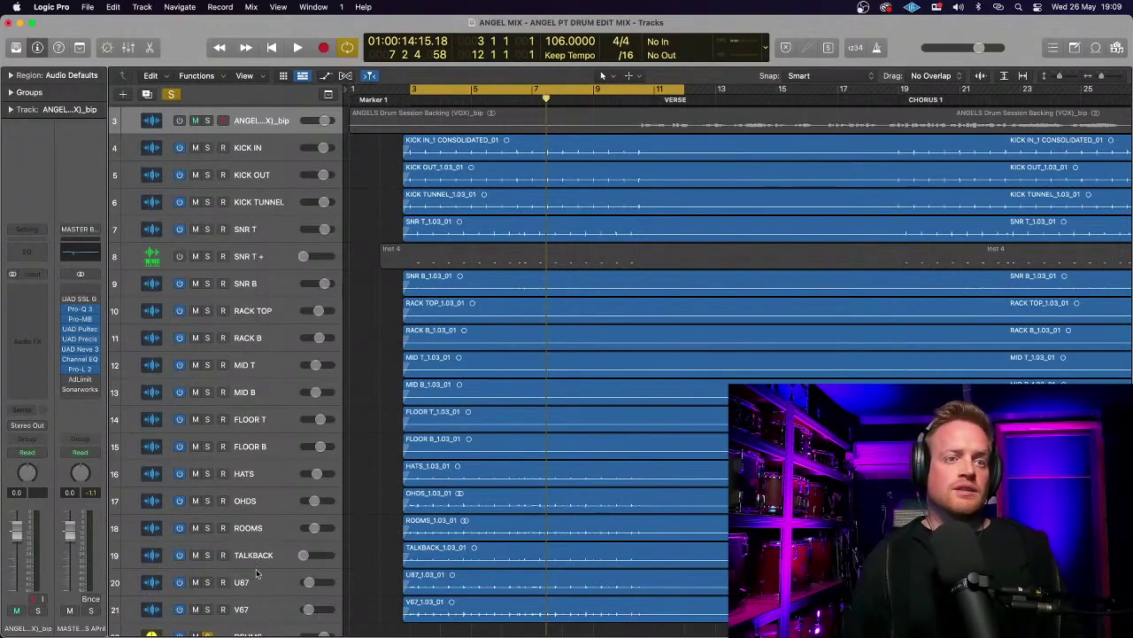
- Open the LocnessV2 plug-in on the DRUMS bus and switch it on
scroll(259, 592, "down", 1)
left_click(259, 616)
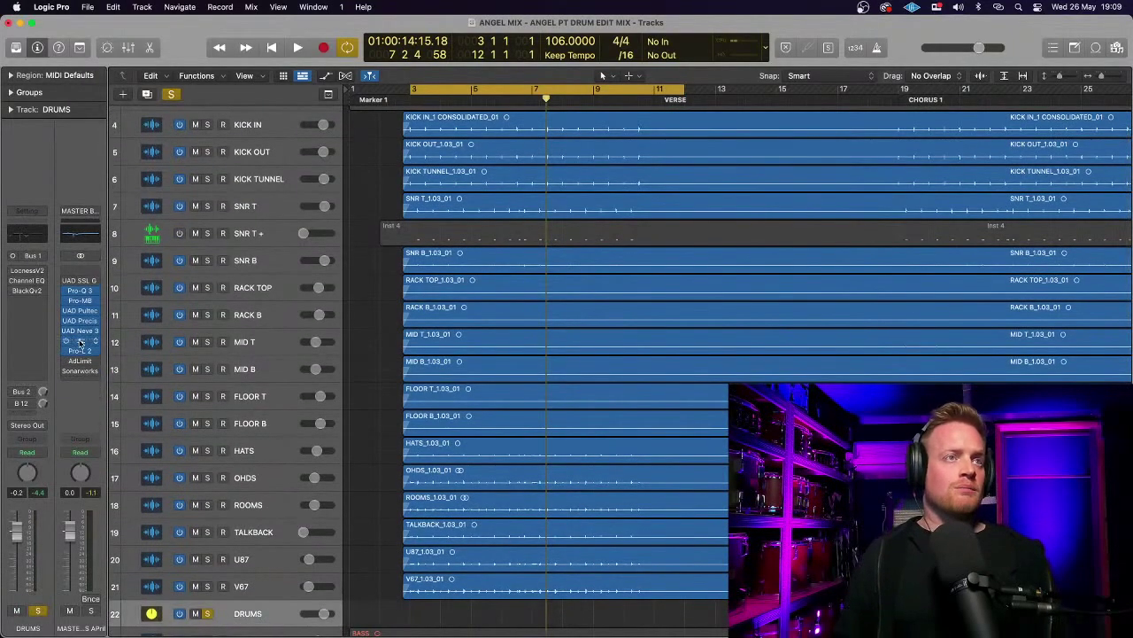
left_click(30, 271)
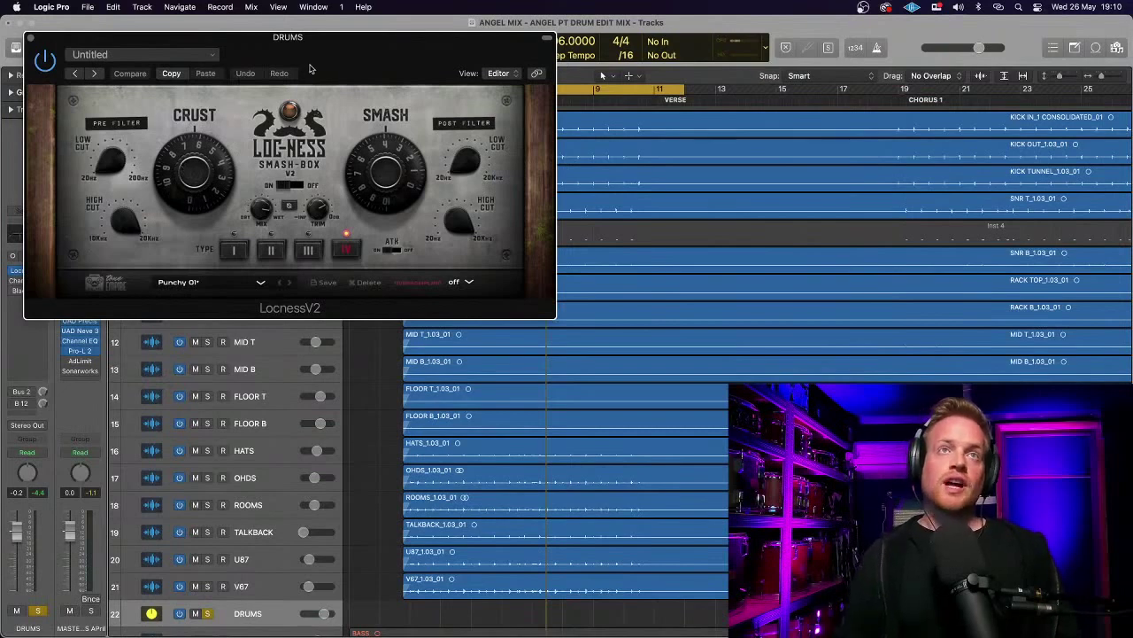
left_click_drag(349, 41, 669, 41)
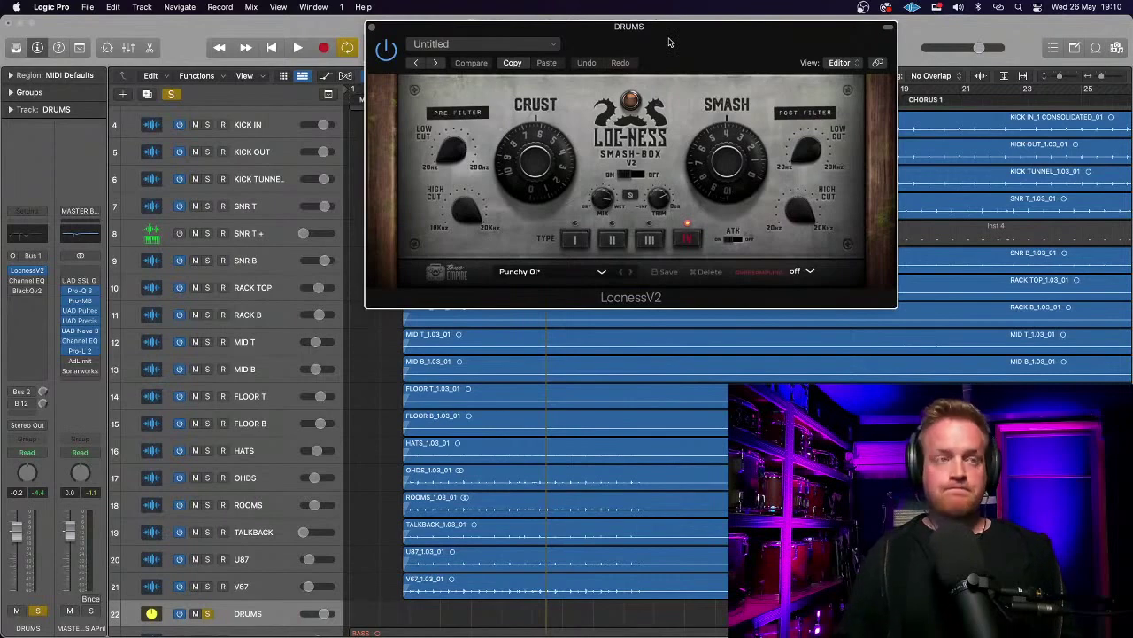
- Audition the drums while raising LocnessV2's Crust to about 9, lower it again, and close the plug-in
key("space")
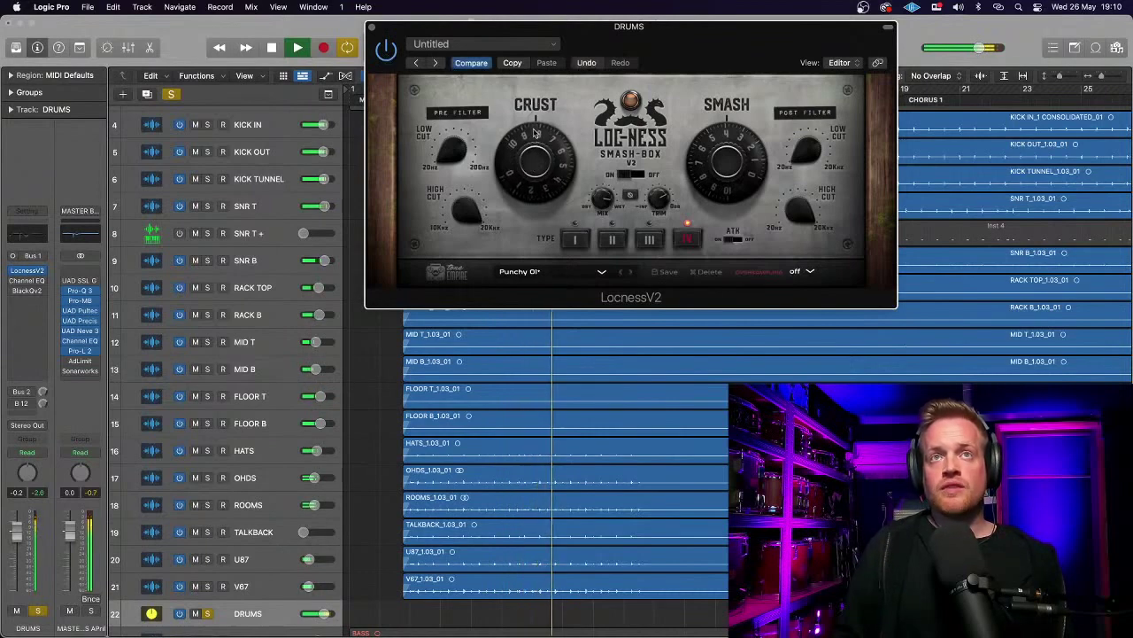
left_click_drag(533, 162, 543, 113)
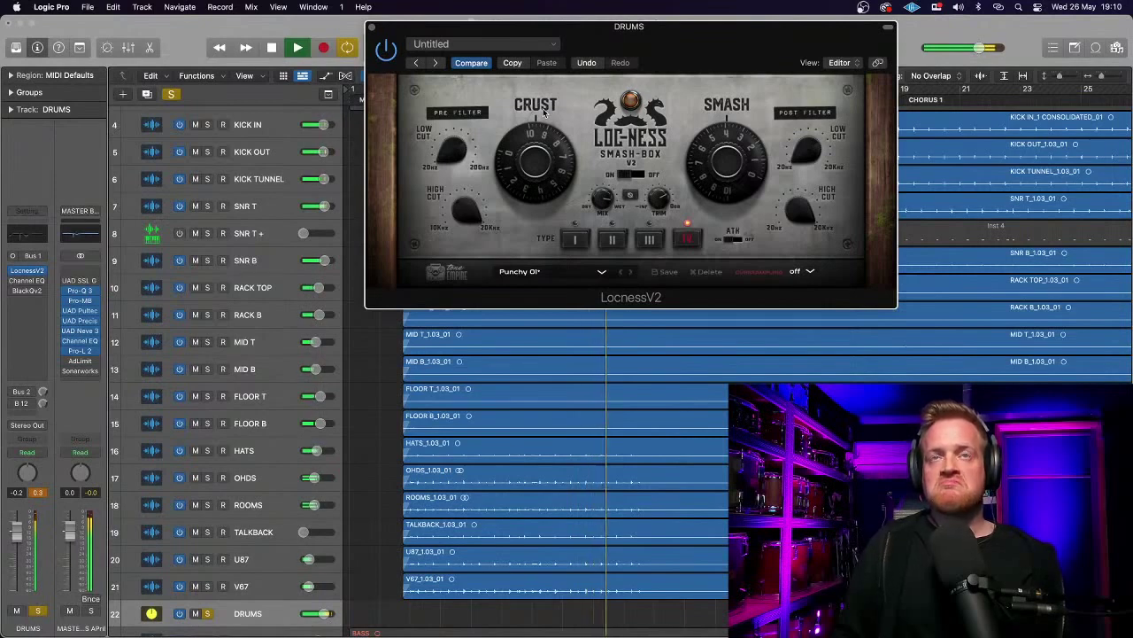
key("space")
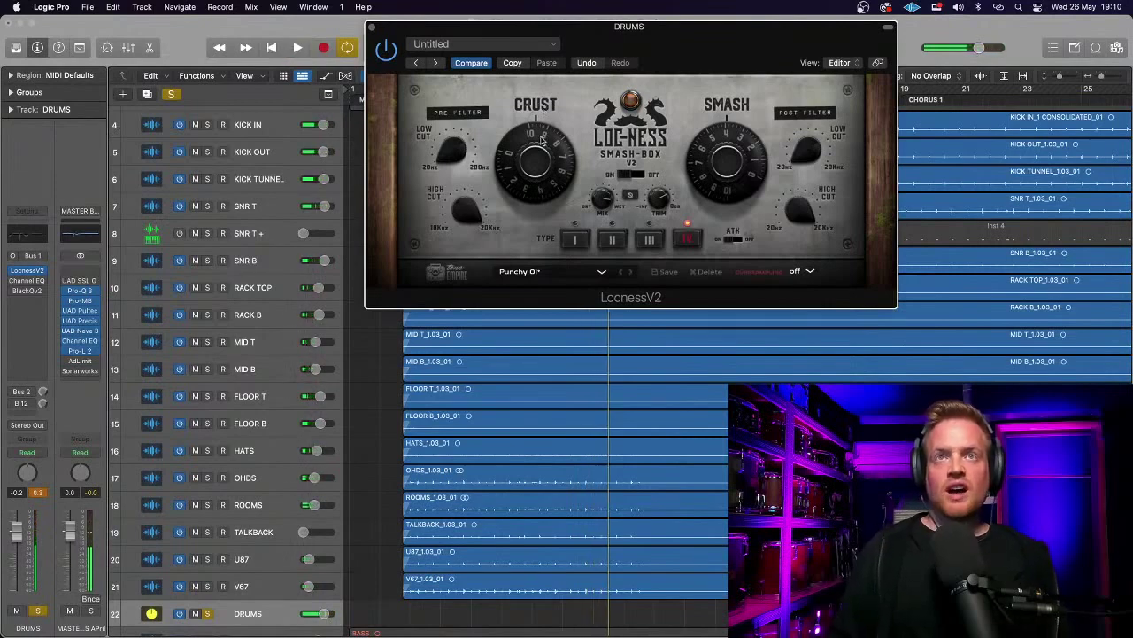
left_click_drag(540, 133, 528, 191)
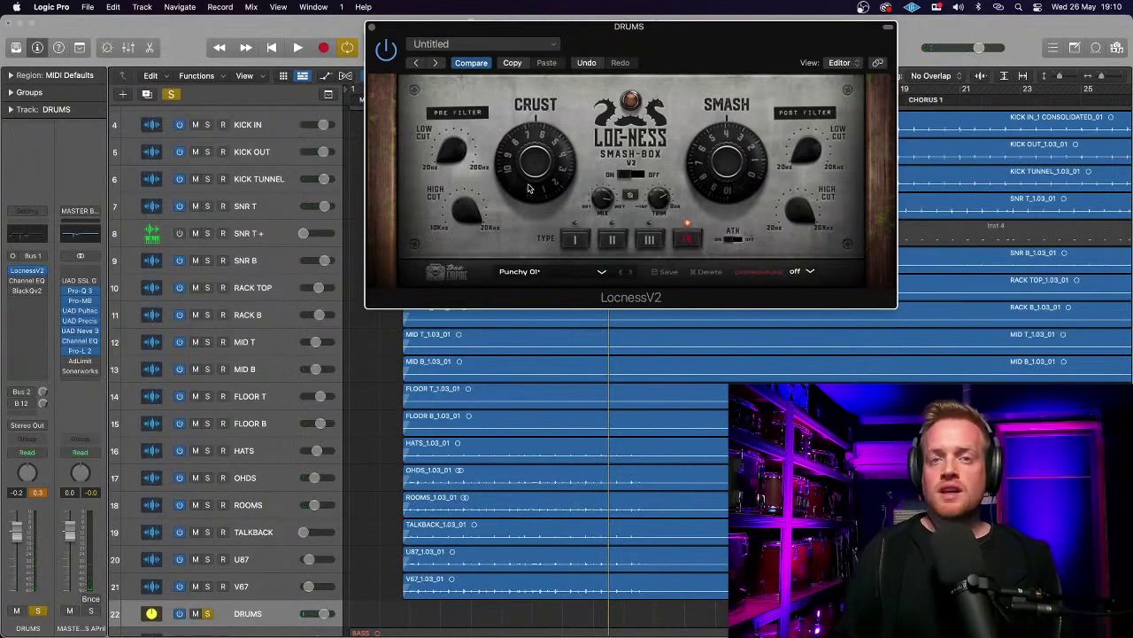
left_click(372, 29)
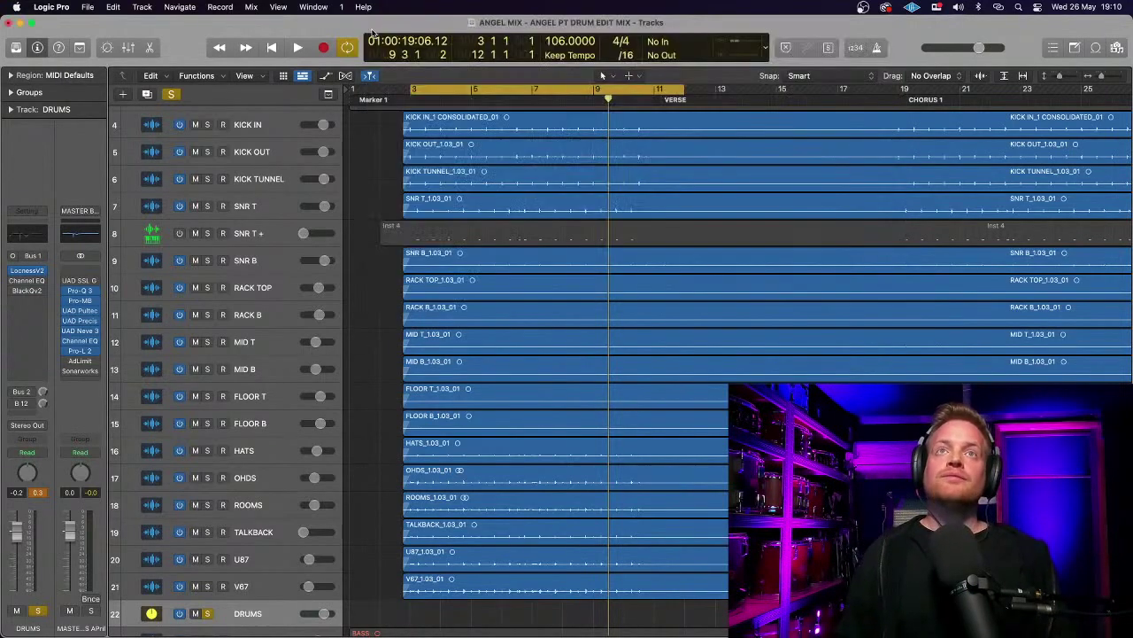
- Open the Channel EQ on the DRUMS bus and switch it on
left_click(28, 281)
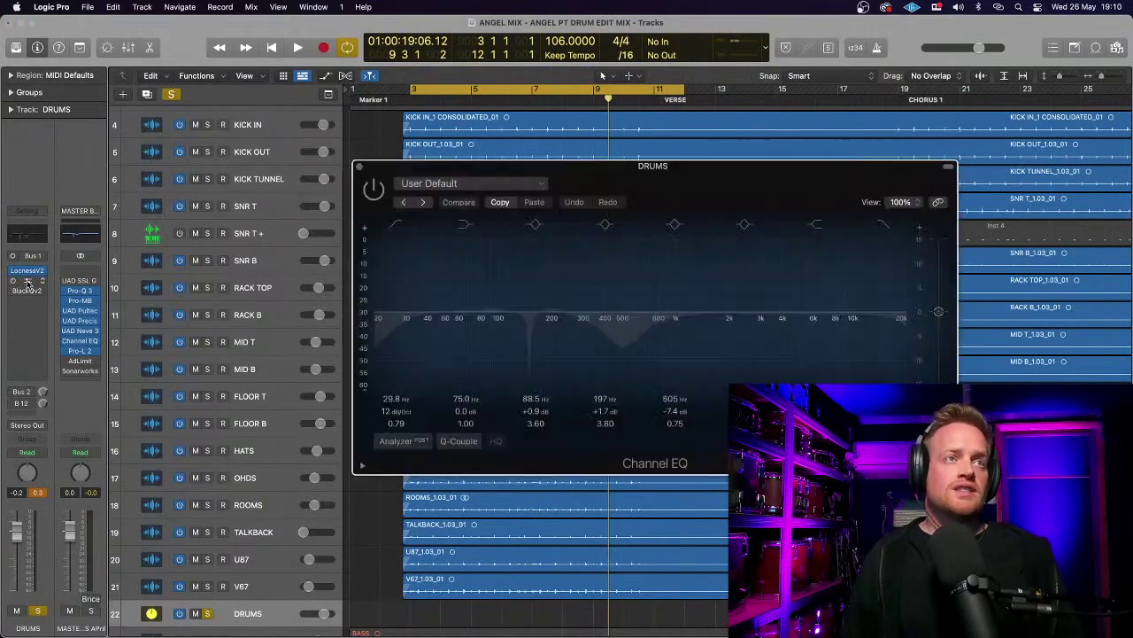
left_click(373, 188)
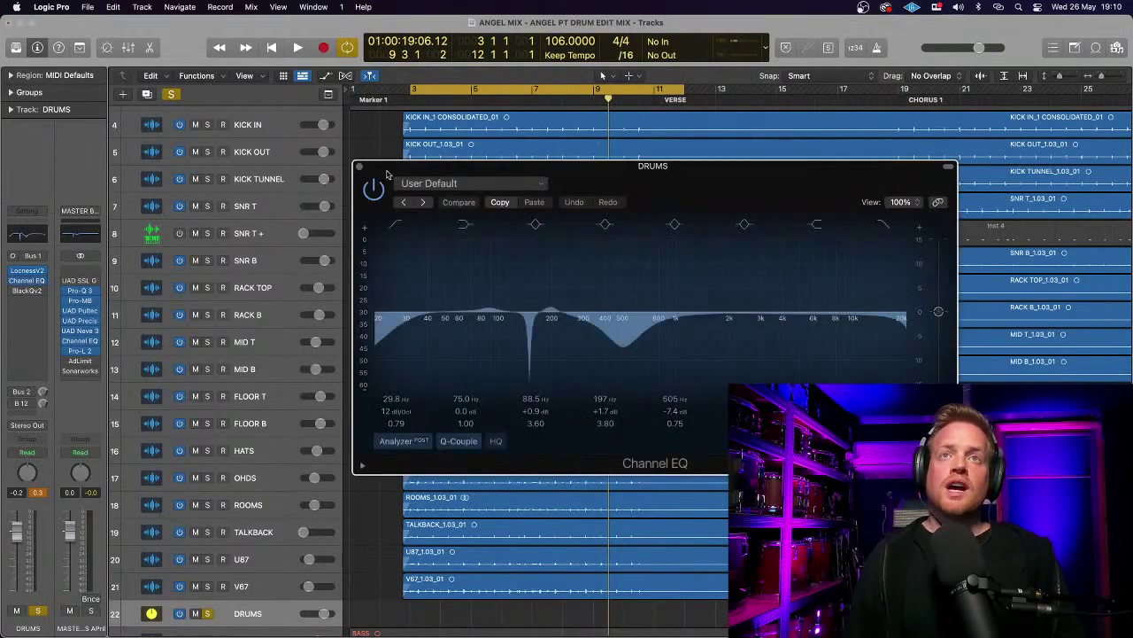
left_click_drag(386, 174, 153, 71)
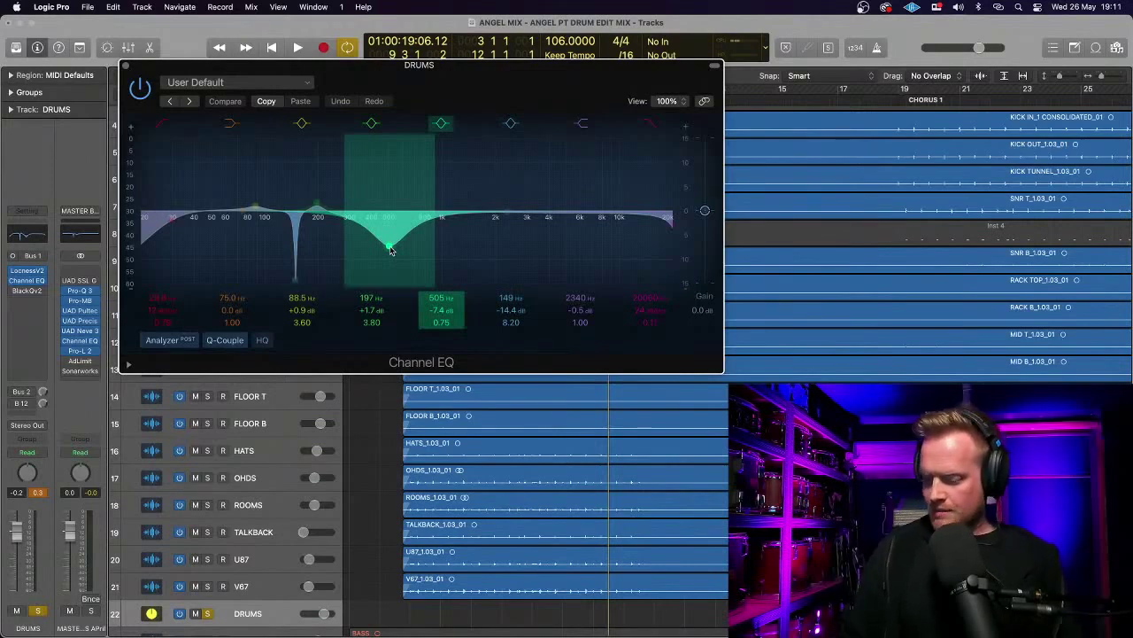
- During playback, flatten the 505 Hz EQ band for comparison, and restore it as a -5.8 dB cut at 470 Hz
key("space")
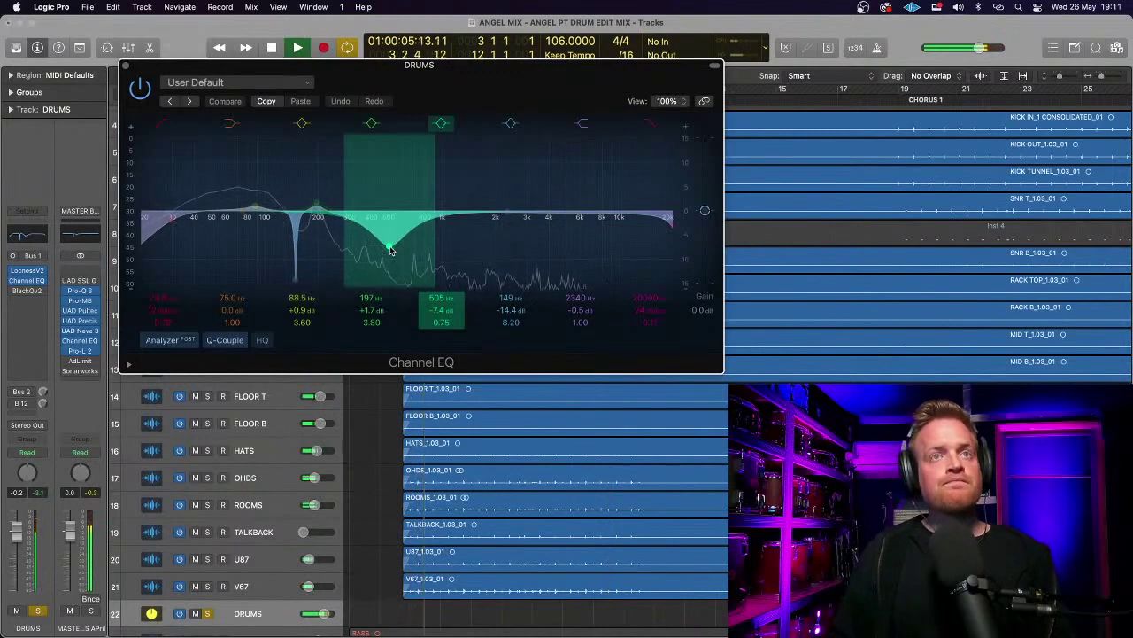
left_click_drag(390, 251, 390, 209)
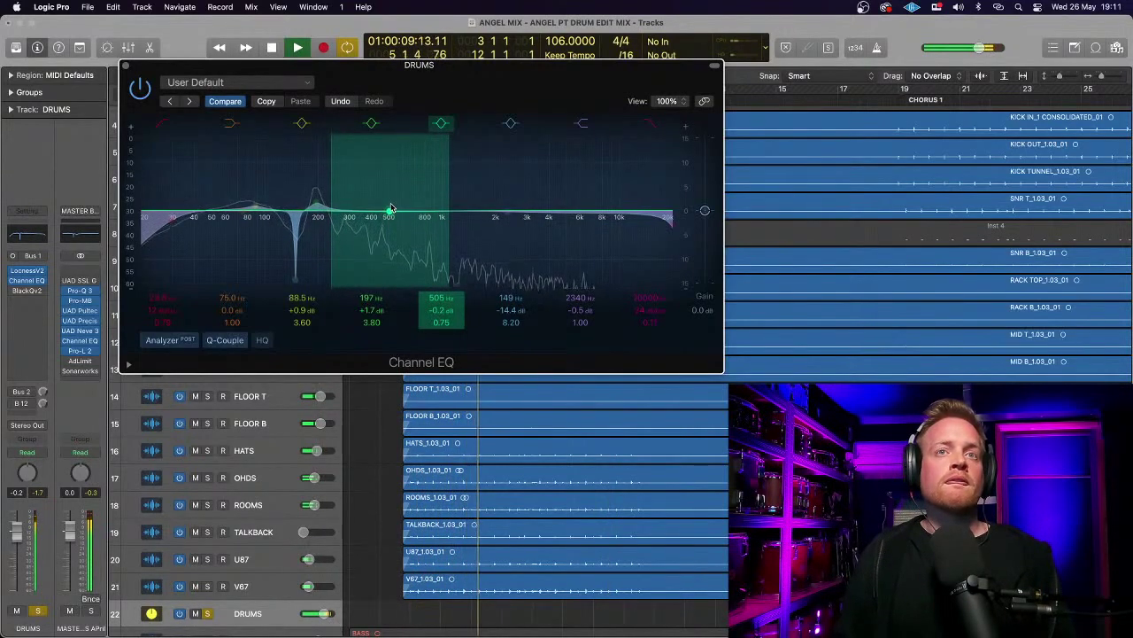
key("space")
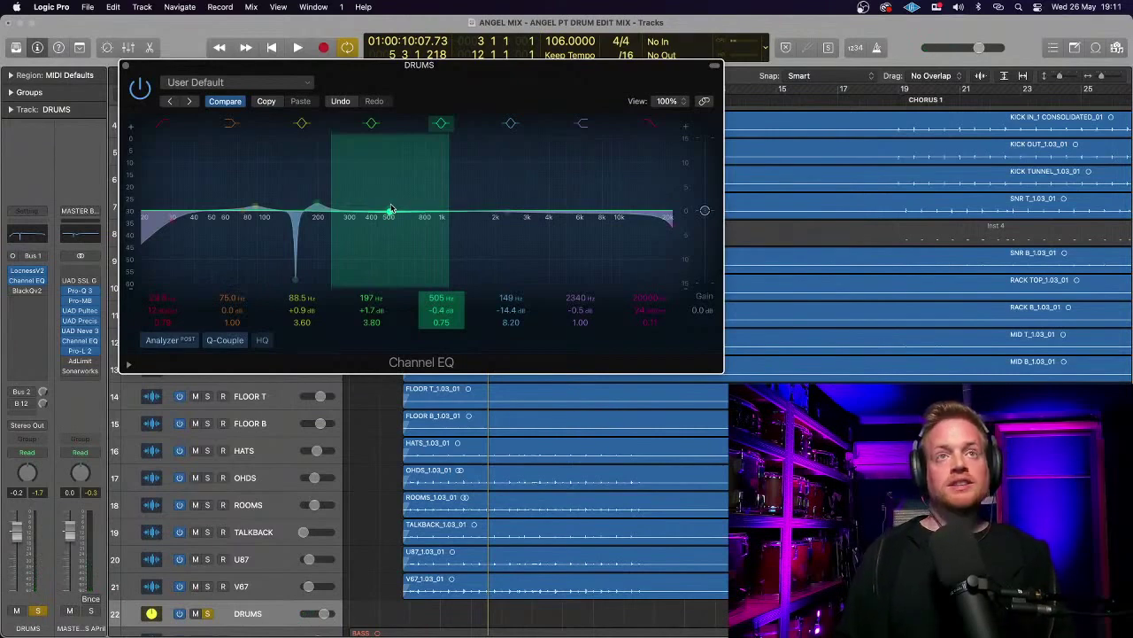
key("space")
left_click_drag(390, 209, 385, 241)
key("space")
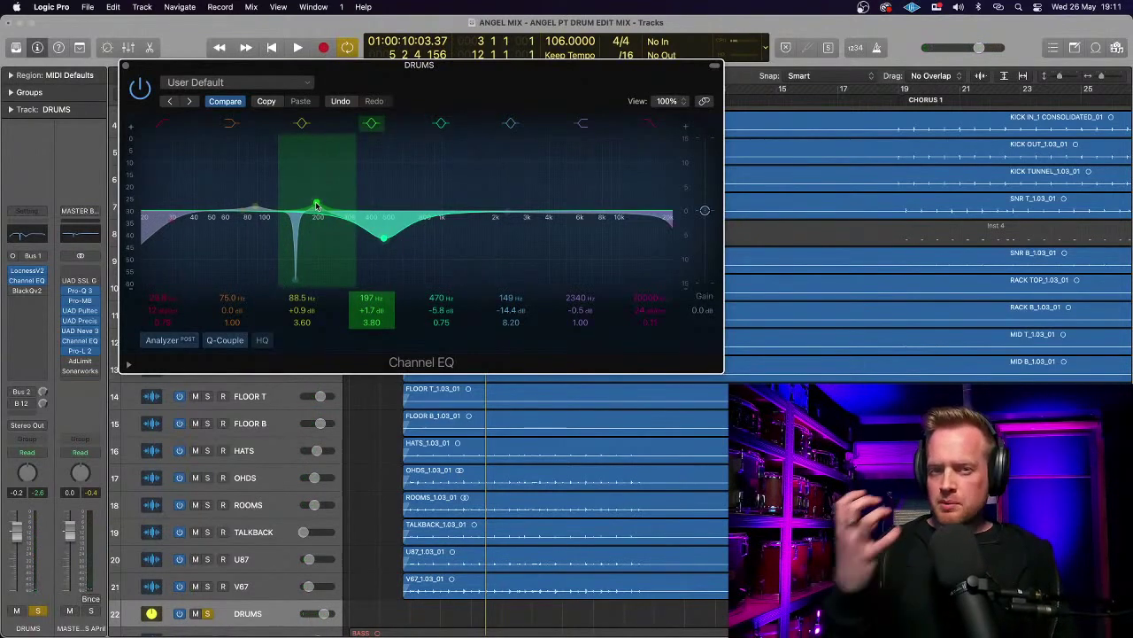
- Boost the 197 Hz EQ band to +2.3 dB during playback and set the 88.5 Hz band to +1.0 dB
key("space")
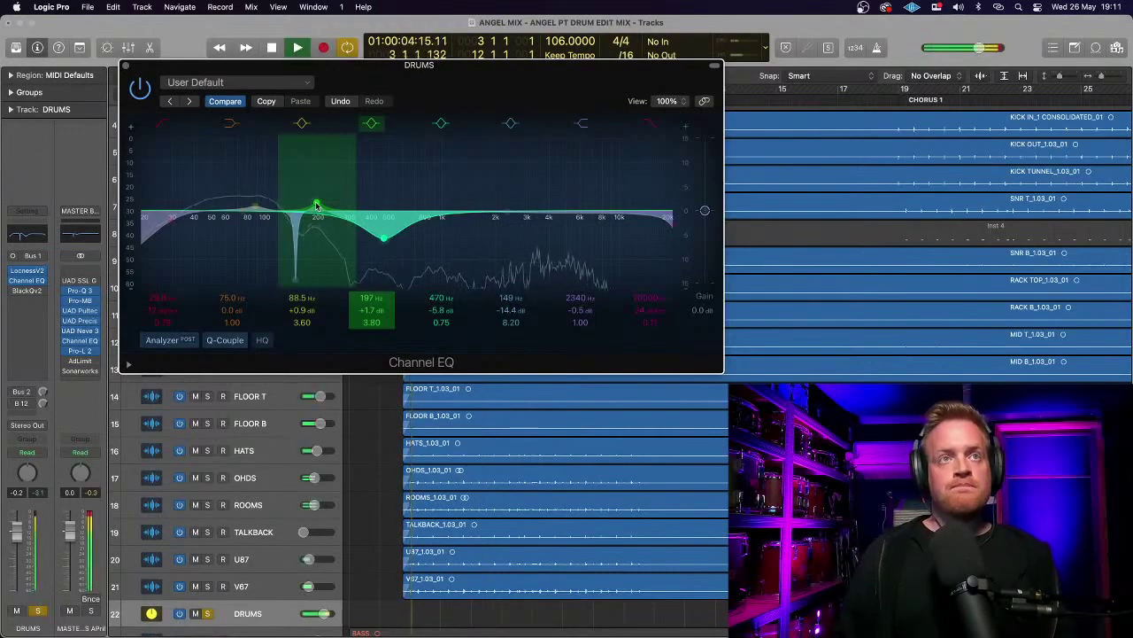
mouse_move(317, 205)
left_mouse_down()
mouse_move(311, 194)
mouse_move(318, 235)
mouse_move(316, 202)
left_mouse_up()
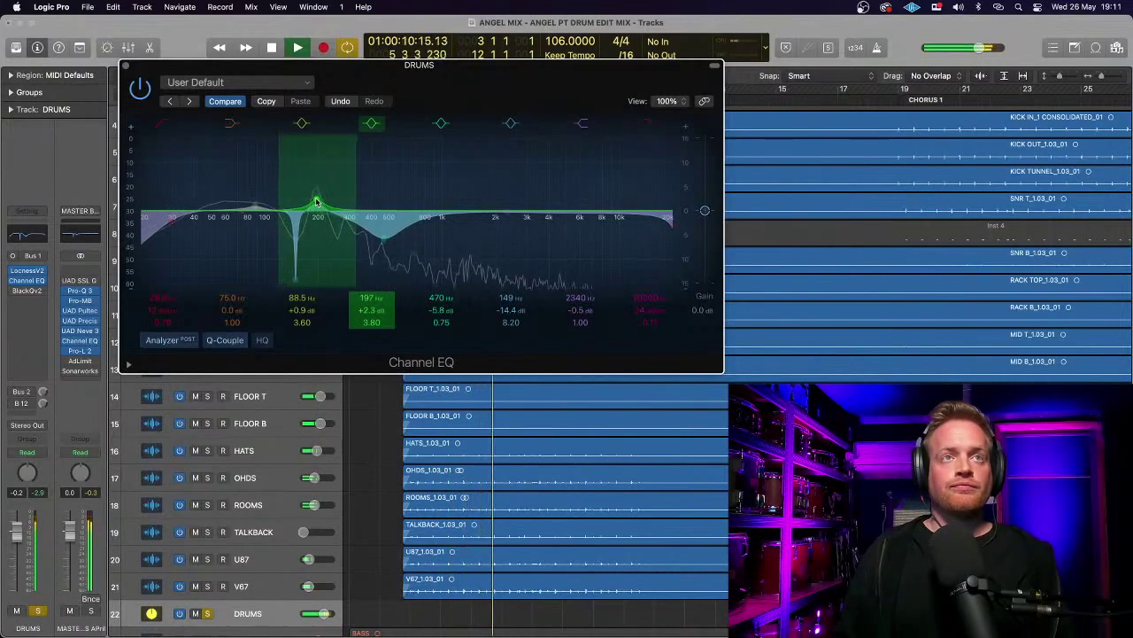
key("space")
left_click(255, 207)
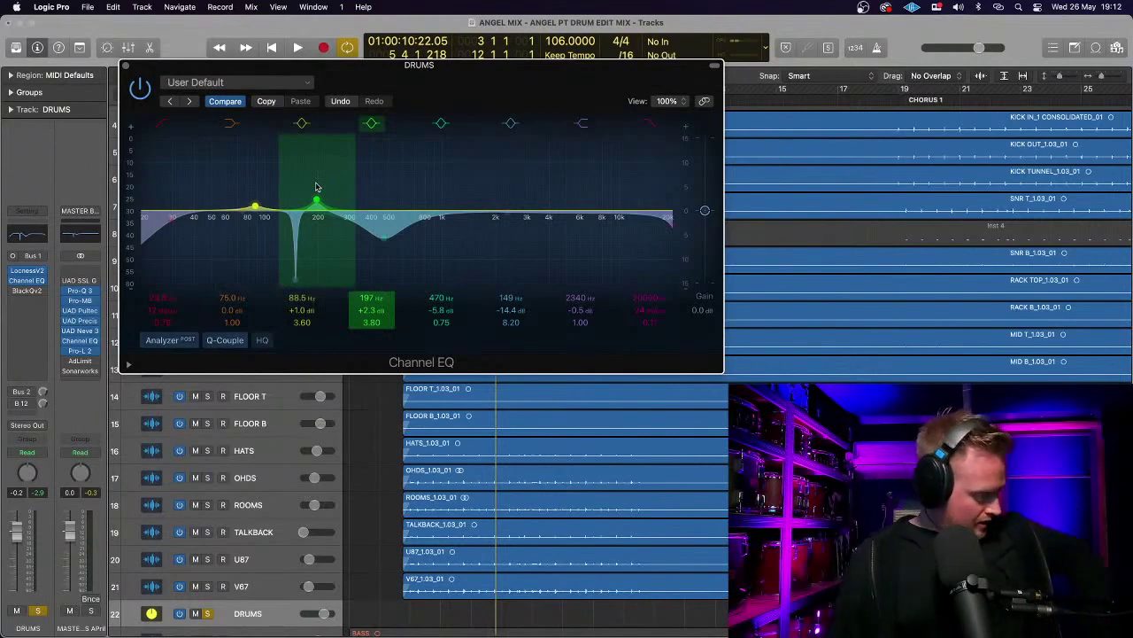
- Compare the drum playback with the Channel EQ bypassed and enabled, leave it on, and close the EQ
left_click(138, 92)
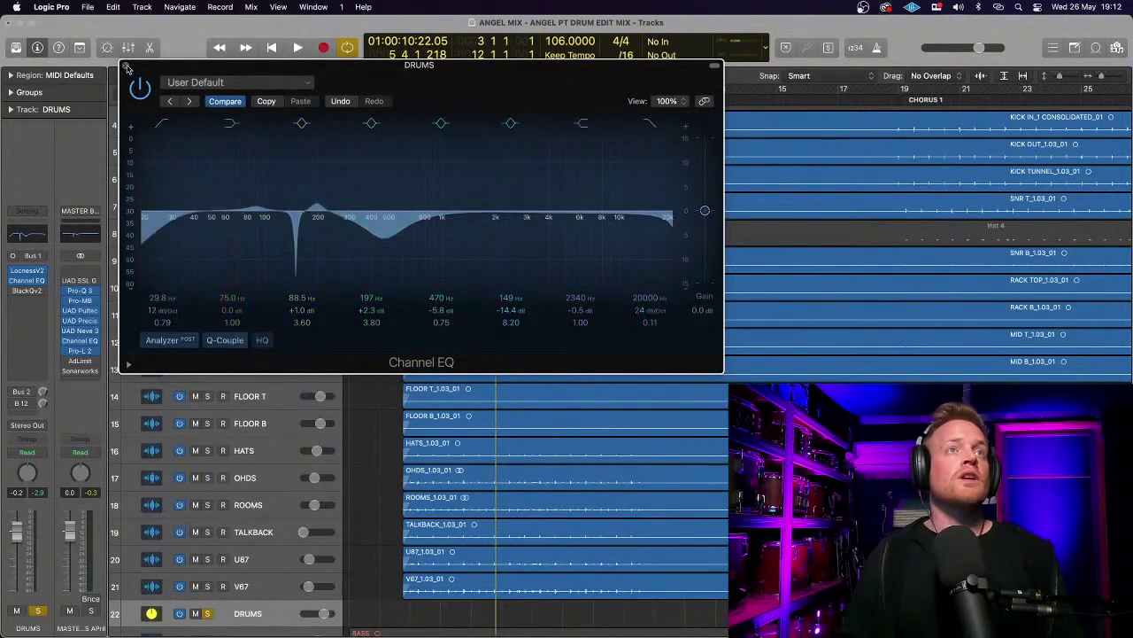
left_click(143, 88)
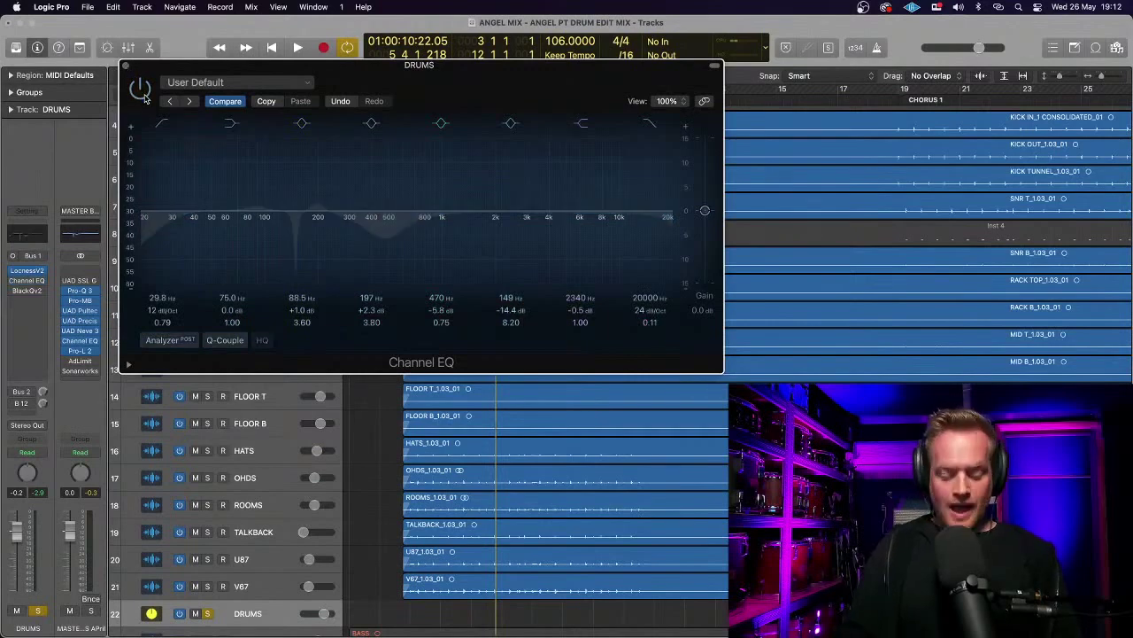
key("space")
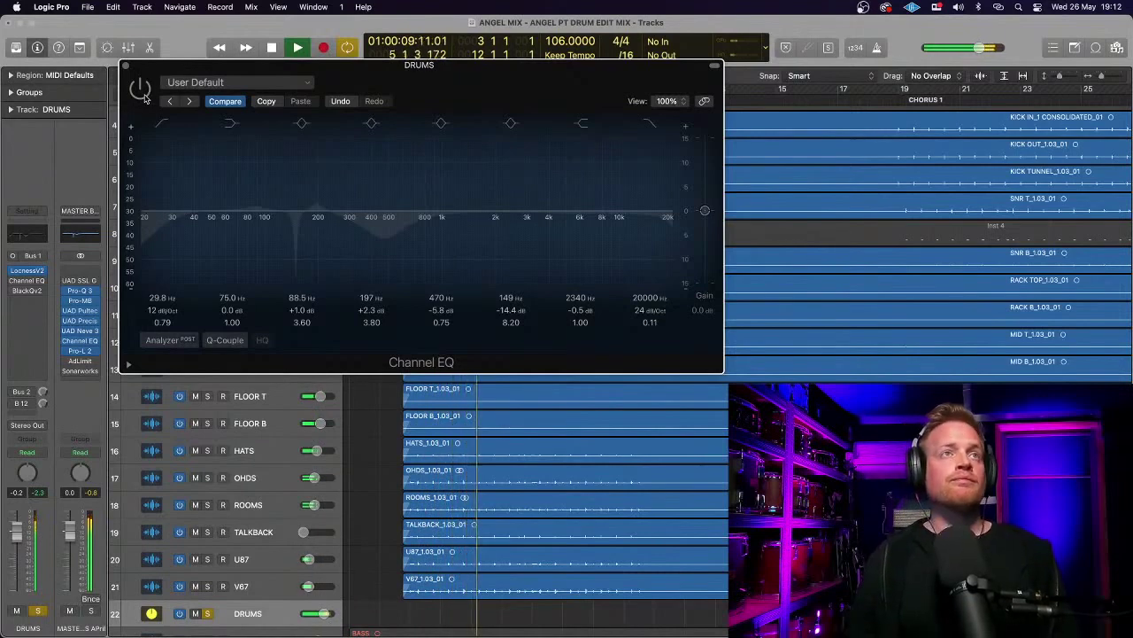
left_click(144, 92)
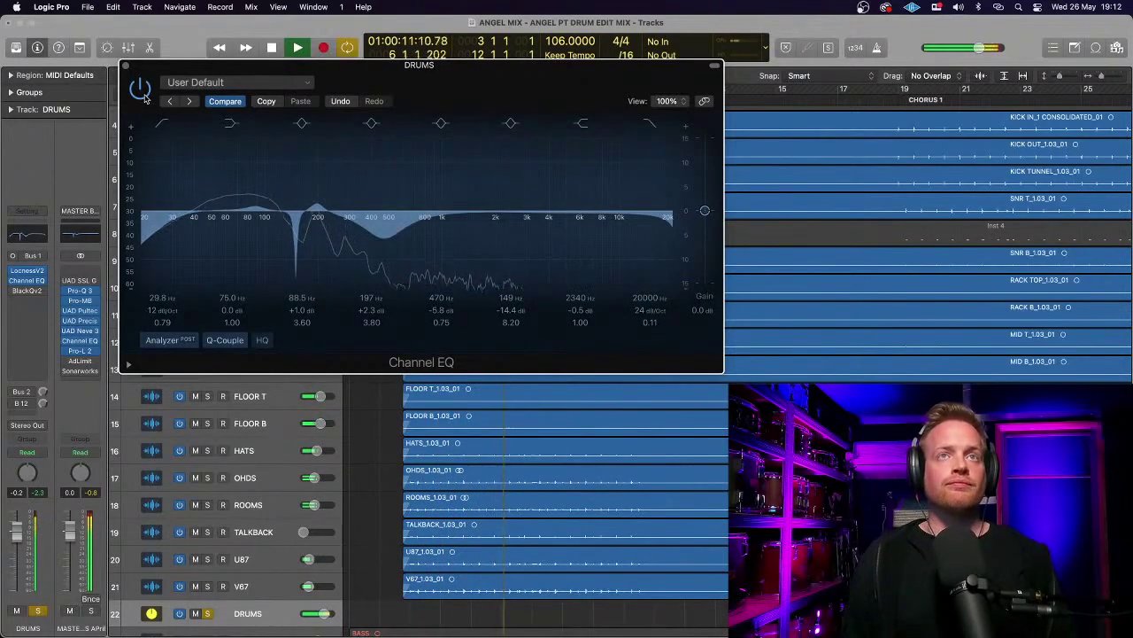
key("space")
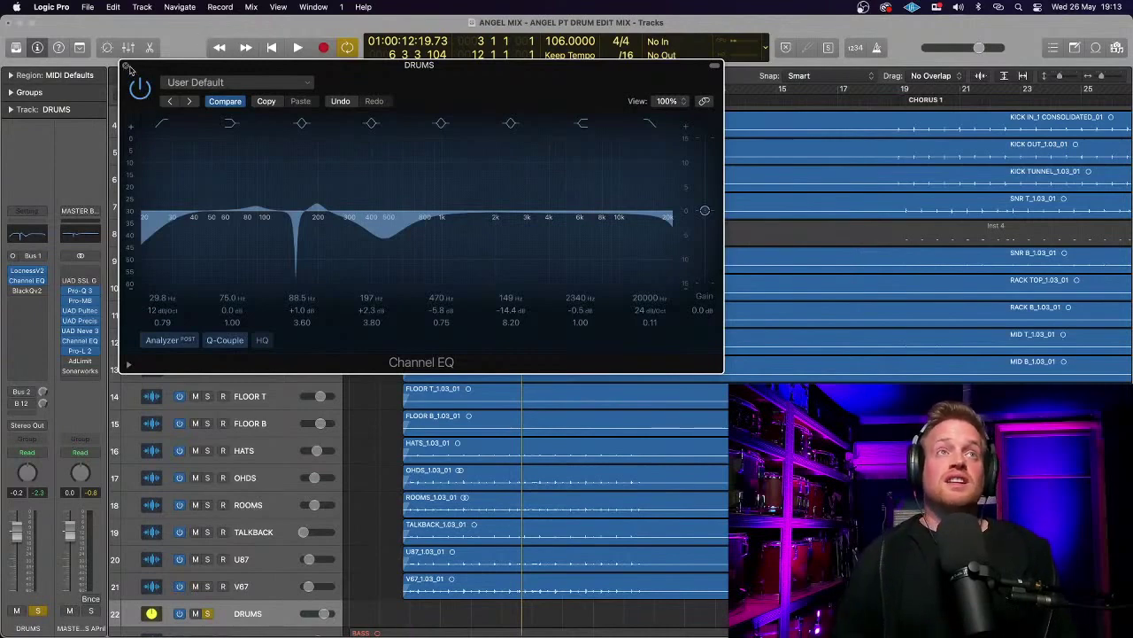
left_click_drag(134, 69, 124, 68)
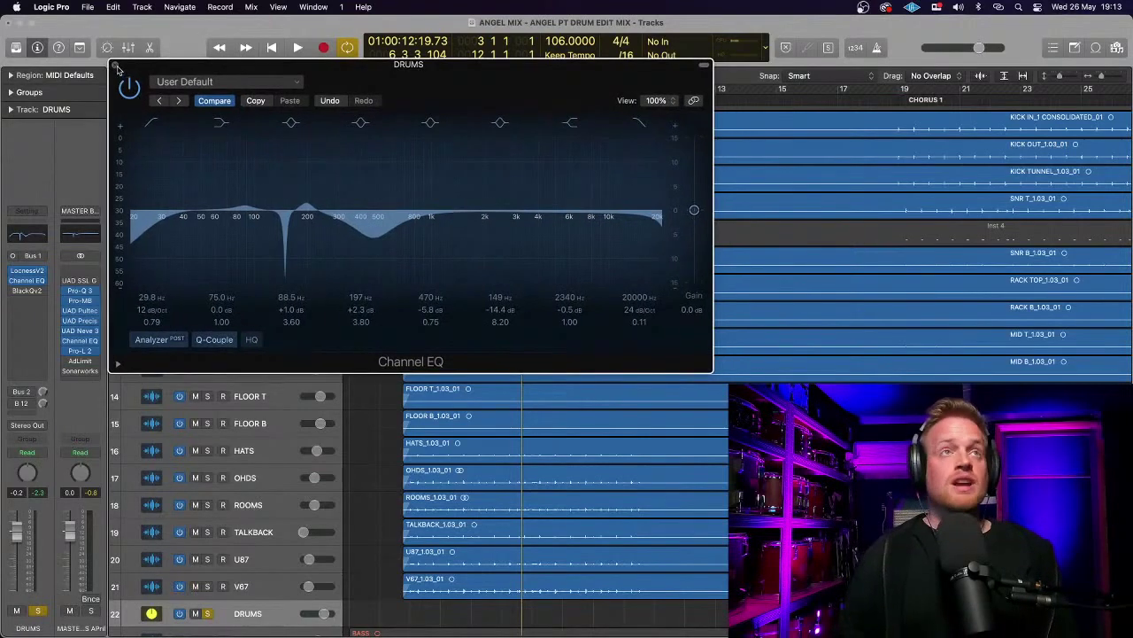
left_click(114, 65)
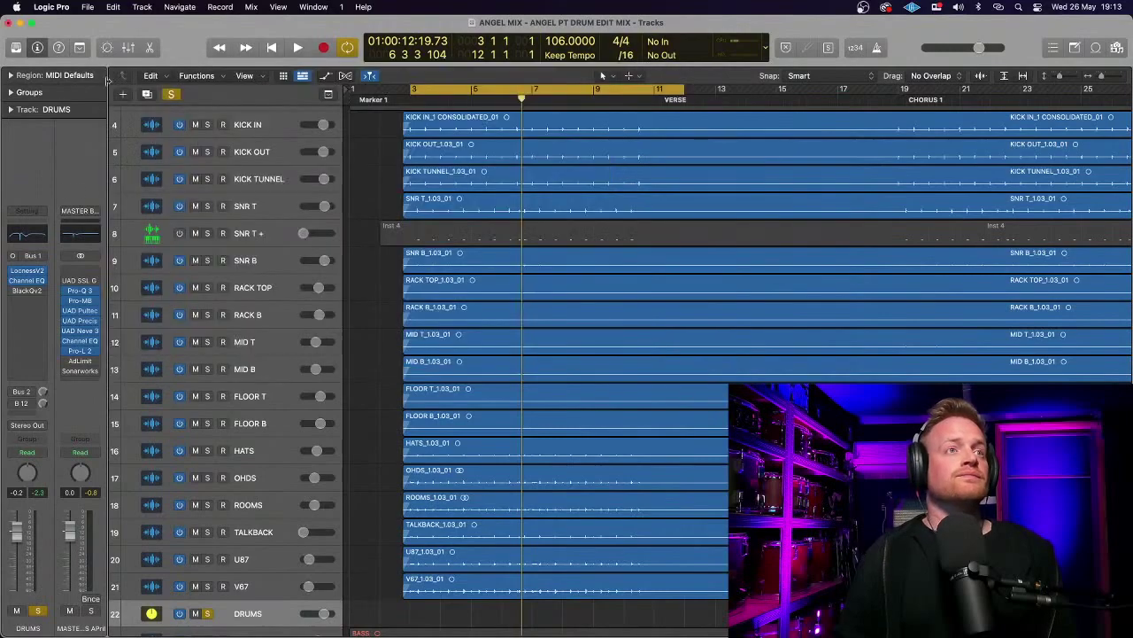
- Open BlackQv2 on the DRUMS bus, switch it on, and raise its Drive close to maximum during playback
left_click(26, 293)
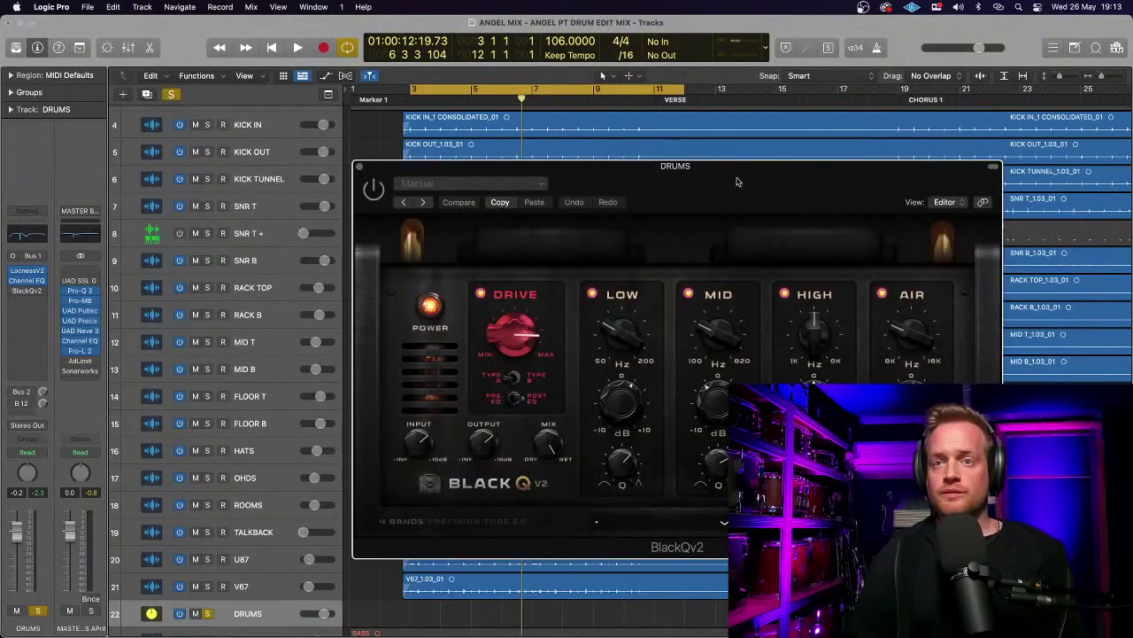
left_click_drag(736, 182, 500, 90)
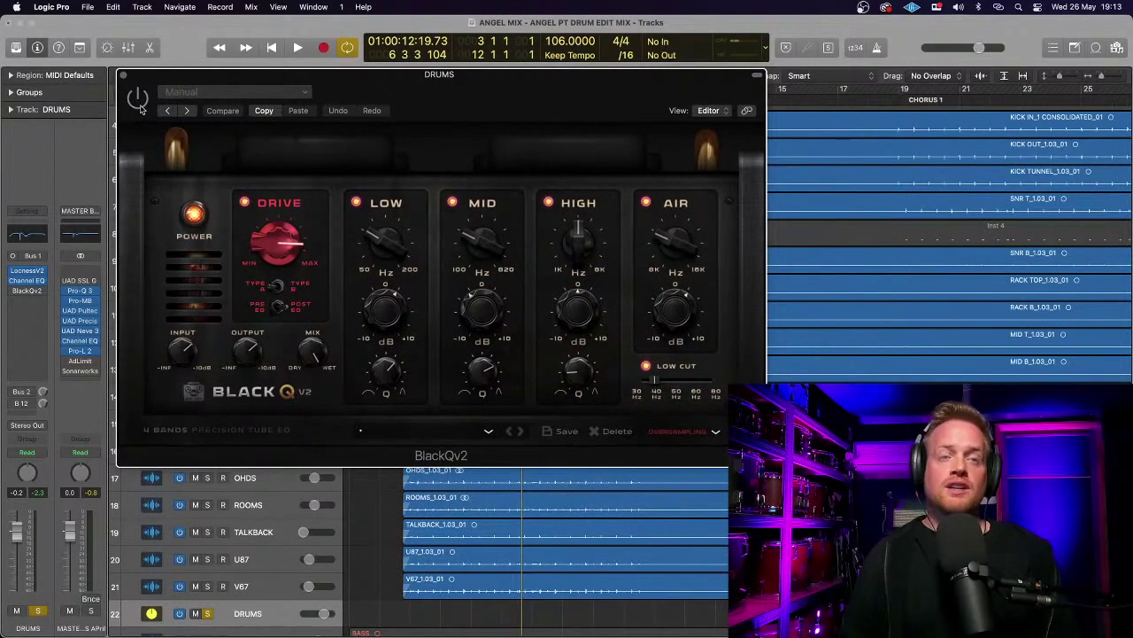
key("space")
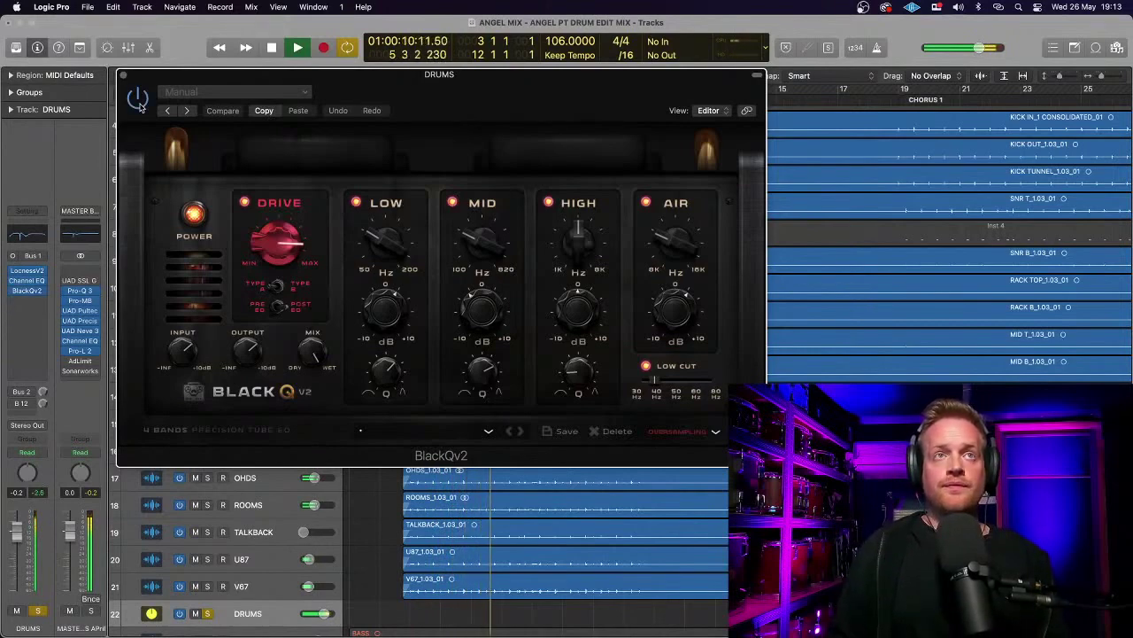
left_click_drag(265, 245, 272, 215)
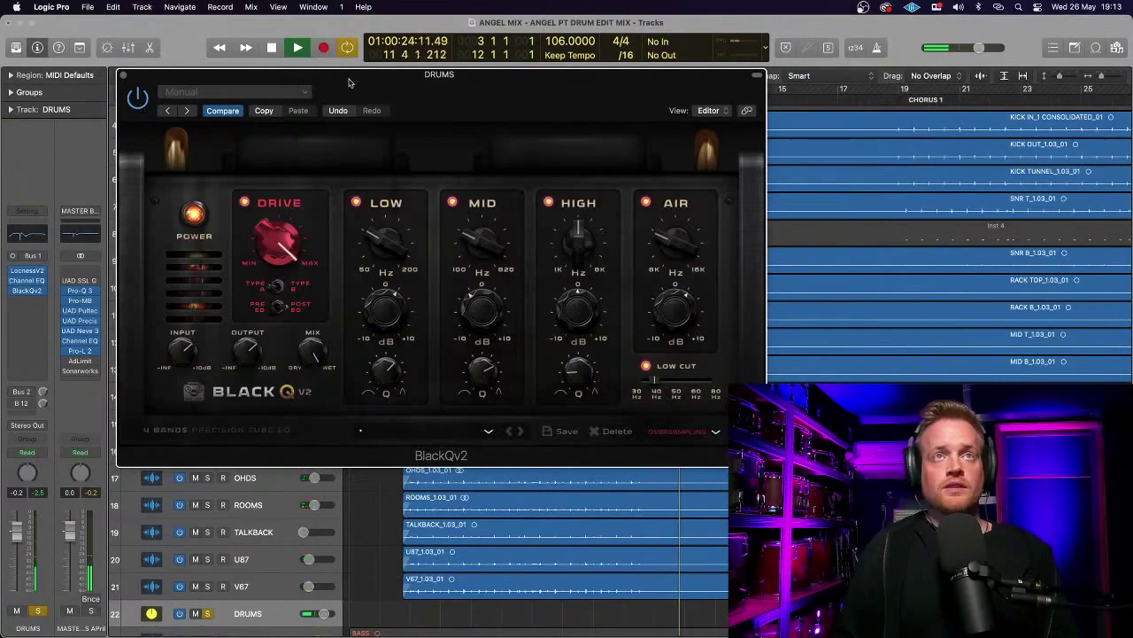
- Shorten the cycle range to end at bar 10, and switch off and close BlackQv2
left_click_drag(349, 82, 415, 275)
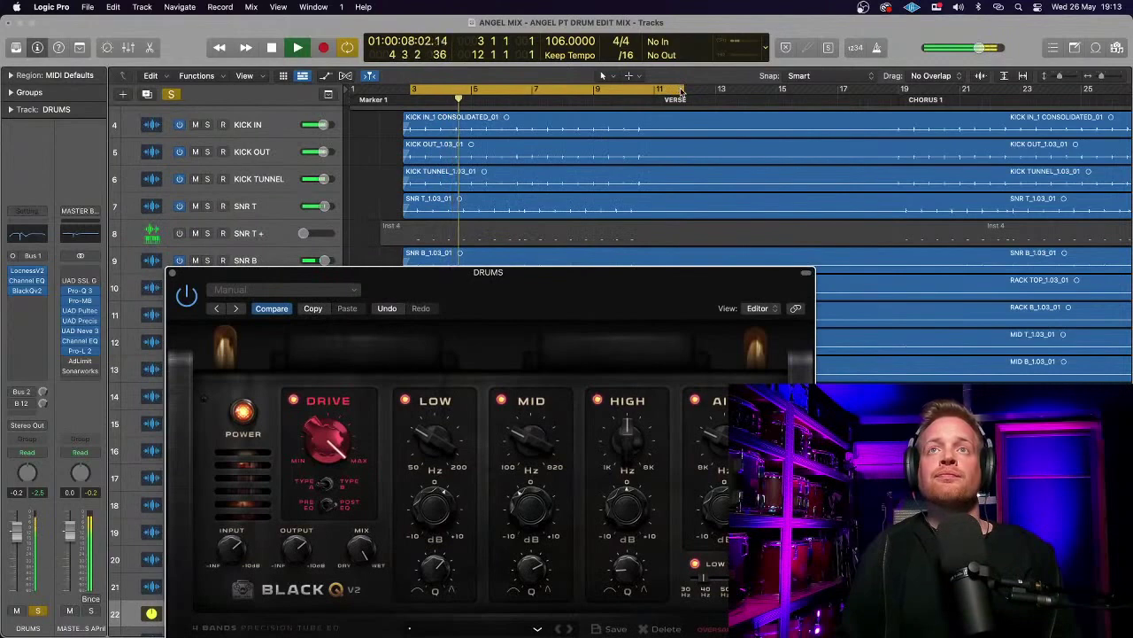
left_click_drag(683, 92, 625, 91)
left_click_drag(582, 285, 565, 68)
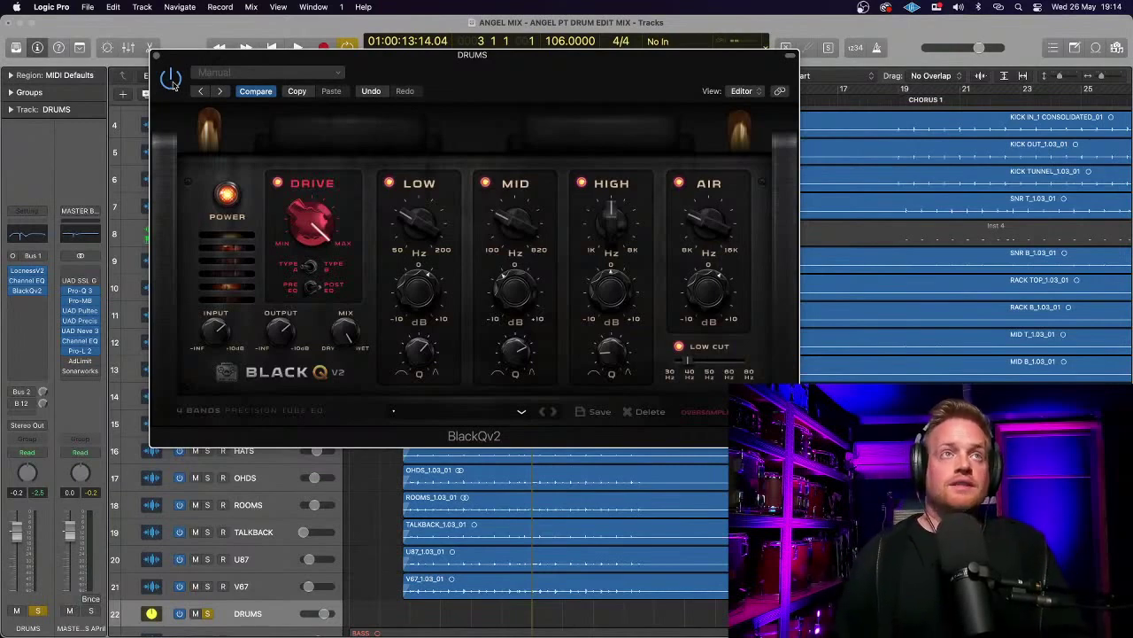
left_click(154, 57)
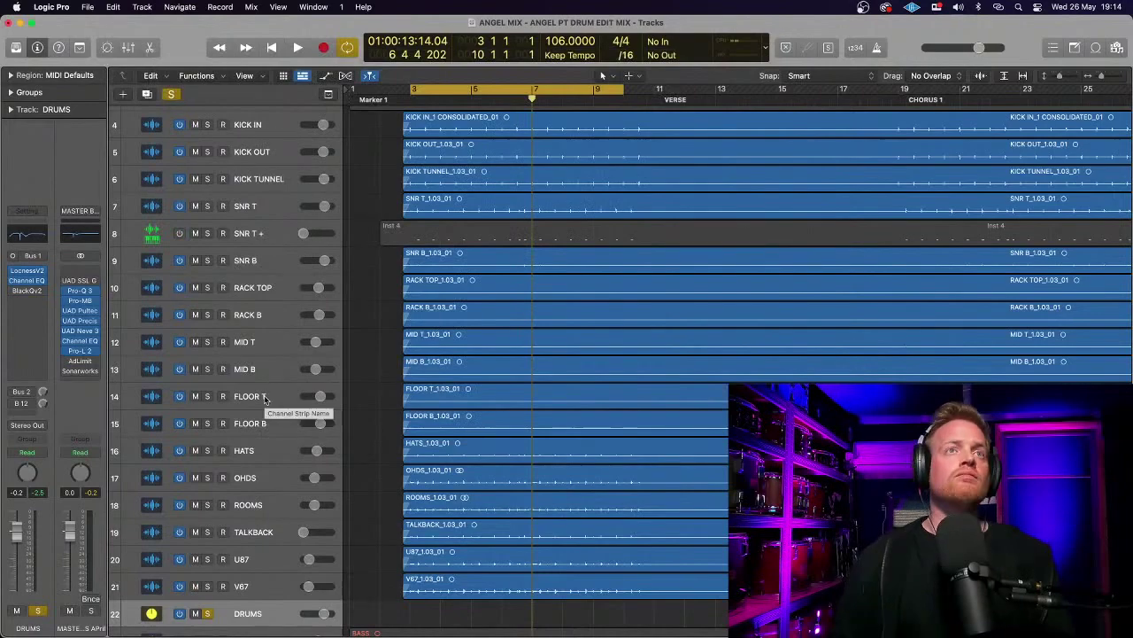
- View the channel strips of the KICK IN track and the DRUMS bus, ending with KICK IN selected
scroll(264, 332, "up", 2)
left_click(266, 155)
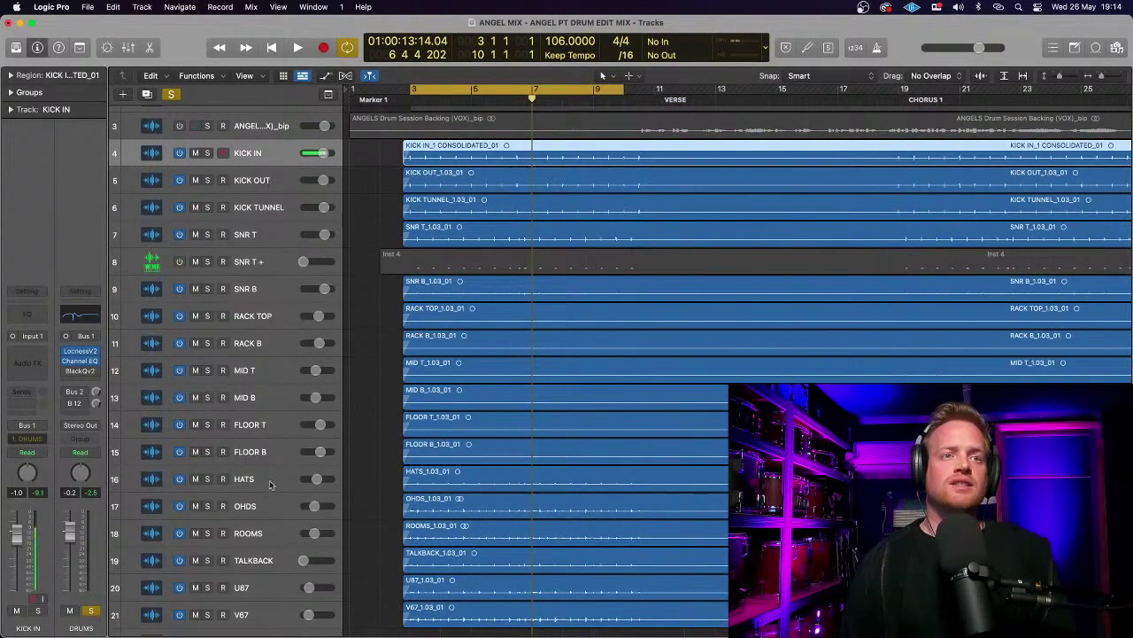
scroll(242, 589, "down", 1)
left_click(252, 624)
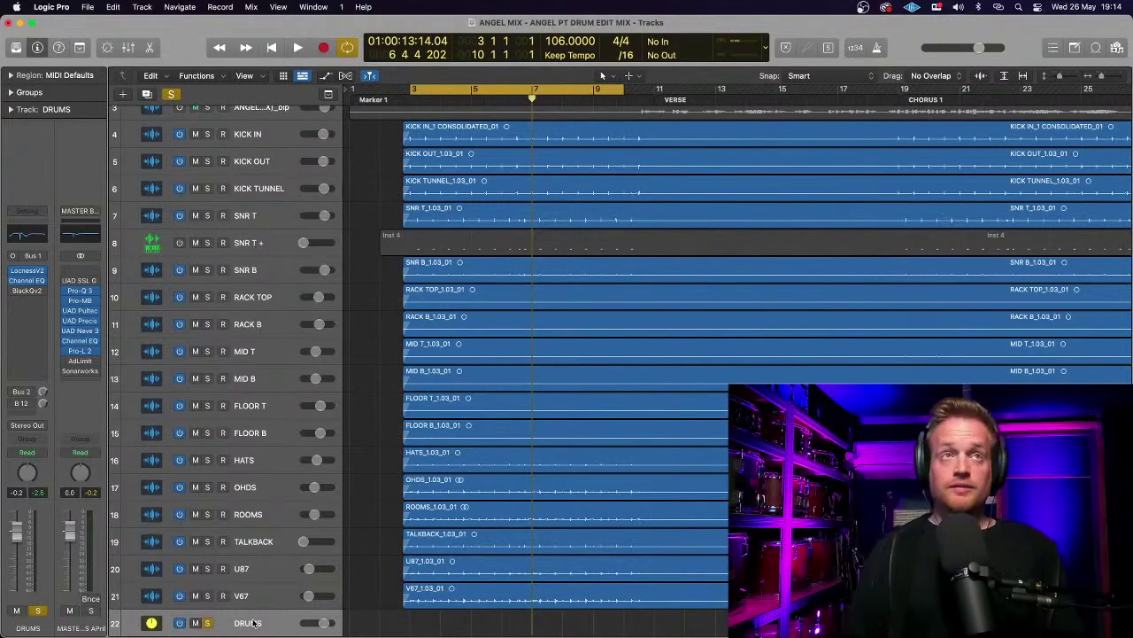
left_click(274, 135)
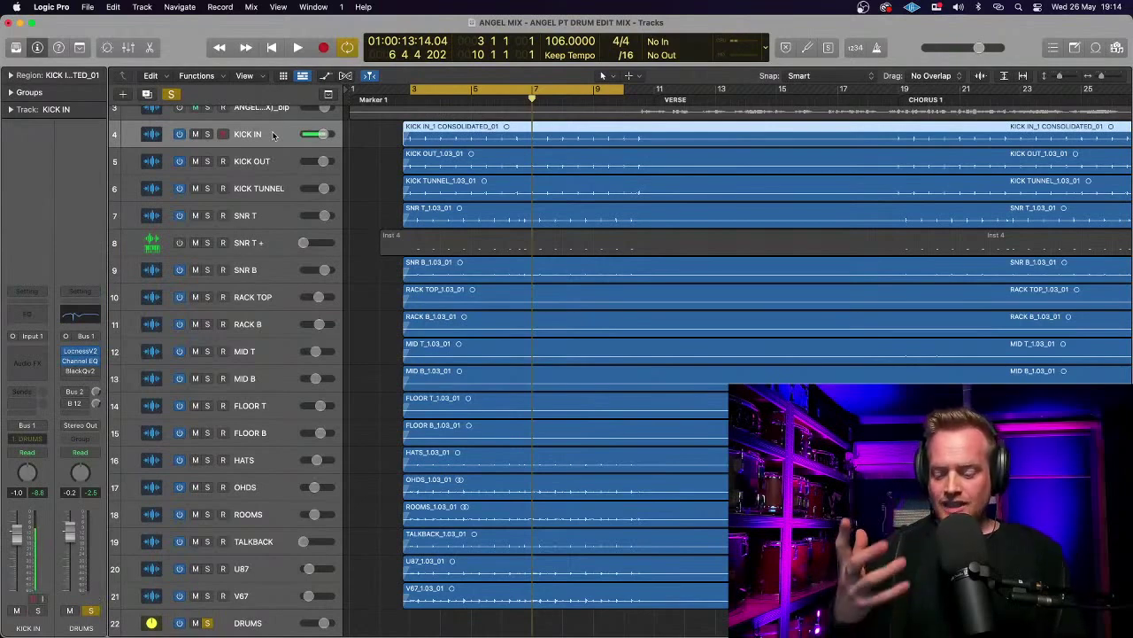
- Solo only the KICK IN track, listen to it briefly, and add a Channel EQ to its channel strip
left_click(170, 94)
left_click(208, 135)
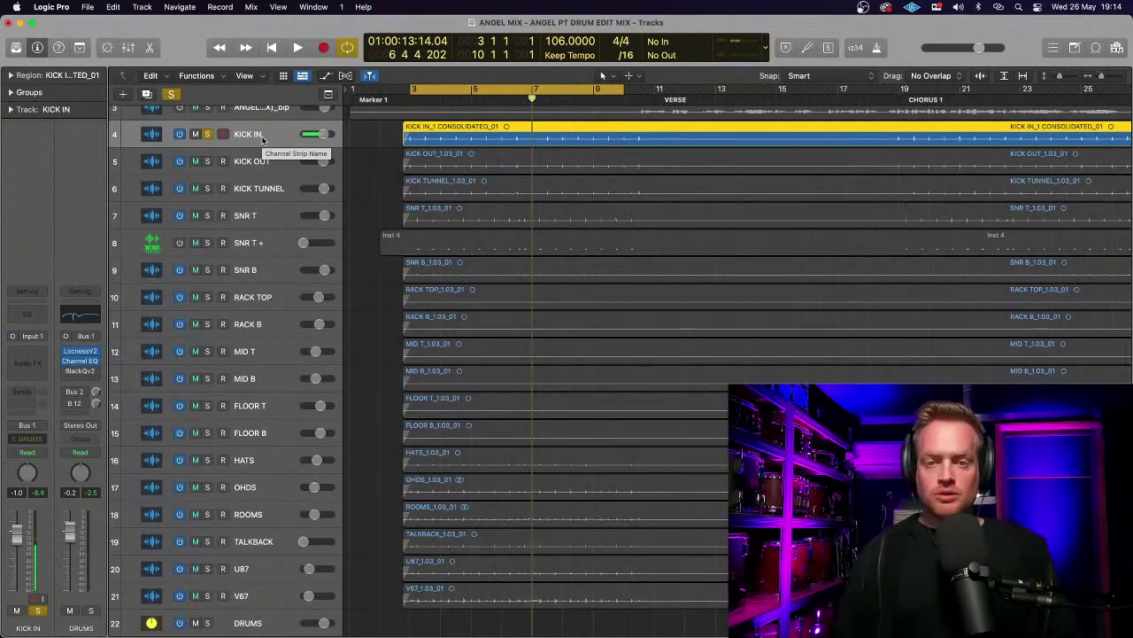
key("space")
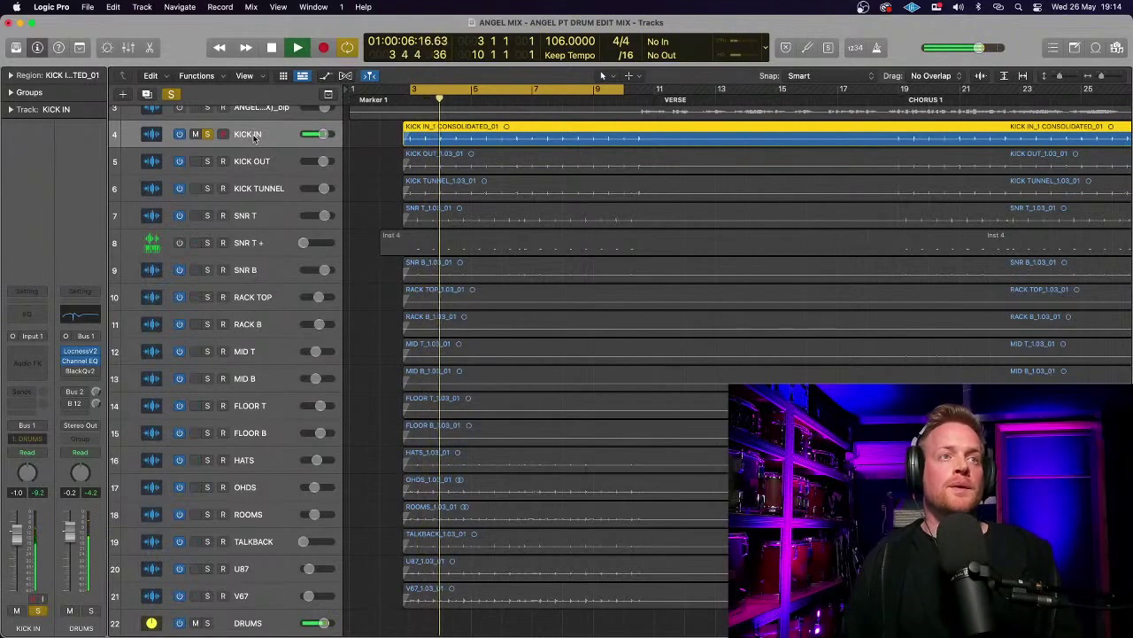
key("space")
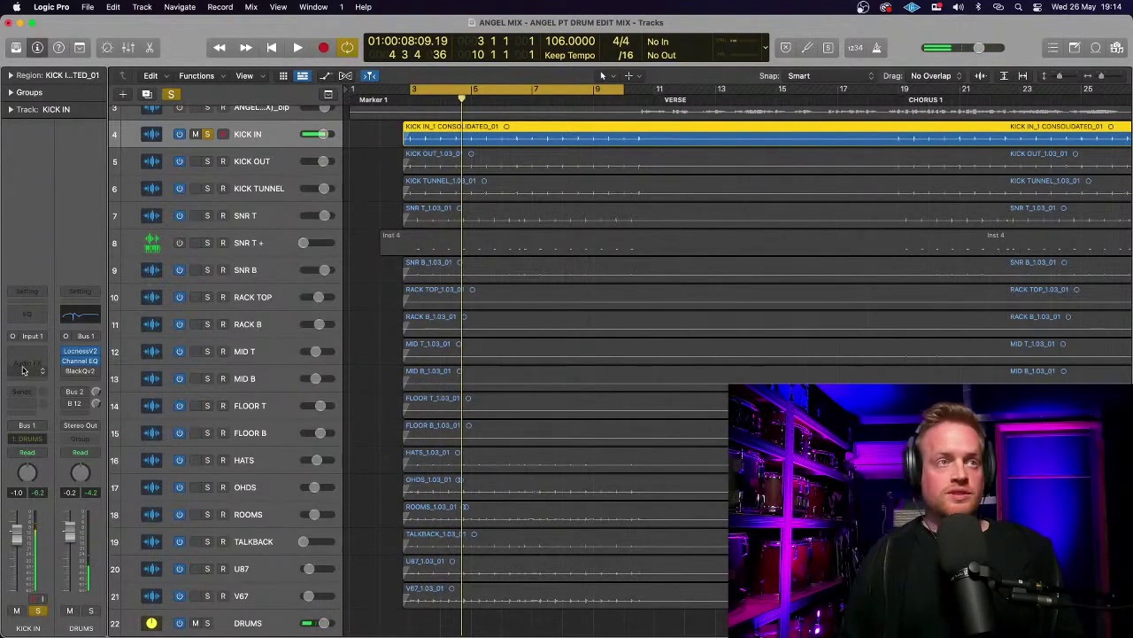
left_click(26, 319)
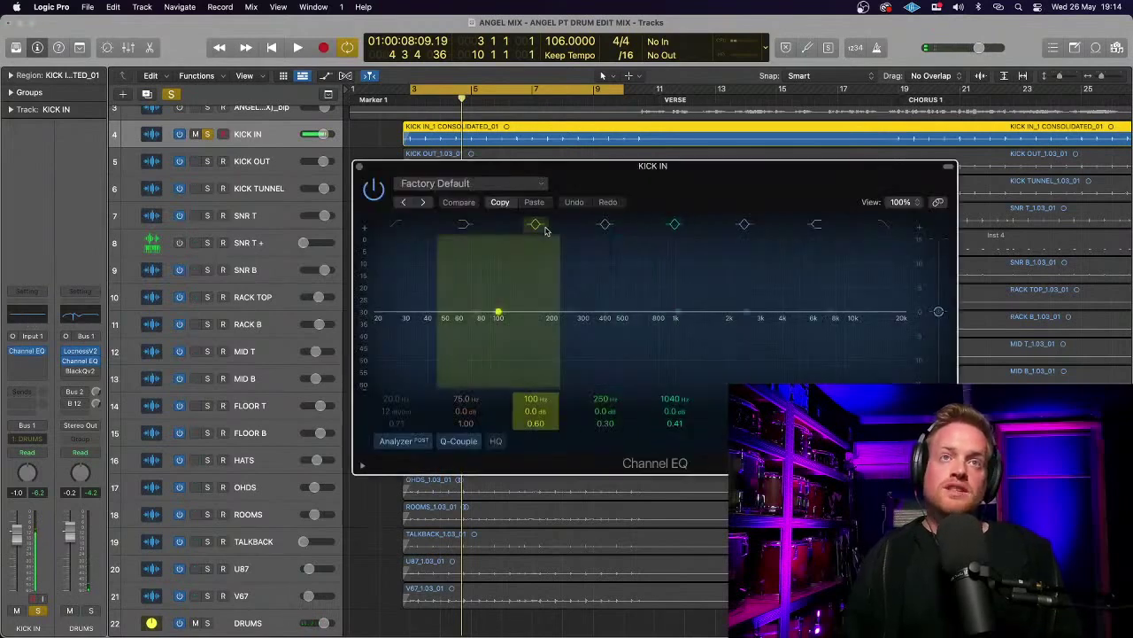
left_click(400, 226)
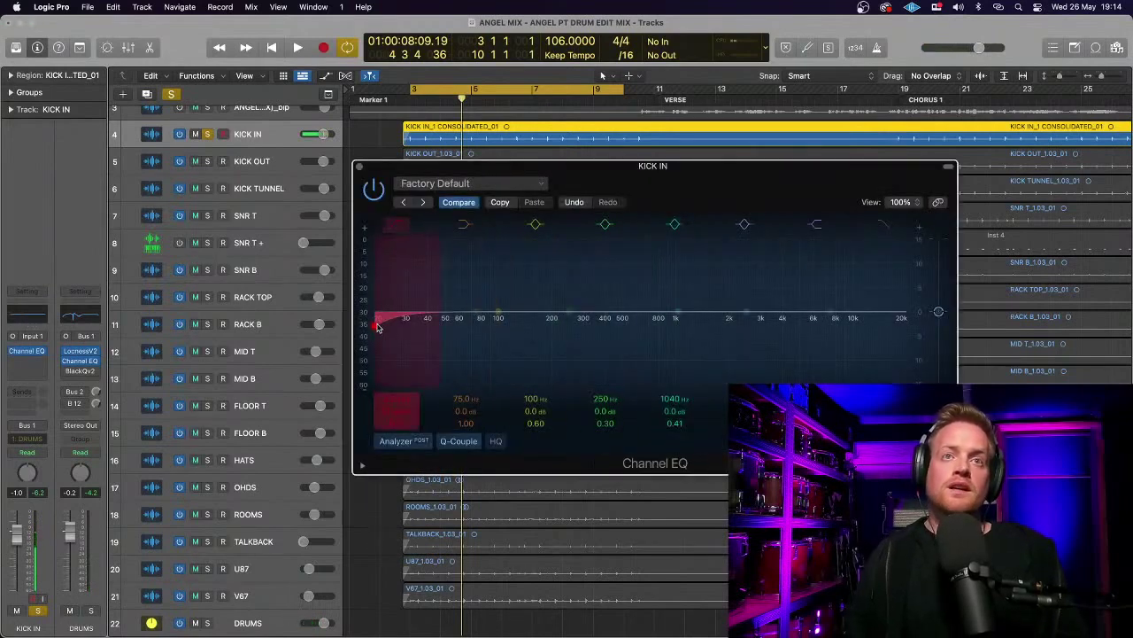
left_click_drag(377, 328, 378, 321)
left_click(398, 227)
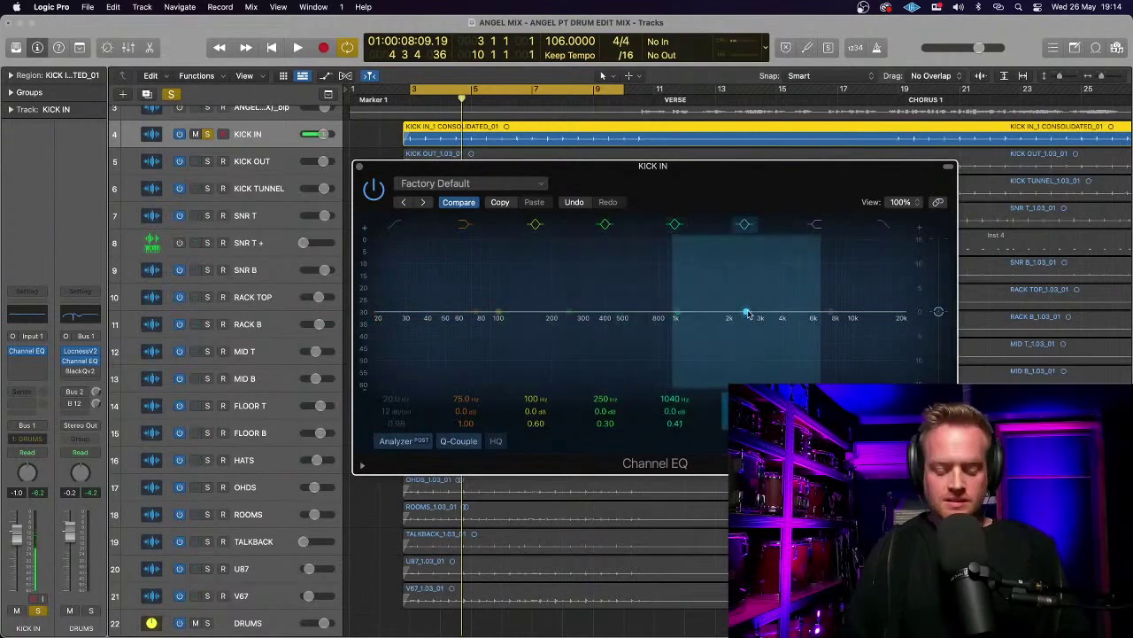
- Shape a narrow boost of about 3 dB near 5 kHz in the KICK IN Channel EQ while the track plays
key("space")
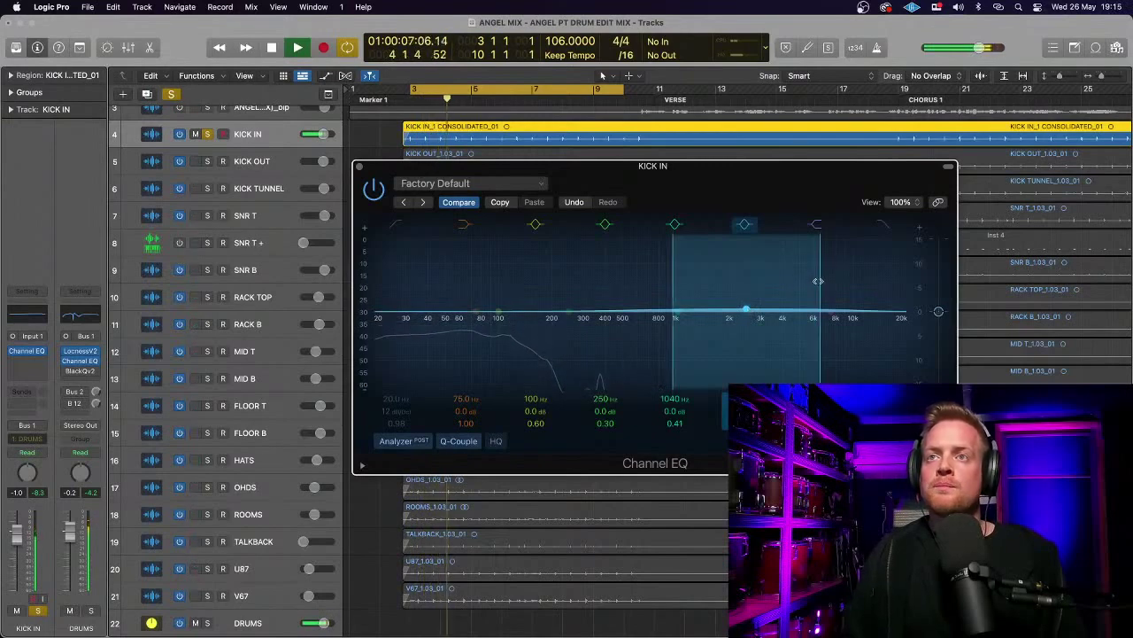
left_click_drag(820, 280, 793, 281)
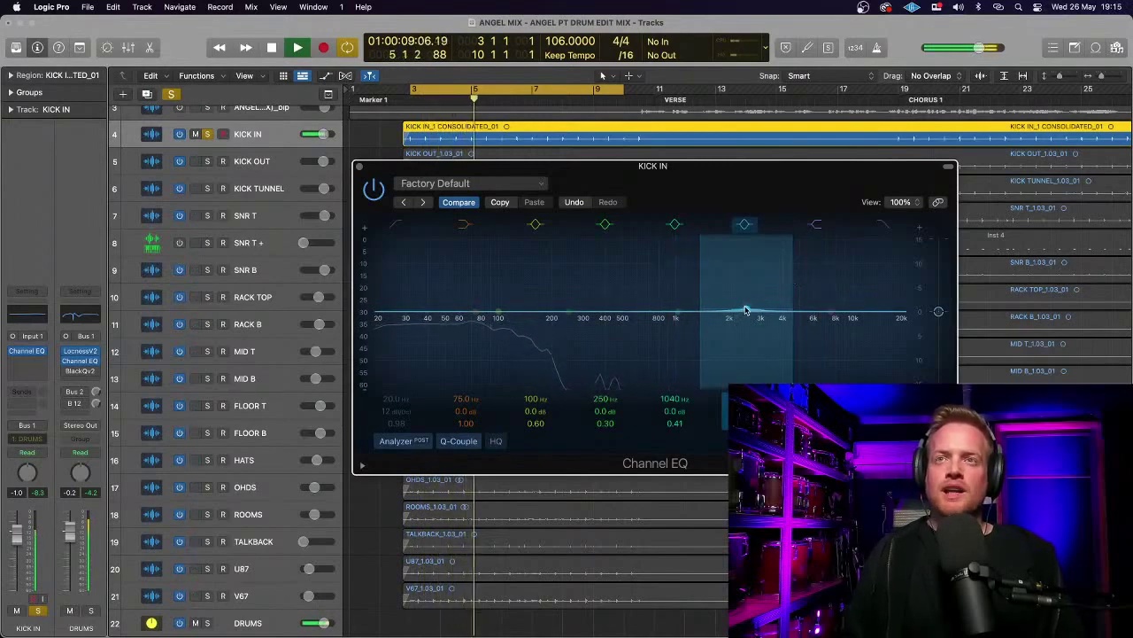
mouse_move(746, 310)
left_mouse_down()
mouse_move(742, 298)
mouse_move(836, 279)
left_mouse_up()
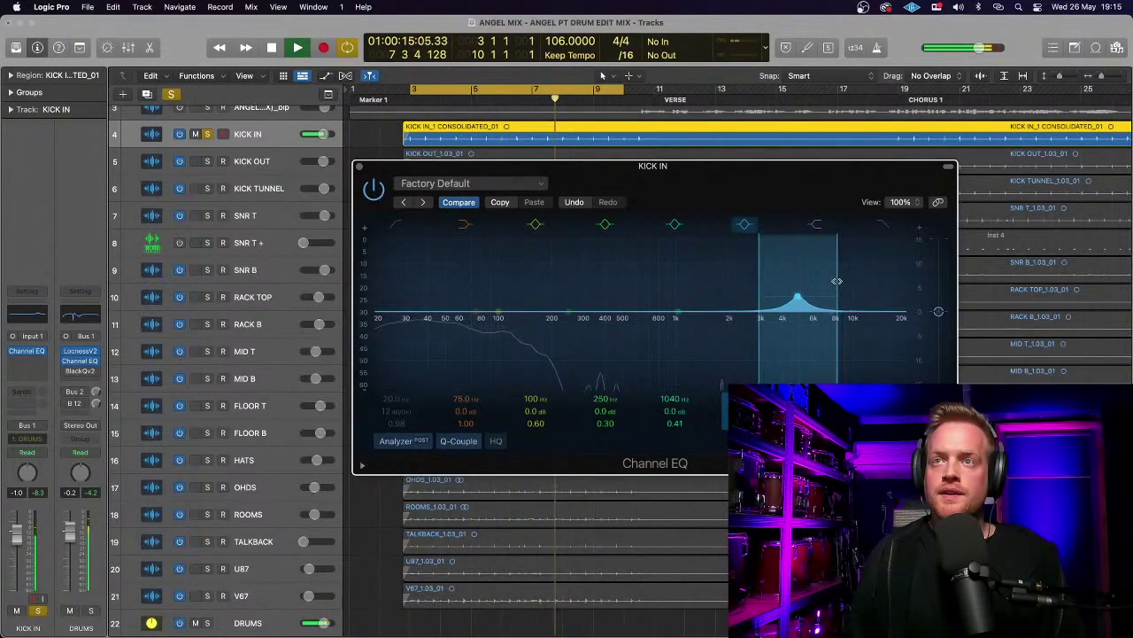
key("space")
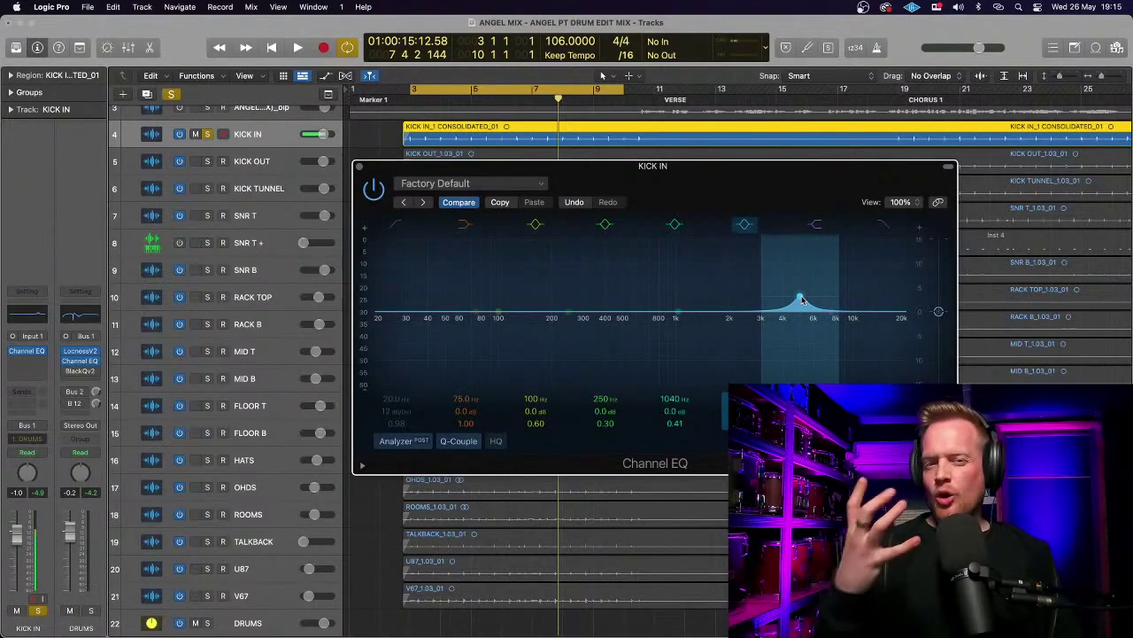
key("space")
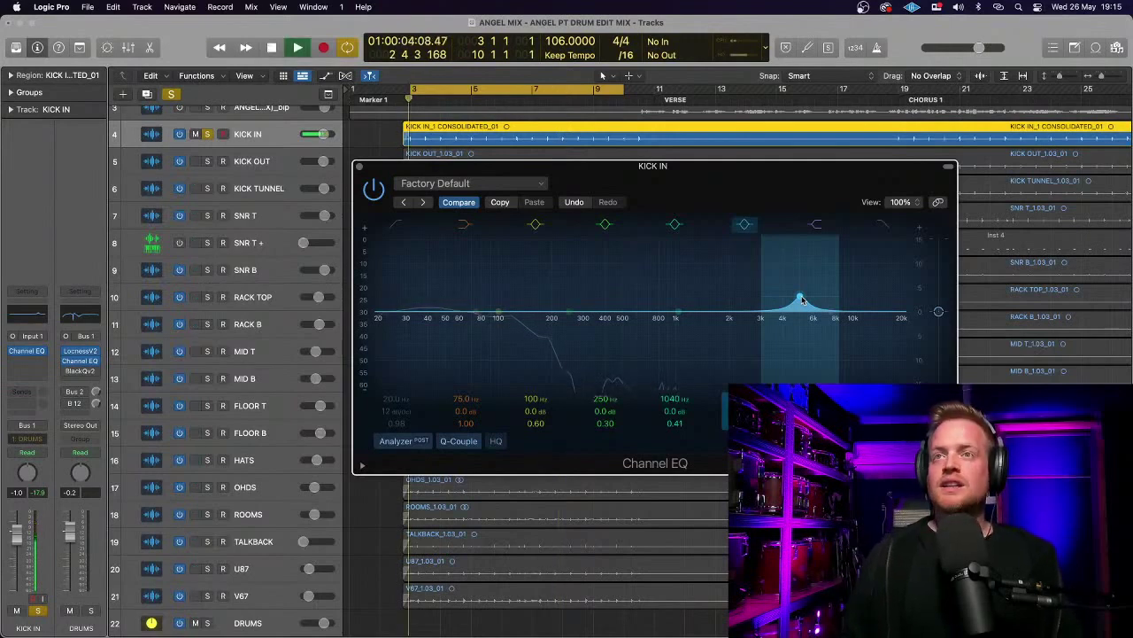
mouse_move(802, 301)
left_mouse_down()
mouse_move(773, 295)
mouse_move(800, 301)
left_mouse_up()
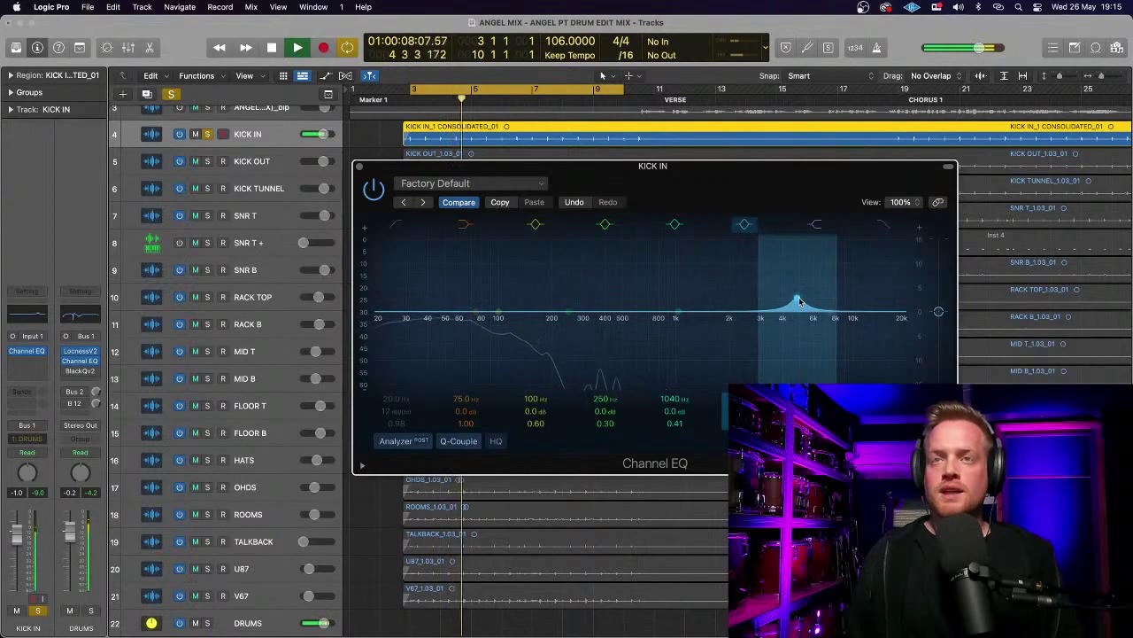
key("space")
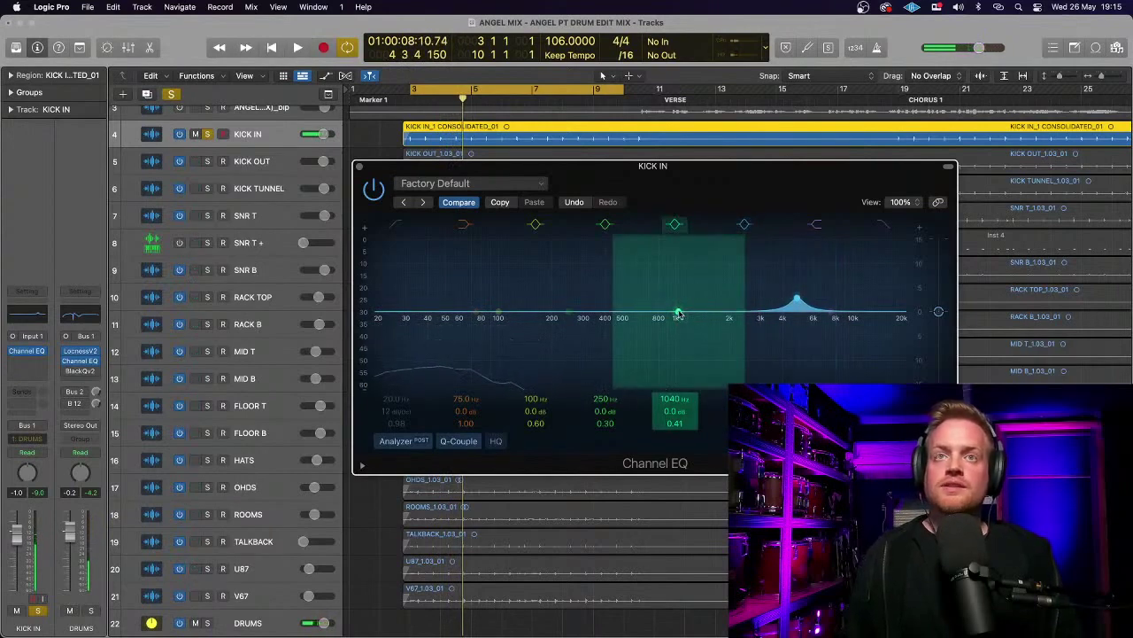
- Cut the KICK IN EQ by 2.5 dB at 200 Hz with Q 0.98 and by 8.6 dB at 478 Hz with Q 0.43
left_click_drag(615, 314, 571, 305)
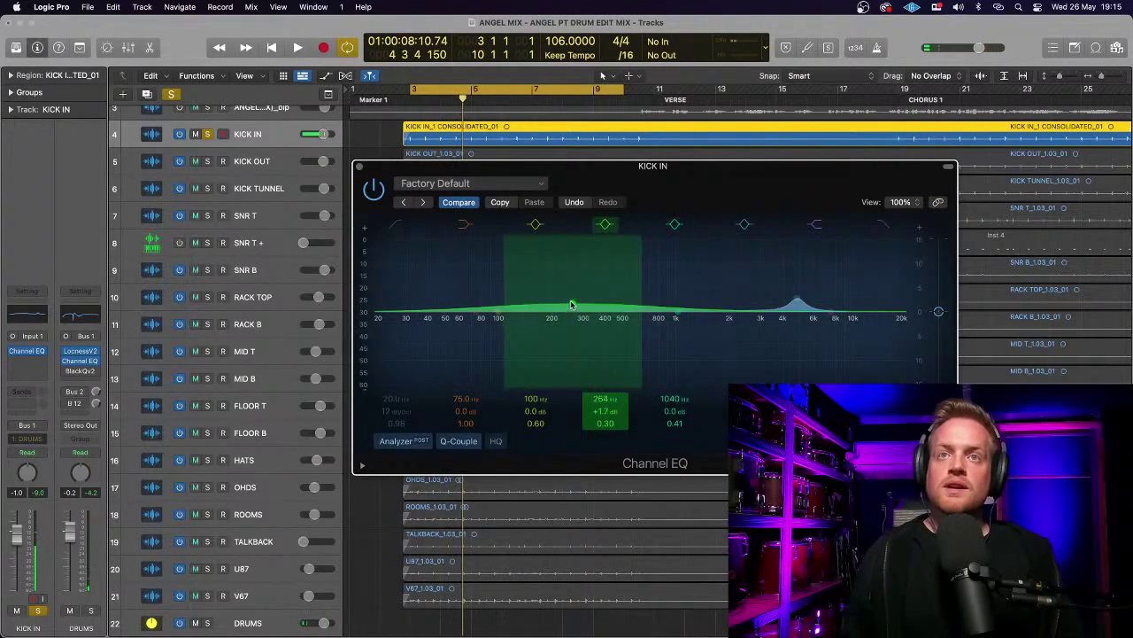
key("space")
left_click_drag(641, 287, 551, 332)
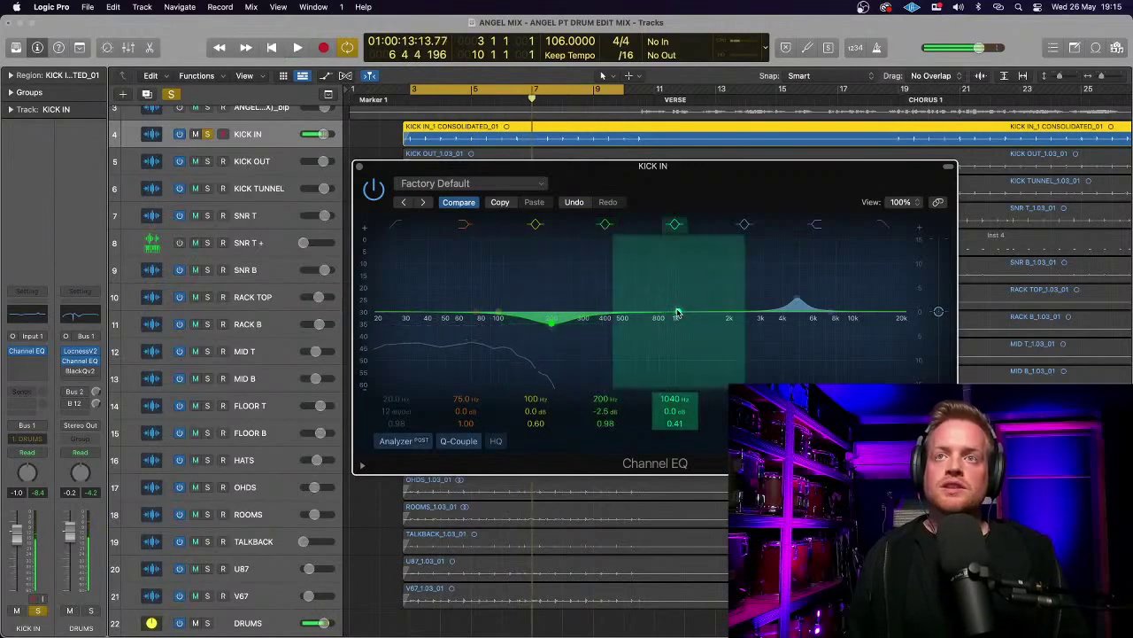
key("space")
left_click_drag(678, 313, 618, 358)
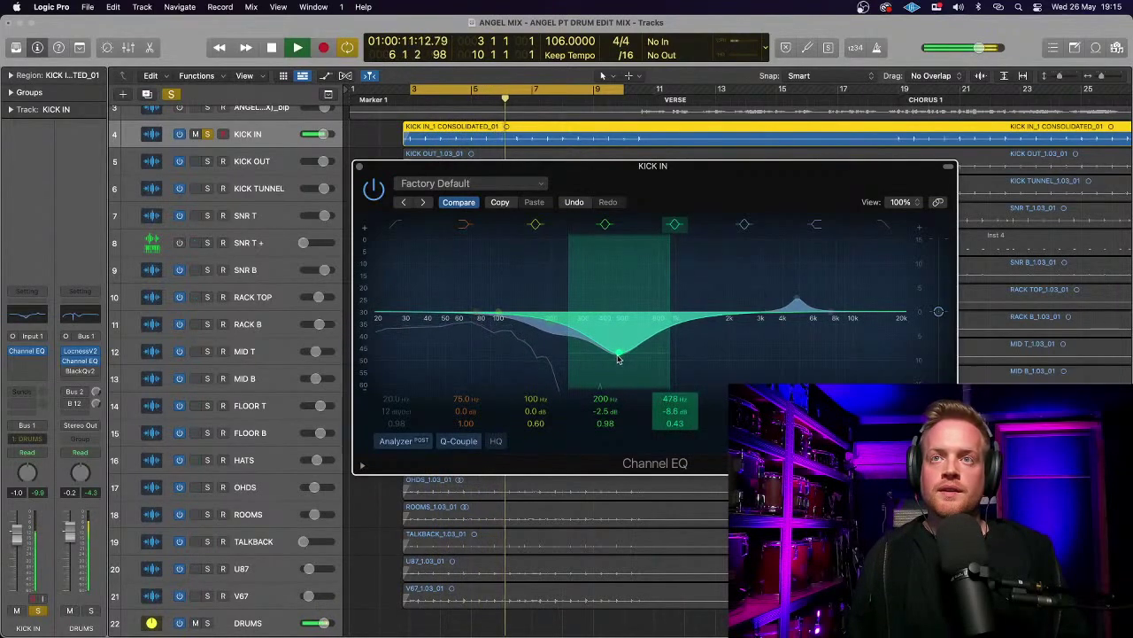
key("space")
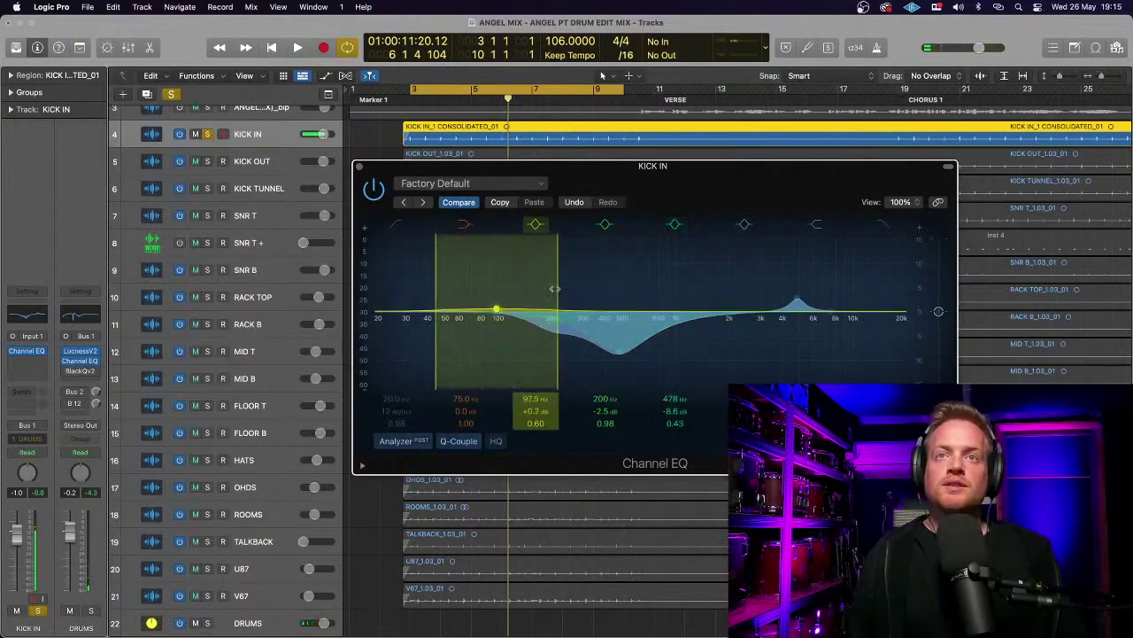
- Compare the soloed KICK IN playback with its Channel EQ bypassed and enabled, and leave the EQ on
left_click(374, 189)
key("space")
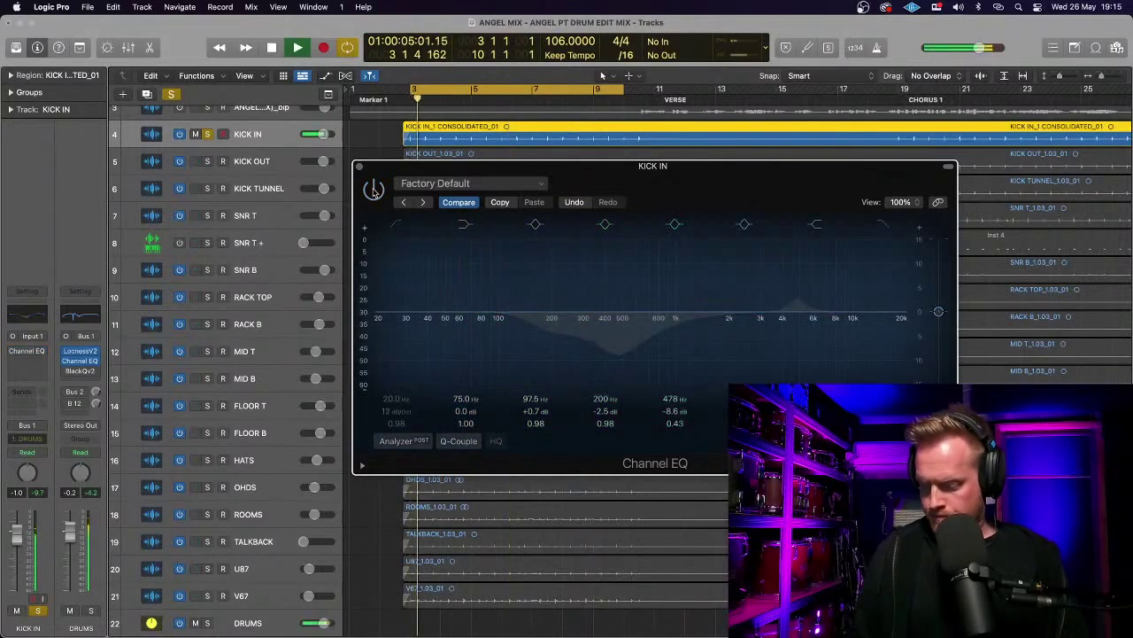
key("space")
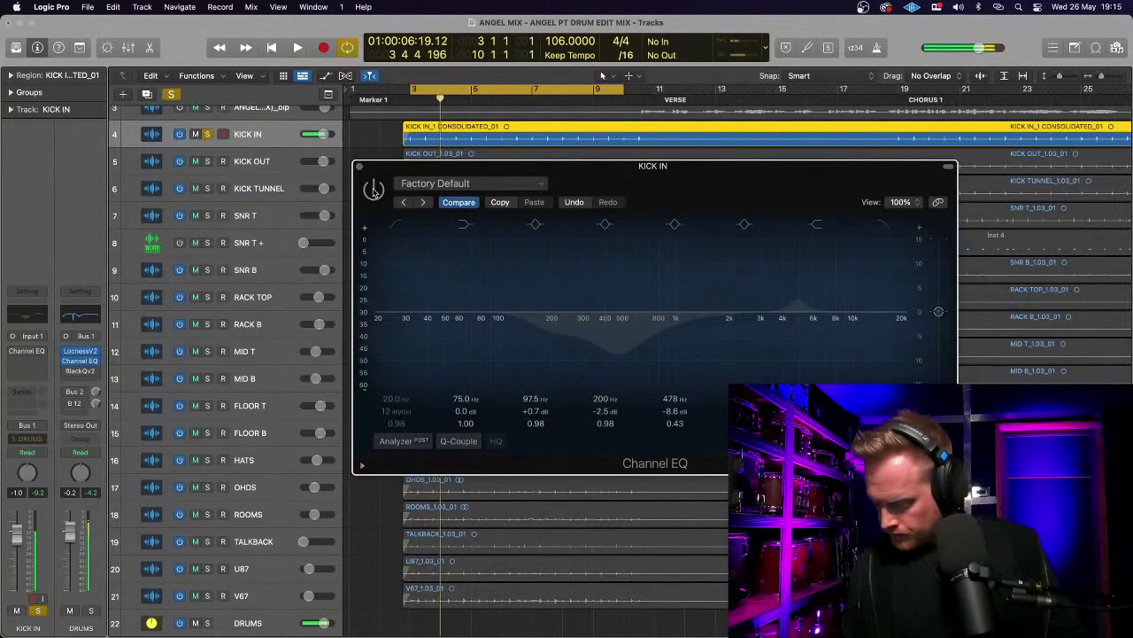
key("space")
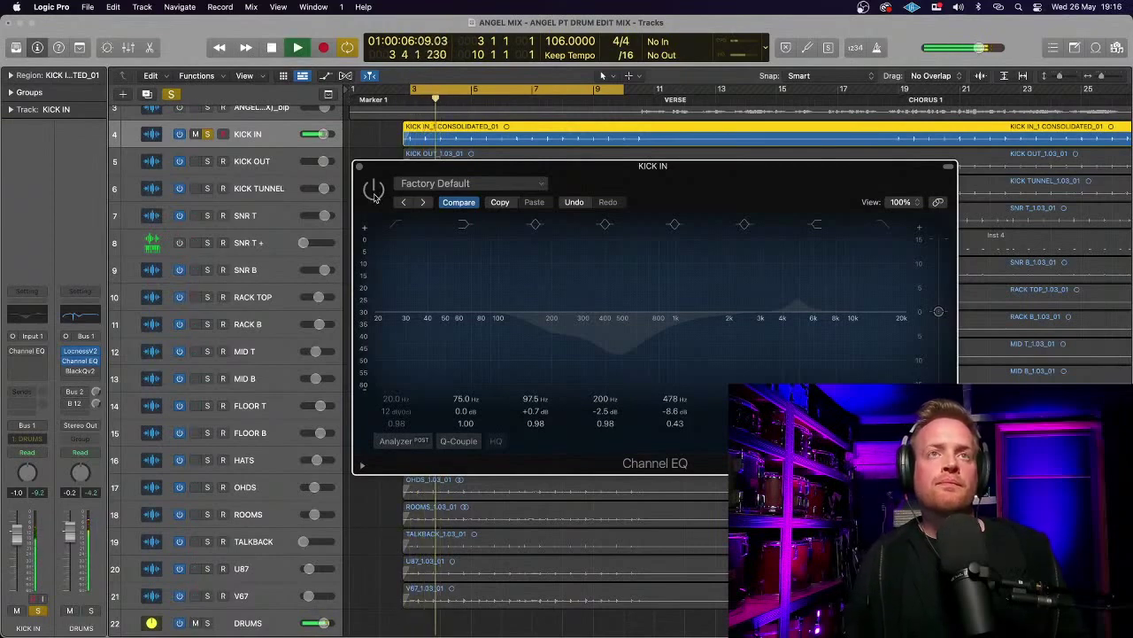
left_click(373, 192)
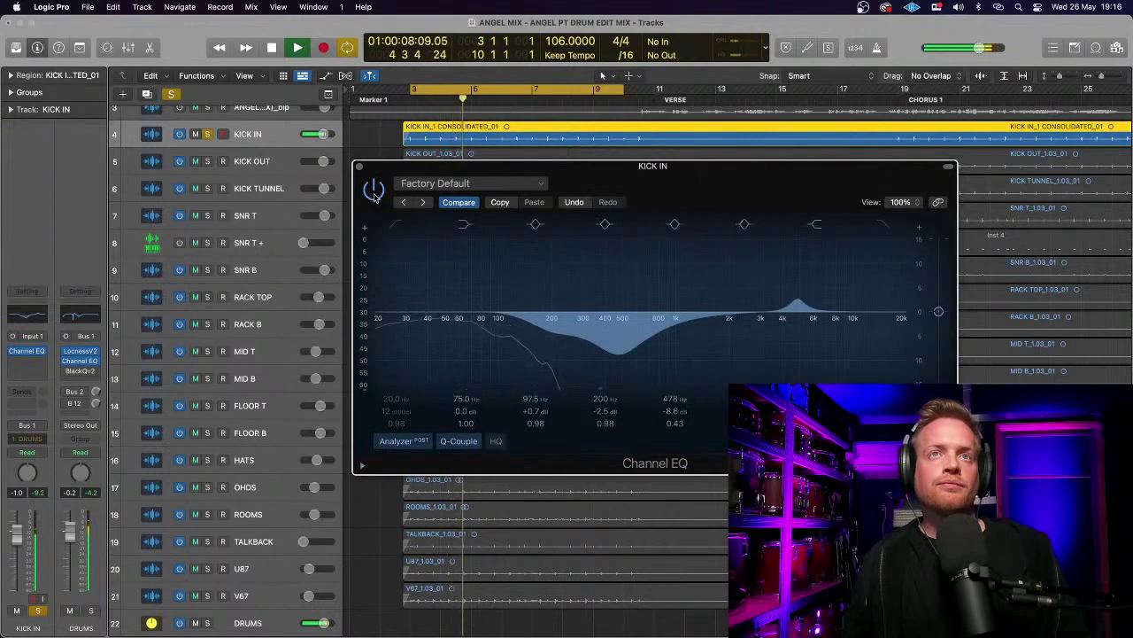
key("space")
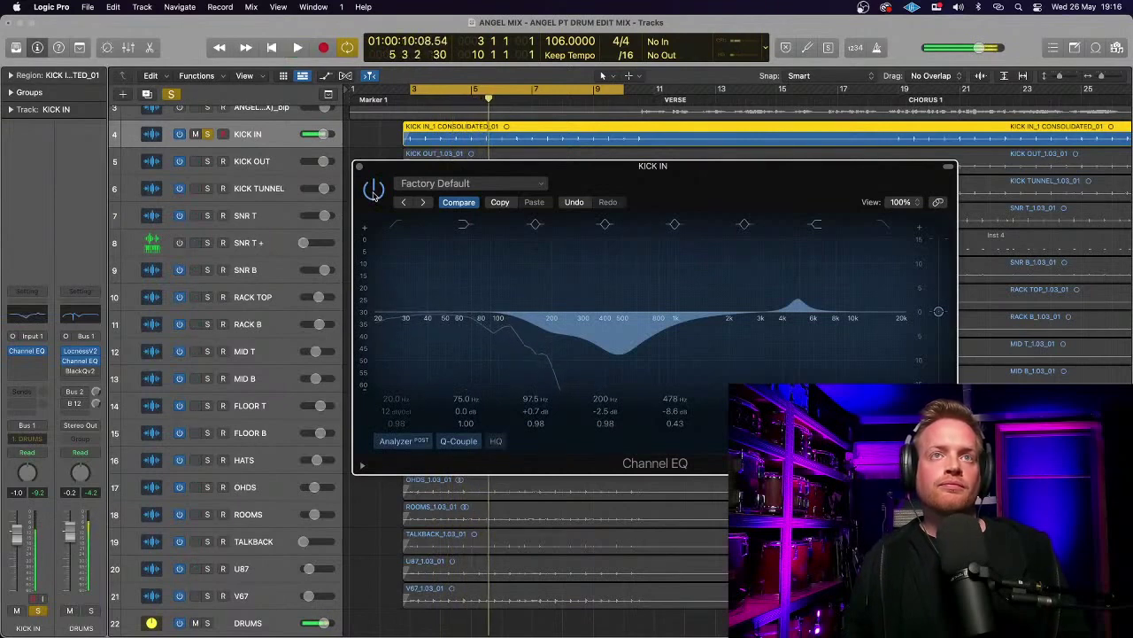
left_click(374, 191)
left_click(374, 190)
left_click(374, 191)
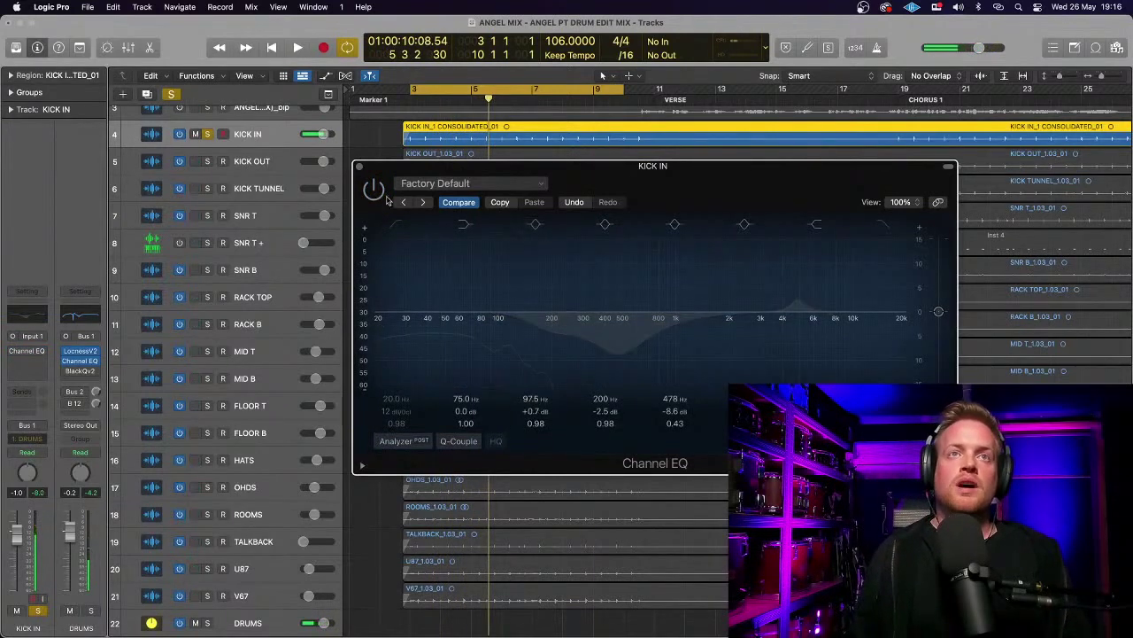
left_click(375, 186)
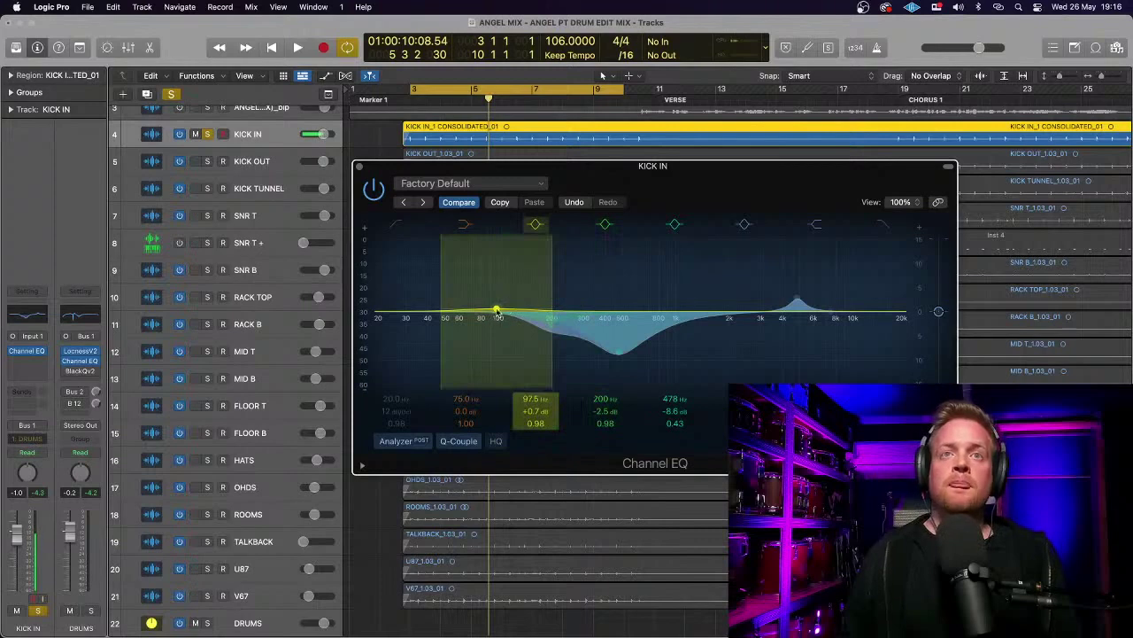
- Boost the KICK IN EQ by 2.7 dB at 57 Hz with Q 3.20, and narrow the 200 Hz cut to Q 1.50
left_click_drag(554, 287, 456, 298)
key("space")
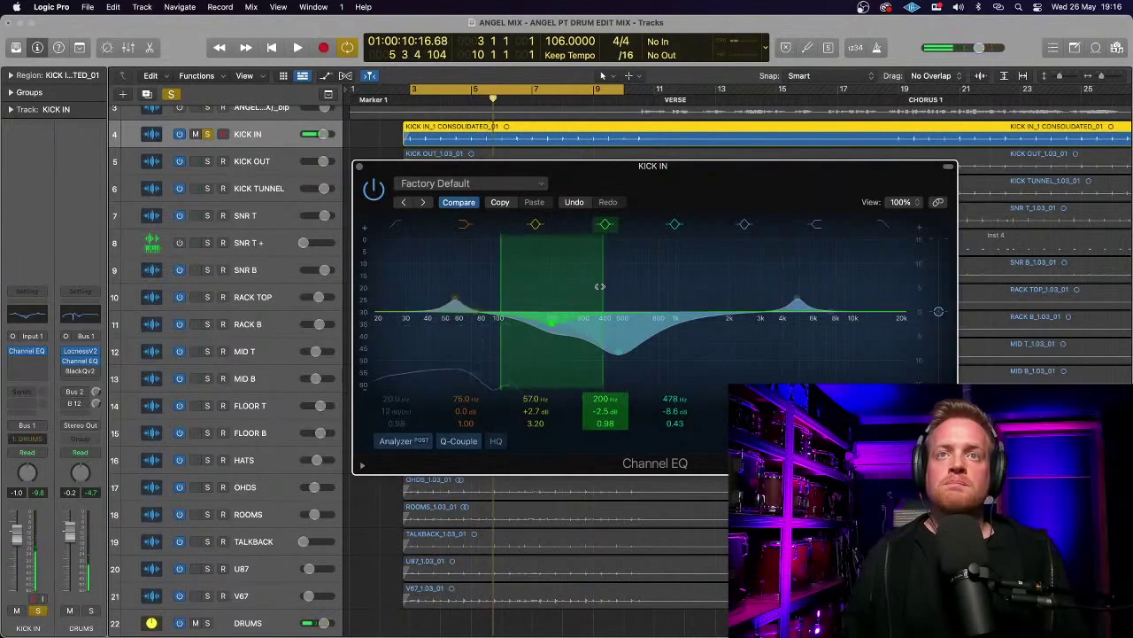
left_click_drag(599, 286, 601, 286)
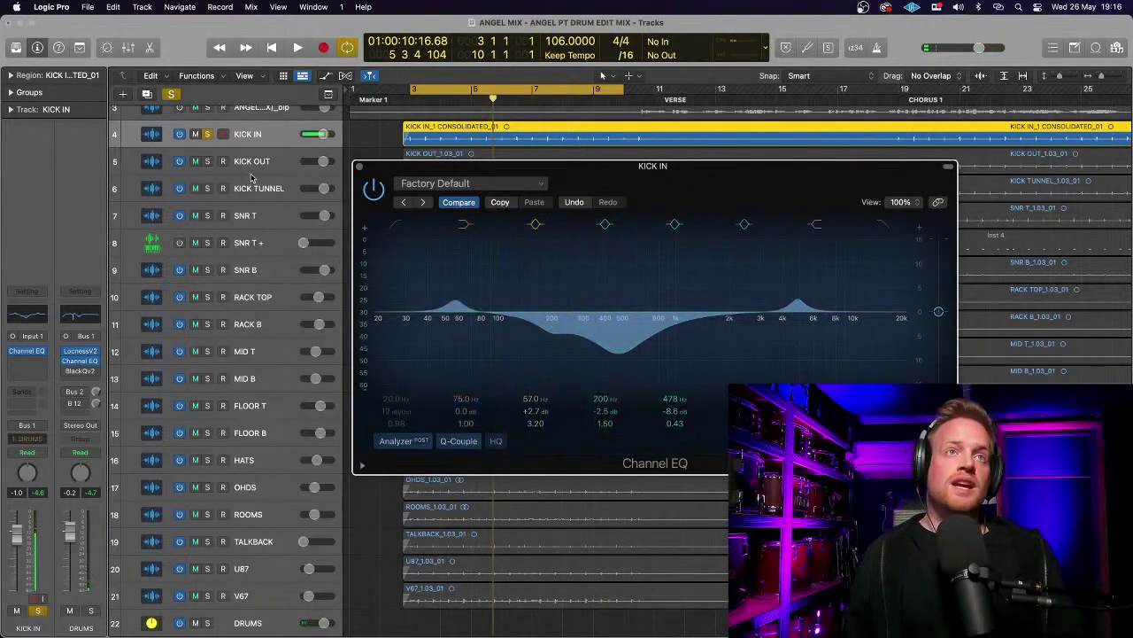
- Solo KICK OUT and KICK TUNNEL alongside KICK IN, and compare playback with the KICK IN EQ bypassed and enabled, leaving it on
left_click(207, 161)
left_click(207, 188)
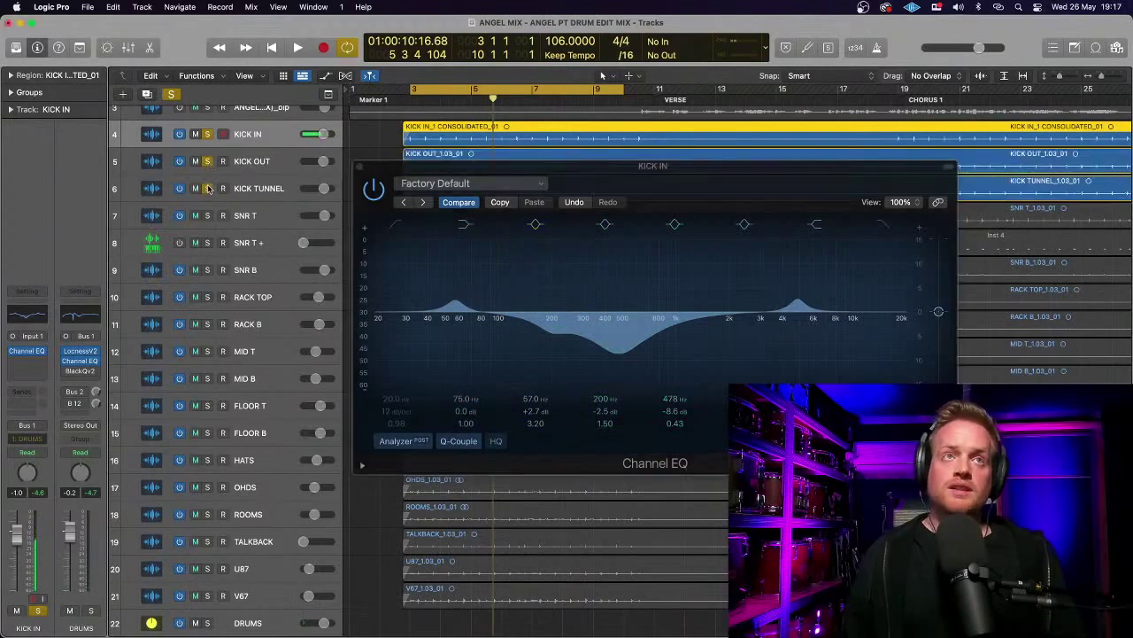
key("space")
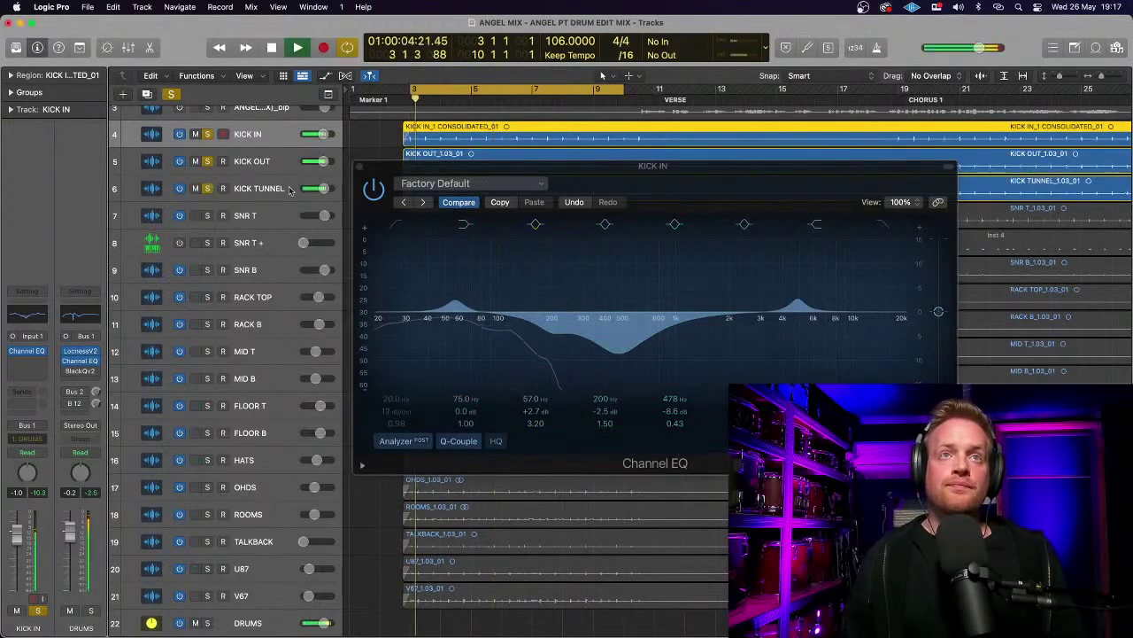
left_click(373, 195)
left_click(374, 191)
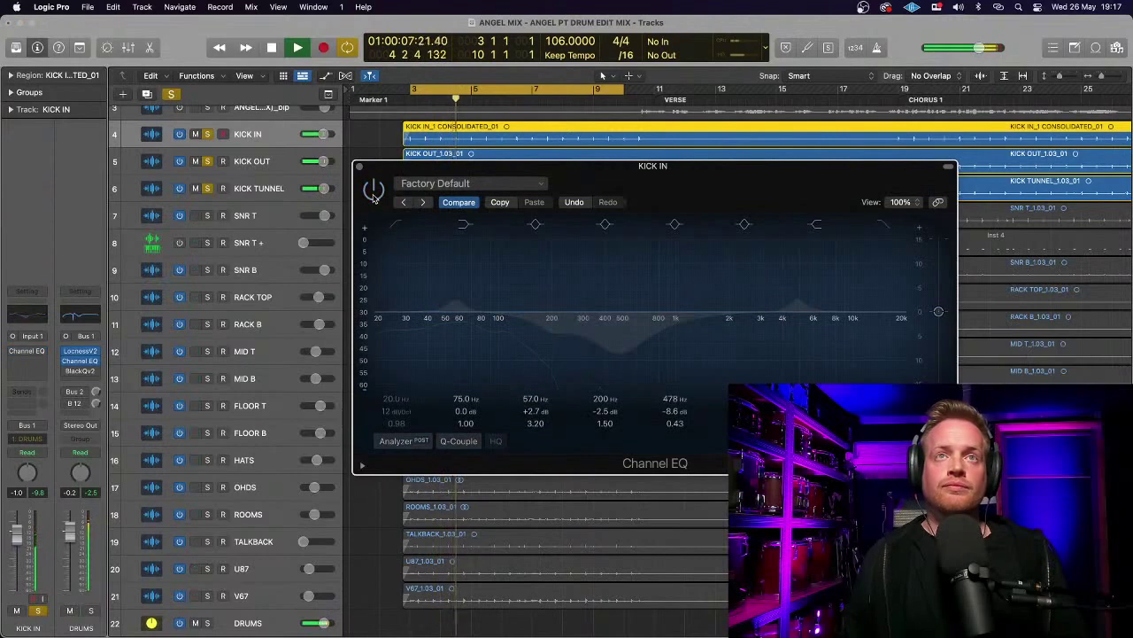
left_click(374, 191)
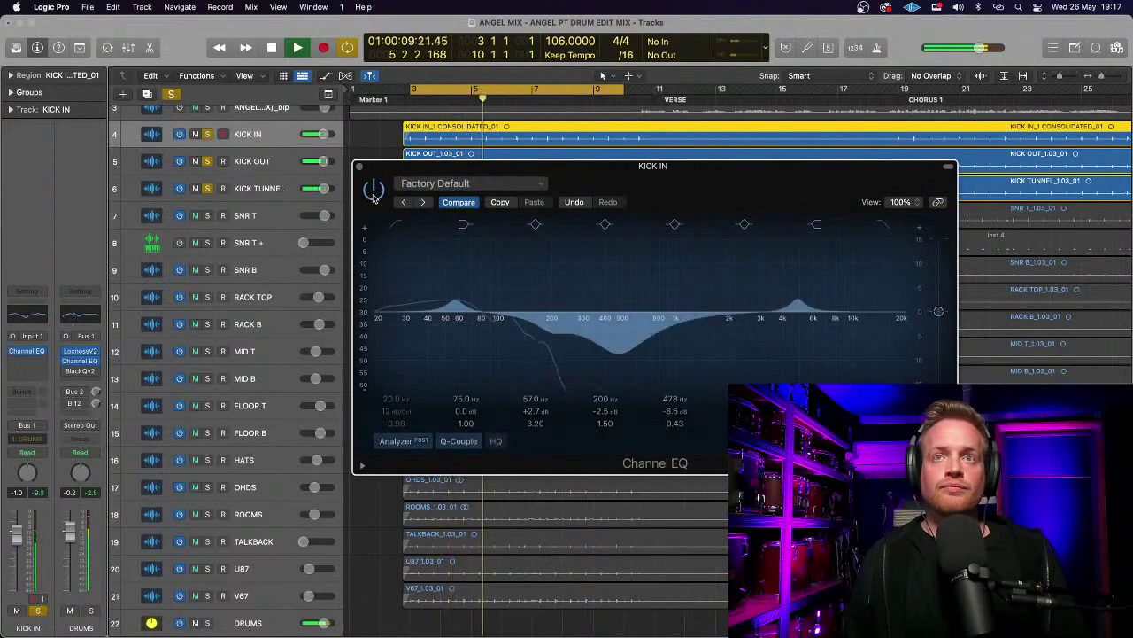
key("space")
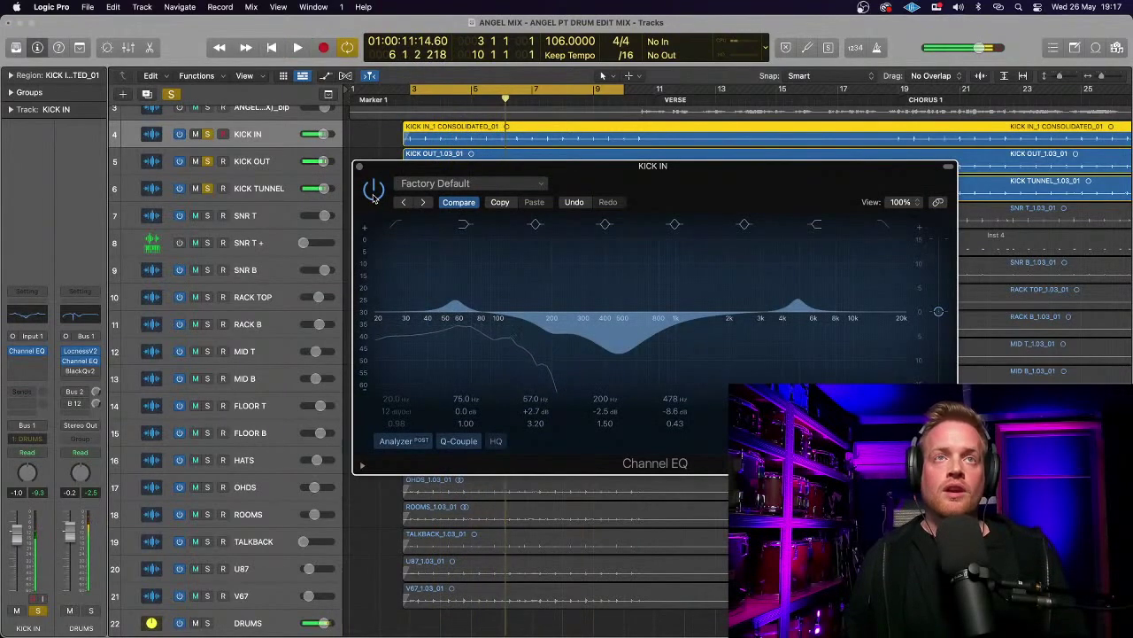
- Leave only KICK OUT soloed and selected, and replace the KICK IN EQ window with KICK OUT's Channel EQ during playback
left_click(207, 135)
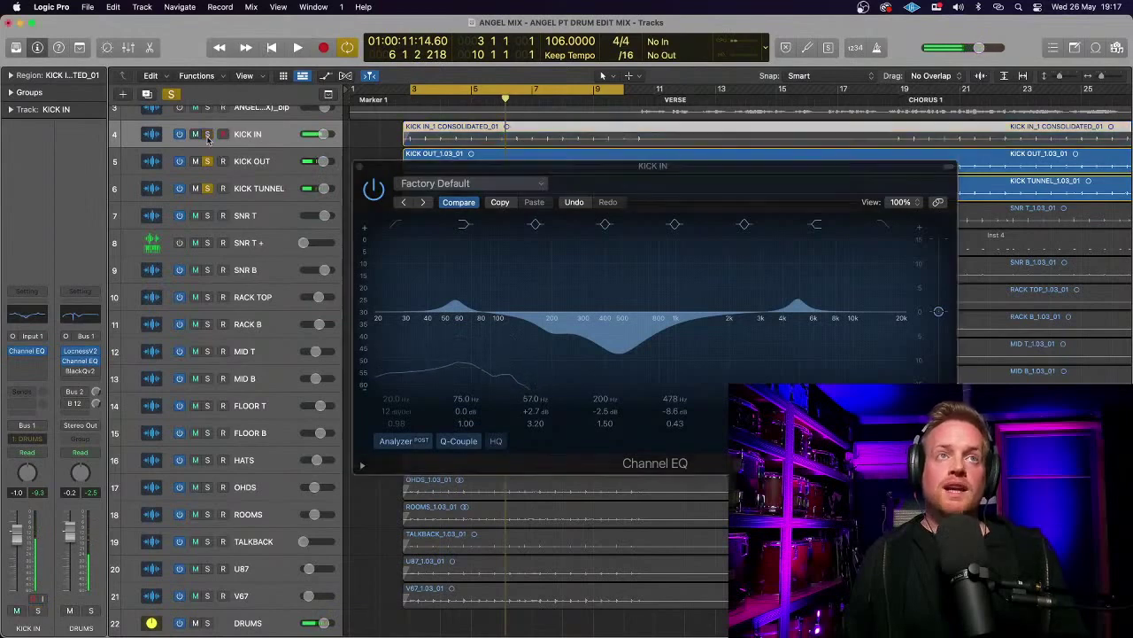
left_click(207, 189)
left_click(249, 164)
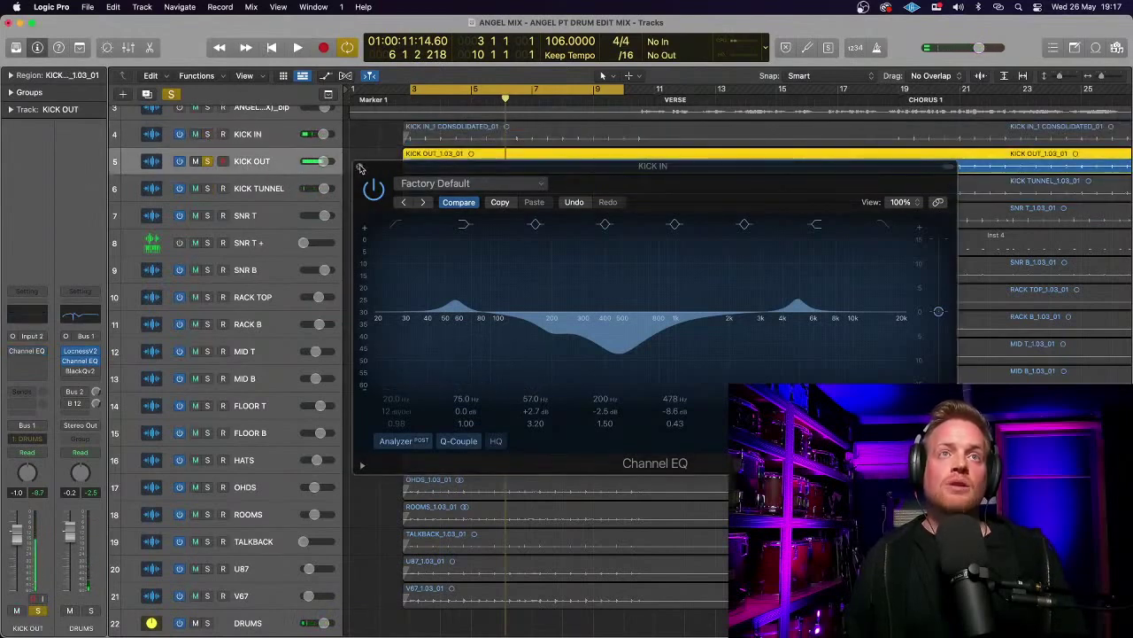
left_click(360, 168)
key("space")
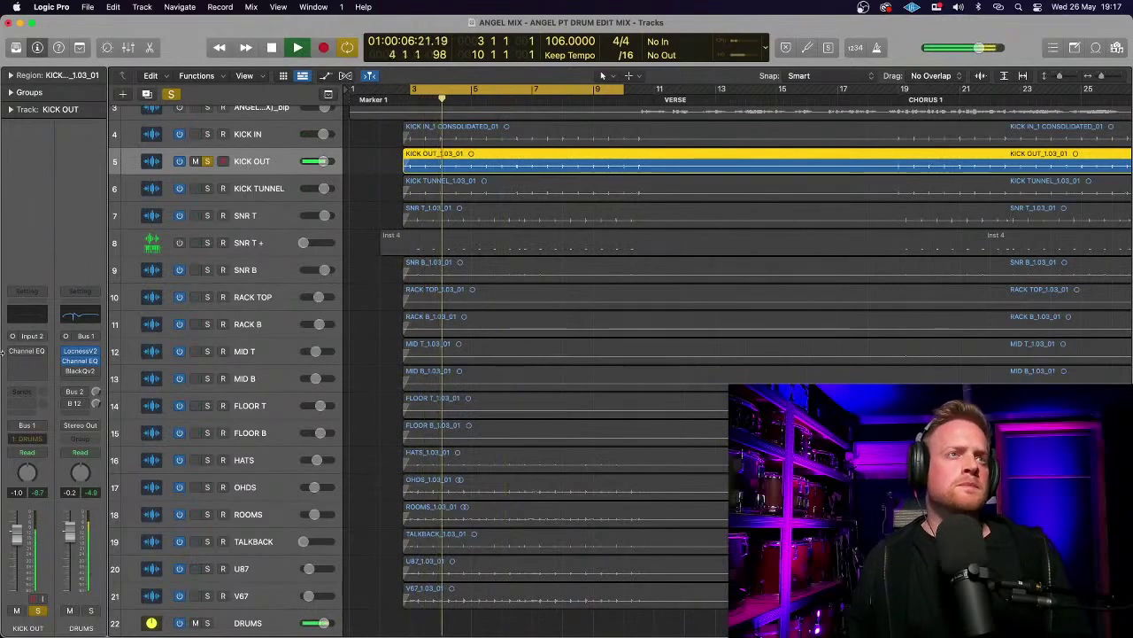
left_click(29, 352)
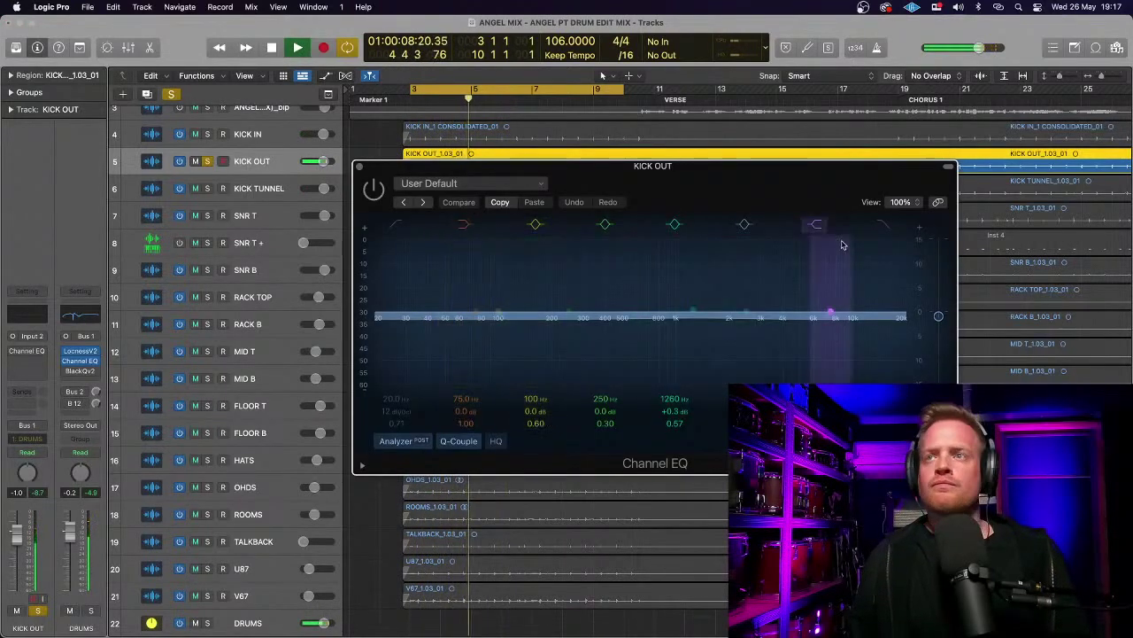
- Try a KICK OUT EQ cut of 5.4 dB at 432 Hz with Q 0.75, then stop playback
left_click_drag(939, 316, 940, 315)
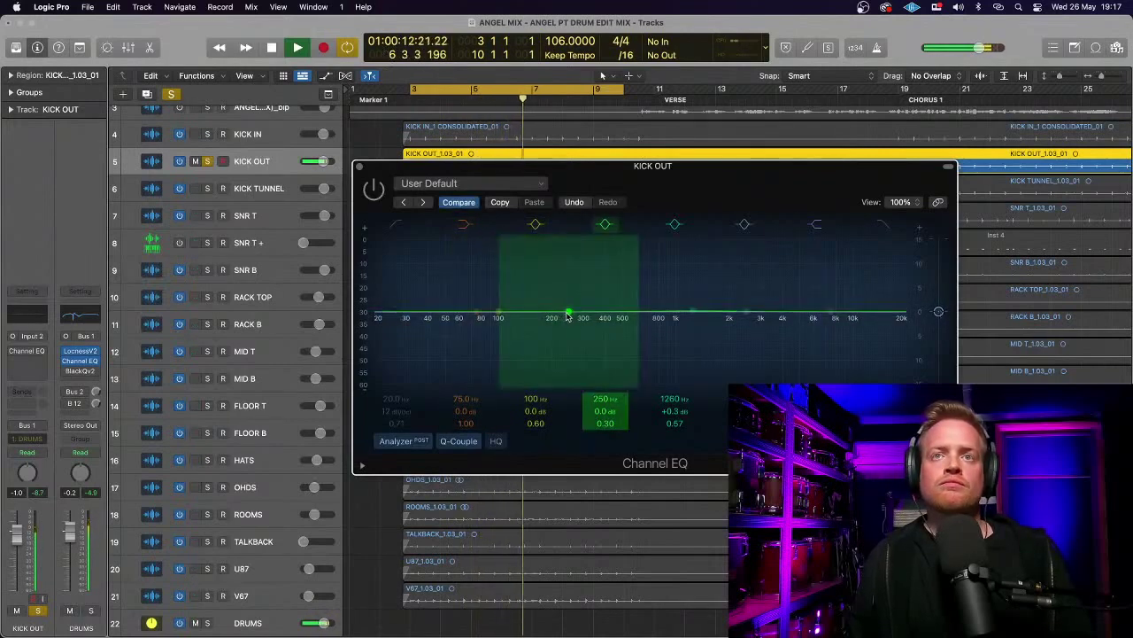
left_click_drag(569, 314, 609, 352)
scroll(631, 283, "up", 4)
key("space")
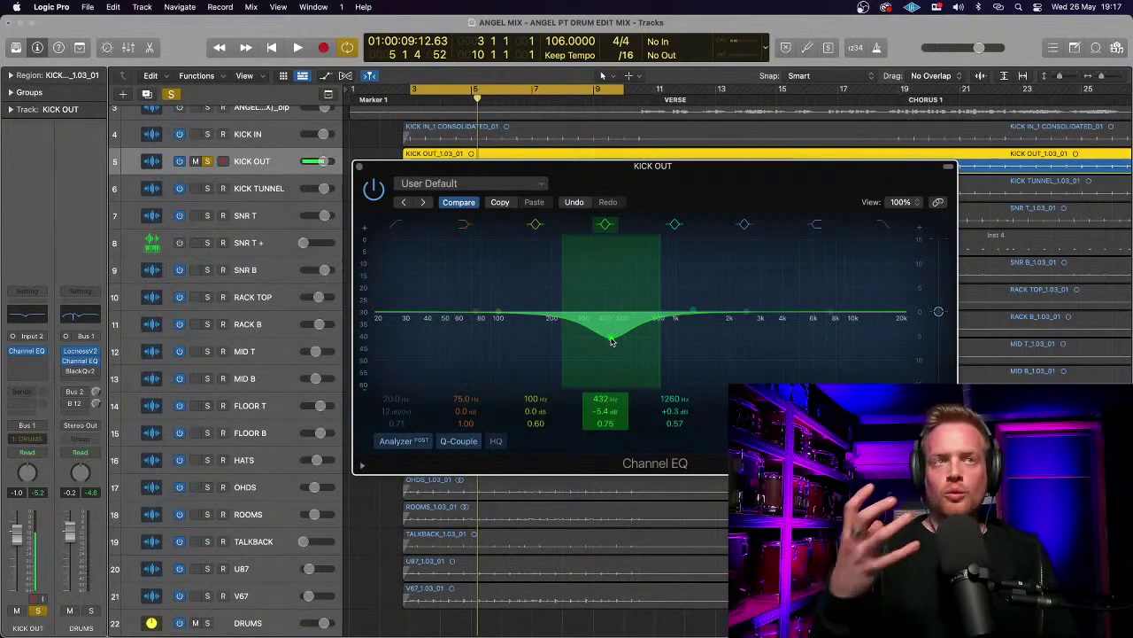
- Move the KICK OUT EQ band to 1690 Hz at -0.2 dB, play it back briefly, and close the EQ
left_click_drag(611, 341, 611, 317)
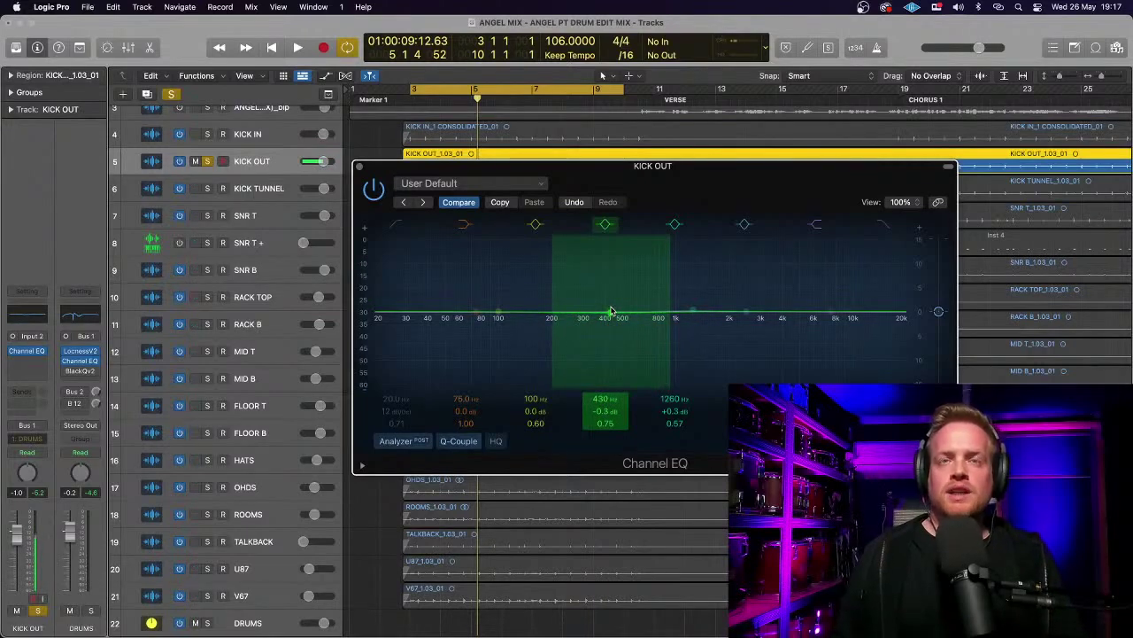
left_click_drag(611, 313, 716, 311)
key("space")
key("space")
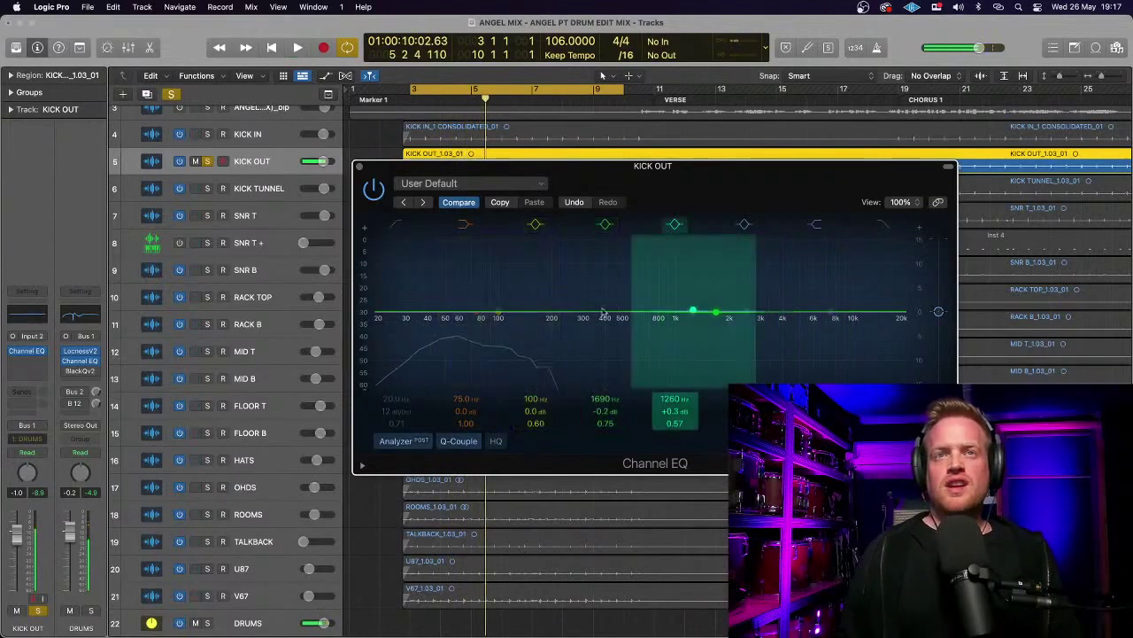
left_click(359, 167)
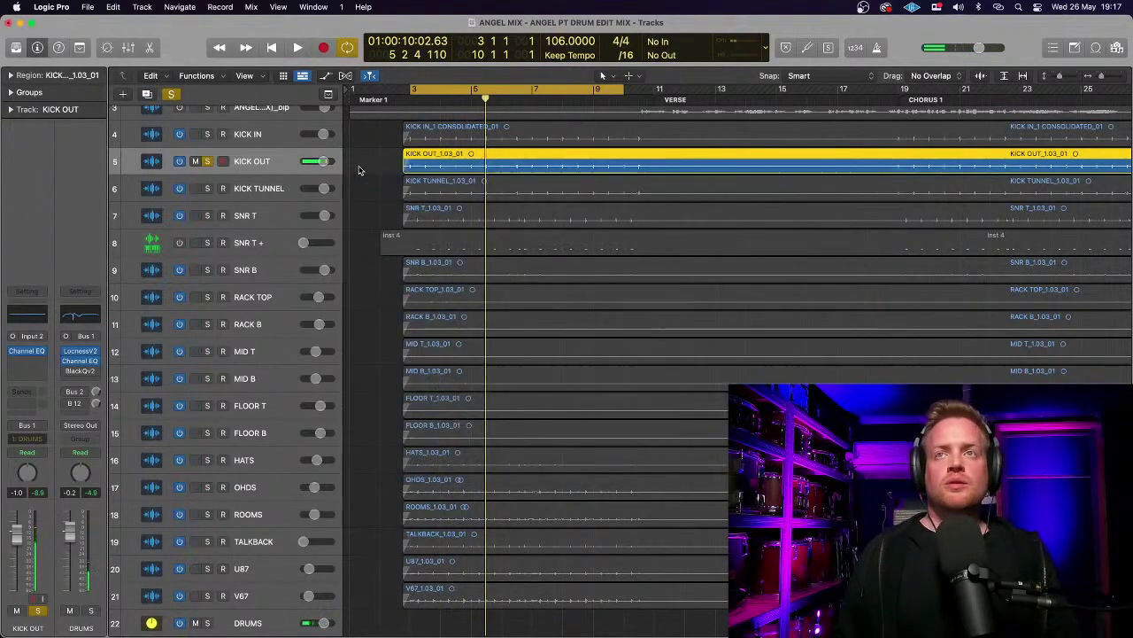
- Select KICK TUNNEL, solo it in place of KICK OUT, and play it back
left_click(245, 193)
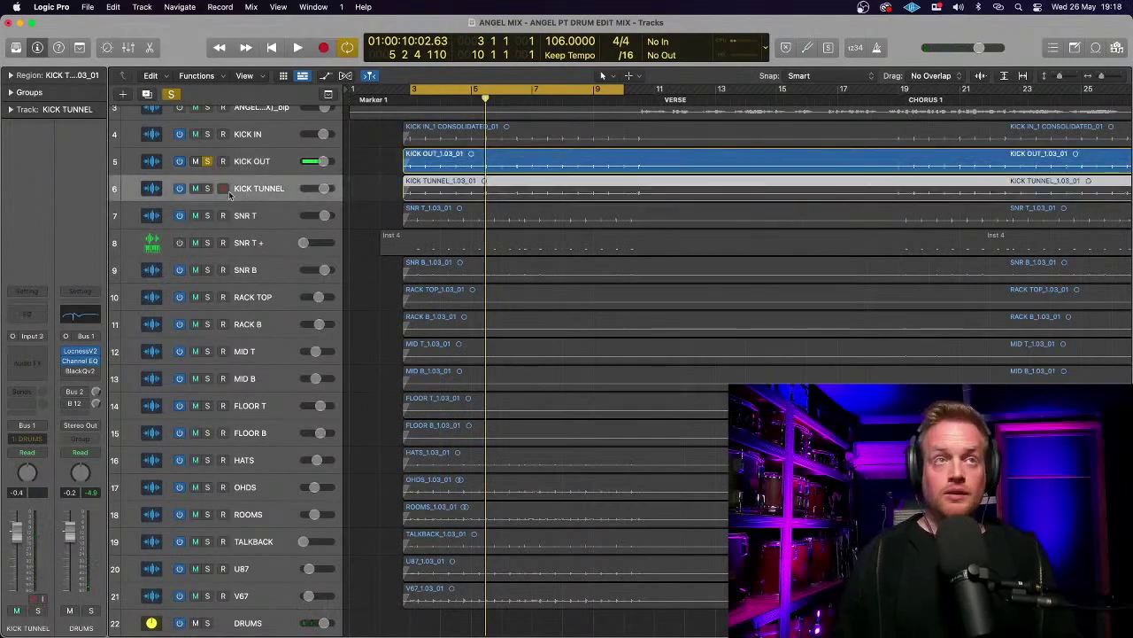
left_click(208, 191)
left_click(206, 161)
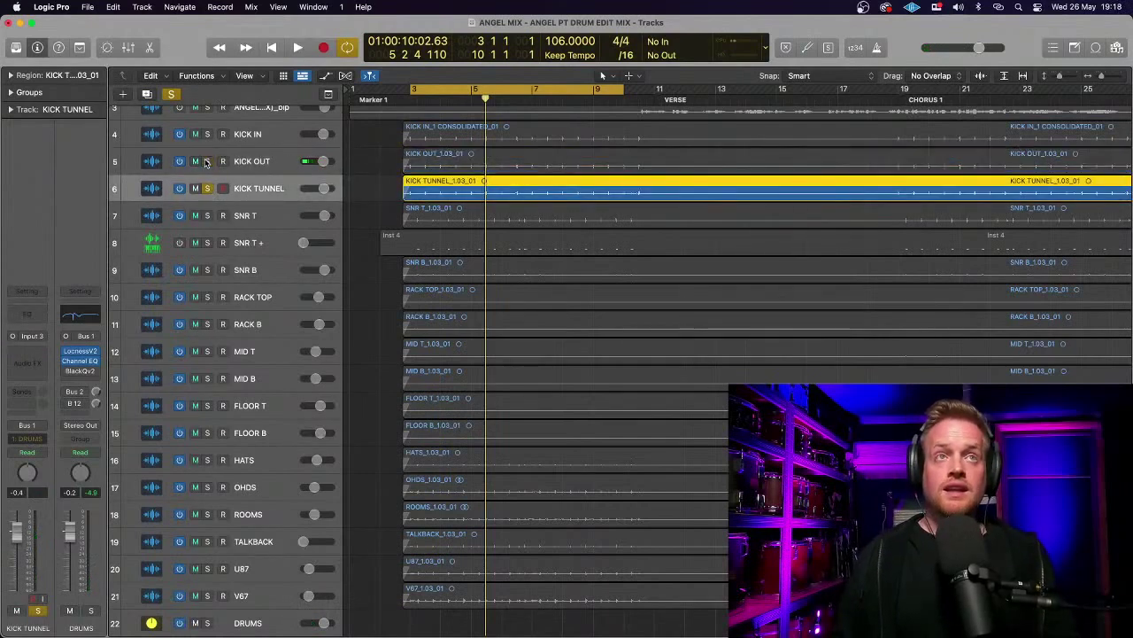
key("space")
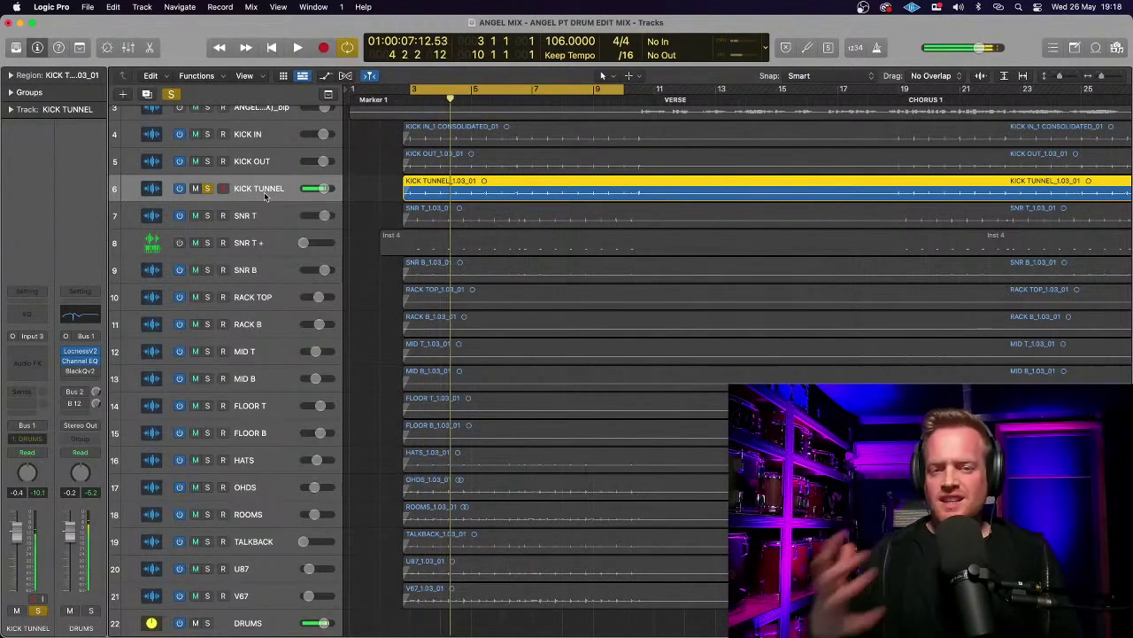
key("space")
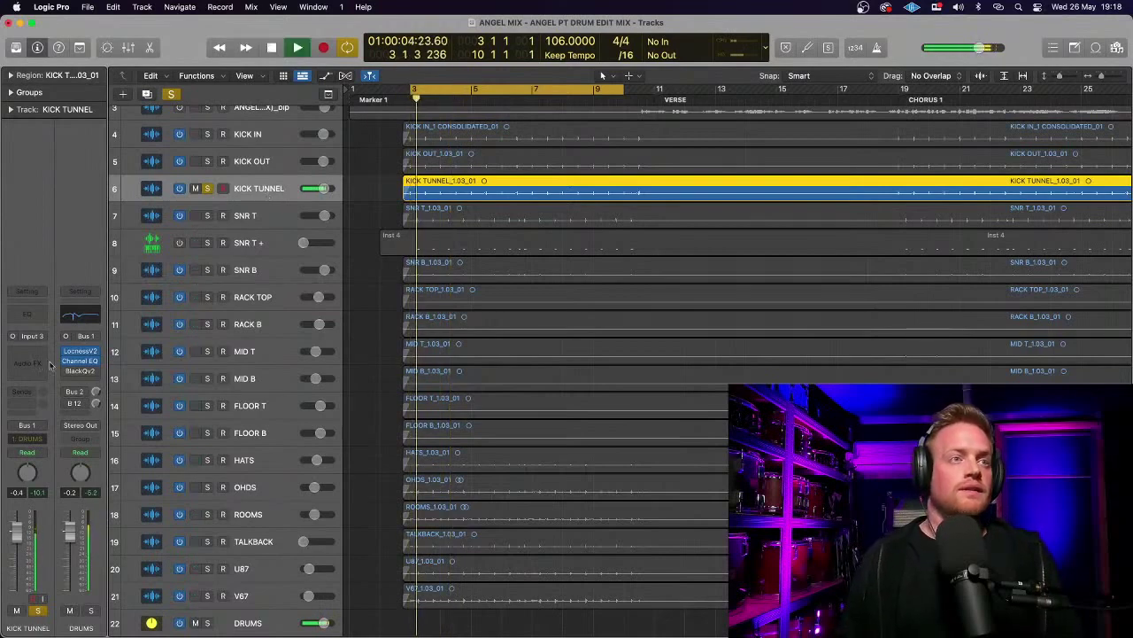
- Add a Channel EQ to KICK TUNNEL with a 4.8 dB cut at 400 Hz and Q 0.67, and close its window
left_click(35, 318)
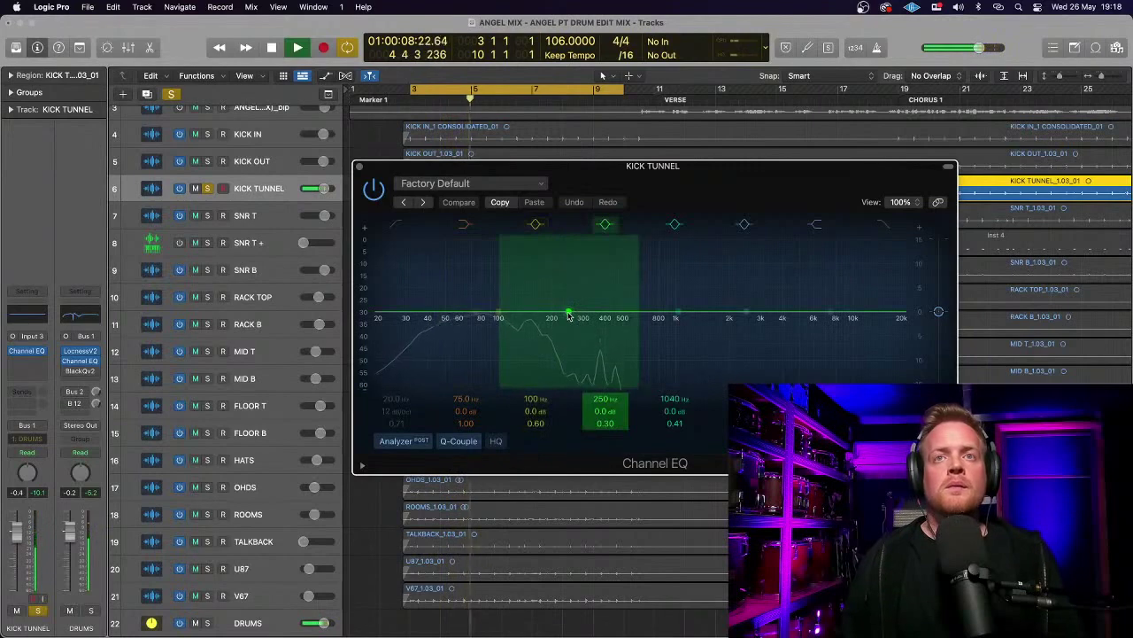
left_click_drag(568, 314, 563, 295)
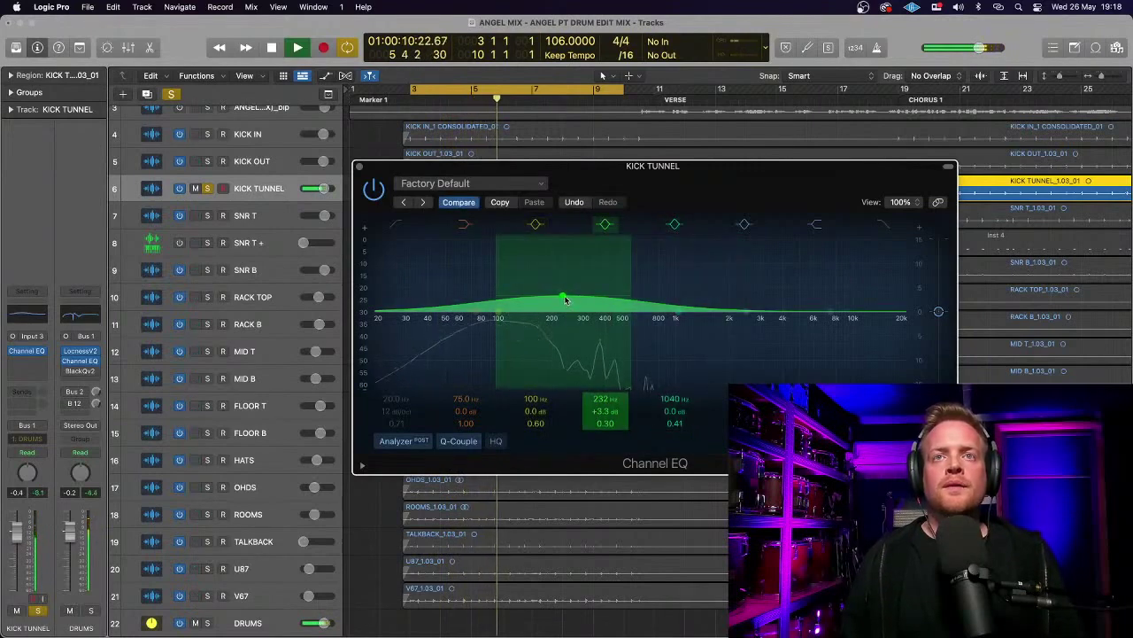
mouse_move(630, 284)
left_mouse_down()
mouse_move(582, 280)
mouse_move(609, 279)
mouse_move(605, 347)
mouse_move(650, 291)
left_mouse_up()
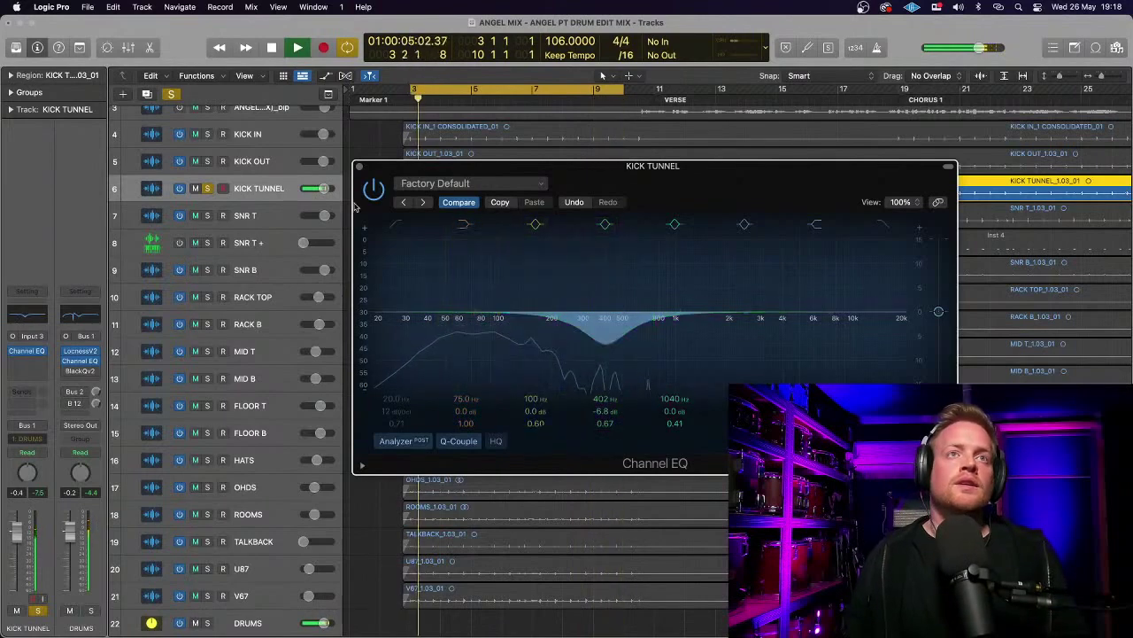
left_click_drag(605, 343, 606, 338)
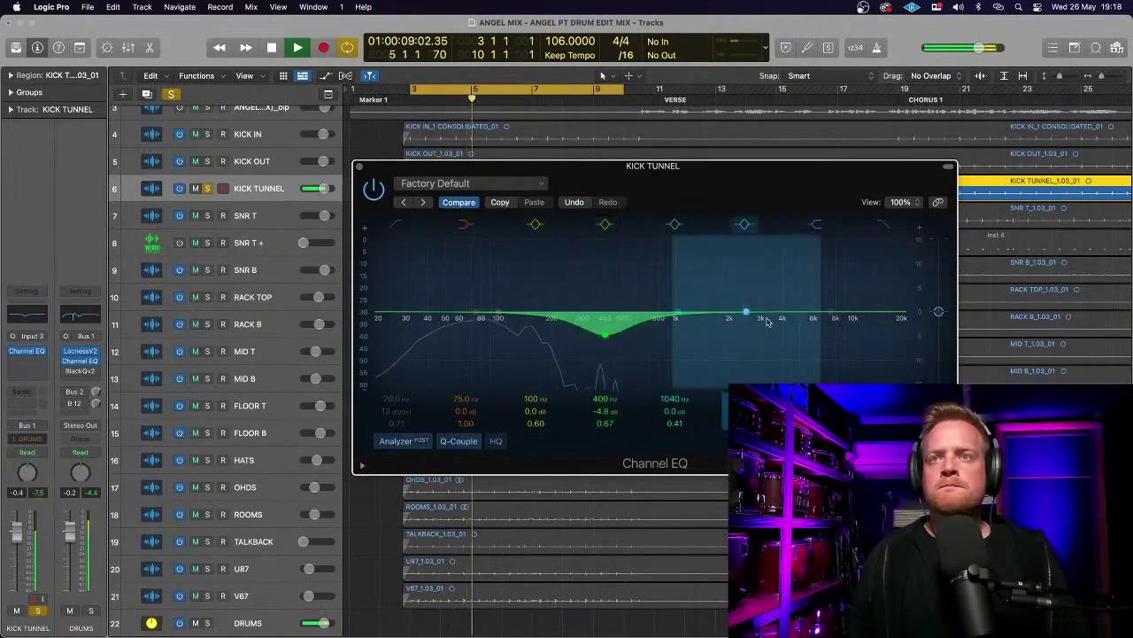
key("space")
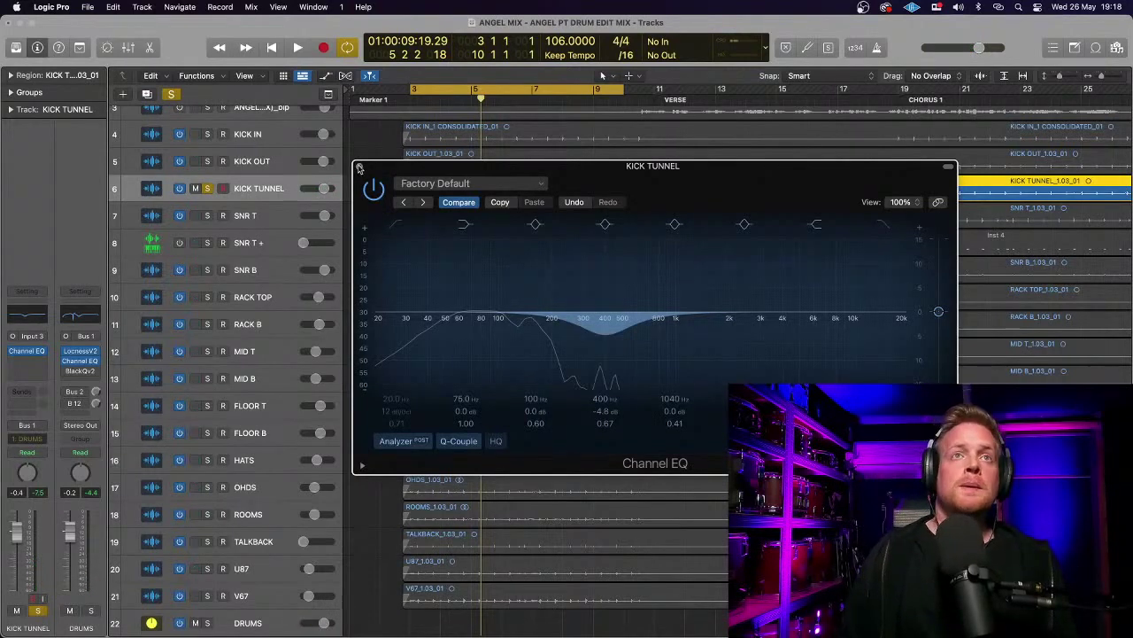
left_click(359, 168)
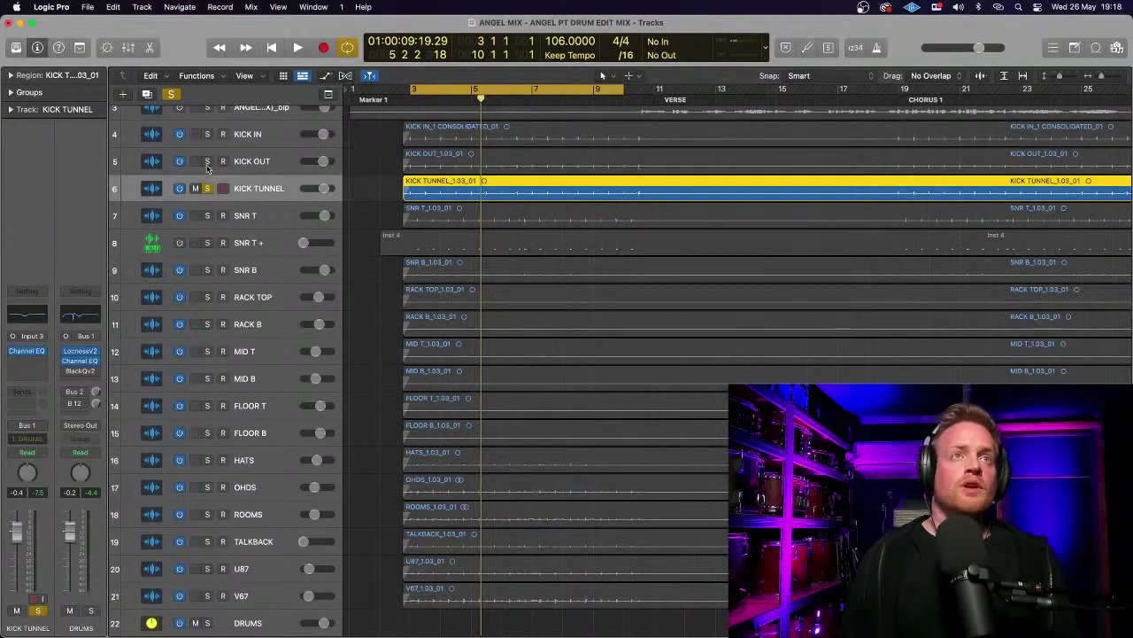
- Solo KICK OUT and KICK IN alongside KICK TUNNEL and start playback
left_click(207, 161)
left_click(207, 134)
key("space")
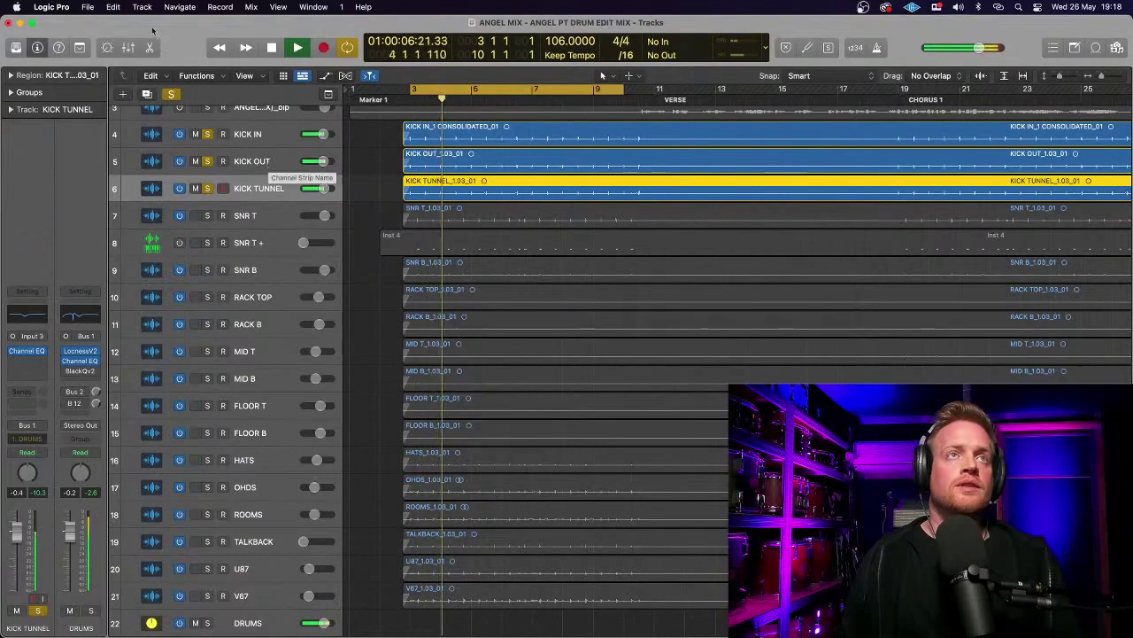
- Select the three kick channels in the Mixer and compare playback with their Channel EQs bypassed and enabled, leaving them on
left_click(128, 47)
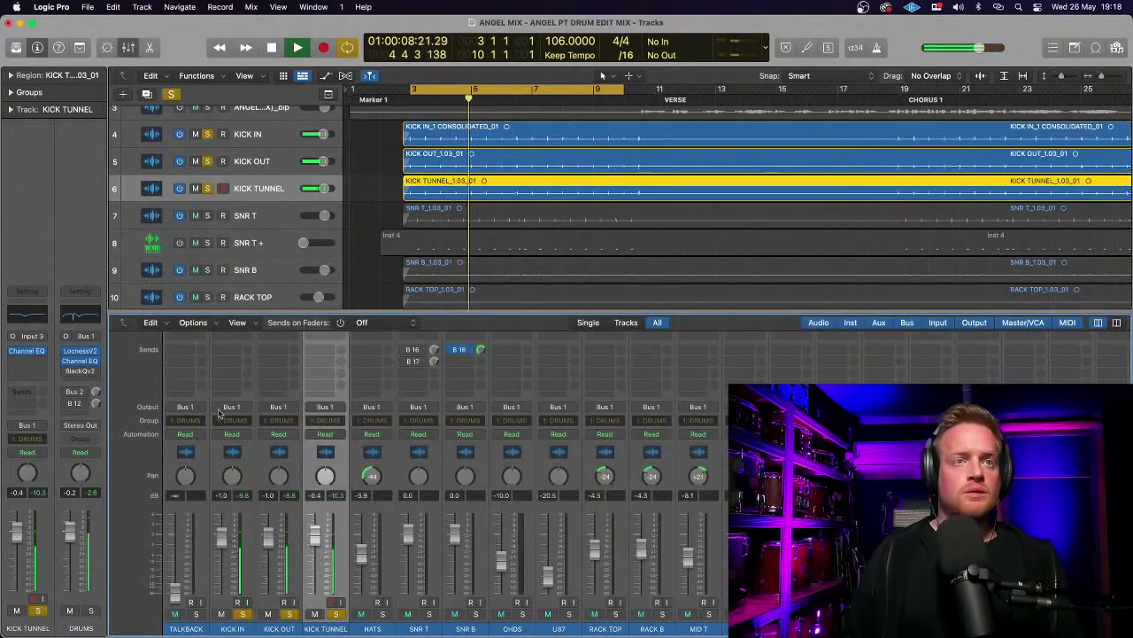
scroll(219, 414, "up", 5)
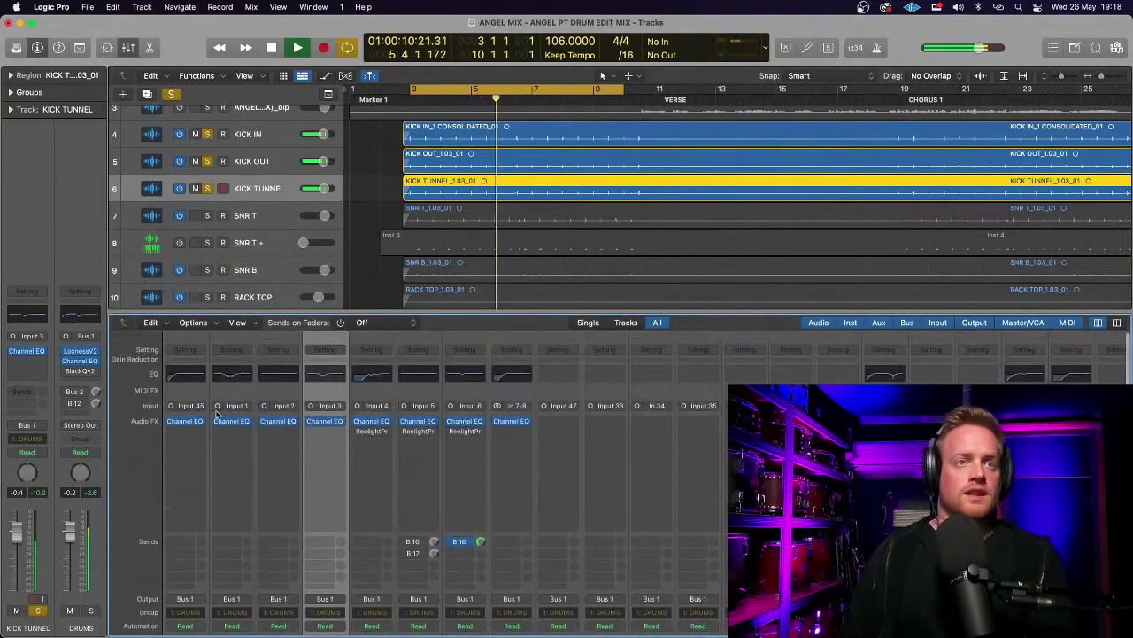
scroll(240, 473, "down", 5)
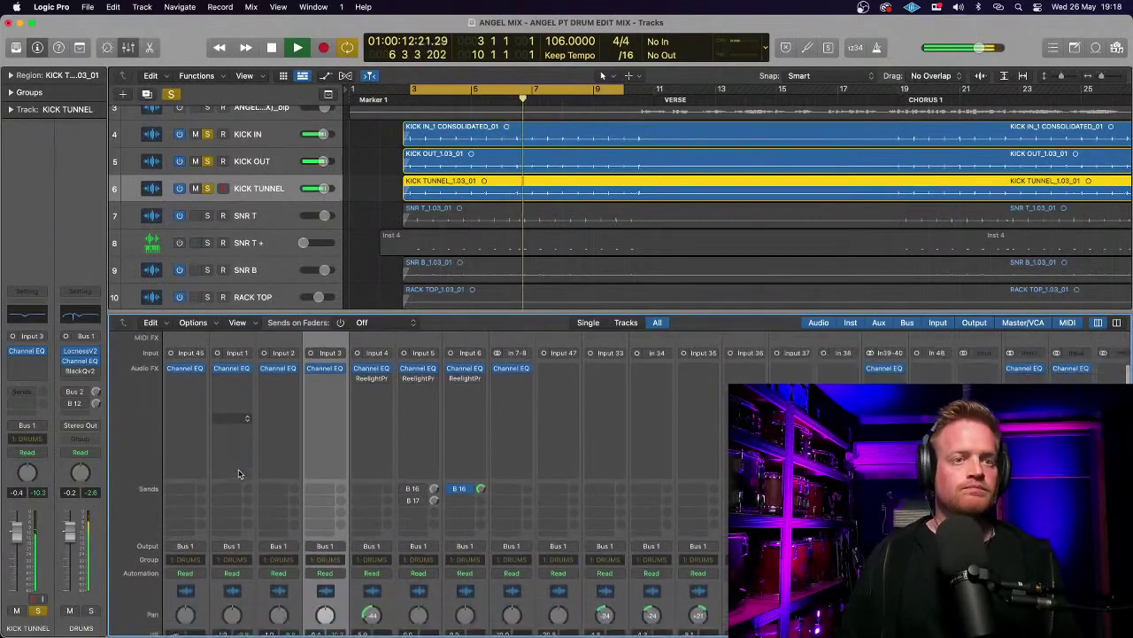
left_click(249, 538, "shift")
left_click(271, 546, "shift")
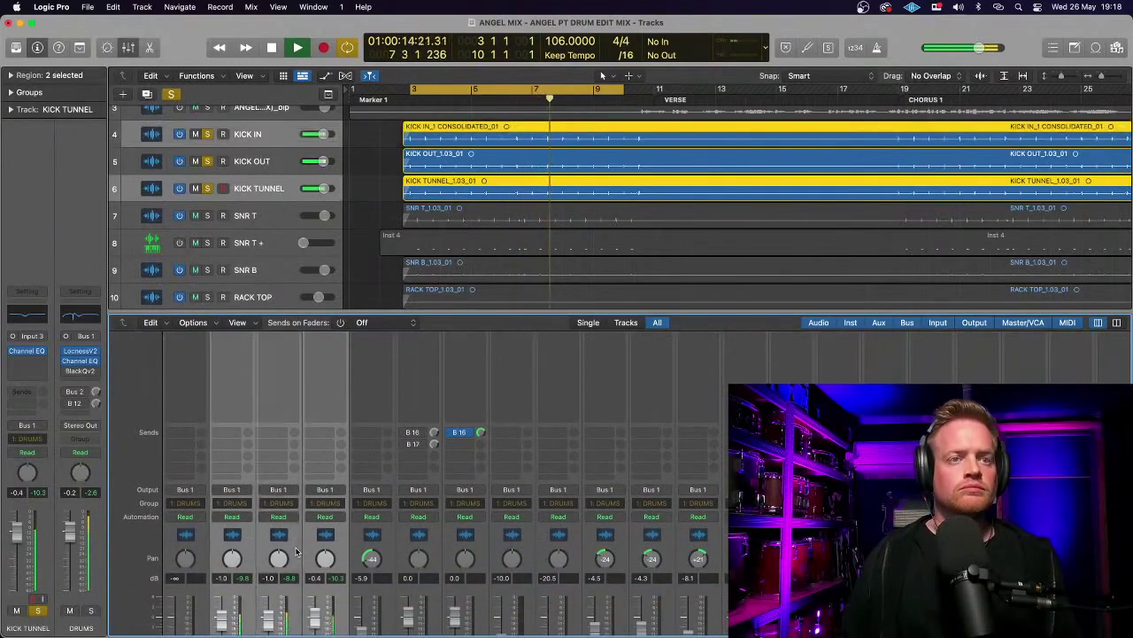
scroll(221, 442, "up", 5)
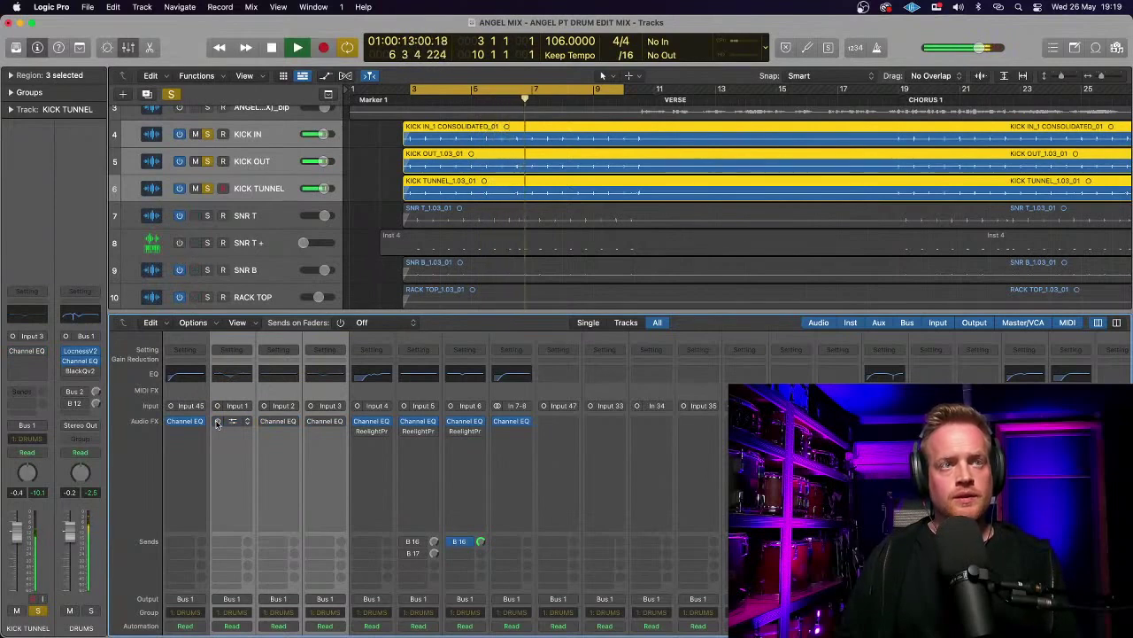
key("space")
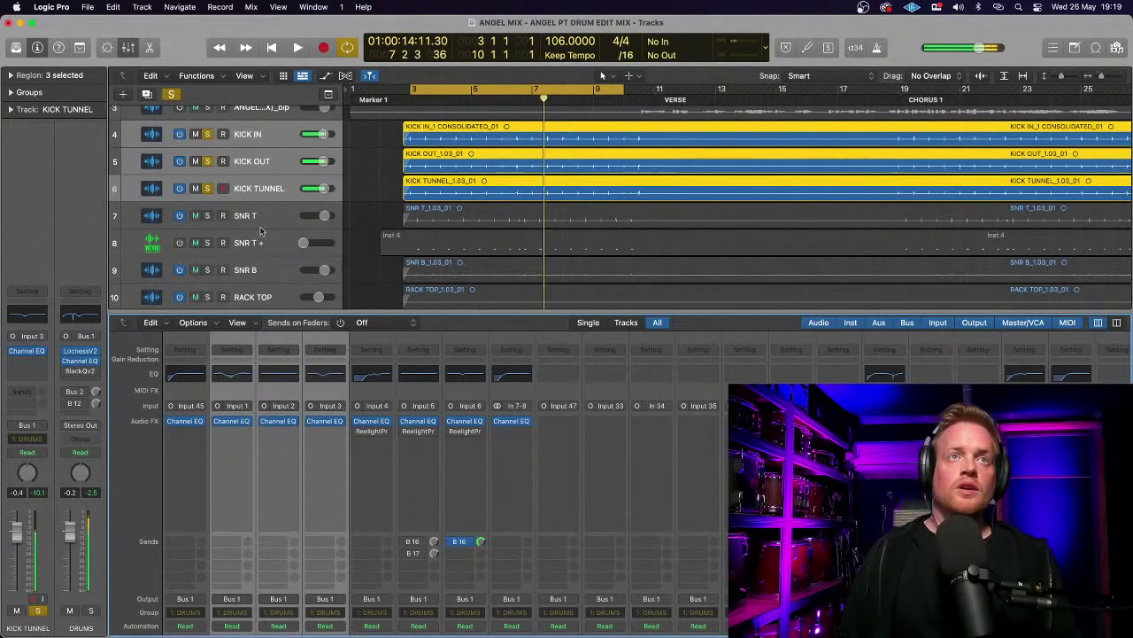
- Cut KICK OUT's EQ by 7.0 dB at 374 Hz with Q 0.57, play it back, and close the EQ and the Mixer
left_click(282, 162)
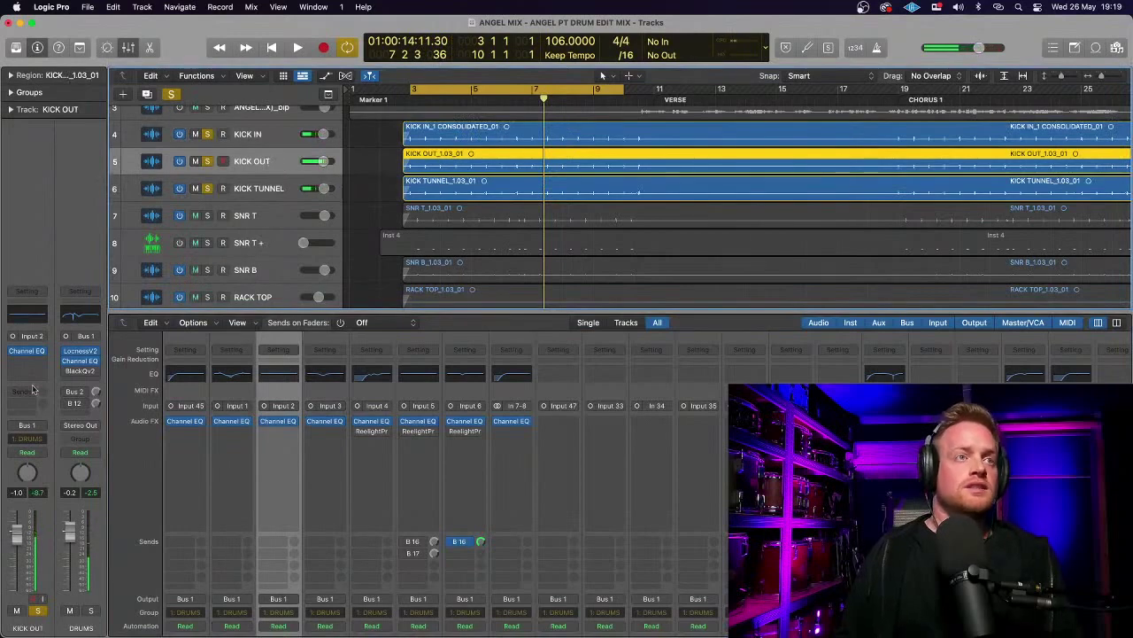
left_click(28, 351)
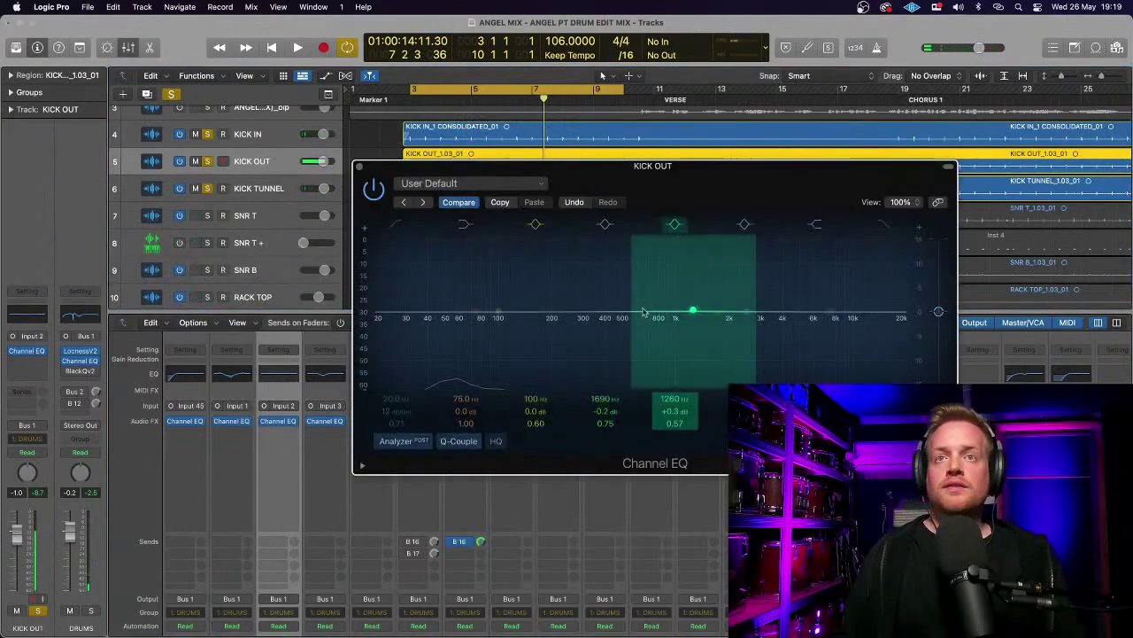
left_click_drag(694, 311, 601, 352)
key("space")
key("space")
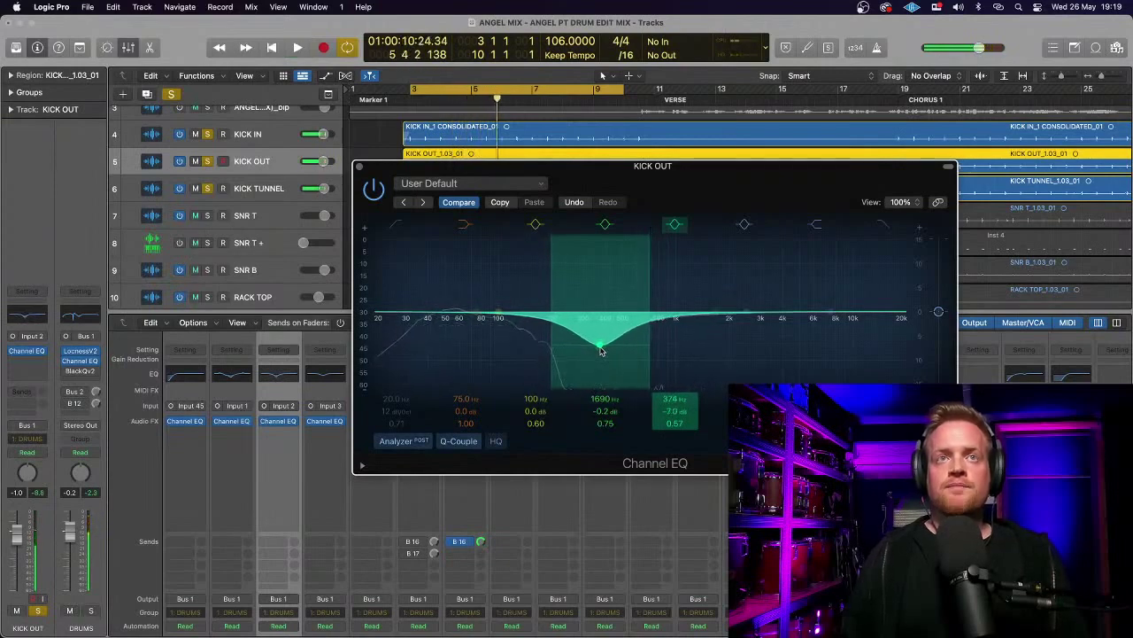
left_click(359, 168)
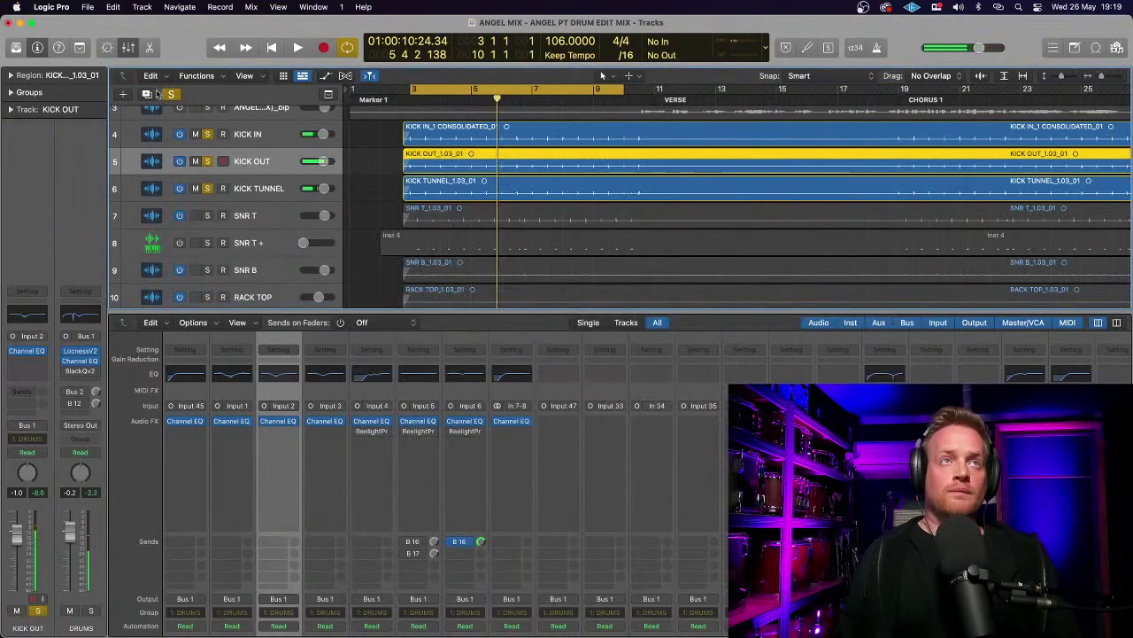
left_click(128, 47)
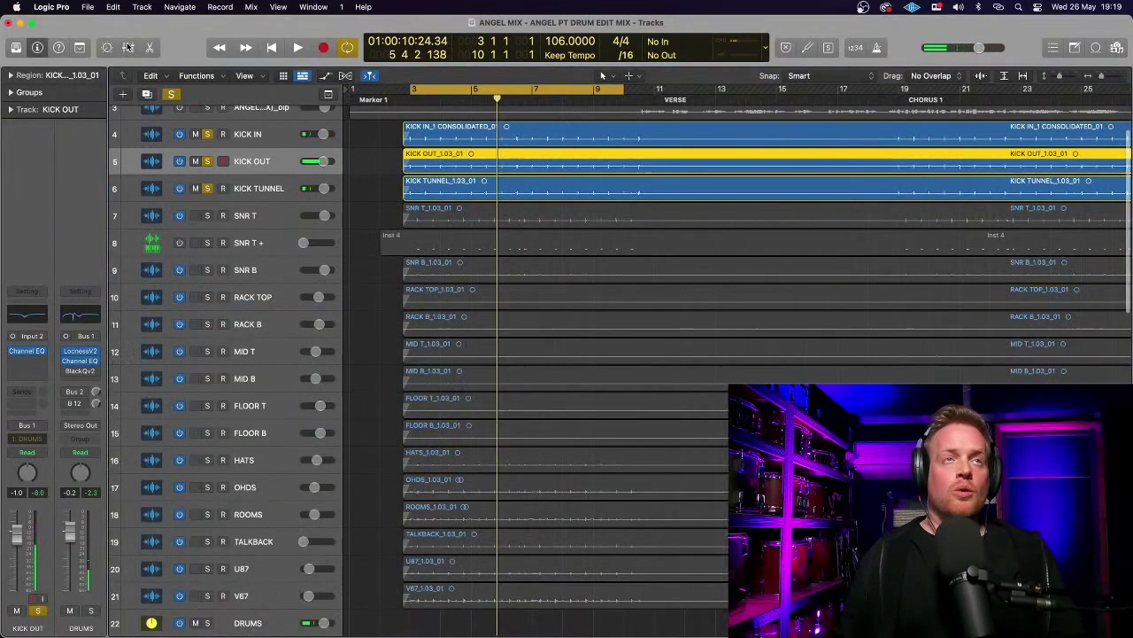
- Select KICK IN, KICK OUT and KICK TUNNEL together and route their outputs to Bus 23
left_click(264, 137)
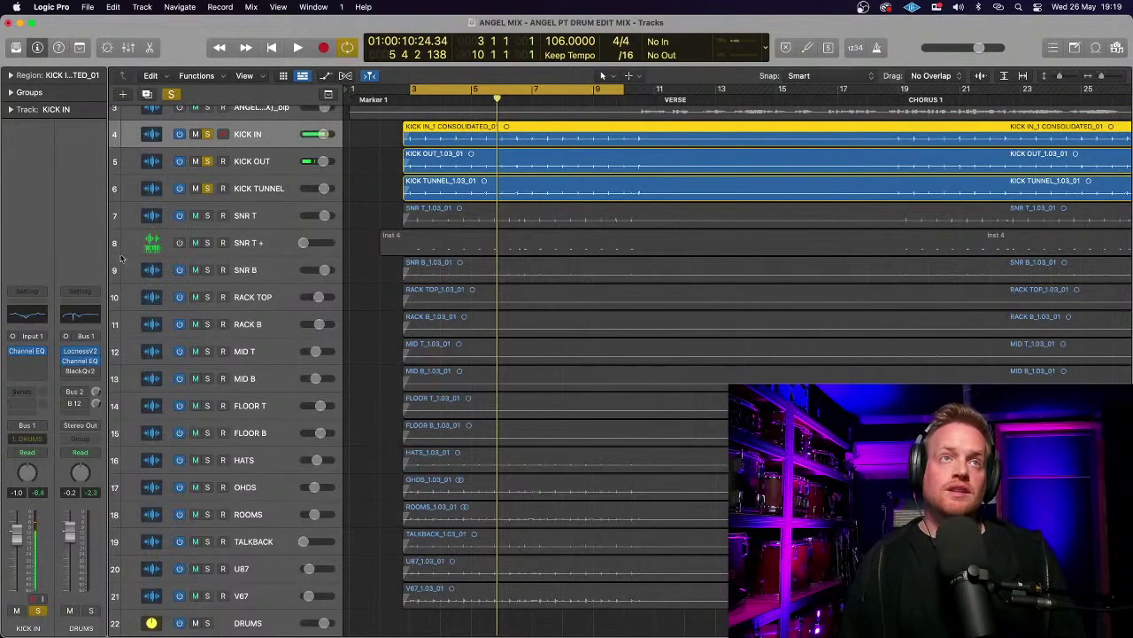
left_click(272, 193, "super")
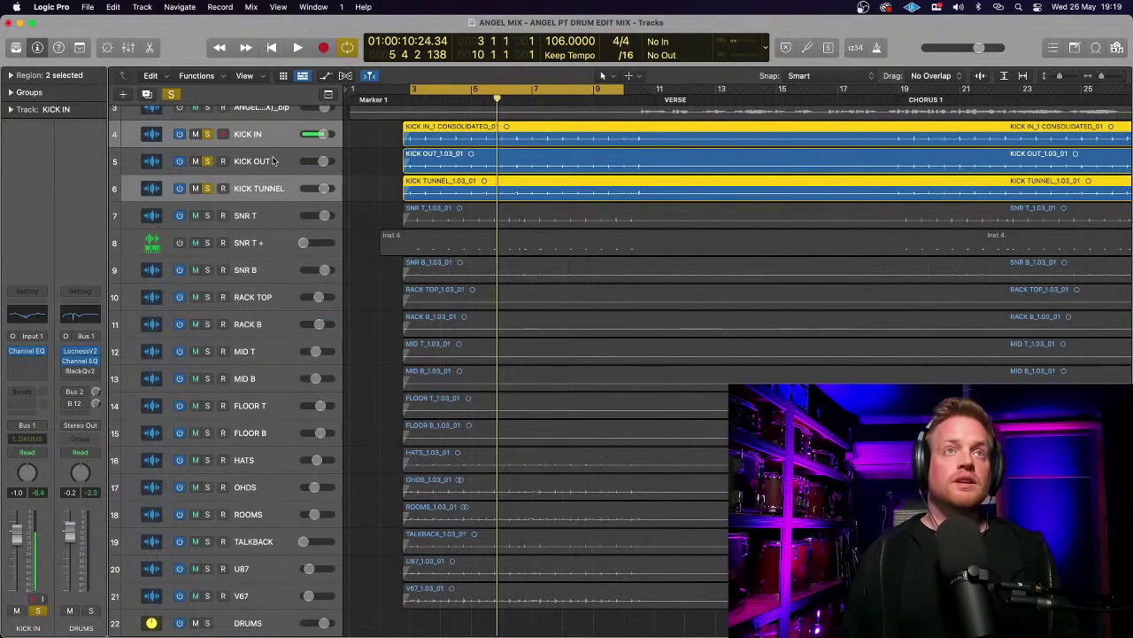
left_click(272, 132)
left_click(268, 194, "shift")
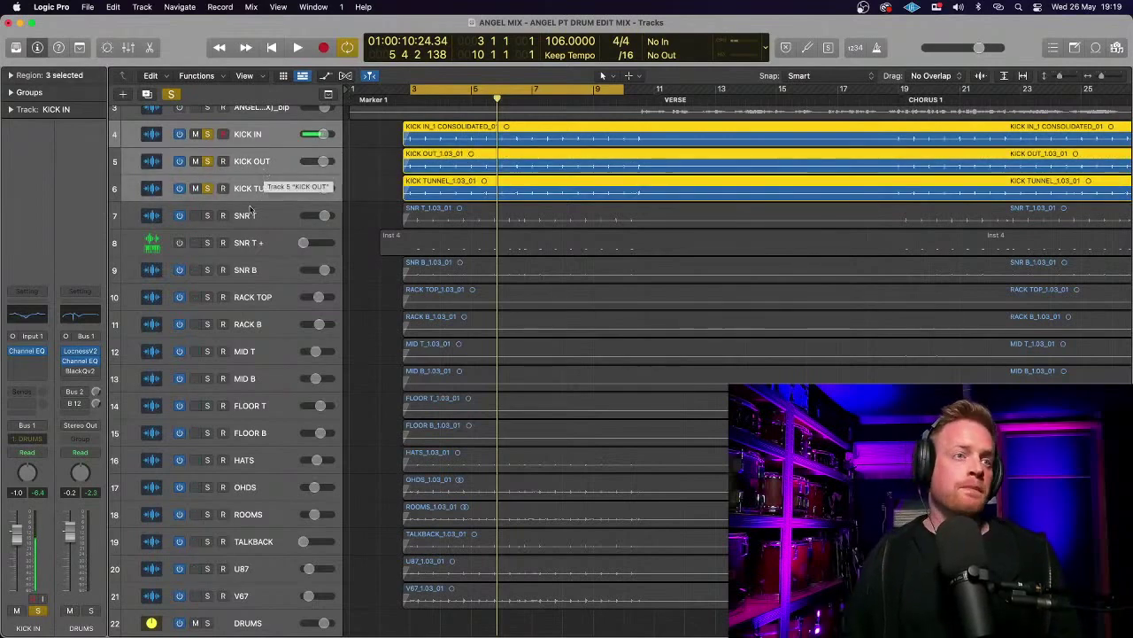
left_click(28, 426)
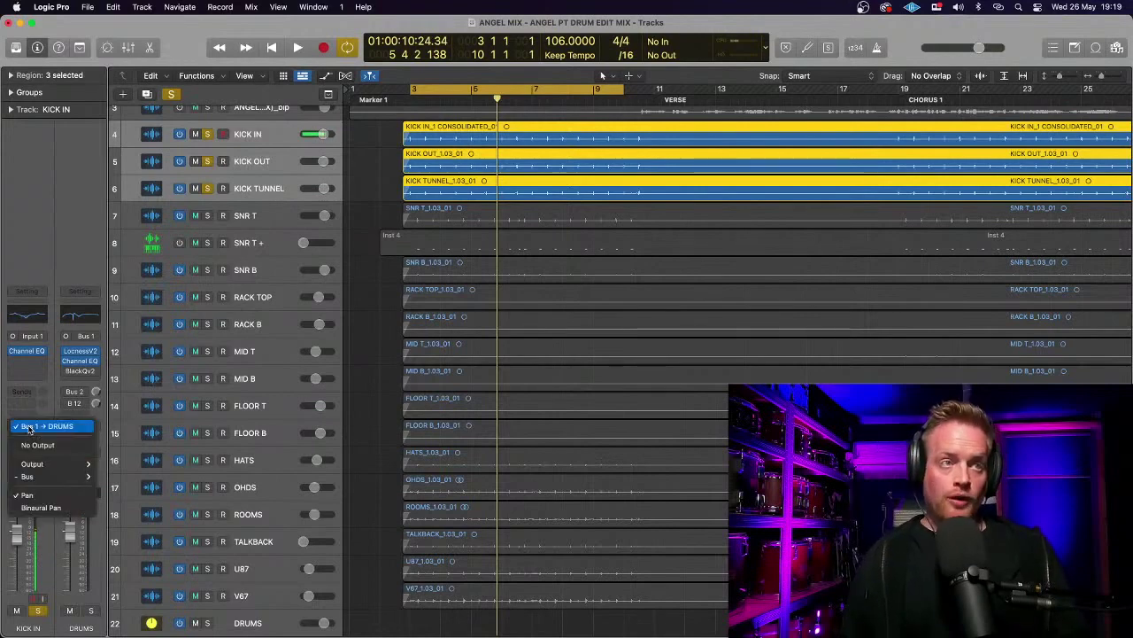
mouse_move(39, 479)
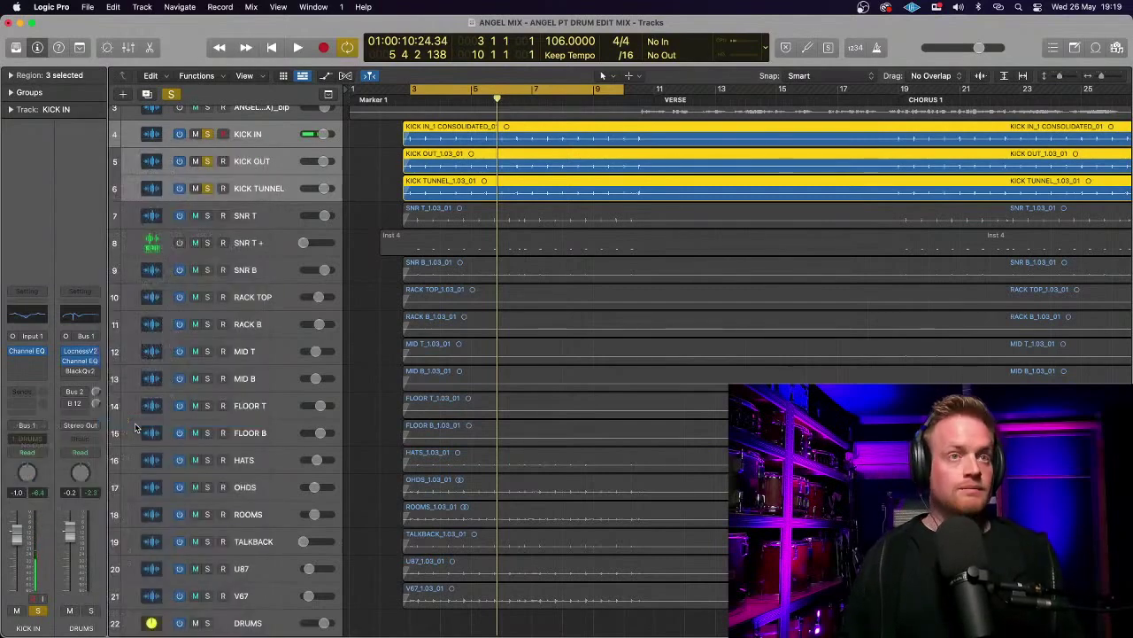
left_click(124, 421)
- Name the new Bus 23 aux channel KICK BUSS and route its output to Bus 1 (DRUMS)
double_click(76, 626)
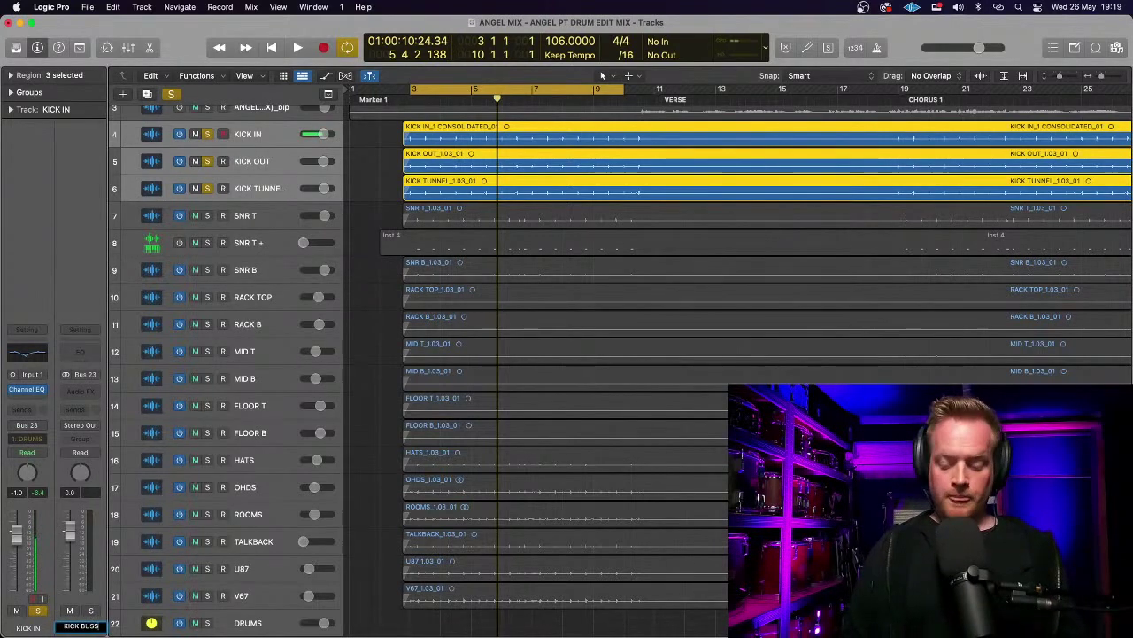
key("Return")
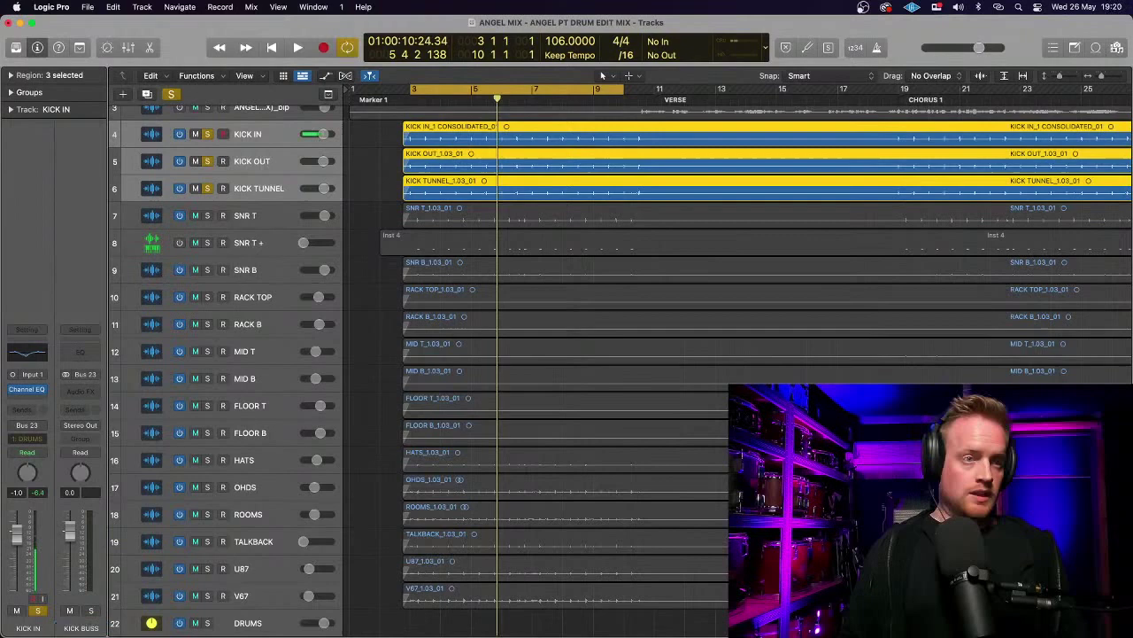
left_click(97, 429)
mouse_move(100, 465)
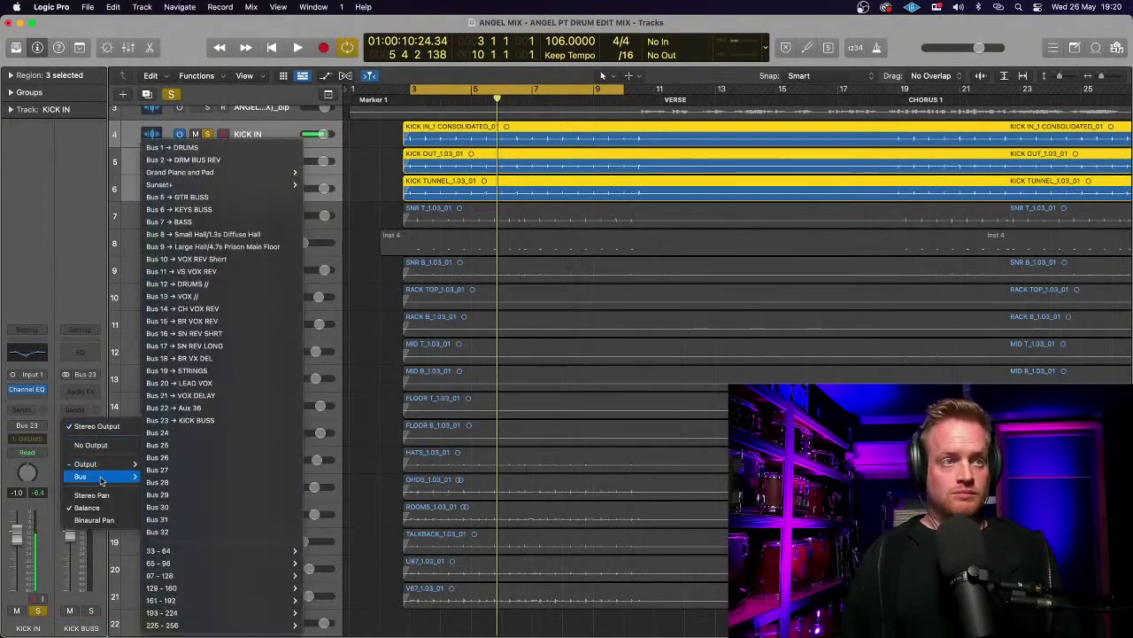
left_click(211, 148)
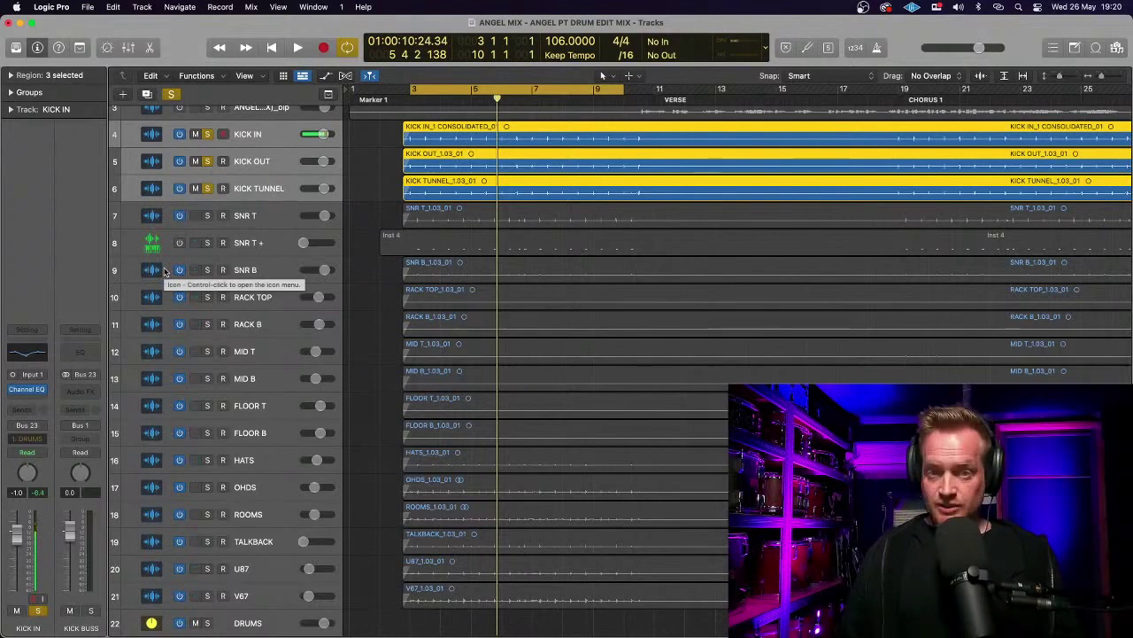
- Insert Tone Empire's Model5000 compressor on KICK BUSS and reposition its plug-in window
left_click(88, 391)
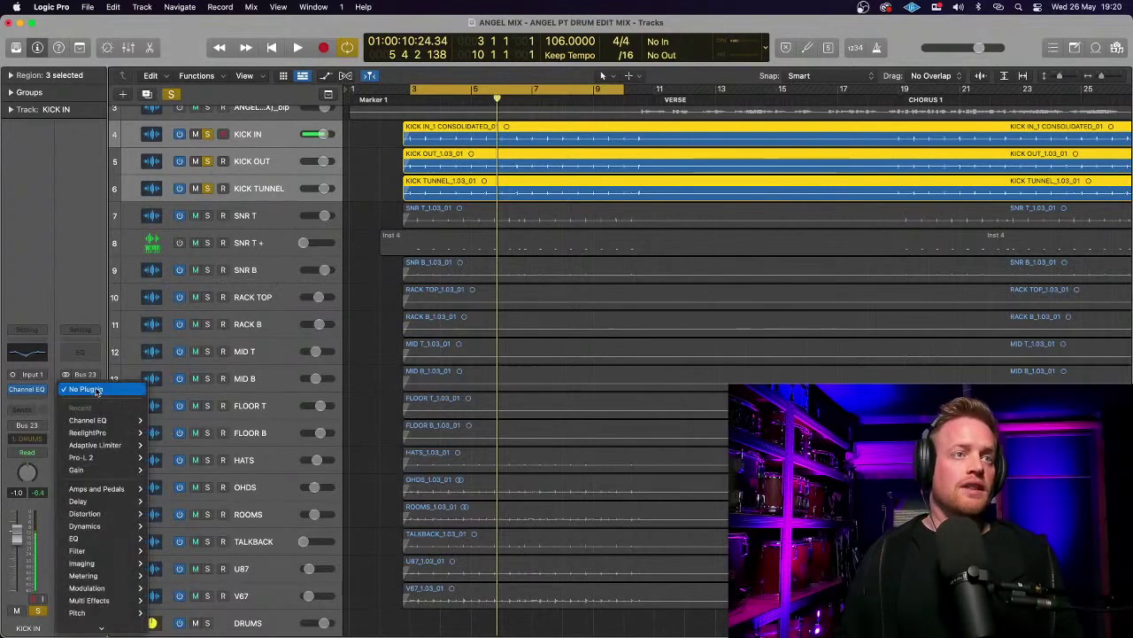
mouse_move(97, 459)
mouse_move(104, 626)
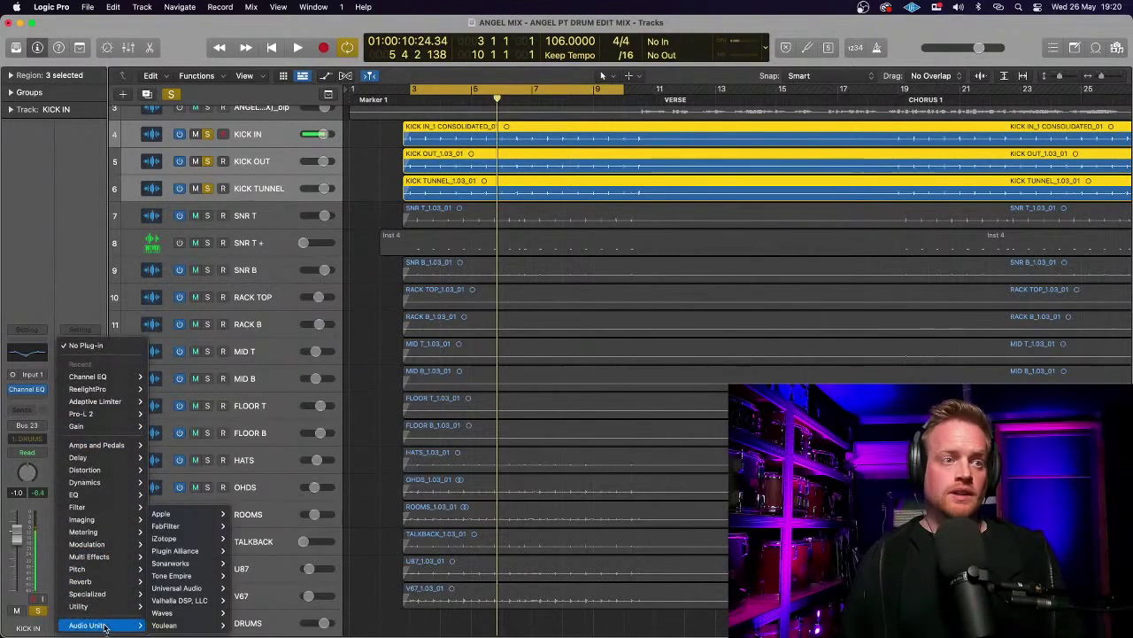
mouse_move(177, 575)
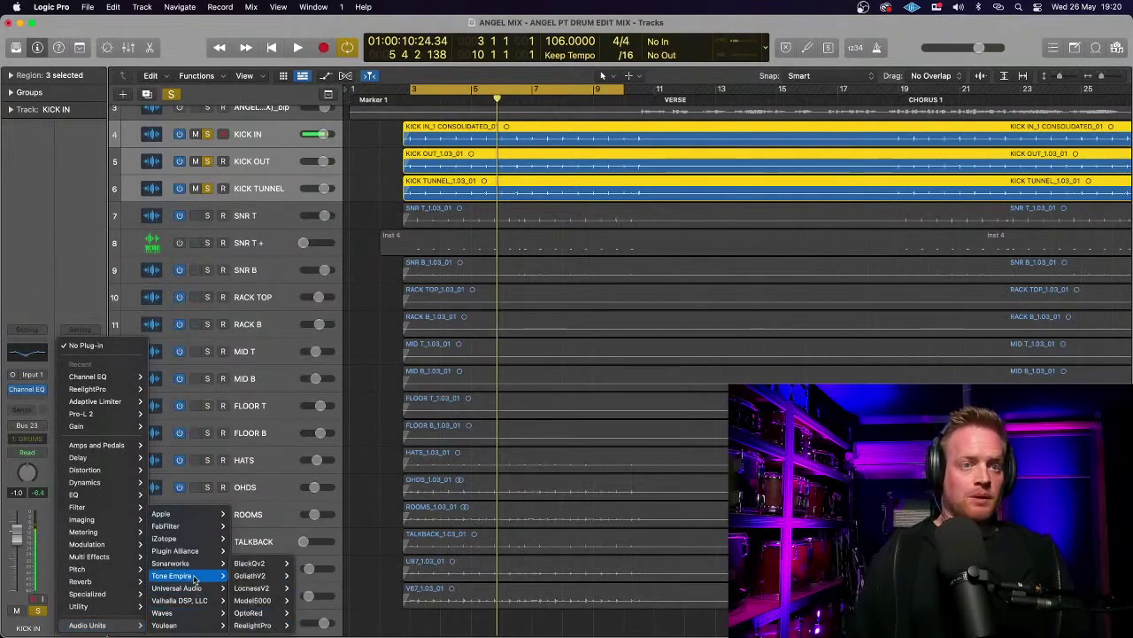
mouse_move(262, 602)
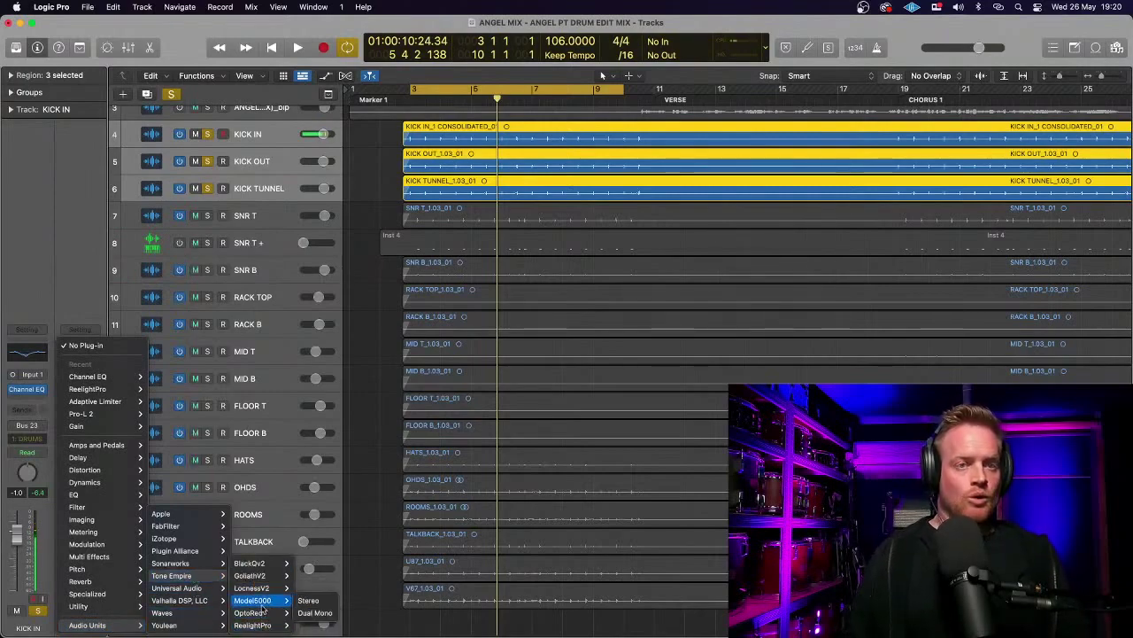
left_click(261, 602)
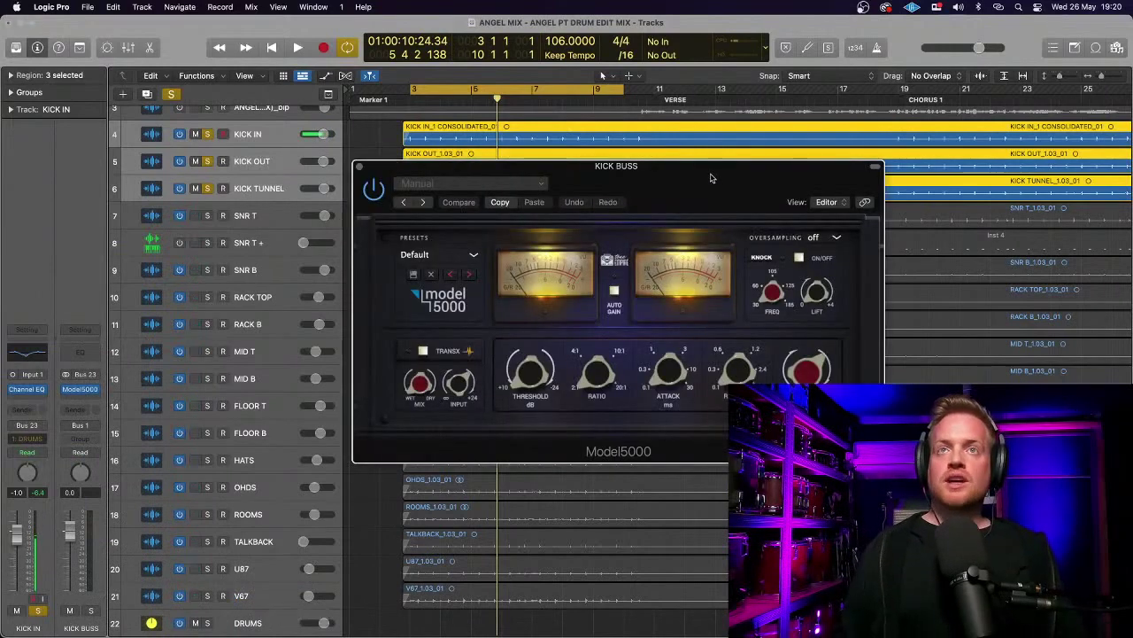
left_click_drag(710, 178, 680, 175)
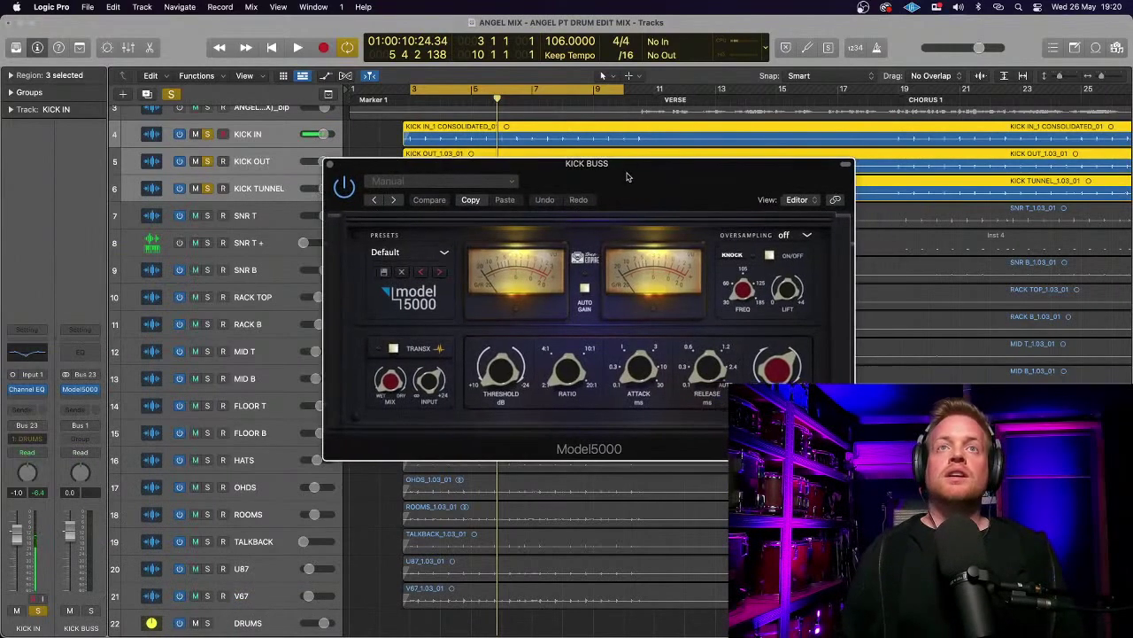
- Load the Drums - Rock preset RockDrmMix A in Model5000 and play back the kicks
left_click(443, 253)
mouse_move(432, 324)
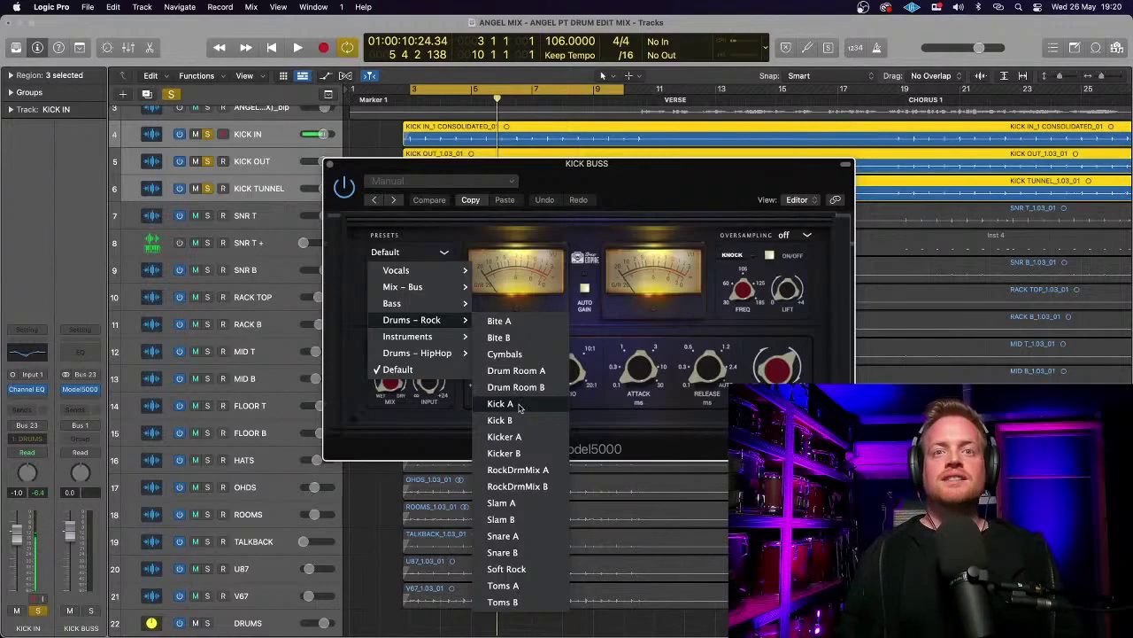
left_click(528, 472)
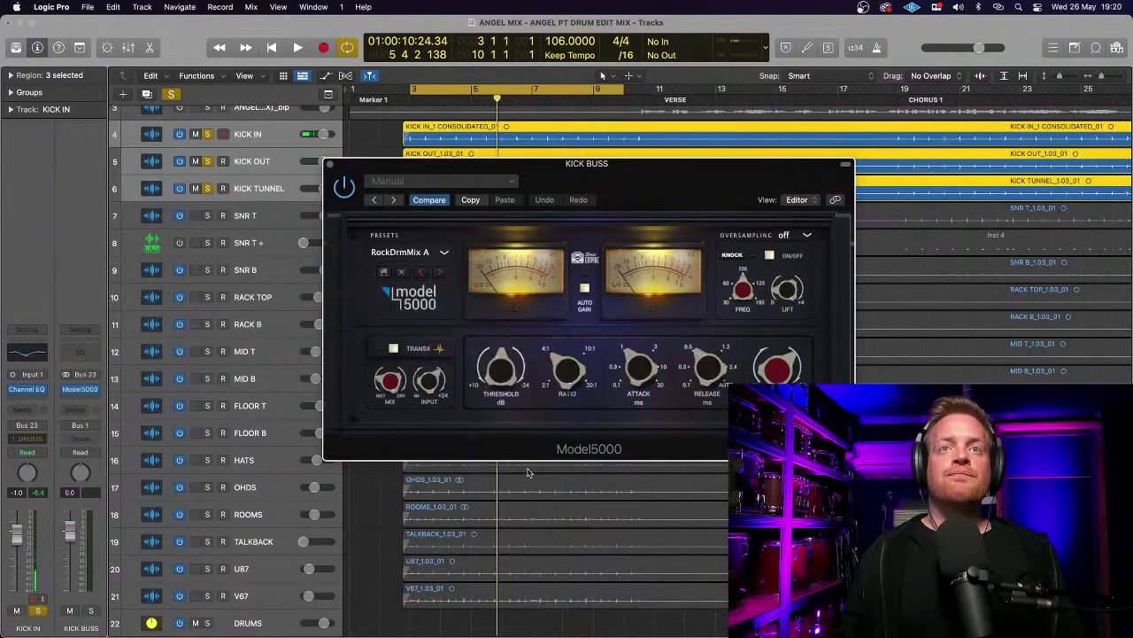
key("space")
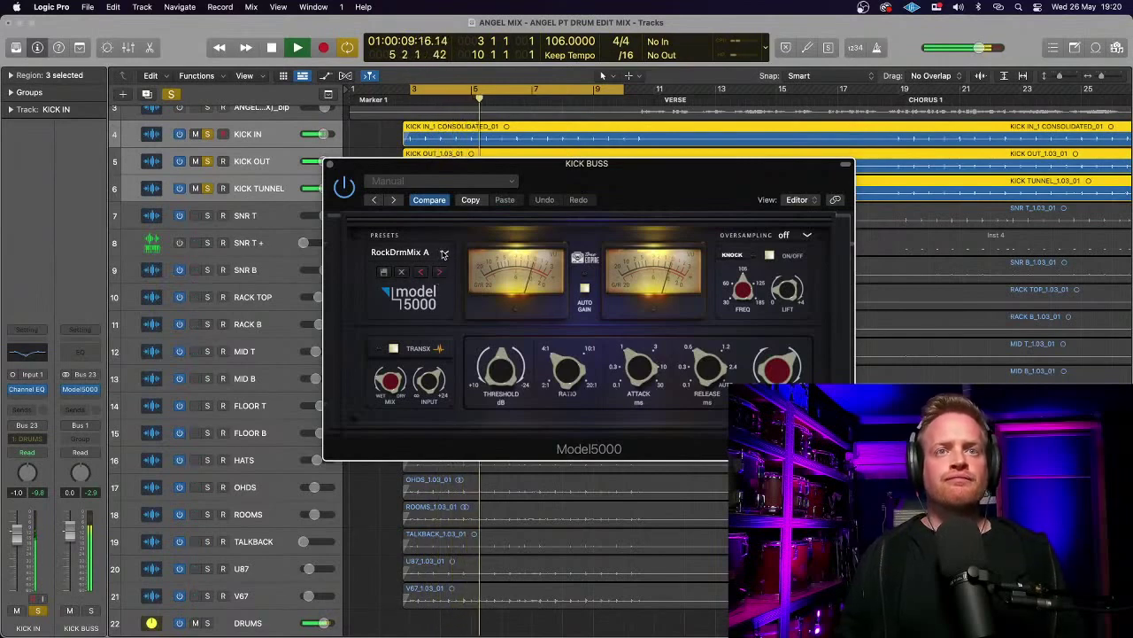
- Adjust Model5000's Mix and Release controls and audition the compressed kicks
left_click_drag(391, 381, 387, 407)
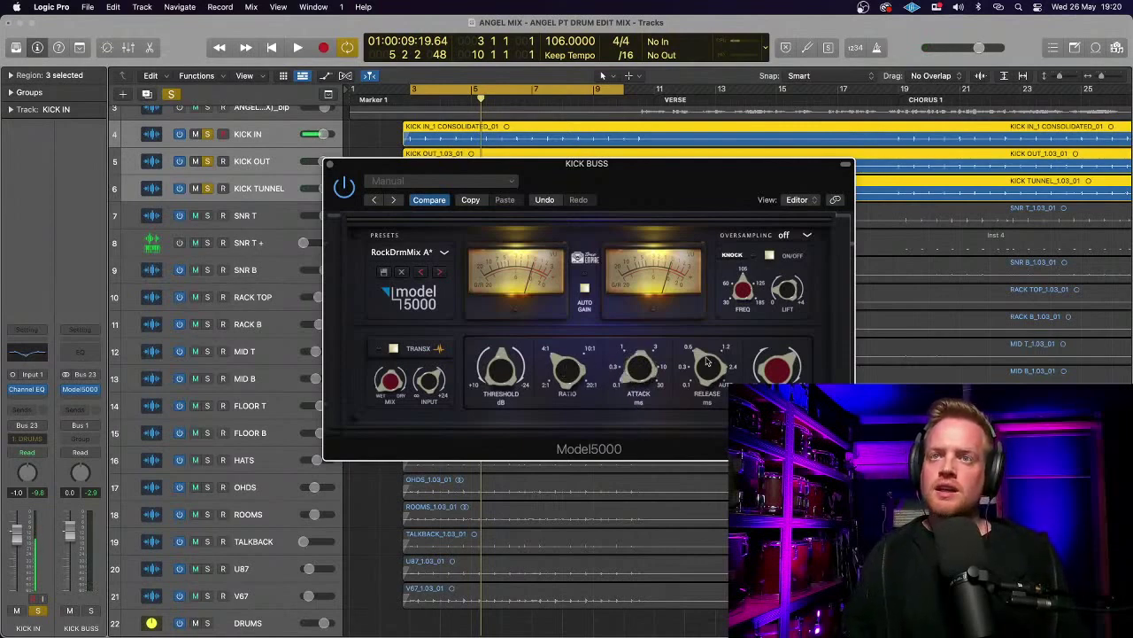
left_click_drag(702, 370, 707, 410)
key("space")
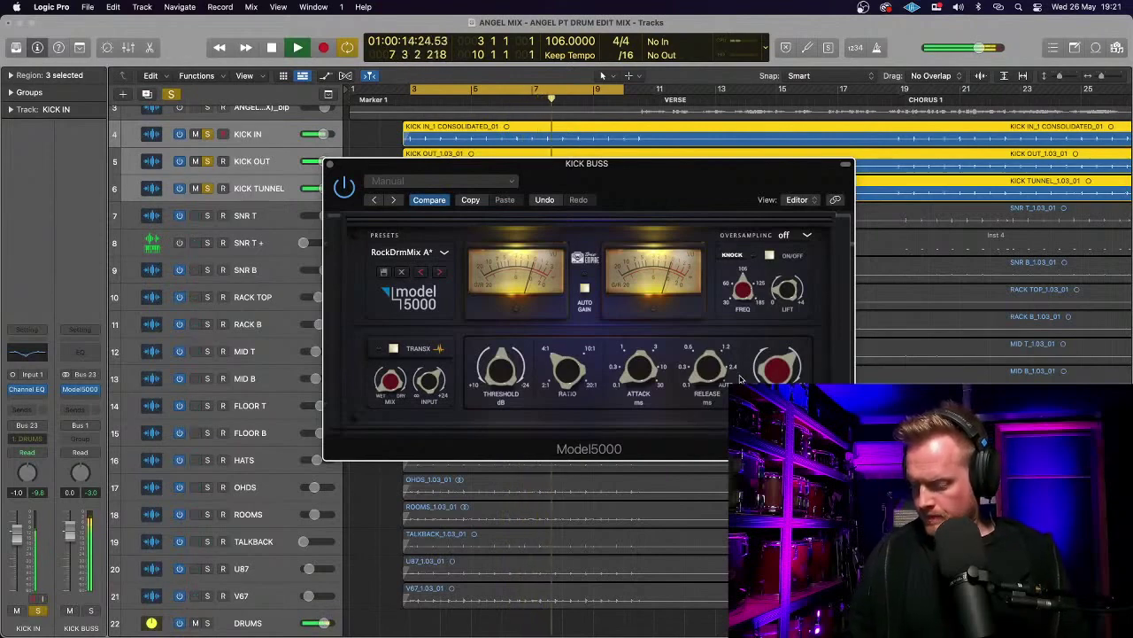
key("space")
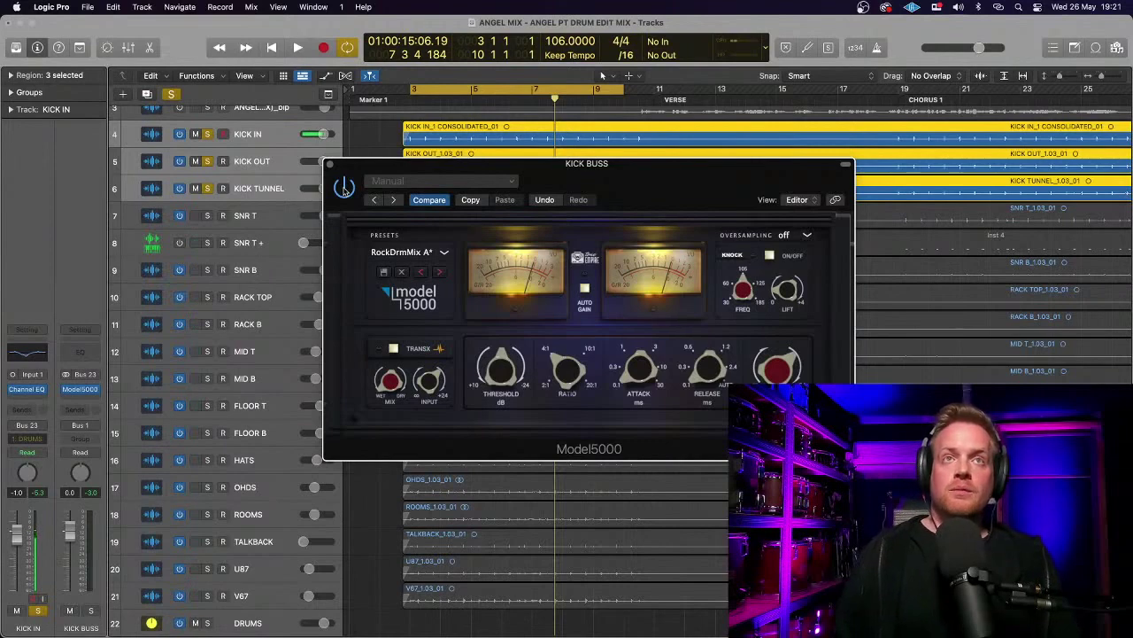
- Turn on Auto Gain in Model5000 and listen to the kicks again
key("space")
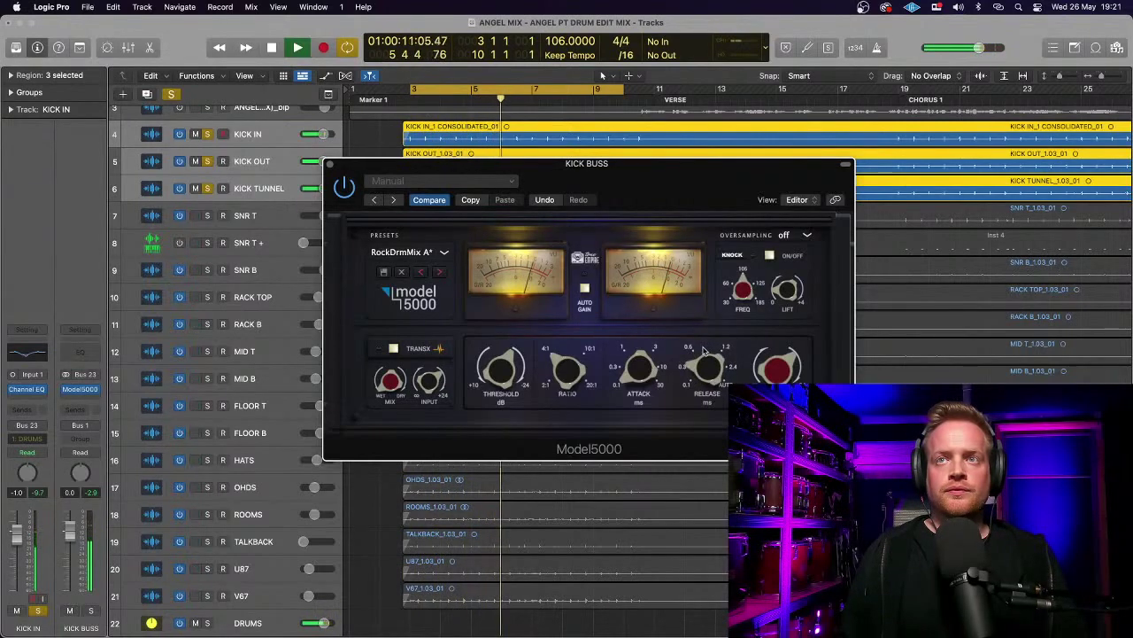
key("space")
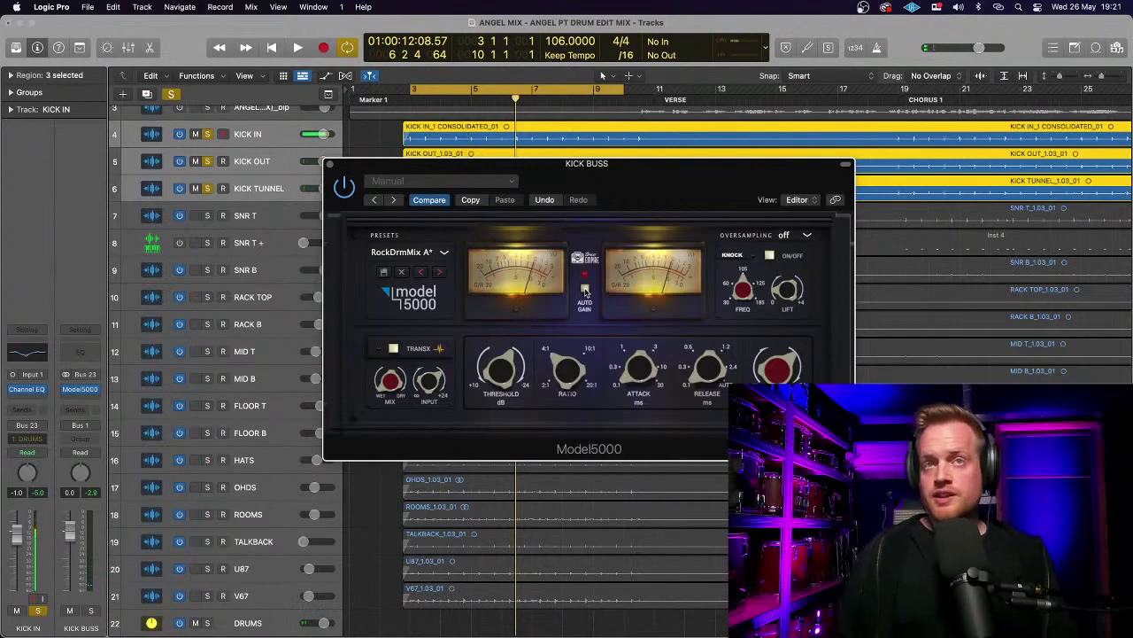
key("shift+space")
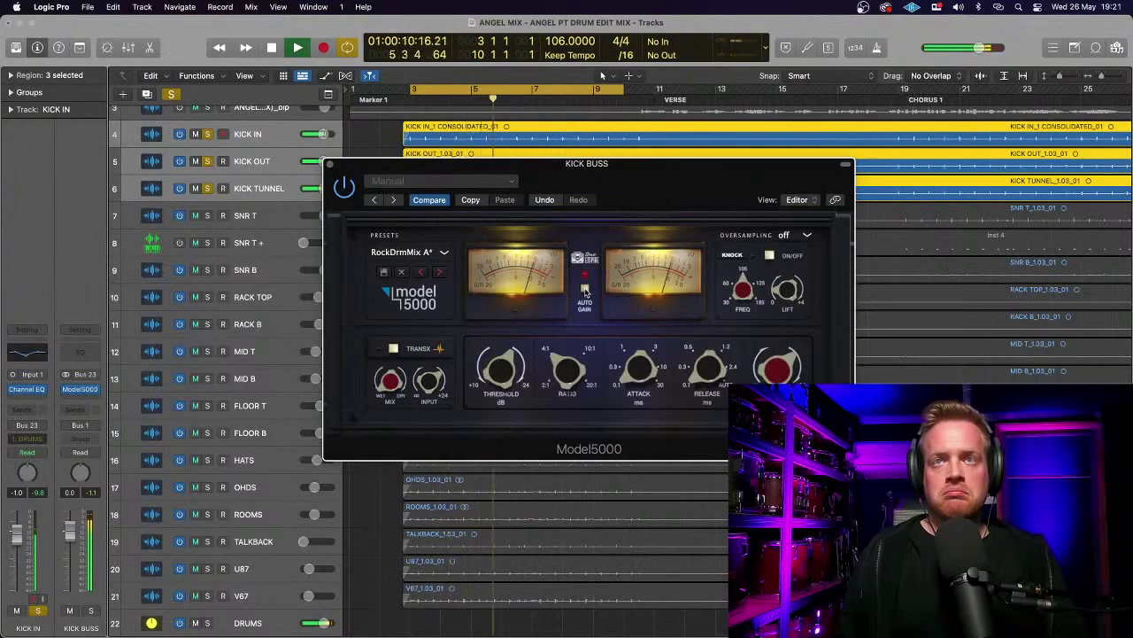
key("space")
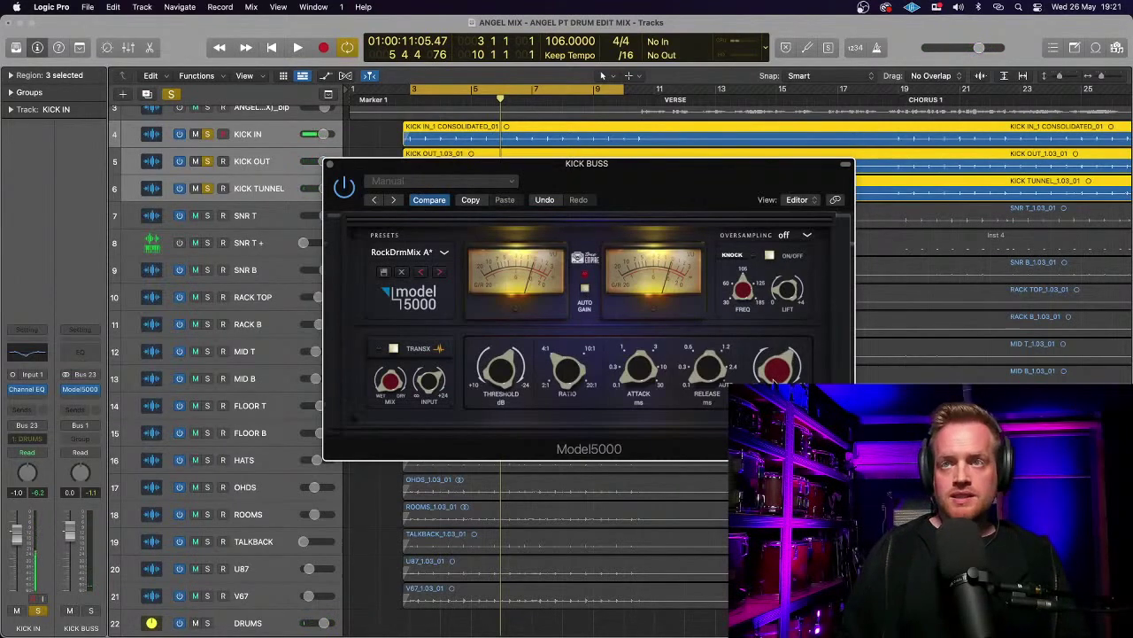
- Lower Model5000's output level while auditioning the kicks, and close the plug-in window
key("space")
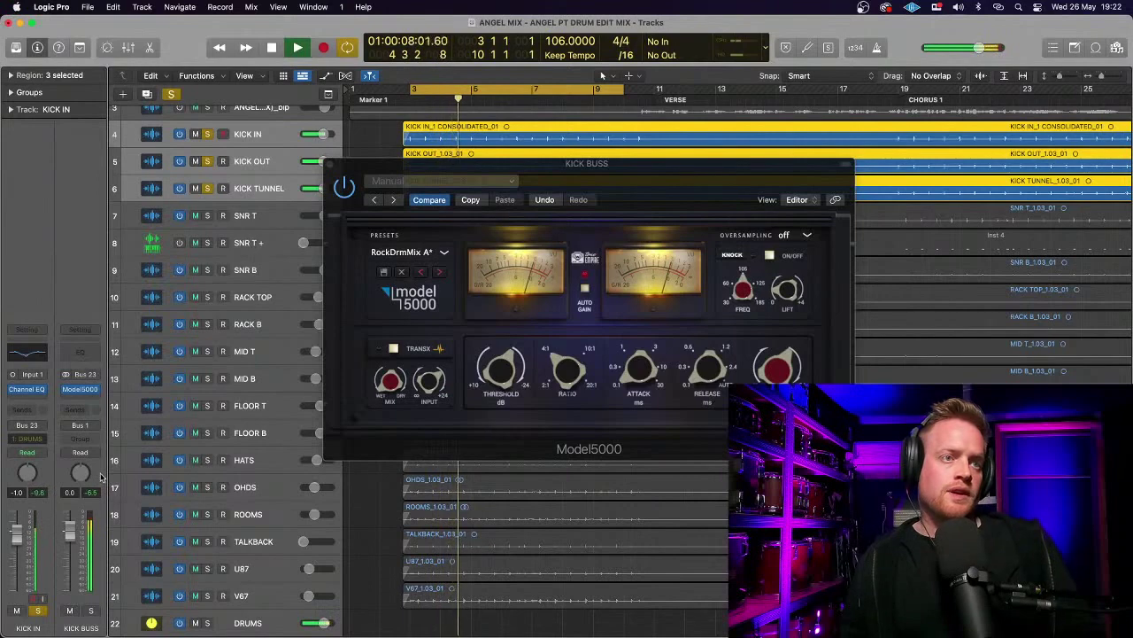
key("space")
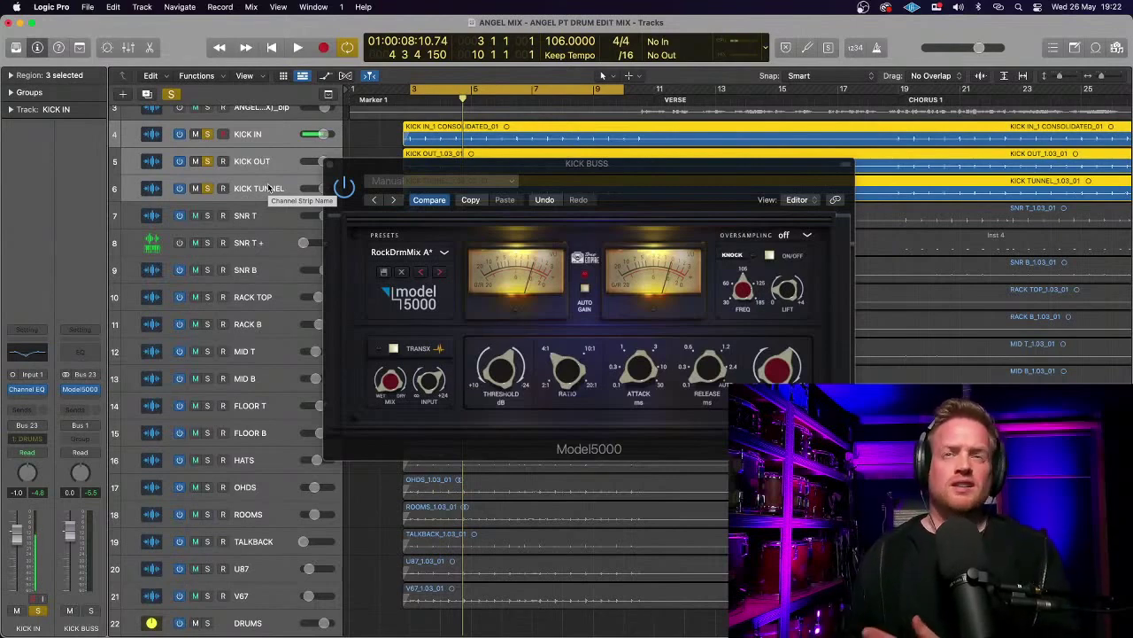
left_click(788, 359)
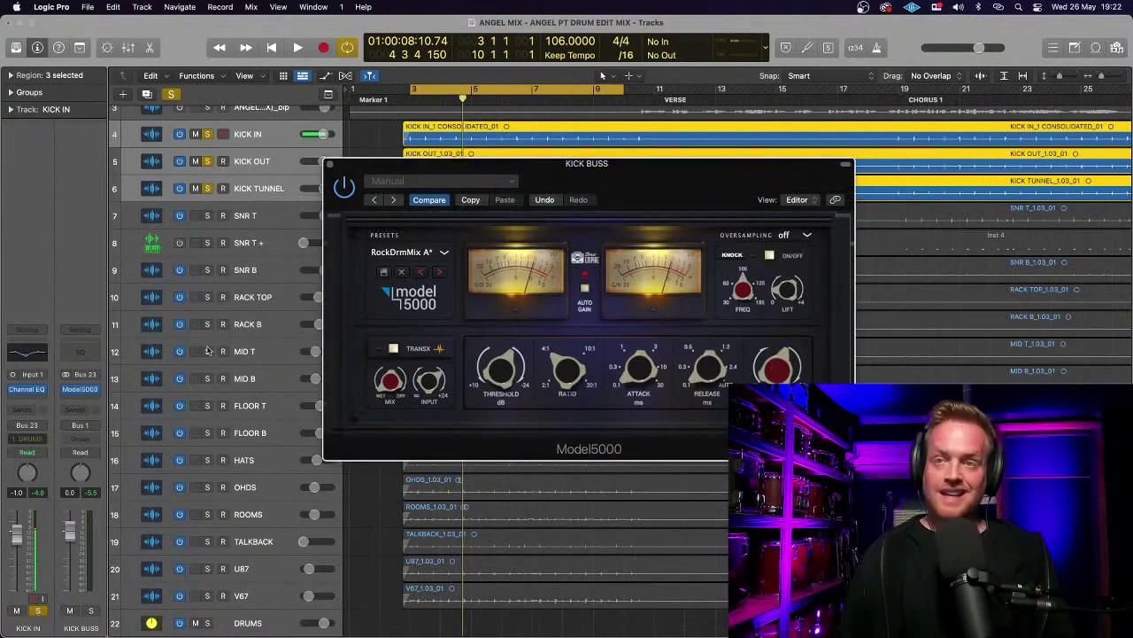
key("space")
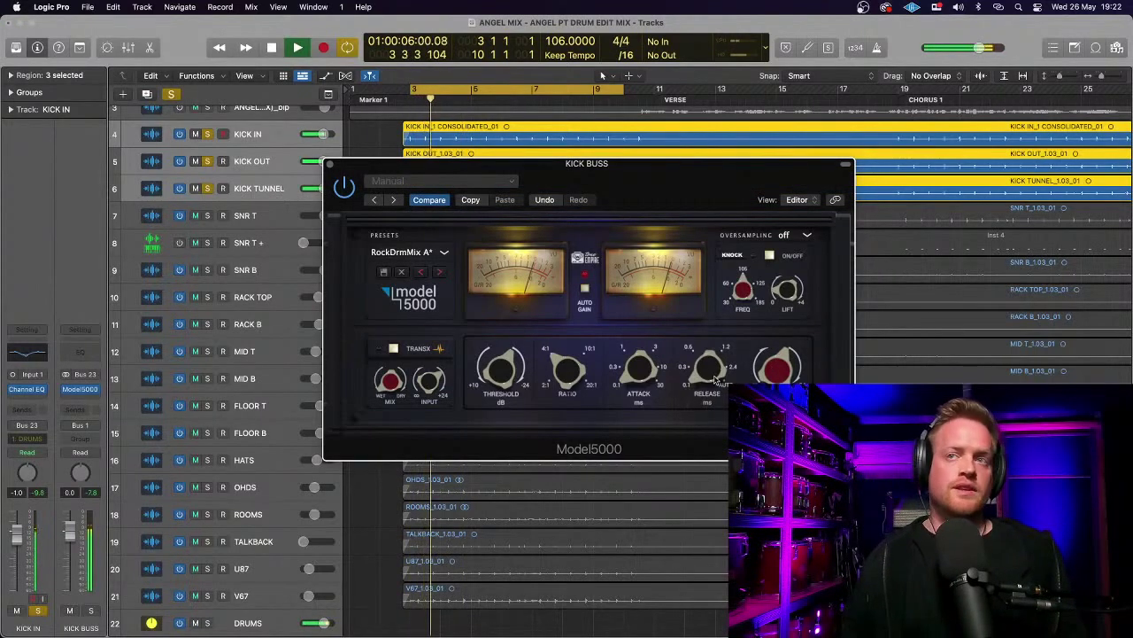
key("space")
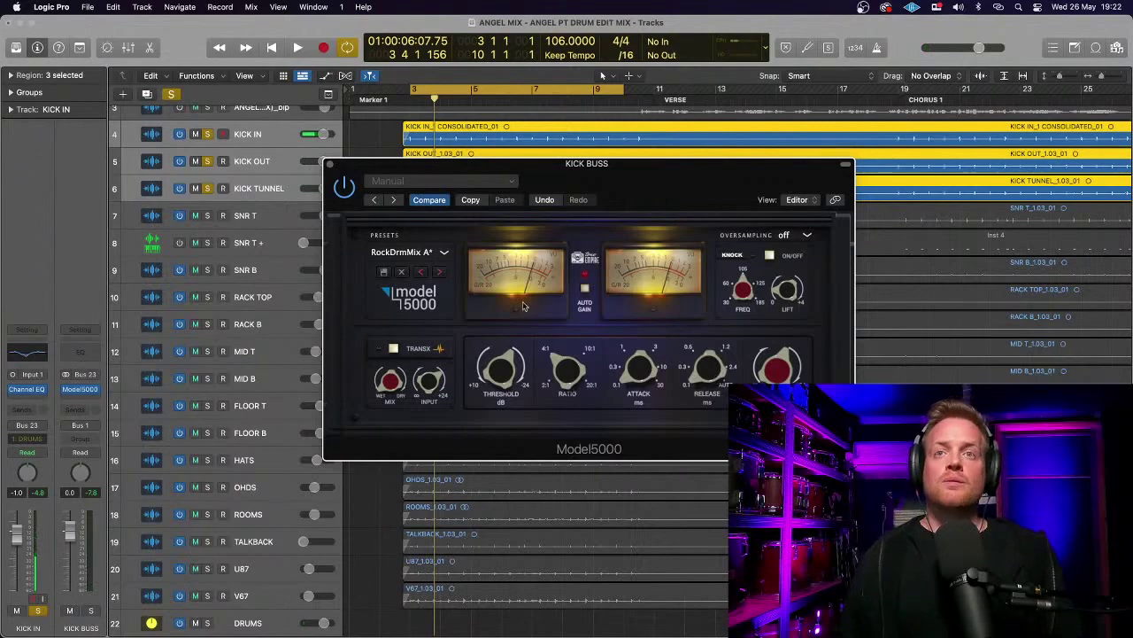
left_click(329, 166)
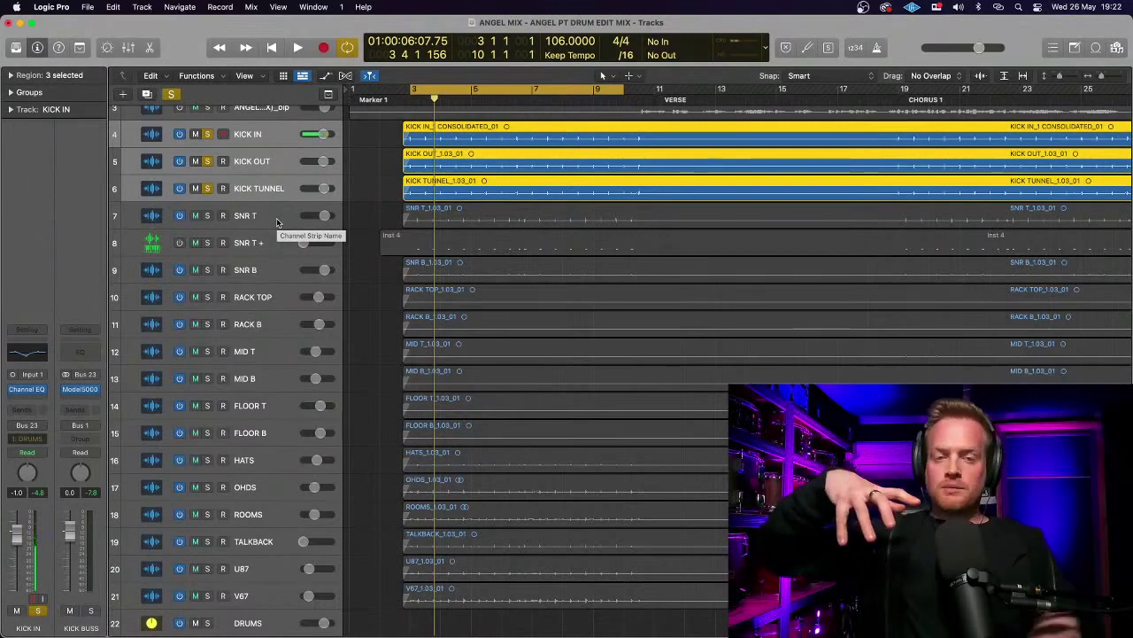
- Open the LocnessV2 plug-in on the DRUMS track to view its settings, and close it
left_click(254, 623)
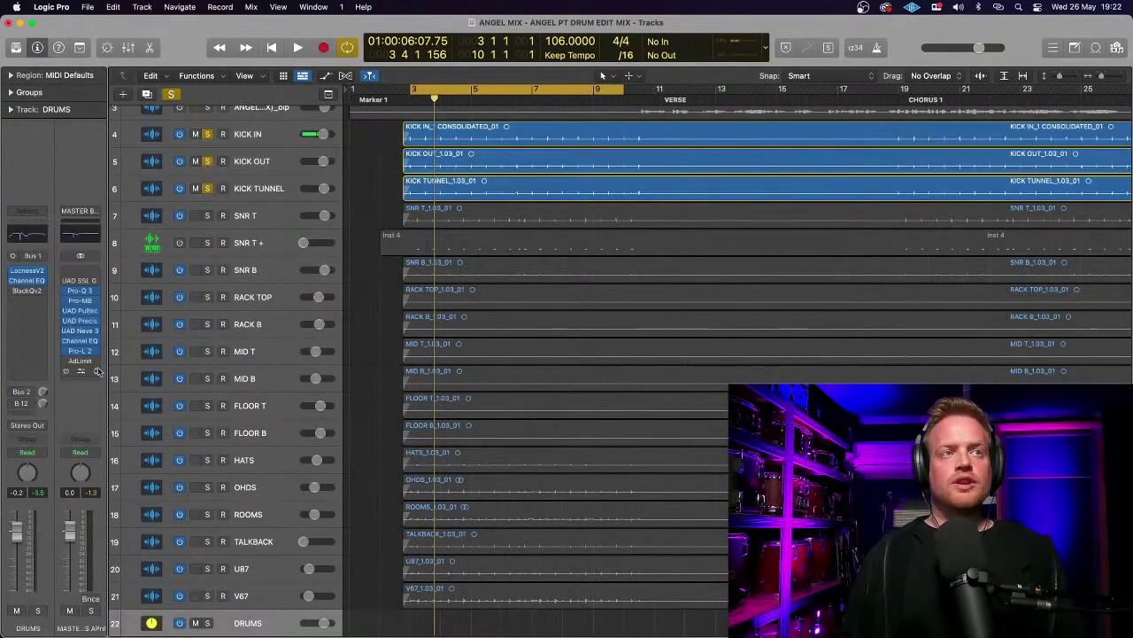
left_click(28, 271)
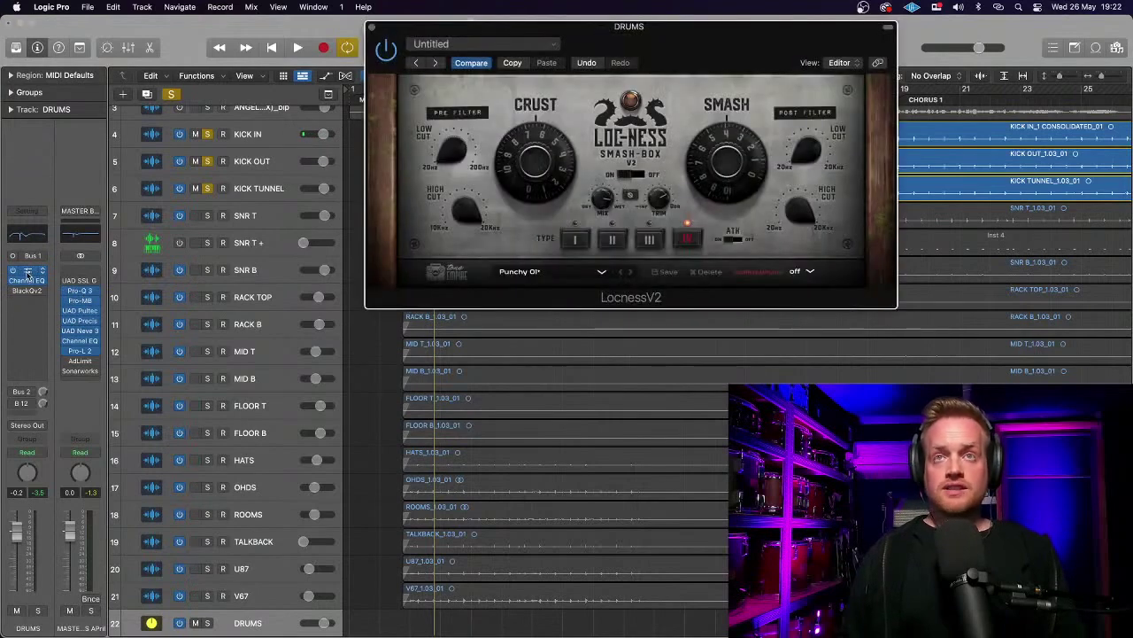
left_click(371, 29)
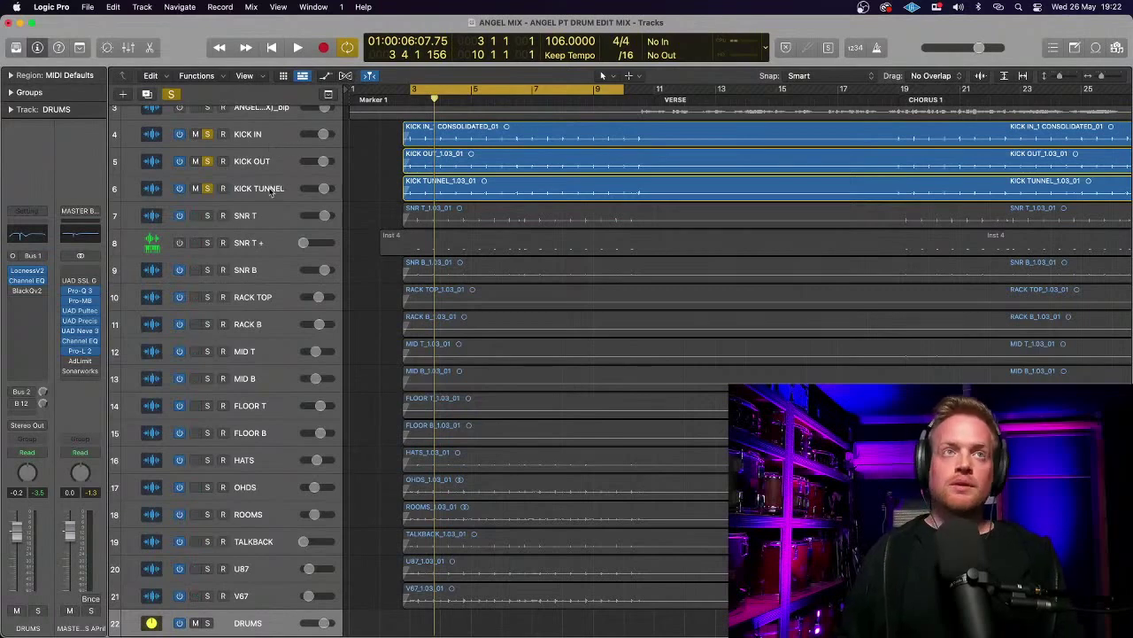
- Clear the solo from all tracks and select KICK IN and KICK TUNNEL in turn to review their channel strips
left_click(173, 96)
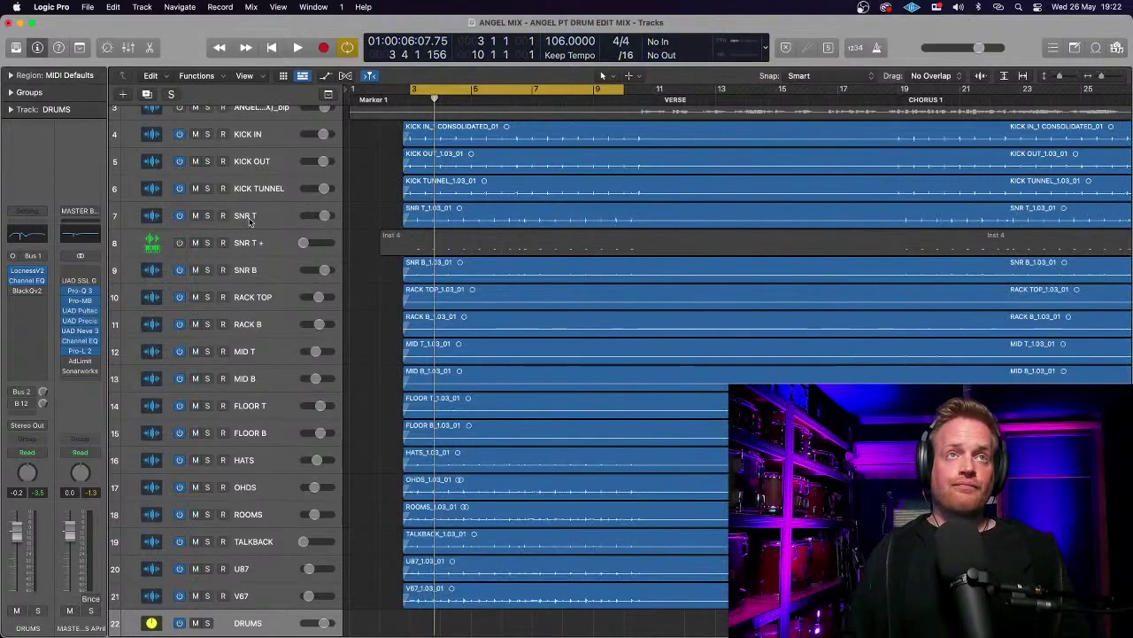
left_click(270, 136)
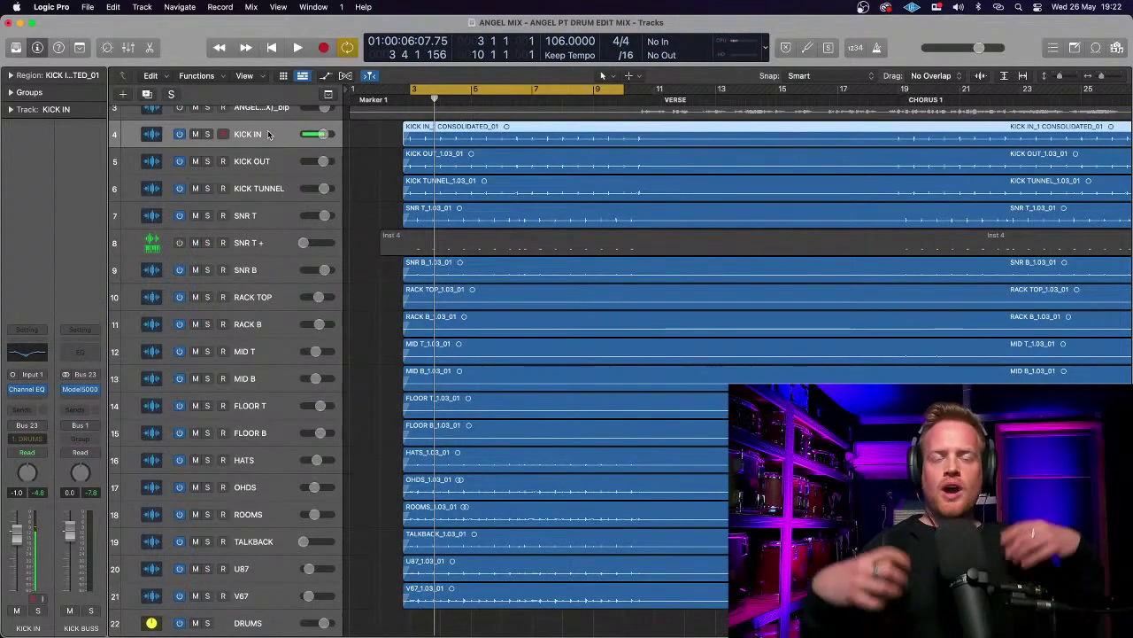
left_click(265, 190)
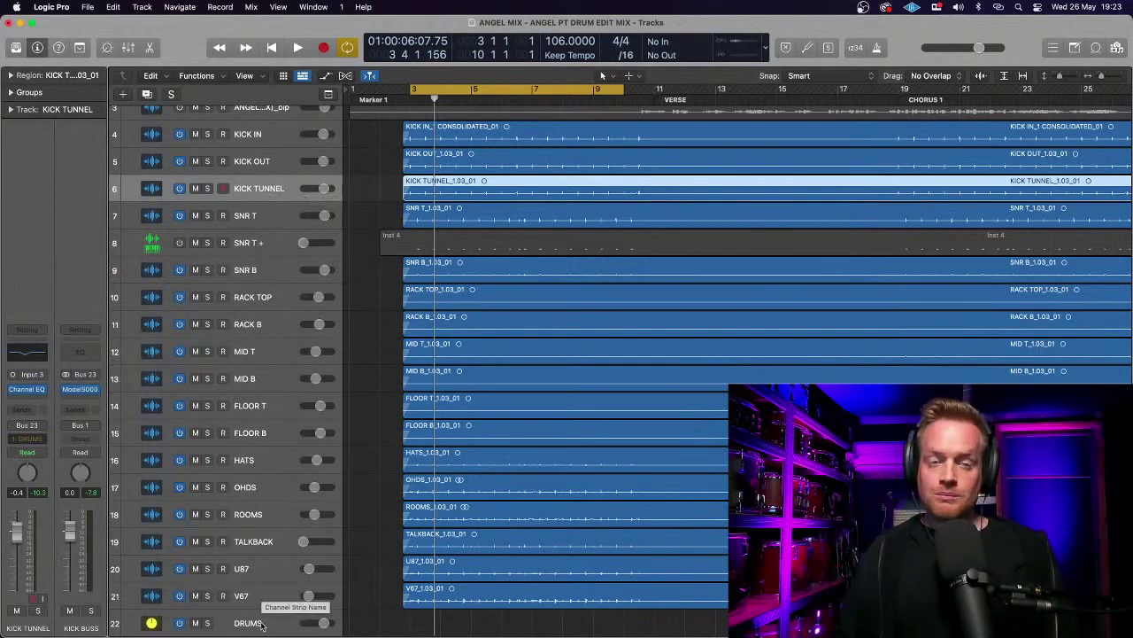
- Select the SNR T track, solo it and start playback
left_click(267, 222)
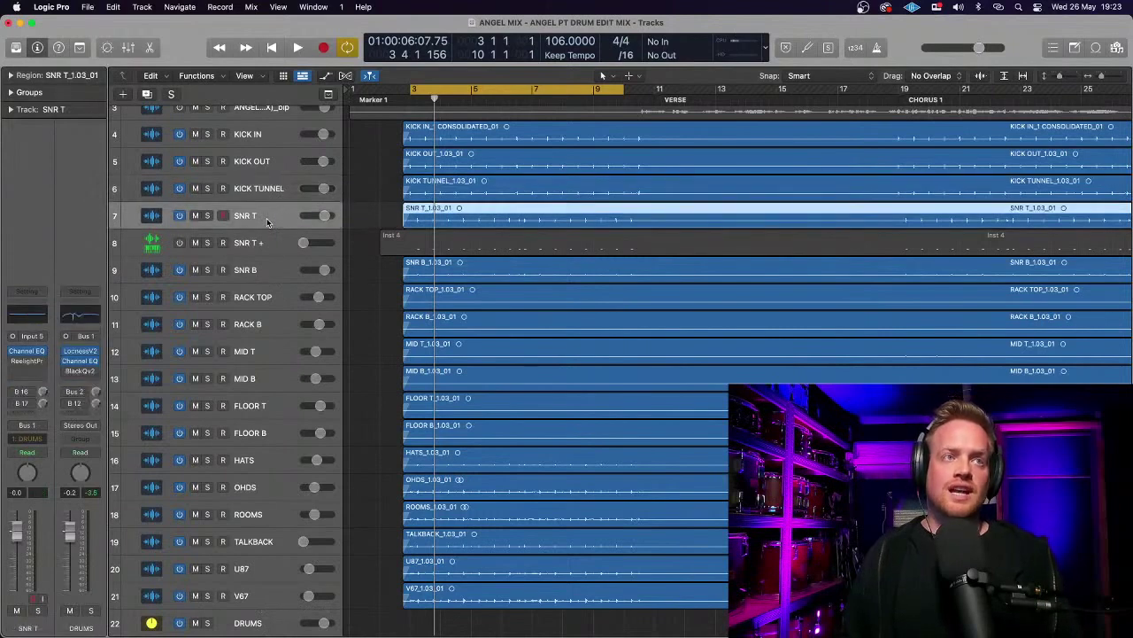
left_click(208, 217)
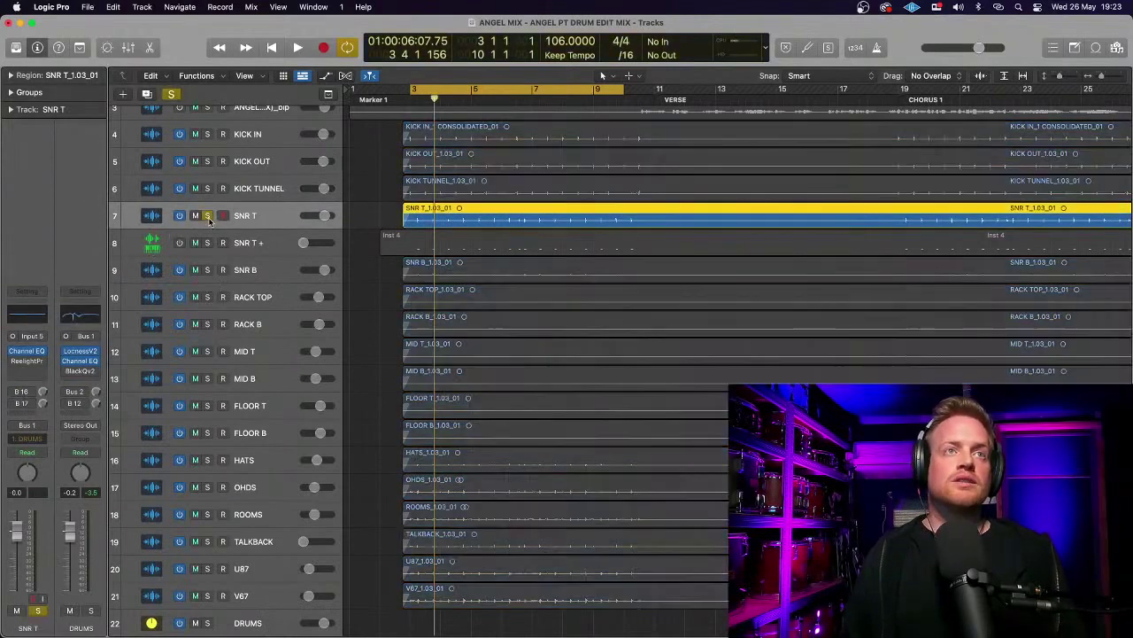
key("space")
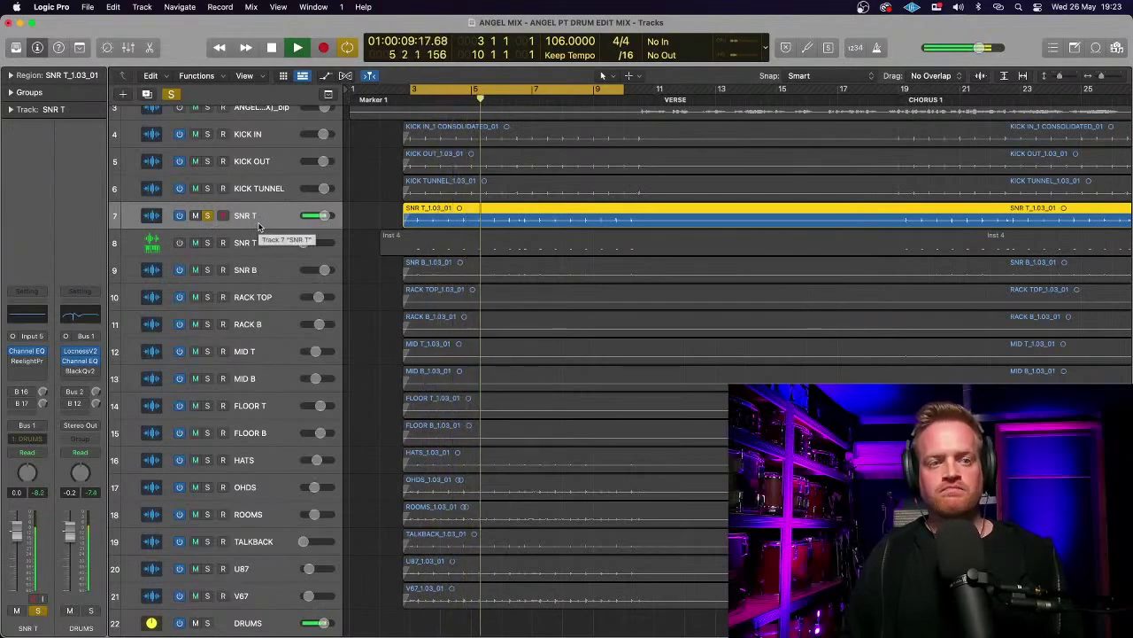
- Stop playback, open the Channel EQ on SNR T and enable a 12 dB/Oct low cut at about 101 Hz
key("space")
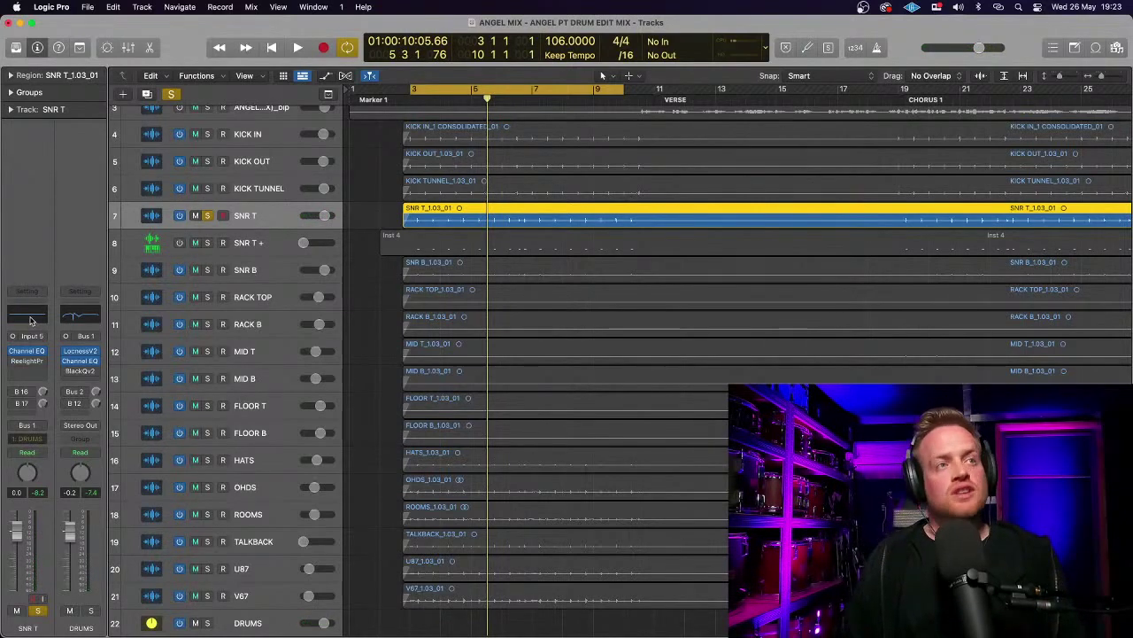
left_click(27, 352)
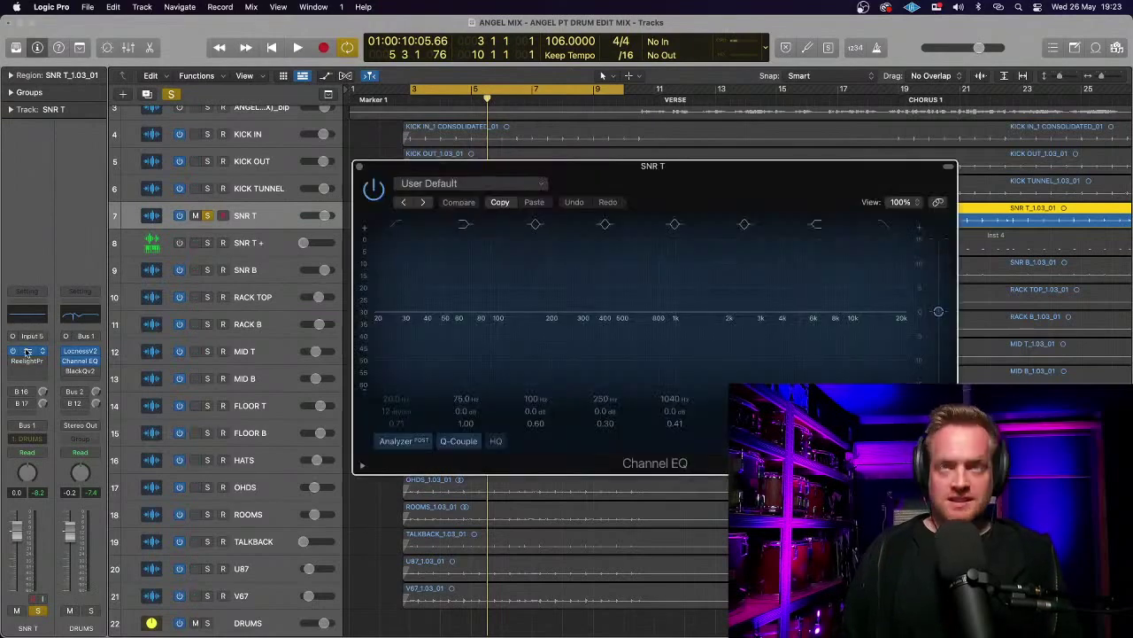
left_click(395, 224)
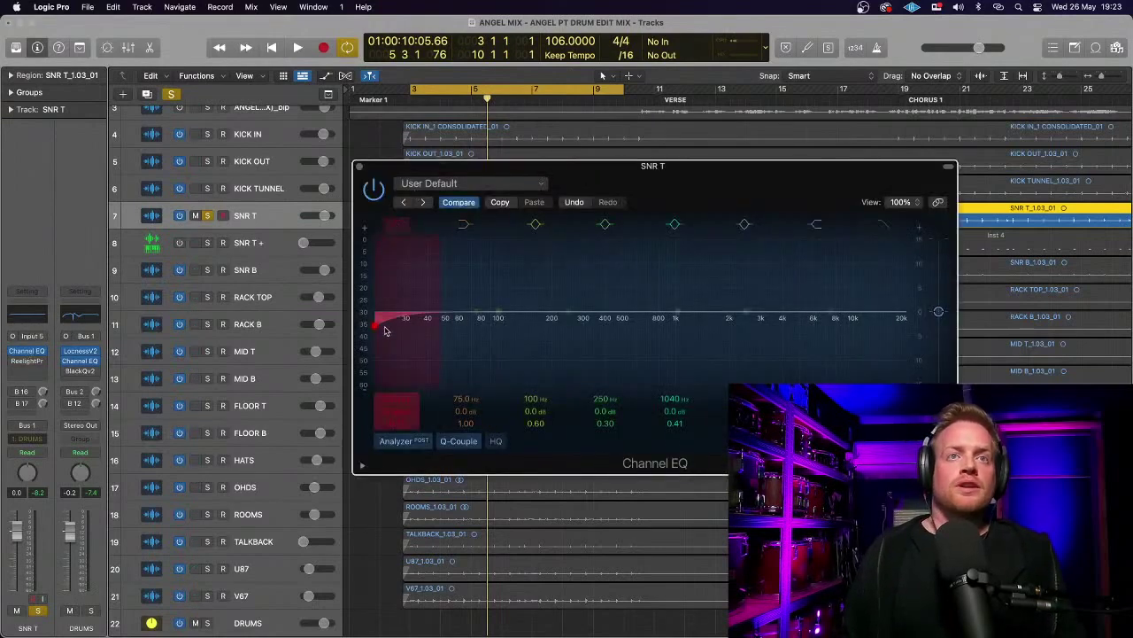
left_click_drag(384, 327, 500, 327)
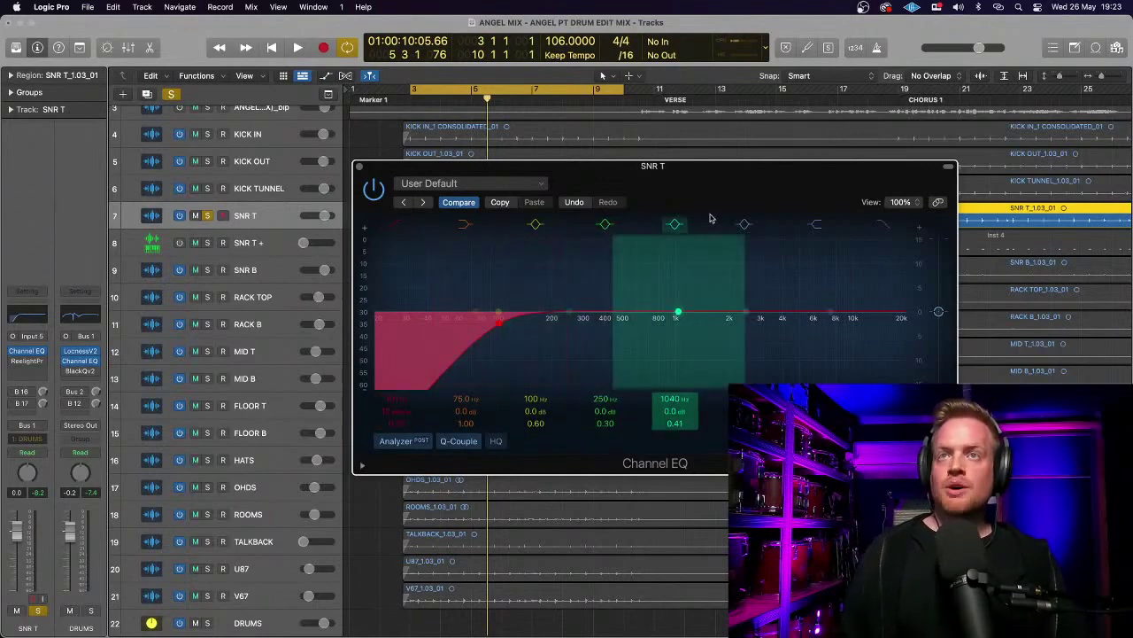
- Sweep the 250 Hz band through the playing snare and set it to a cut of -5.8 dB at 300 Hz with Q 2.20
left_click_drag(574, 316, 614, 308)
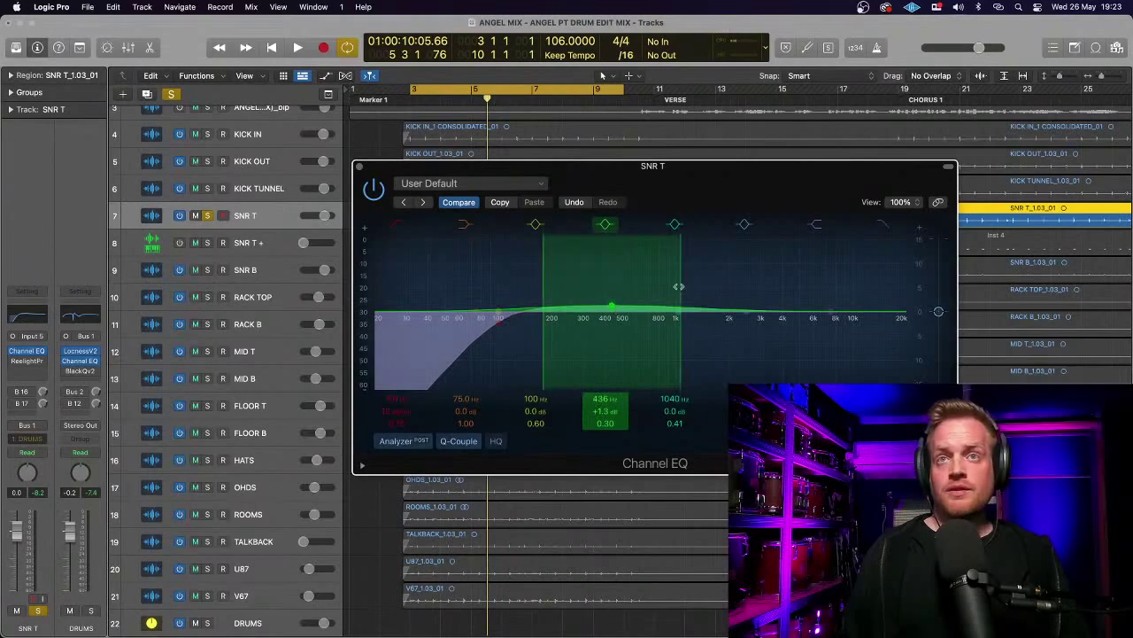
left_click_drag(678, 286, 664, 285)
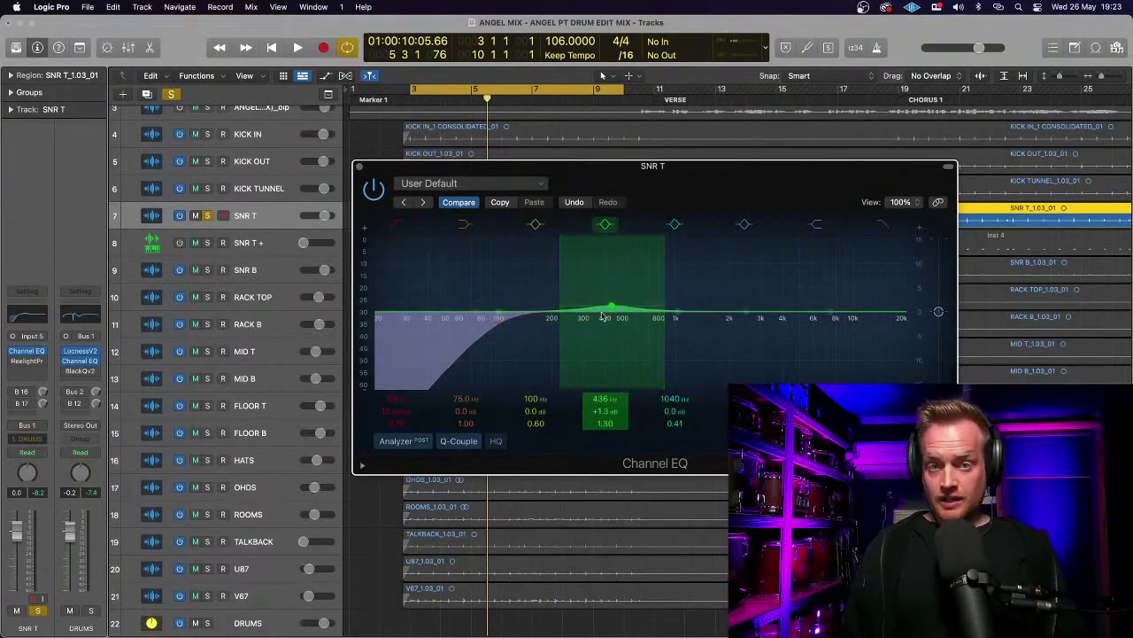
key("space")
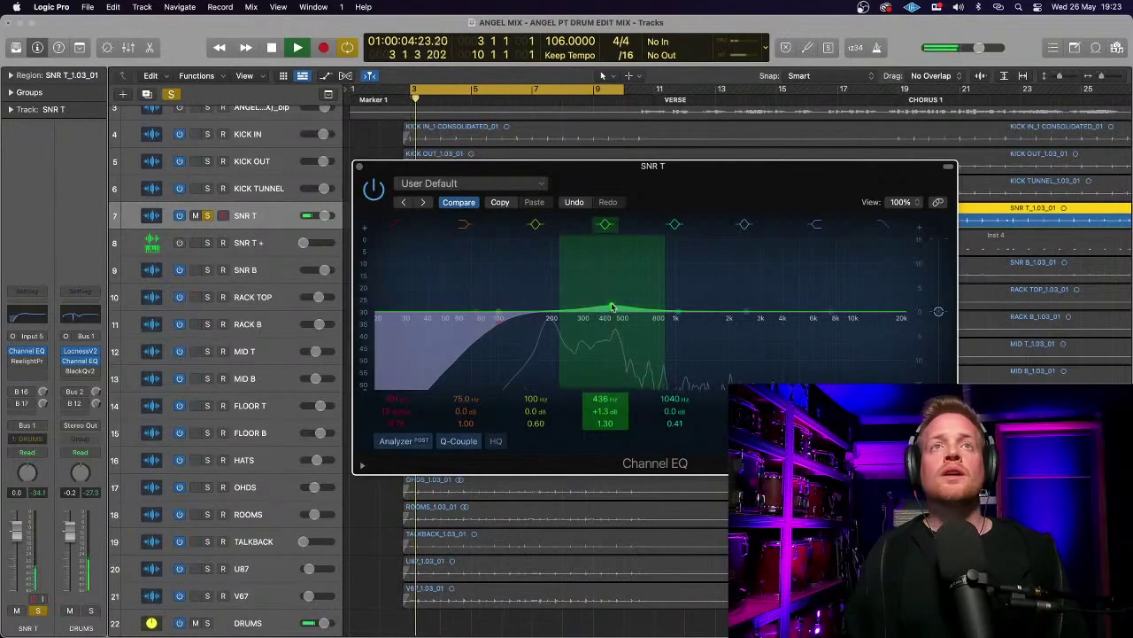
left_click_drag(611, 308, 586, 346)
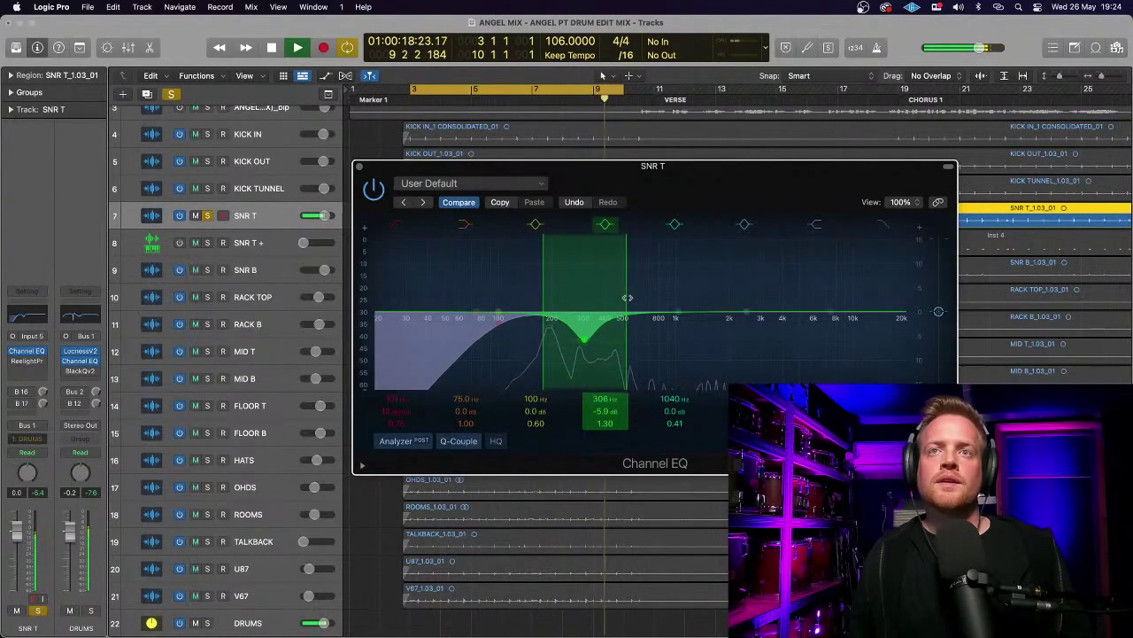
left_click_drag(627, 298, 620, 297)
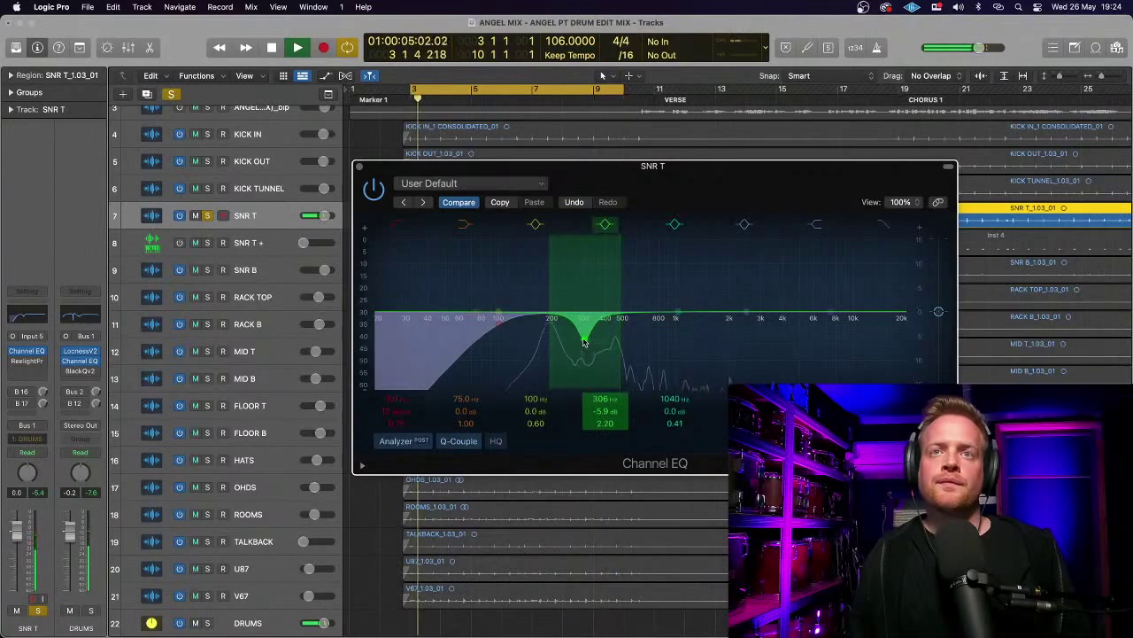
left_click_drag(584, 342, 582, 341)
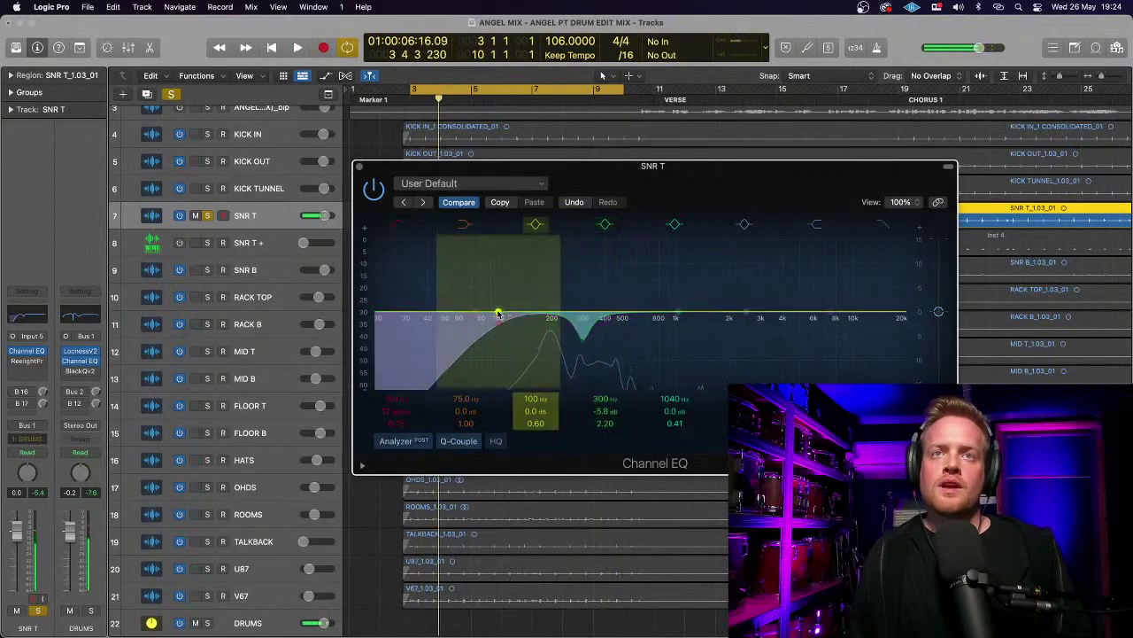
- Set the 100 Hz band to +0.4 dB at 178 Hz with Q 2.50, and audition the snare with the EQ bypassed and re-enabled
left_click_drag(498, 313, 538, 315)
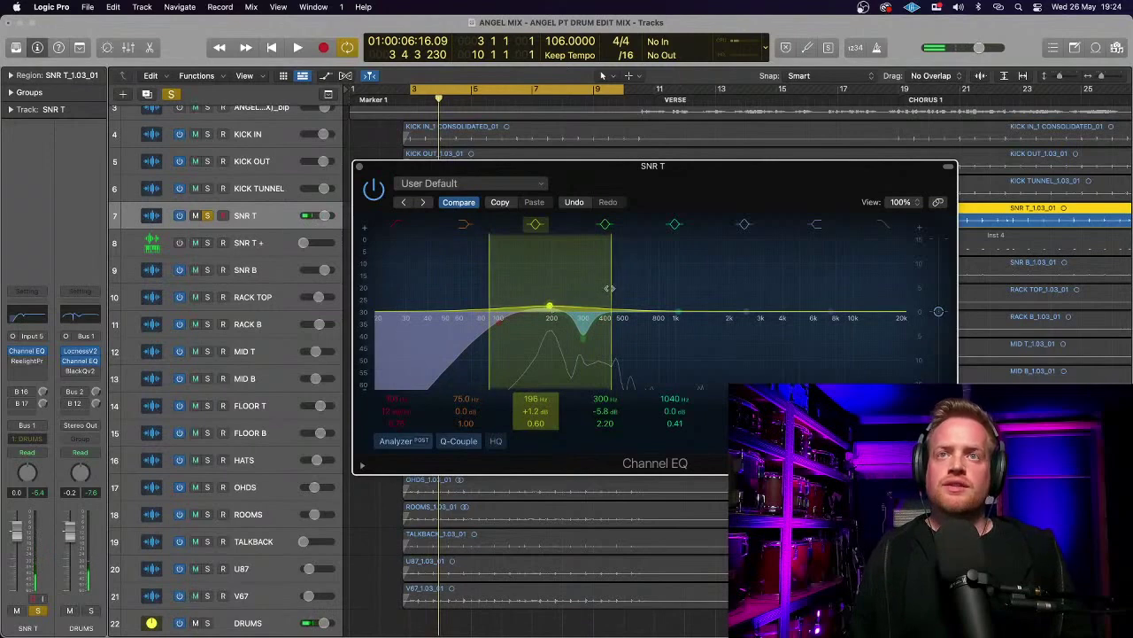
left_click_drag(609, 288, 546, 306)
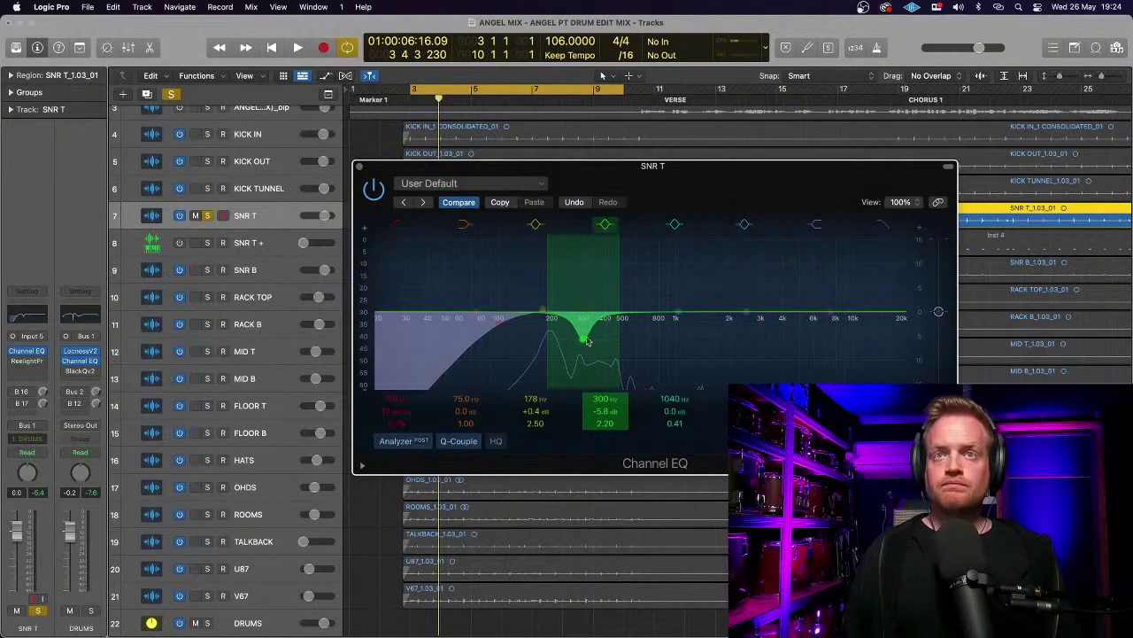
key("space")
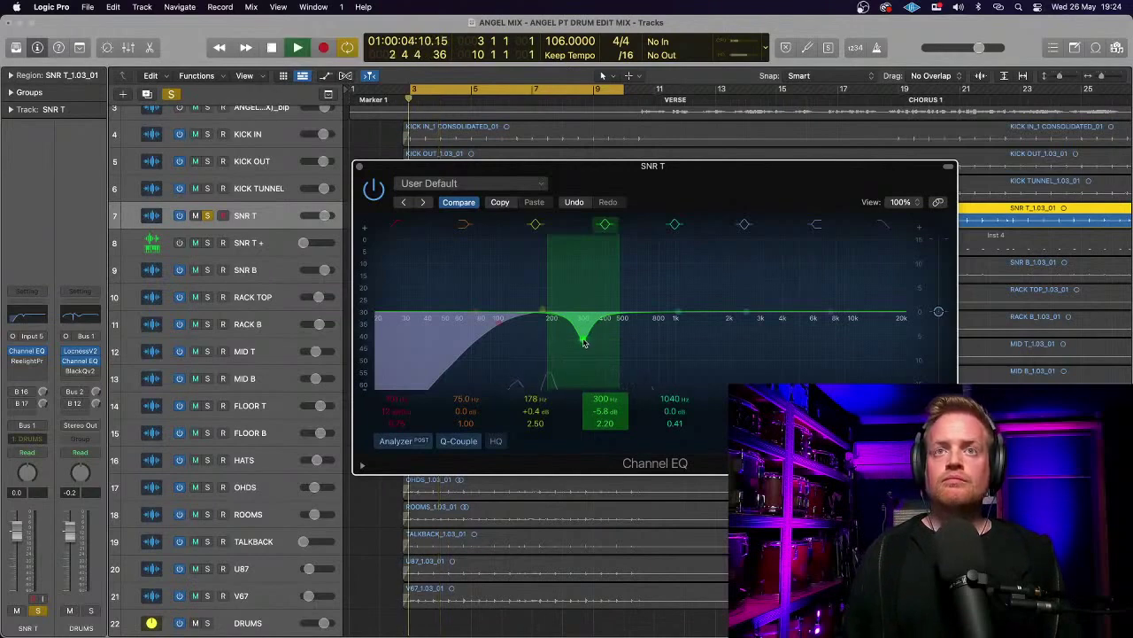
left_click(375, 190)
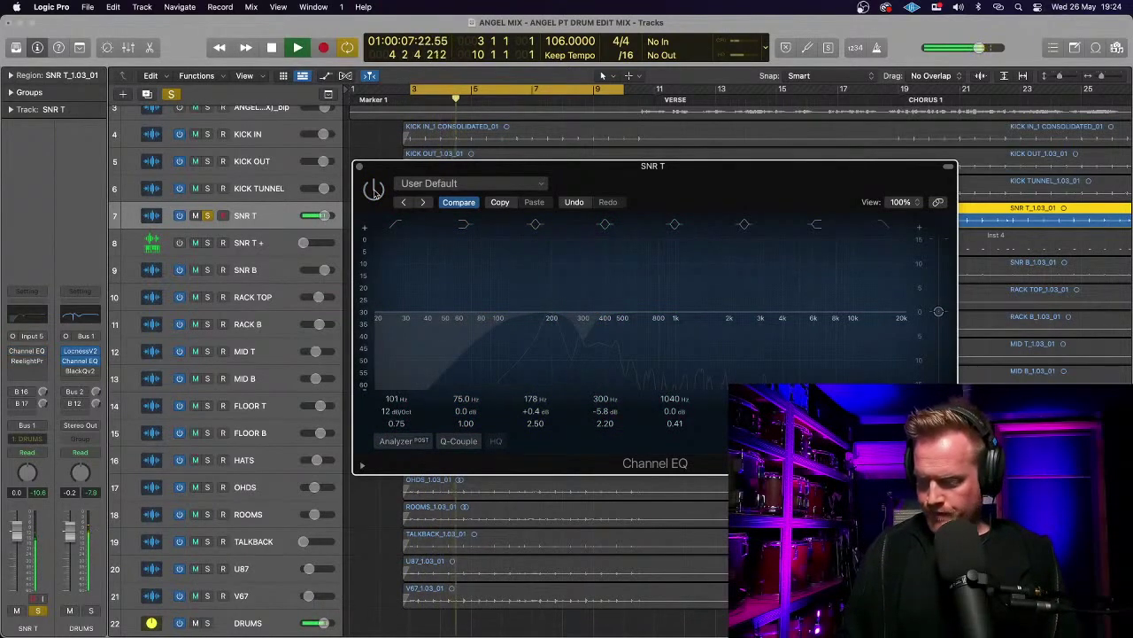
left_click(374, 190)
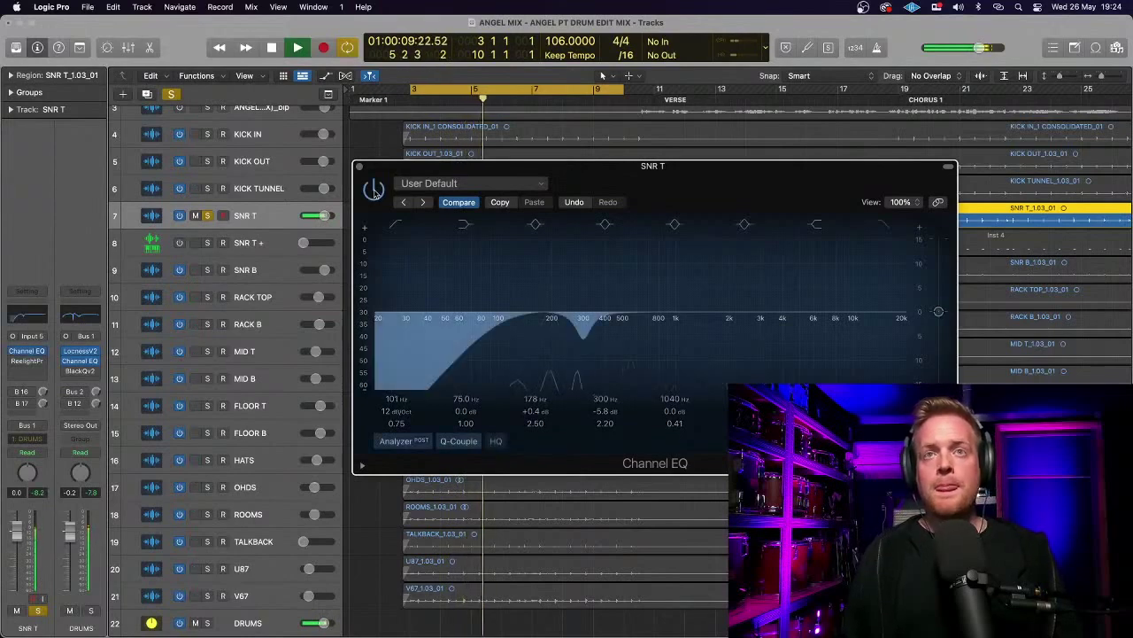
- Deepen the 300 Hz cut to -7.0 dB and retune the low boost to +2.9 dB at 144 Hz while auditioning the snare
left_click_drag(583, 338, 585, 349)
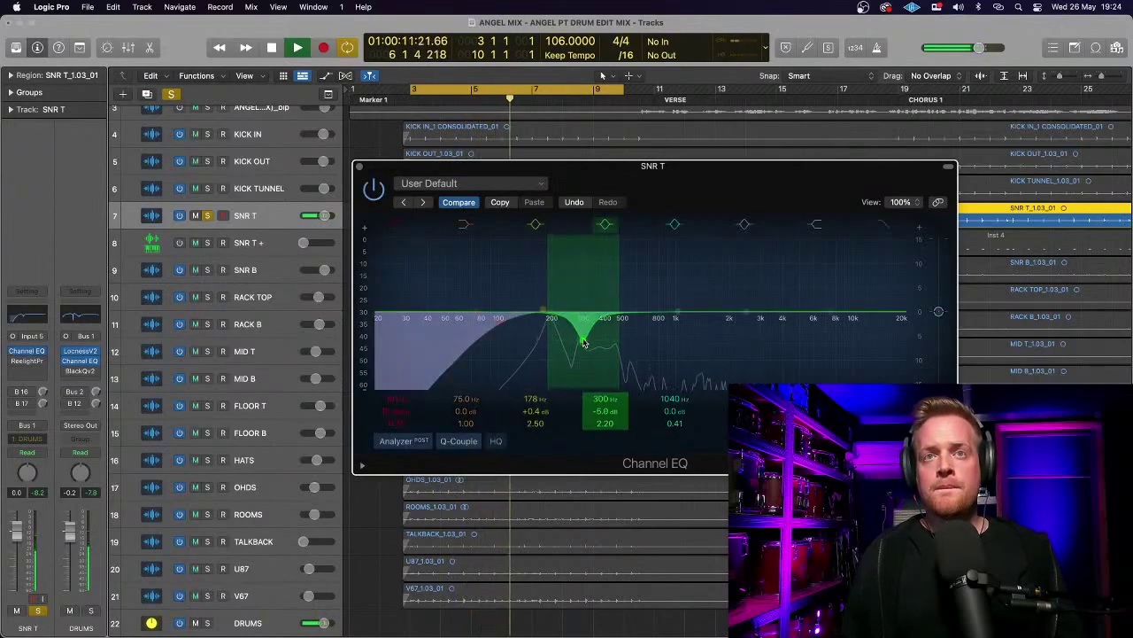
key("space")
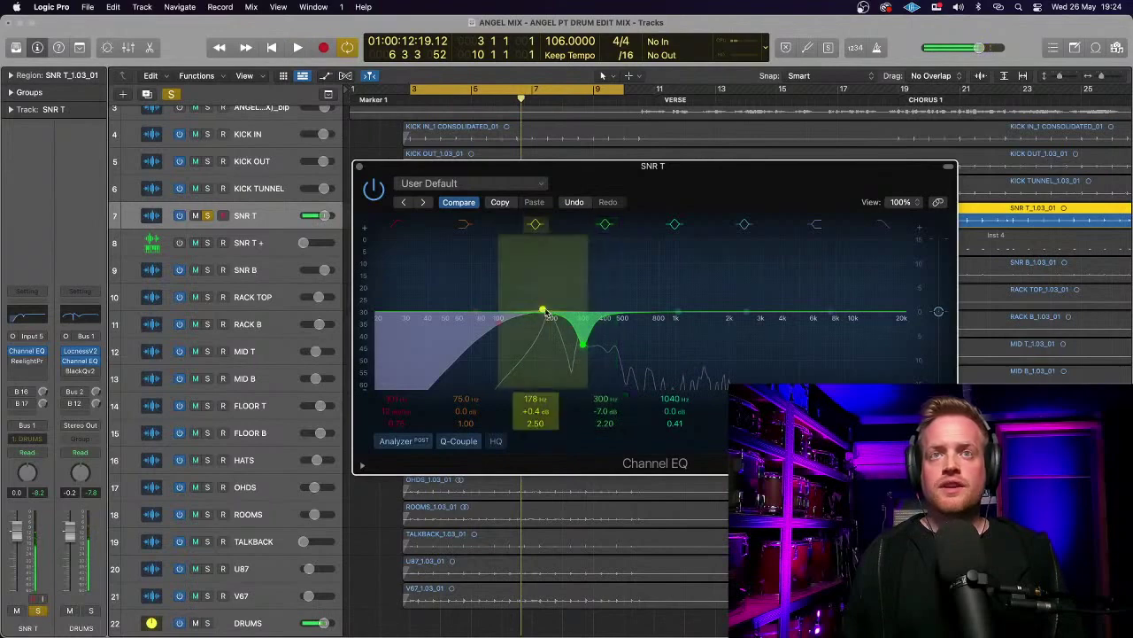
mouse_move(543, 312)
left_mouse_down()
mouse_move(526, 299)
mouse_move(557, 304)
mouse_move(523, 307)
mouse_move(543, 300)
mouse_move(549, 312)
left_mouse_up()
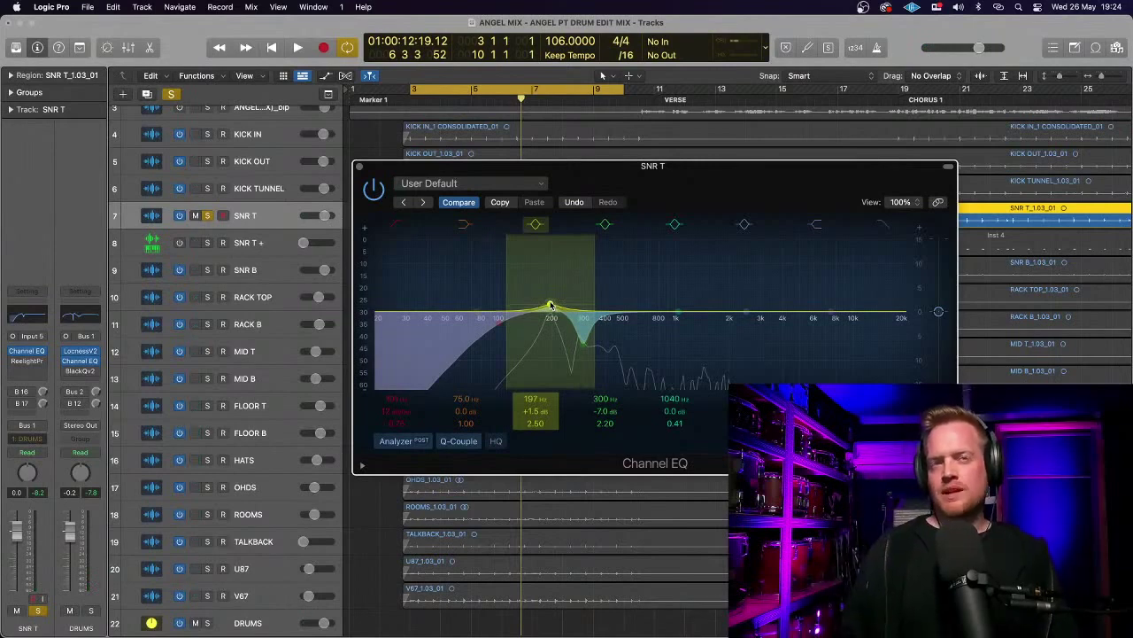
key("space")
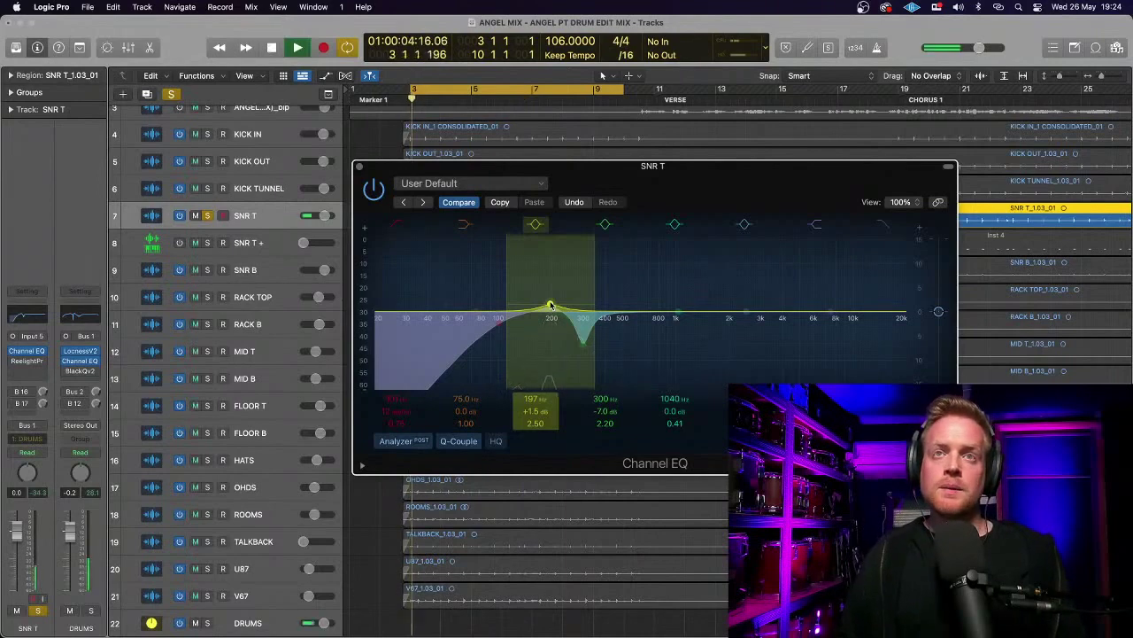
left_click_drag(550, 306, 525, 299)
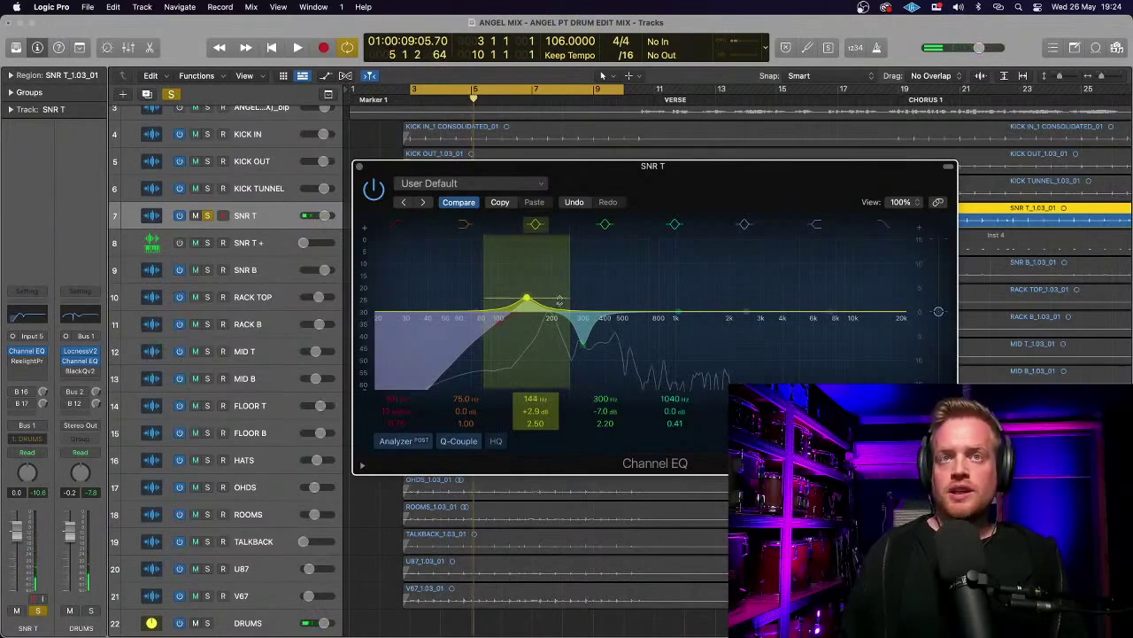
- Turn the 1040 Hz band into a broad boost of +2.7 dB at 2960 Hz with Q 0.30
left_click_drag(679, 316, 673, 307)
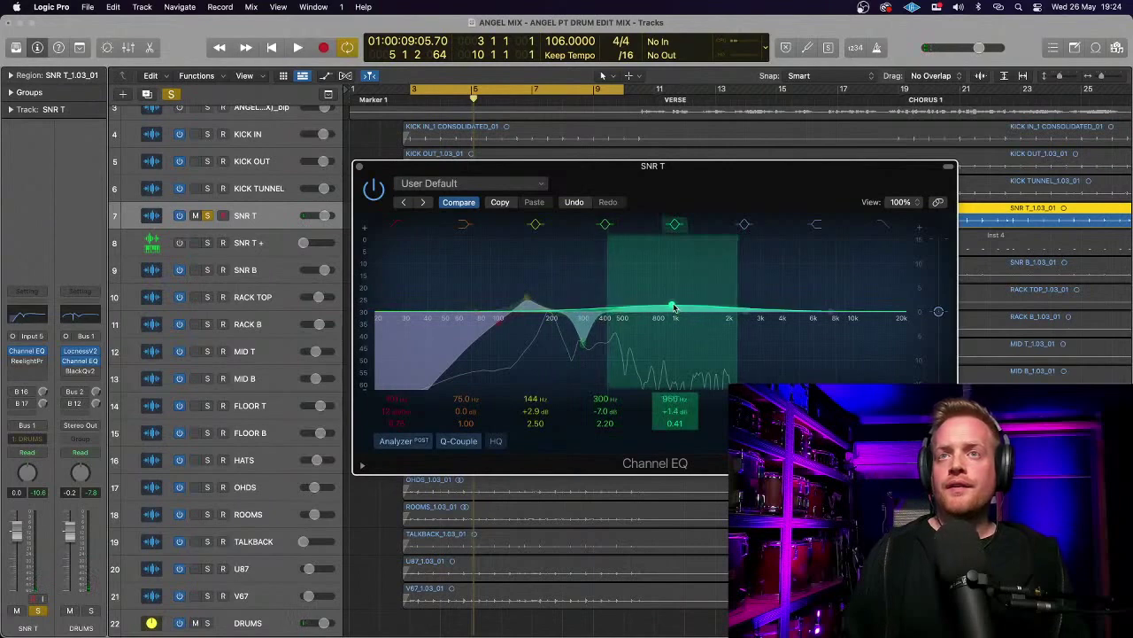
mouse_move(735, 283)
left_mouse_down()
mouse_move(675, 294)
mouse_move(623, 280)
mouse_move(610, 356)
mouse_move(570, 324)
mouse_move(554, 341)
mouse_move(597, 320)
mouse_move(689, 316)
mouse_move(744, 301)
mouse_move(696, 304)
mouse_move(826, 279)
left_mouse_up()
key("space")
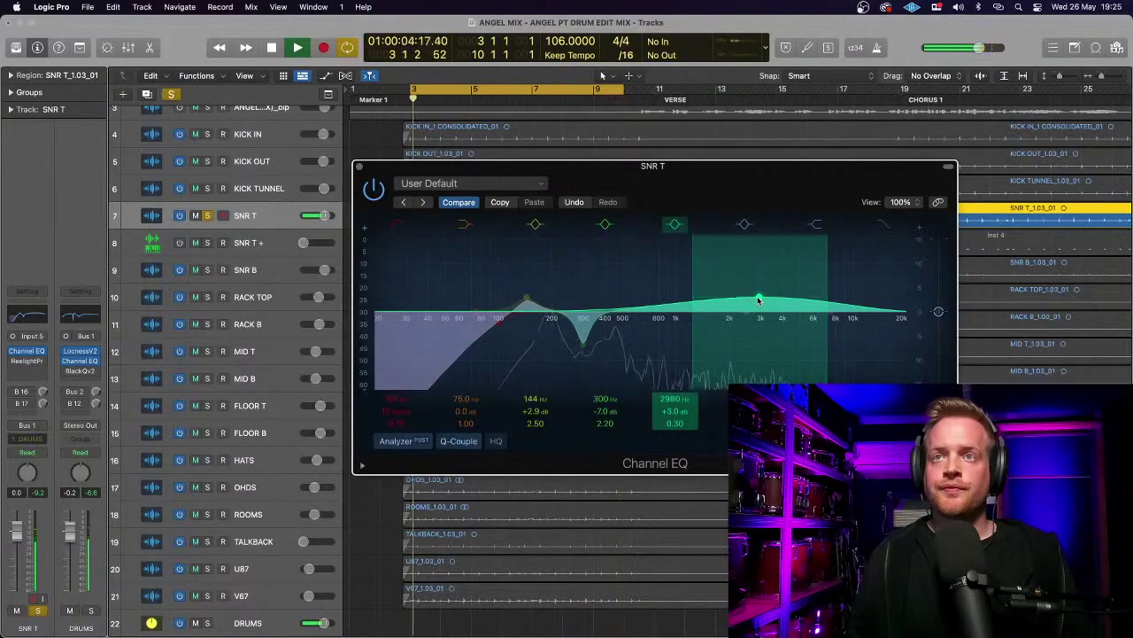
left_click_drag(759, 299, 759, 301)
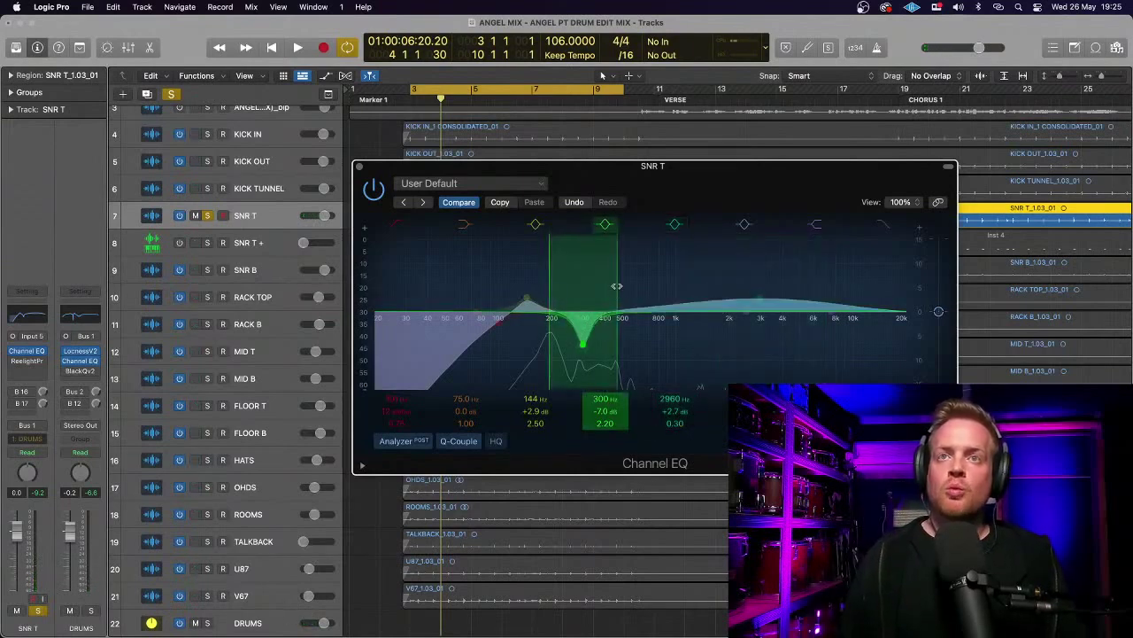
- Widen the 300 Hz cut to Q 1.70 and switch that band off and on during playback to compare the snare
key("space")
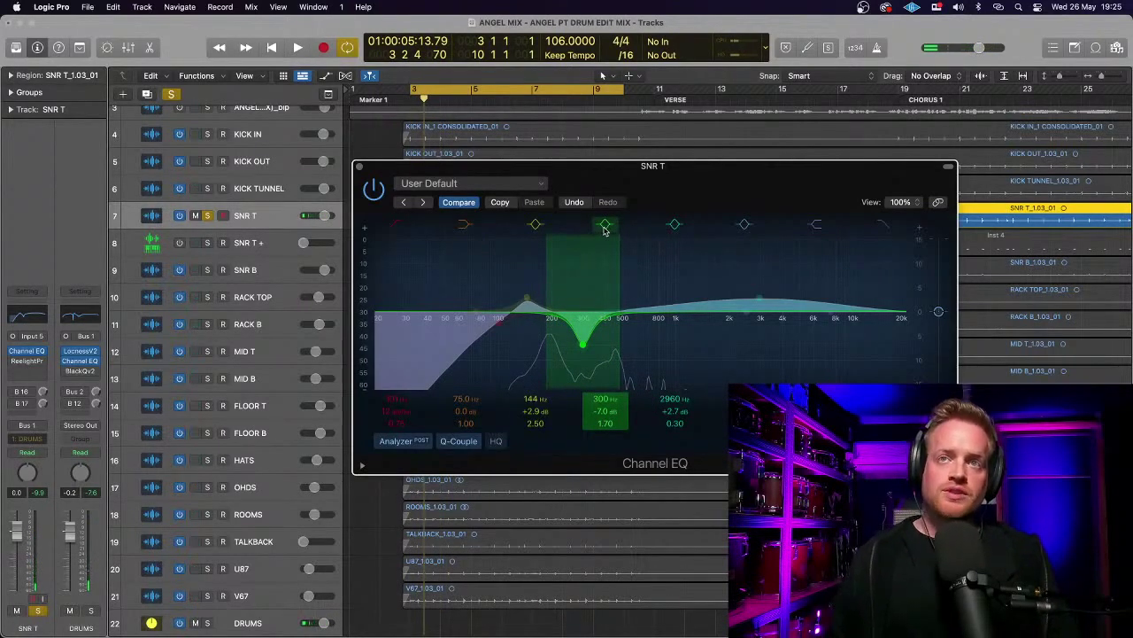
left_click(604, 227)
left_click(604, 227)
left_click(605, 227)
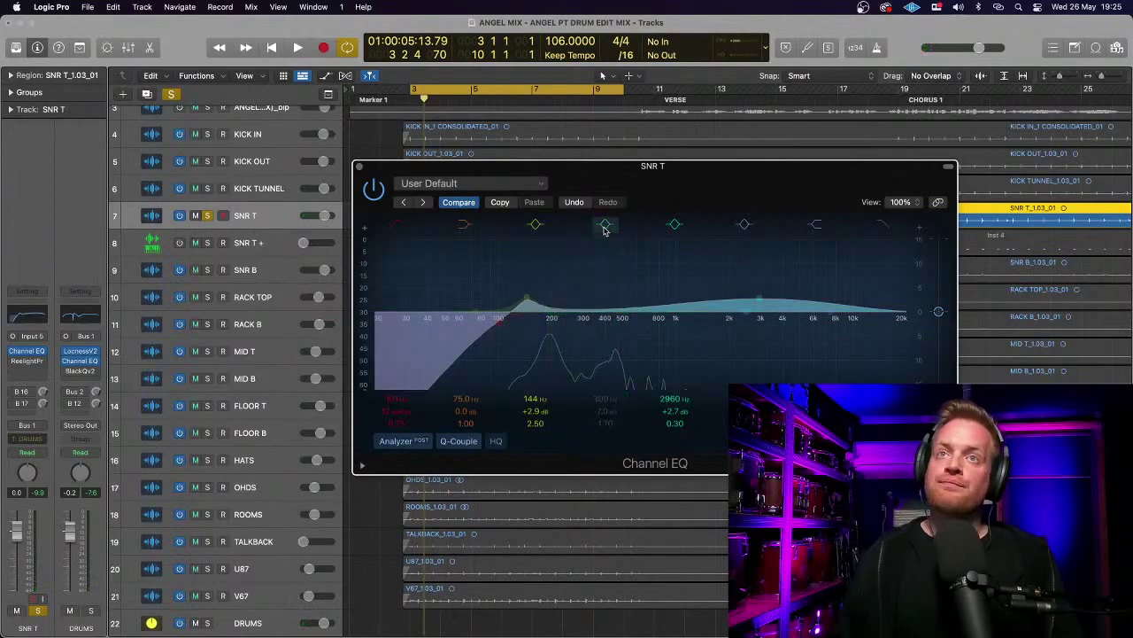
left_click(605, 227)
left_click_drag(652, 168, 420, 92)
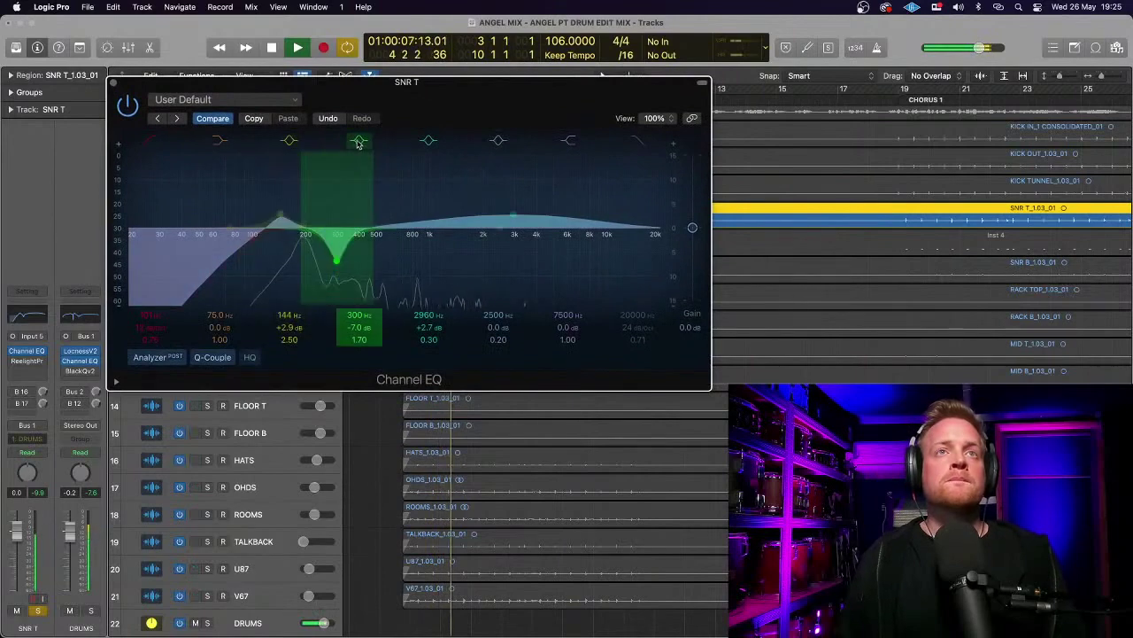
left_click(358, 142)
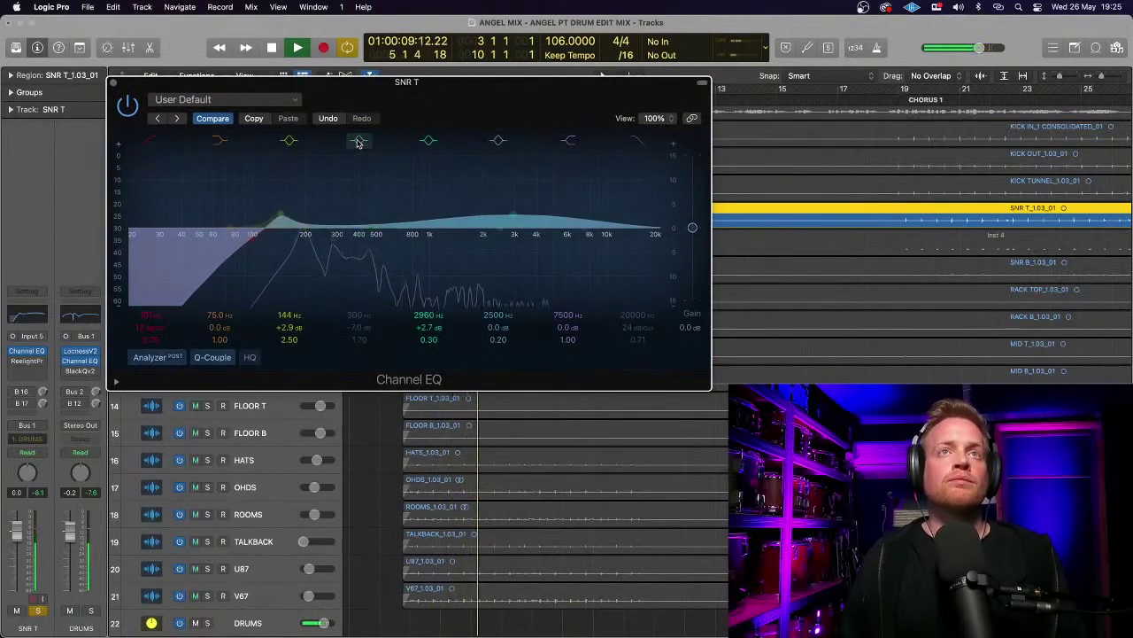
left_click(359, 142)
key("space")
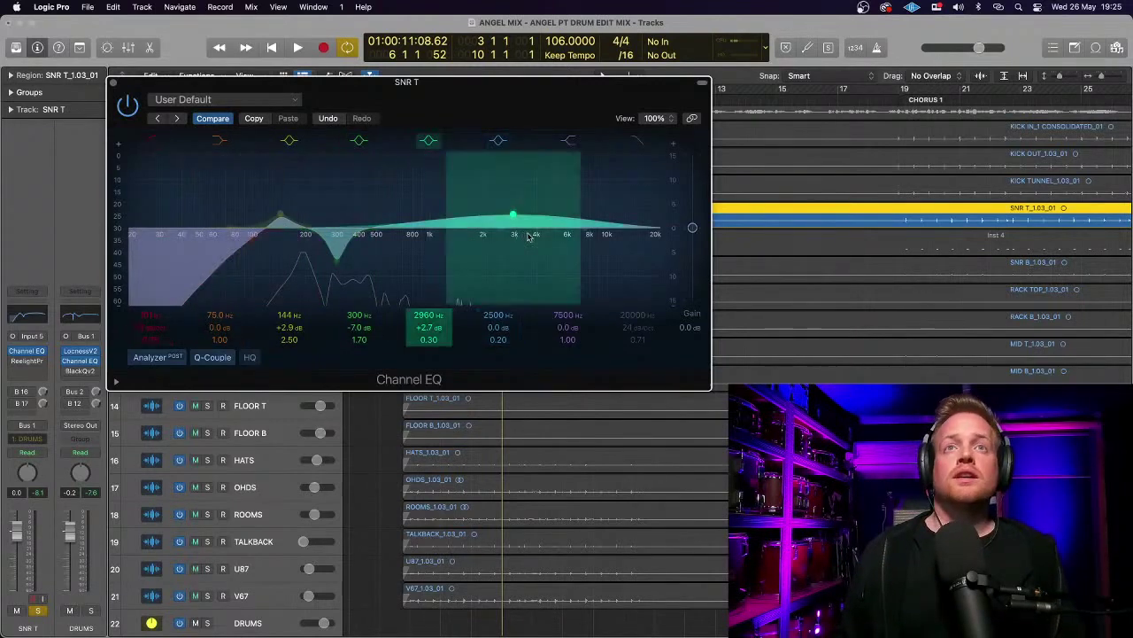
- Move the 2500 Hz band to 635 Hz at -0.2 dB with Q 3.10, and deepen the 300 Hz cut to -10.6 dB at 296 Hz
left_click_drag(528, 235, 394, 229)
key("space")
left_click(345, 262)
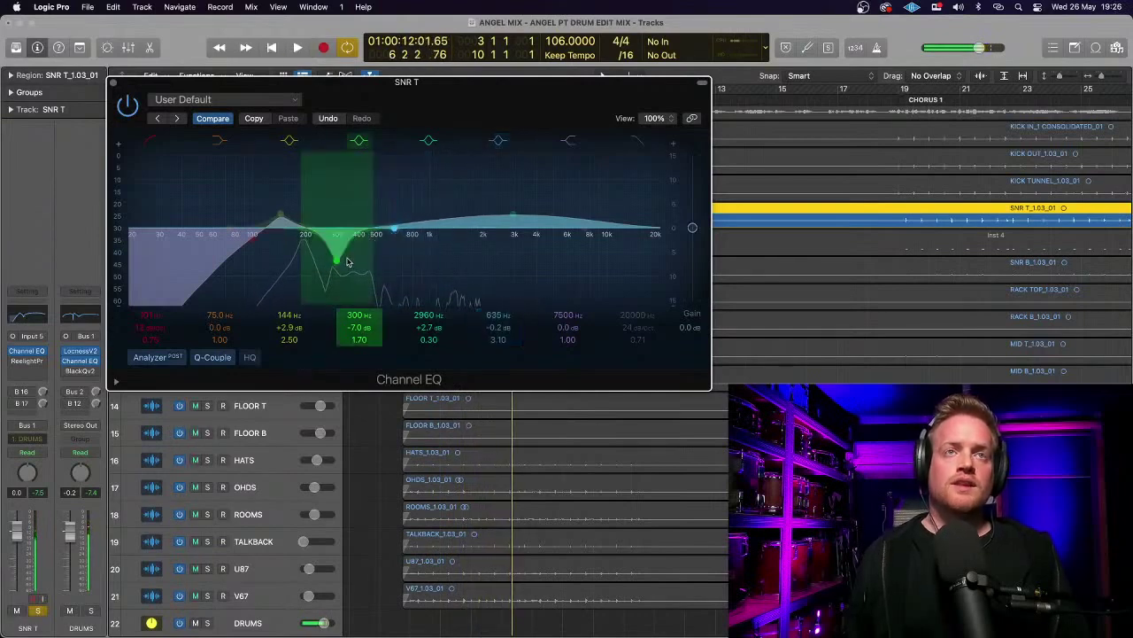
left_click_drag(336, 285, 336, 286)
- Compare the snare with the EQ bypassed, retune the deep cut to 282 Hz and the low boost to +2.1 dB at 130 Hz, and close the EQ
left_click(128, 106)
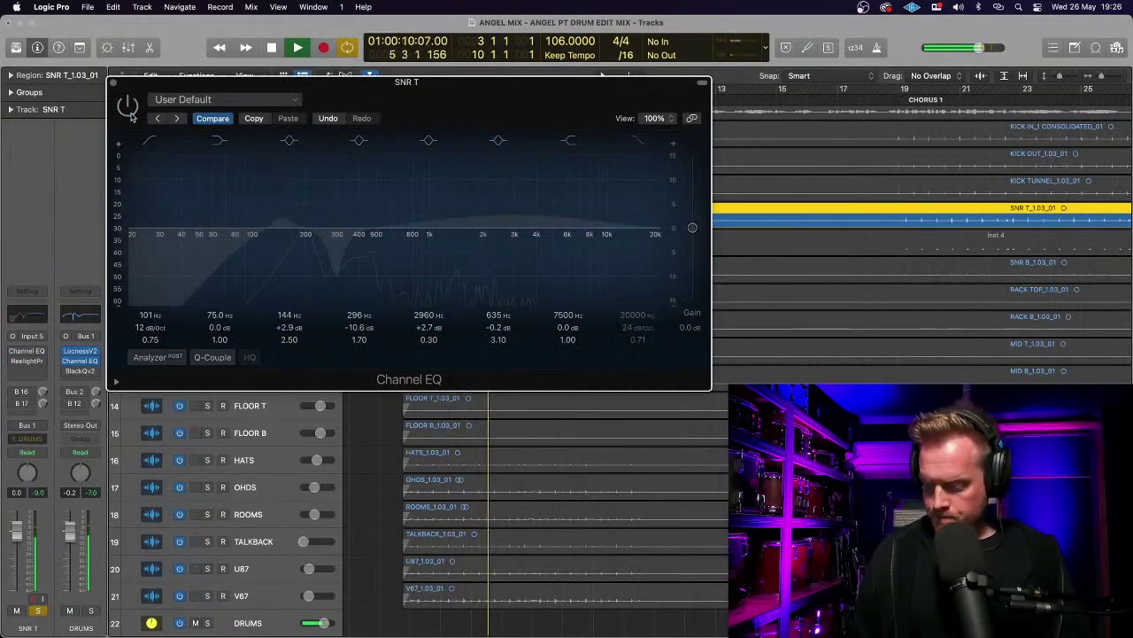
left_click(128, 106)
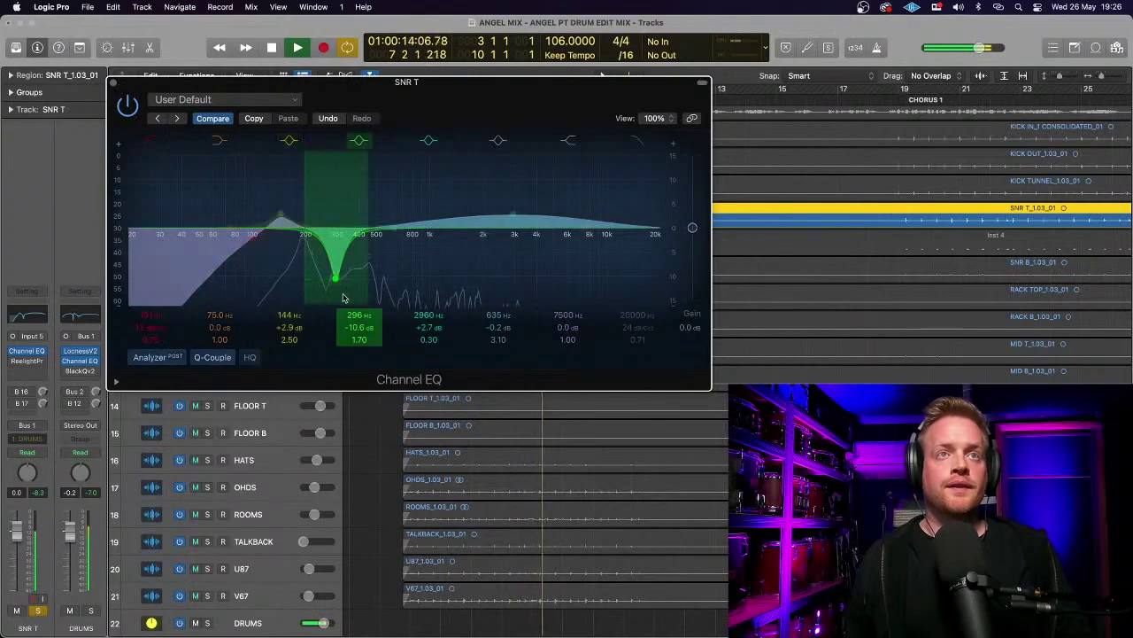
left_click_drag(336, 279, 331, 283)
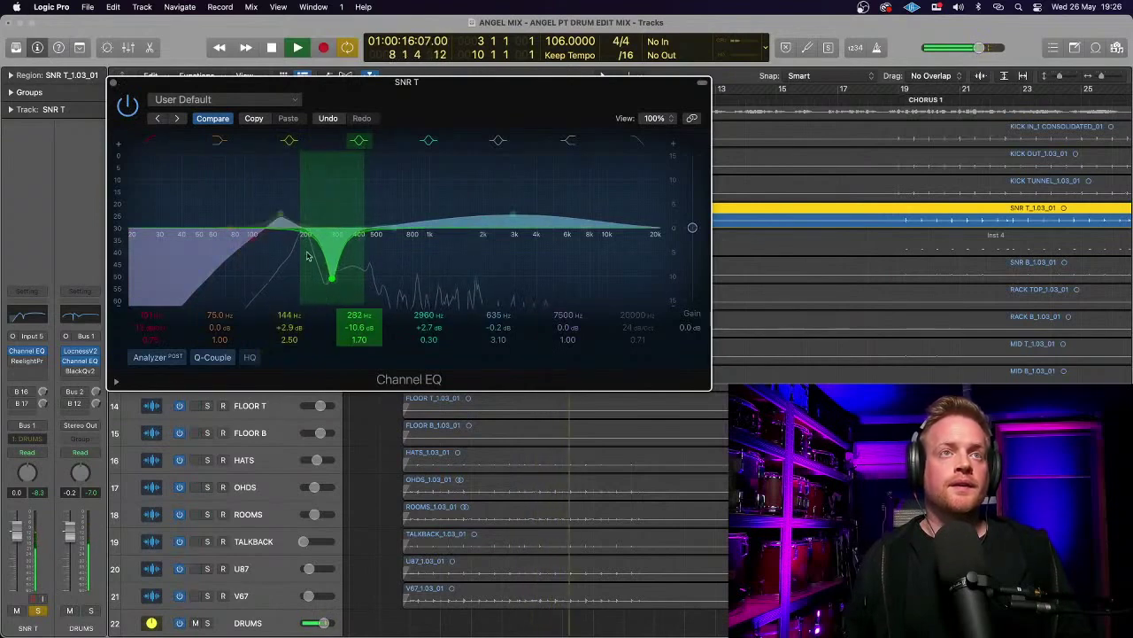
left_click_drag(280, 216, 272, 221)
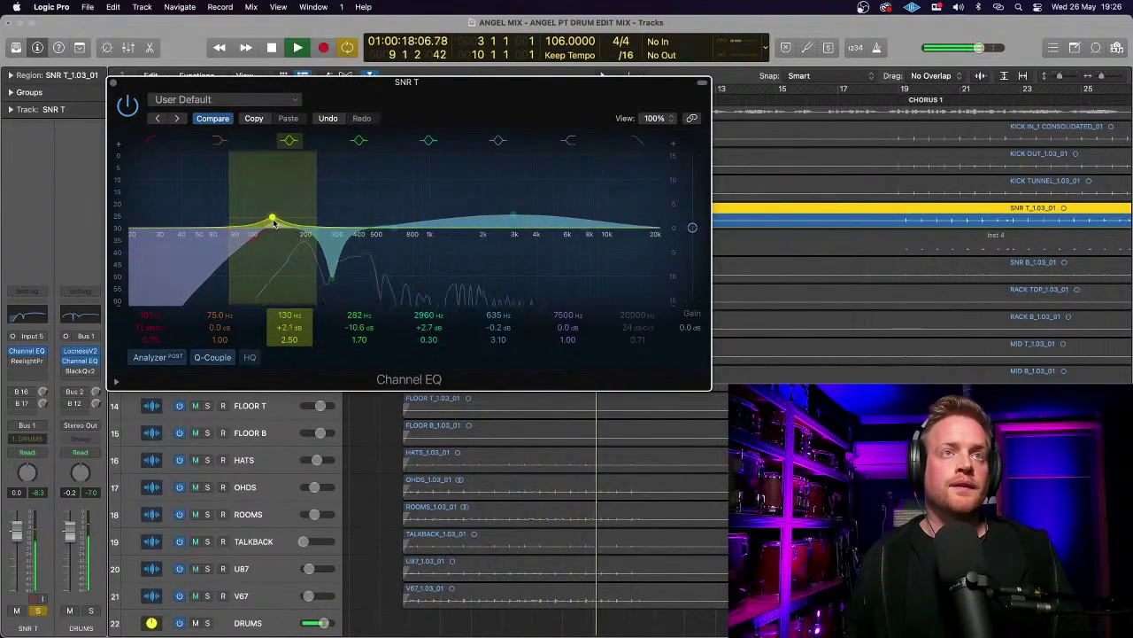
key("space")
left_click(112, 83)
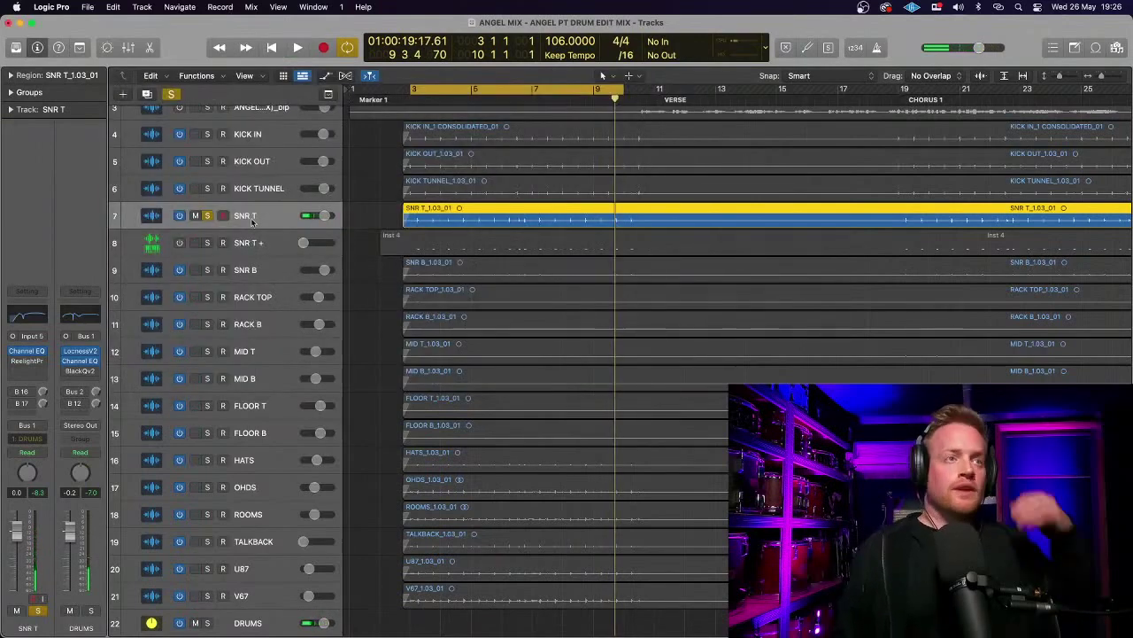
- Open ReelightPro on the SNR T channel, move its window aside, and audition different input drive levels during playback
left_click(26, 362)
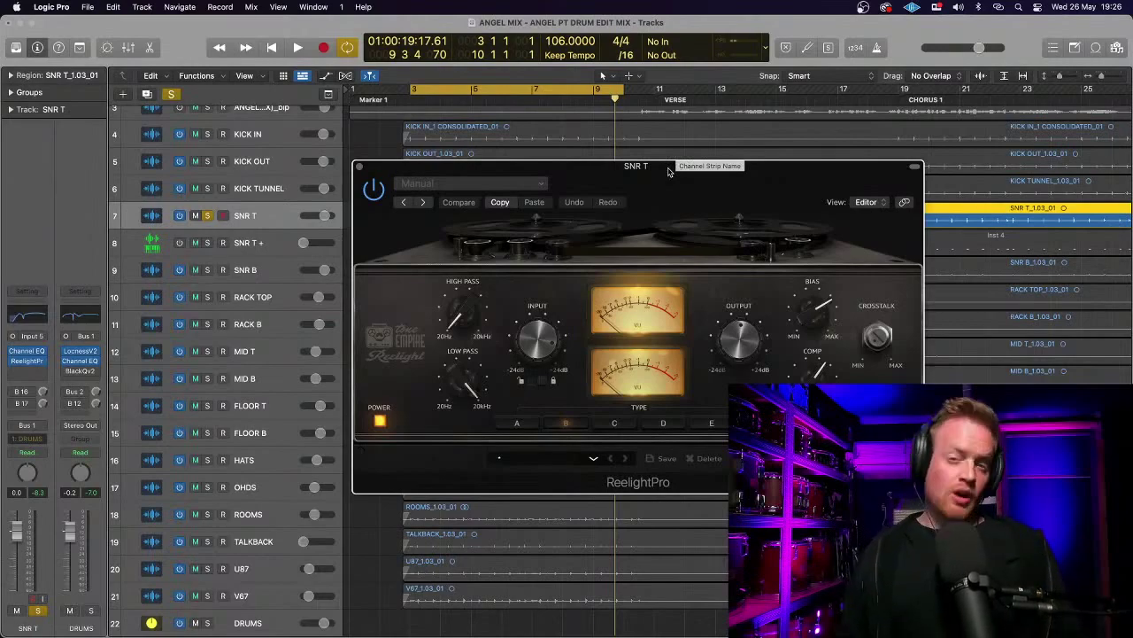
left_click_drag(668, 172, 425, 82)
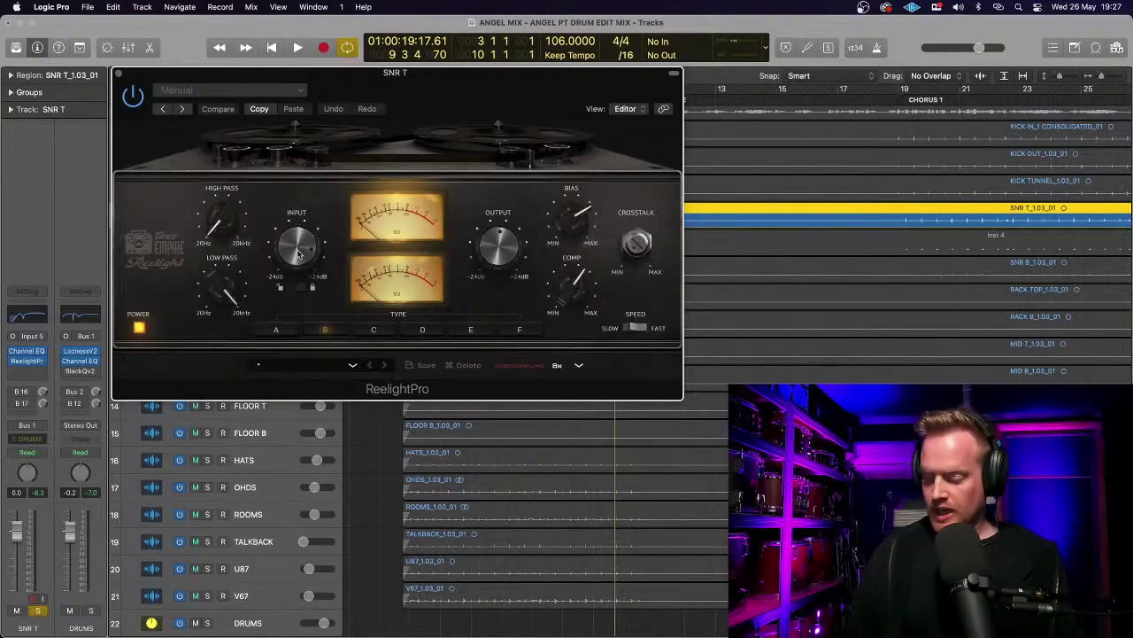
key("space")
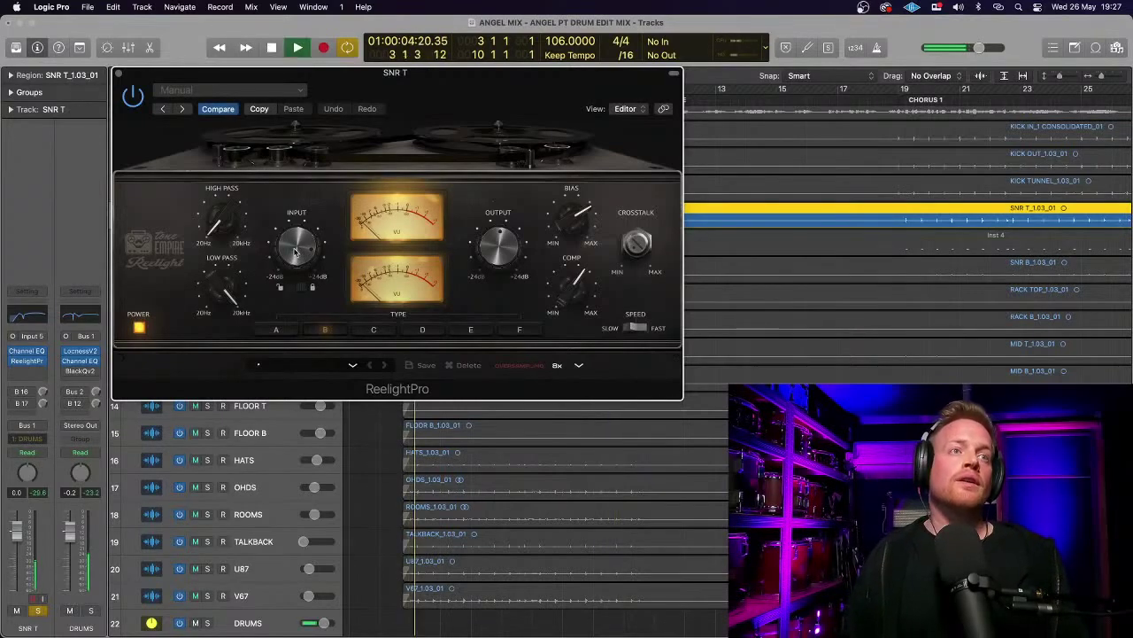
left_click_drag(294, 251, 281, 415)
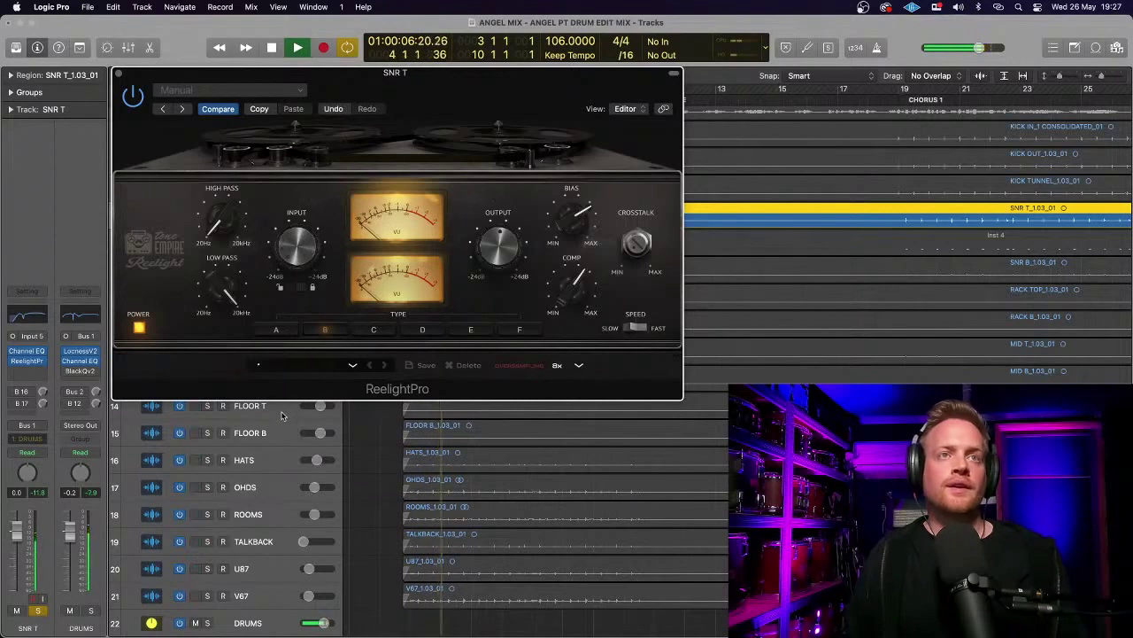
key("space")
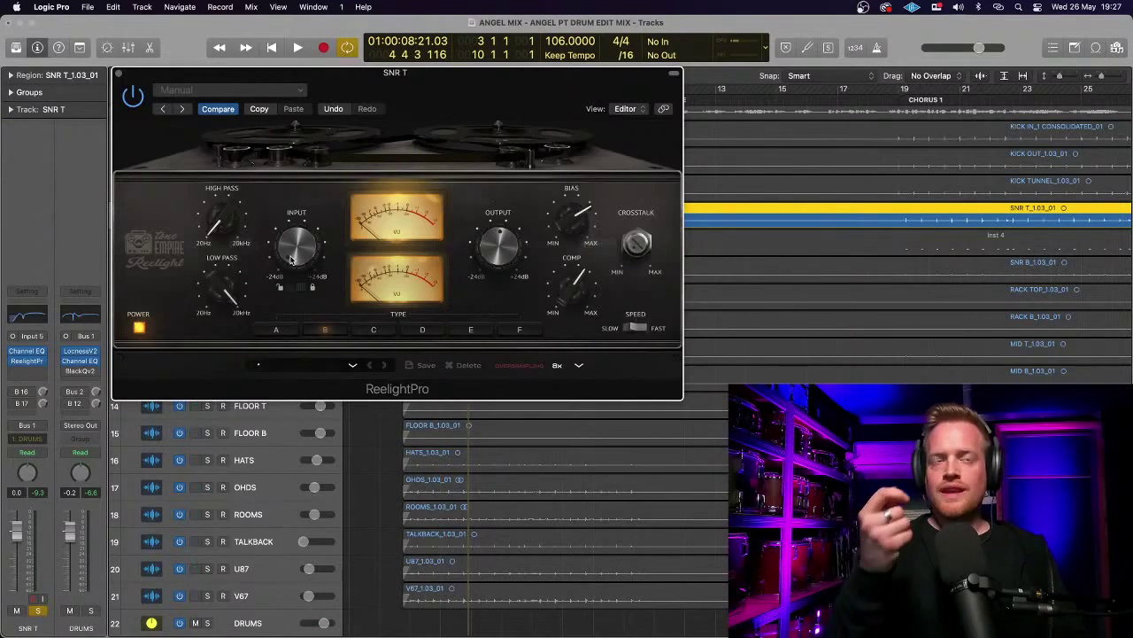
key("space")
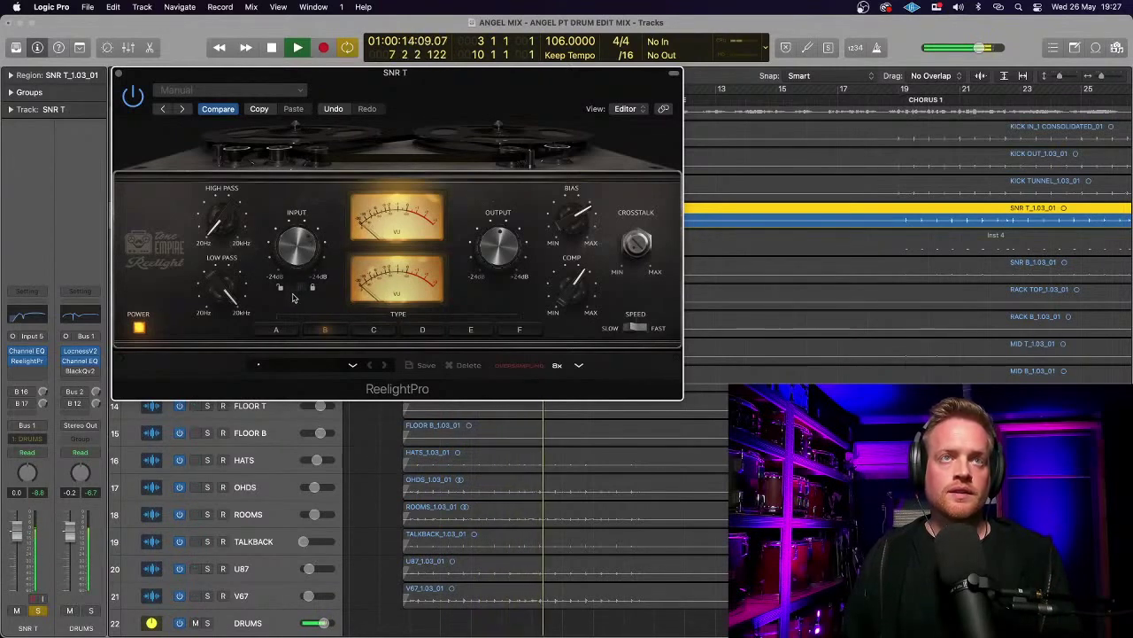
key("space")
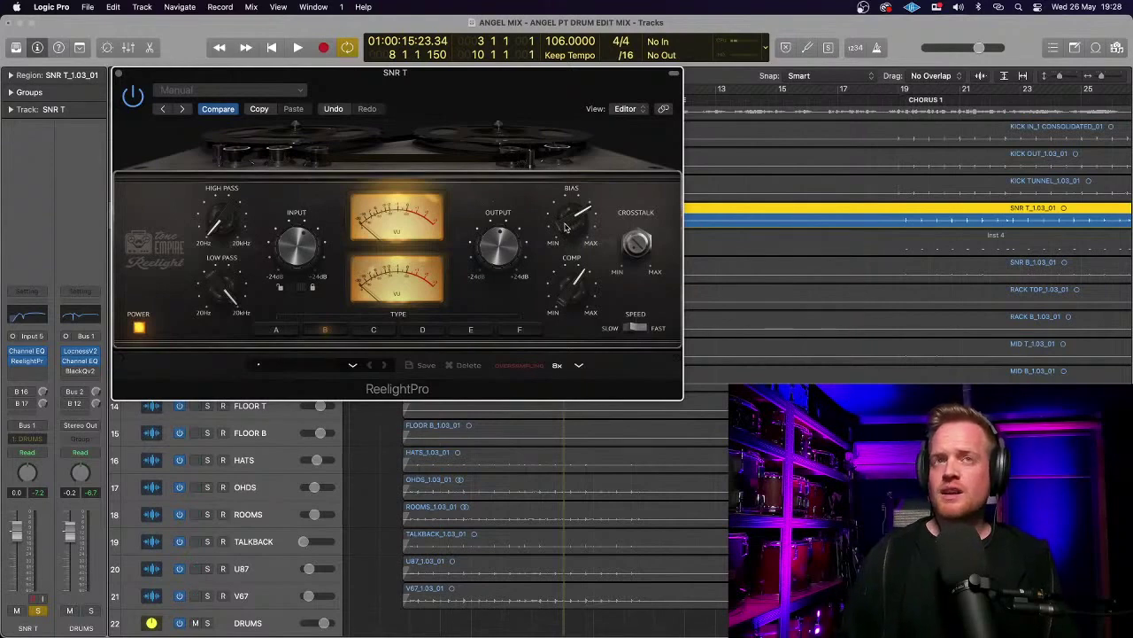
- Audition the tape bias at its minimum on the soloed snare, and set it to maximum during playback
left_click_drag(565, 226, 561, 301)
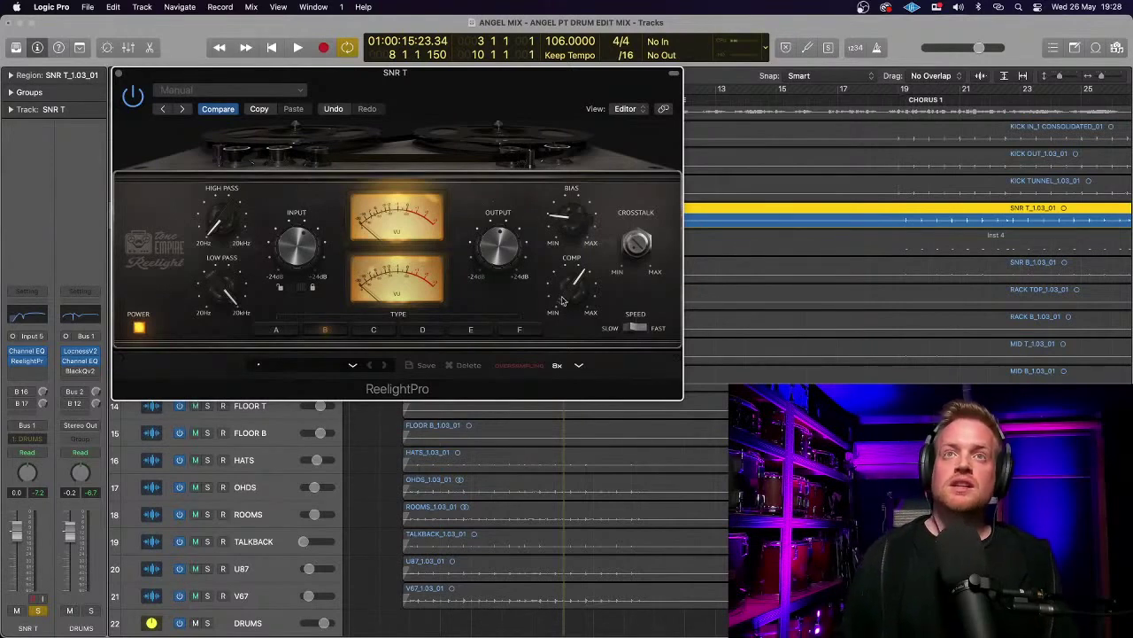
key("space")
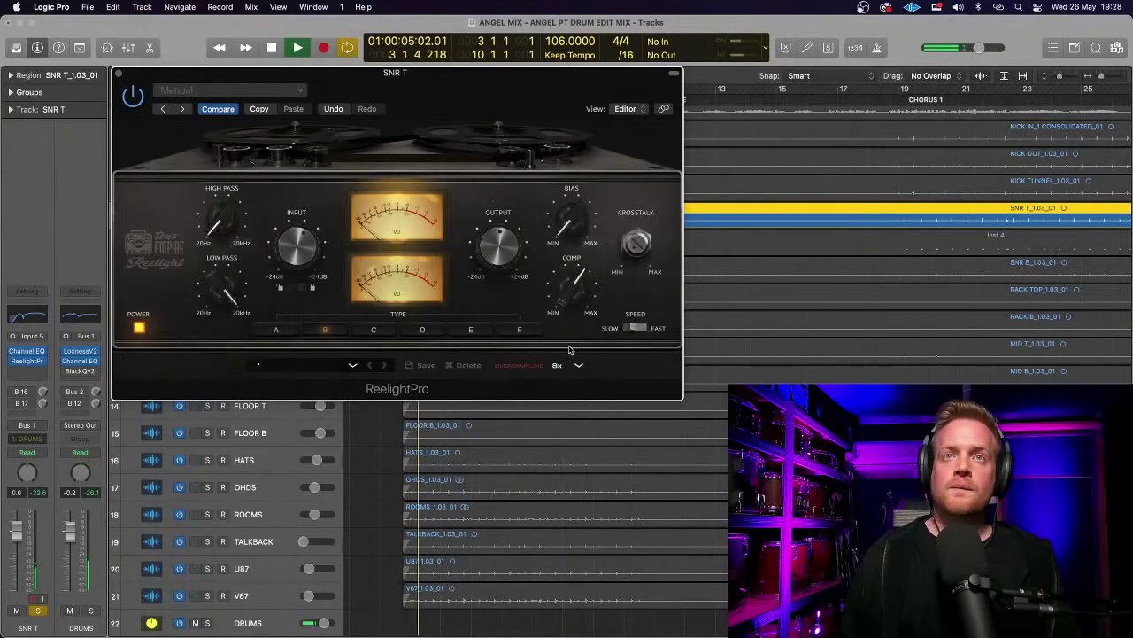
left_click_drag(569, 347, 579, 177)
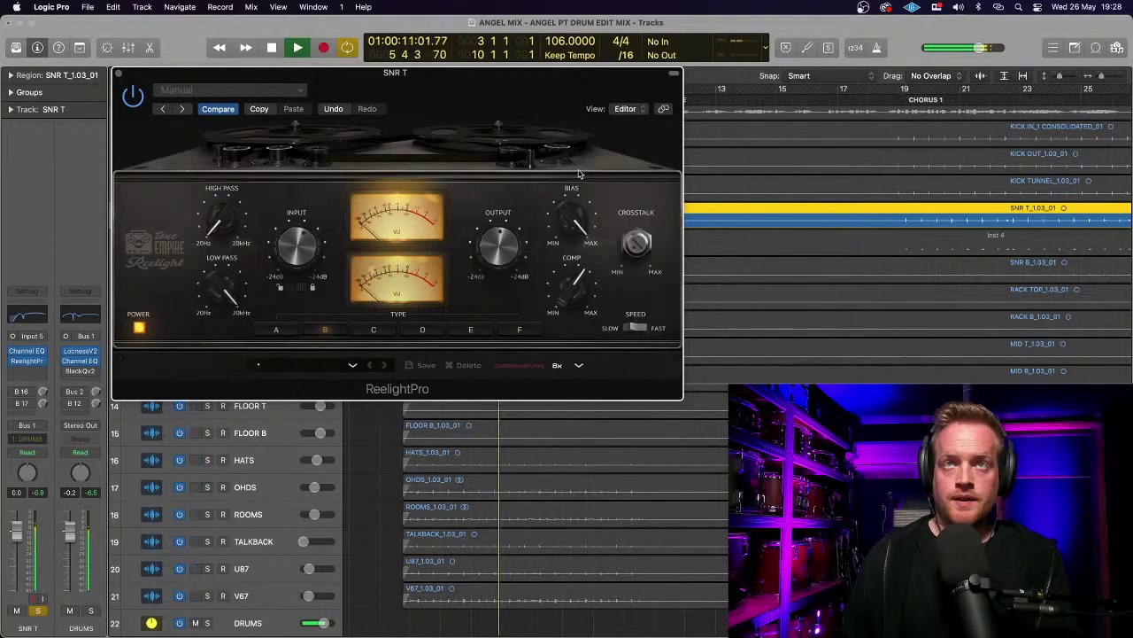
key("space")
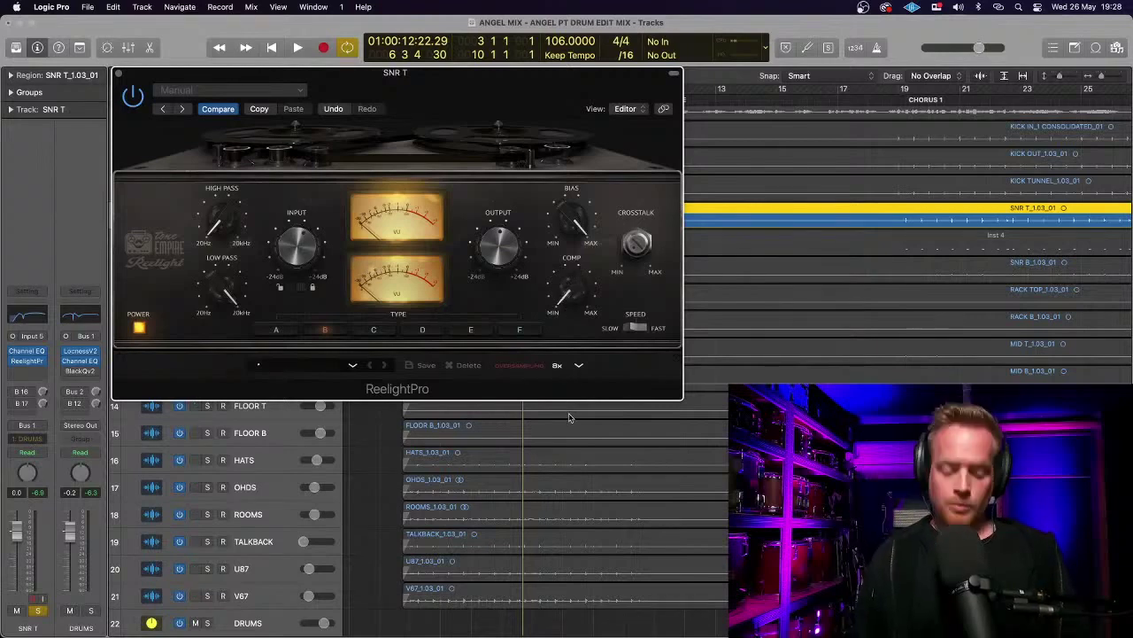
- Audition the tape compression between minimum and maximum during playback, and set Comp slightly below its midpoint
key("space")
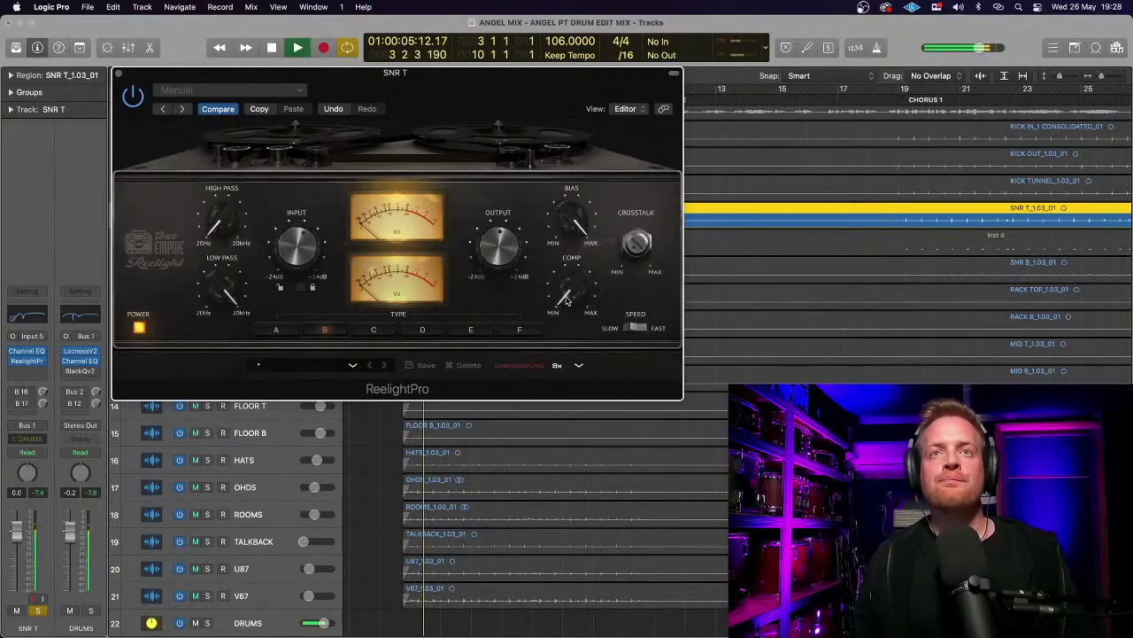
left_click_drag(567, 292, 564, 253)
key("space")
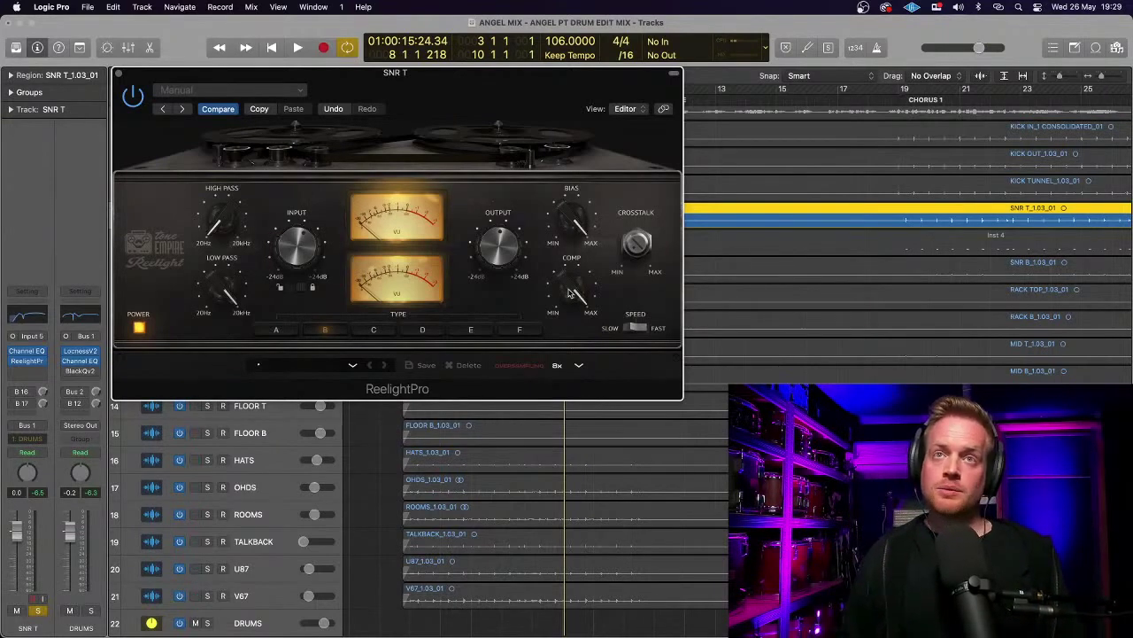
key("space")
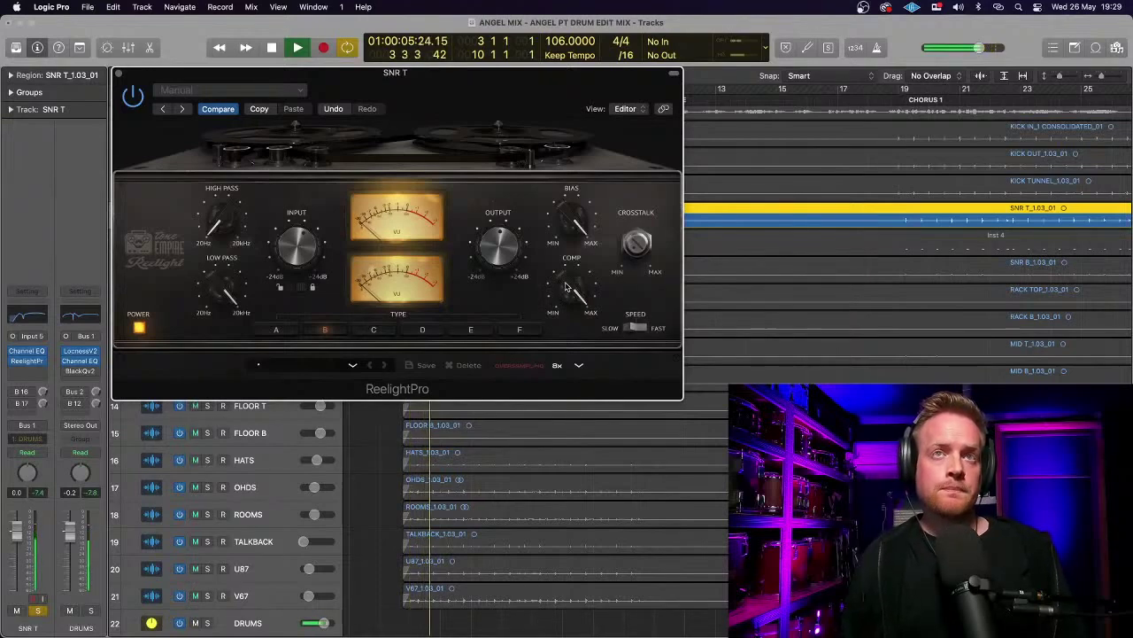
left_click_drag(566, 286, 549, 501)
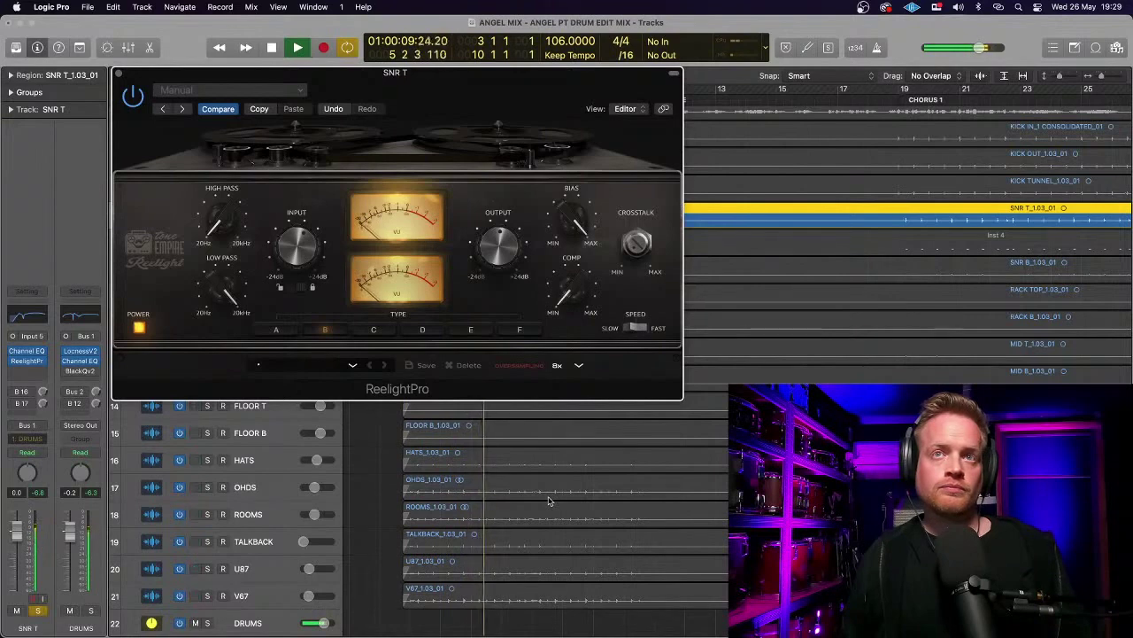
left_click_drag(571, 297, 573, 328)
key("space")
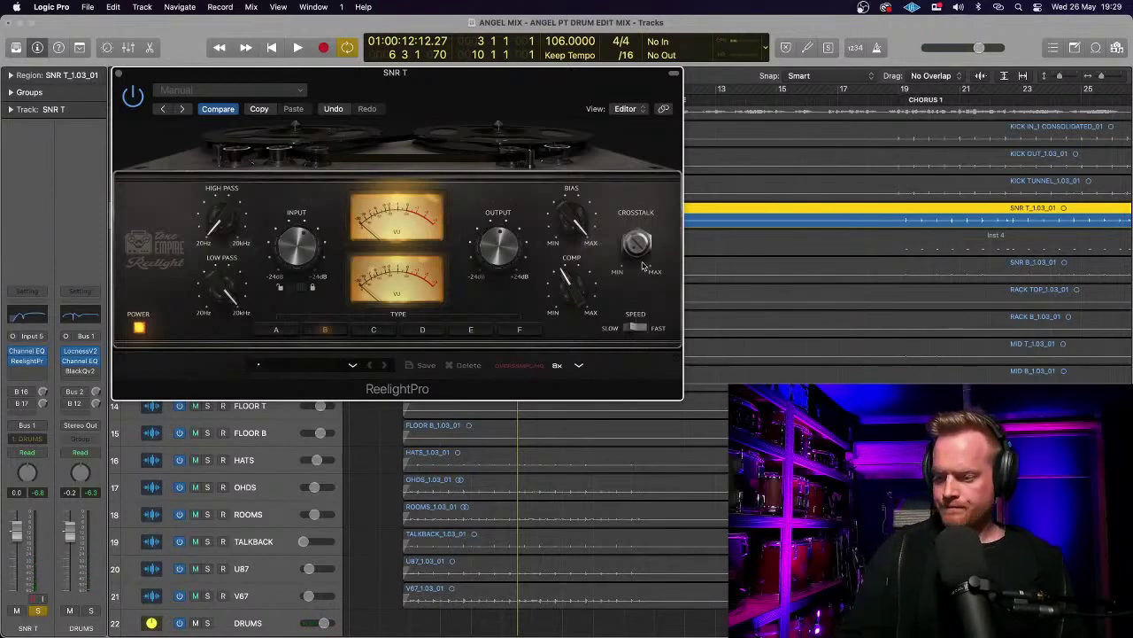
key("space")
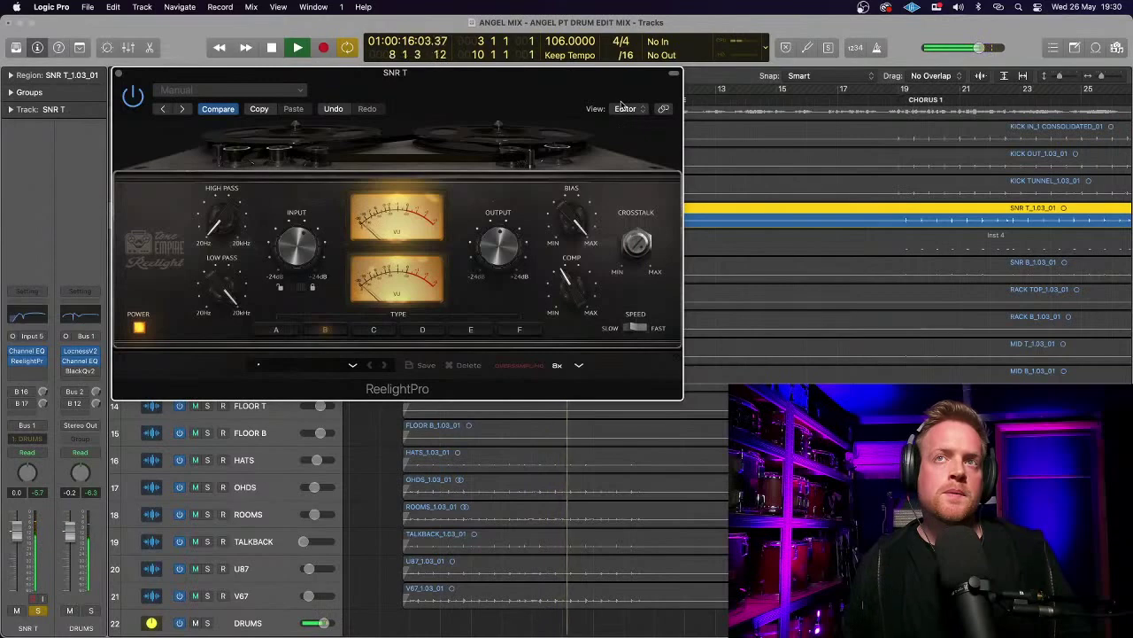
key("space")
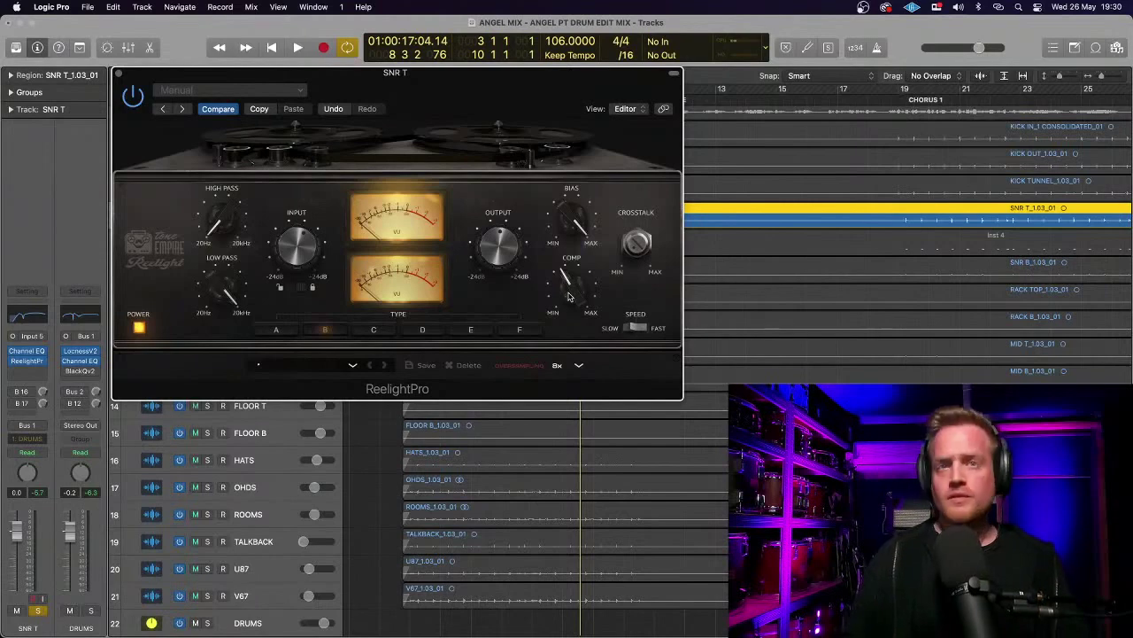
- Compare the snare with ReelightPro's oversampling off and at 8x during playback, leaving it at 8x
left_click(579, 367)
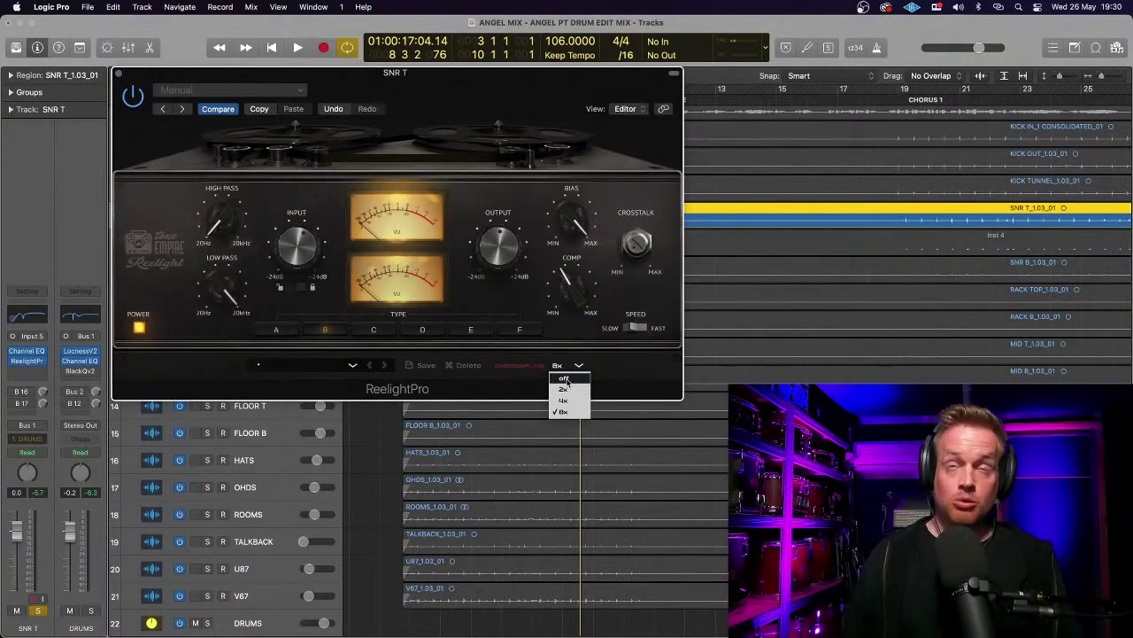
left_click(565, 379)
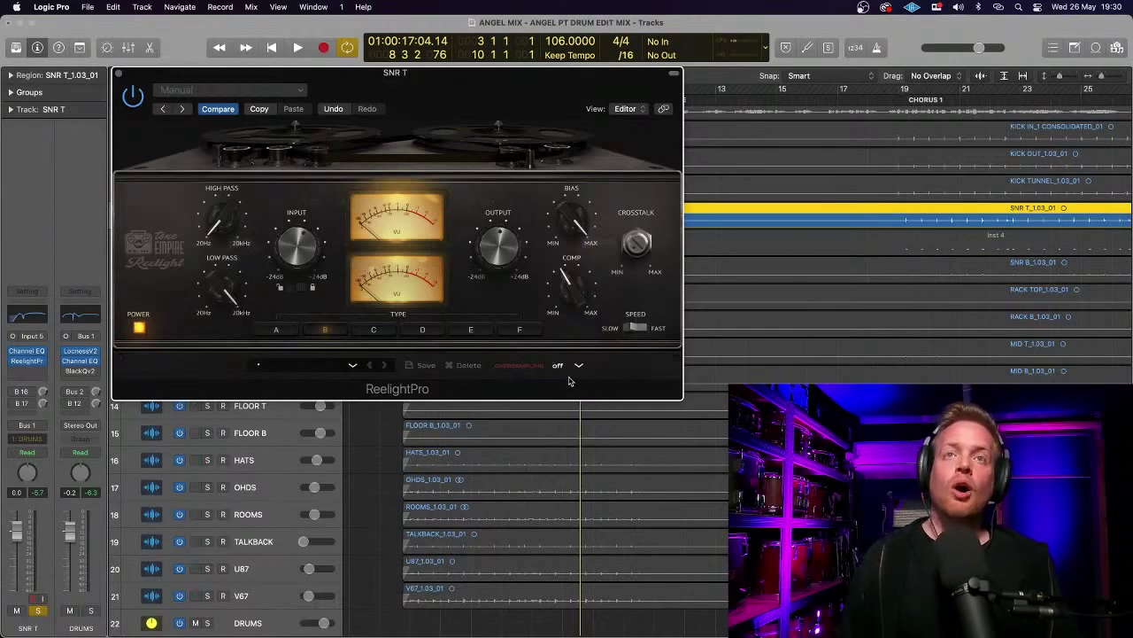
key("space")
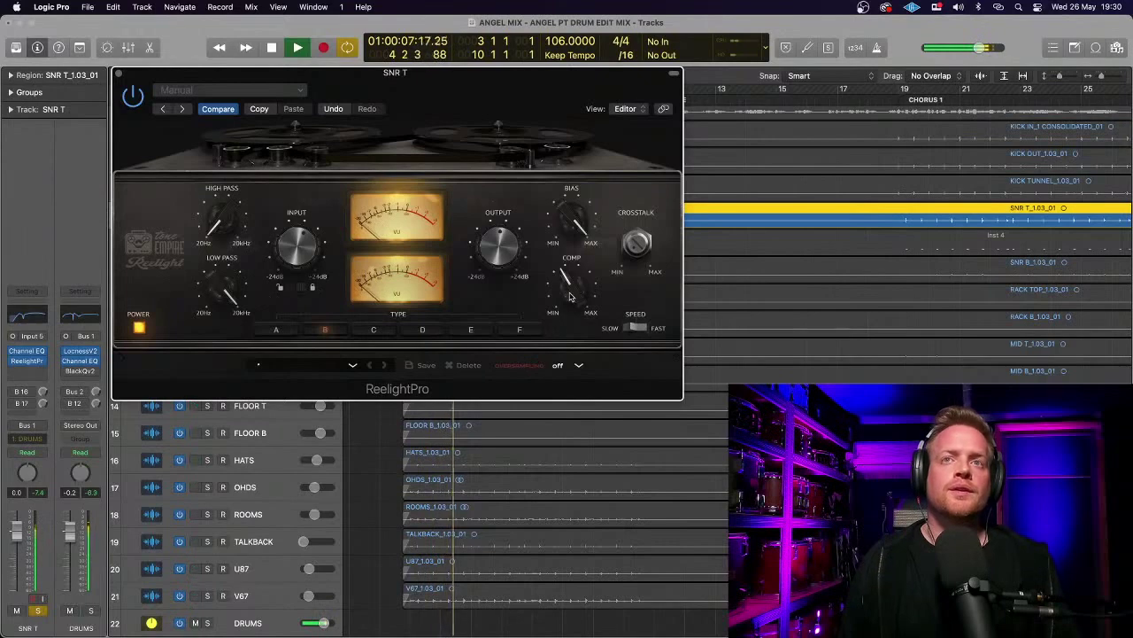
left_click(580, 365)
left_click(566, 414)
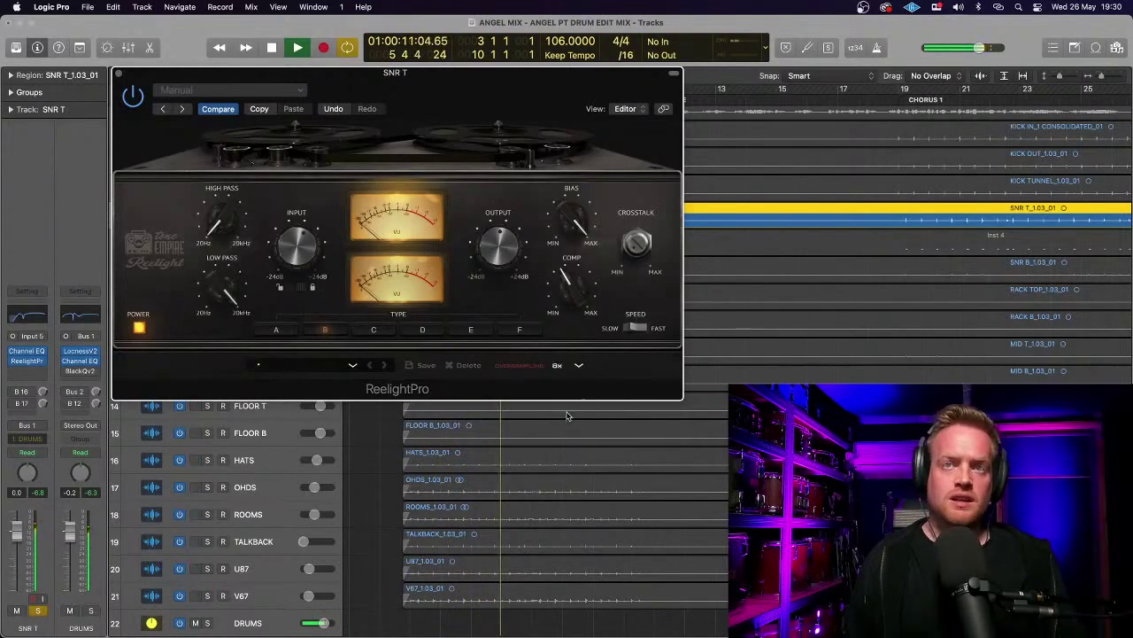
left_click(580, 365)
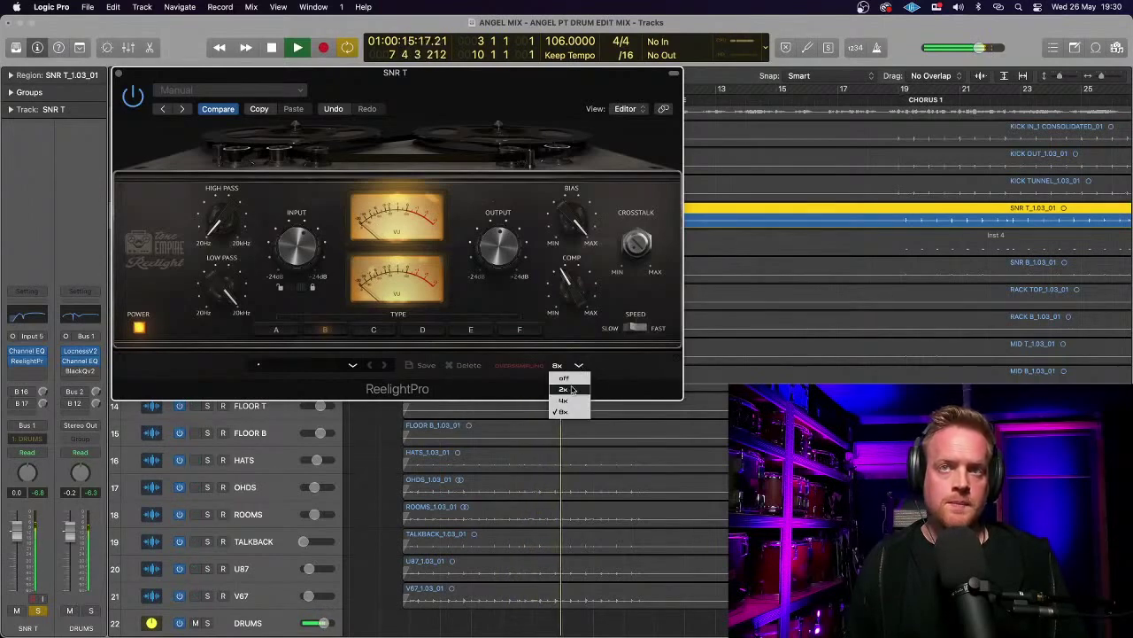
left_click(564, 378)
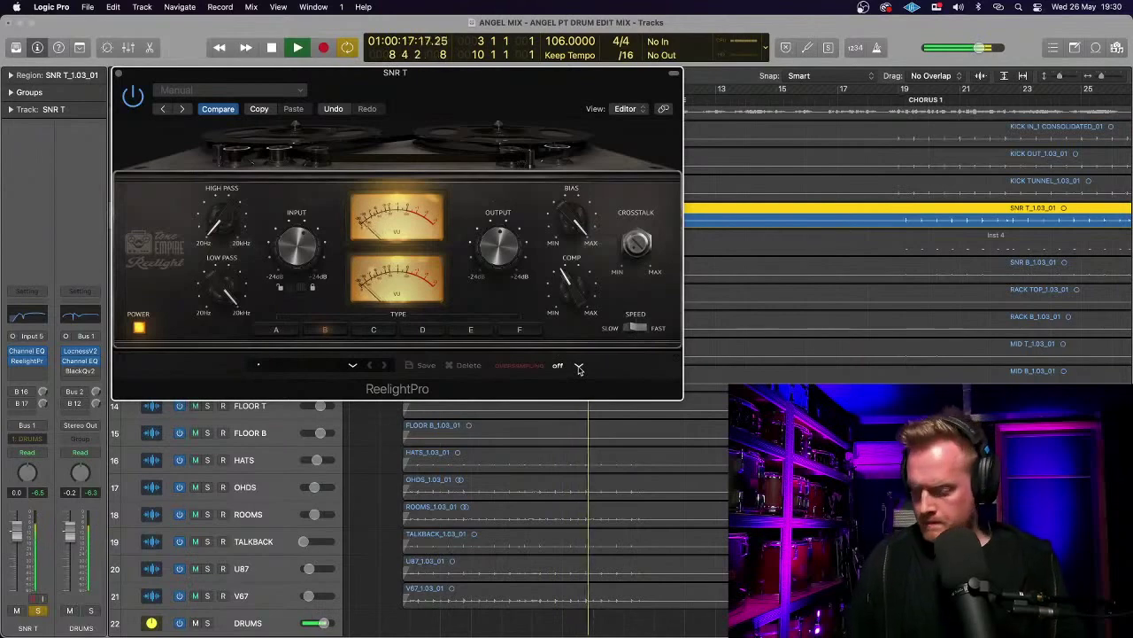
left_click(579, 365)
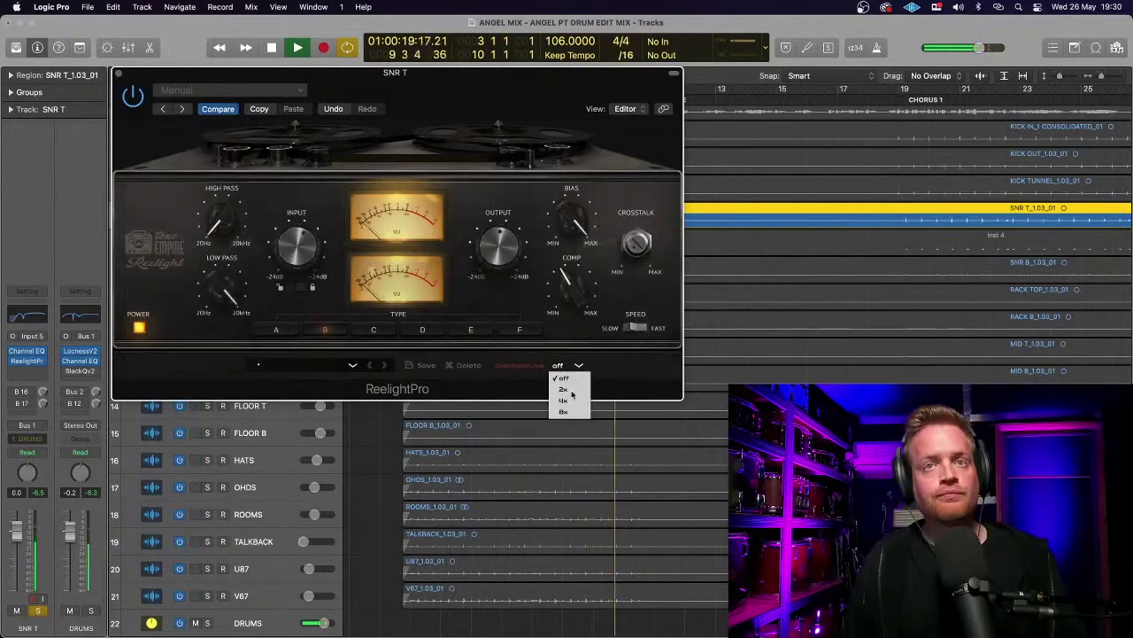
left_click(567, 411)
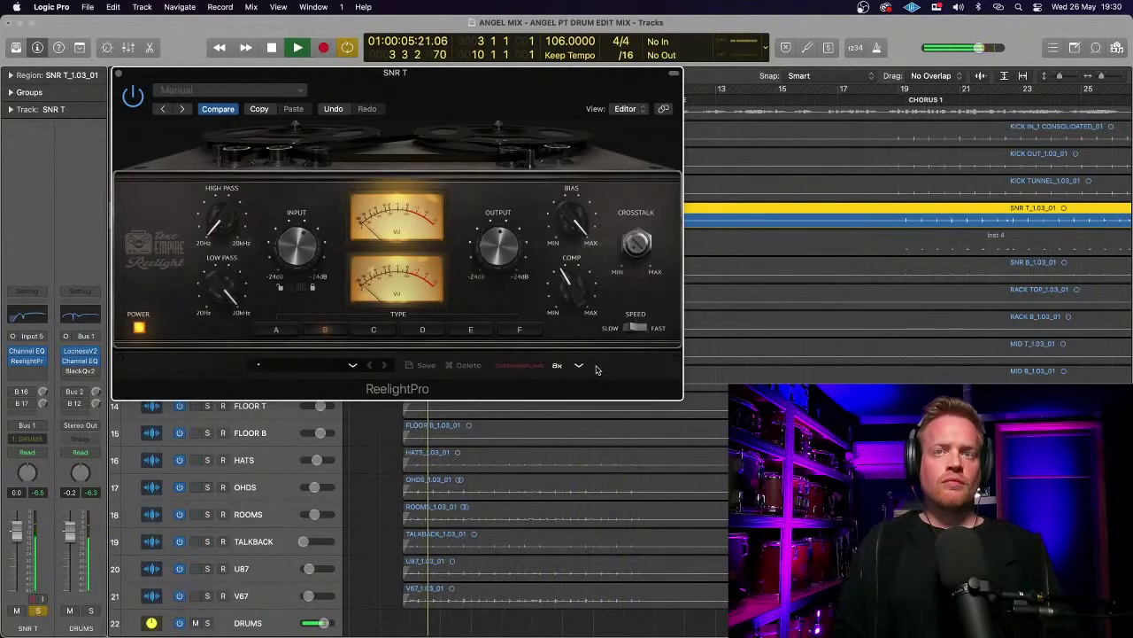
key("space")
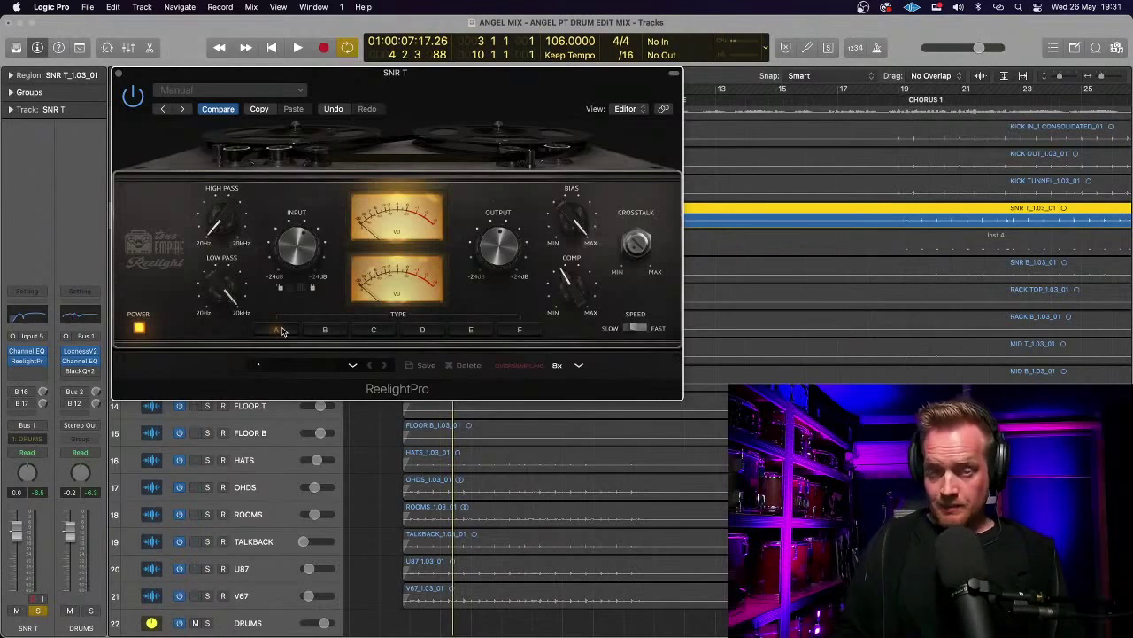
- Audition tape types A through F on the snare during playback, and select type C
key("space")
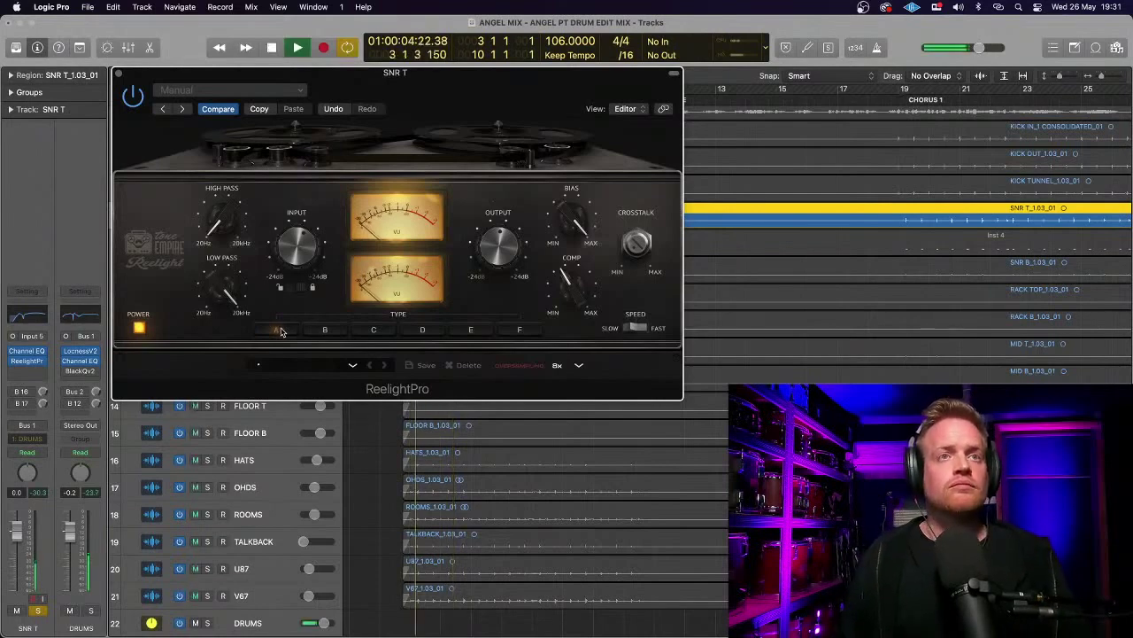
left_click(324, 330)
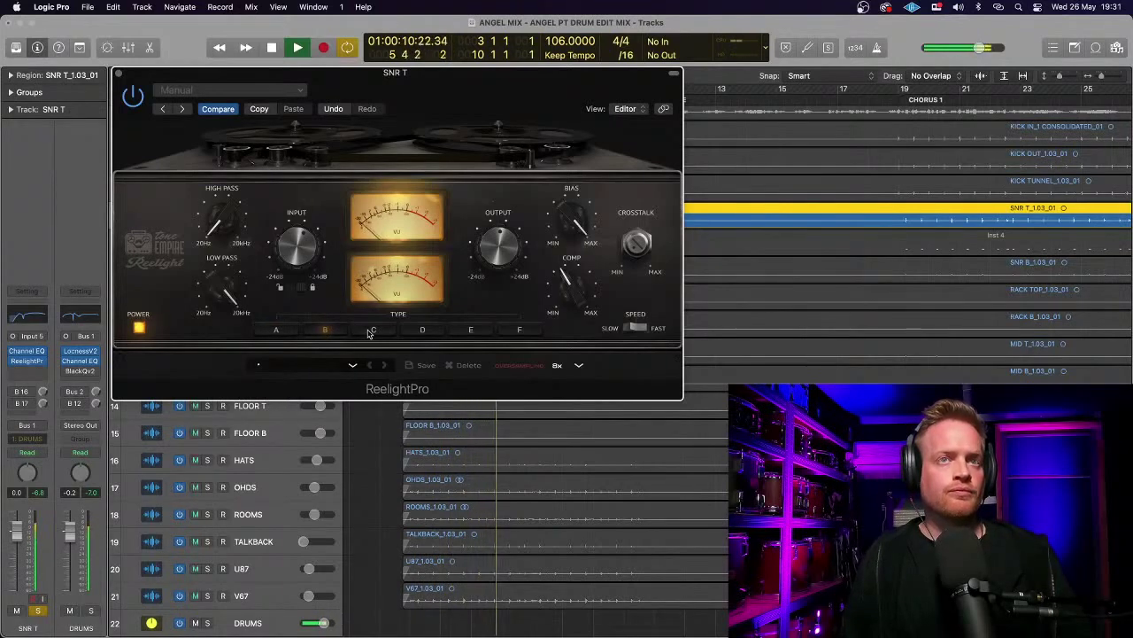
left_click(370, 330)
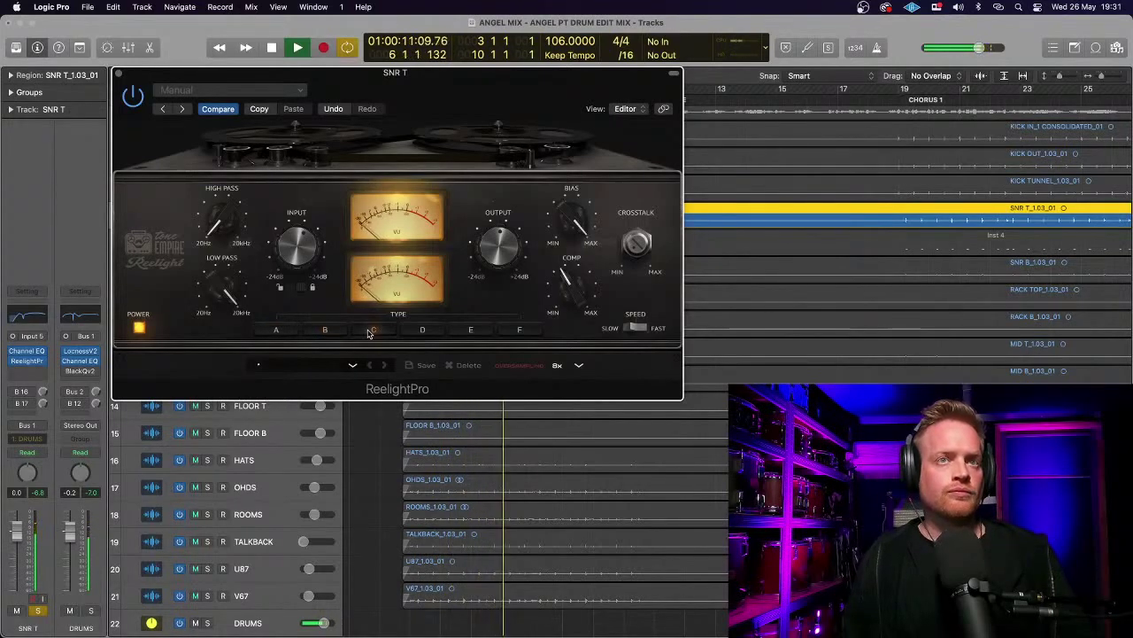
left_click(416, 332)
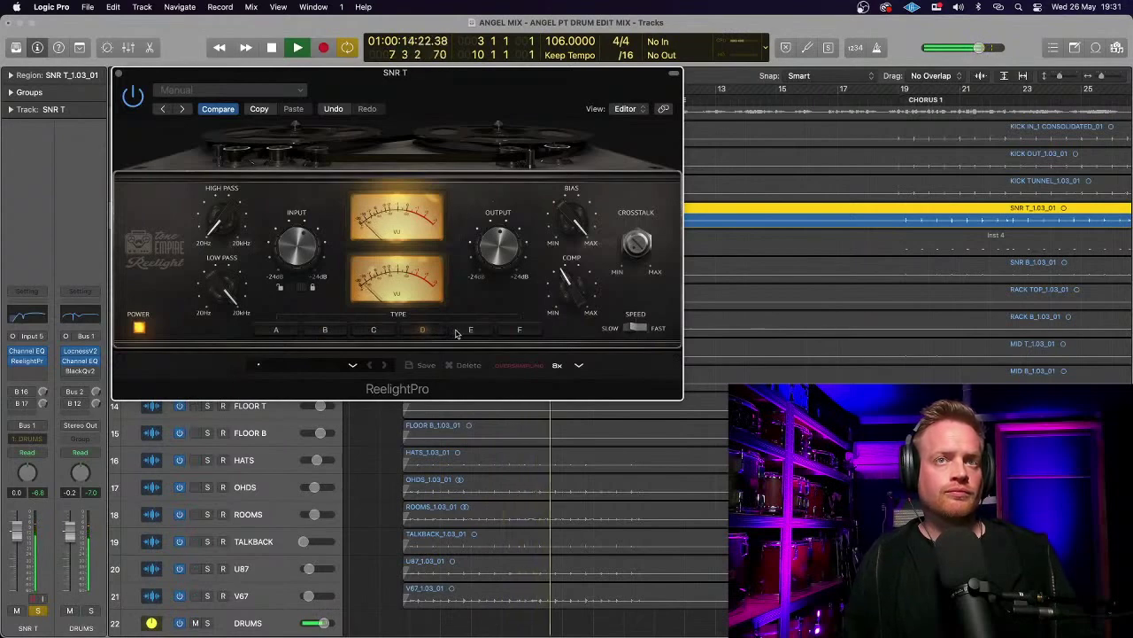
left_click(468, 330)
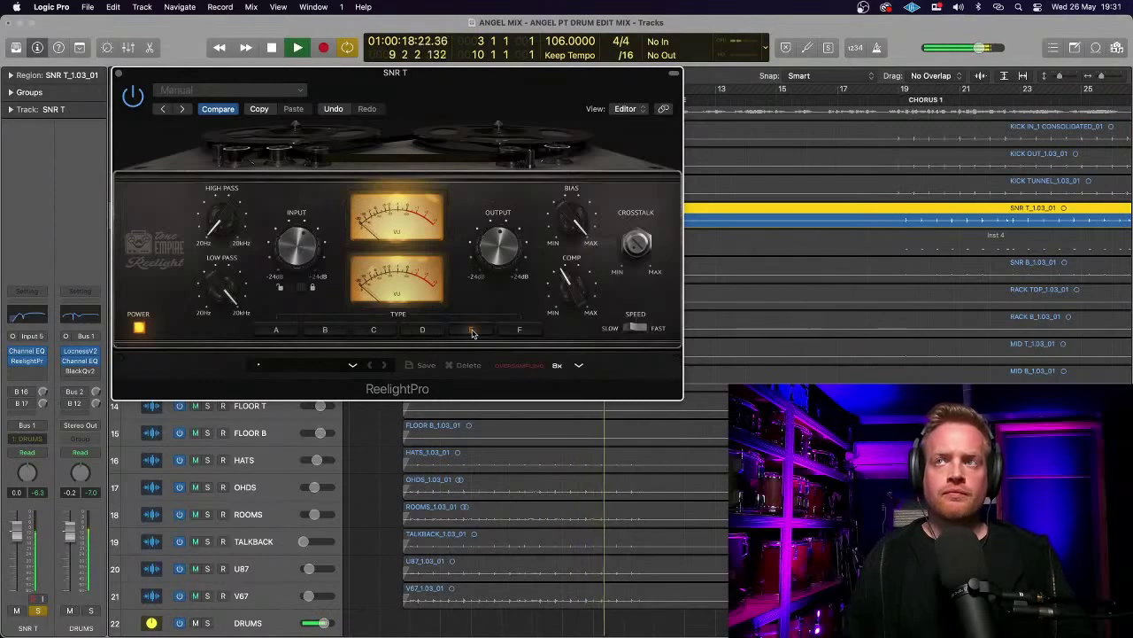
left_click(517, 330)
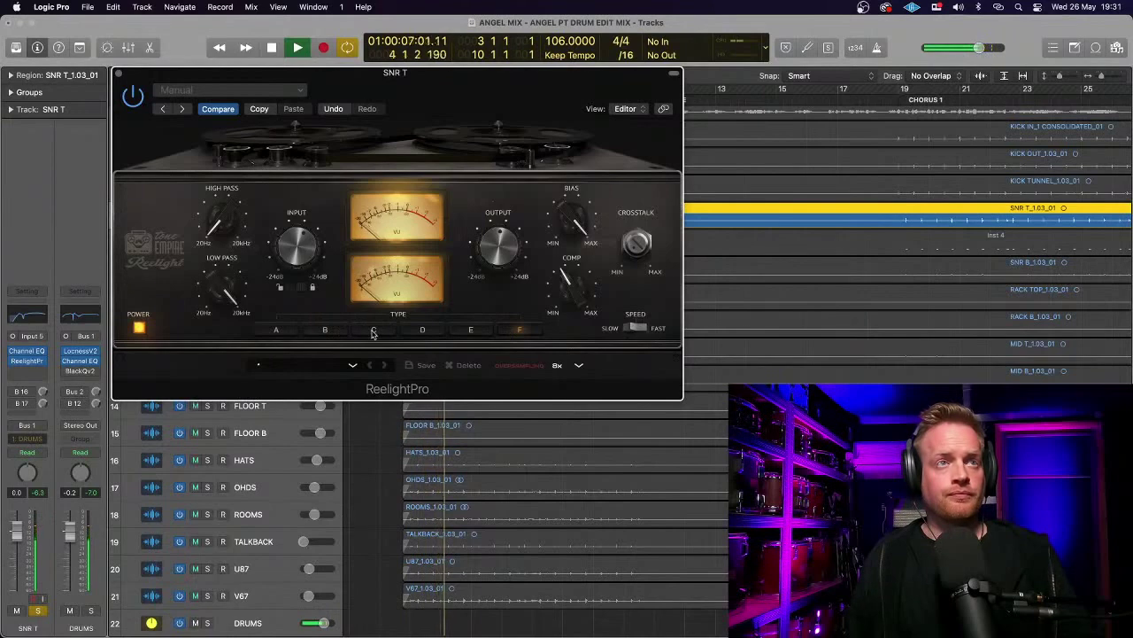
key("space")
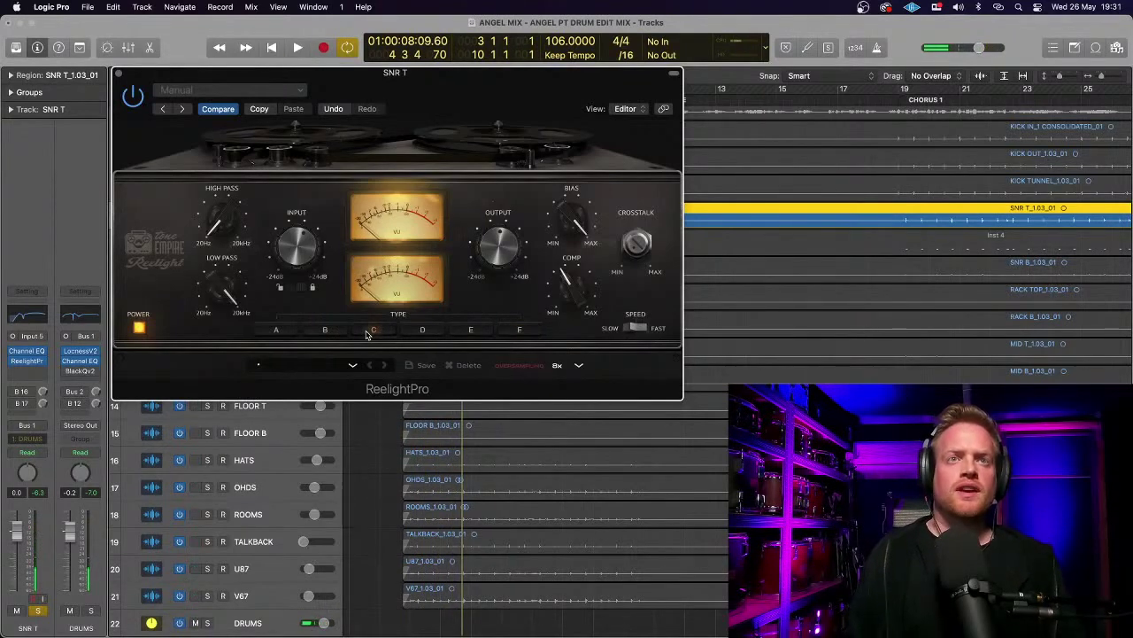
key("space")
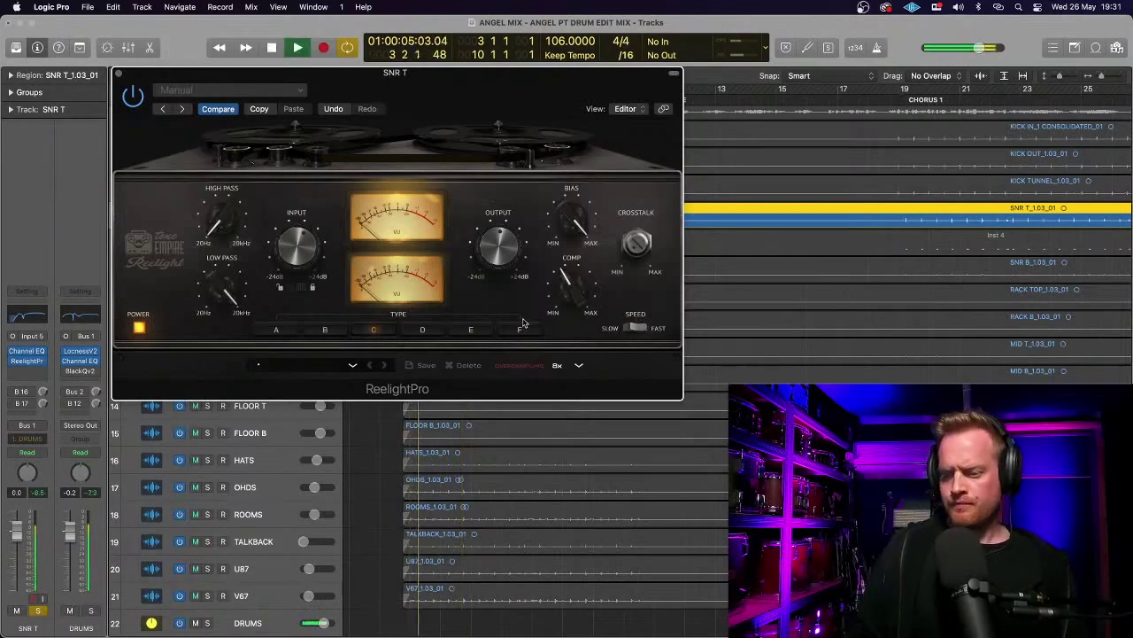
- Compare tape type F against type C on the snare during playback, and keep type C
left_click(519, 329)
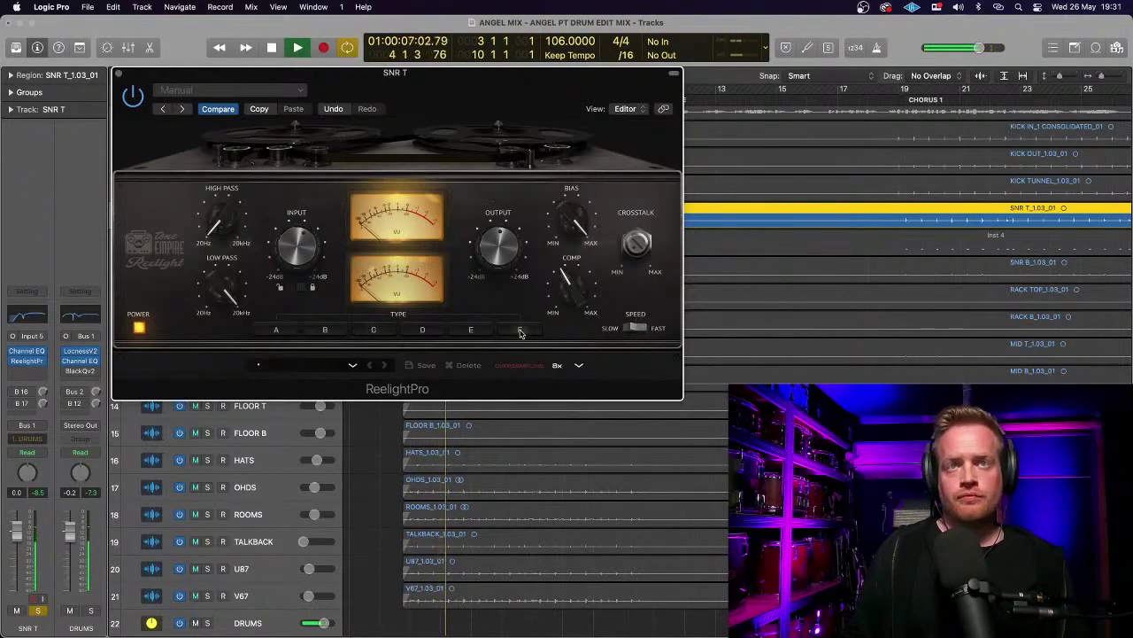
left_click(370, 330)
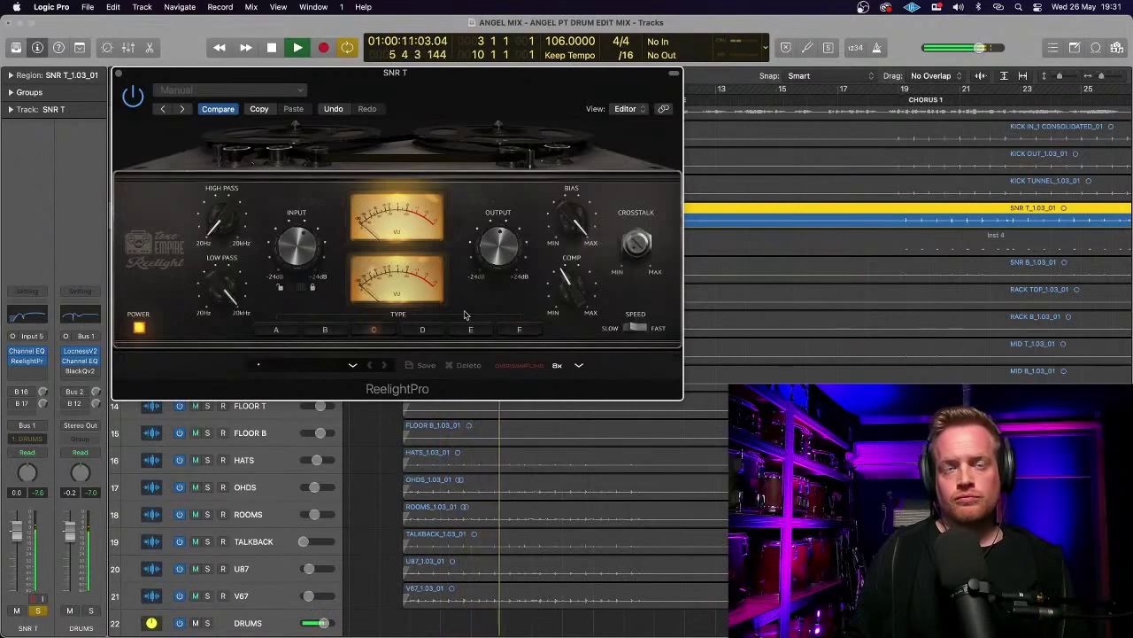
key("space")
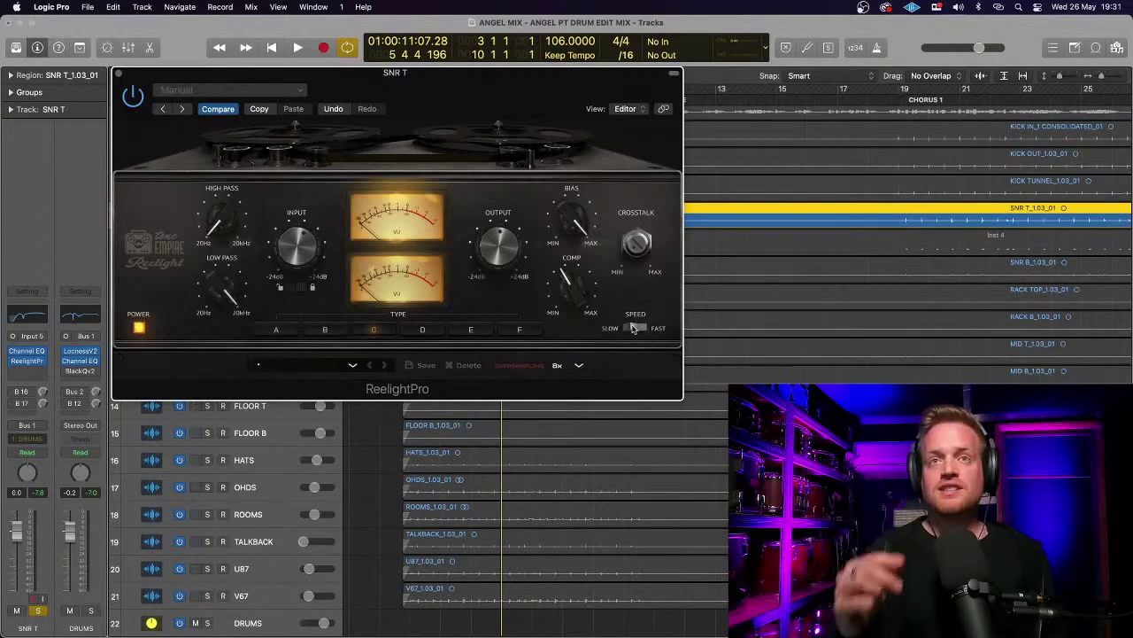
- Browse ReelightPro's tape machine, mix bus and instrument preset categories without loading a preset
left_click(352, 365)
mouse_move(362, 385)
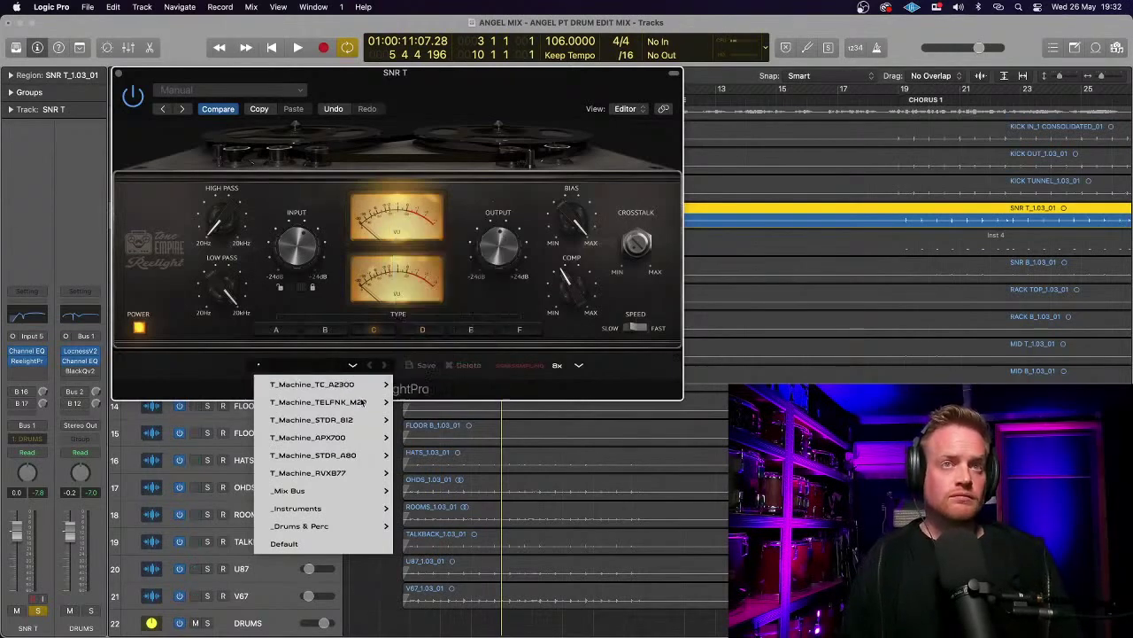
mouse_move(371, 406)
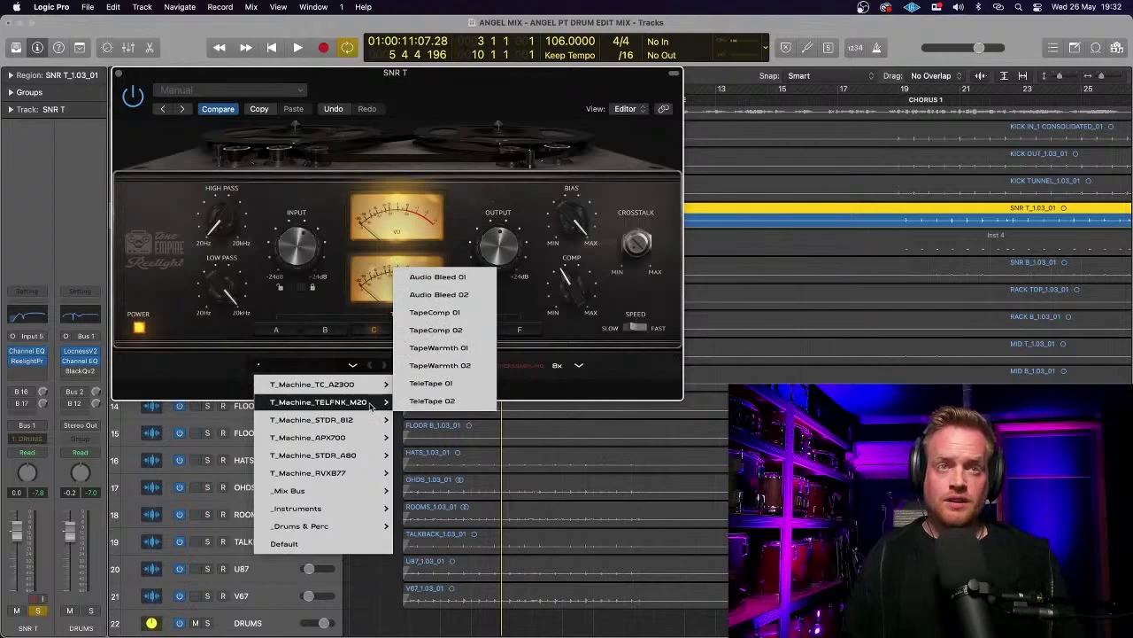
mouse_move(371, 426)
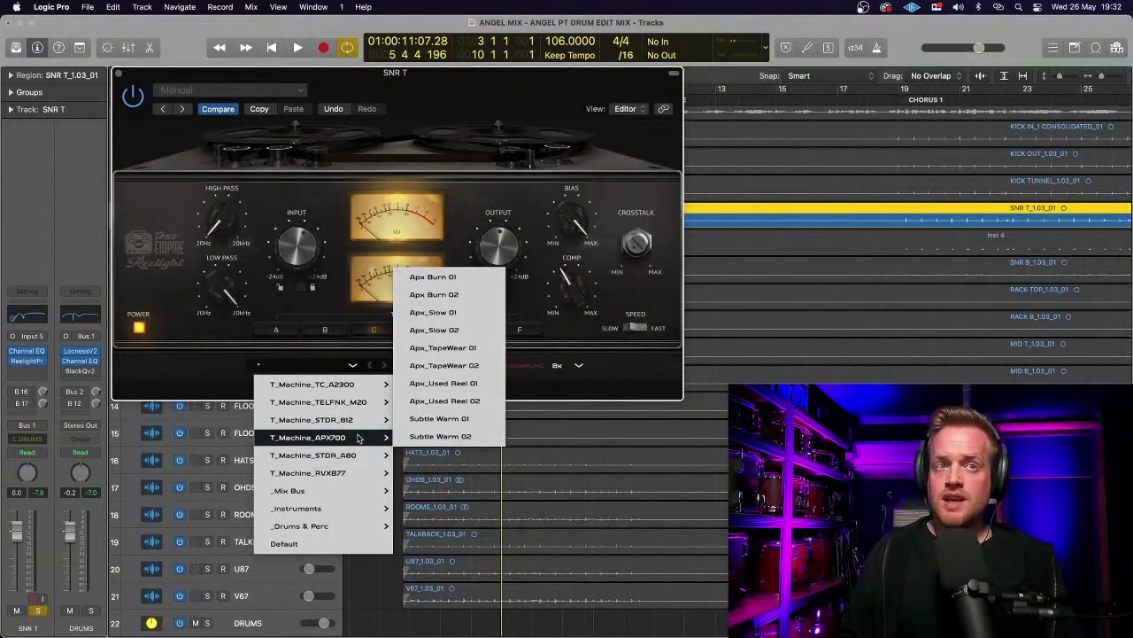
mouse_move(357, 461)
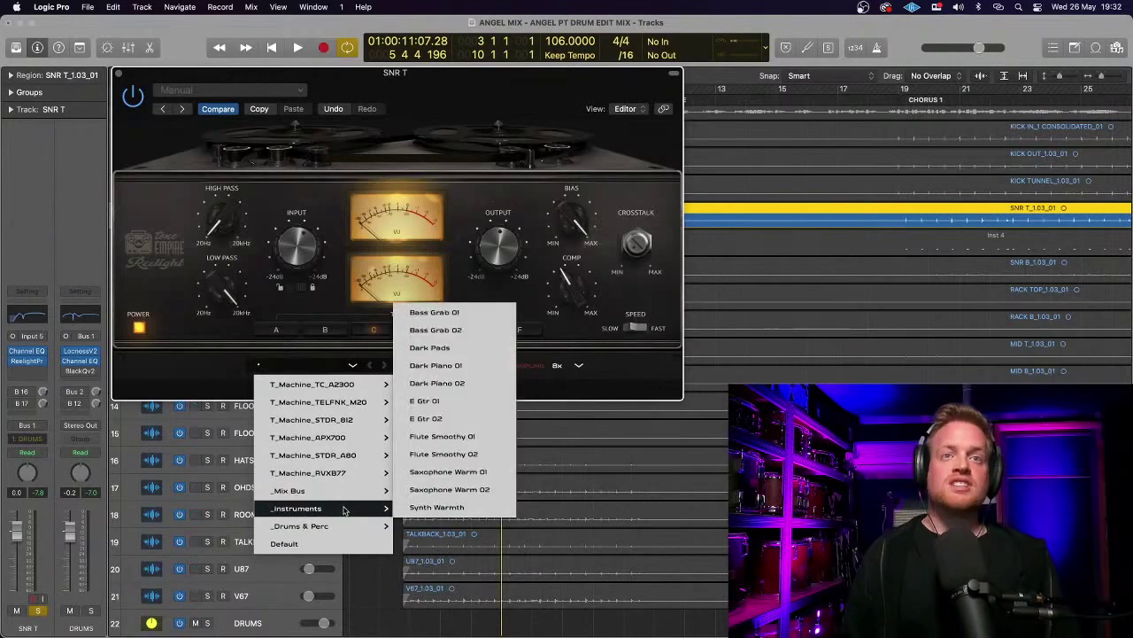
left_click(226, 373)
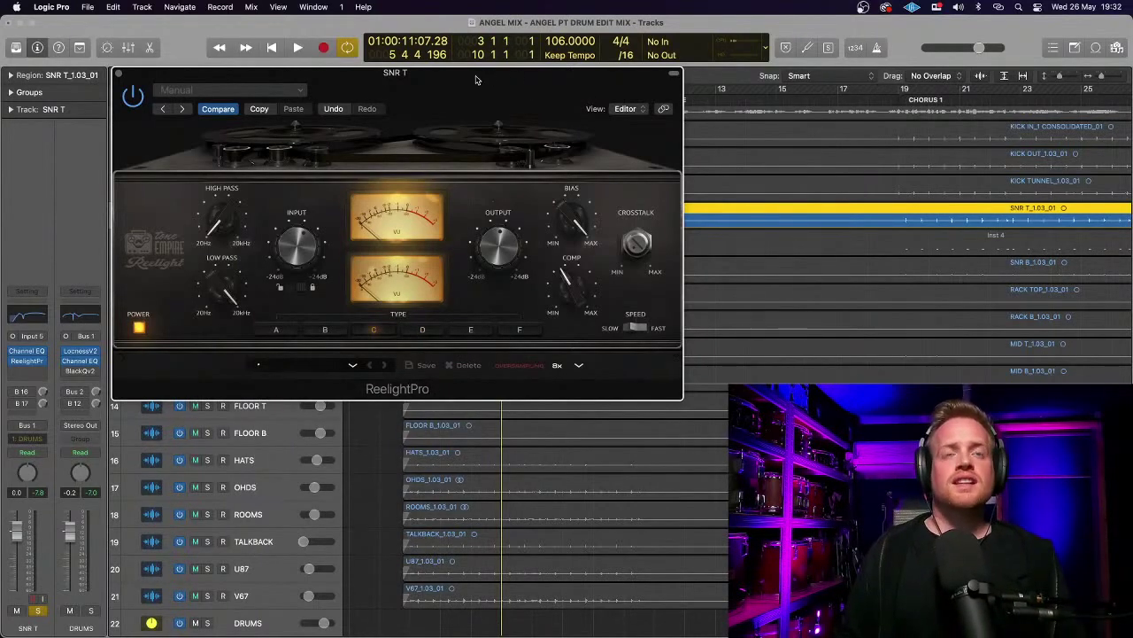
left_click_drag(476, 80, 553, 76)
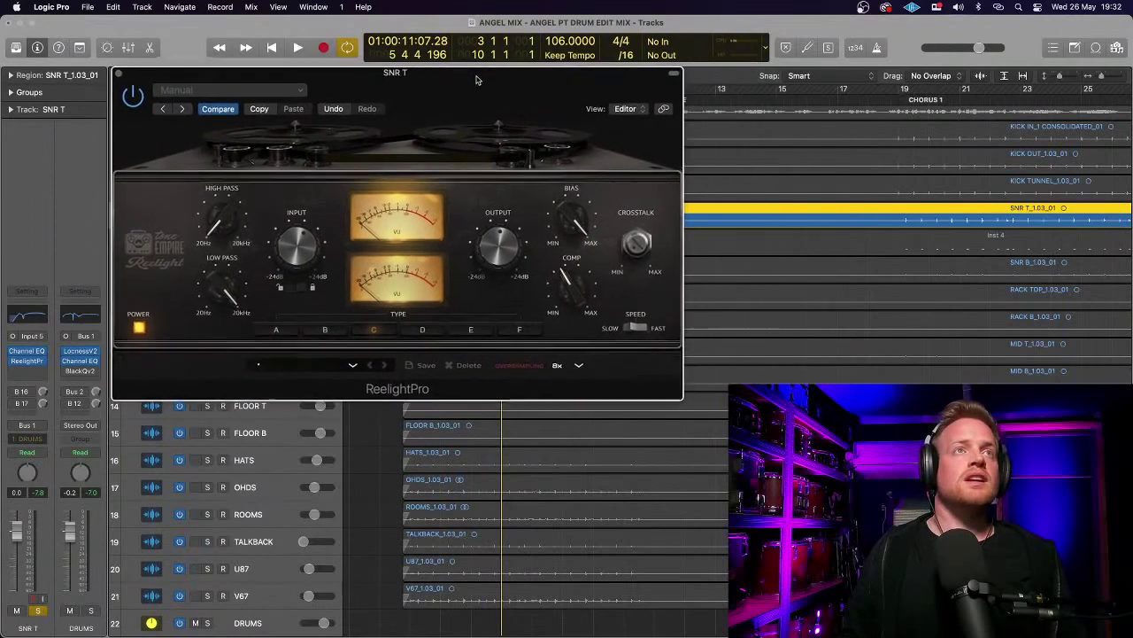
left_click_drag(476, 79, 473, 79)
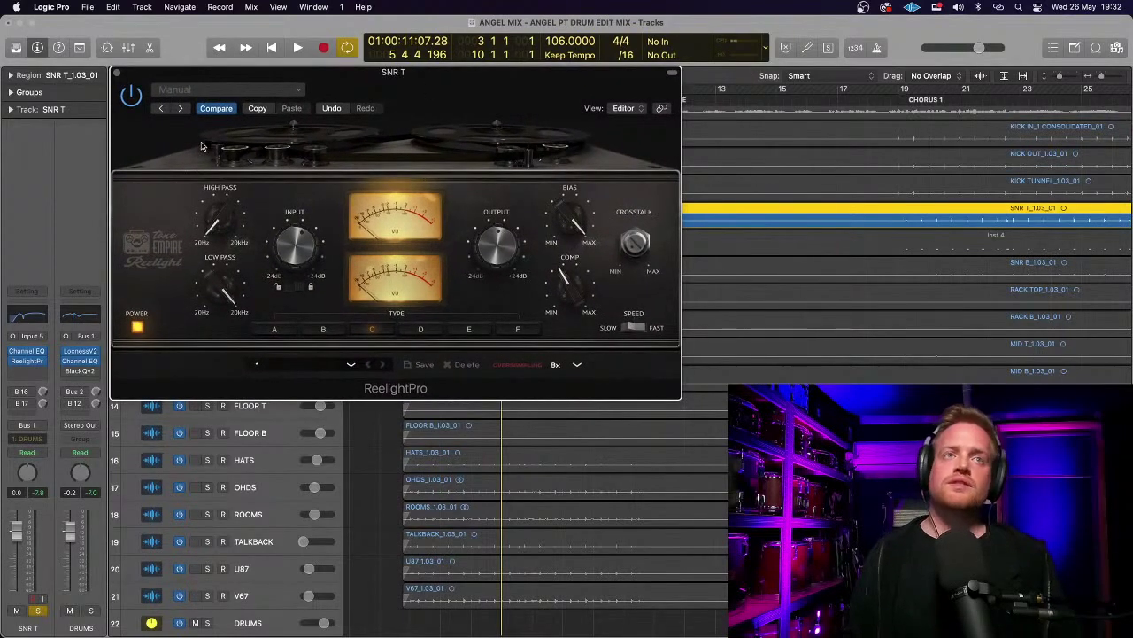
- Compare the slow and fast tape speeds on the soloed snare during playback, and close ReelightPro
key("space")
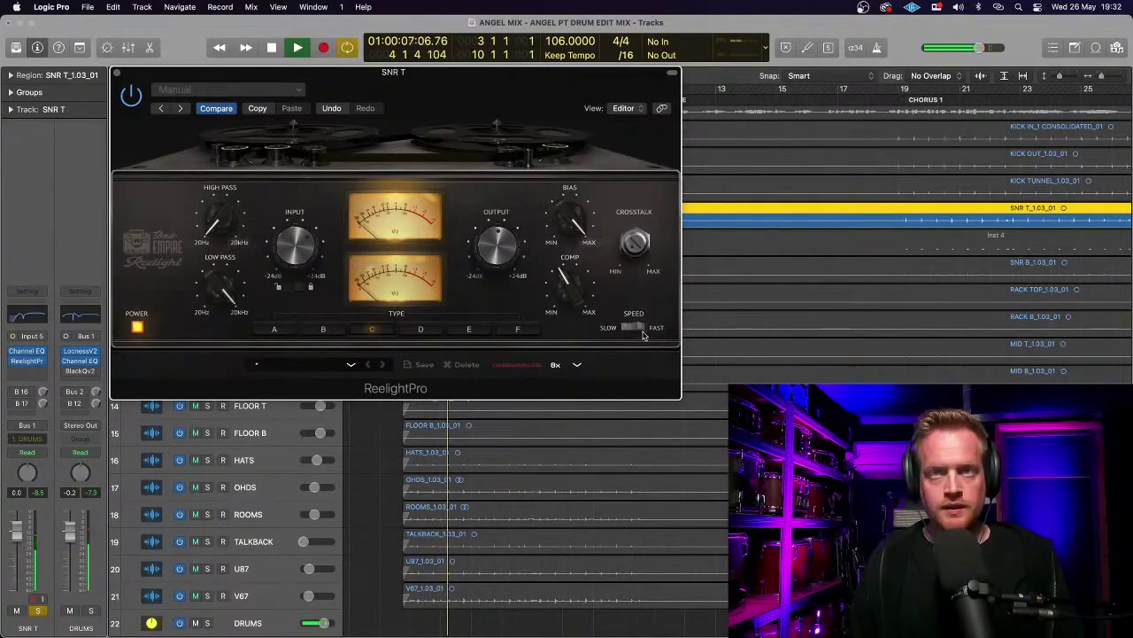
left_click(637, 328)
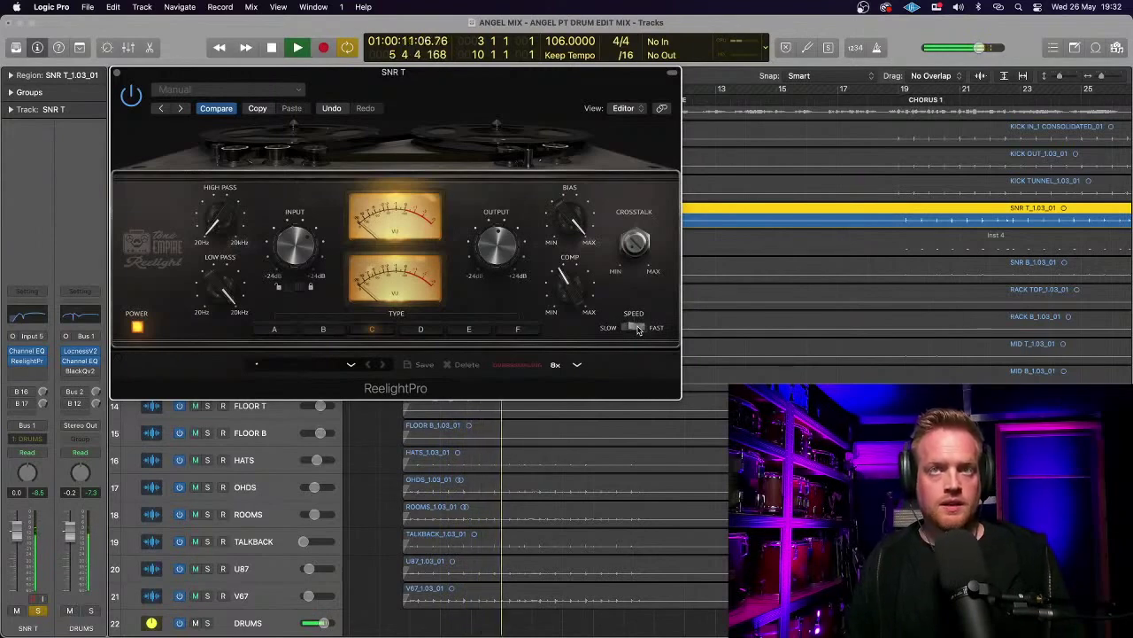
key("space")
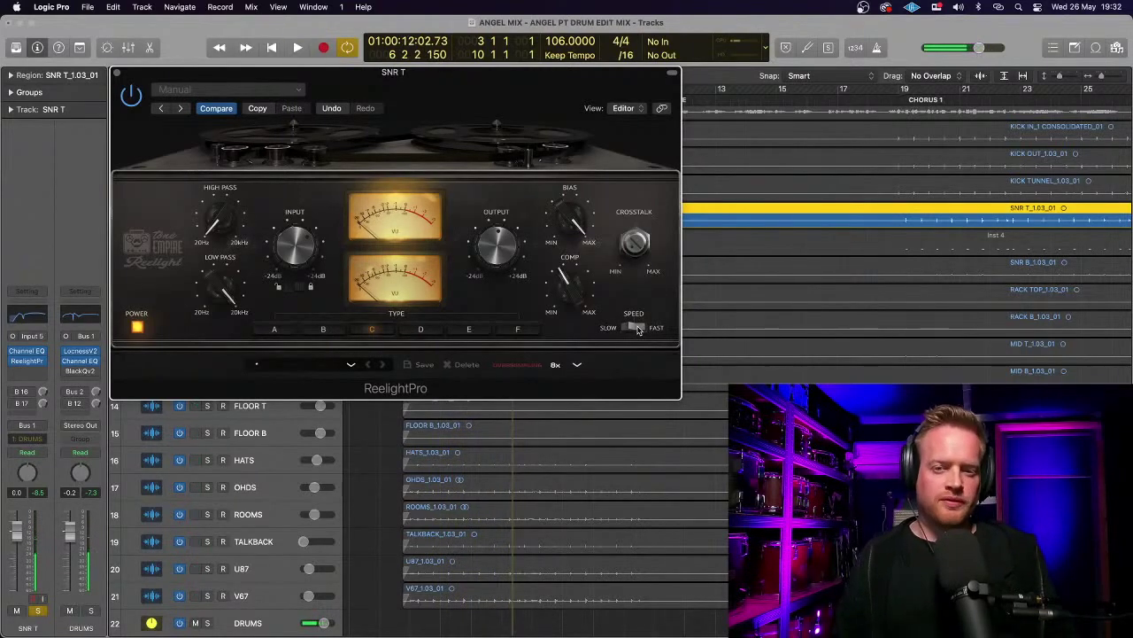
left_click(117, 72)
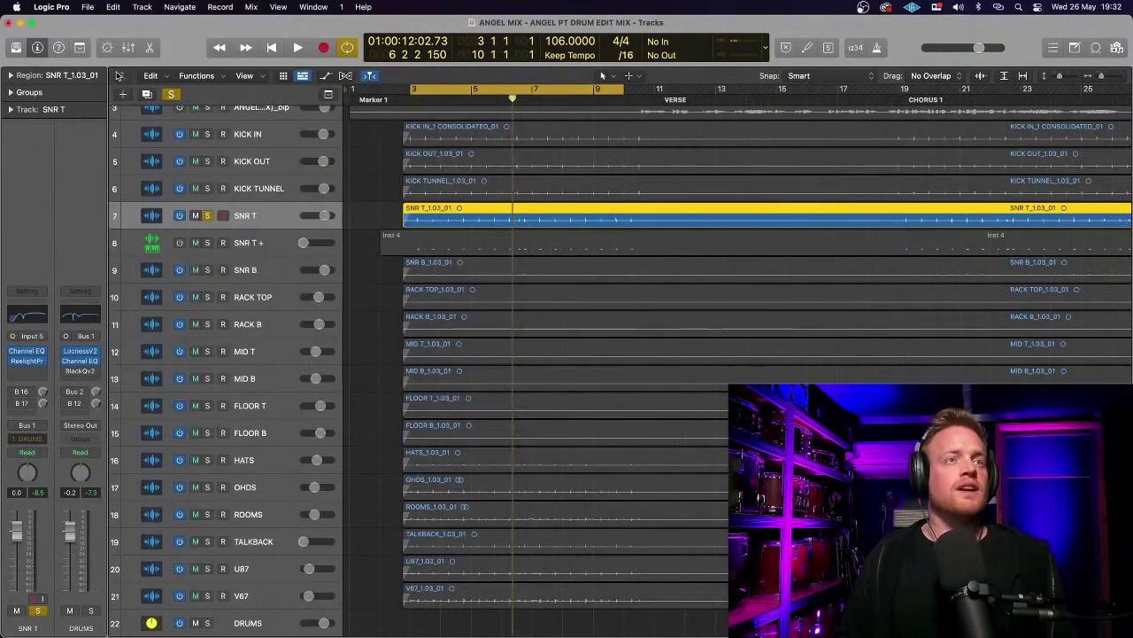
- Check the Bus 16 send from SNR T to SN REV SHRT and enable that send
left_click(43, 361)
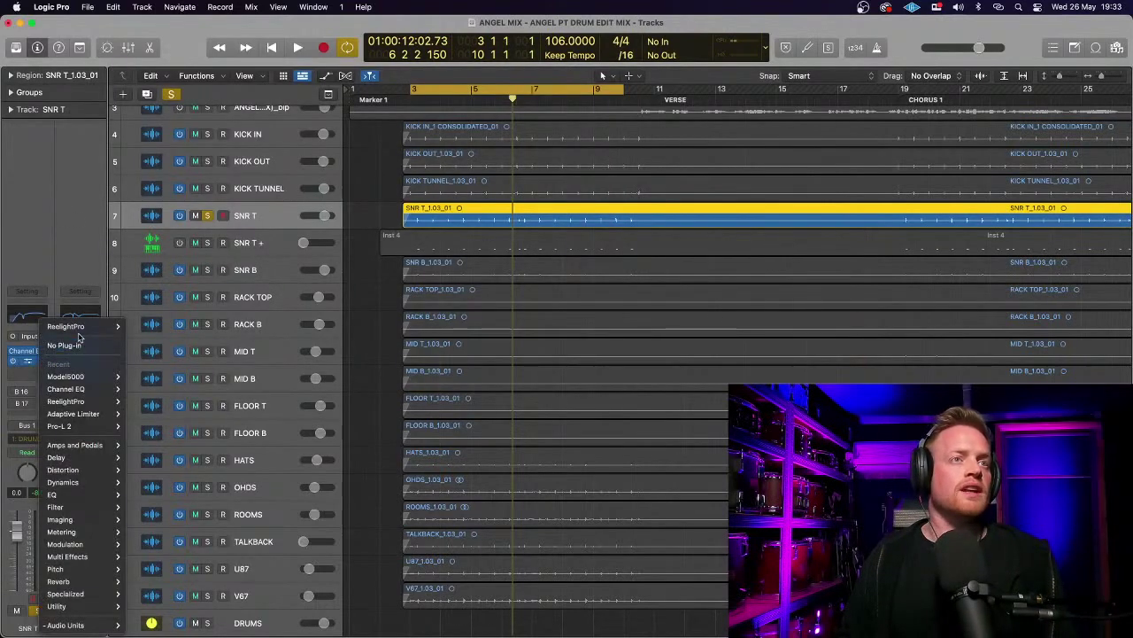
mouse_move(81, 330)
left_click(28, 378)
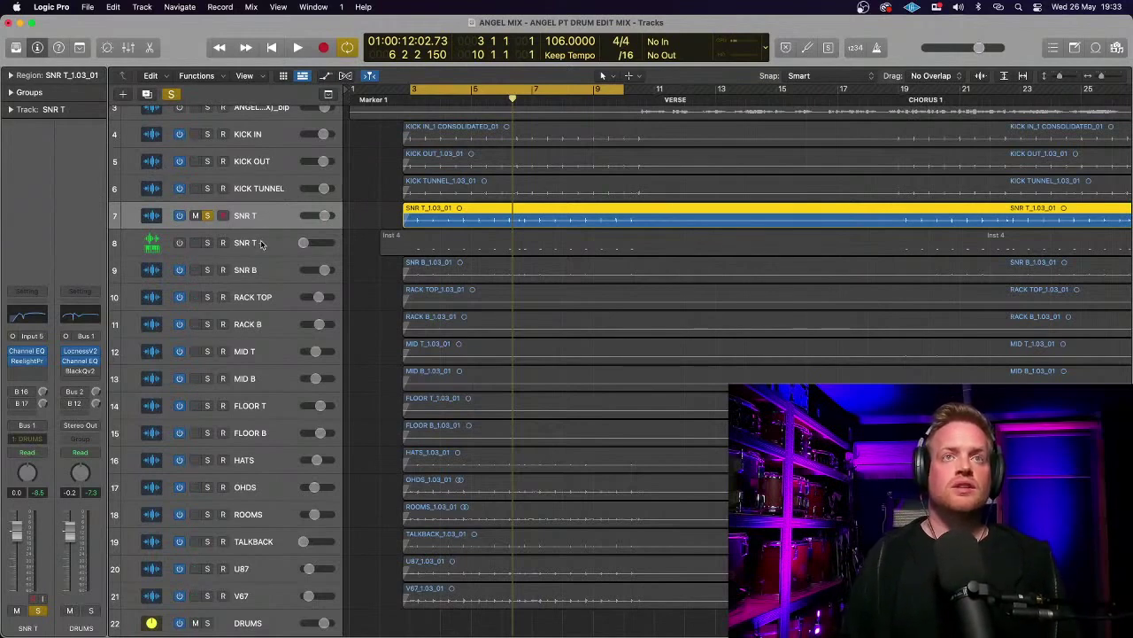
left_click(26, 391)
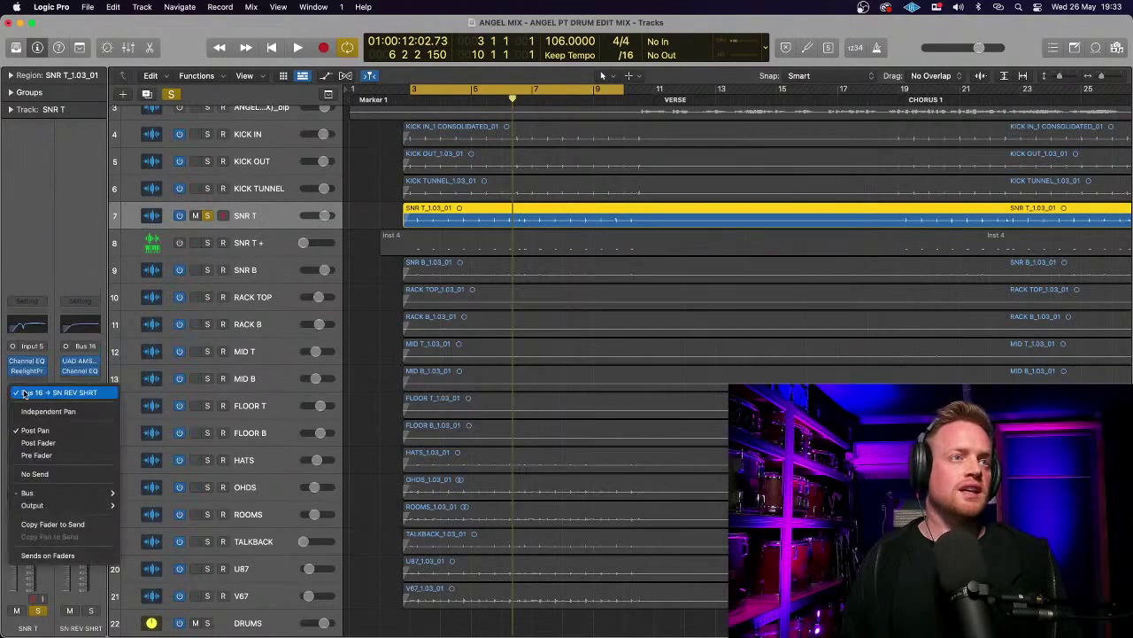
left_click(28, 272)
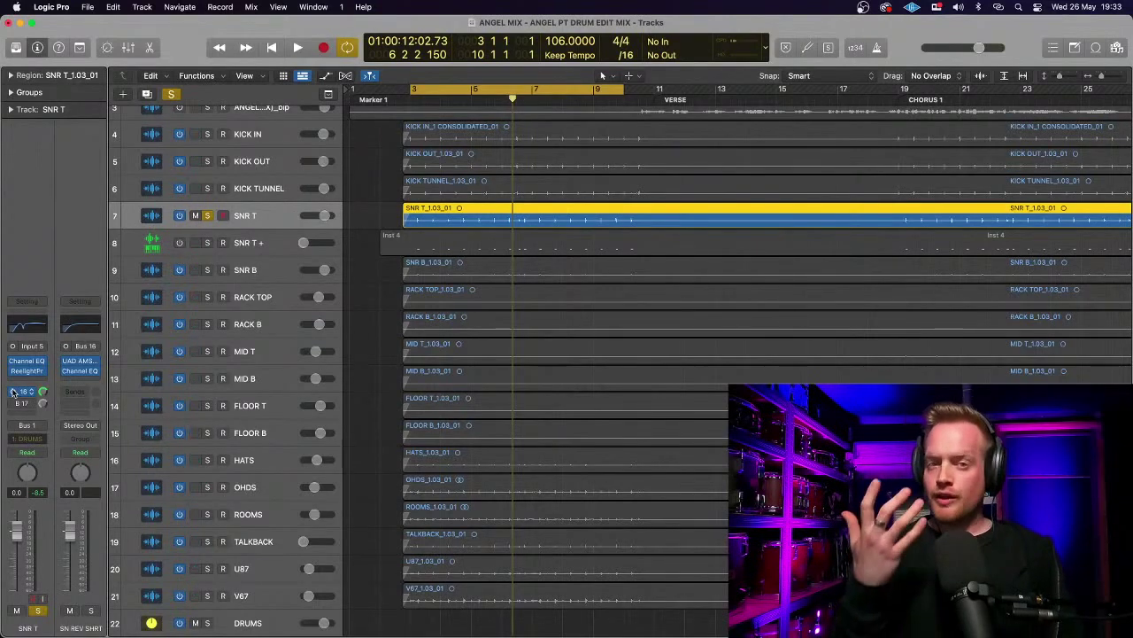
- Open the UAD AMS RMX16 reverb on SN REV SHRT and examine its KK-Drum Room settings
left_click(80, 363)
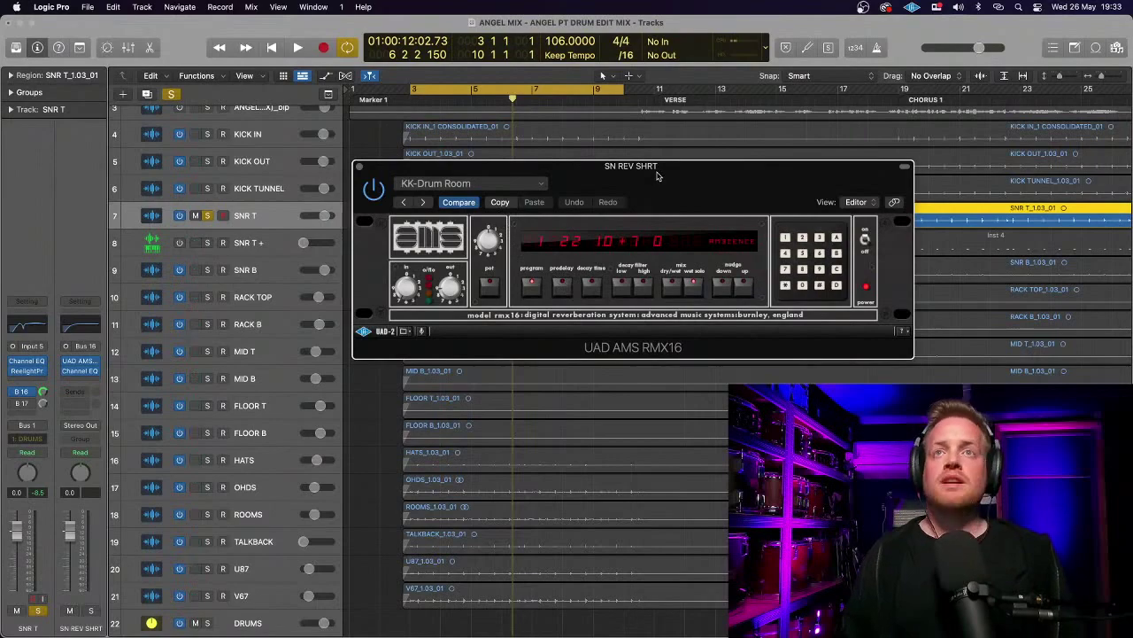
left_click_drag(657, 176, 418, 122)
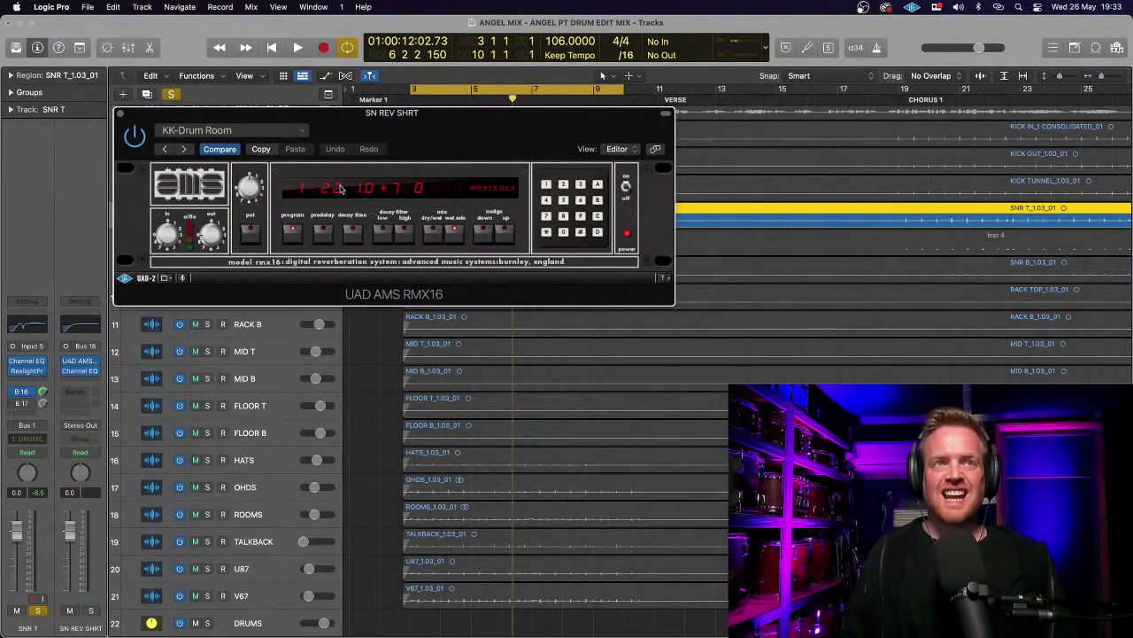
left_click_drag(350, 129, 352, 126)
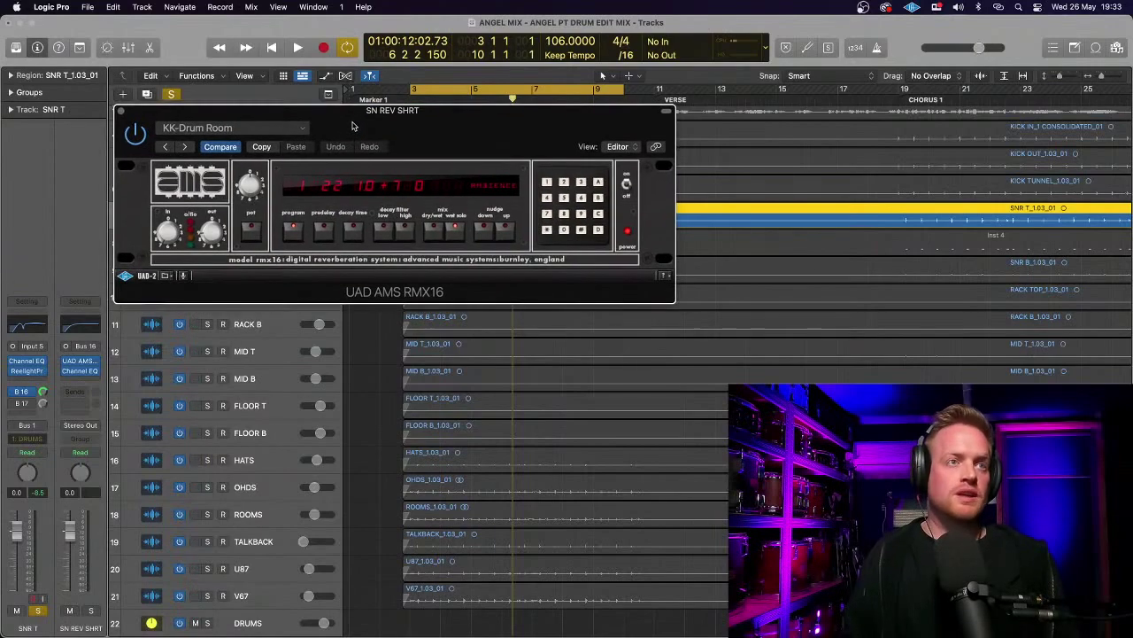
- Move the Channel EQ ahead of the UAD AMS RMX16 in the SN REV SHRT effects chain, leaving only the EQ open
left_click(78, 372)
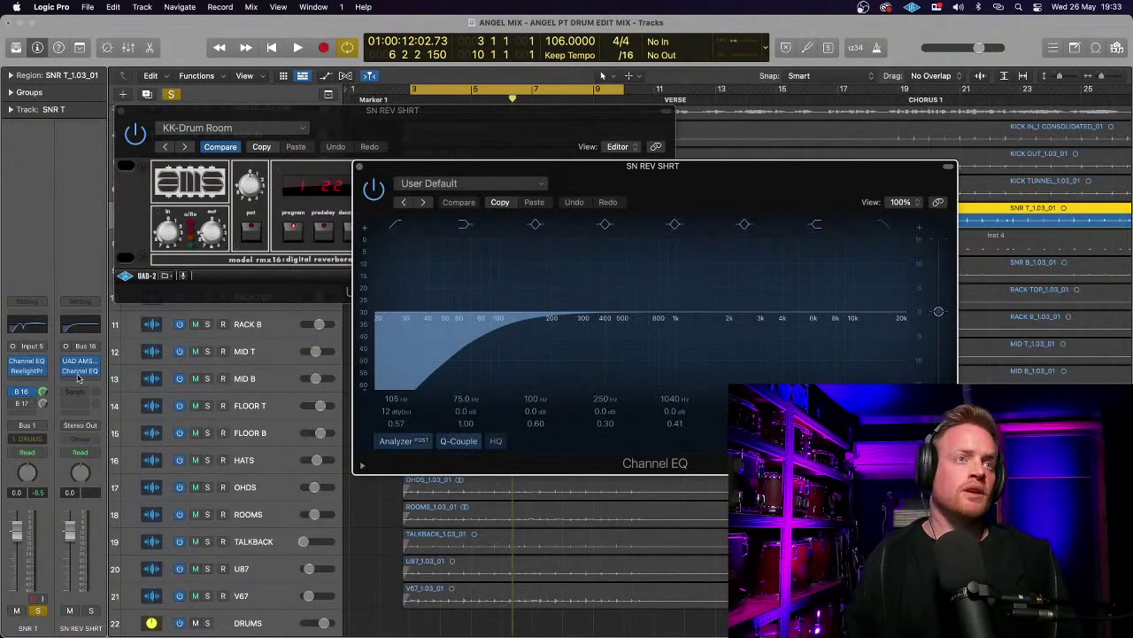
left_click(80, 363)
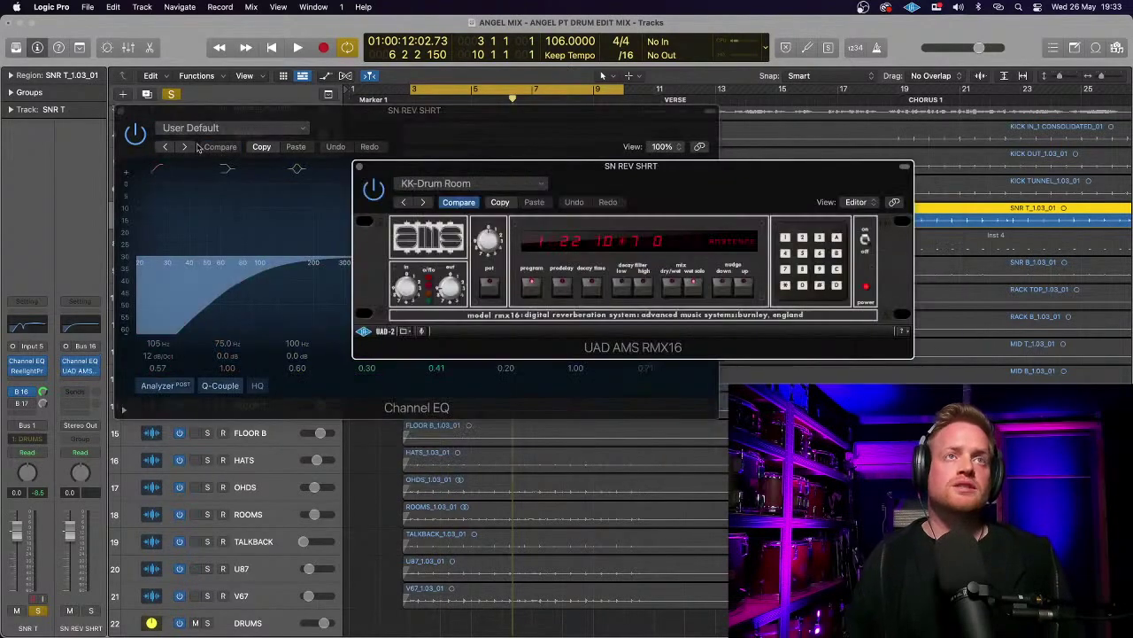
left_click(359, 168)
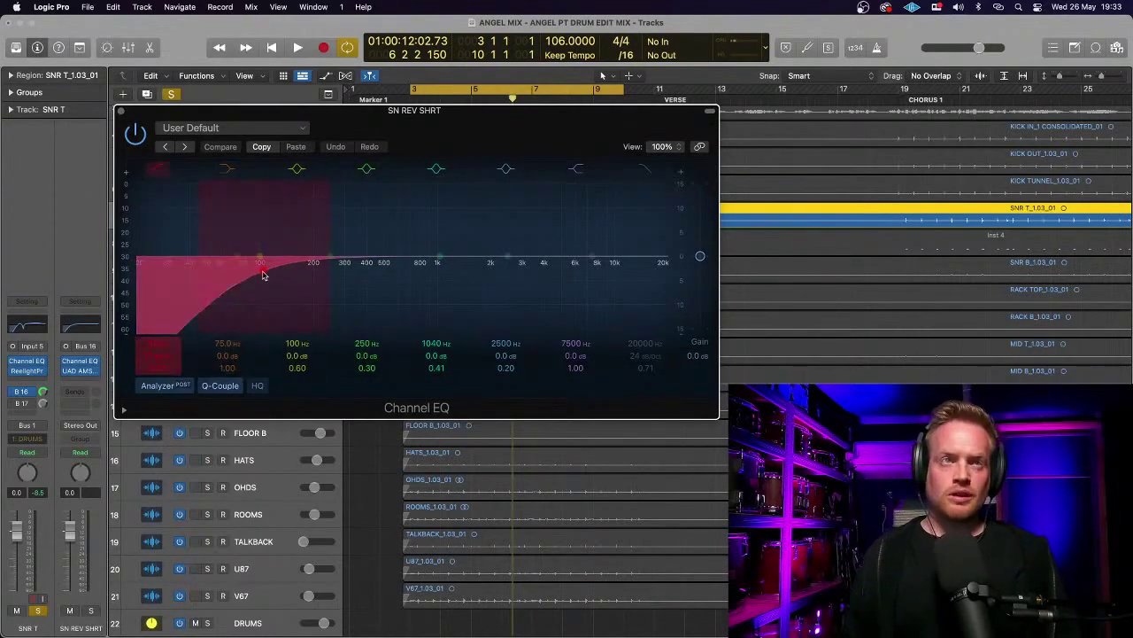
- Set the low-cut frequency of the SN REV SHRT Channel EQ to 104 Hz and close the EQ
mouse_move(264, 274)
left_mouse_down()
mouse_move(304, 272)
mouse_move(264, 274)
left_mouse_up()
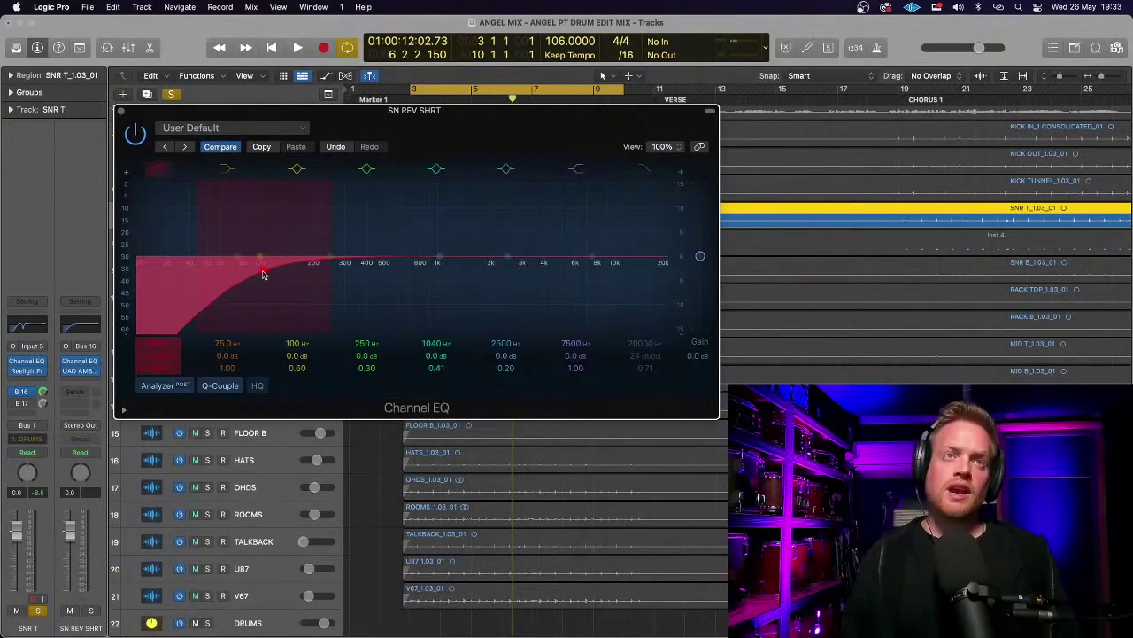
mouse_move(263, 274)
left_mouse_down()
mouse_move(273, 273)
mouse_move(262, 275)
left_mouse_up()
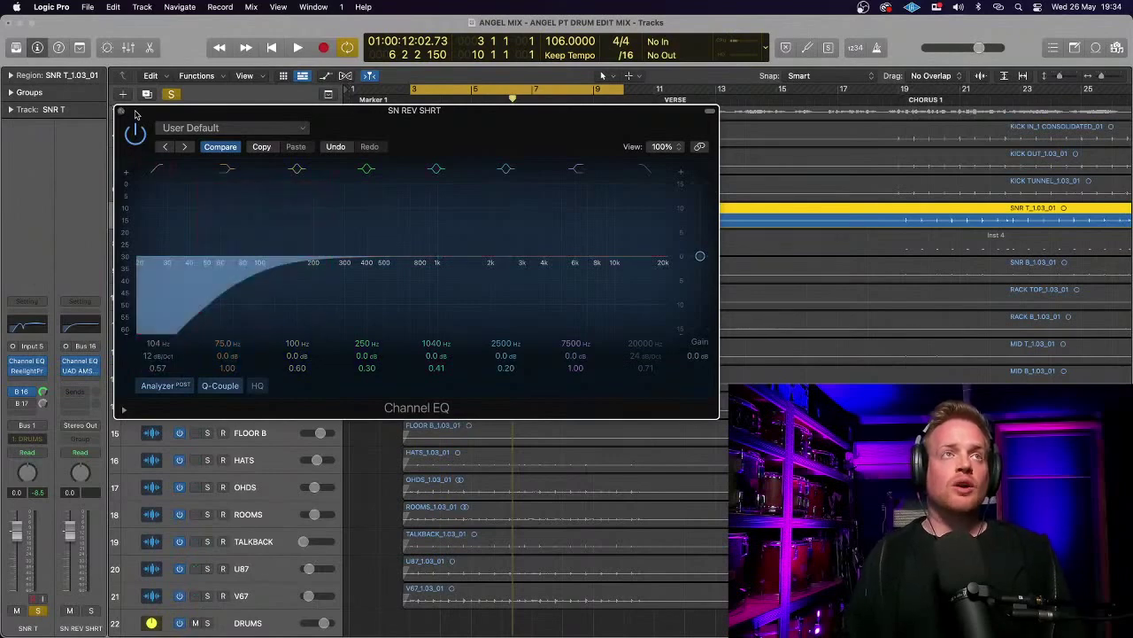
left_click_drag(135, 113, 129, 115)
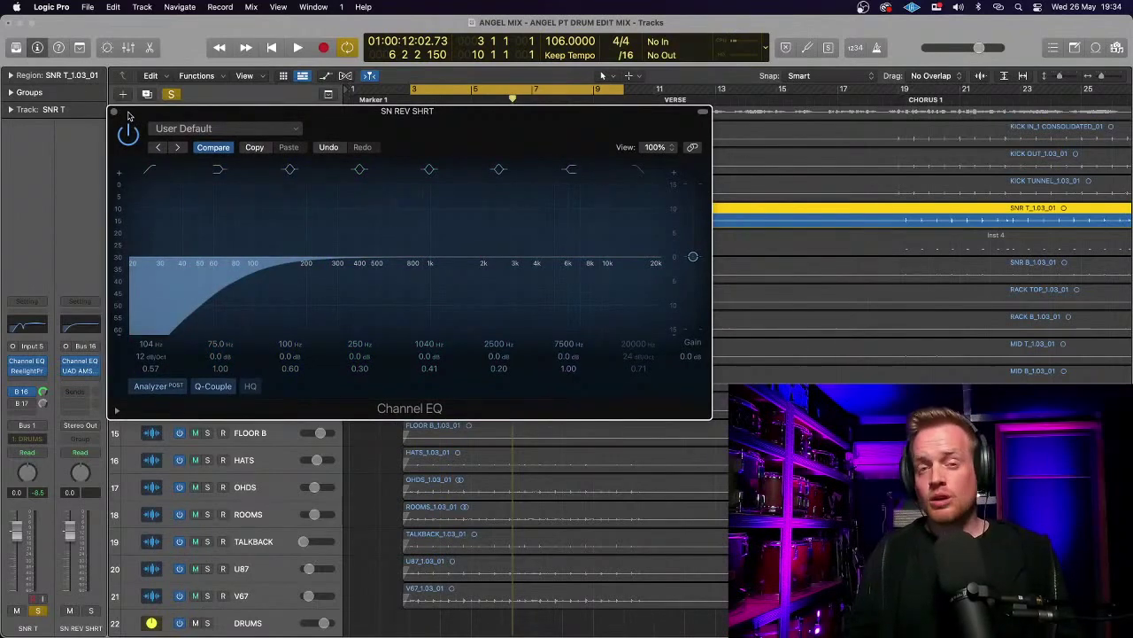
left_click(113, 112)
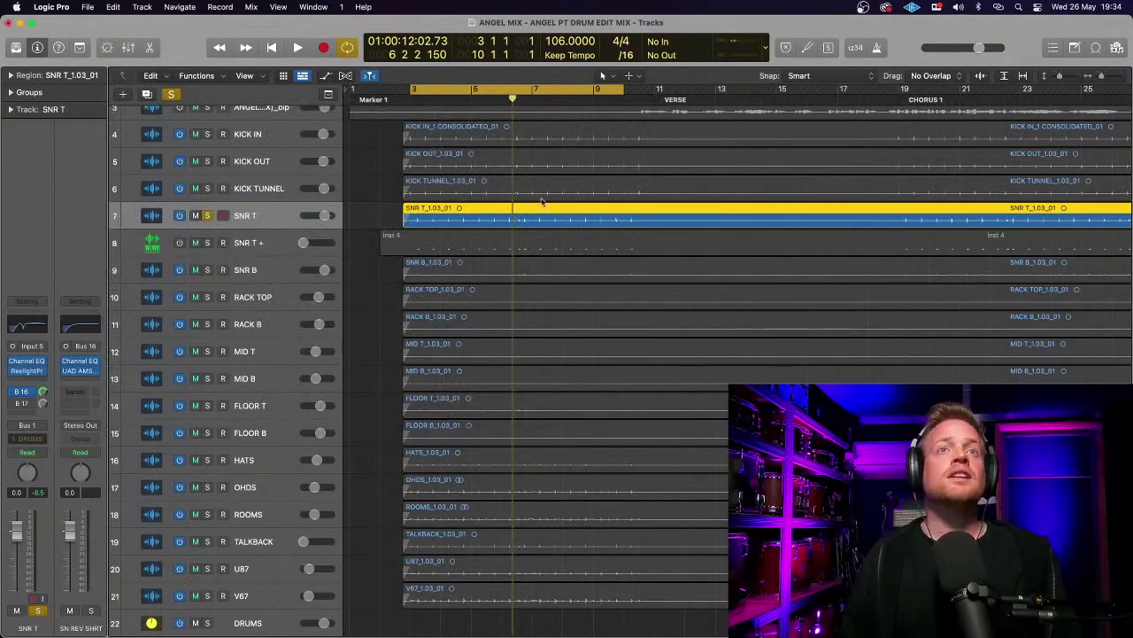
- Review the available buses for SNR T's first send, keeping it routed to Bus 16 SN REV SHRT
left_click(31, 390)
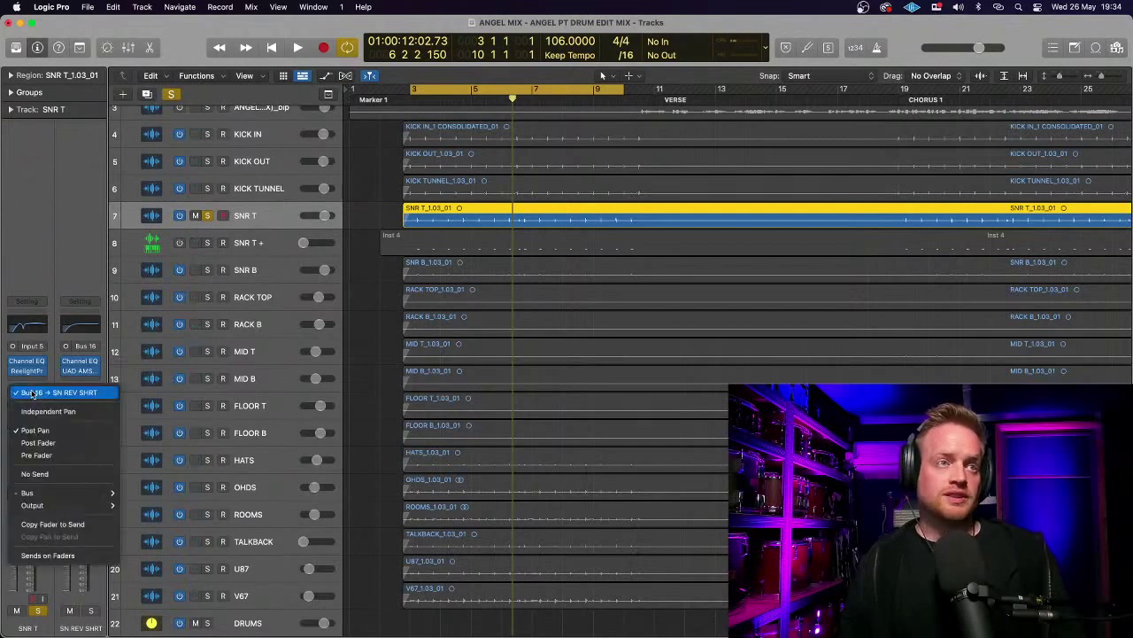
mouse_move(35, 493)
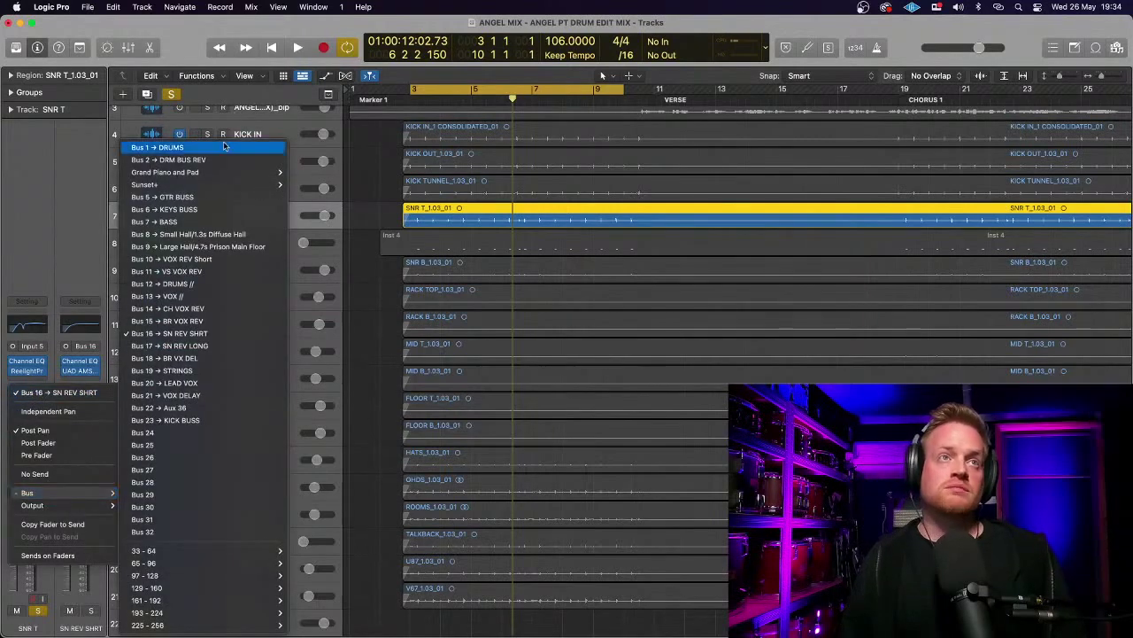
left_click(58, 238)
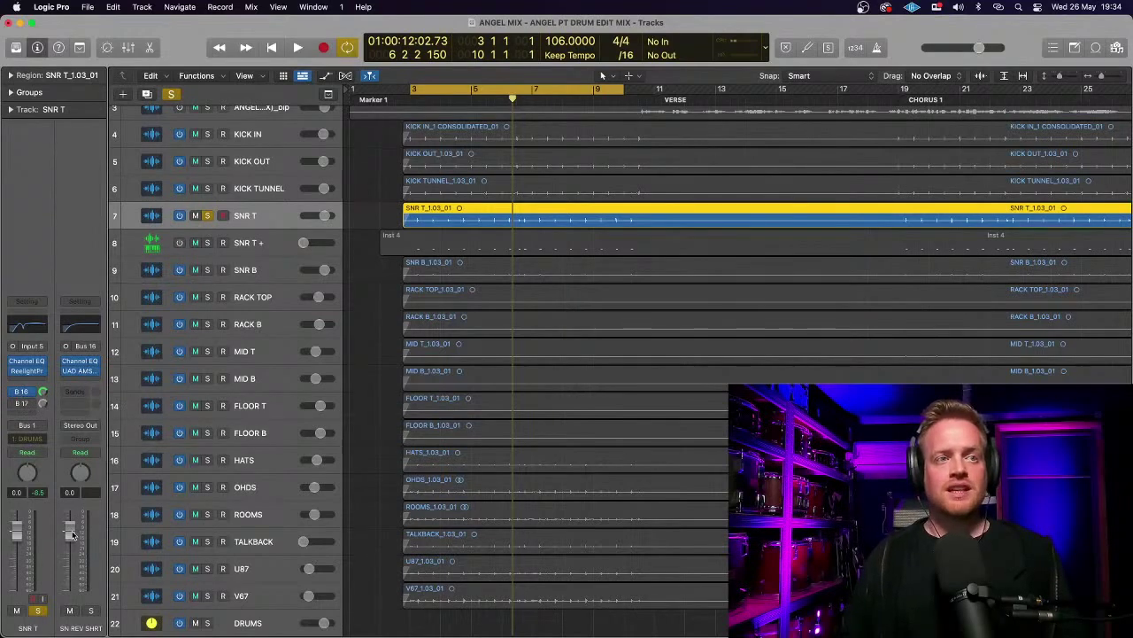
- Set the SN REV SHRT channel level to 0.1 dB and audition the soloed snare with the short reverb
left_click_drag(72, 534, 77, 630)
key("space")
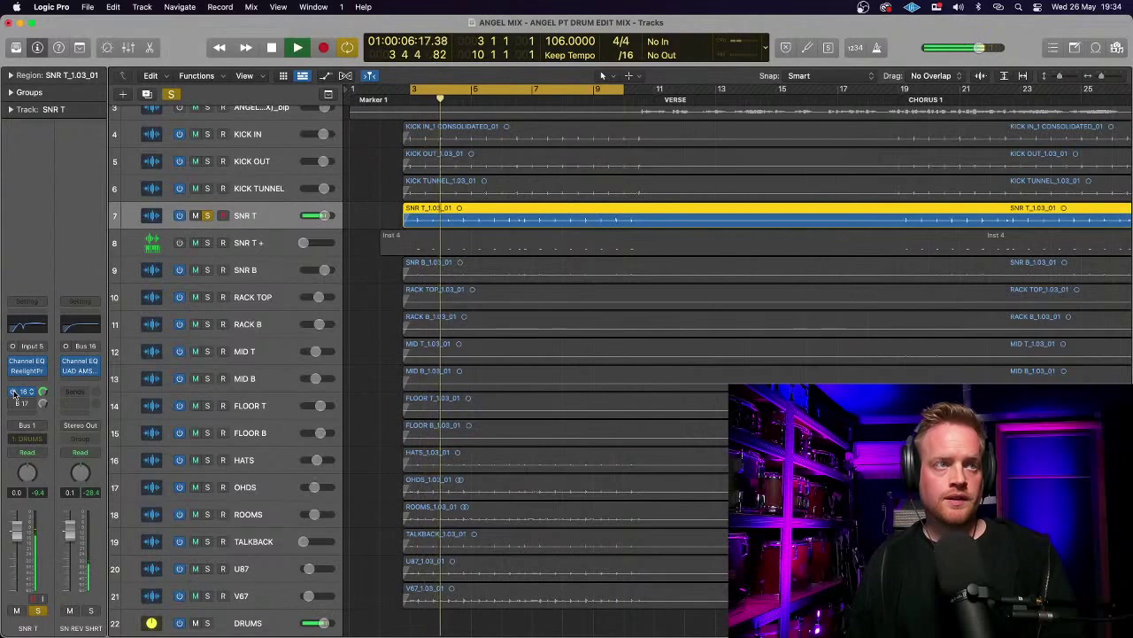
- Set the RMX16's predelay to 16 and decay time to 0.9 on SN REV SHRT, and close the reverb
left_click(81, 371)
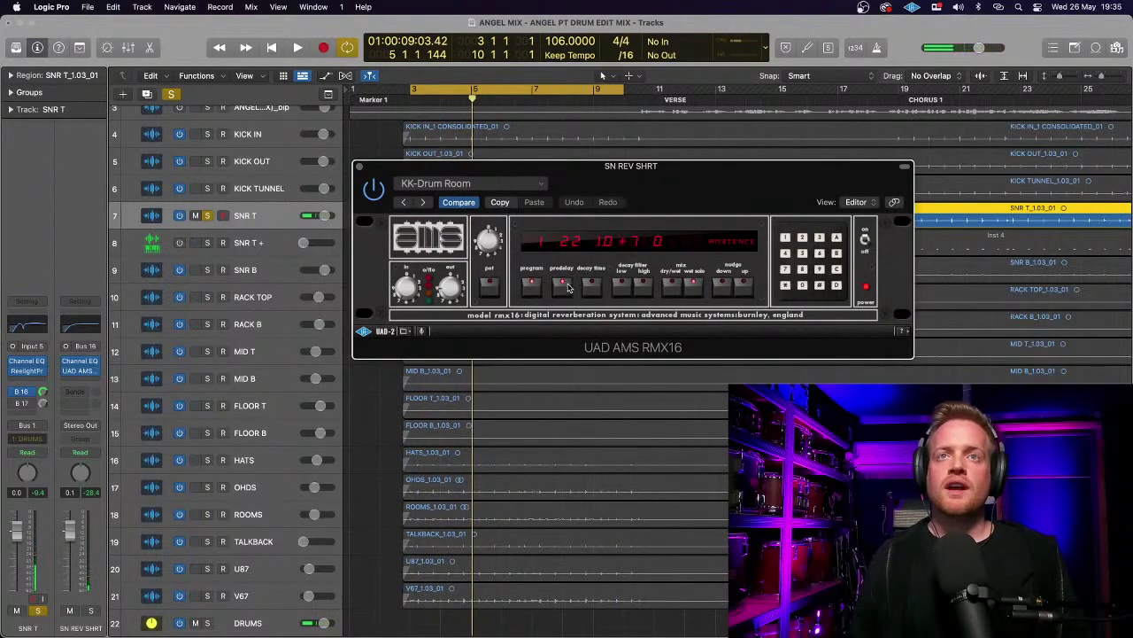
left_click_drag(489, 247, 485, 254)
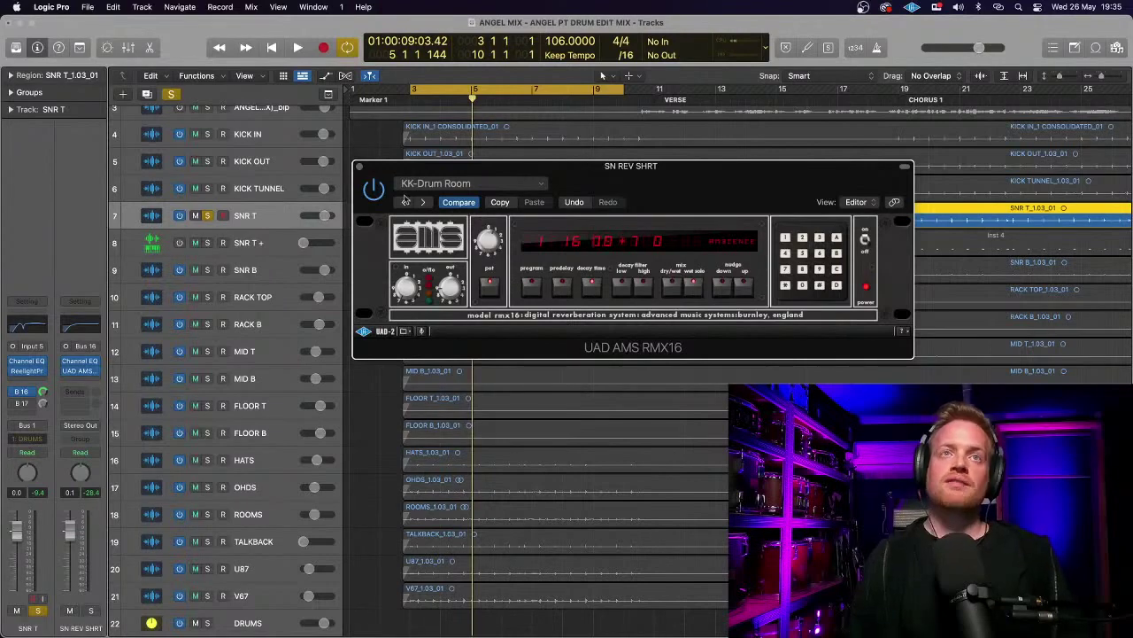
left_click(360, 168)
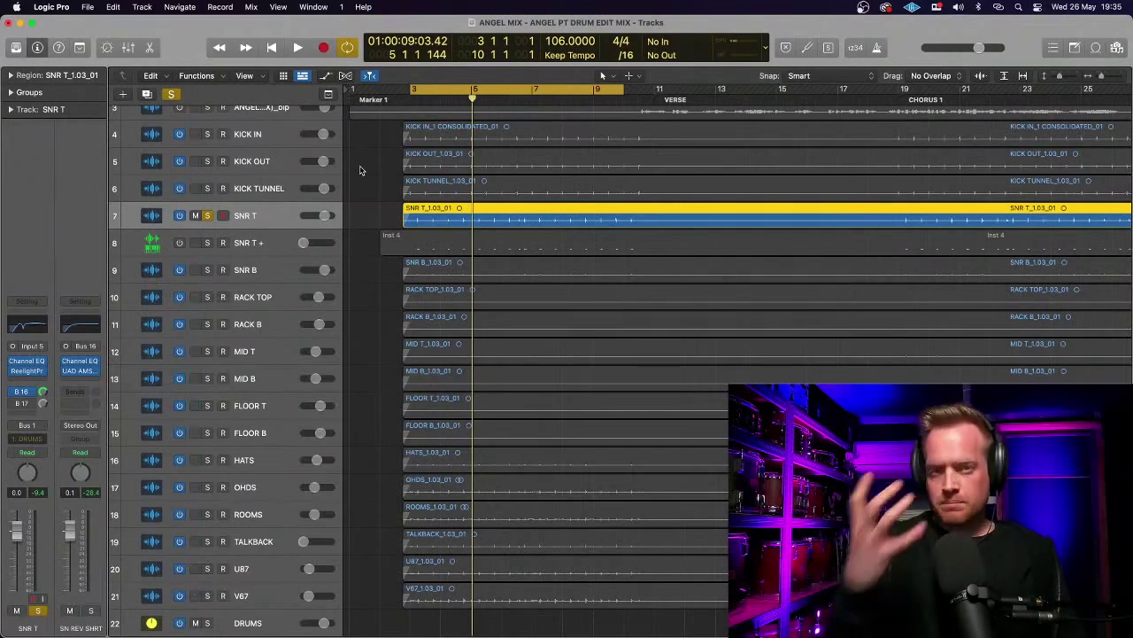
- Set the SN REV SHRT channel level to -3.0 dB while auditioning the soloed snare, and recheck its RMX16 reverb
key("space")
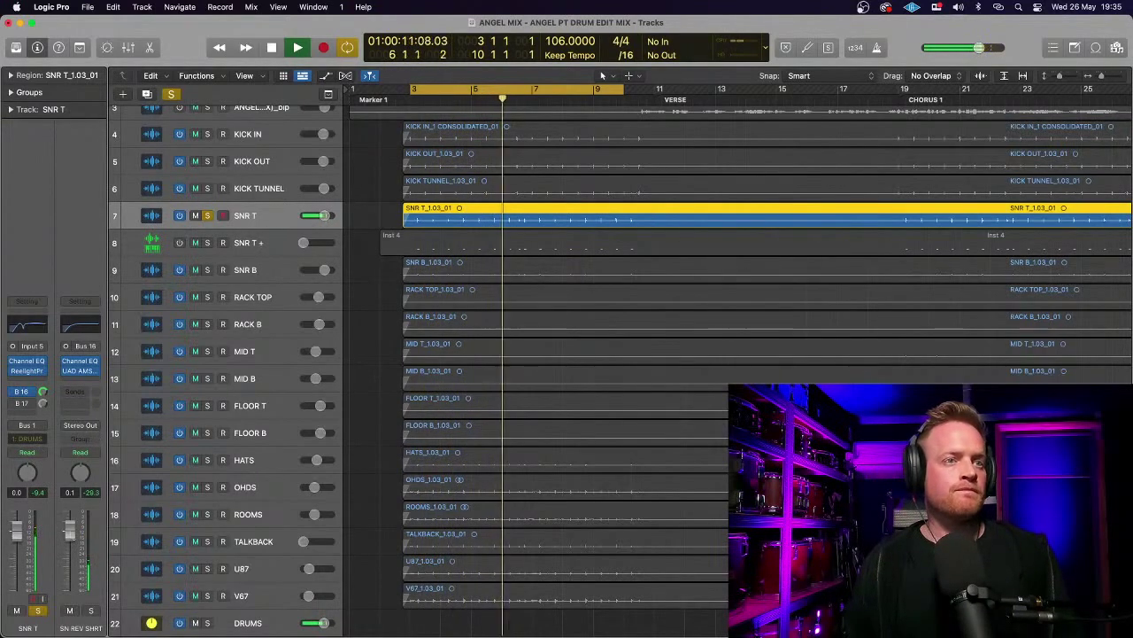
left_click_drag(70, 531, 70, 540)
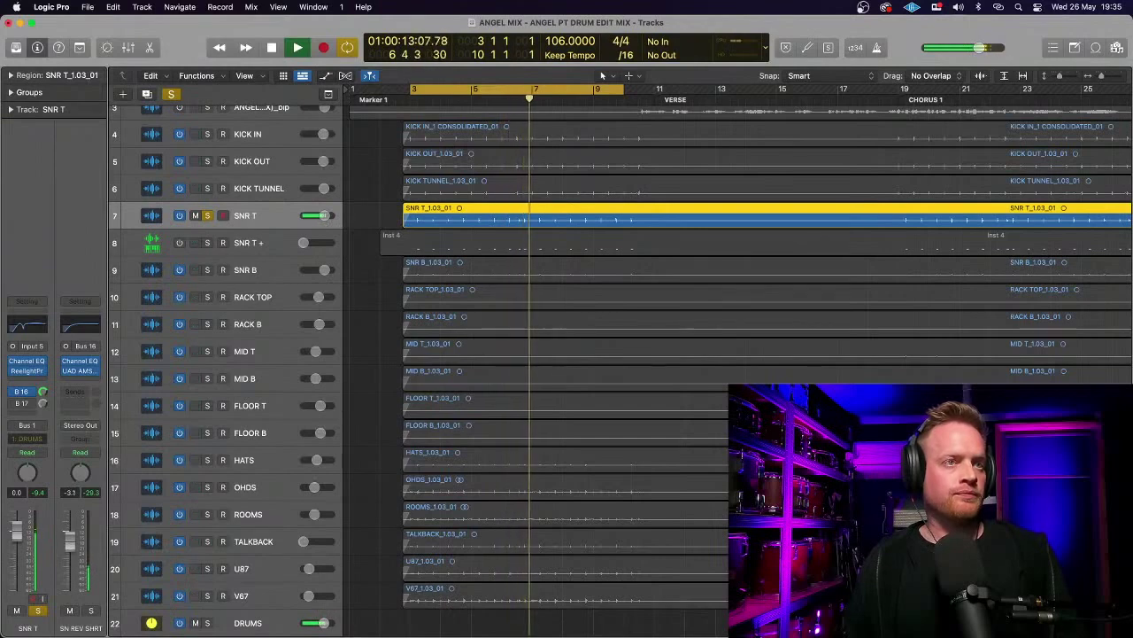
key("space")
left_click(80, 366)
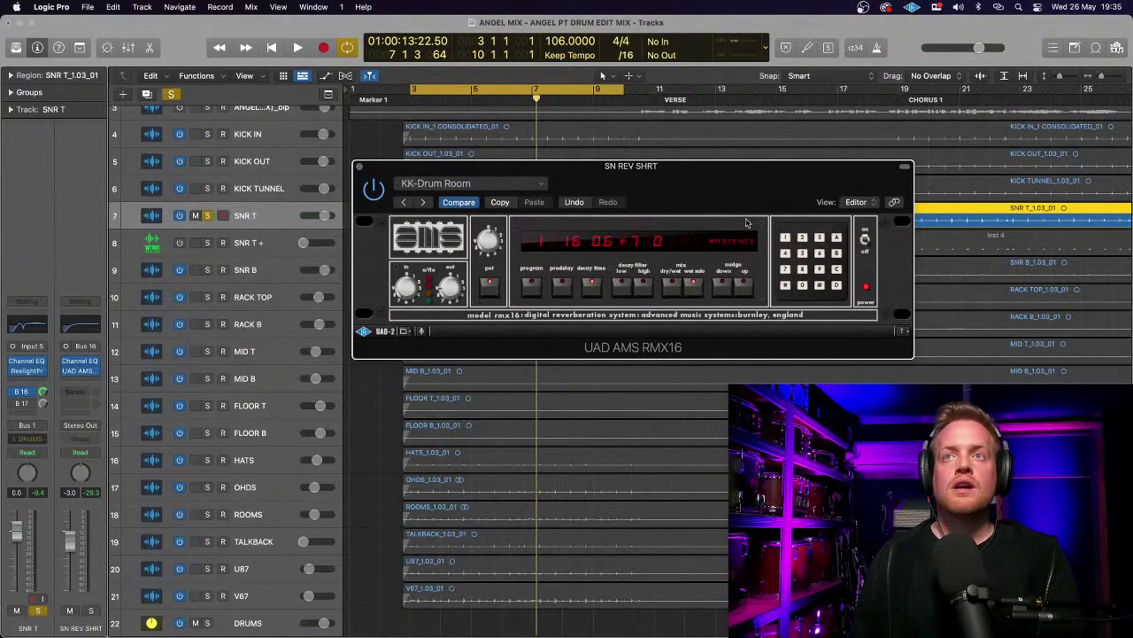
left_click(358, 166)
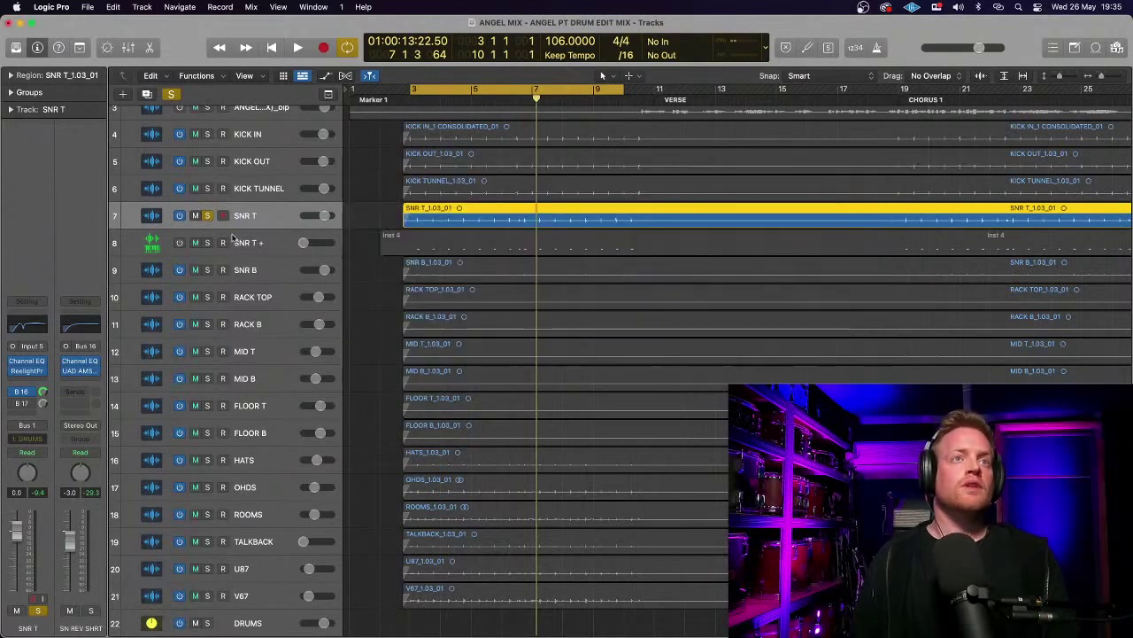
- Enable SNR T's second send to Bus 17 SN REV LONG and set its send level to 0.0 dB
left_click(26, 405)
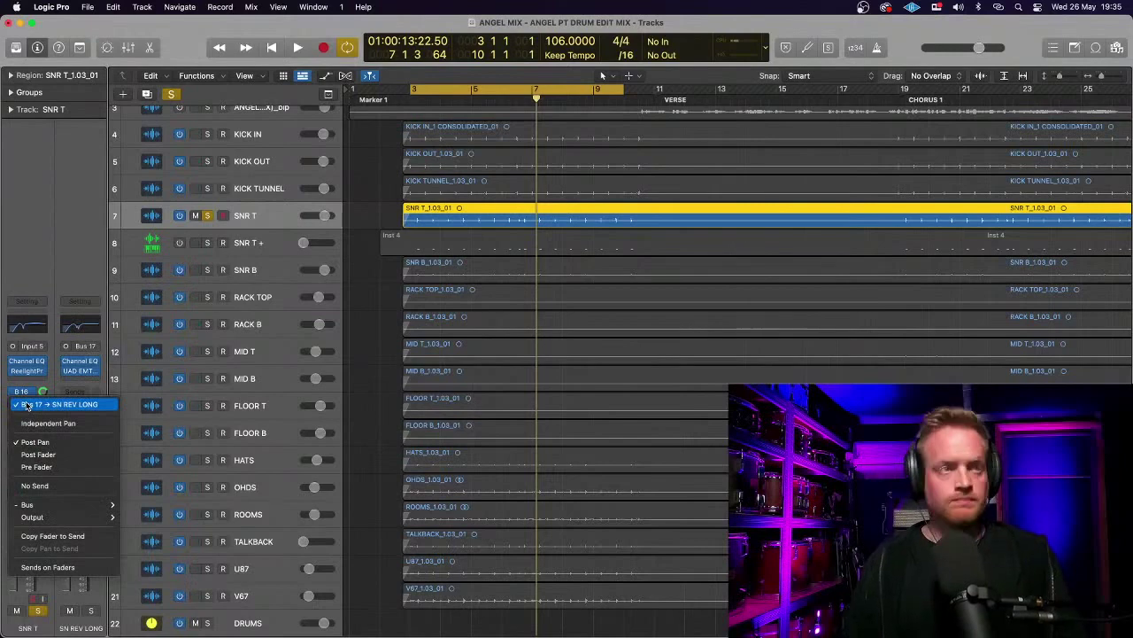
left_click(26, 282)
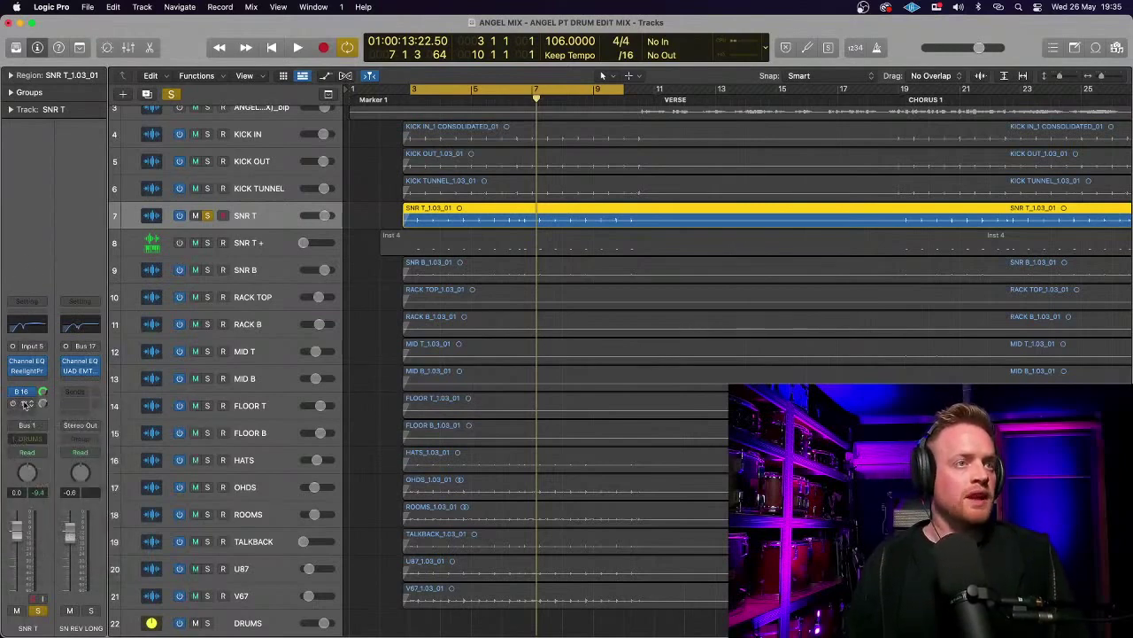
left_click(27, 405)
mouse_move(43, 507)
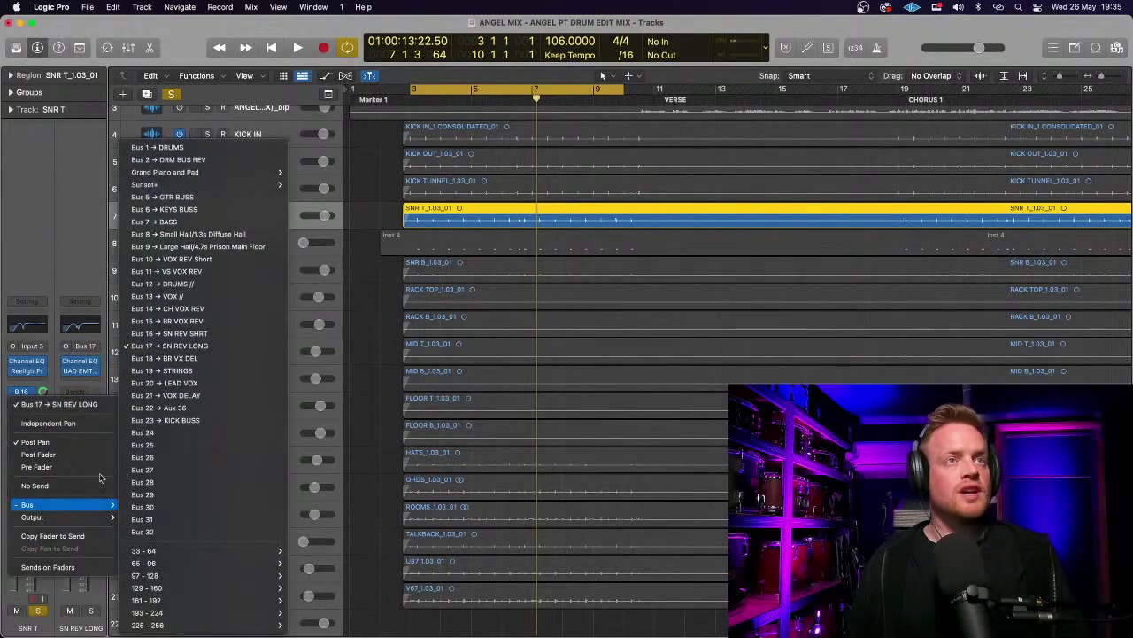
left_click(166, 346)
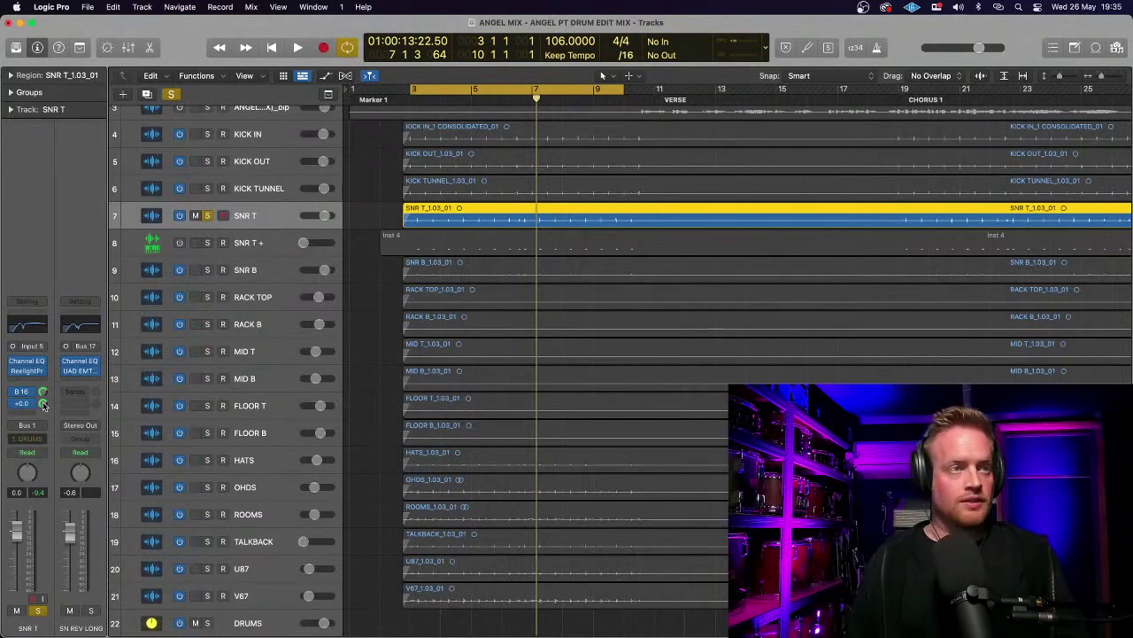
double_click(44, 405)
key("Return")
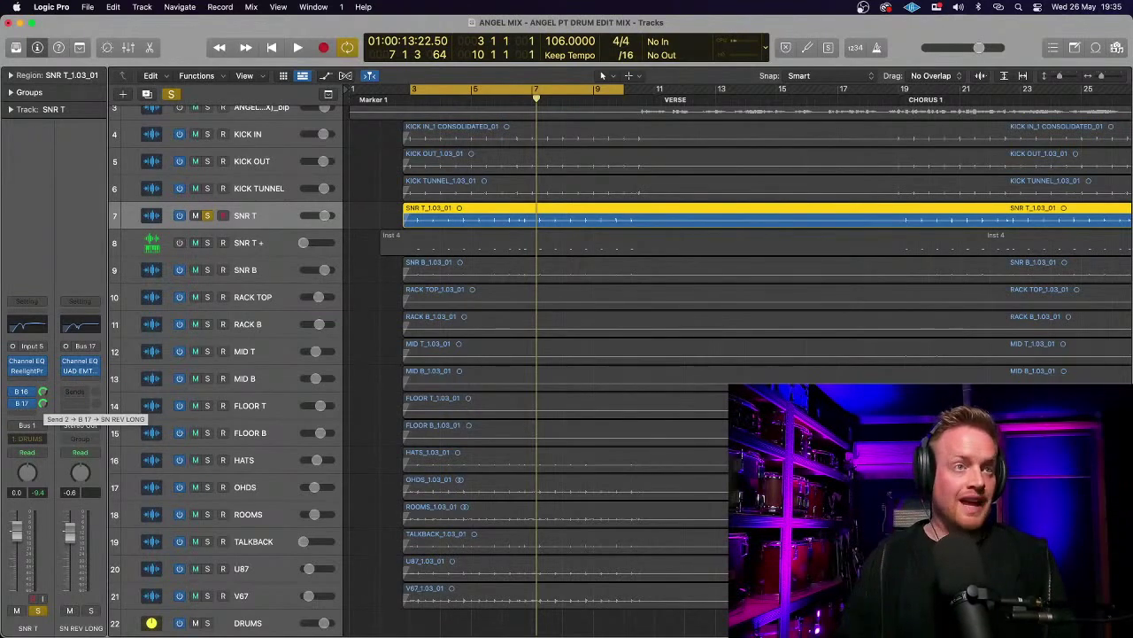
- Review the low cut and low-mid cuts in the SN REV LONG Channel EQ, and close the EQ
left_click(80, 364)
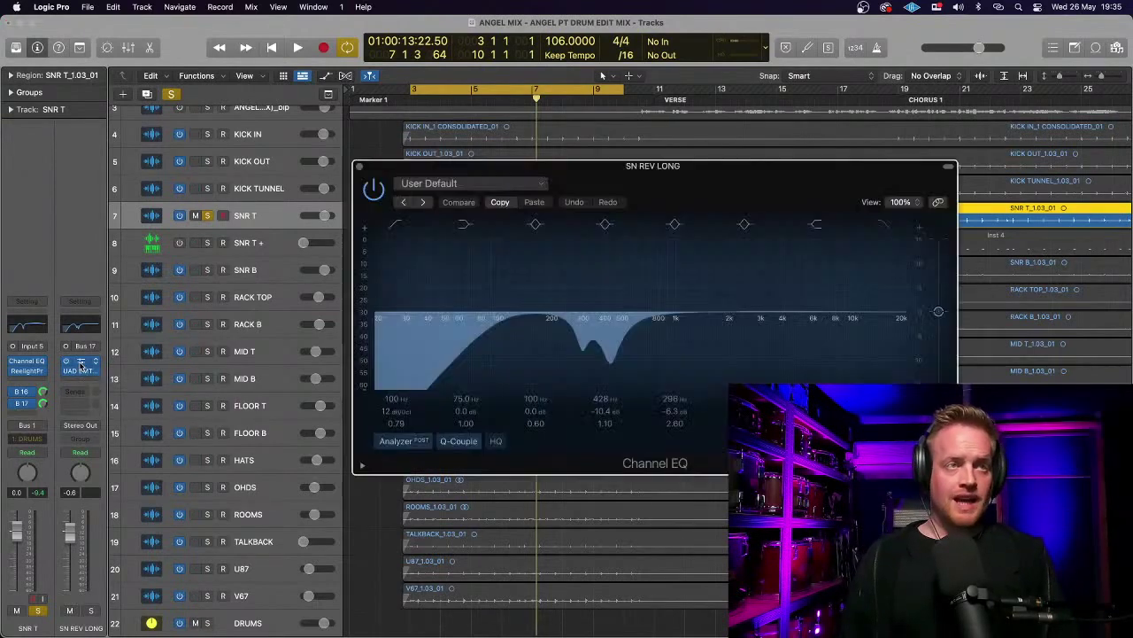
left_click_drag(653, 178, 663, 176)
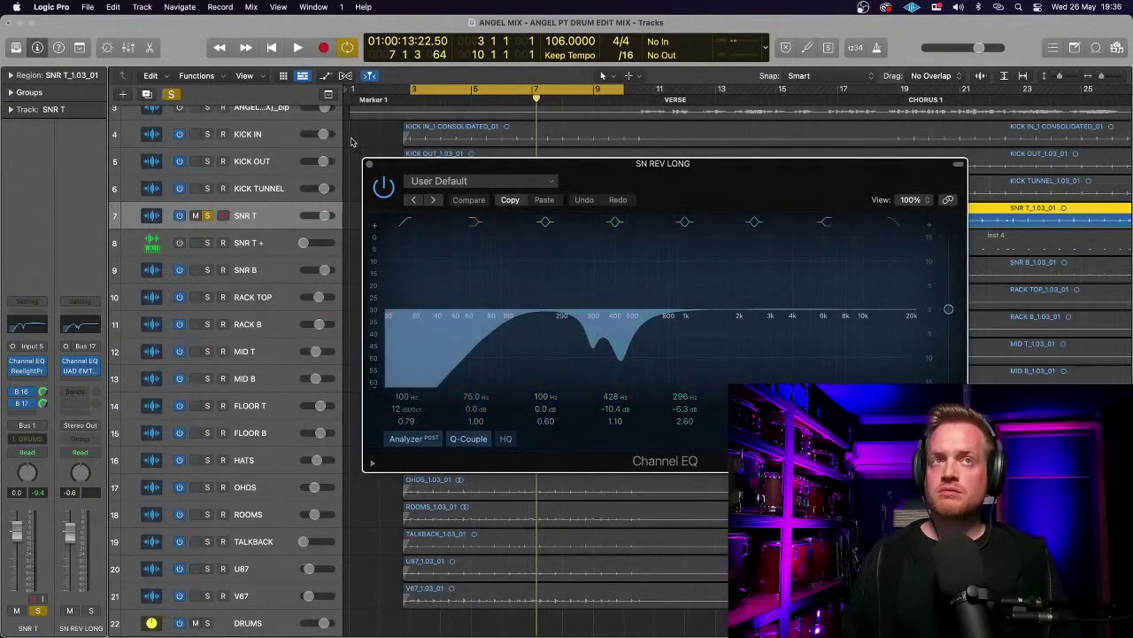
left_click(370, 166)
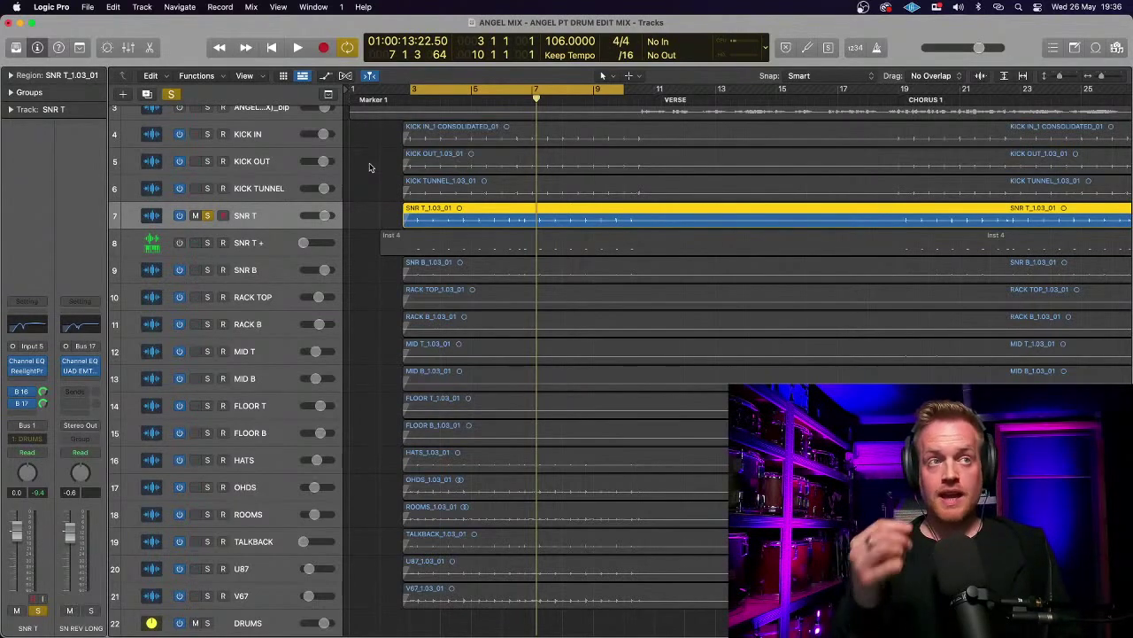
- Adjust the predelay and raise the input filter of the EMT 140 plate on SN REV LONG, and close the reverb
left_click(80, 373)
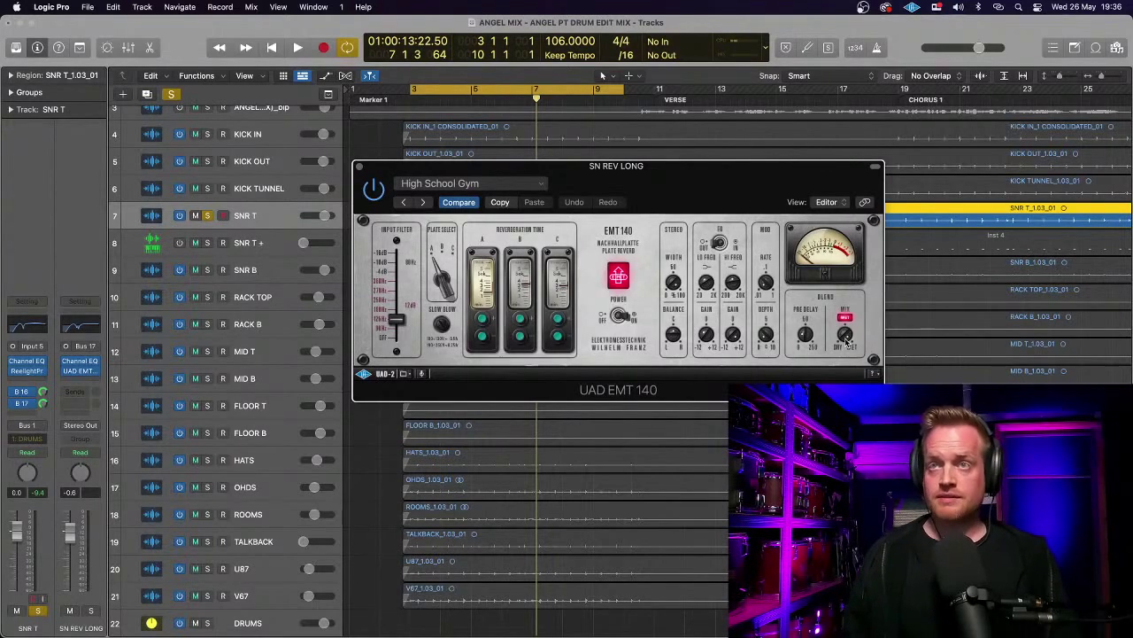
left_click_drag(808, 339, 808, 321)
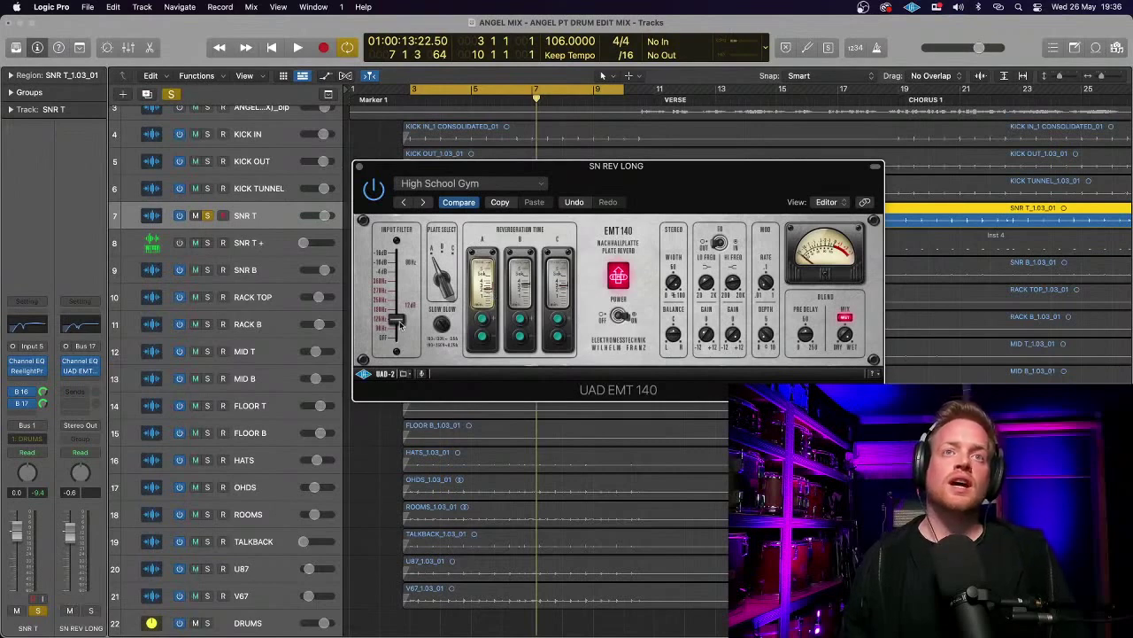
left_click_drag(400, 326, 400, 310)
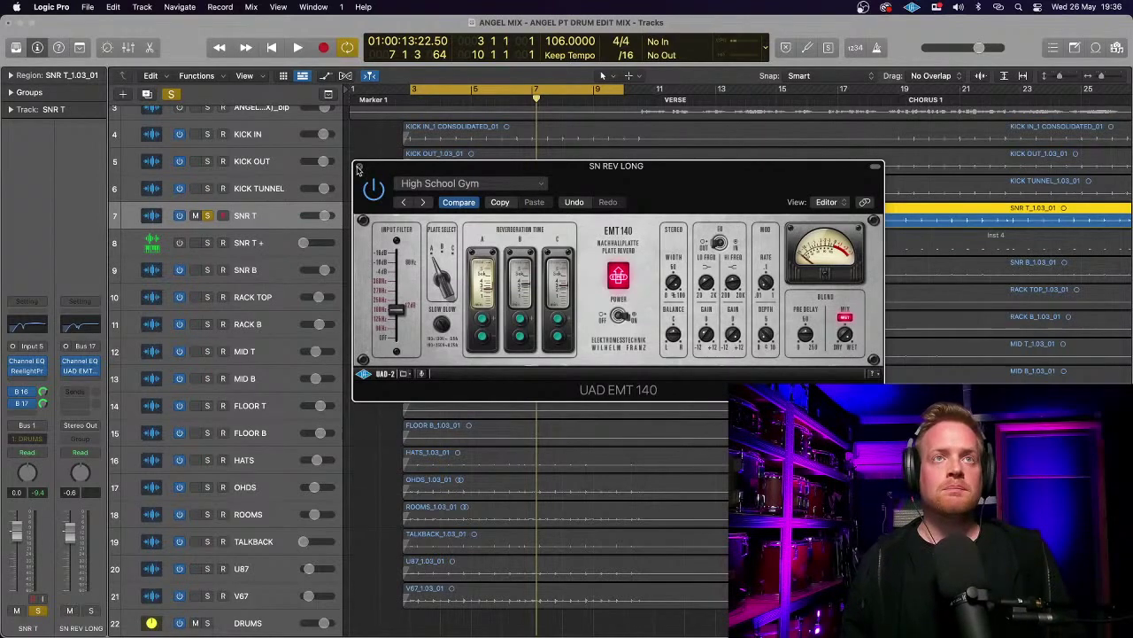
left_click(359, 169)
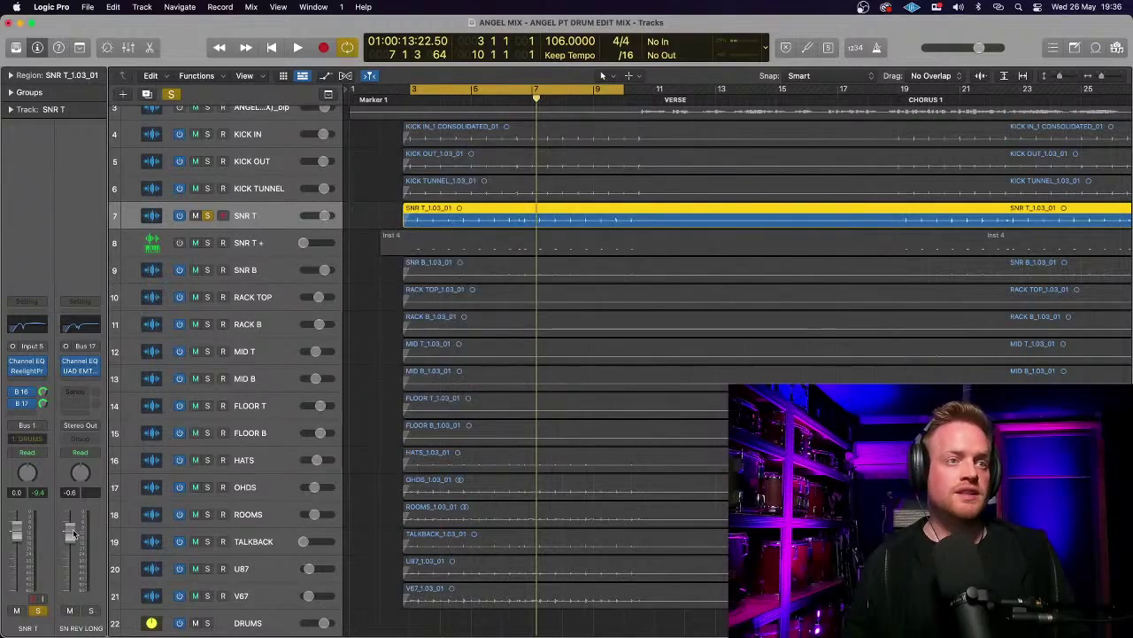
- Bypass SNR T's Bus 16 send and bring the SN REV LONG channel up from silence to -0.4 dB during playback
left_click_drag(73, 530, 69, 587)
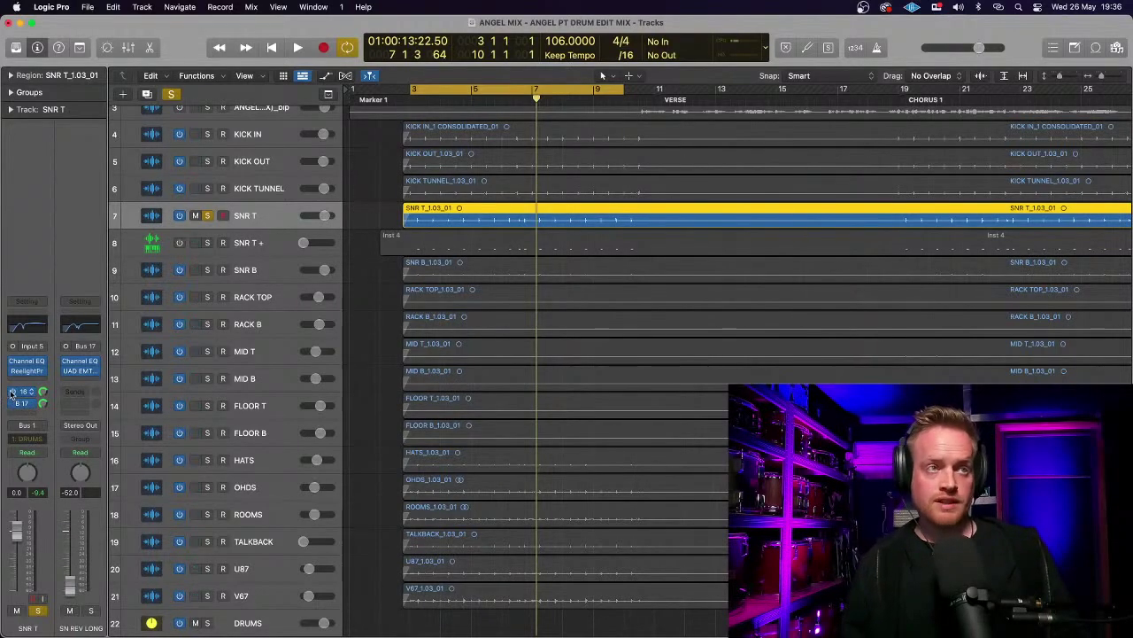
key("space")
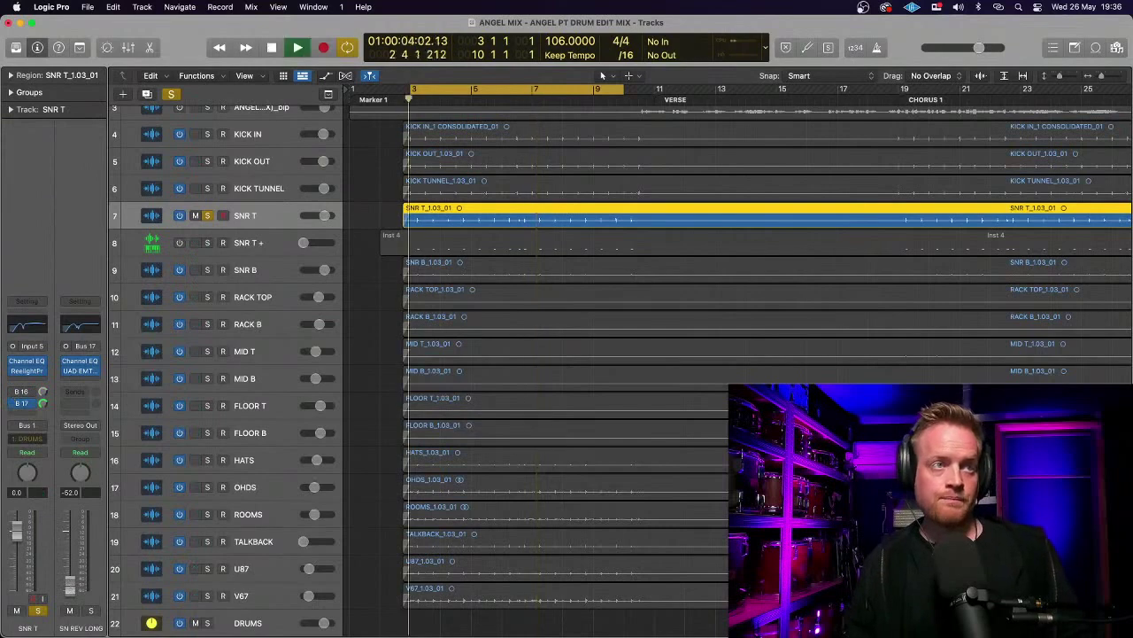
left_click_drag(70, 586, 70, 540)
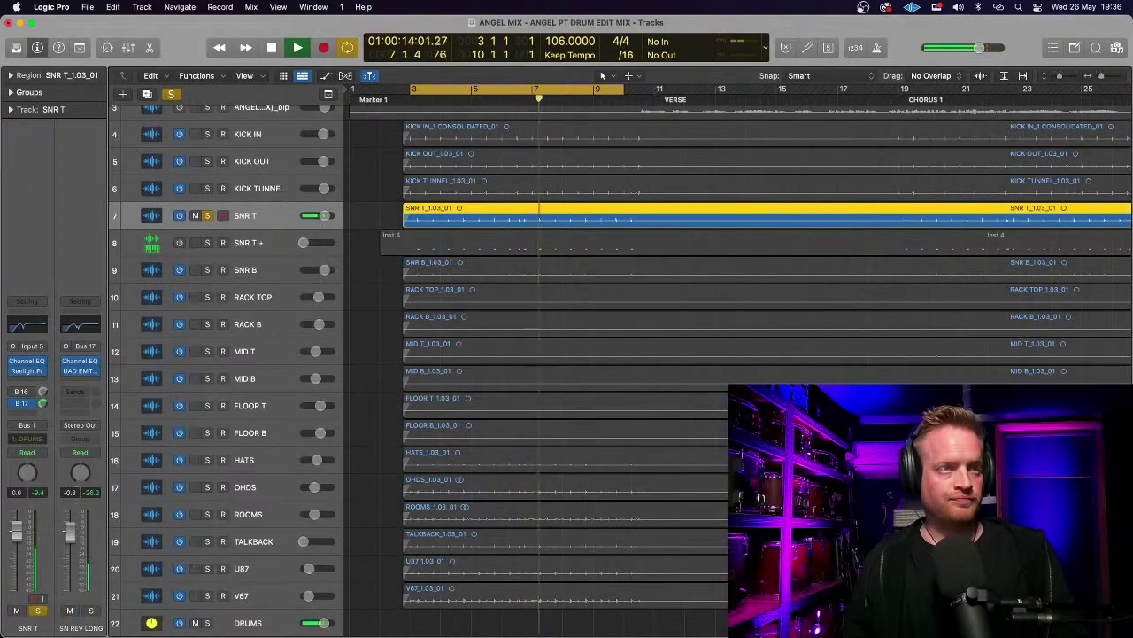
key("space")
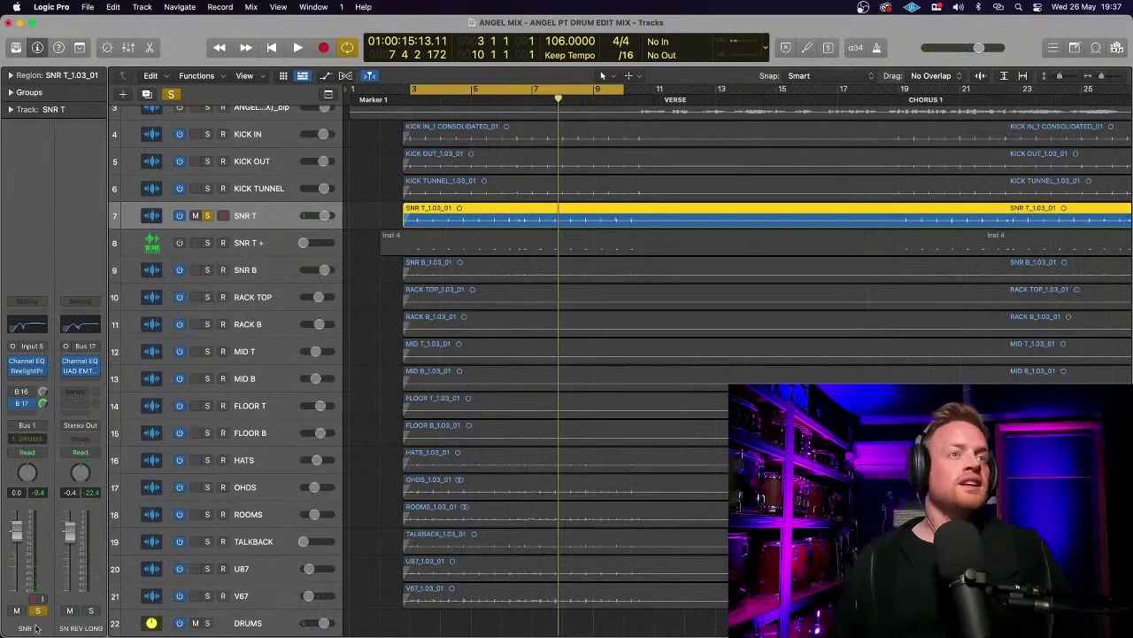
- Flatten the 428 Hz and 296 Hz cuts in the SN REV LONG Channel EQ and audition the snare reverb without them
left_click(79, 363)
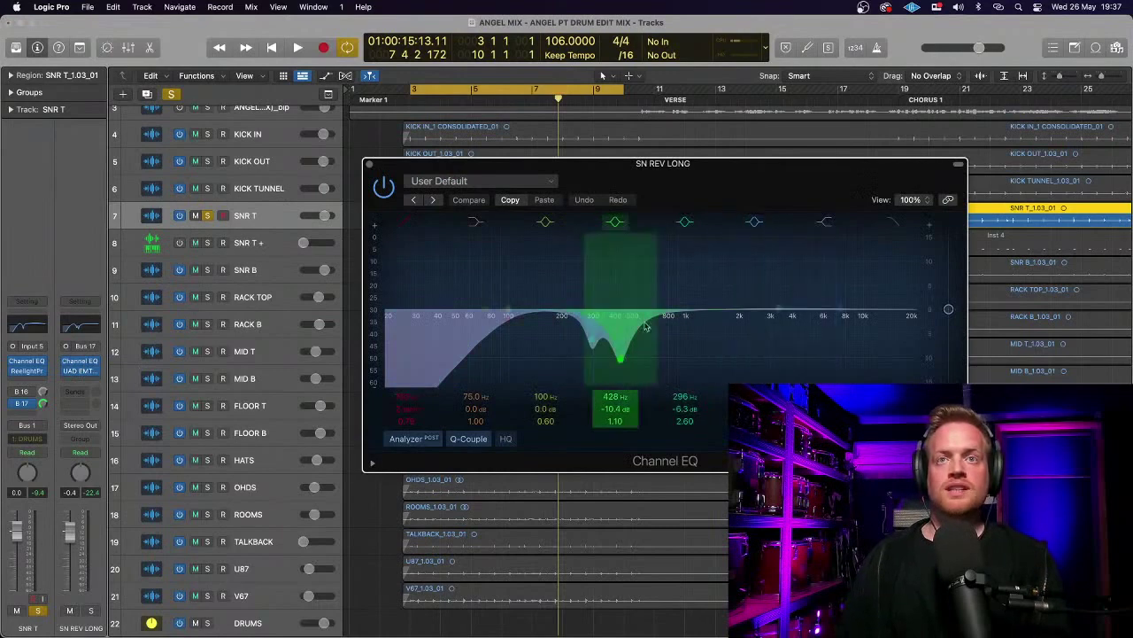
left_click_drag(594, 342, 593, 308)
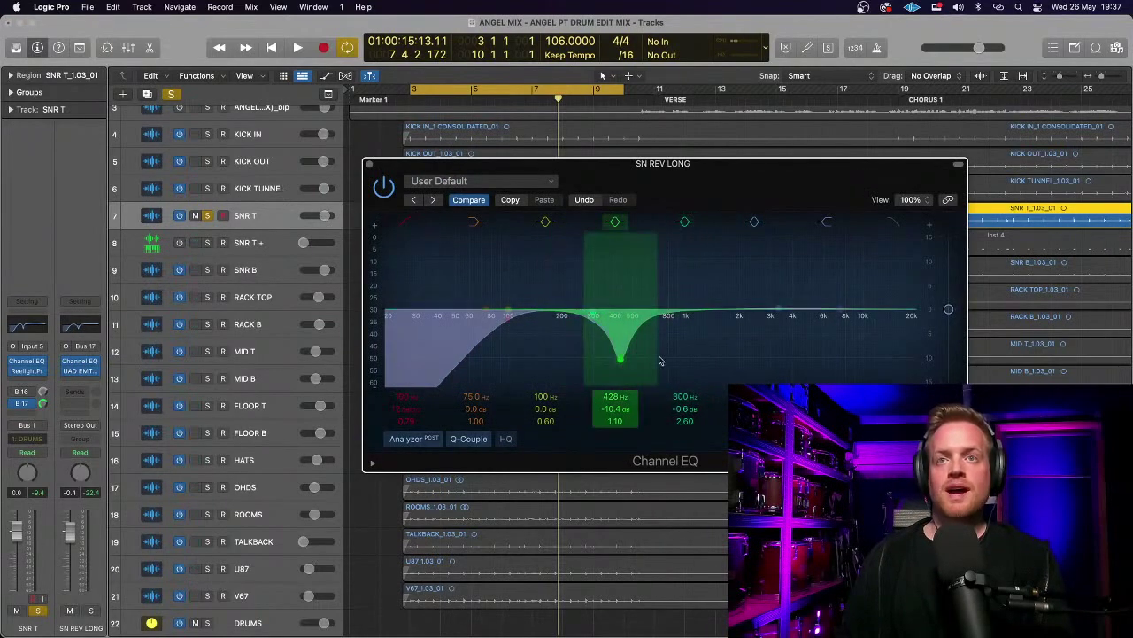
left_click_drag(621, 364, 622, 307)
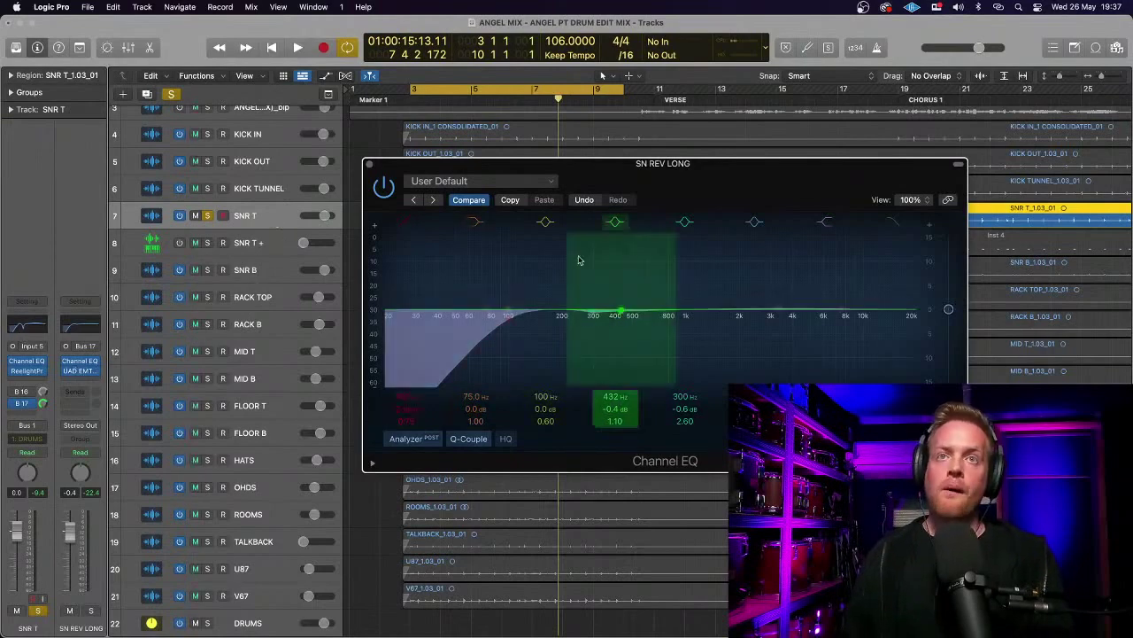
key("space")
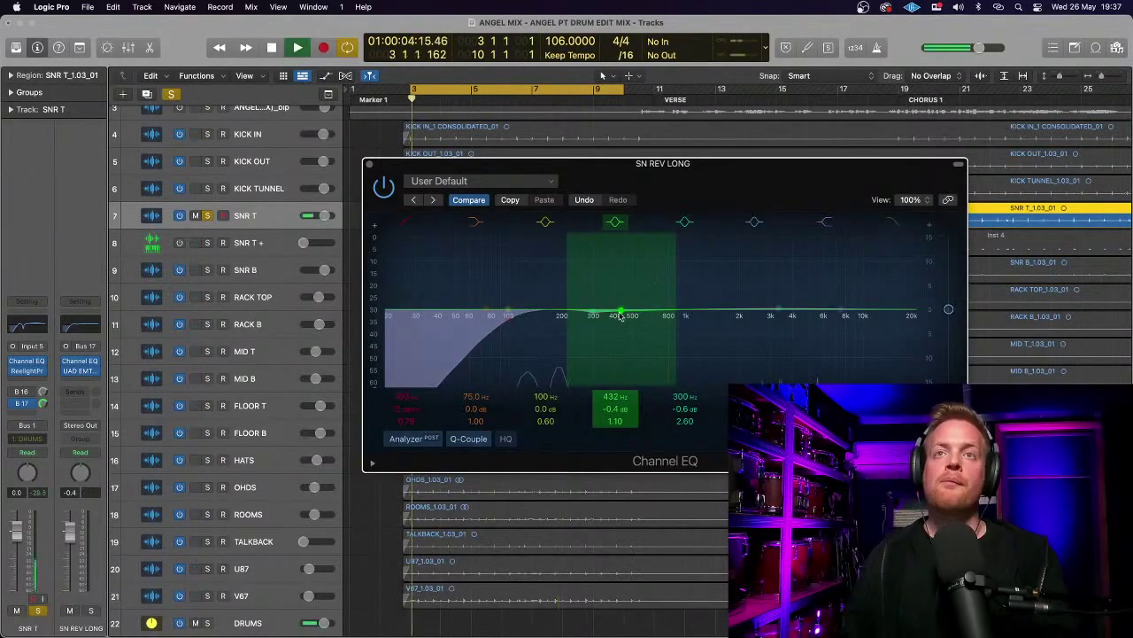
left_click_drag(623, 314, 649, 309)
key("space")
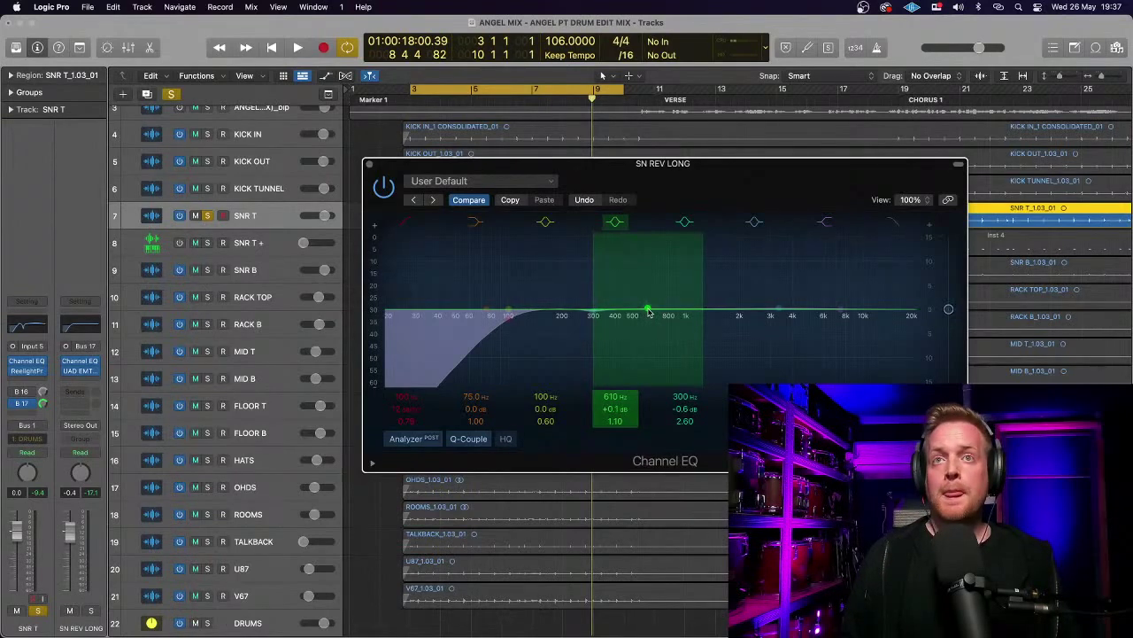
- Cut 446 Hz by 7.9 dB and 308 Hz by 5.7 dB in the SN REV LONG Channel EQ during playback
key("space")
left_click_drag(649, 312, 625, 361)
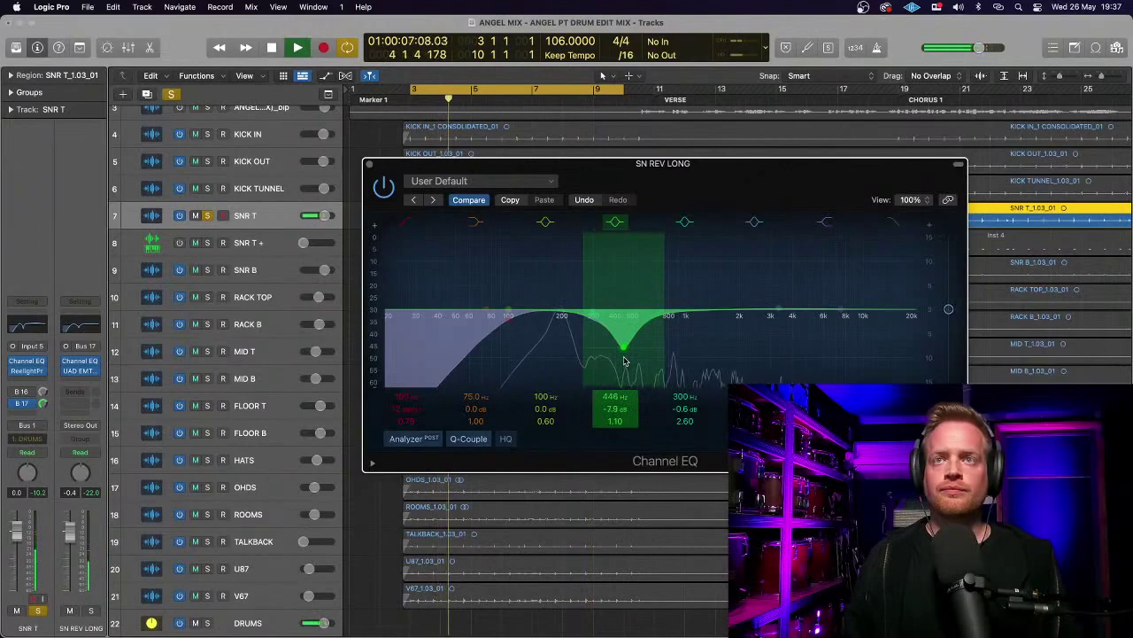
left_click_drag(593, 315, 596, 348)
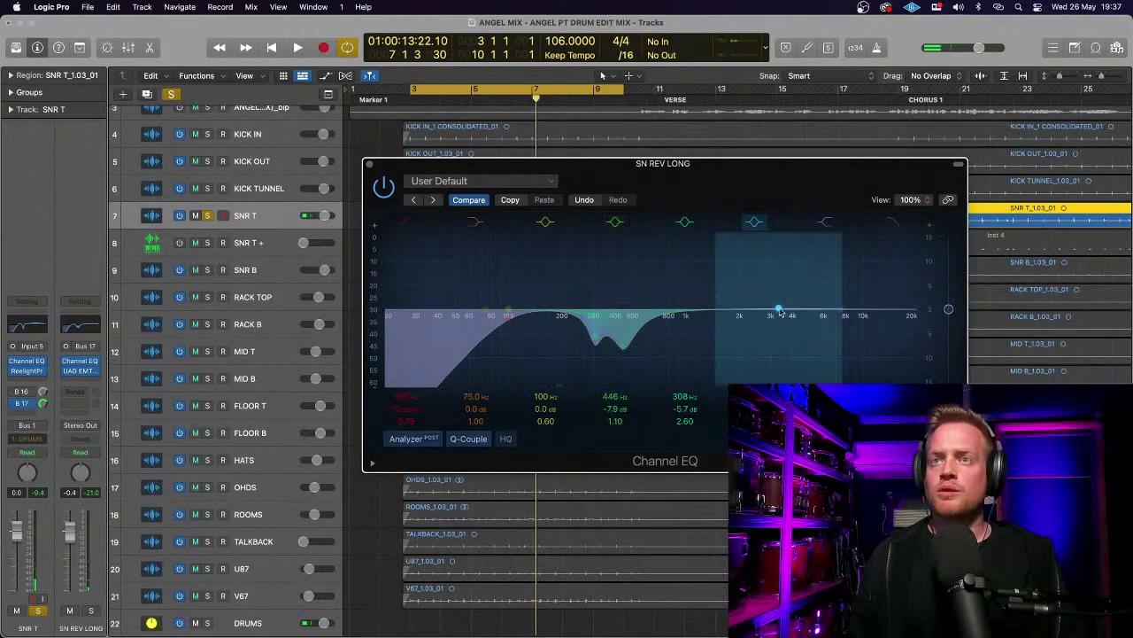
- Add a gentle, wide boost just above 2 kHz in the SN REV LONG Channel EQ and audition it
left_click_drag(779, 312, 748, 299)
key("space")
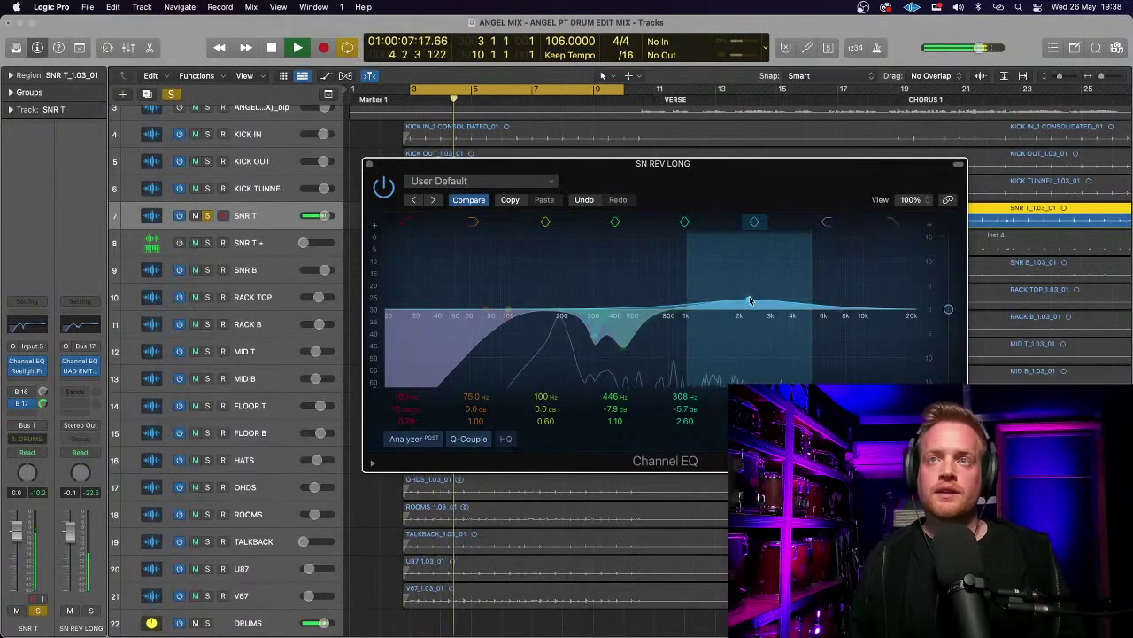
key("space")
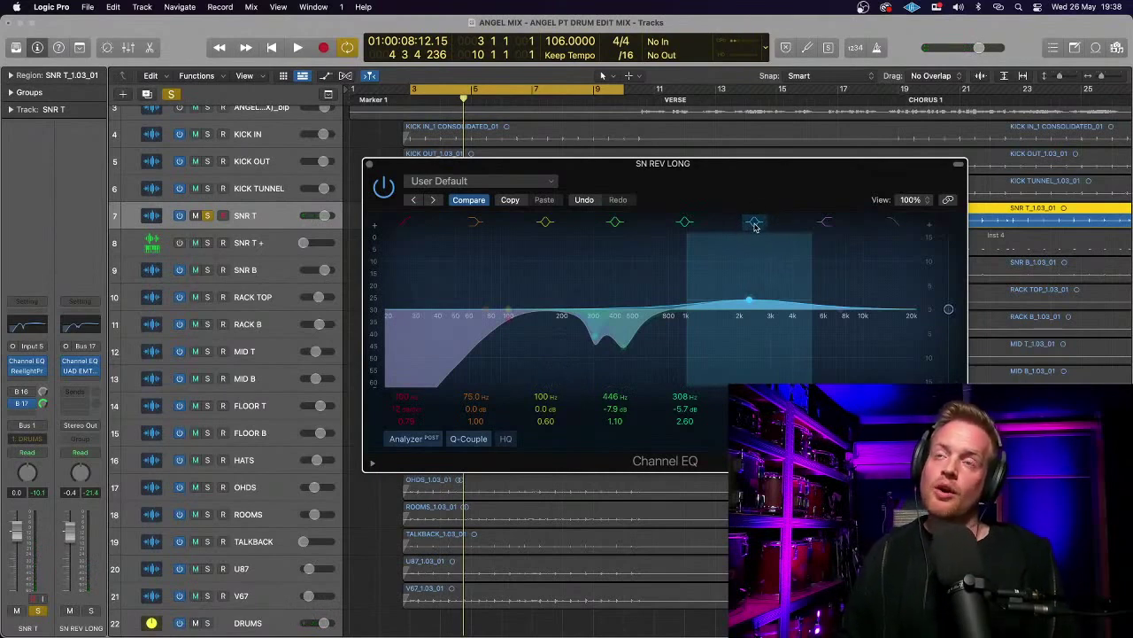
- Audition the SN REV LONG EQ with individual bands off and on, and widen the 446 Hz cut to -9.6 dB at 436 Hz
key("space")
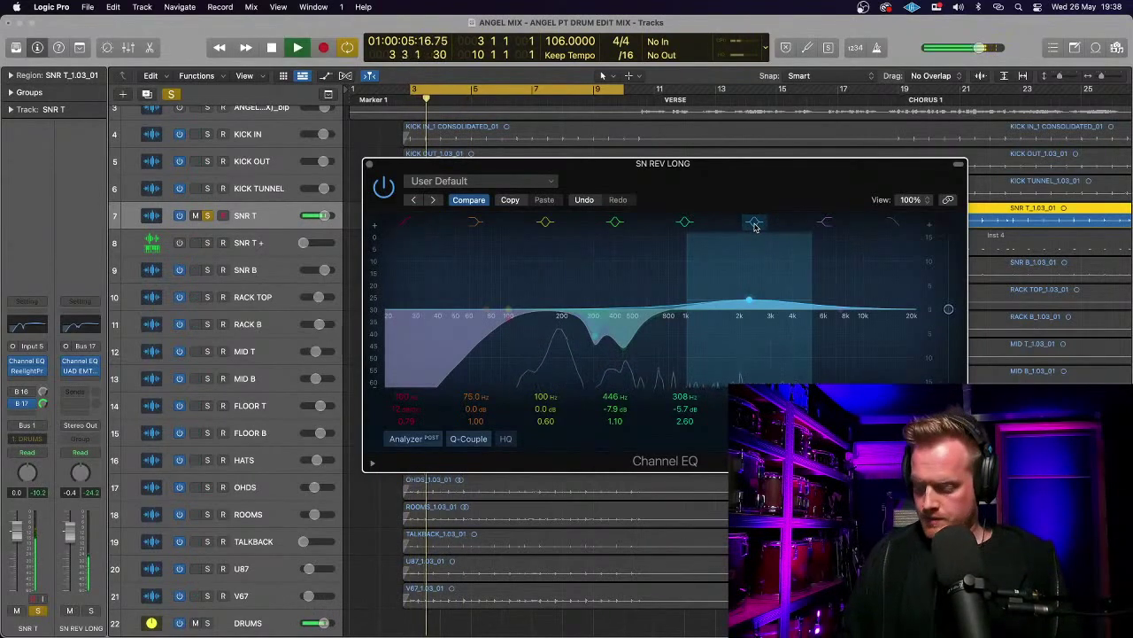
left_click(755, 224)
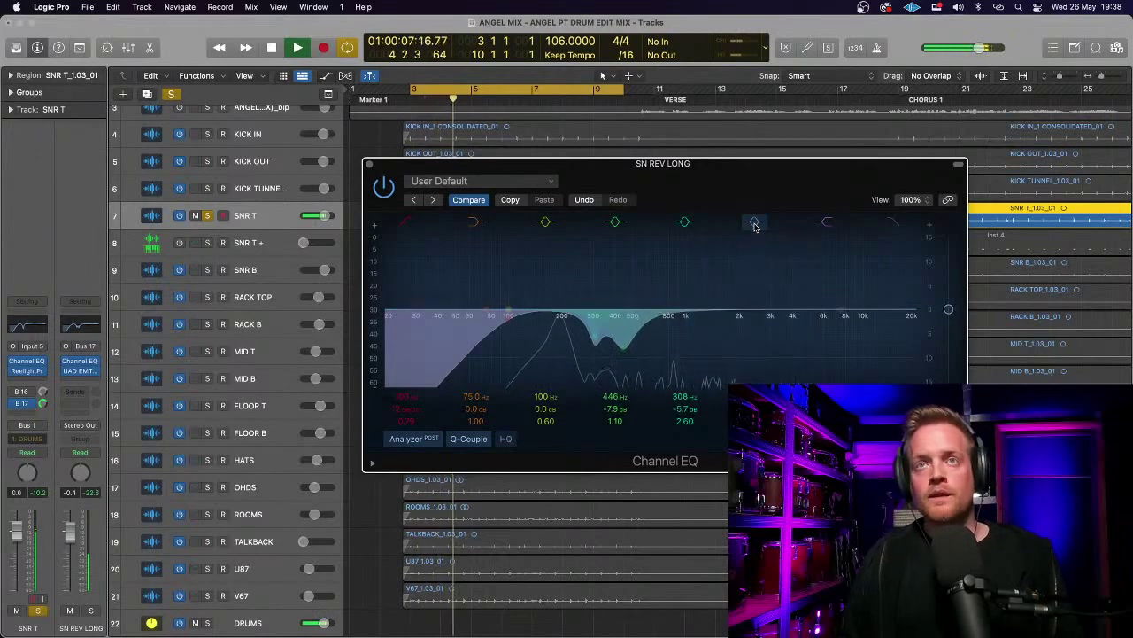
left_click(755, 223)
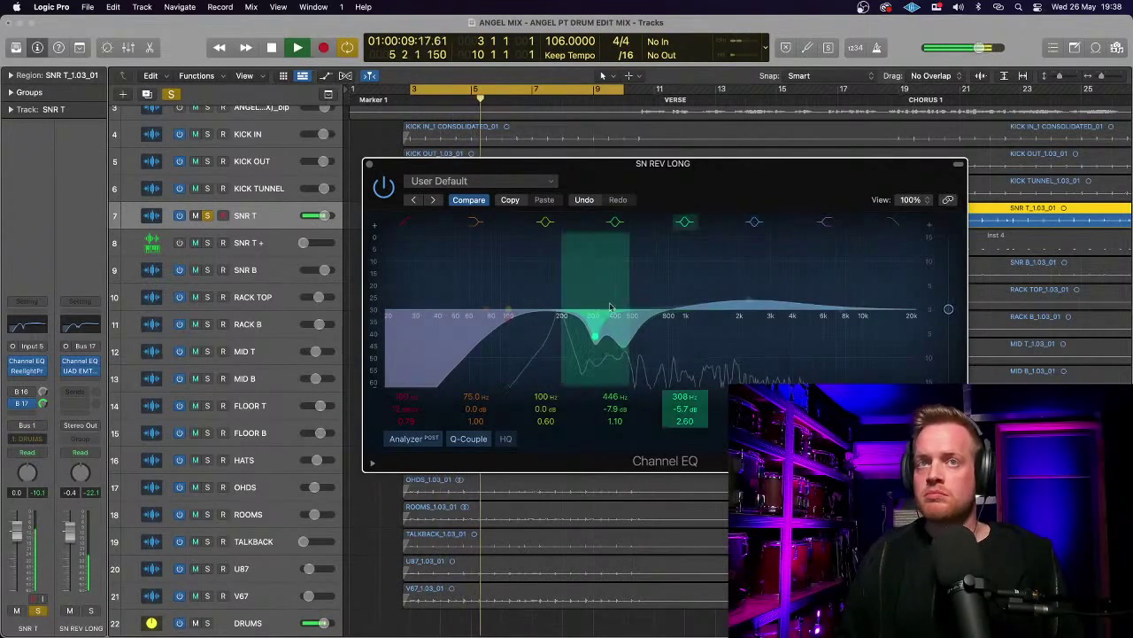
left_click(684, 222)
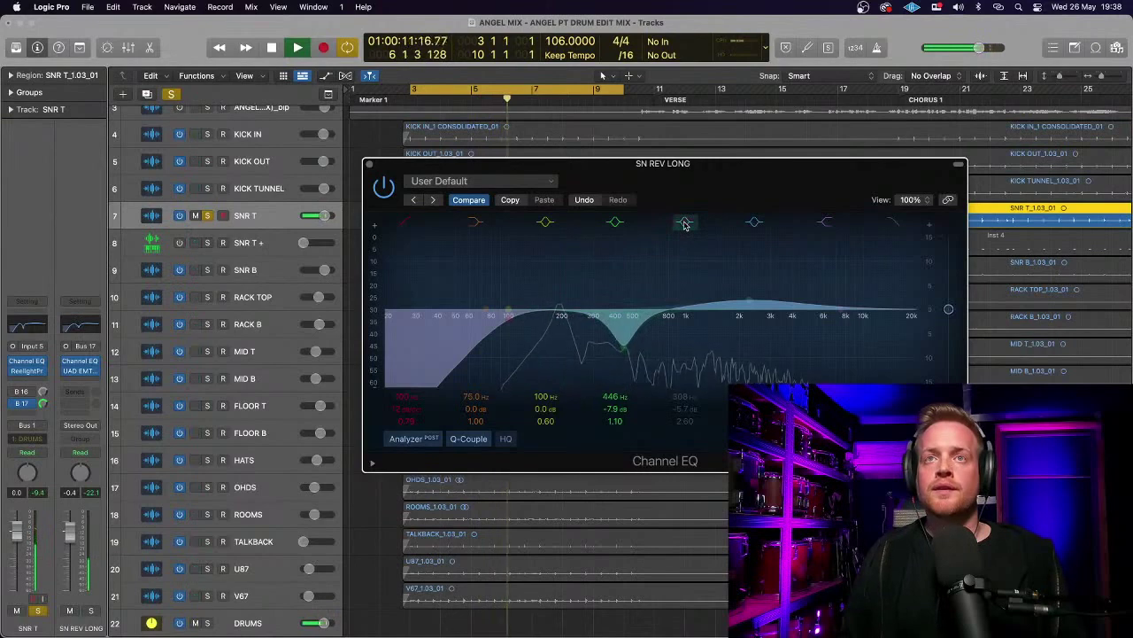
left_click(616, 223)
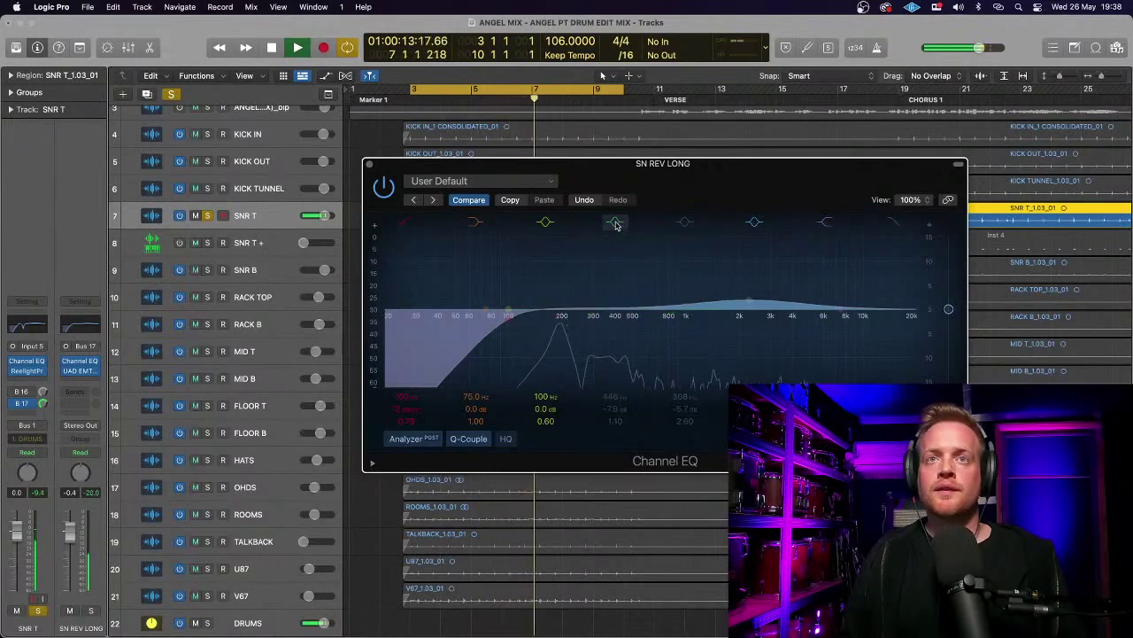
left_click(616, 223)
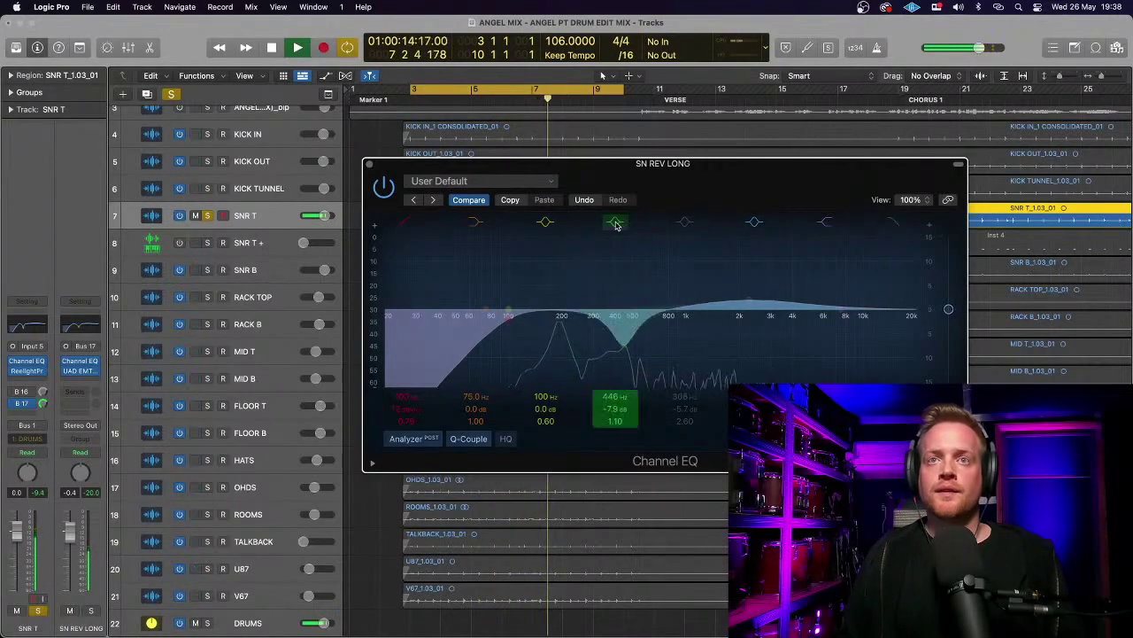
left_click(685, 222)
key("space")
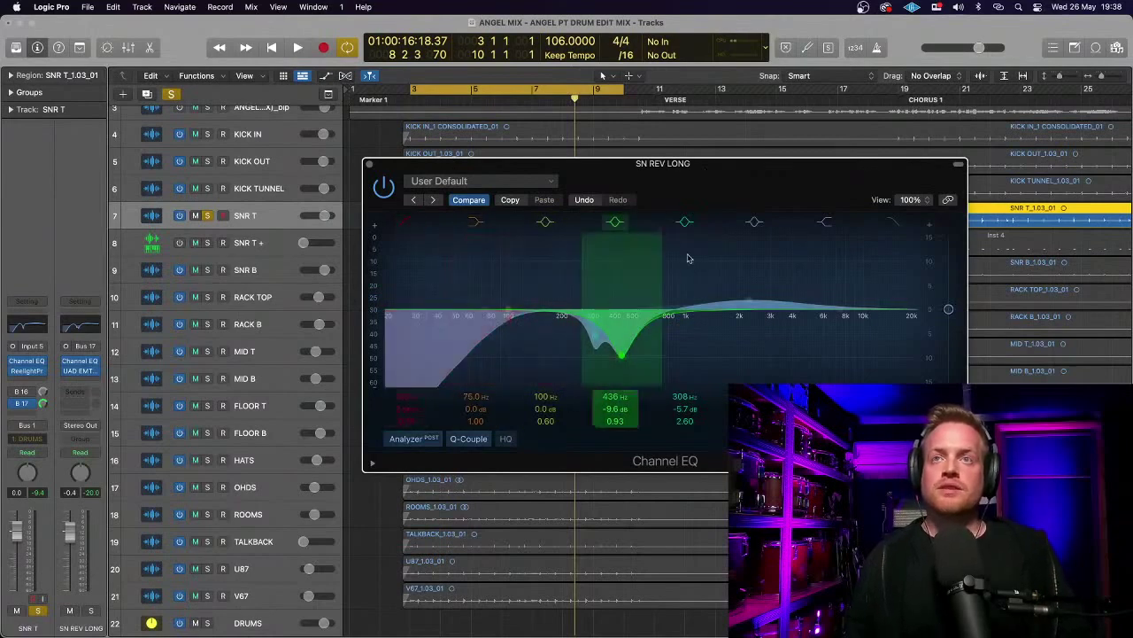
- Compare the snare reverb with the whole SN REV LONG Channel EQ bypassed and active during playback
left_click(383, 188)
key("space")
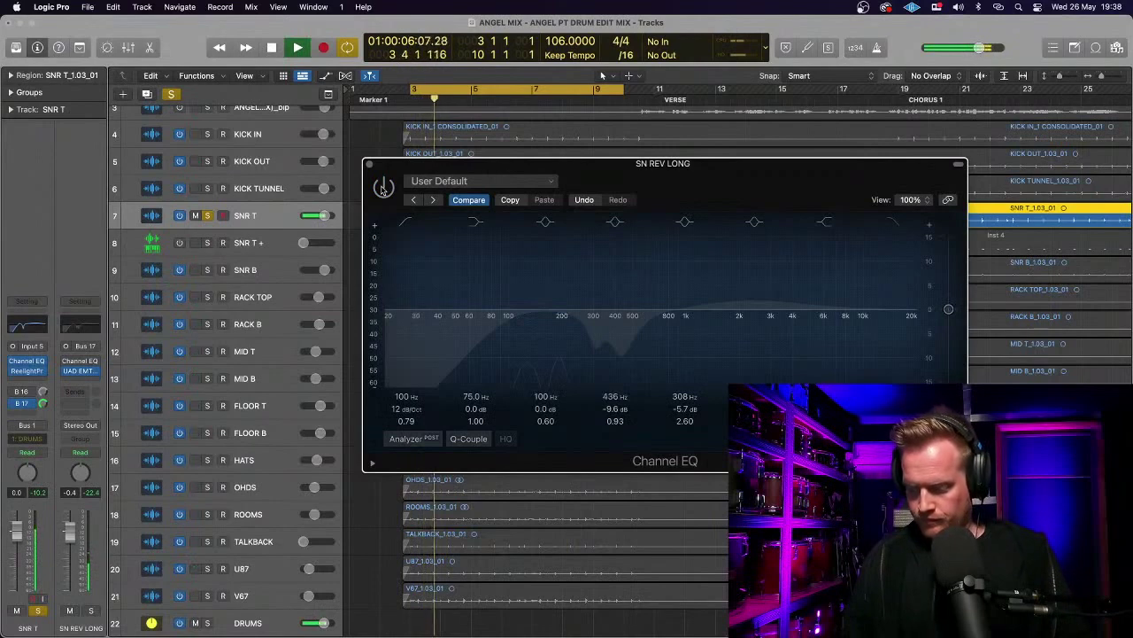
left_click(383, 189)
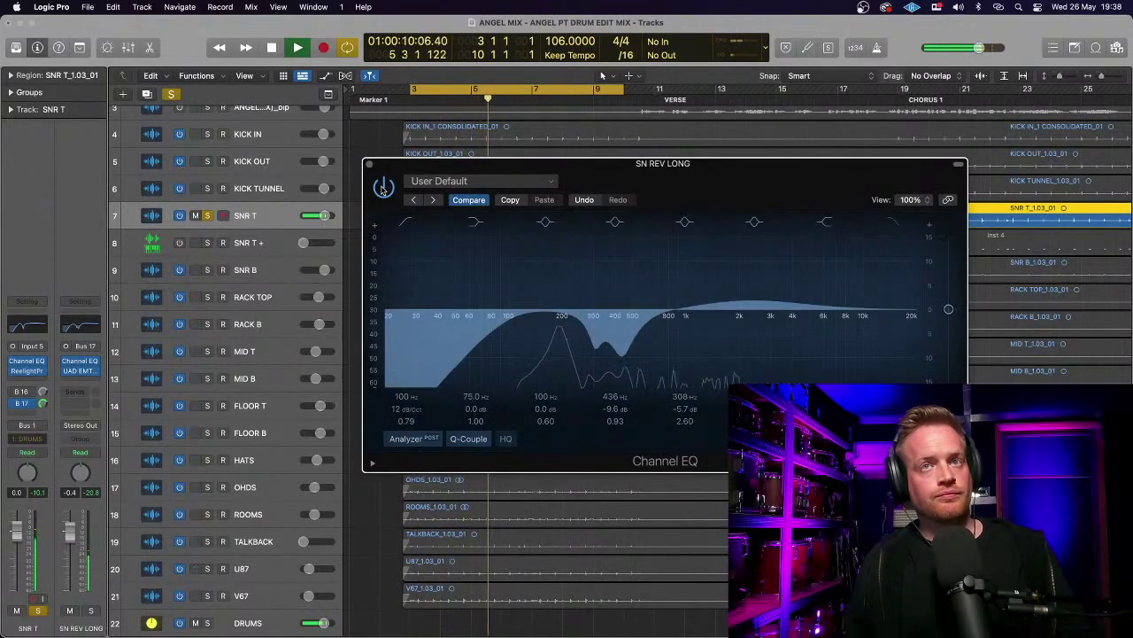
key("space")
- Soften the SN REV LONG EQ: reduce the boost above 2 kHz, cut 432 Hz by 6.9 dB and 308 Hz by 4.1 dB
left_click_drag(749, 302, 749, 308)
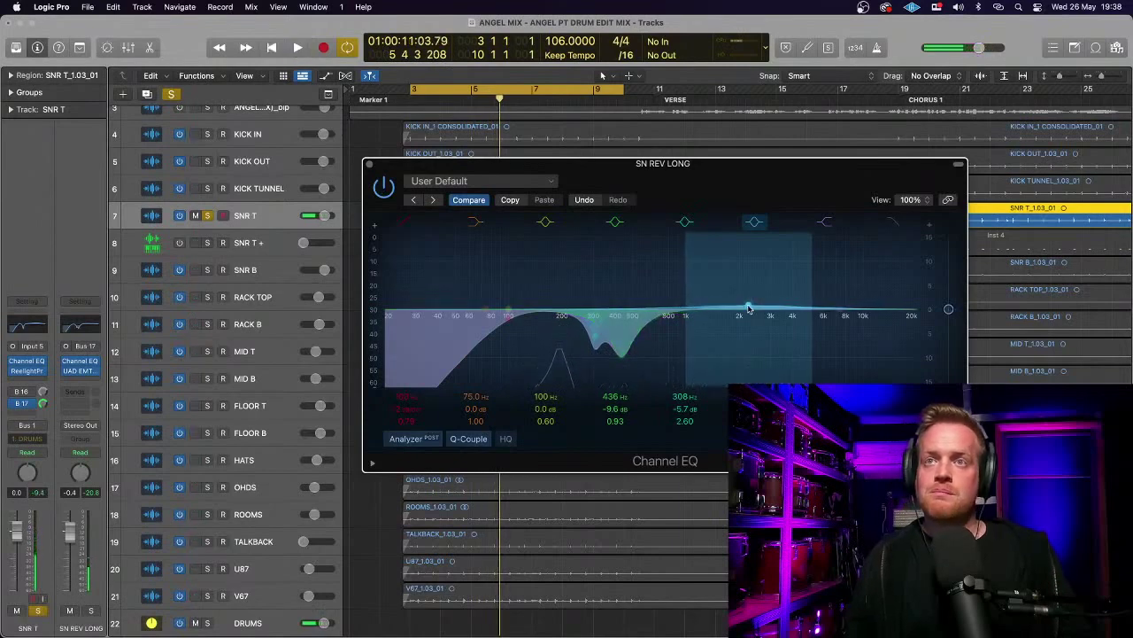
left_click_drag(620, 360, 620, 349)
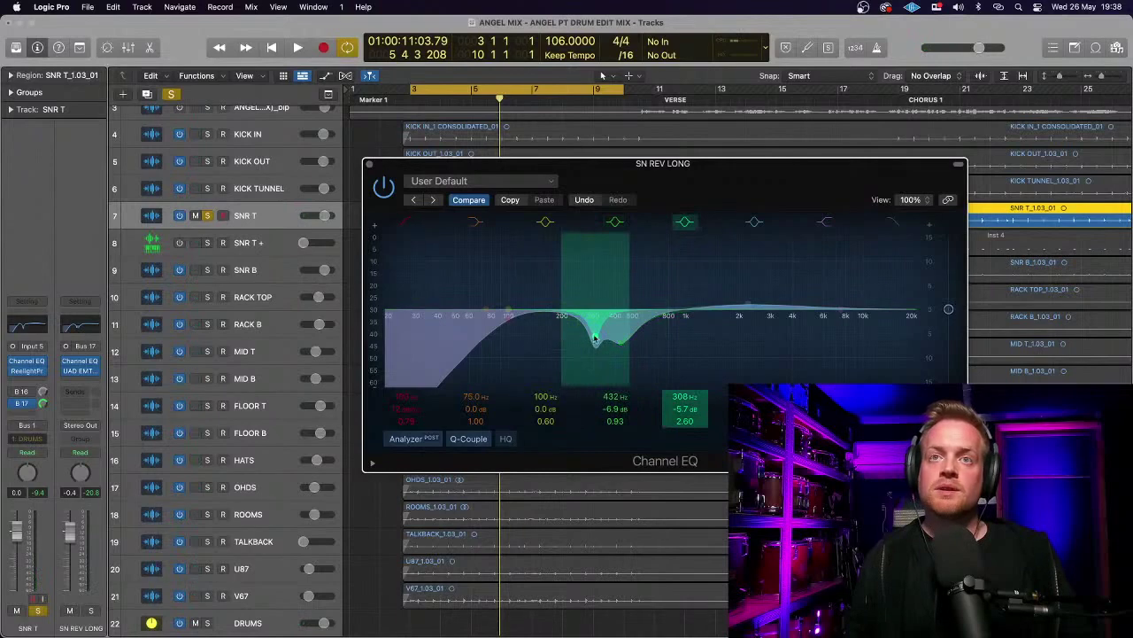
left_click_drag(596, 335, 598, 329)
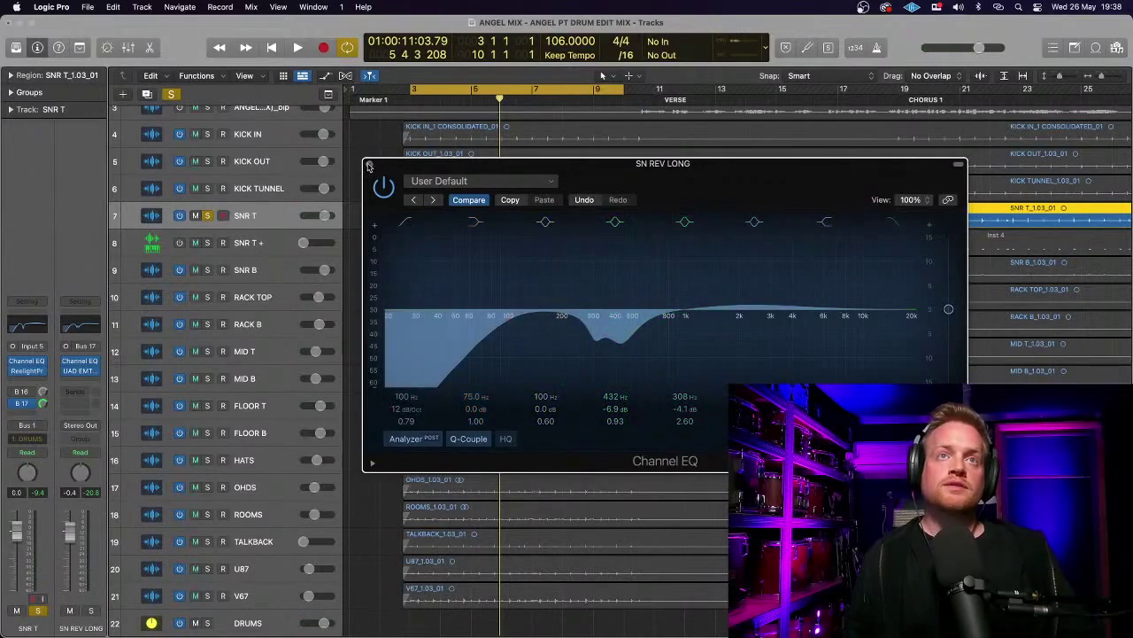
left_click(369, 166)
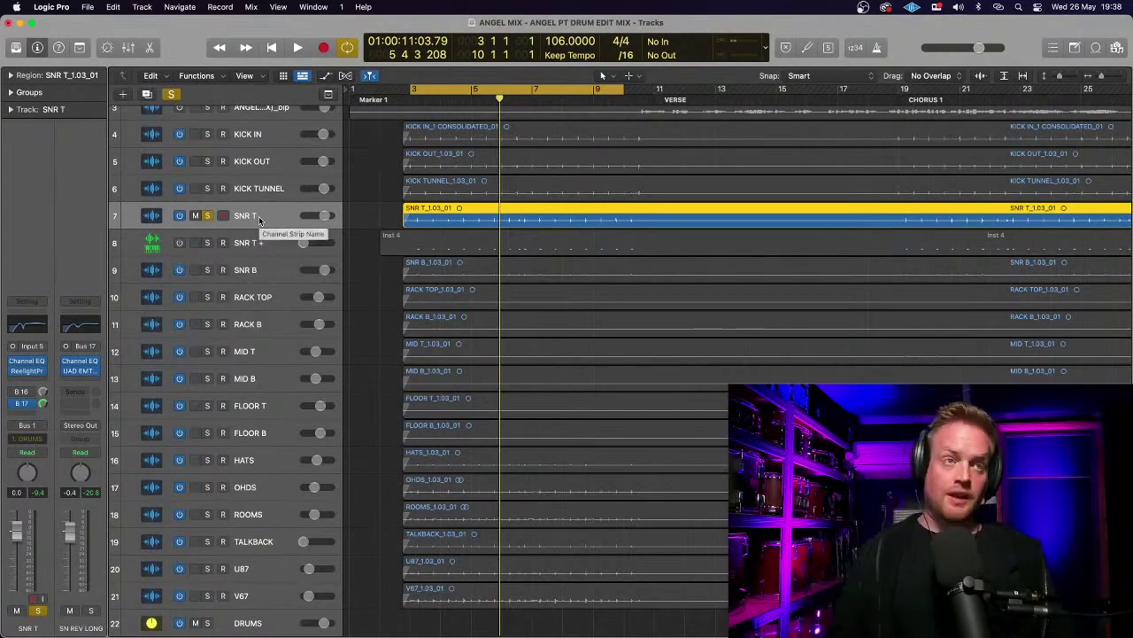
- Examine the UAD EMT 140 plate settings on the SN REV LONG channel
left_click(80, 371)
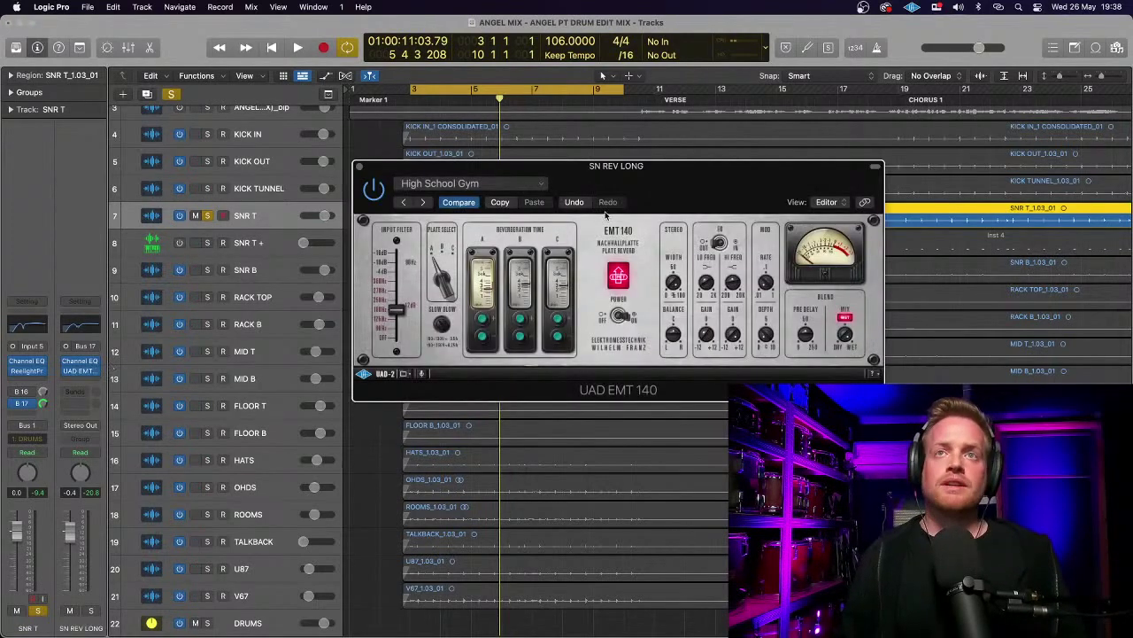
left_click(359, 168)
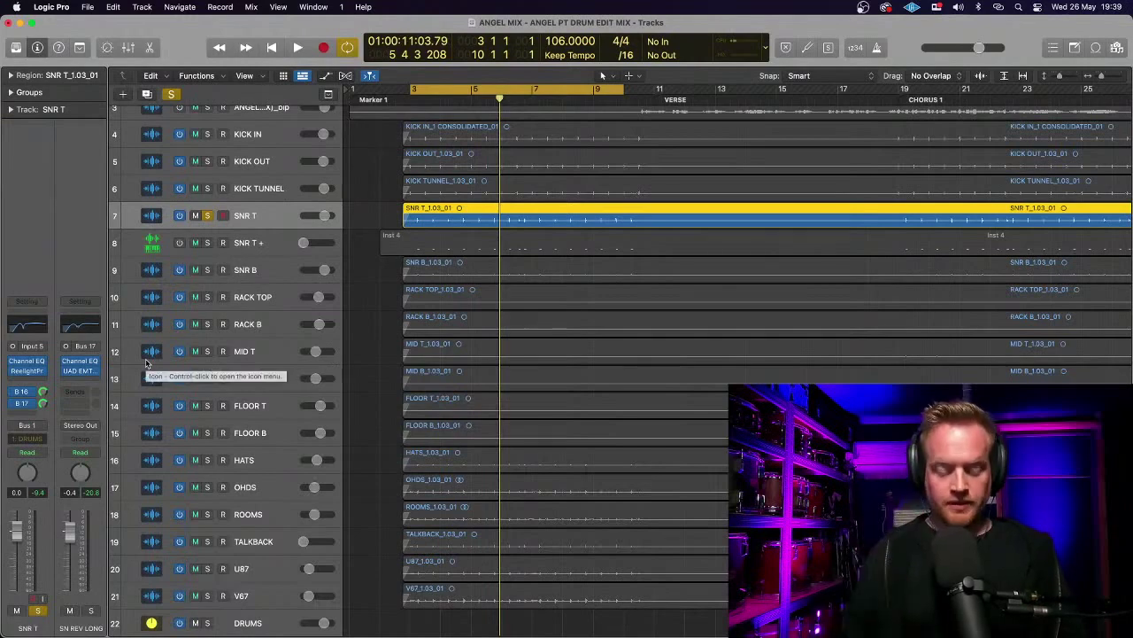
- Compare SNR T's Bus 16 and Bus 17 reverb sends during playback, leave both active and lower SN REV LONG to -3.1 dB
key("shift+space")
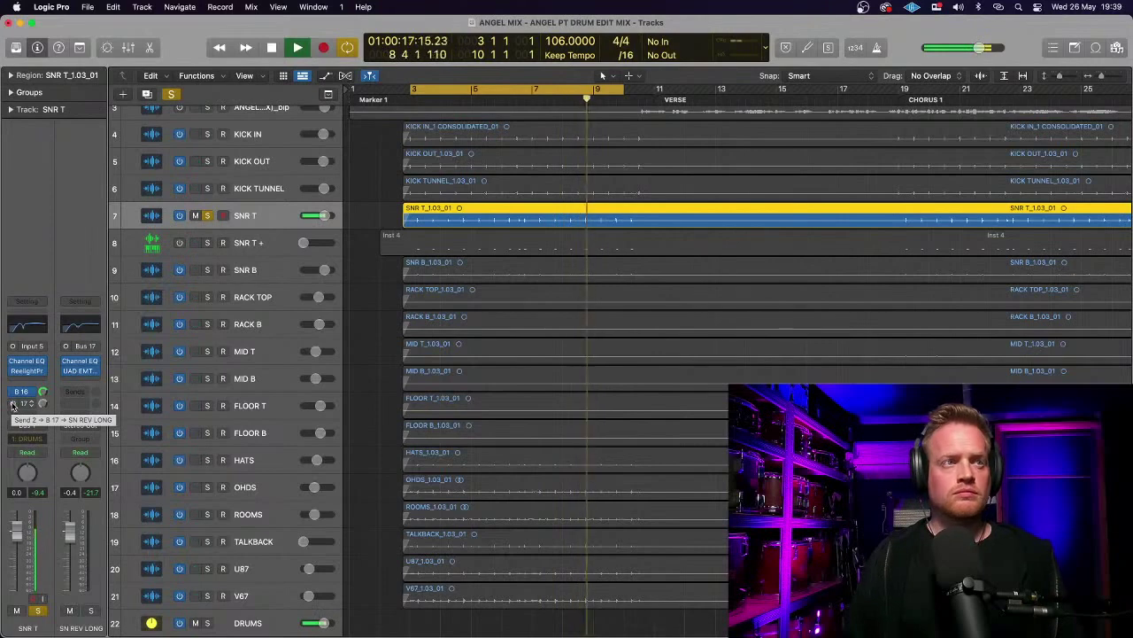
left_click(21, 392)
left_click(96, 573)
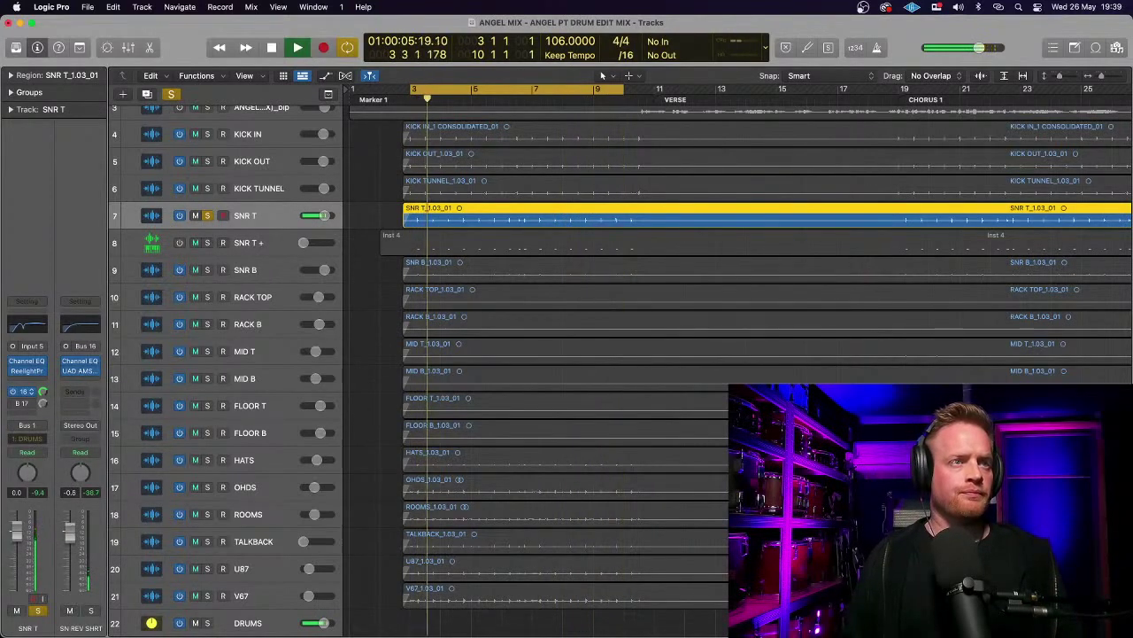
left_click(26, 404)
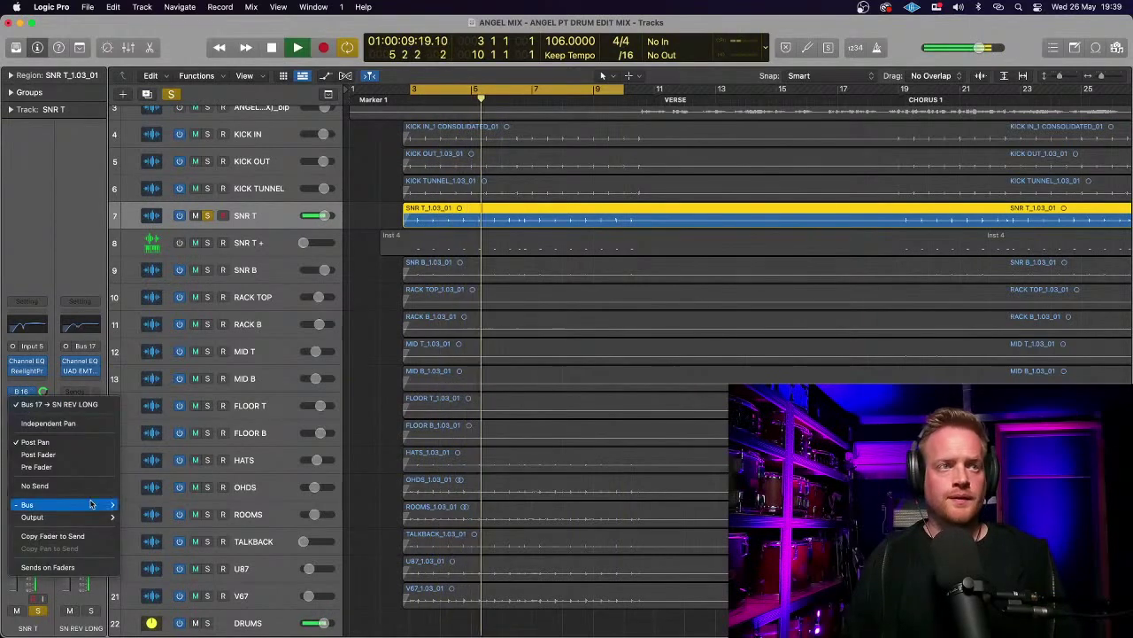
left_click(35, 274)
key("space")
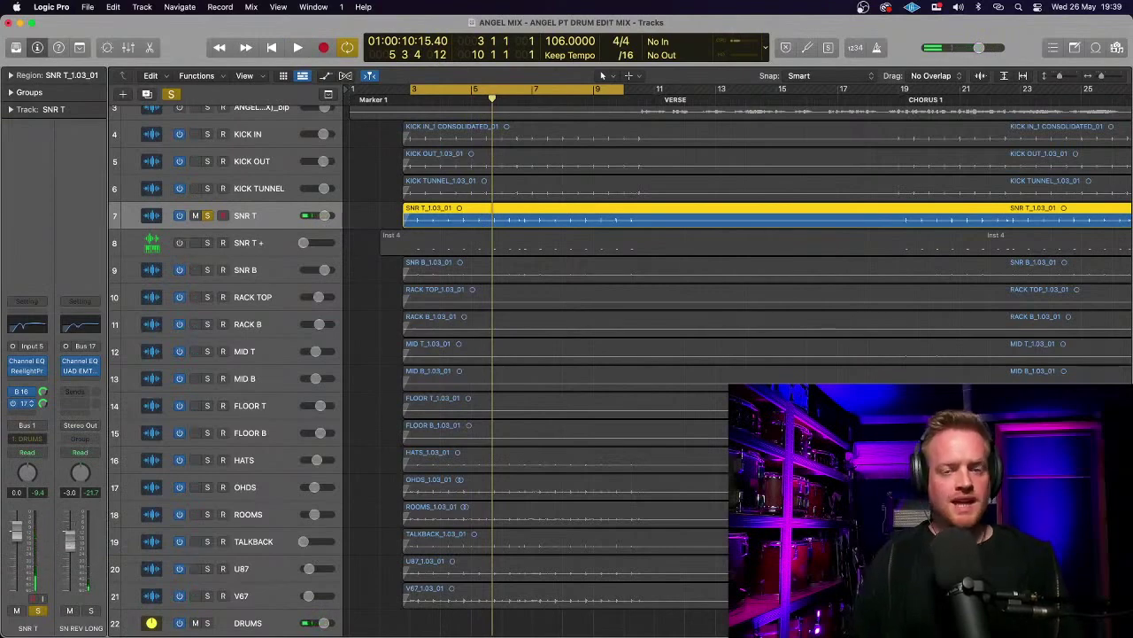
left_click_drag(70, 547, 71, 549)
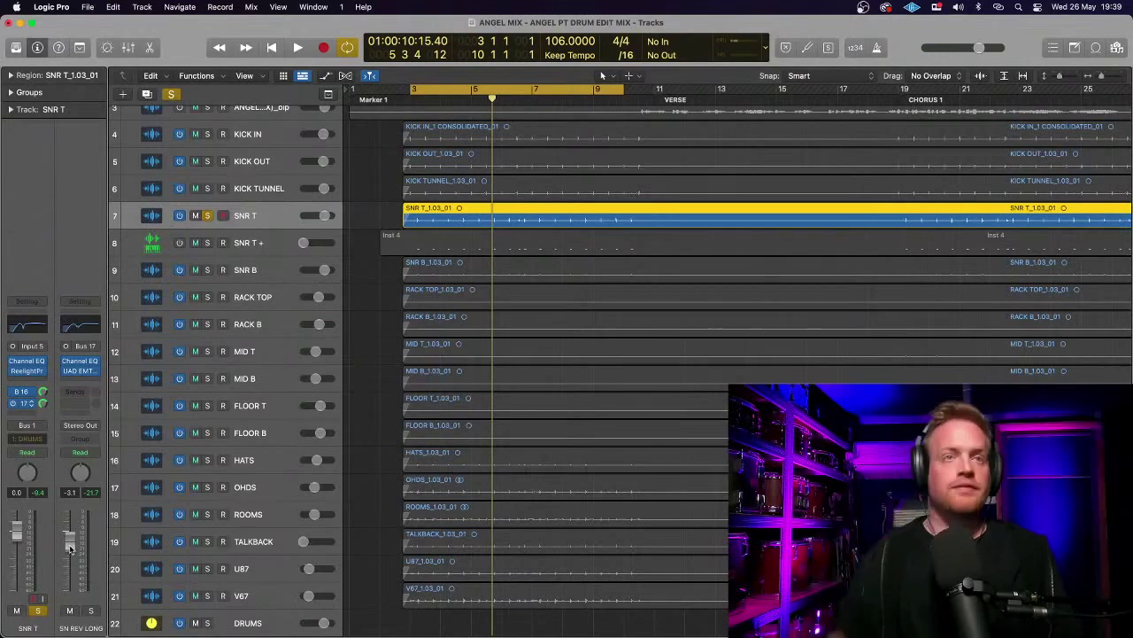
- Add a Bus 24 send to SNR T, raise its send level and name the new aux channel GTD DRM REV
left_click(32, 414)
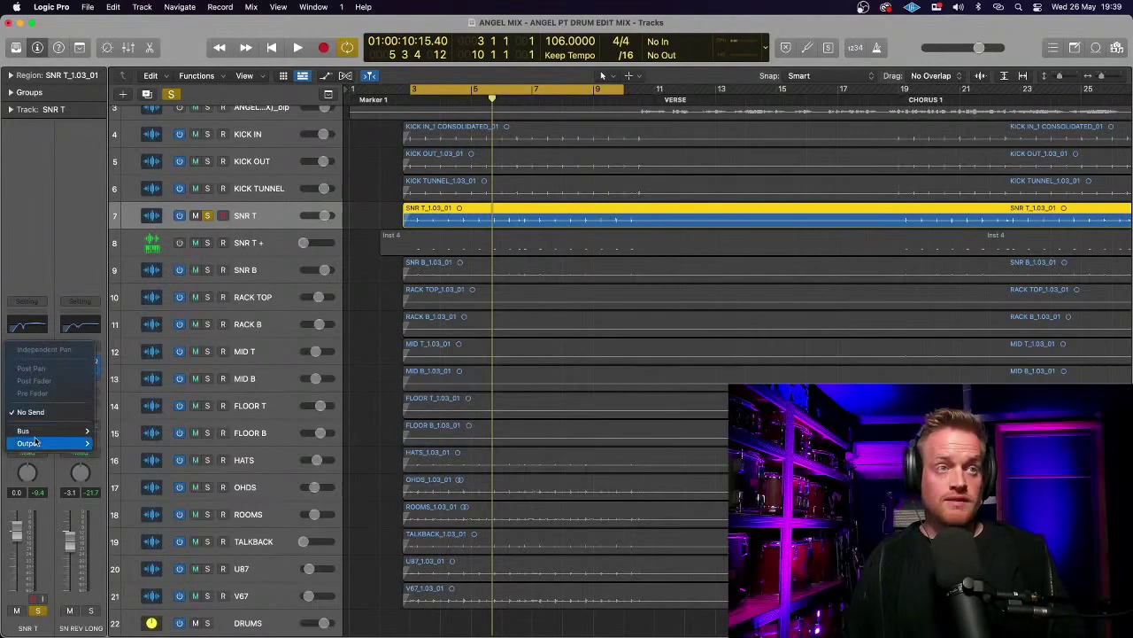
mouse_move(35, 434)
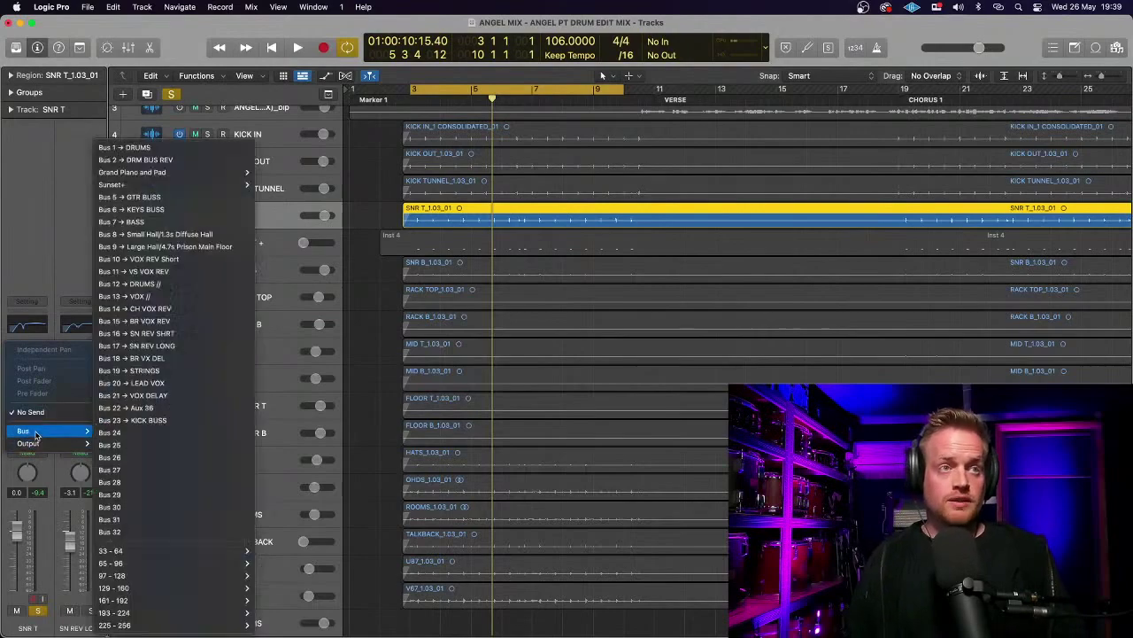
left_click(111, 433)
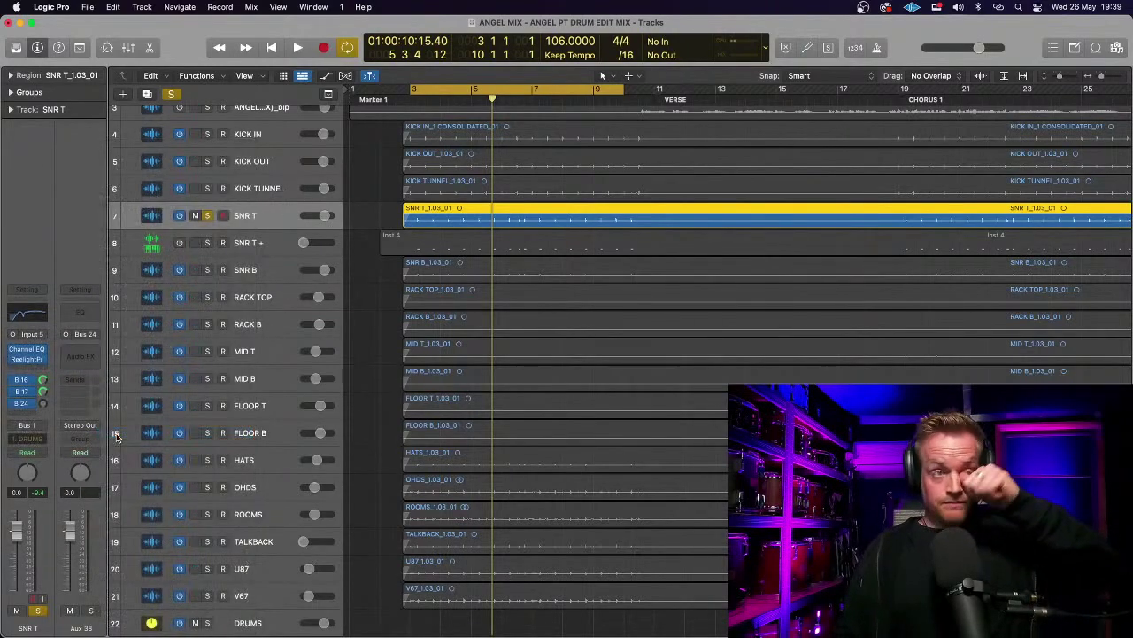
double_click(44, 405)
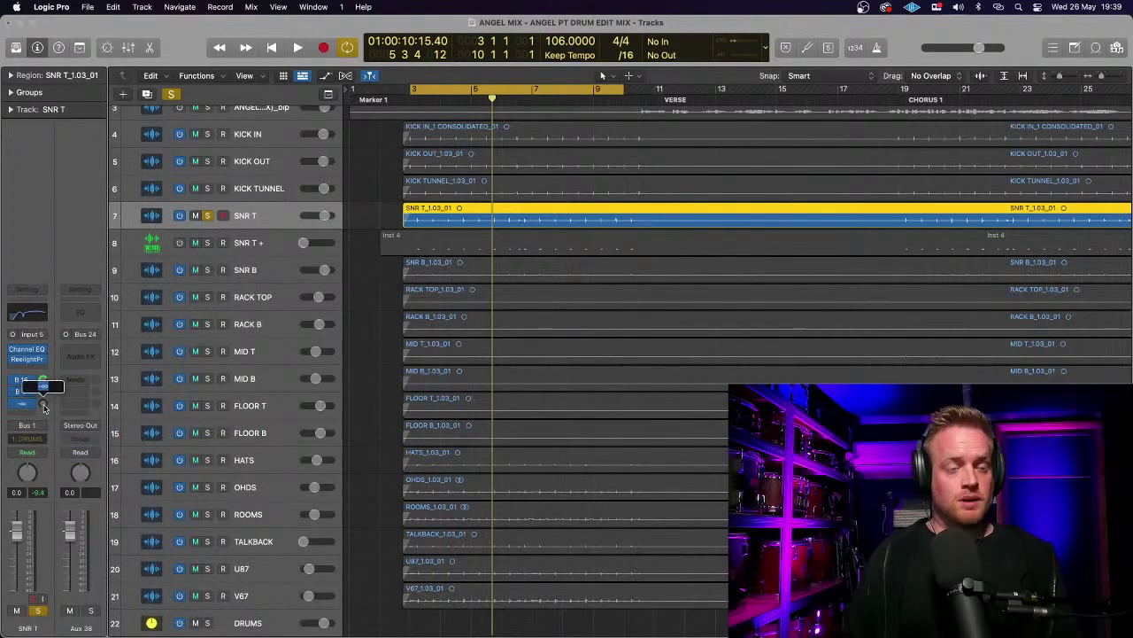
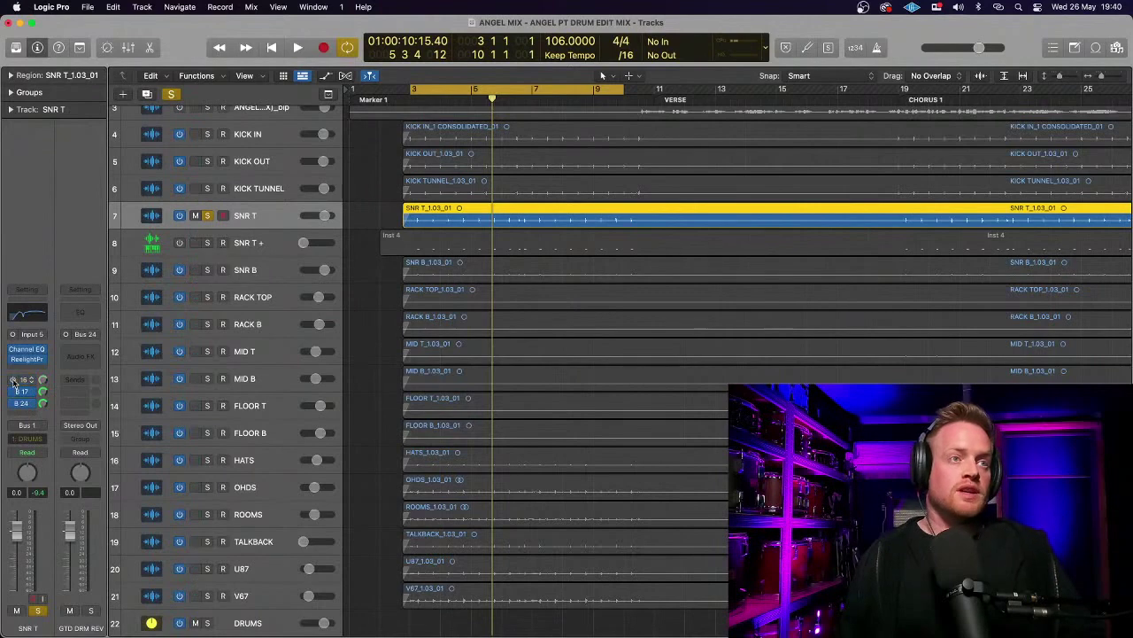
- Insert the UAD AMS RMX16 reverb on the GTD DRM REV channel with SNR T's Bus 16 and Bus 17 sends bypassed
left_click(95, 352)
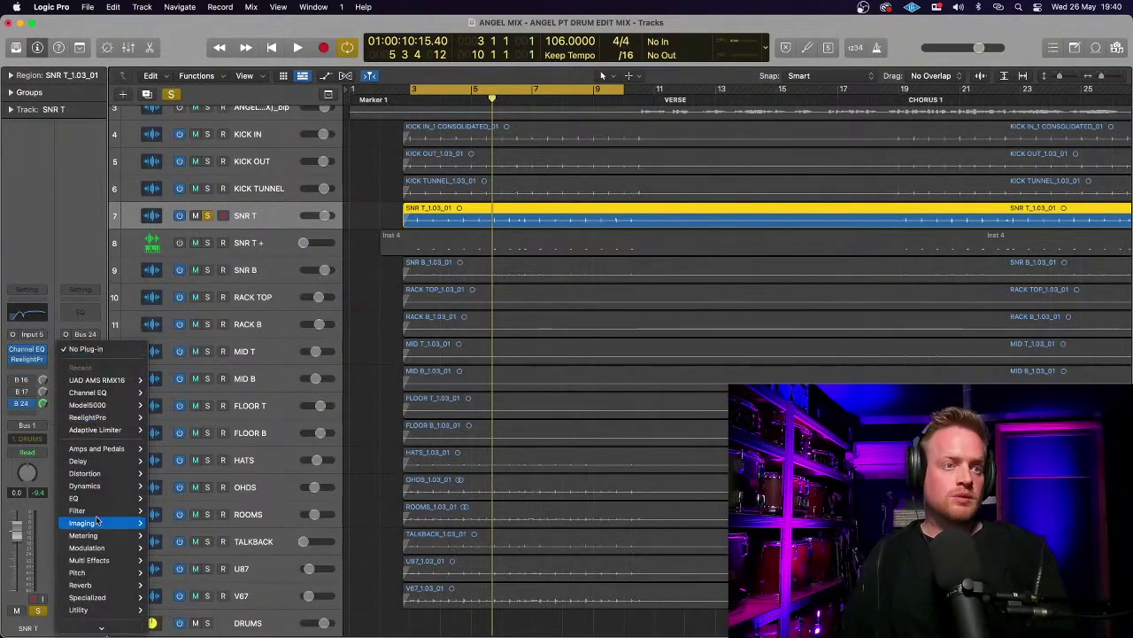
mouse_move(95, 625)
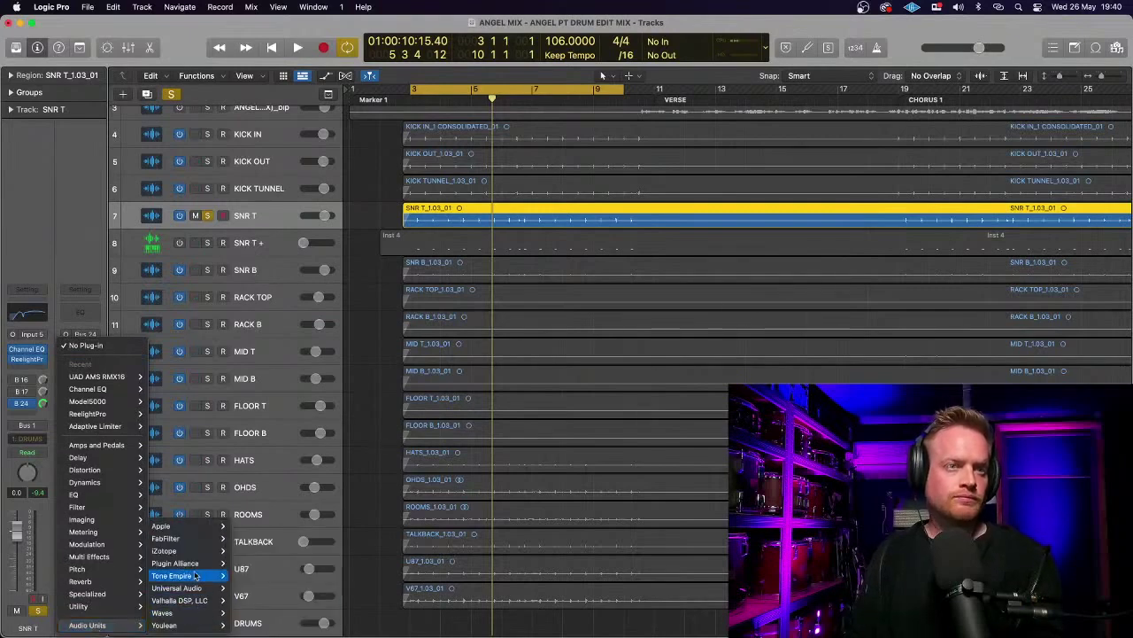
mouse_move(181, 590)
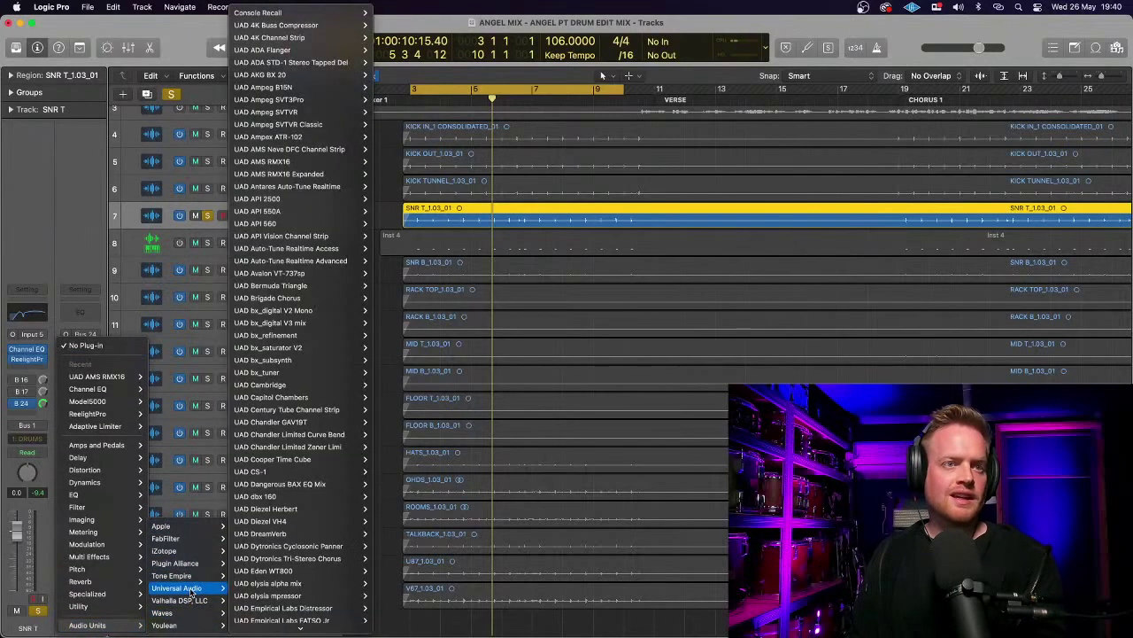
mouse_move(197, 578)
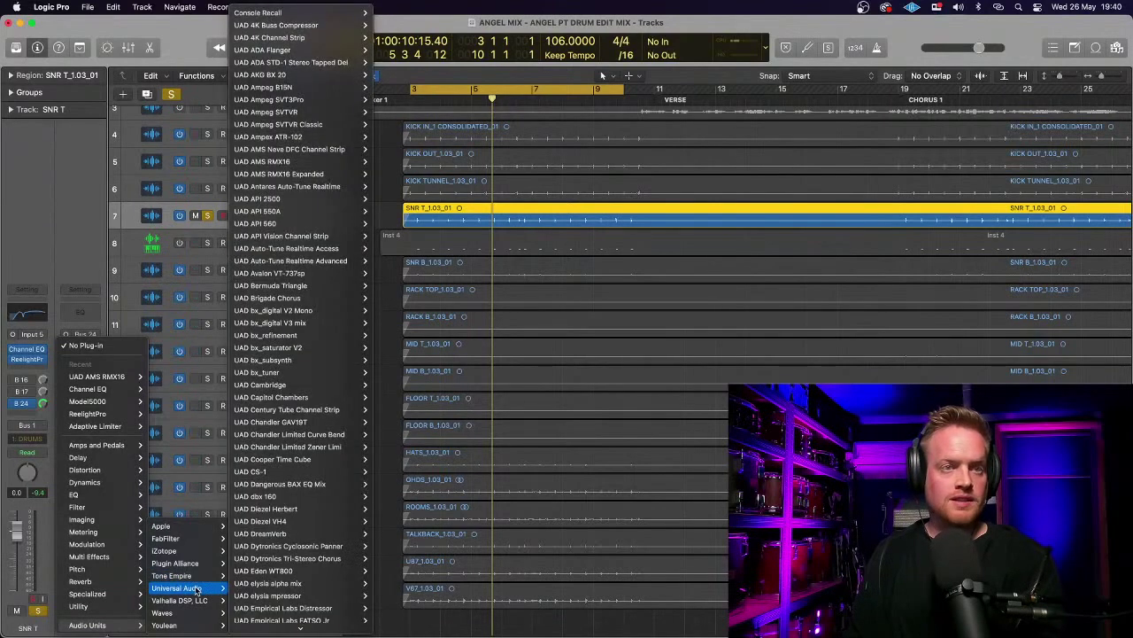
mouse_move(265, 586)
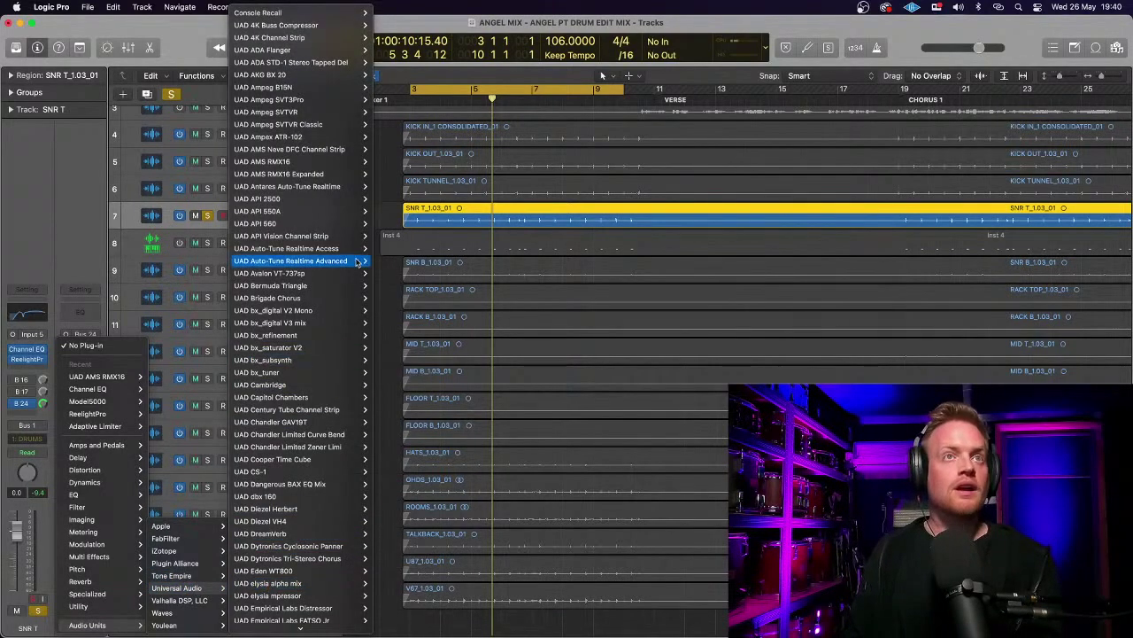
mouse_move(333, 177)
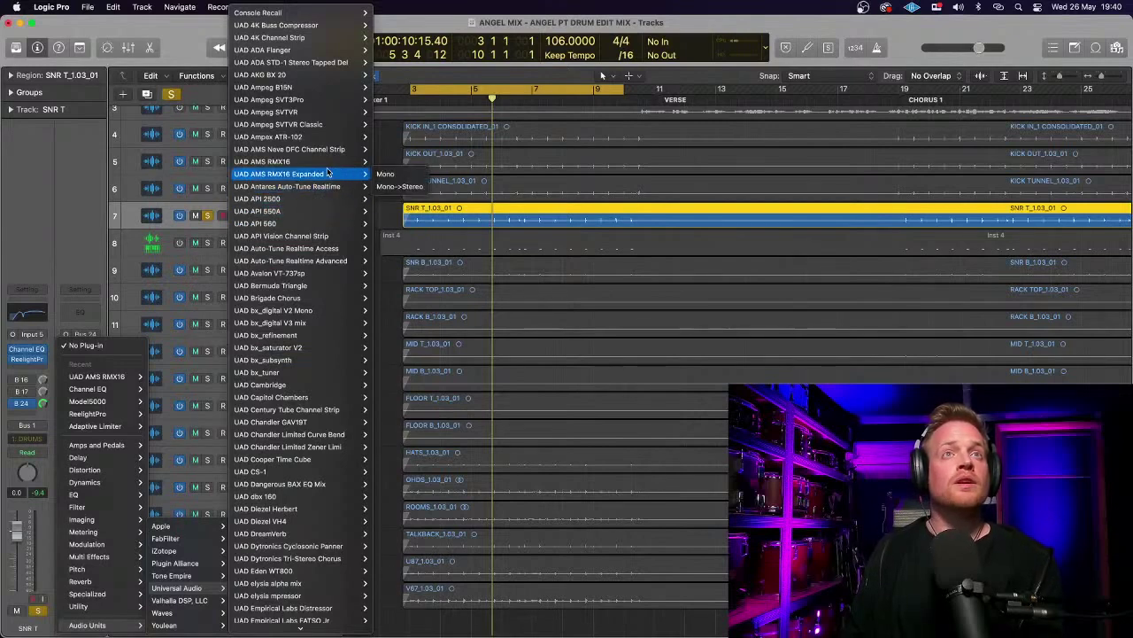
left_click(324, 166)
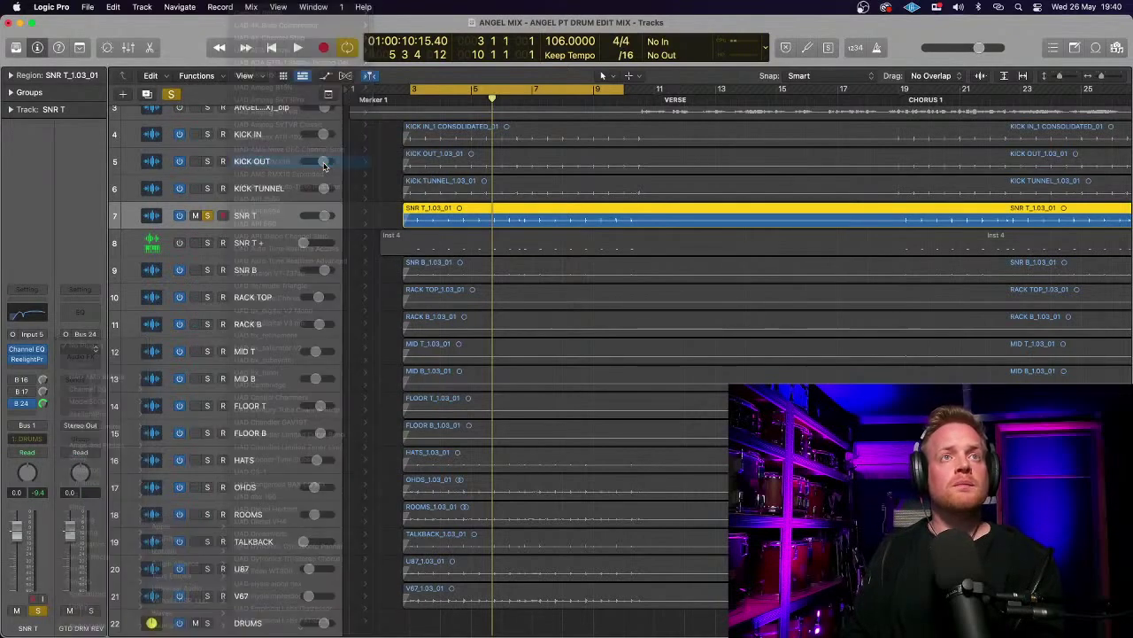
- Load the DT-Classic 80s Toms factory preset in the AMS RMX16 and audition it on the snare
left_click(542, 185)
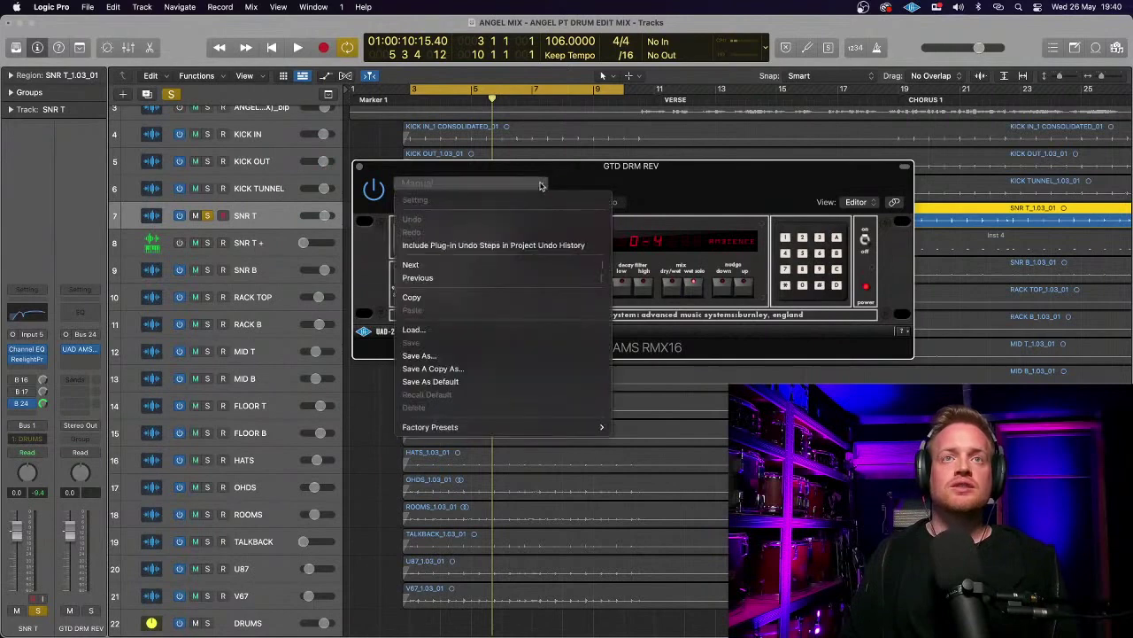
mouse_move(531, 427)
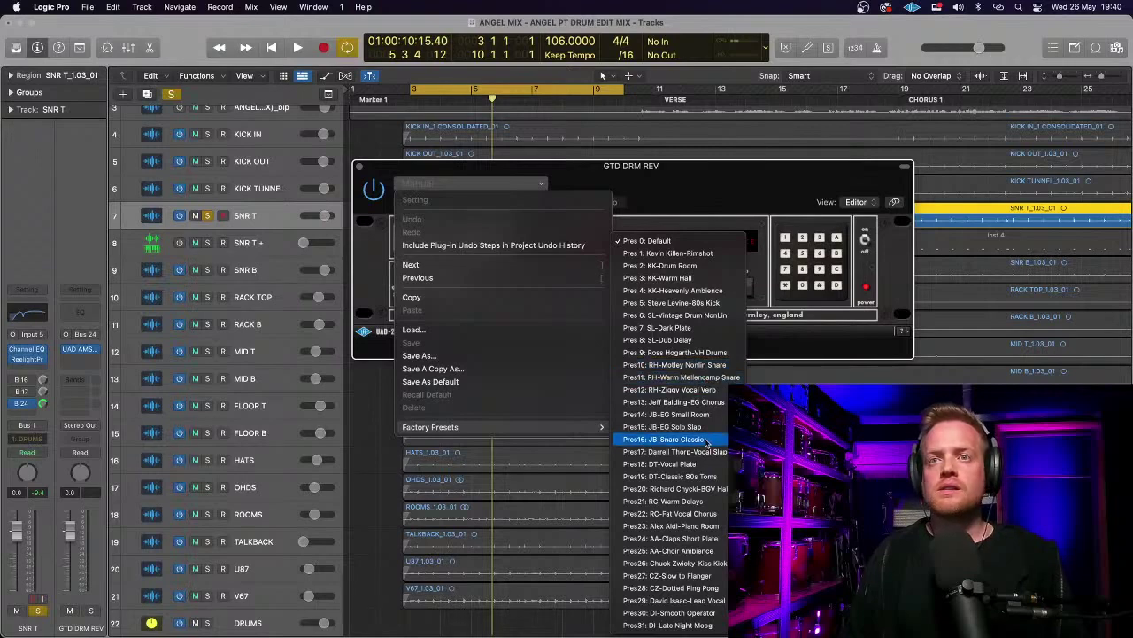
left_click(713, 479)
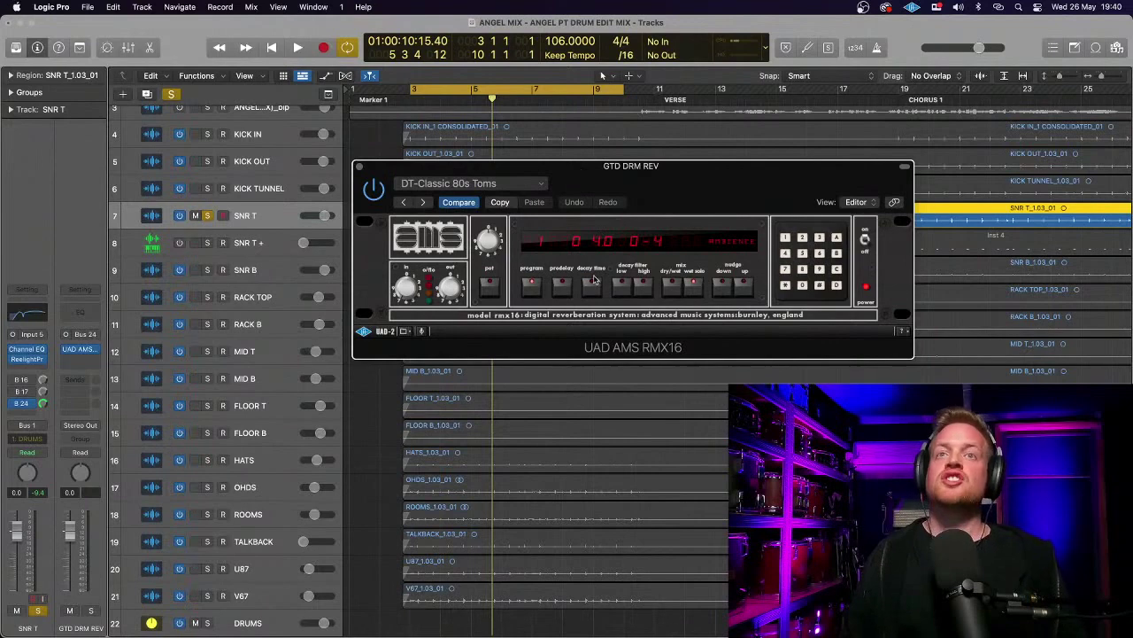
key("space")
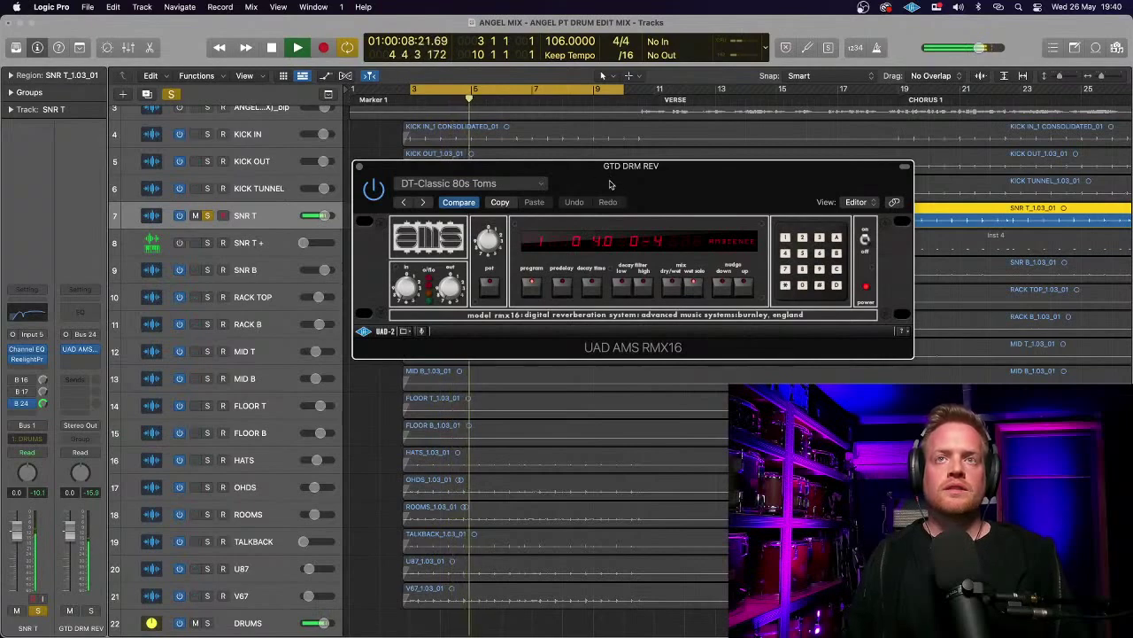
key("space")
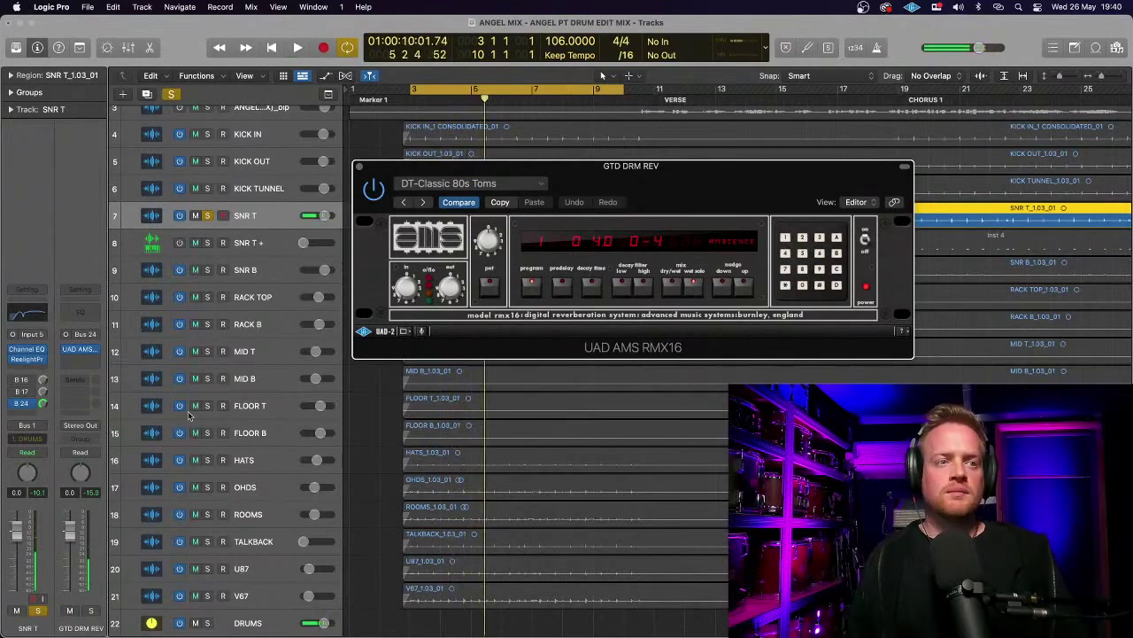
- Pull the GTD DRM REV fader down to silence, reactivate SNR T's Bus 16 and Bus 17 sends and add a Channel EQ to GTD DRM REV
left_click(72, 616)
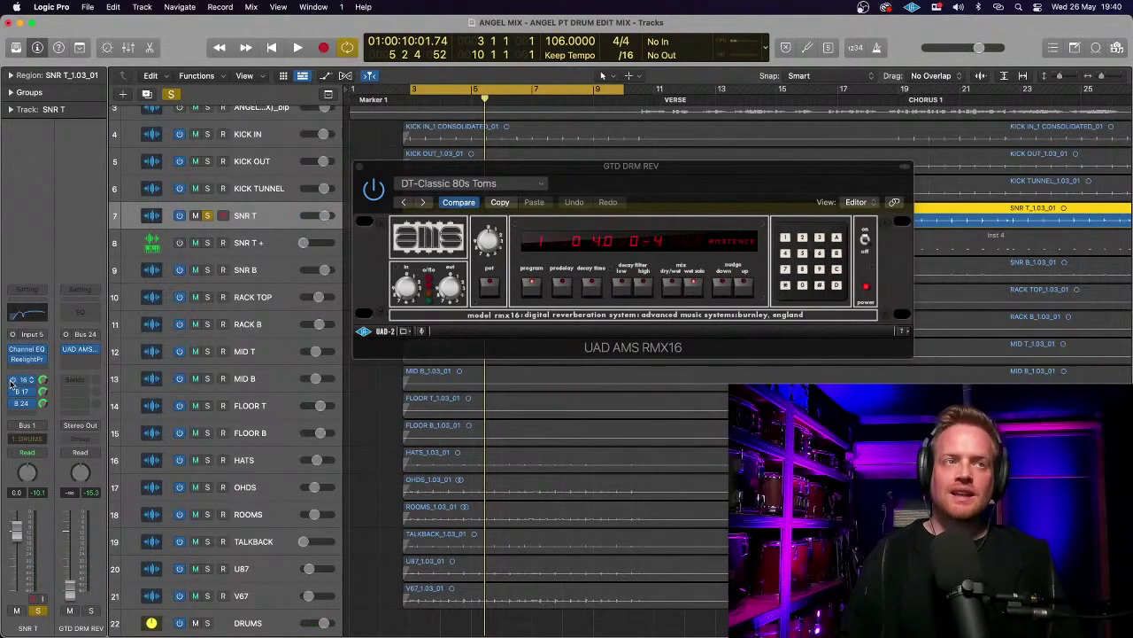
left_click(84, 315)
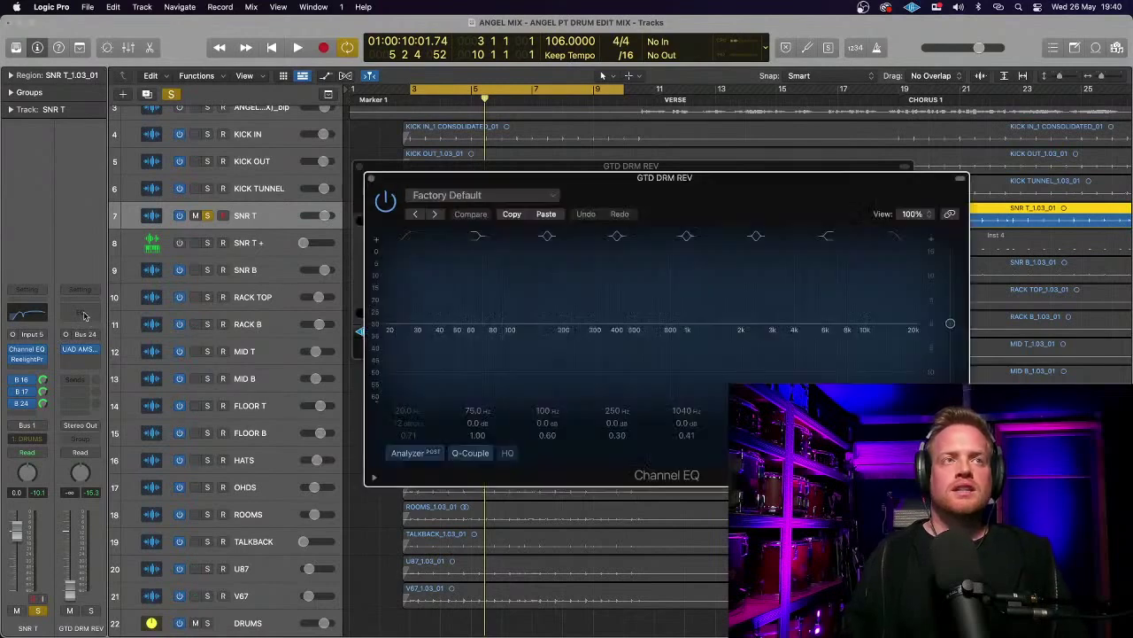
- Enable a low cut at about 100 Hz in the GTD DRM REV Channel EQ and close that EQ
left_click(407, 239)
left_click_drag(390, 340, 507, 355)
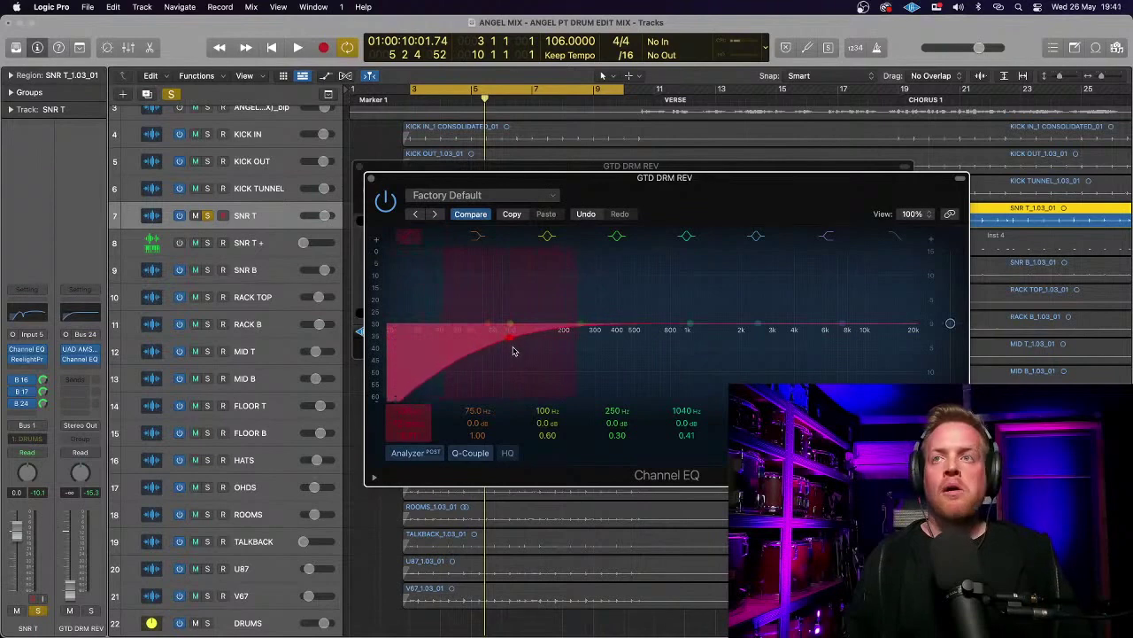
left_click(371, 180)
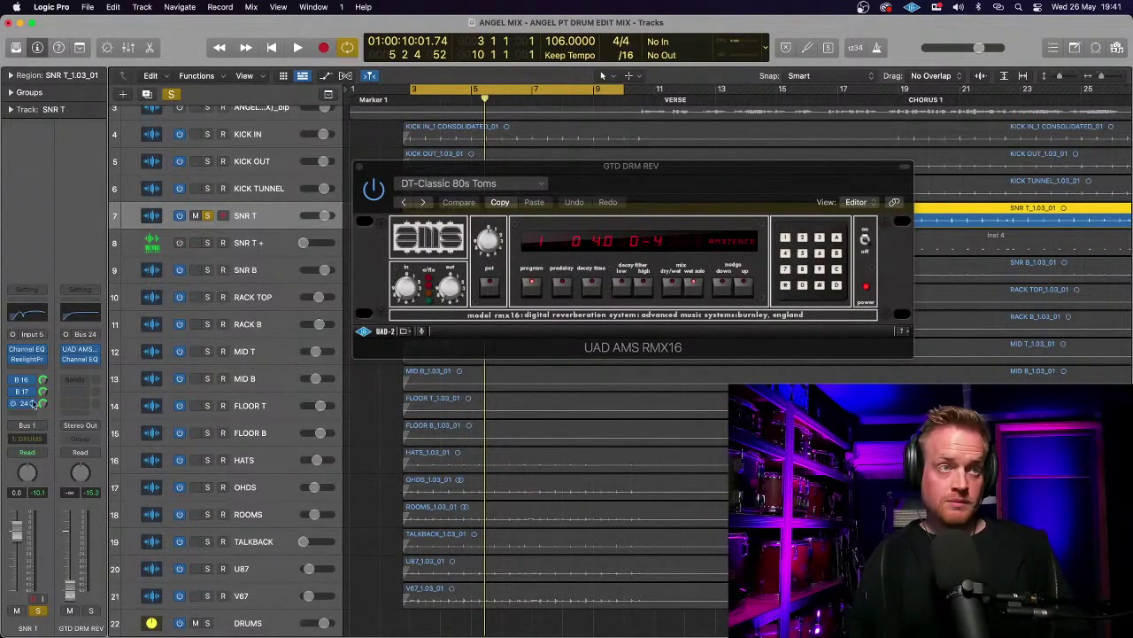
- Play back the soloed SNR T and raise the GTD DRM REV return level to about -2.2 dB
key("space")
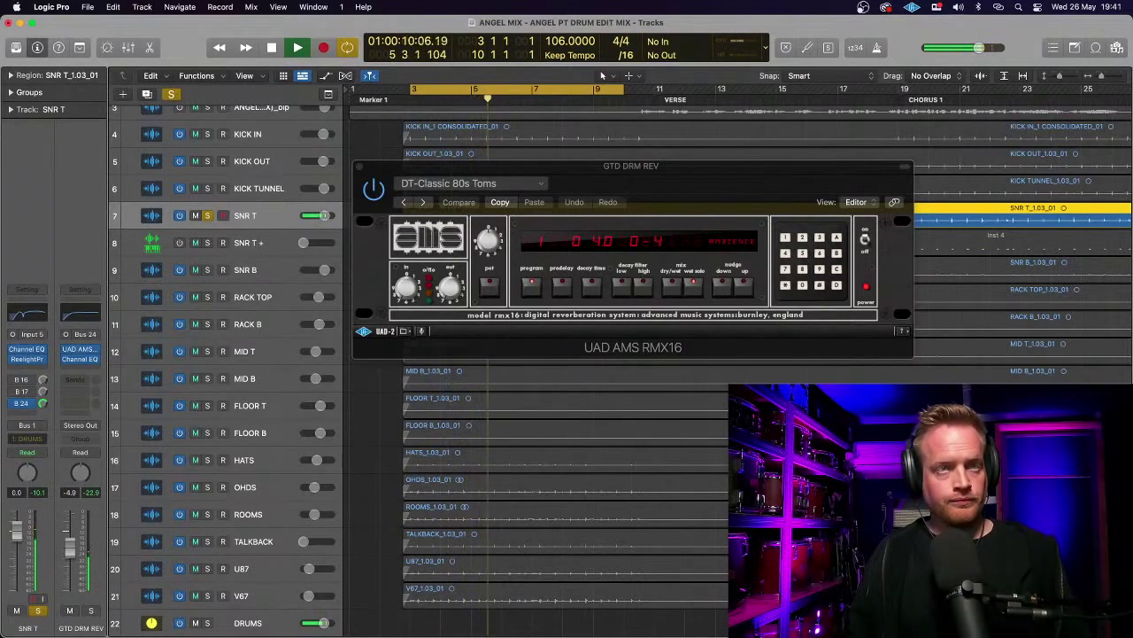
key("space")
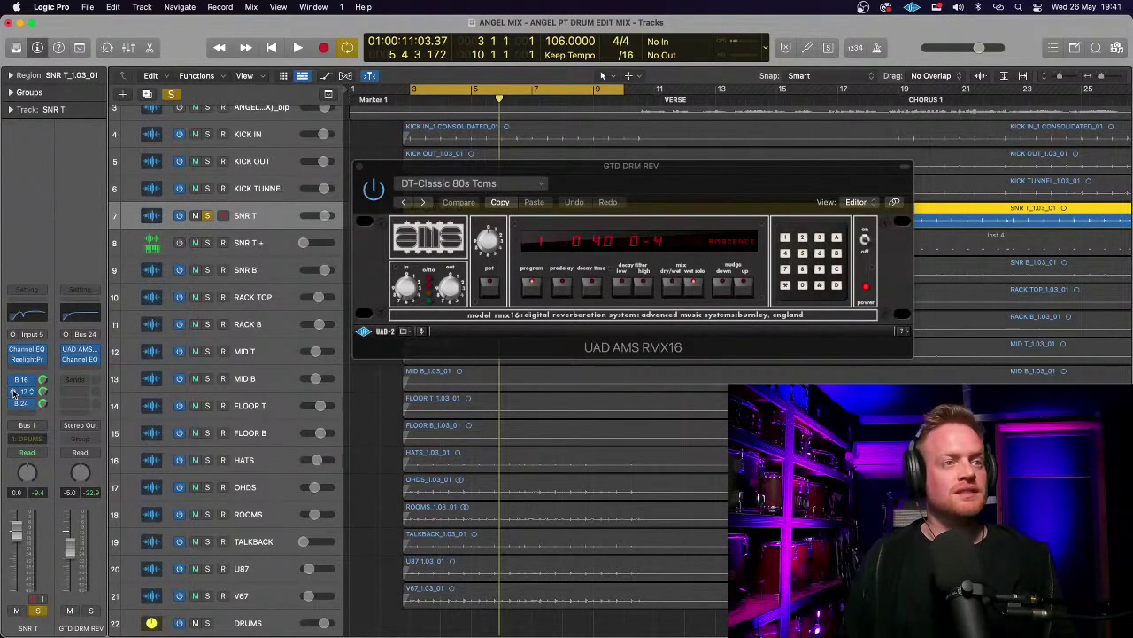
key("space")
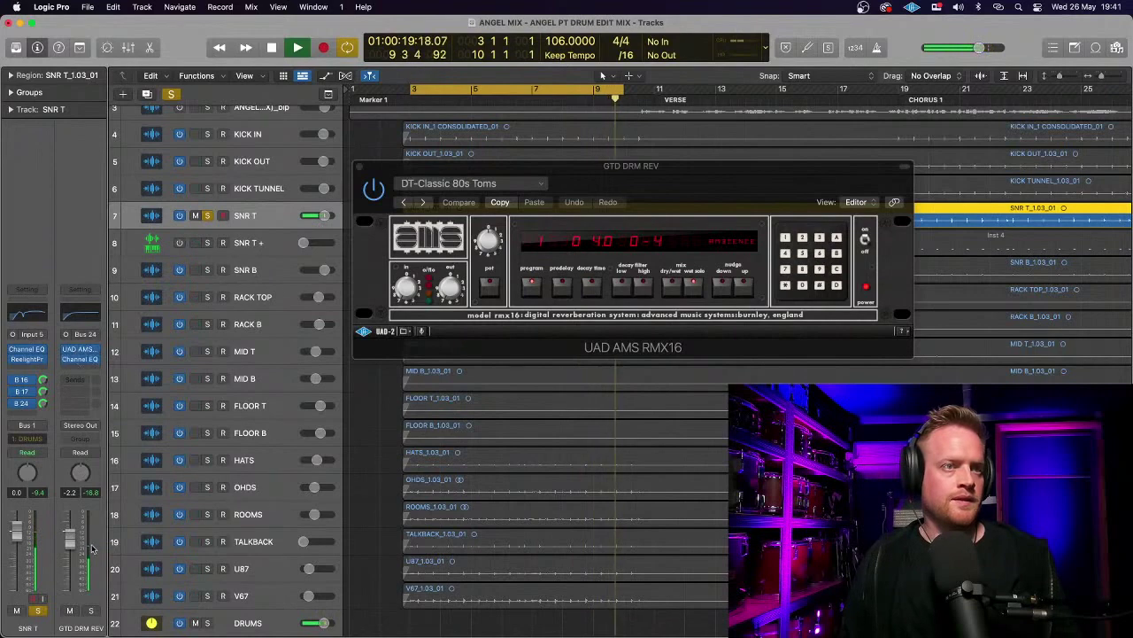
- Refine the GTD DRM REV EQ with a broad boost around 3 kHz, a -3.1 dB cut at 414 Hz and a steeper low cut, closing both plug-ins
left_click(79, 359)
left_click_drag(772, 326, 772, 312)
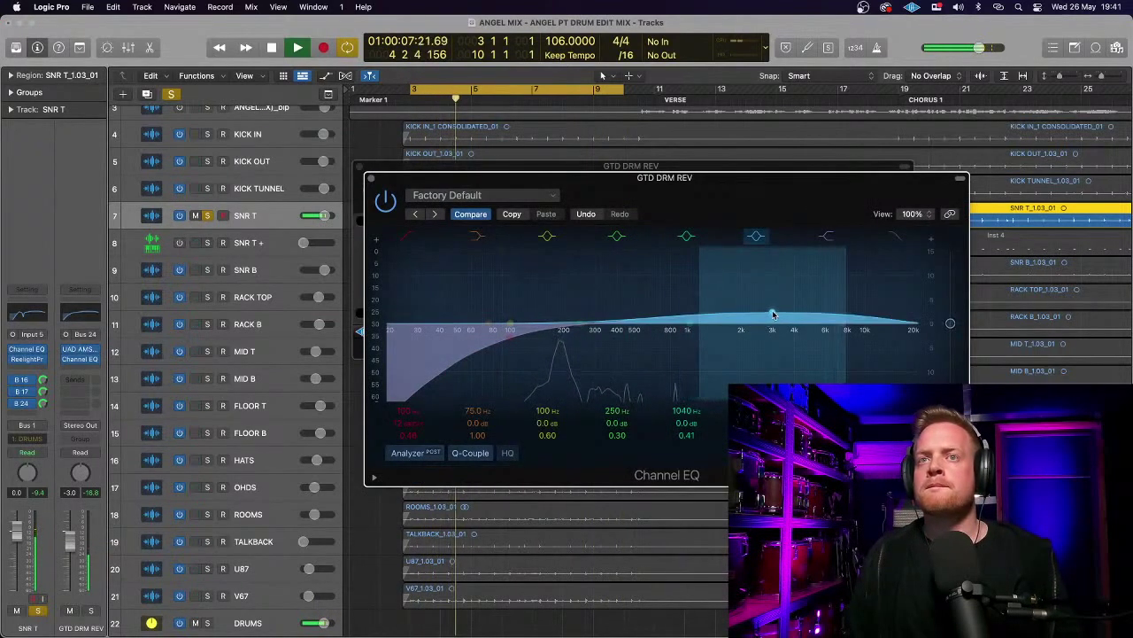
left_click_drag(580, 326, 625, 341)
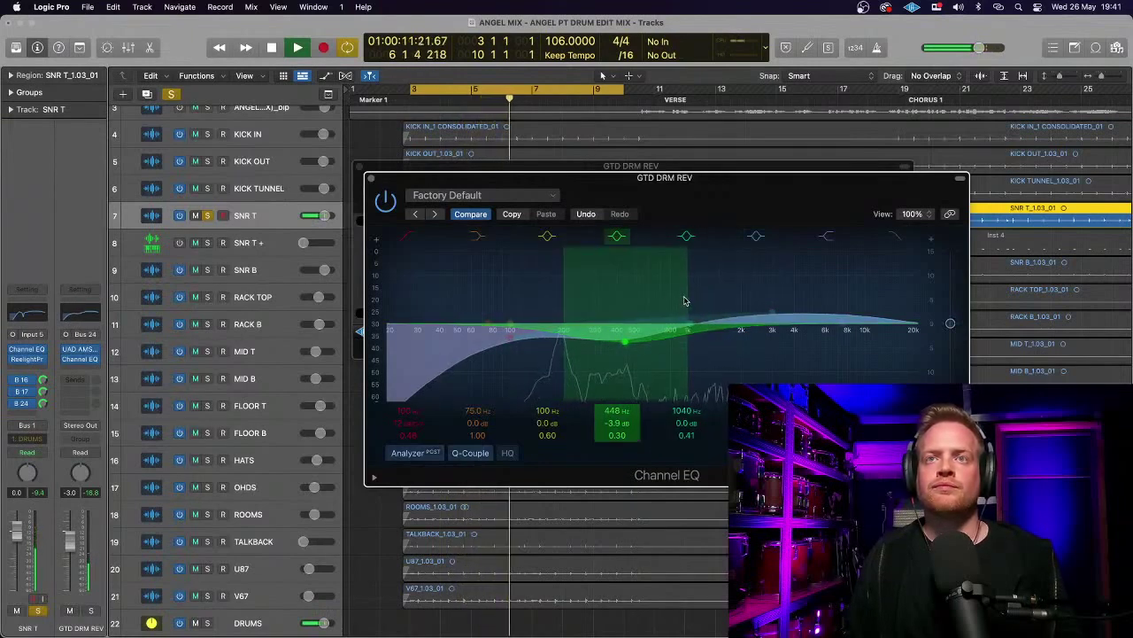
mouse_move(629, 343)
left_mouse_down()
mouse_move(630, 305)
mouse_move(625, 357)
mouse_move(619, 340)
left_mouse_up()
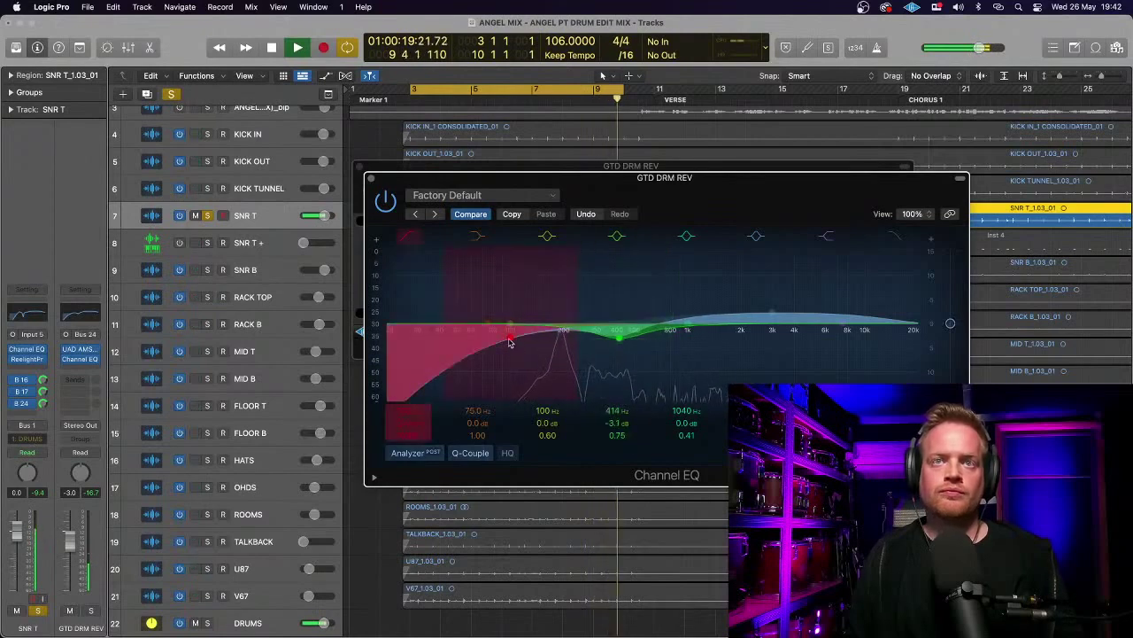
key("space")
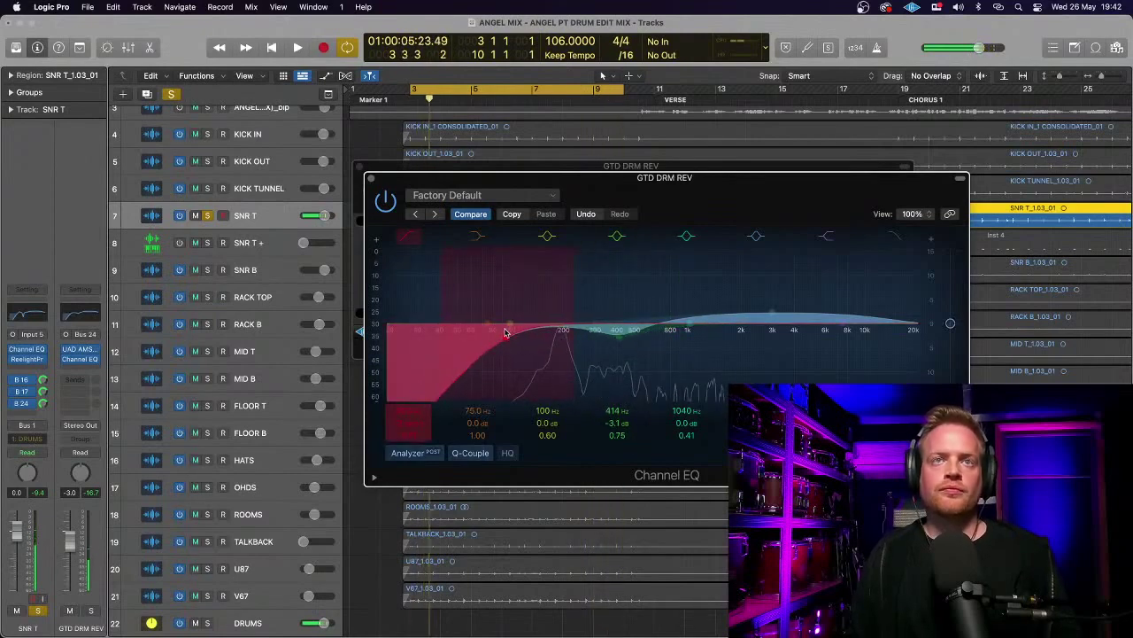
left_click(372, 179)
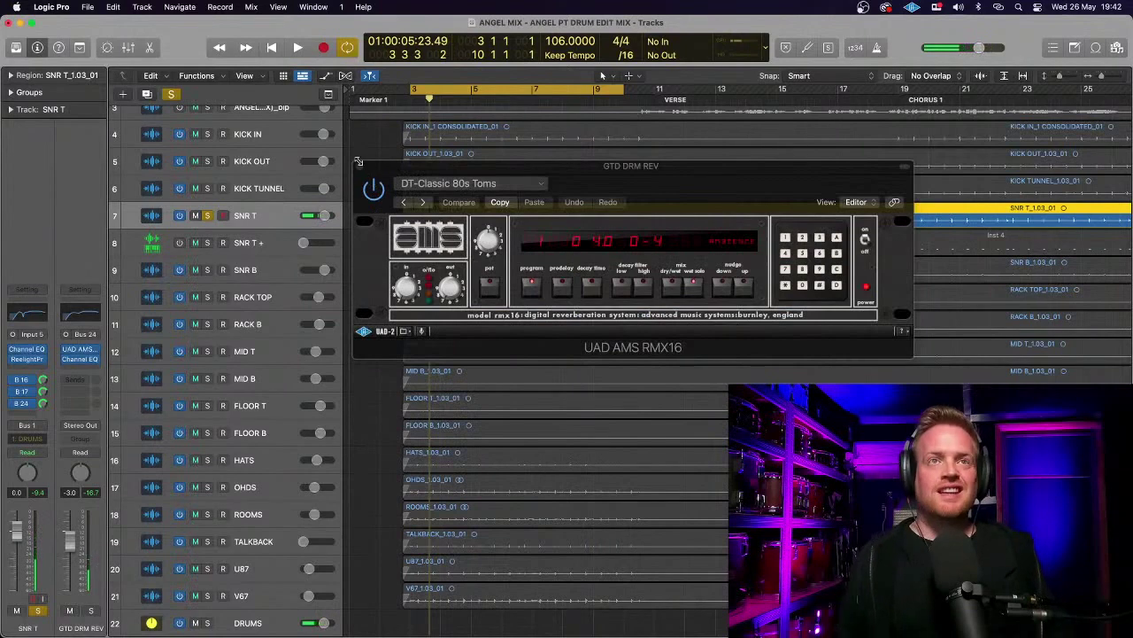
left_click(359, 165)
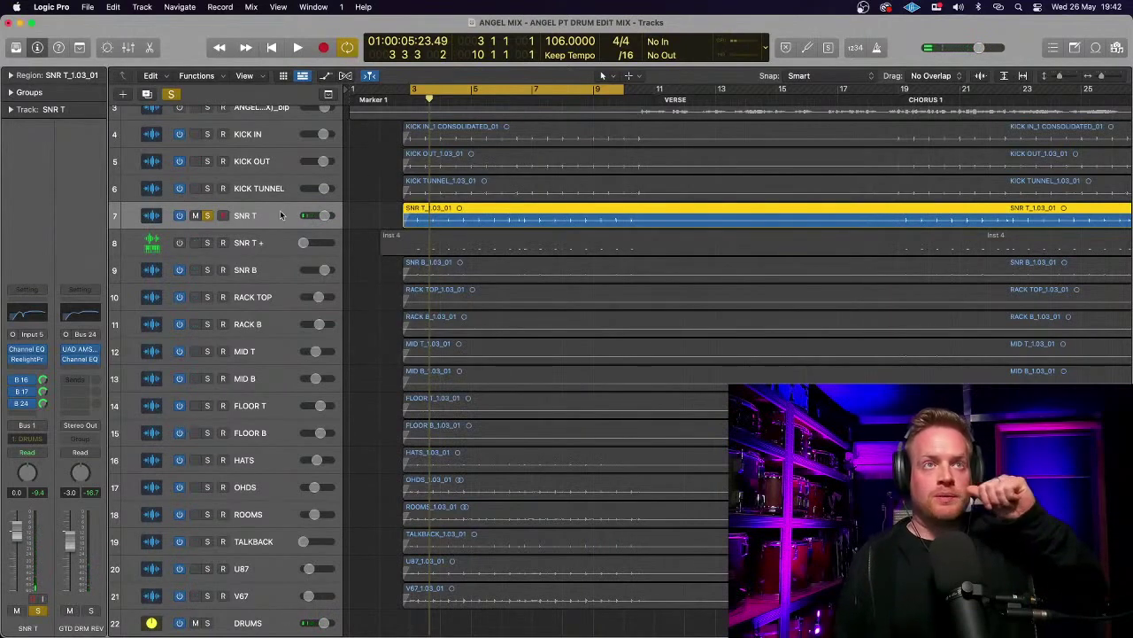
- Unsolo SNR T, solo the DRUMS bus instead, and start playback of the looped section
left_click(205, 216)
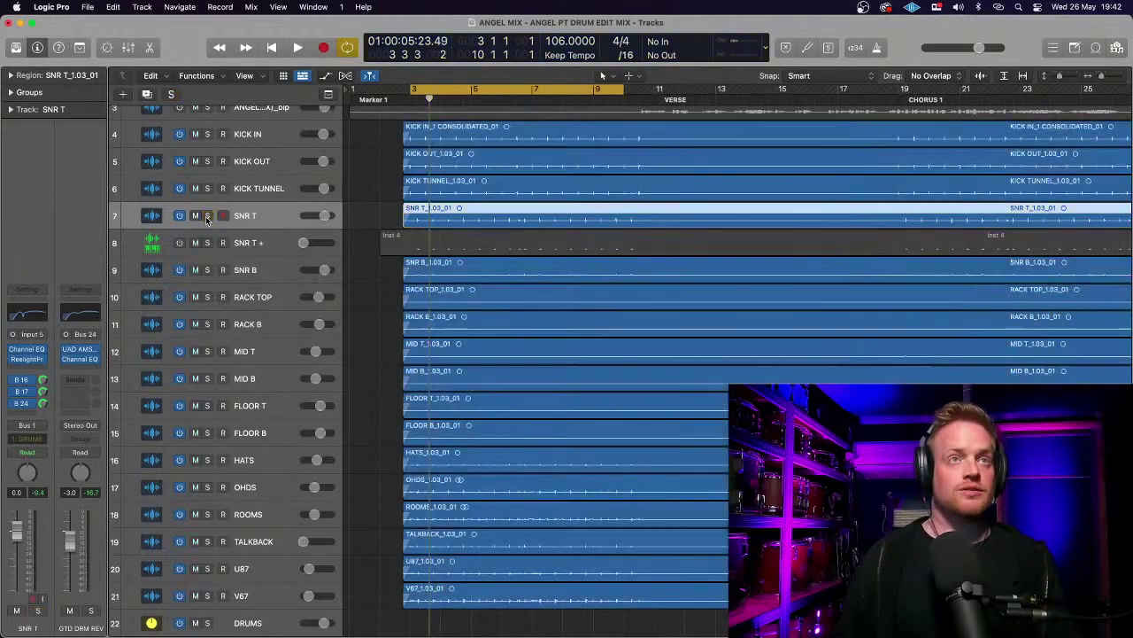
left_click(208, 623)
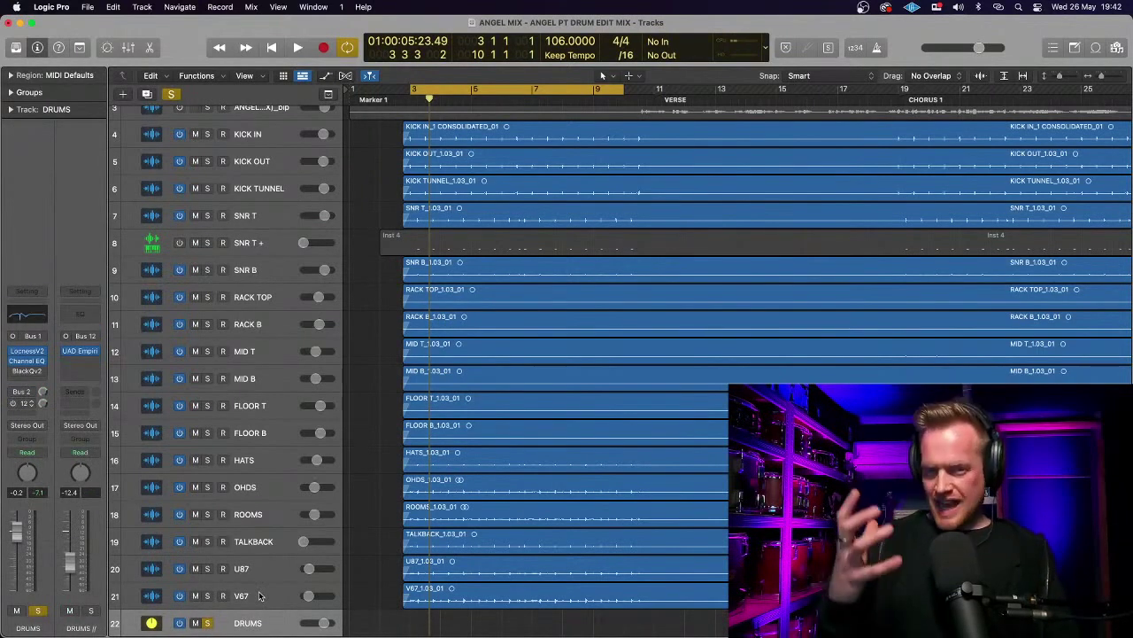
key("space")
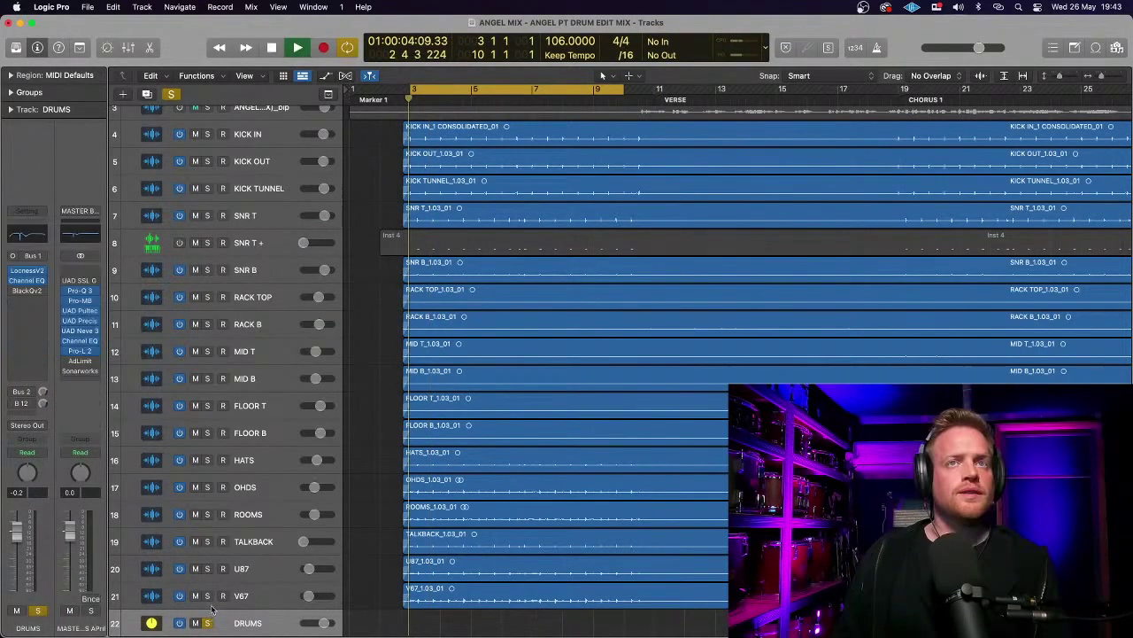
- Solo the three reverb returns fed by SNR T's sends: SN REV SHRT, SN REV LONG and GTD DRM REV
left_click(268, 212)
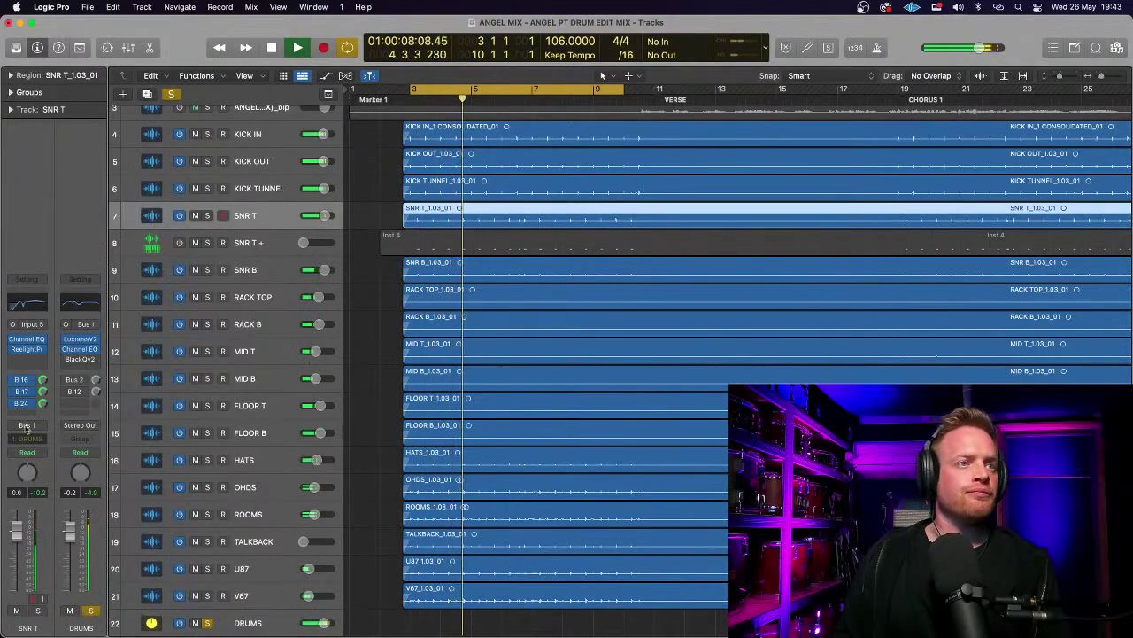
left_click(23, 381)
left_click(91, 611)
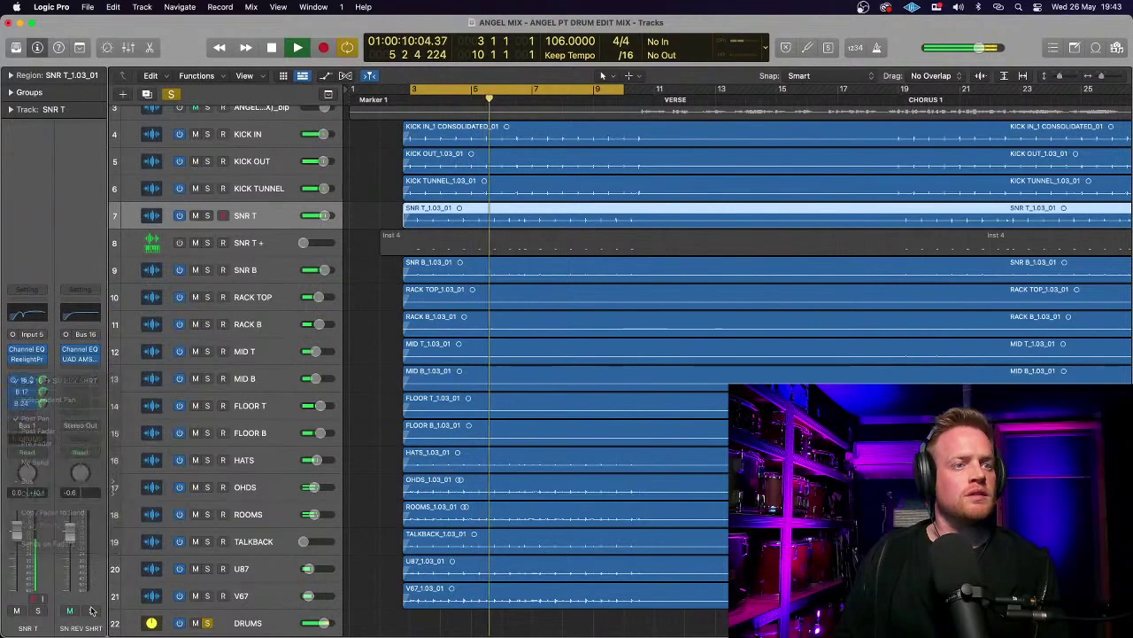
left_click(91, 611)
left_click(23, 390)
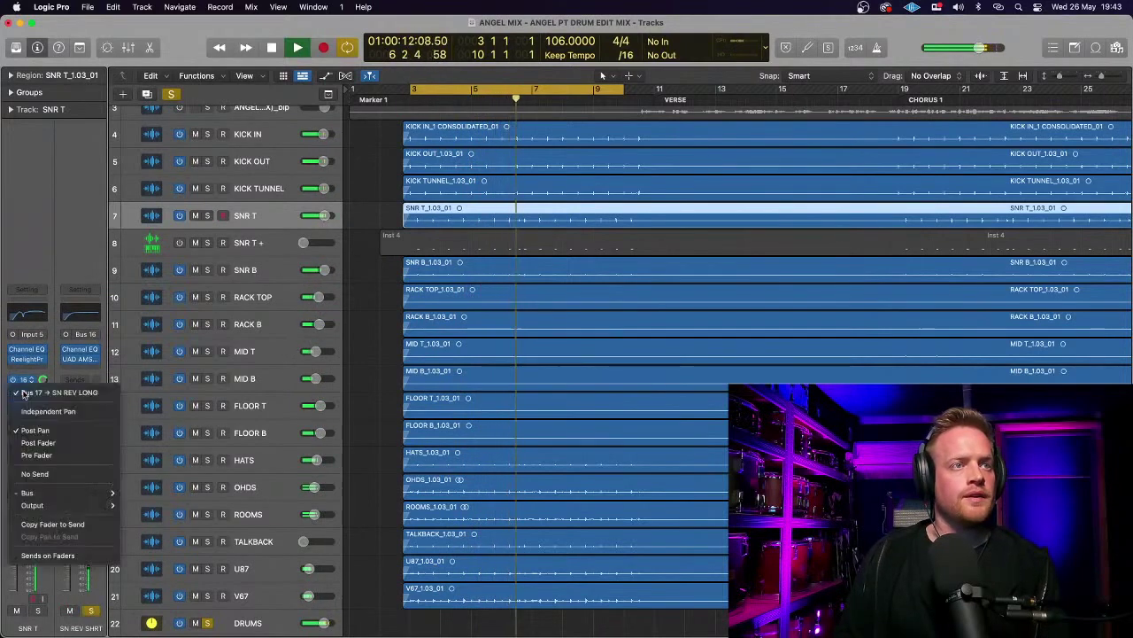
left_click(99, 391)
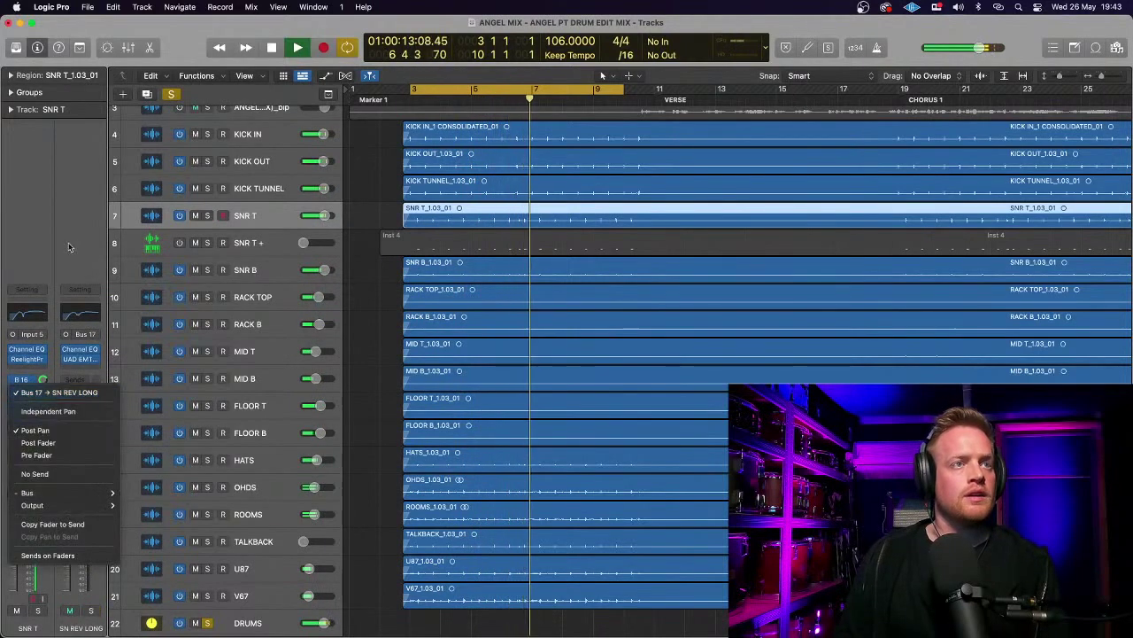
left_click(91, 611)
left_click(23, 403)
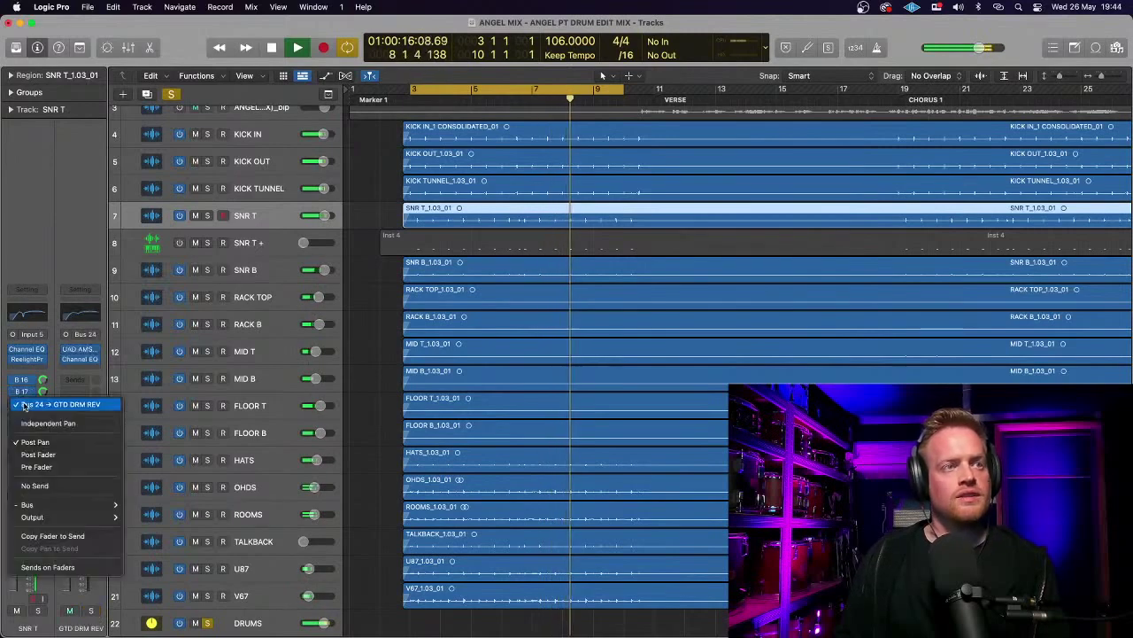
left_click(53, 225)
left_click(91, 610)
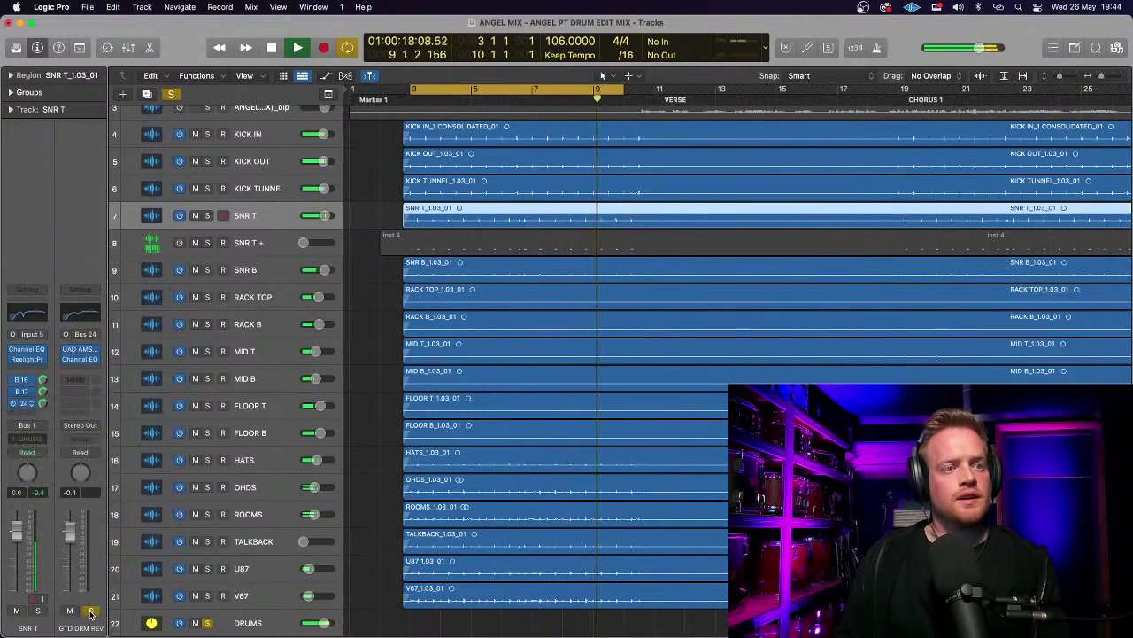
- Stop playback and inspect the Bus 16 send on the eBOW guitar track
scroll(240, 467, "down", 10)
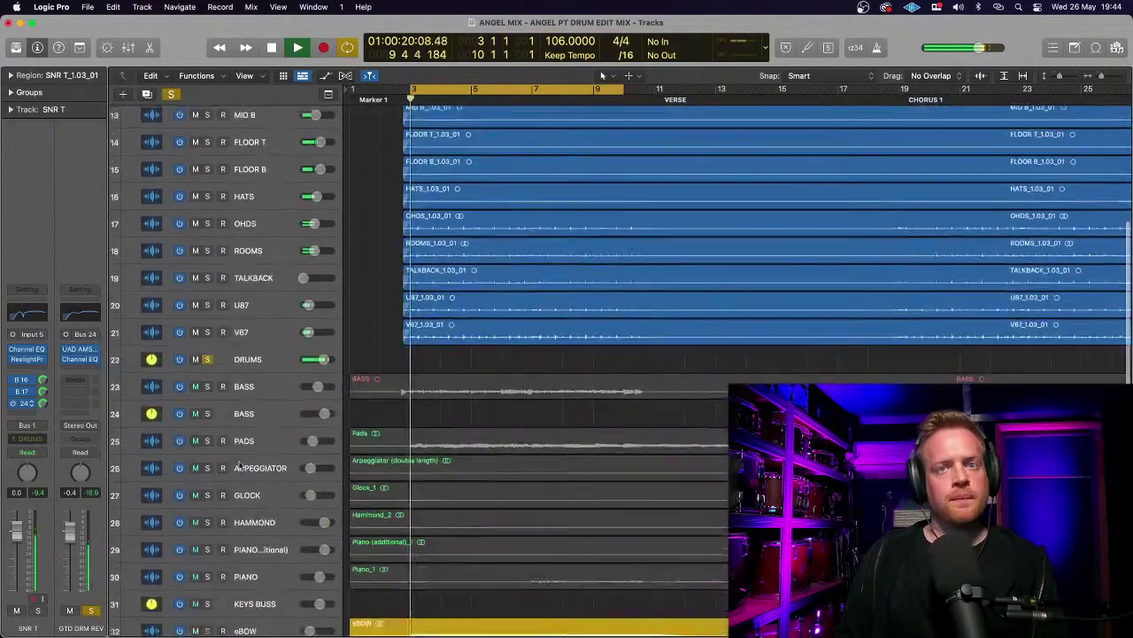
scroll(239, 467, "down", 5)
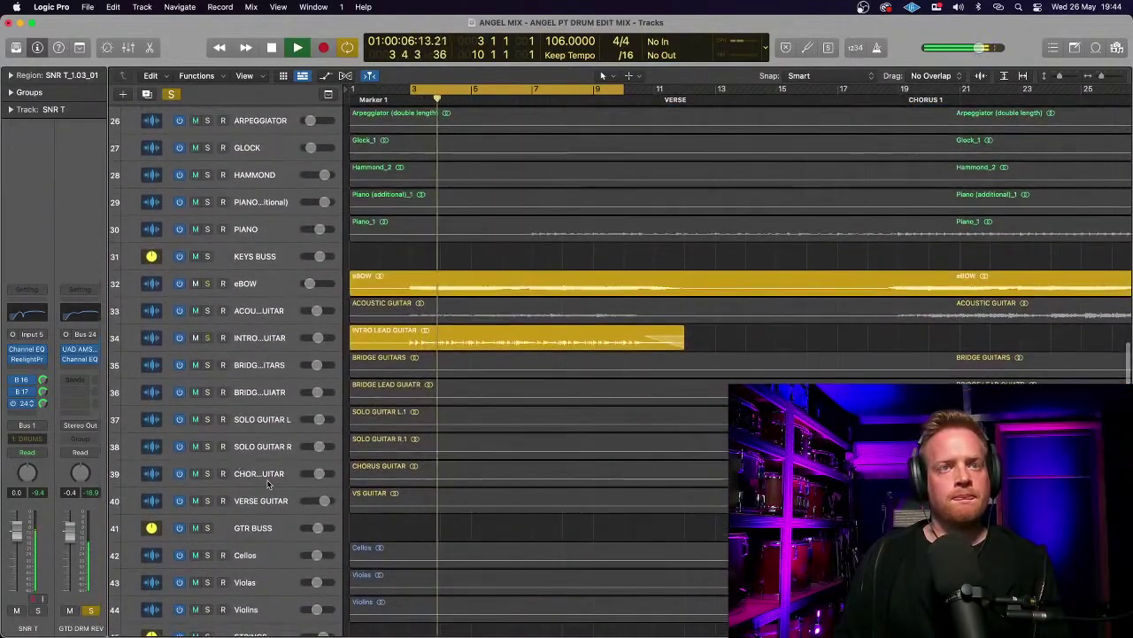
key("space")
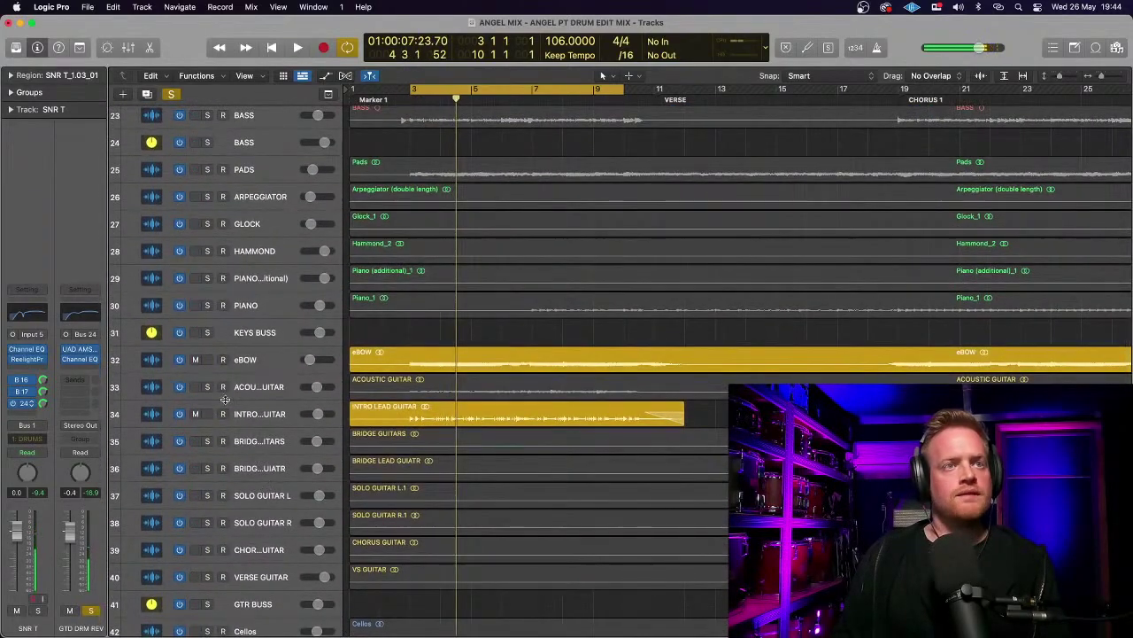
left_click(257, 357)
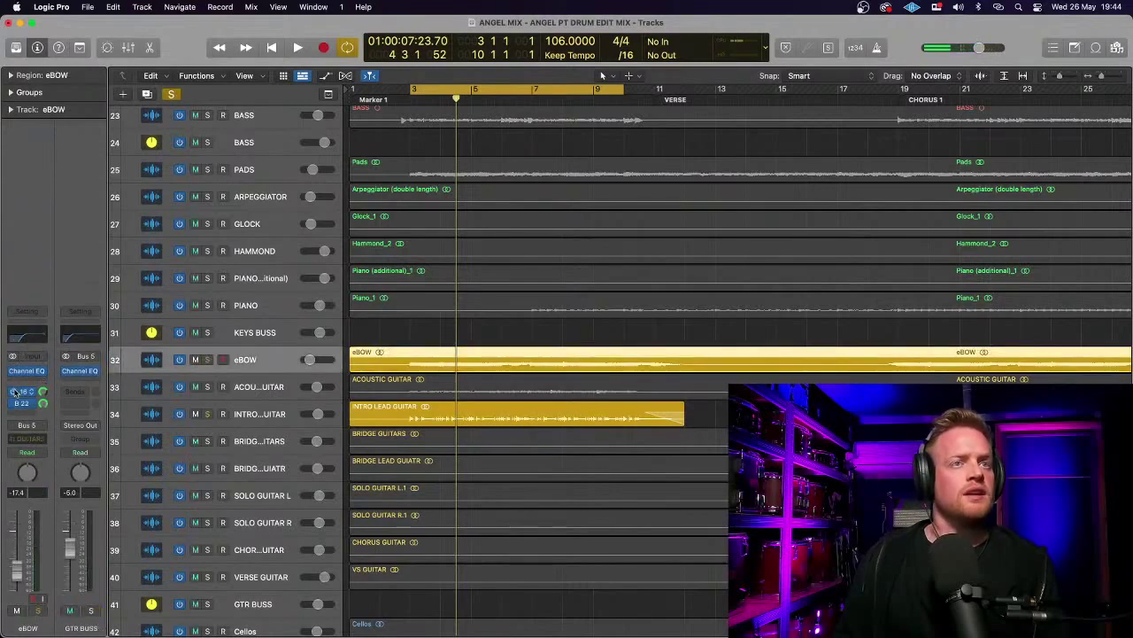
left_click(22, 392)
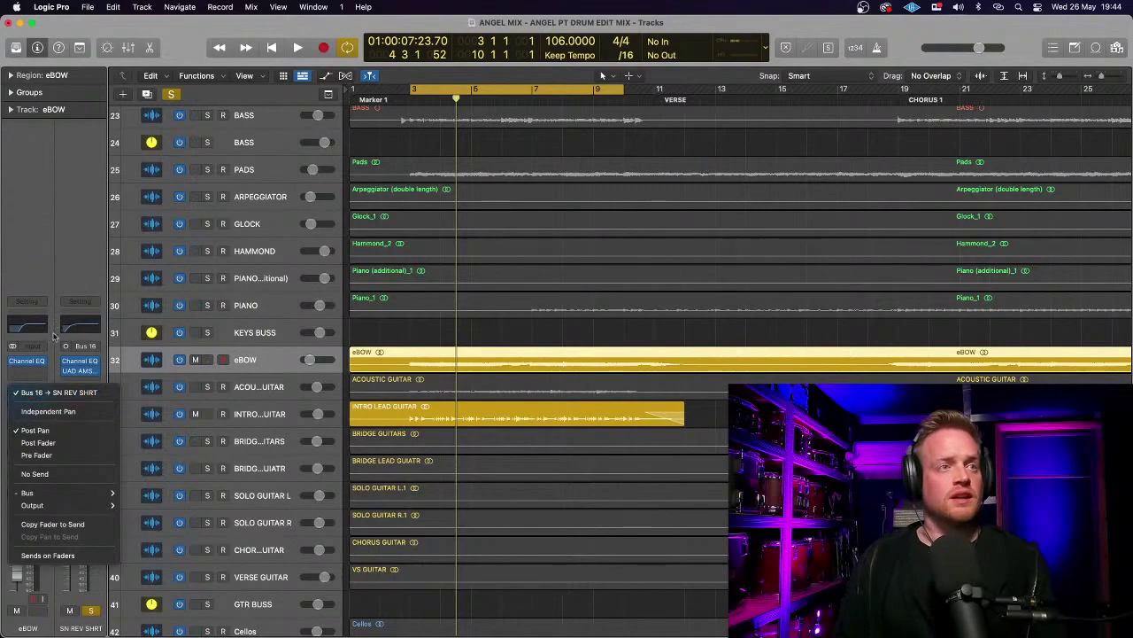
mouse_move(53, 493)
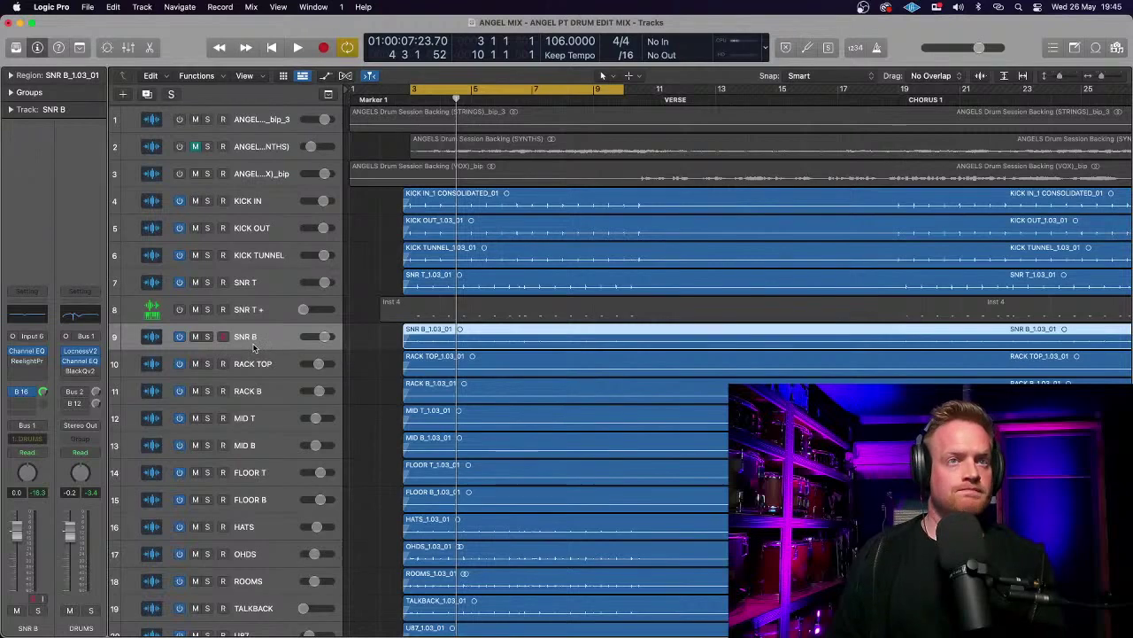
- Solo SNR B, check its Bus 16 send to SN REV SHRT, and play the track
left_click(206, 337)
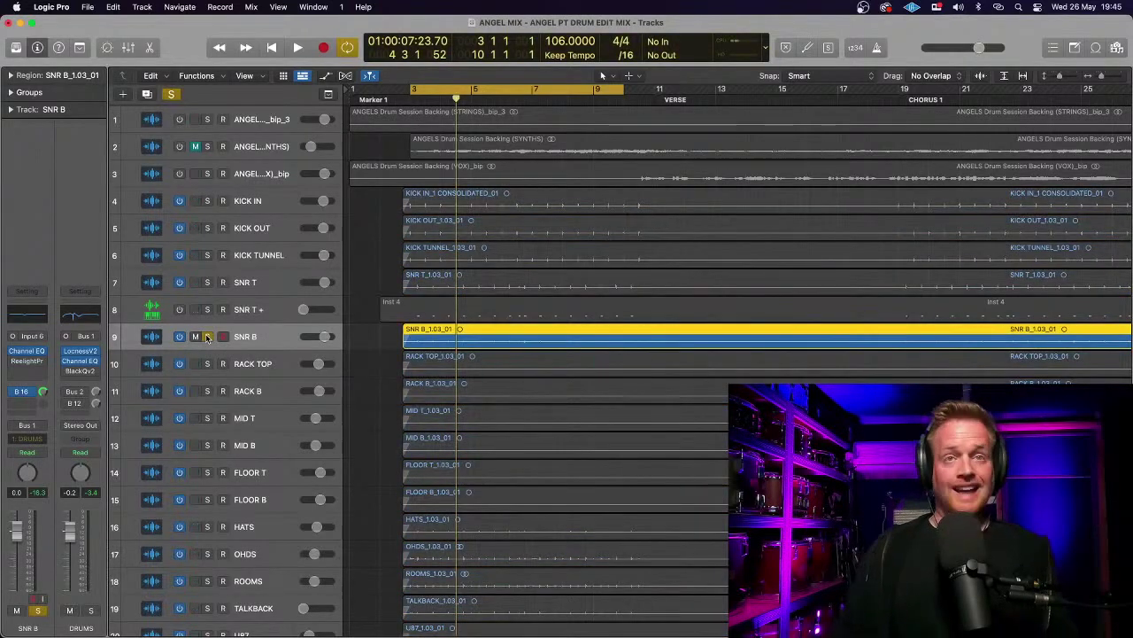
left_click(24, 392)
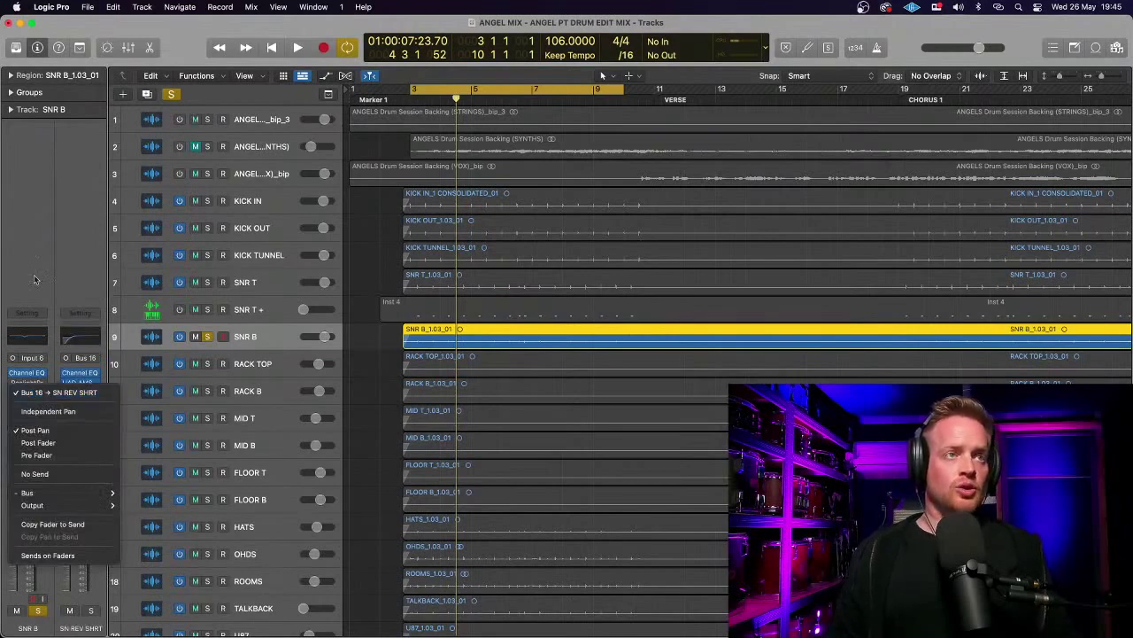
left_click(26, 392)
key("space")
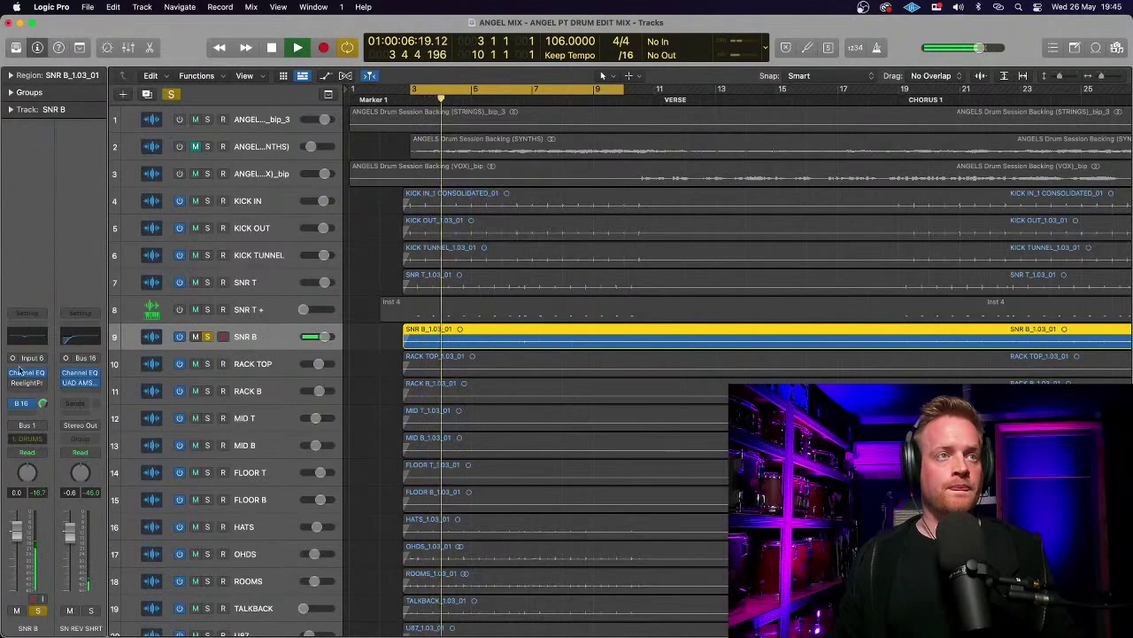
- Enable a low cut at about 100 Hz in the Channel EQ on SNR B
left_click(30, 340)
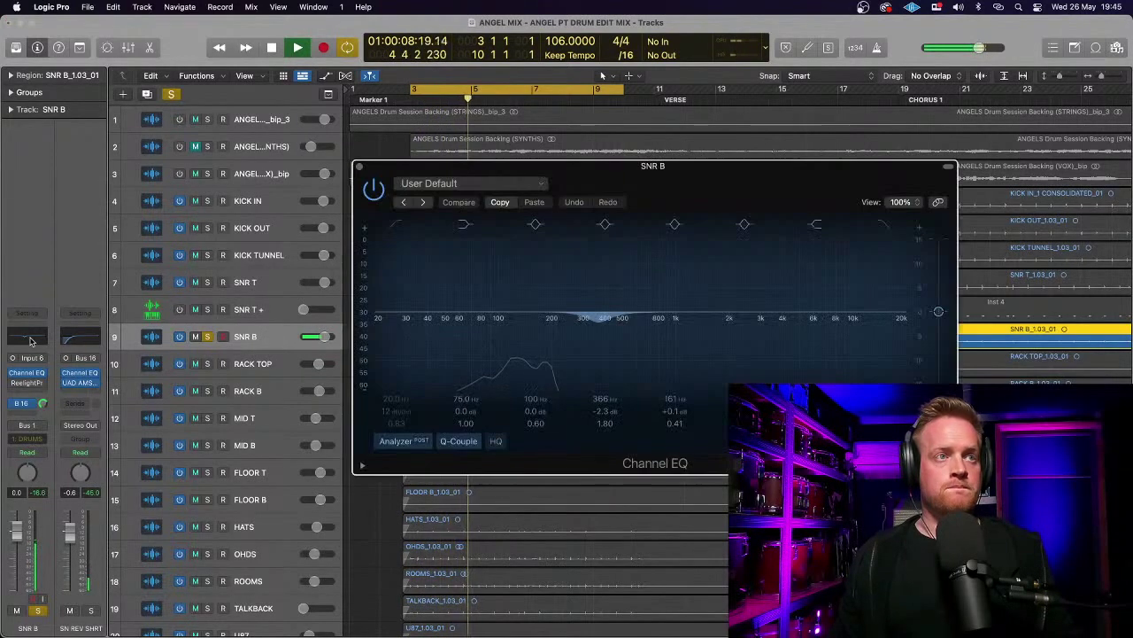
key("space")
left_click(395, 227)
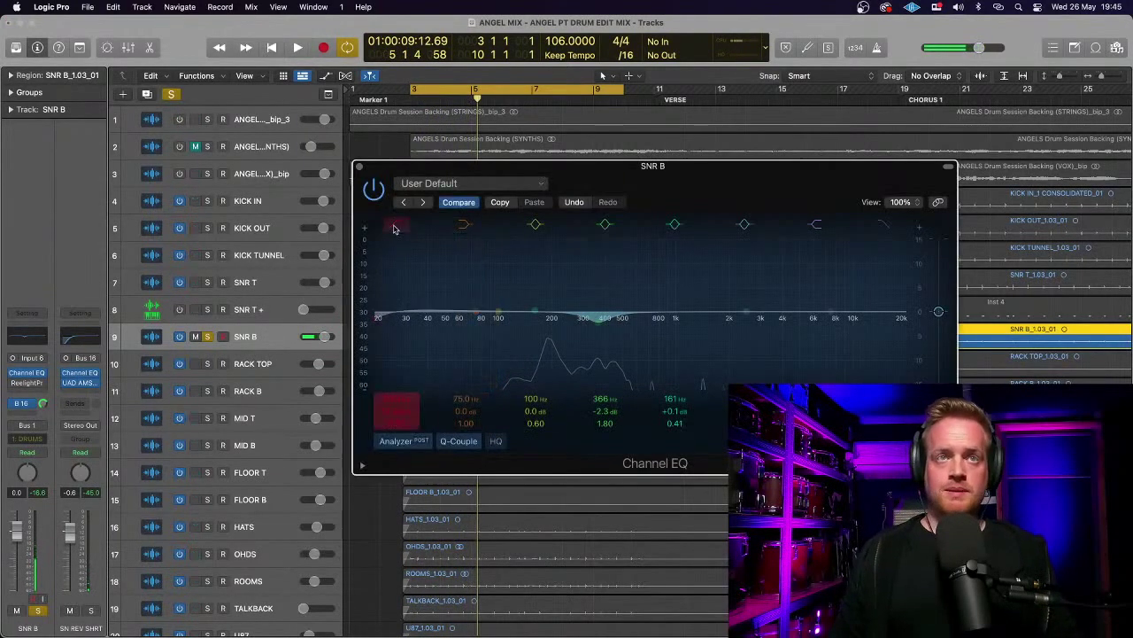
left_click_drag(385, 322, 501, 322)
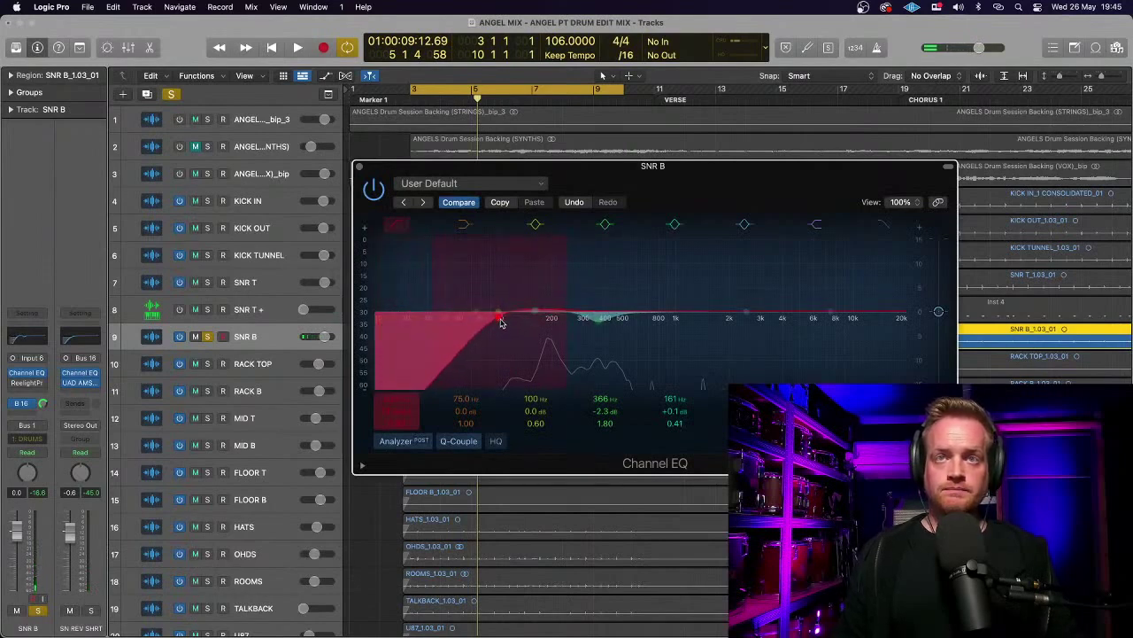
- During playback, cut SNR B at about 850 Hz with a bell band and add a gentle high-shelf boost from about 2 kHz
key("space")
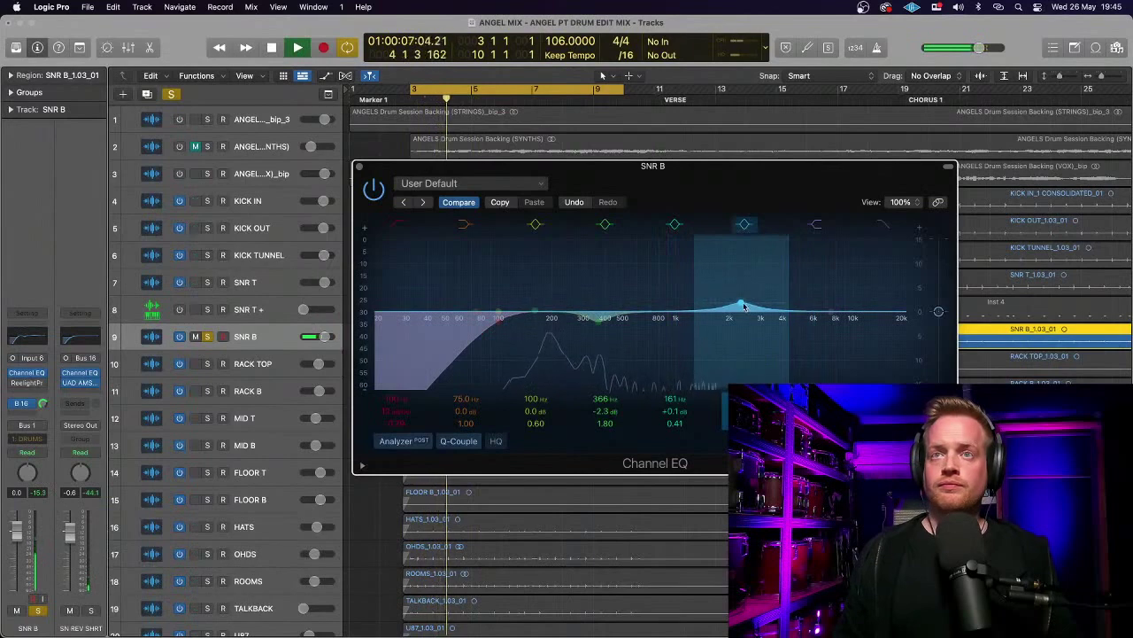
left_click_drag(743, 304, 667, 335)
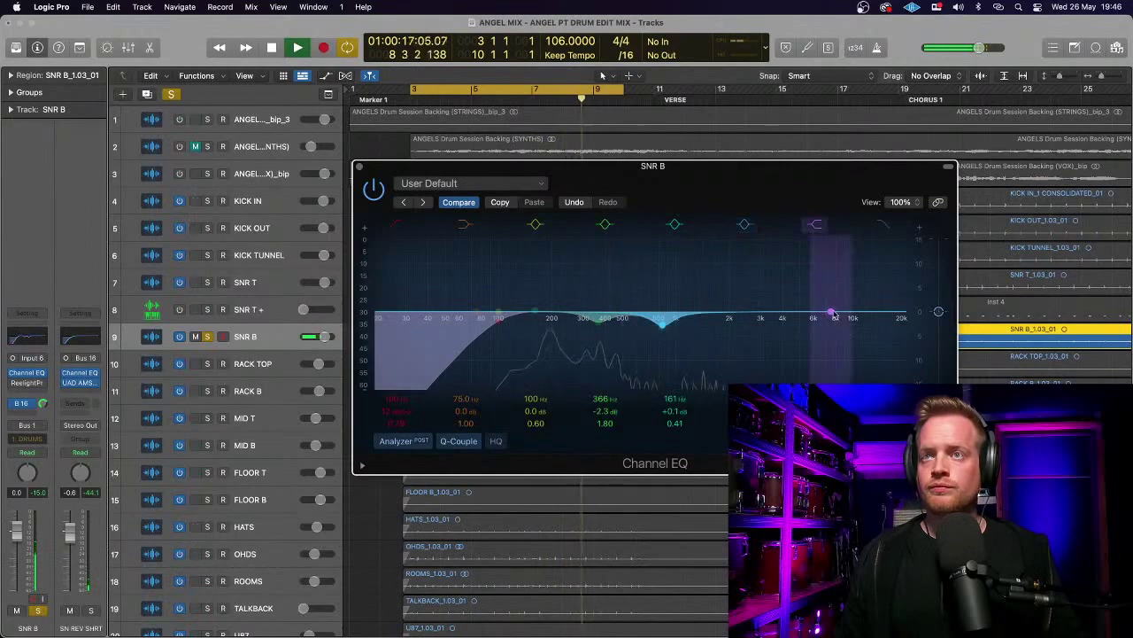
left_click_drag(833, 316, 726, 299)
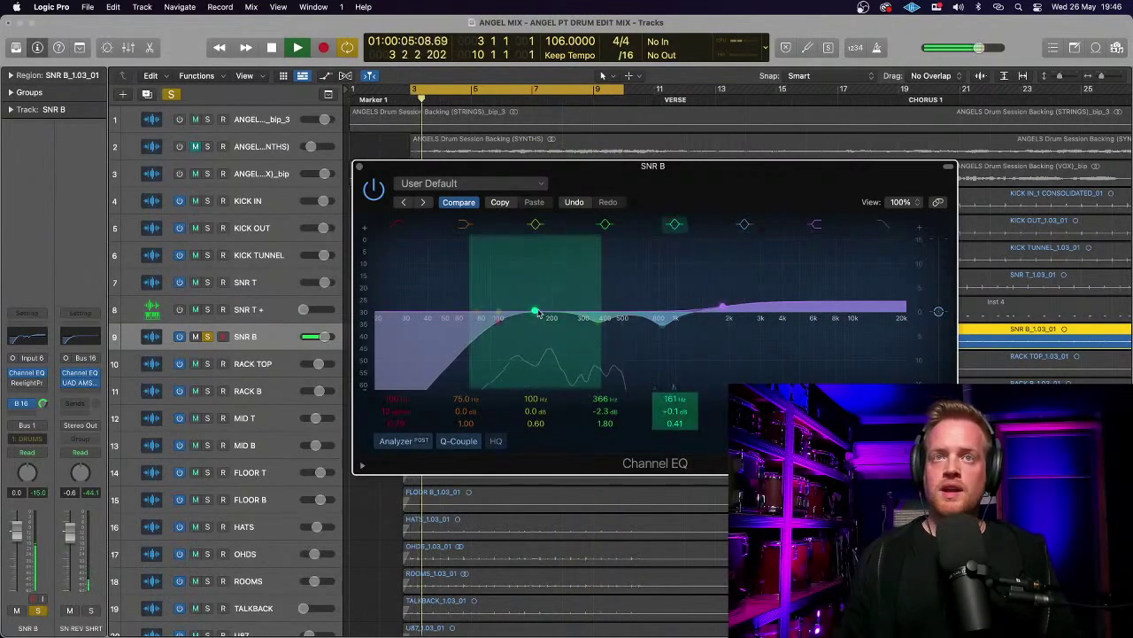
- Boost SNR B about 2.3 dB near 190 Hz with a wide bell and compare the EQ bypassed and active during playback
left_click_drag(534, 313, 608, 286)
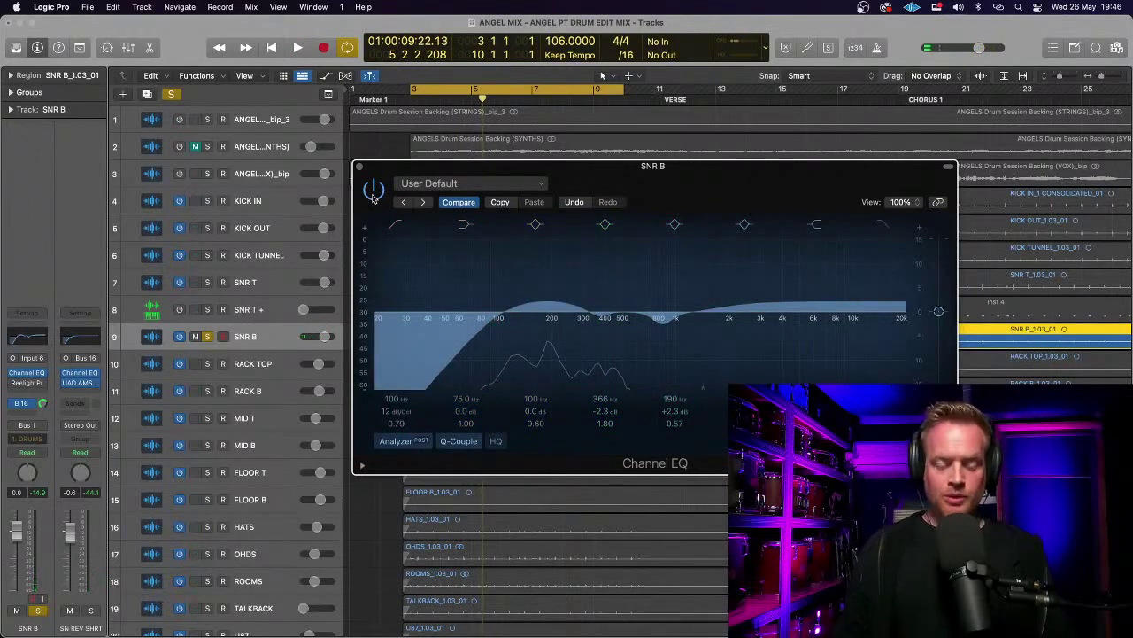
left_click(373, 195)
key("space")
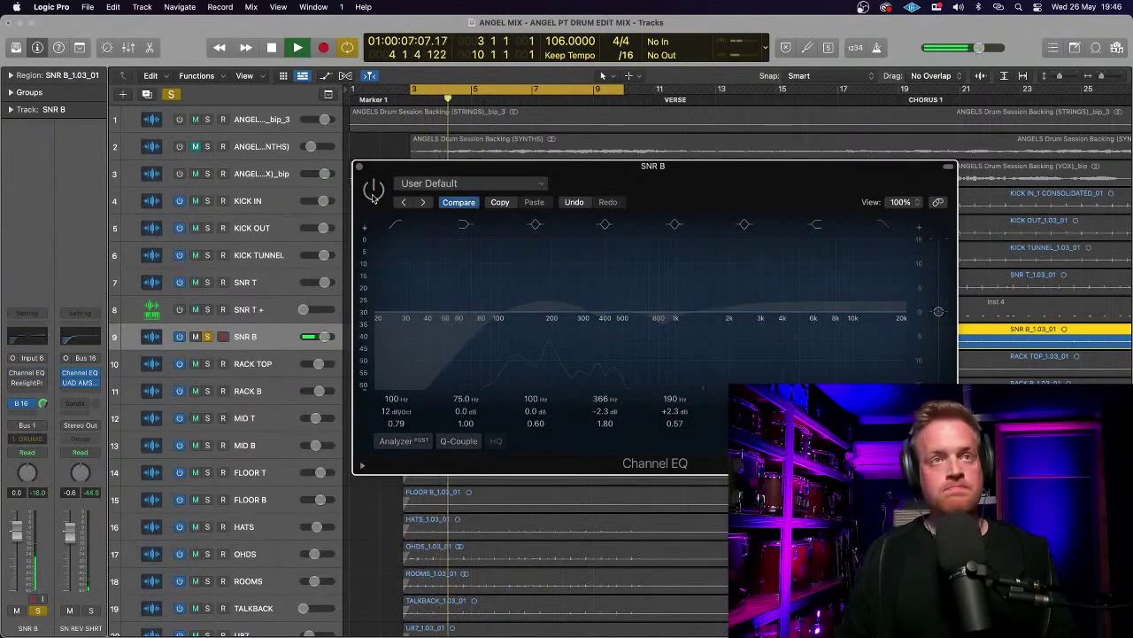
left_click(373, 195)
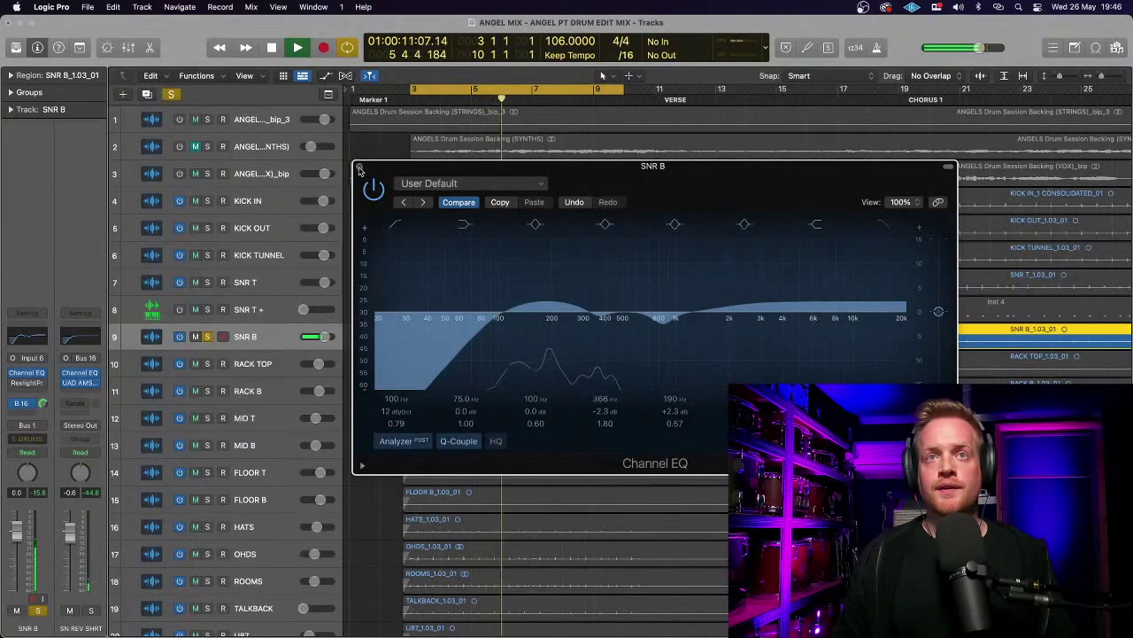
left_click(373, 192)
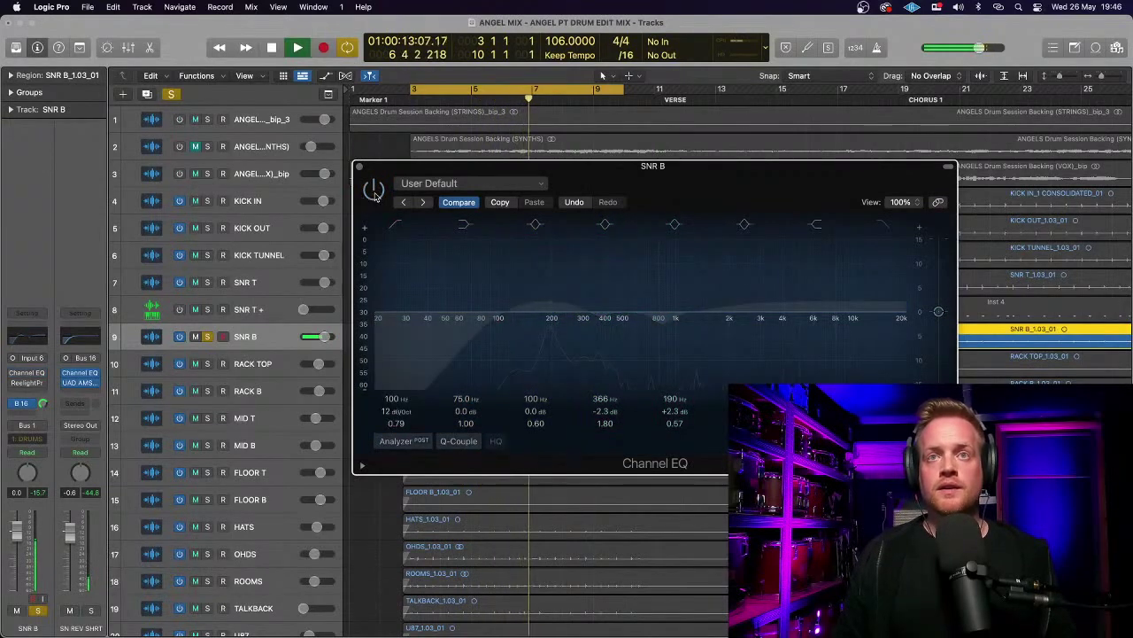
left_click(373, 189)
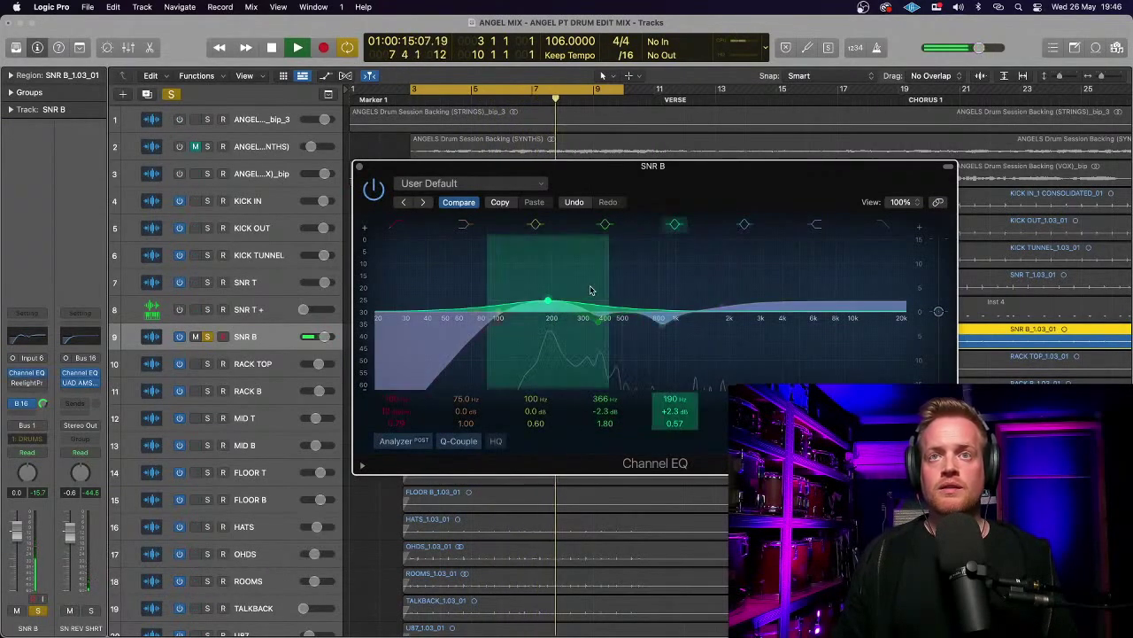
- Deepen the low-mid bell cut on SNR B to about -4.4 dB at 352 Hz, then close the EQ and stop playback
mouse_move(605, 317)
left_mouse_down()
mouse_move(600, 289)
mouse_move(589, 288)
mouse_move(596, 337)
left_mouse_up()
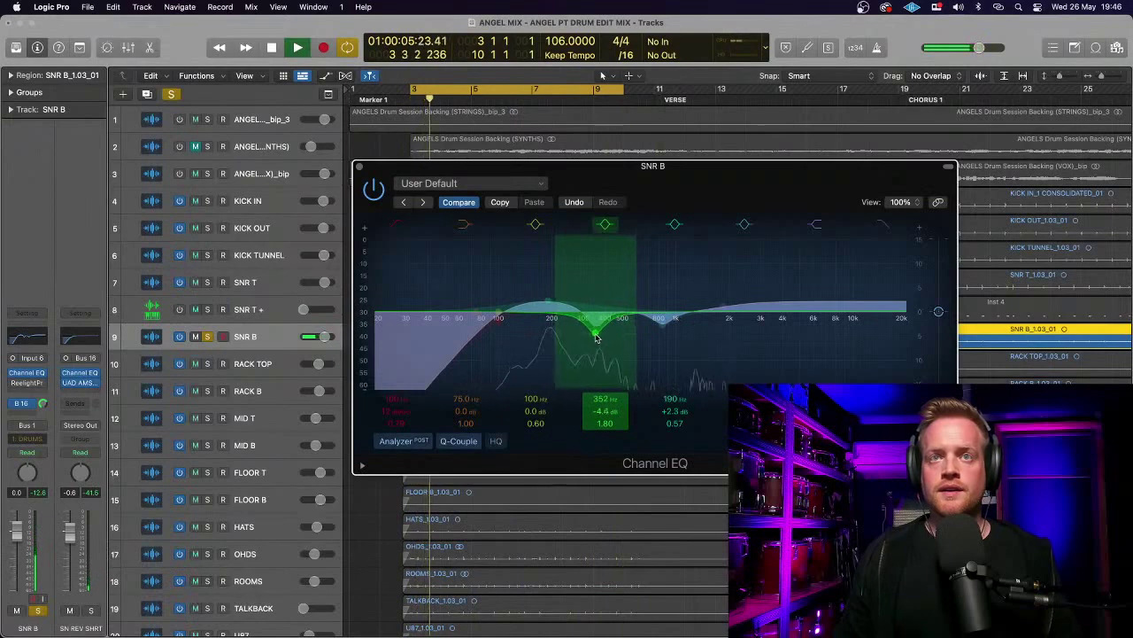
left_click(360, 167)
key("space")
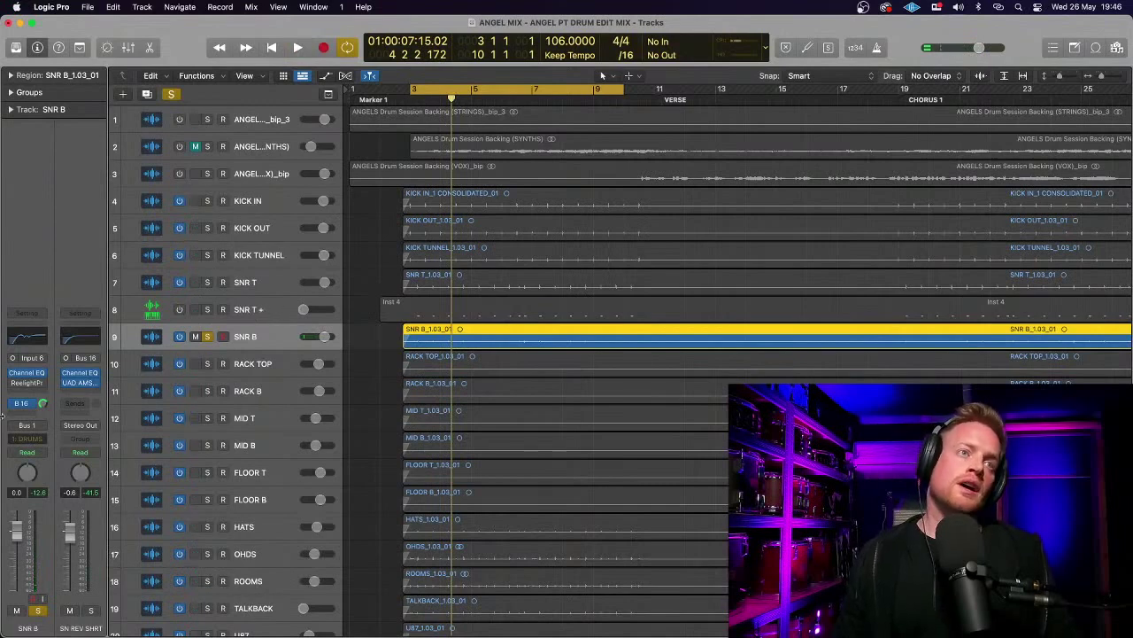
- Open ReelightPro on SNR B and switch it from bypassed to active during playback
left_click(18, 385)
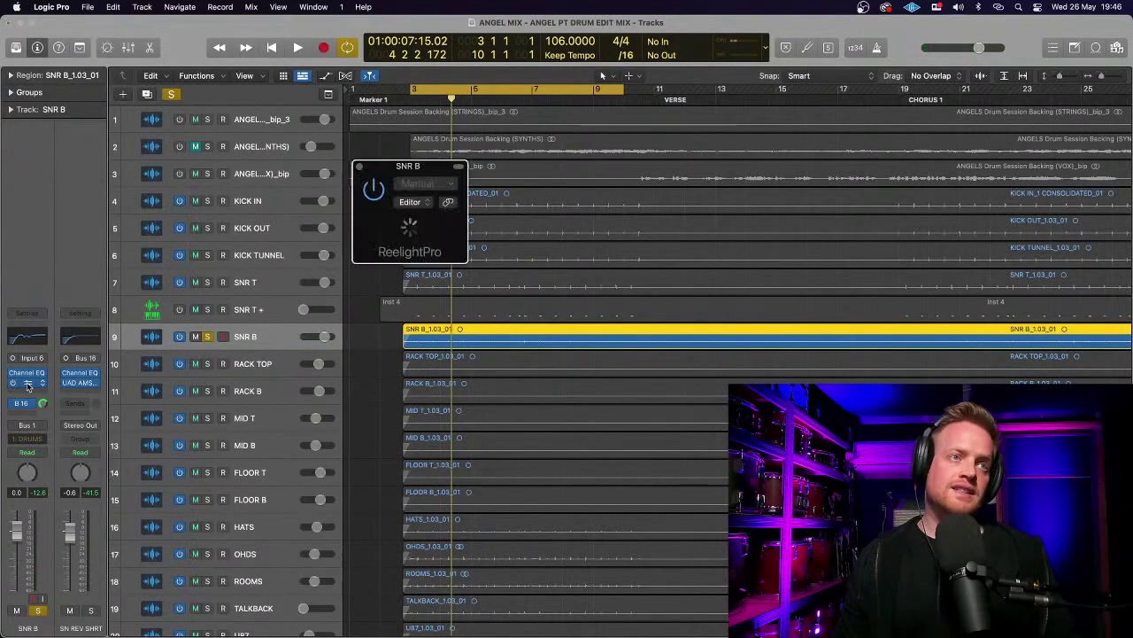
left_click_drag(659, 183, 424, 112)
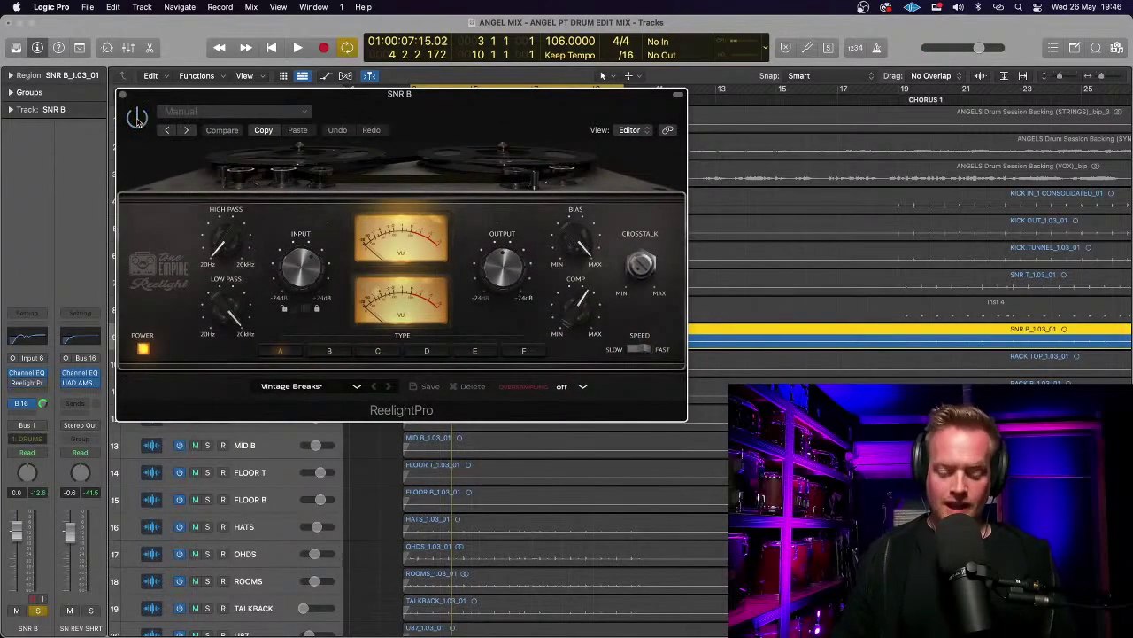
key("space")
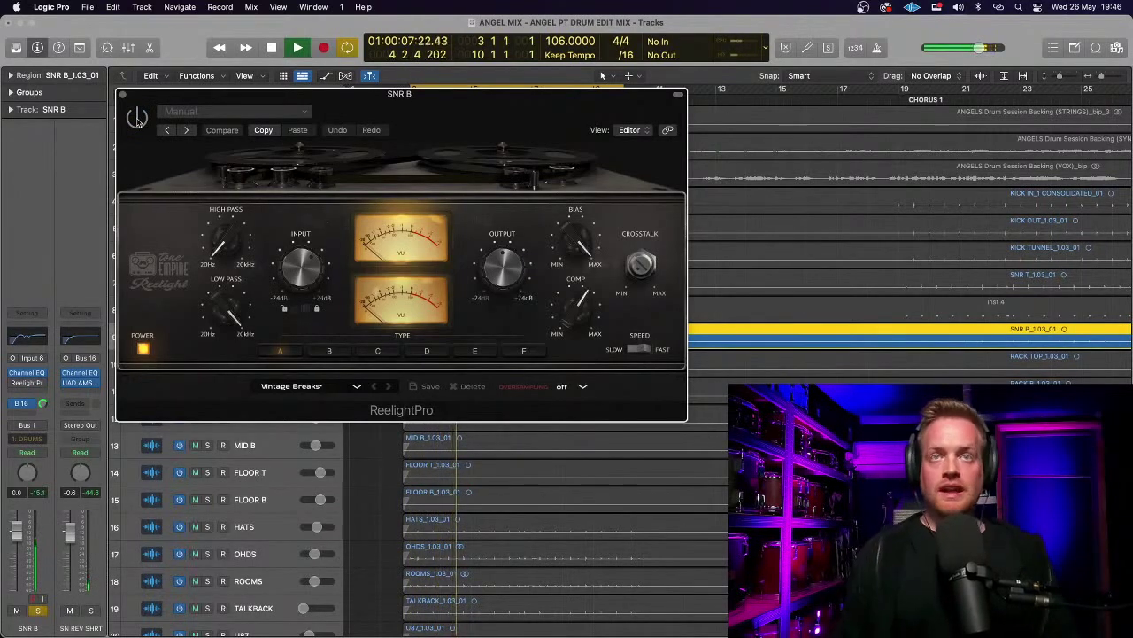
left_click(137, 118)
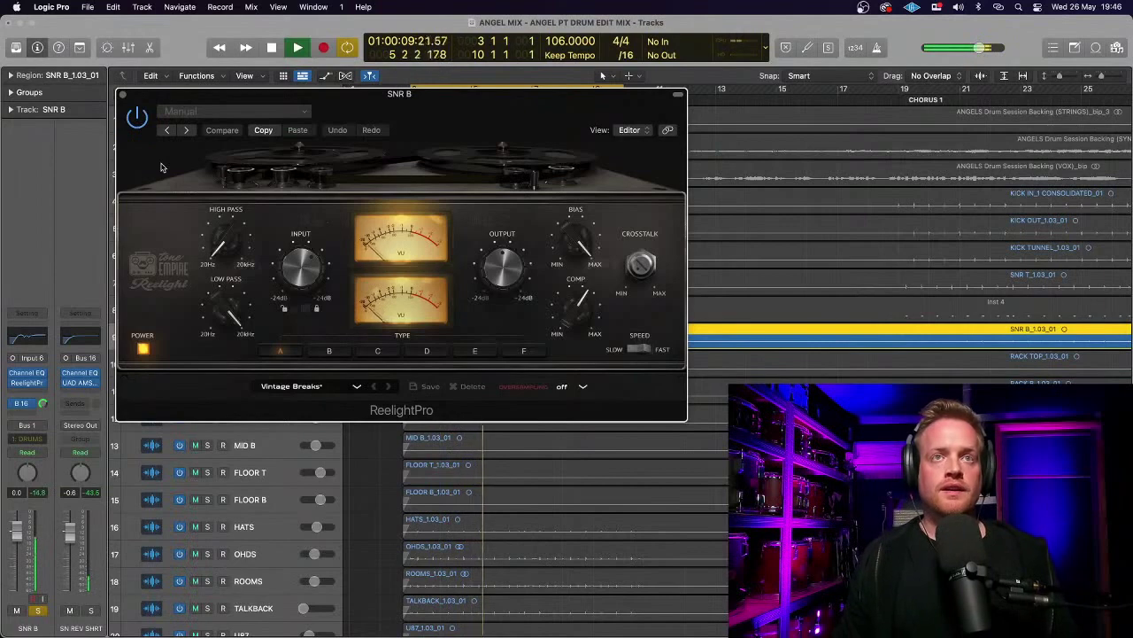
- Audition several ReelightPro tape types on SNR B during playback, including B, E and F
left_click(328, 352)
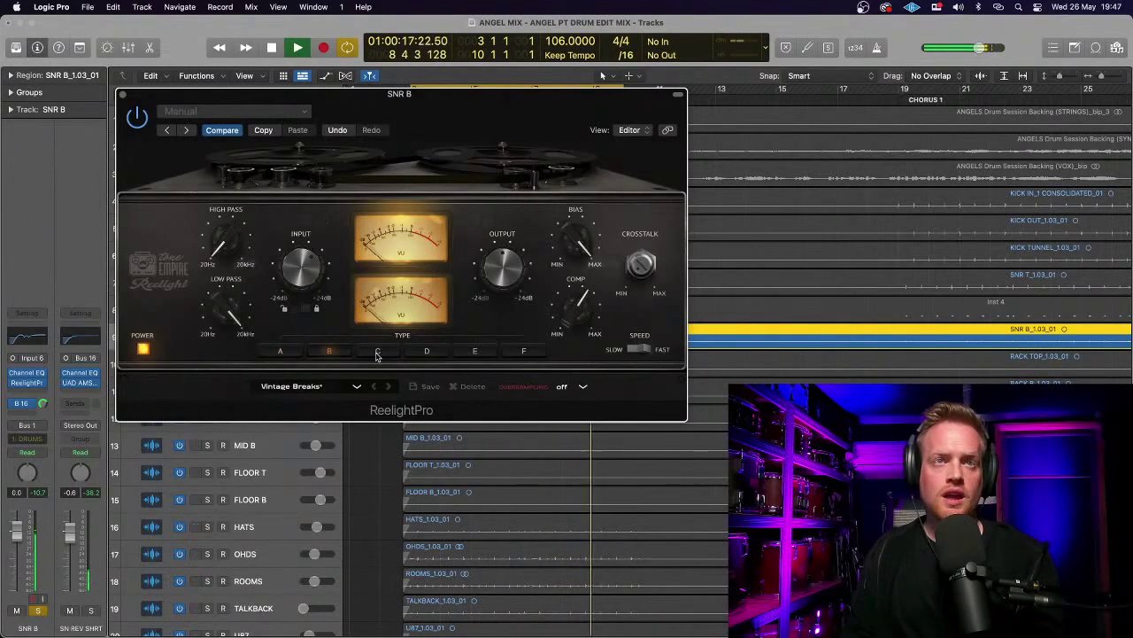
left_click(426, 352)
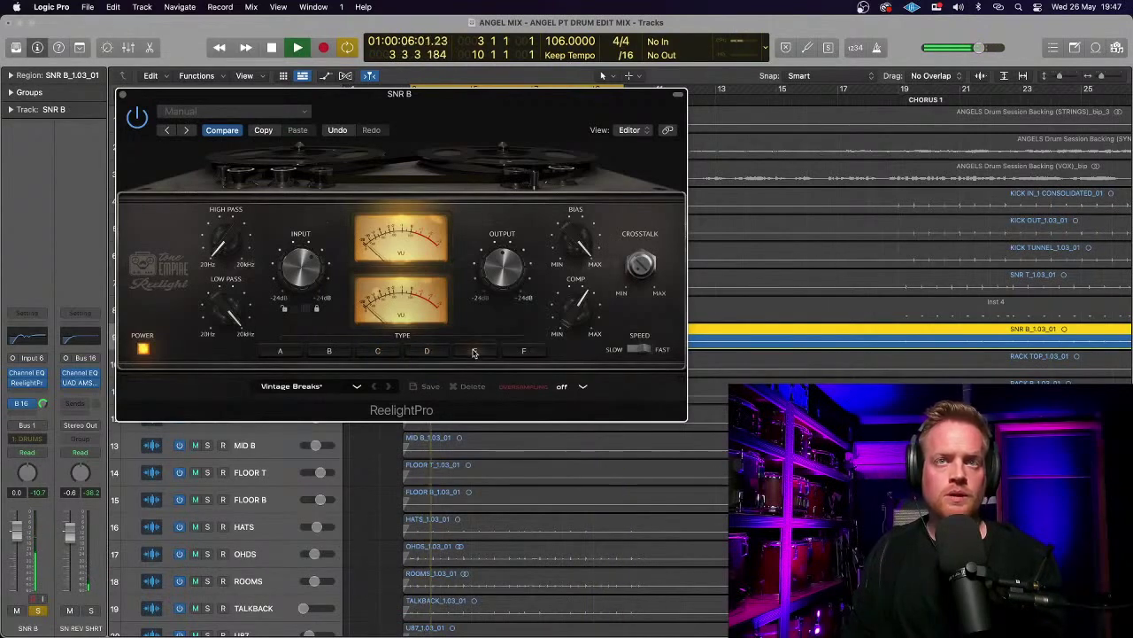
left_click(521, 352)
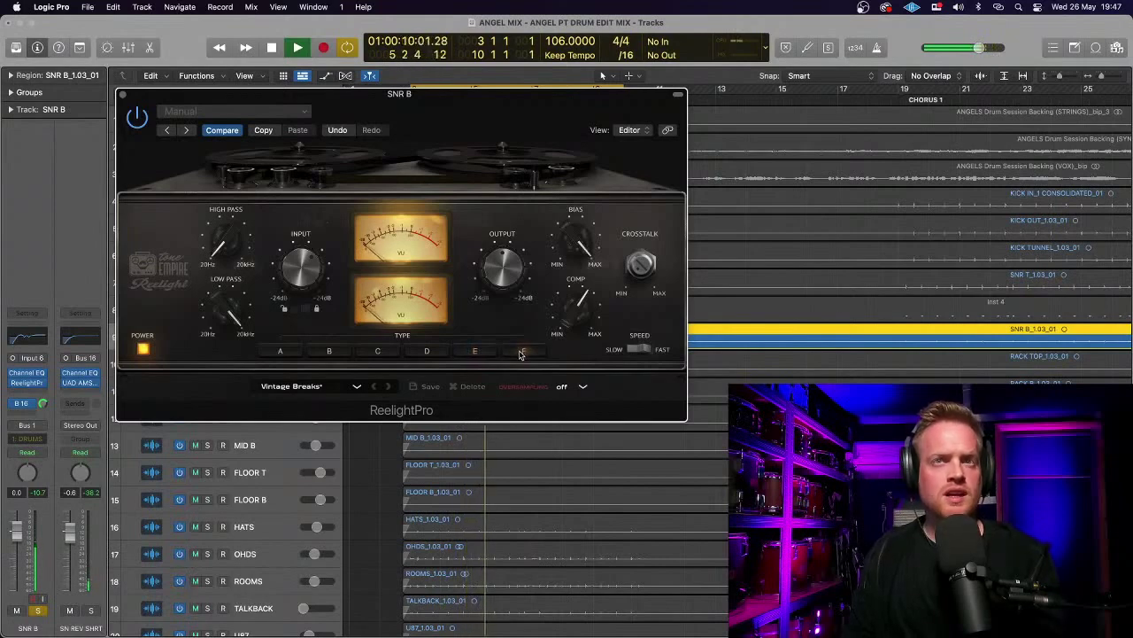
left_click(483, 352)
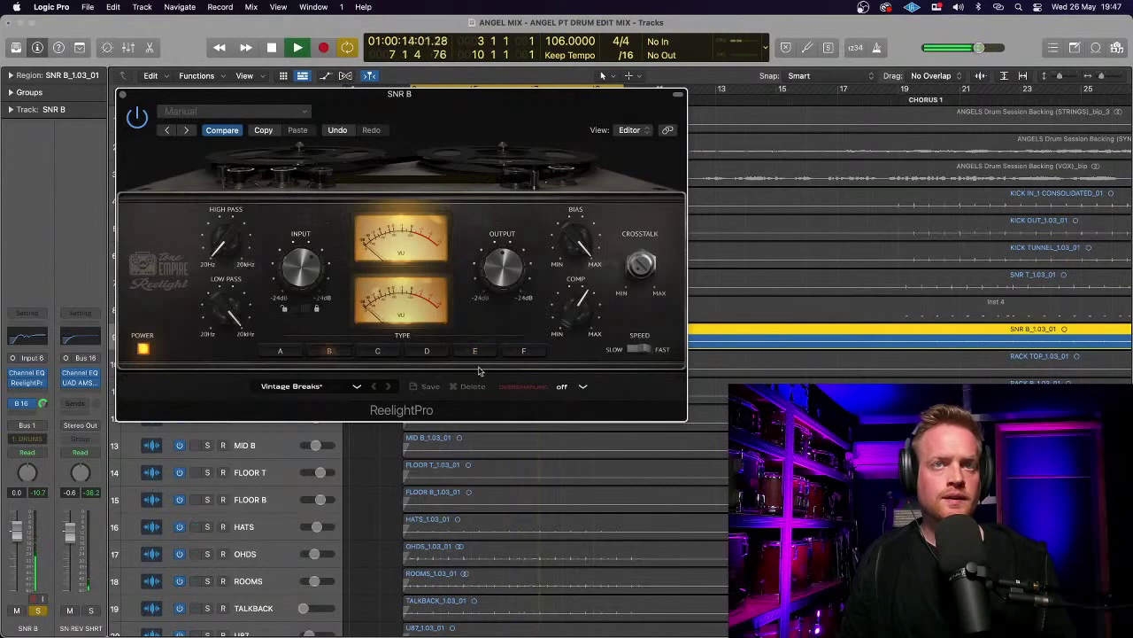
key("space")
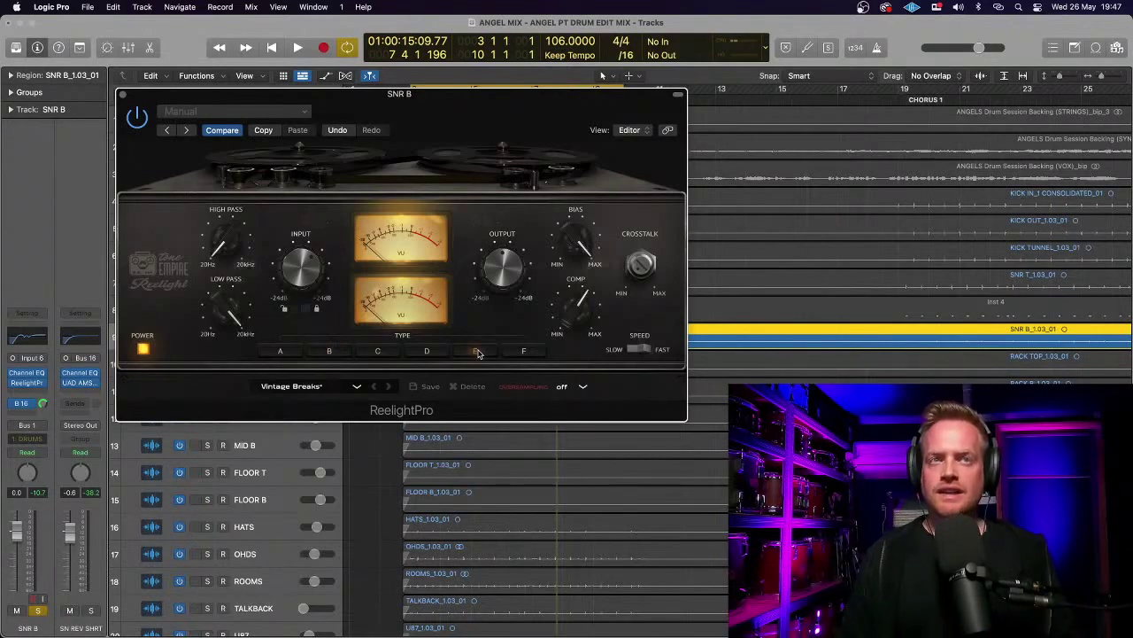
- Compare ReelightPro types B and E on the soloed SNR B, leaving type E selected, and close the plug-in
left_click(332, 350)
key("space")
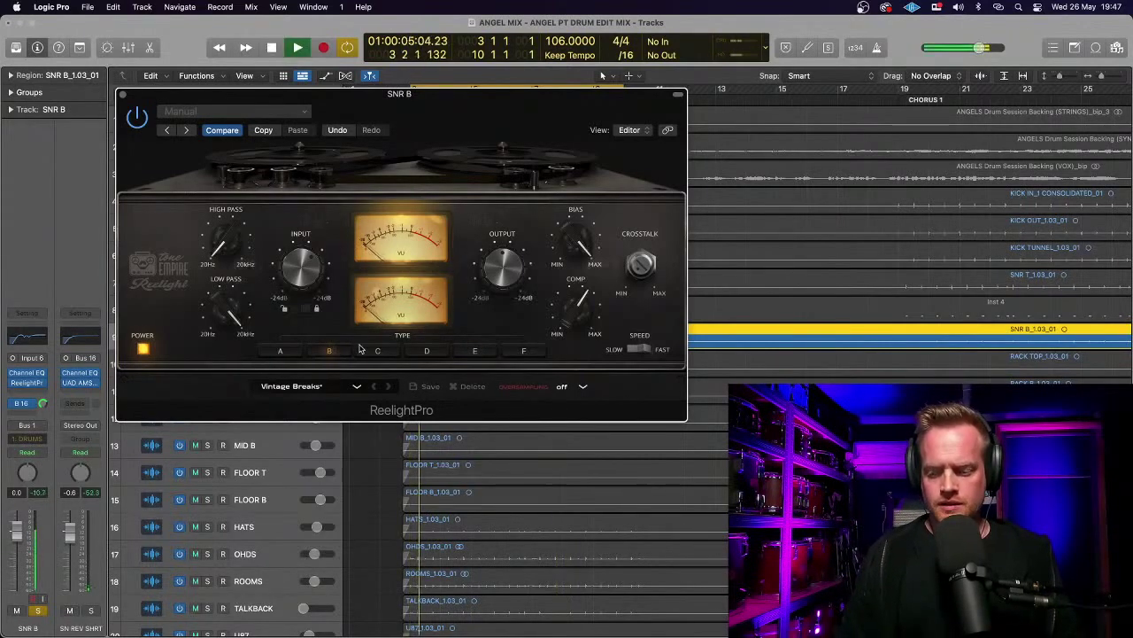
left_click(474, 352)
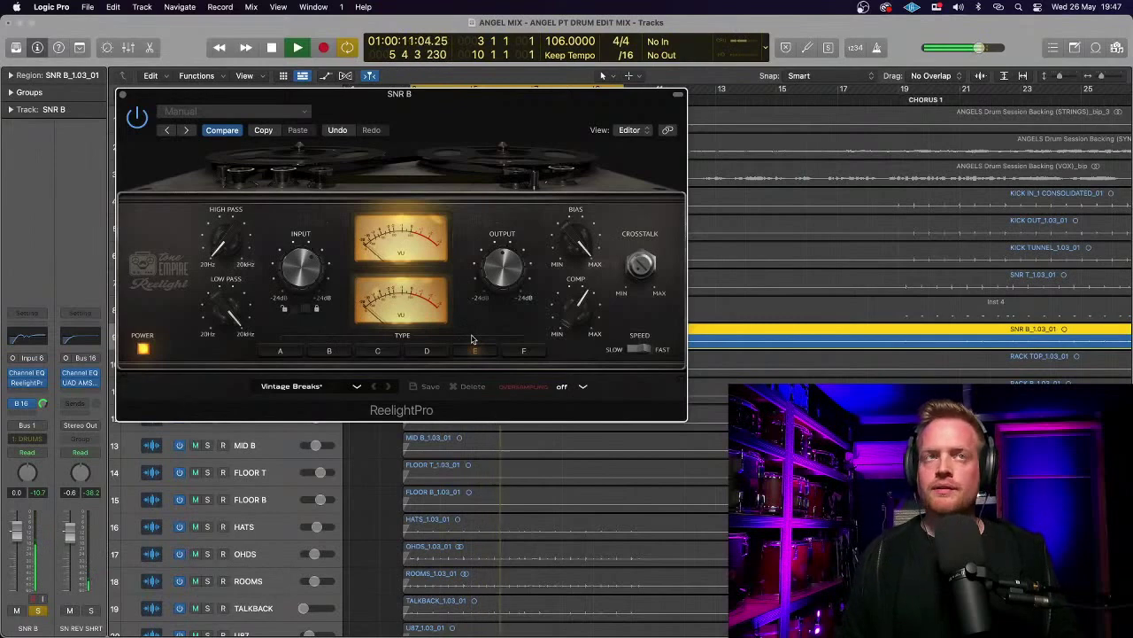
left_click(122, 94)
key("space")
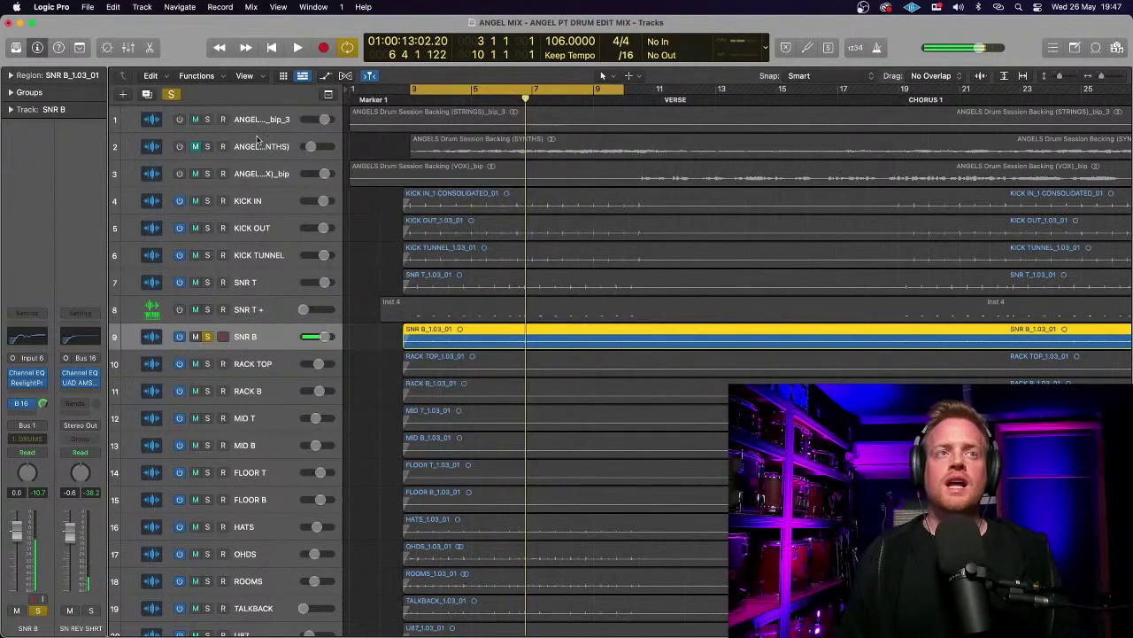
- Solo SNR T together with SNR B, select SNR B and play both snare tracks
left_click(208, 282)
left_click(258, 283)
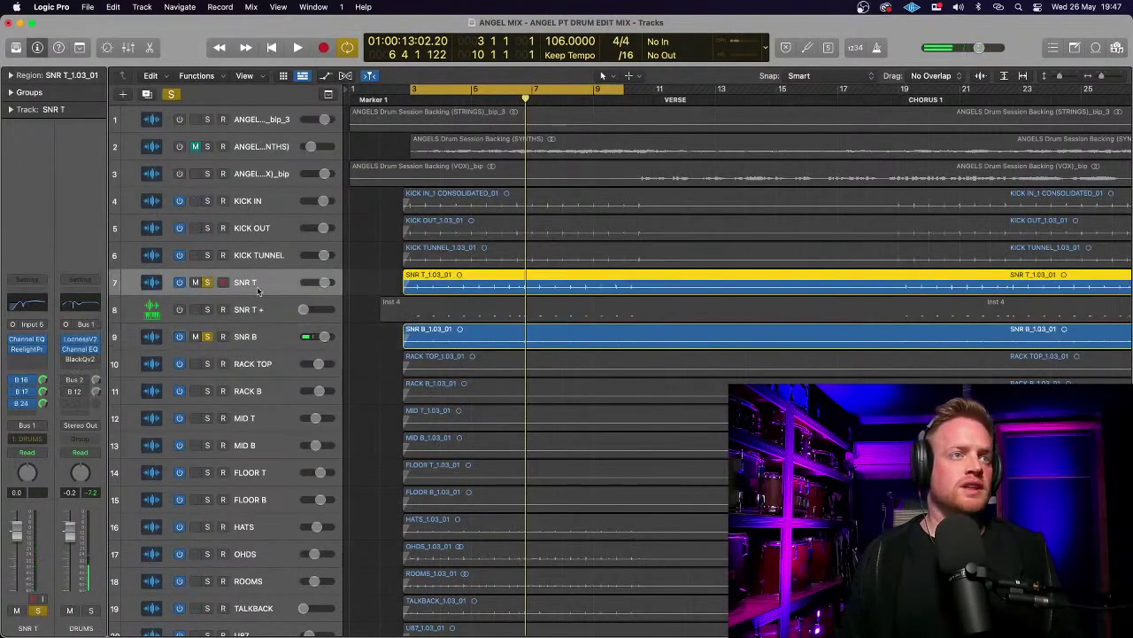
left_click(257, 340)
key("space")
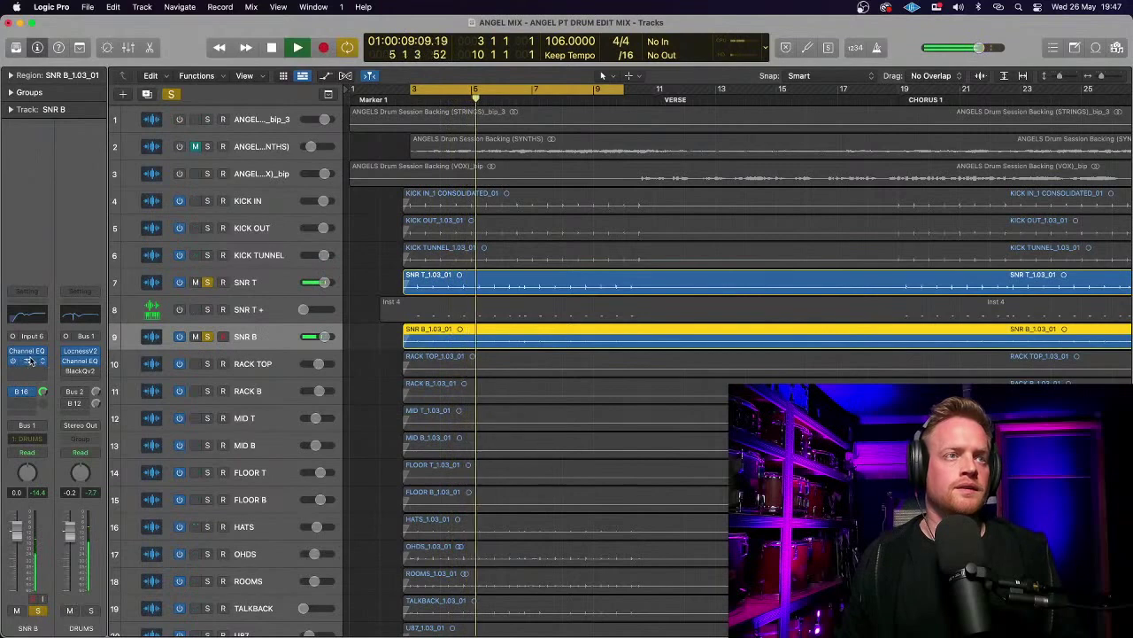
- Set ReelightPro on SNR B to type B while listening to both snares, and close the plug-in
left_click(27, 360)
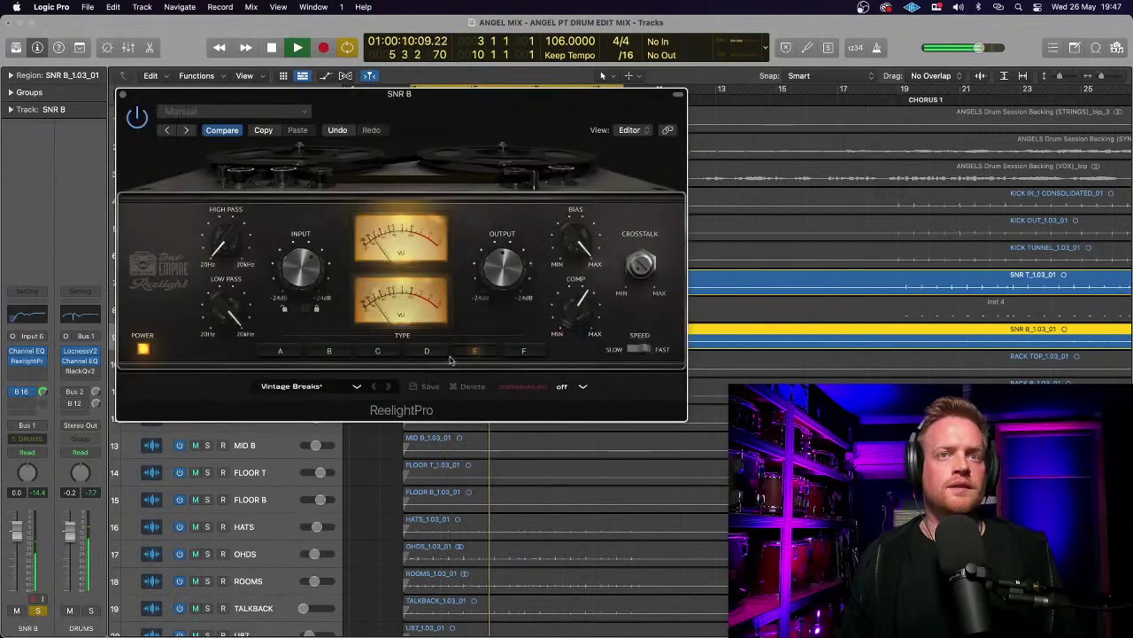
left_click(330, 355)
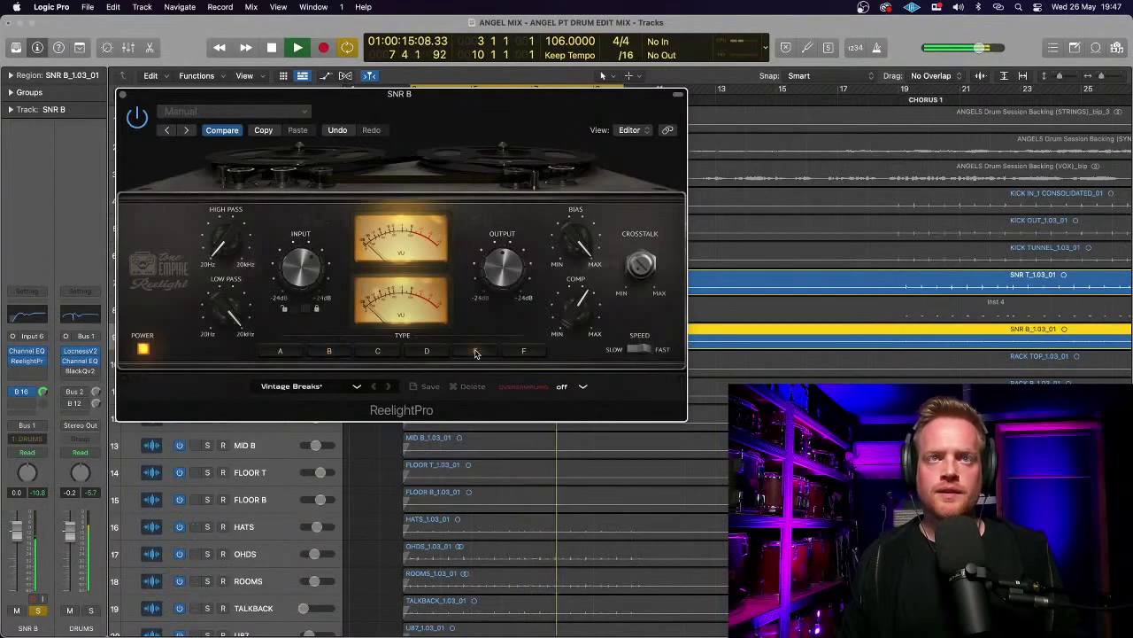
key("space")
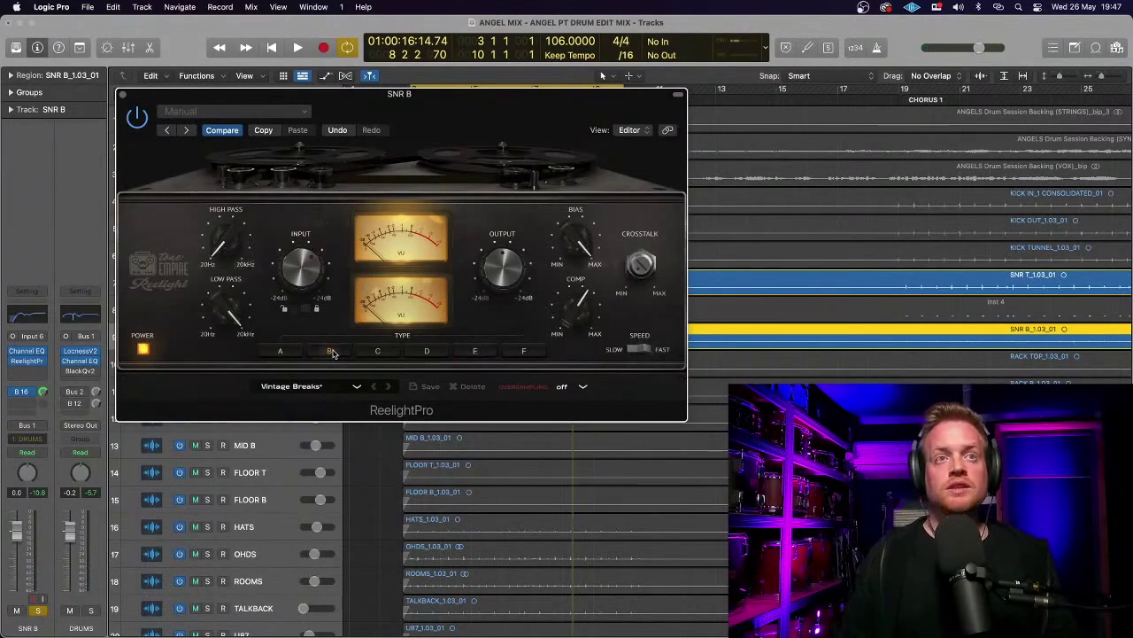
key("space")
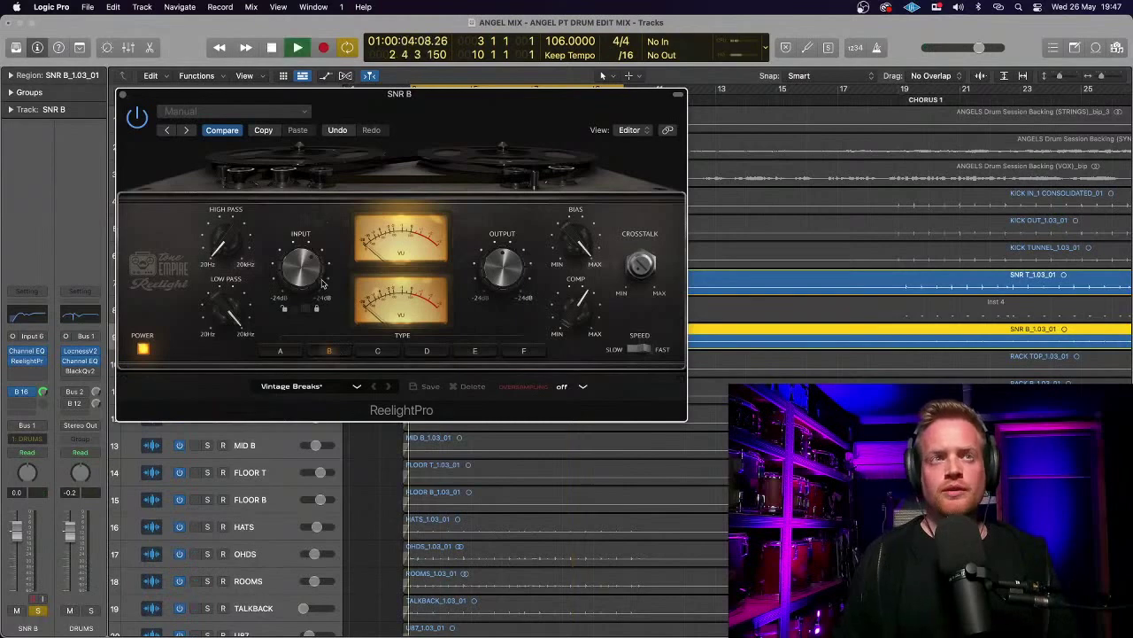
left_click(122, 96)
- Select SNR T and check where its Bus 24 and Bus 17 reverb sends are routed
left_click(251, 283)
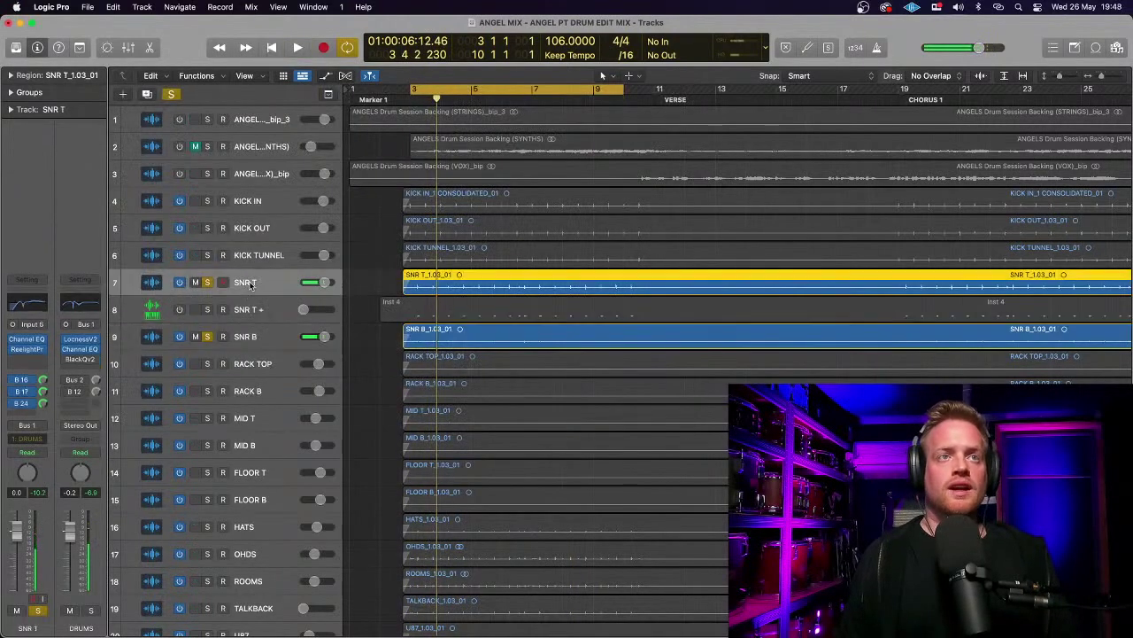
left_click(24, 406)
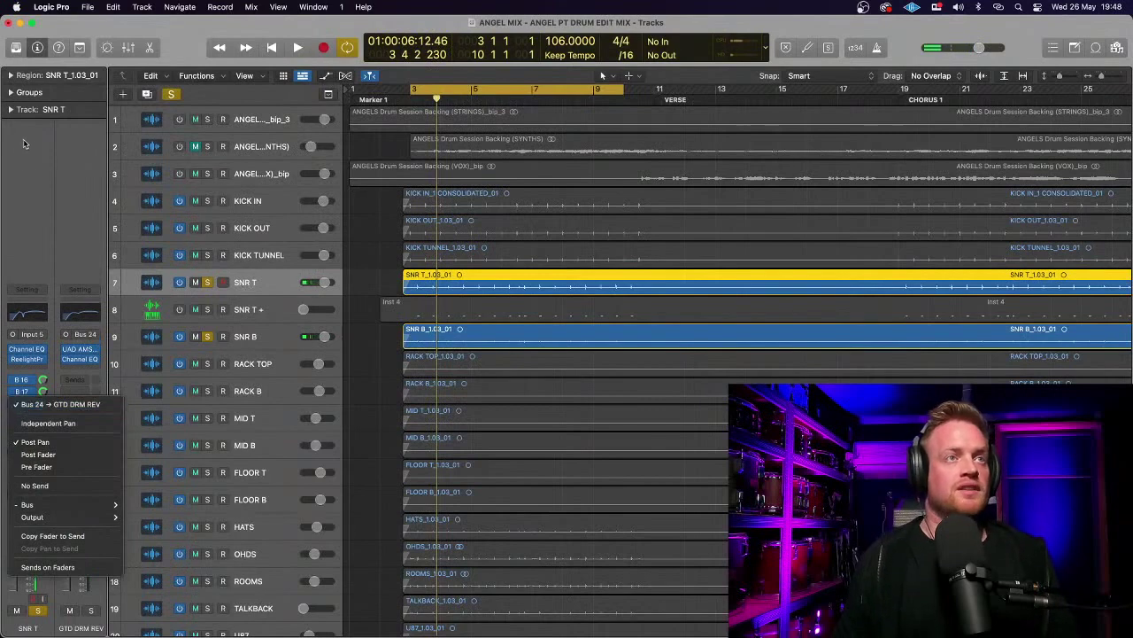
left_click(56, 334)
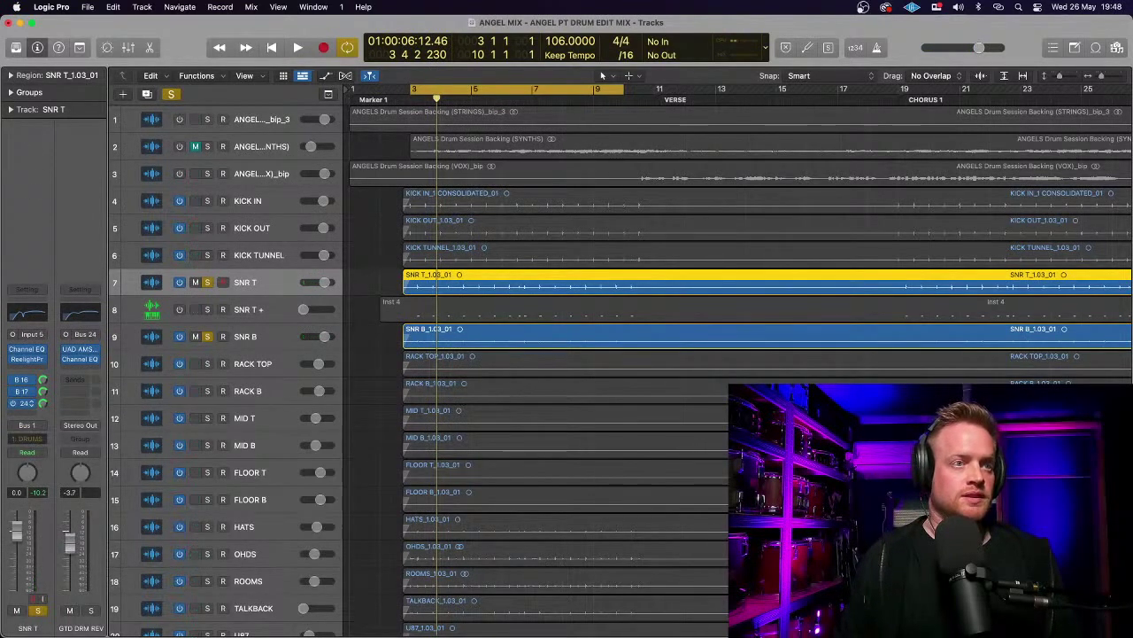
left_click(26, 396)
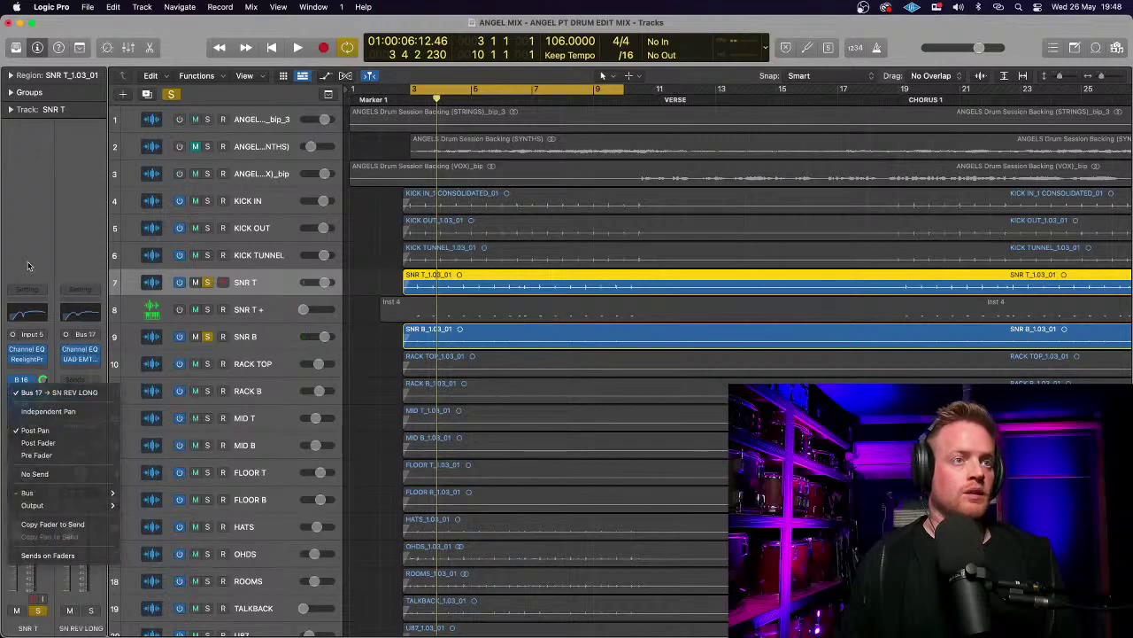
left_click(71, 477)
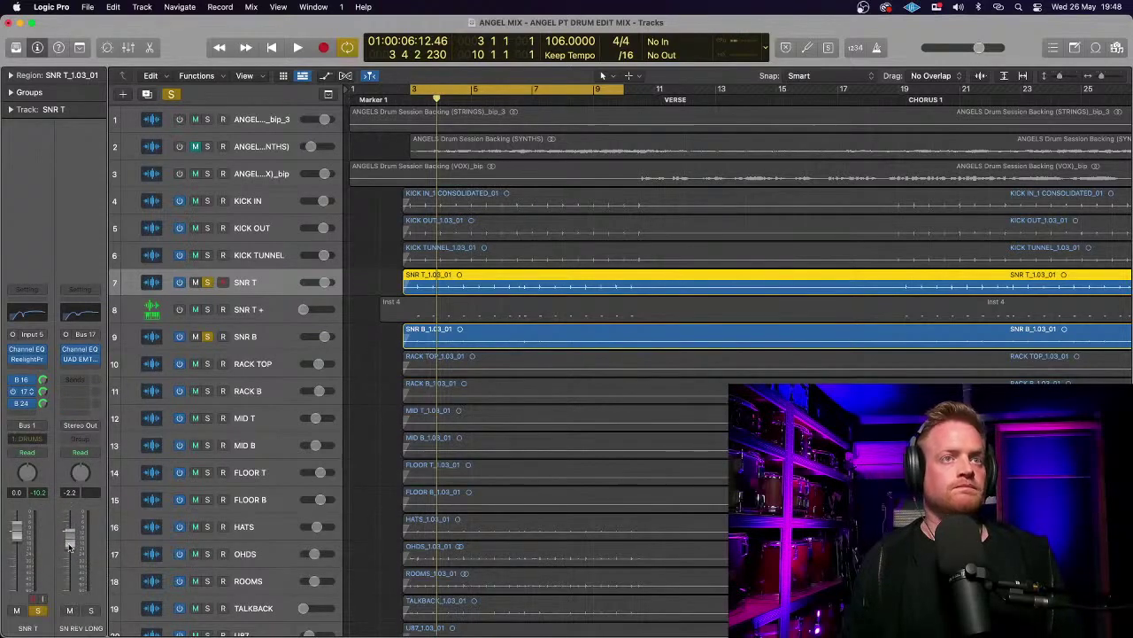
- Unsolo SNR T and SNR B
left_click(208, 283)
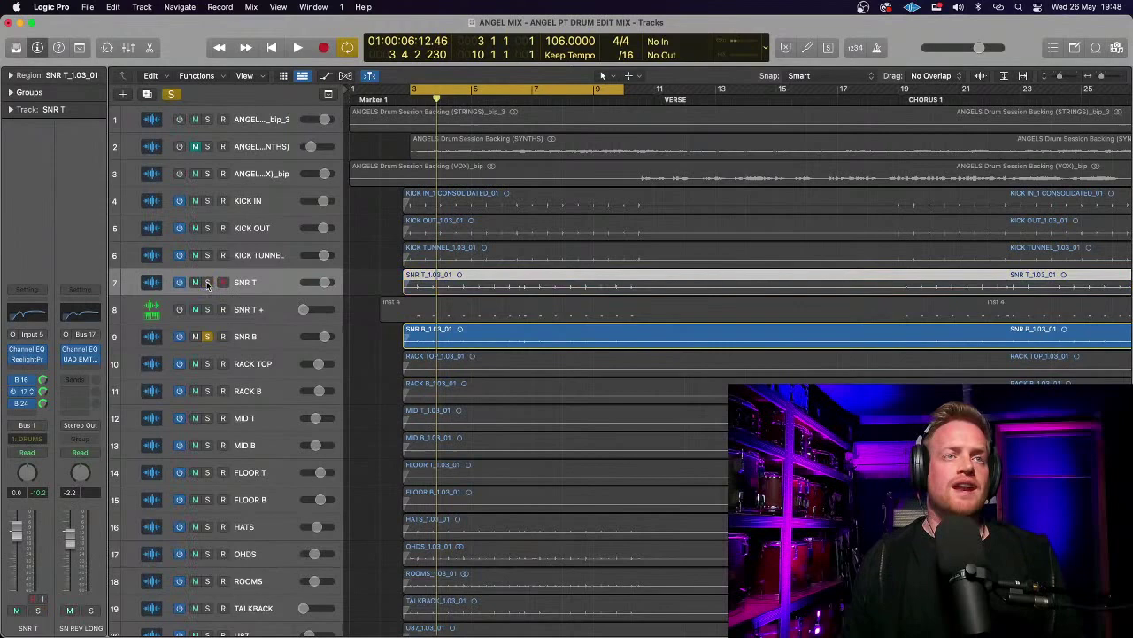
left_click(207, 335)
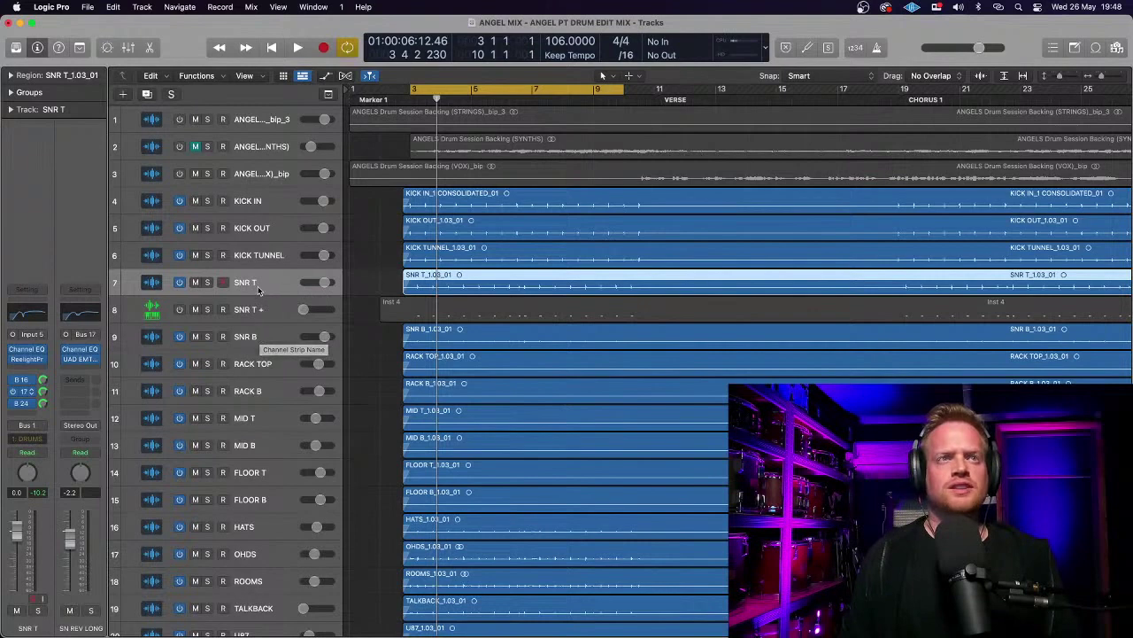
- Insert the mono Tone Empire Model5000 compressor after ReelightPro on the SNR T channel
left_click(43, 368)
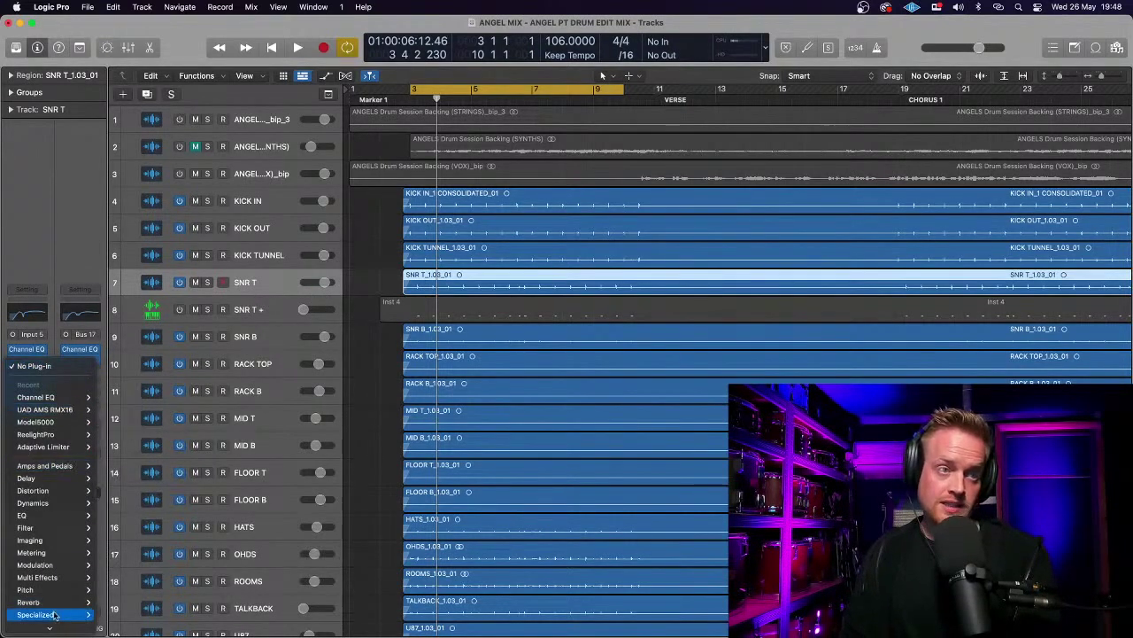
mouse_move(58, 627)
mouse_move(141, 589)
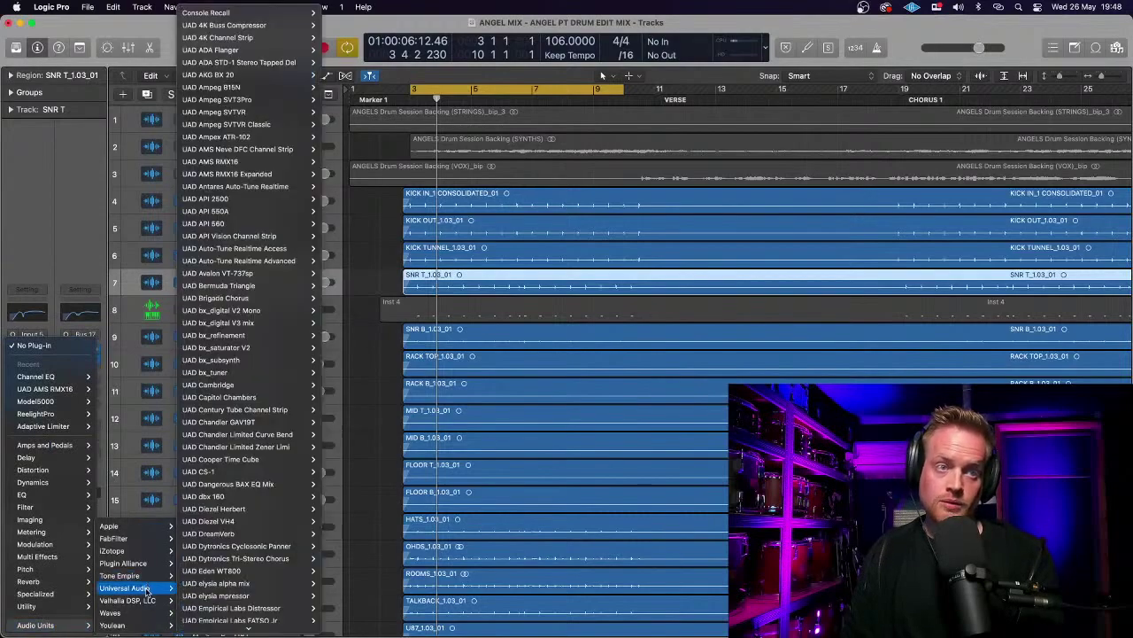
mouse_move(231, 599)
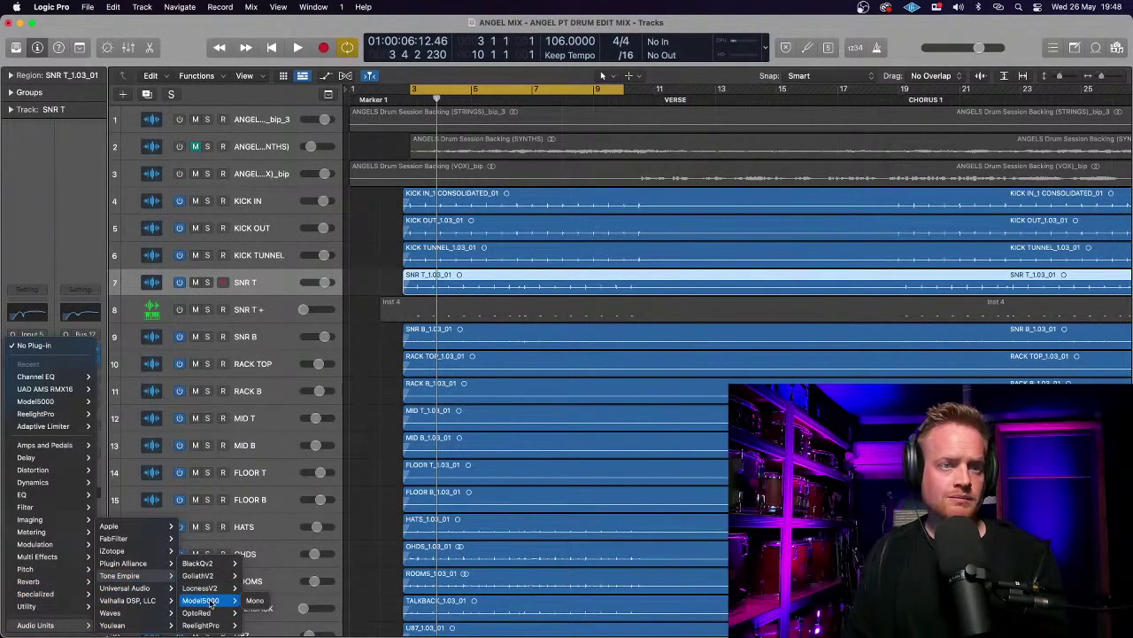
left_click(254, 600)
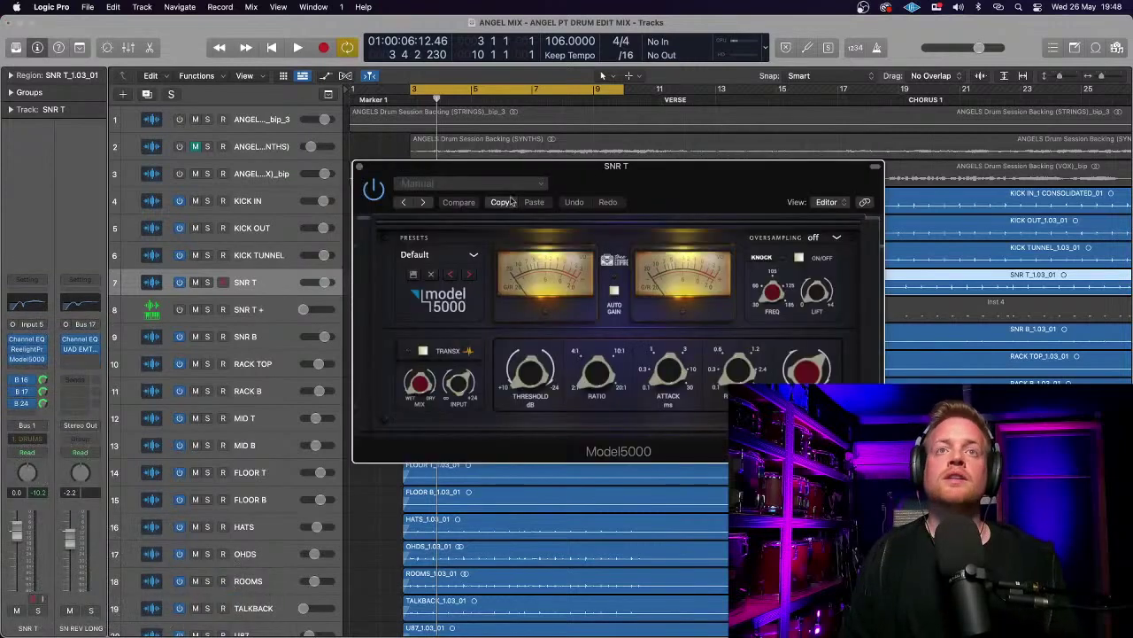
- Load the Slam A preset from the Drums - Rock category in Model5000
left_click(473, 257)
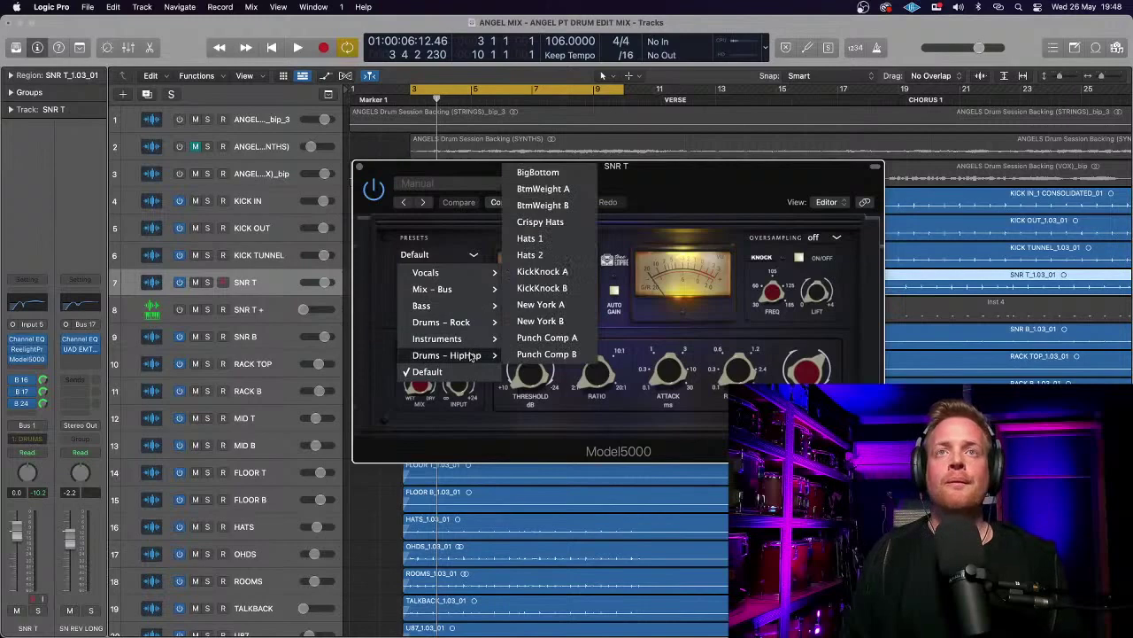
mouse_move(470, 323)
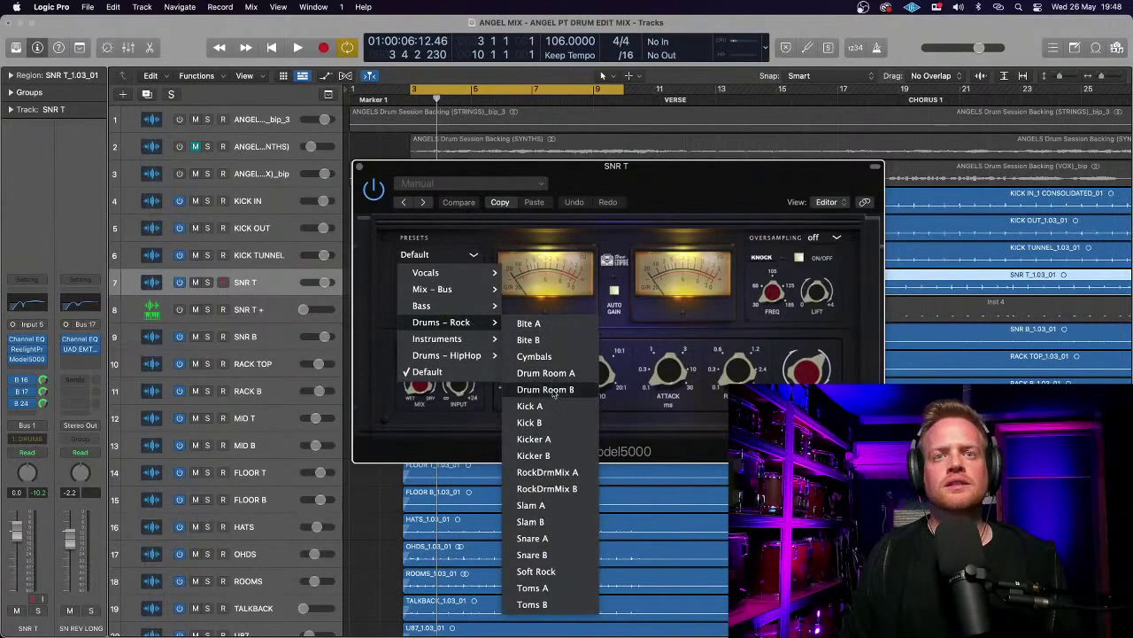
left_click(543, 507)
left_click_drag(585, 176, 565, 175)
- Solo SNR T and adjust the Model5000 threshold while the snare plays
key("space")
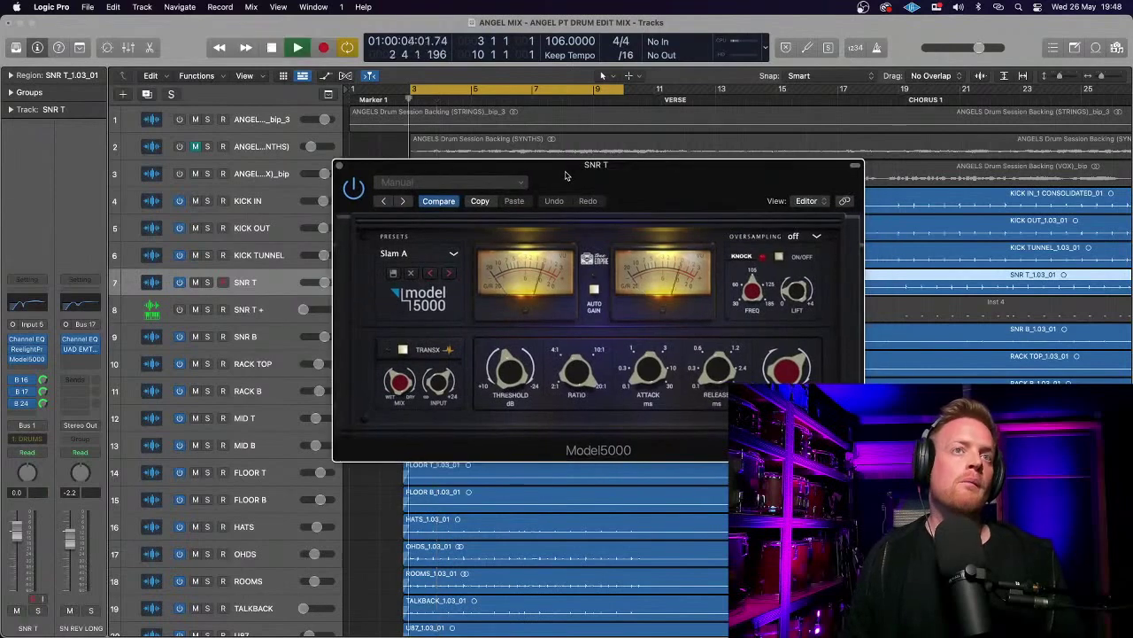
left_click(207, 282)
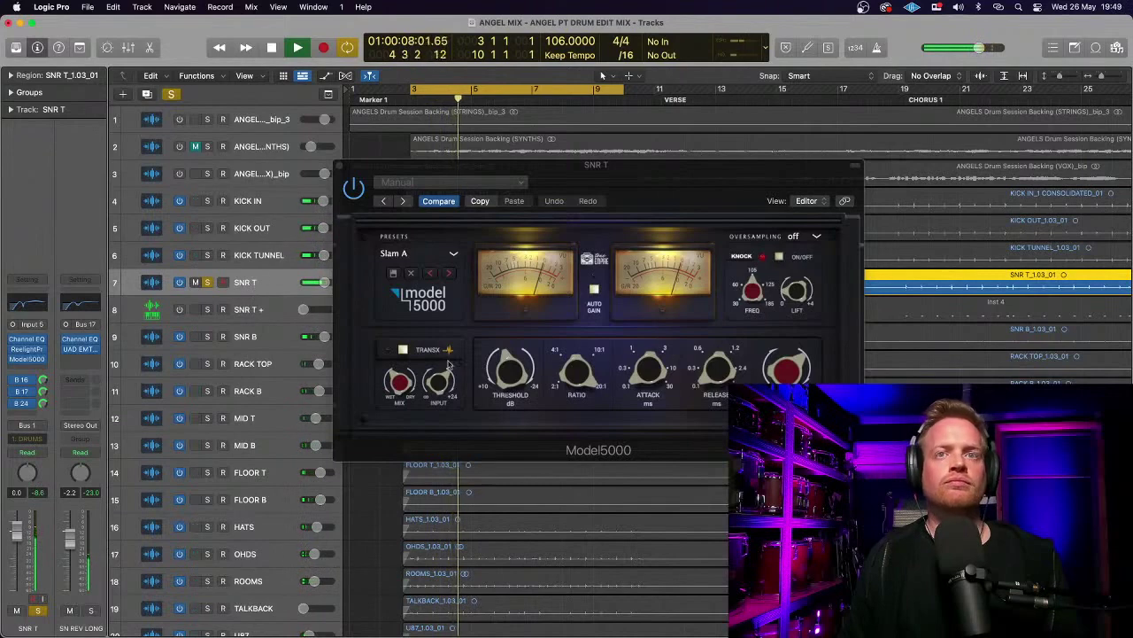
mouse_move(510, 373)
left_mouse_down()
mouse_move(510, 392)
mouse_move(504, 363)
left_mouse_up()
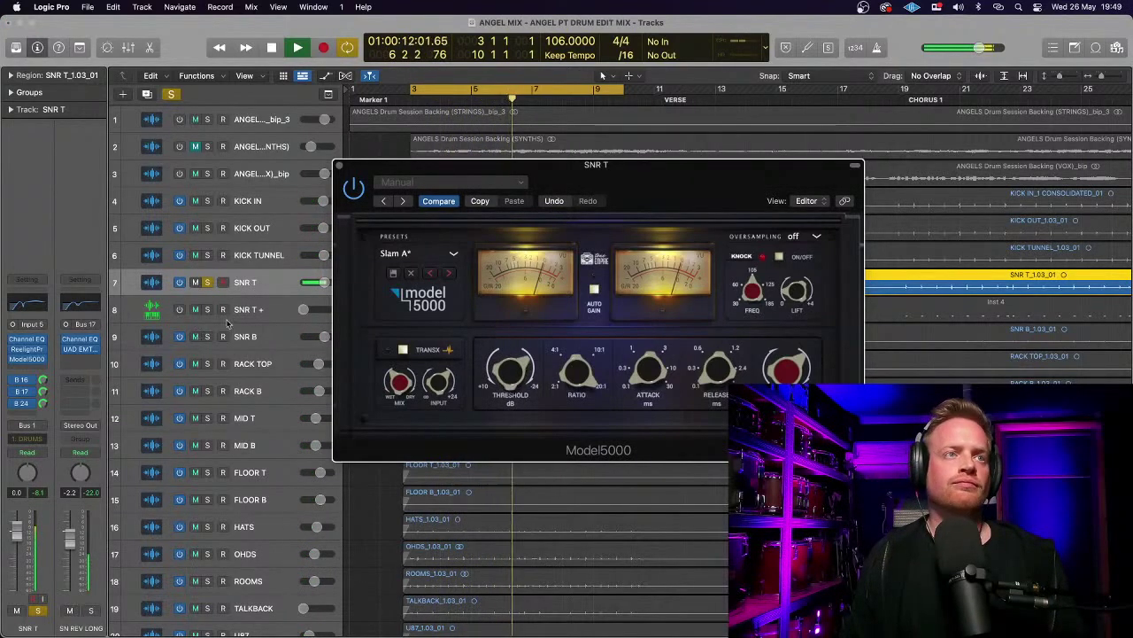
key("space")
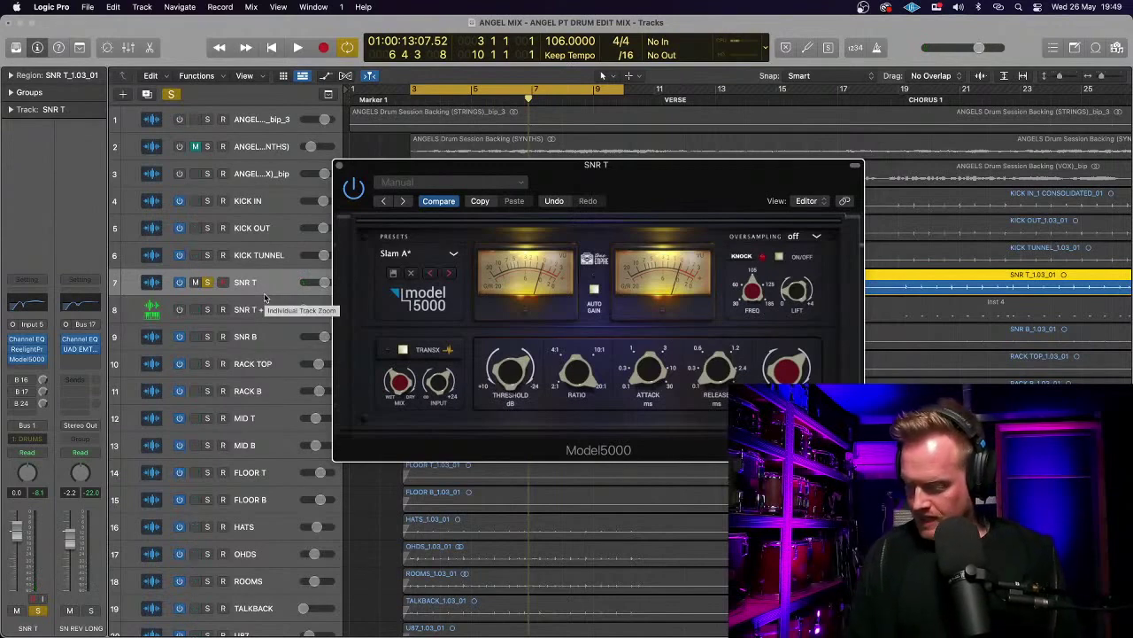
- Adjust the Model5000 attack and try its auto gain during playback, and close the plug-in
key("space")
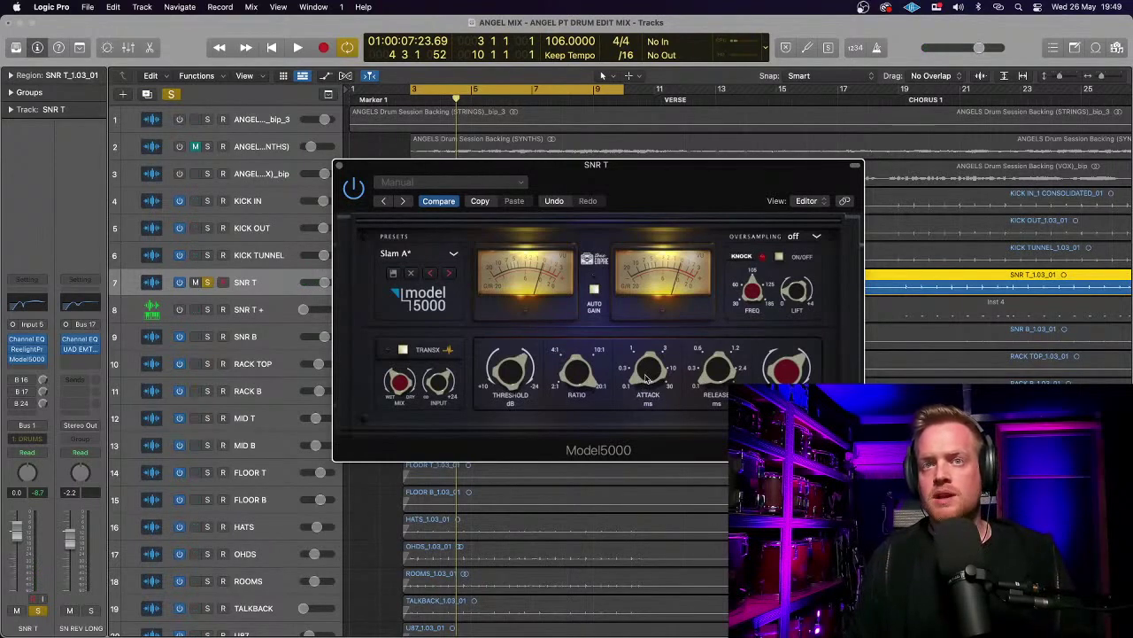
key("space")
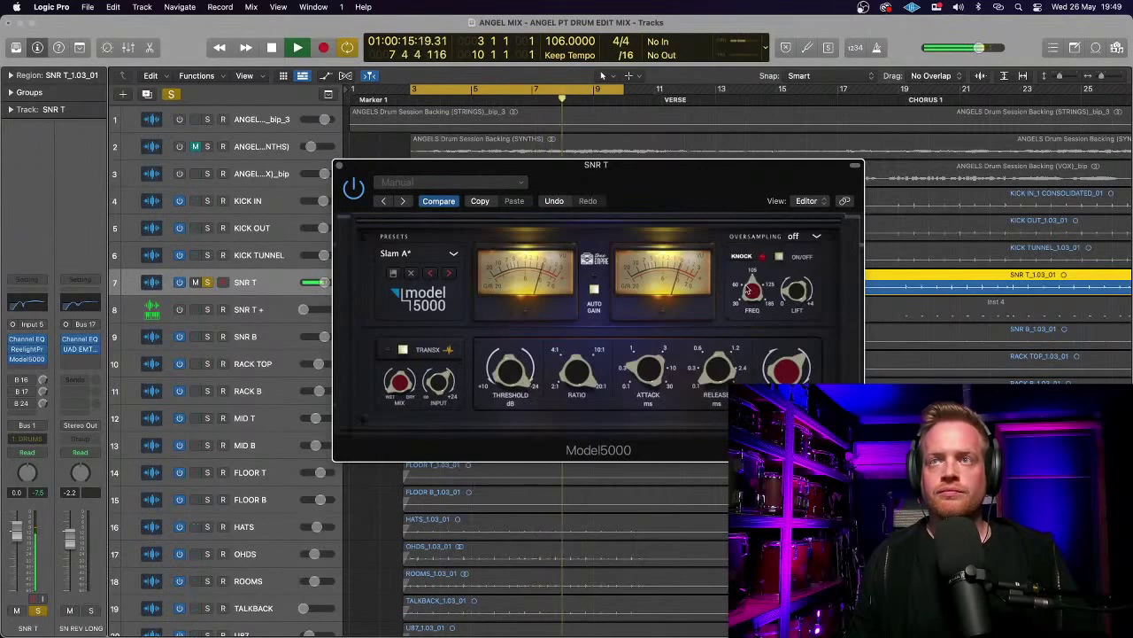
left_click(594, 290)
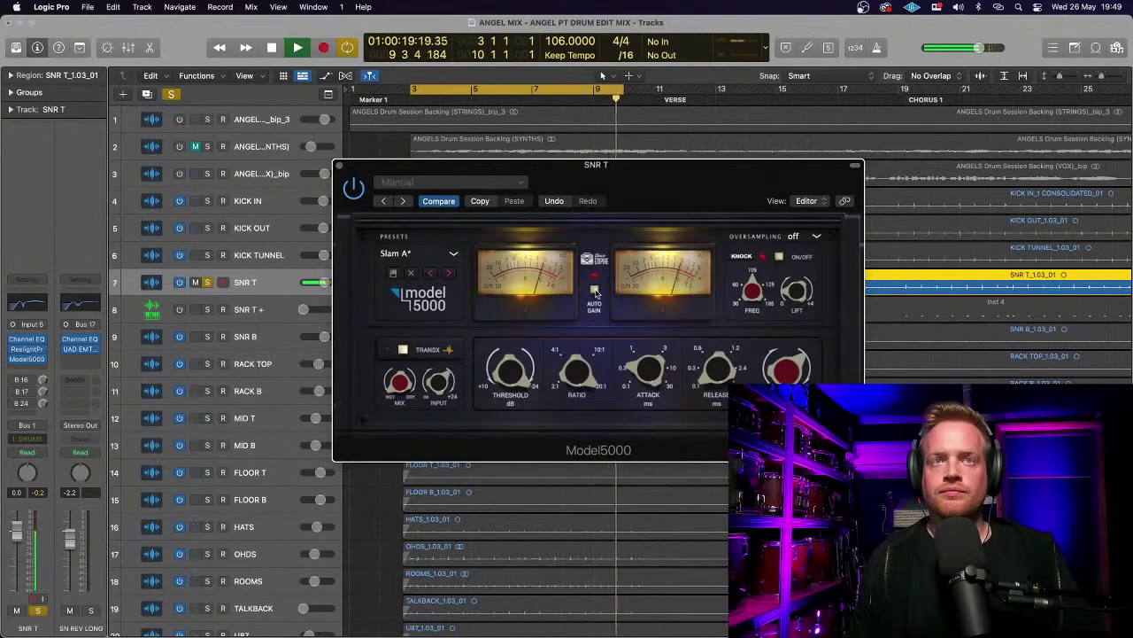
key("space")
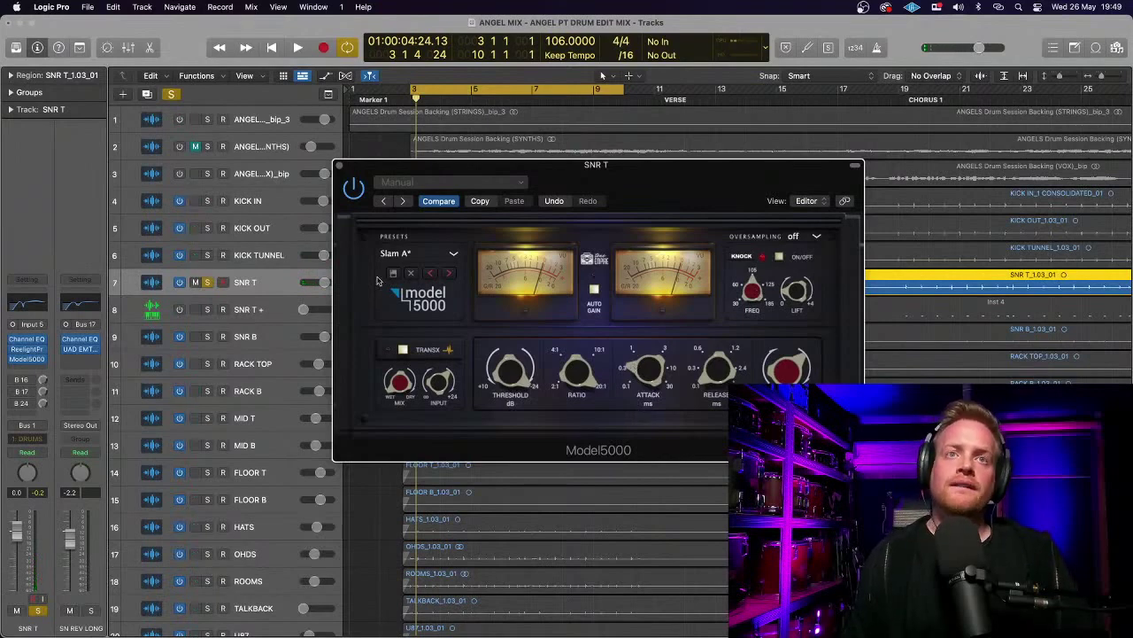
left_click(340, 166)
- Replace Model5000 on SNR T with the mono UAD Empirical Labs Distressor
left_click(41, 361)
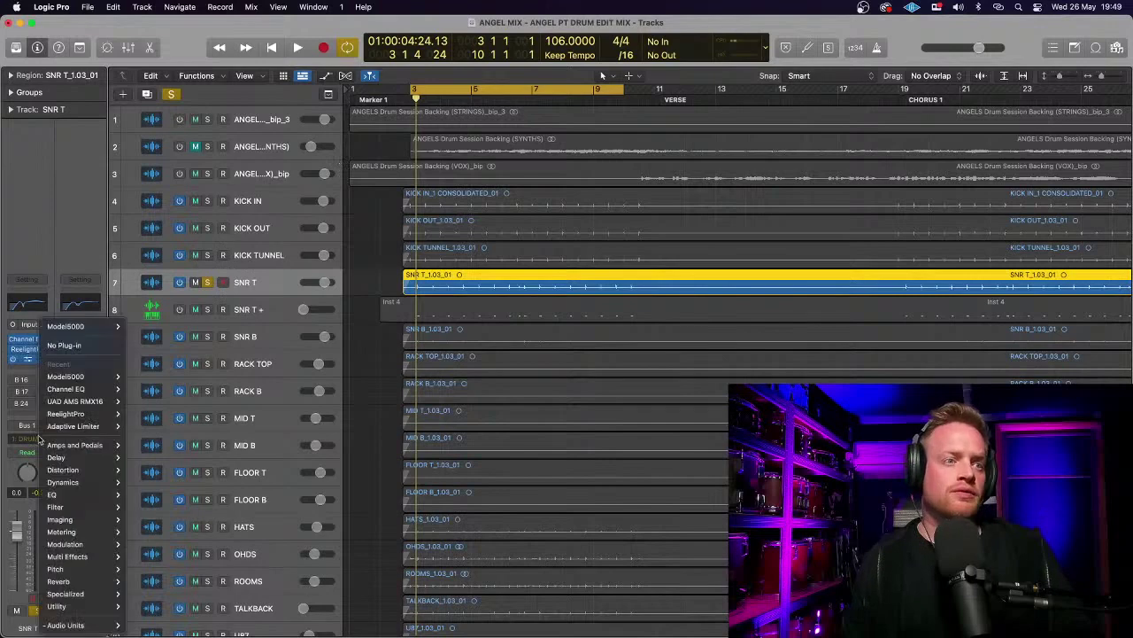
mouse_move(65, 625)
mouse_move(168, 590)
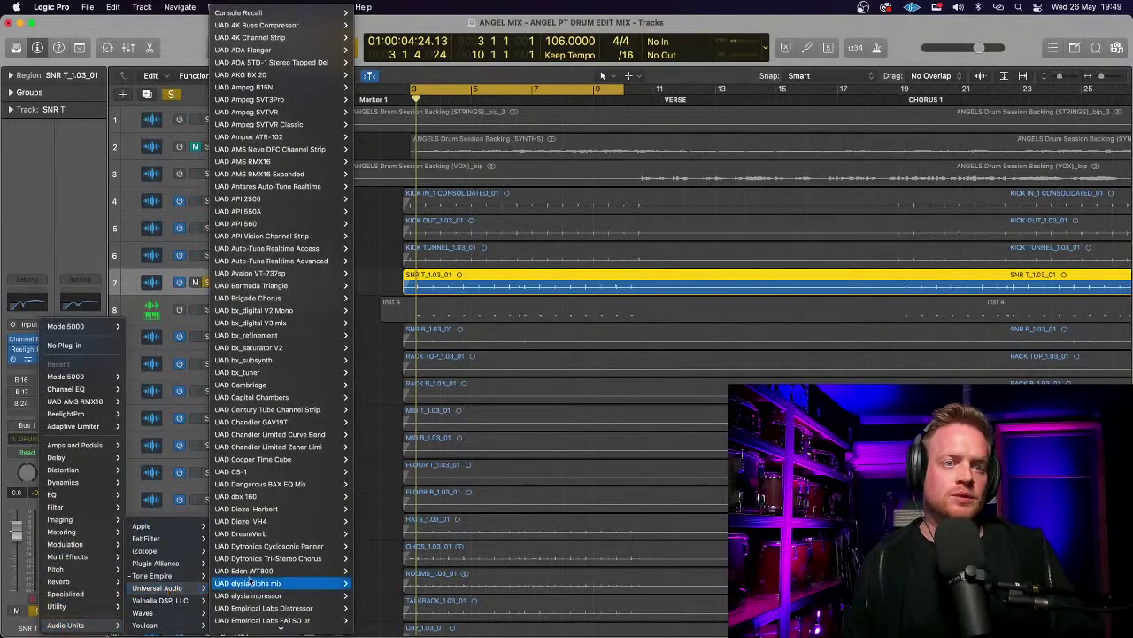
mouse_move(275, 596)
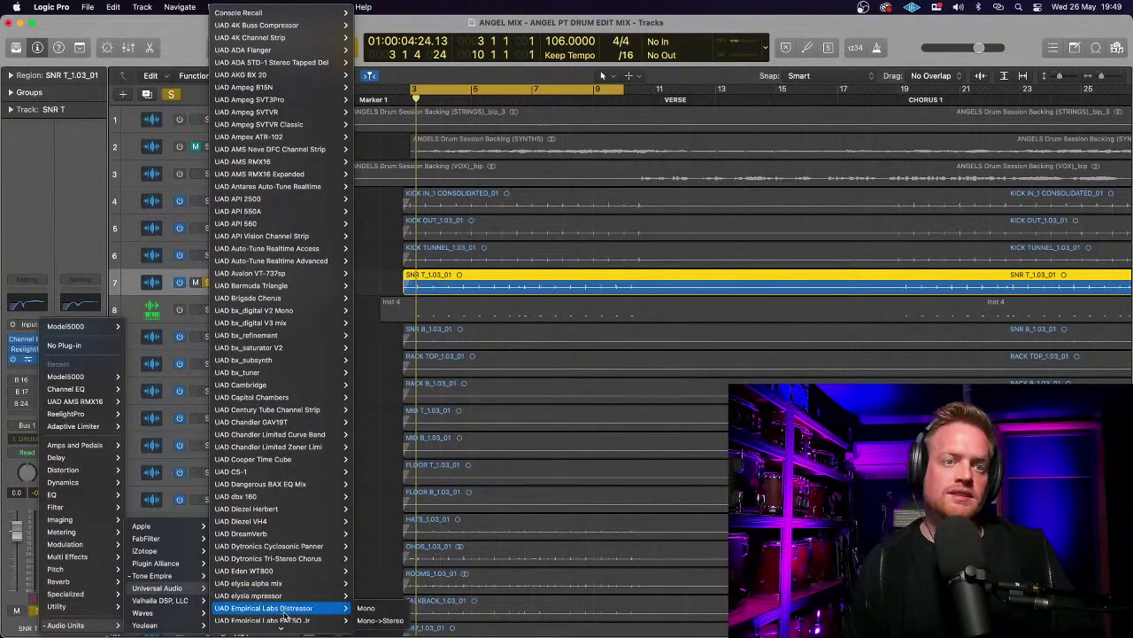
left_click(366, 607)
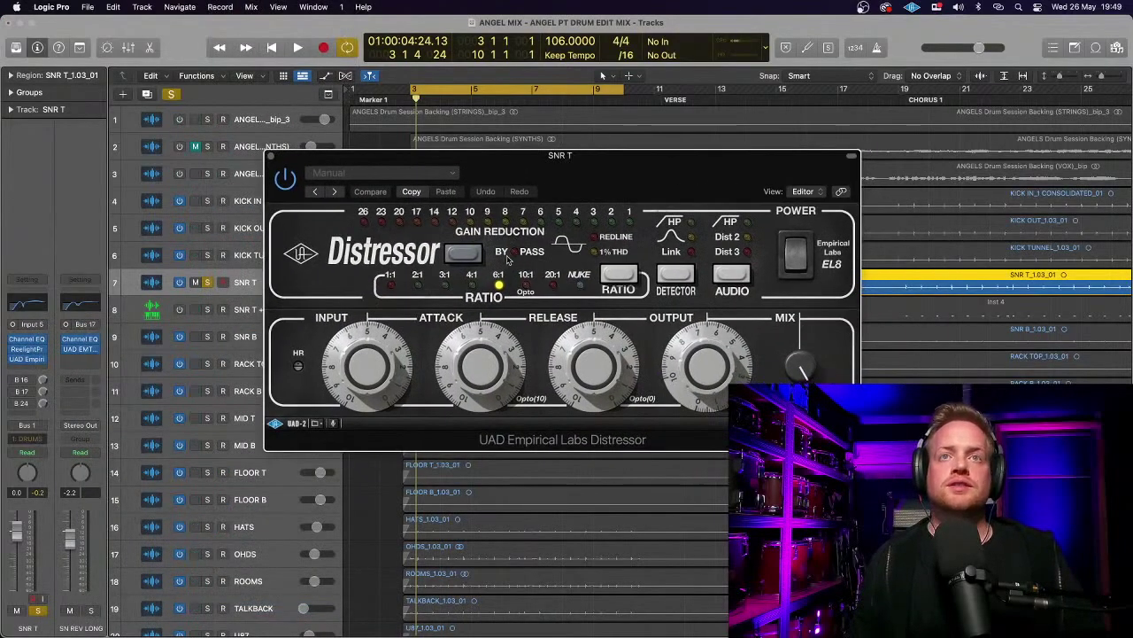
- Load the CZ-Gut Smack factory preset in the Distressor
left_click(455, 173)
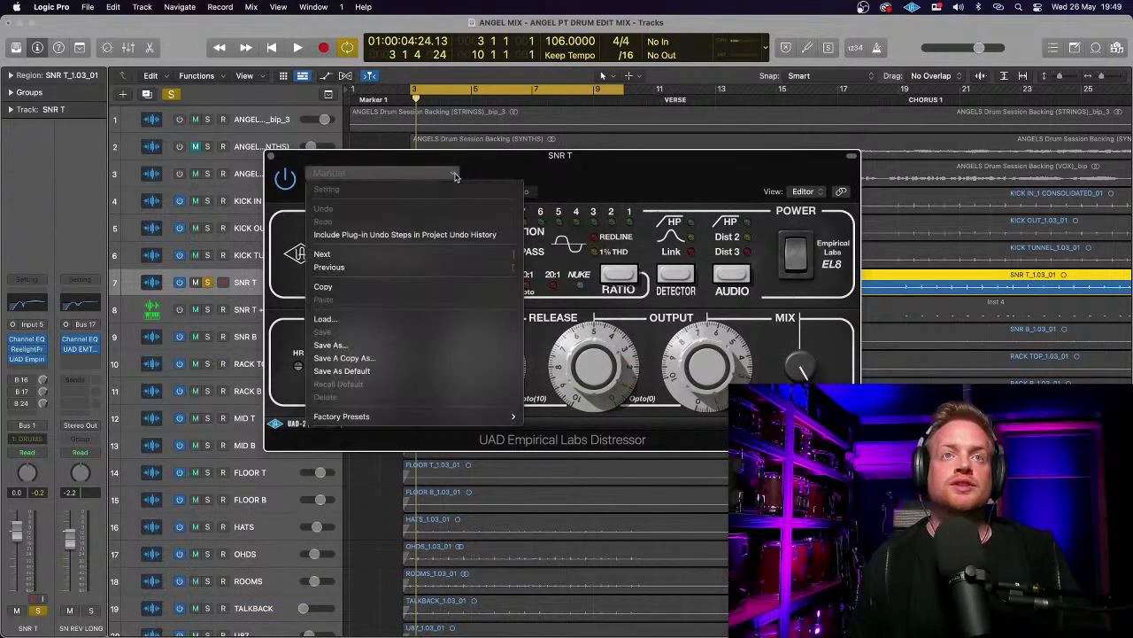
left_click(434, 420)
left_click(456, 174)
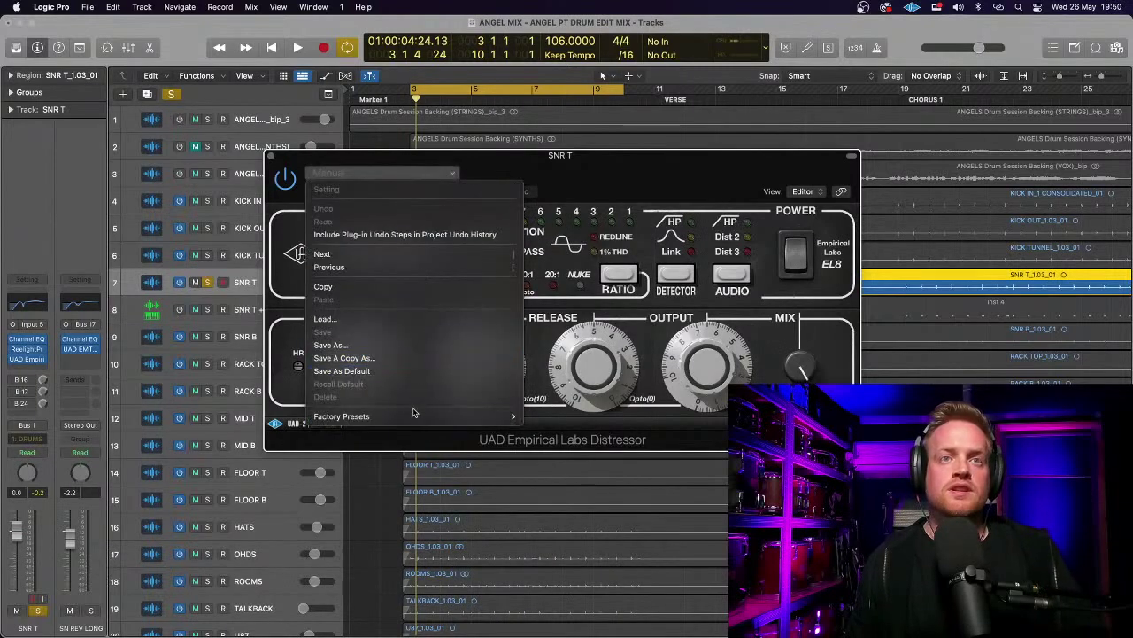
mouse_move(442, 416)
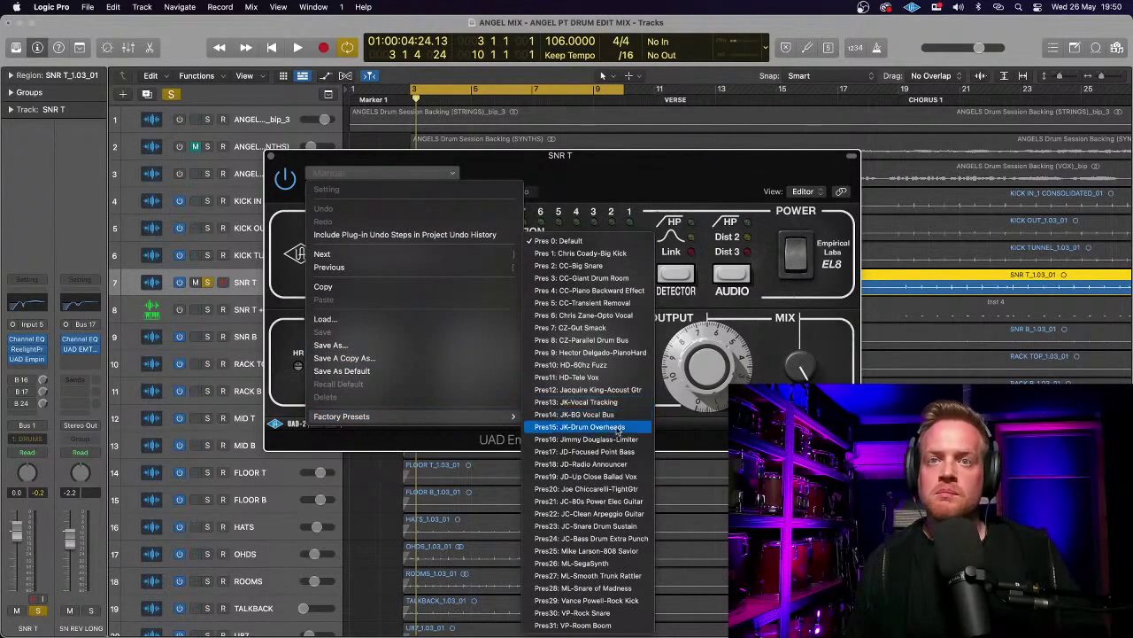
left_click(611, 328)
- Listen to the soloed SNR T through the Distressor and compare it bypassed and active
key("space")
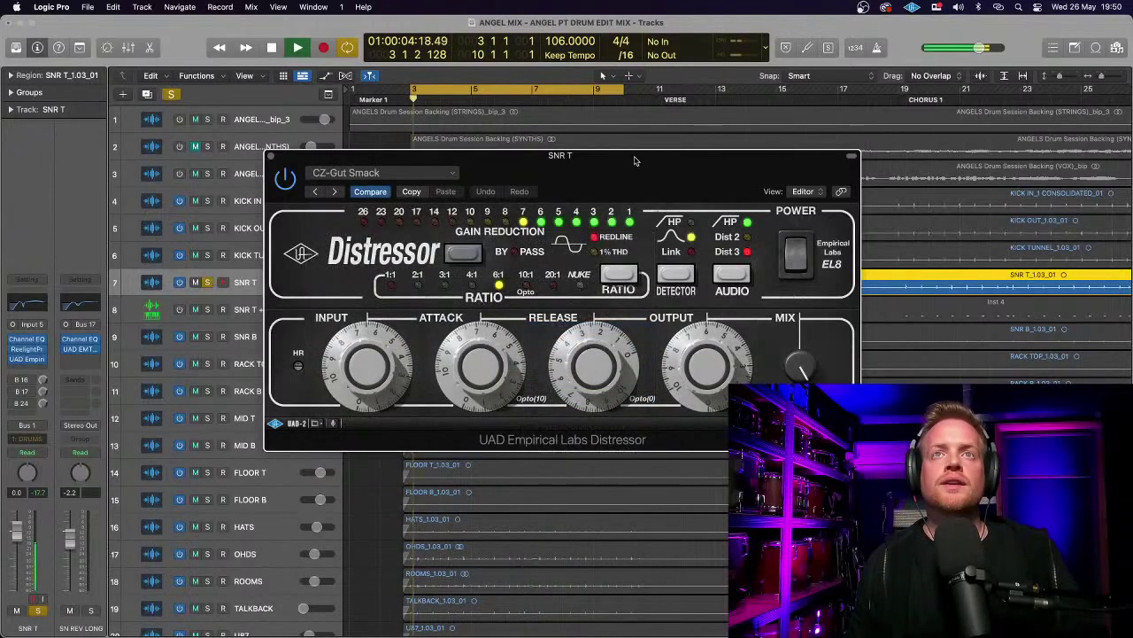
left_click_drag(632, 160, 619, 163)
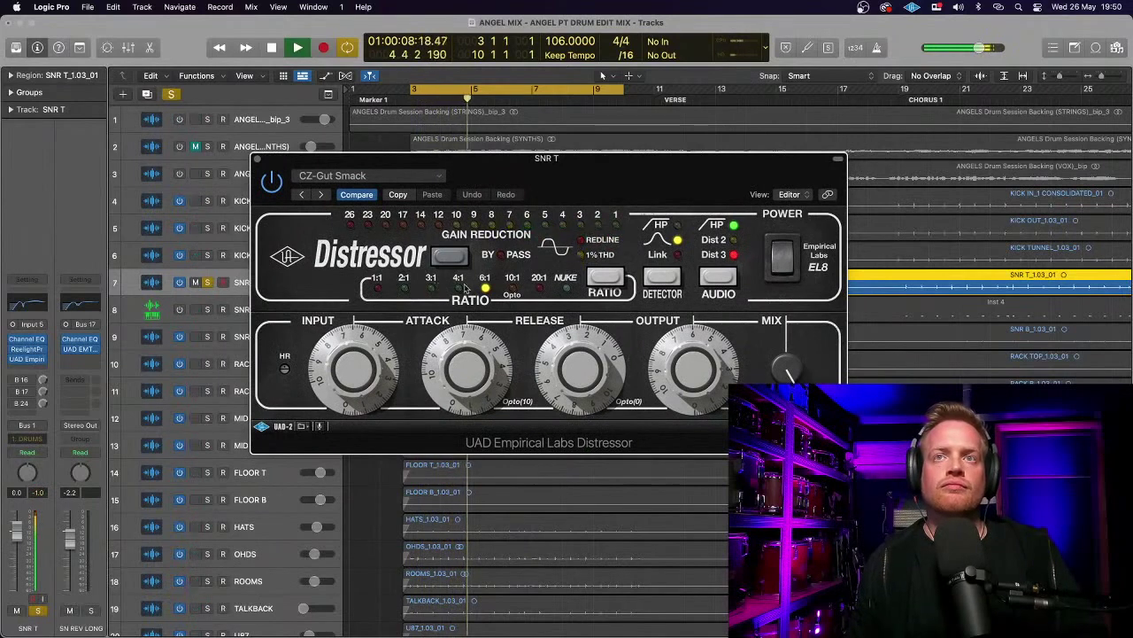
key("space")
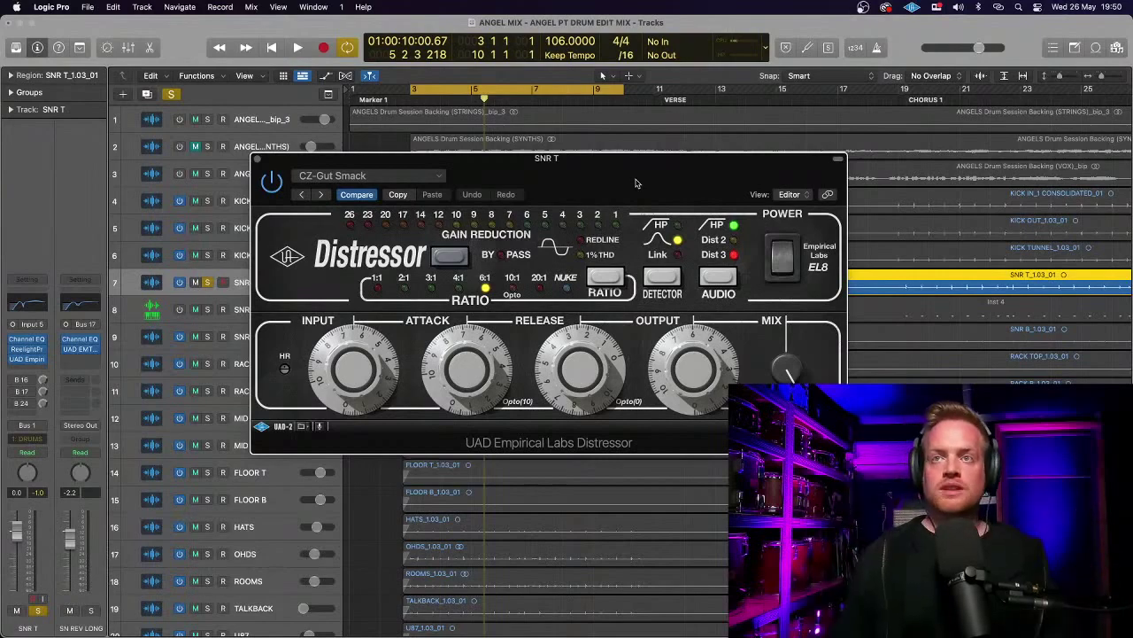
left_click_drag(631, 163, 495, 107)
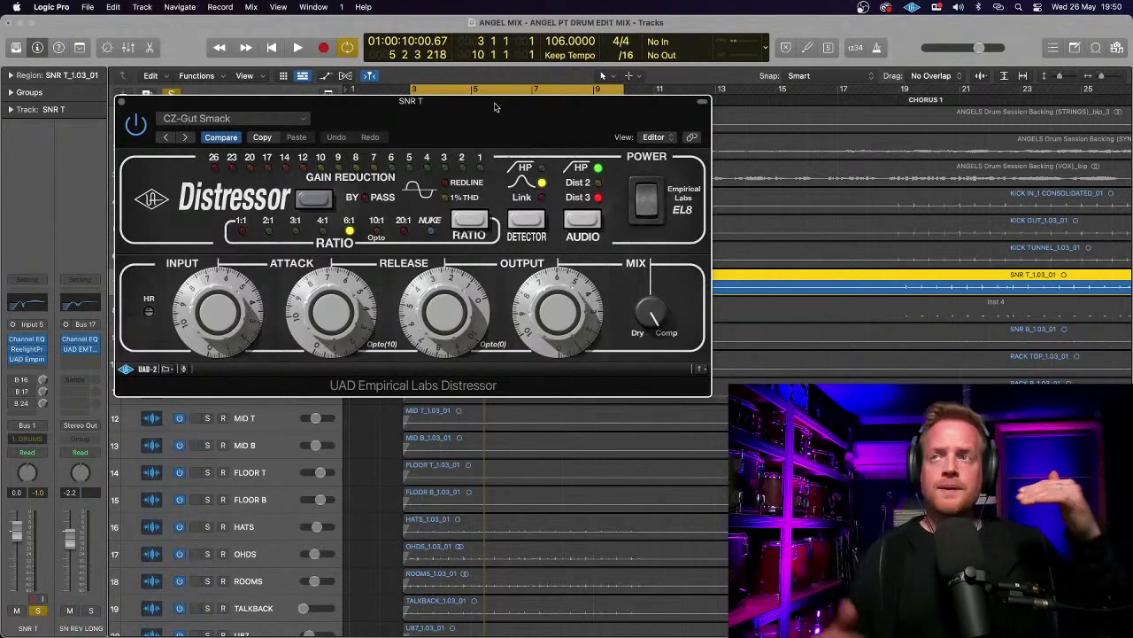
left_click_drag(444, 107, 441, 98)
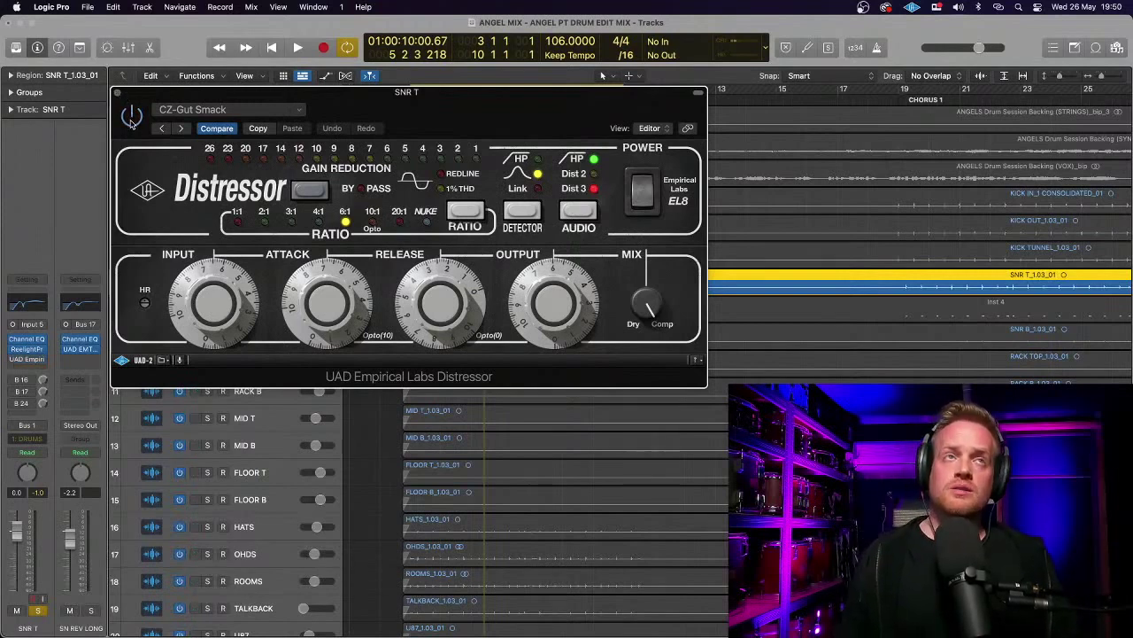
key("space")
left_click(131, 116)
key("space")
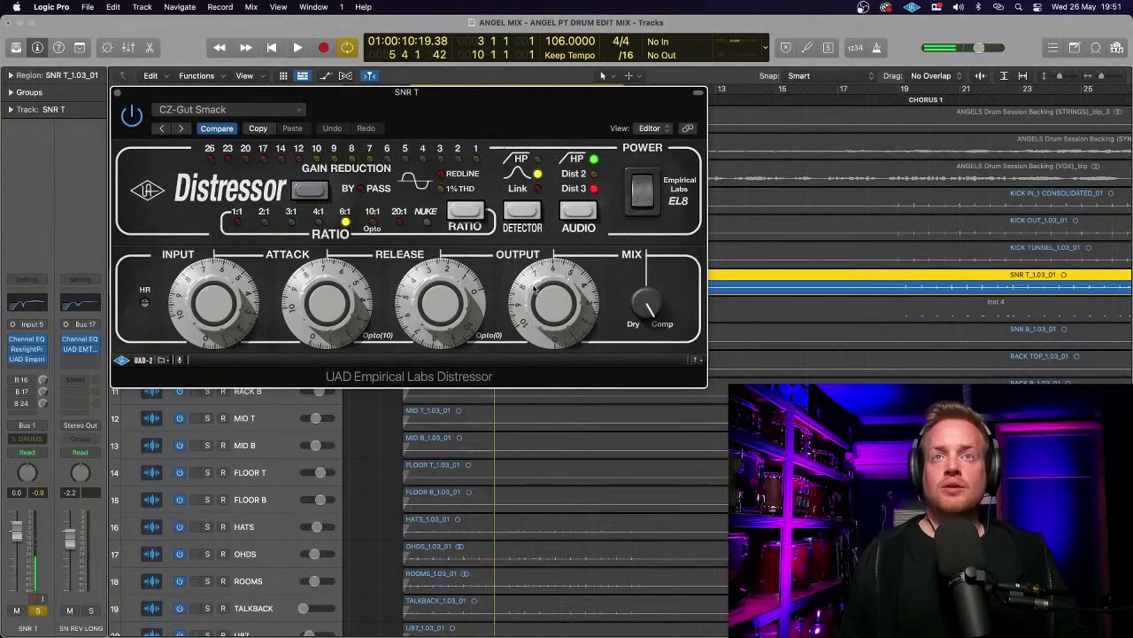
- Lower the Distressor's output slightly, check the snare's level in playback and close the plug-in
left_click_drag(534, 288, 531, 304)
key("space")
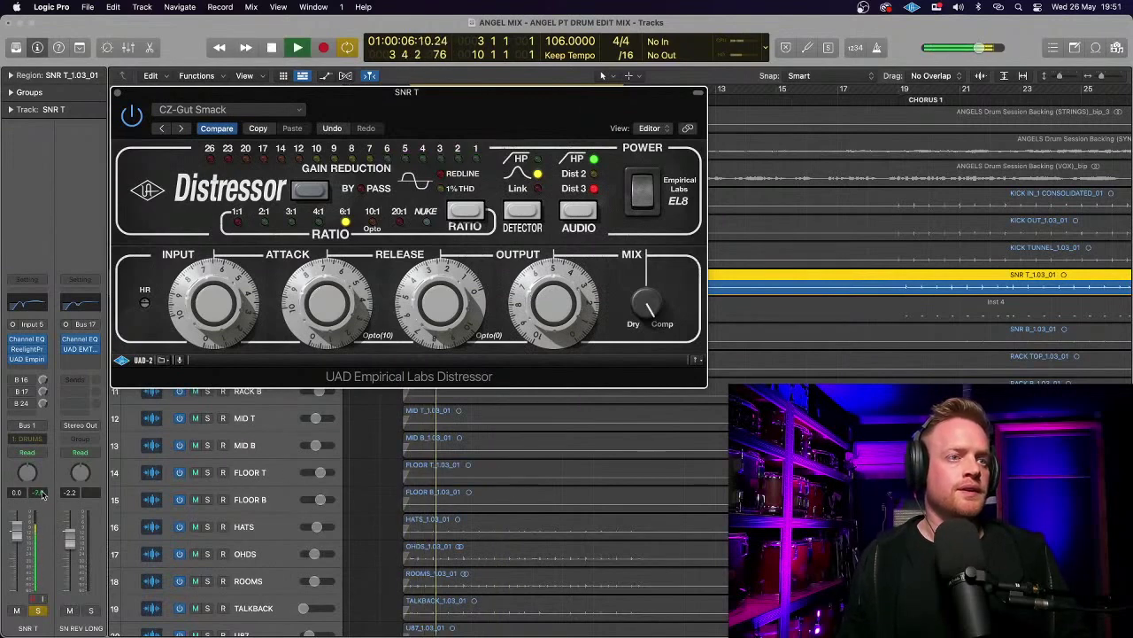
left_click(119, 95)
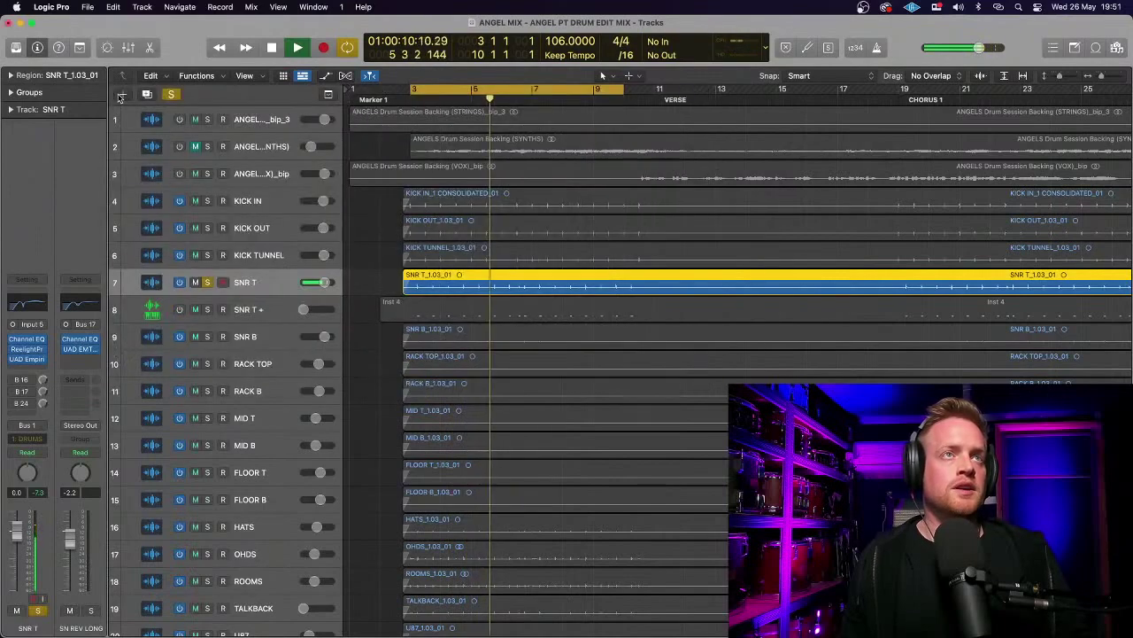
- Unsolo SNR T, solo the DRUMS bus and play the full drum mix
left_click(209, 283)
scroll(249, 555, "down", 3)
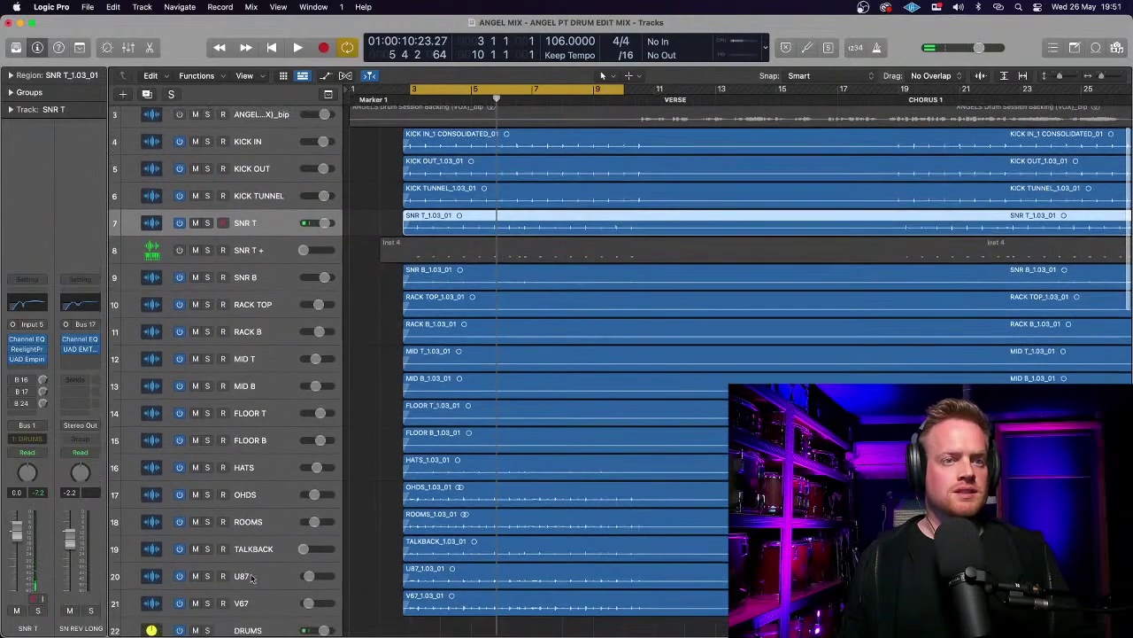
left_click(225, 625)
left_click(208, 615)
key("space")
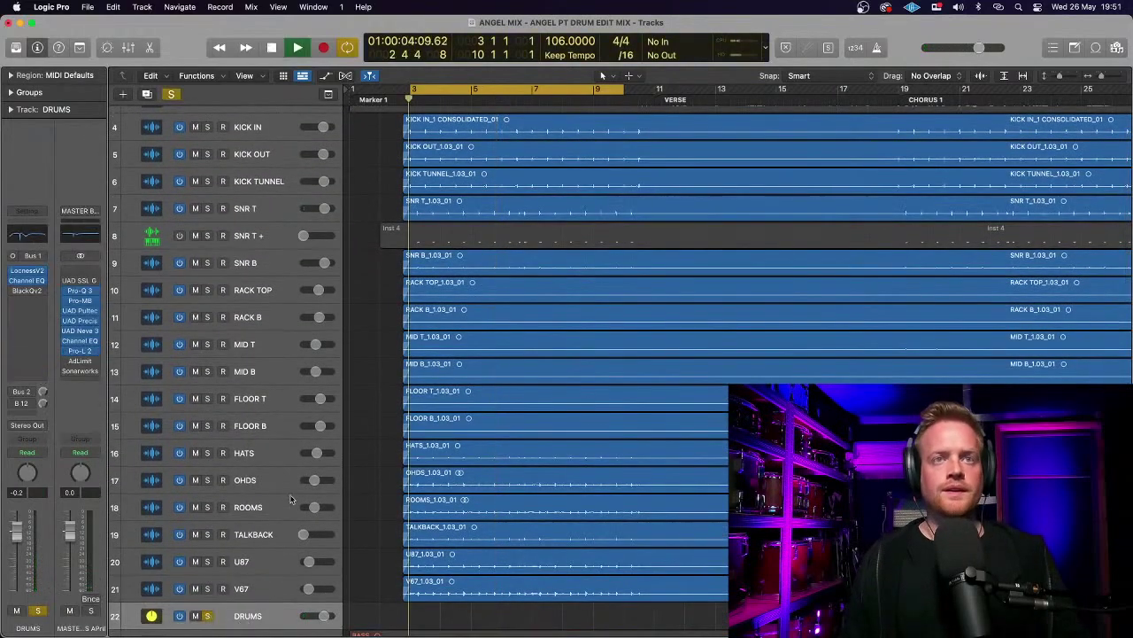
- Reopen the Distressor on SNR T and compare it bypassed and active within the drum mix
left_click(261, 213)
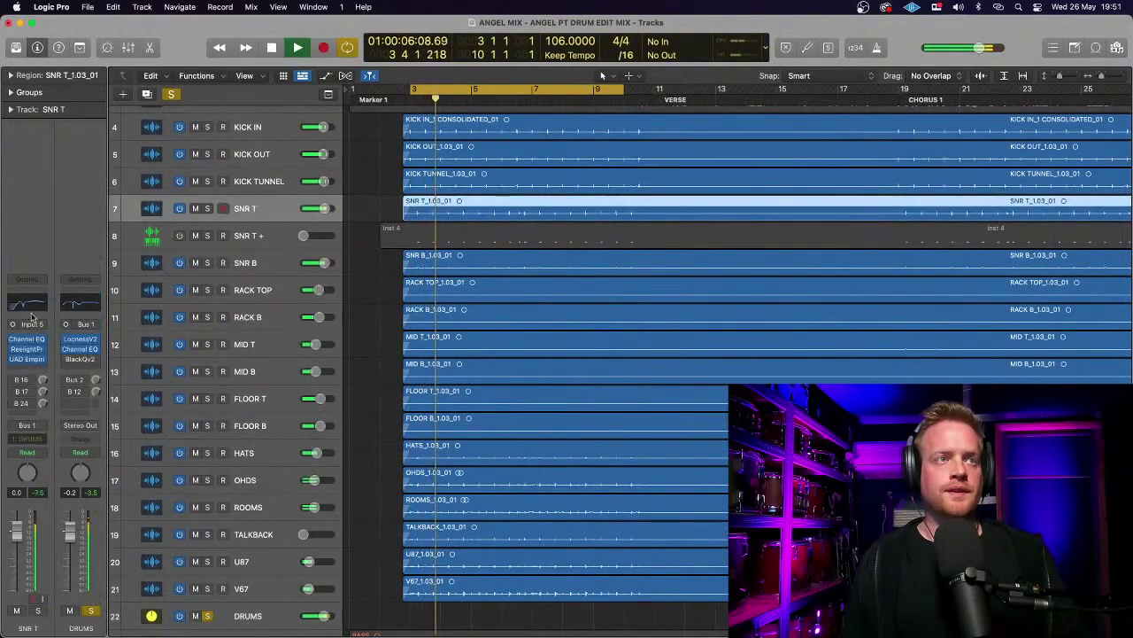
left_click(24, 359)
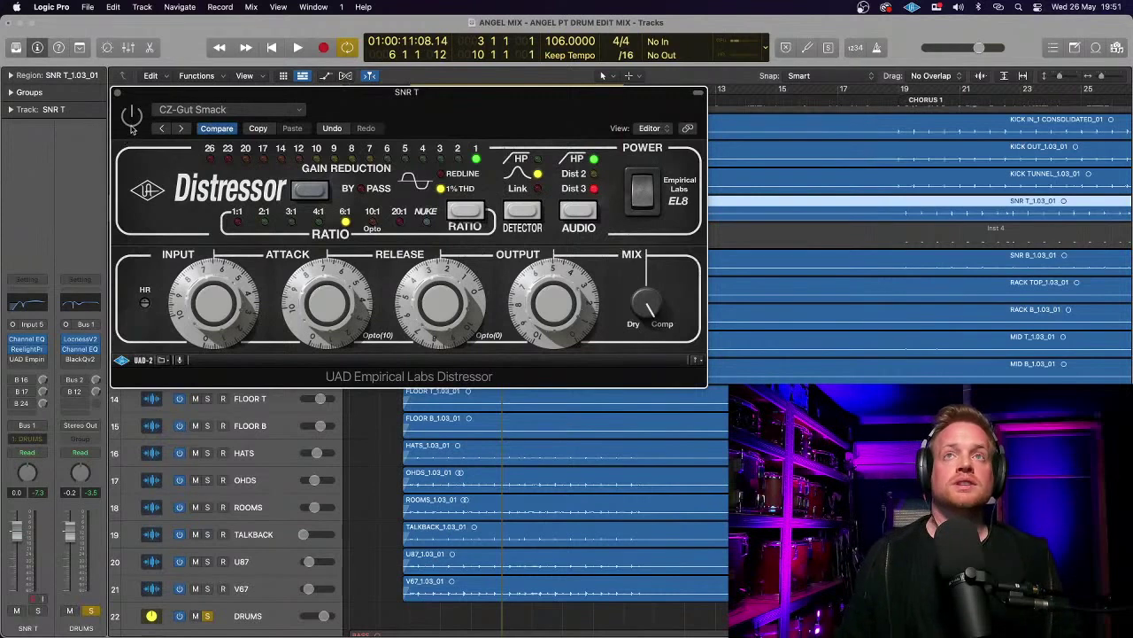
key("space")
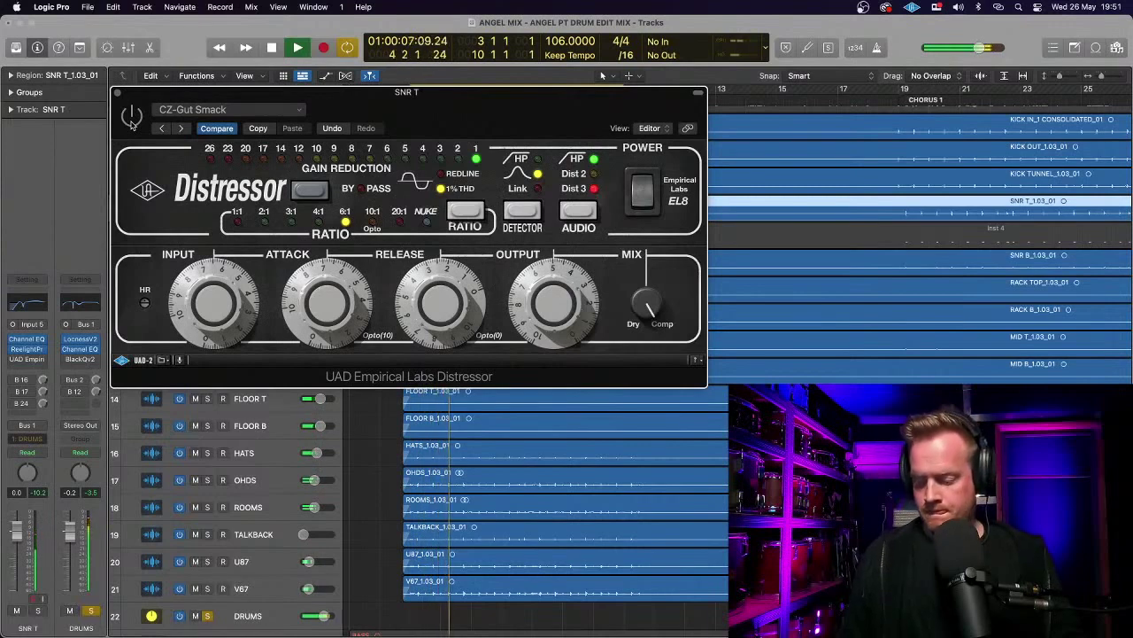
key("space")
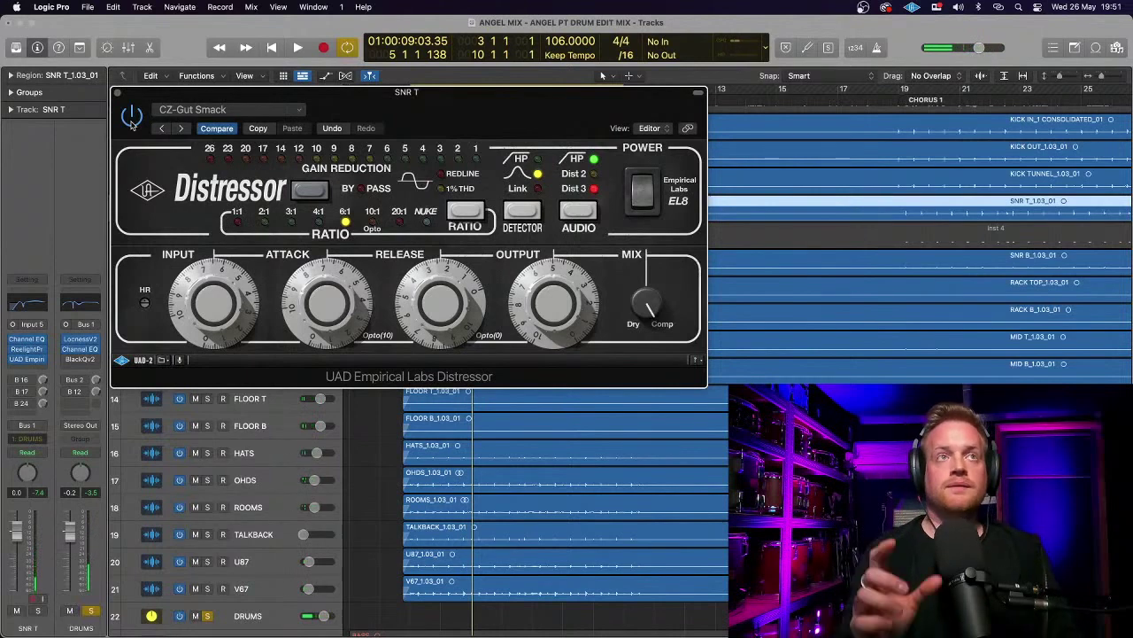
- Listen to the drum mix with the Distressor active on SNR T and close the plug-in
key("space")
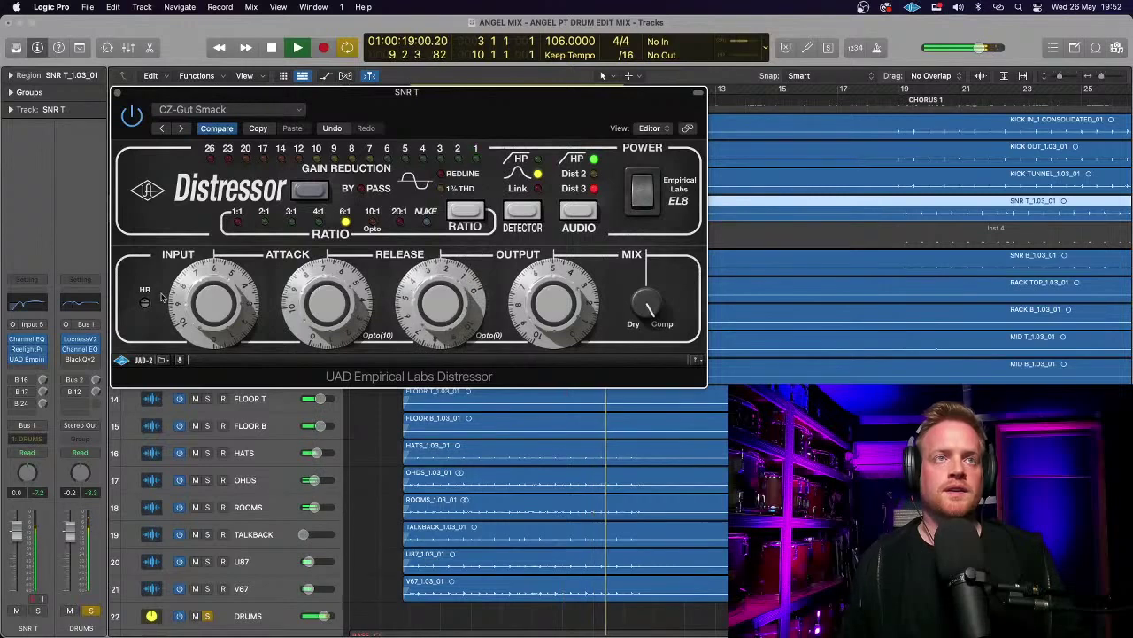
key("space")
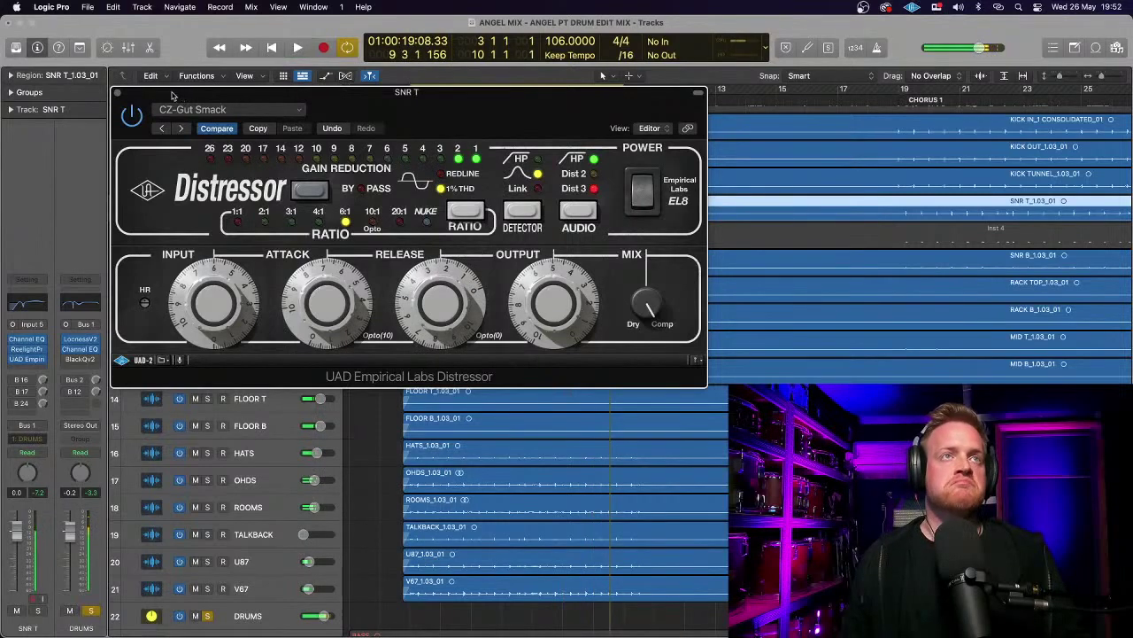
key("super+w")
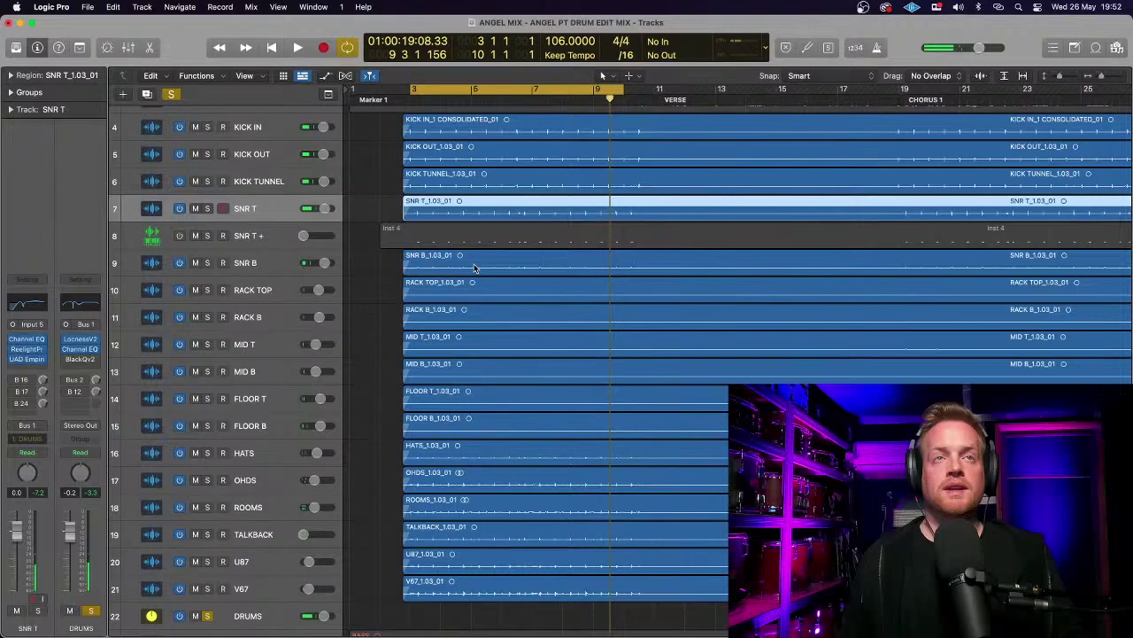
left_click(28, 359)
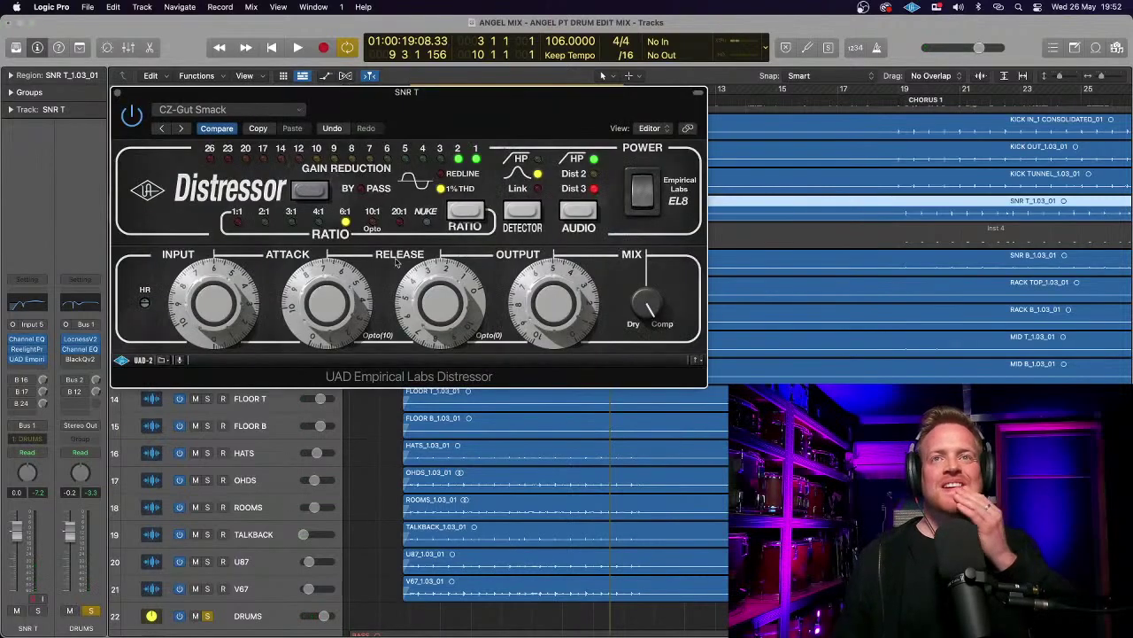
left_click(118, 92)
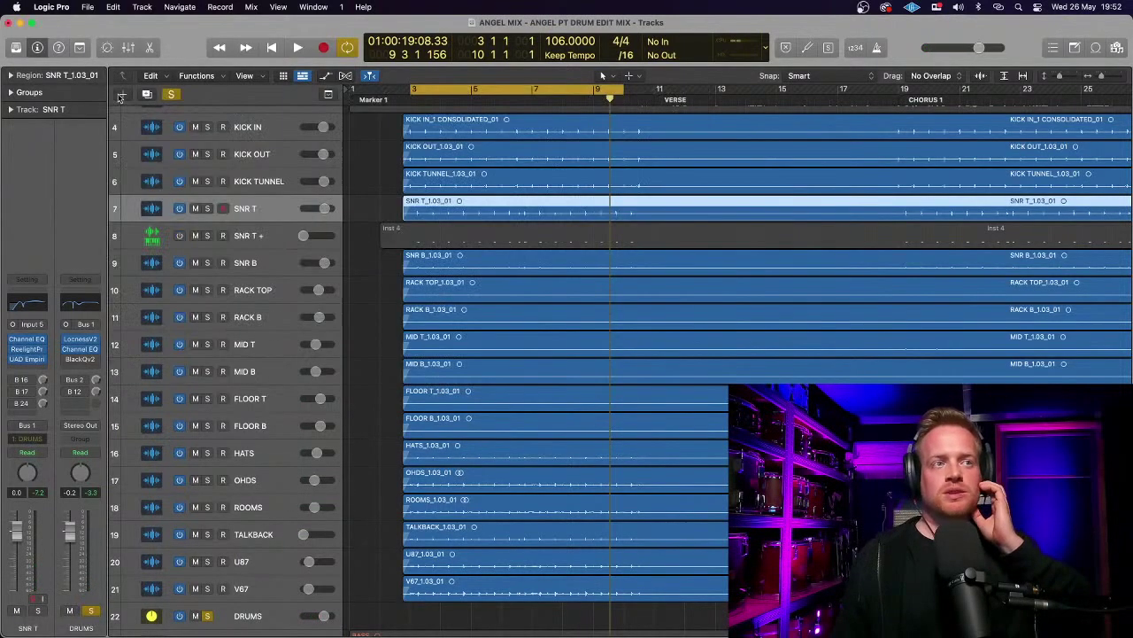
- Re-enable SNR T's sends to buses 16, 17 and 24 and listen to the drum mix
key("space")
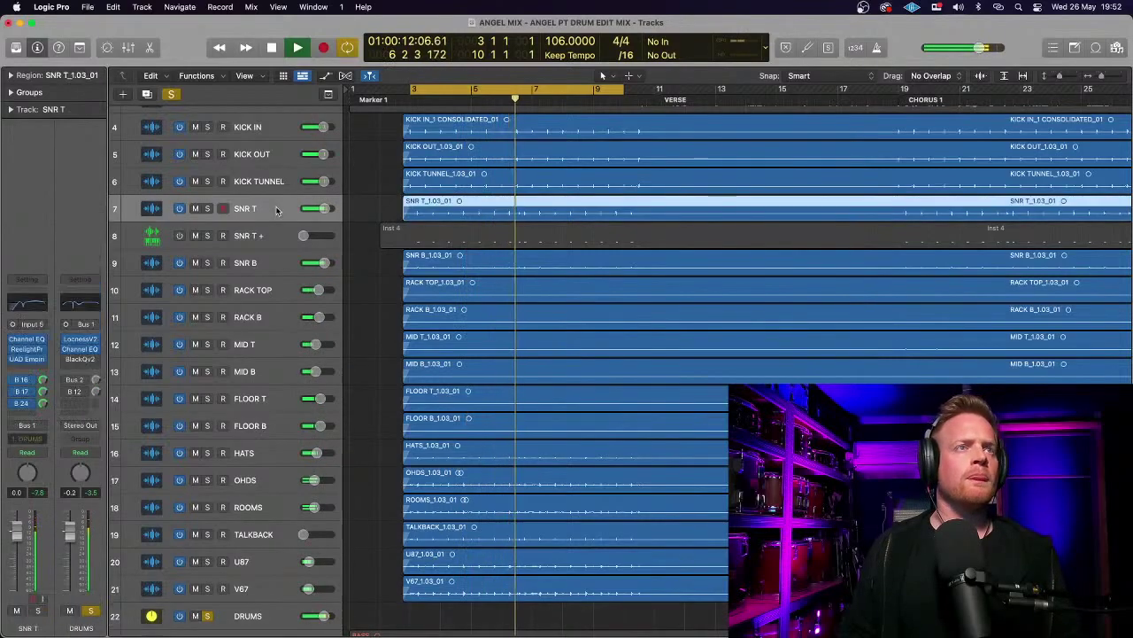
key("space")
left_click(21, 379)
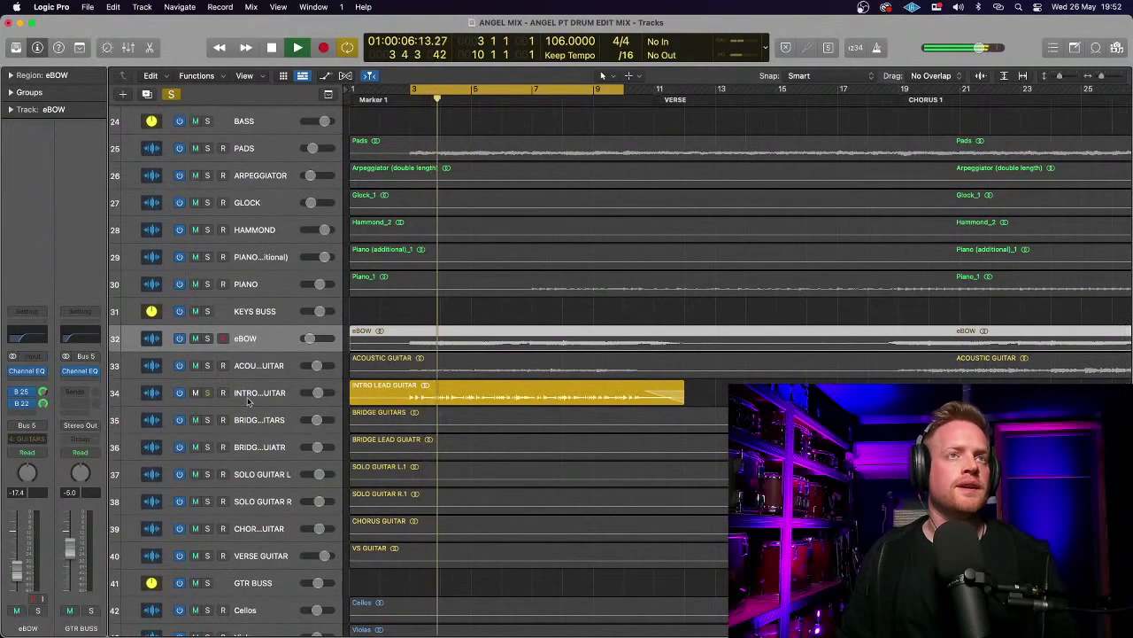
scroll(249, 401, "up", 10)
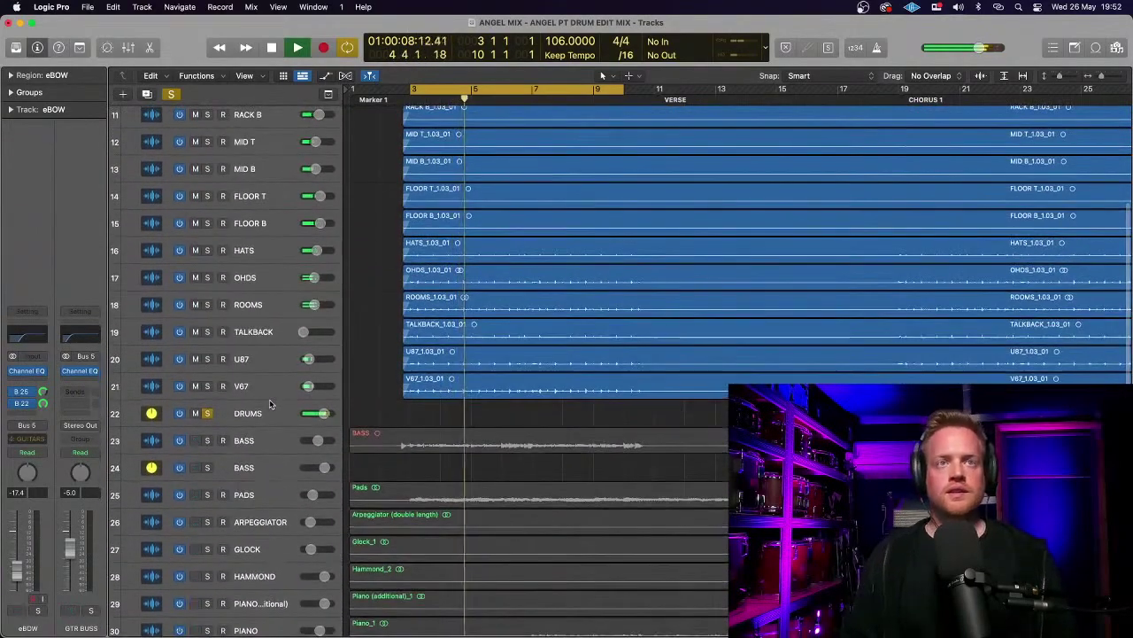
scroll(270, 403, "up", 2)
key("space")
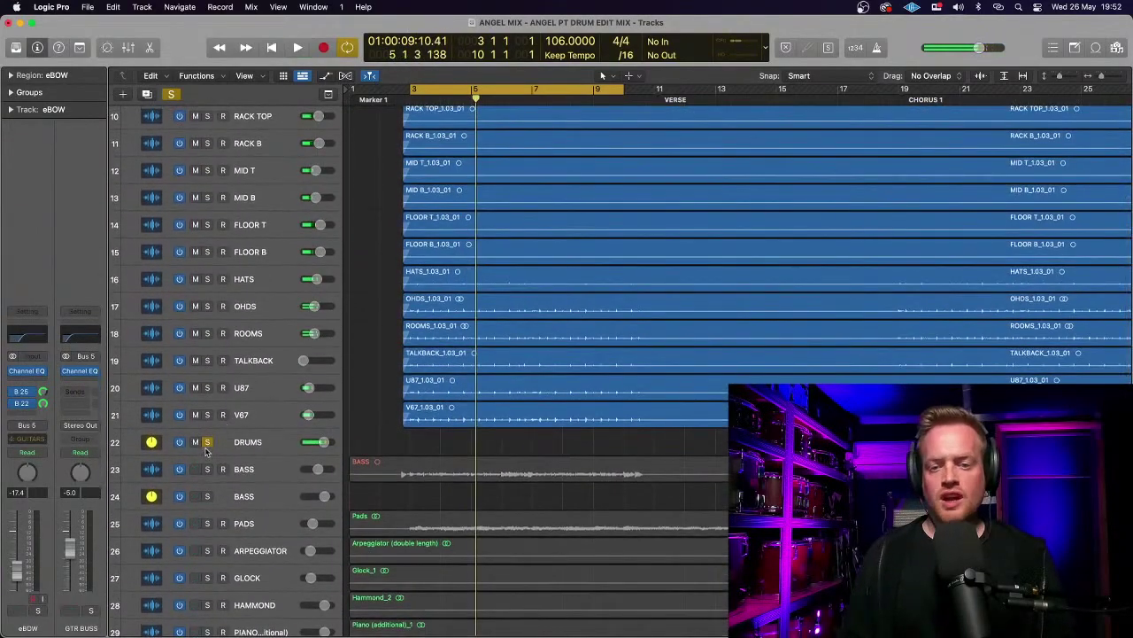
- Route the outputs of SNR T, SNR T + and SNR B together to the unused Bus 26
scroll(270, 443, "up", 5)
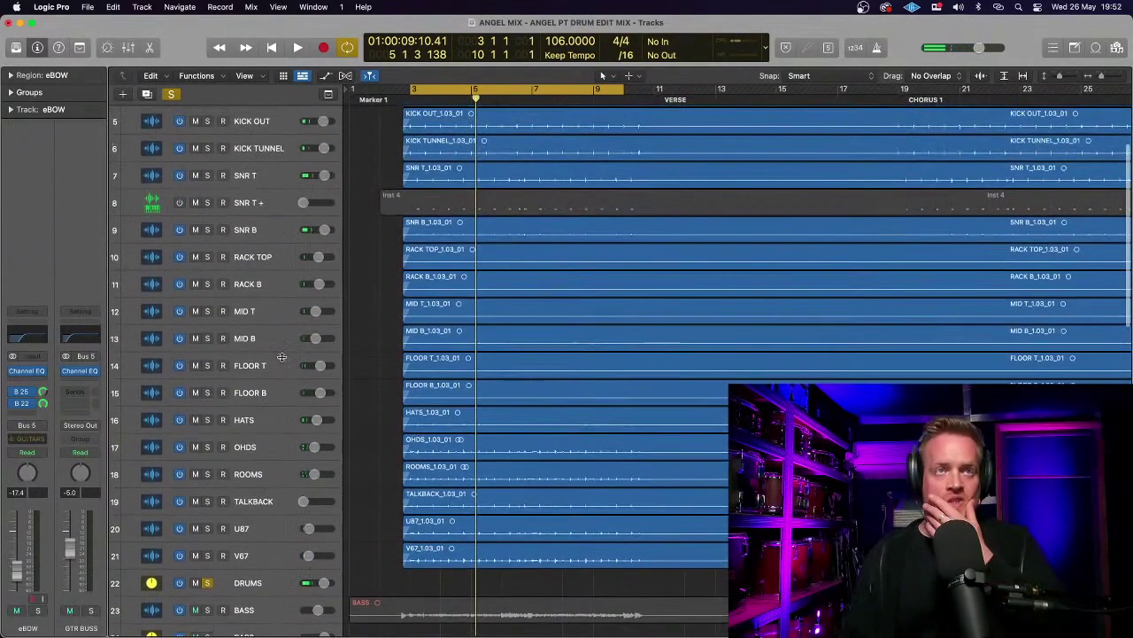
scroll(281, 357, "up", 3)
left_click(265, 257)
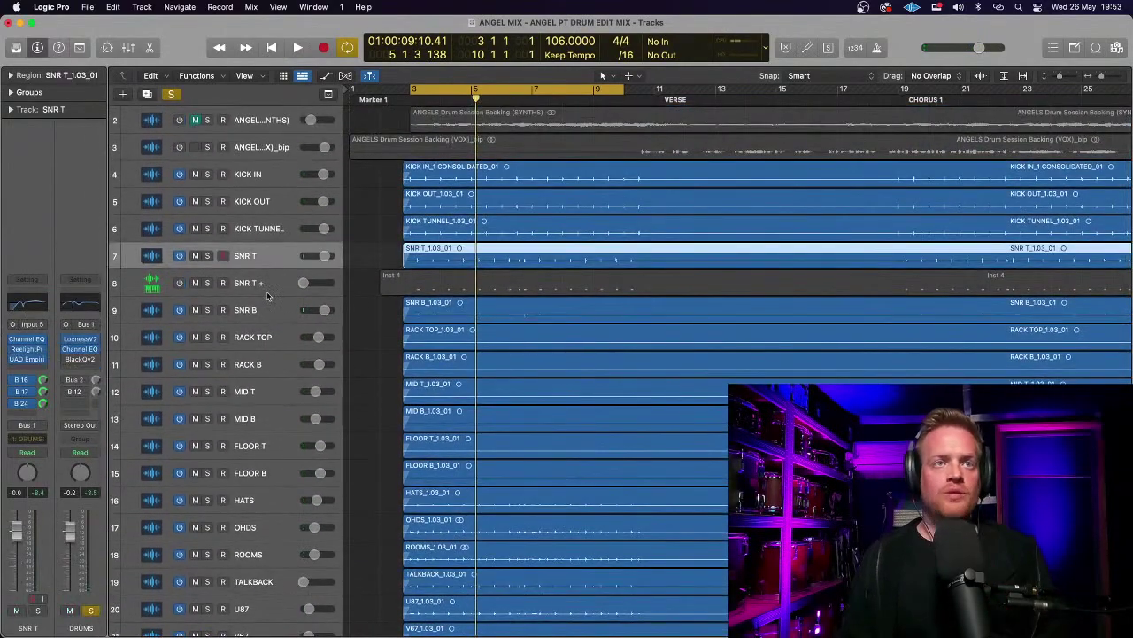
left_click(266, 309)
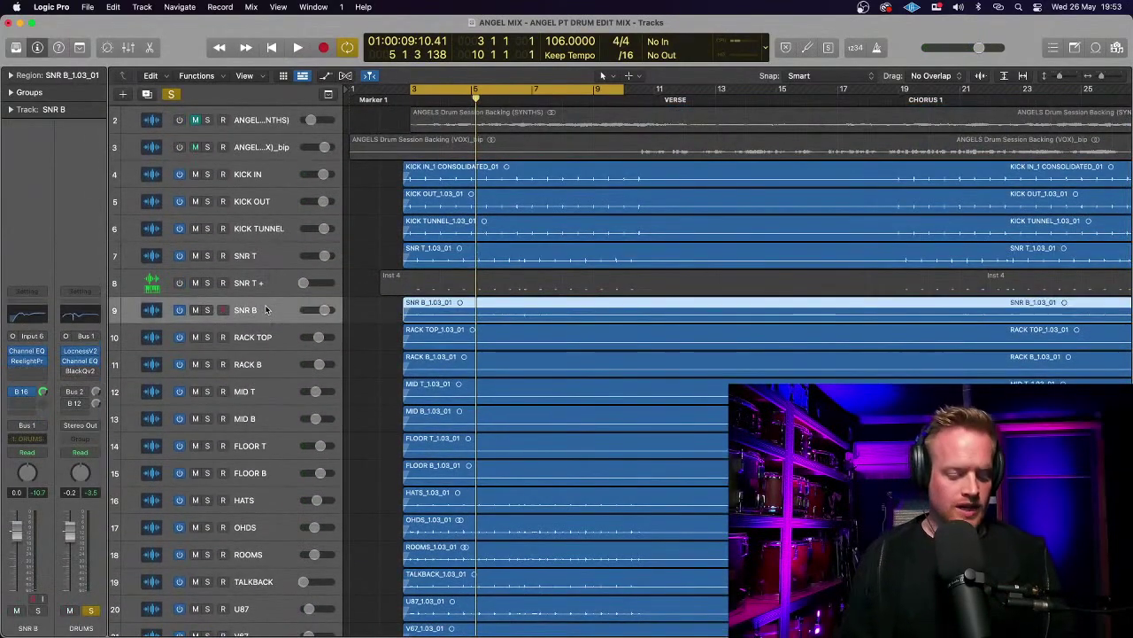
left_click(265, 259)
left_click(264, 289)
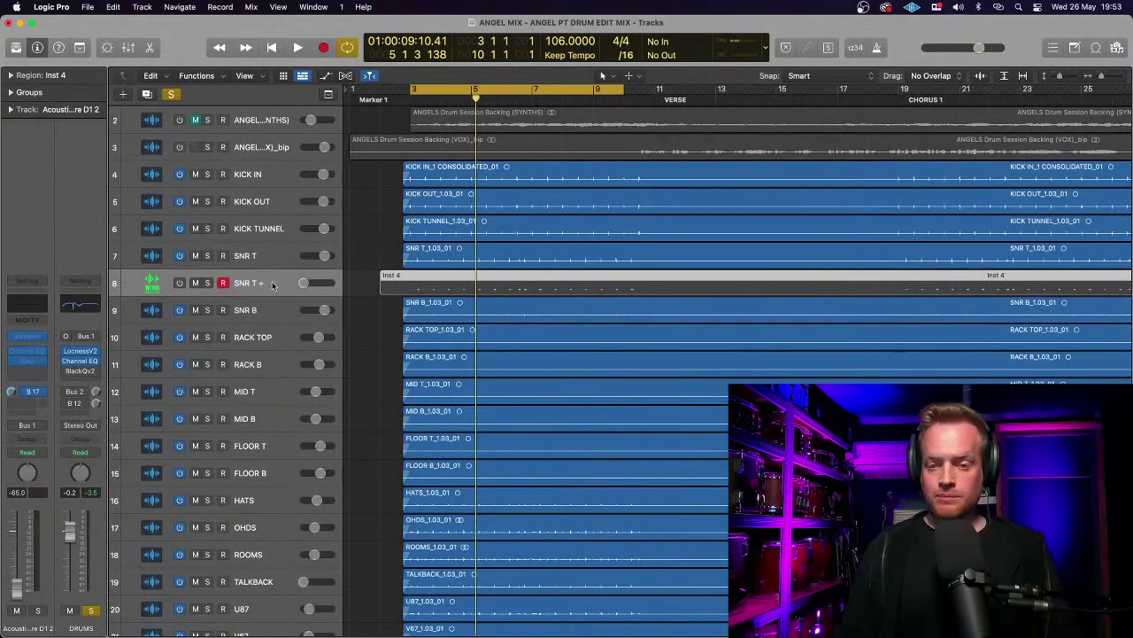
left_click(273, 257)
left_click(272, 310, "shift")
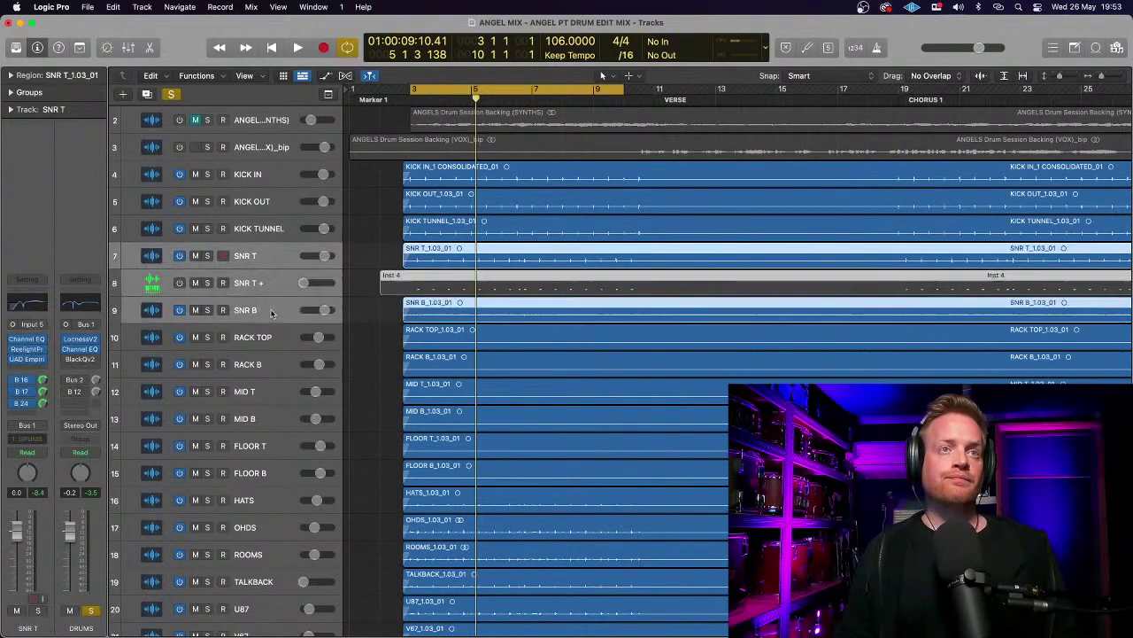
left_click(42, 430)
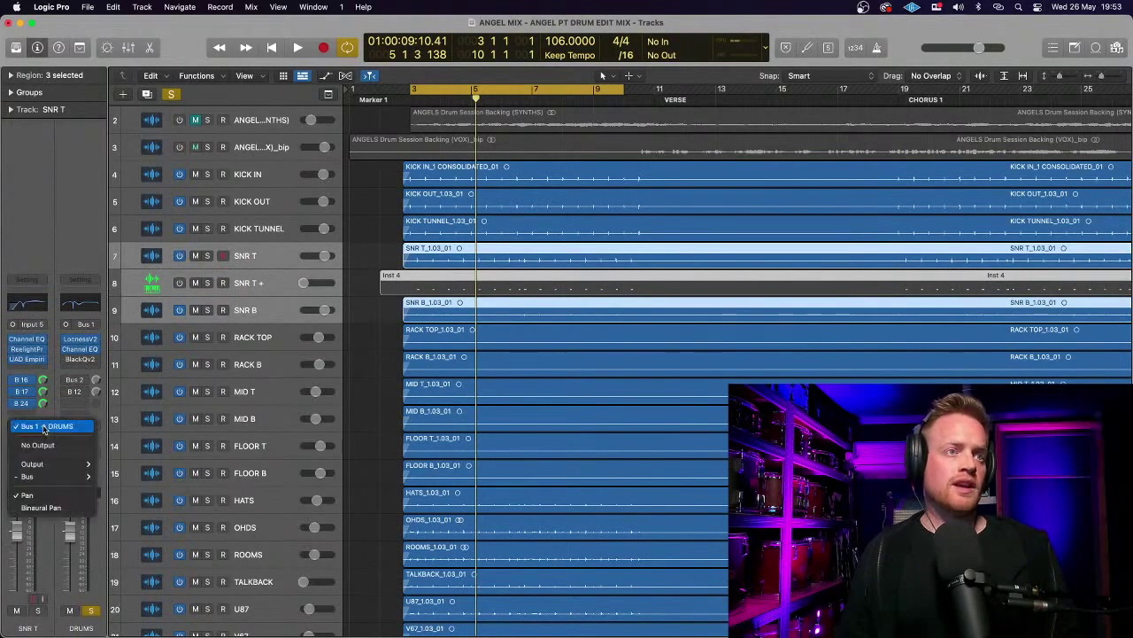
mouse_move(46, 476)
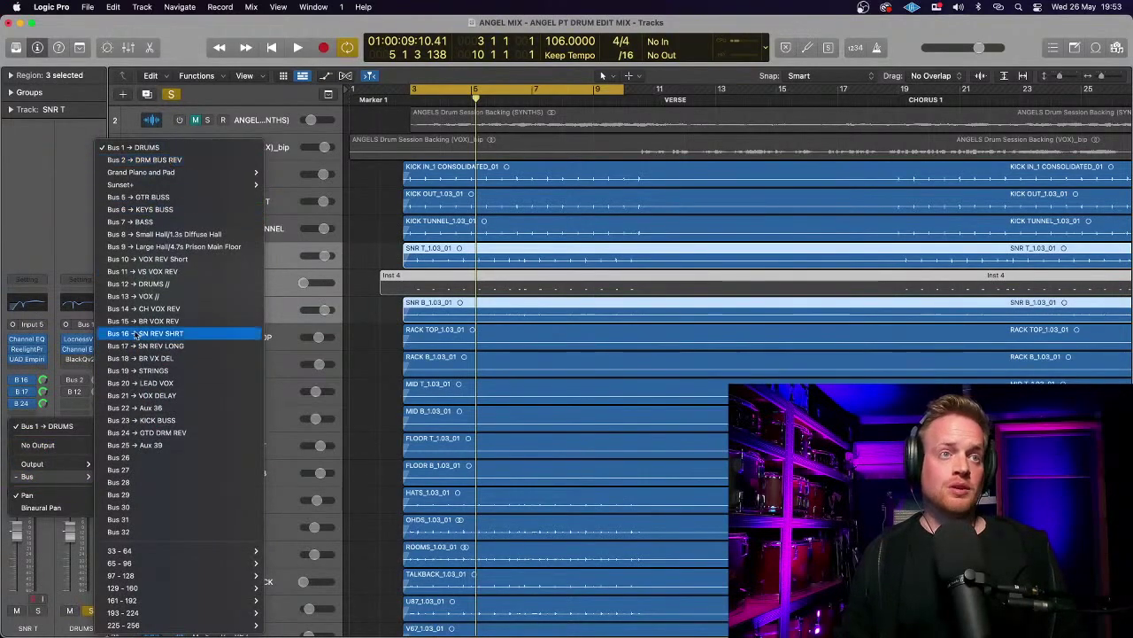
left_click(124, 457)
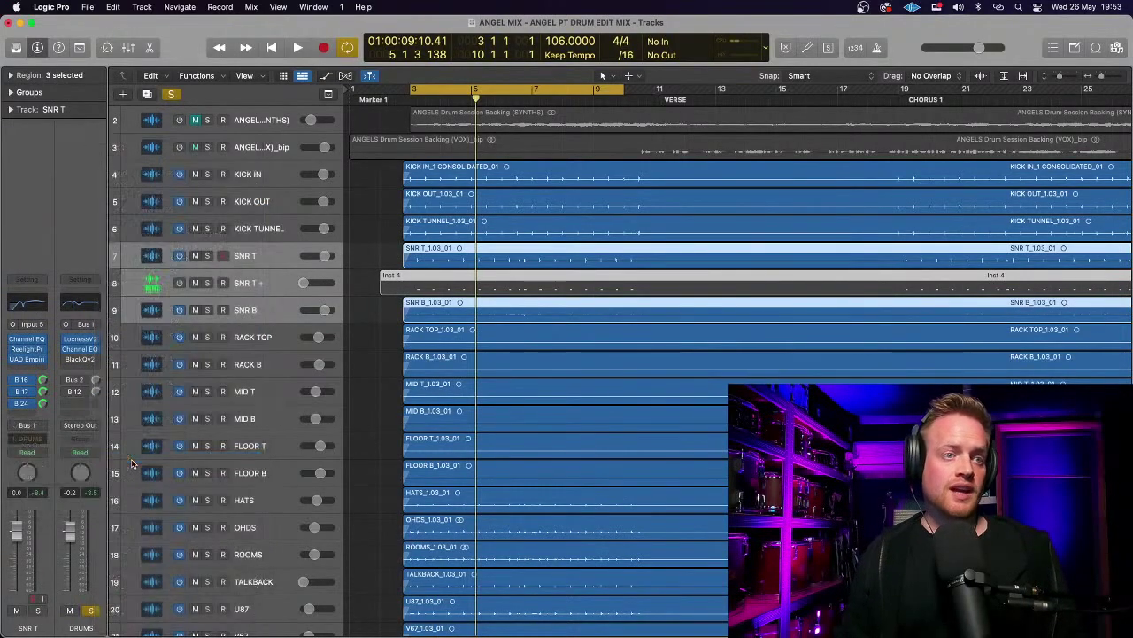
- Rename the new aux channel fed by Bus 26 as SNARES BUSS
double_click(80, 627)
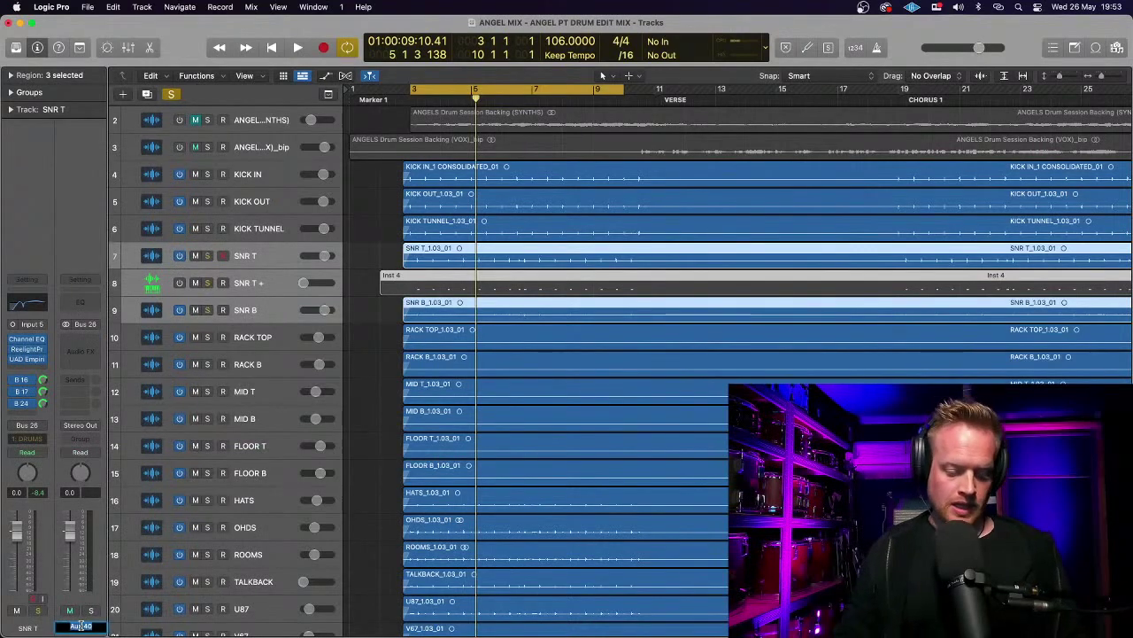
type("SNARES")
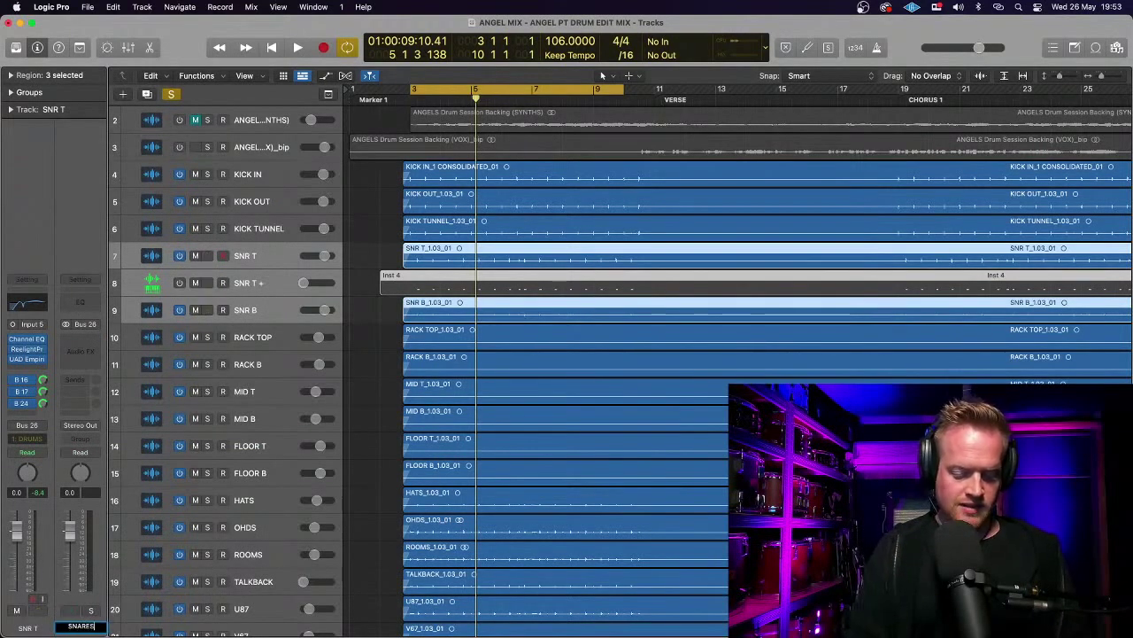
type(" BUSS")
key("Return")
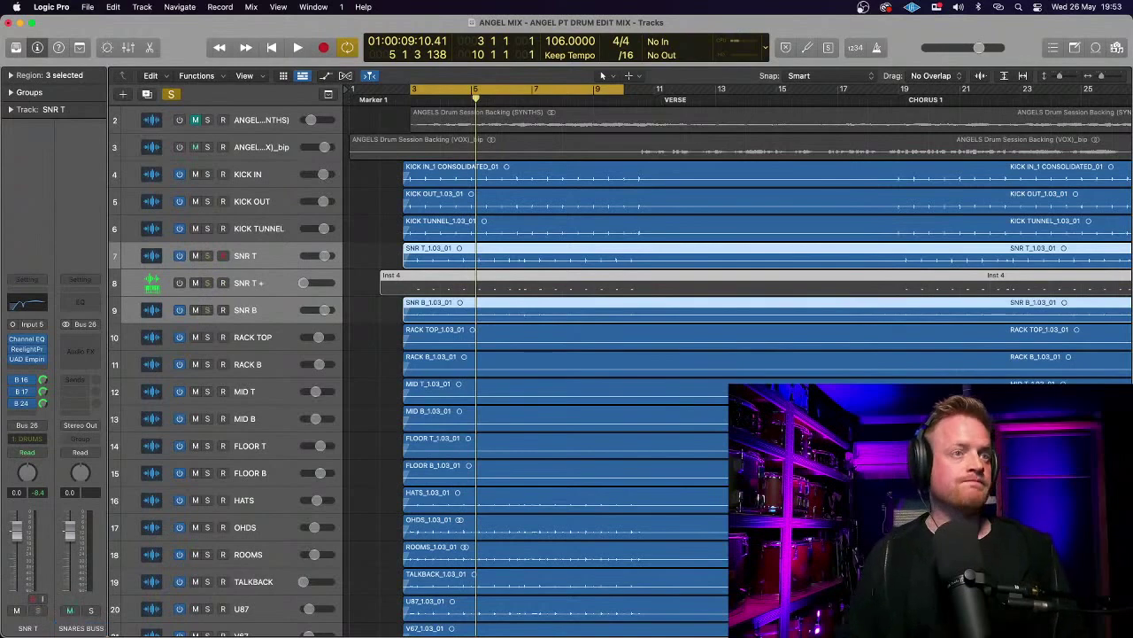
- Check the output routing of KICK TUNNEL and its bus channel for reference
left_click(258, 229)
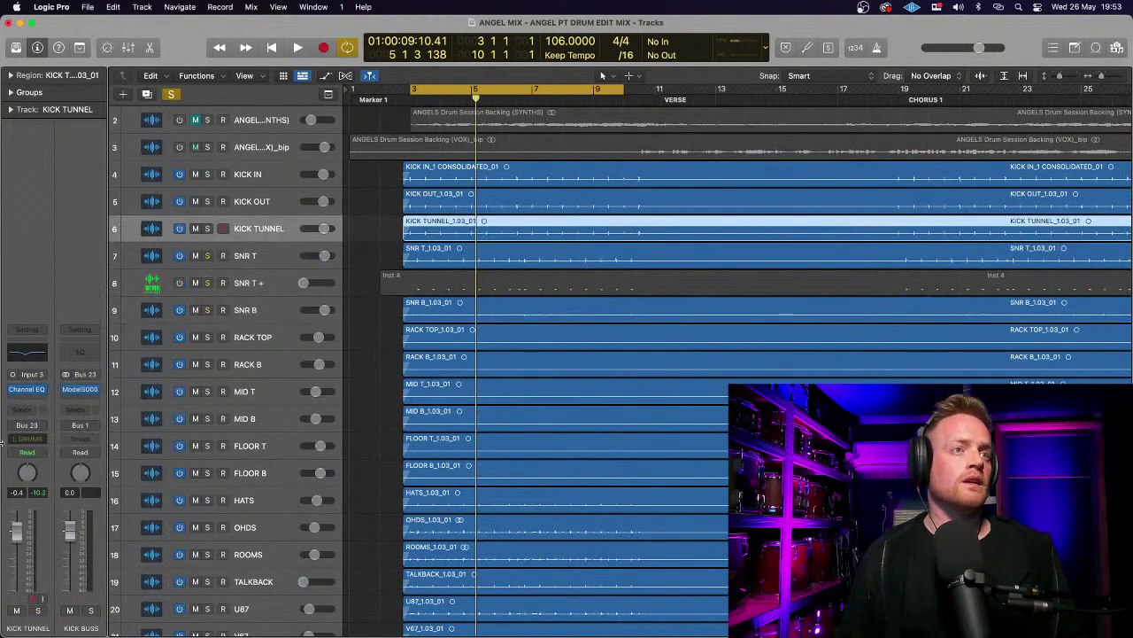
left_click(27, 426)
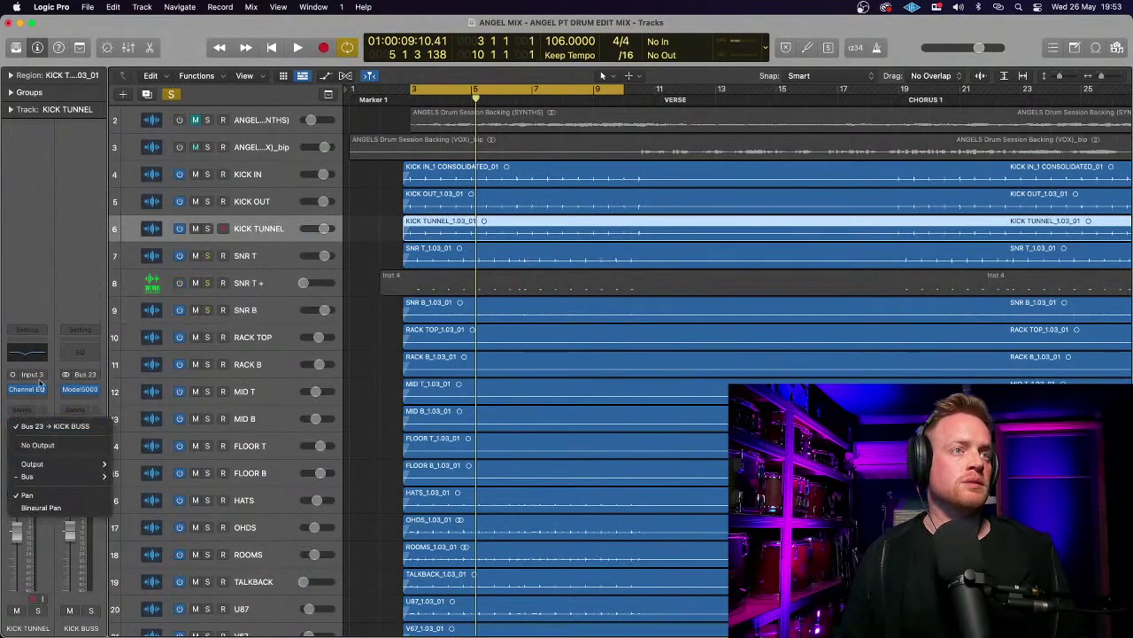
left_click(38, 292)
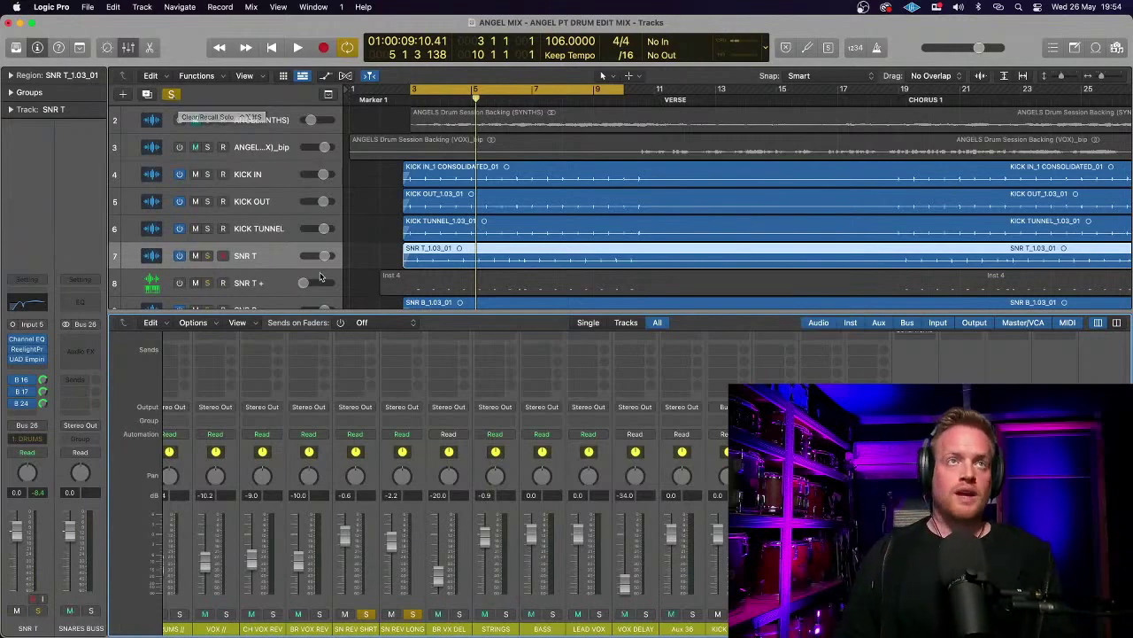
- Clear all active solos and hide the mixer
left_click(175, 96)
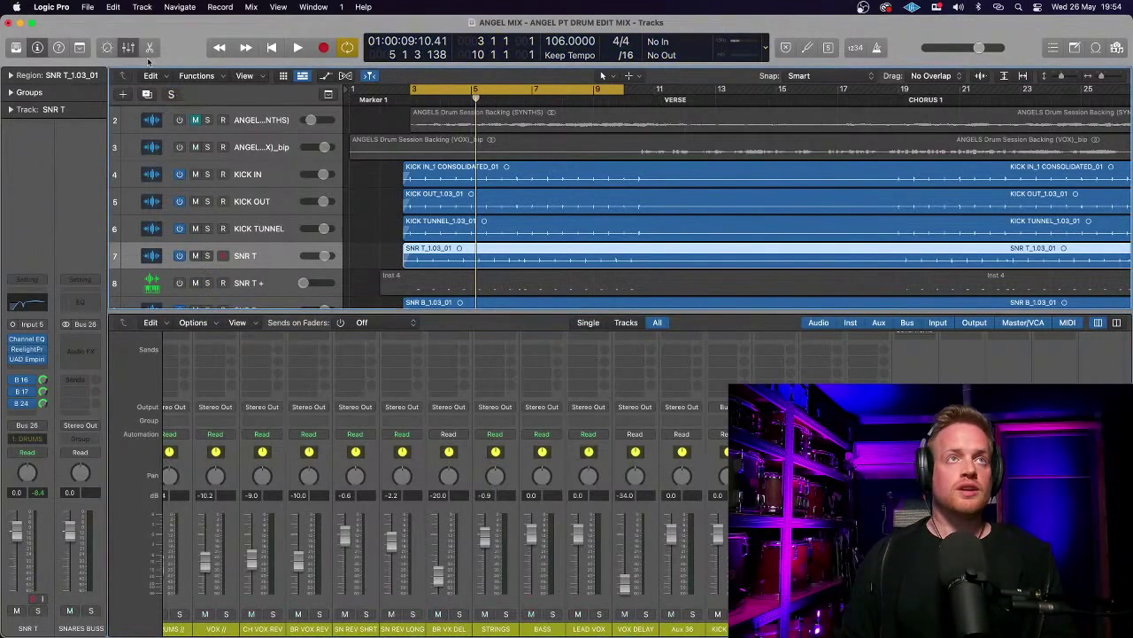
left_click(128, 47)
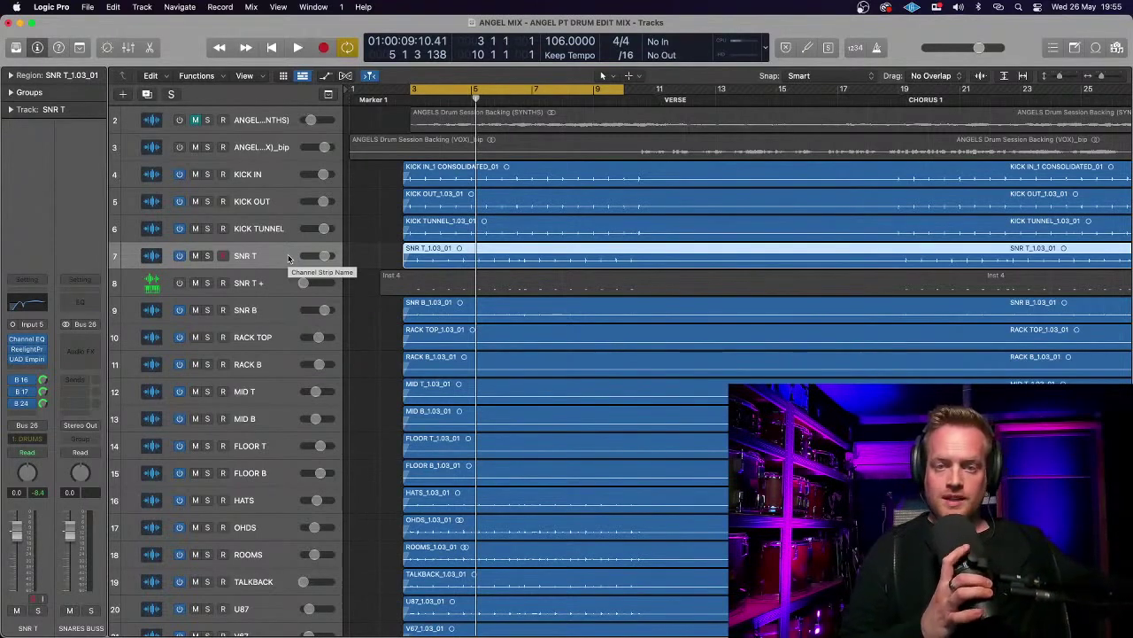
- Route the output of SNARES BUSS to Bus 1, the DRUMS bus
left_click(264, 310)
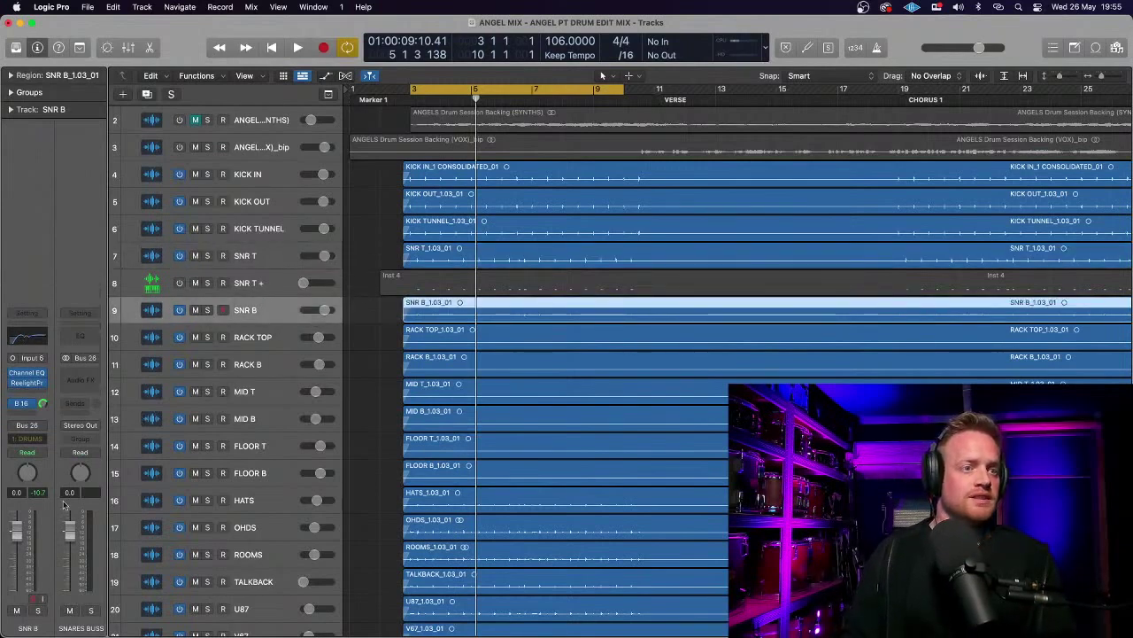
left_click(80, 425)
mouse_move(97, 478)
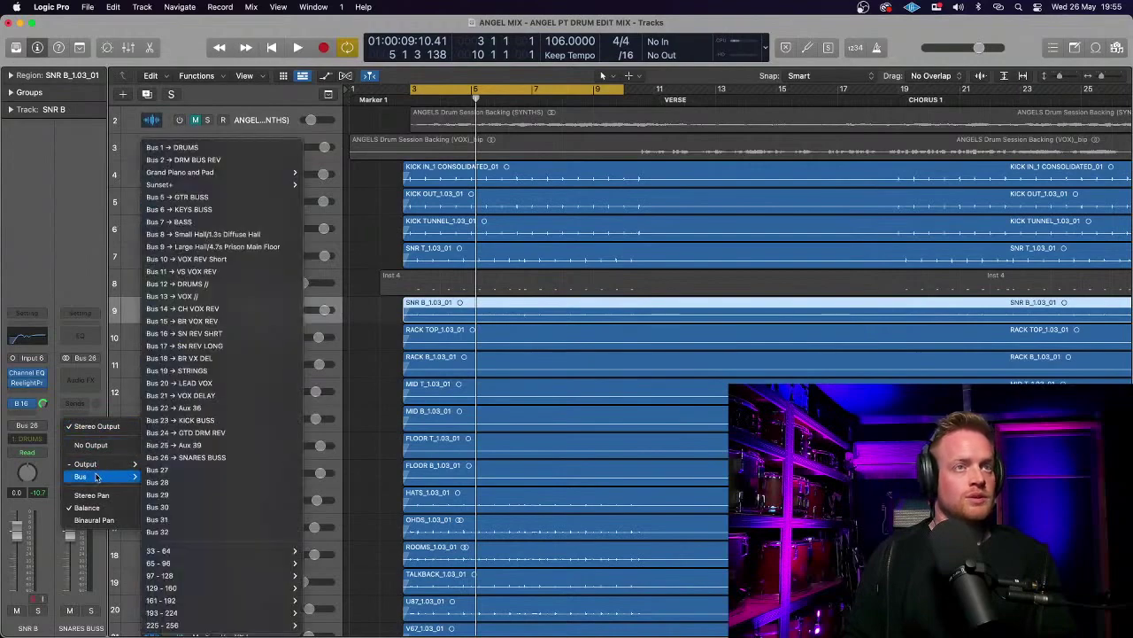
left_click(195, 148)
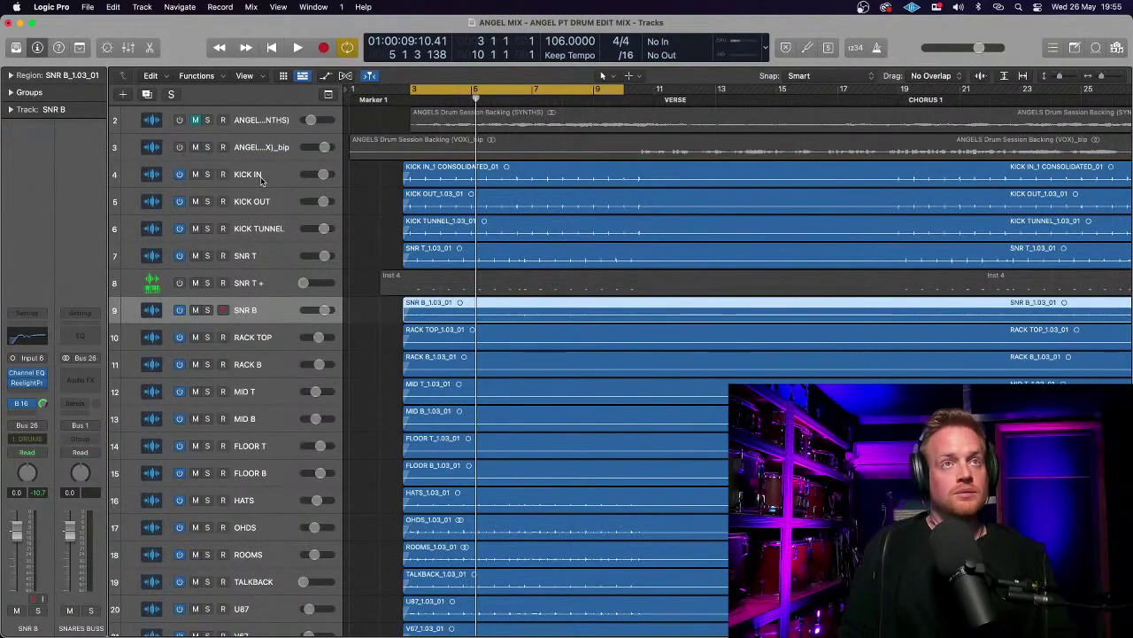
- Route the six tom tracks from RACK TOP to FLOOR B together to the unused Bus 27
left_click(264, 341)
left_click(269, 482, "shift")
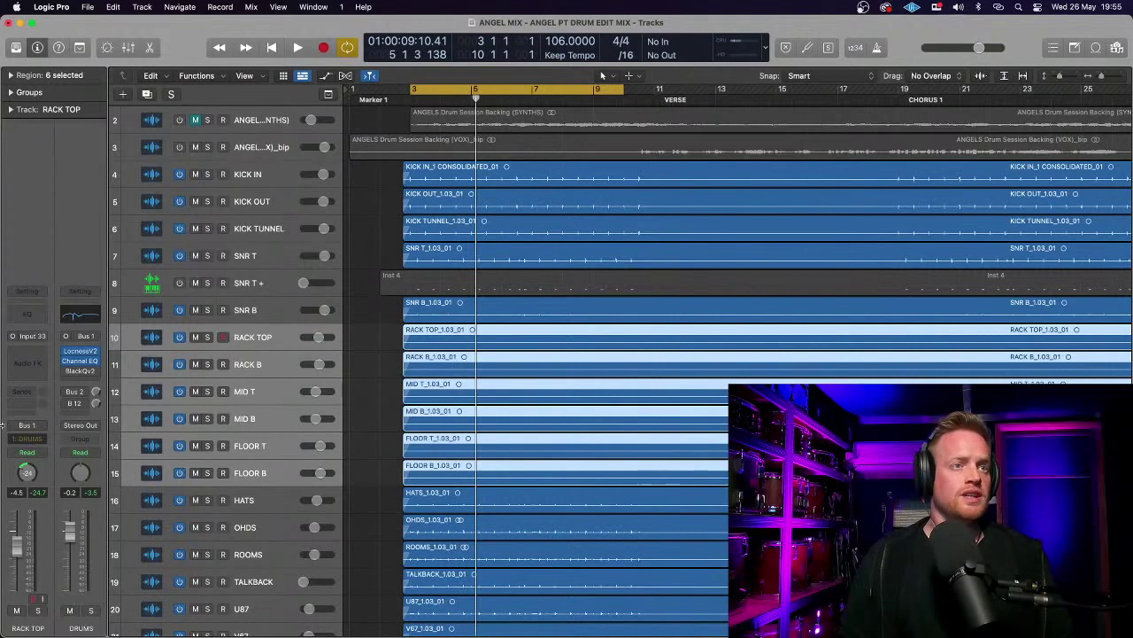
left_click(47, 427)
mouse_move(49, 477)
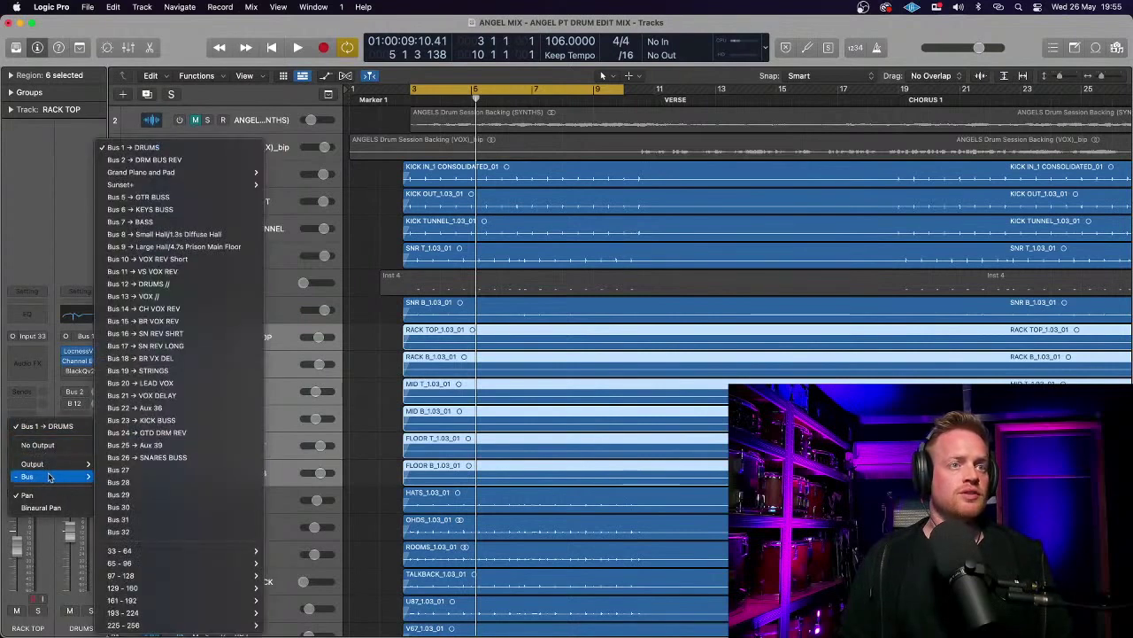
left_click(159, 475)
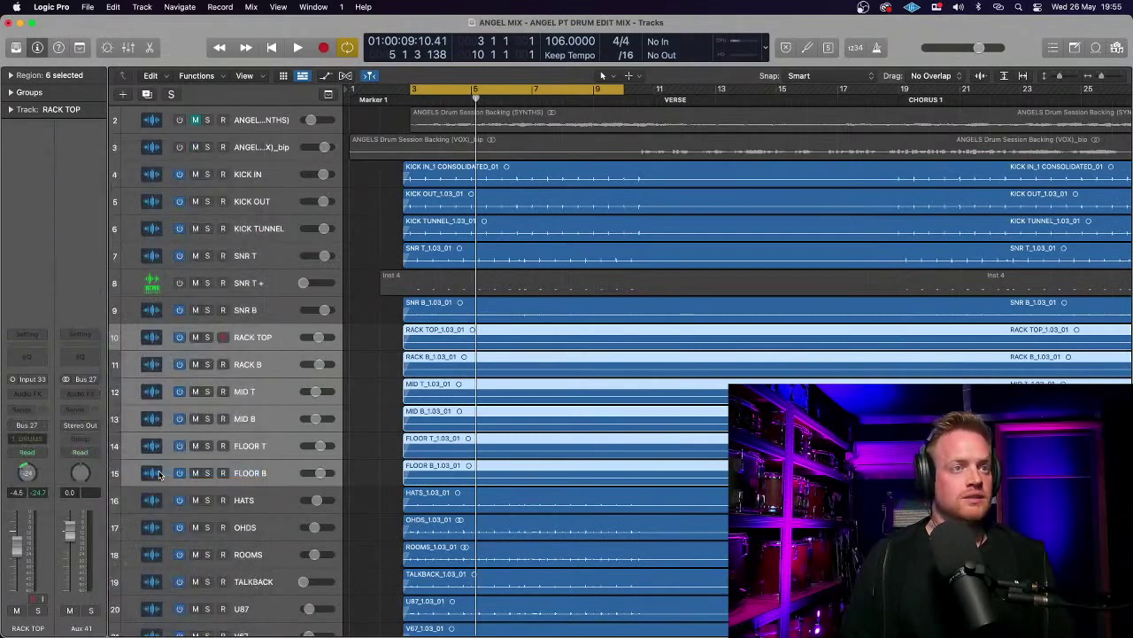
- Rename the new aux channel fed by Bus 27 as TOM BUSS
double_click(80, 625)
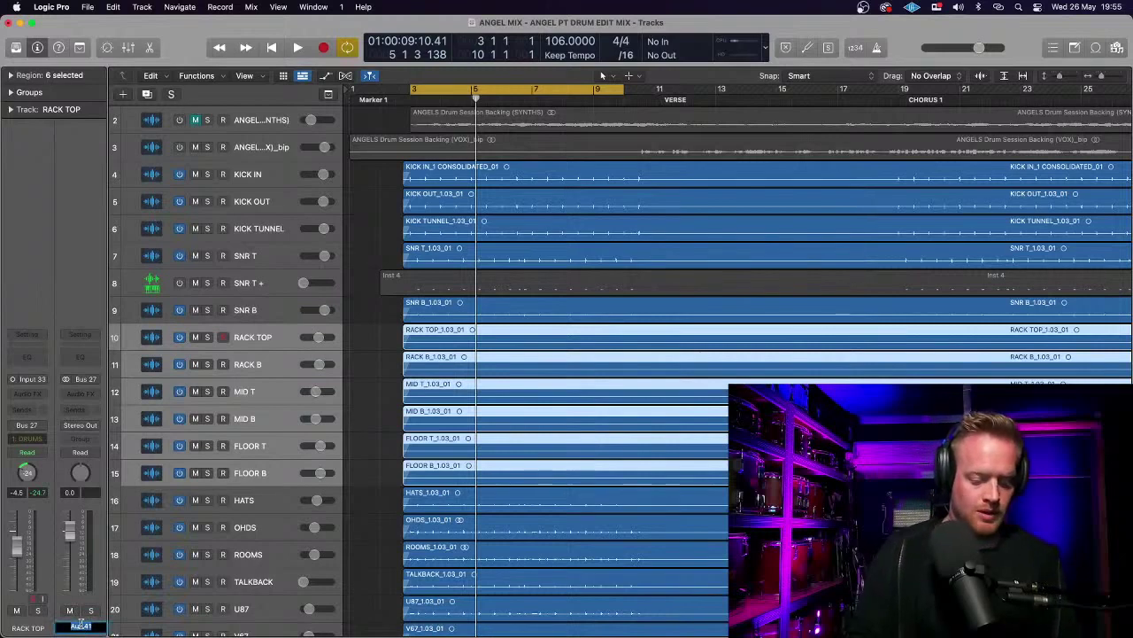
type("TOM BUSS")
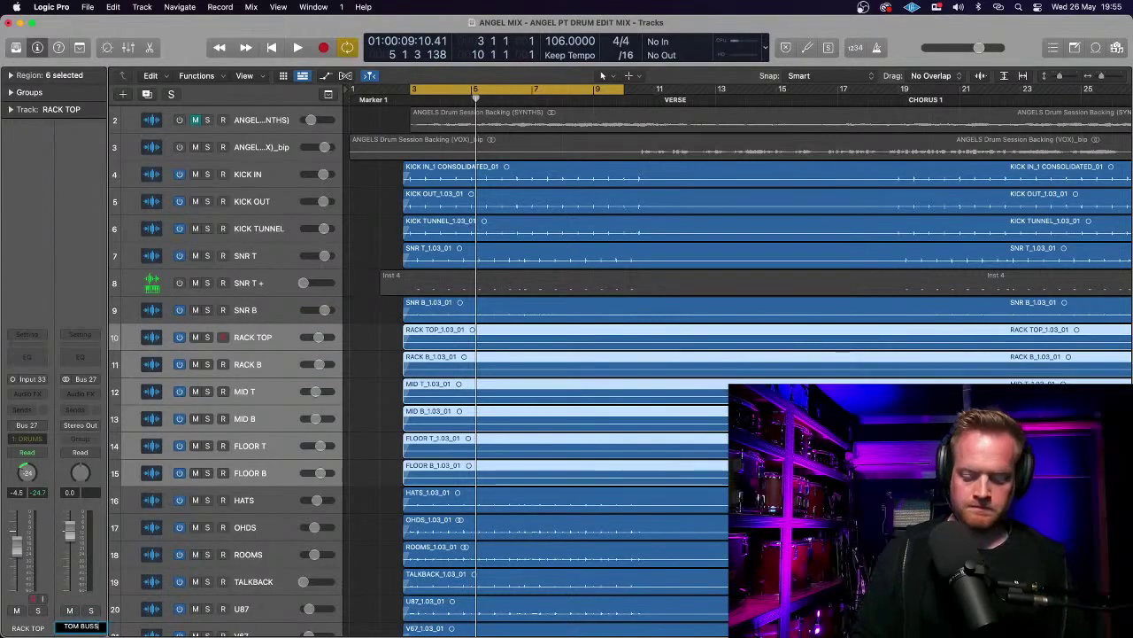
key("Return")
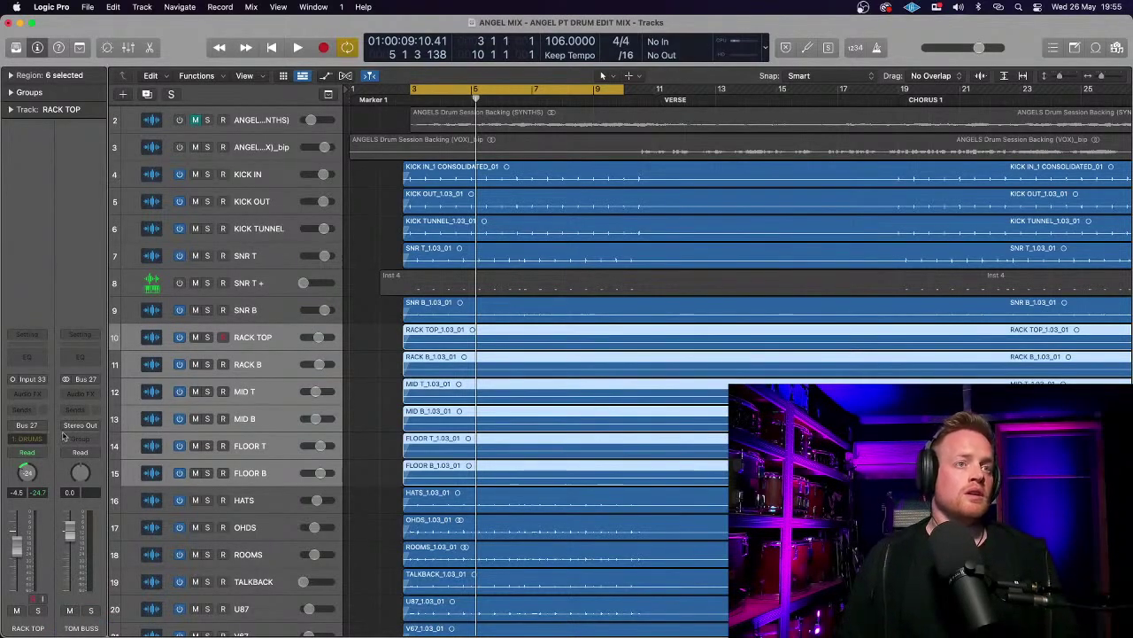
- Route the output of TOM BUSS to Bus 1, the DRUMS bus
left_click(80, 425)
mouse_move(99, 463)
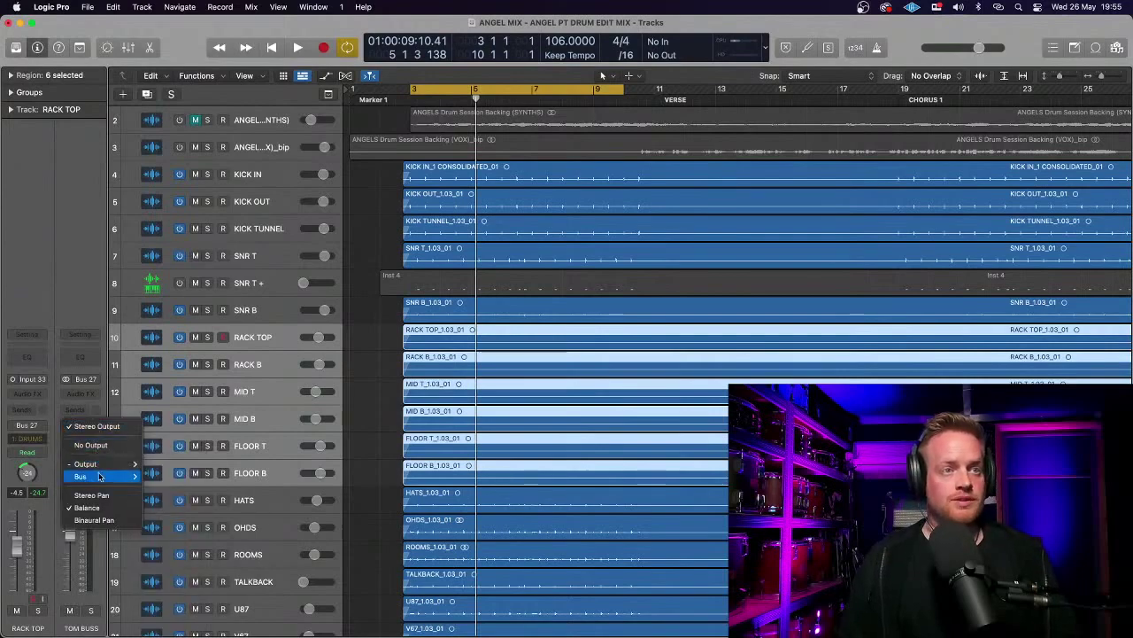
left_click(171, 148)
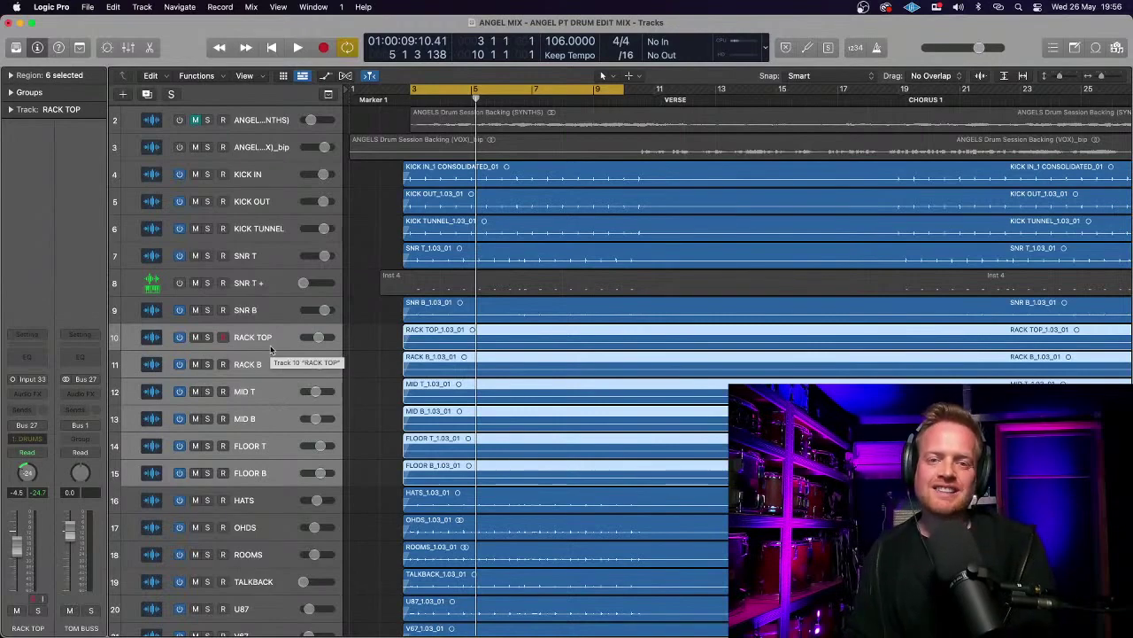
- Inspect the Channel EQ settings on the DRUMS bus and close the plug-in window
scroll(271, 351, "down", 1)
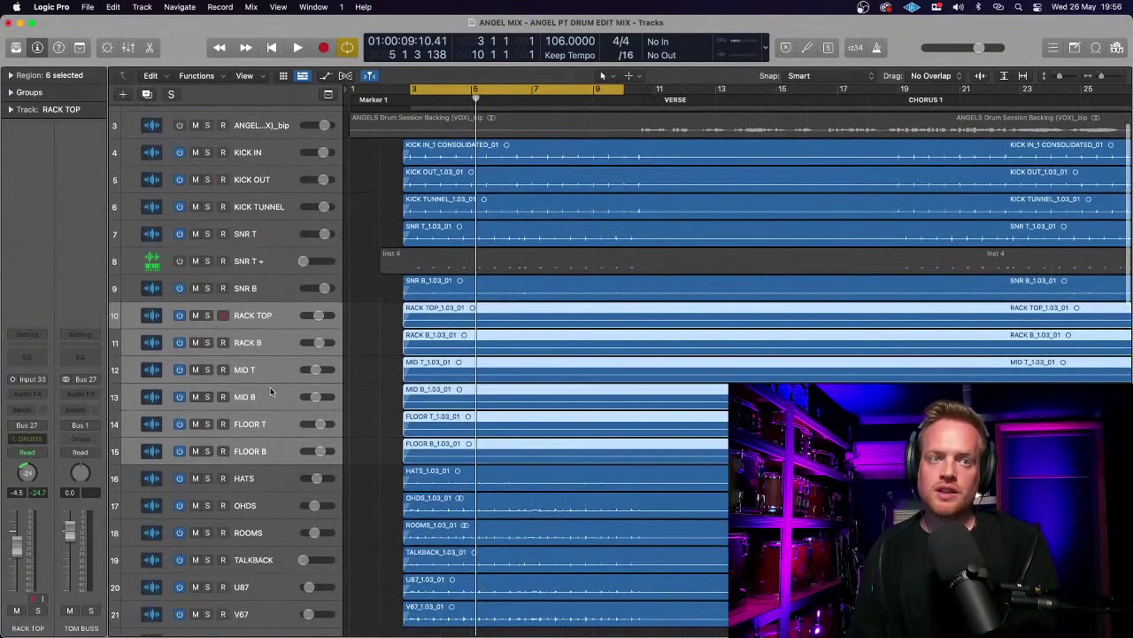
scroll(266, 452, "down", 3)
left_click(274, 567)
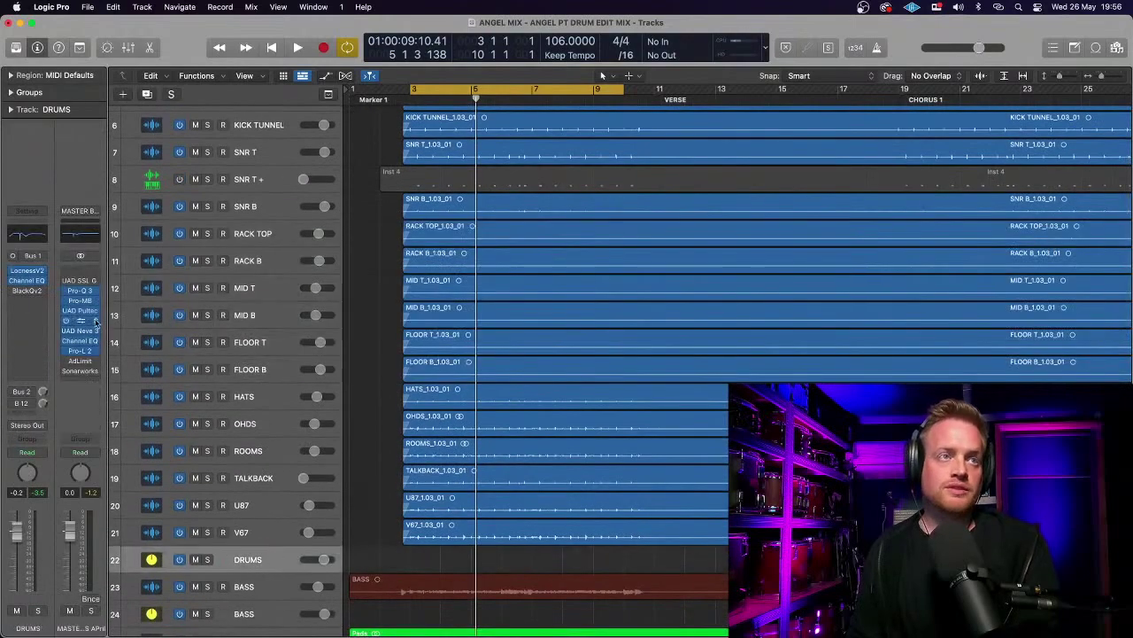
left_click(26, 280)
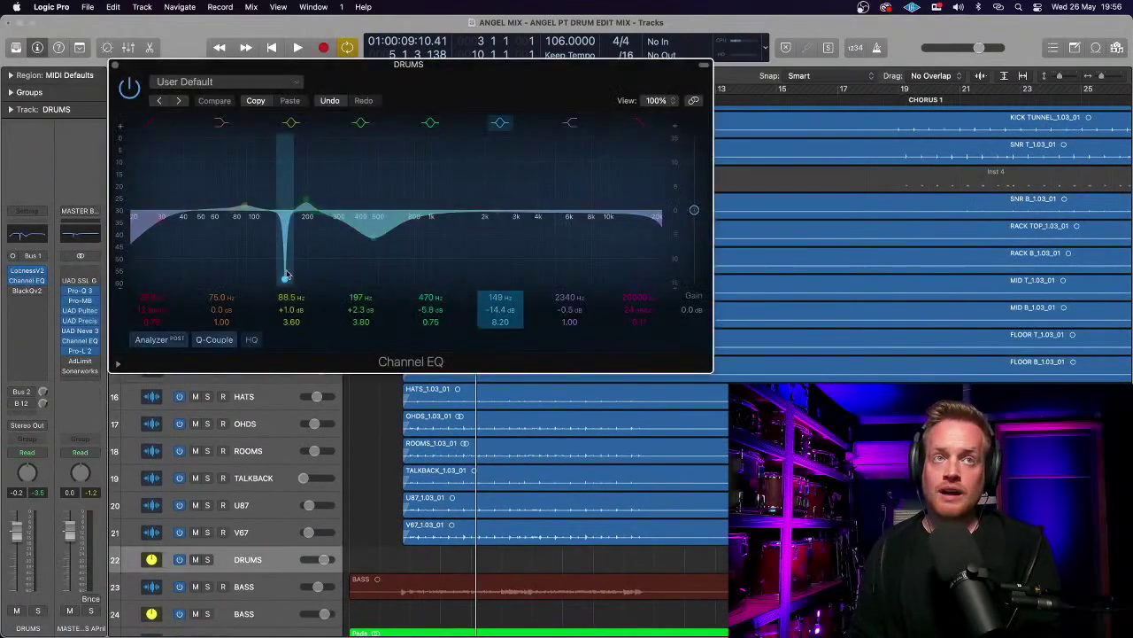
left_click(115, 66)
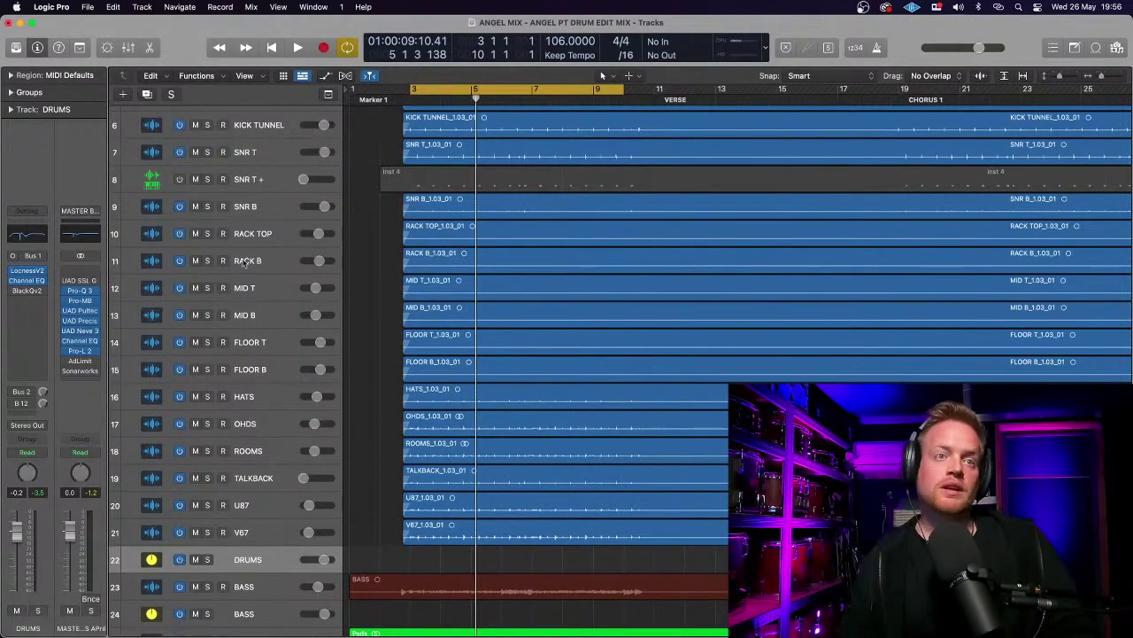
- Select the FLOOR B track and briefly play the song from the start of the cycle range
left_click(255, 377)
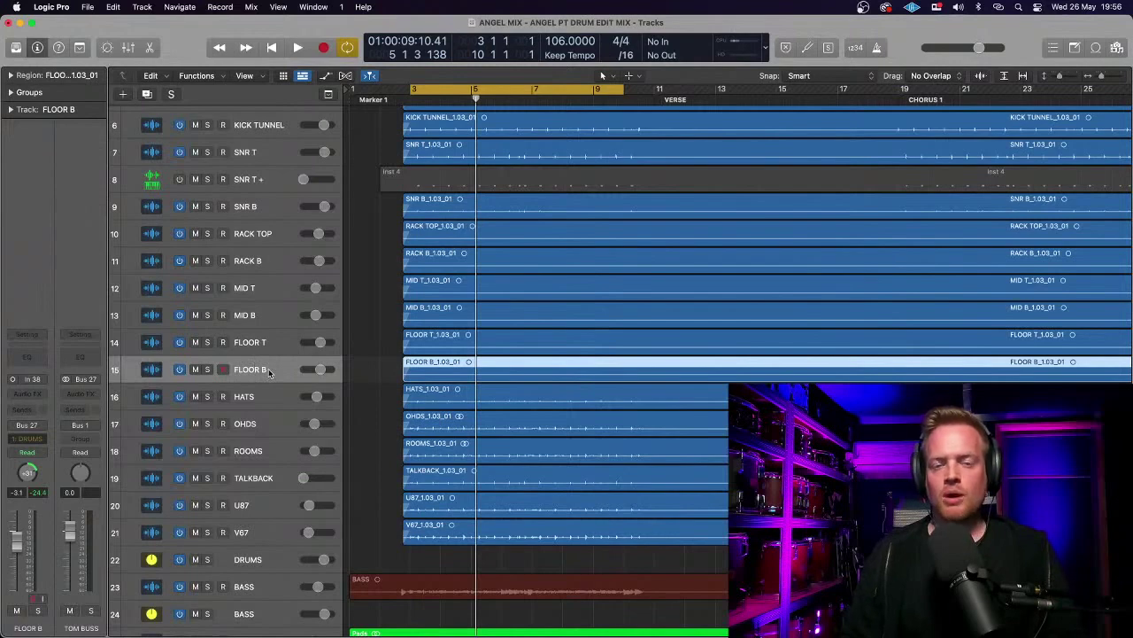
key("shift+Return")
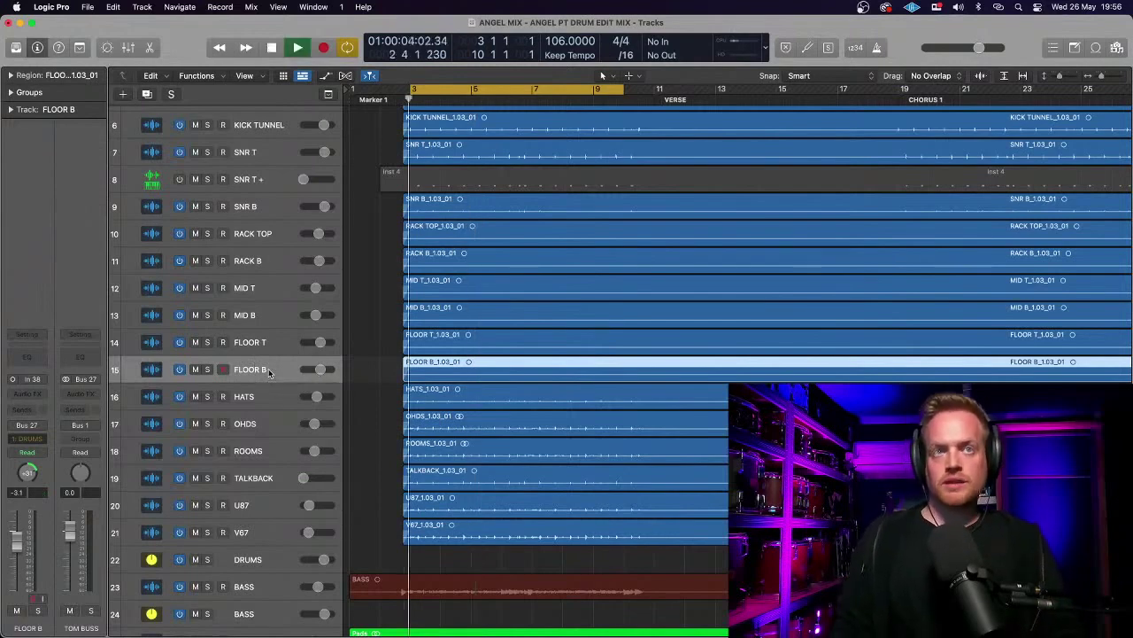
key("space")
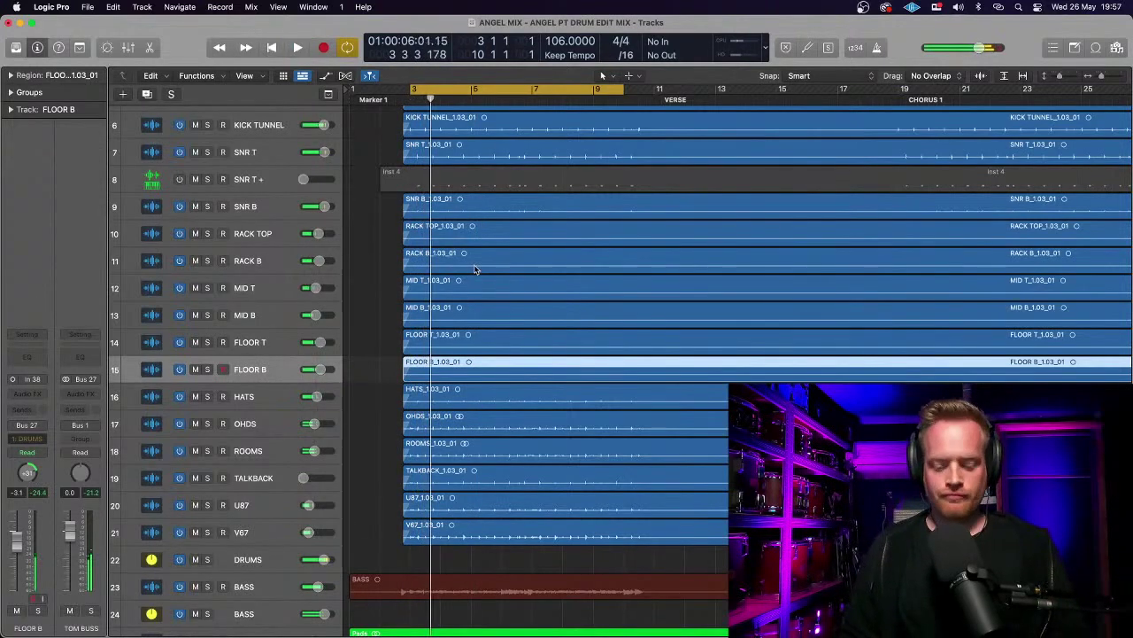
- Move the cycle range to the tom section, spanning bars 58 to 65
key("super+Left")
key("super+Left")
key("super+Left")
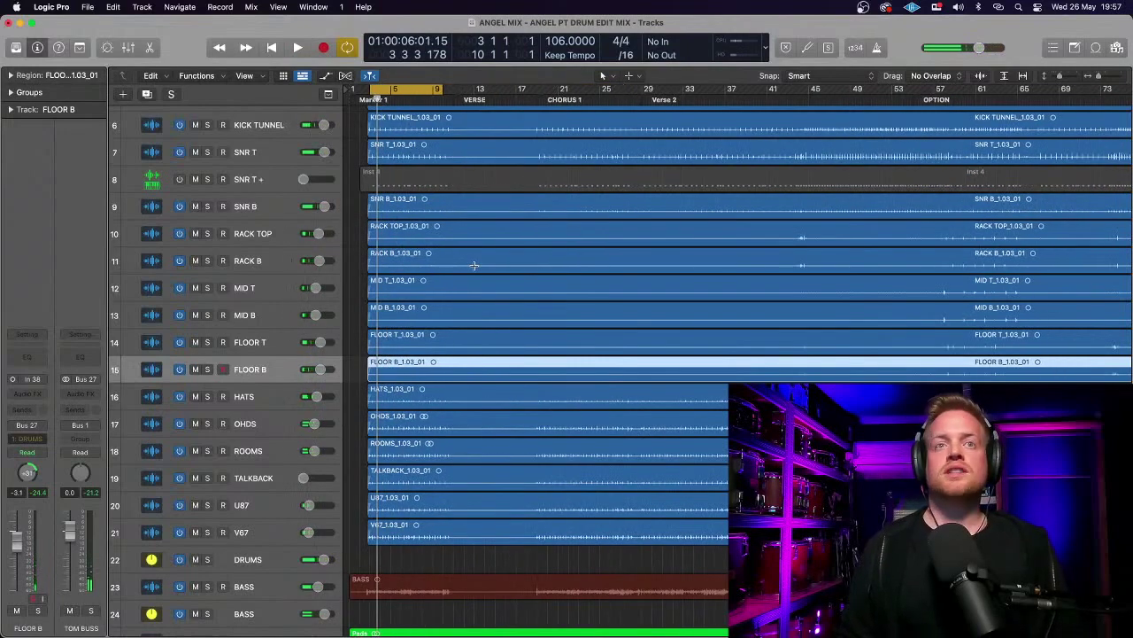
key("super+Left")
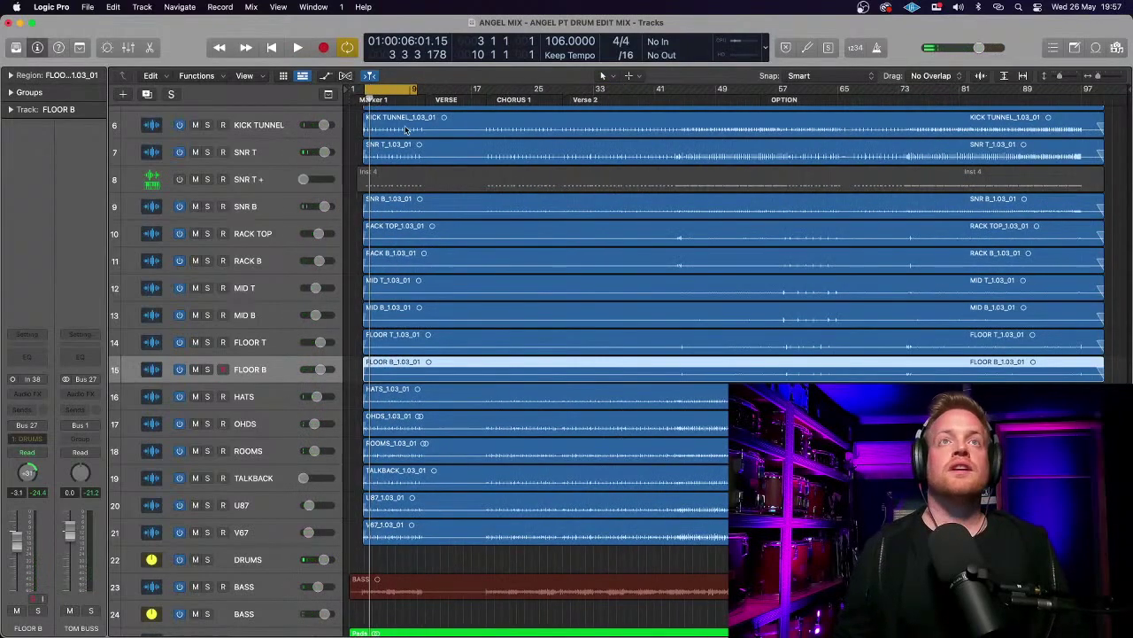
left_click_drag(396, 92, 811, 97)
- Shift the cycle range earlier so it runs from 52 3 1 to 59 3 1, leading into the tom hits
key("super+Right")
key("super+Right")
key("super+Right")
key("super+Right")
key("super+Right")
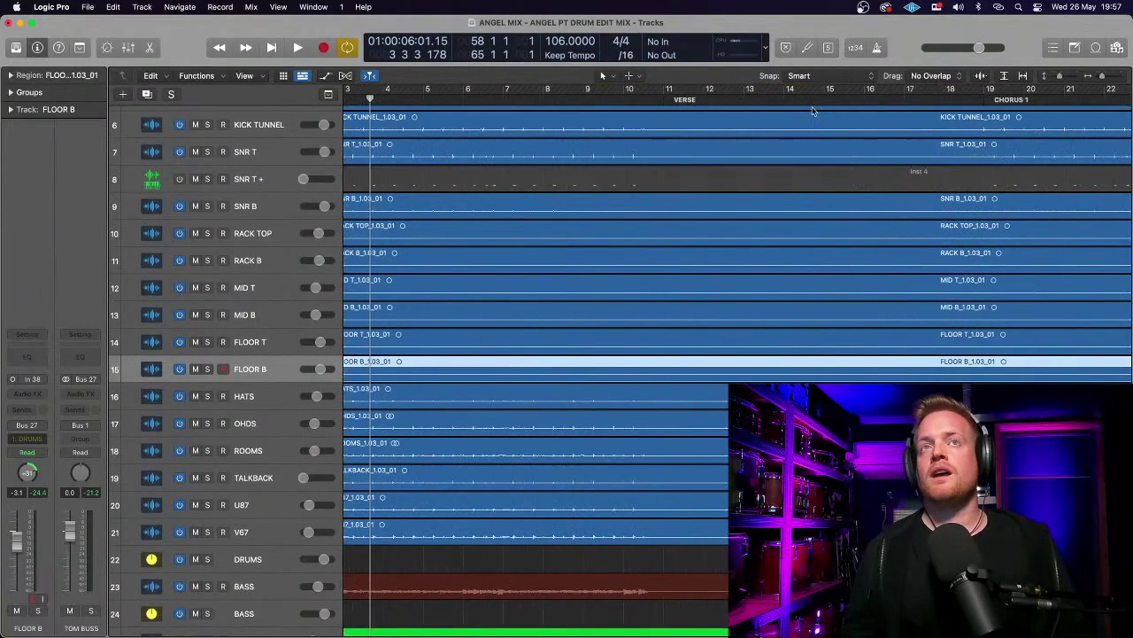
scroll(799, 185, "right", 10)
scroll(799, 185, "right", 15)
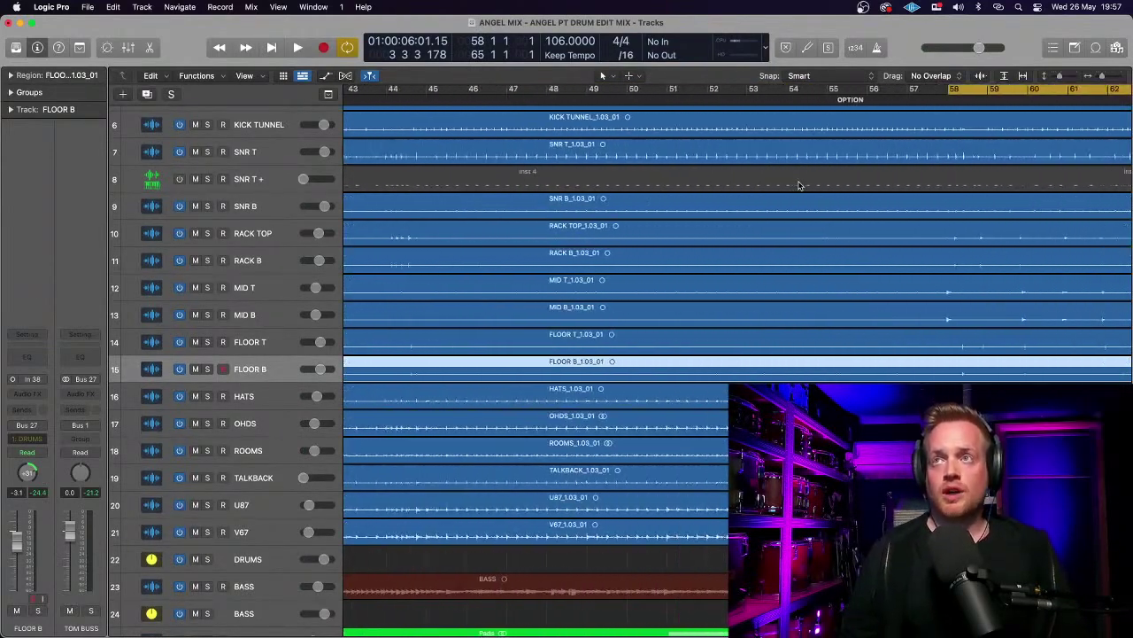
key("super+Down")
key("super+Down")
key("super+Down")
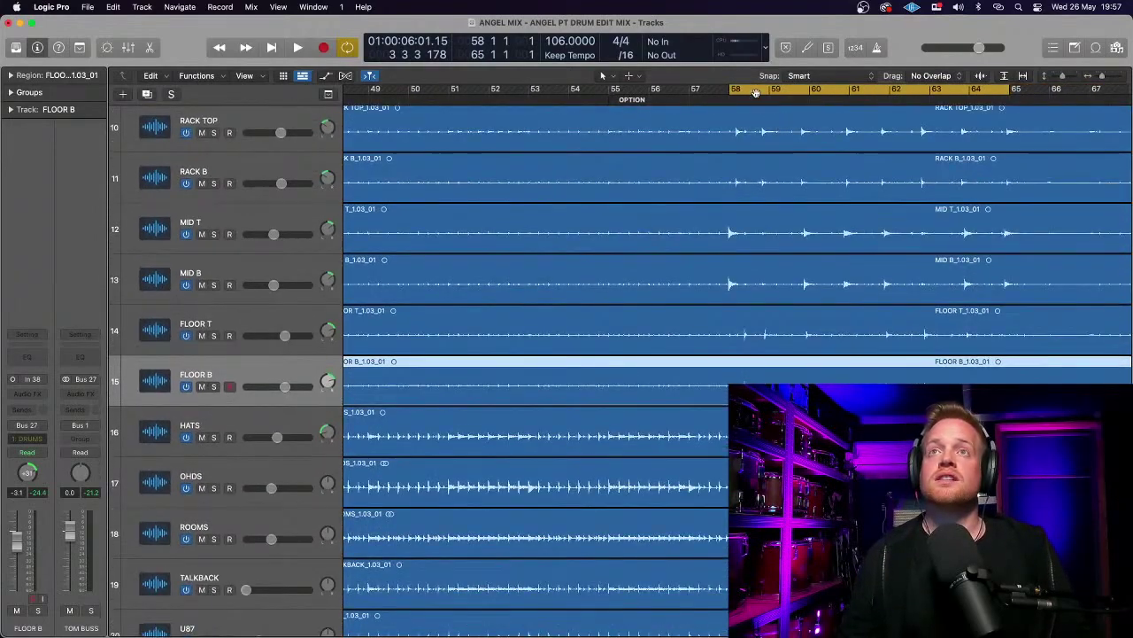
left_click_drag(746, 100, 519, 100)
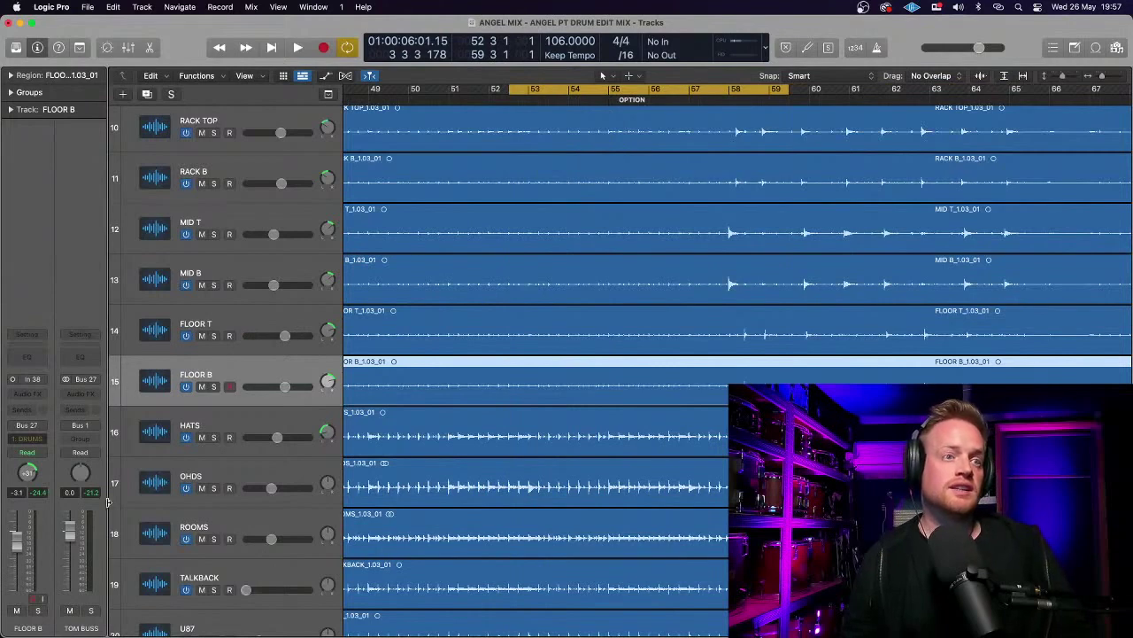
- Solo TOM BUSS and play the cycle range to hear the bleed on the tom tracks
left_click(91, 611)
key("space")
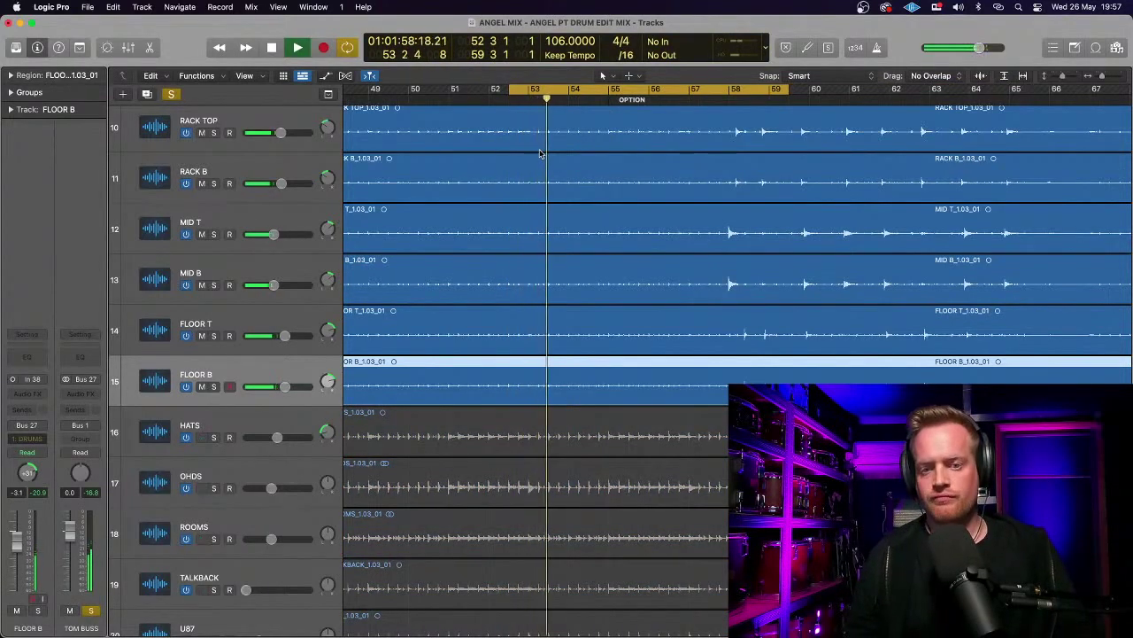
key("space")
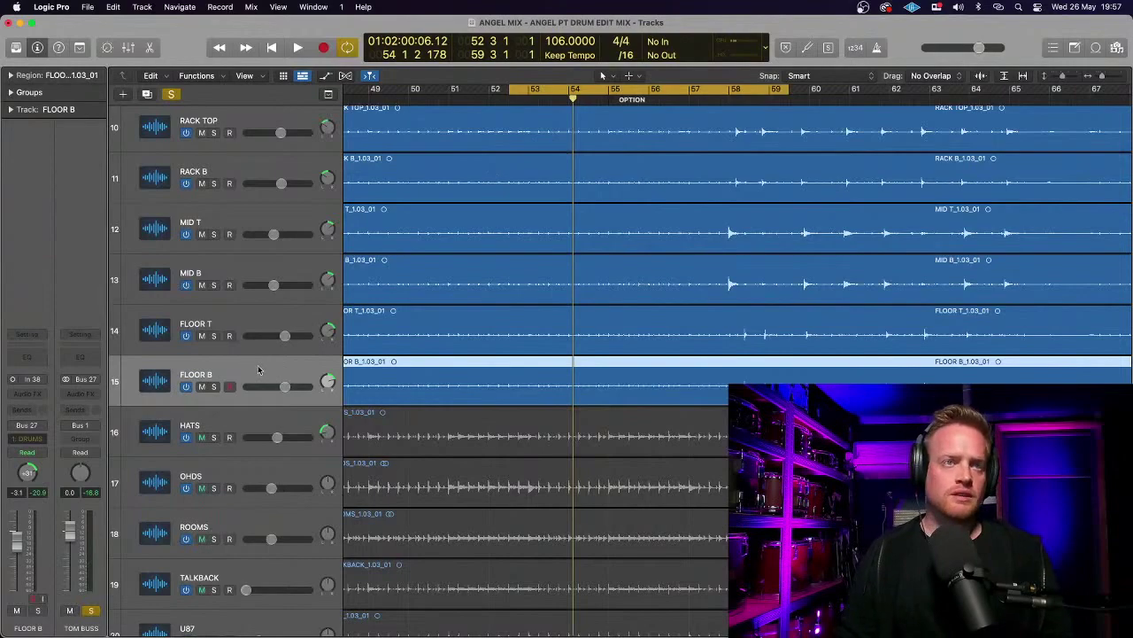
- Examine the enlarged waveforms of the six tom tracks around the first tom hits at bar 58
scroll(258, 367, "up", 2)
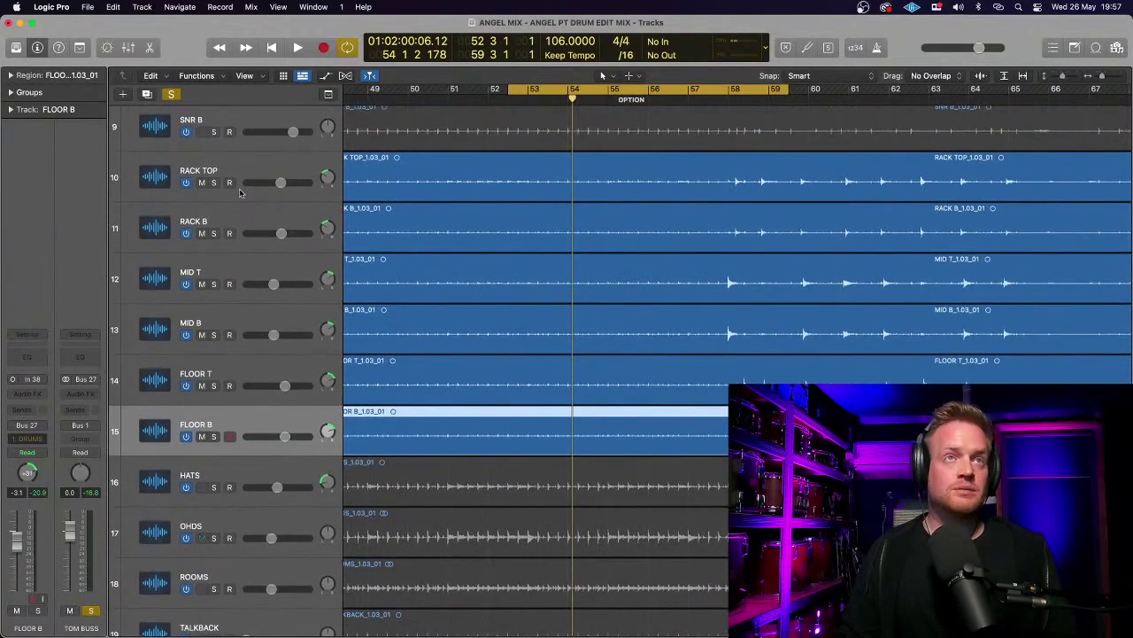
scroll(239, 188, "up", 1)
left_click(239, 229)
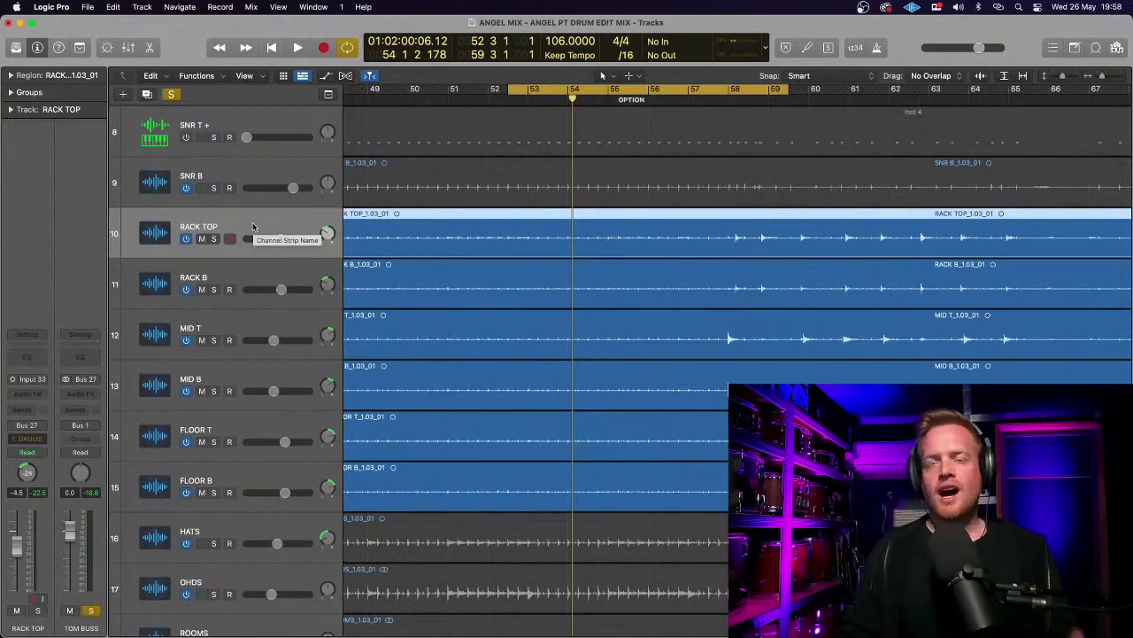
scroll(386, 243, "up", 4)
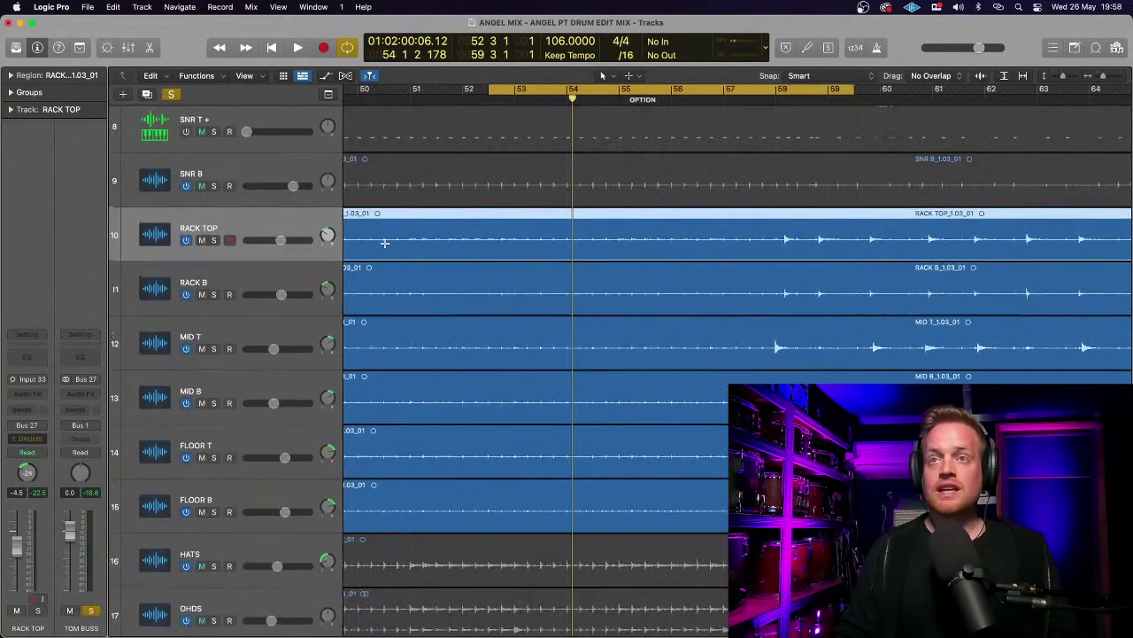
key("super+Down")
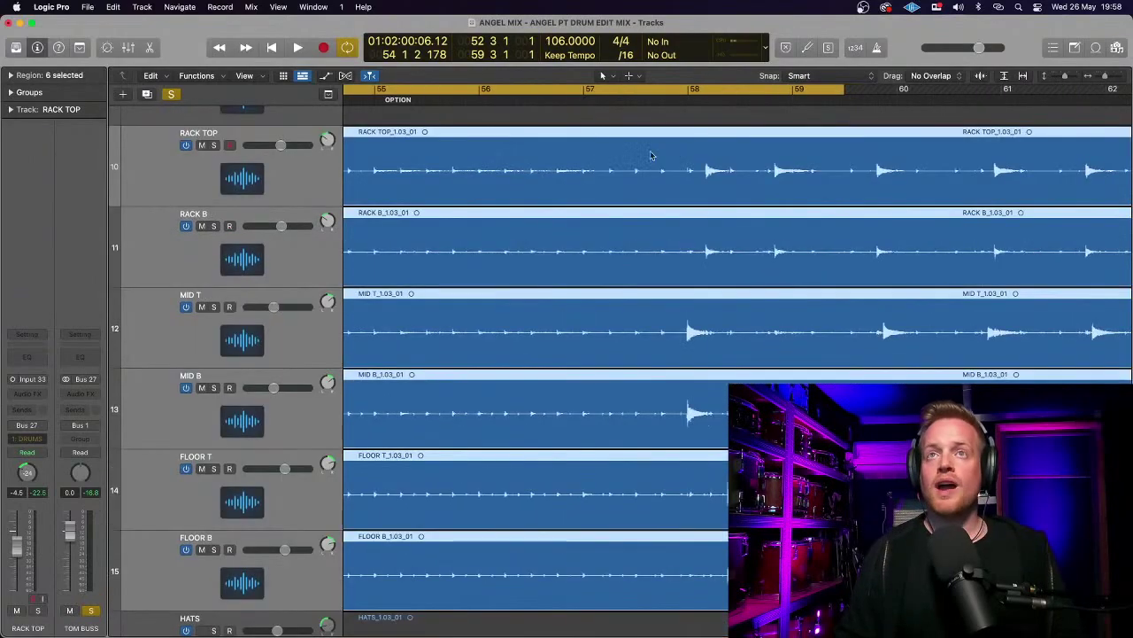
scroll(650, 150, "right", 1)
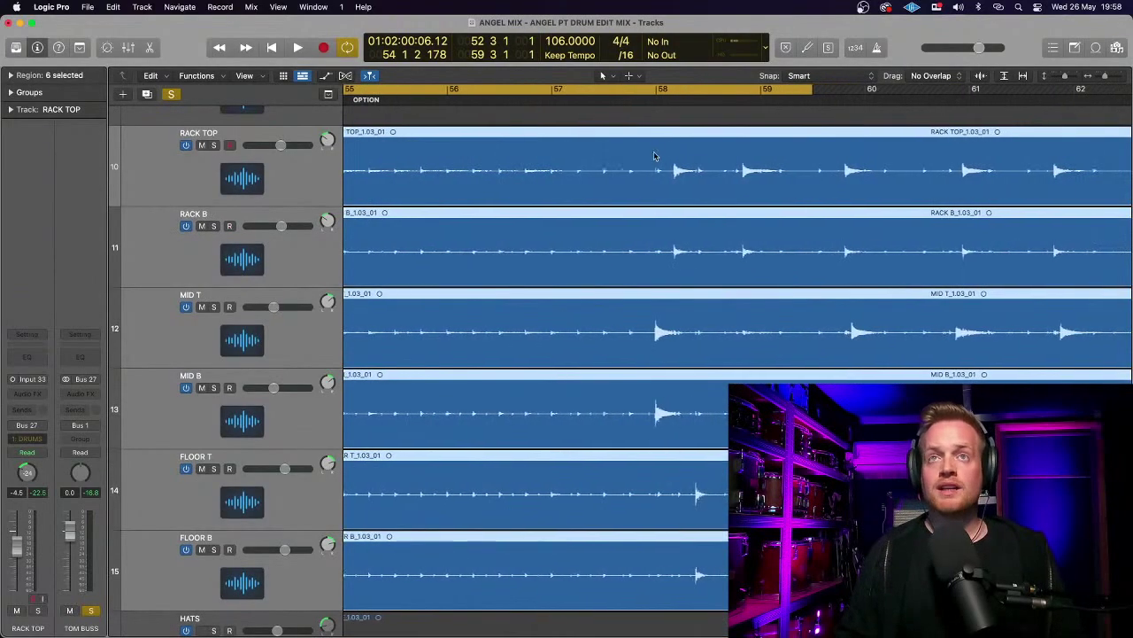
scroll(642, 156, "right", 2)
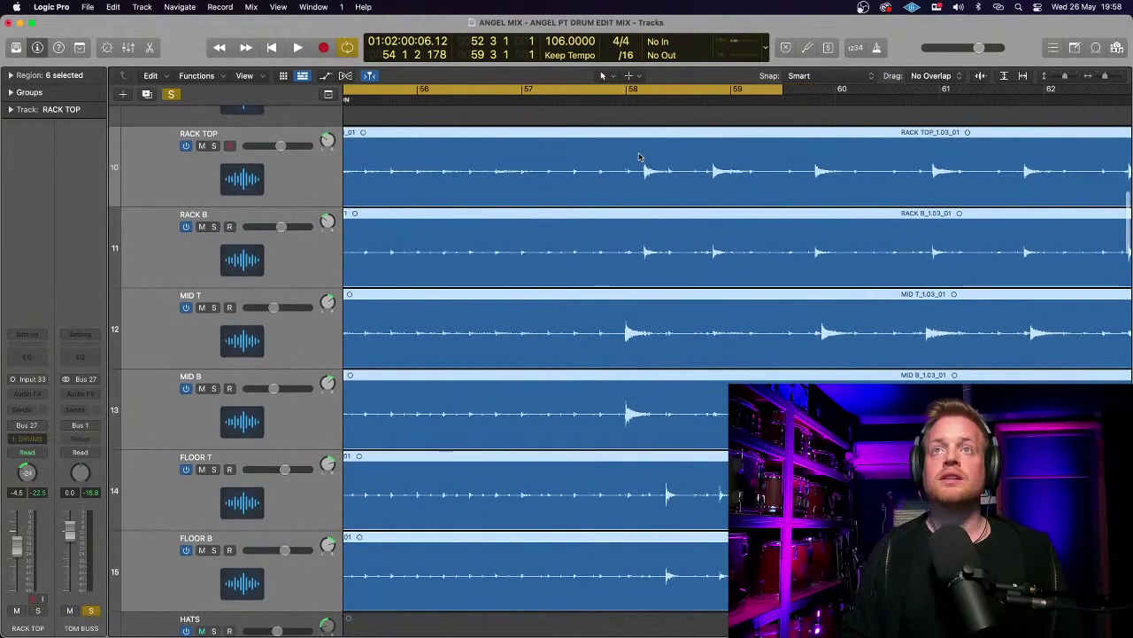
scroll(629, 157, "up", 1)
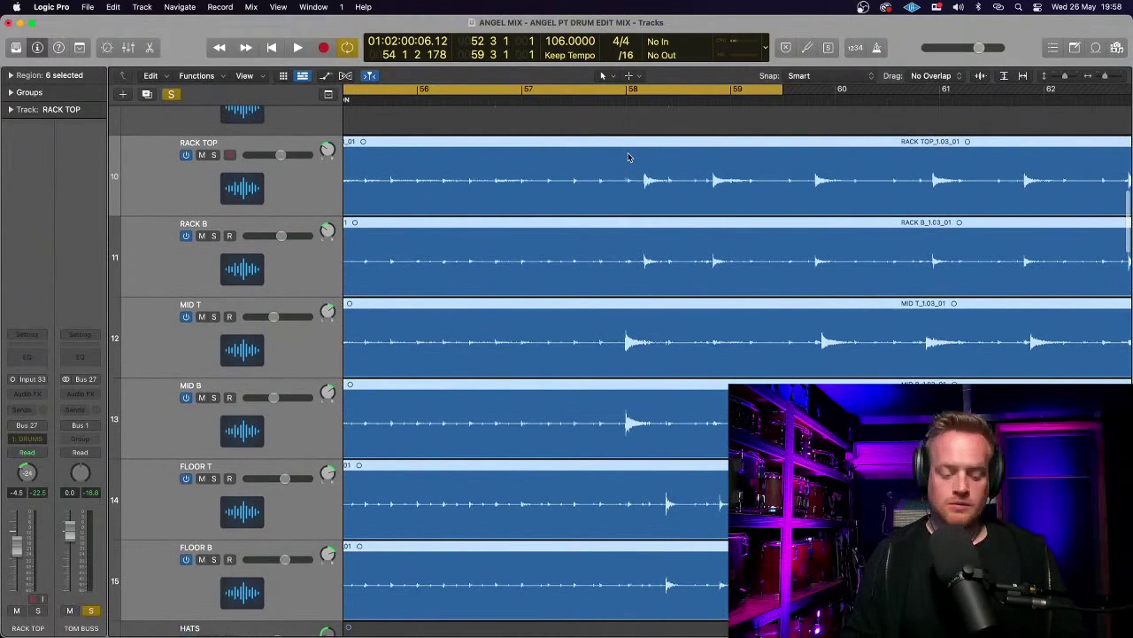
- Split the RACK TOP region with the Scissors tool at 58 1 3, just before its first tom hit
left_click(608, 163)
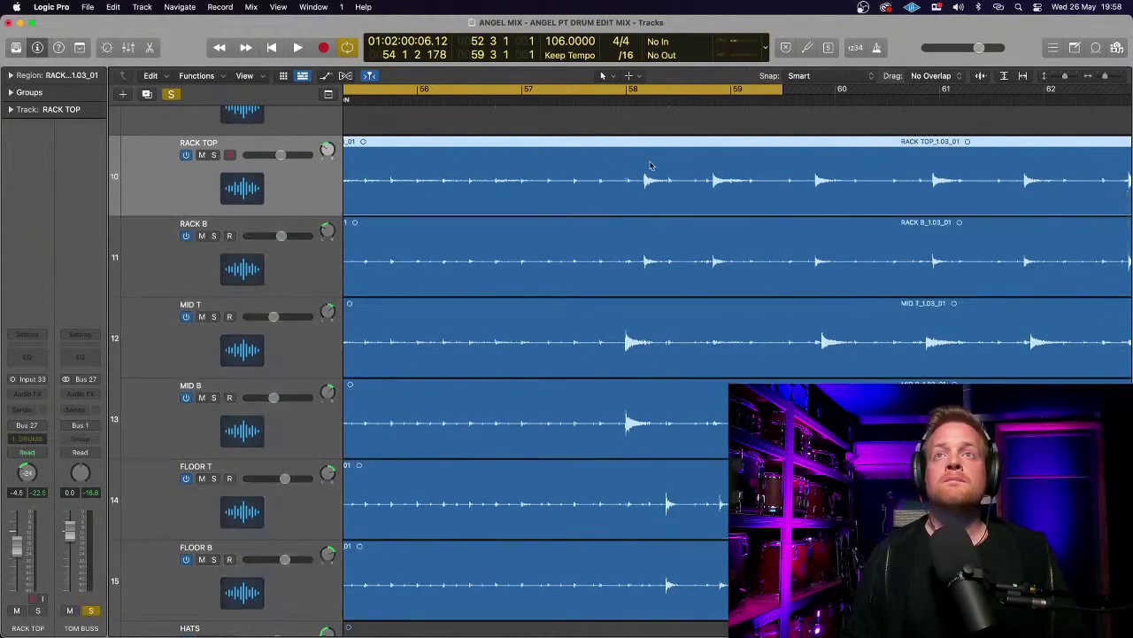
key("super+Right")
key("super+Down")
key("super+Down")
key("super+Down")
key("super+Down")
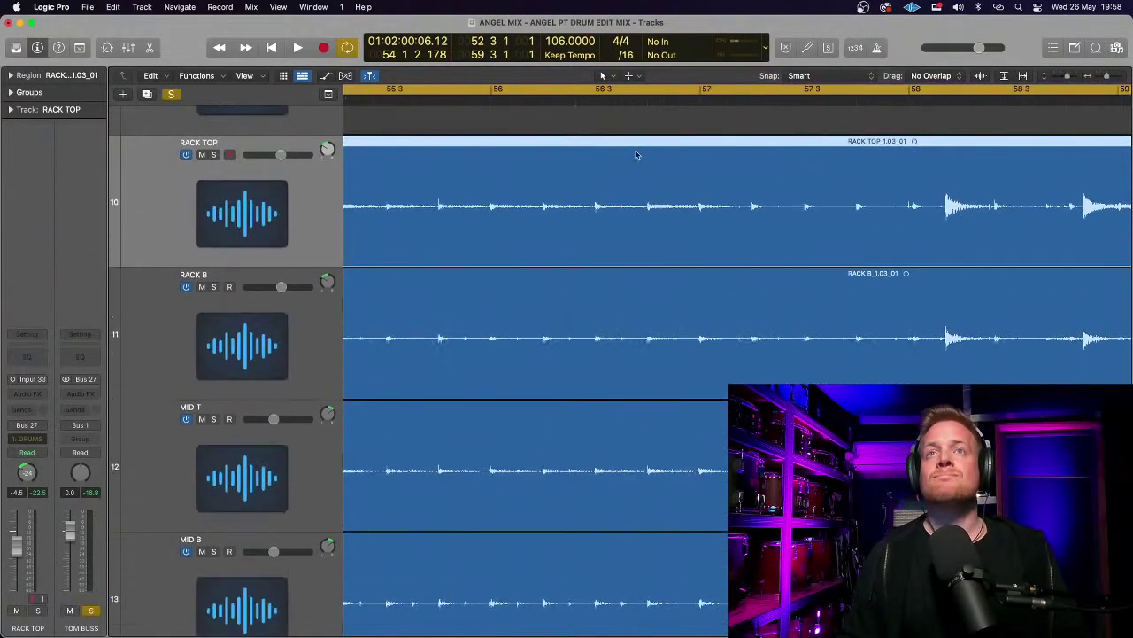
scroll(634, 189, "right", 3)
scroll(633, 189, "right", 5)
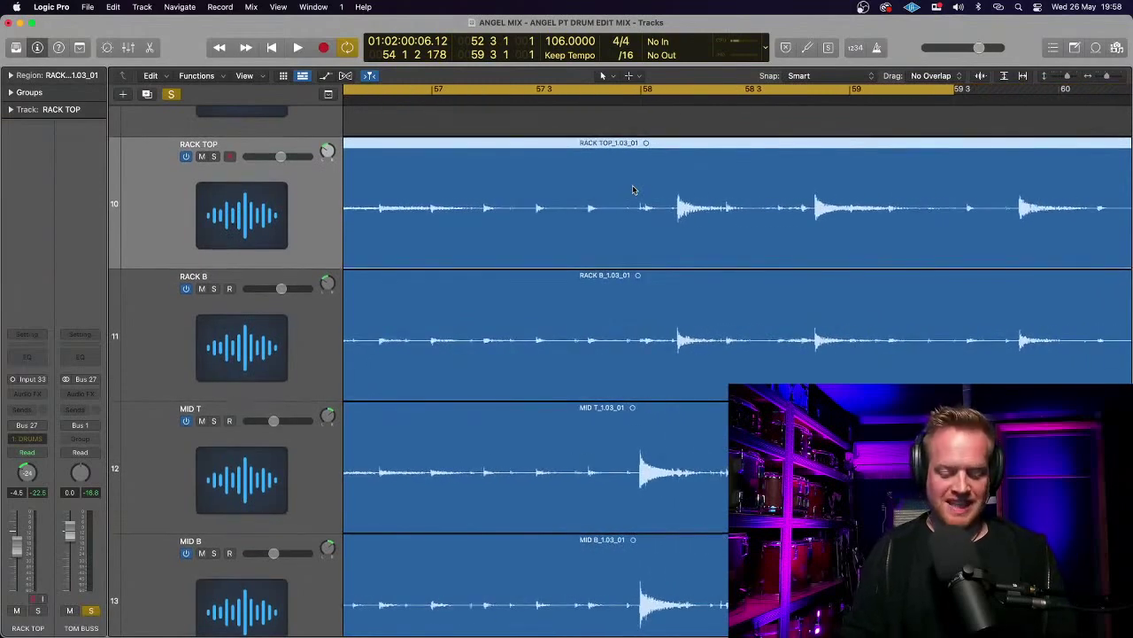
key("t")
key("i")
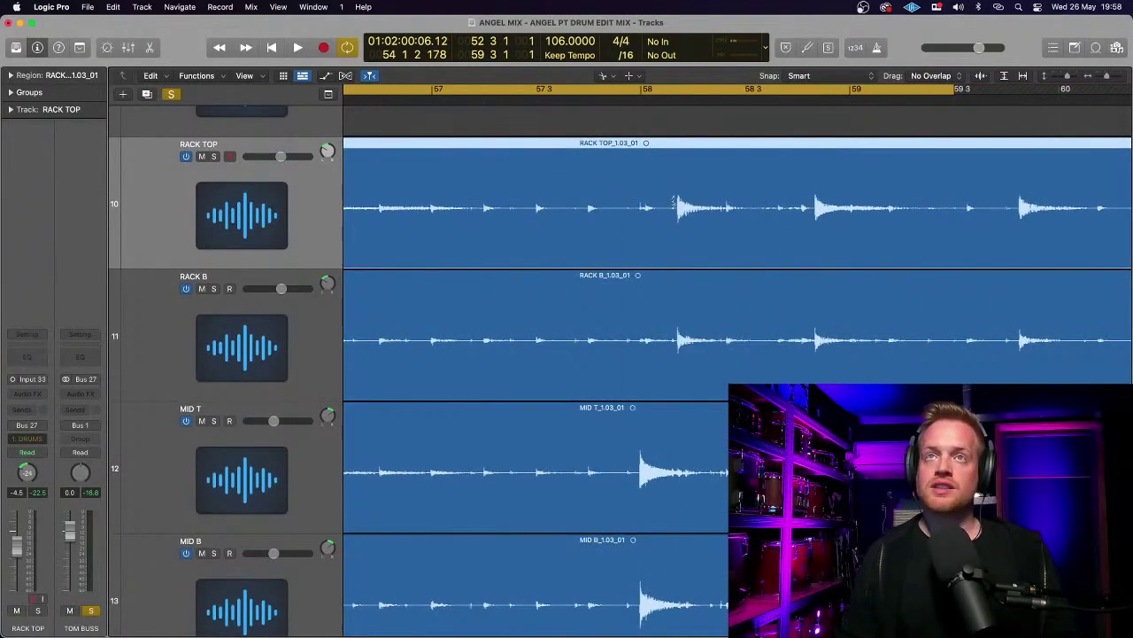
left_click(652, 101)
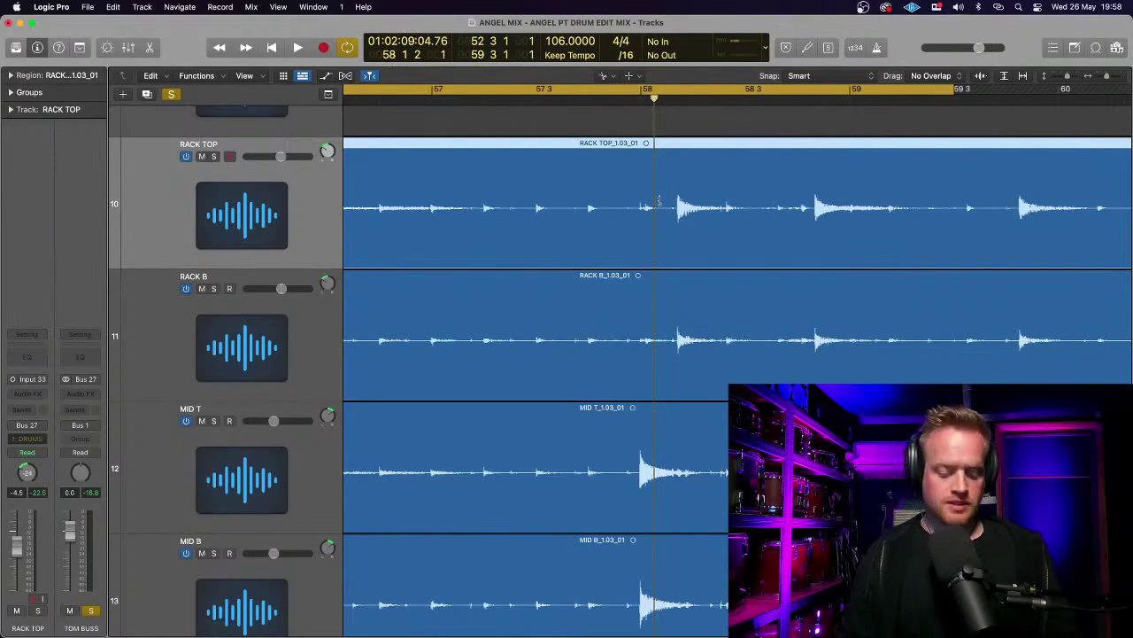
key("super+Right")
key("super+Right")
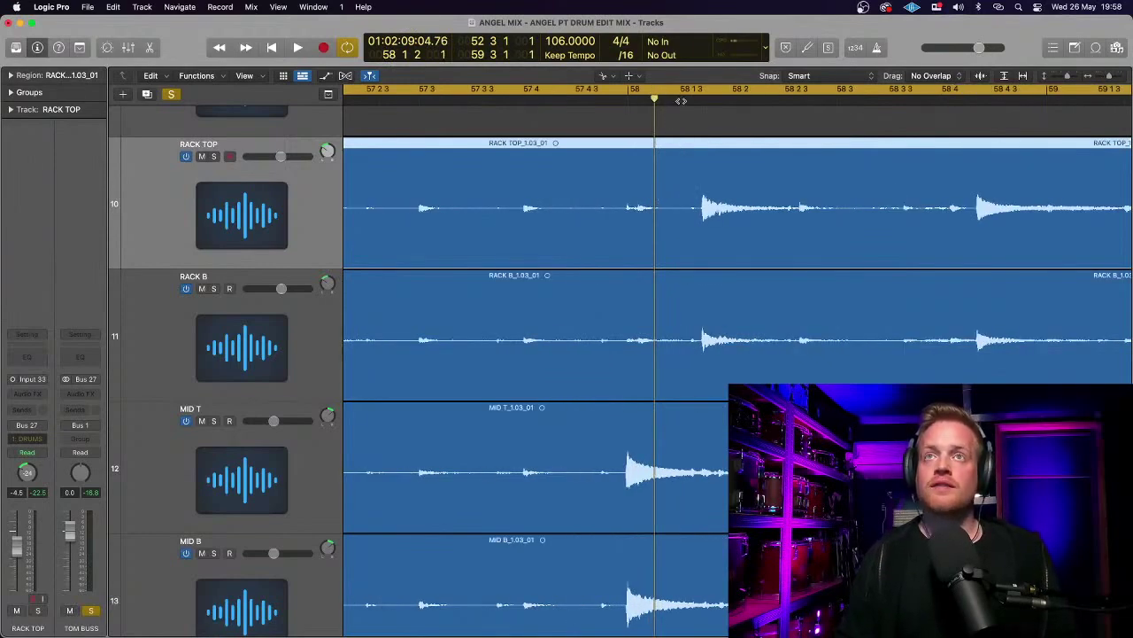
left_click(681, 101)
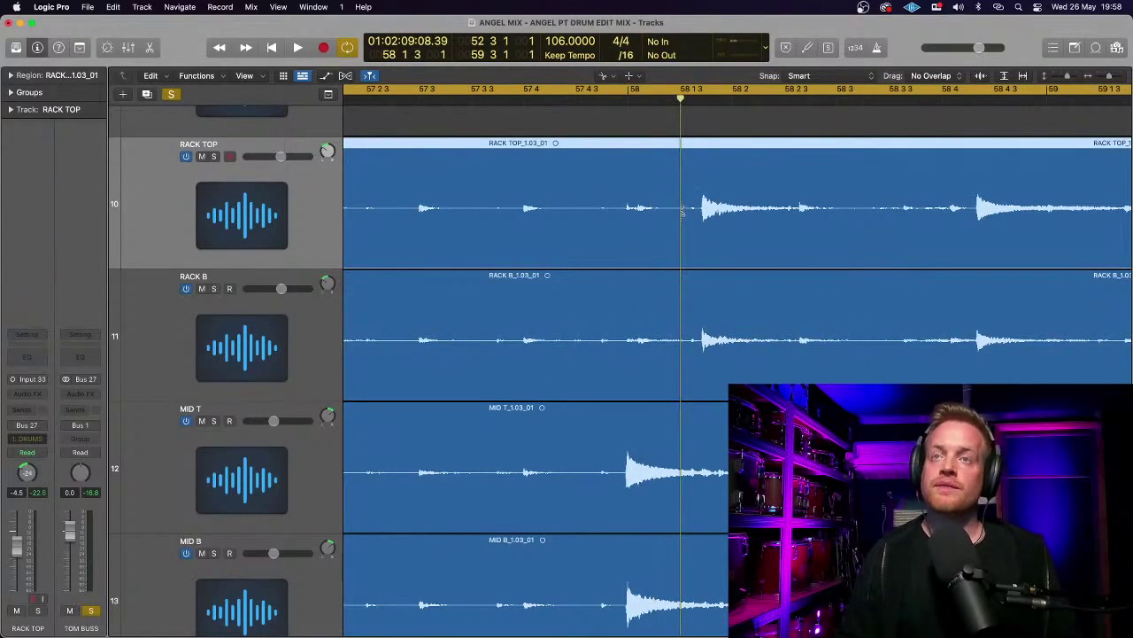
left_click(681, 211)
- Turn off cycle mode and play the soloed toms from the RACK TOP cut to just past bar 59
scroll(682, 210, "right", 5)
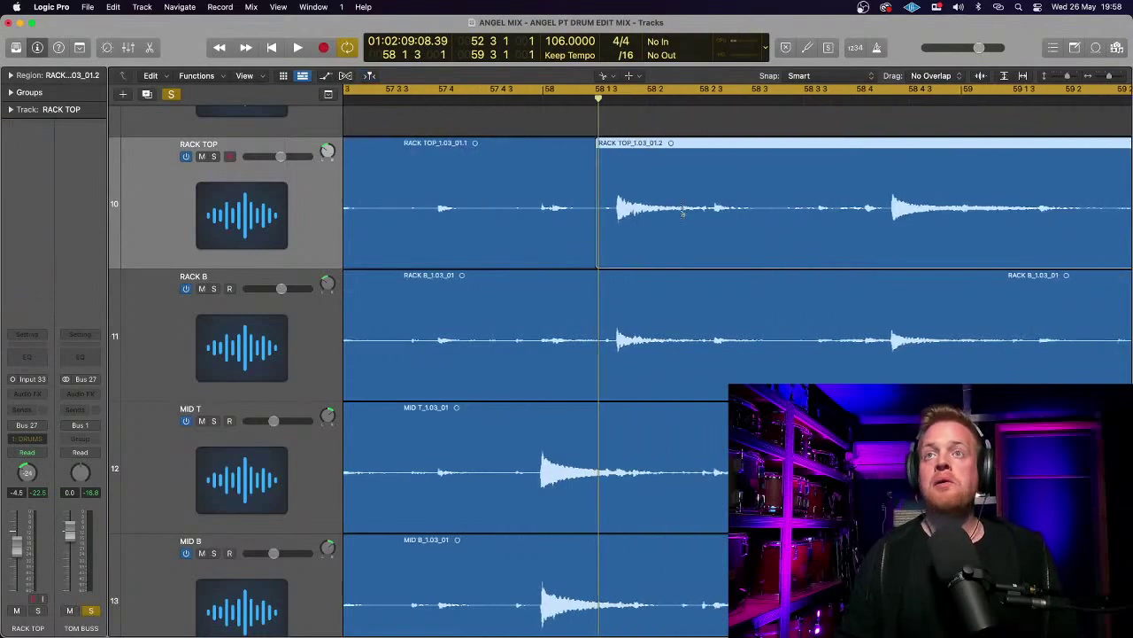
key("super+Left")
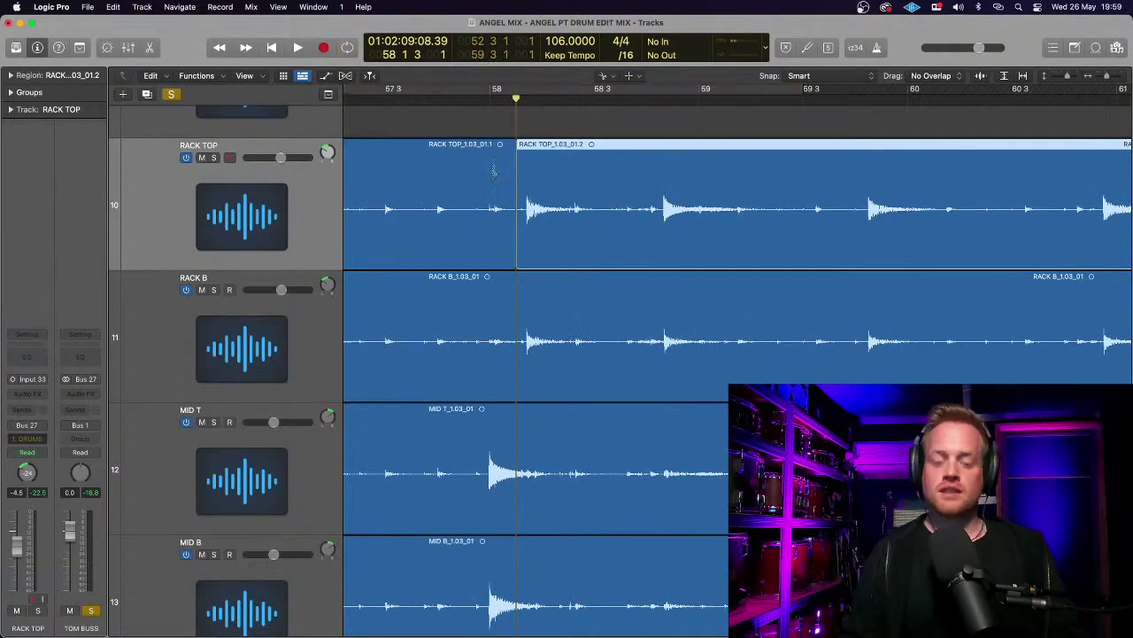
key("space")
key("super+Left")
scroll(494, 171, "right", 3)
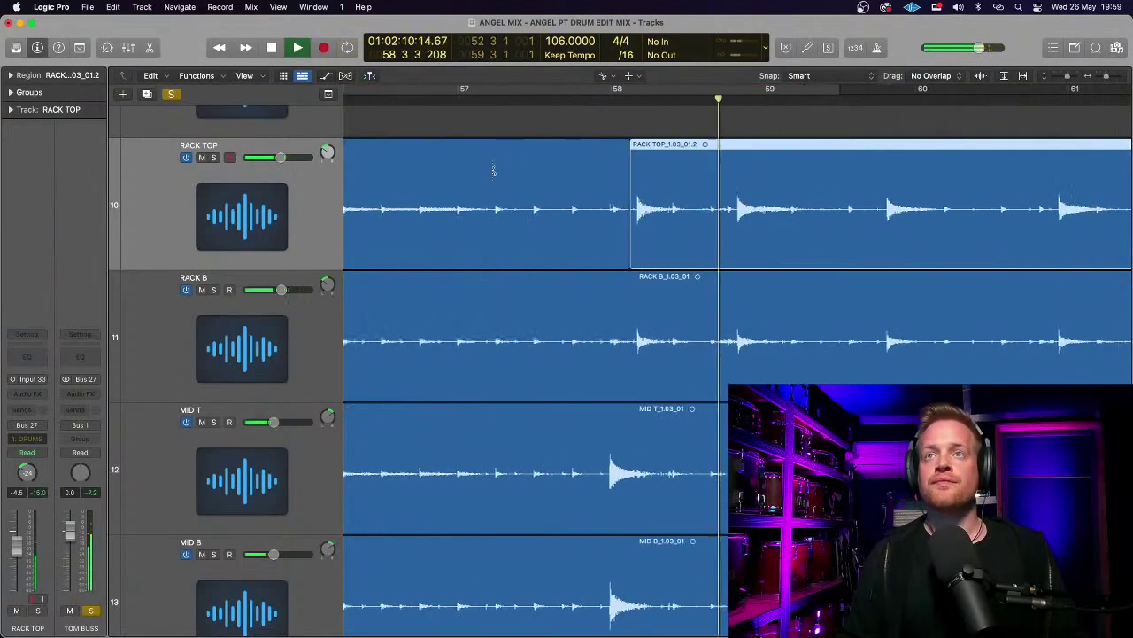
scroll(505, 176, "right", 2)
key("space")
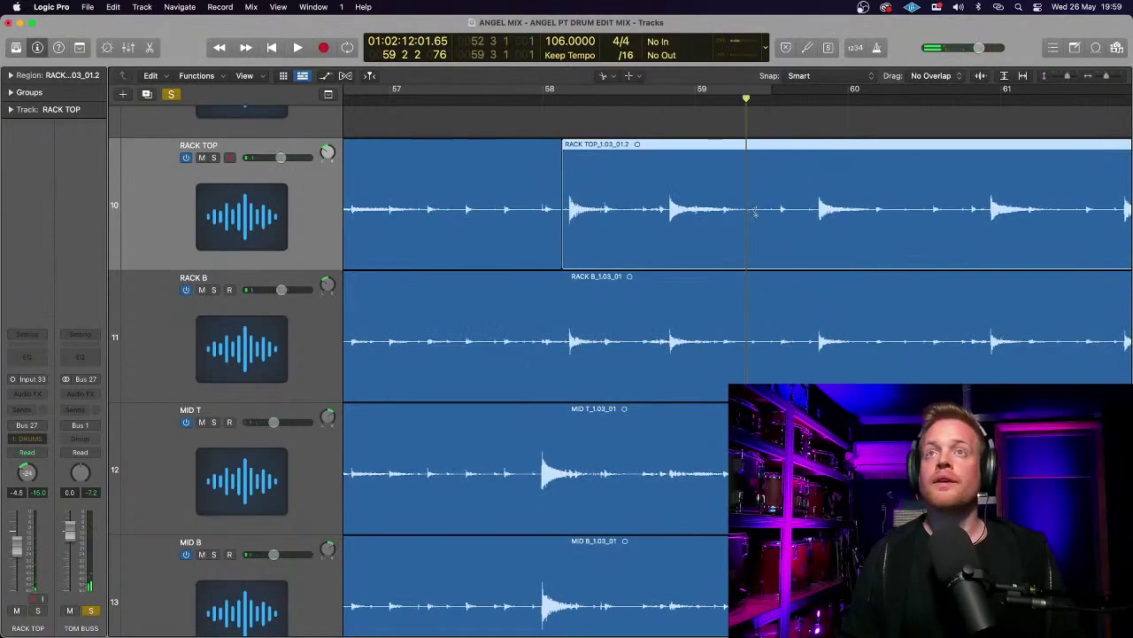
- Try splitting the RACK TOP region about midway through bar 66, after its run of tom hits, and undo the split
scroll(750, 205, "down", 4)
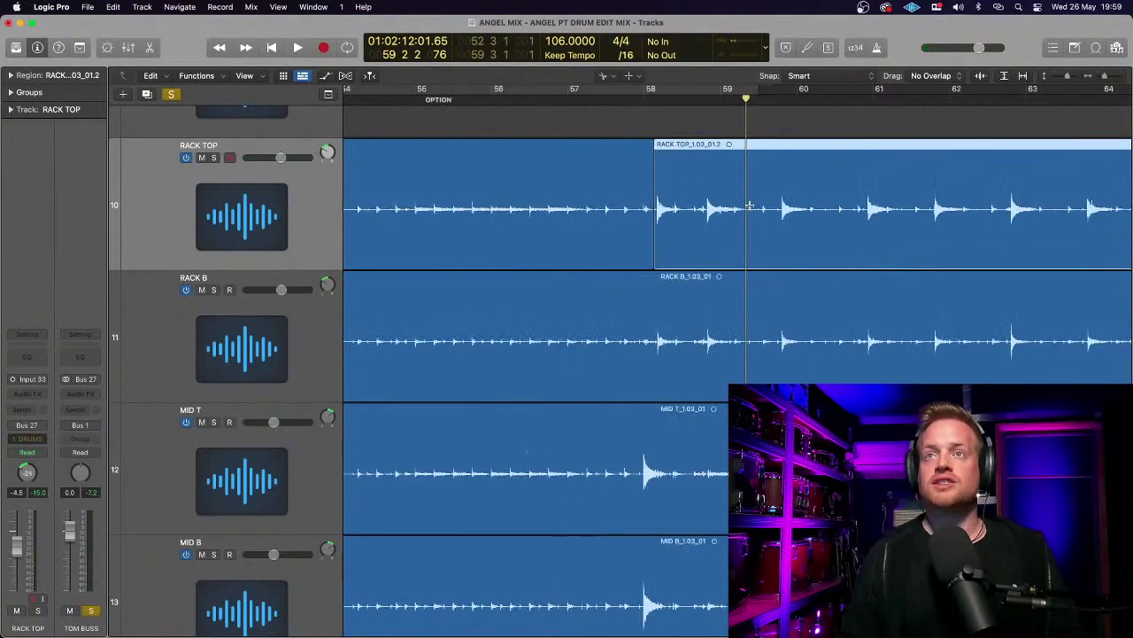
scroll(748, 209, "right", 5)
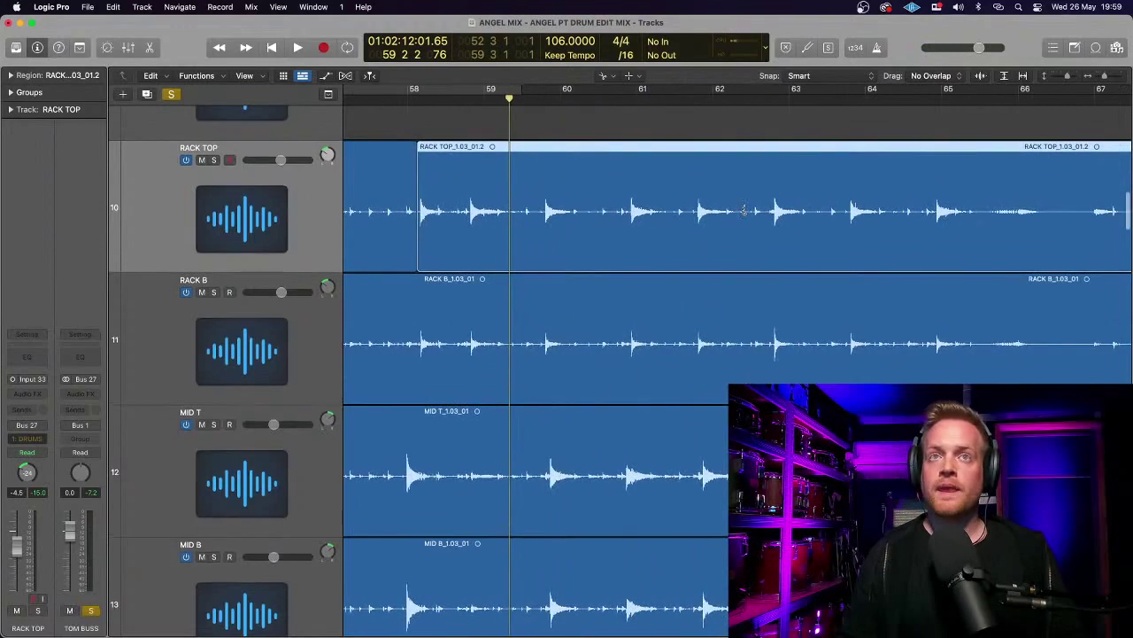
scroll(742, 205, "up", 4)
scroll(742, 205, "down", 5)
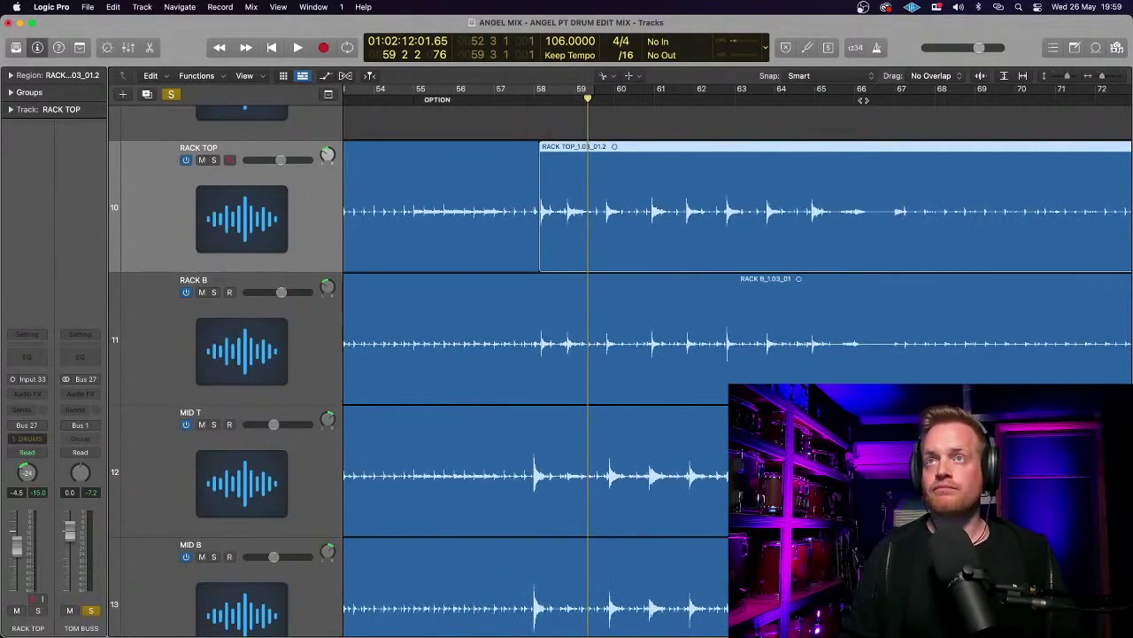
left_click(877, 210)
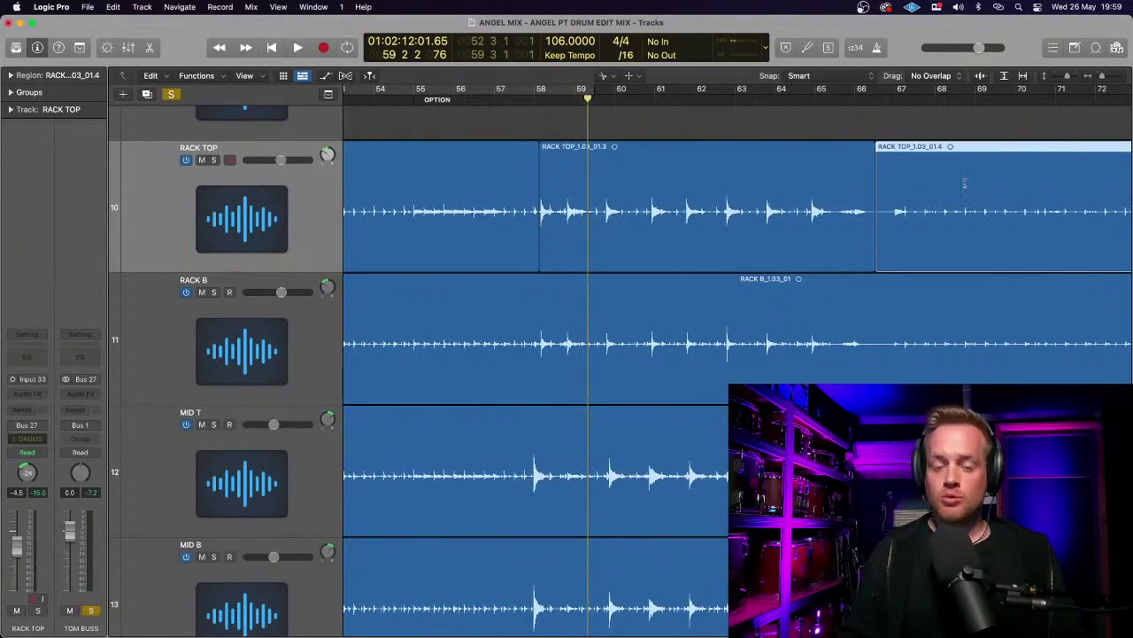
key("super+z")
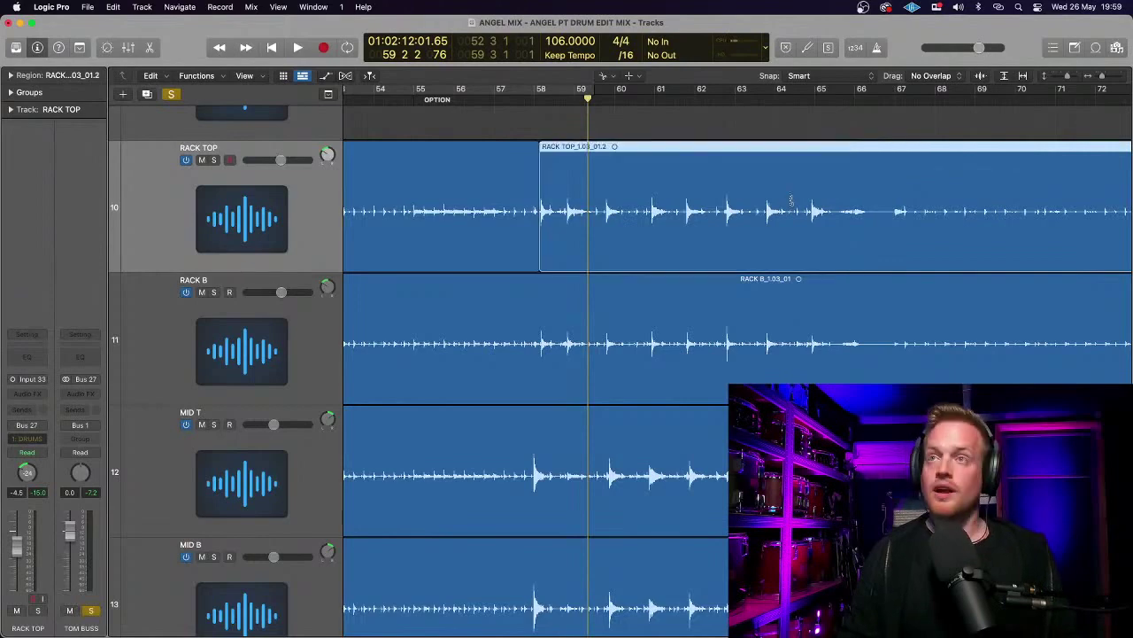
- Split the RACK TOP region just past 58 3, after its first tom hit, comparing it against the other tom tracks
scroll(619, 193, "up", 10)
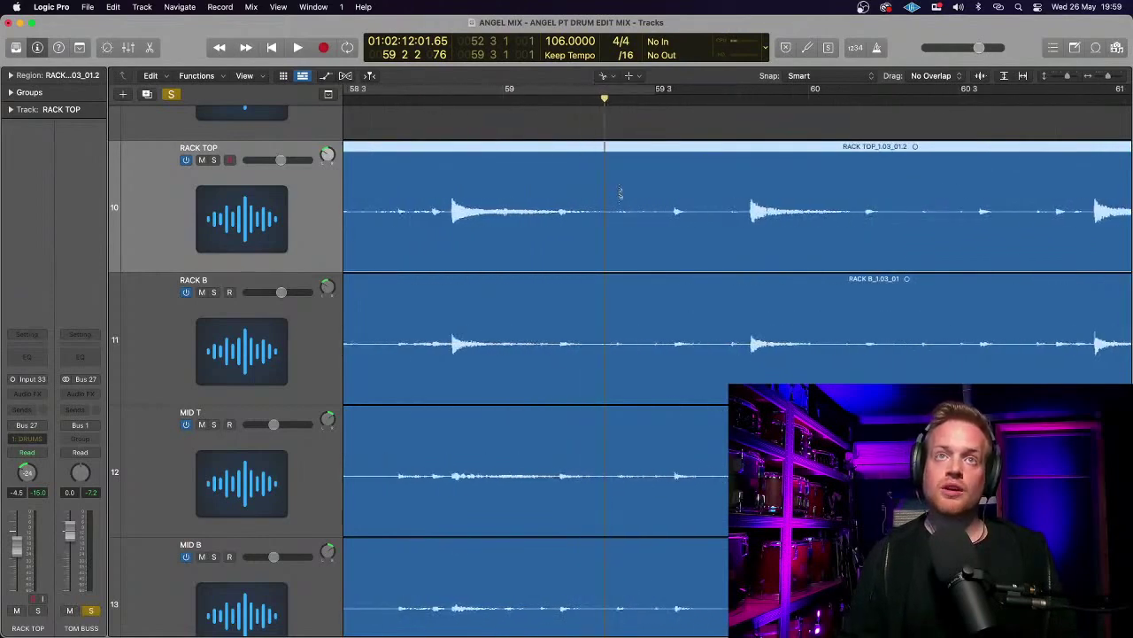
scroll(620, 193, "left", 1)
scroll(670, 212, "up", 3)
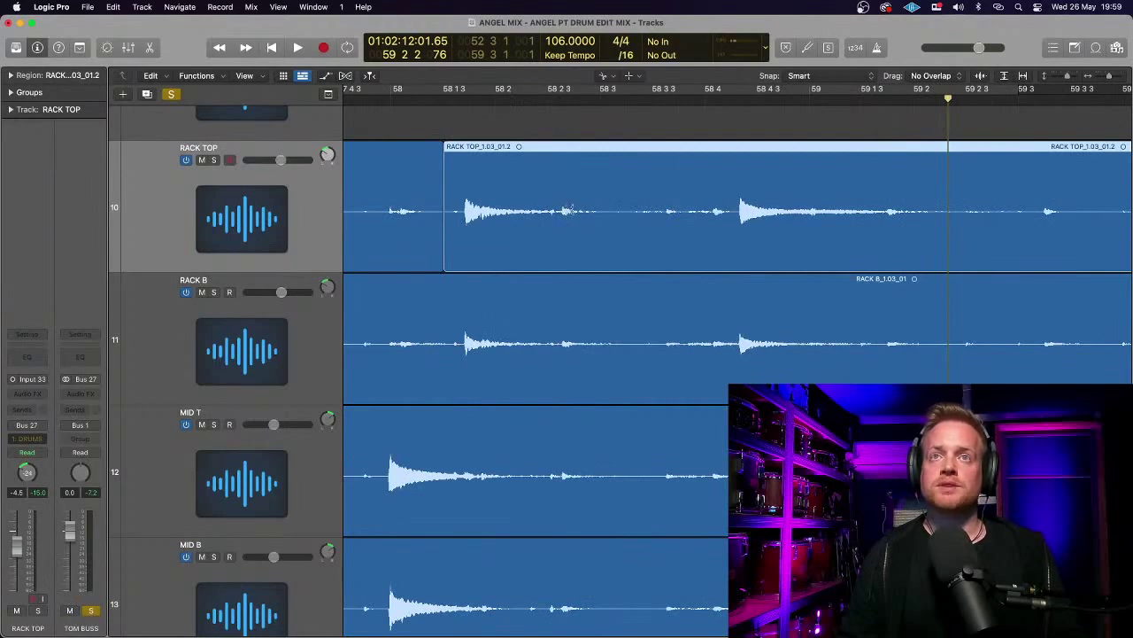
scroll(559, 239, "down", 5)
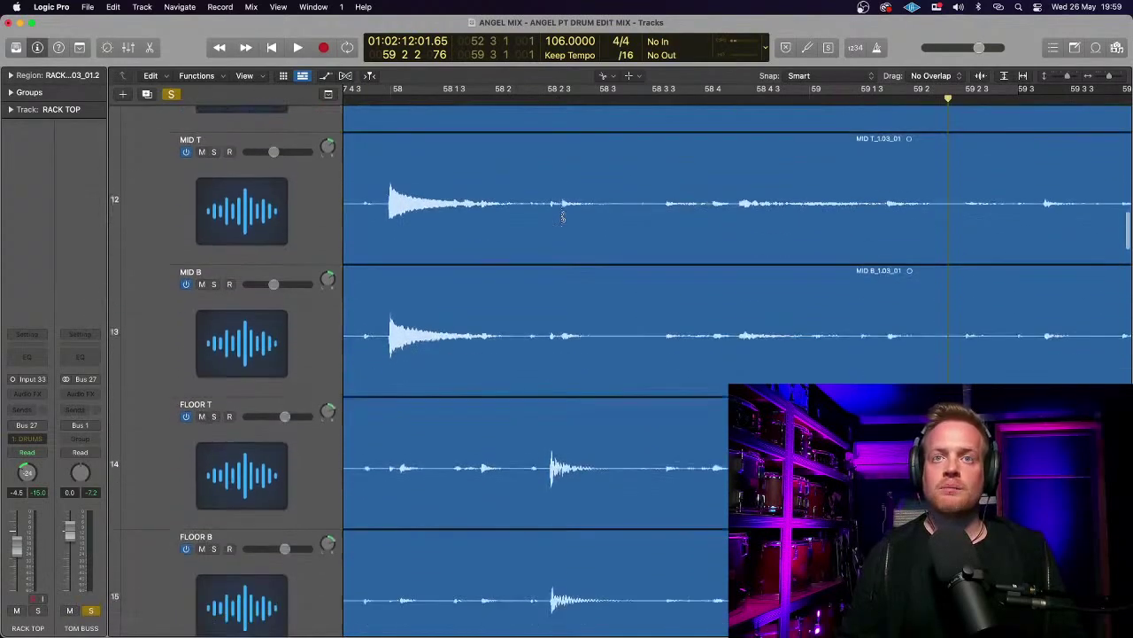
scroll(562, 217, "up", 3)
scroll(563, 217, "down", 3)
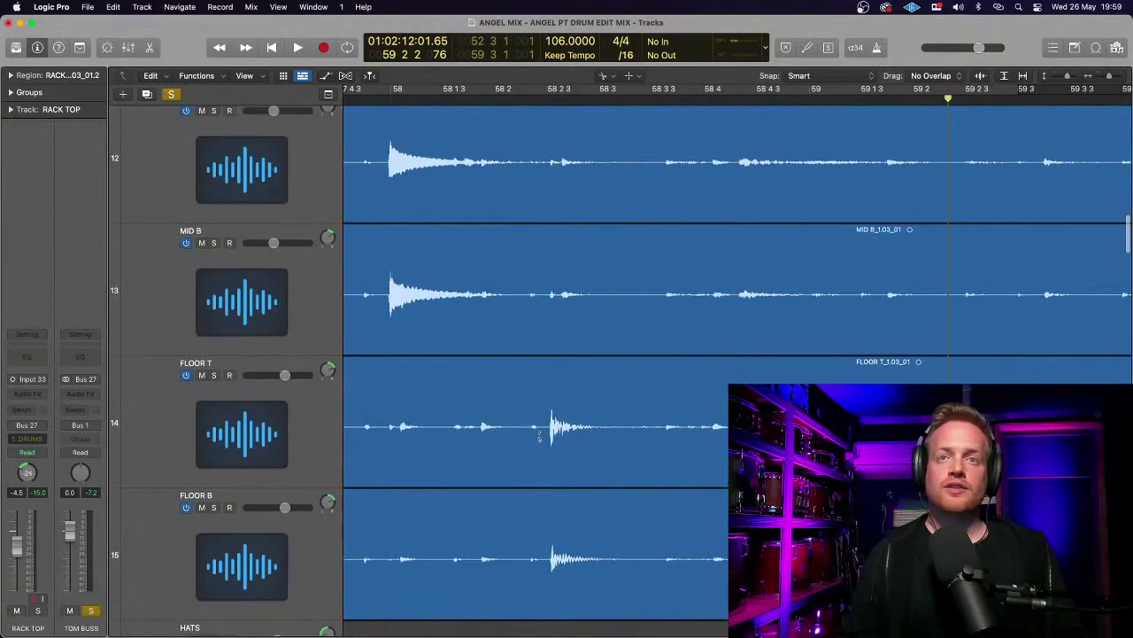
scroll(540, 437, "up", 6)
scroll(516, 450, "down", 1)
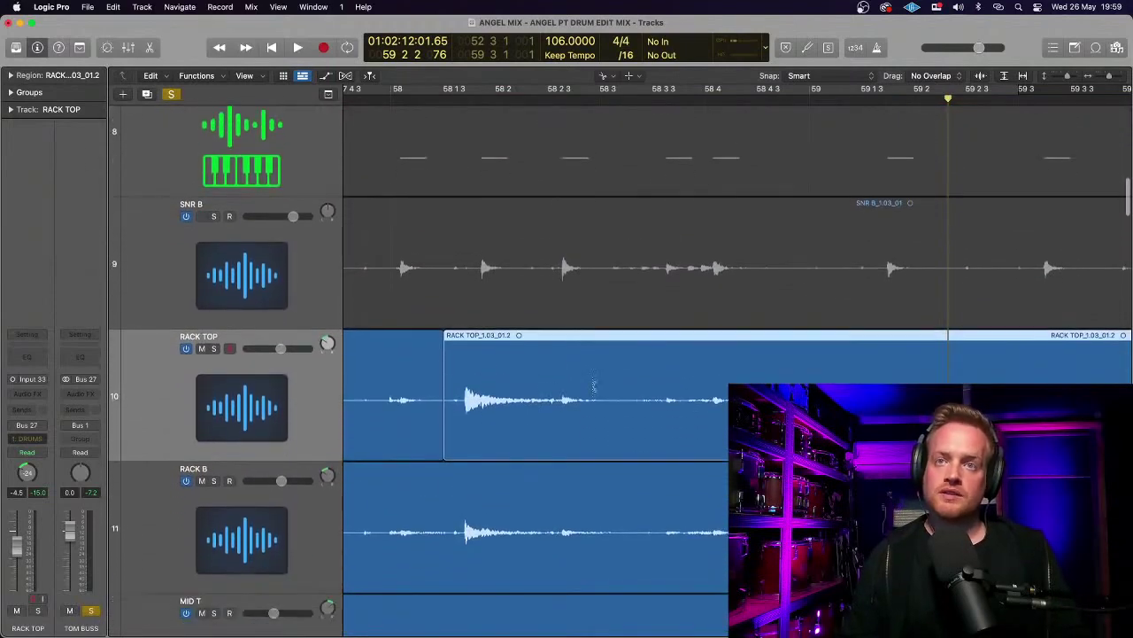
left_click(626, 403)
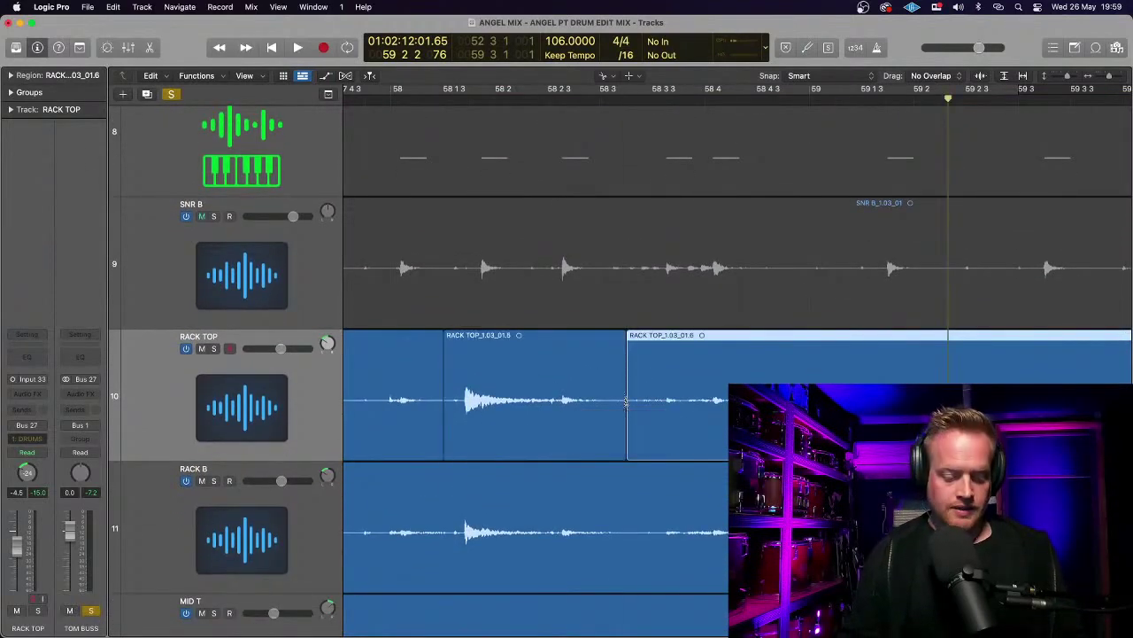
- With the Pointer tool, trim the RACK TOP regions around the first hit, clearing the bleed before it and from about 58 2 3 to 58 4
key("t")
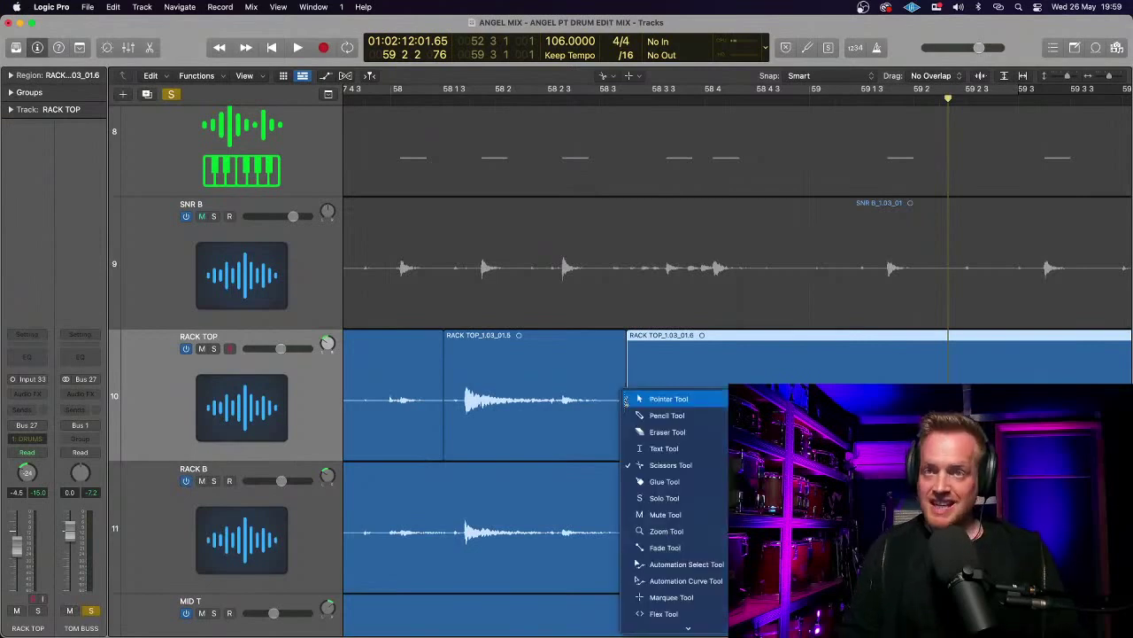
left_click(629, 399)
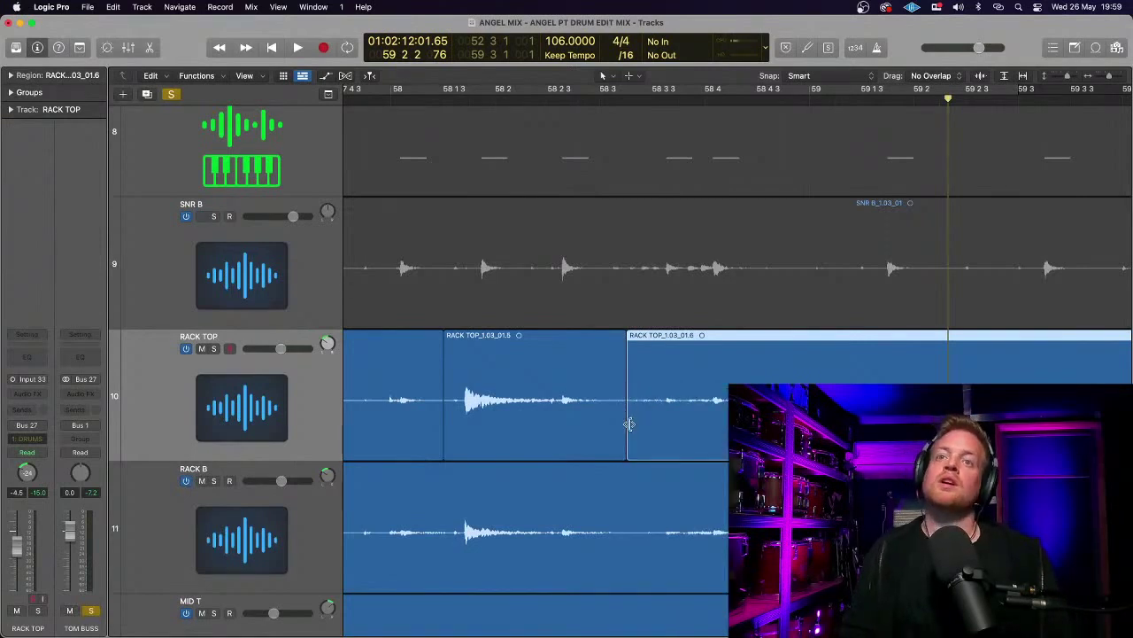
left_click_drag(629, 423, 736, 434)
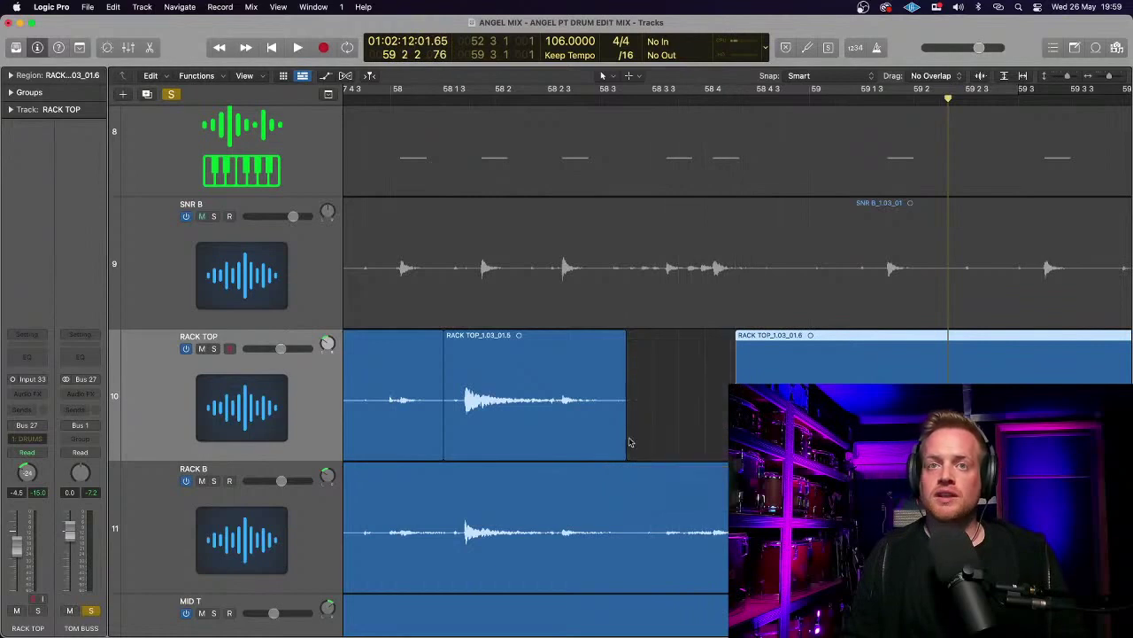
left_click_drag(625, 448, 559, 450)
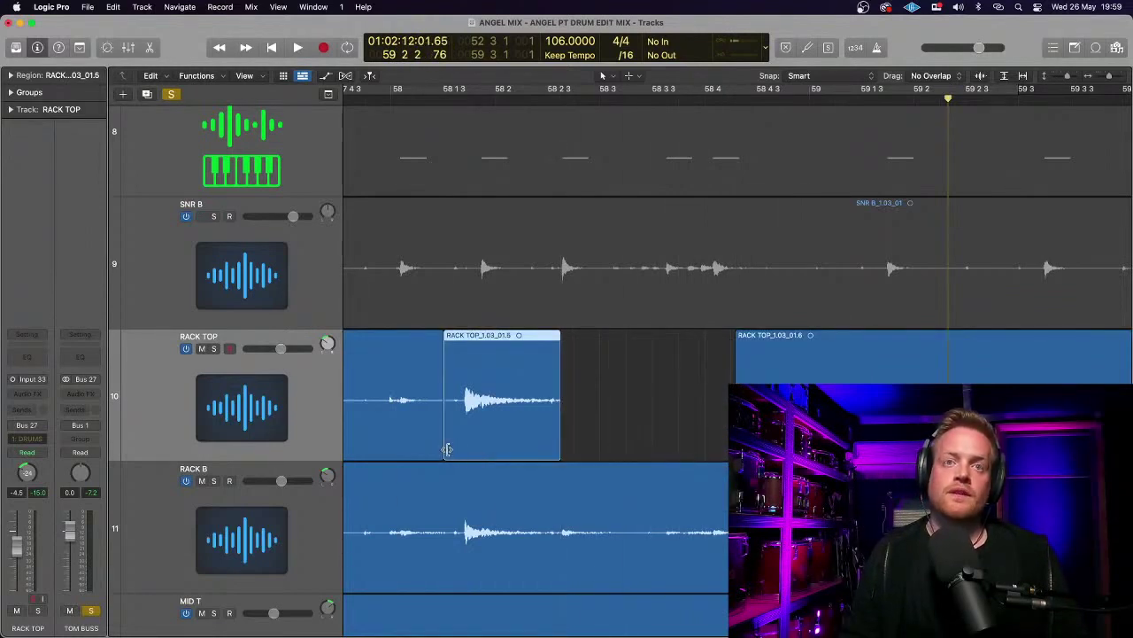
left_click_drag(447, 450, 462, 450)
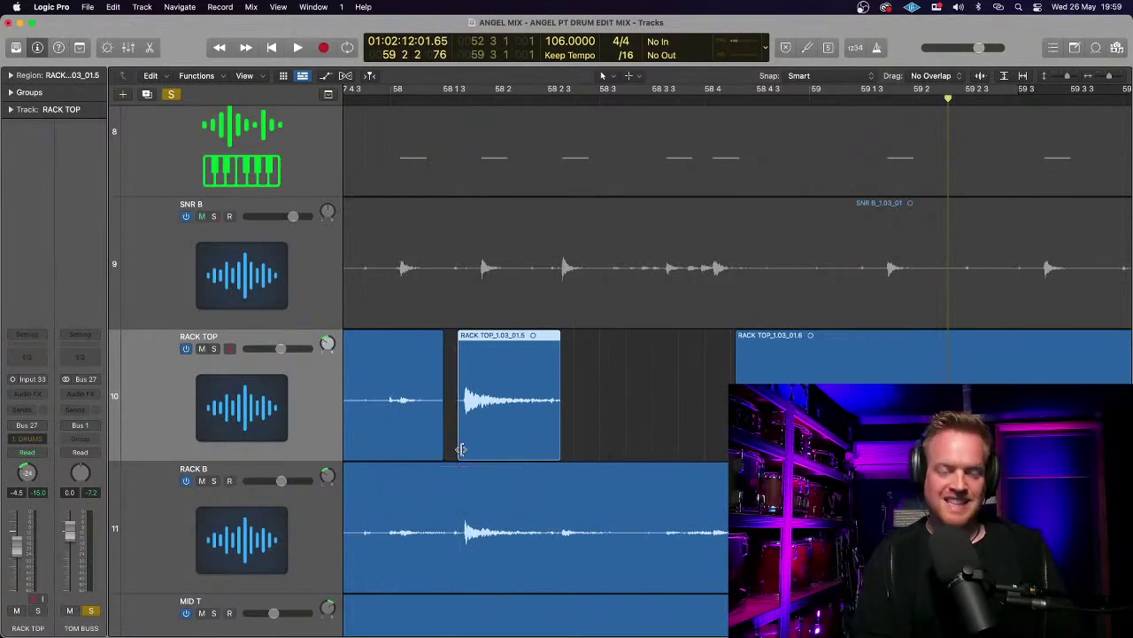
- Add a short fade-in and a long fade-out to the trimmed RACK TOP region around the first tom hit
scroll(461, 451, "up", 3, "alt")
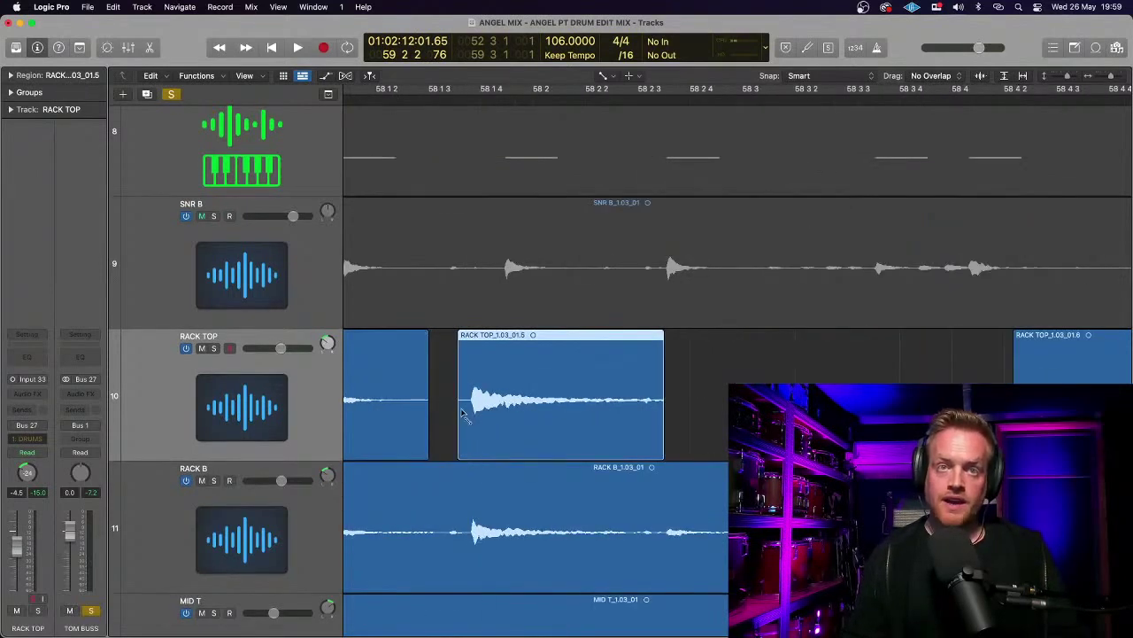
left_click_drag(470, 403, 448, 406)
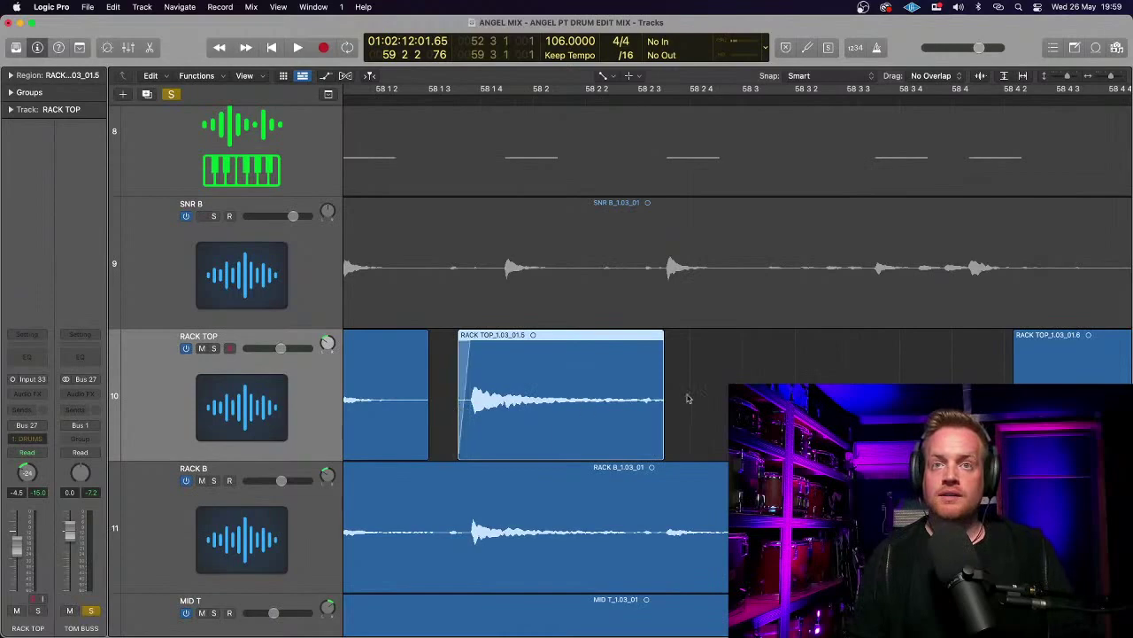
left_click_drag(531, 376, 715, 391)
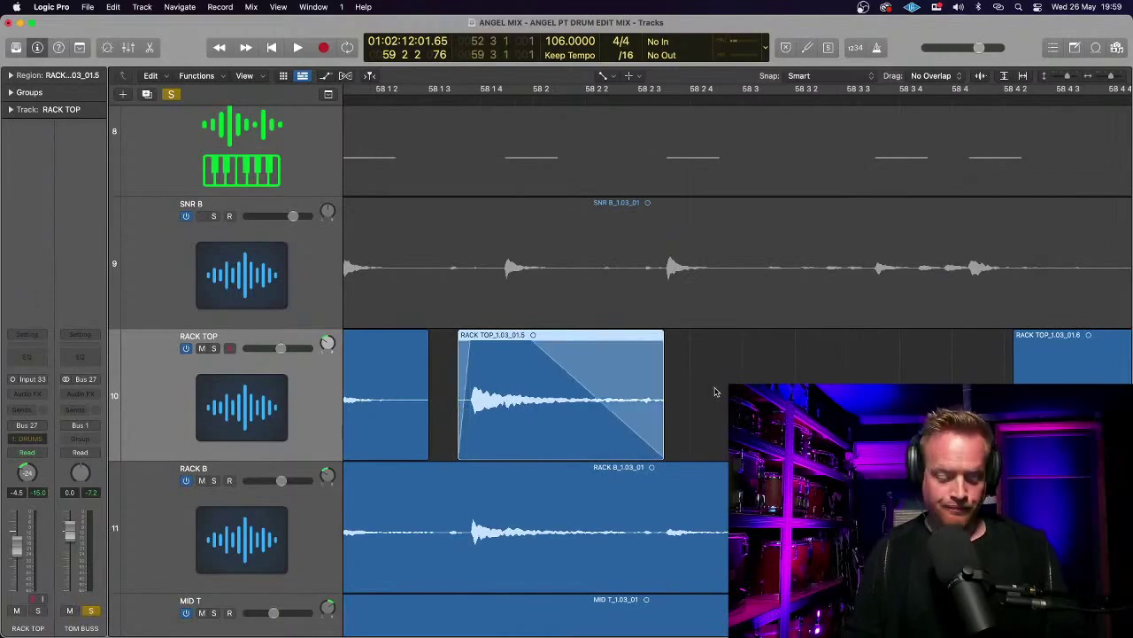
- Undo the fades, trims and splits on RACK TOP until the track is one uncut region
key("super+Left")
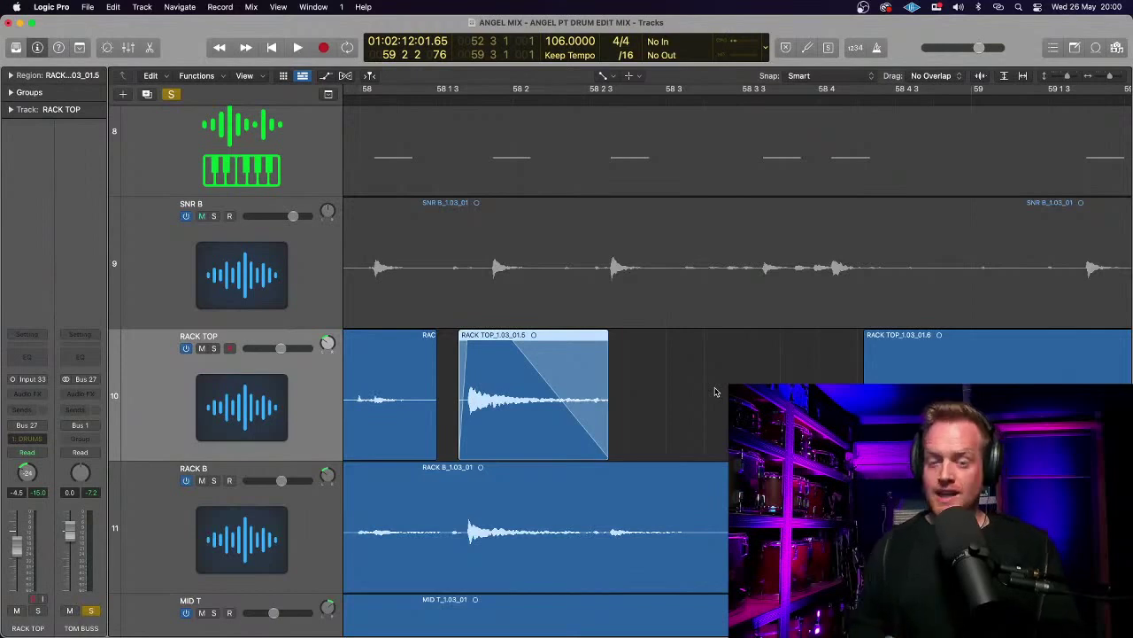
key("super+Left")
key("super+Up")
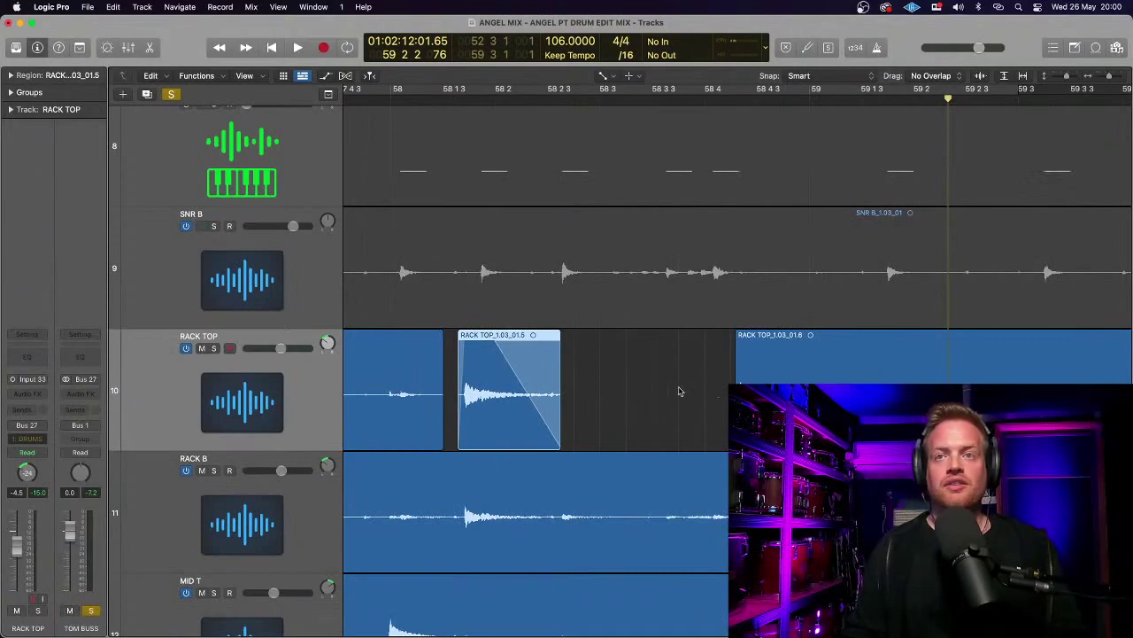
key("super+z")
key("super+z")
key("super+z")
key("super+z")
key("super+z")
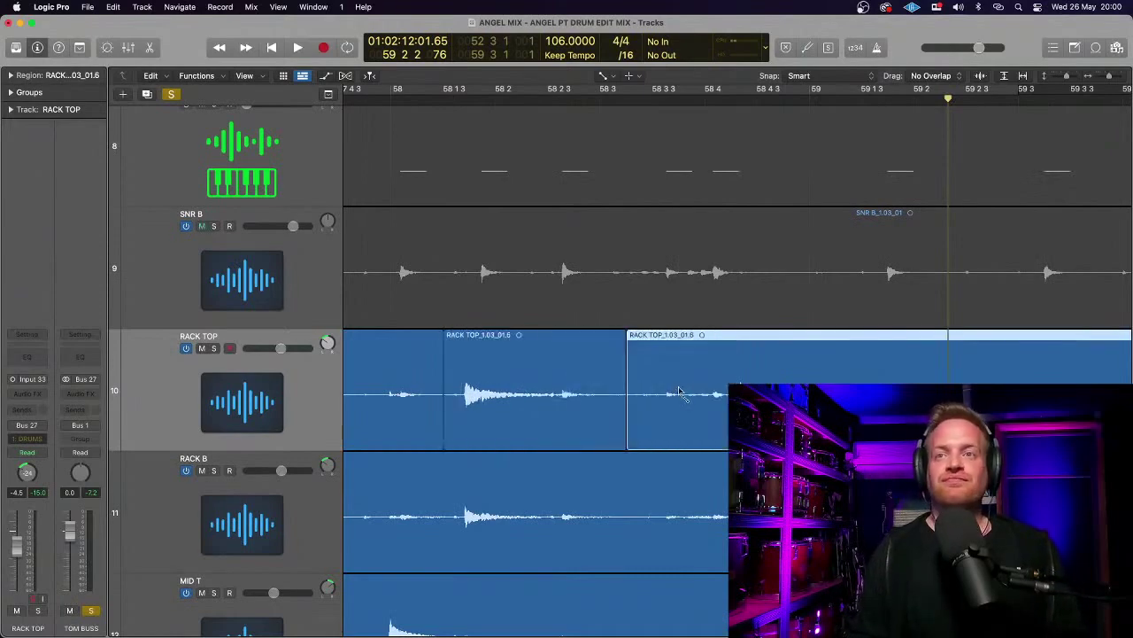
key("super+z")
key("super+z")
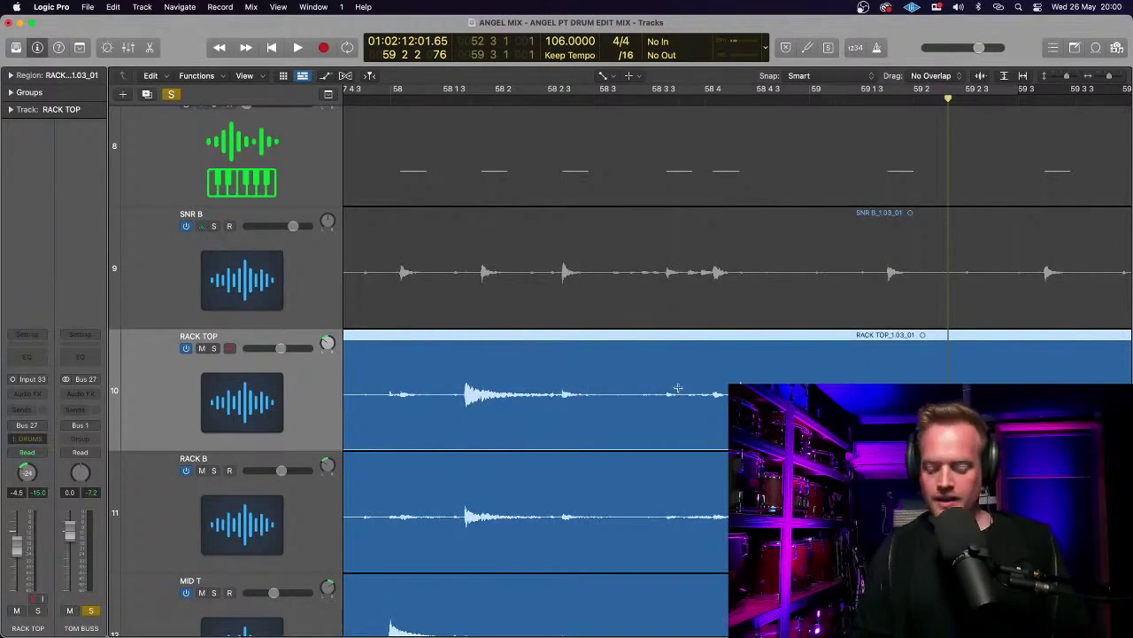
- Examine the tom tracks' waveforms from the start of the song to find where the first tom hits occur
key("super+Left")
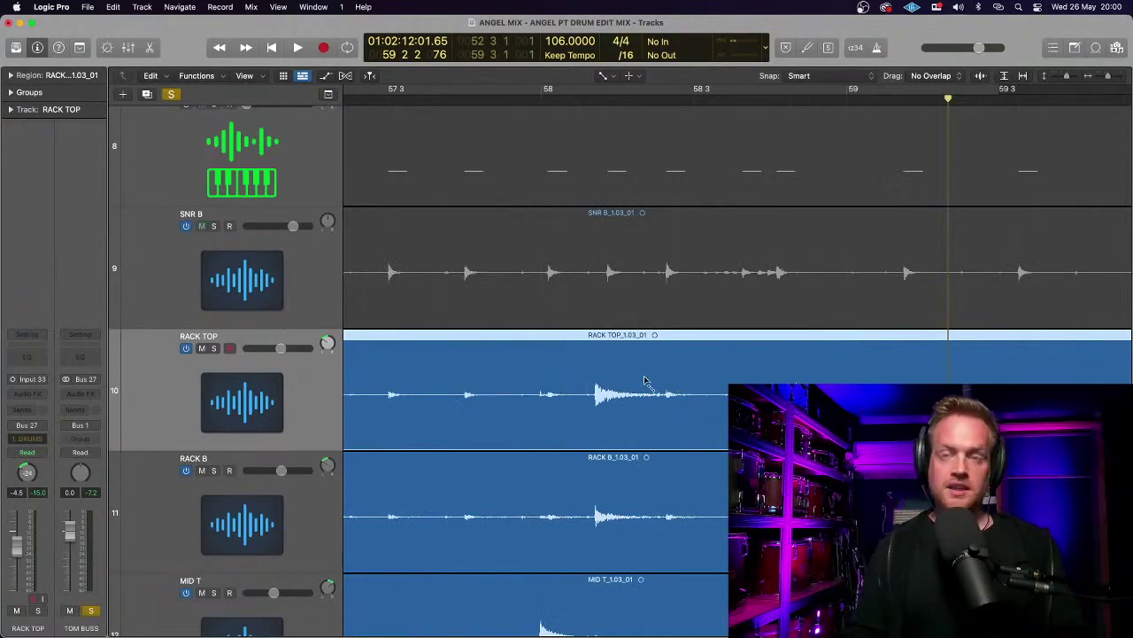
key("t")
key("t")
key("super+Left")
key("super+Left")
key("super+Left")
key("super+Left")
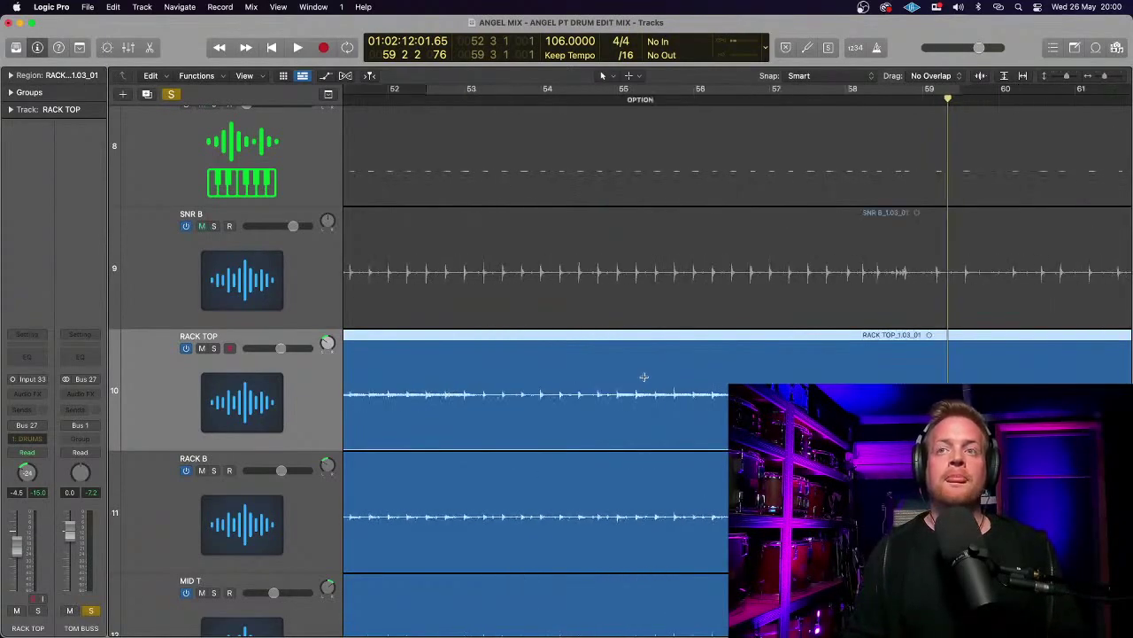
scroll(459, 363, "down", 3)
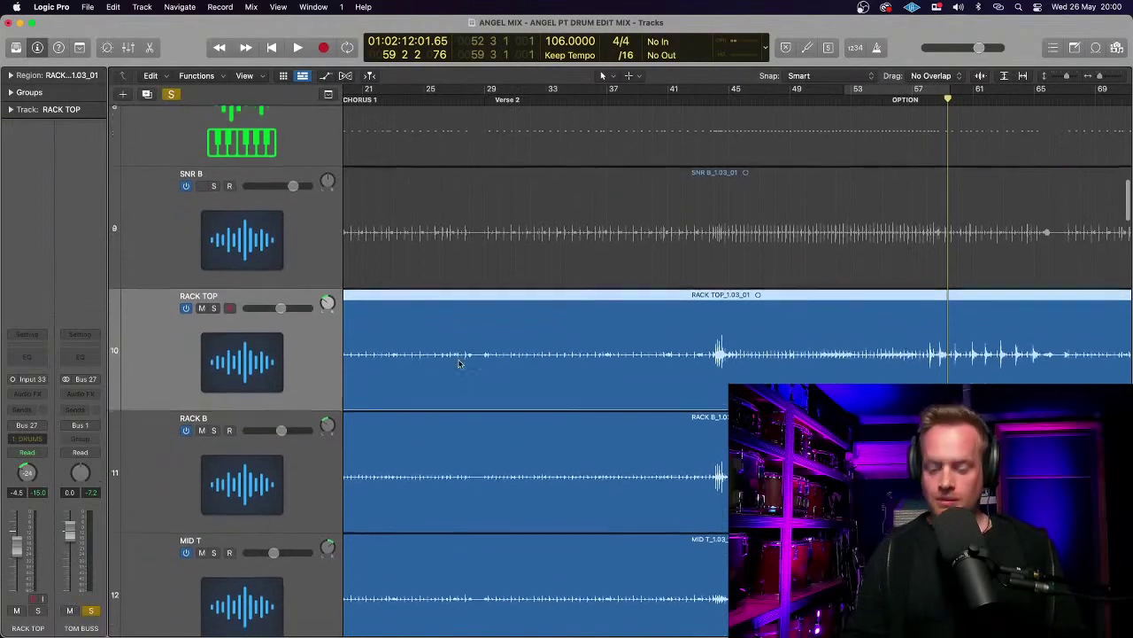
key("super+Left")
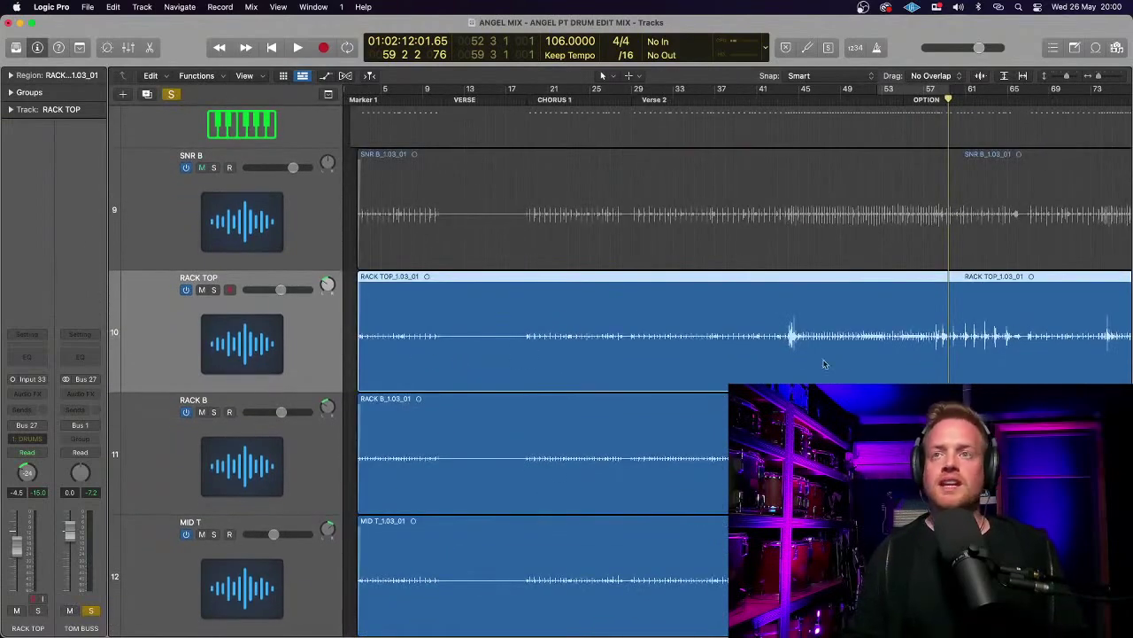
key("super+Up")
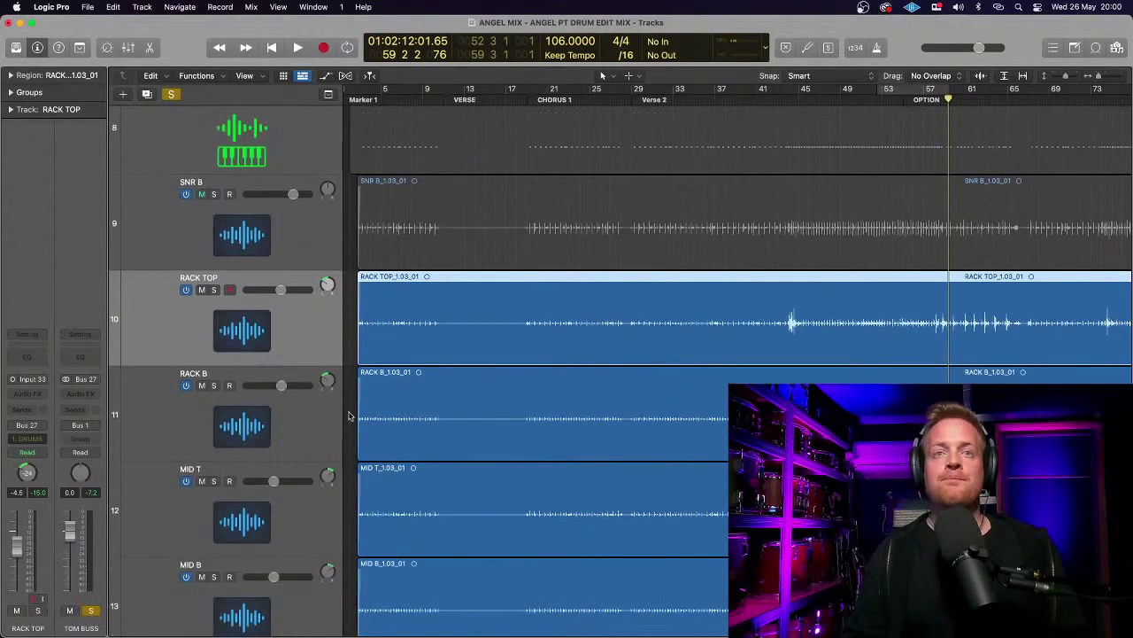
scroll(354, 399, "down", 6)
scroll(377, 368, "up", 2)
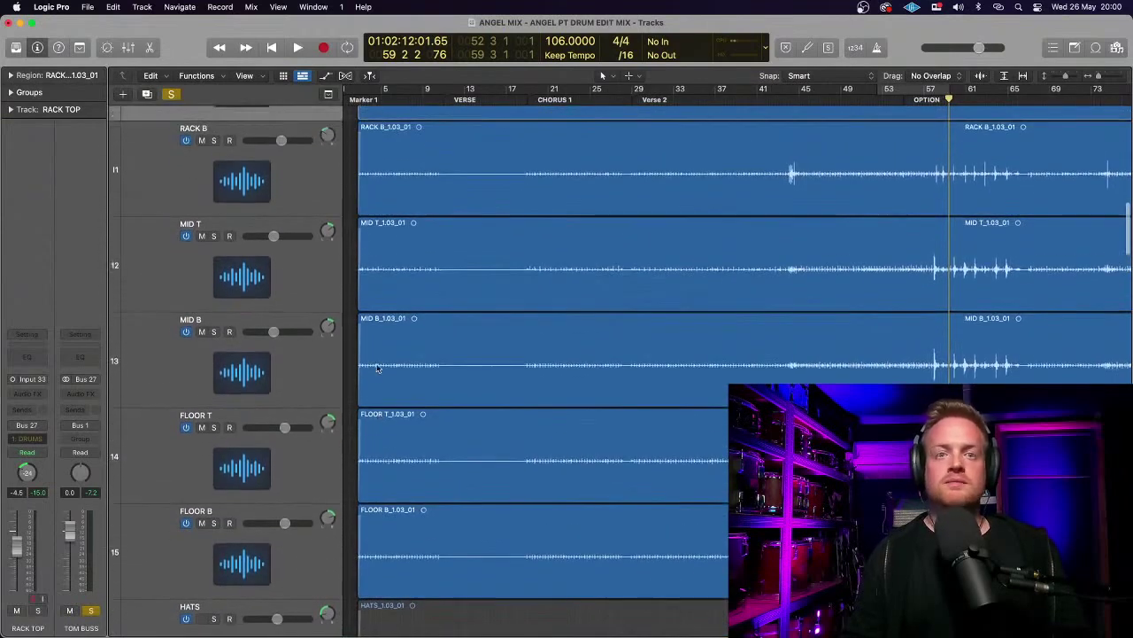
- Select the six tom tracks from RACK TOP to FLOOR B and trim their regions' starts to just before the first hits near bar 44
mouse_move(358, 567)
left_mouse_down()
mouse_move(673, 564)
mouse_move(366, 562)
left_mouse_up()
scroll(363, 560, "down", 2)
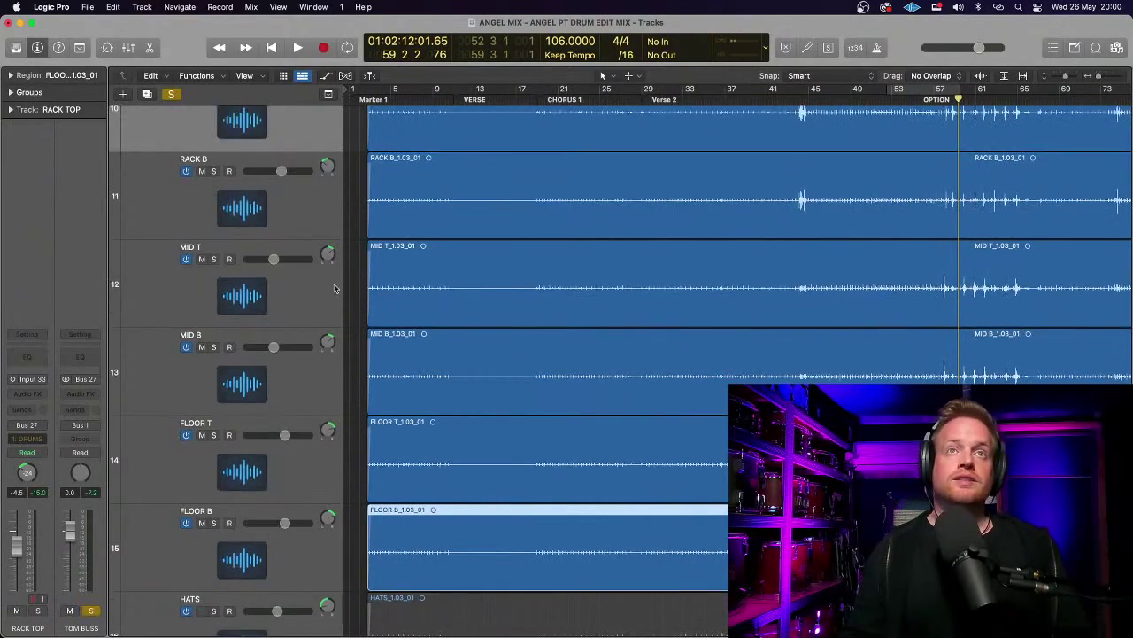
scroll(335, 288, "down", 5)
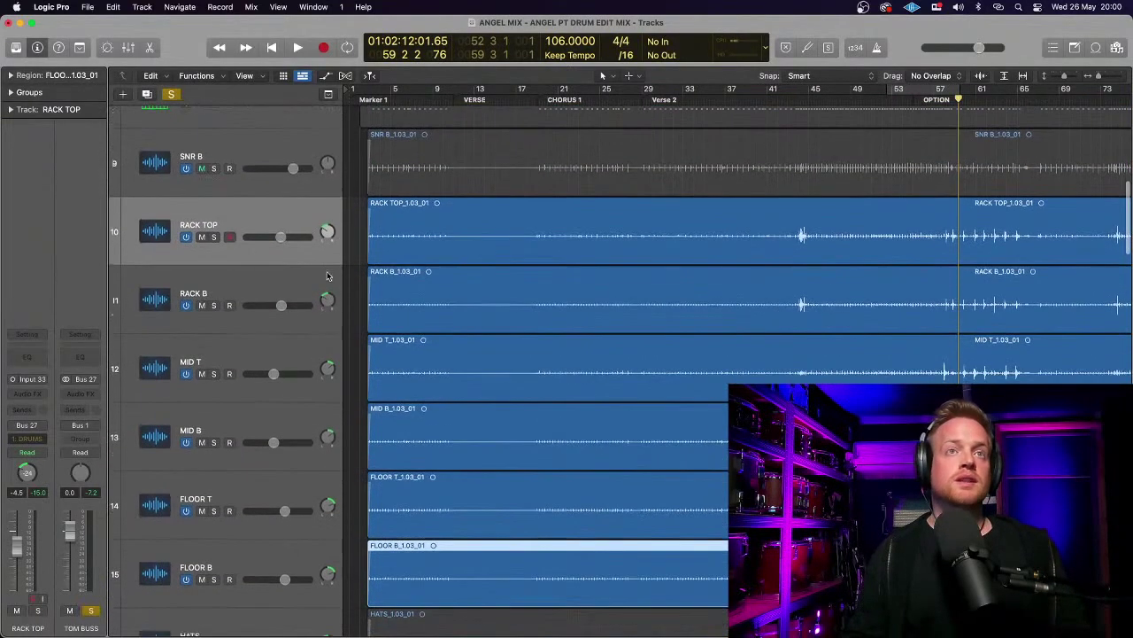
left_click(294, 566, "shift")
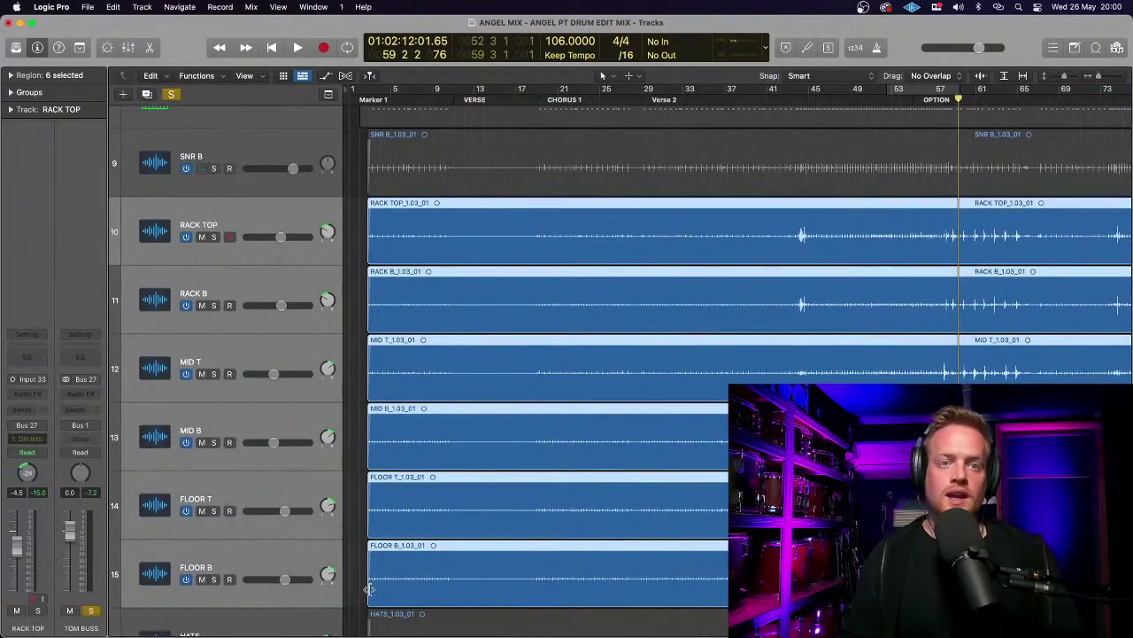
left_click_drag(370, 589, 797, 589)
key("super+Right")
key("super+Right")
key("super+Right")
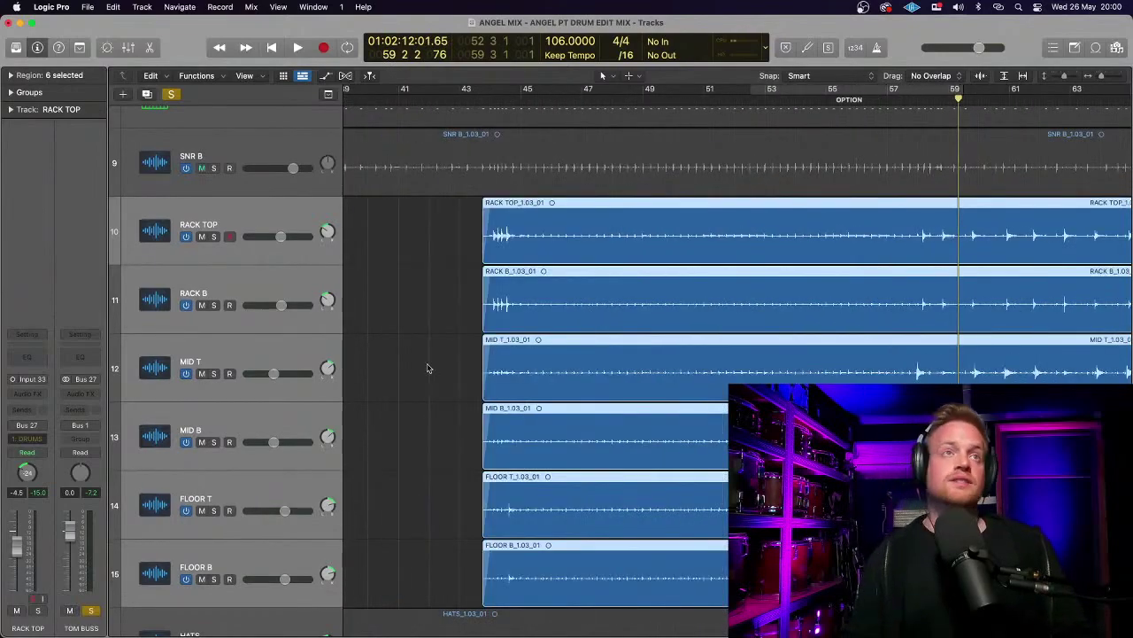
- Turn off the solo on TOM BUSS
scroll(234, 496, "down", 10)
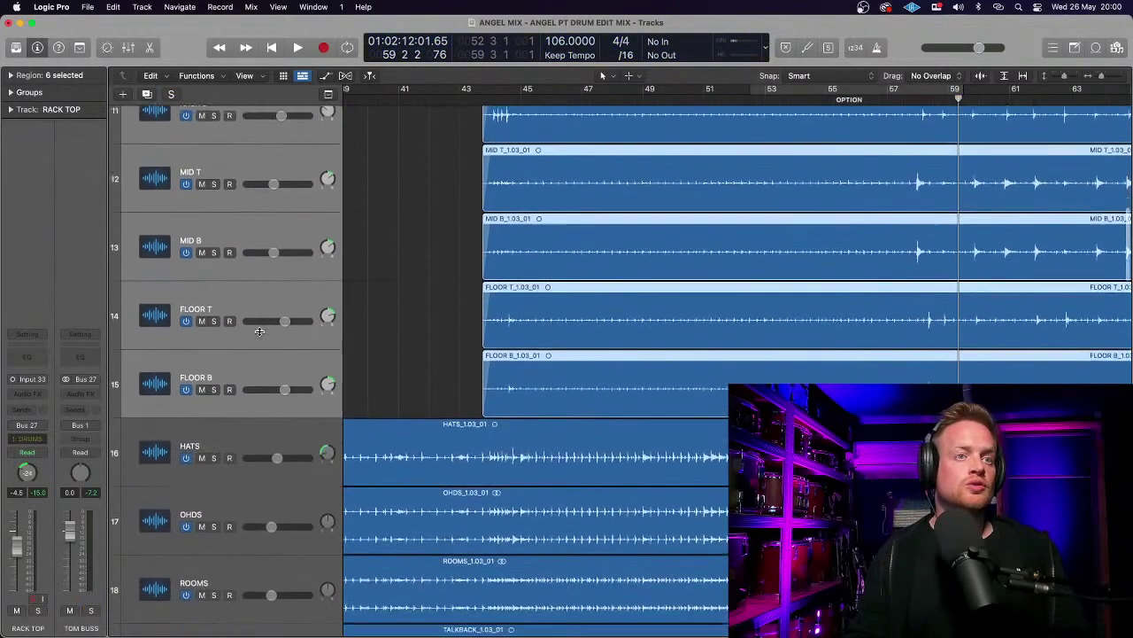
scroll(235, 496, "down", 3)
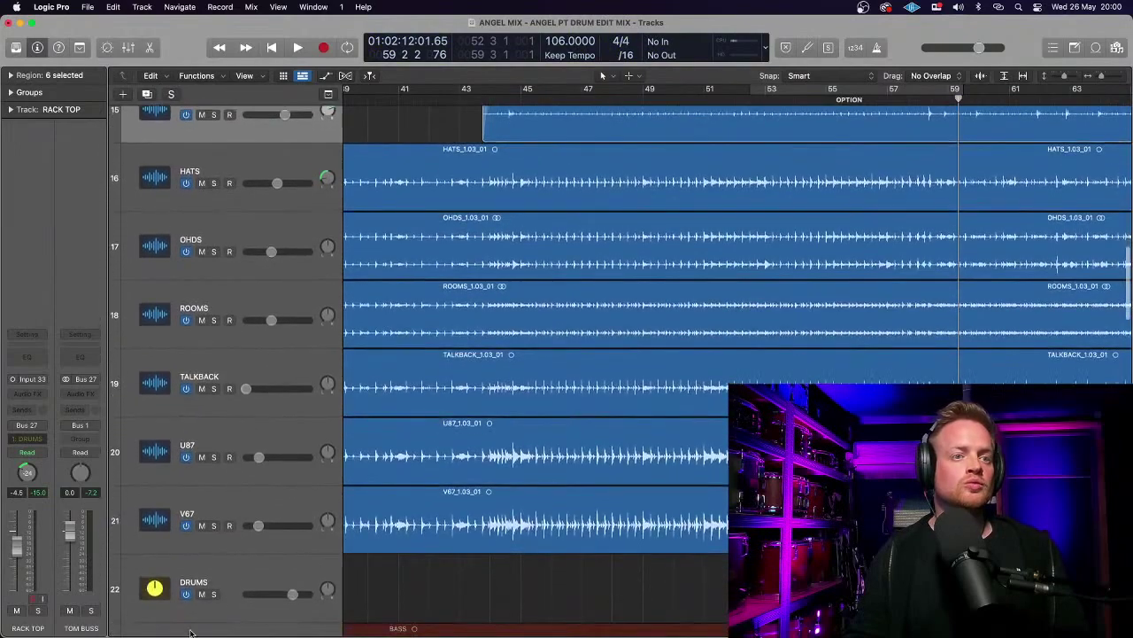
- Solo the DRUMS bus, play from bar 41, and mute the six tom tracks during playback to compare the sound
left_click(214, 593)
scroll(461, 319, "up", 15)
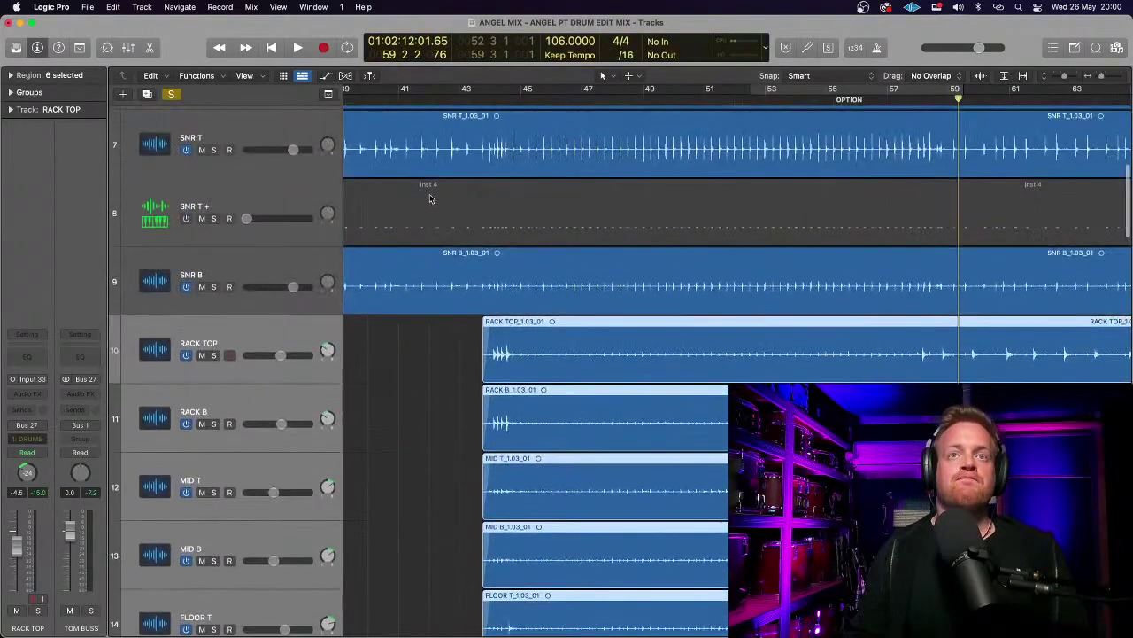
left_click(403, 100)
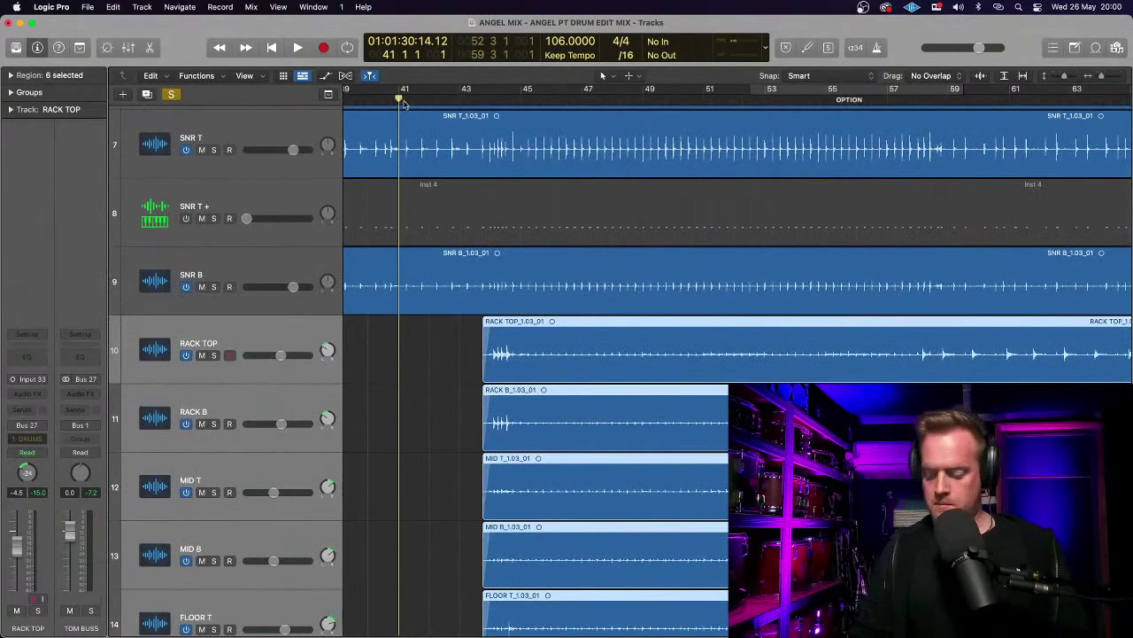
key("super+Right")
key("space")
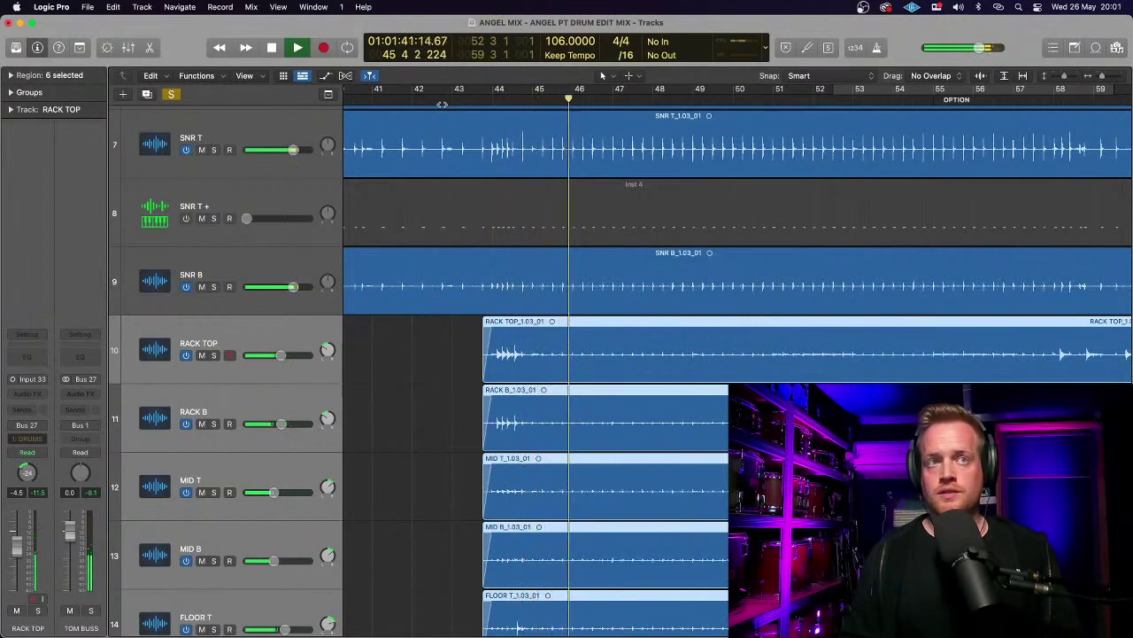
left_click(202, 355)
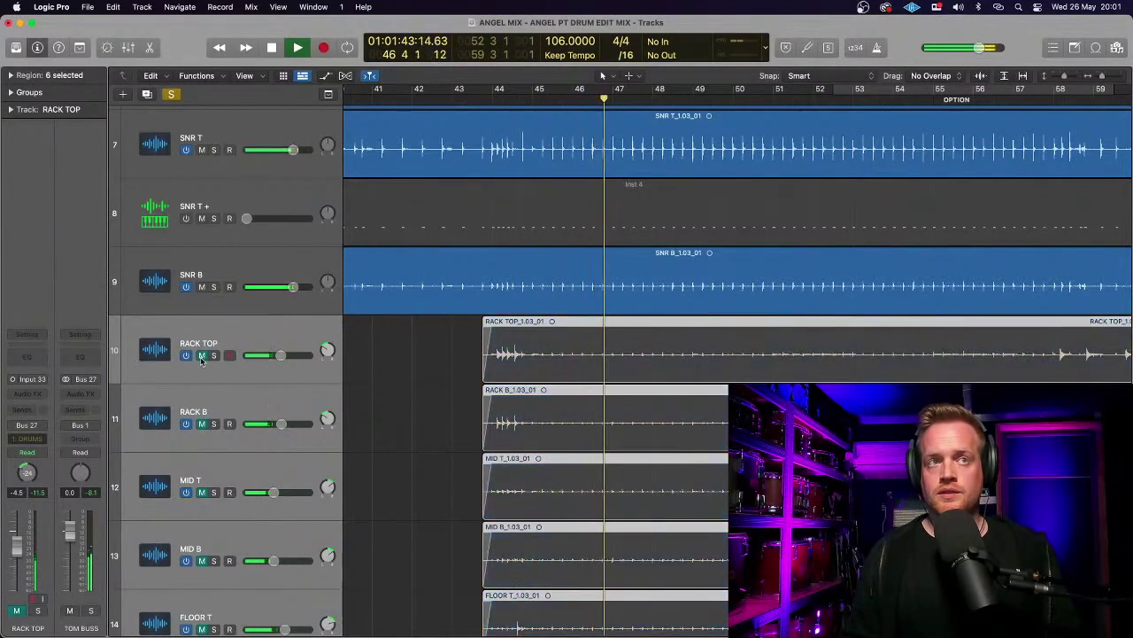
key("space")
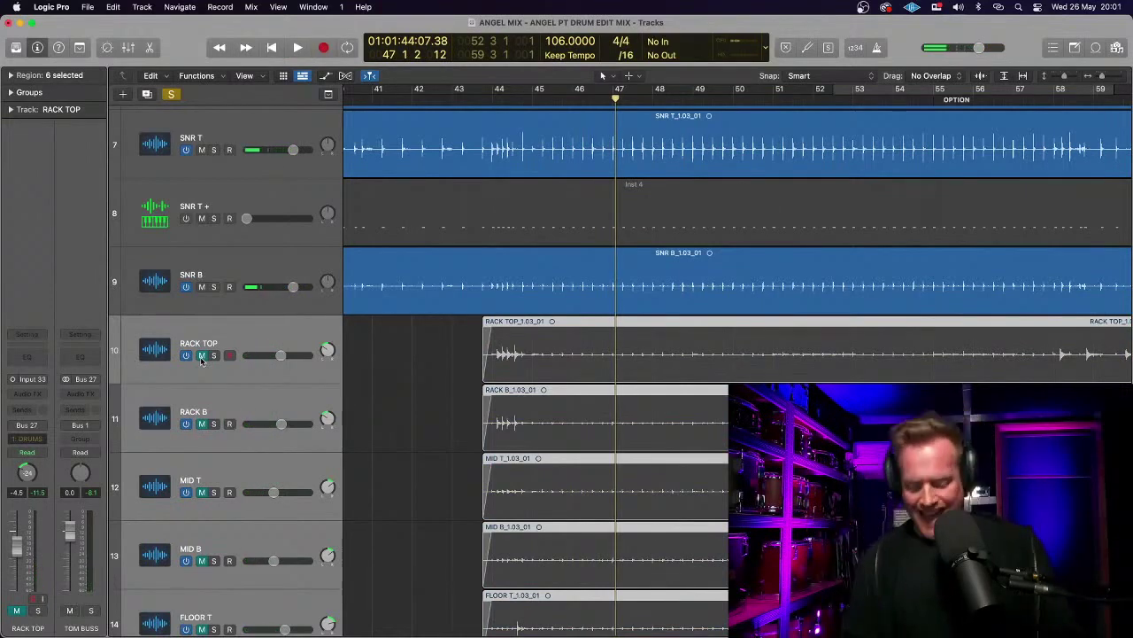
- Shorten the fade-ins on the six tom regions and trim their starts closer to the first hits at bar 44
key("super+Right")
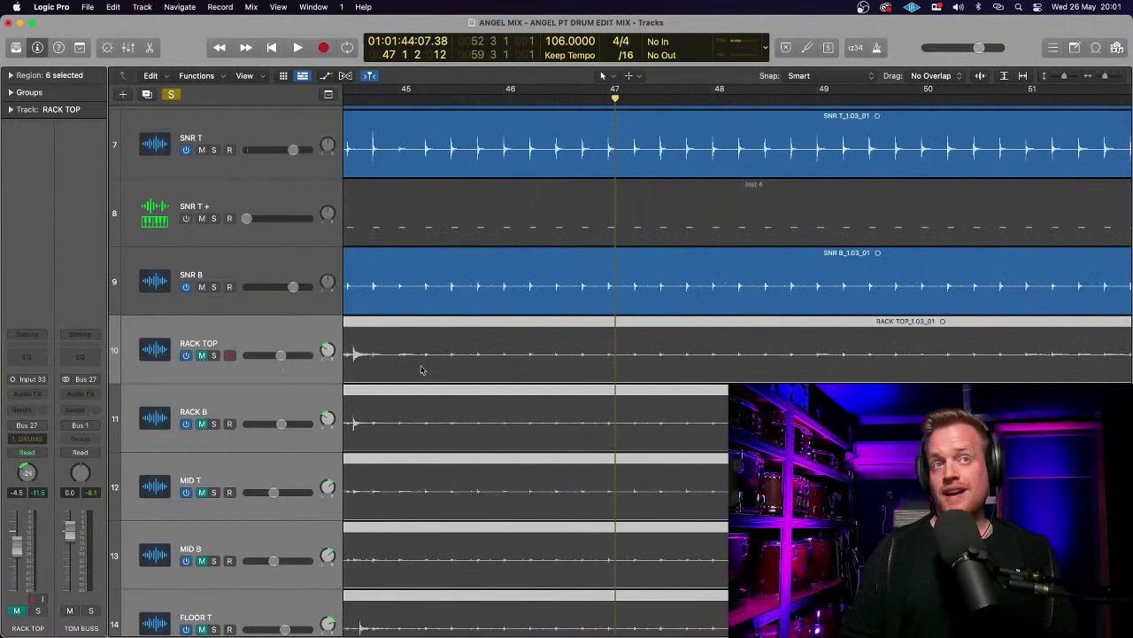
scroll(425, 369, "left", 5)
key("super+Right")
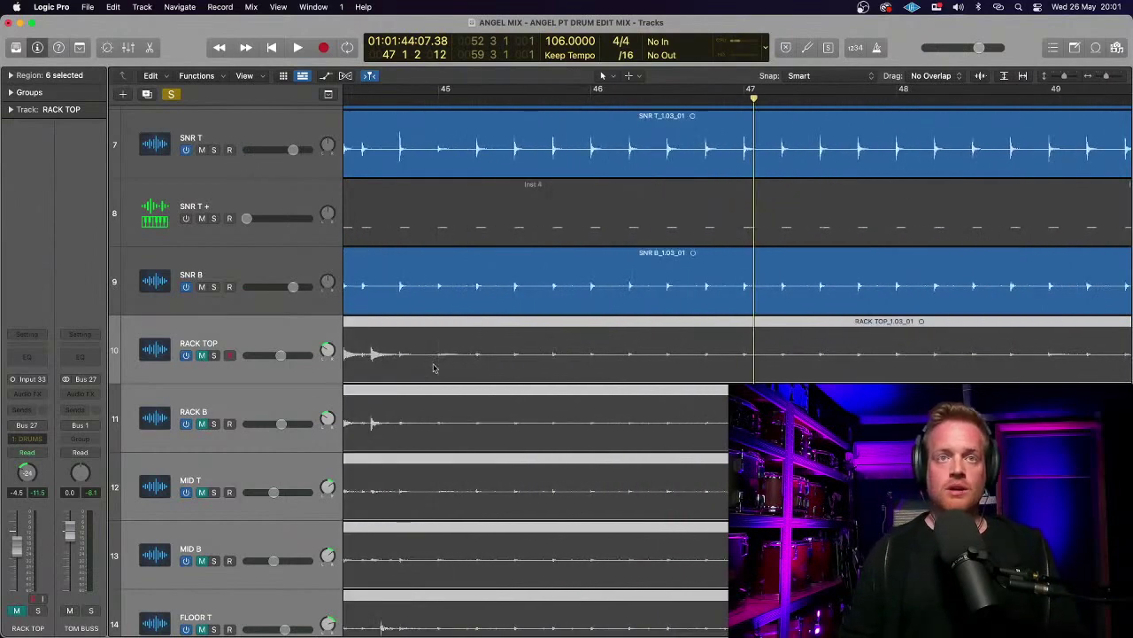
scroll(435, 369, "left", 5)
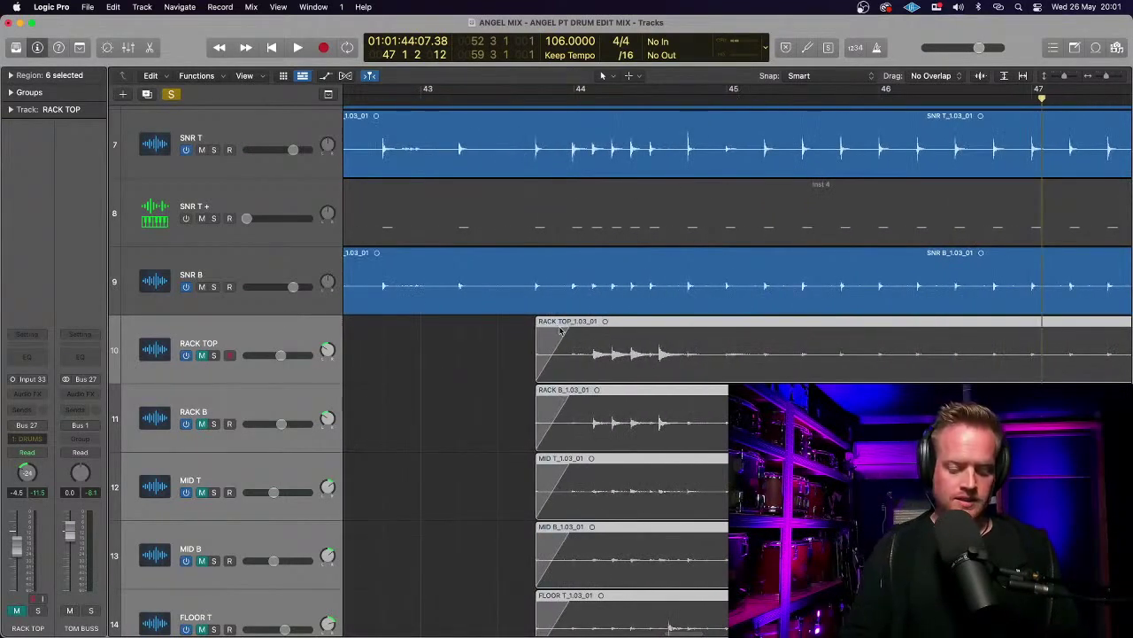
key("t")
key("a")
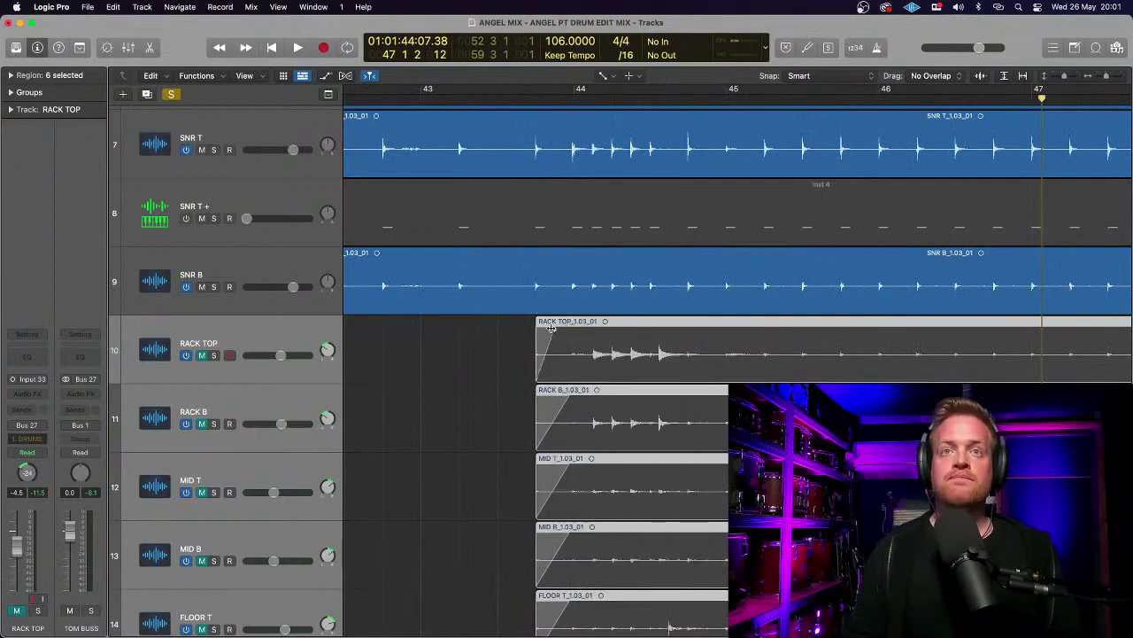
key("t")
key("t")
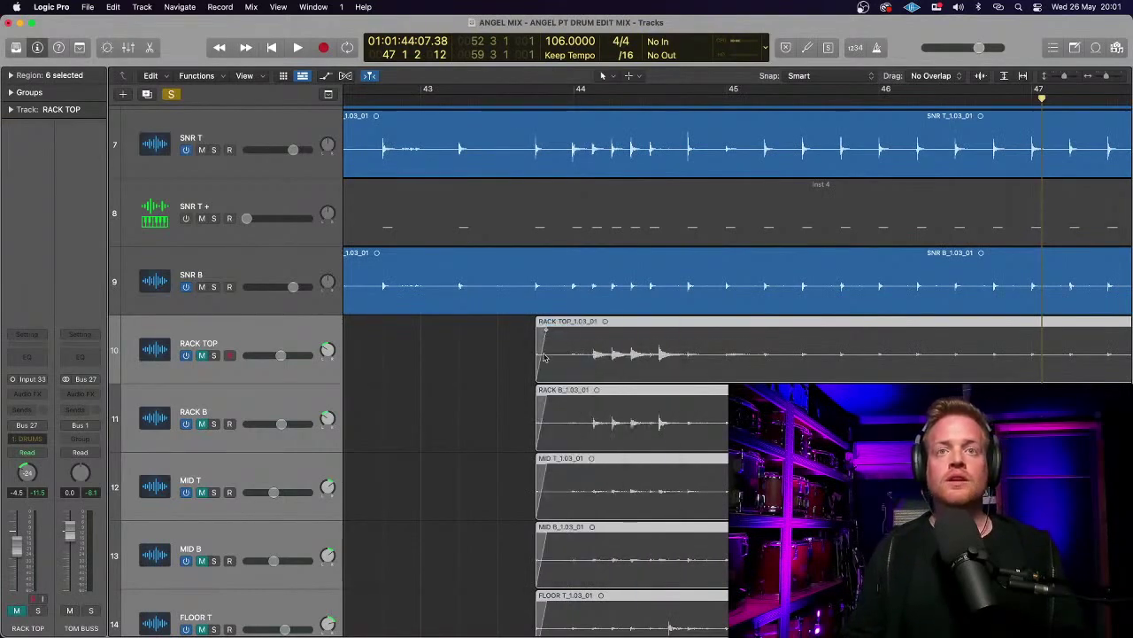
left_click_drag(538, 372, 567, 374)
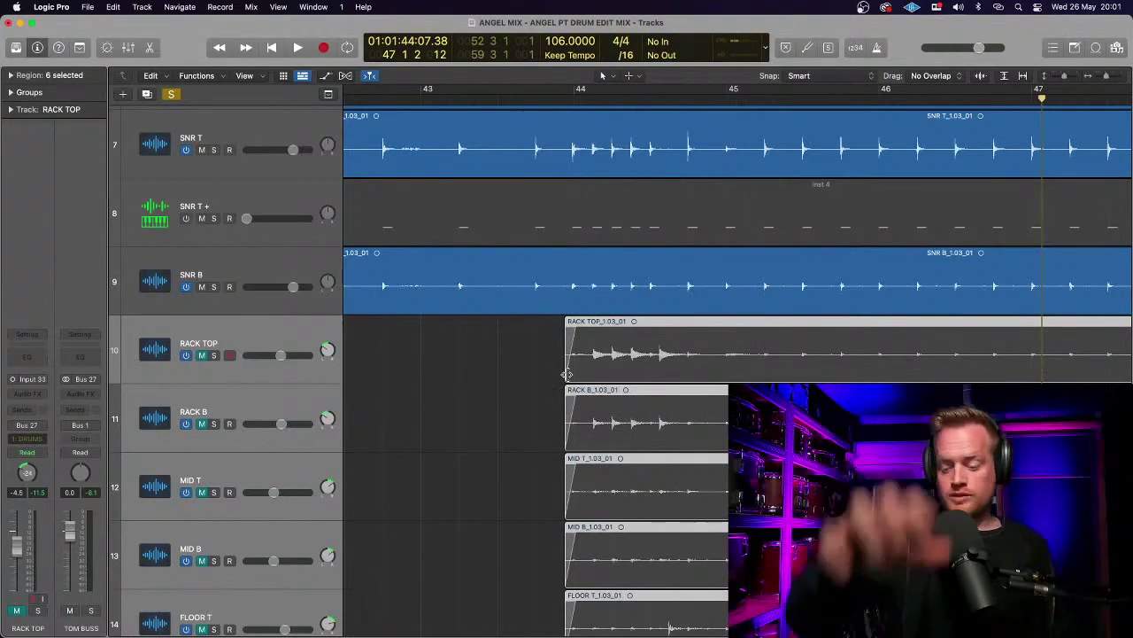
- Examine the trimmed tom tracks alongside the other drum tracks over a wider stretch of the song
scroll(492, 366, "down", 5)
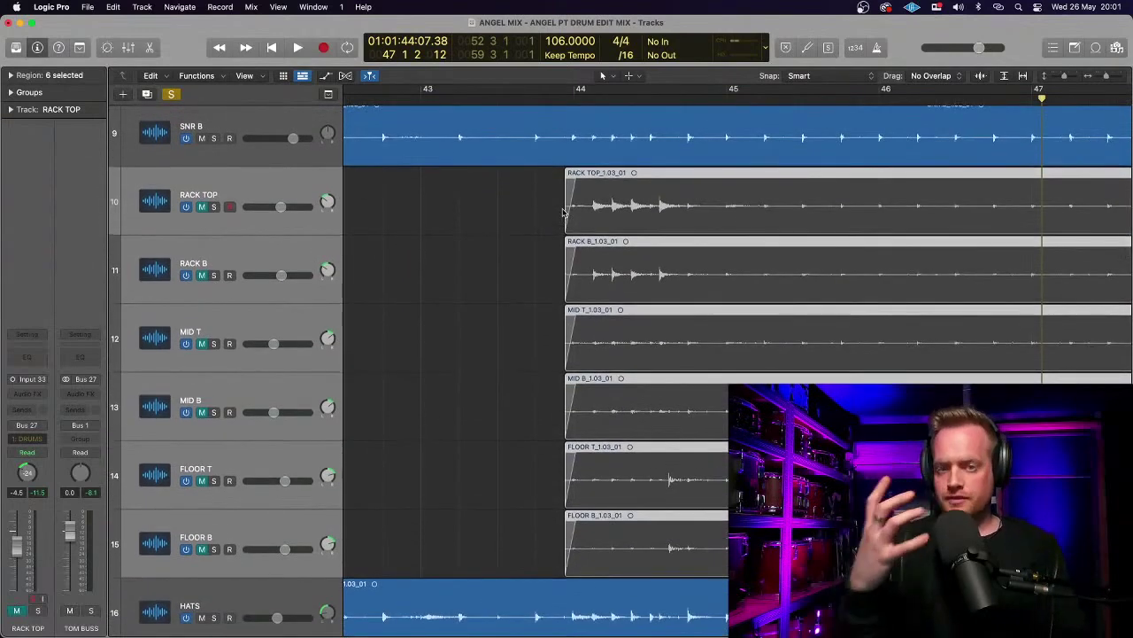
key("super+Left")
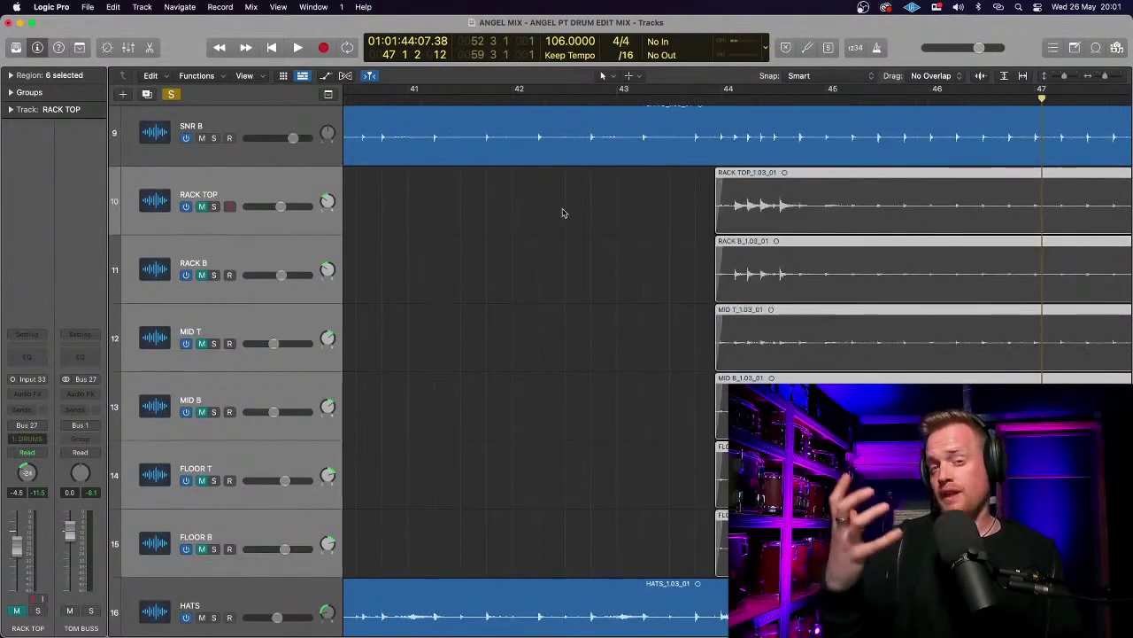
scroll(563, 212, "right", 3)
scroll(563, 213, "right", 3)
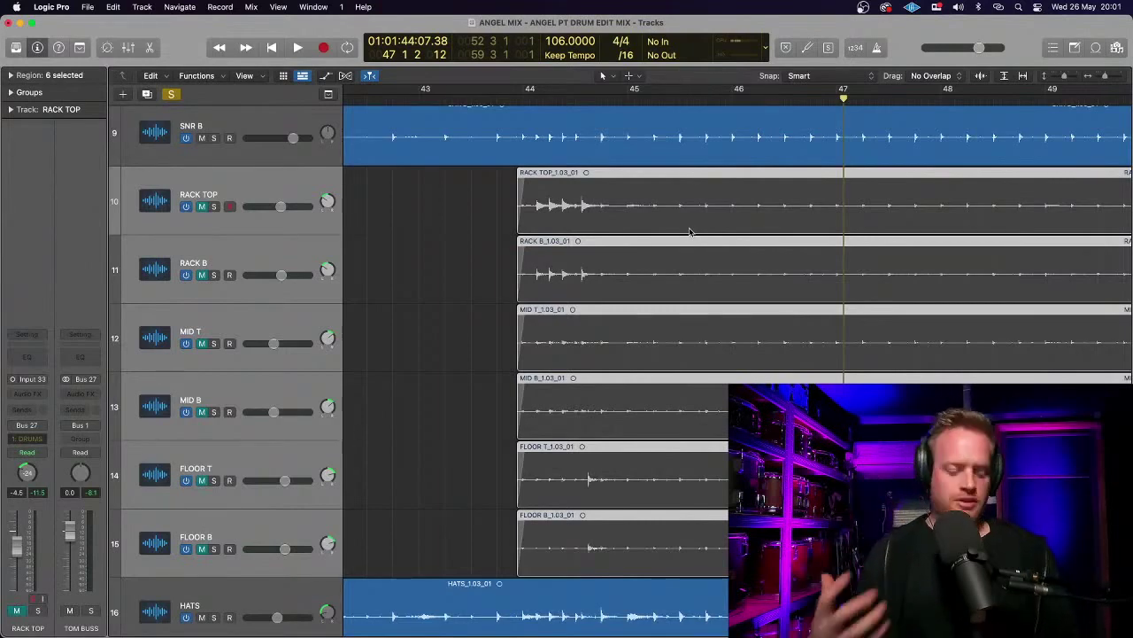
key("super+Left")
key("super+Left")
key("super+Up")
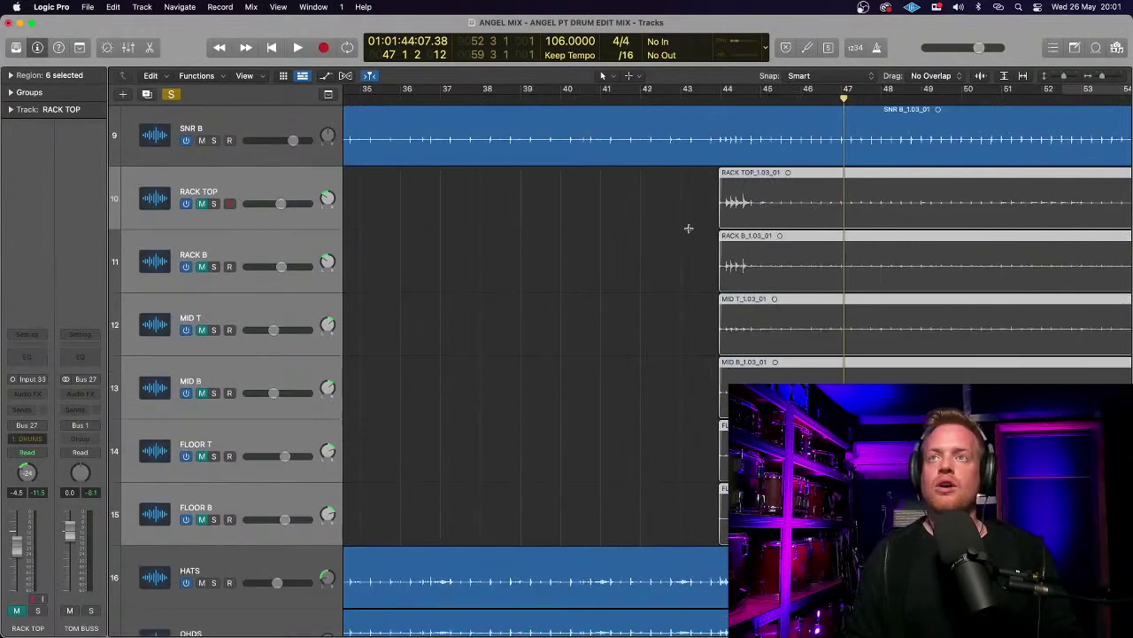
key("super+Up")
key("super+Left")
key("super+Up")
key("super+Left")
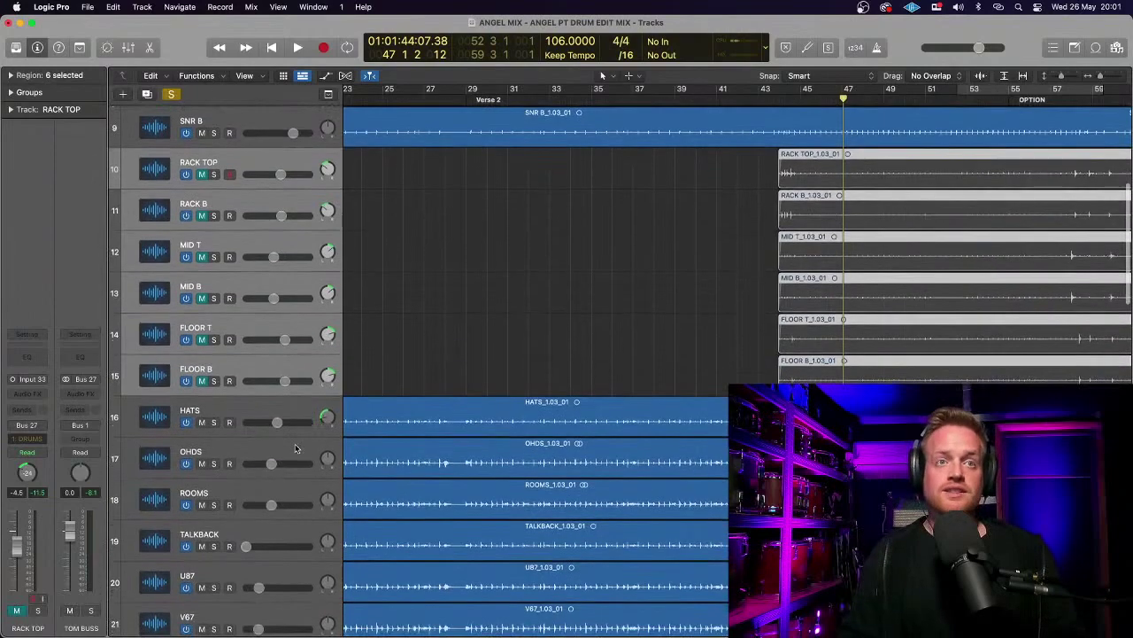
- Create an arrangement track for the DRUMS // aux fed by the DRUMS bus's Bus 12 send, and select it
scroll(295, 446, "down", 2)
left_click(295, 443)
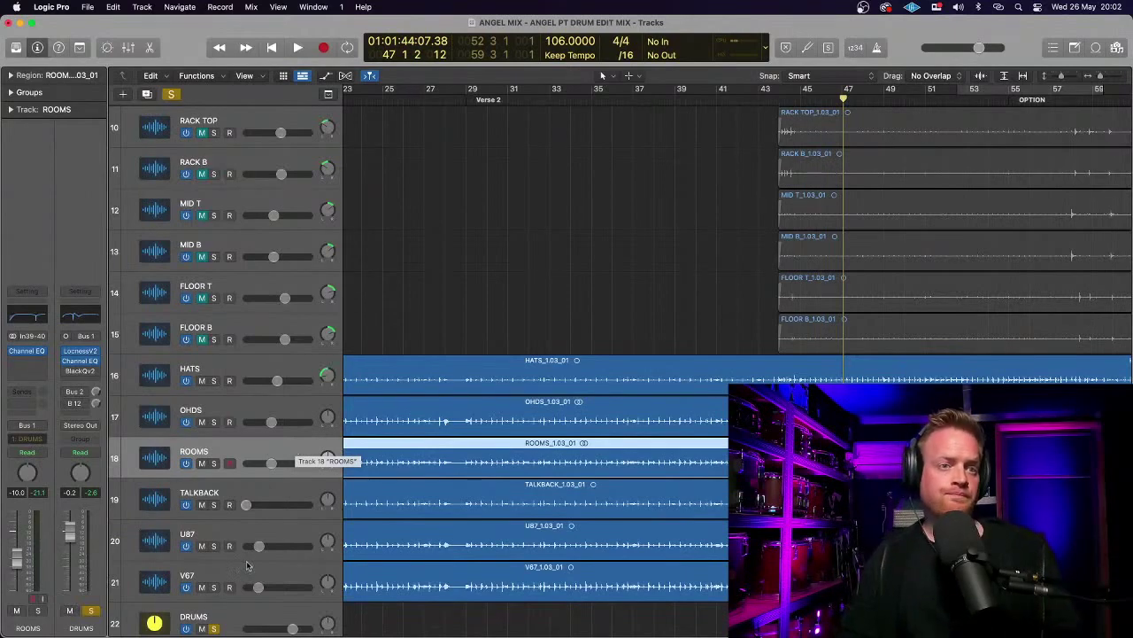
left_click(245, 616)
scroll(243, 558, "down", 3)
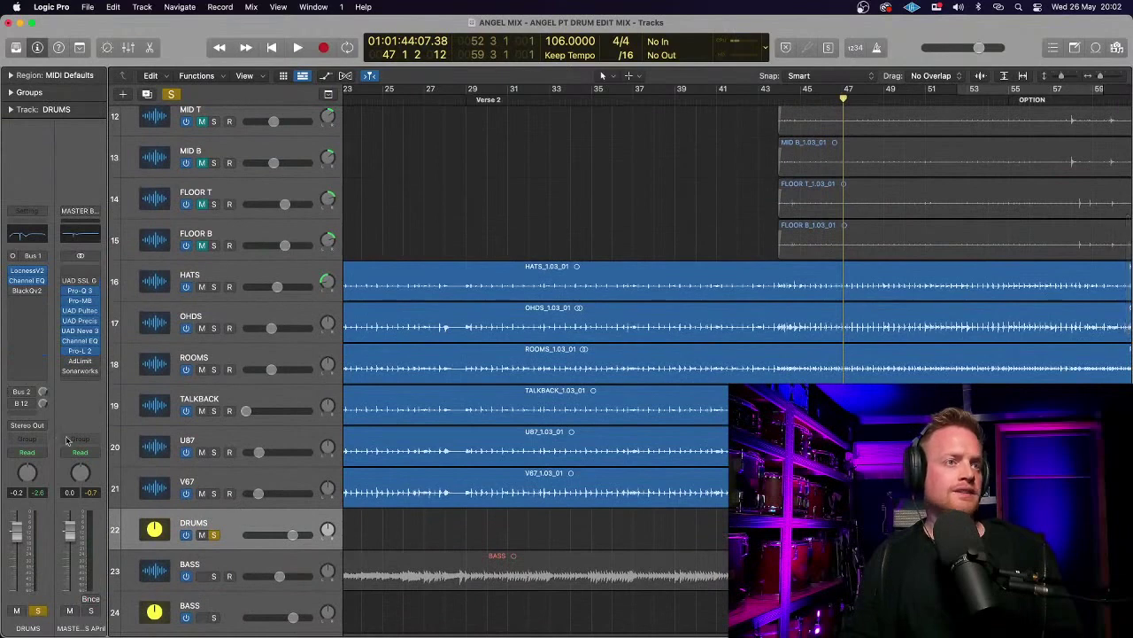
left_click(21, 403)
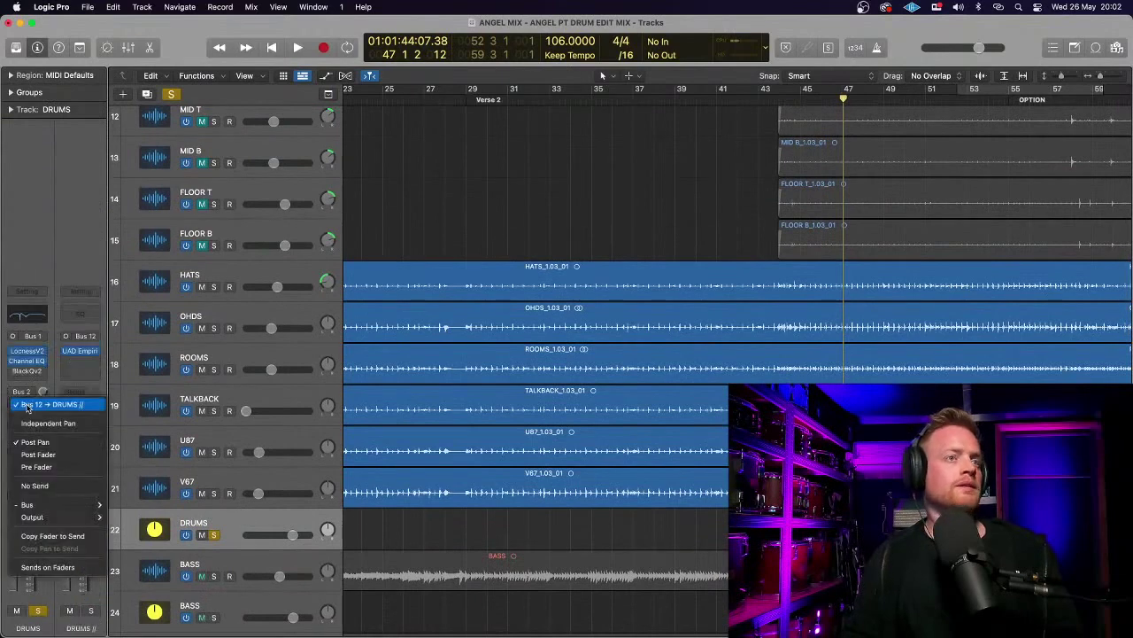
left_click(36, 266)
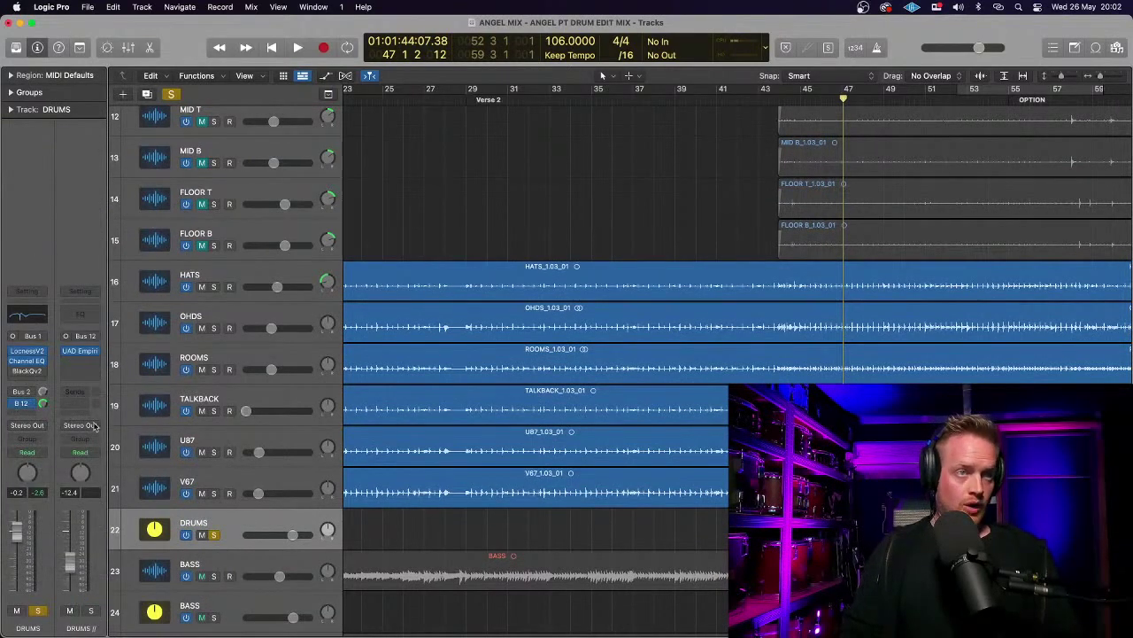
key("ctrl+t")
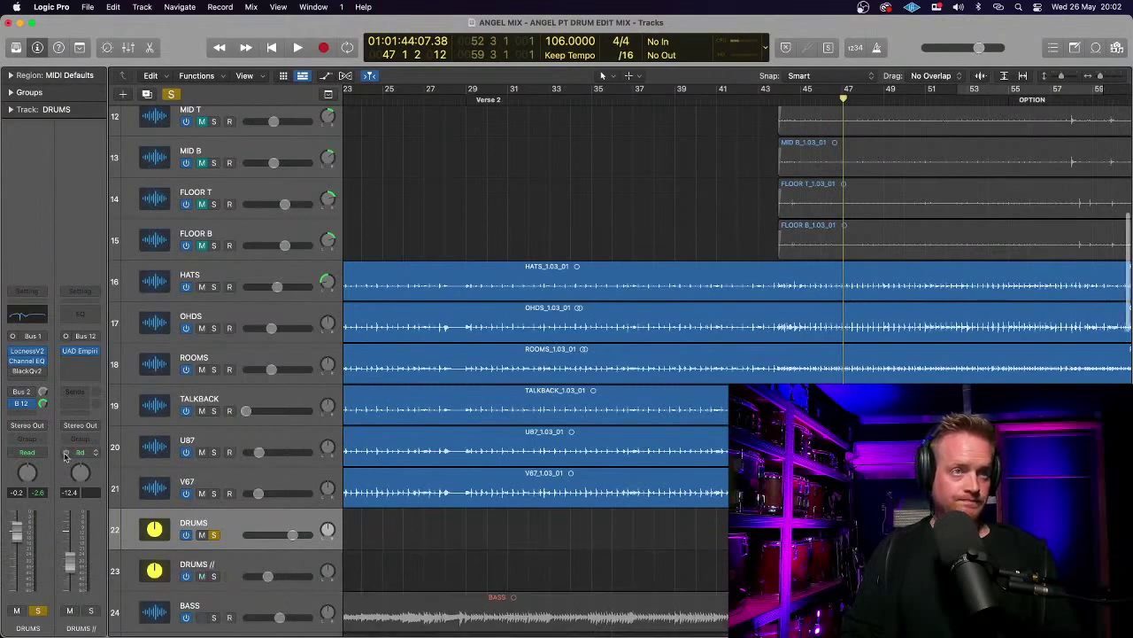
scroll(248, 535, "down", 2)
left_click(232, 521)
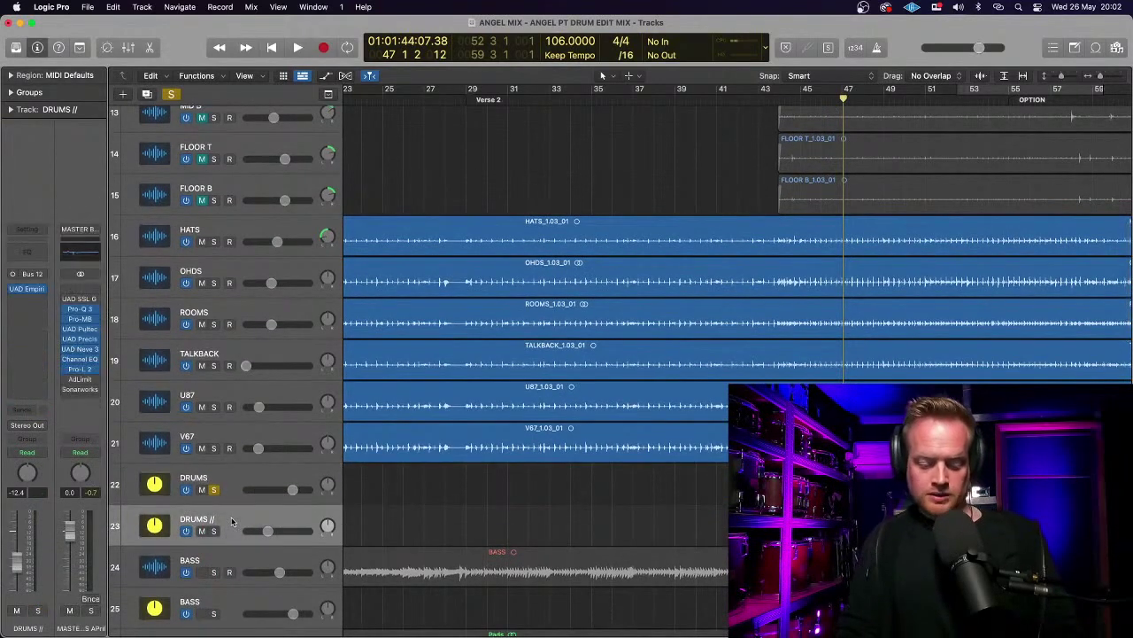
- Show the automation lanes, check the volume lanes of DRUMS and DRUMS // across the whole song, and hide them again
key("a")
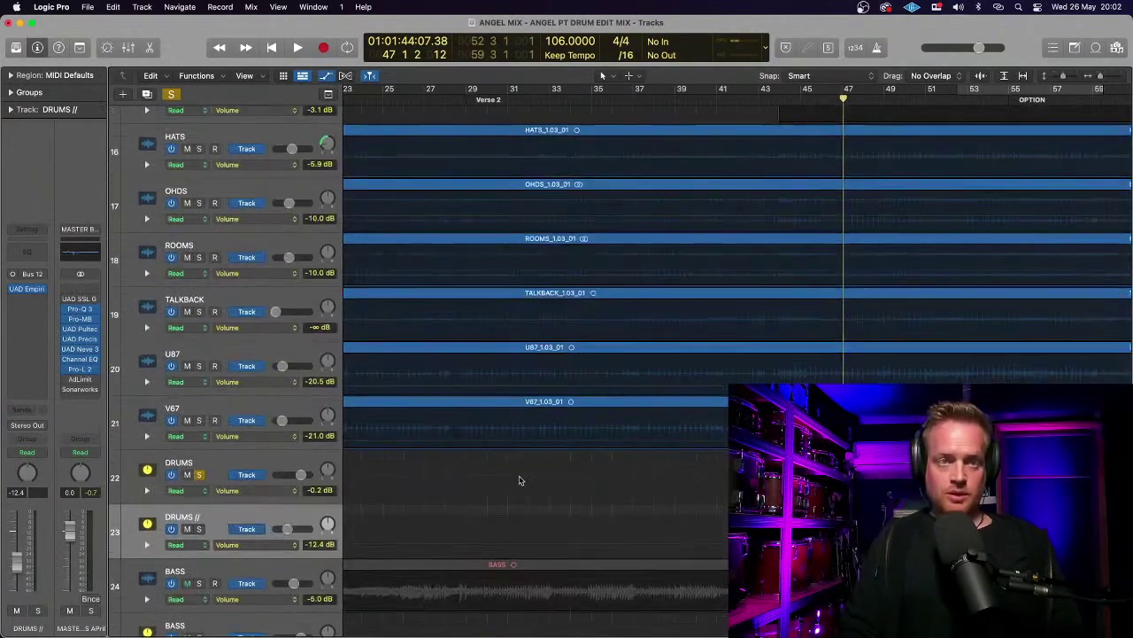
scroll(519, 476, "down", 2)
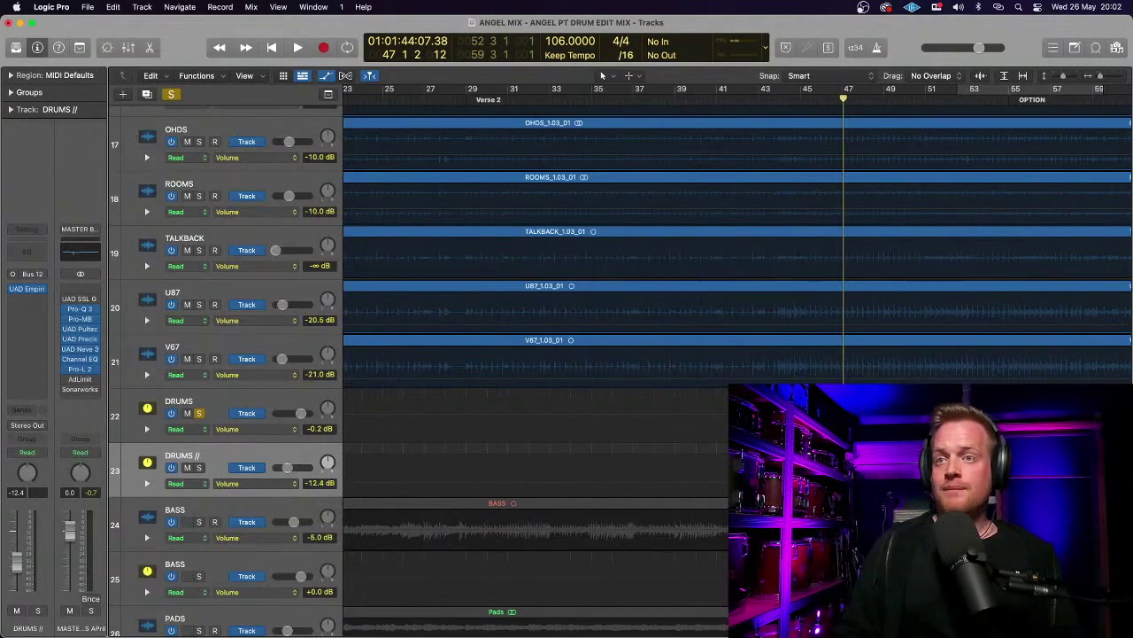
left_click(850, 482)
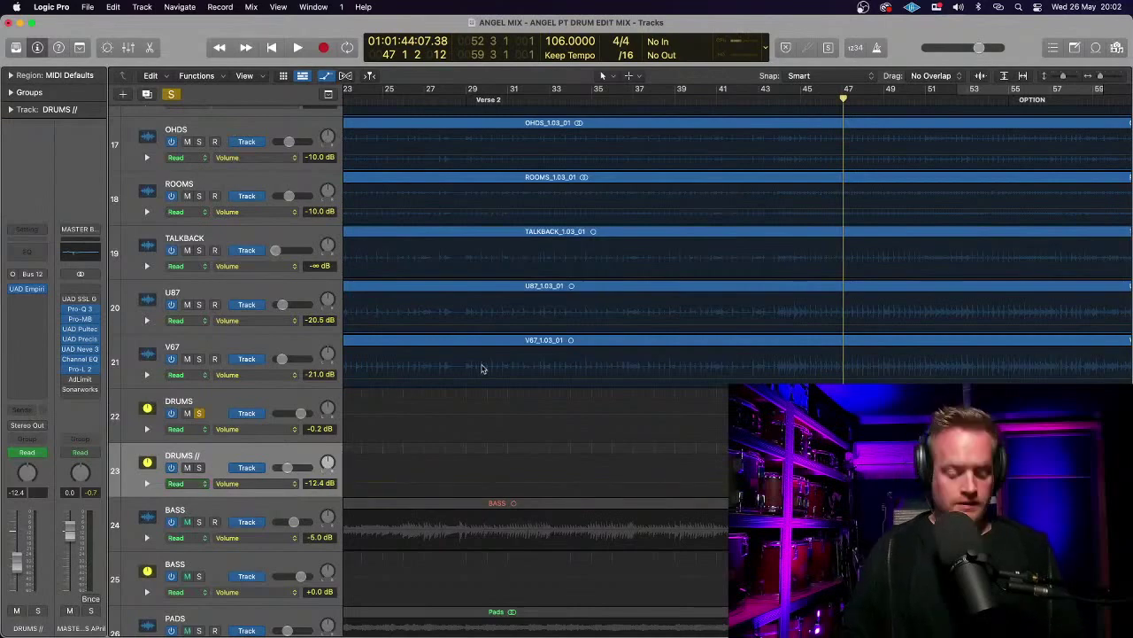
key("z")
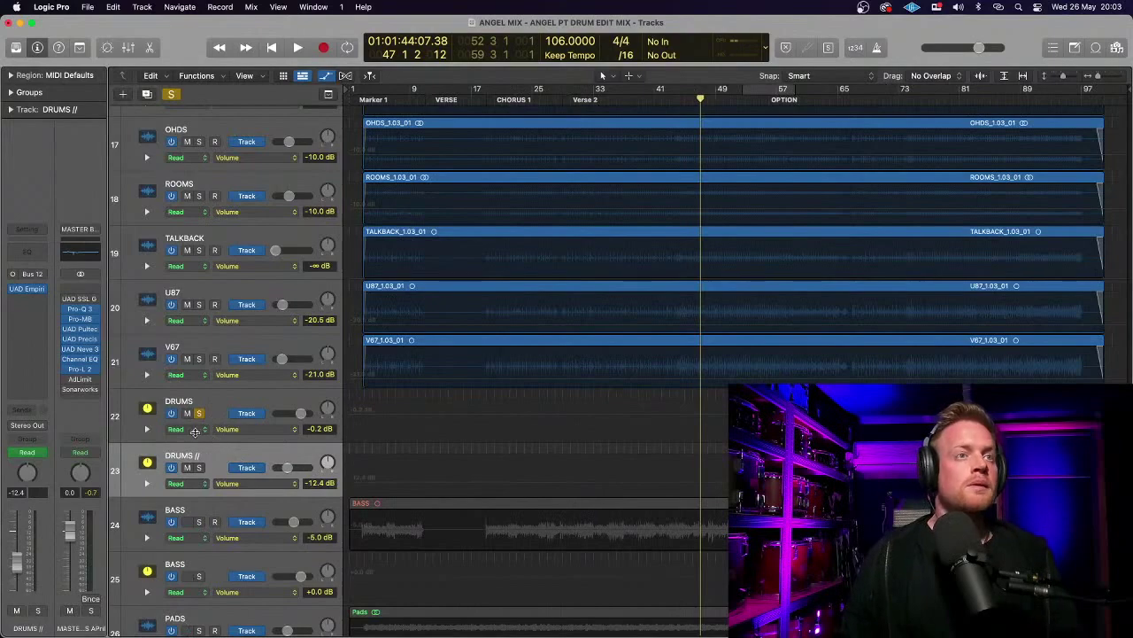
key("a")
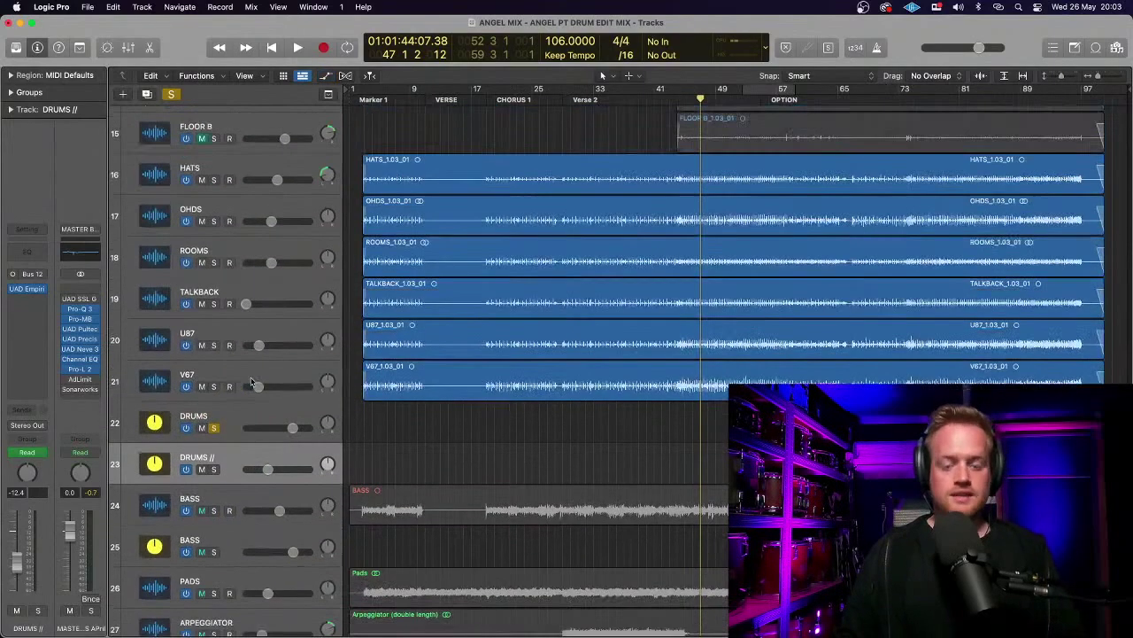
- Unmute the six tom tracks and extend their regions' starts back to line up with the other drum regions near bar 3
key("cmd+Up")
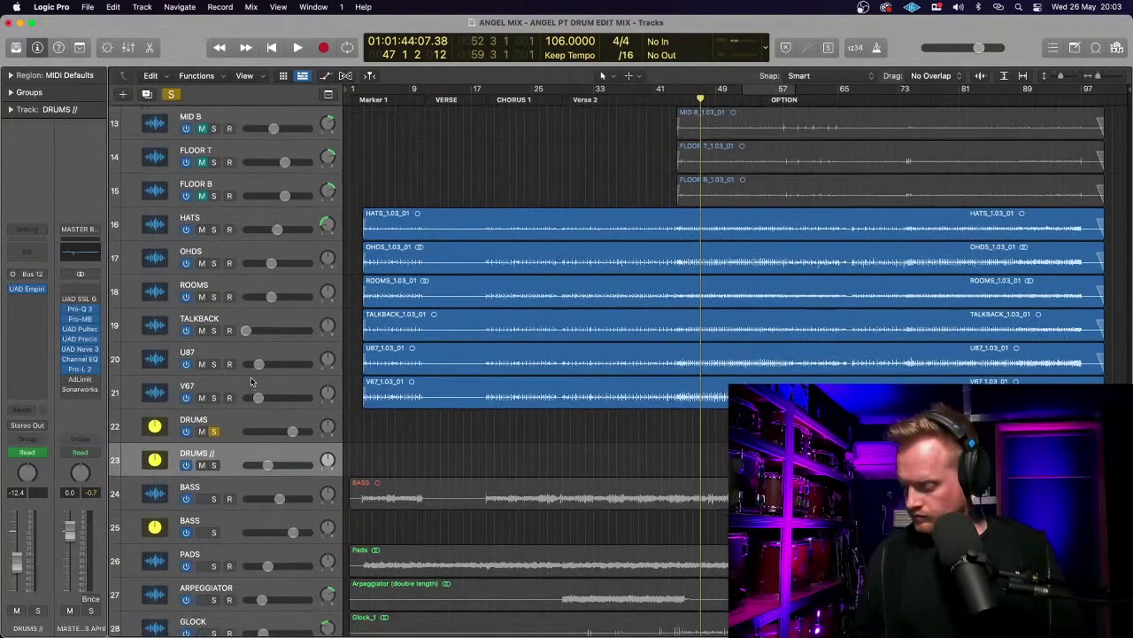
scroll(251, 381, "up", 5)
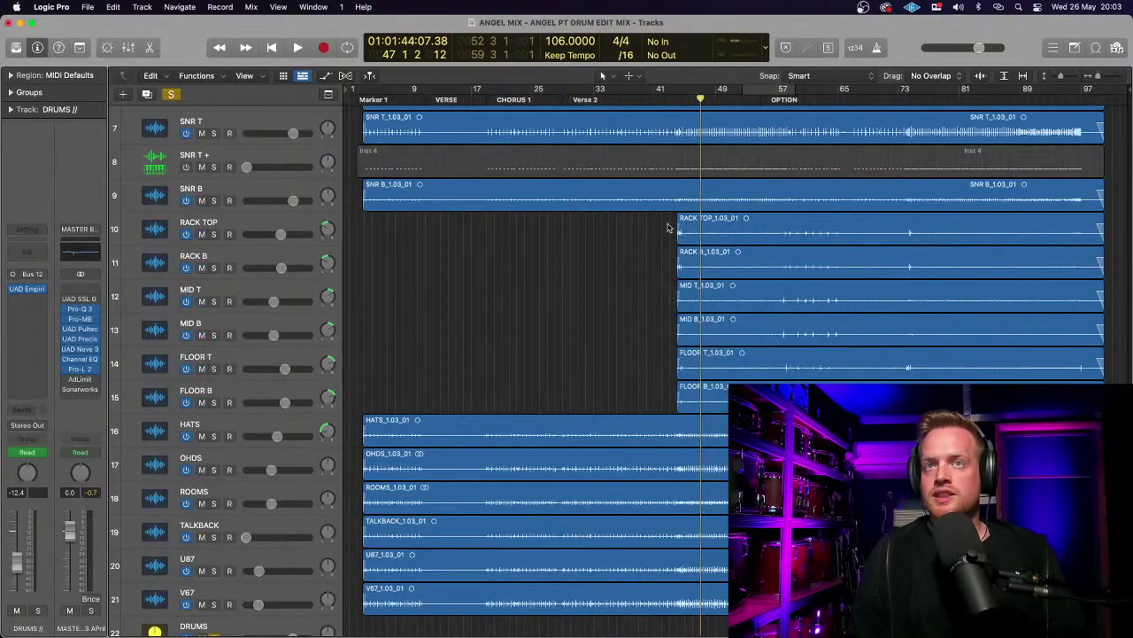
left_click_drag(669, 227, 362, 383)
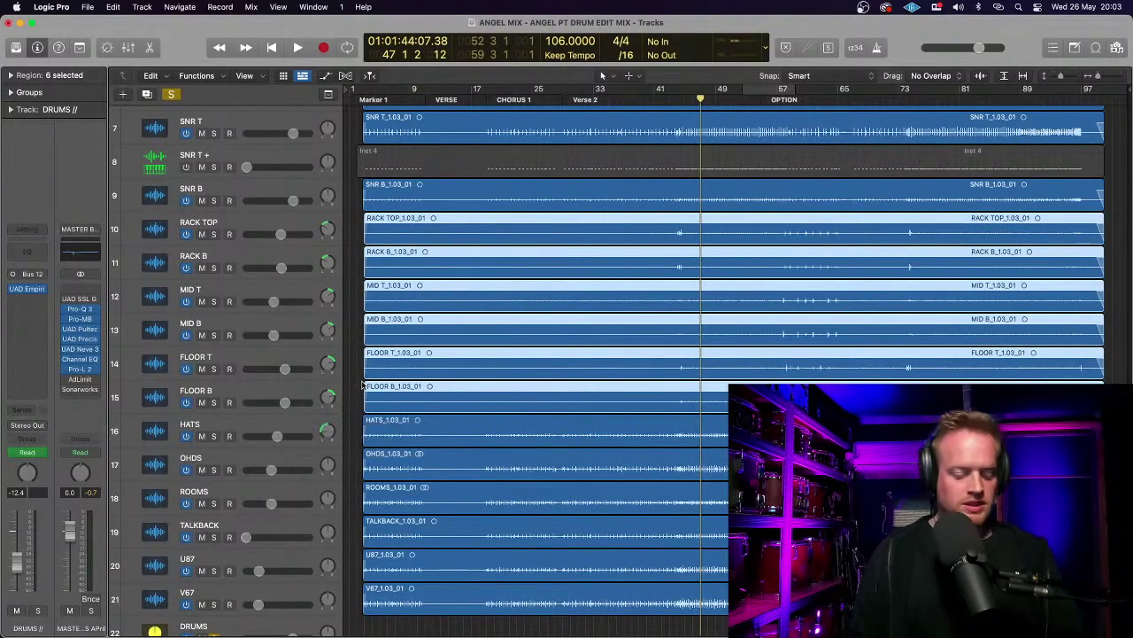
key("super+Right")
key("super+Right")
key("super+Right")
scroll(643, 230, "left", 10)
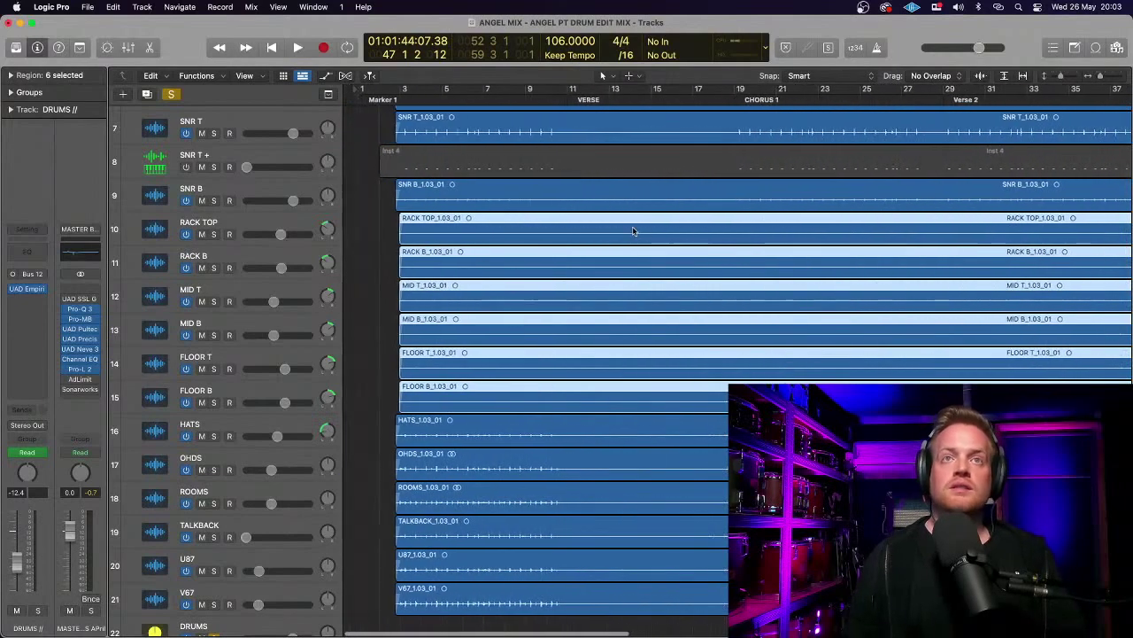
left_click_drag(392, 239, 387, 239)
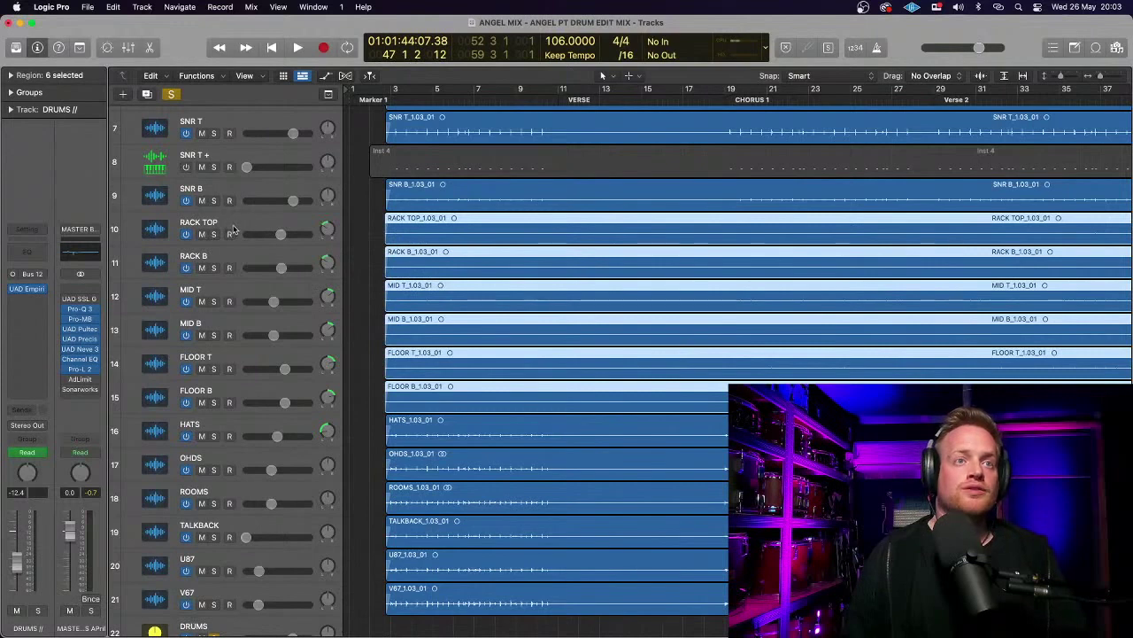
- Set a cycle range from bar 3 to bar 11 and play it with TOM BUSS soloed
left_click(245, 321)
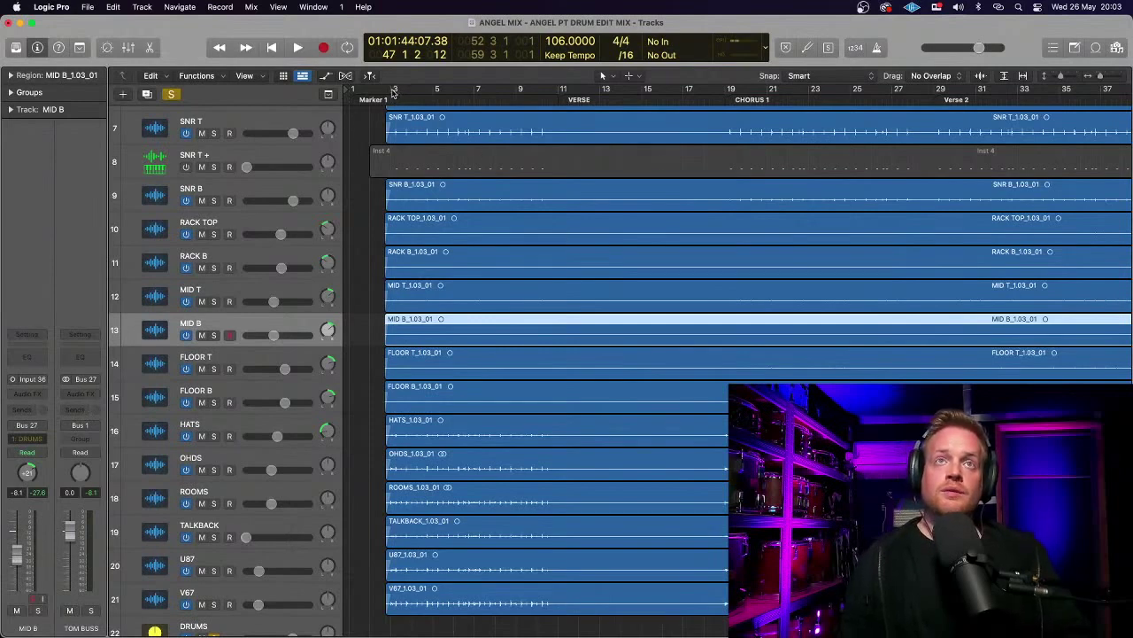
left_click_drag(393, 91, 559, 111)
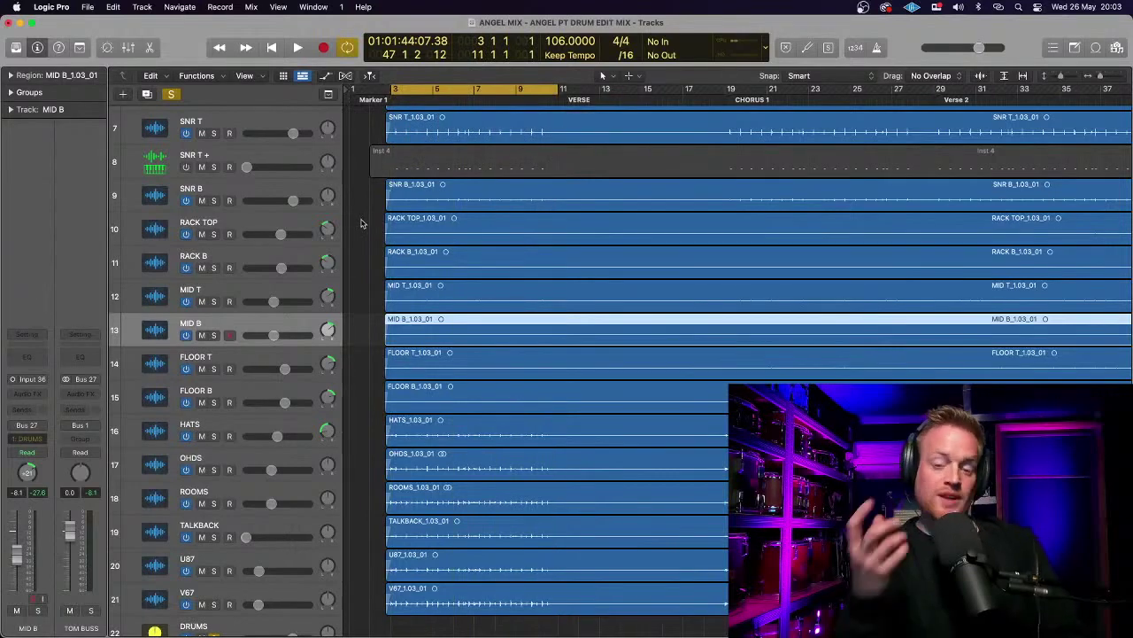
key("space")
left_click(91, 611)
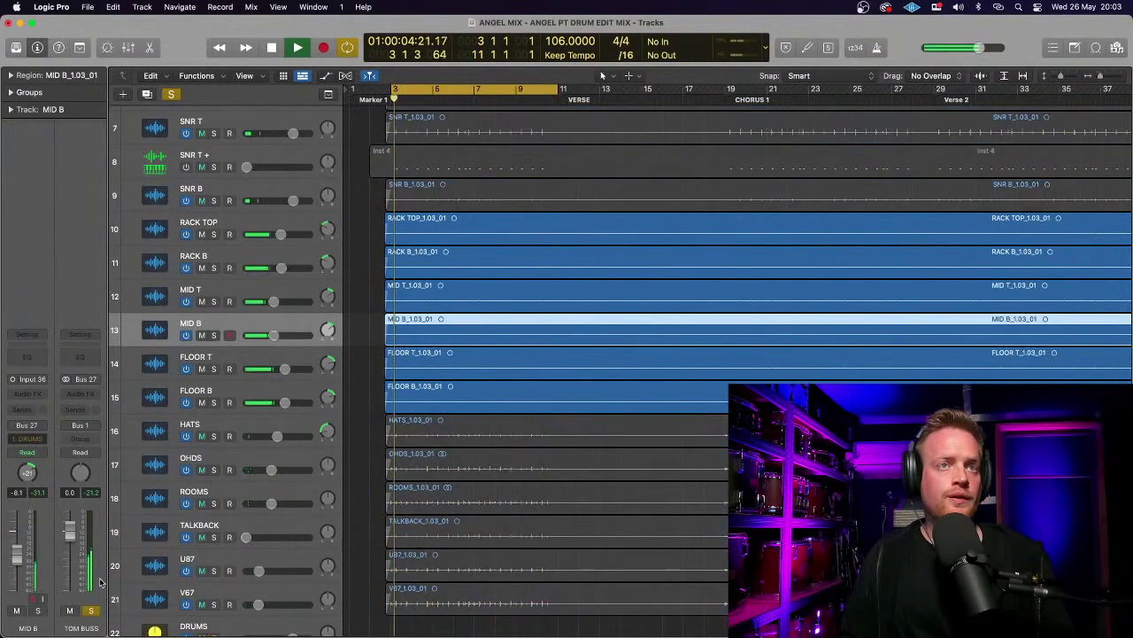
- Insert a Channel EQ on TOM BUSS with a low cut at about 39 Hz and a narrow 7.8 dB cut near 202 Hz
left_click(89, 356)
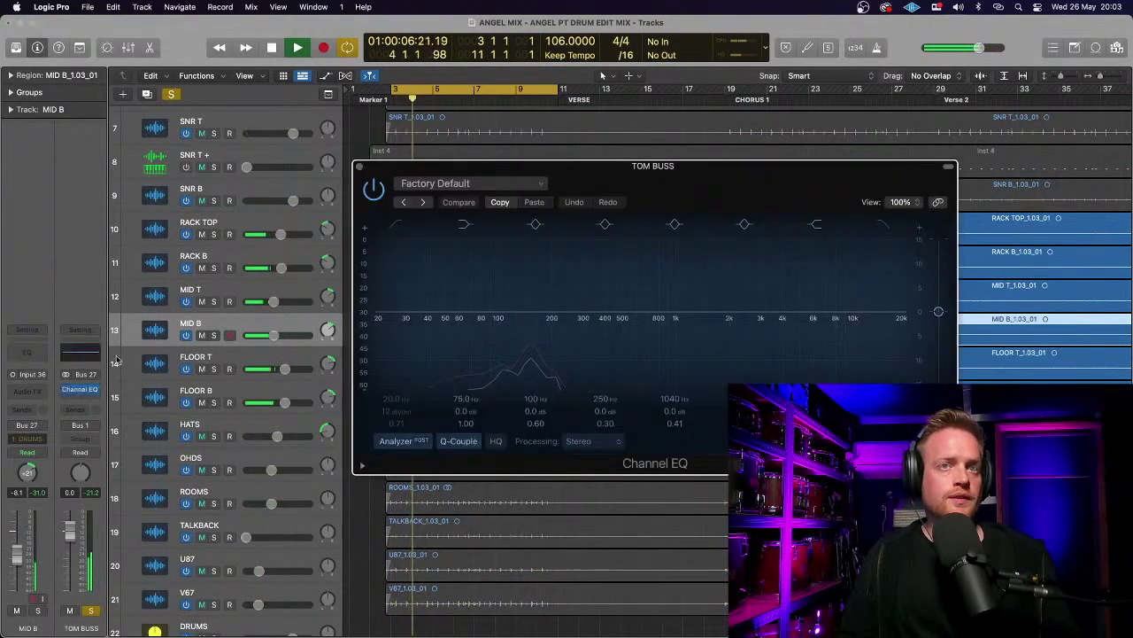
left_click(395, 227)
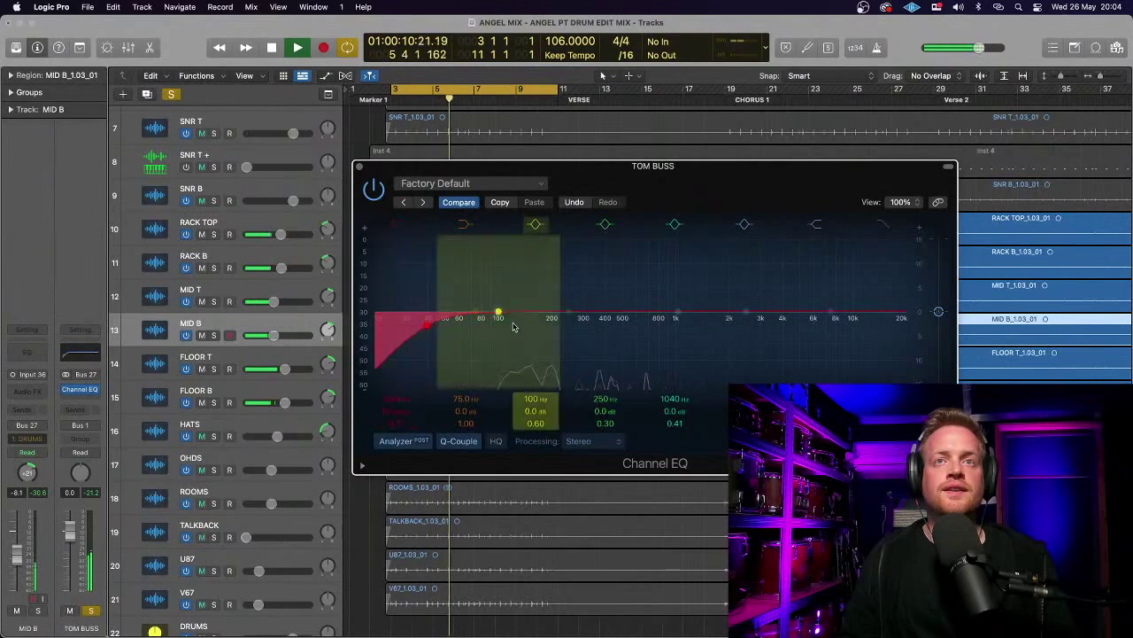
left_click_drag(570, 314, 578, 306)
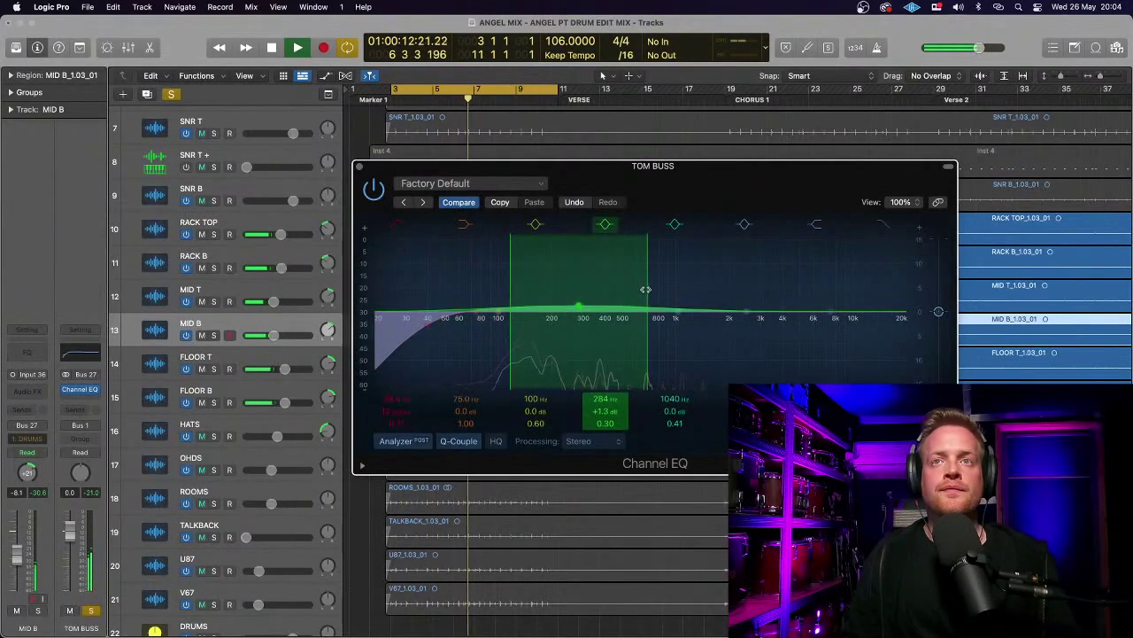
left_click_drag(646, 288, 552, 361)
- Set the TOM BUSS EQ's 1040 Hz band to about 444 Hz, -0.3 dB, with a Q of 0.93
left_click_drag(676, 316, 642, 311)
left_click_drag(709, 298, 609, 321)
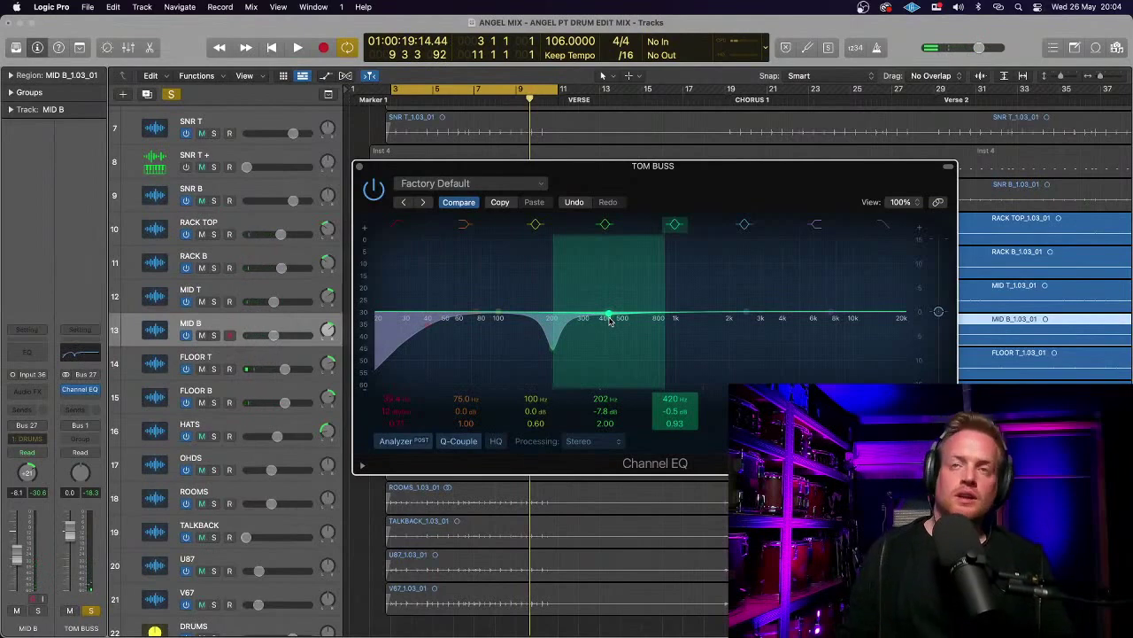
left_click_drag(610, 317, 612, 315)
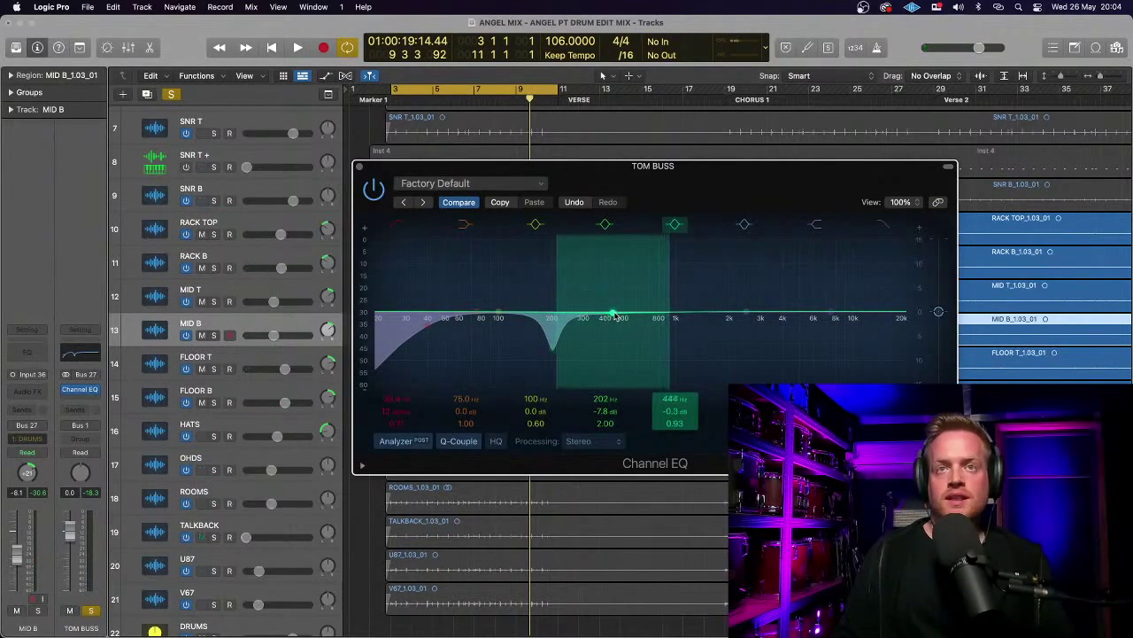
- Play the cycle and deepen the EQ's narrow cut to about -14.3 dB at 220 Hz with a Q of 1.60
key("space")
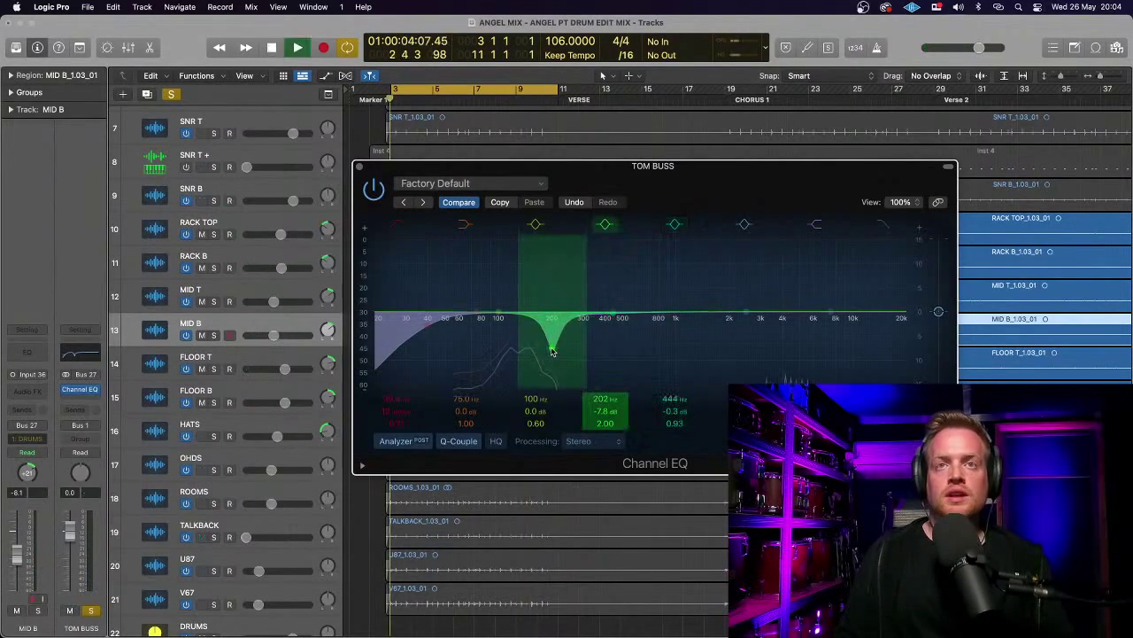
left_click_drag(550, 356, 559, 391)
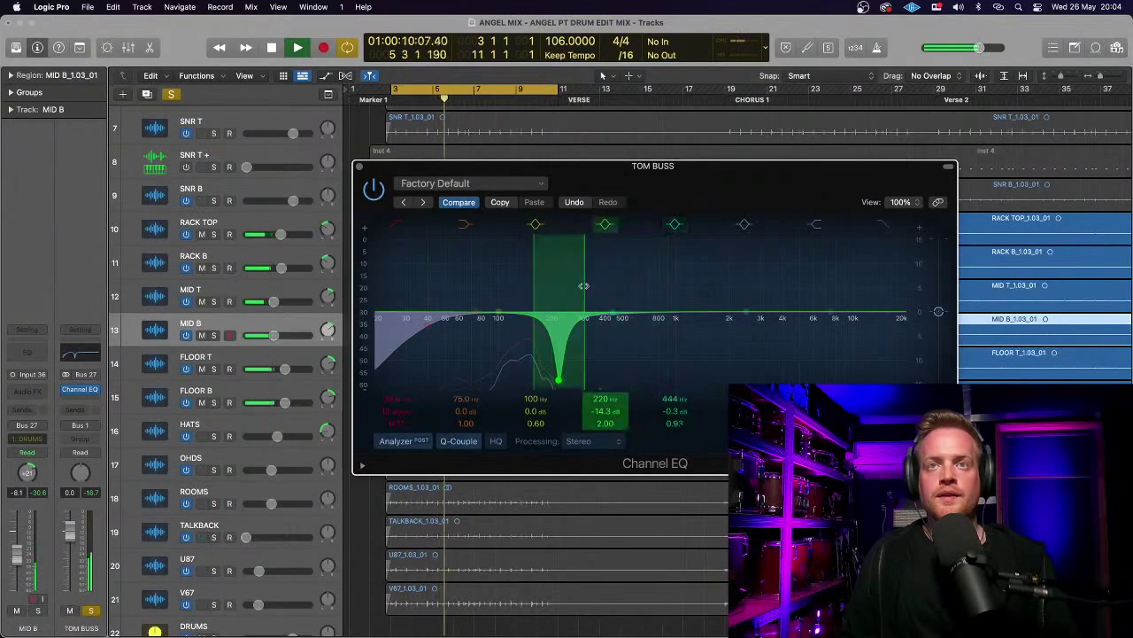
left_click_drag(584, 294, 589, 294)
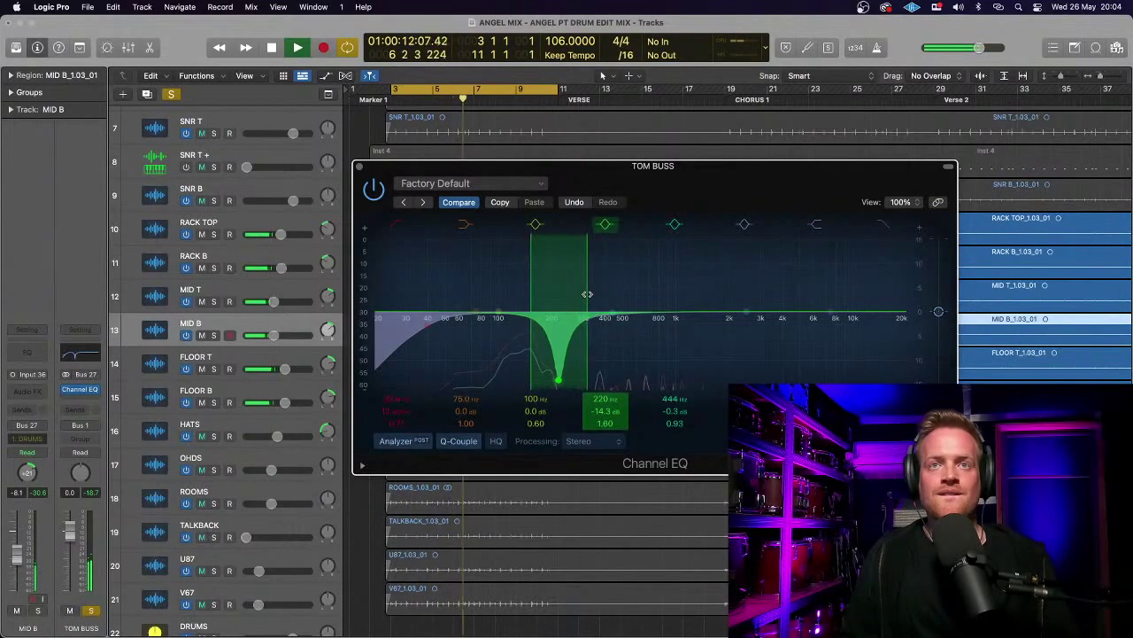
- Compare the TOM BUSS sound with its EQ bypassed and engaged, close the EQ and stop playback
left_click(375, 190)
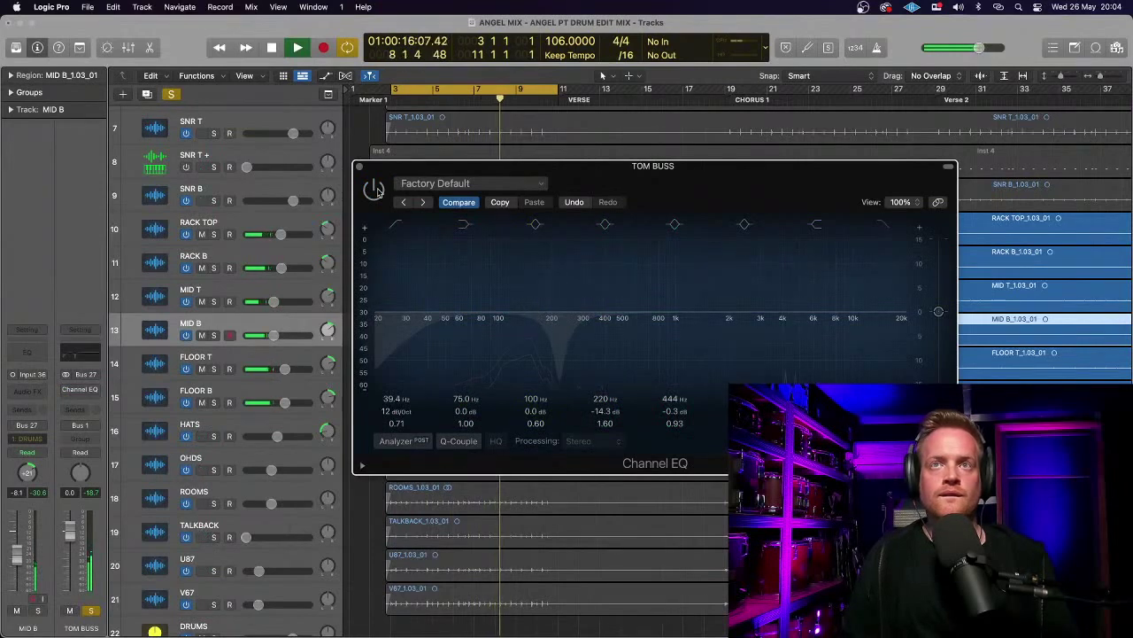
left_click(374, 190)
left_click(358, 168)
key("space")
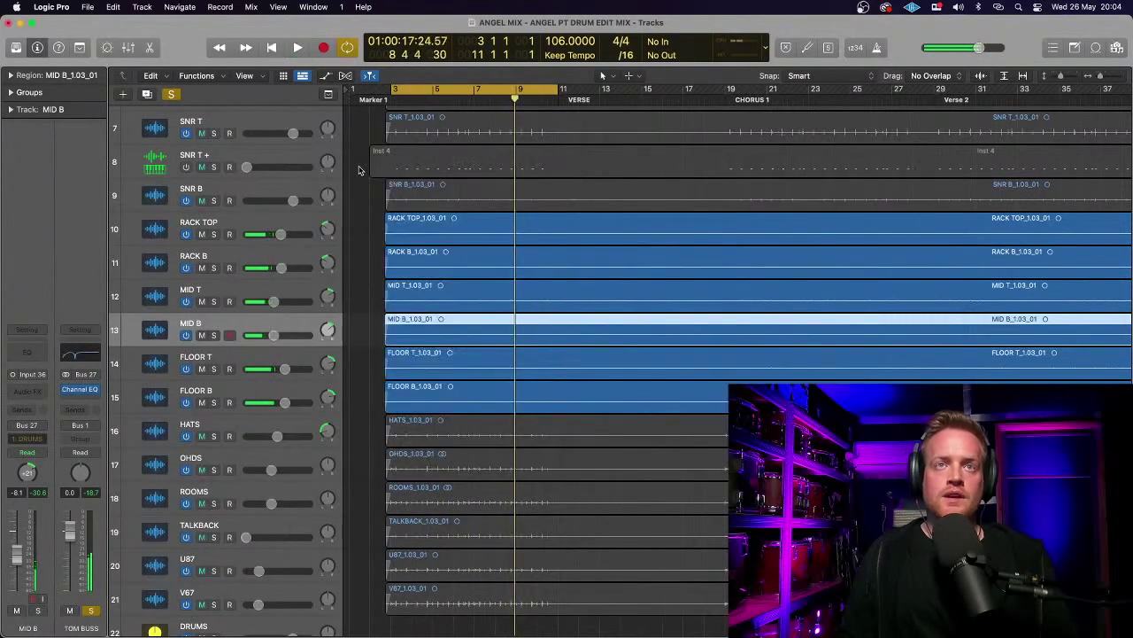
- Move the eight-bar cycle range to the tom hits after the OPTION marker, from 57 4 1 1 to 65 4 1 1
left_click(297, 225)
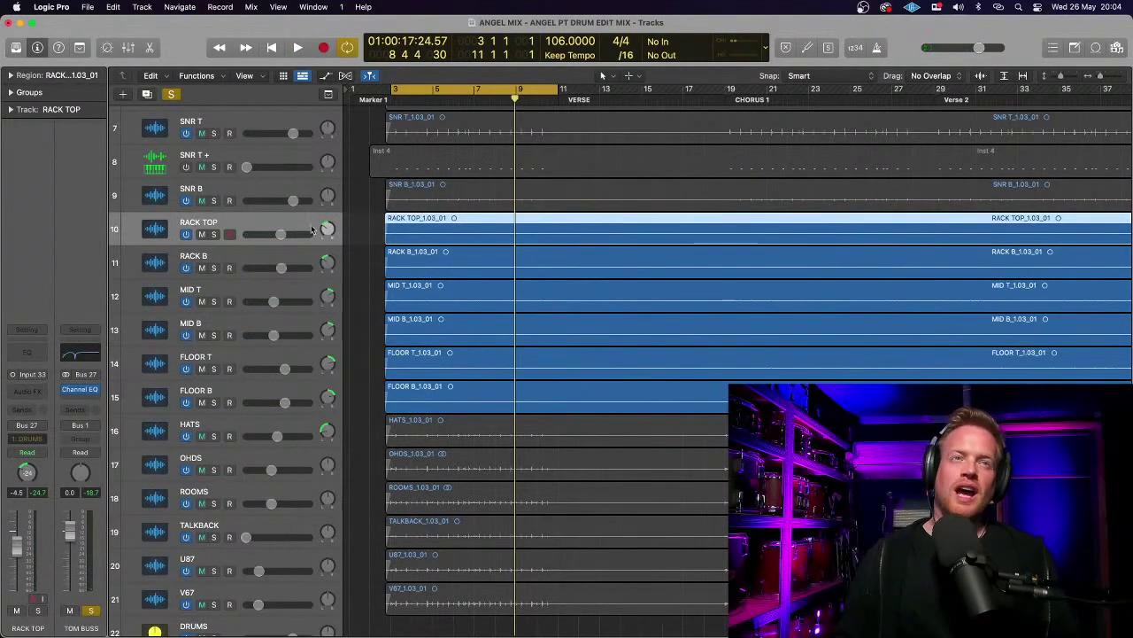
key("super+Left")
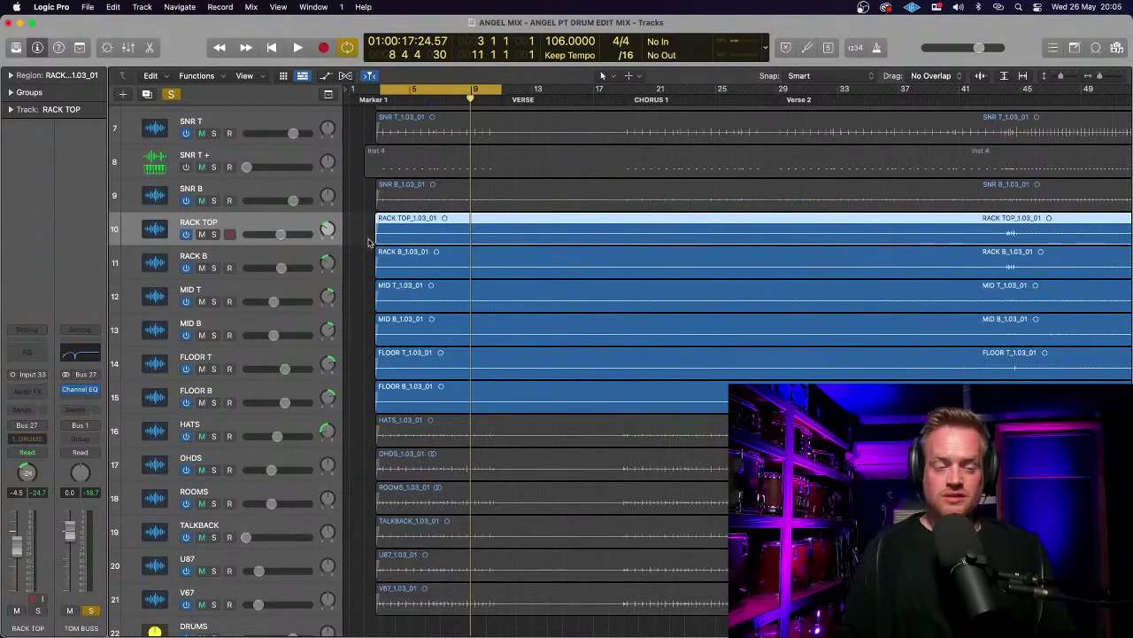
key("super+Right")
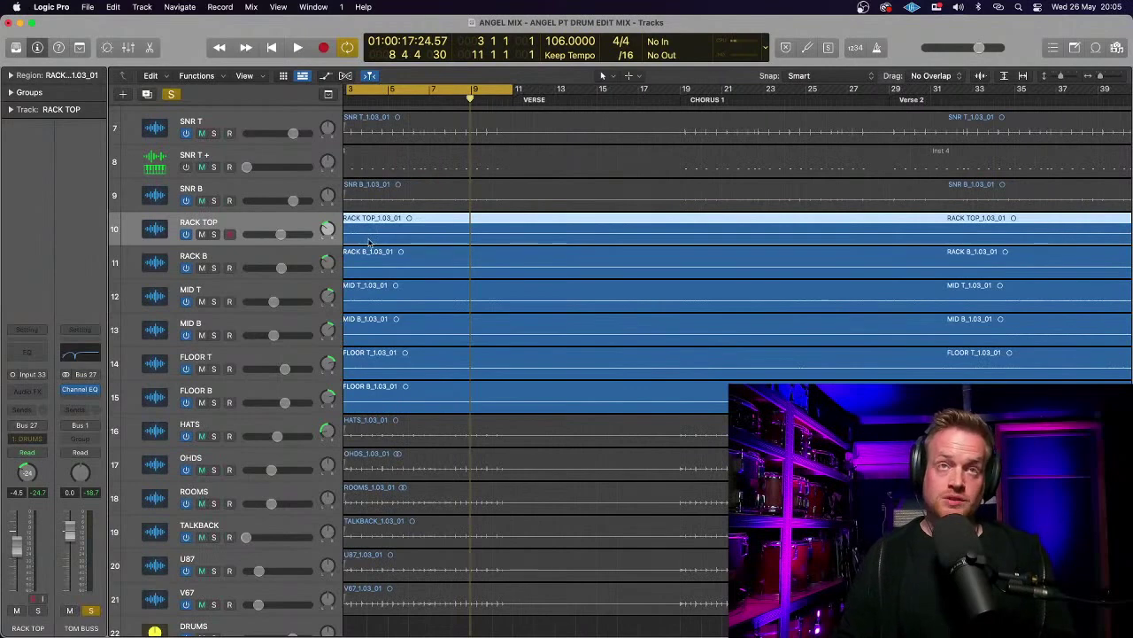
key("super+Left")
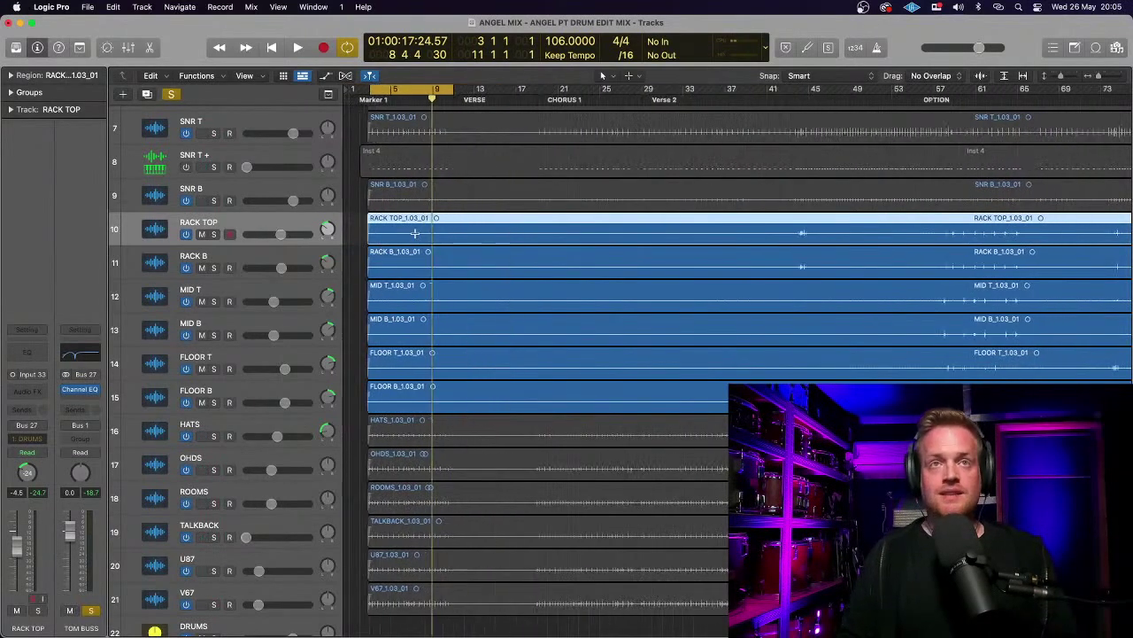
key("super+Left")
left_click_drag(394, 91, 809, 129)
key("space")
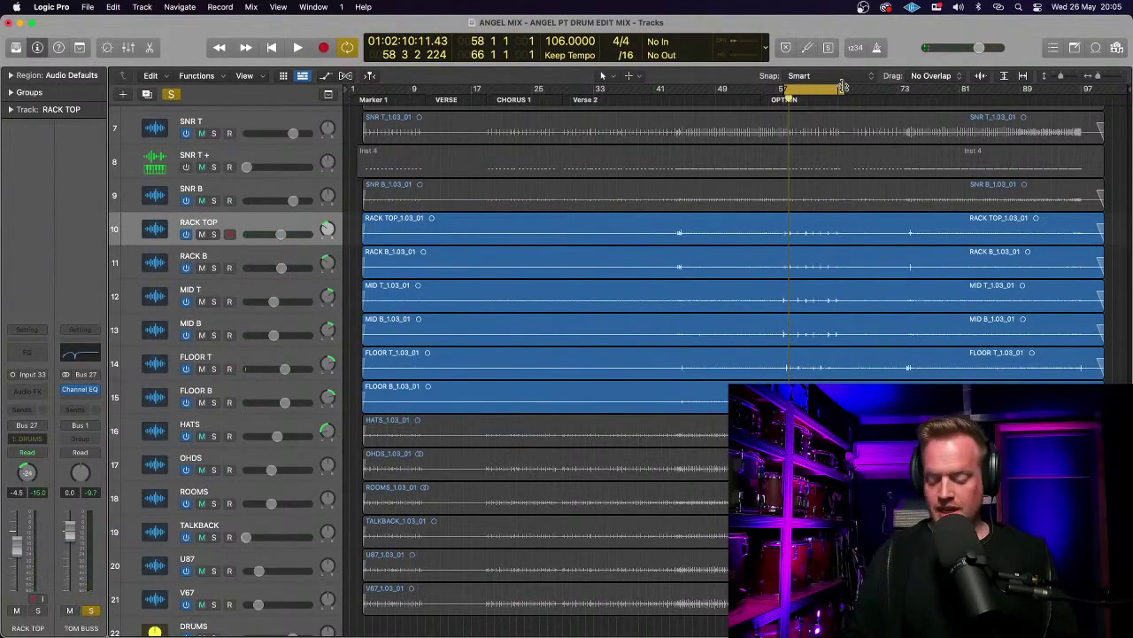
key("super+Right")
key("super+Right")
key("super+Right")
key("super+Right")
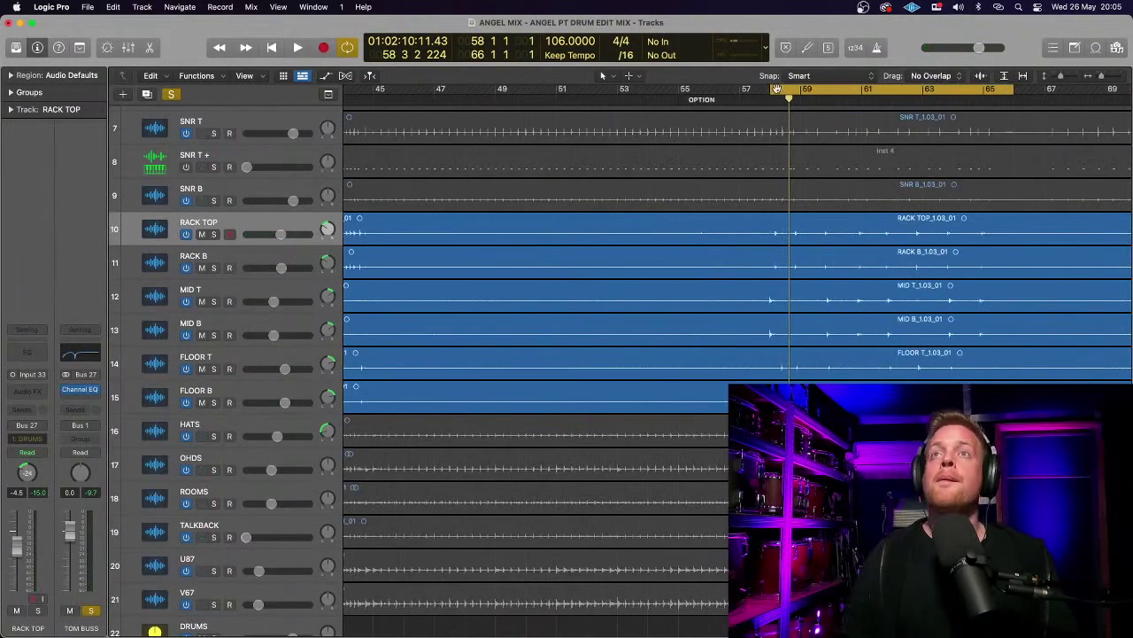
left_click_drag(775, 90, 768, 89)
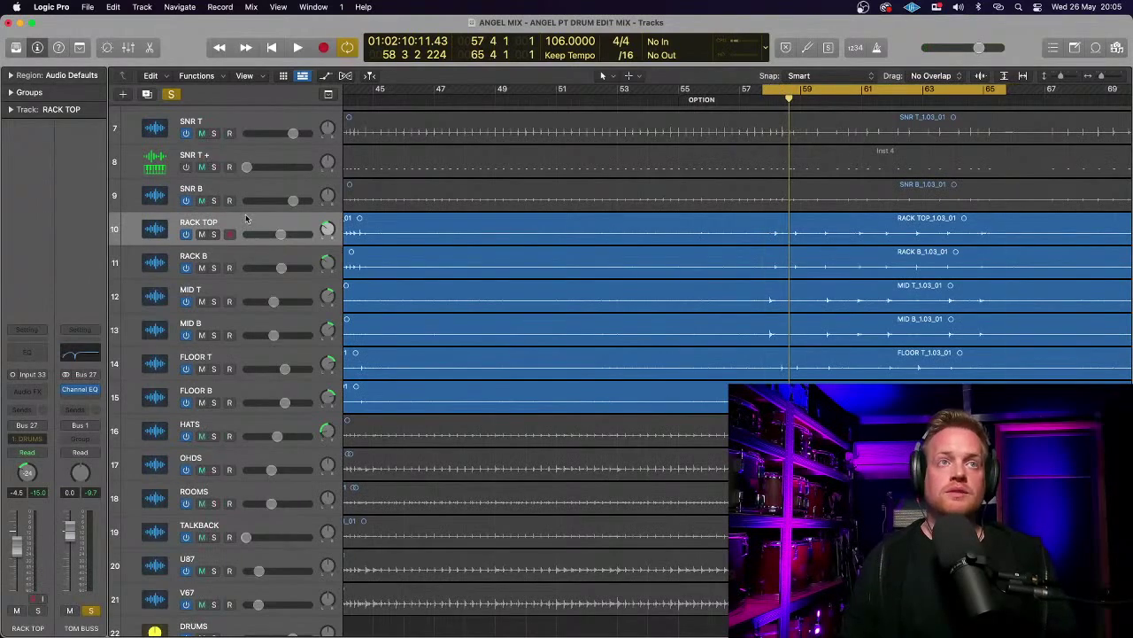
- During playback, retune the TOM BUSS EQ's narrow cut to about 200 Hz, -13.5 dB, and add a broad 4.6 dB cut near 388 Hz, Q 0.41
left_click(81, 388)
key("space")
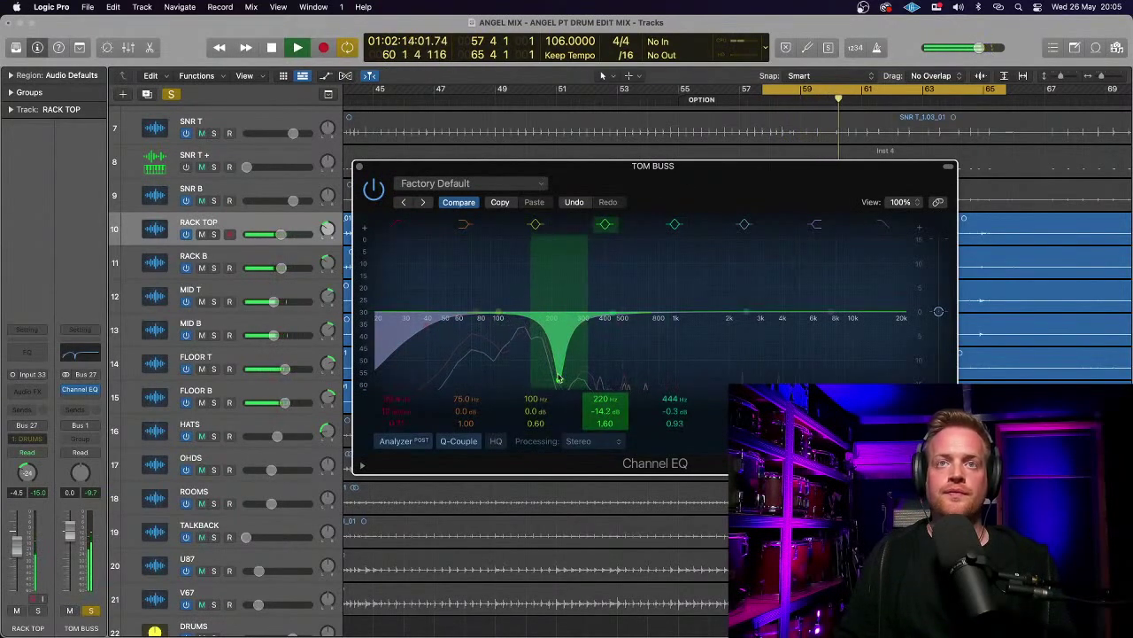
mouse_move(558, 379)
left_mouse_down()
mouse_move(537, 288)
mouse_move(541, 254)
mouse_move(553, 256)
mouse_move(549, 377)
left_mouse_up()
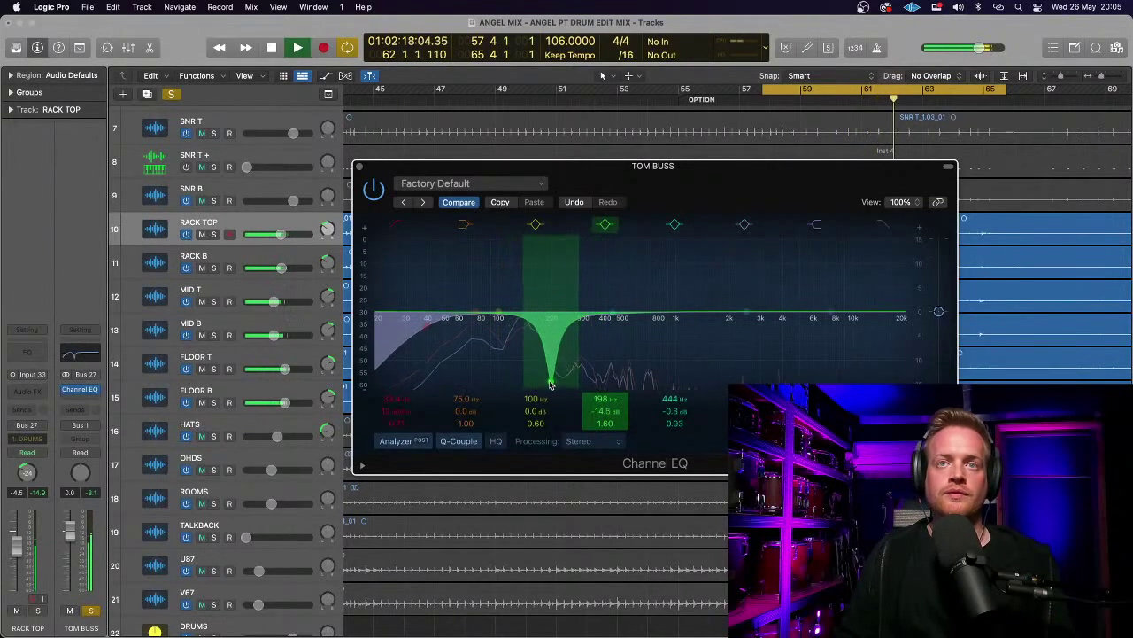
mouse_move(612, 314)
left_mouse_down()
mouse_move(599, 325)
mouse_move(614, 314)
left_mouse_up()
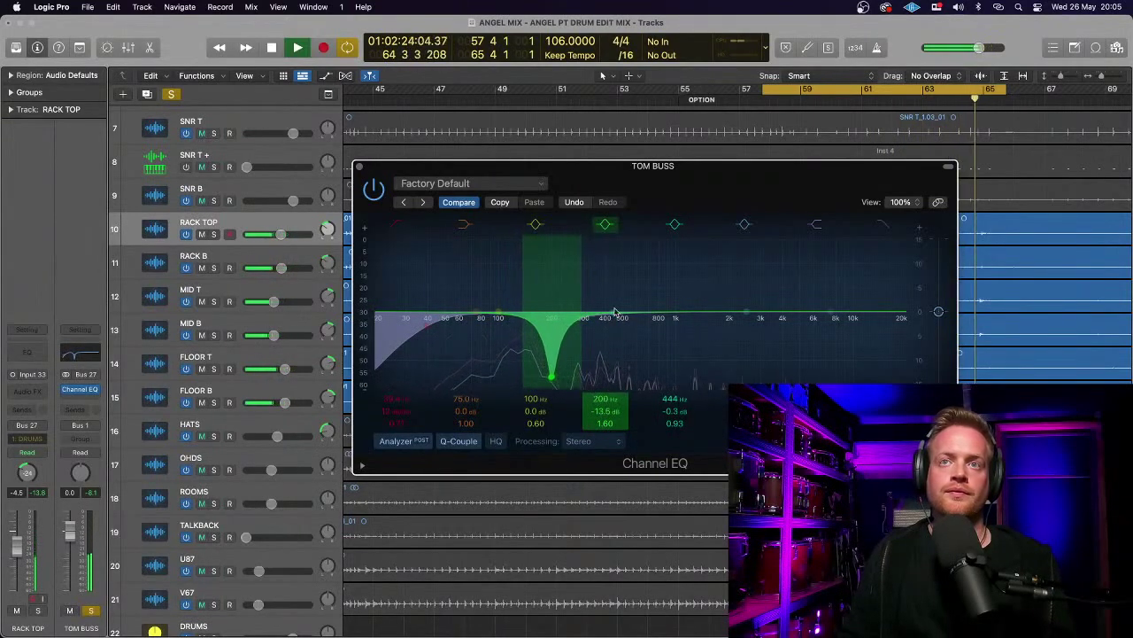
left_click_drag(657, 263, 657, 297)
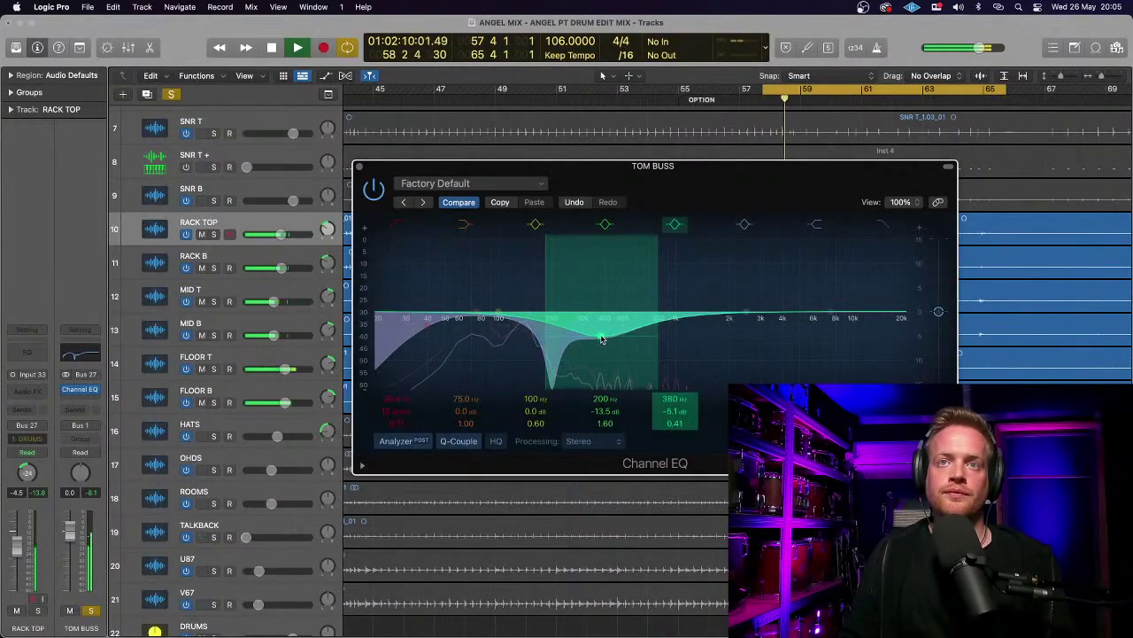
left_click_drag(602, 339, 601, 339)
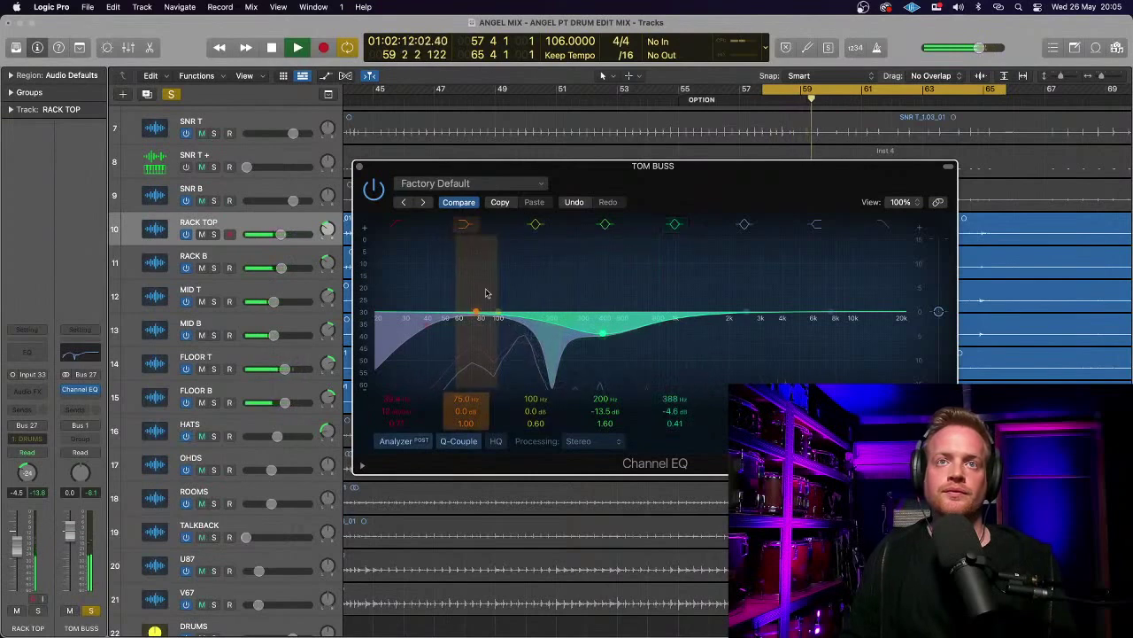
- Set the EQ's 100 Hz band to about 105 Hz with Q 2.30, and reduce the narrow cut to -10 dB near 198 Hz with Q 3.10
left_click_drag(496, 314, 498, 306)
left_click_drag(556, 284, 502, 311)
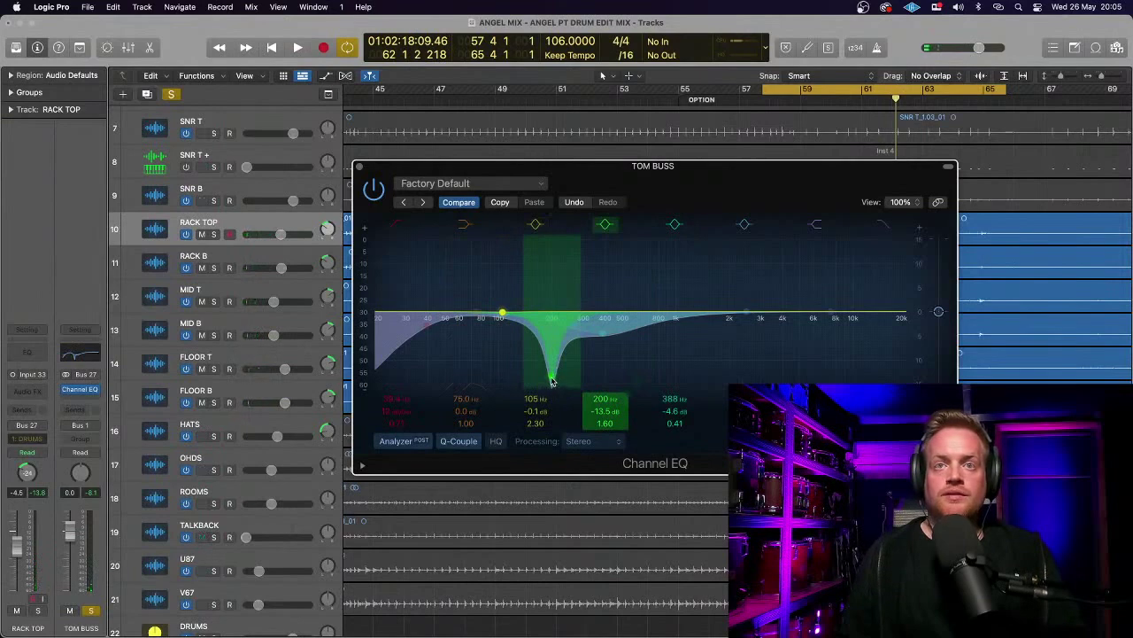
left_click_drag(551, 381, 550, 360)
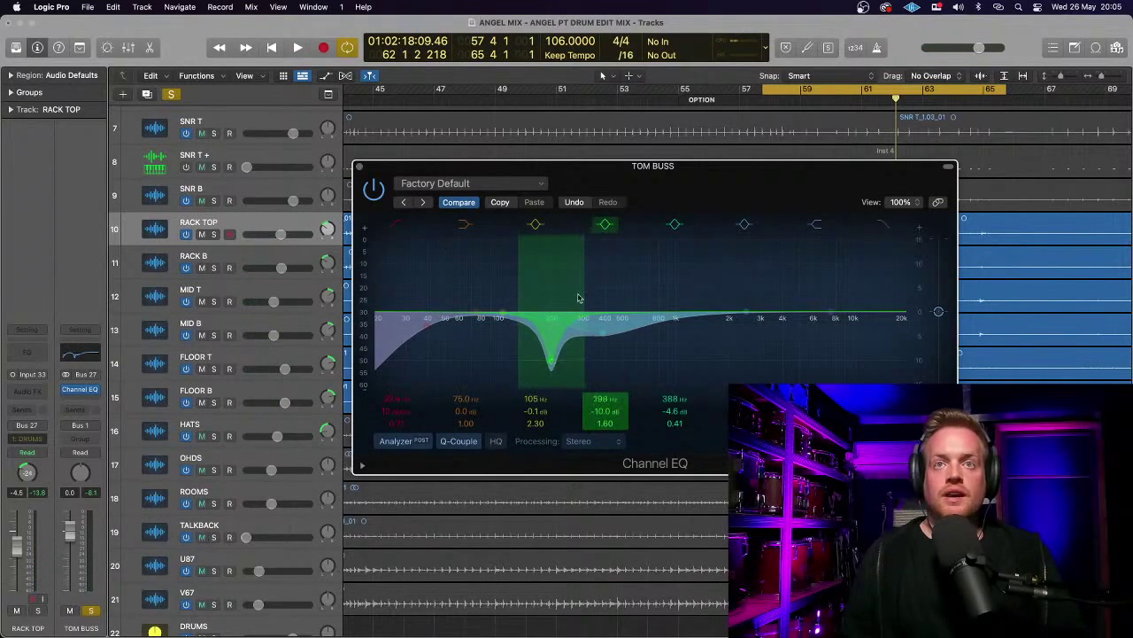
left_click_drag(582, 286, 576, 287)
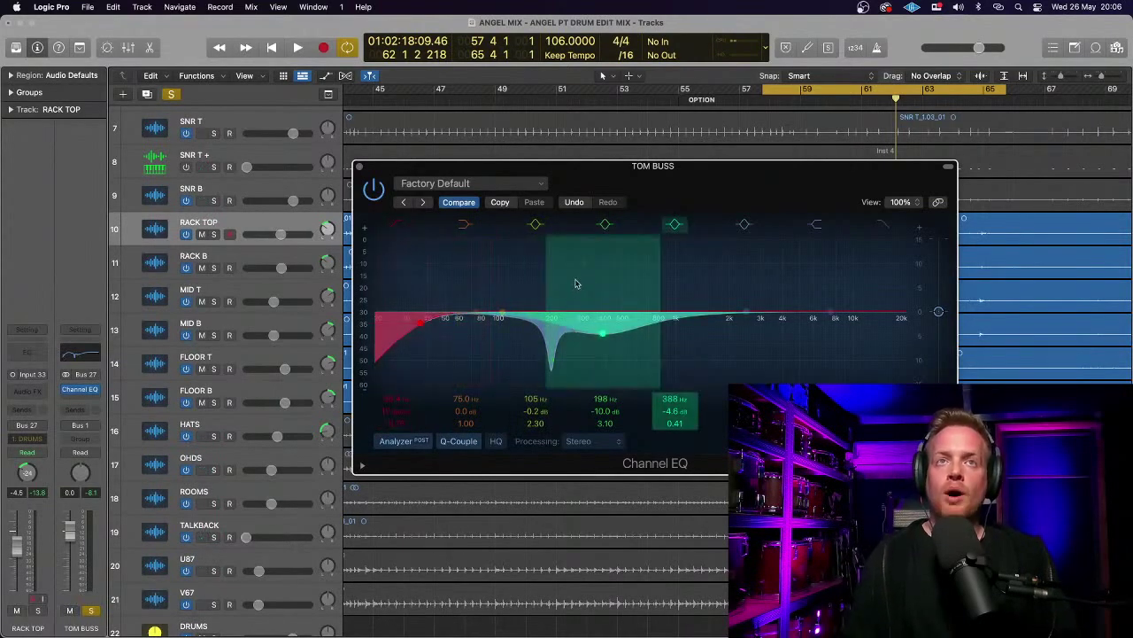
- Play the tom section while comparing the TOM BUSS EQ bypassed and engaged, leave it on, and close it
left_click(375, 188)
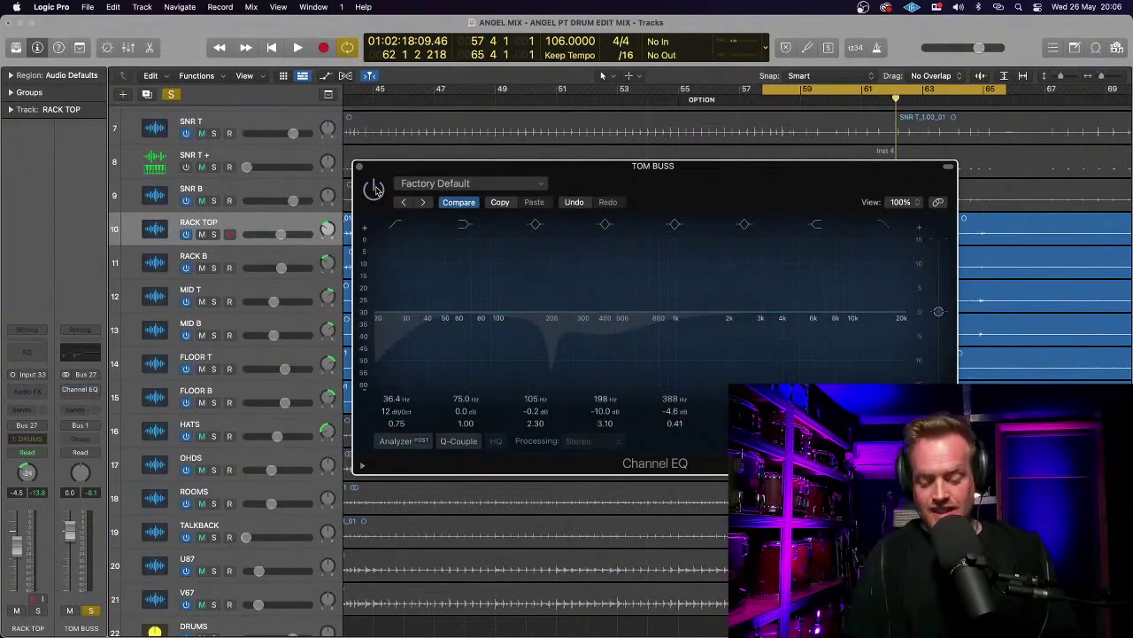
key("space")
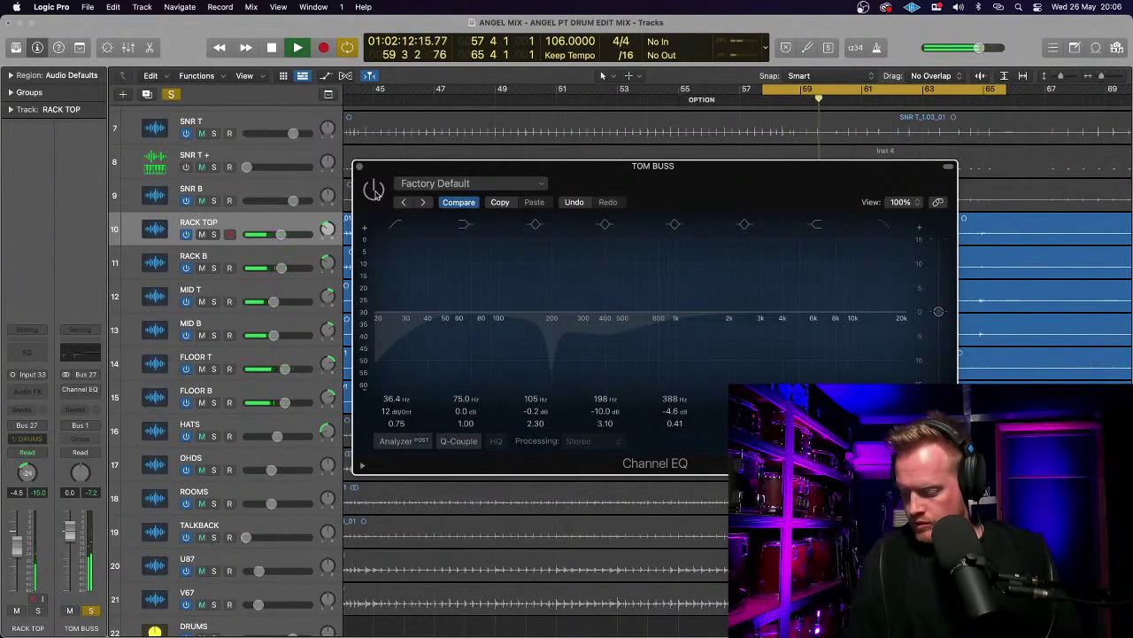
left_click(374, 190)
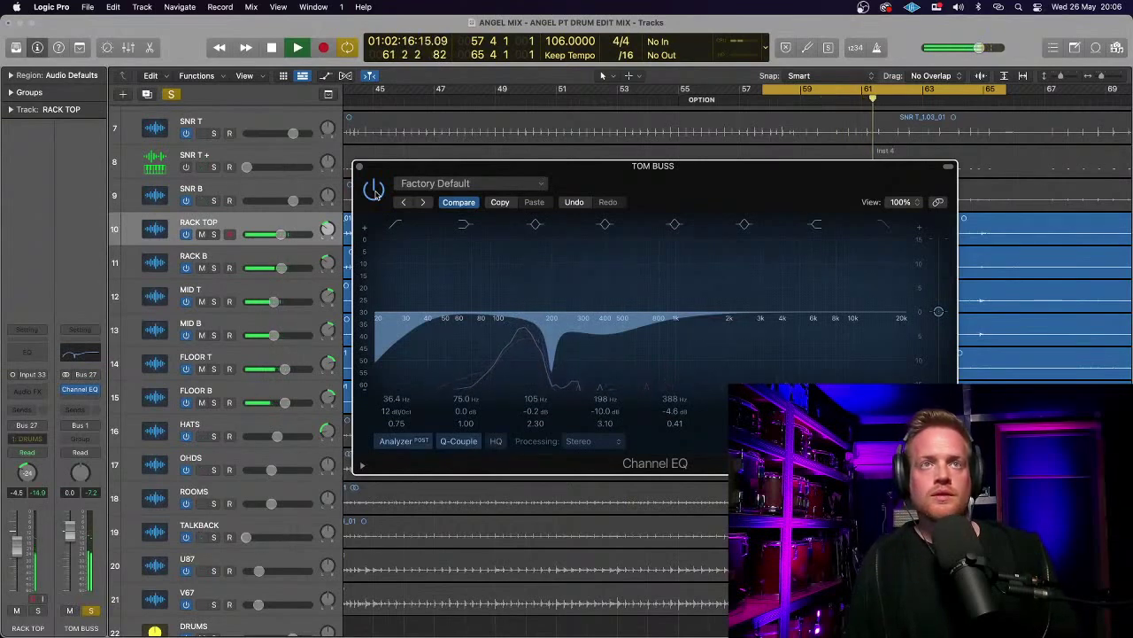
left_click(375, 189)
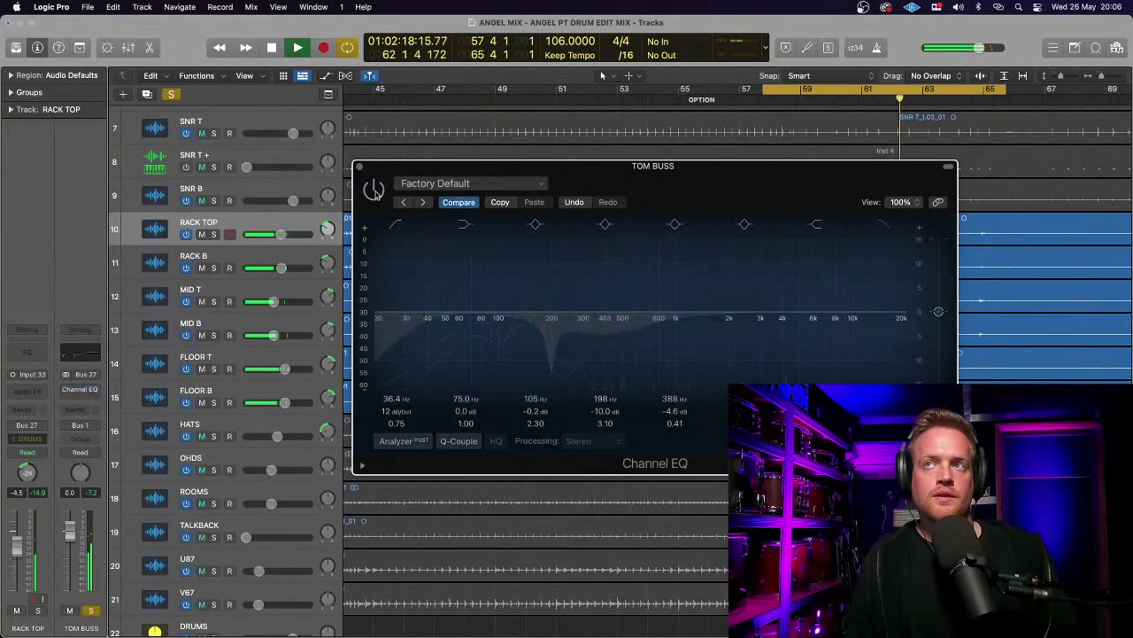
left_click(374, 189)
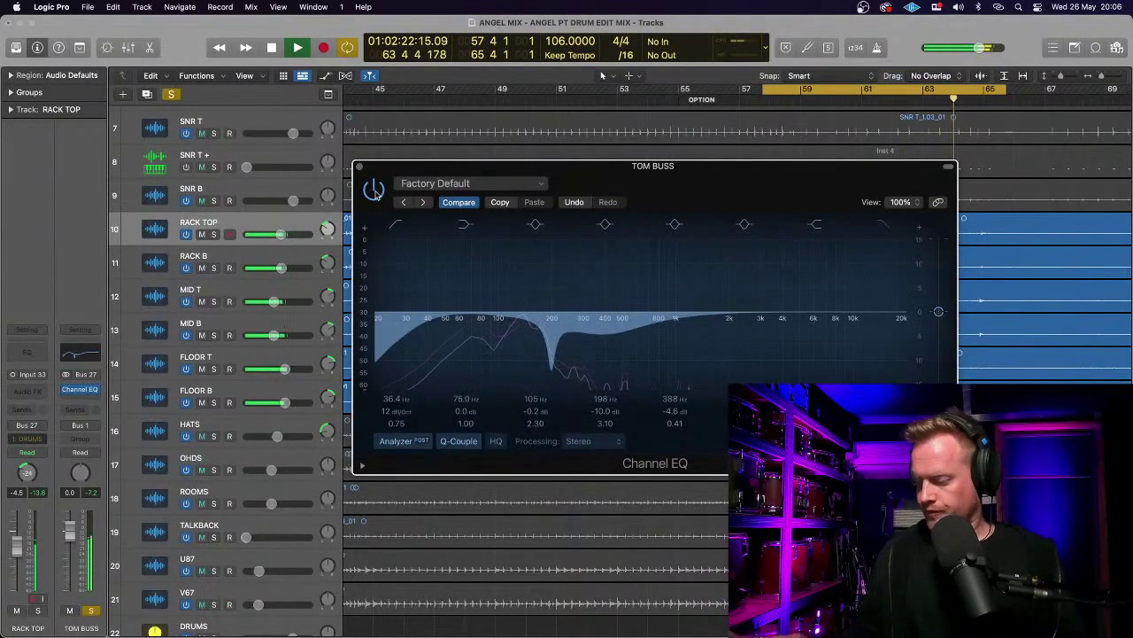
key("space")
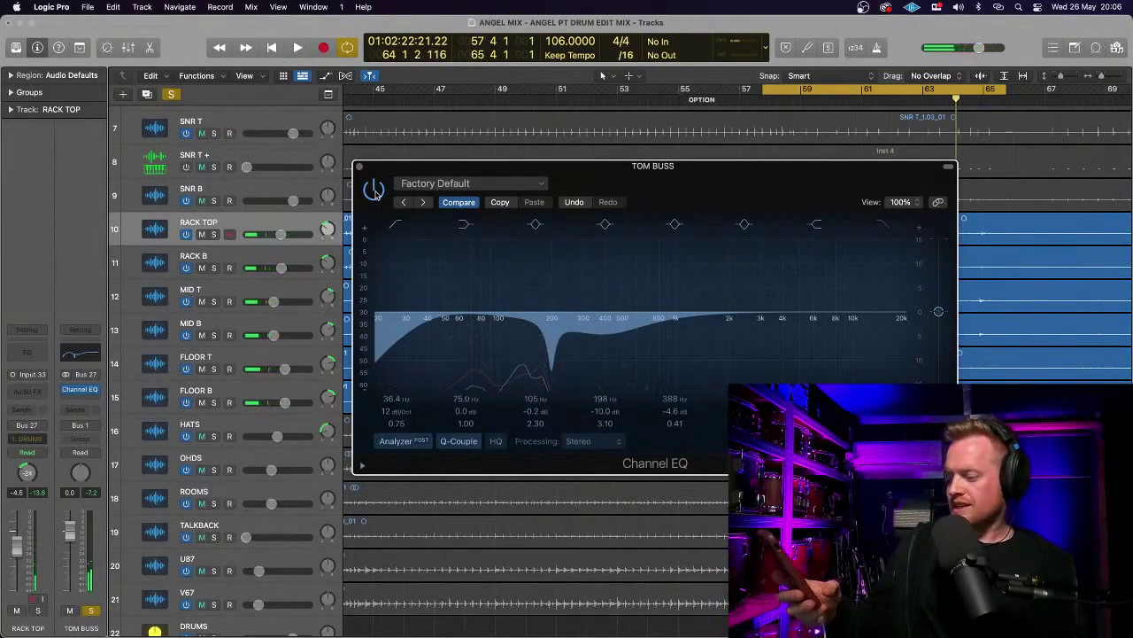
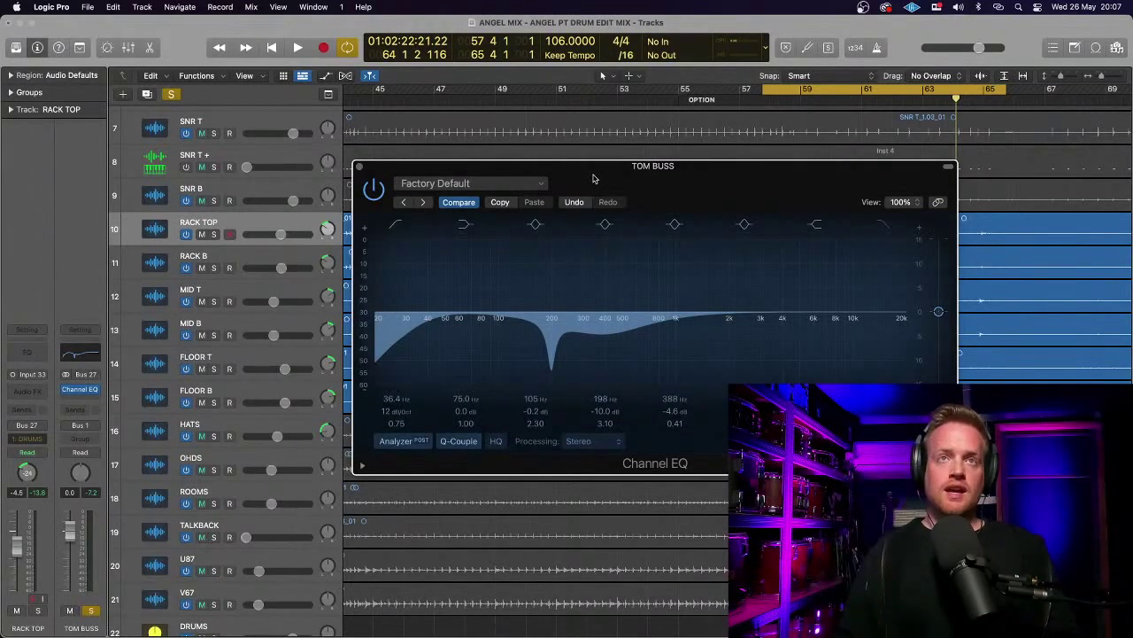
left_click(360, 167)
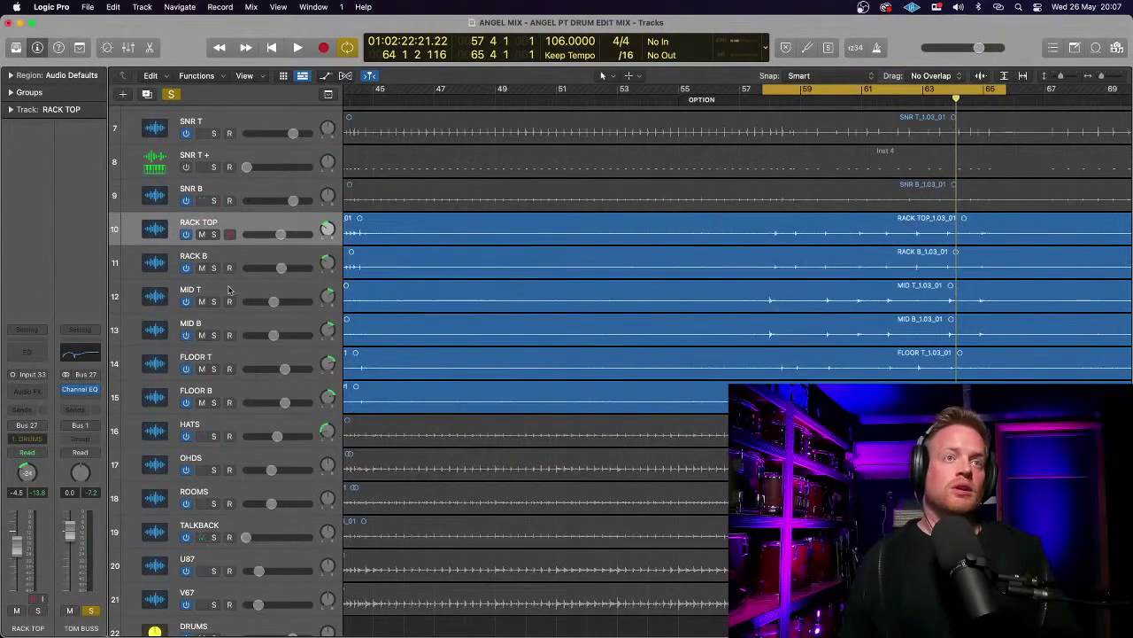
- Insert FabFilter Pro-MB on TOM BUSS after the Channel EQ
left_click(86, 402)
mouse_move(87, 625)
mouse_move(208, 526)
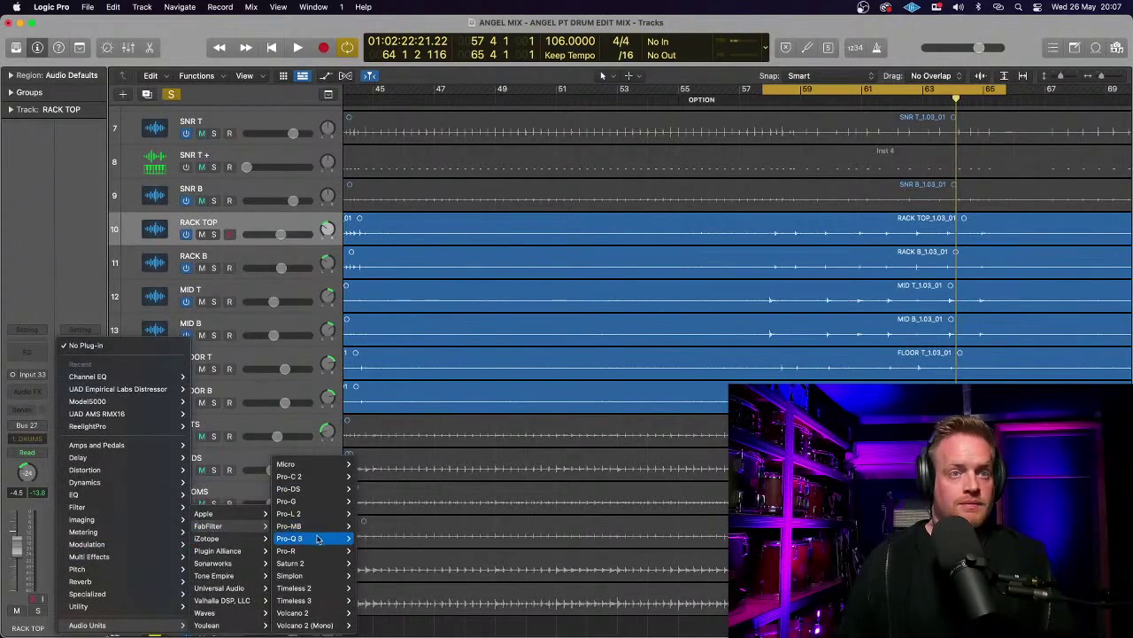
left_click(370, 526)
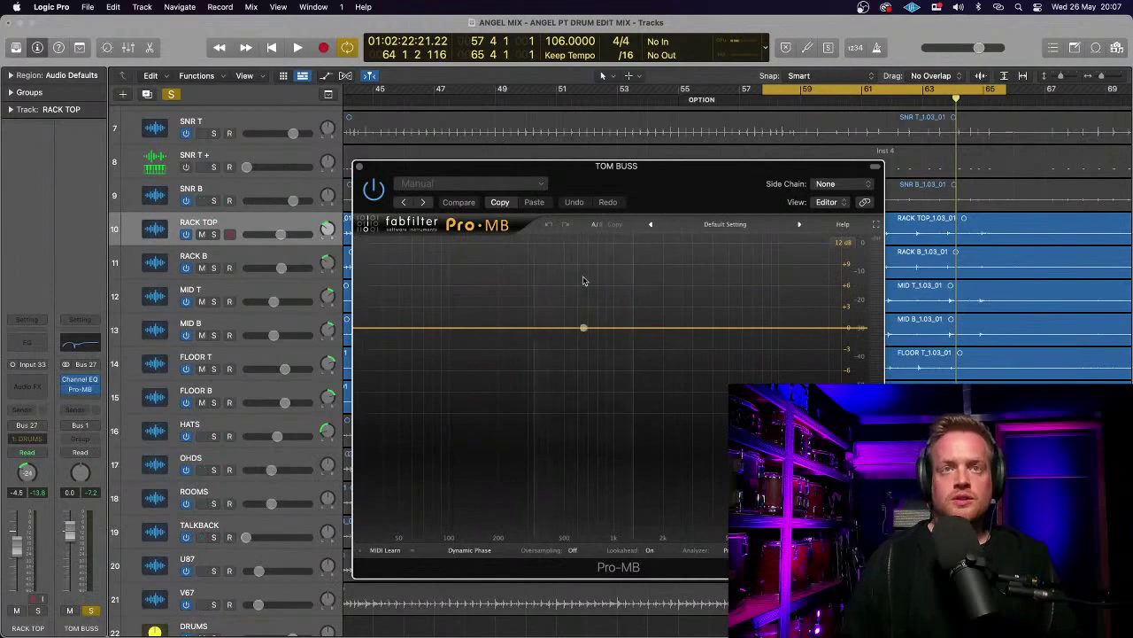
- Create Pro-MB band 1 near 98.7 Hz, lower its level to about -3.74 dB, and give it a positive range
left_click_drag(471, 329, 450, 341)
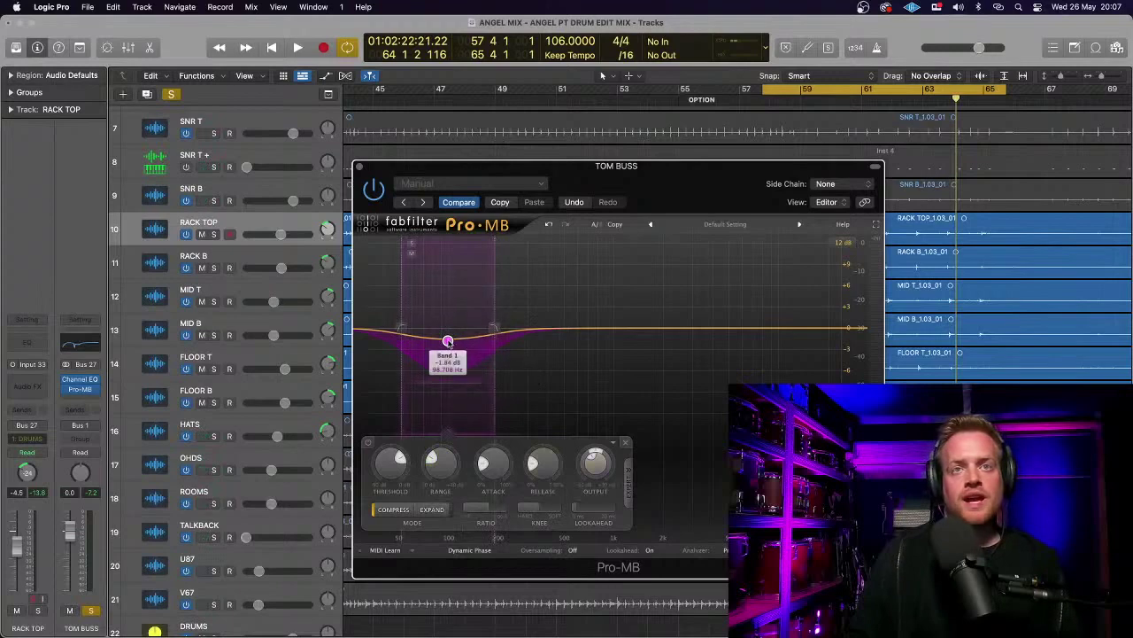
mouse_move(450, 341)
left_mouse_down()
mouse_move(450, 329)
mouse_move(448, 354)
left_mouse_up()
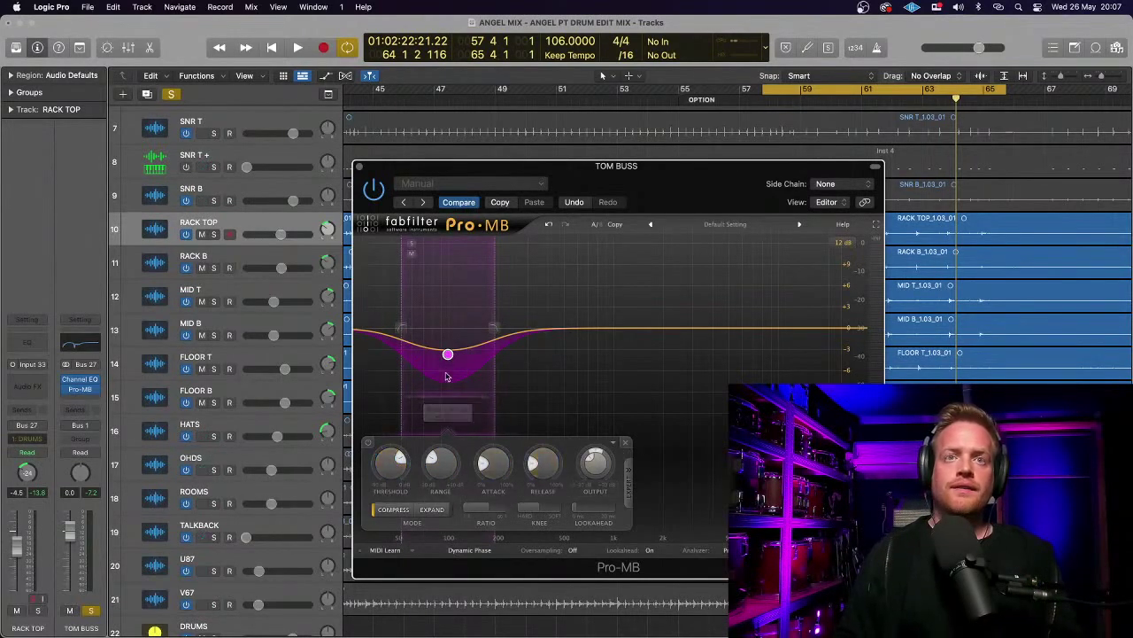
mouse_move(446, 398)
left_mouse_down()
mouse_move(450, 302)
mouse_move(455, 392)
left_mouse_up()
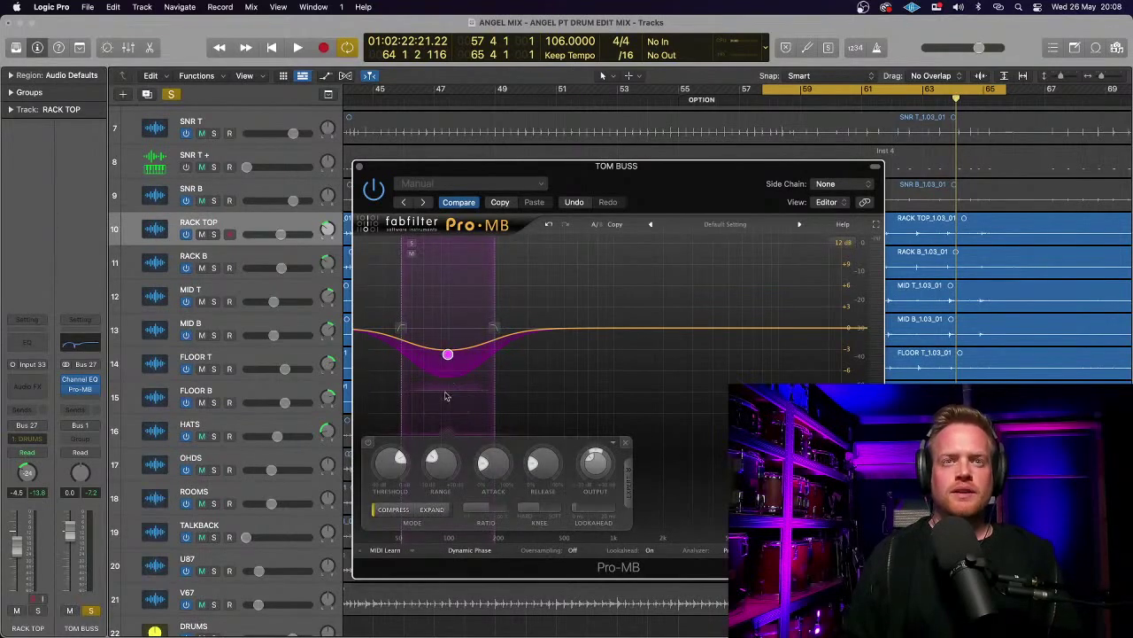
left_click_drag(442, 458, 437, 372)
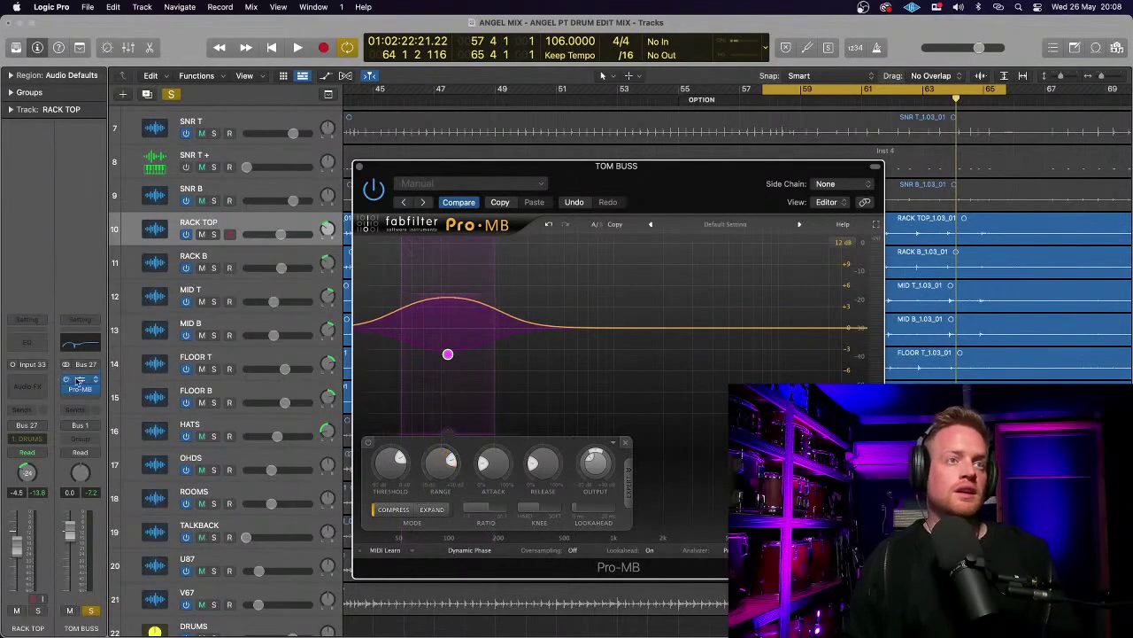
- Bypass the TOM BUSS Channel EQ and play the tom section while comparing Pro-MB bypassed and engaged, leaving Pro-MB on
left_click(68, 381)
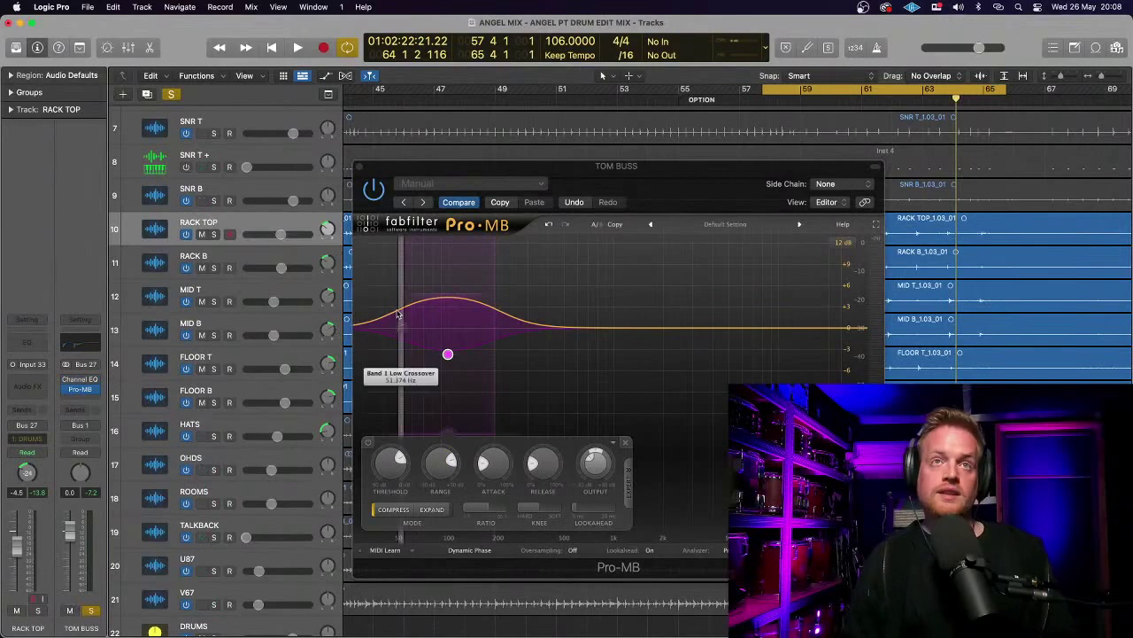
left_click(373, 193)
key("space")
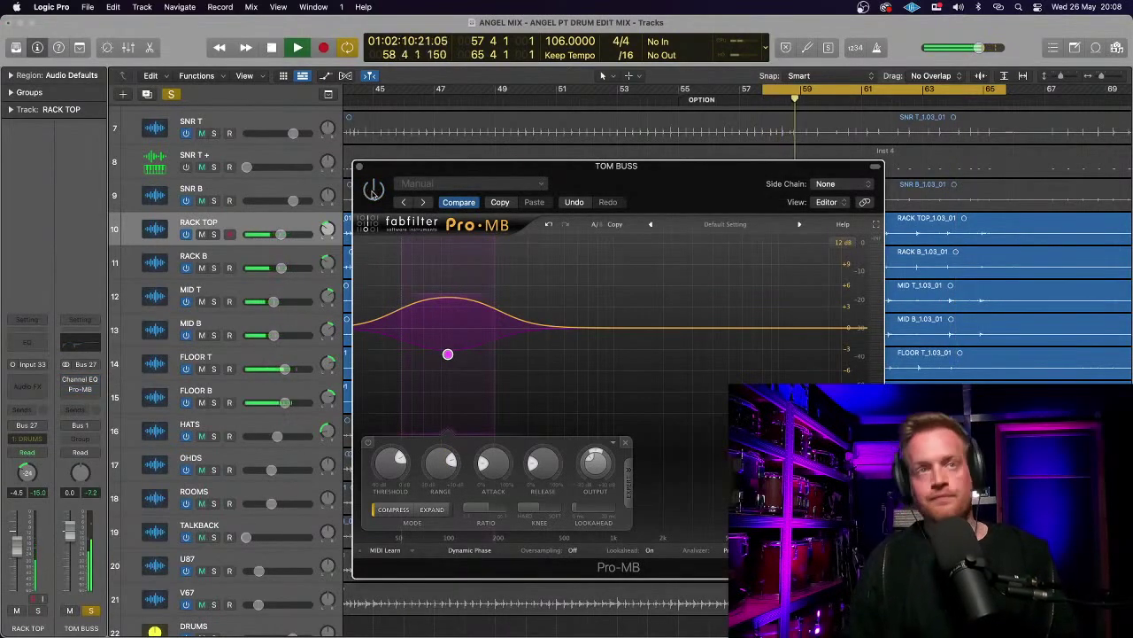
left_click(373, 190)
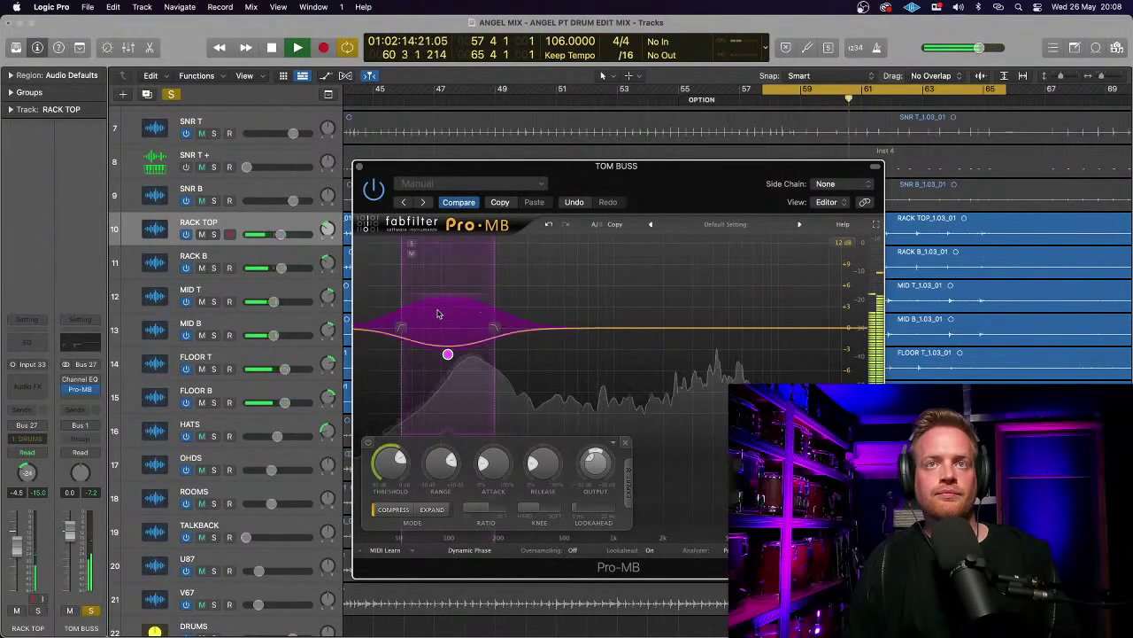
left_click(373, 189)
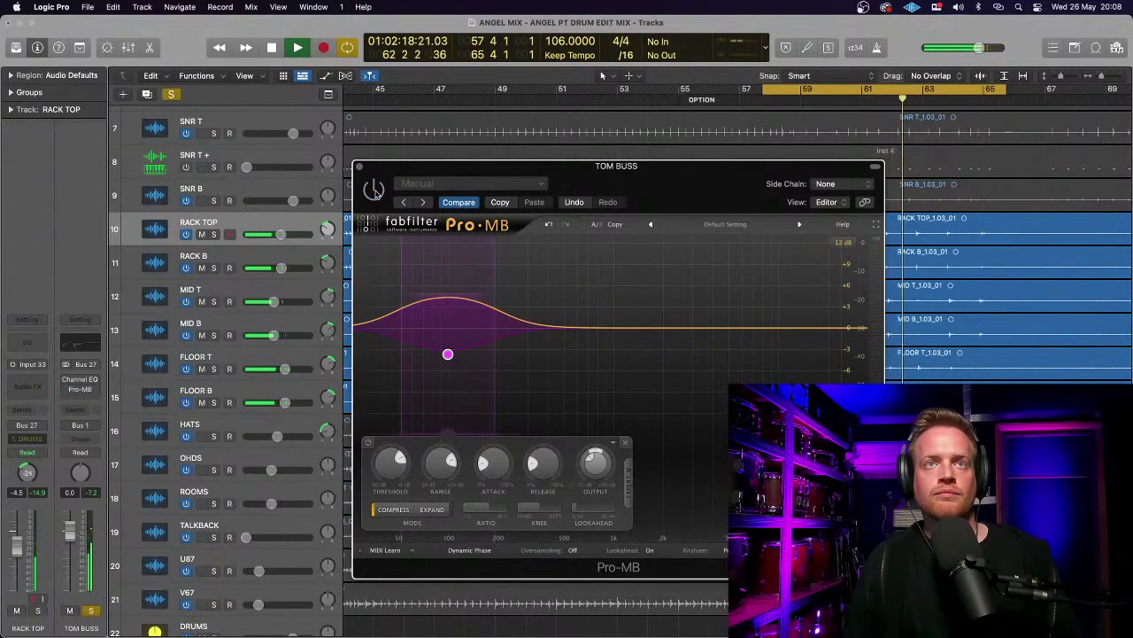
left_click(372, 190)
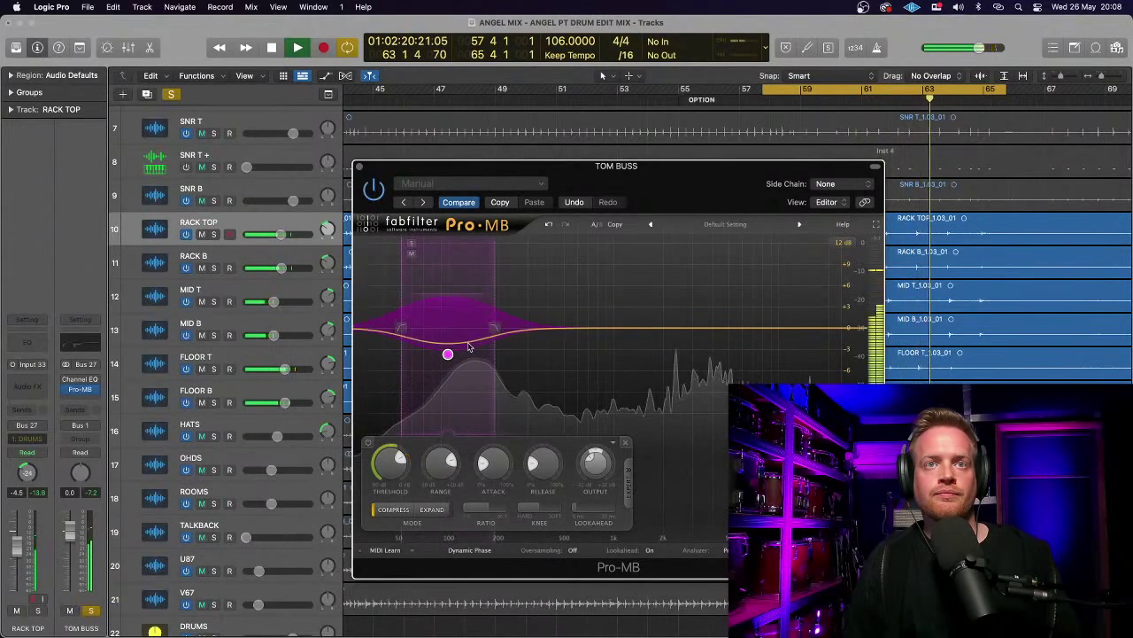
key("space")
- Lower Pro-MB band 1 to about -6.58 dB and increase its positive range
mouse_move(448, 355)
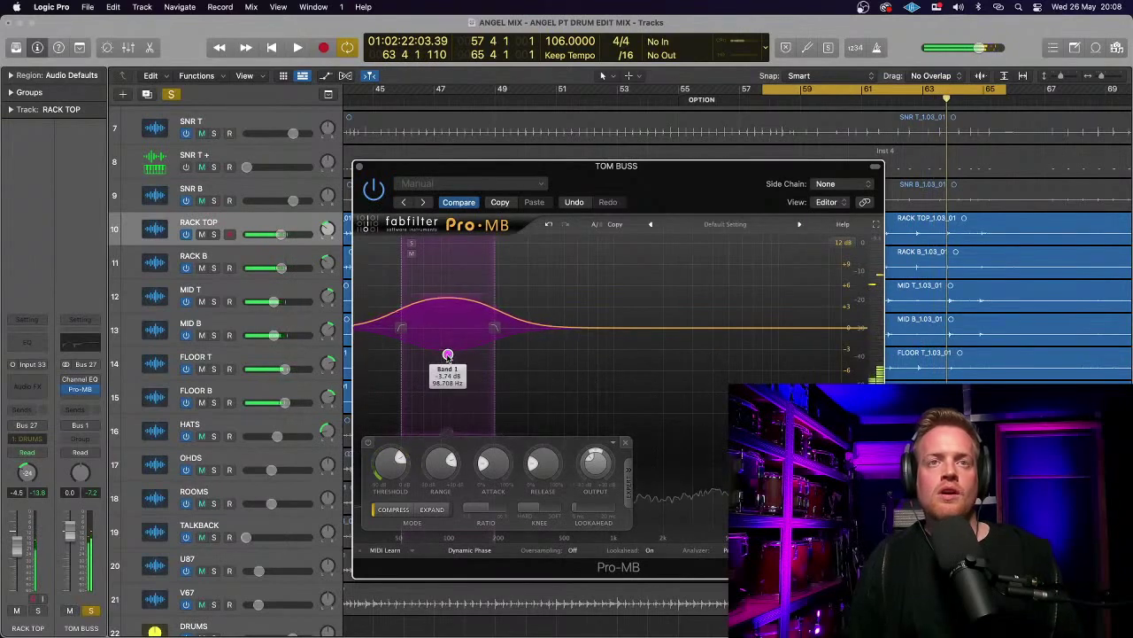
left_click_drag(448, 355, 448, 367)
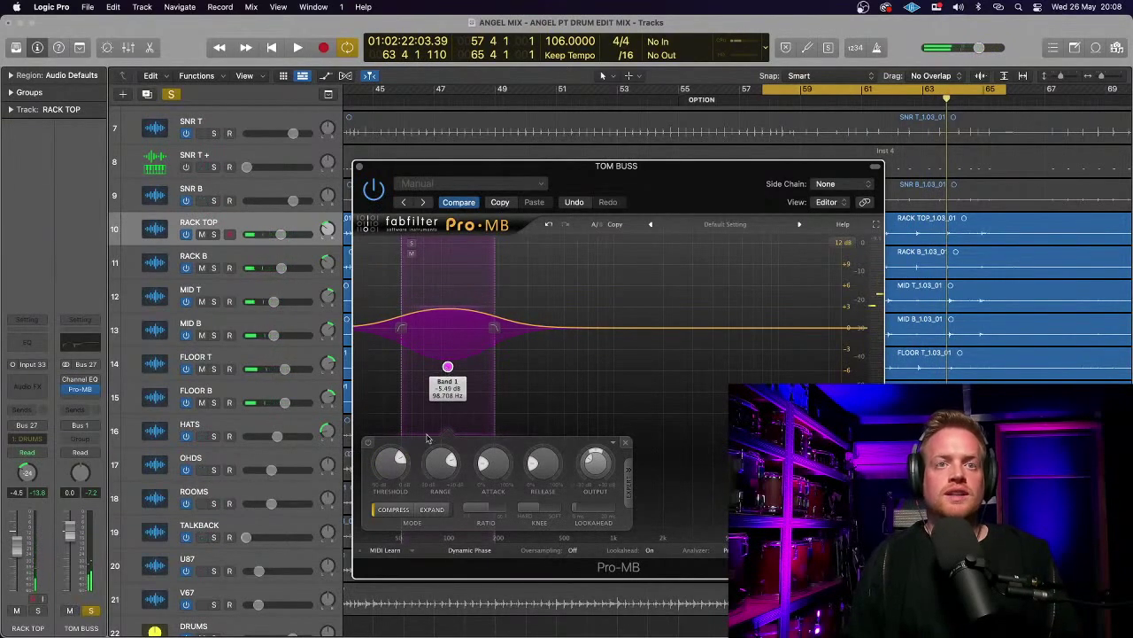
mouse_move(386, 465)
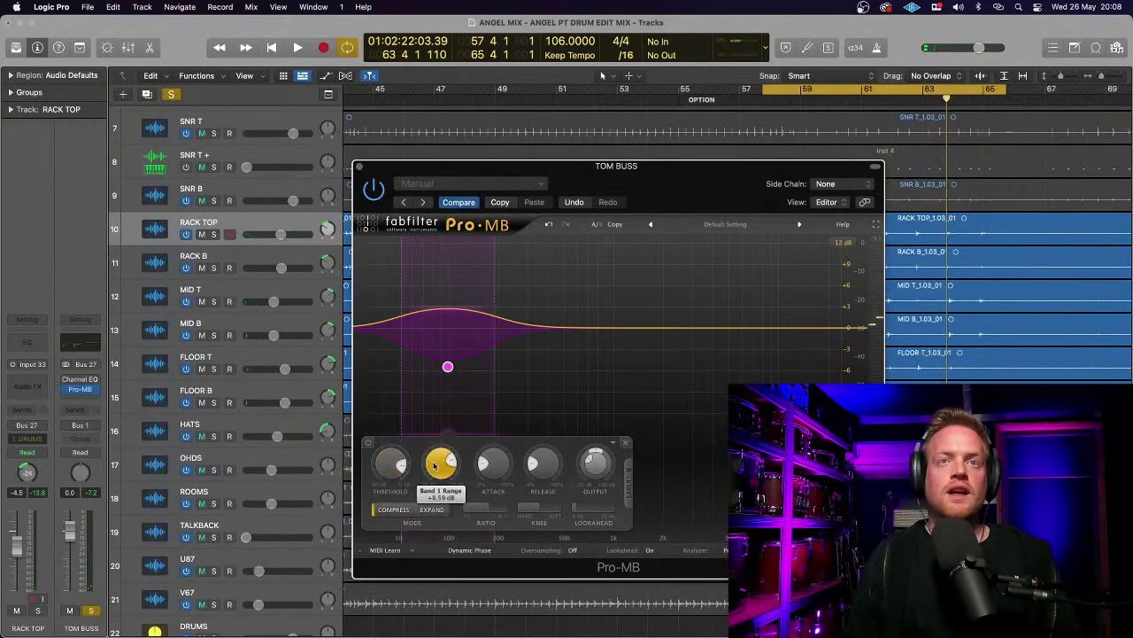
mouse_move(432, 466)
left_mouse_down()
mouse_move(435, 447)
mouse_move(433, 469)
left_mouse_up()
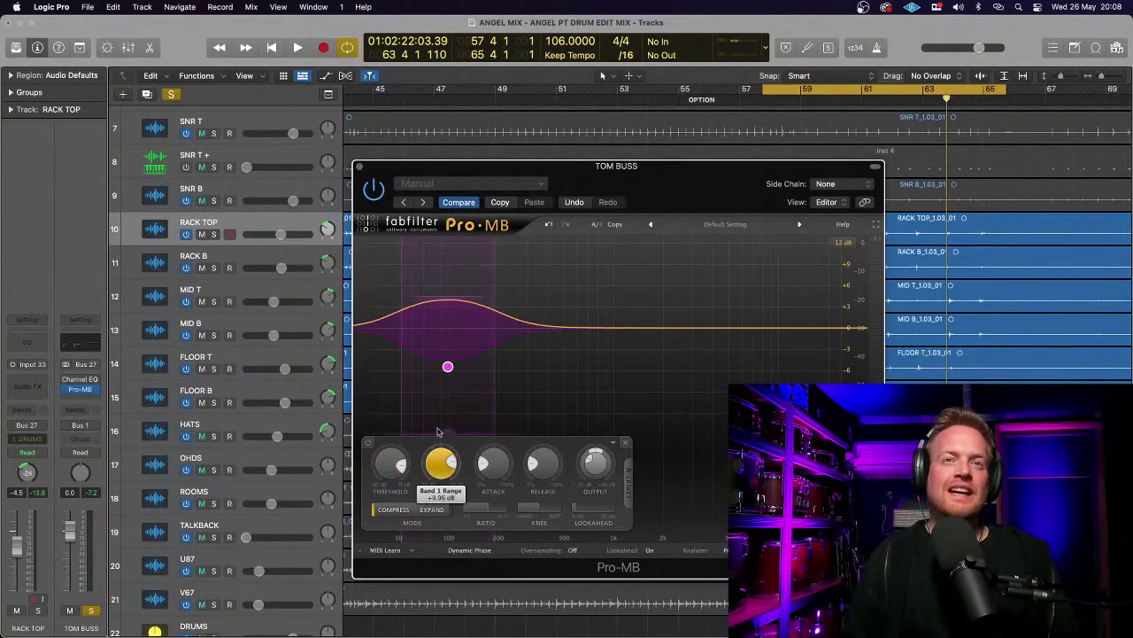
left_click_drag(450, 370, 450, 378)
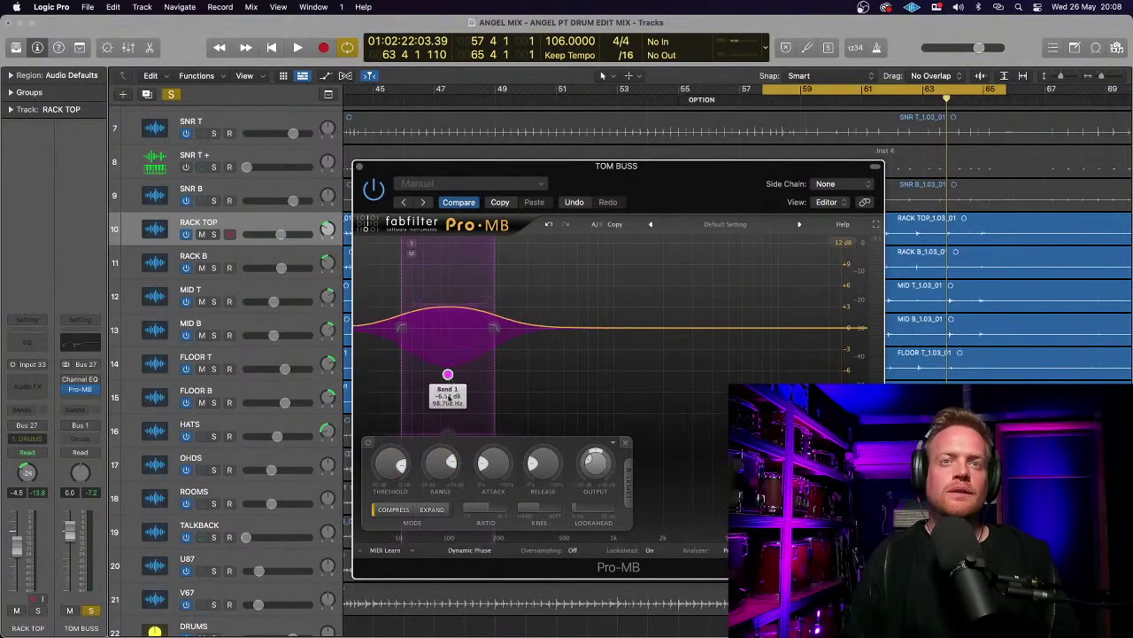
left_click_drag(439, 462, 436, 454)
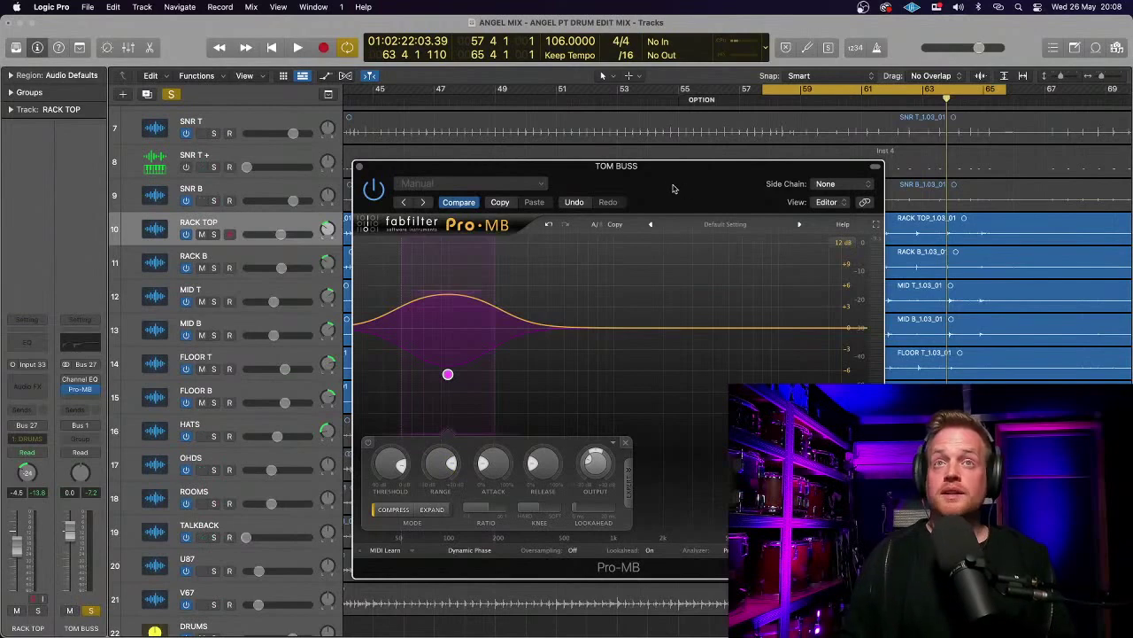
- During playback, set the Pro-MB band 1 threshold to about -28.6 dB, and close the plug-in after stopping
key("space")
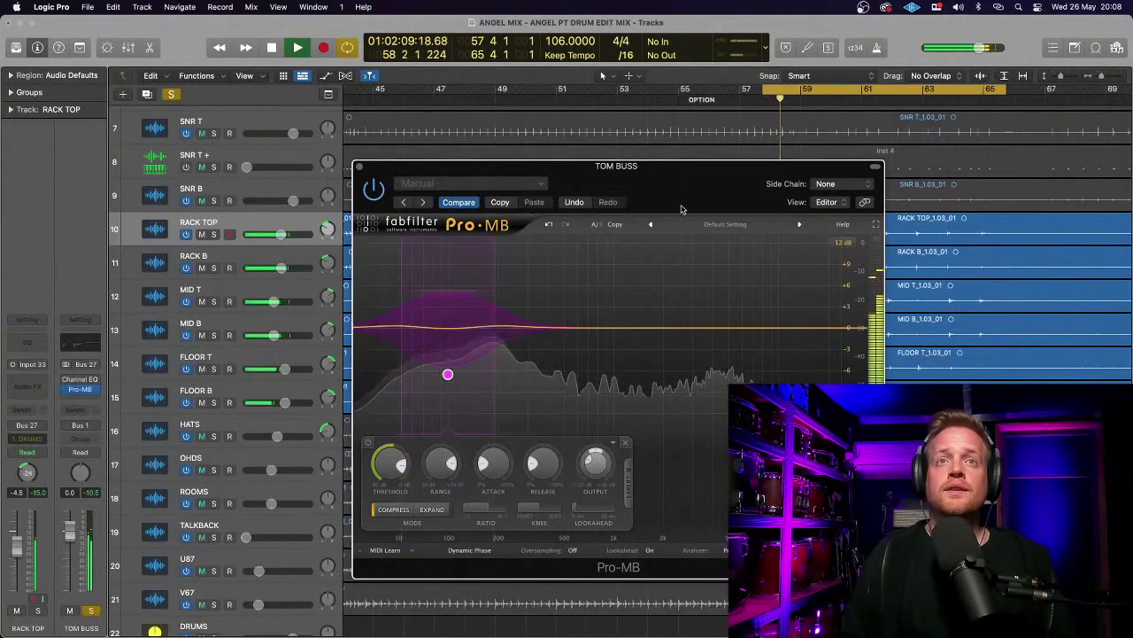
mouse_move(448, 373)
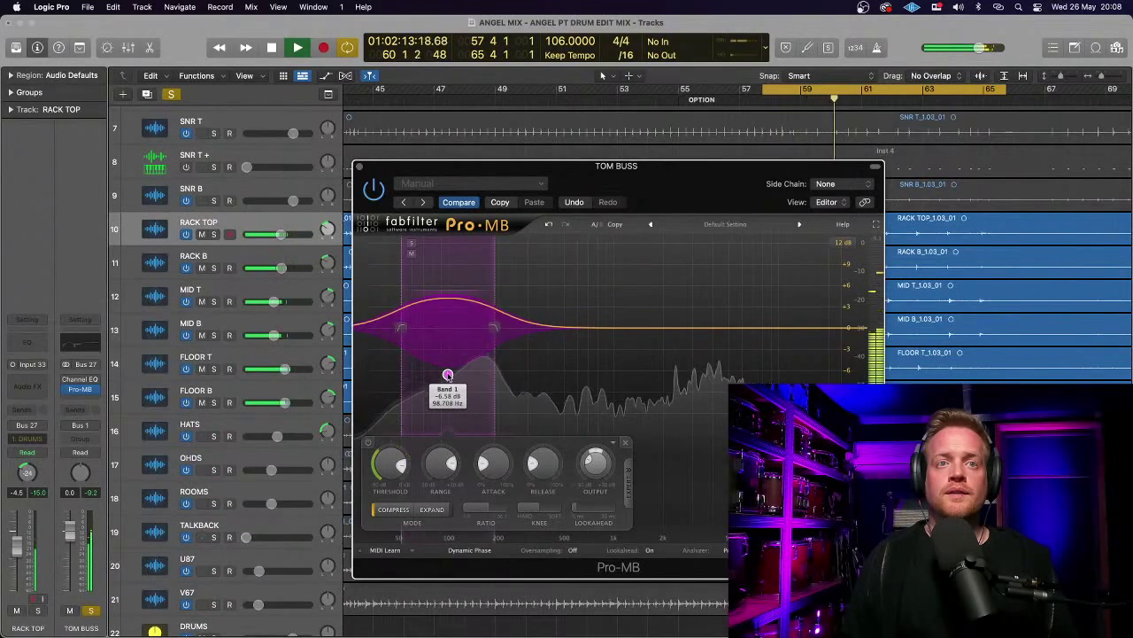
left_click_drag(391, 462, 386, 516)
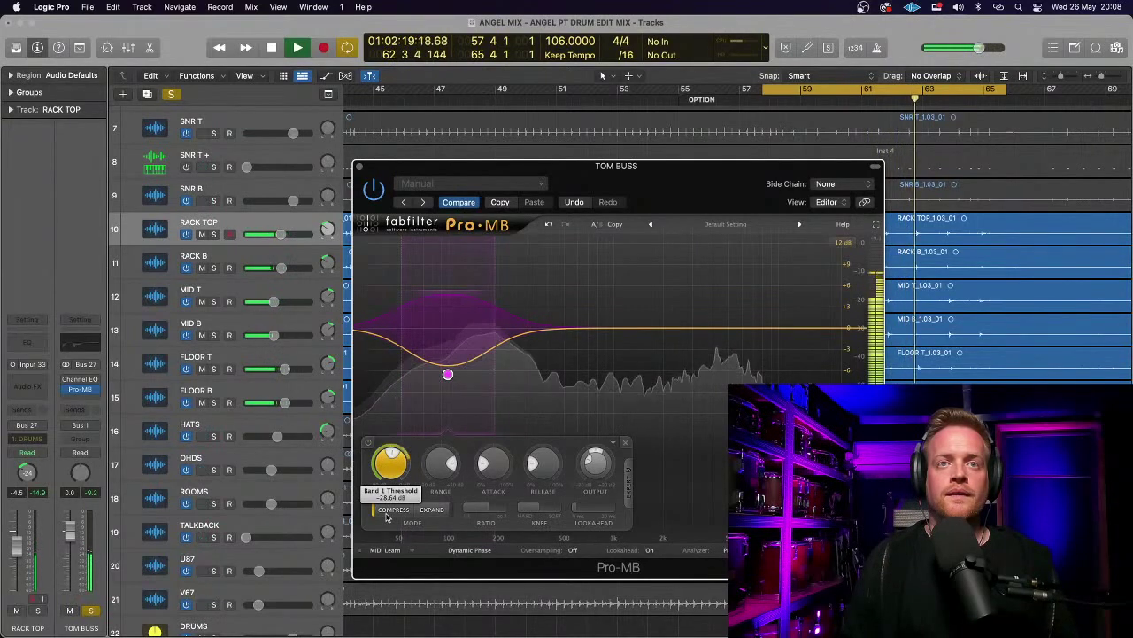
key("space")
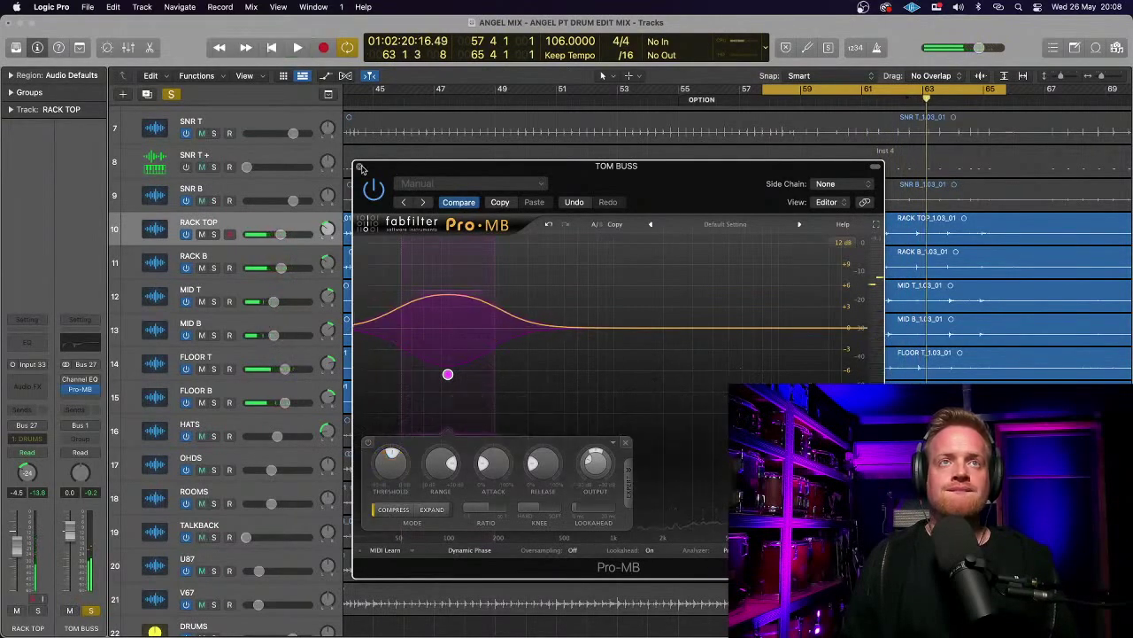
left_click(360, 167)
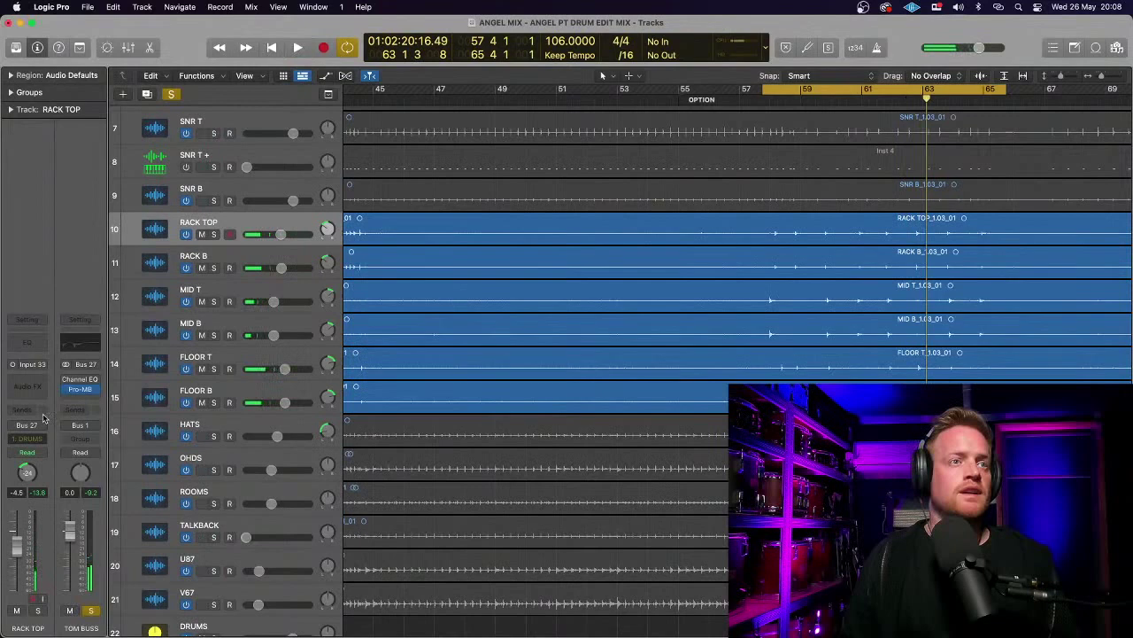
- Insert FabFilter Pro-Q 3 on TOM BUSS after Pro-MB
left_click(92, 399)
mouse_move(100, 625)
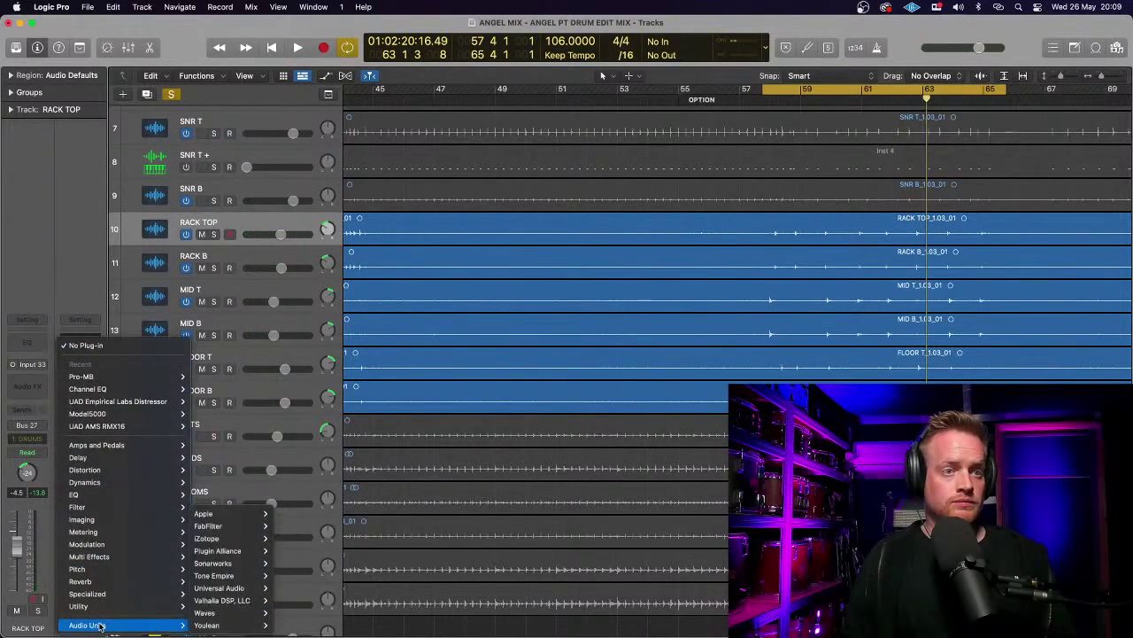
mouse_move(235, 532)
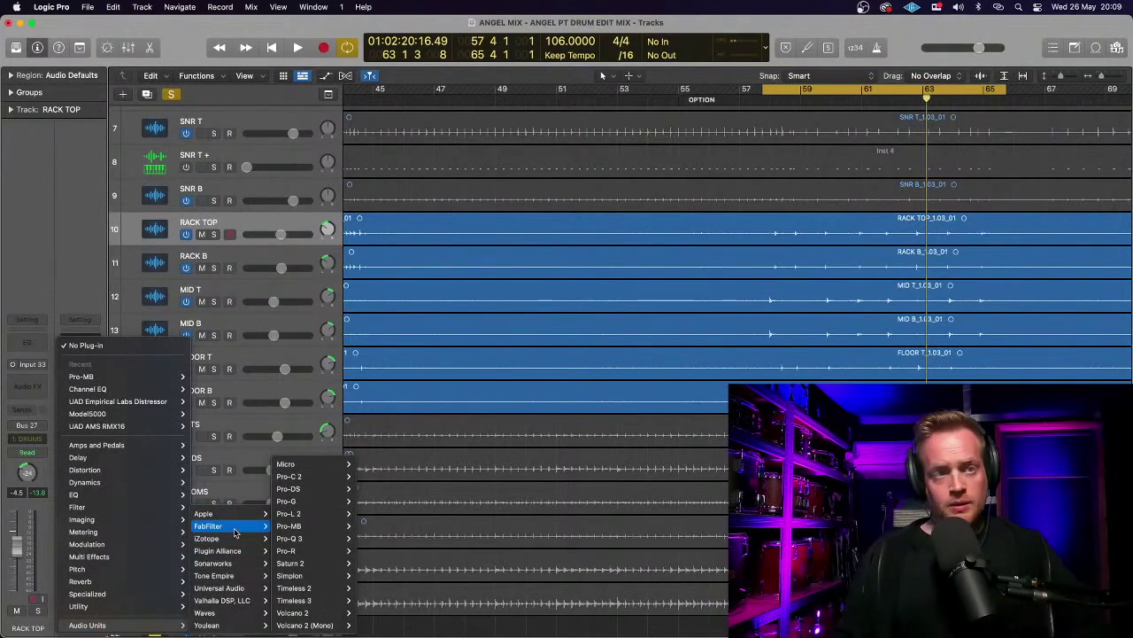
mouse_move(291, 502)
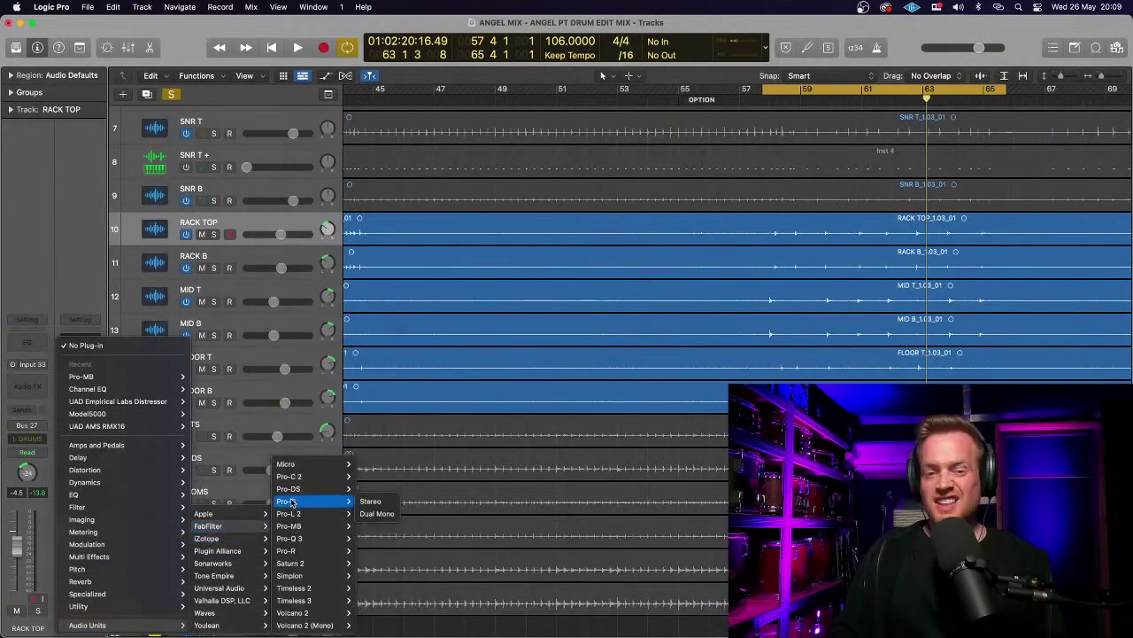
mouse_move(308, 479)
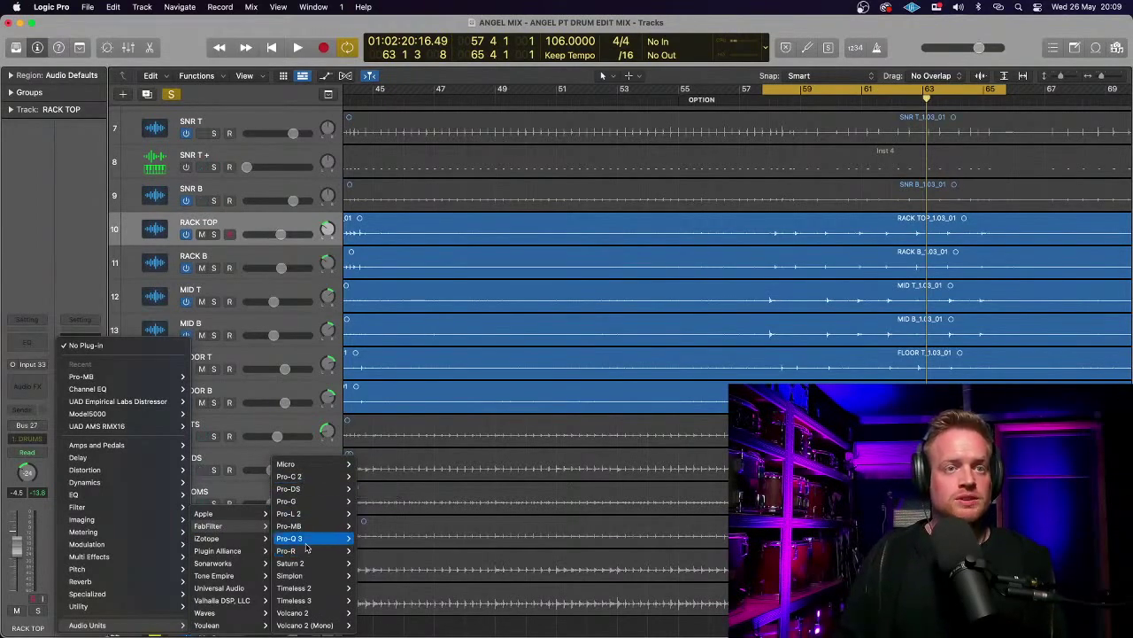
mouse_move(306, 529)
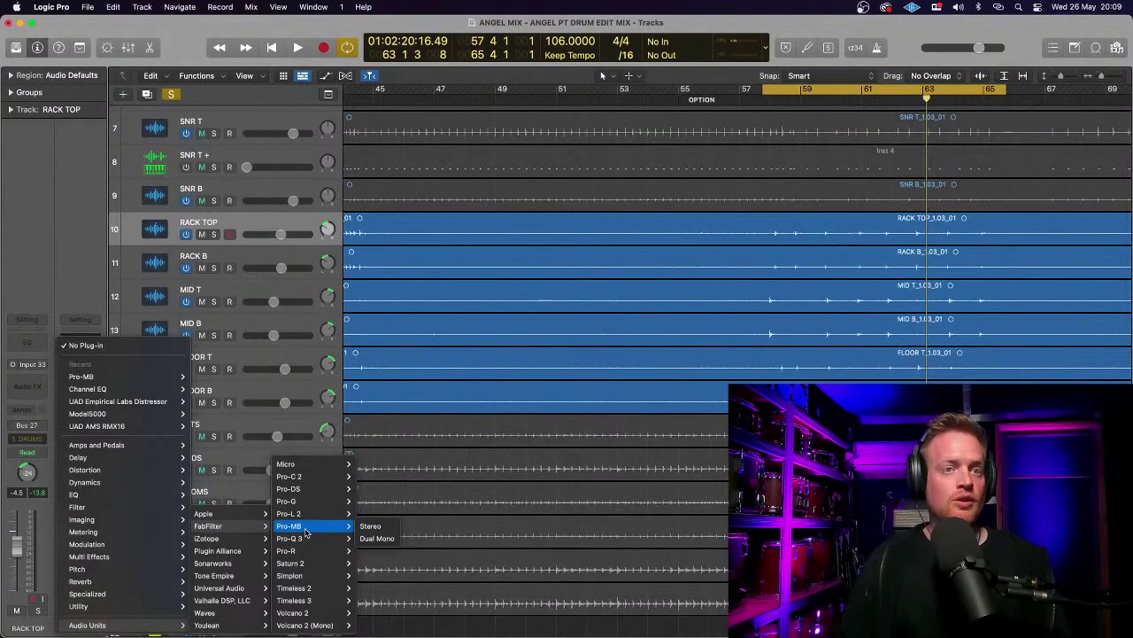
left_click(301, 538)
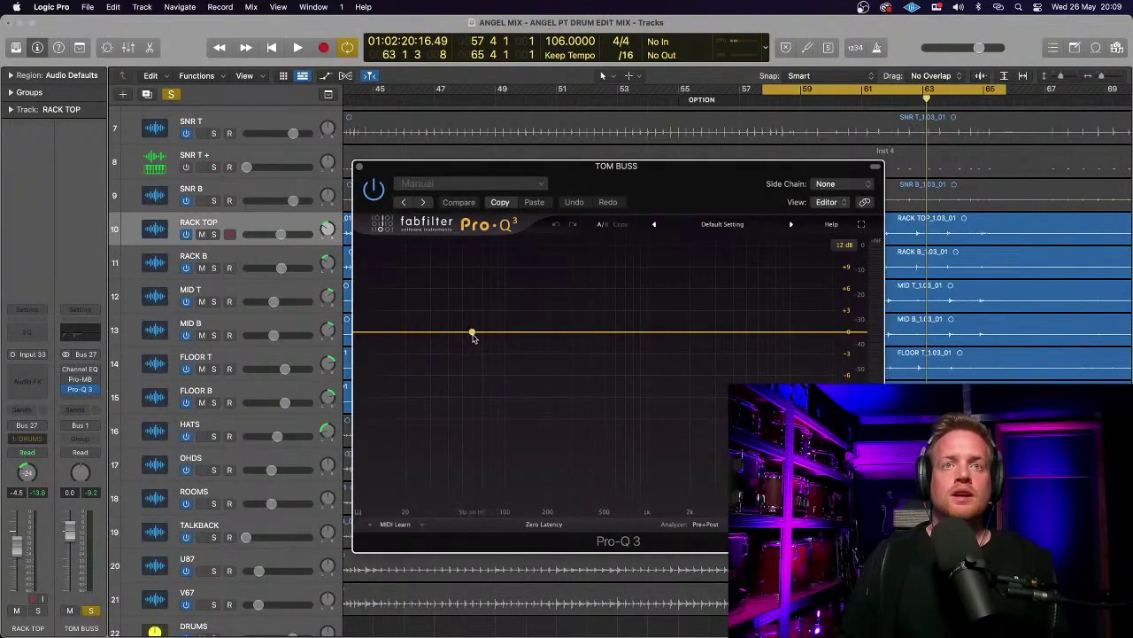
- Add a Pro-Q 3 bell band near 97 Hz at about -2.98 dB, Q 1, with an upward dynamic range
left_click_drag(476, 333, 500, 333)
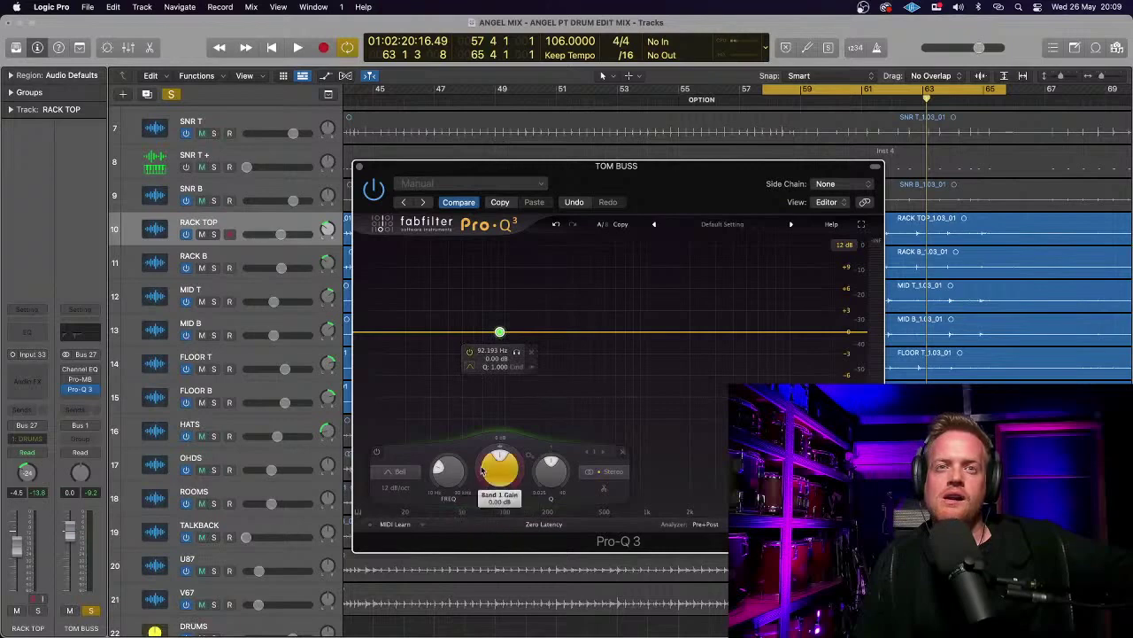
left_click_drag(485, 487, 488, 403)
left_click_drag(500, 332, 498, 357)
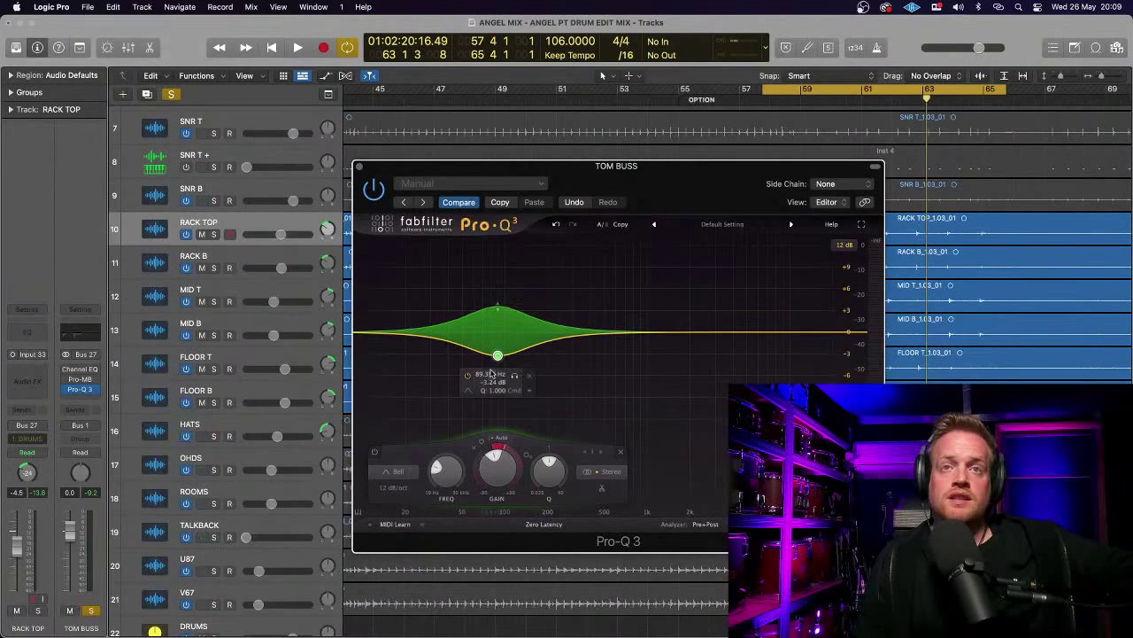
left_click_drag(498, 356, 499, 353)
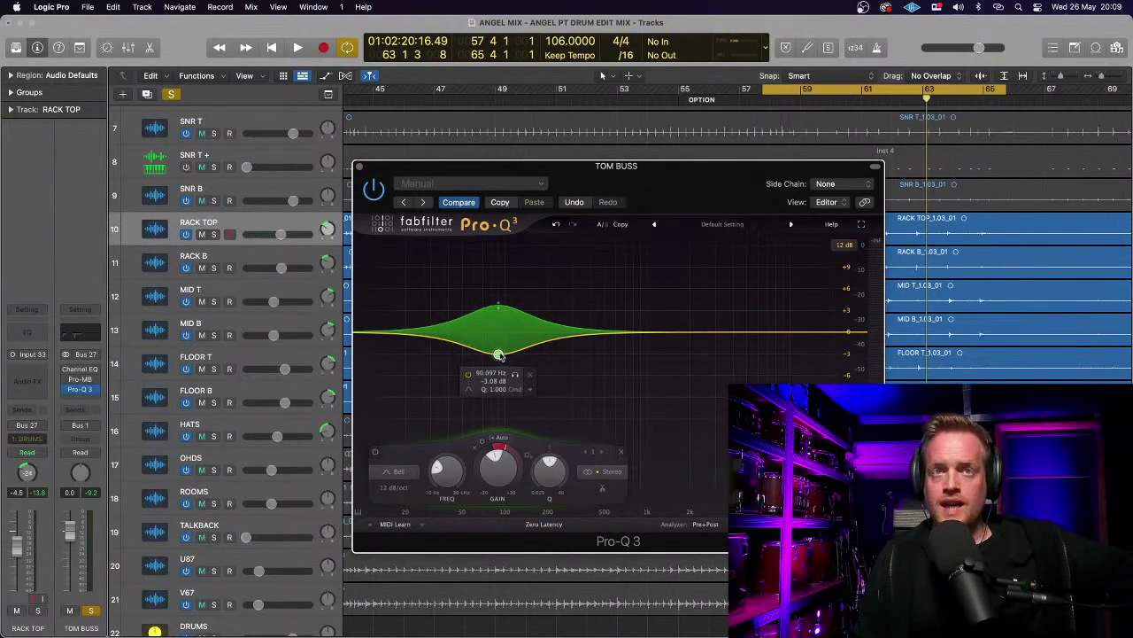
left_click_drag(499, 355, 505, 356)
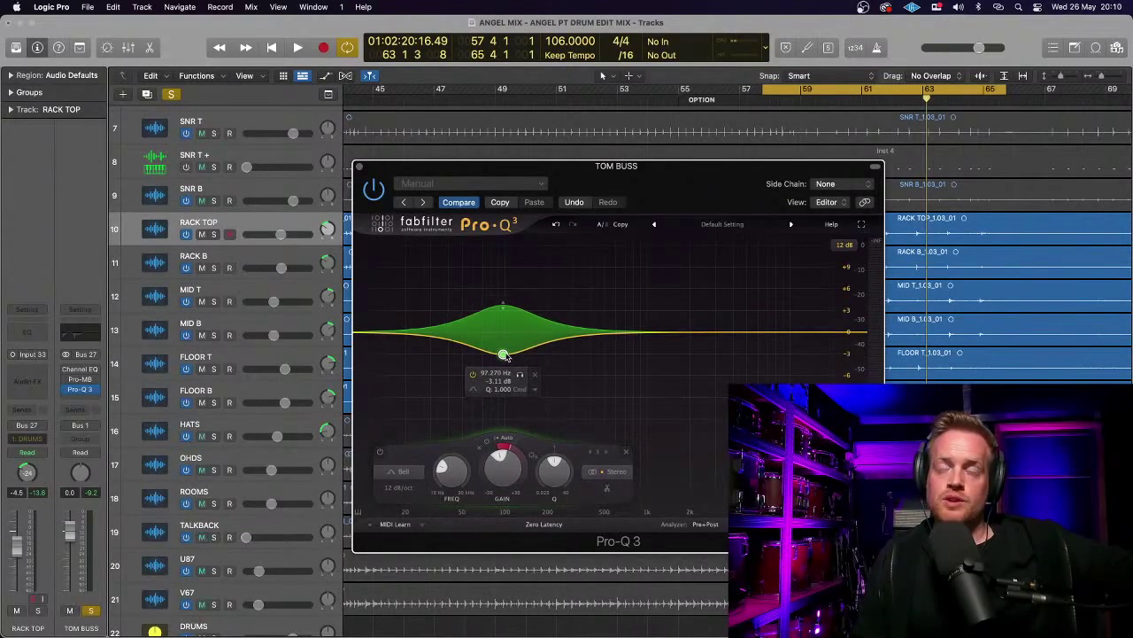
left_click_drag(504, 356, 503, 354)
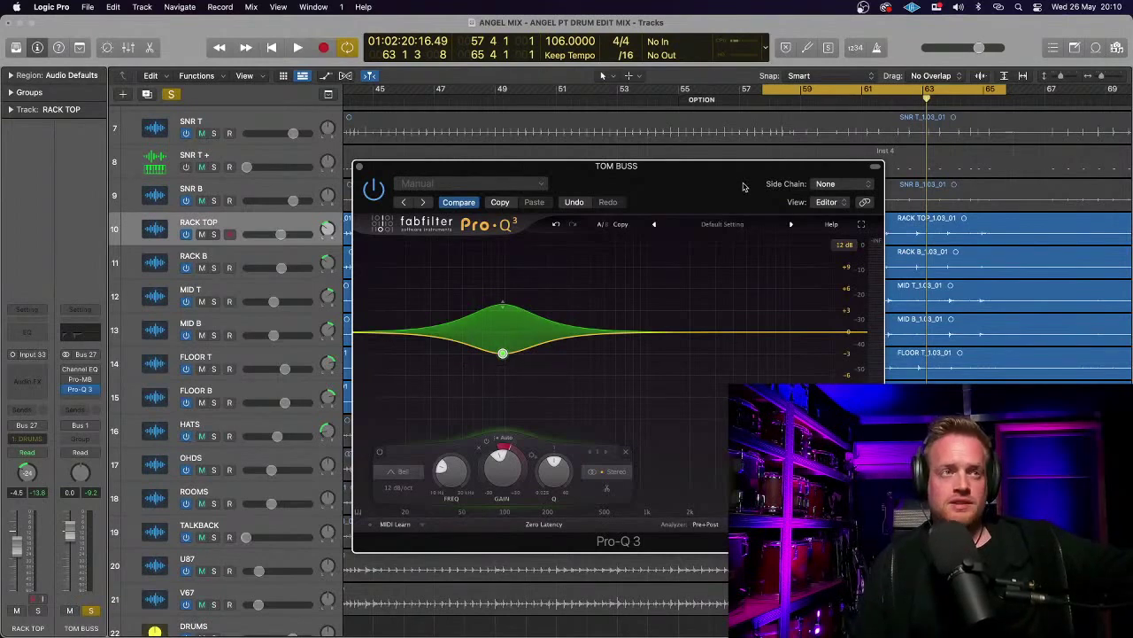
- Play the tom section to check the Pro-Q 3 dynamic band's response
key("space")
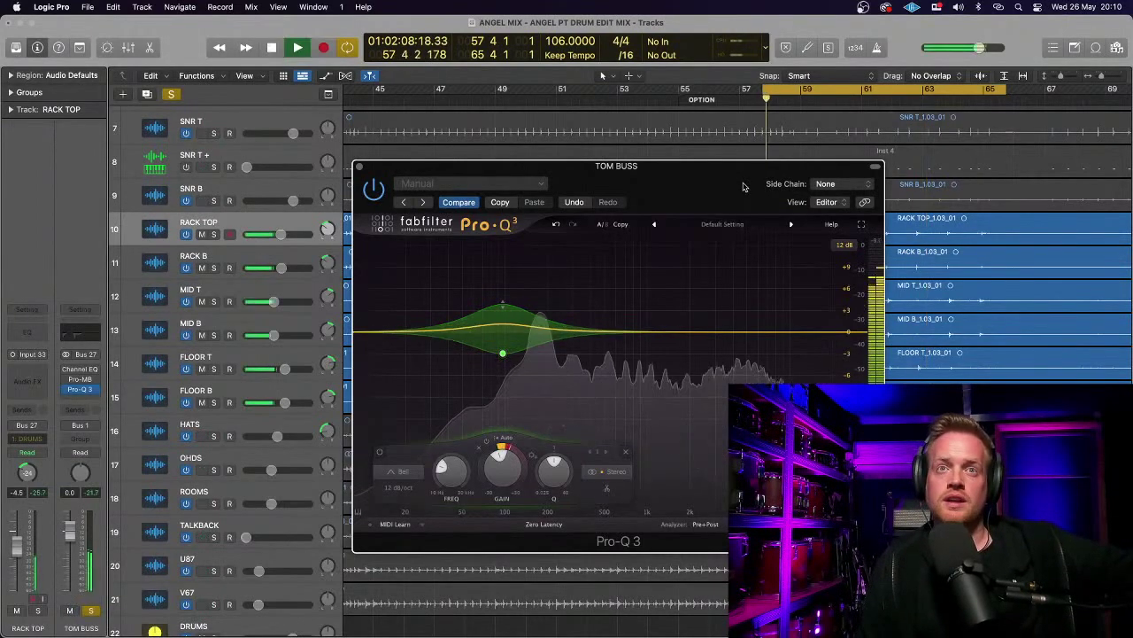
mouse_move(503, 356)
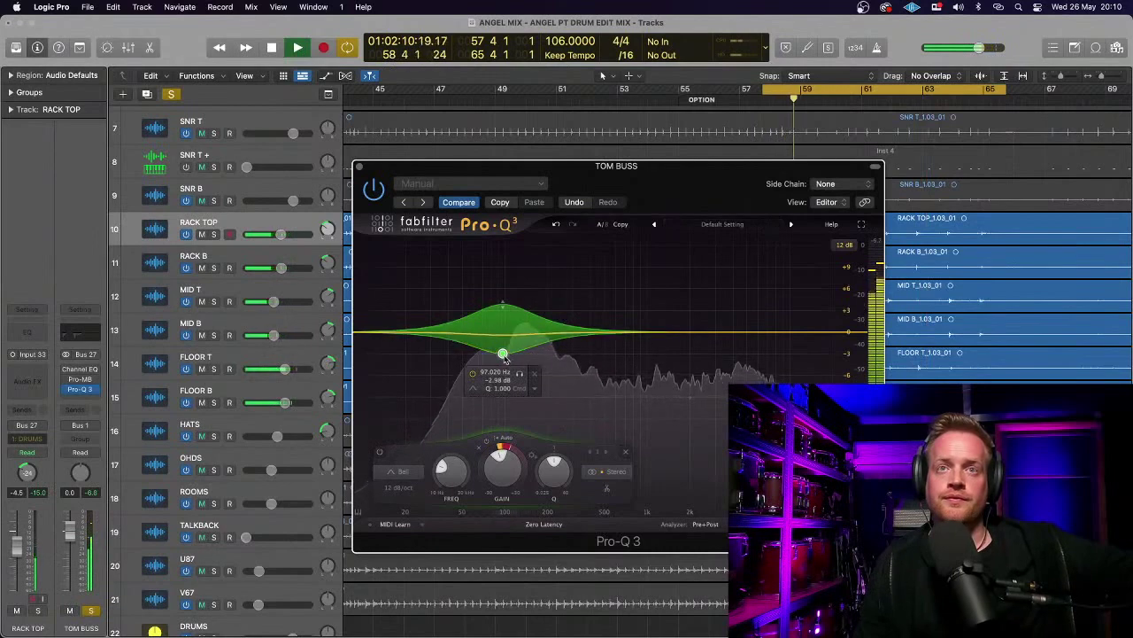
- Shape the Pro-Q 3 dynamic band to about 94.5 Hz, −4.02 dB and Q 0.559, with a manual threshold of about −25.5 dB
left_click_drag(504, 357, 502, 369)
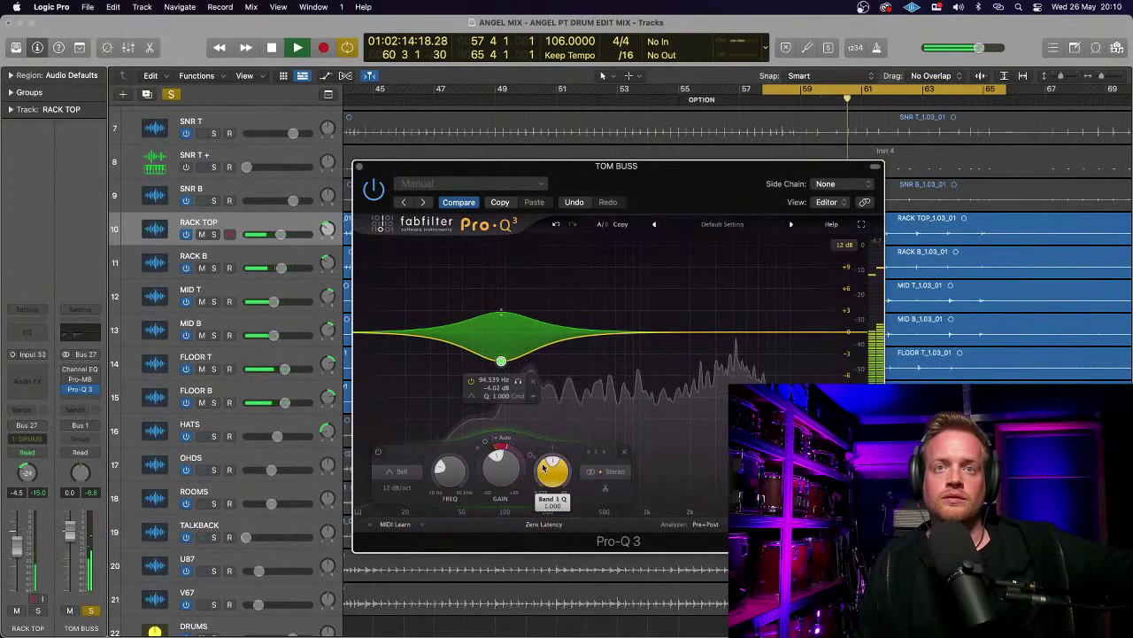
left_click_drag(546, 457, 544, 479)
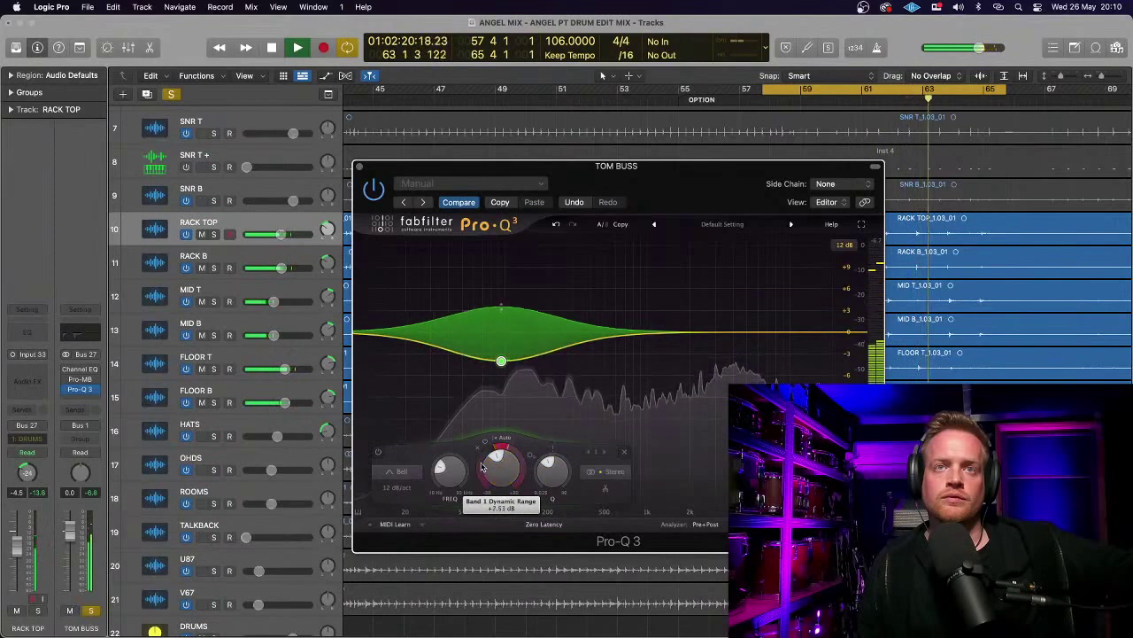
left_click(503, 438)
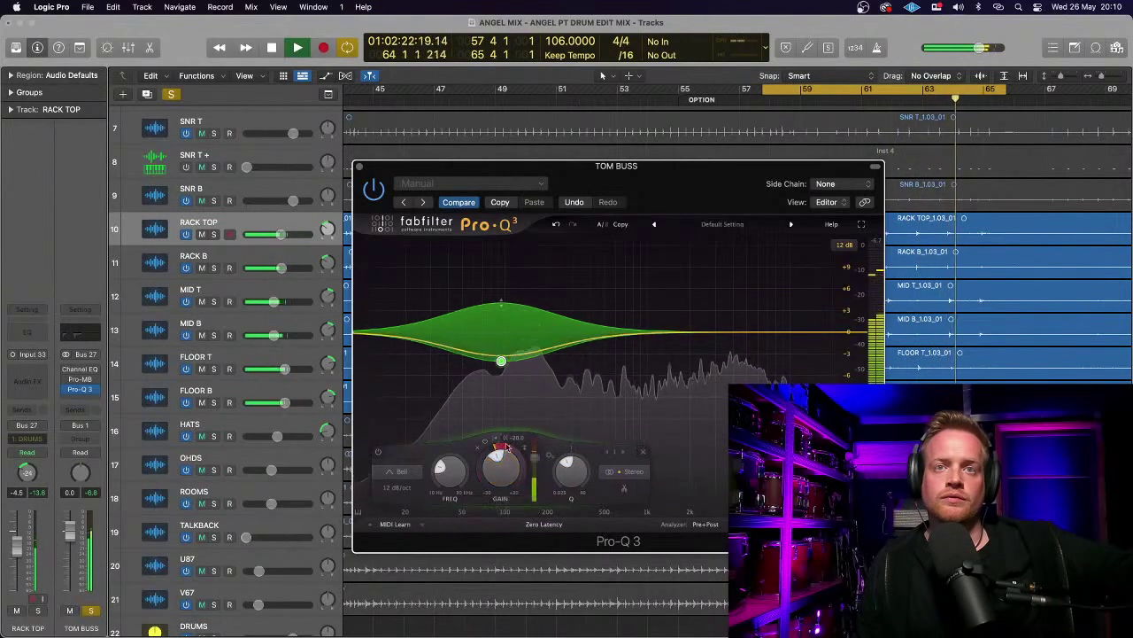
left_click_drag(536, 470, 536, 473)
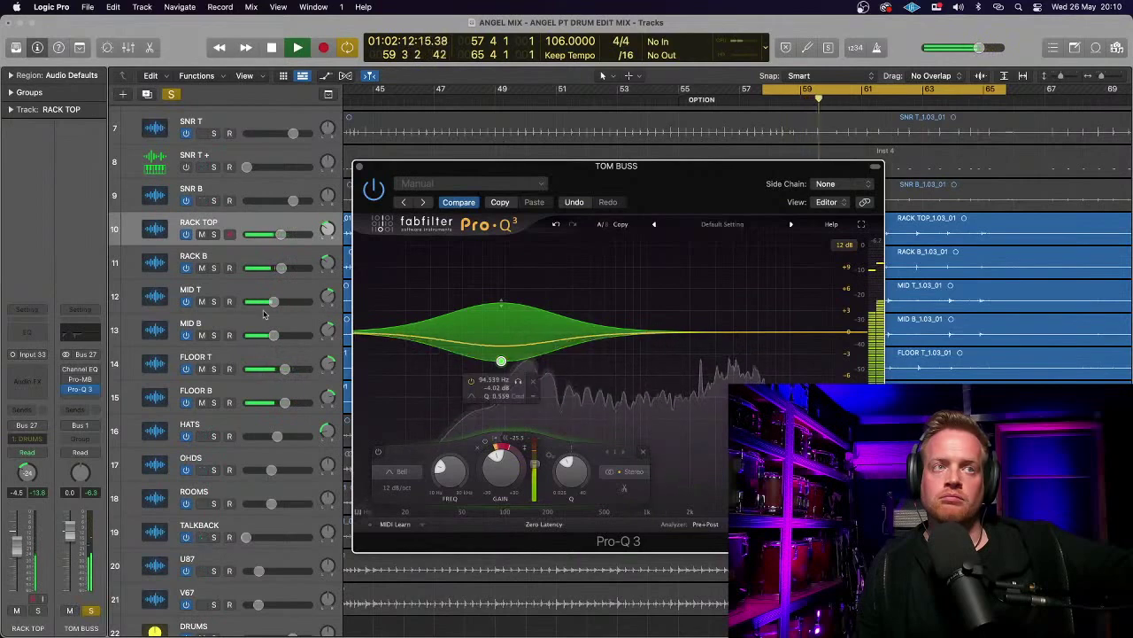
- Turn on the tom buss Channel EQ, compare the sound with Pro-Q 3 bypassed and active, and stop playback
left_click(79, 371)
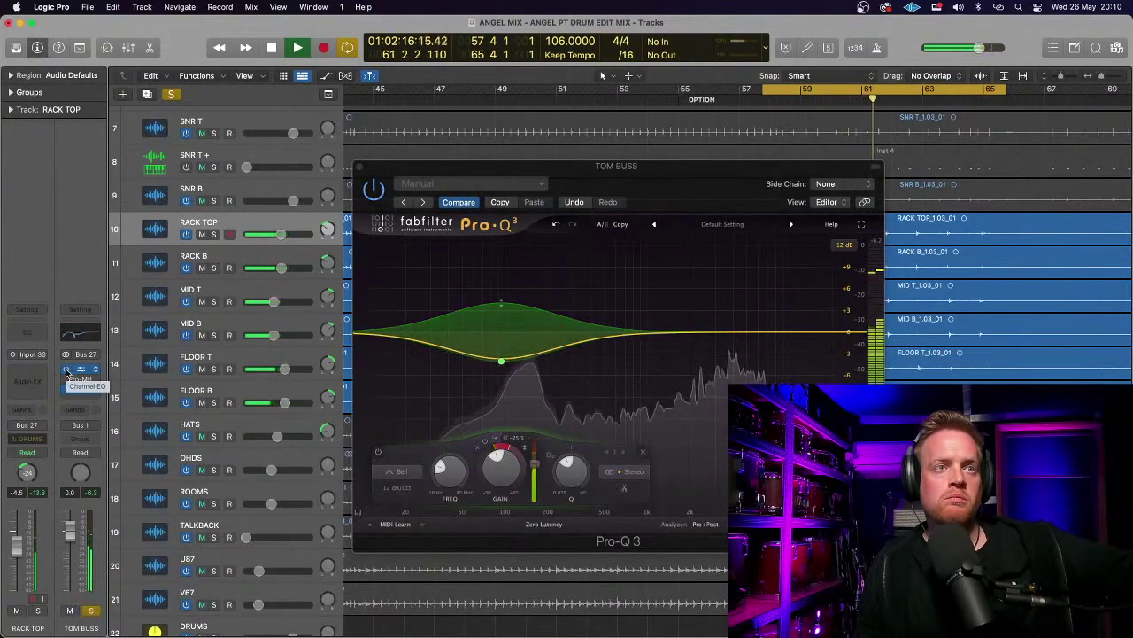
left_click_drag(64, 387, 65, 389)
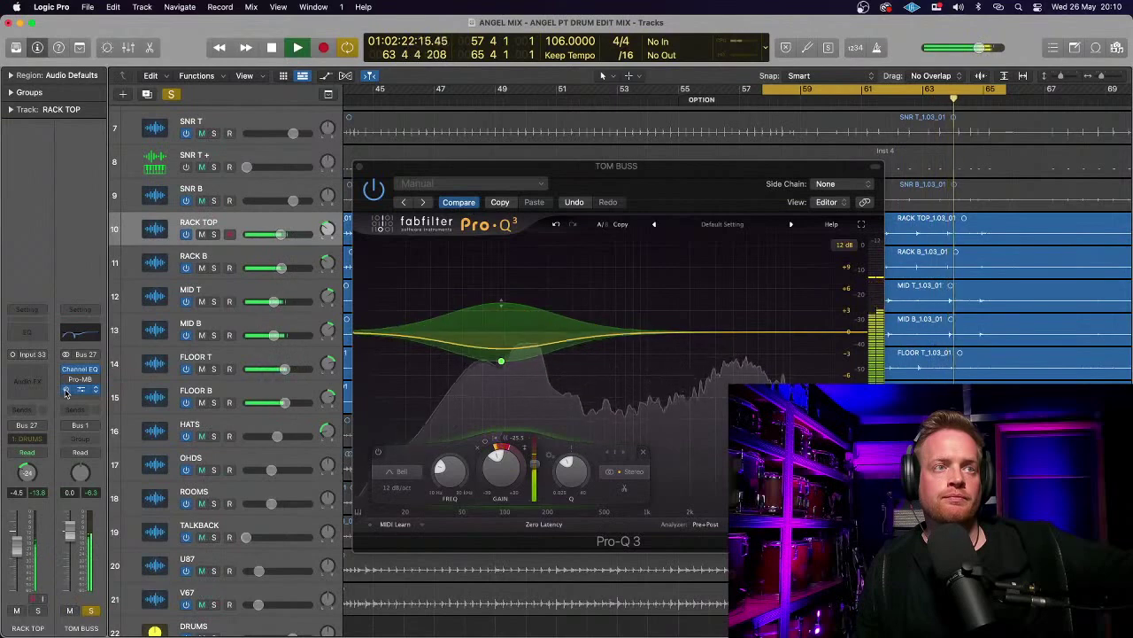
key("space")
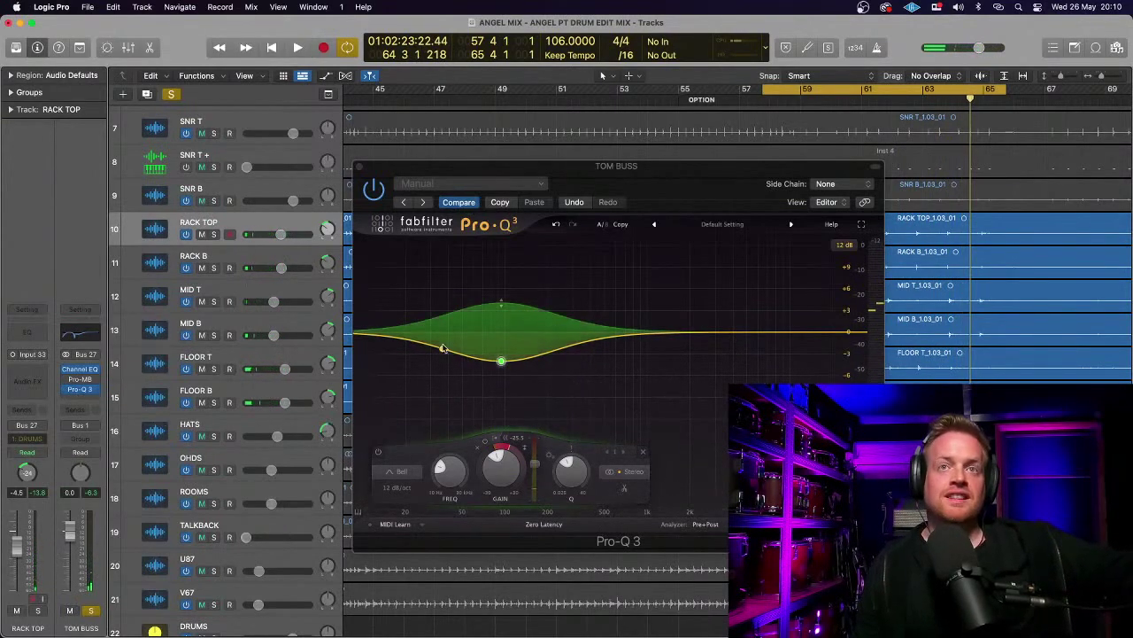
- Retune the Pro-Q 3 band to about 97 Hz and −3.83 dB, and narrow its Q to 0.932
left_click(502, 363)
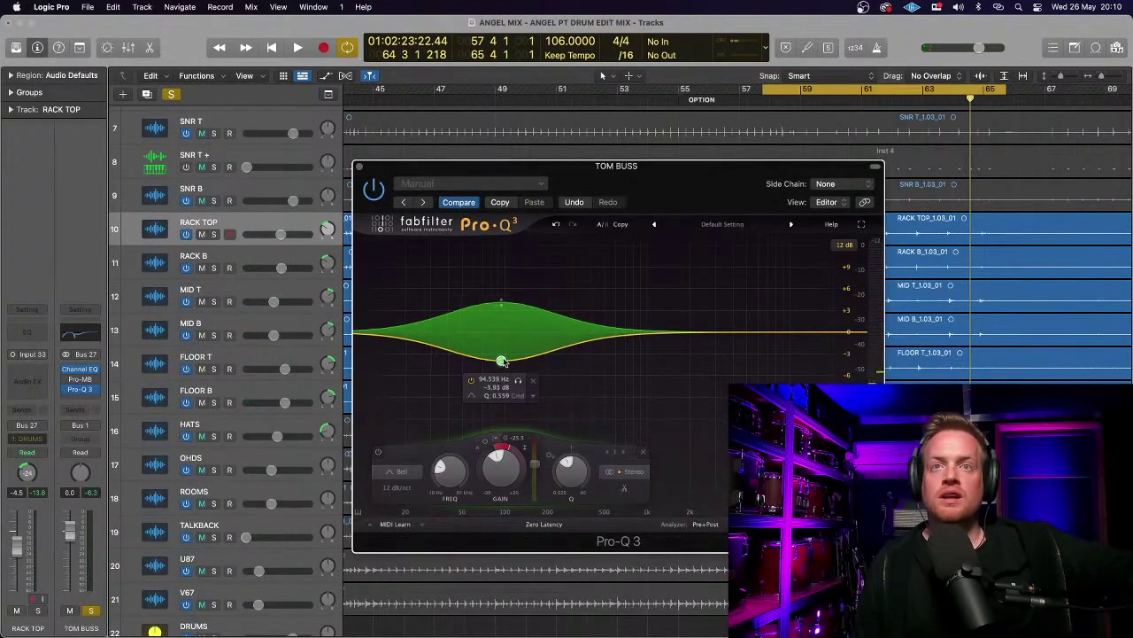
left_click_drag(502, 362, 504, 361)
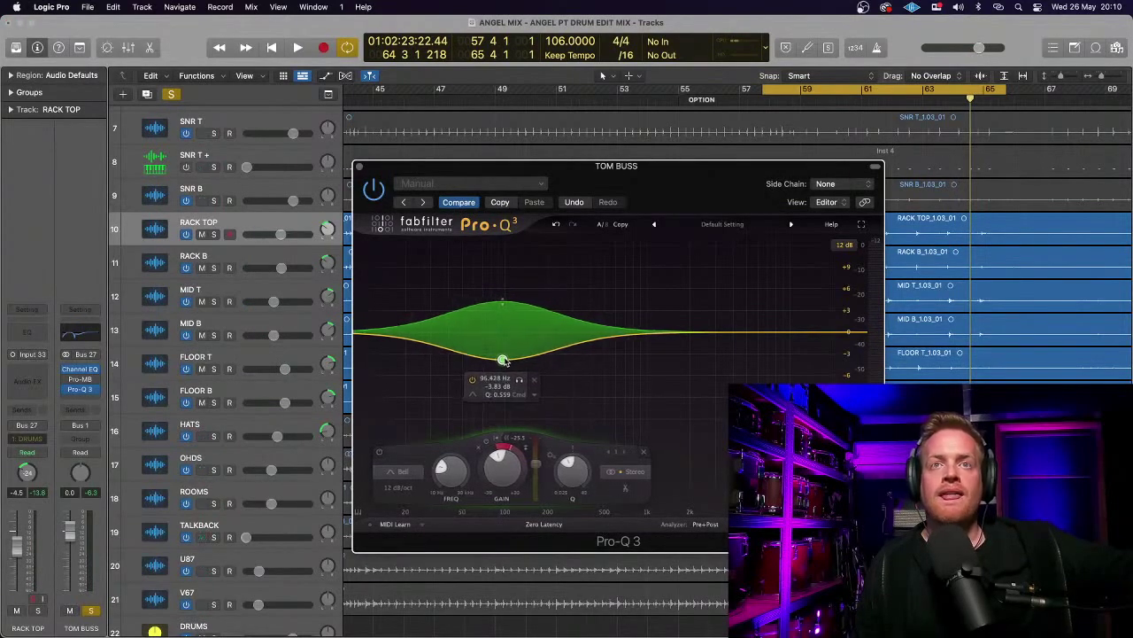
left_click_drag(570, 477, 572, 464)
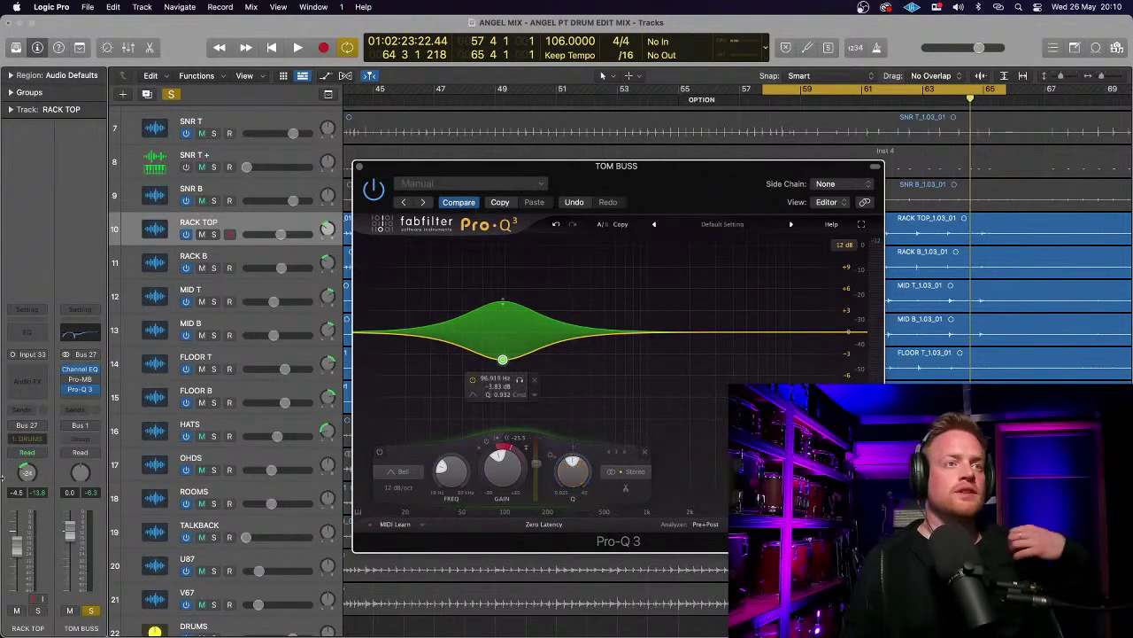
- Check the Channel EQ curve, and retune the Pro-Q 3 band to about 79.7 Hz and −4.03 dB after auditioning the loop
left_click(80, 369)
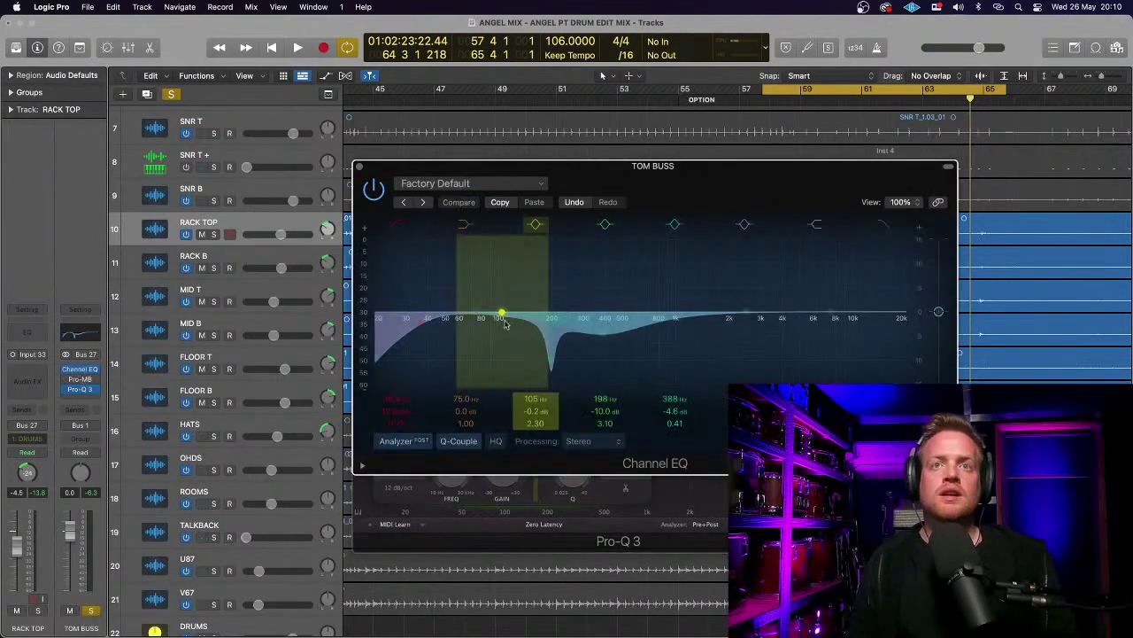
left_click(359, 166)
left_click_drag(503, 361, 492, 361)
key("space")
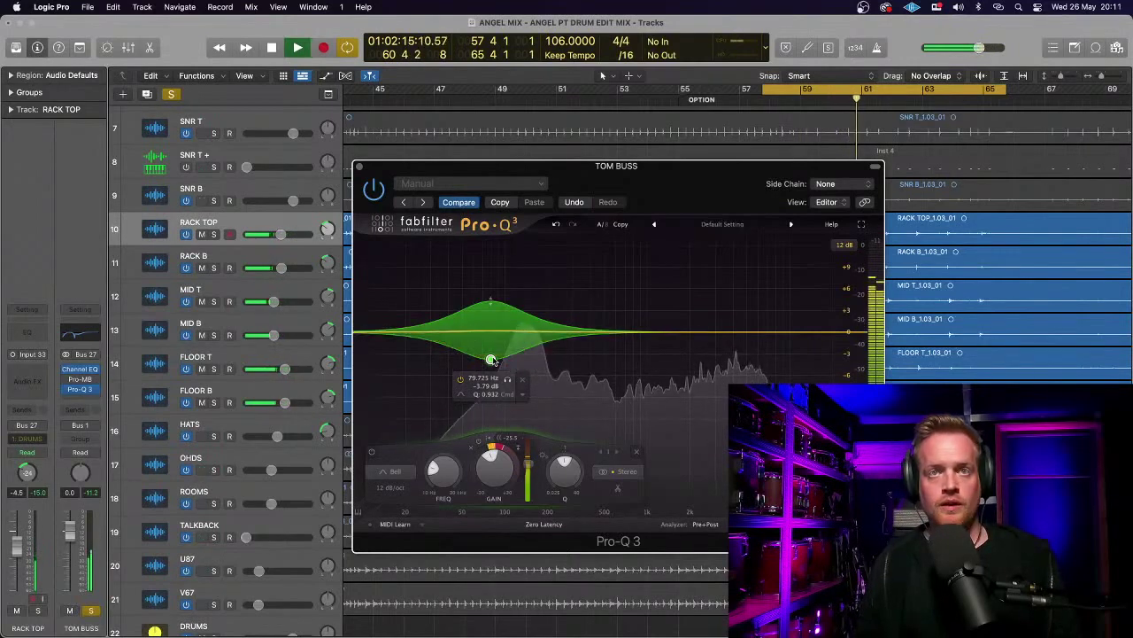
key("space")
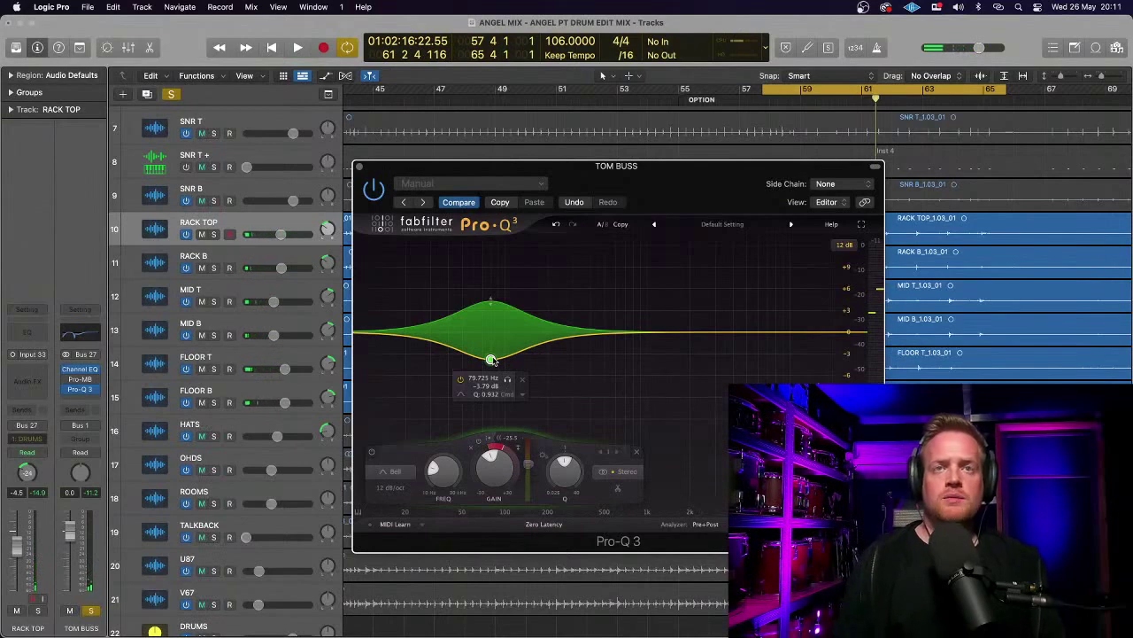
left_click_drag(490, 363, 490, 365)
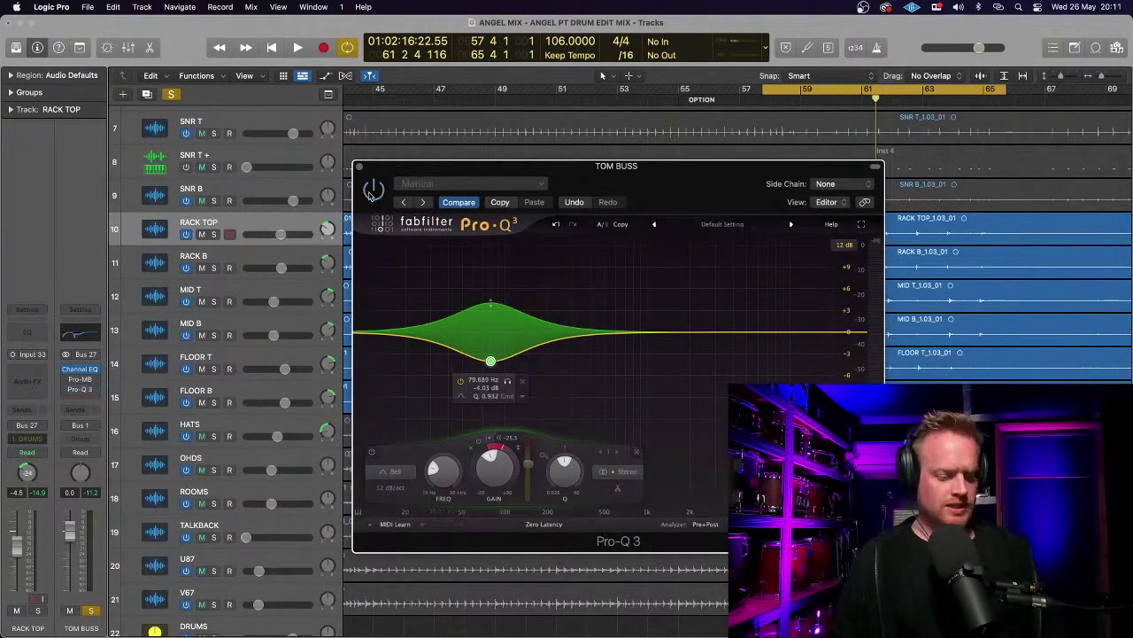
- Play the tom loop and add a narrow Channel EQ cut at 286 Hz of about −7.8 dB with a Q of 4.00
key("space")
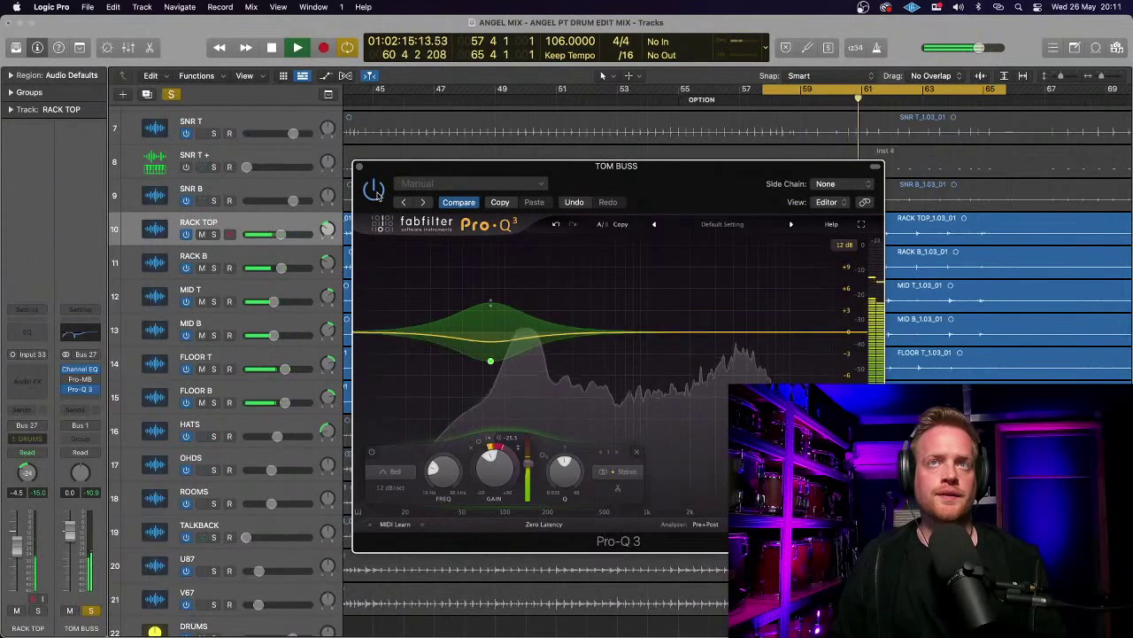
mouse_move(520, 368)
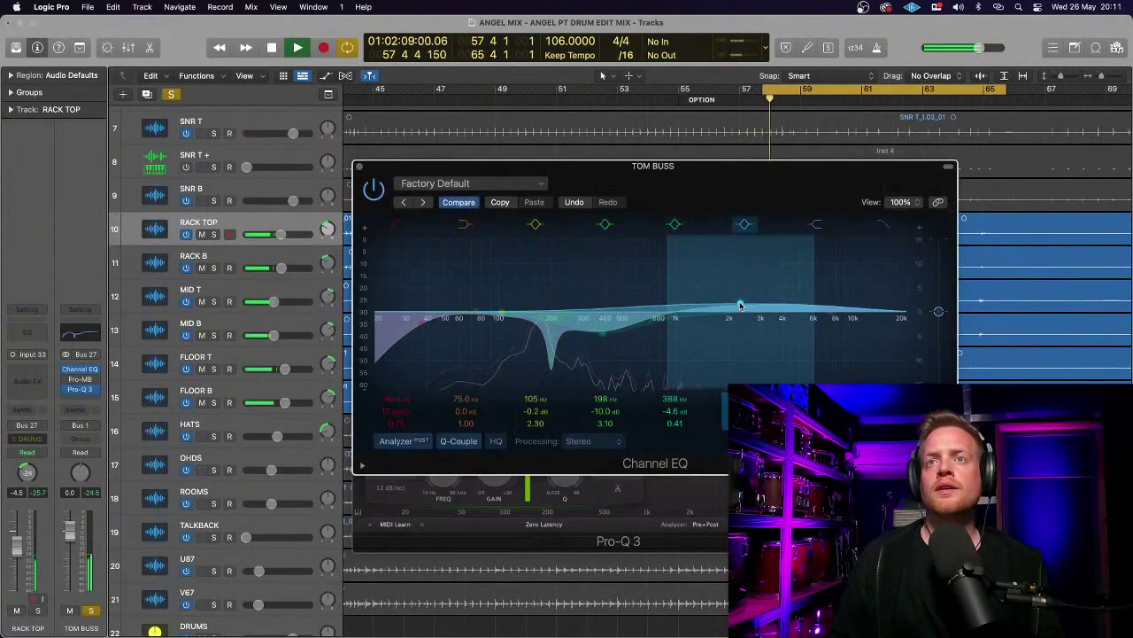
left_click_drag(811, 291, 575, 356)
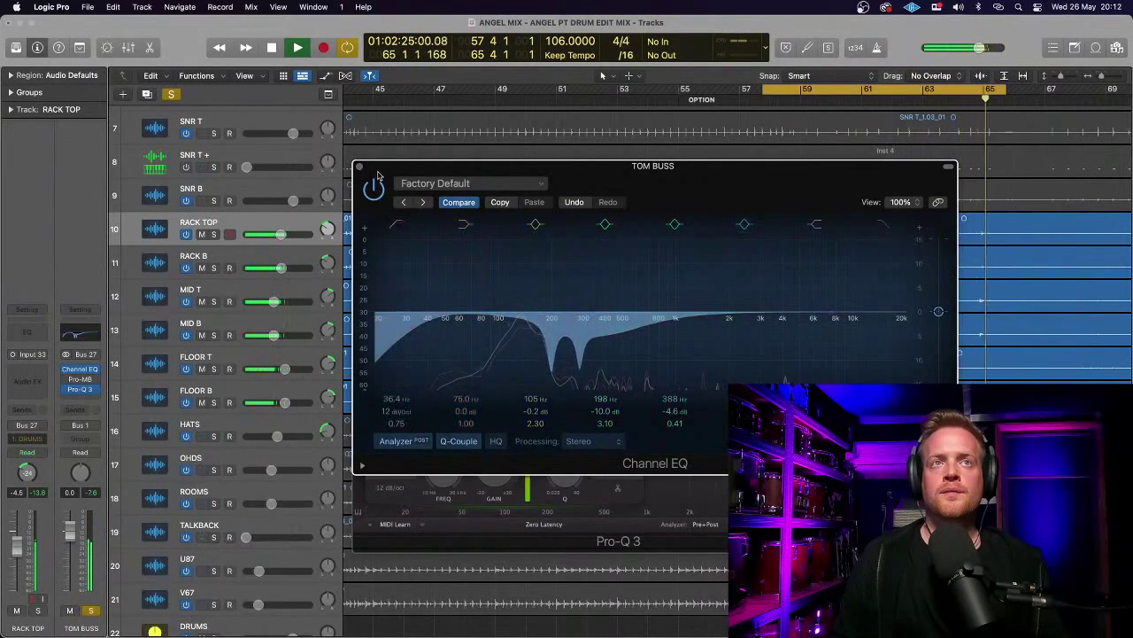
- Arrange the Channel EQ and Pro-Q 3 windows so both are reachable, and bypass both plug-ins to hear the unprocessed toms
left_click_drag(378, 174, 546, 152)
left_click(374, 198)
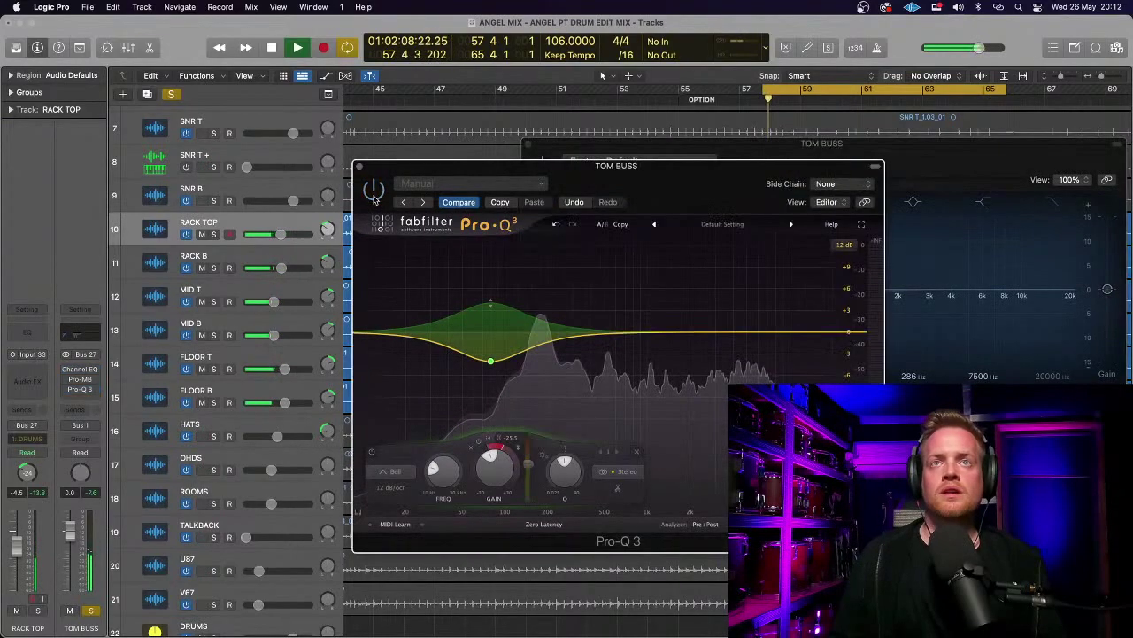
left_click_drag(587, 180, 268, 134)
left_click_drag(505, 124, 505, 157)
left_click(642, 141)
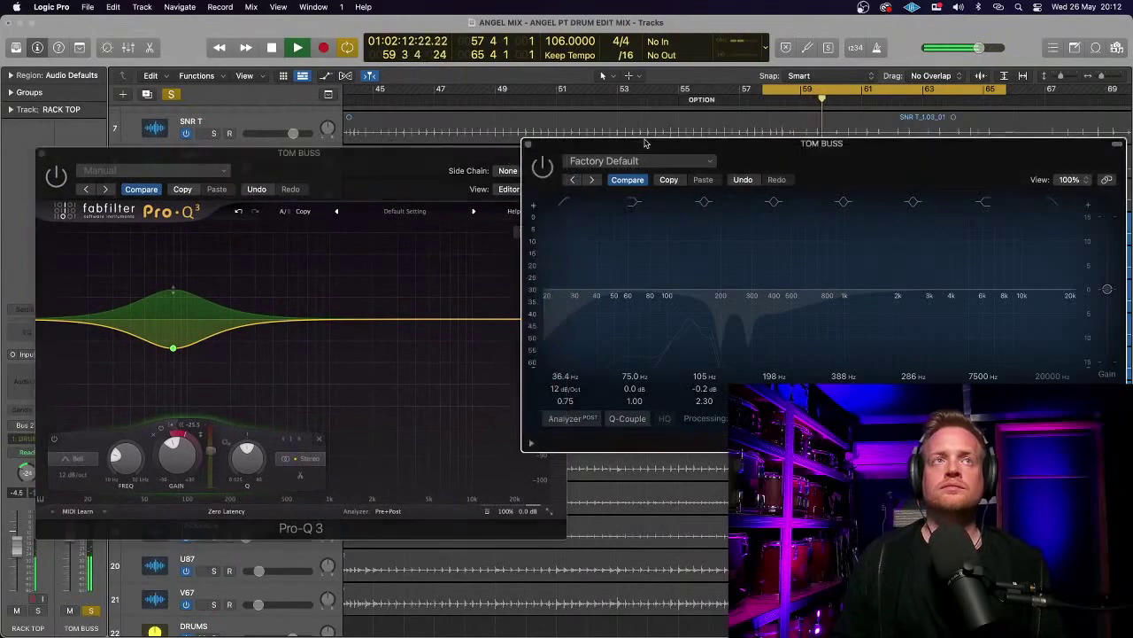
left_click_drag(642, 141, 283, 4)
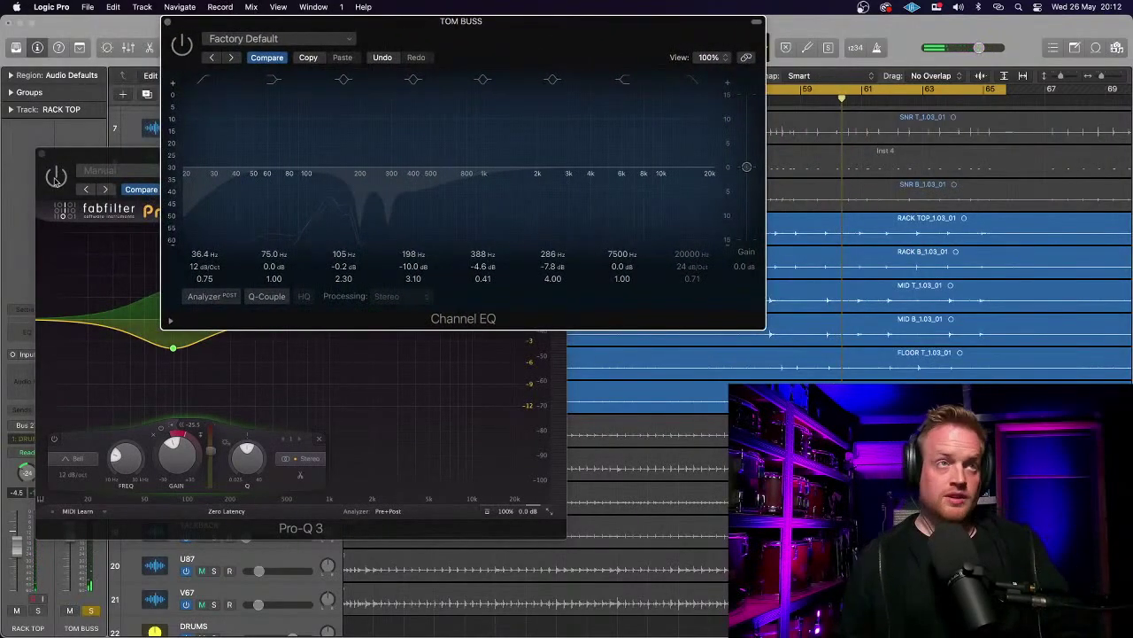
- Re-enable Pro-Q 3 and audition it alone, and re-enable the Channel EQ to hear both on the looped toms
left_click(54, 179)
key("space")
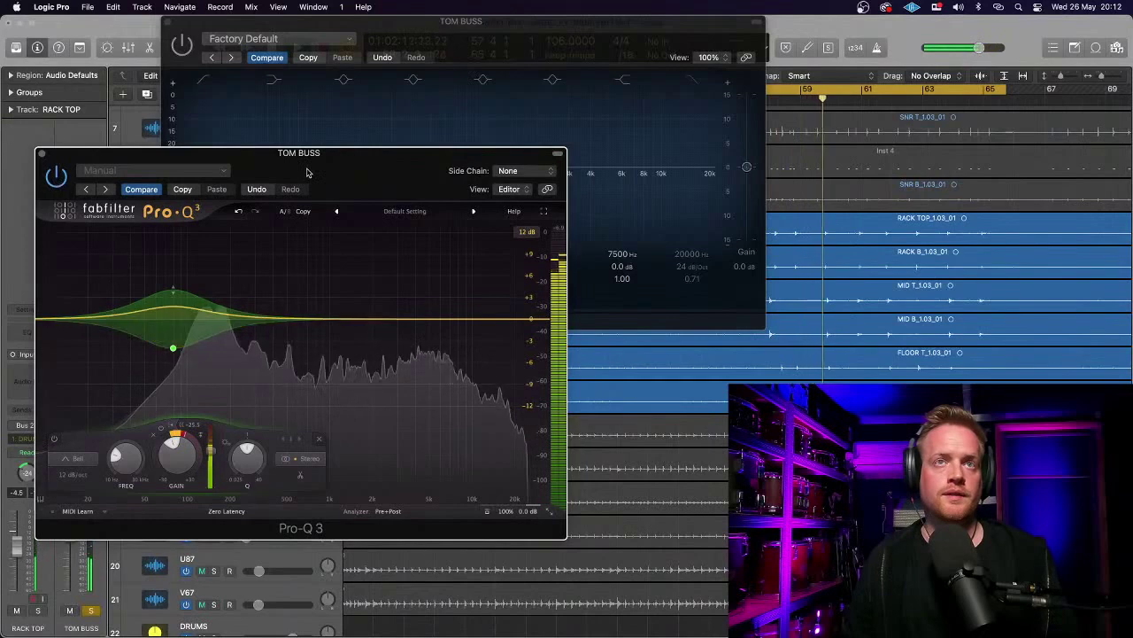
key("space")
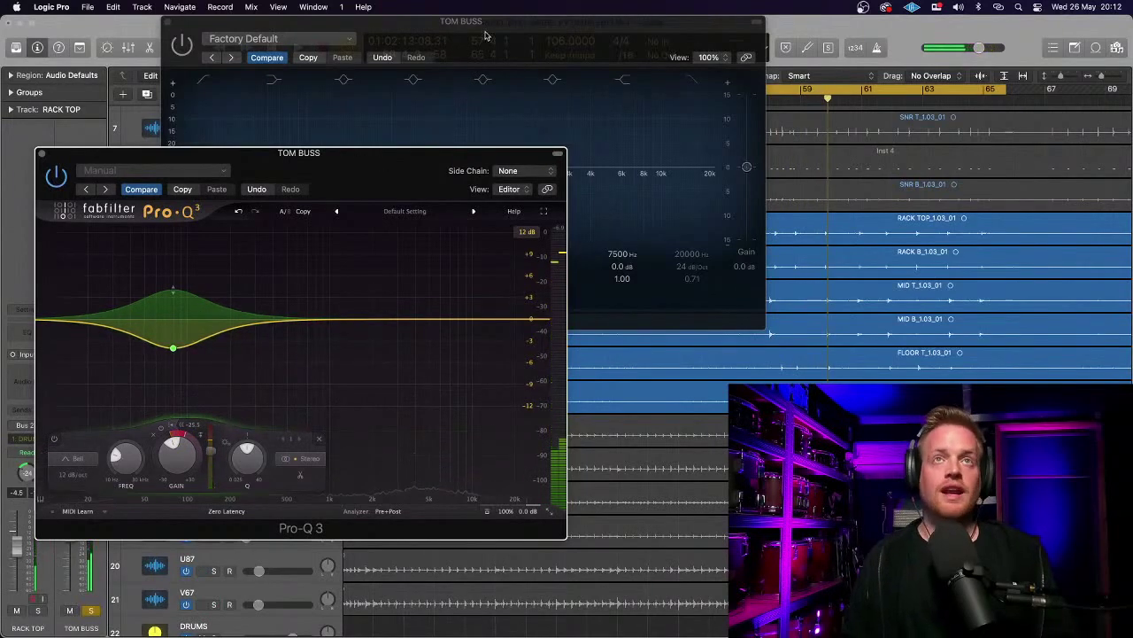
left_click(487, 27)
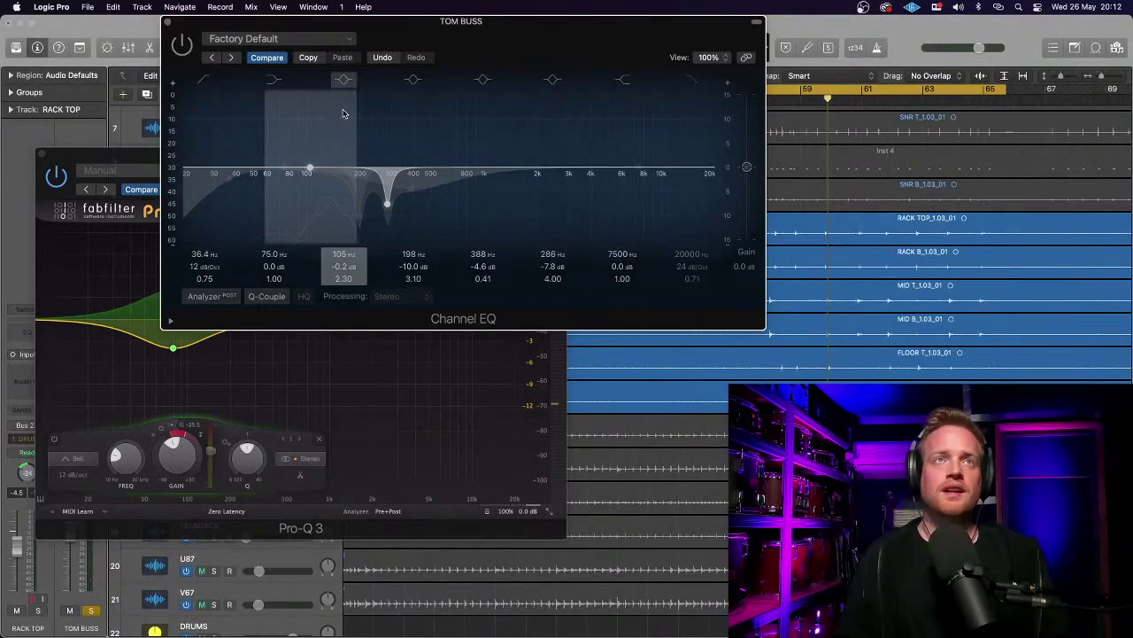
left_click(179, 45)
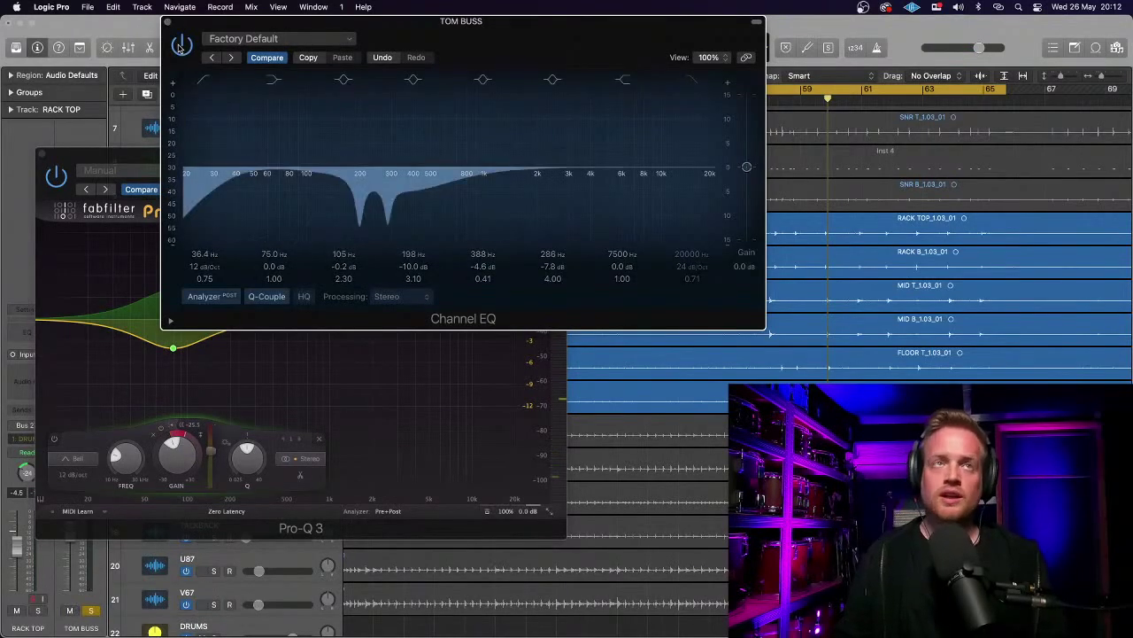
key("space")
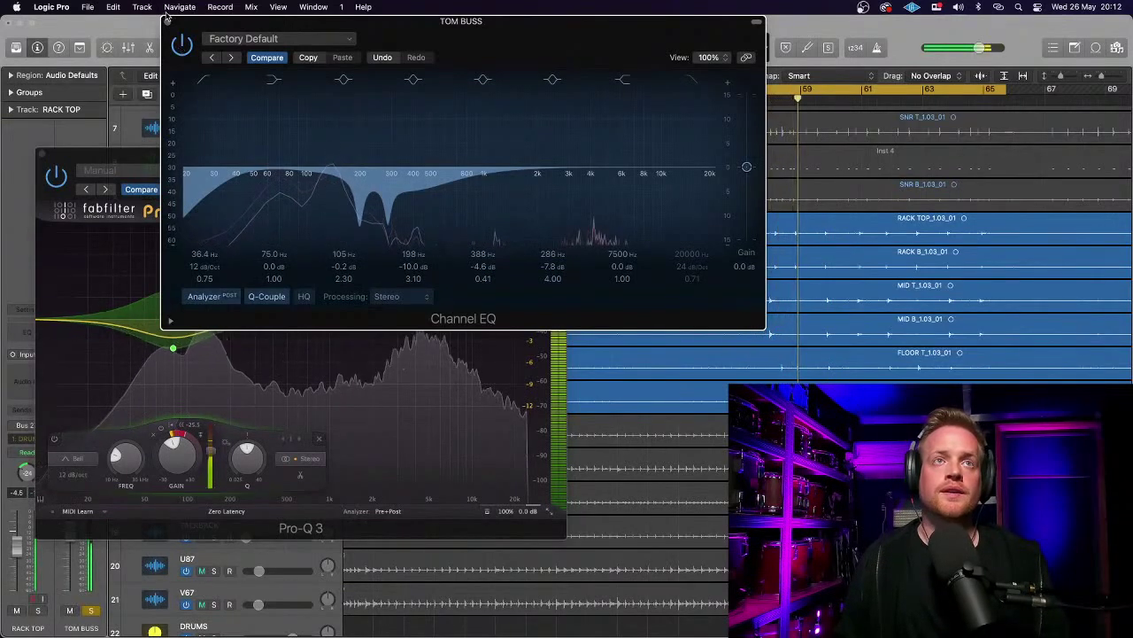
- Ease the Channel EQ cuts to −8.5 dB at 197 Hz and −6.4 dB at 286 Hz, and lower the low cut to about 29 Hz
left_click_drag(357, 231, 395, 192)
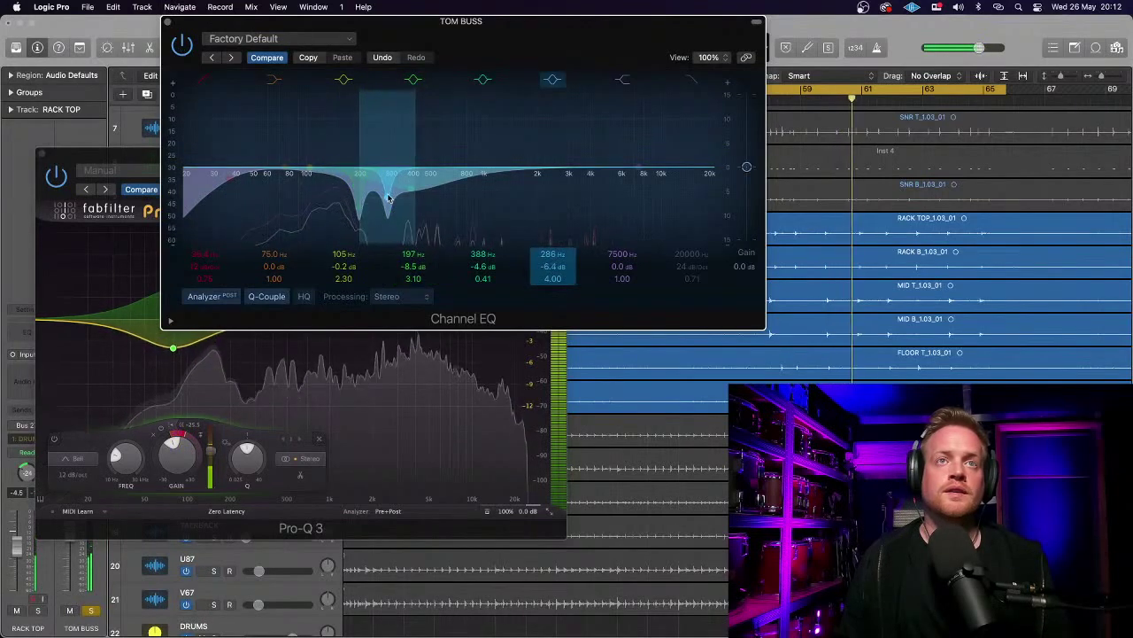
left_click_drag(228, 177, 214, 181)
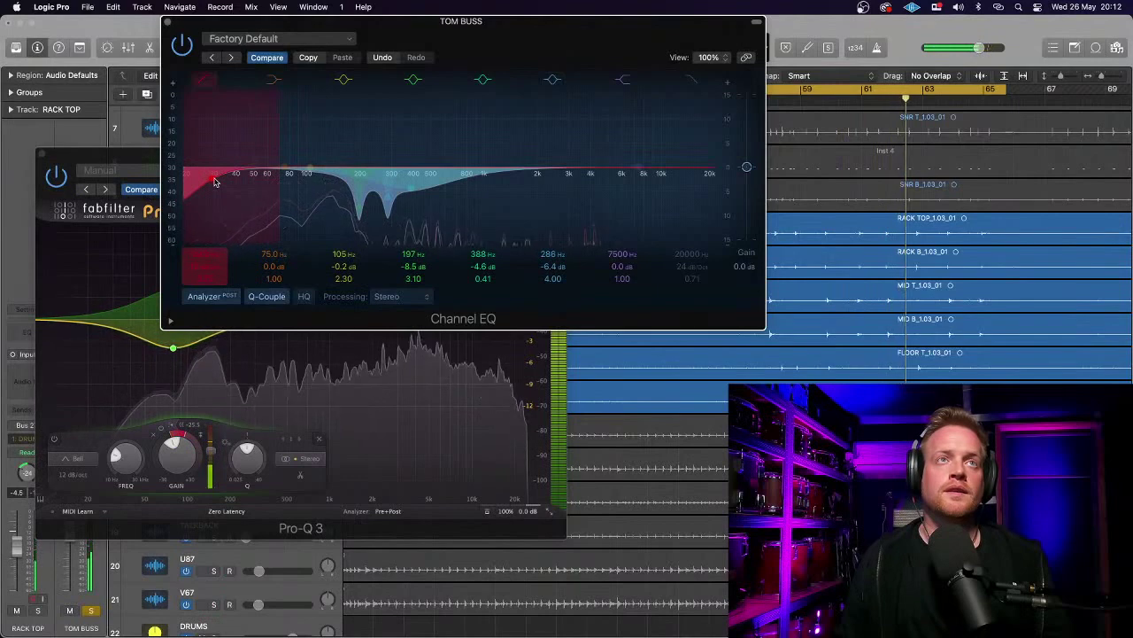
left_click(167, 22)
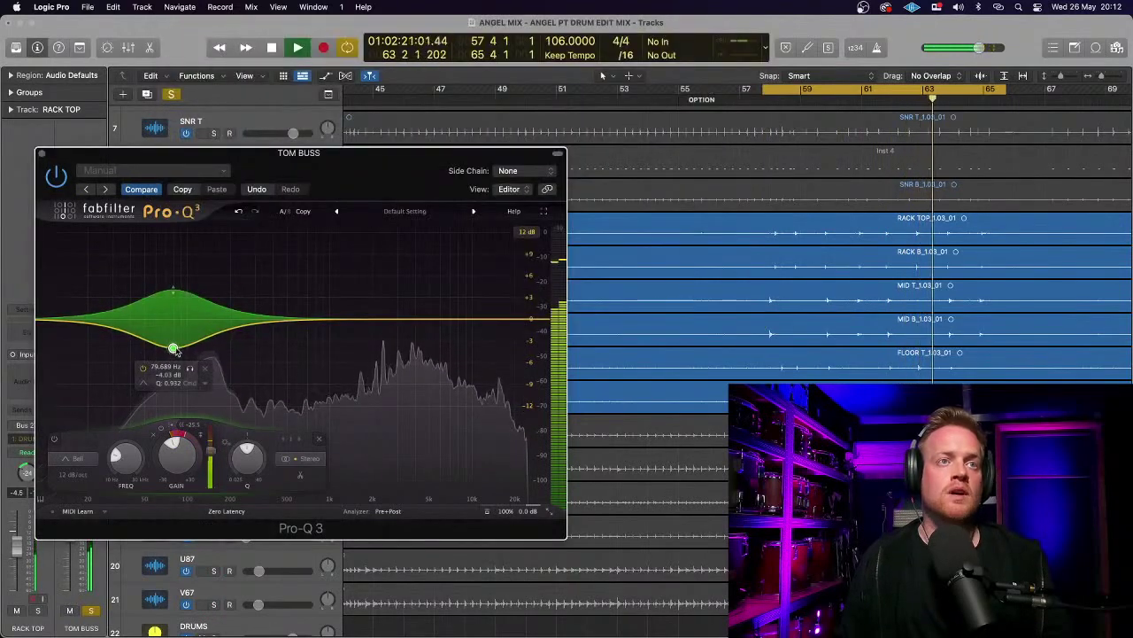
- Set the Pro-Q 3 band to about 78.2 Hz and −4.28 dB, widen its upward dynamic range, and close the plug-in
left_click_drag(175, 343, 174, 341)
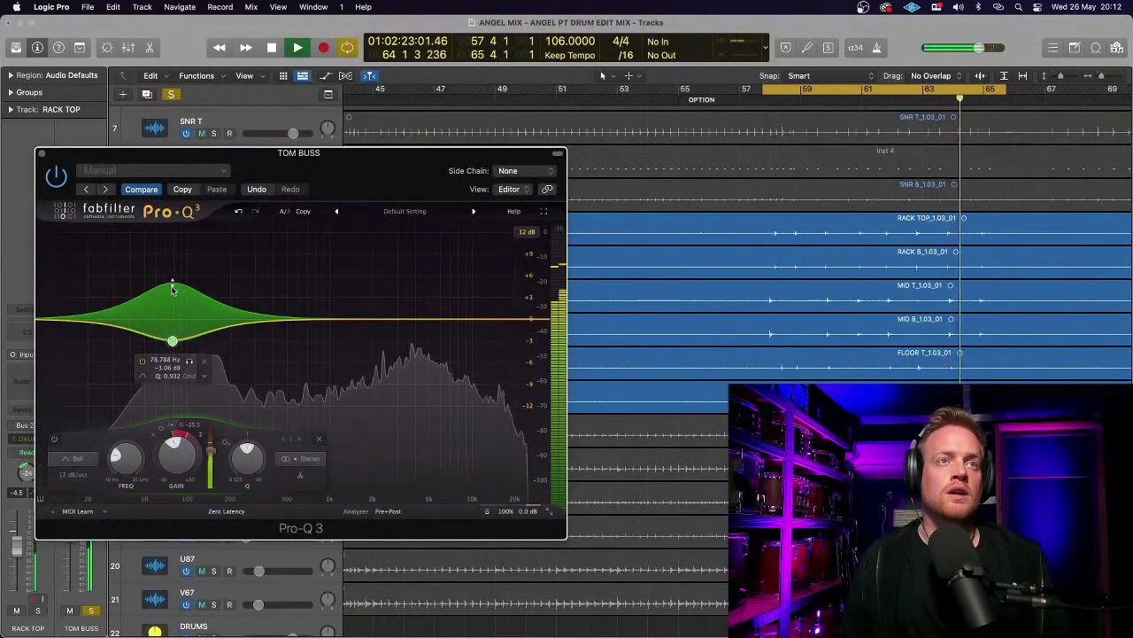
mouse_move(173, 287)
left_mouse_down()
mouse_move(175, 317)
mouse_move(173, 277)
left_mouse_up()
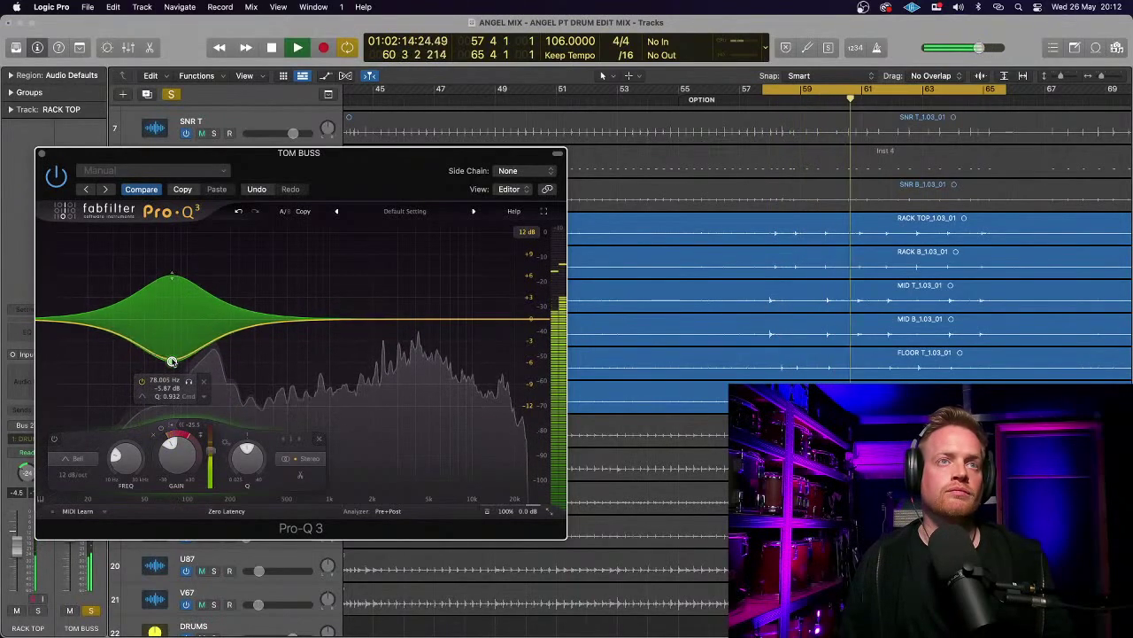
key("space")
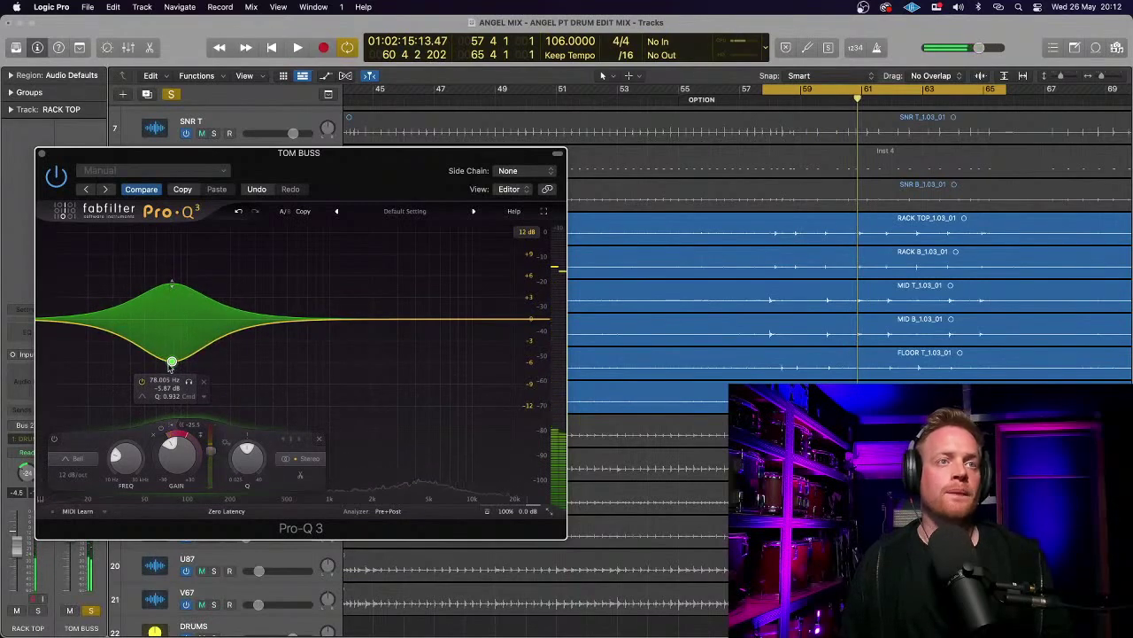
left_click_drag(171, 362, 171, 350)
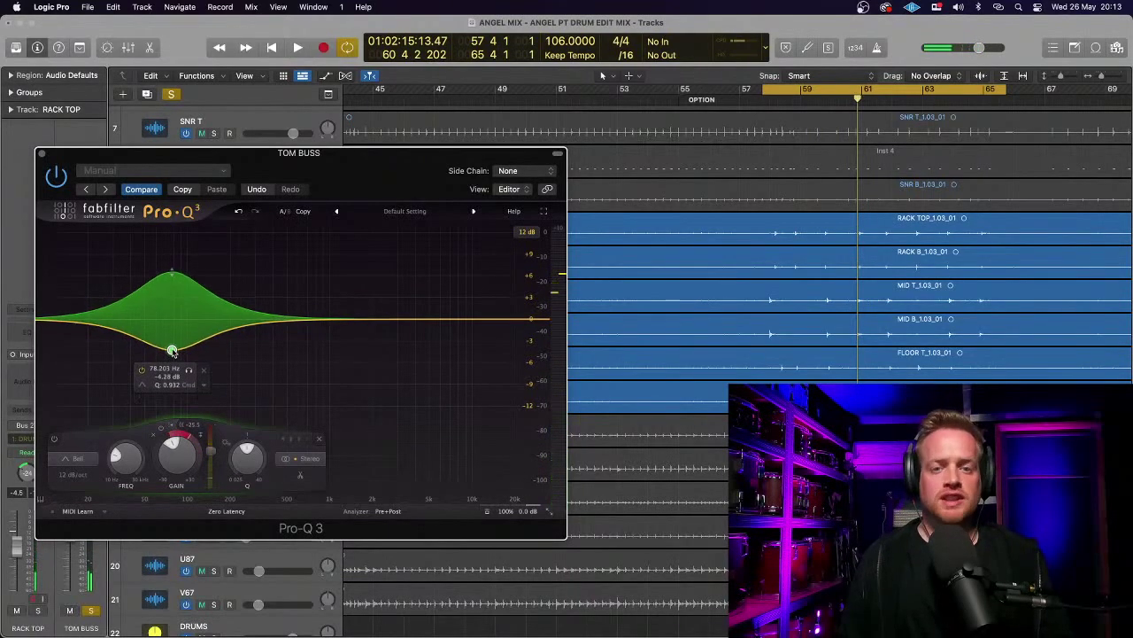
left_click(41, 154)
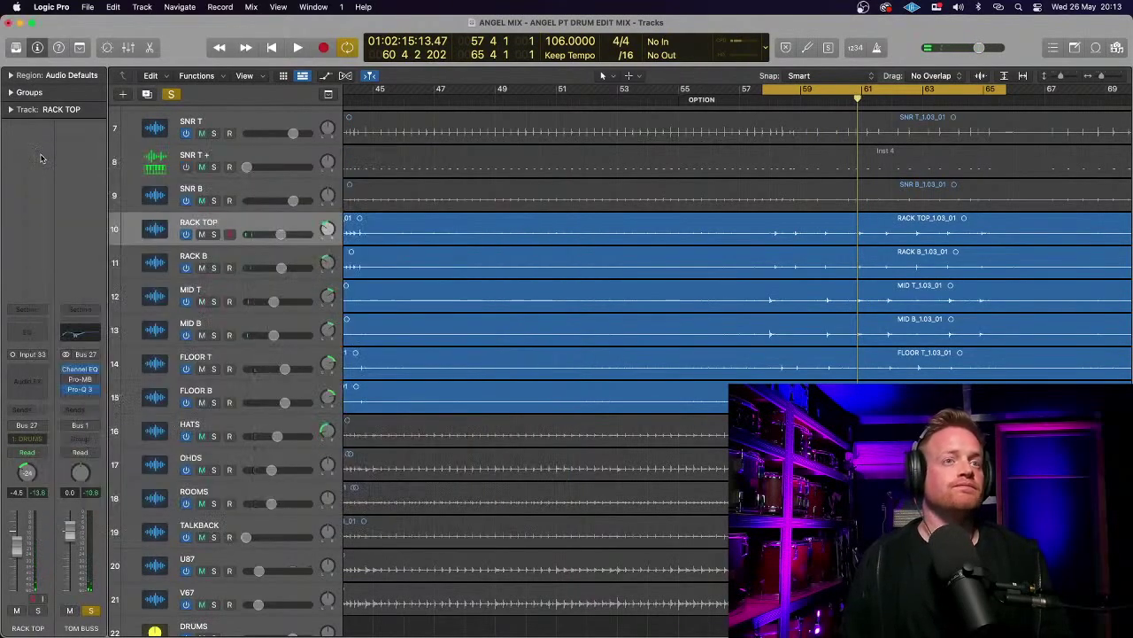
- Move the TOM BUSS Channel EQ's 286 Hz cut to about 320 Hz and −14.9 dB while the toms play, and close the plug-in
left_click(82, 369)
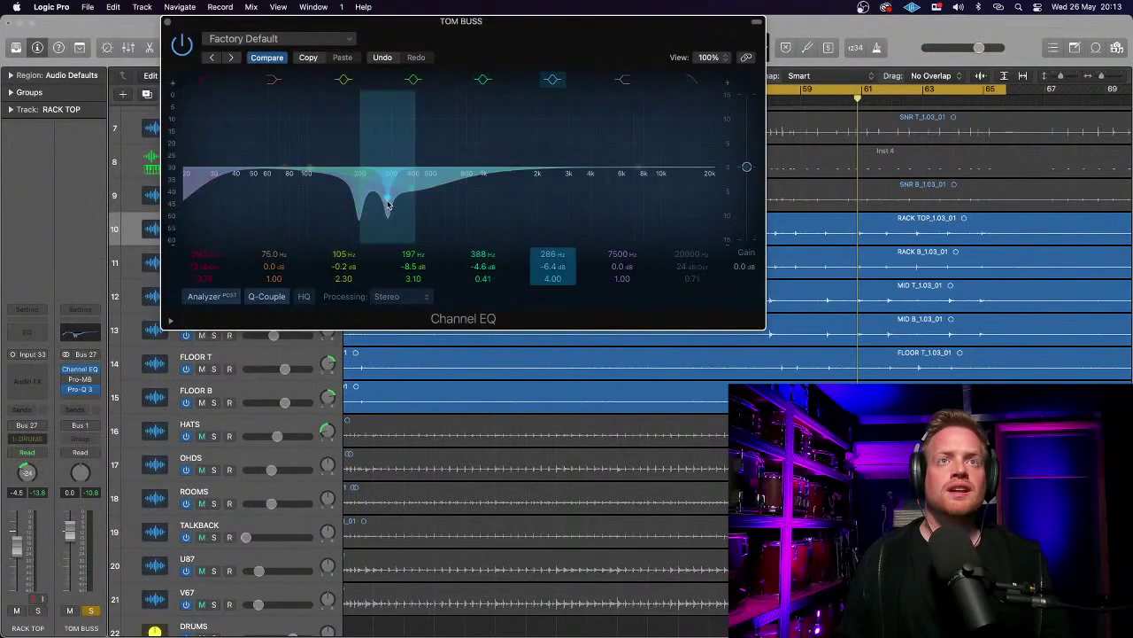
key("space")
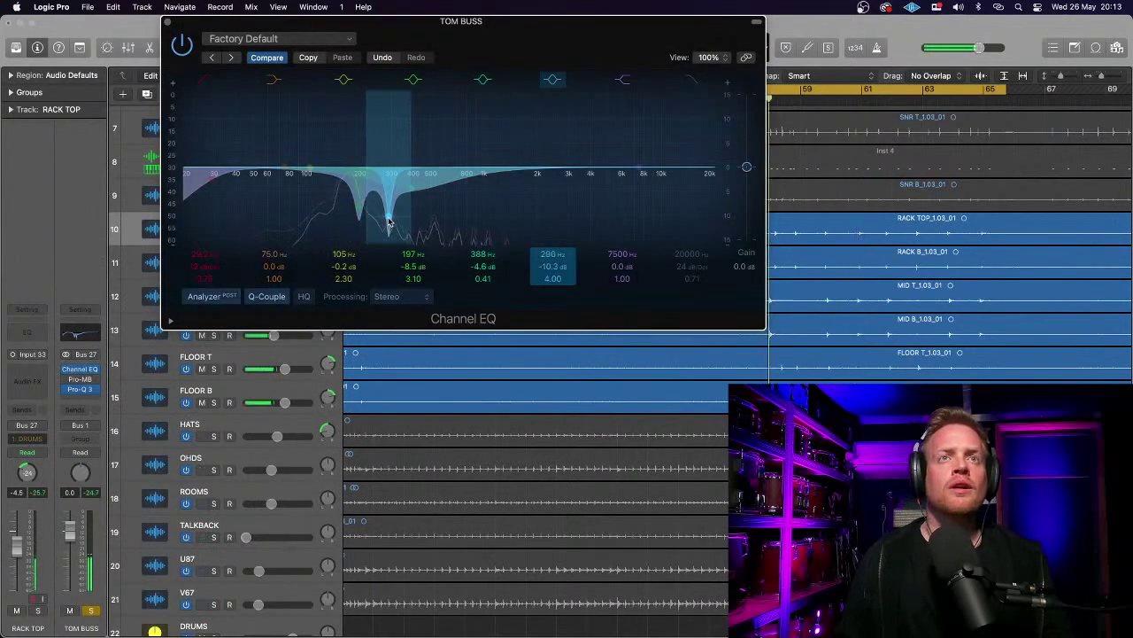
left_click_drag(388, 225, 396, 249)
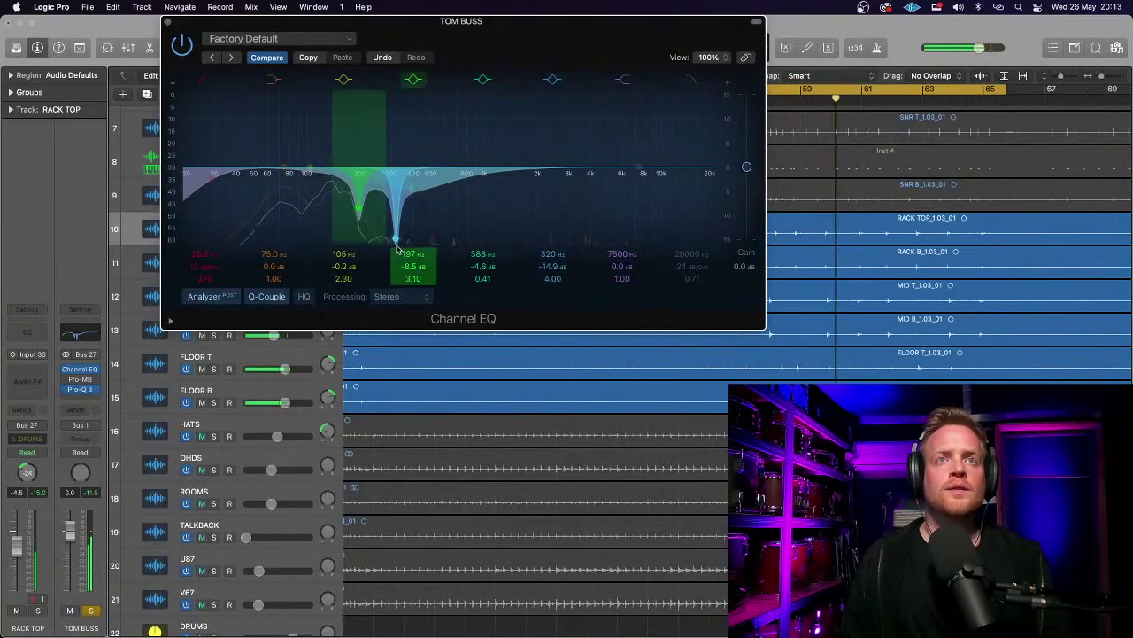
left_click(167, 22)
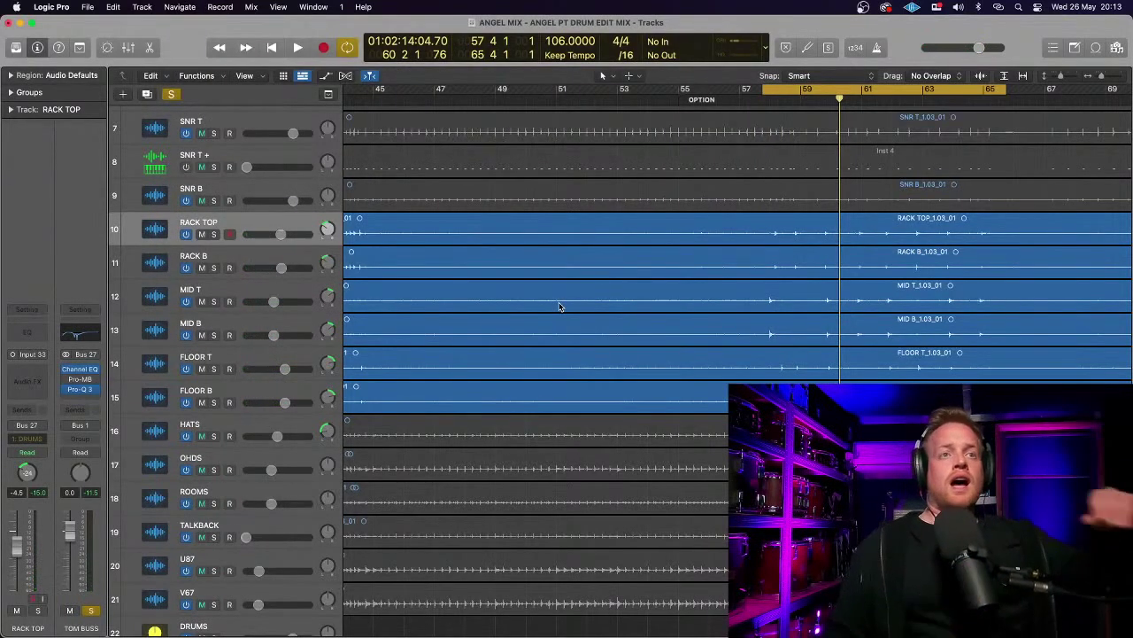
- Select the HATS track and solo it in place of the toms
left_click(223, 405)
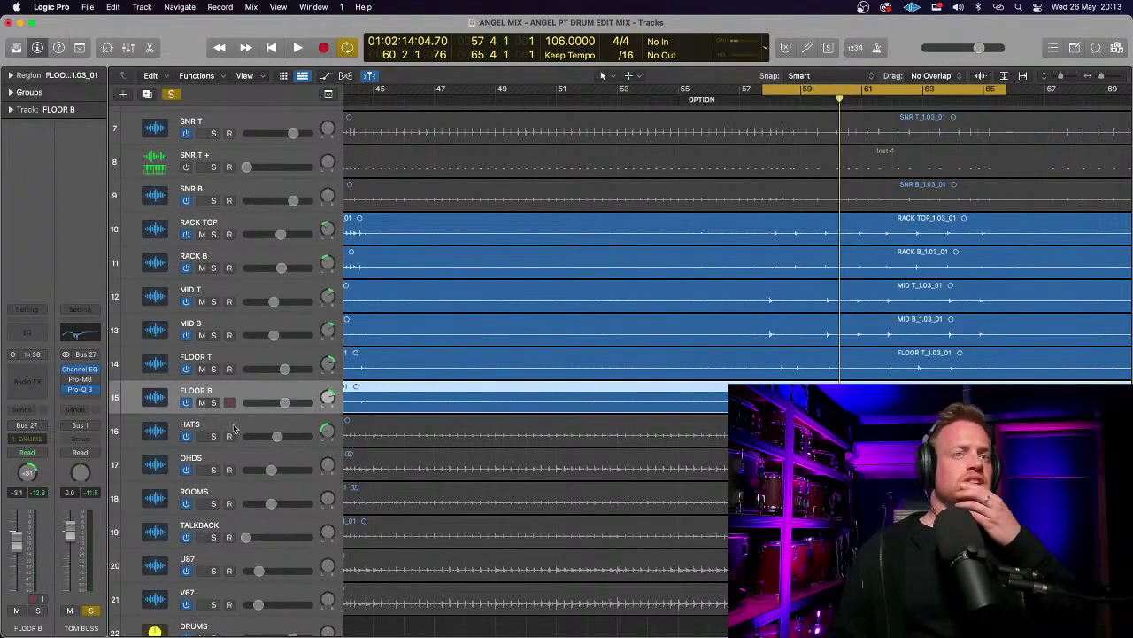
left_click(233, 429)
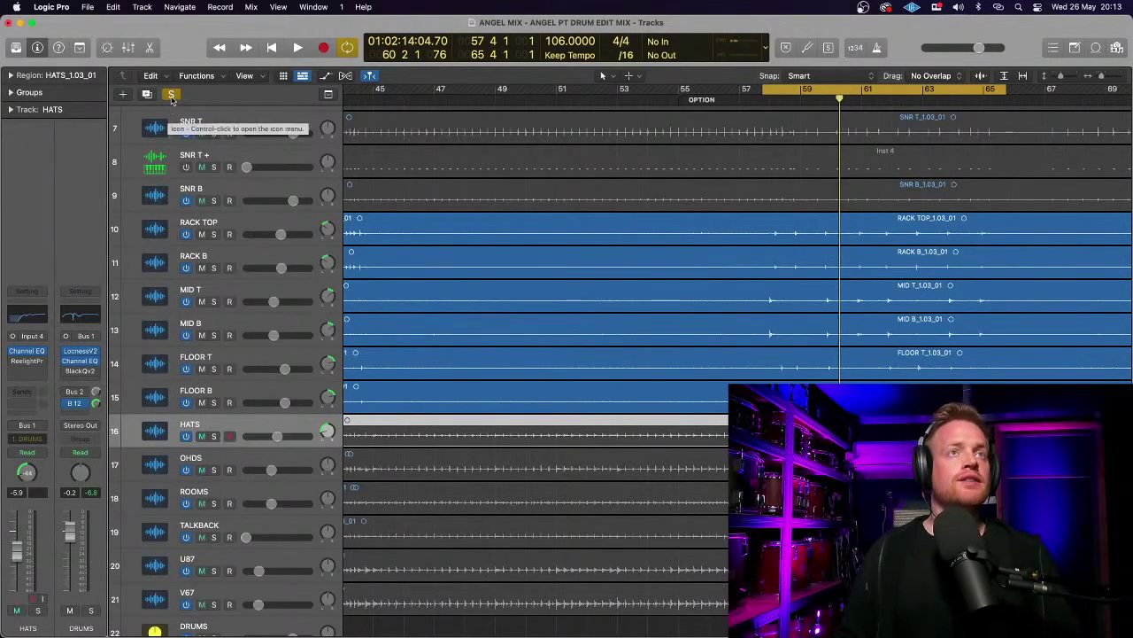
left_click(214, 436)
left_click(214, 436)
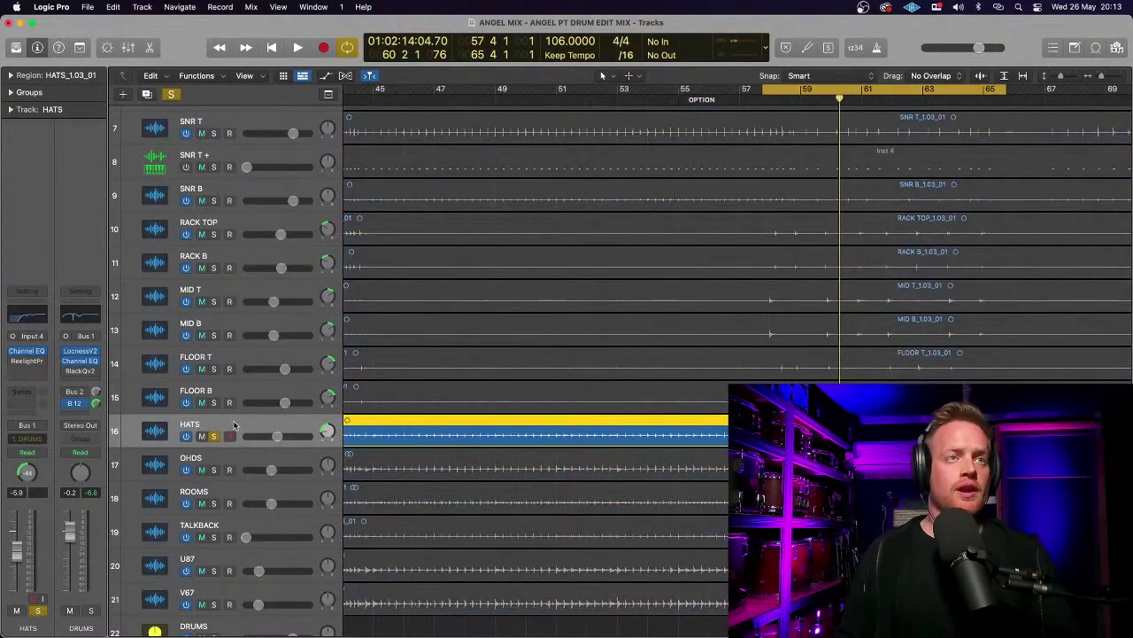
- Open the Channel EQ on HATS and lower its low cut to 206 Hz
left_click(16, 316)
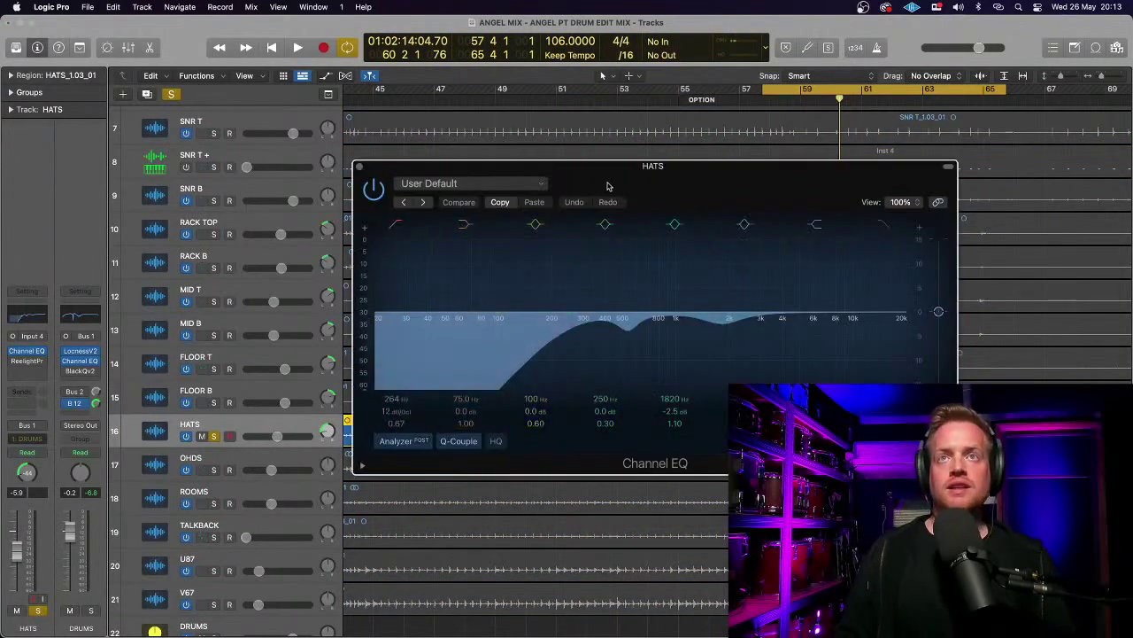
left_click_drag(608, 185, 586, 180)
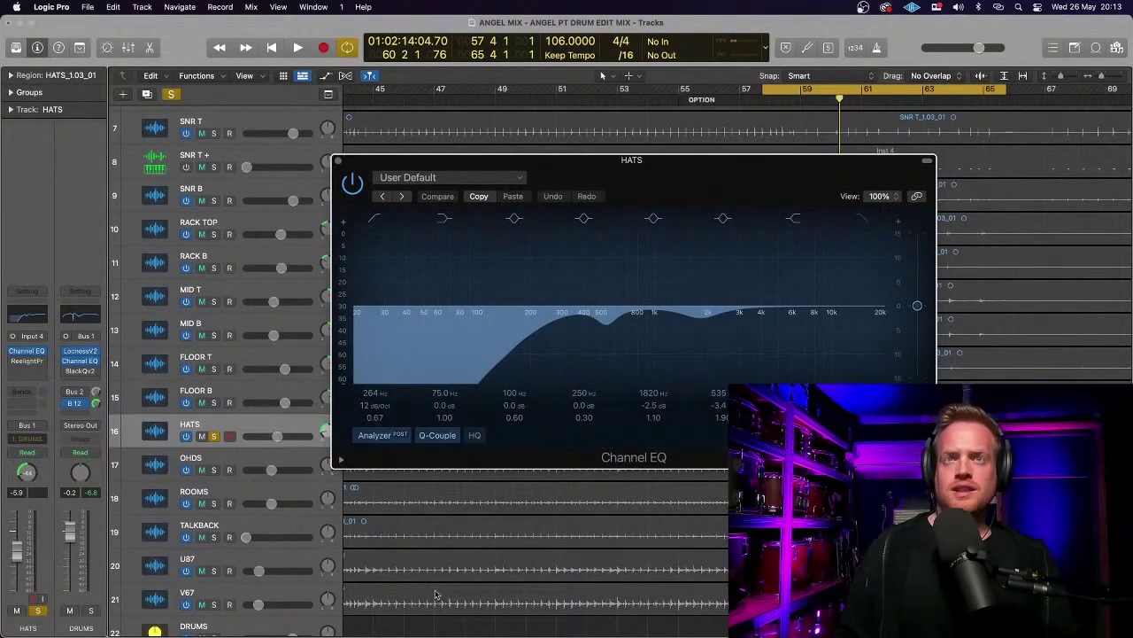
left_click_drag(550, 324, 531, 325)
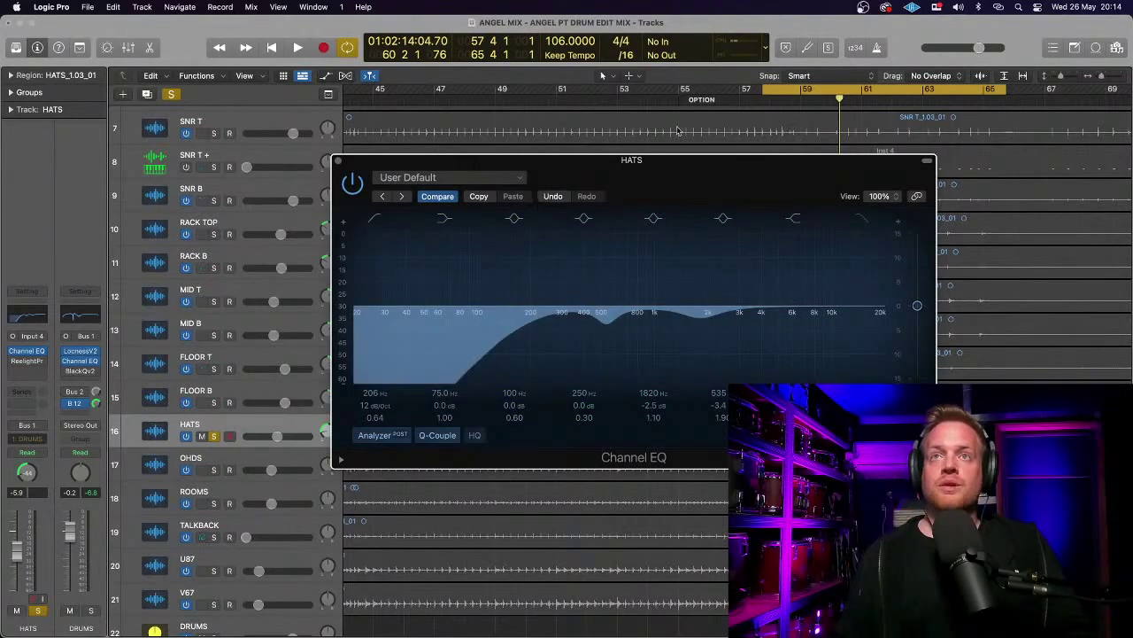
- Bypass the HATS Channel EQ, centre the track's pan, and audition the soloed hats
left_click(352, 185)
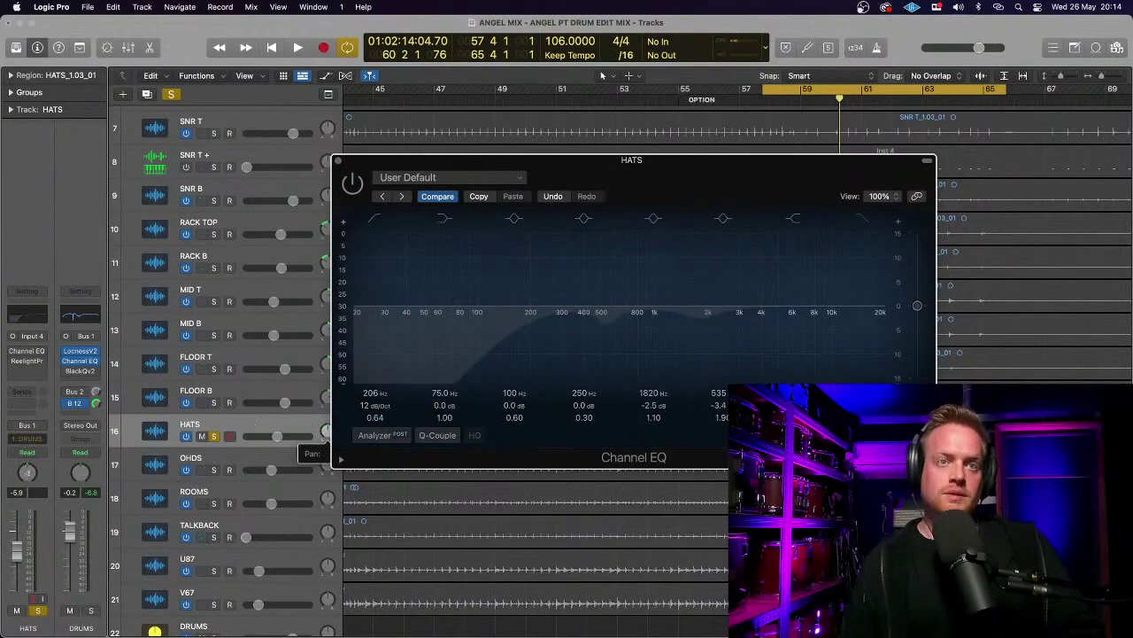
left_click(301, 438)
key("space")
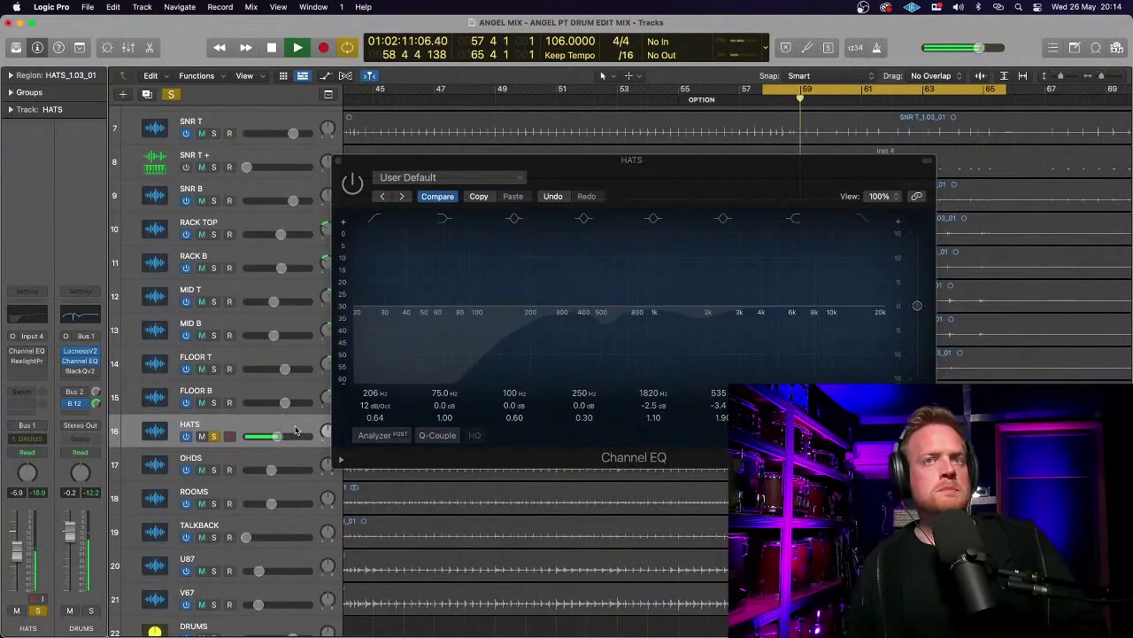
key("space")
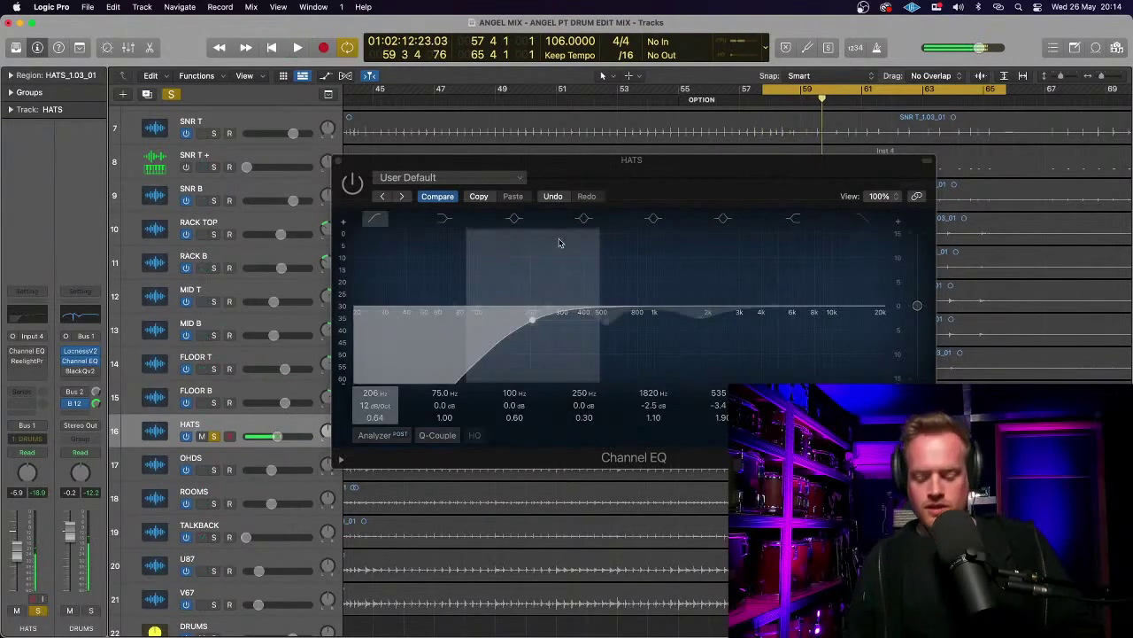
- Set the cycle range to bars 3 to 11 at the song's start and audition the unprocessed hats there
key("super+Left")
key("super+Left")
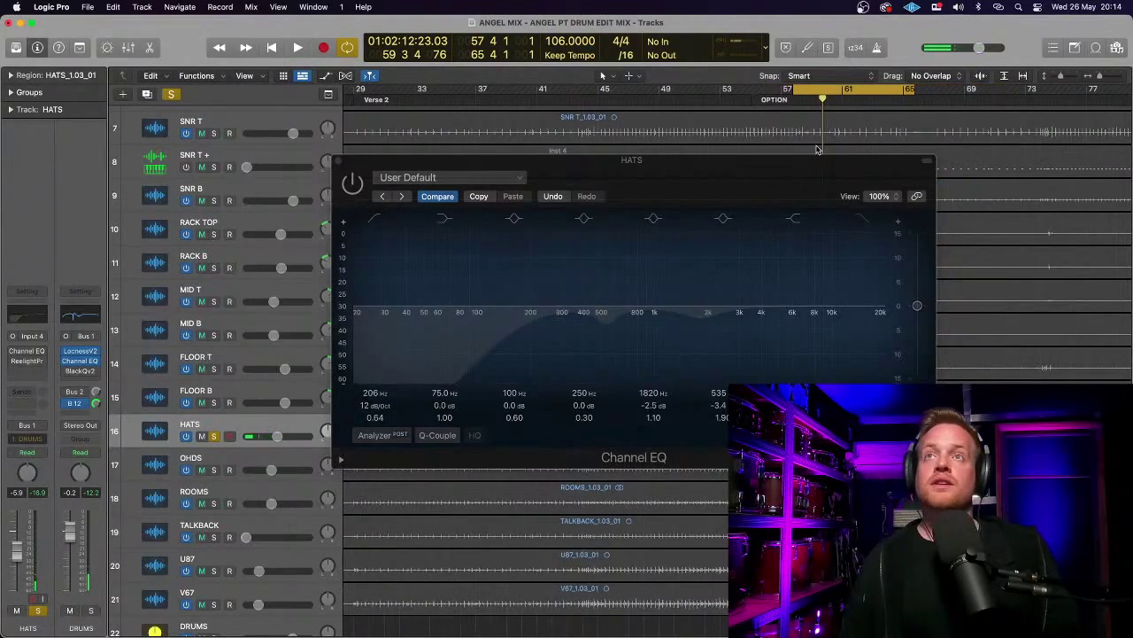
scroll(818, 149, "left", 5)
left_click_drag(1035, 89, 376, 97)
key("super+Left")
key("super+Right")
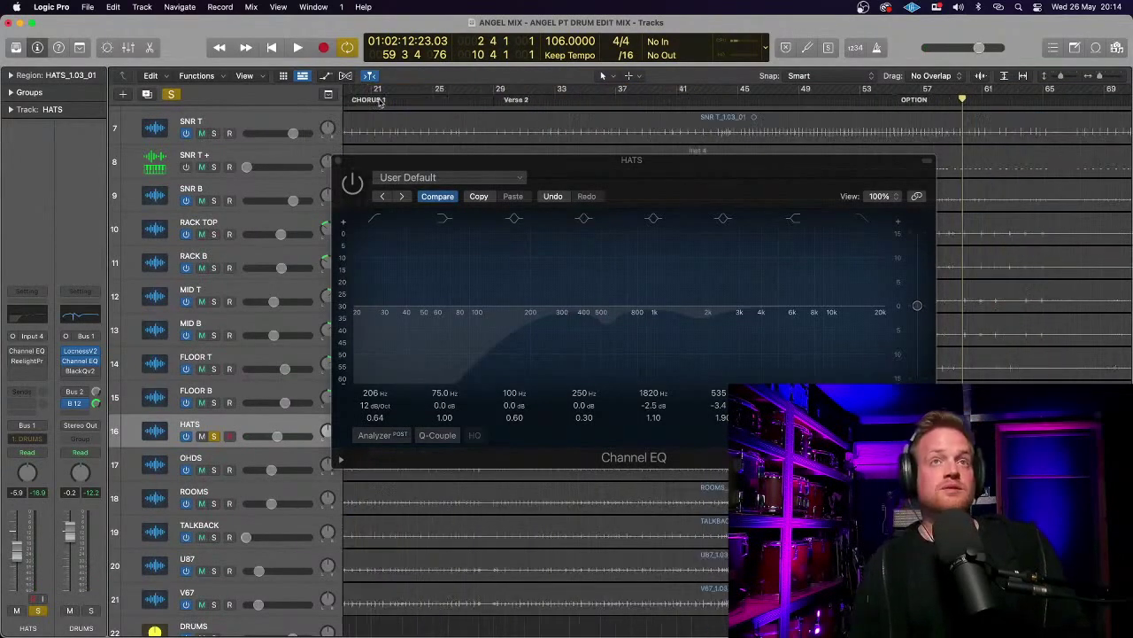
scroll(449, 111, "left", 3)
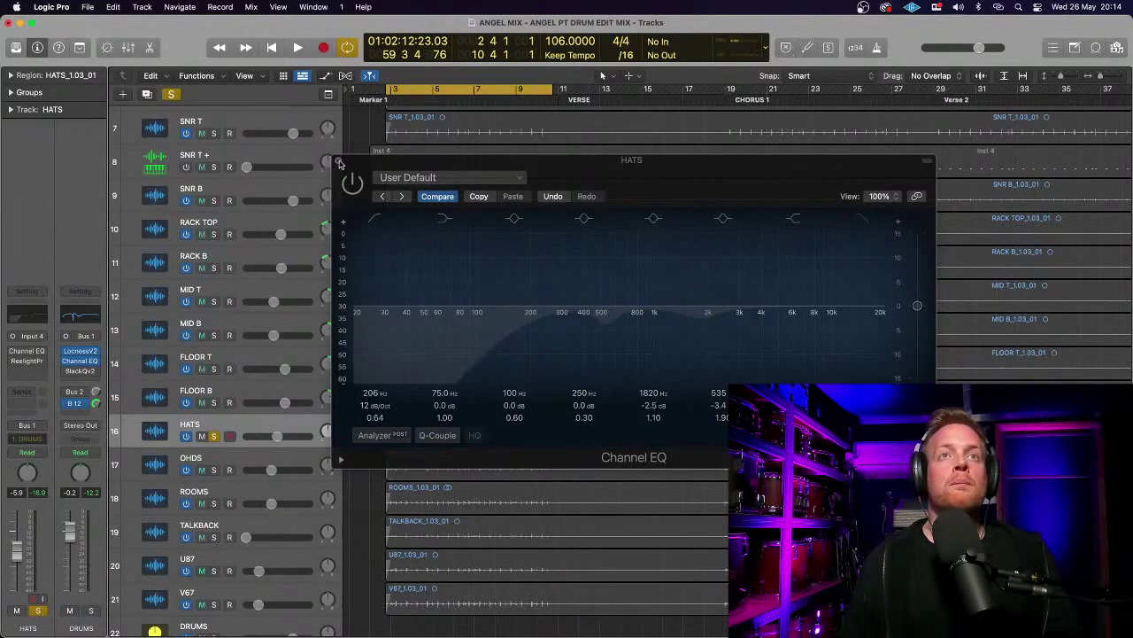
key("space")
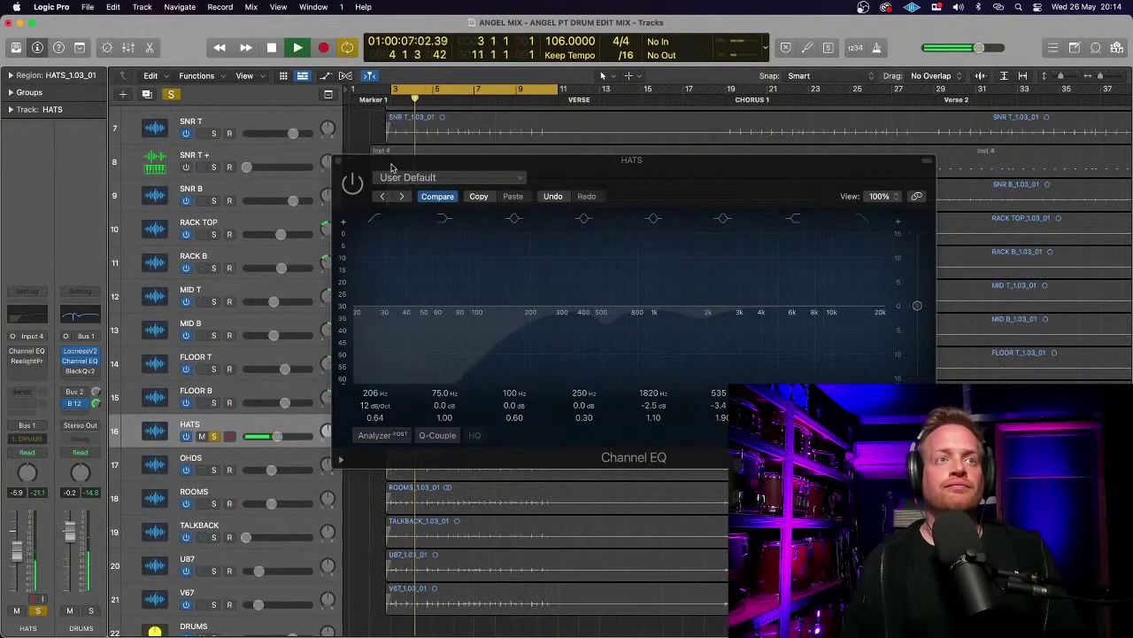
key("space")
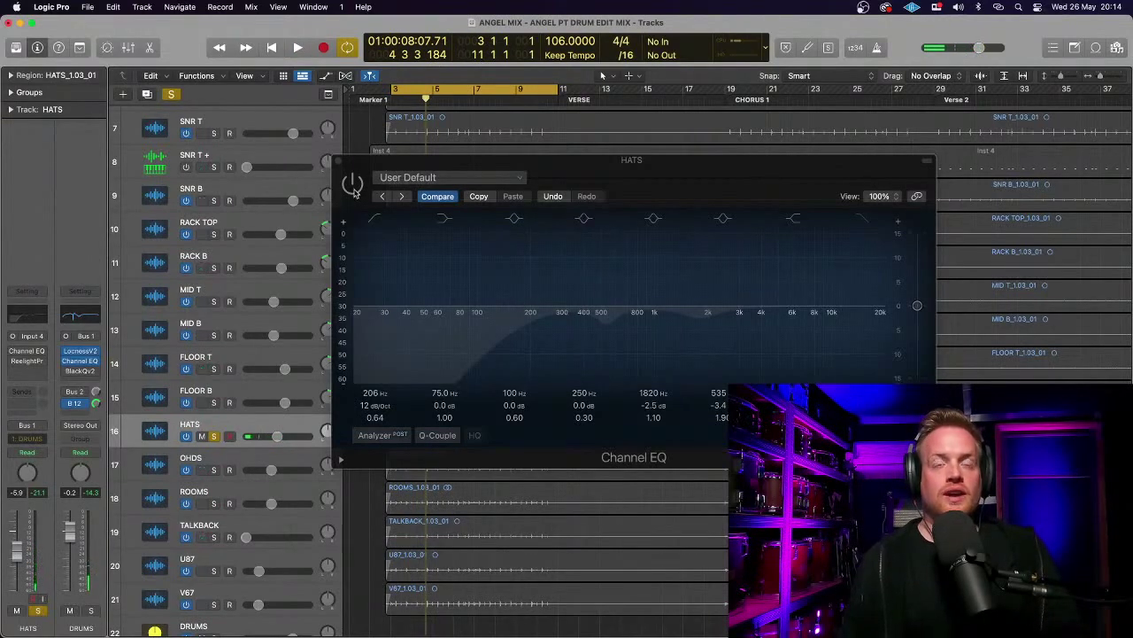
- Re-enable the HATS Channel EQ, set the low cut to 124 Hz and cuts of −4.7 dB at 550 Hz and −2.1 dB at 1750 Hz, and close it
left_click(352, 184)
key("space")
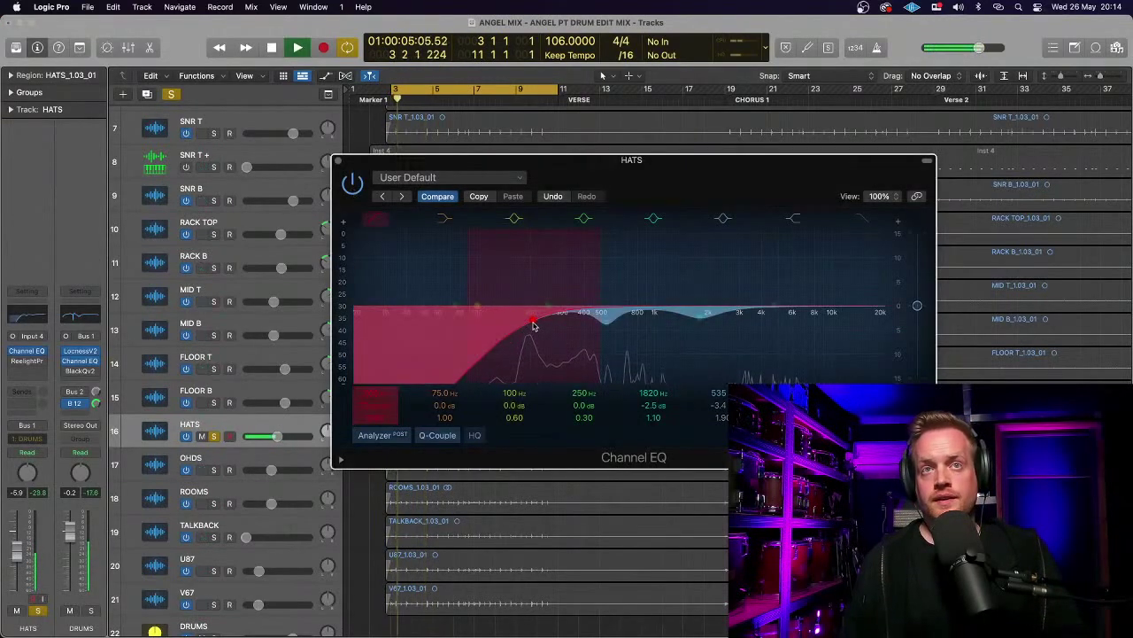
left_click_drag(532, 325, 495, 325)
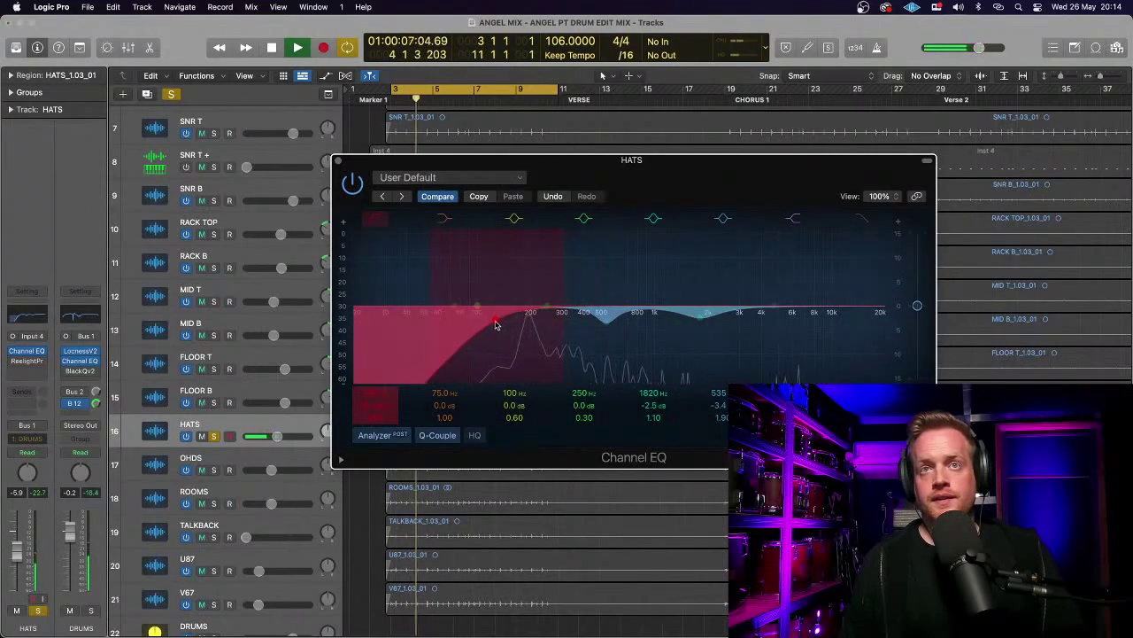
mouse_move(605, 317)
left_mouse_down()
mouse_move(595, 256)
mouse_move(618, 260)
mouse_move(601, 264)
mouse_move(610, 332)
left_mouse_up()
left_click_drag(649, 289, 698, 322)
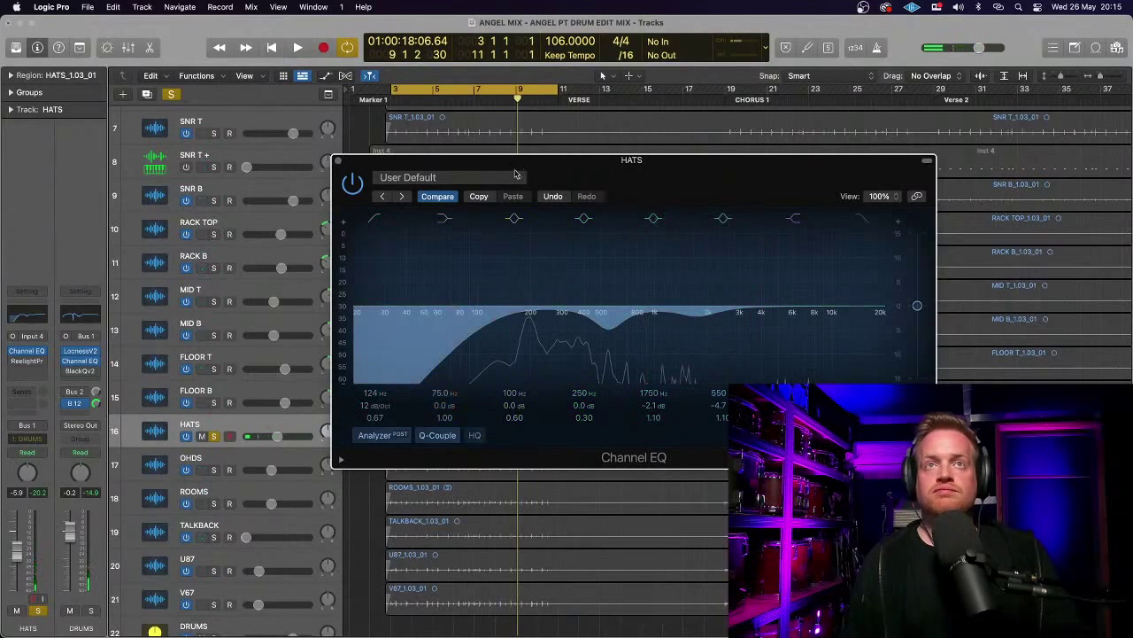
left_click(337, 162)
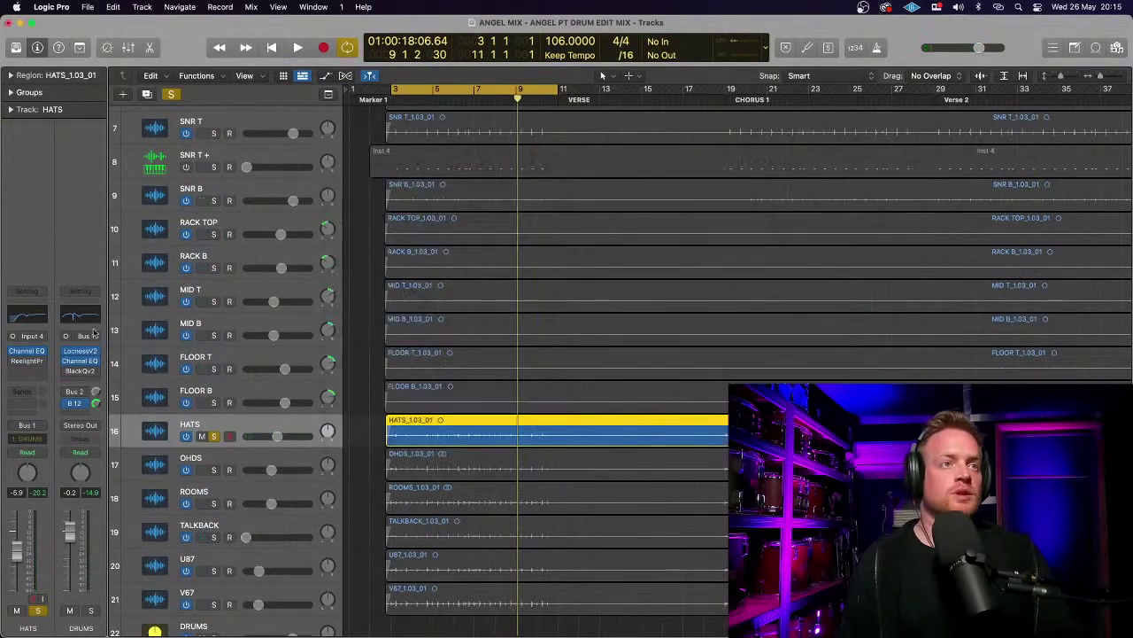
- Enable and open ReelightPro on the HATS track, and play the looped hats through it
left_click(29, 362)
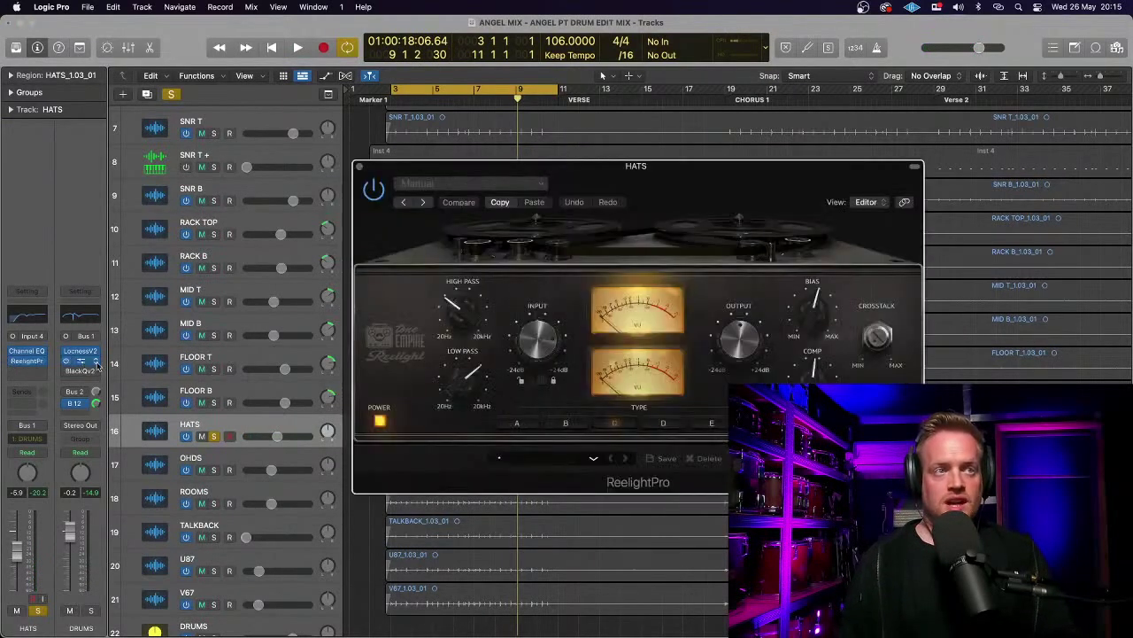
left_click_drag(734, 175, 497, 94)
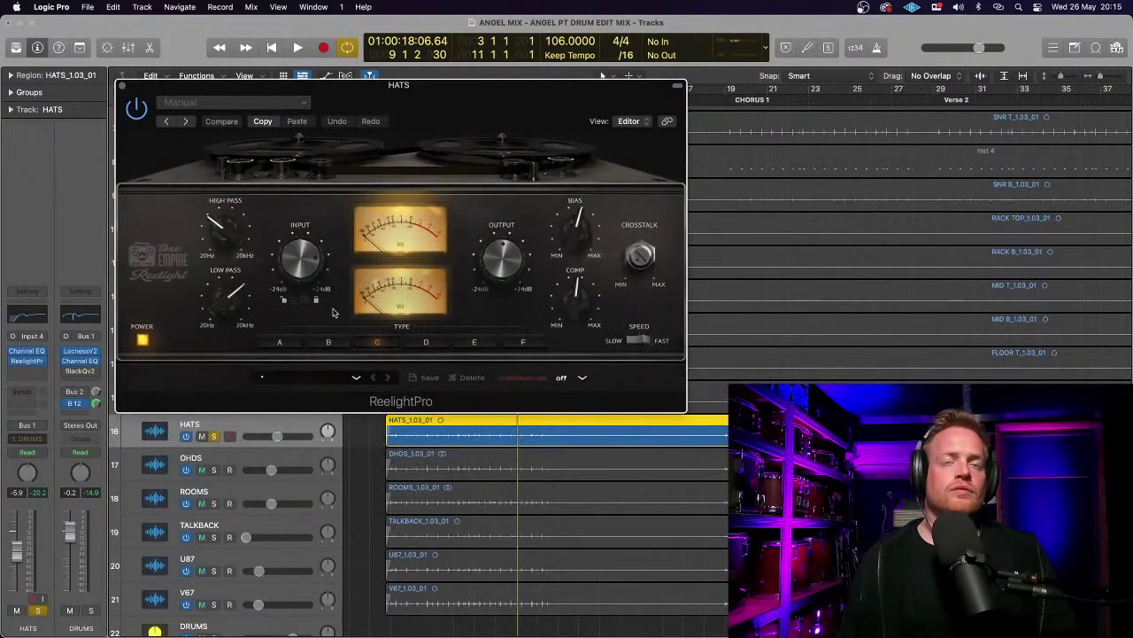
key("space")
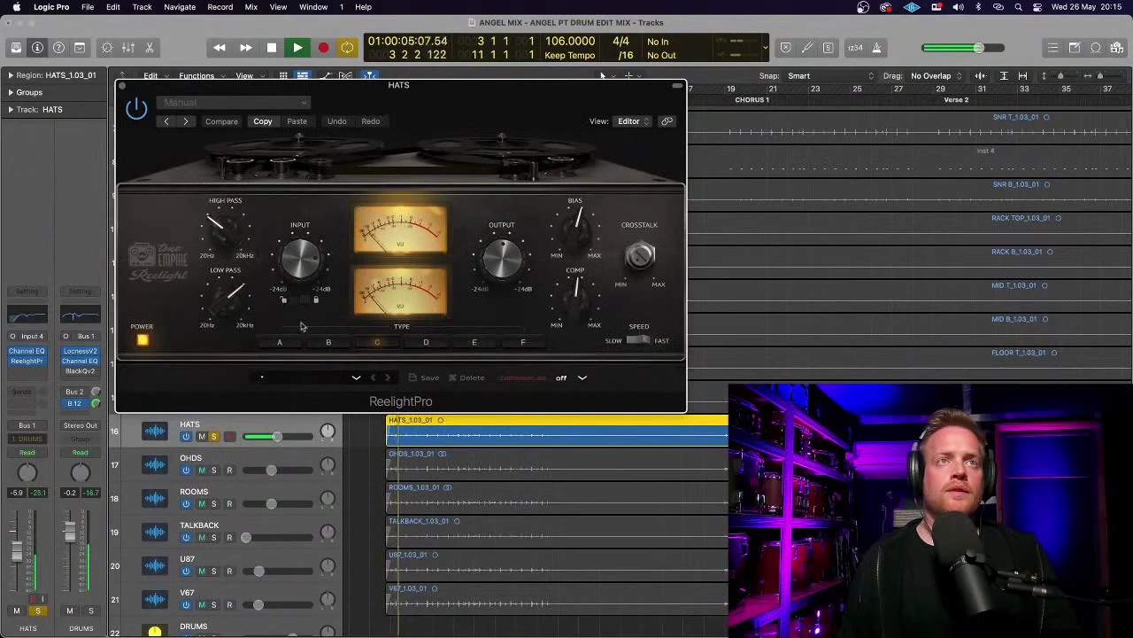
- Audition ReelightPro types A, B, C, D, E and F in turn on the looped hats
left_click(282, 341)
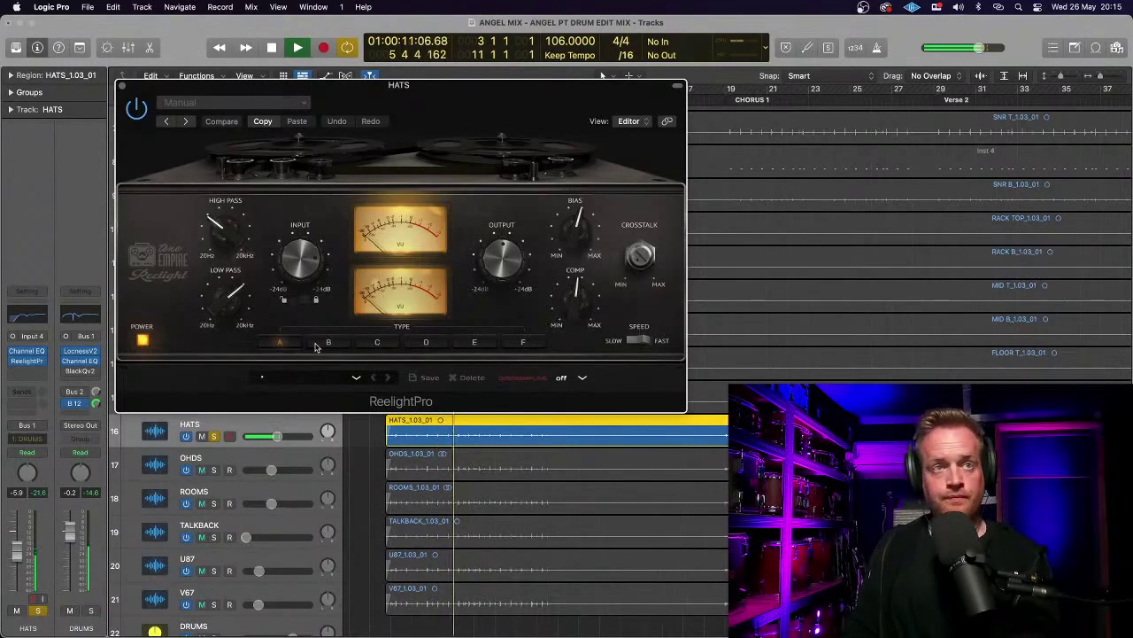
left_click(318, 345)
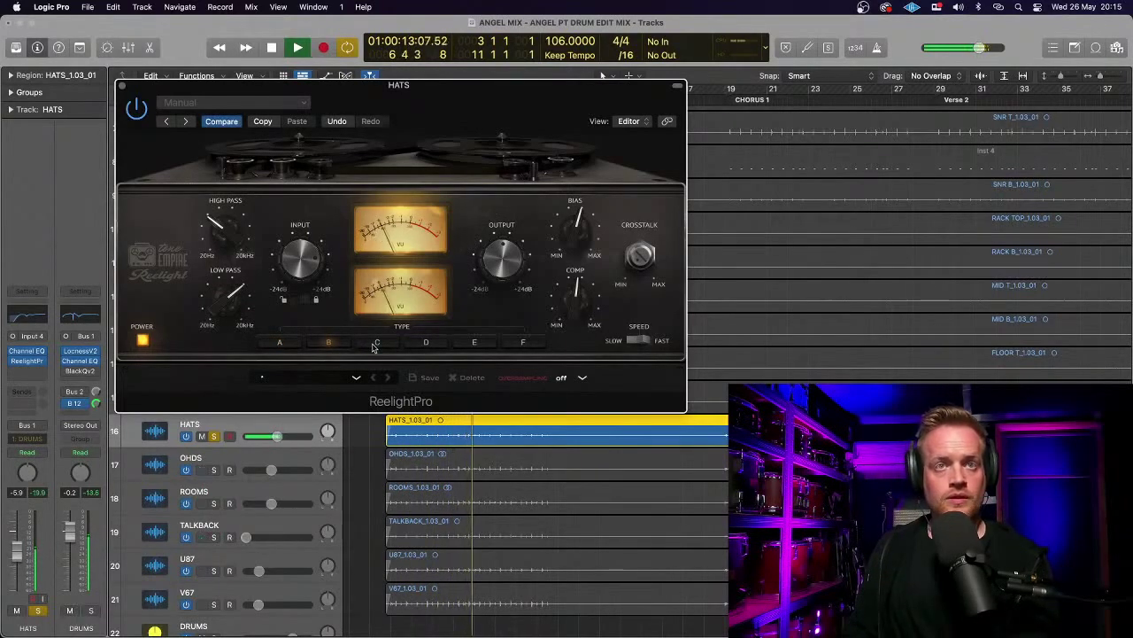
left_click(374, 344)
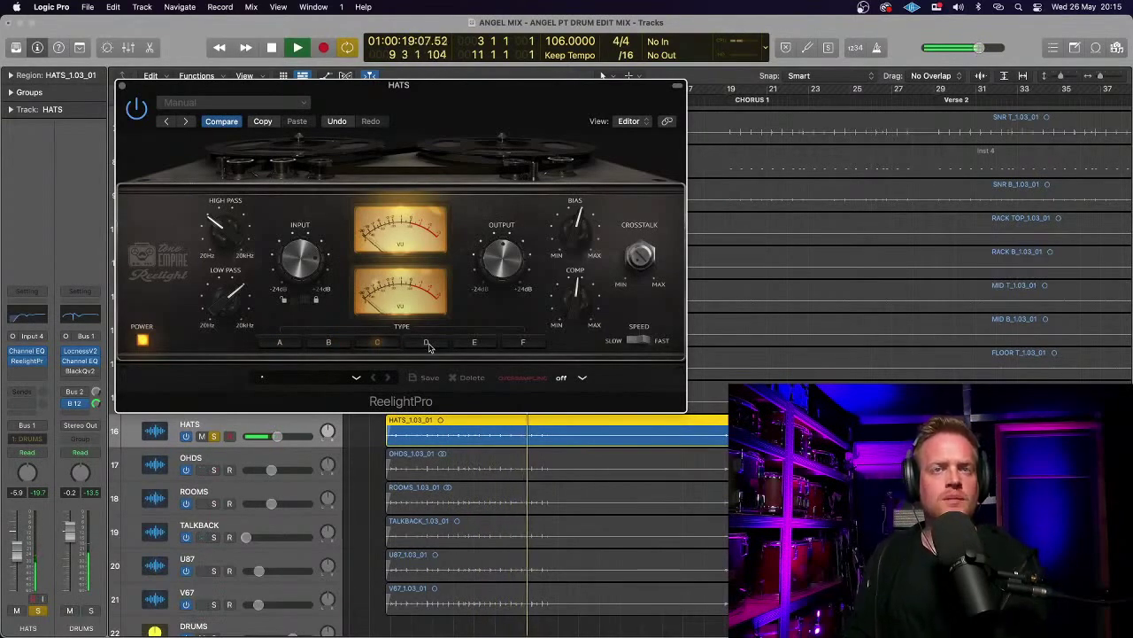
left_click(427, 344)
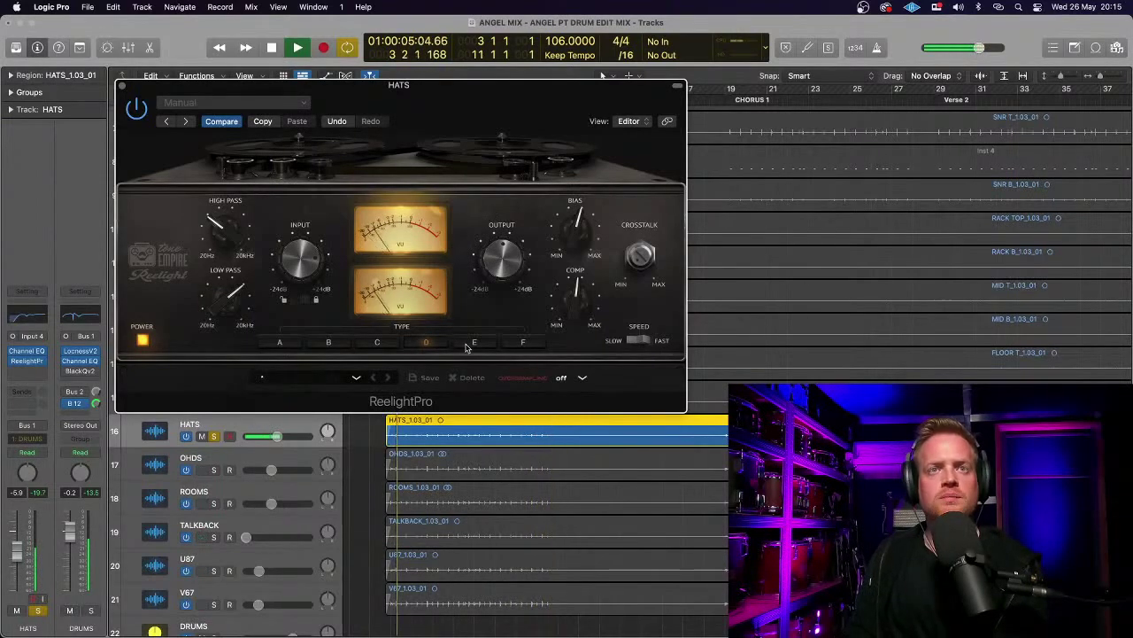
left_click(476, 345)
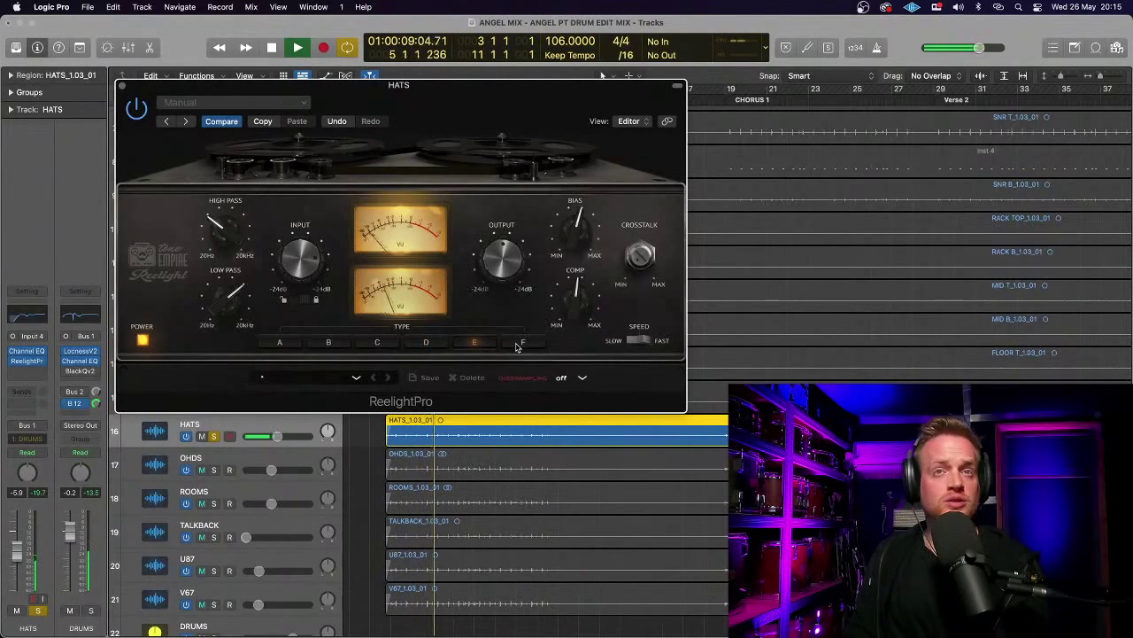
left_click(518, 346)
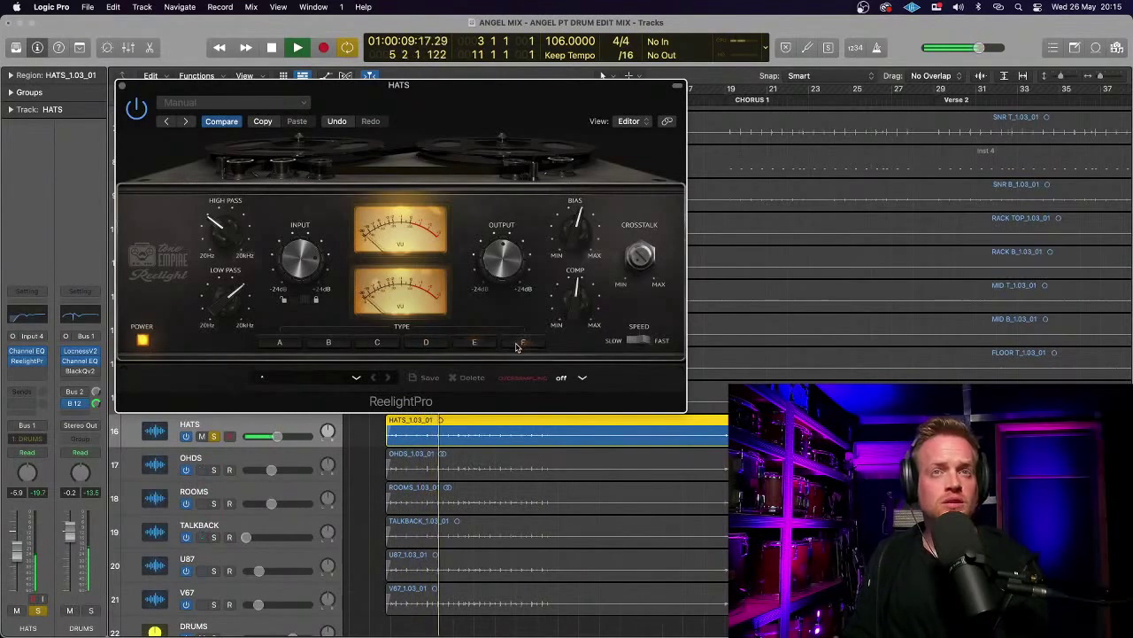
- Compare ReelightPro types C and E on the hats, settle on type C, stop playback and close the plug-in
left_click(377, 344)
left_click(472, 345)
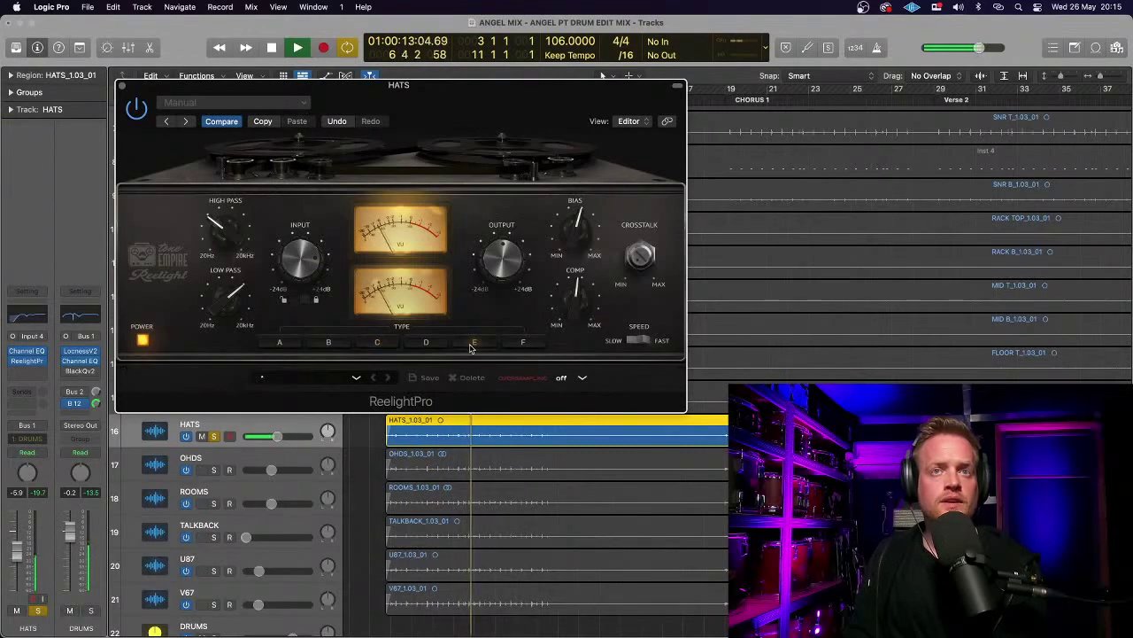
left_click(377, 344)
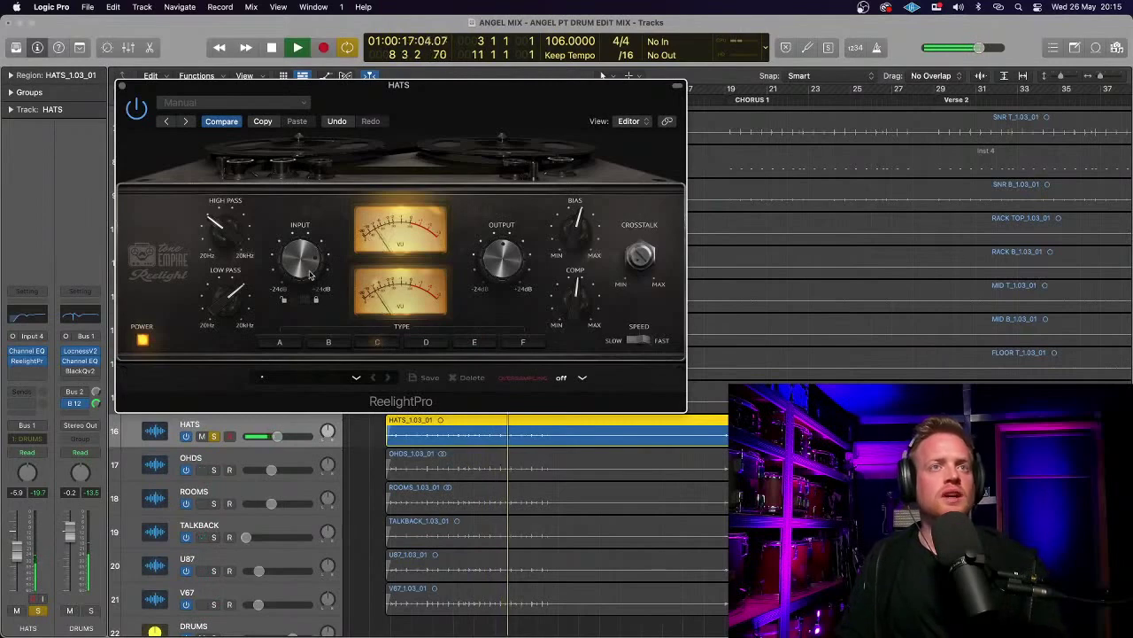
key("space")
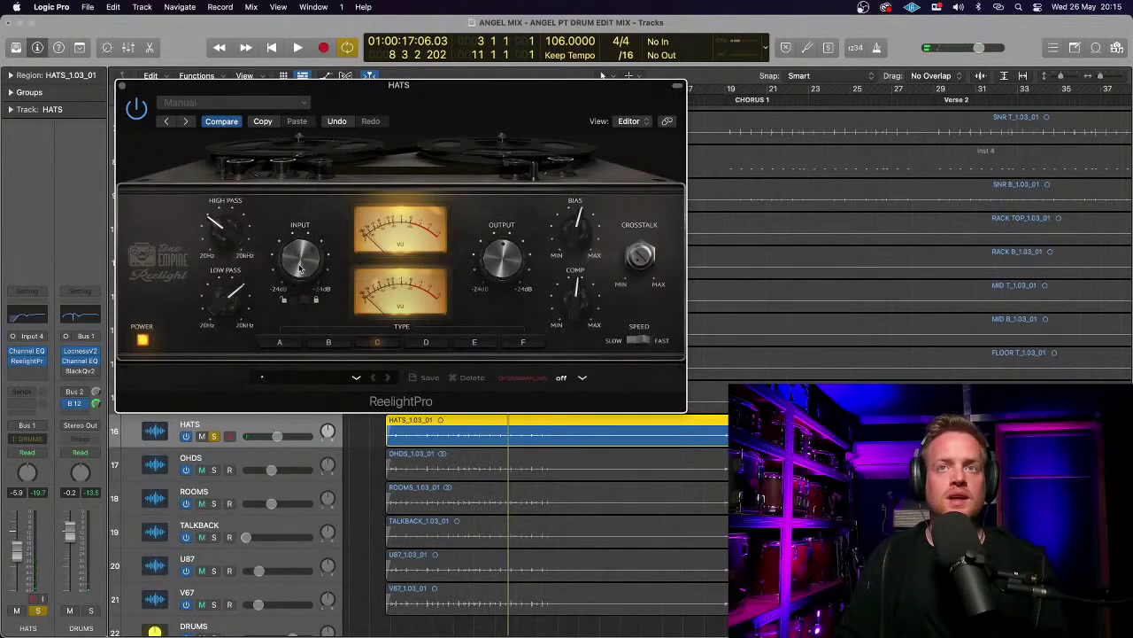
left_click(123, 86)
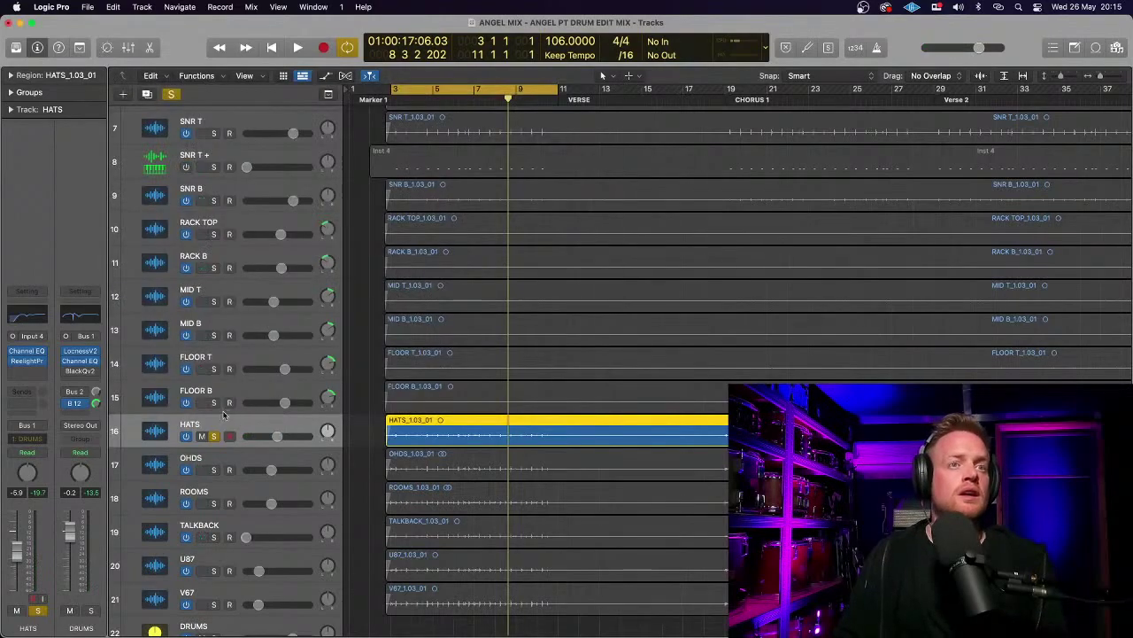
- Unsolo the HATS track, solo the DRUMS bus and play a short stretch of the looped full kit
left_click(214, 437)
scroll(215, 577, "down", 2)
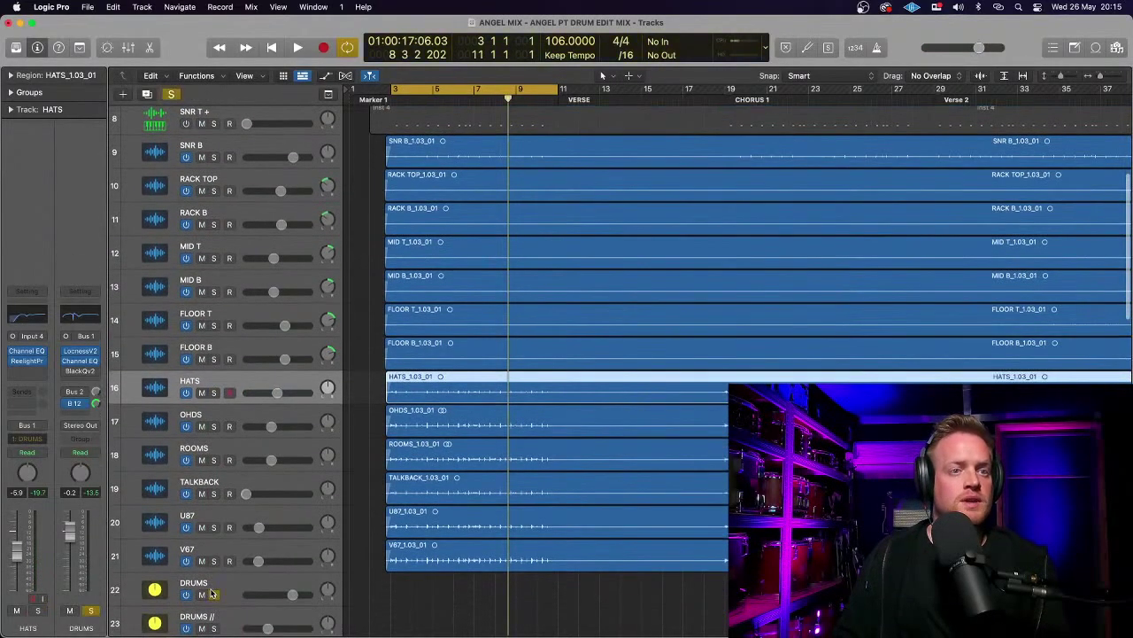
left_click(213, 595)
key("space")
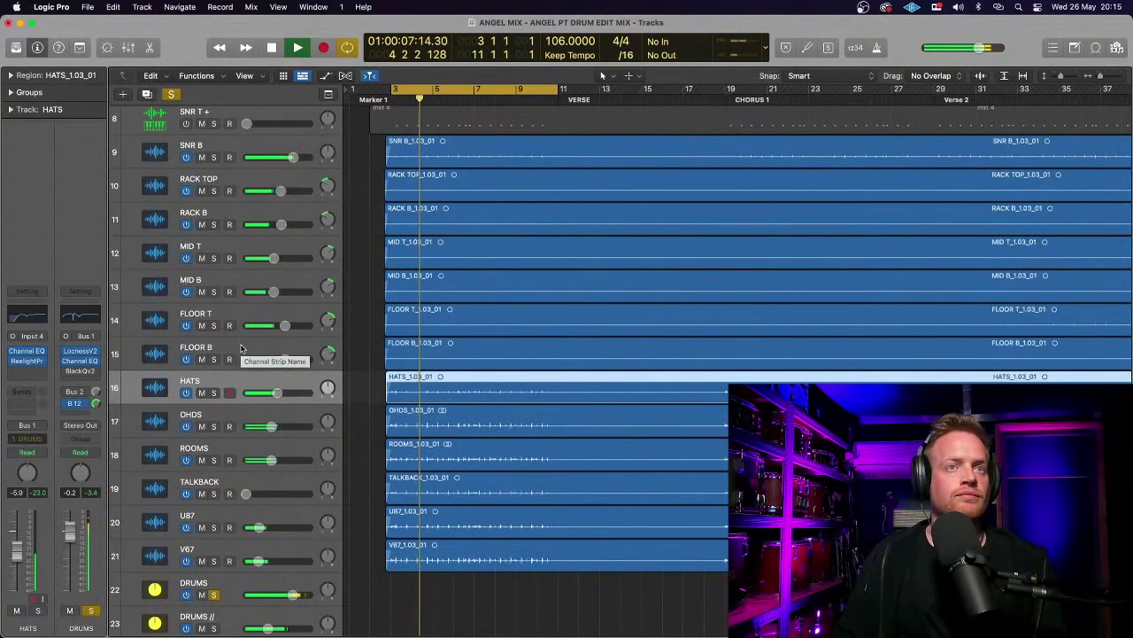
key("space")
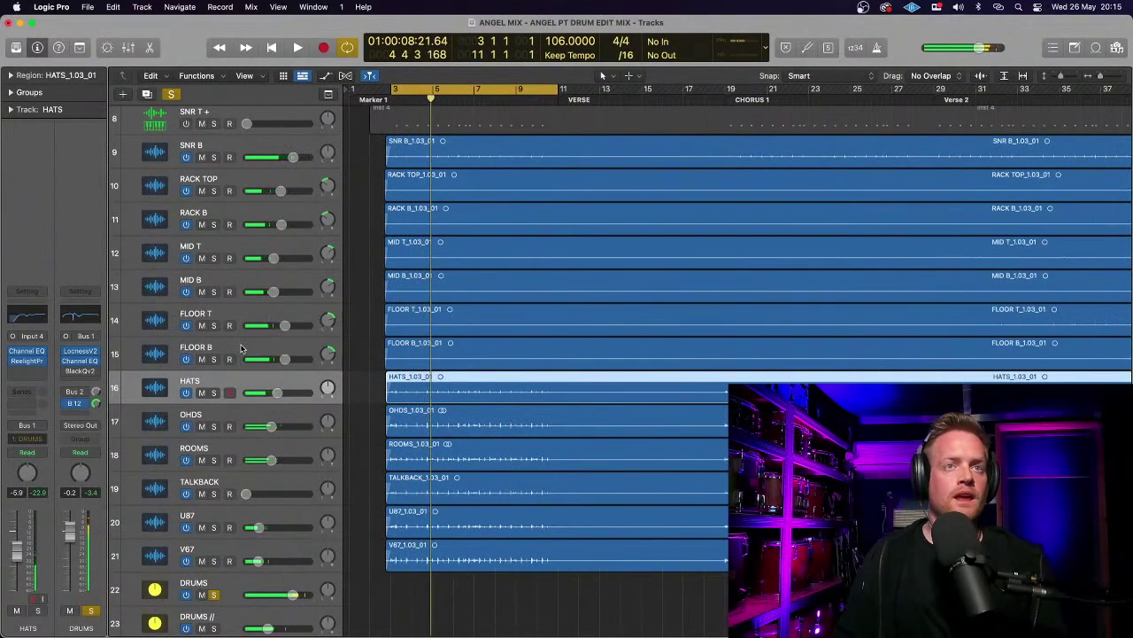
- Select FLOOR B and compare the TOM BUSS Channel EQ and Pro-Q 3 bypassed and active against the full drums, leaving both enabled
left_click(241, 349)
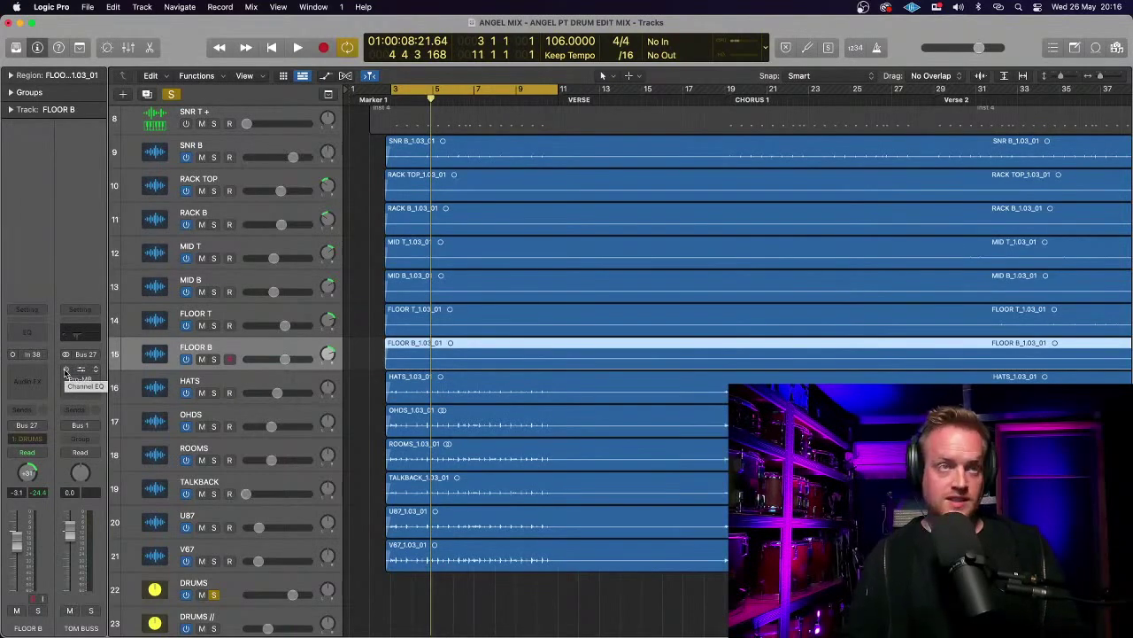
key("space")
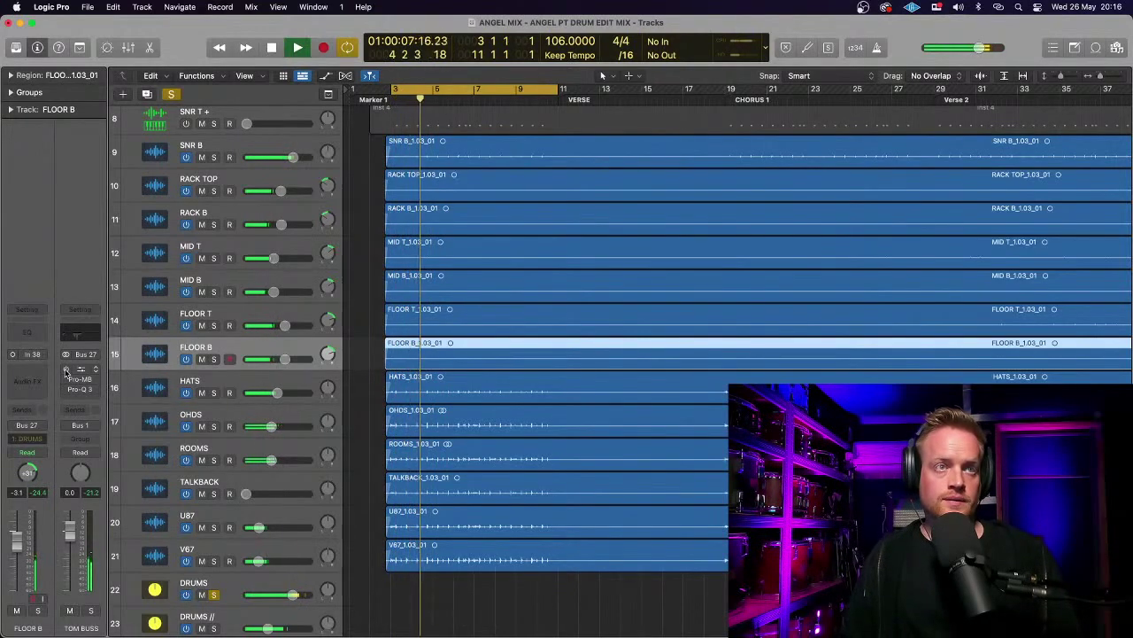
key("space")
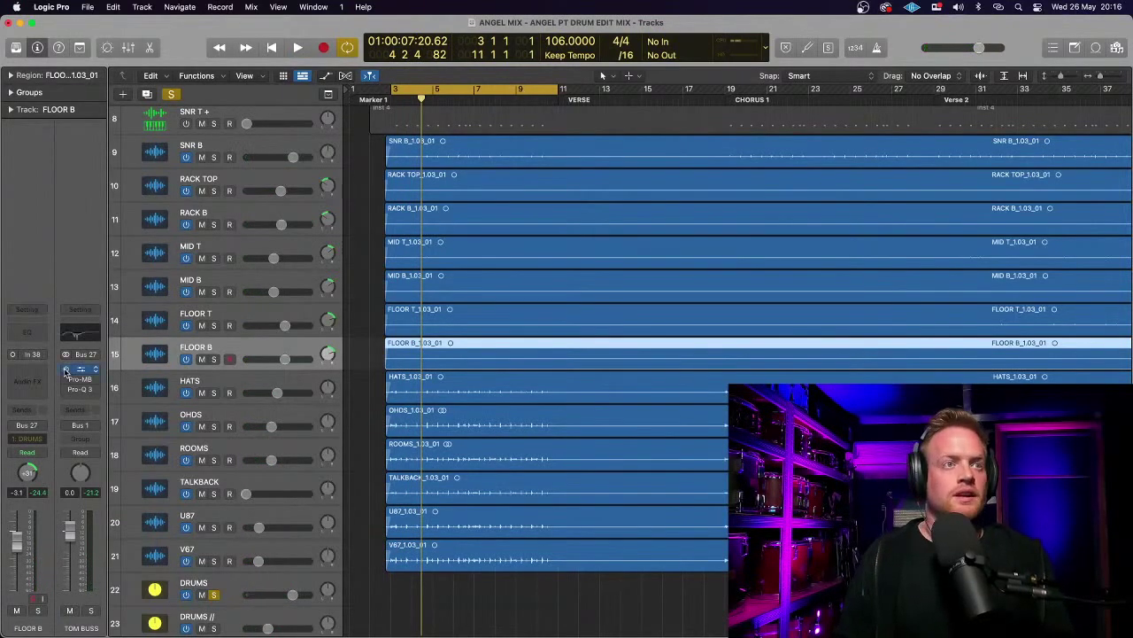
left_click(64, 391)
key("Escape")
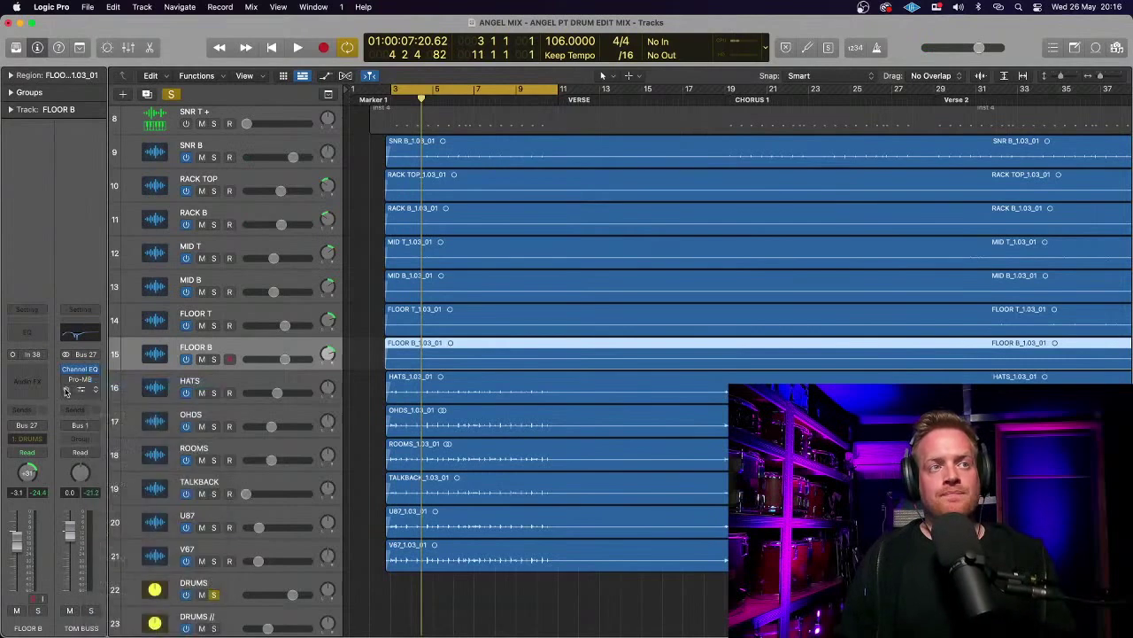
key("space")
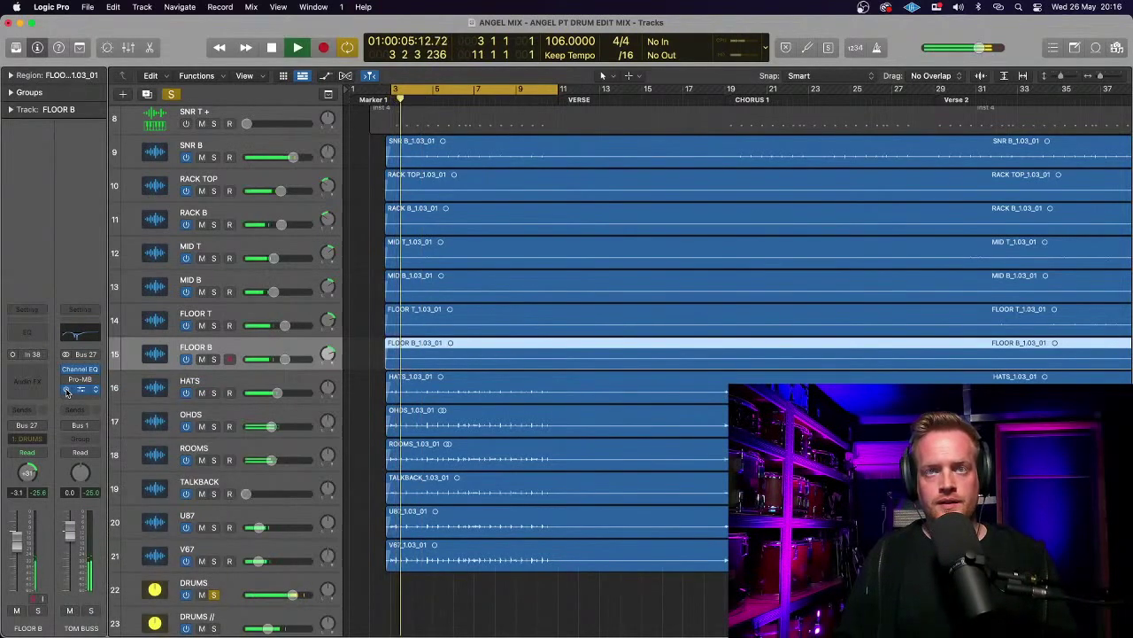
left_click(66, 390)
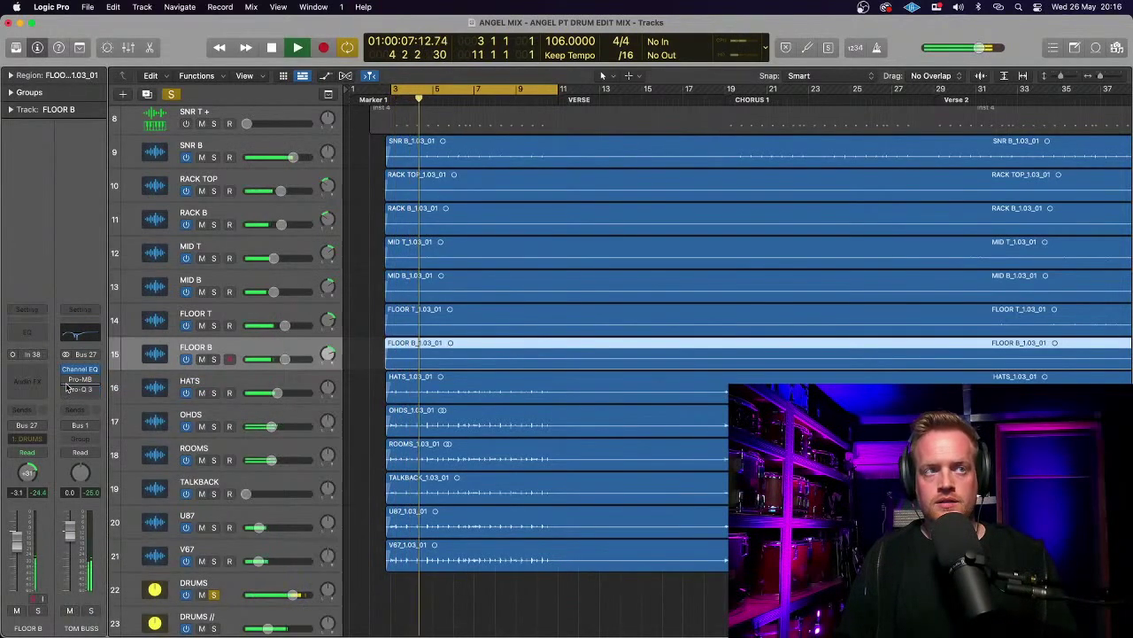
left_click(65, 371)
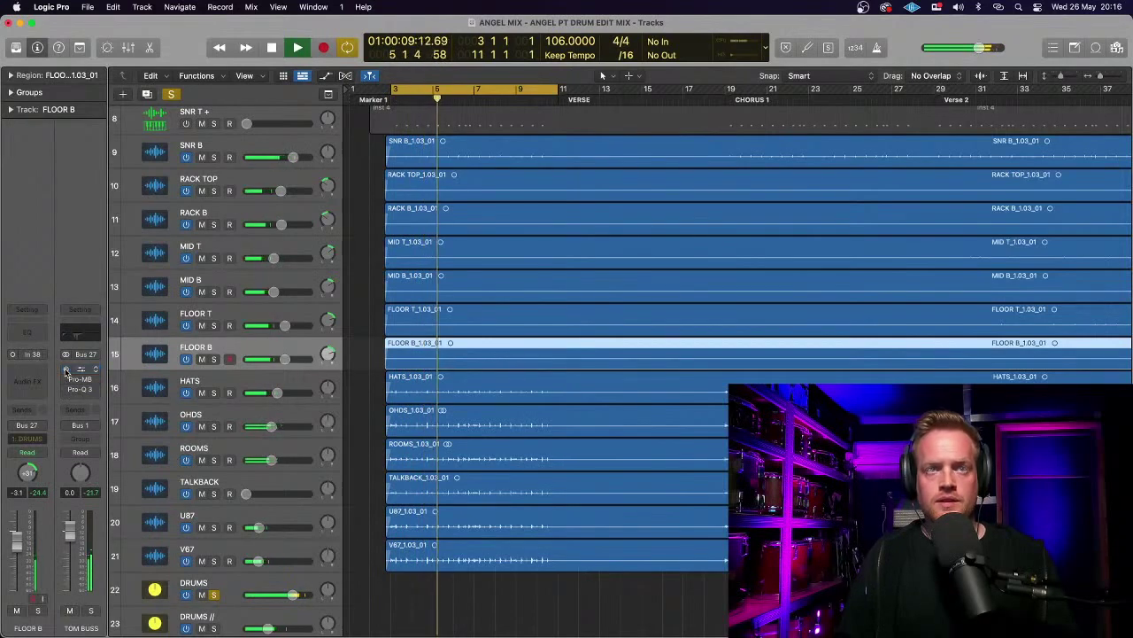
left_click(65, 370)
left_click(66, 390)
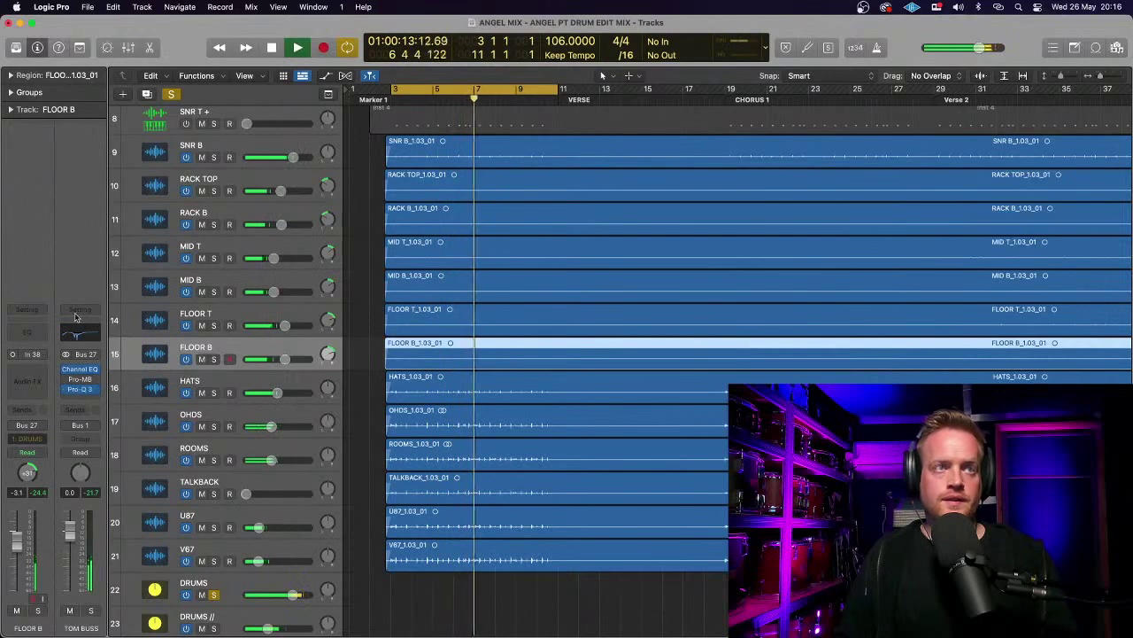
- Set the low bell in the TOM BUSS Pro-Q 3 to about −5.8 dB at 80 Hz, close the plug-in and stop playback
left_click(78, 389)
left_click_drag(172, 352, 174, 364)
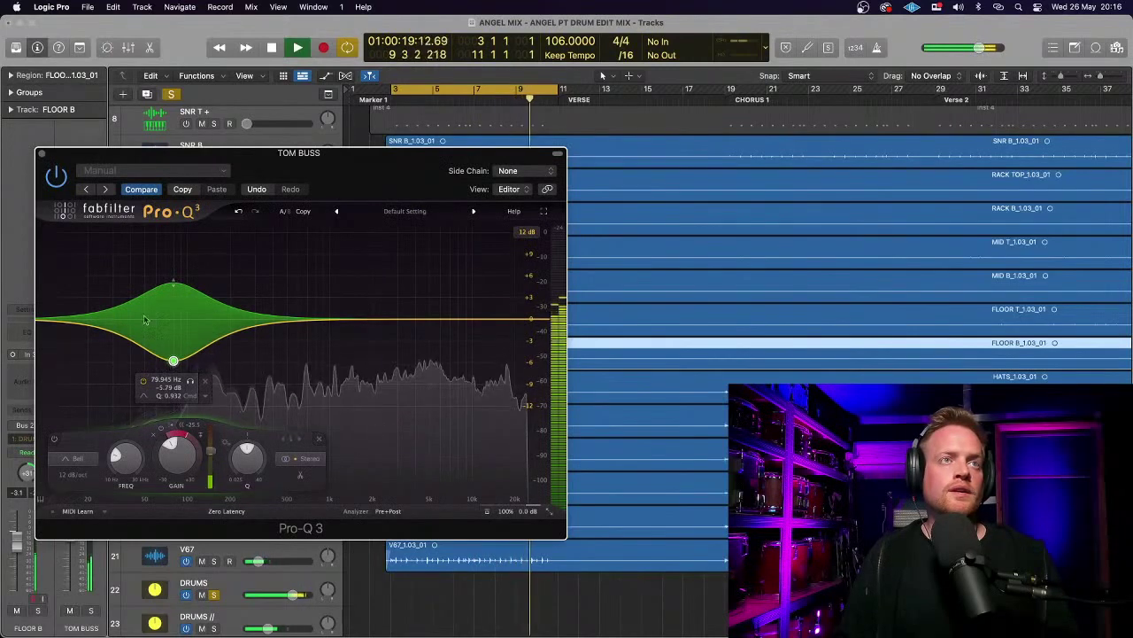
left_click(41, 154)
key("space")
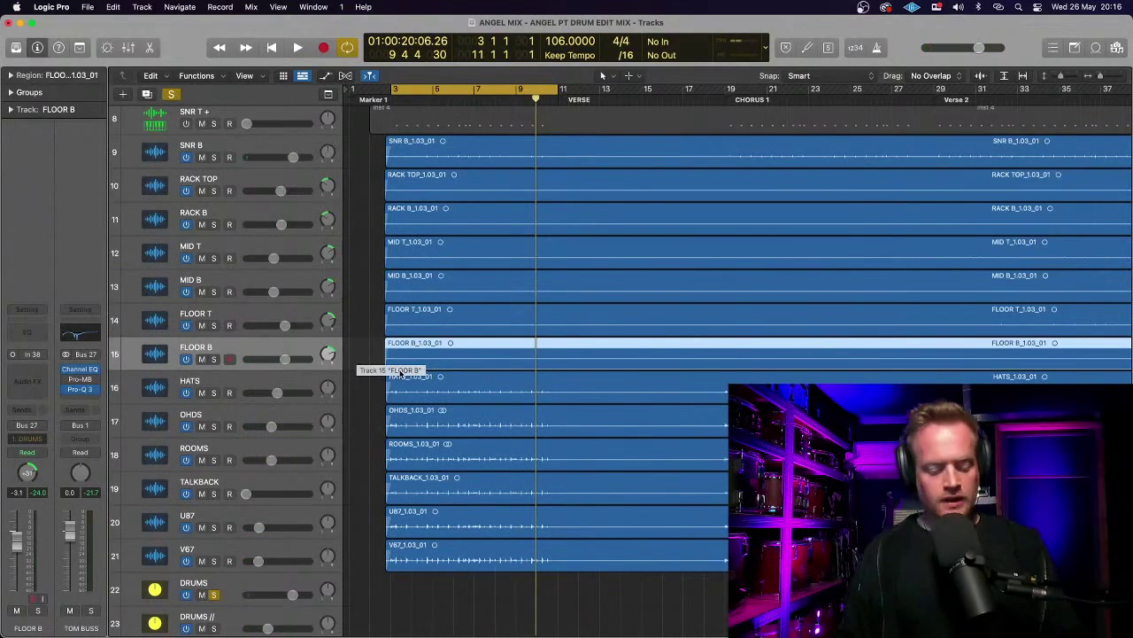
- Clear the DRUMS bus solo, select the OHDS track and solo it alone
key("super+Left")
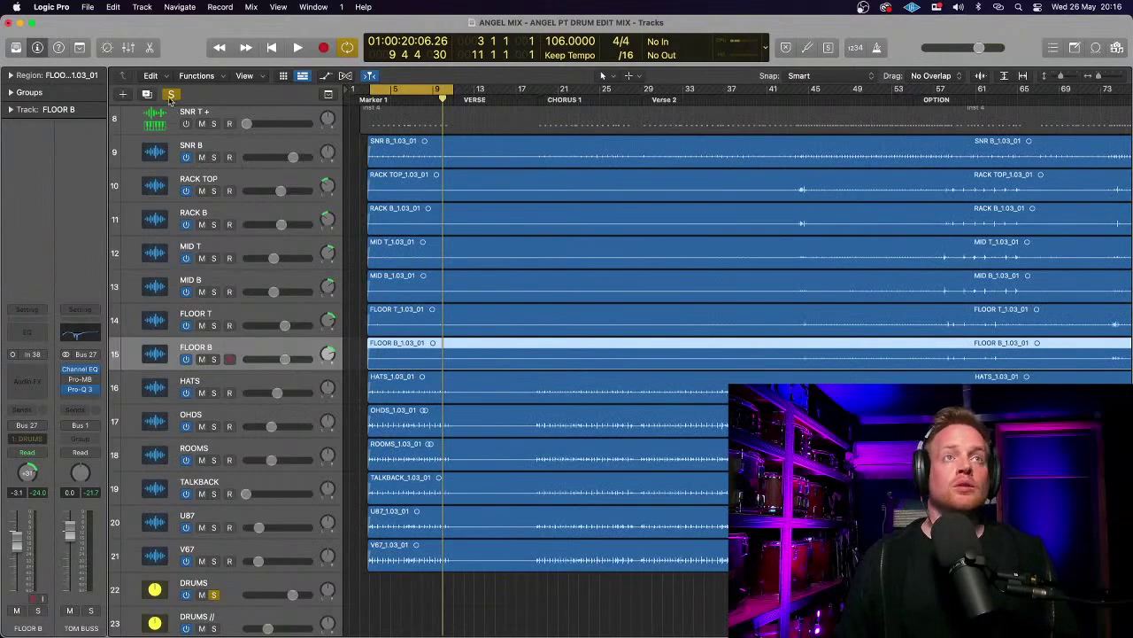
left_click(244, 416)
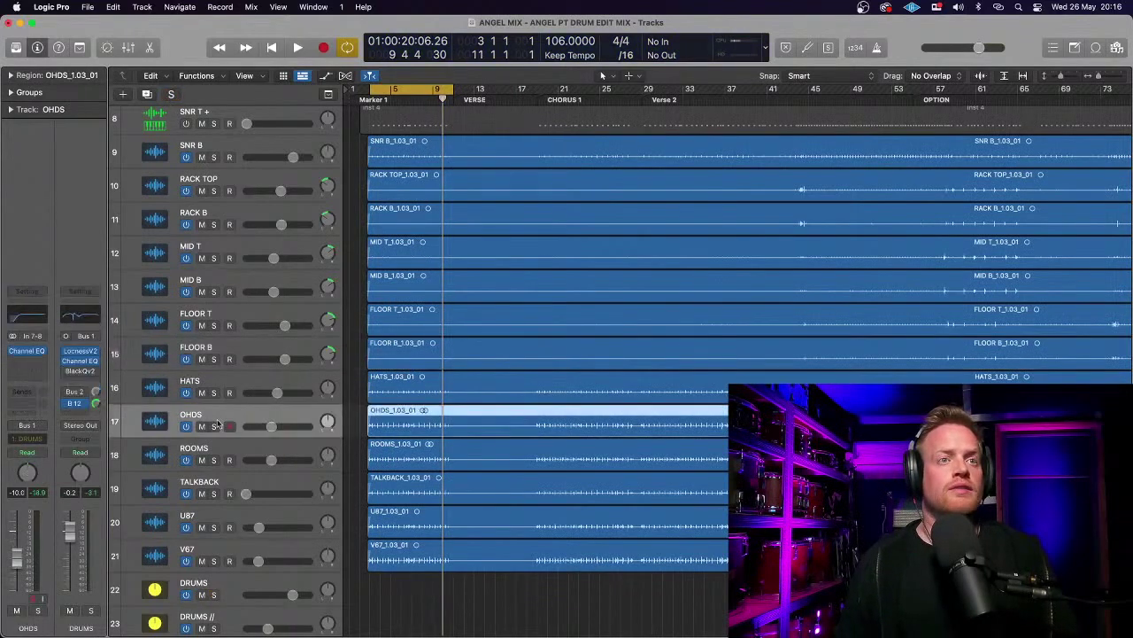
left_click(213, 427)
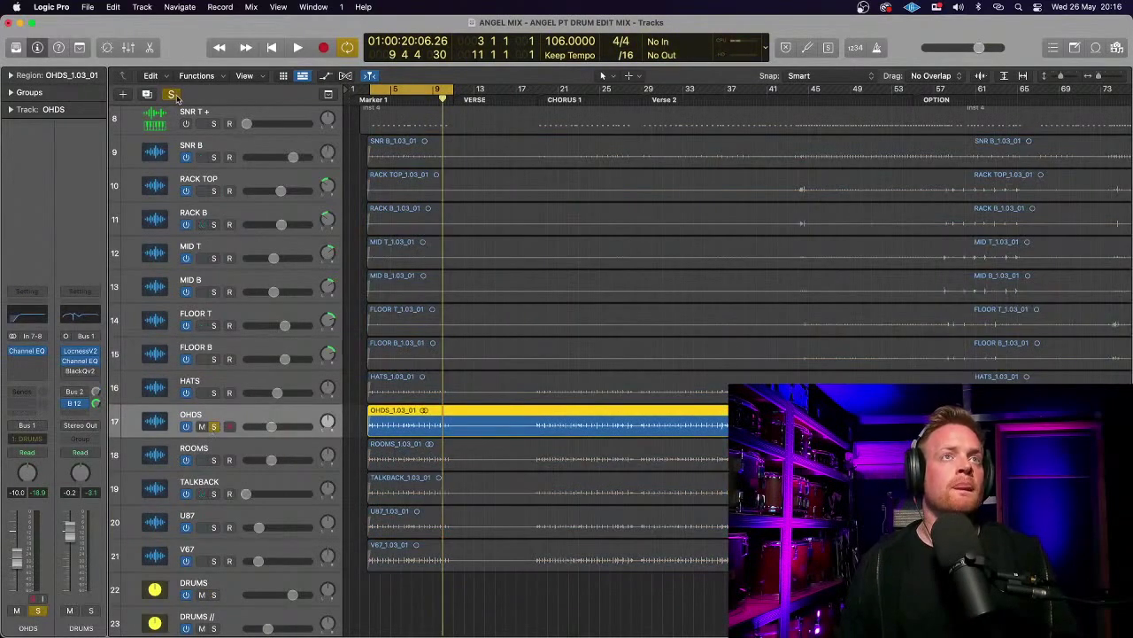
left_click(173, 95)
left_click(214, 426)
- Play the looped overheads on their own and raise the OHDS volume to −2.3 dB
key("space")
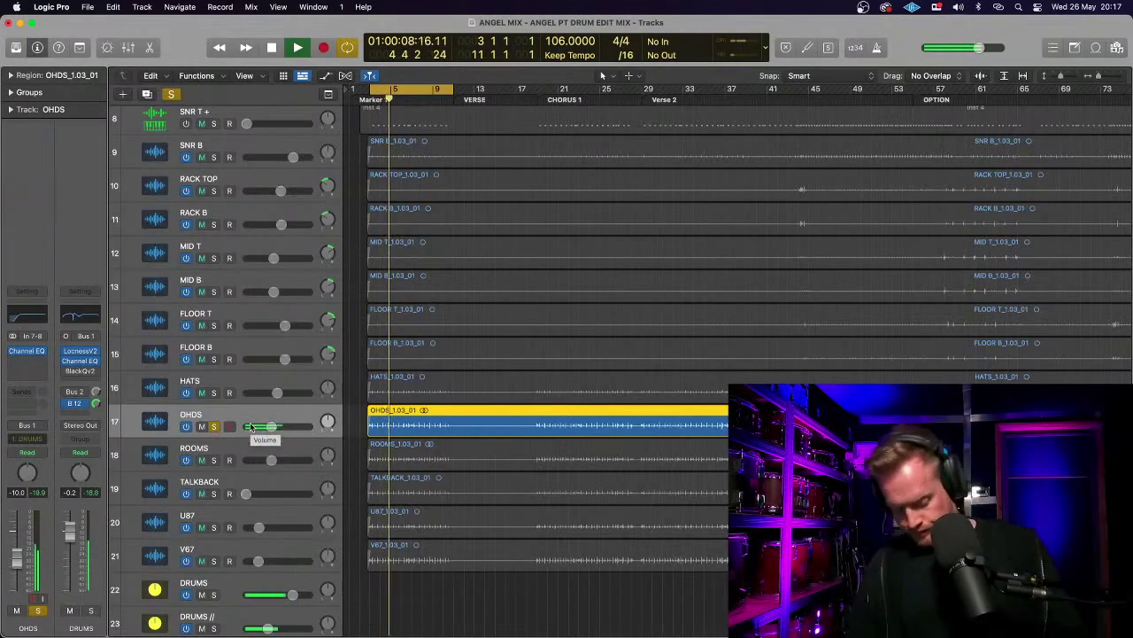
key("super+Right")
key("super+Right")
key("space")
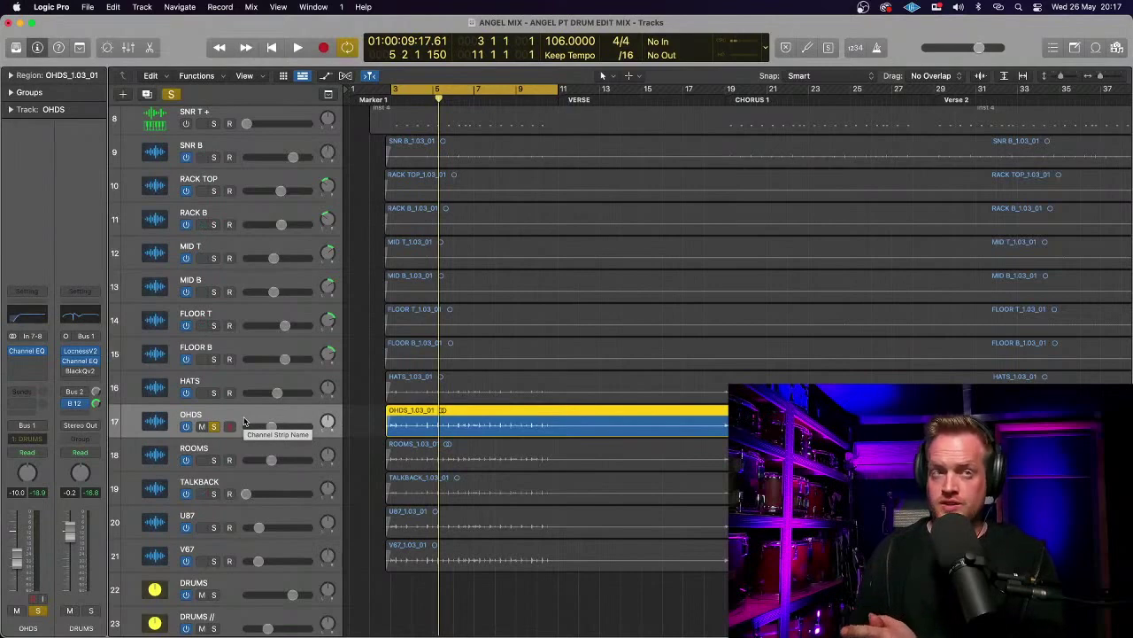
key("space")
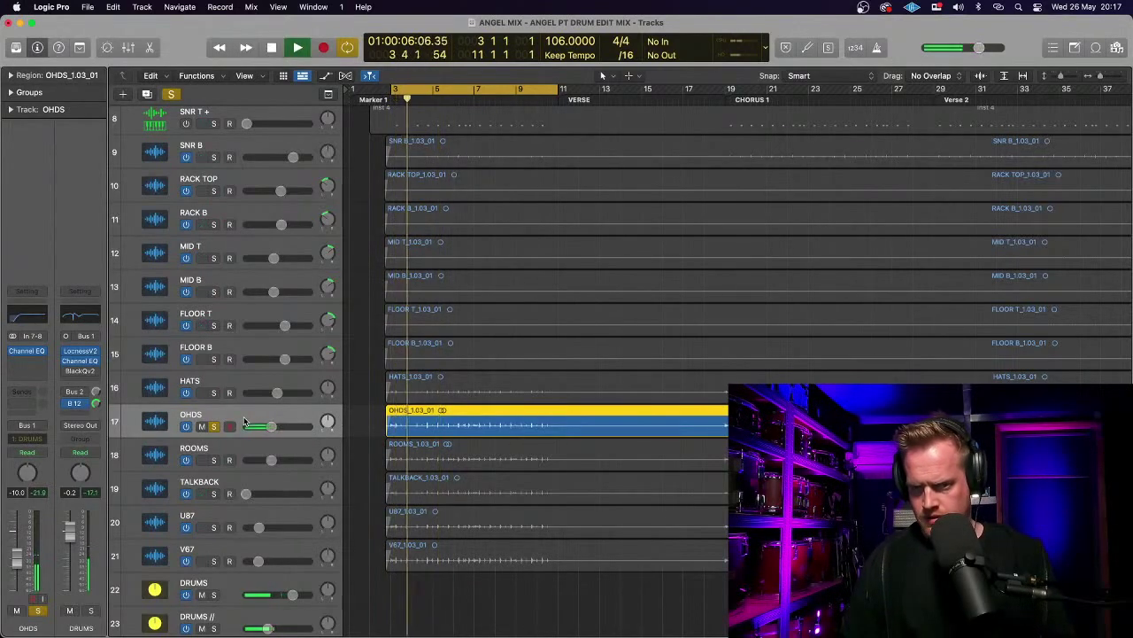
left_click_drag(272, 426, 286, 425)
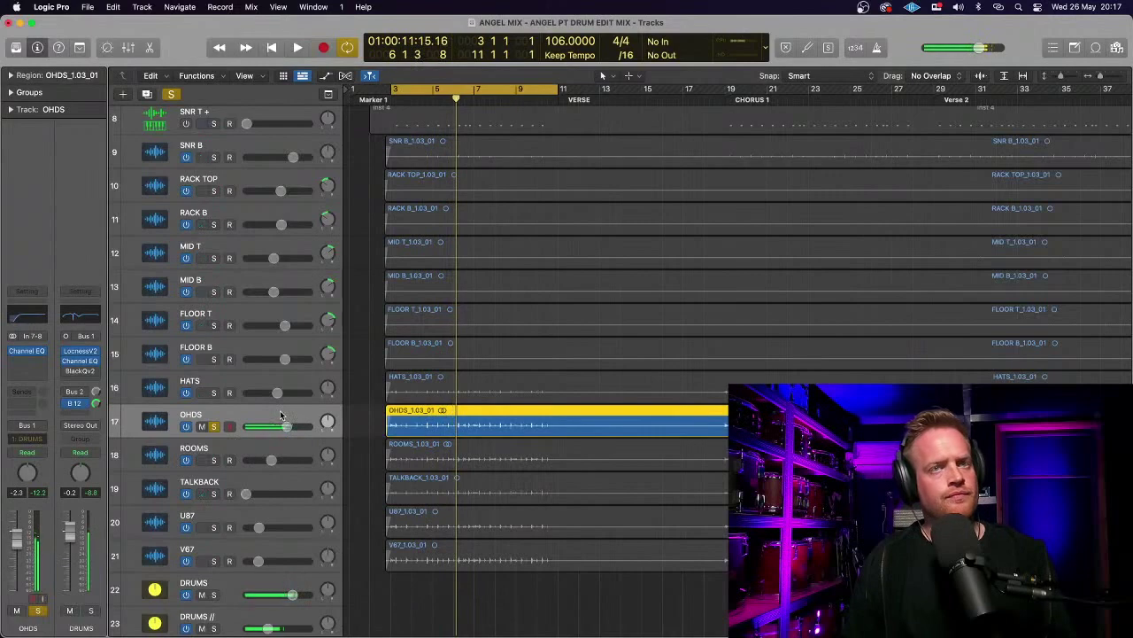
- Set the low cut in the OHDS Channel EQ to 135 Hz with a 12 dB/Oct slope and a Q of 0.75
left_click(27, 353)
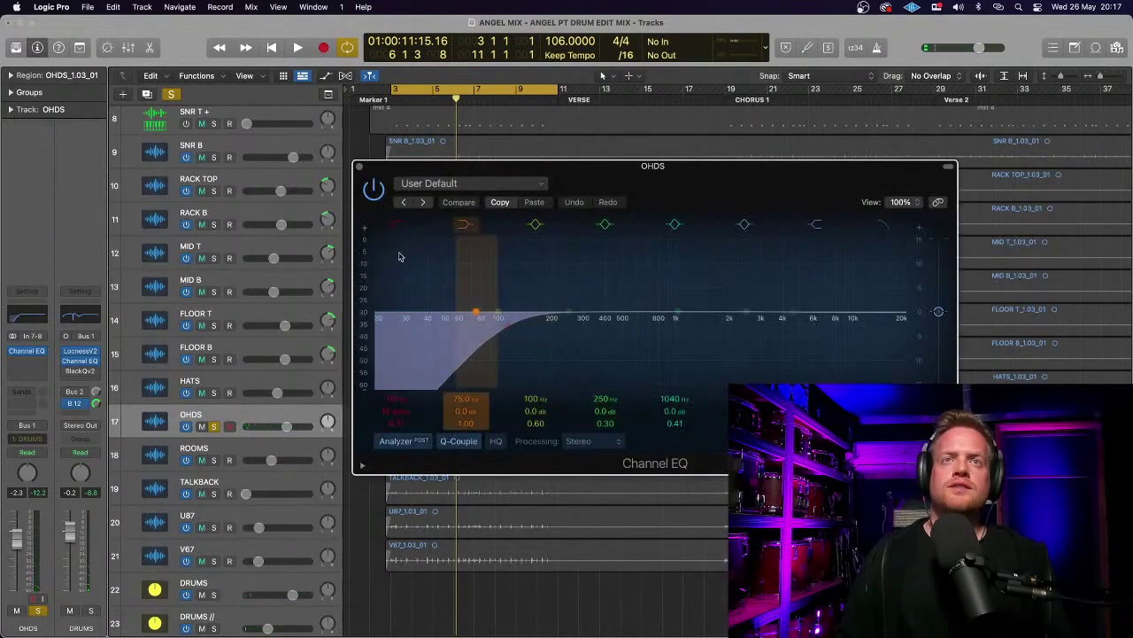
left_click_drag(494, 315, 520, 329)
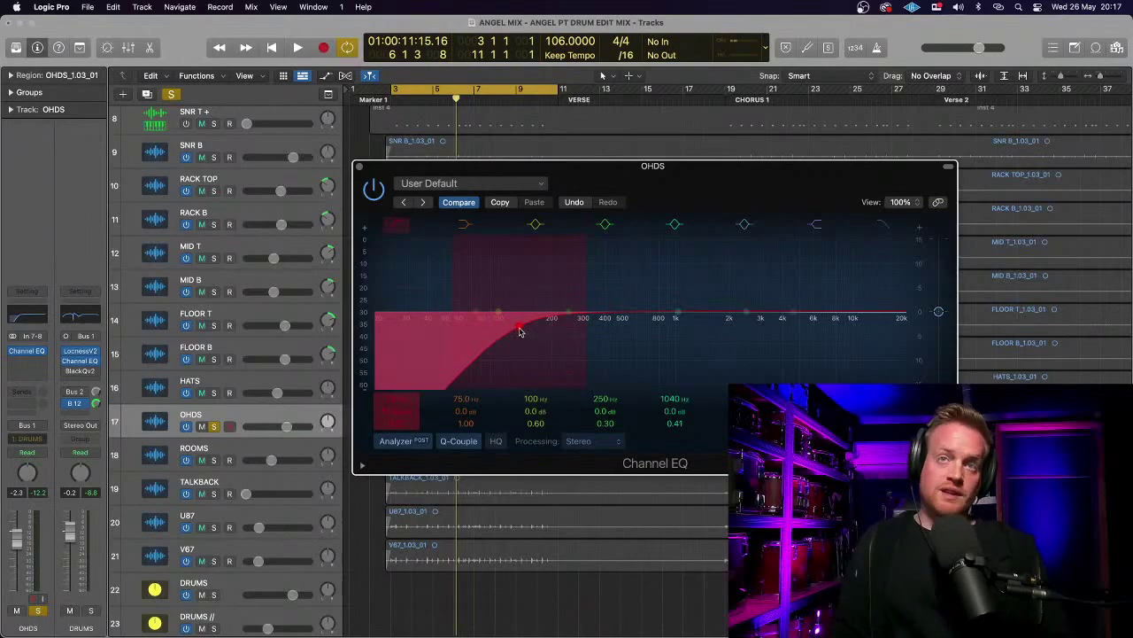
mouse_move(520, 330)
left_mouse_down()
mouse_move(605, 342)
mouse_move(531, 329)
left_mouse_up()
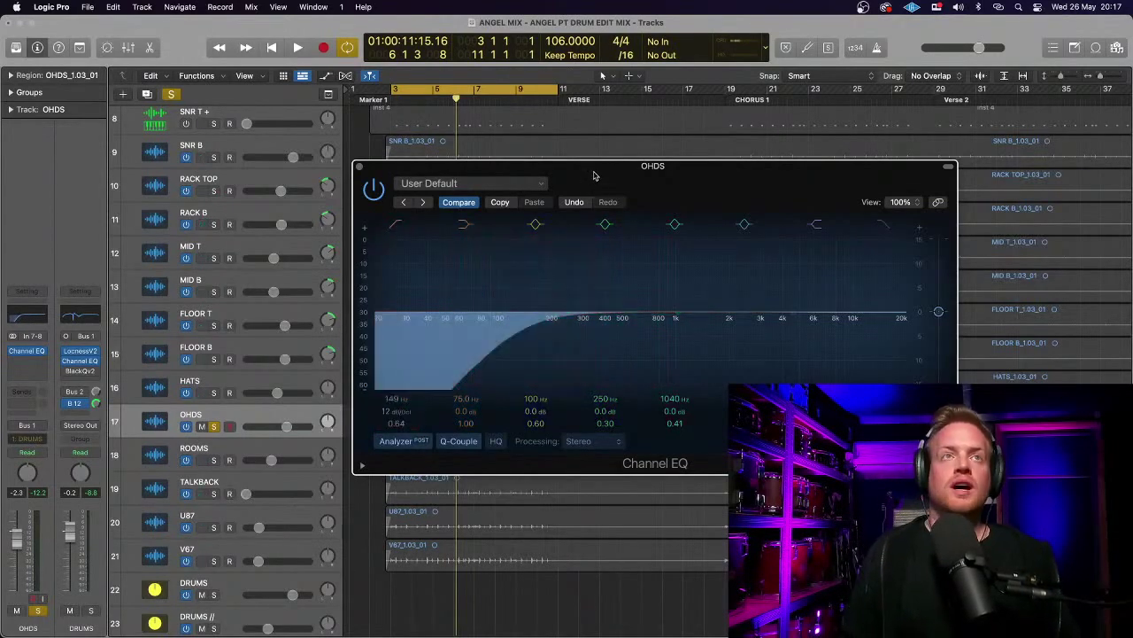
left_click_drag(594, 176, 388, 110)
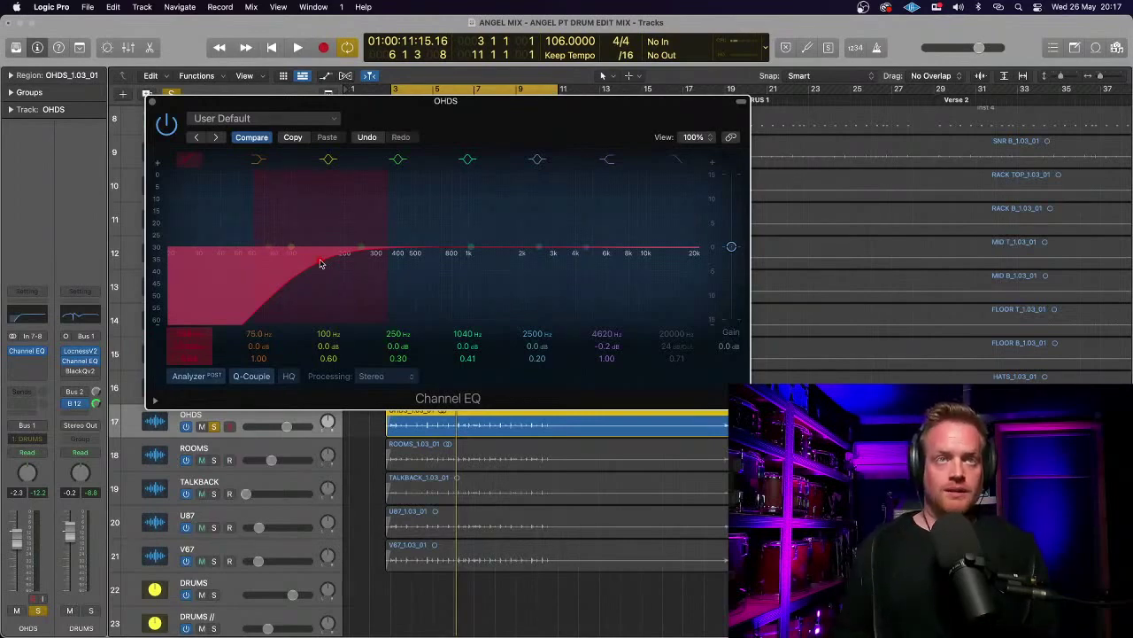
left_click_drag(321, 261, 315, 263)
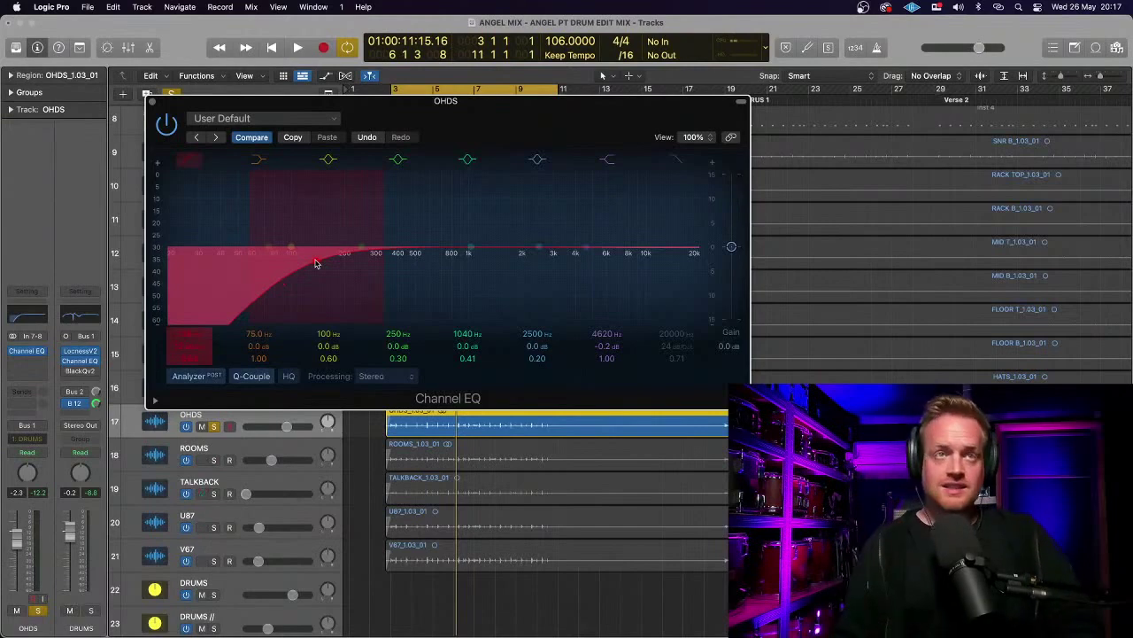
left_click_drag(315, 263, 315, 257)
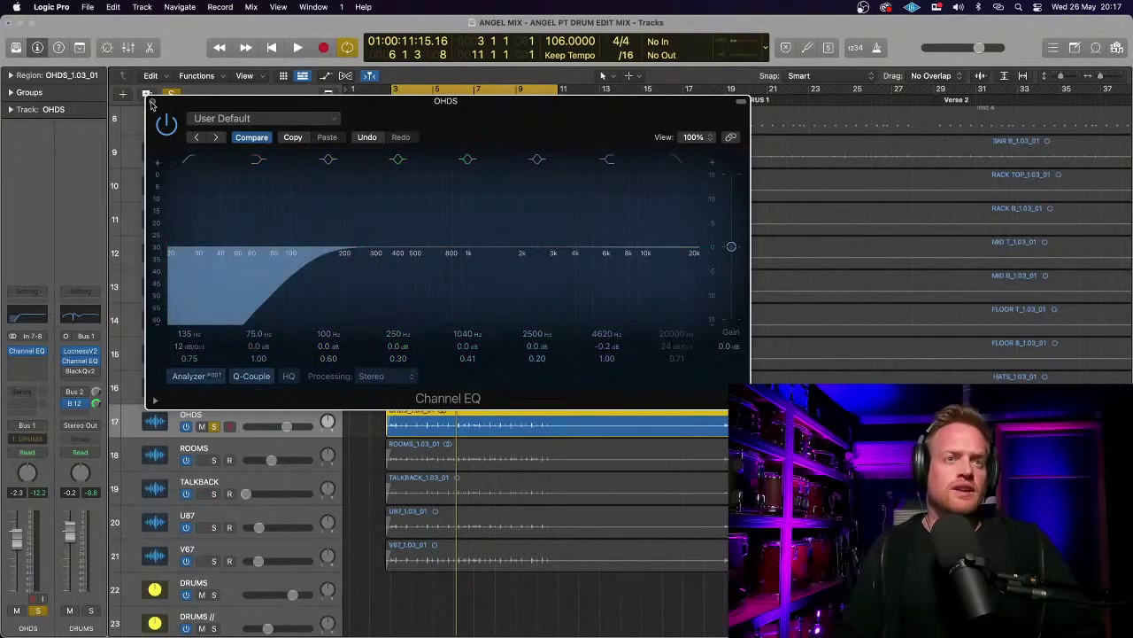
- Audition a −3.4 dB cut at 408 Hz with Q 0.98 on the overheads, bring the band to −0.3 dB at 438 Hz, and close the EQ
key("space")
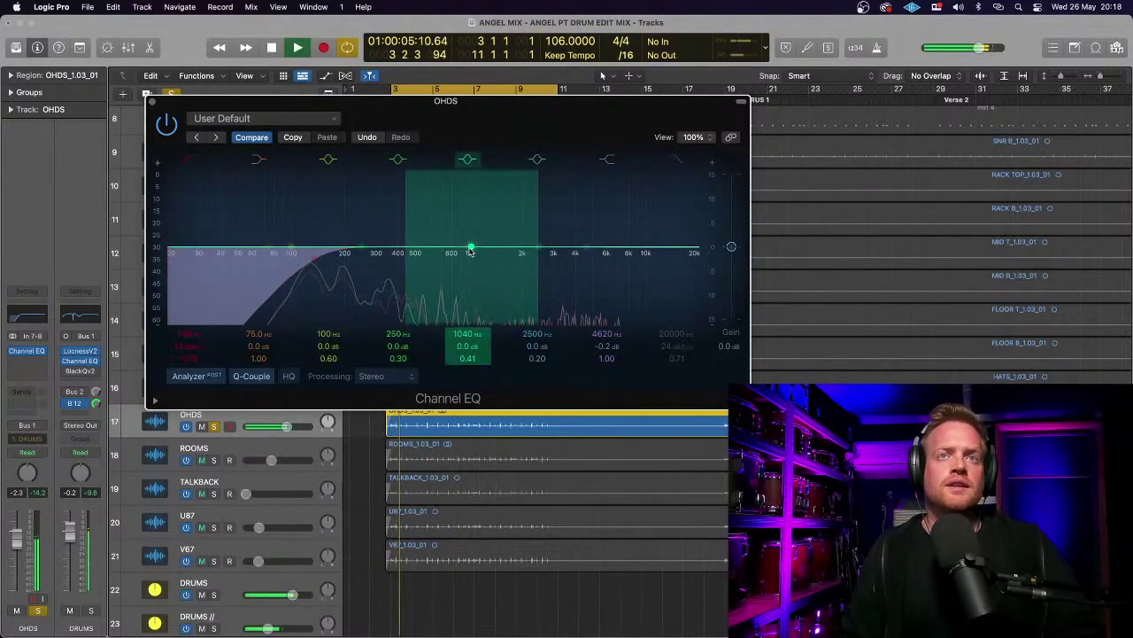
left_click_drag(471, 249, 423, 257)
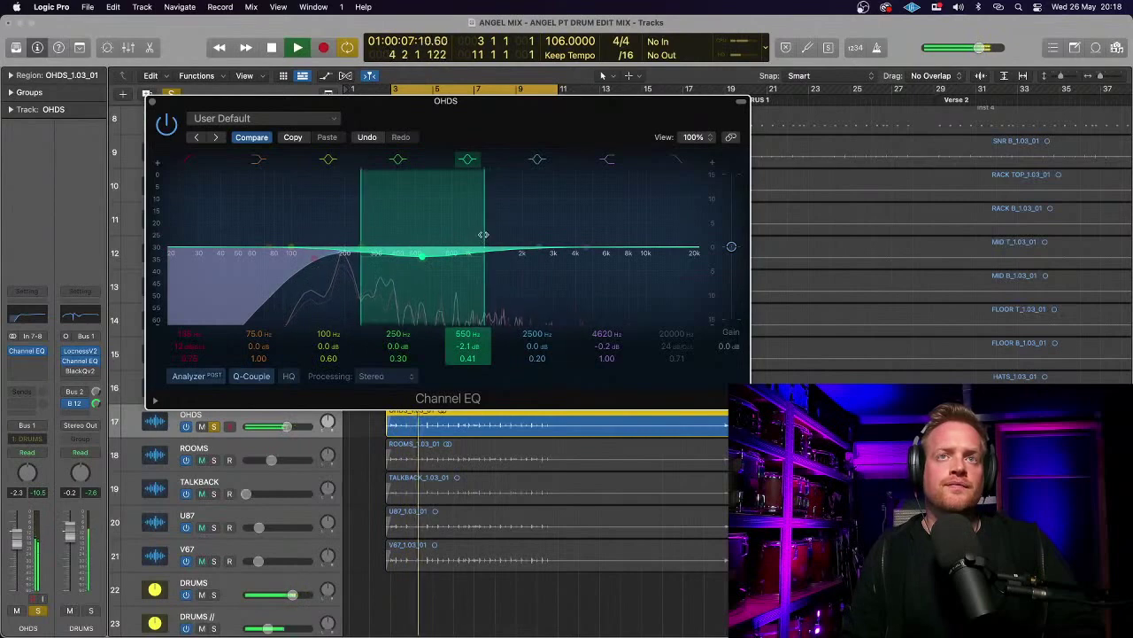
left_click_drag(484, 236, 403, 268)
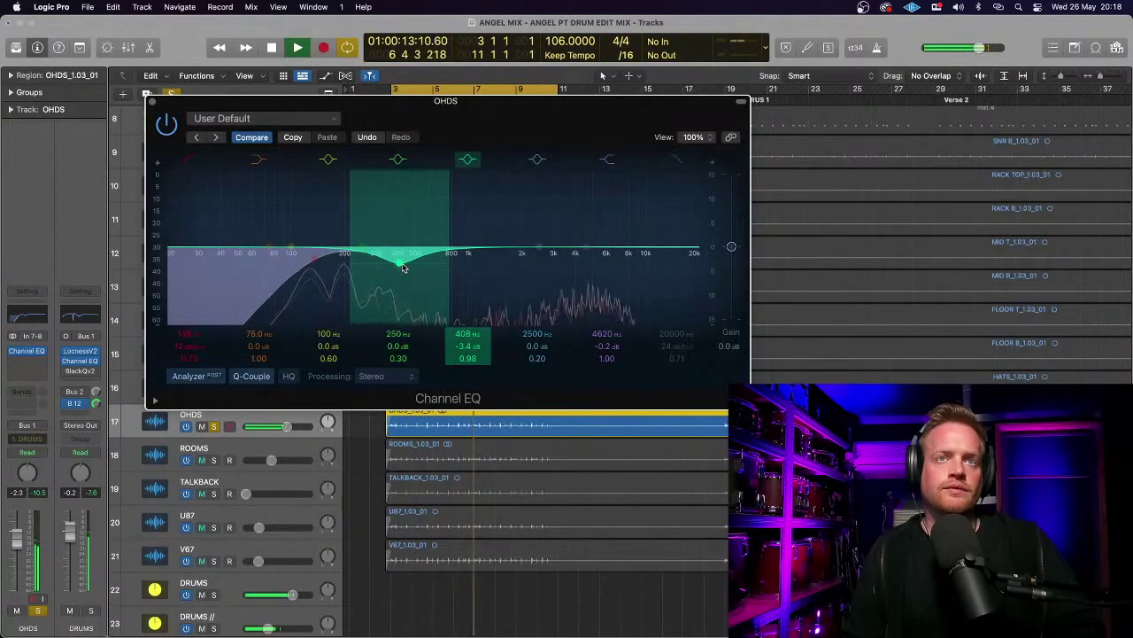
key("space")
left_click_drag(403, 267, 404, 249)
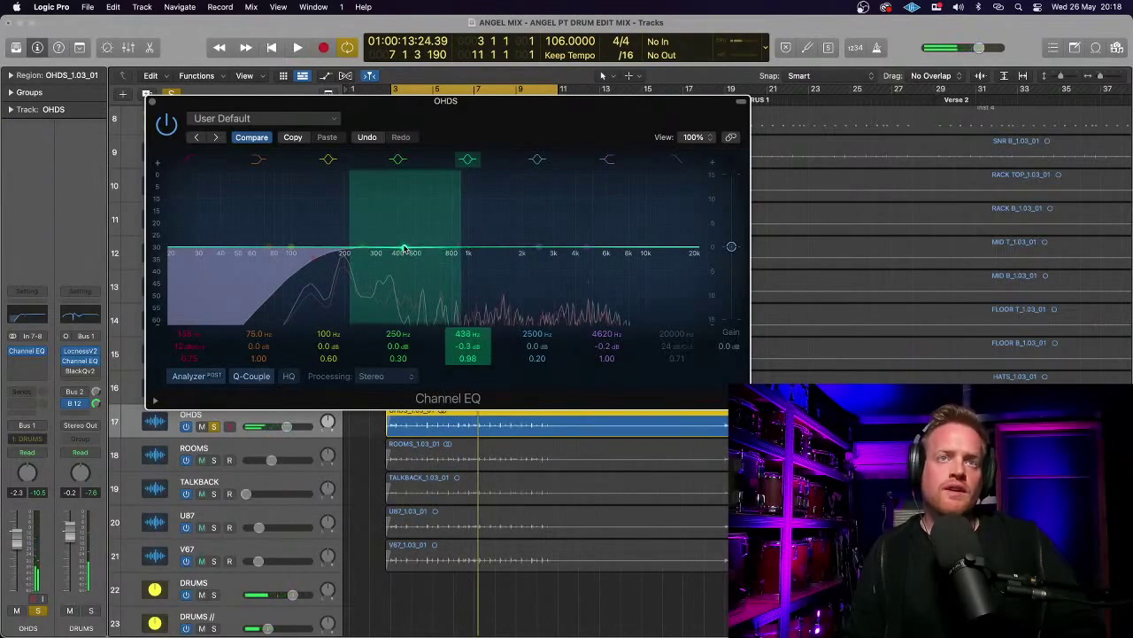
left_click(151, 103)
- Examine the mid-frequency cut in the DRUMS bus Channel EQ and close the plug-in
left_click(229, 589)
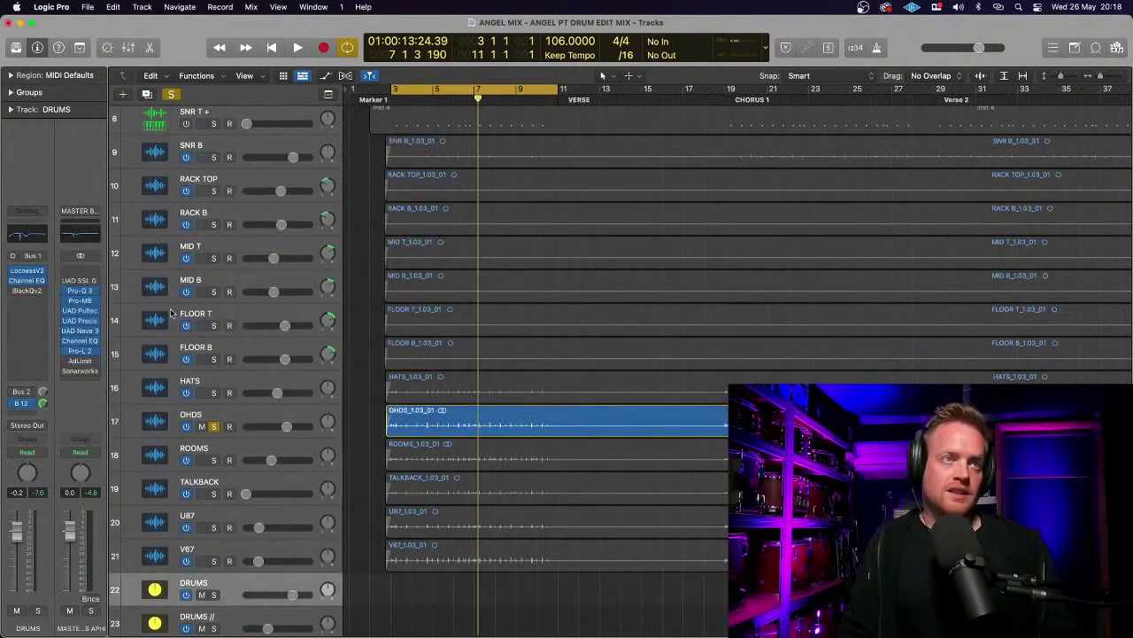
left_click(27, 282)
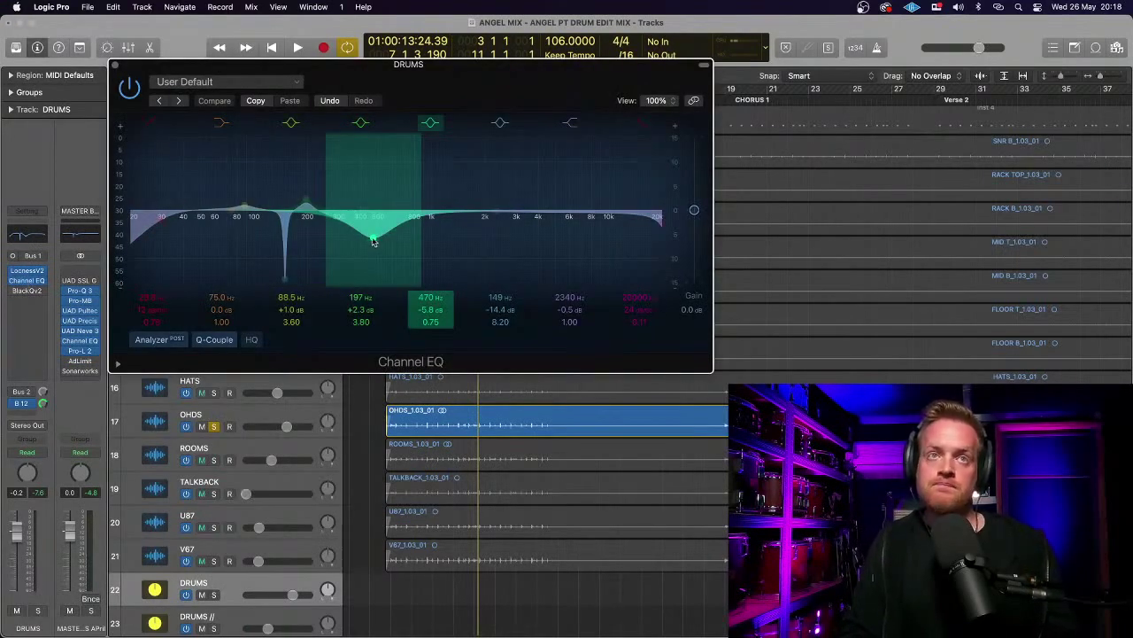
left_click(116, 65)
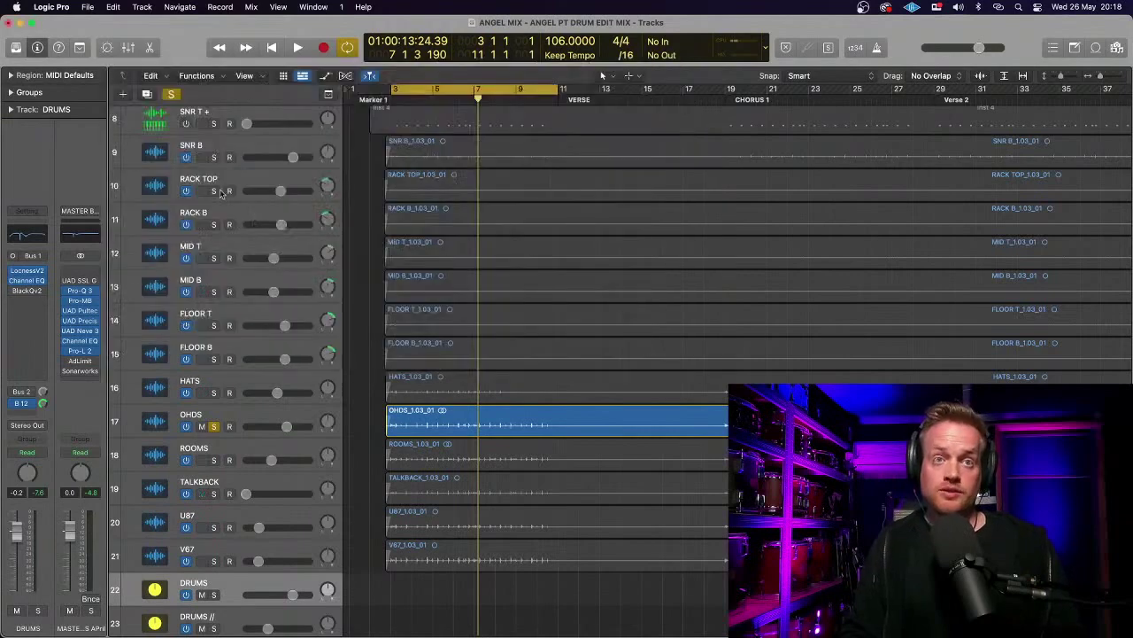
- Unsolo OHDS, solo and select the ROOMS track, and play the looped room mics alone
left_click(213, 425)
left_click(214, 459)
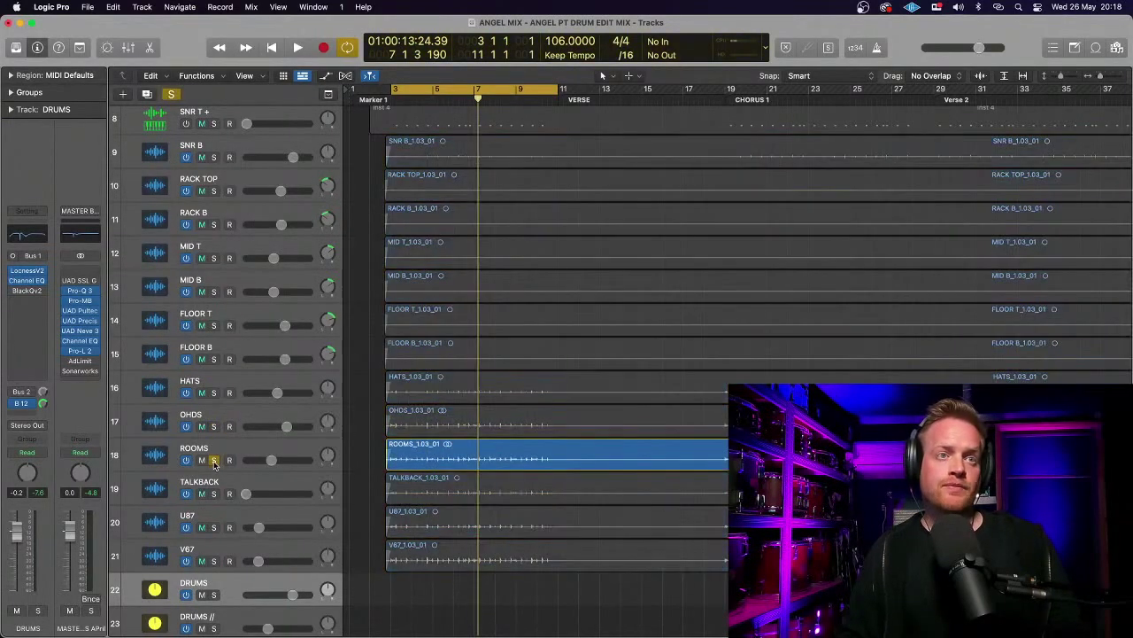
left_click(229, 456)
key("space")
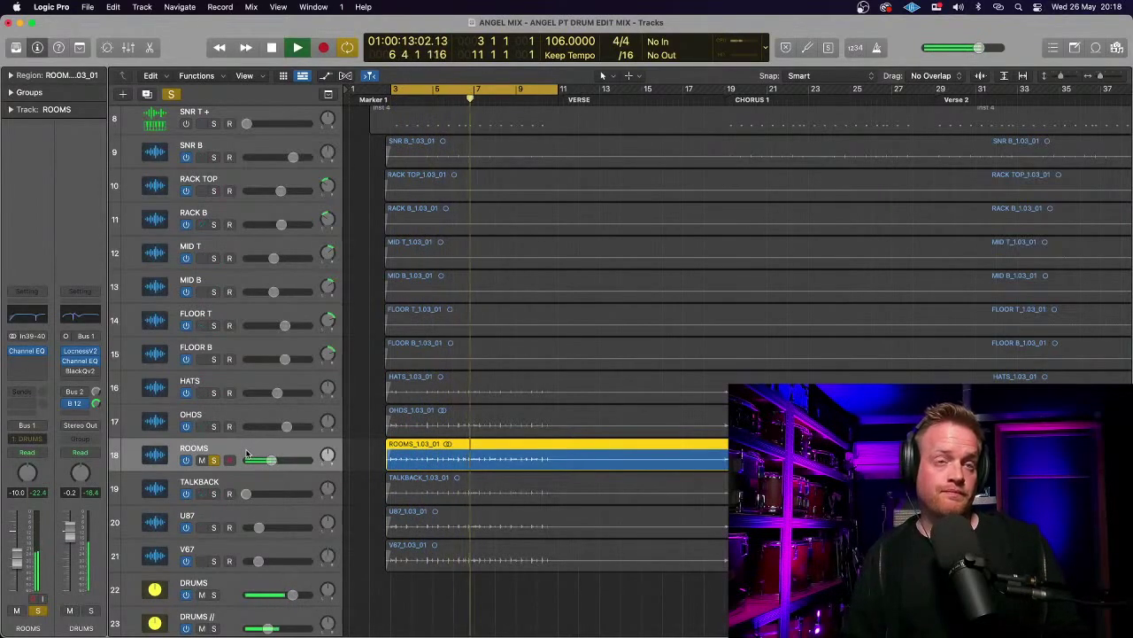
- Unsolo ROOMS, solo and select TALKBACK, and play the looped section with only that mic
key("space")
left_click(213, 460)
left_click(214, 494)
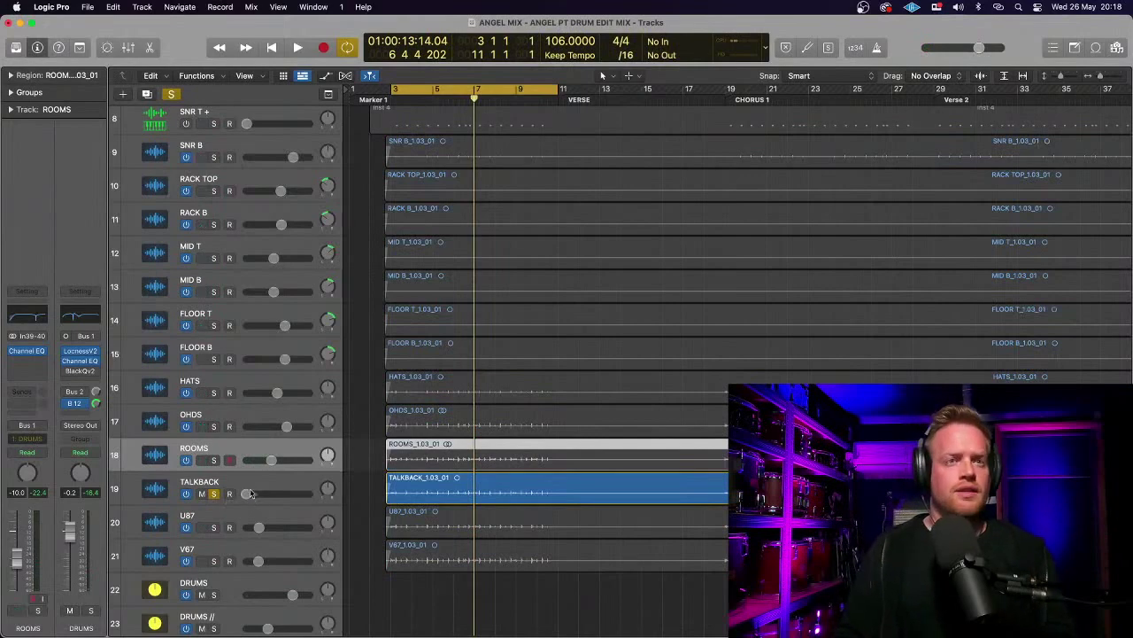
left_click(249, 485)
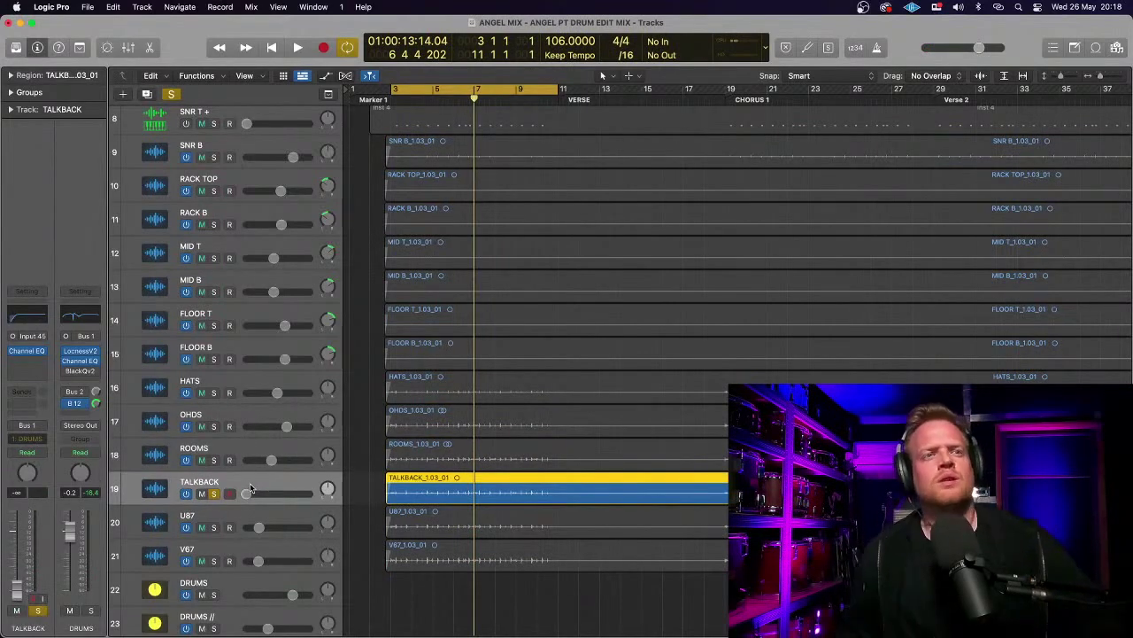
key("Up")
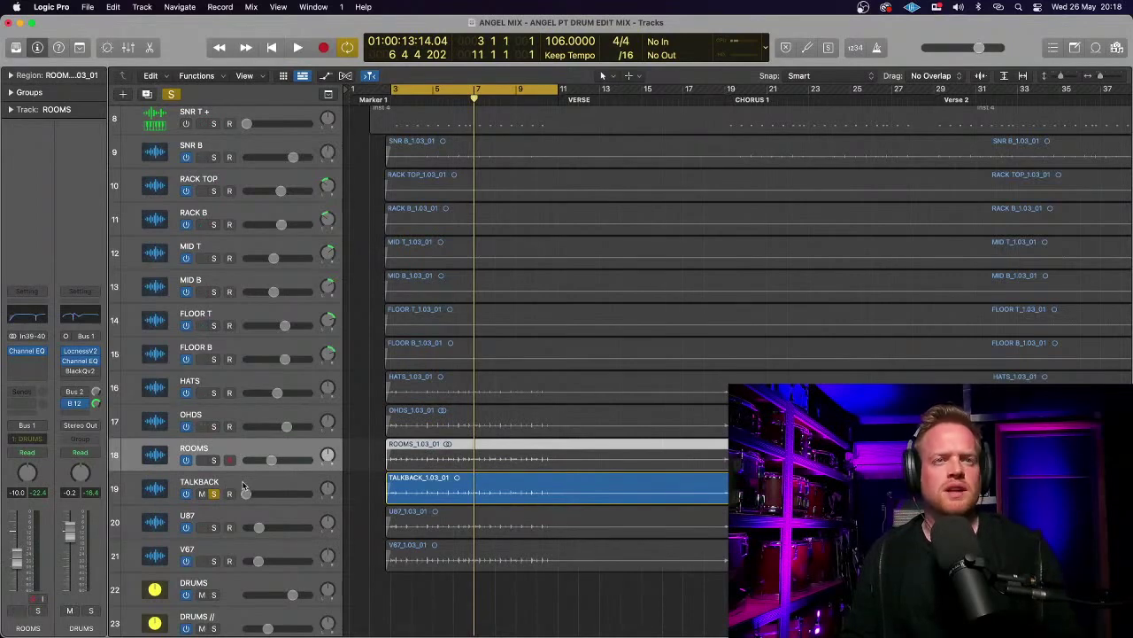
left_click(243, 485)
key("space")
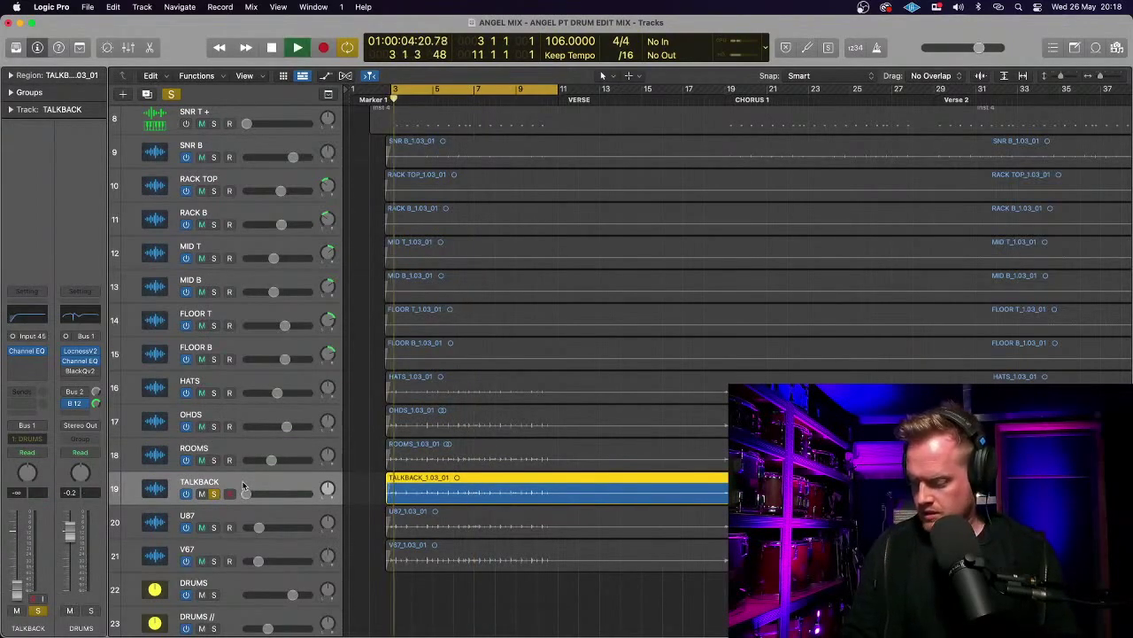
key("space")
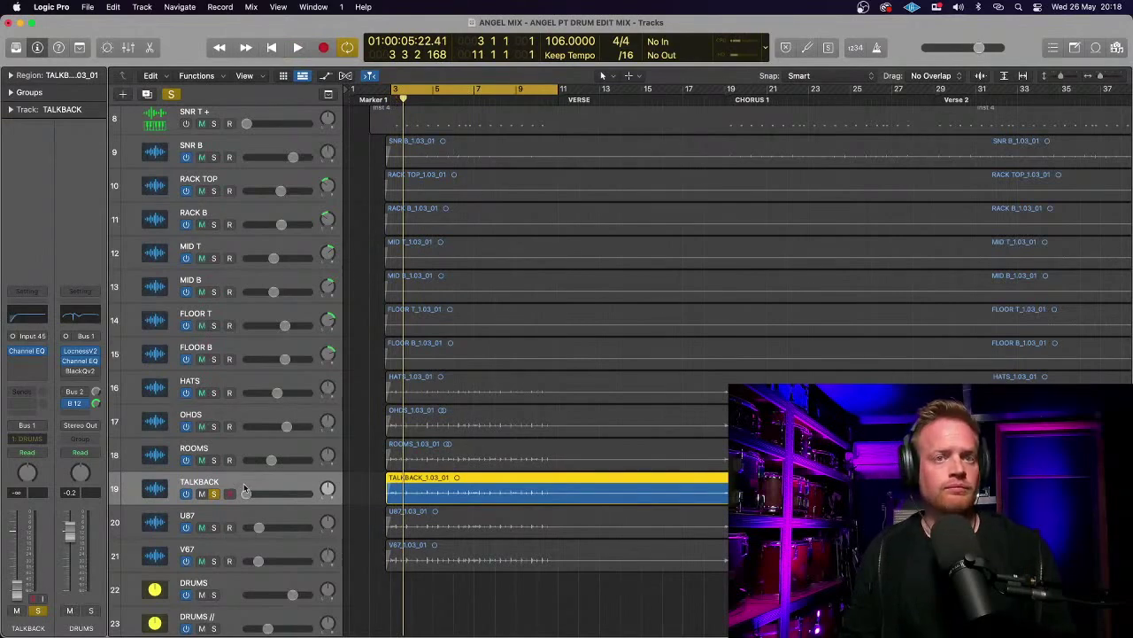
key("space")
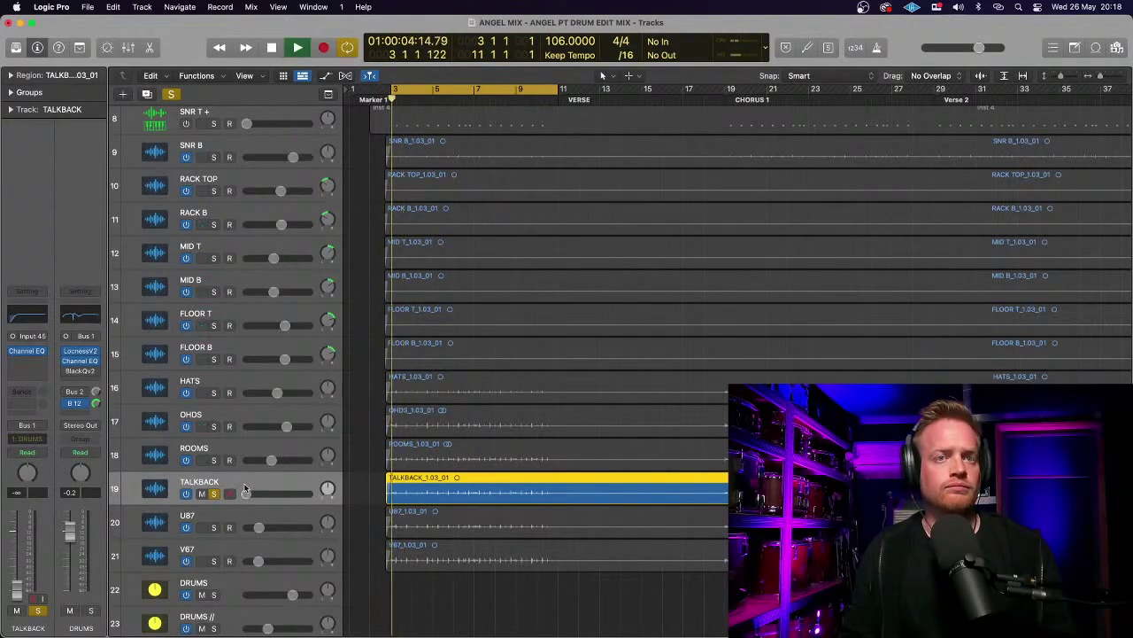
- Raise TALKBACK to −8.2 dB to audition it, stop playback, and clear its solo
left_click_drag(241, 491, 274, 494)
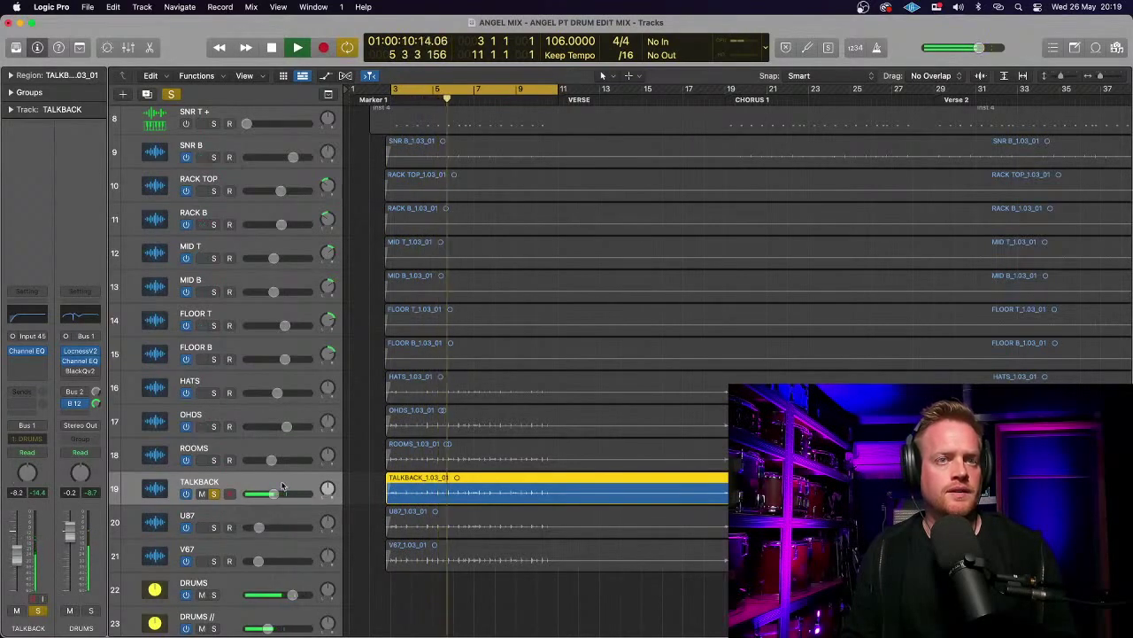
key("space")
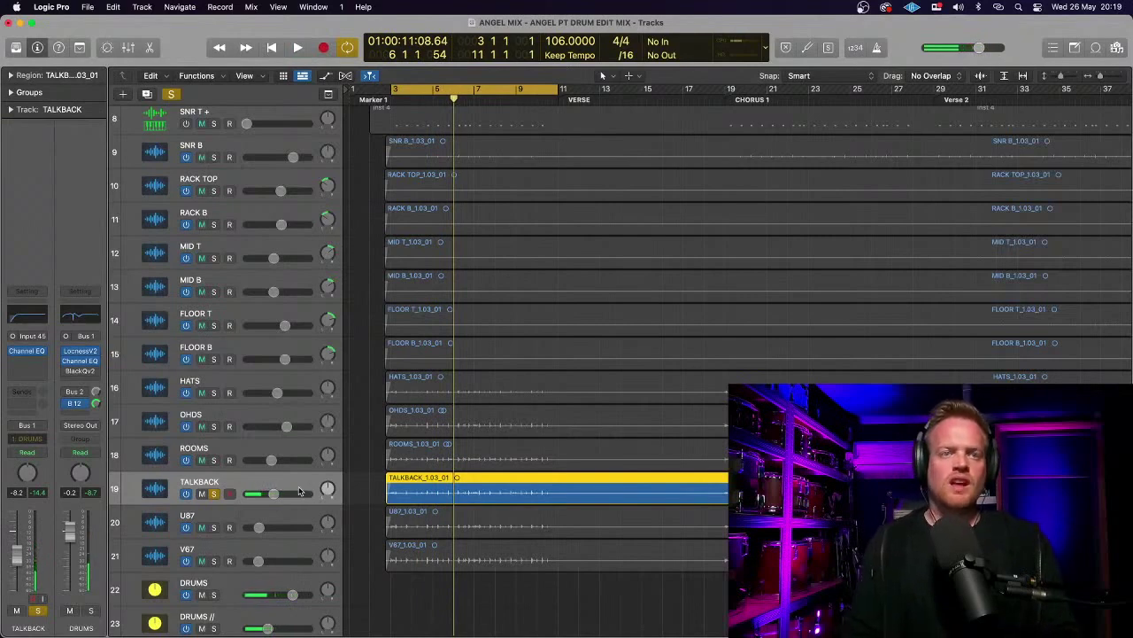
left_click(213, 493)
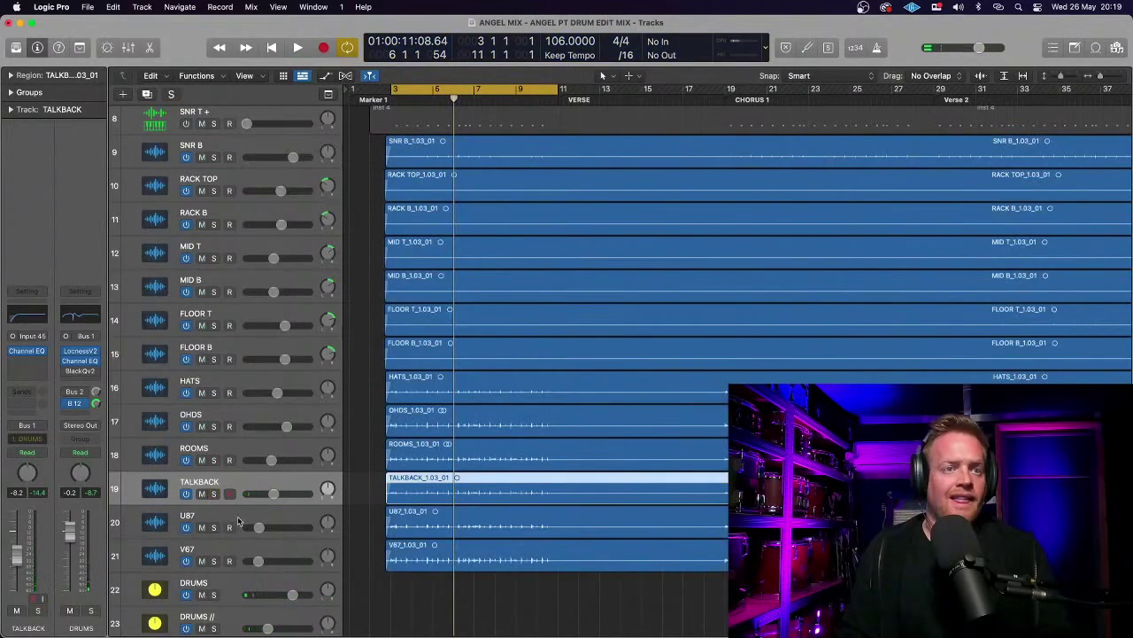
left_click(243, 519)
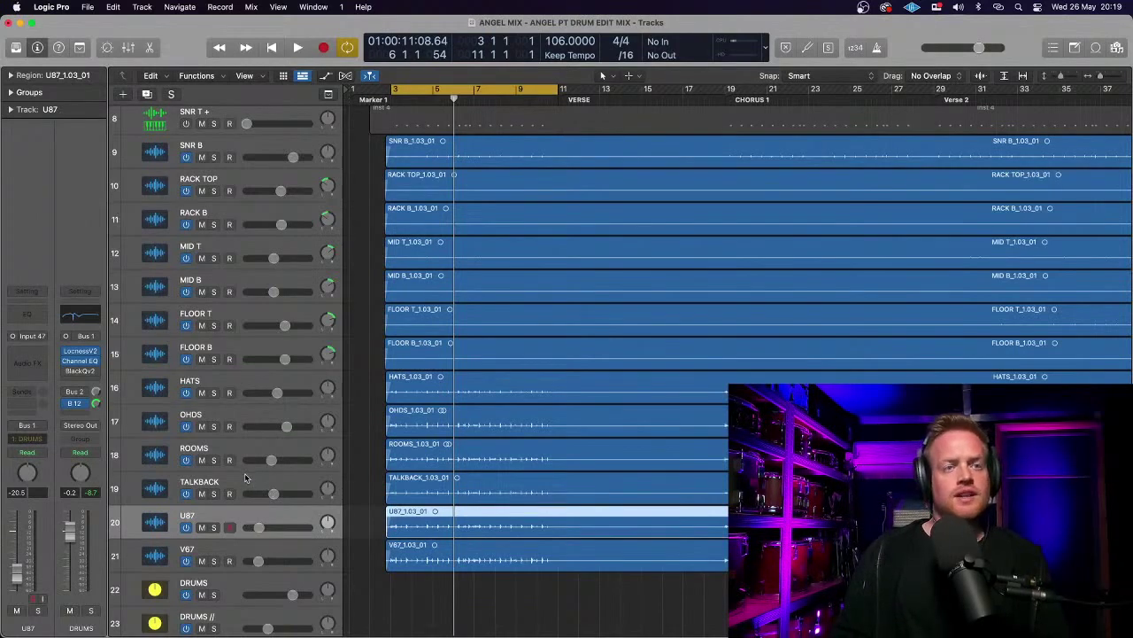
left_click(245, 479)
left_click(251, 514)
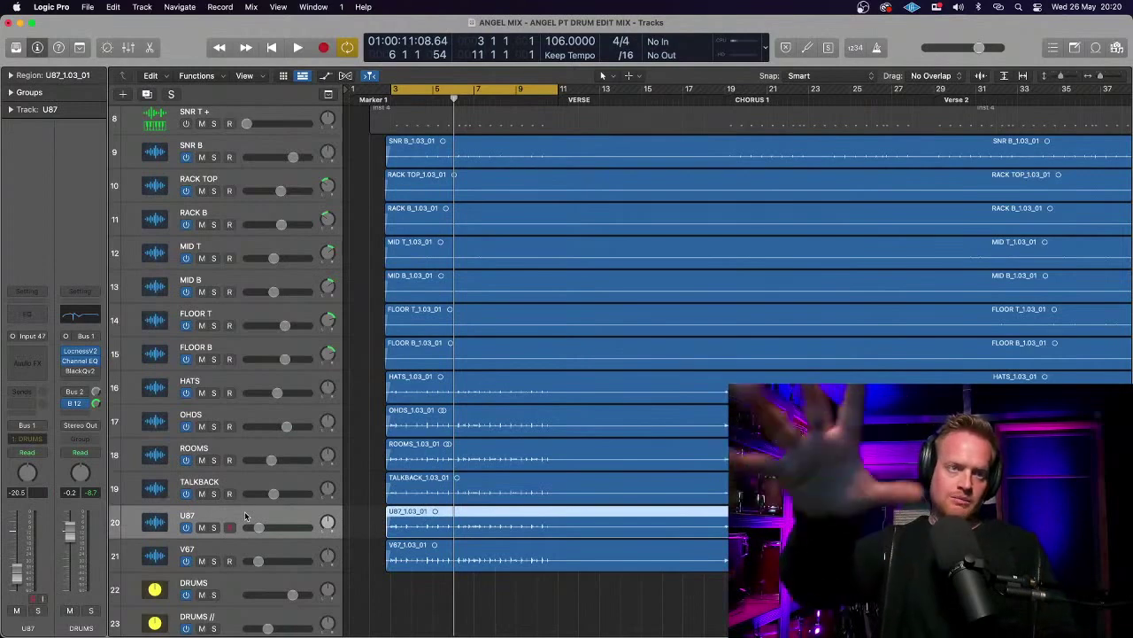
left_click(237, 551)
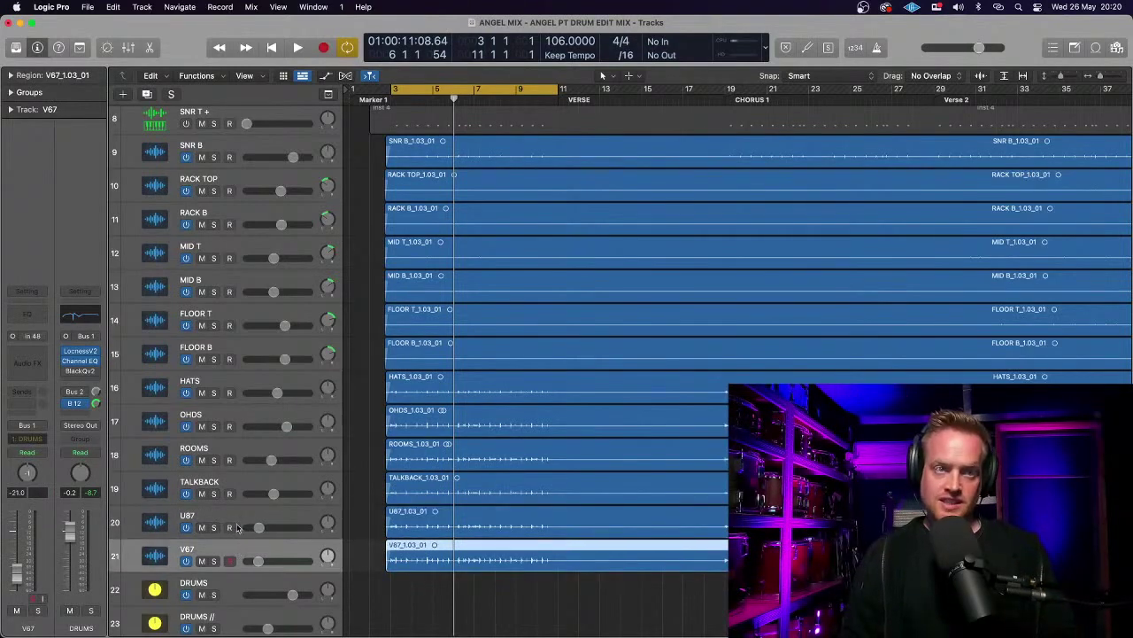
left_click(239, 519)
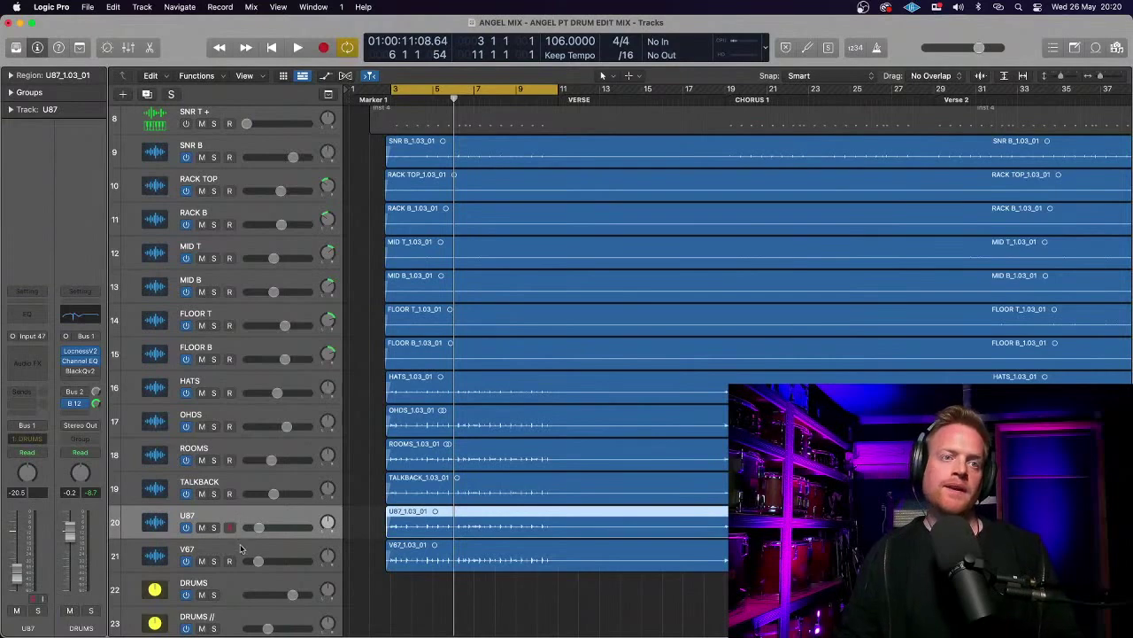
left_click(239, 548)
left_click(239, 520)
left_click(239, 551)
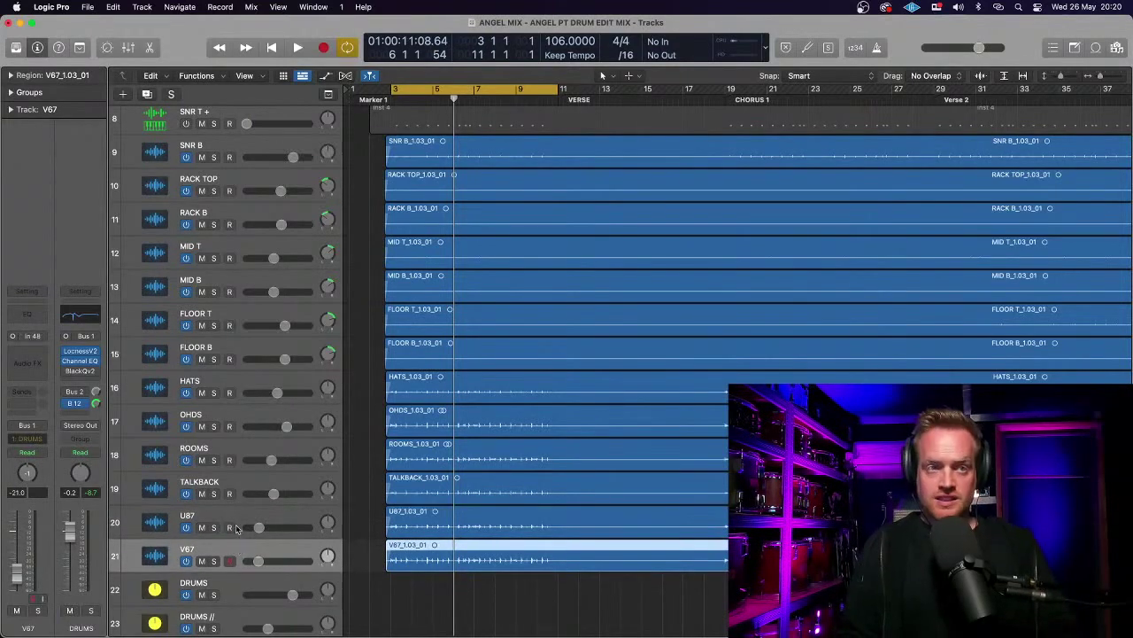
- Solo U87, play the loop while raising its volume to −6.0 dB, clear the solo, and stop playback
left_click(242, 519)
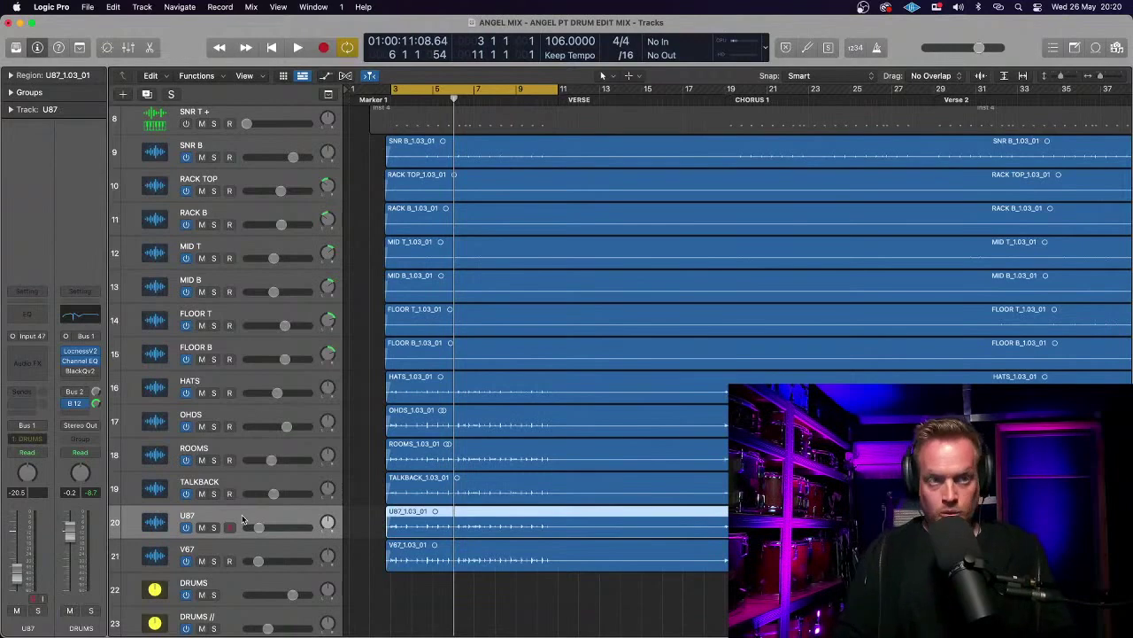
left_click(214, 528)
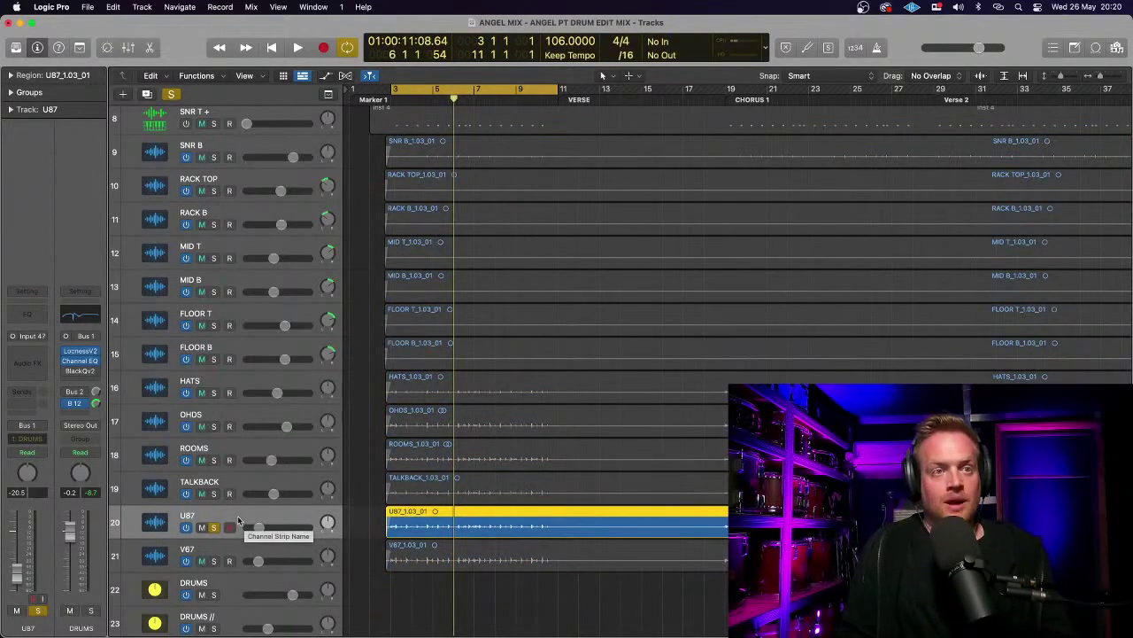
key("space")
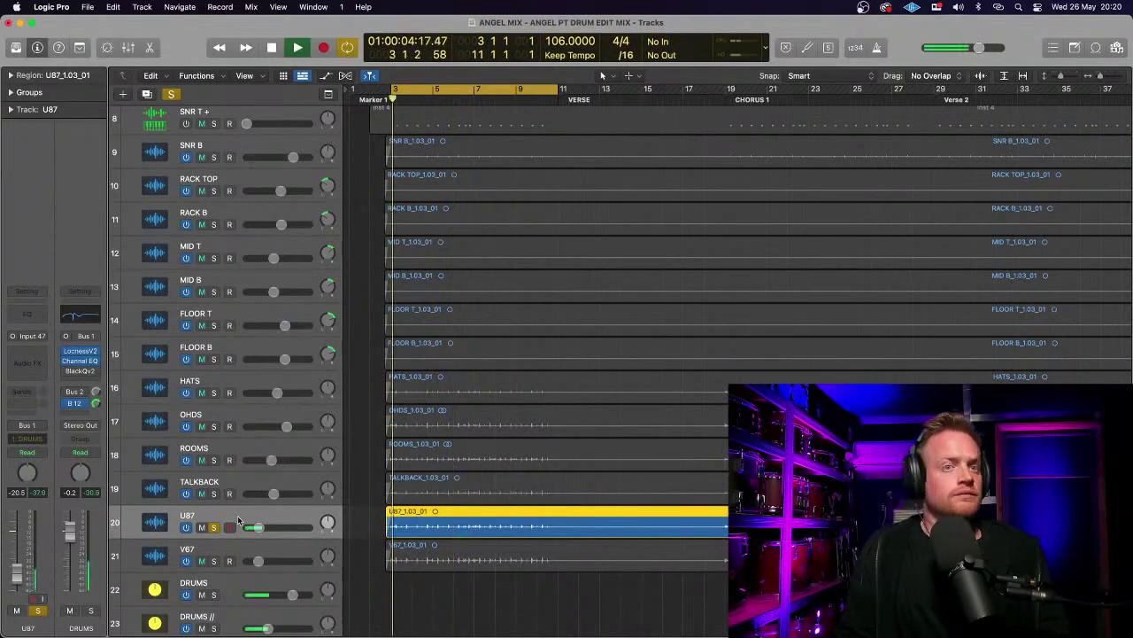
mouse_move(253, 527)
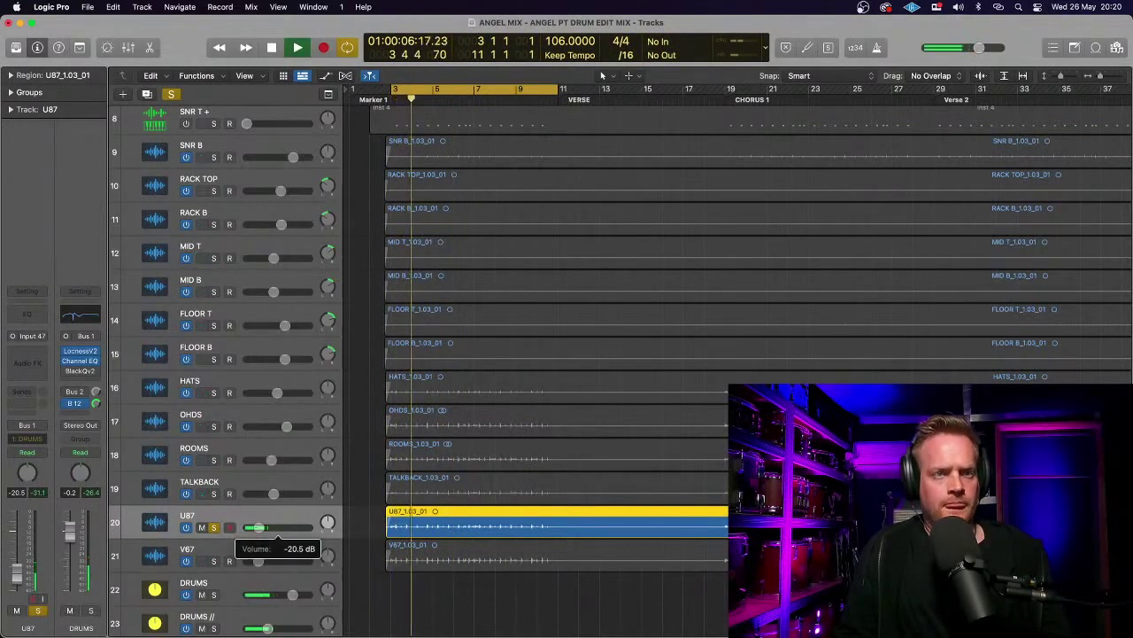
left_click_drag(253, 528, 276, 528)
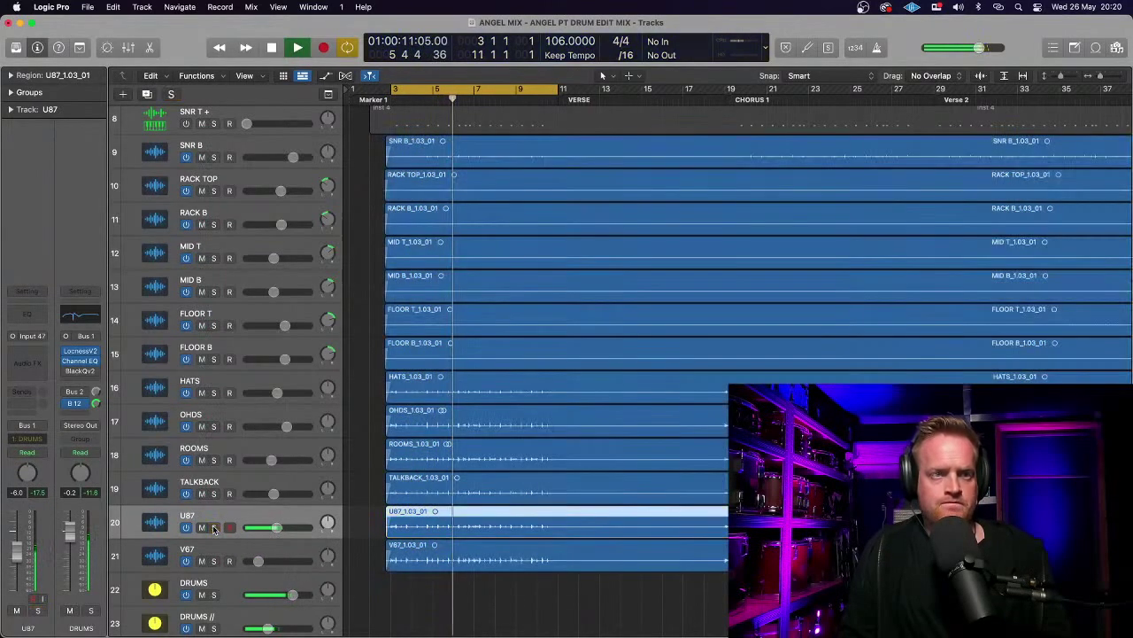
left_click(213, 528)
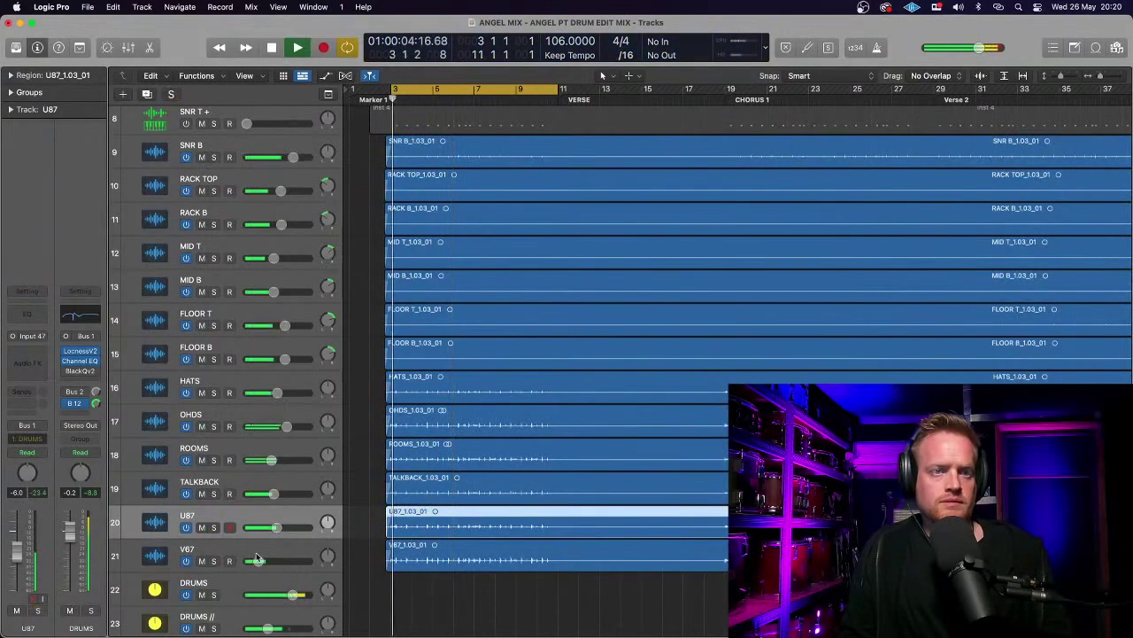
key("space")
- Raise V67 to −6.8 dB, audition it alone, and clear its solo
left_click_drag(258, 560, 273, 561)
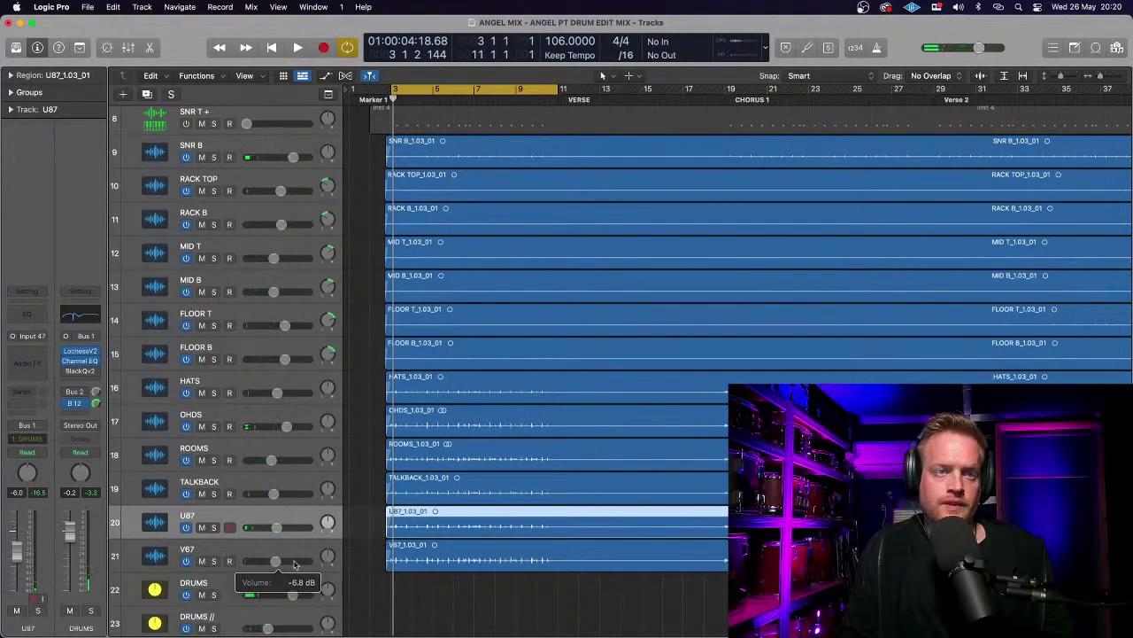
left_click(213, 561)
key("space")
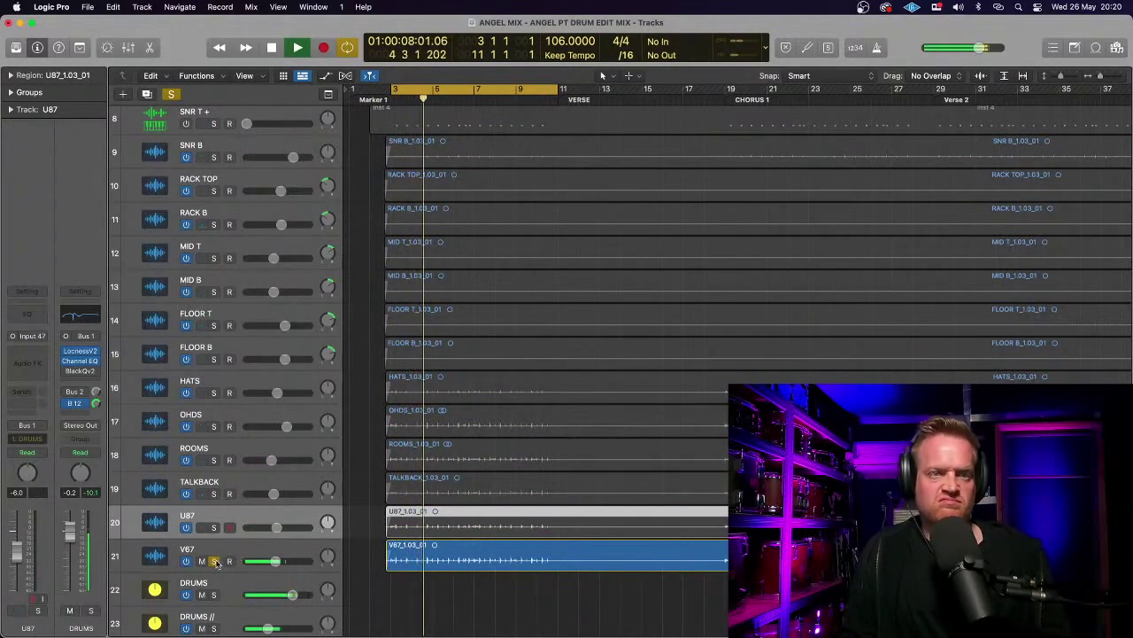
key("space")
key("super+a")
- Compare the U87 and V67 mics by playing each one soloed in turn
left_click(213, 527)
key("space")
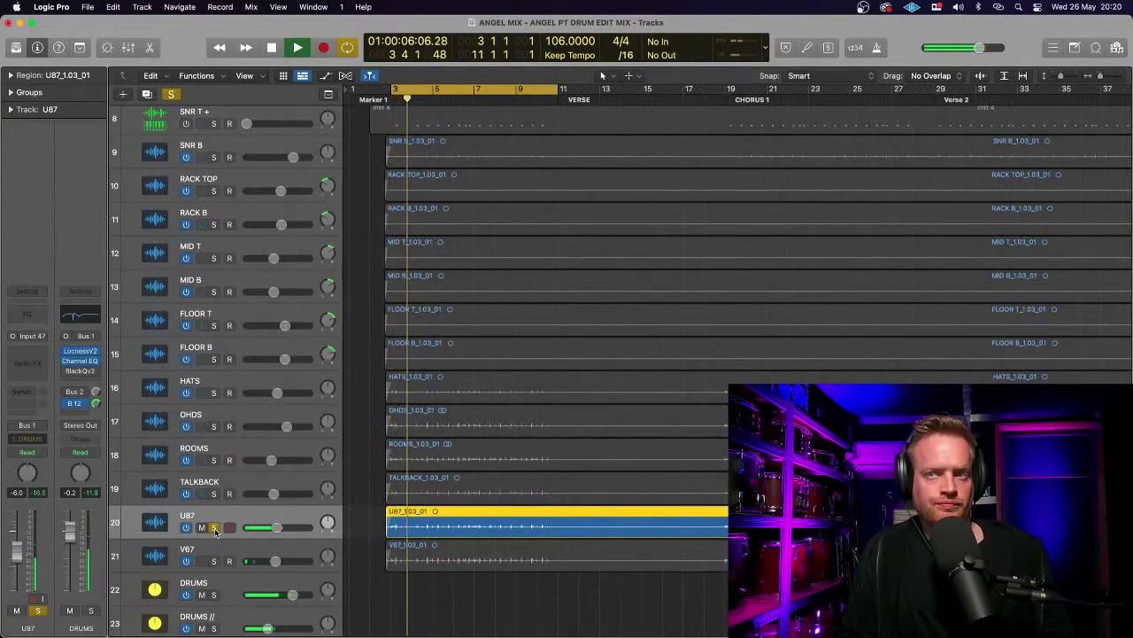
key("space")
left_click(213, 527)
left_click(214, 560)
key("space")
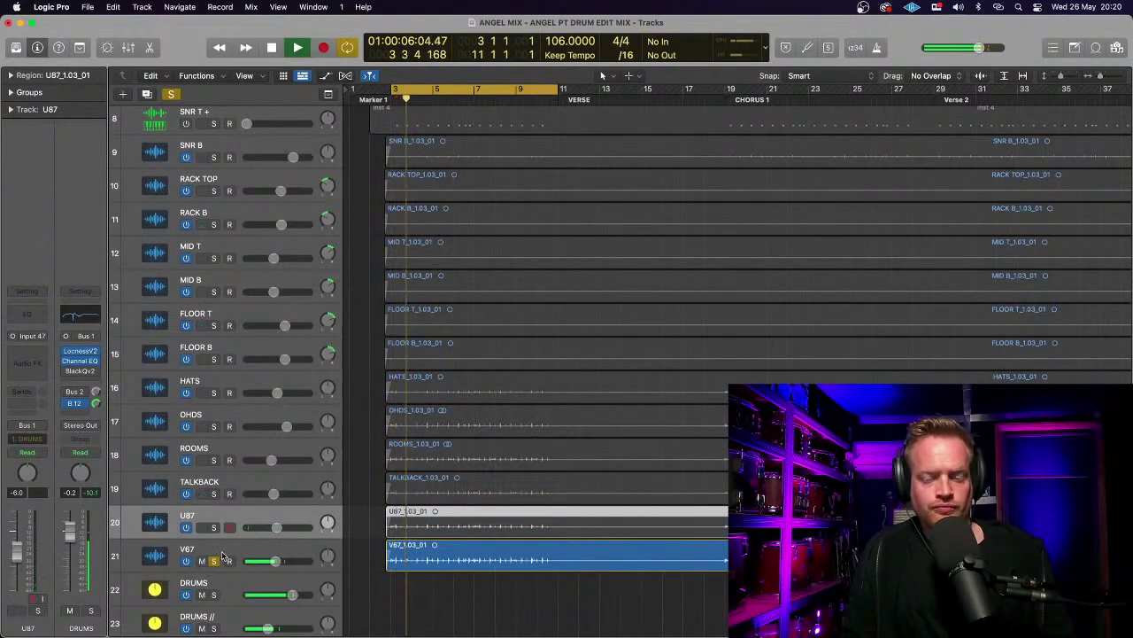
key("space")
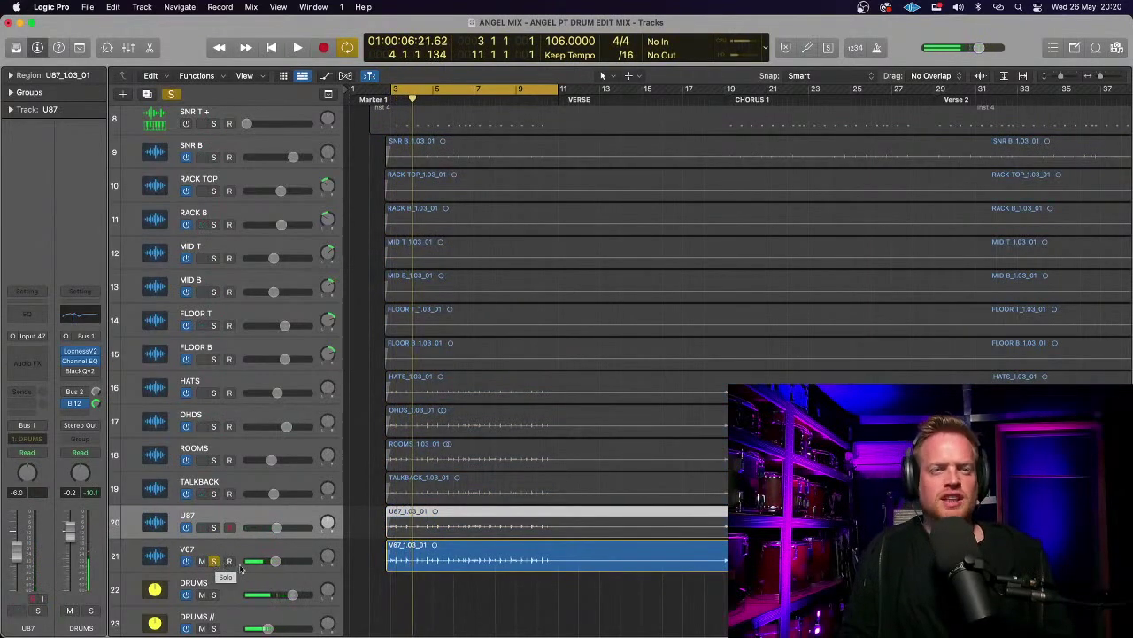
- Lower U87 and V67 to −22.0 dB, clear the V67 solo, and leave the V67 pan at 0
left_click_drag(276, 526, 257, 560)
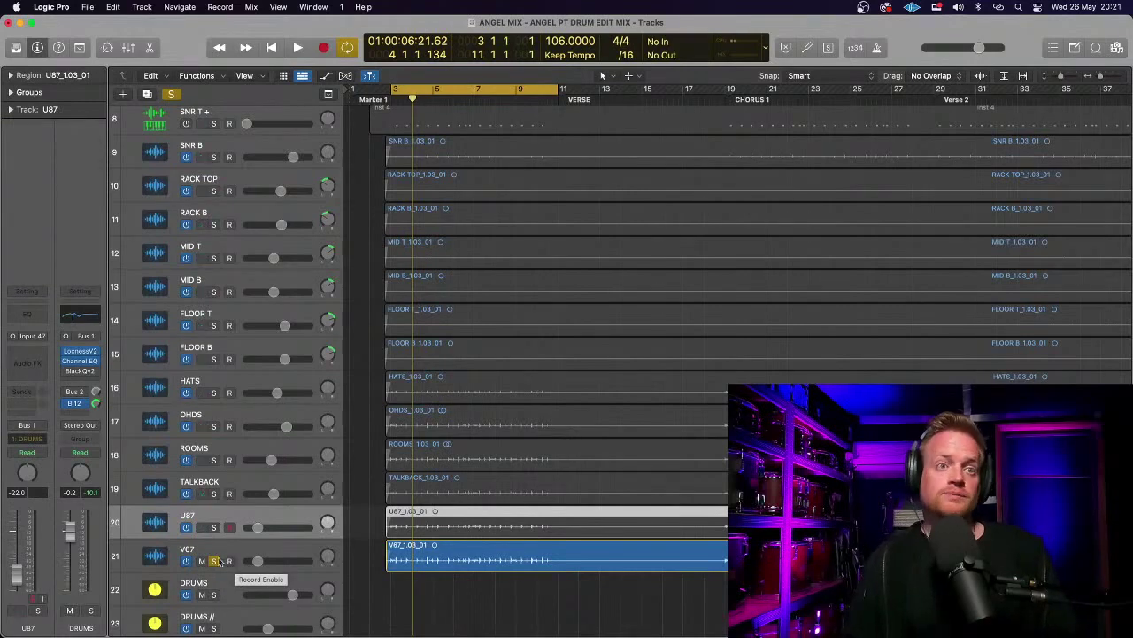
key("super+a")
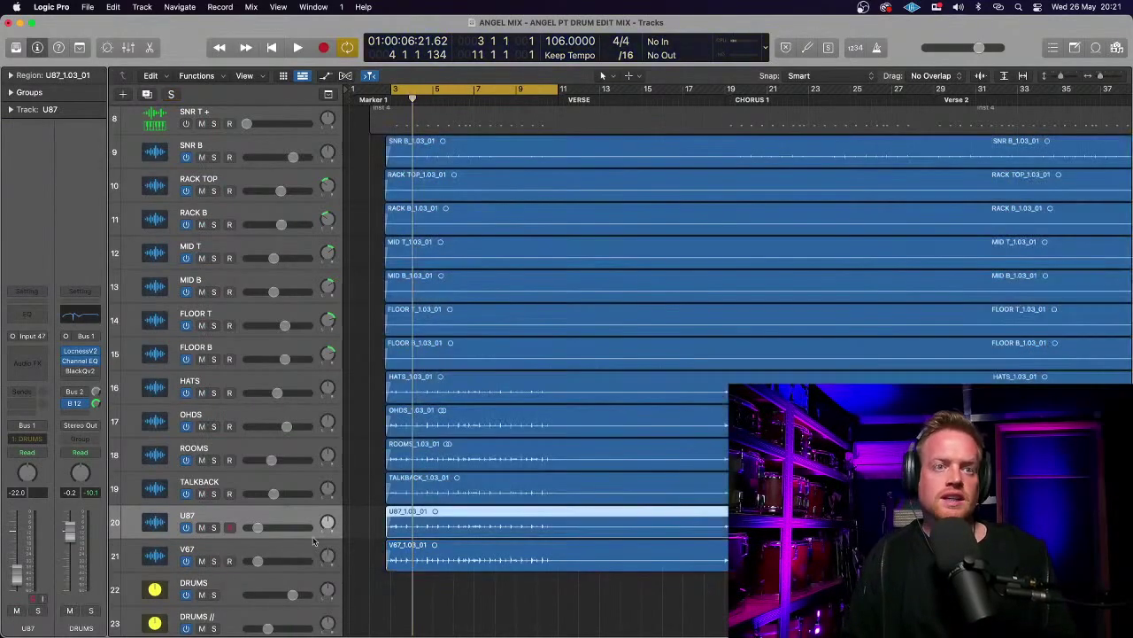
left_click_drag(328, 558, 328, 560)
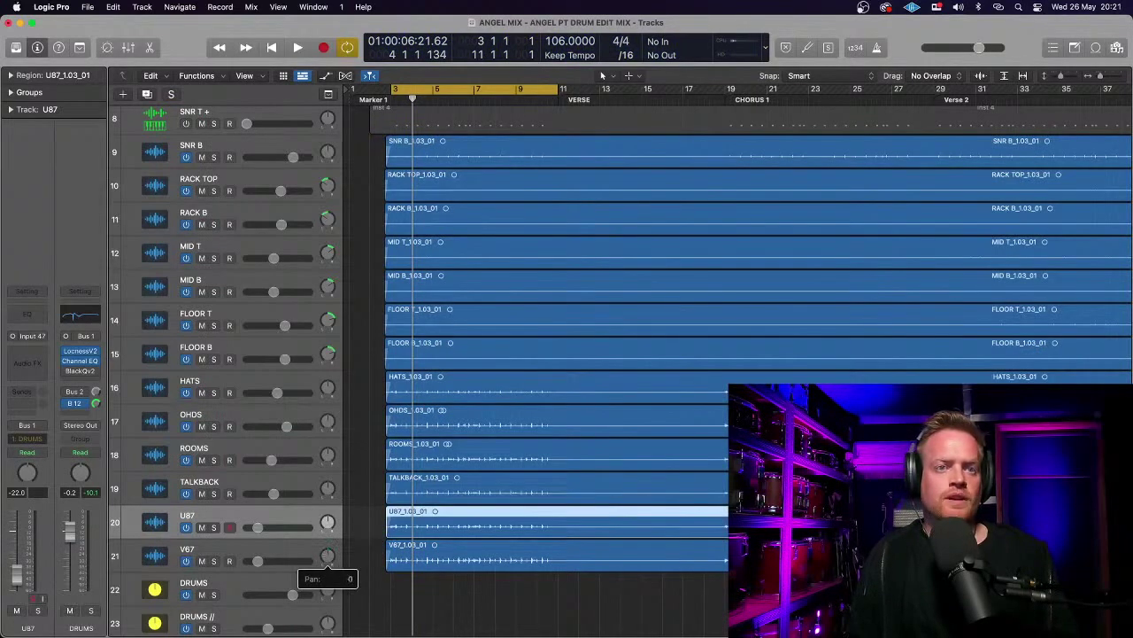
left_click_drag(328, 556, 325, 556)
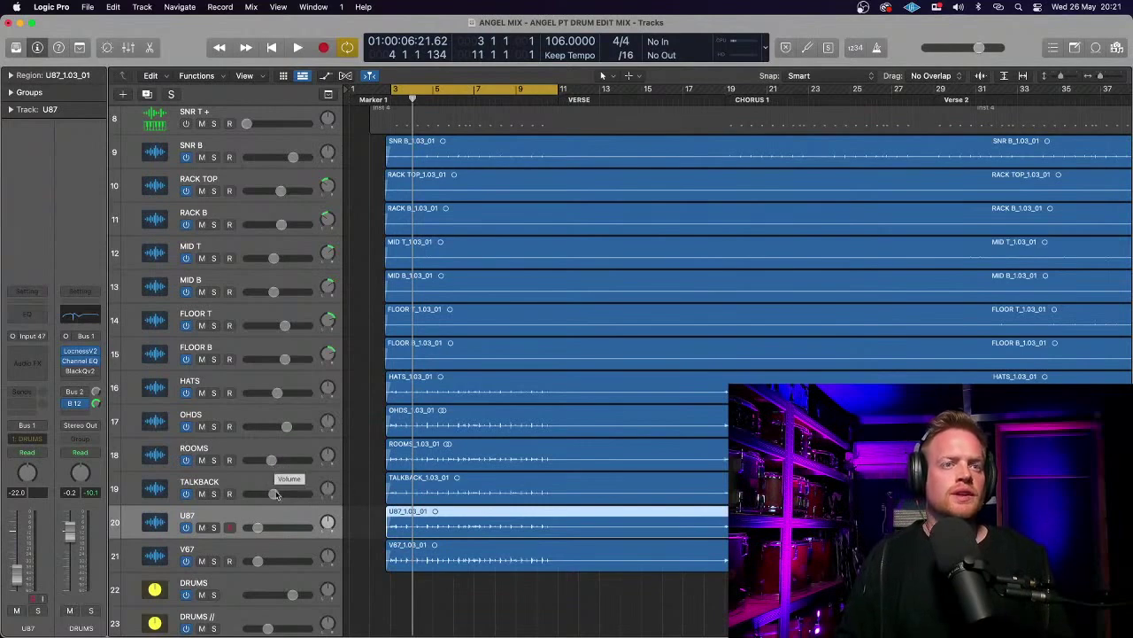
- Lower TALKBACK to −20.5 dB and pull the OHDS volume down to sit closer to the room mics
mouse_move(273, 494)
left_mouse_down()
mouse_move(246, 493)
mouse_move(259, 493)
left_mouse_up()
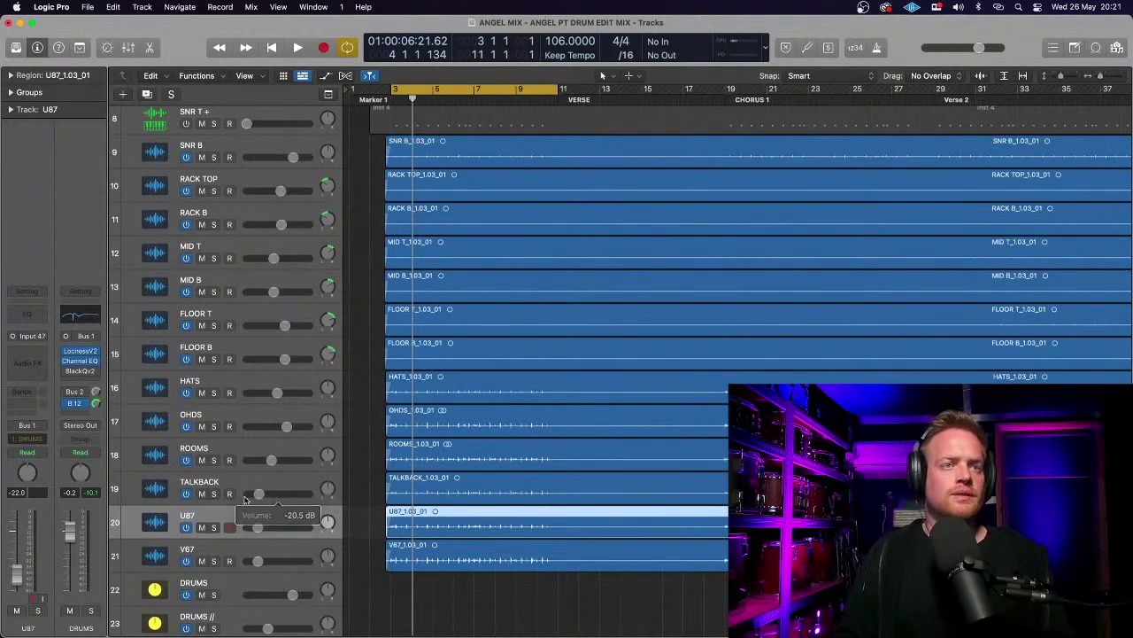
left_click(272, 460)
left_click_drag(286, 426, 263, 426)
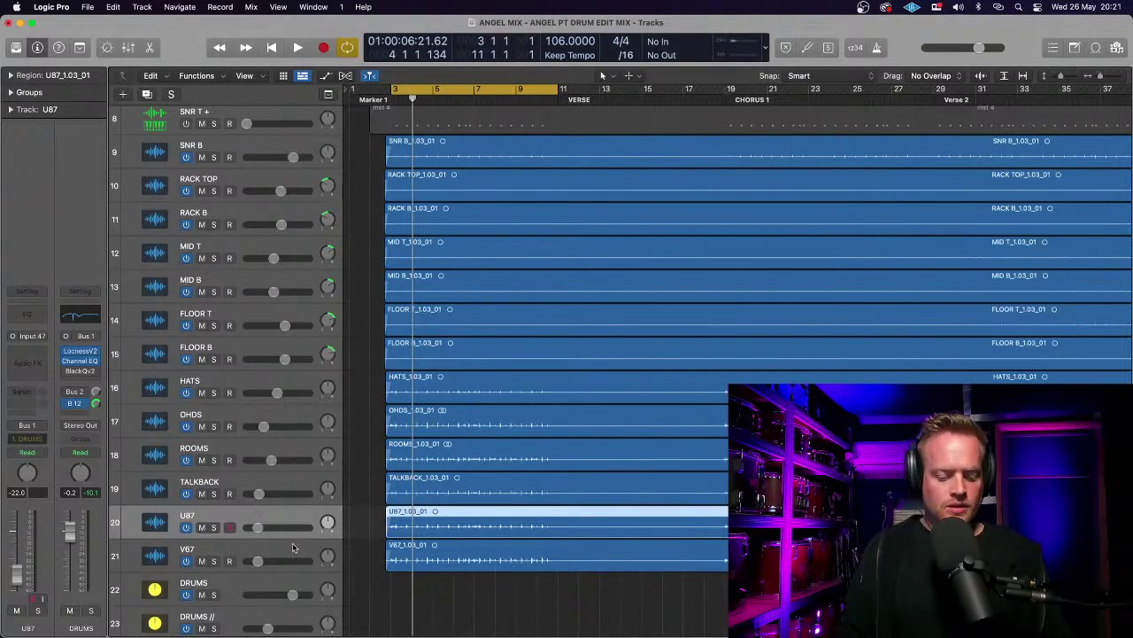
- Select the five tracks from OHDS through V67 and route their outputs to Bus 28
left_click(235, 553)
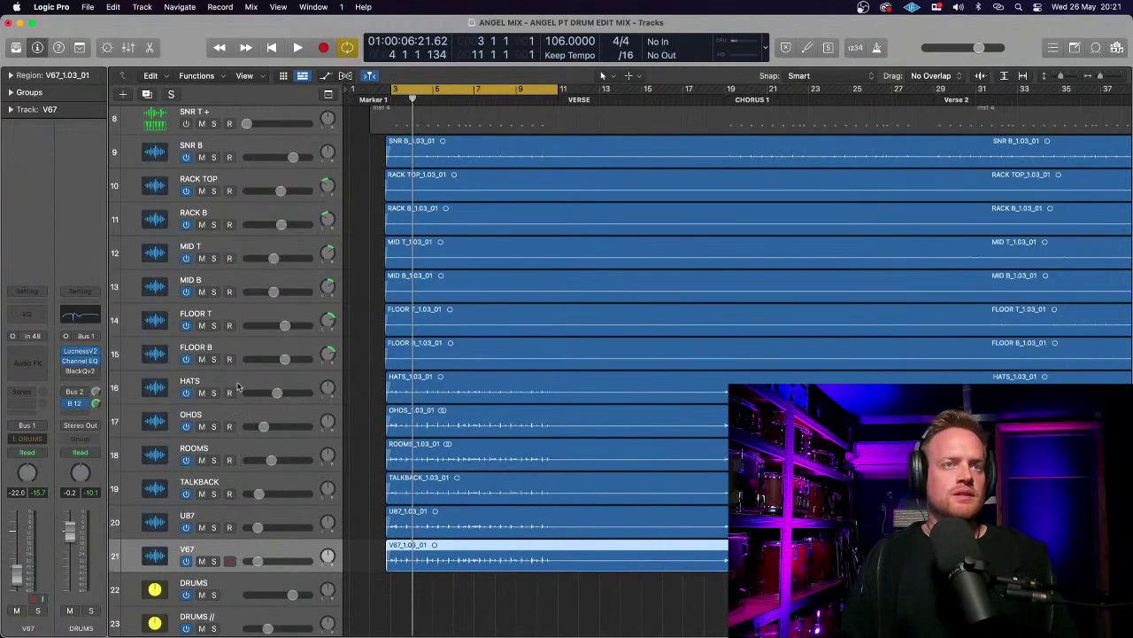
left_click(237, 414, "shift")
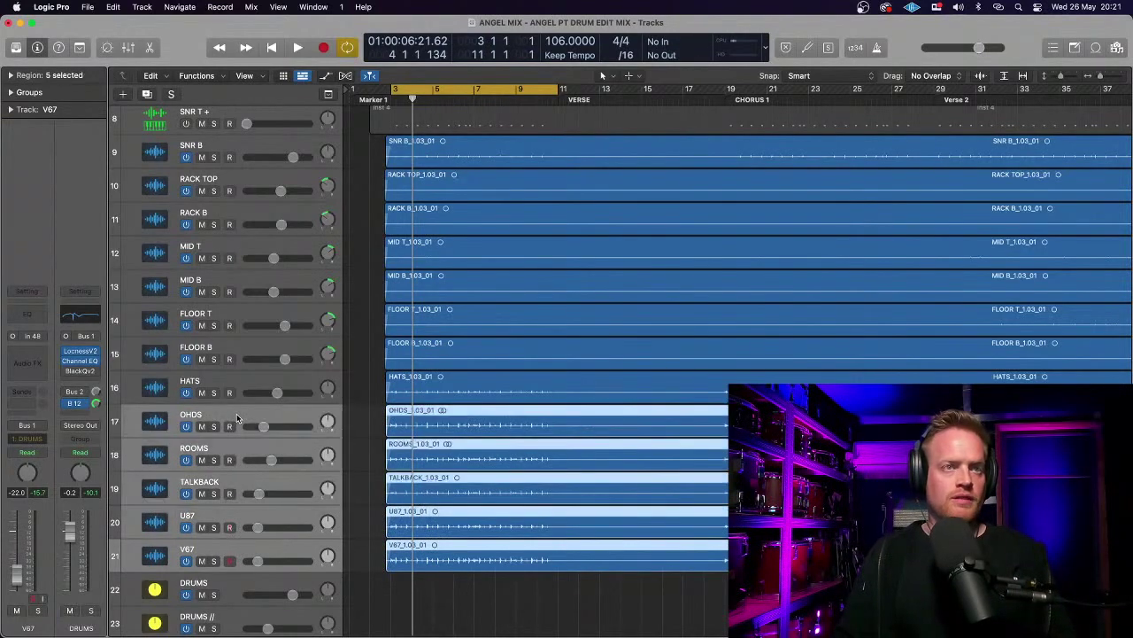
left_click(27, 425)
mouse_move(52, 470)
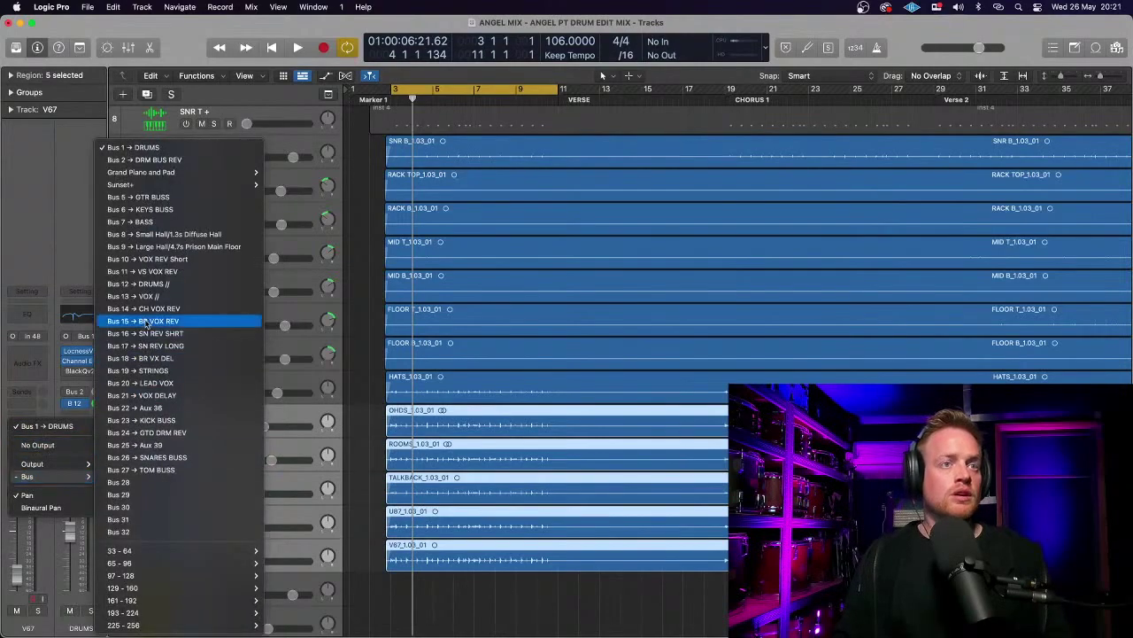
left_click(118, 483)
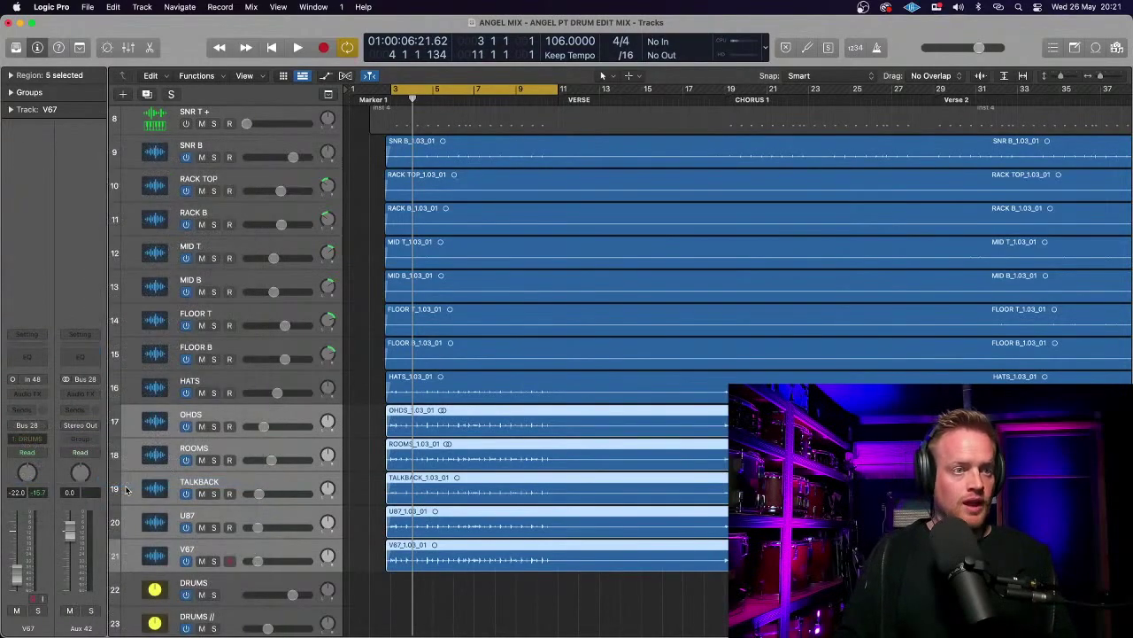
- Rename the Bus 28 aux channel as CYMBALS
double_click(80, 627)
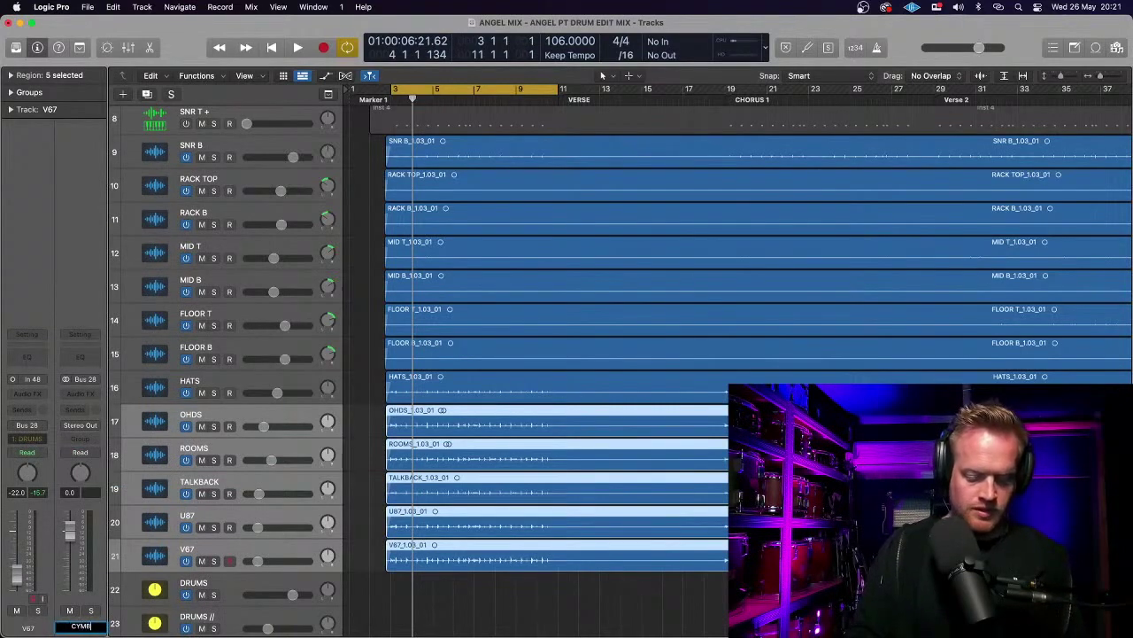
key("Return")
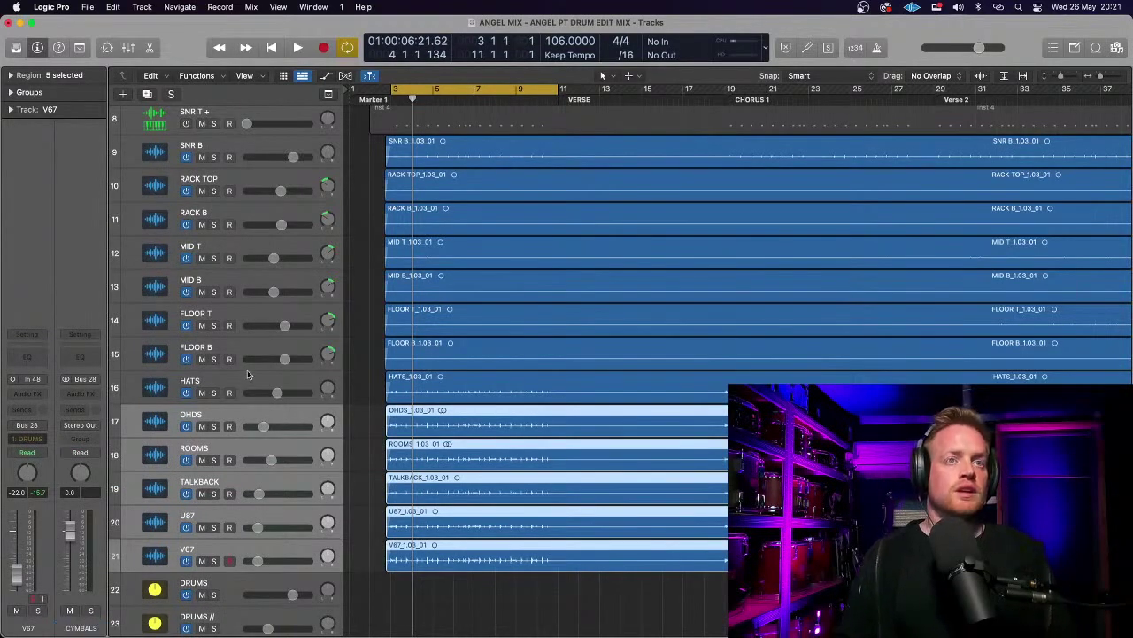
- Route the HATS track's output to Bus 29 and name the new aux channel HATS
left_click(248, 376)
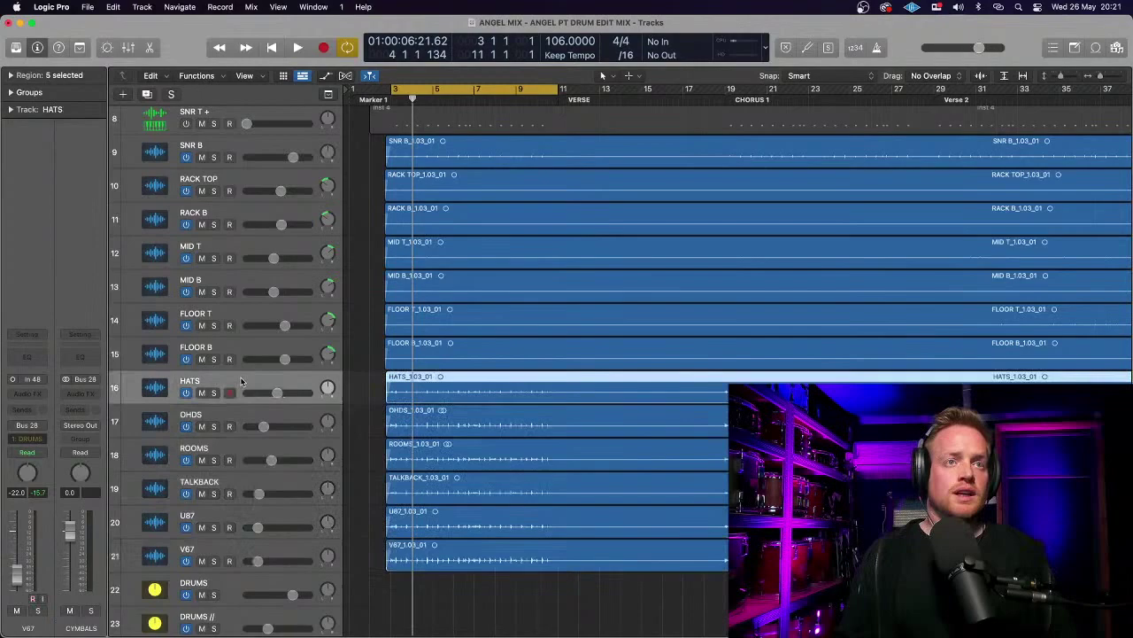
left_click(40, 430)
mouse_move(66, 477)
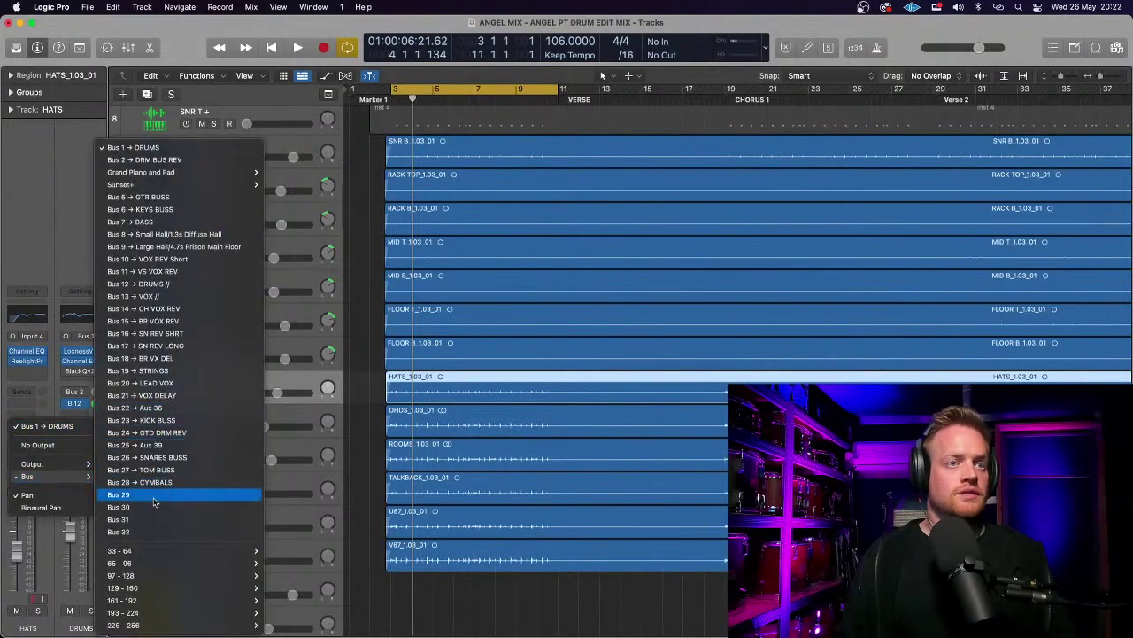
left_click(151, 499)
double_click(80, 627)
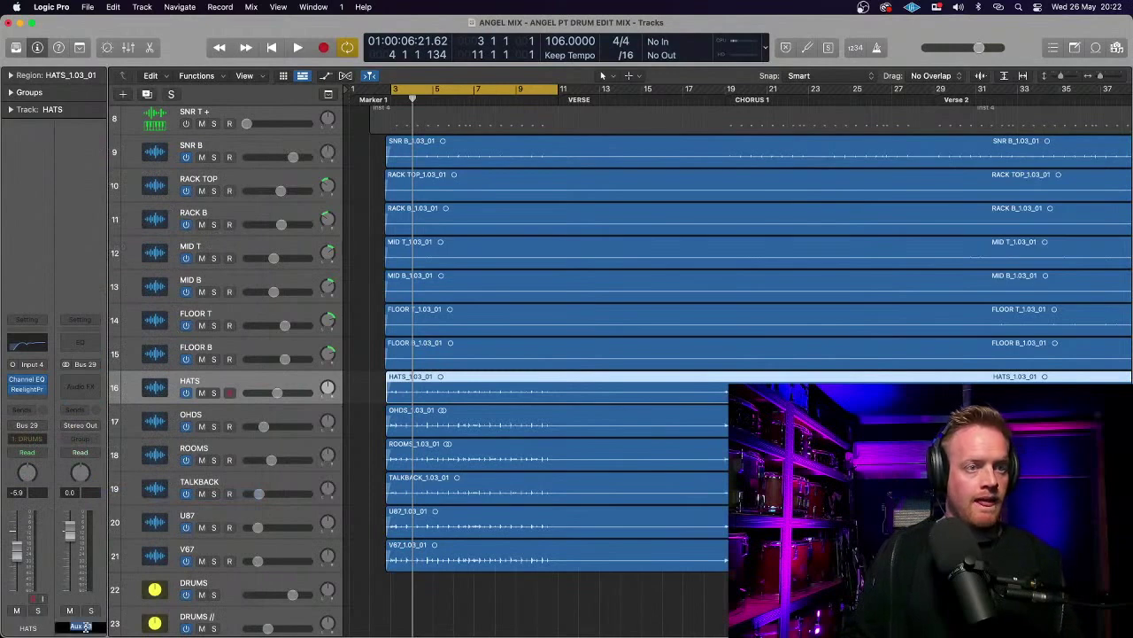
type("HATS")
key("Return")
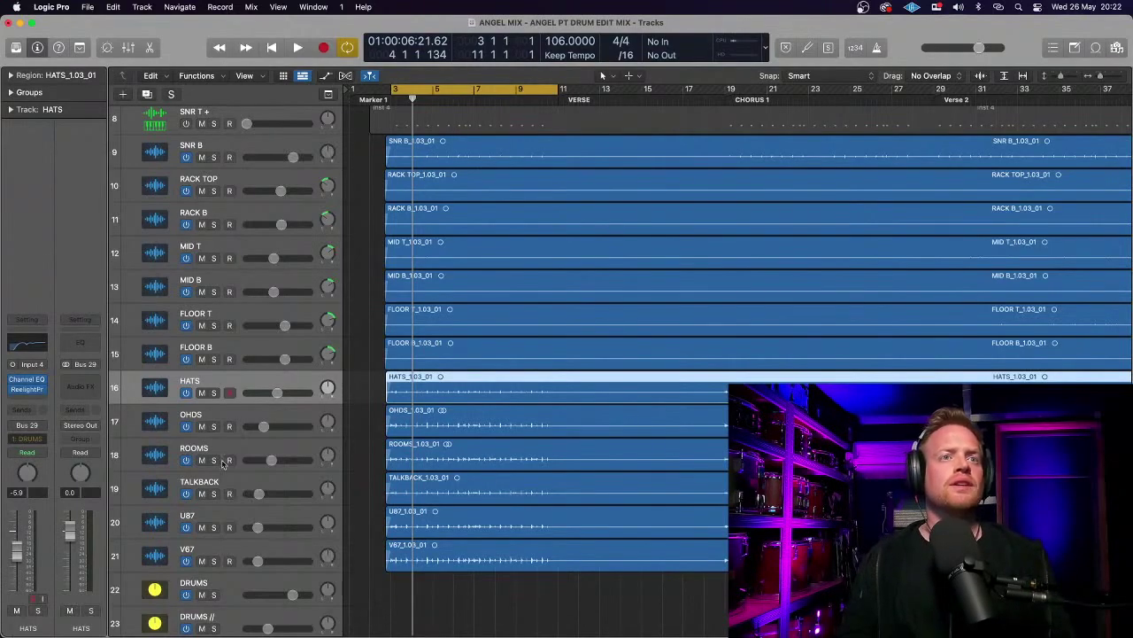
- Look over the track list from the backing tracks down through the drum mics to the drum busses
scroll(223, 467, "up", 10)
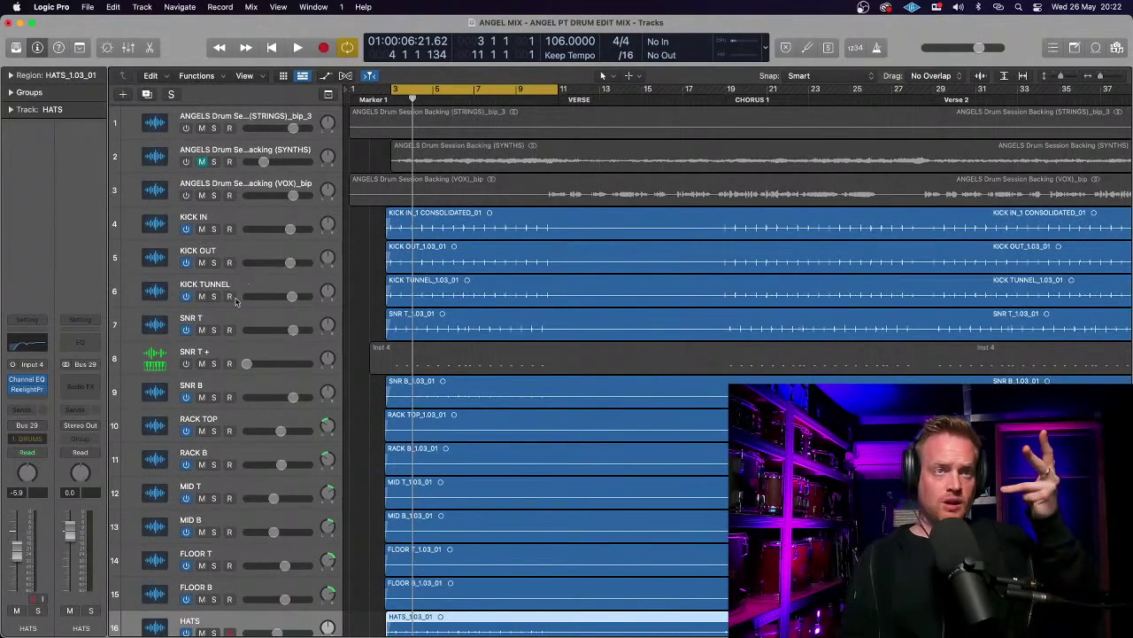
scroll(187, 303, "down", 3)
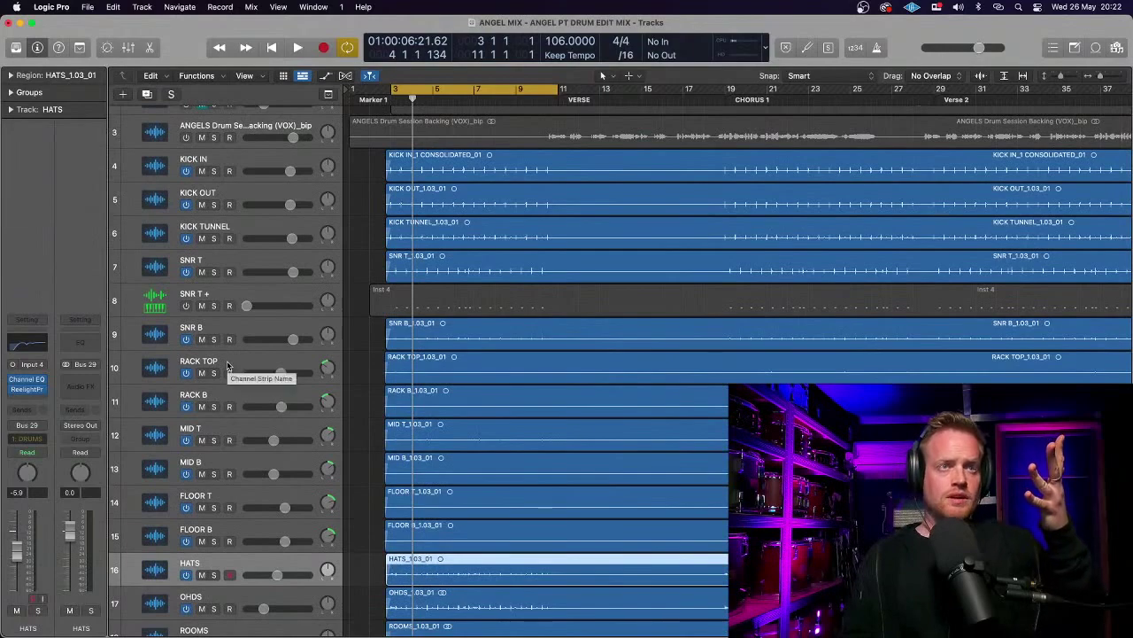
scroll(226, 365, "down", 2)
scroll(227, 366, "down", 3)
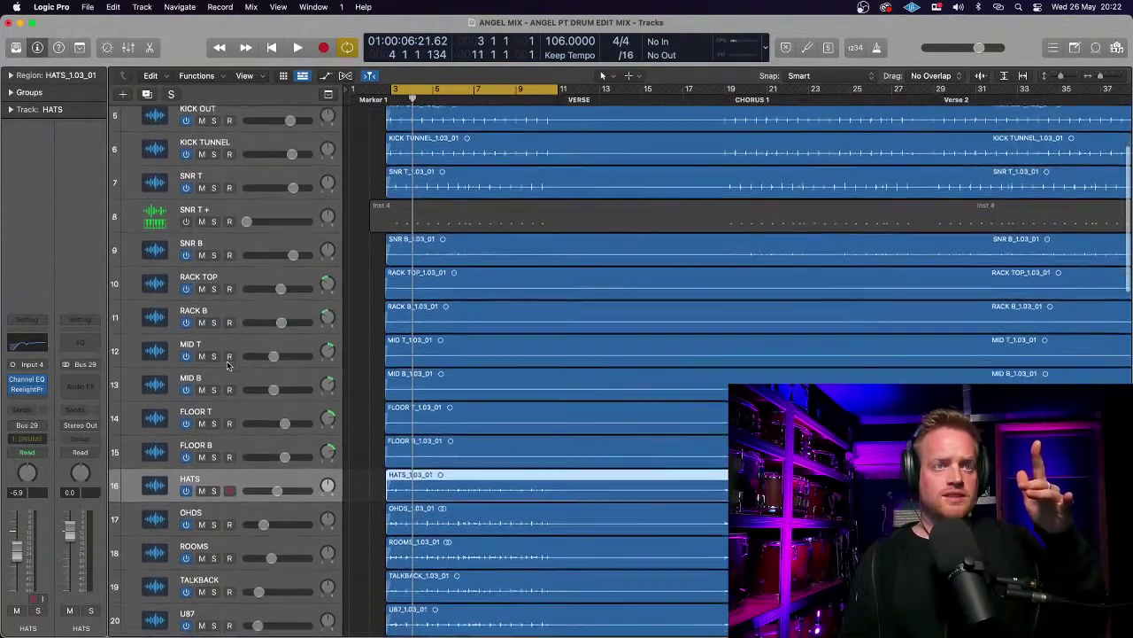
scroll(237, 466, "down", 1)
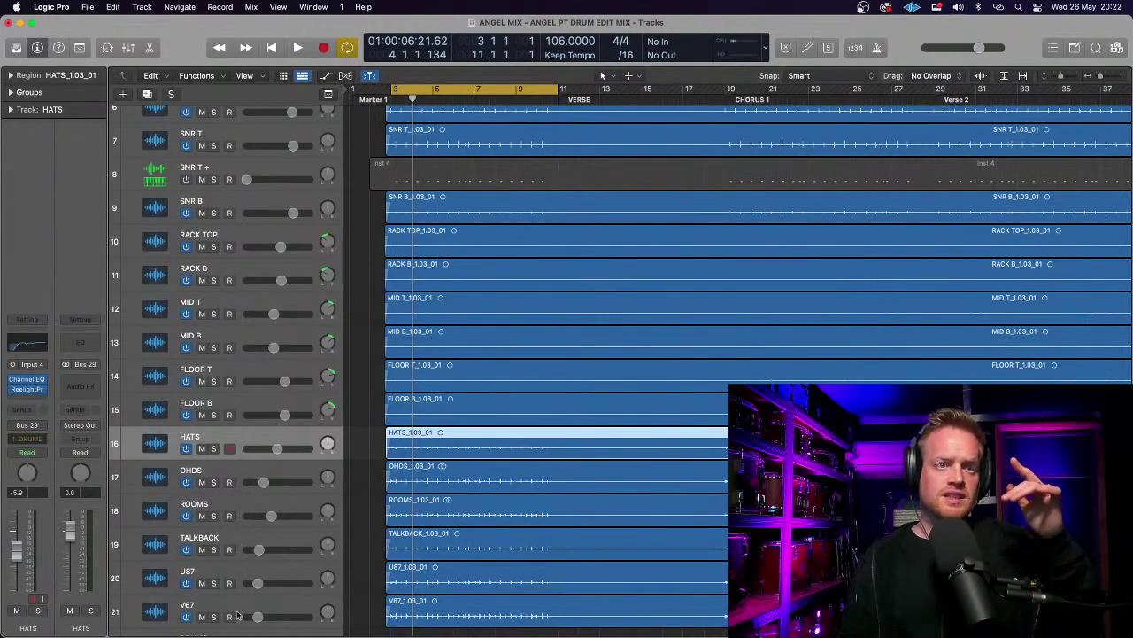
scroll(268, 466, "down", 3)
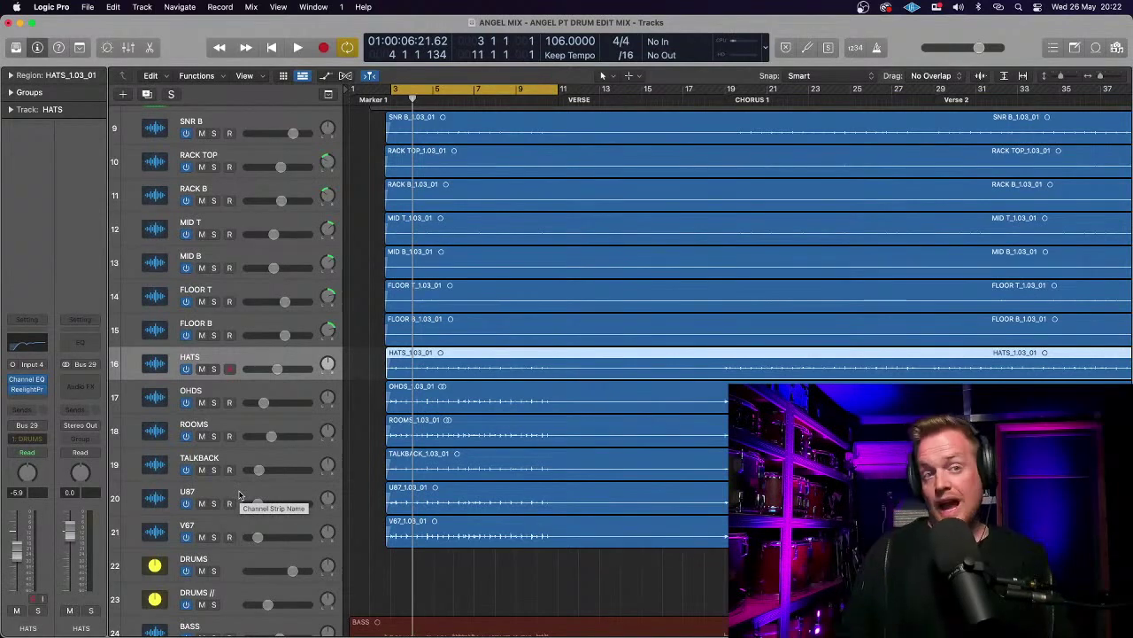
- Select the ROOMS track and check in the mixer how the drum buss channels are routed
left_click(242, 494)
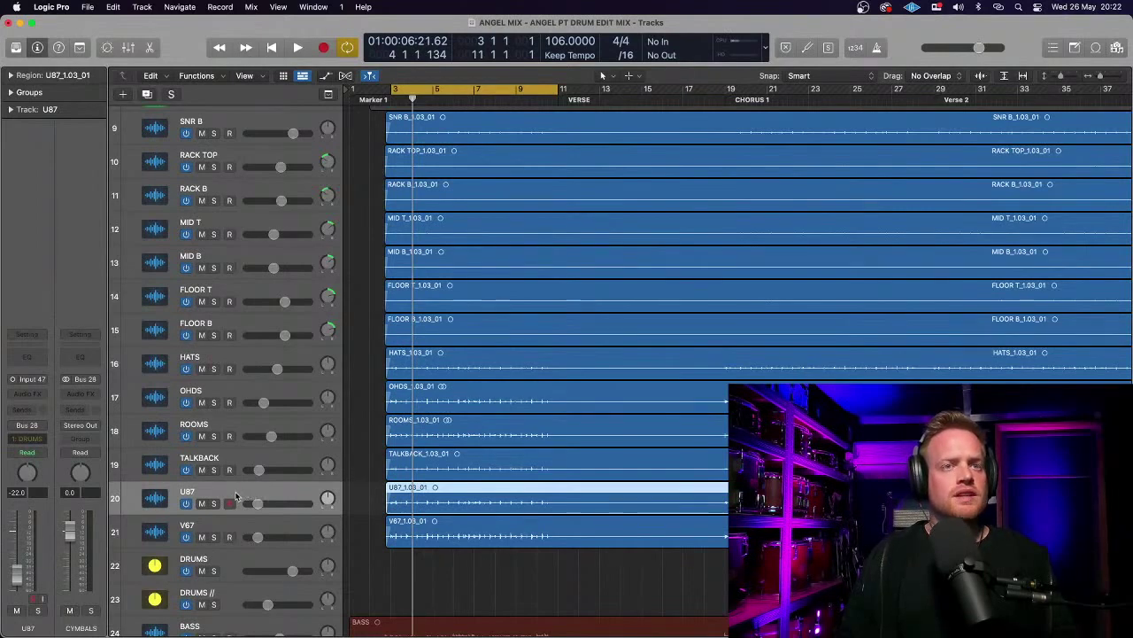
left_click(243, 423)
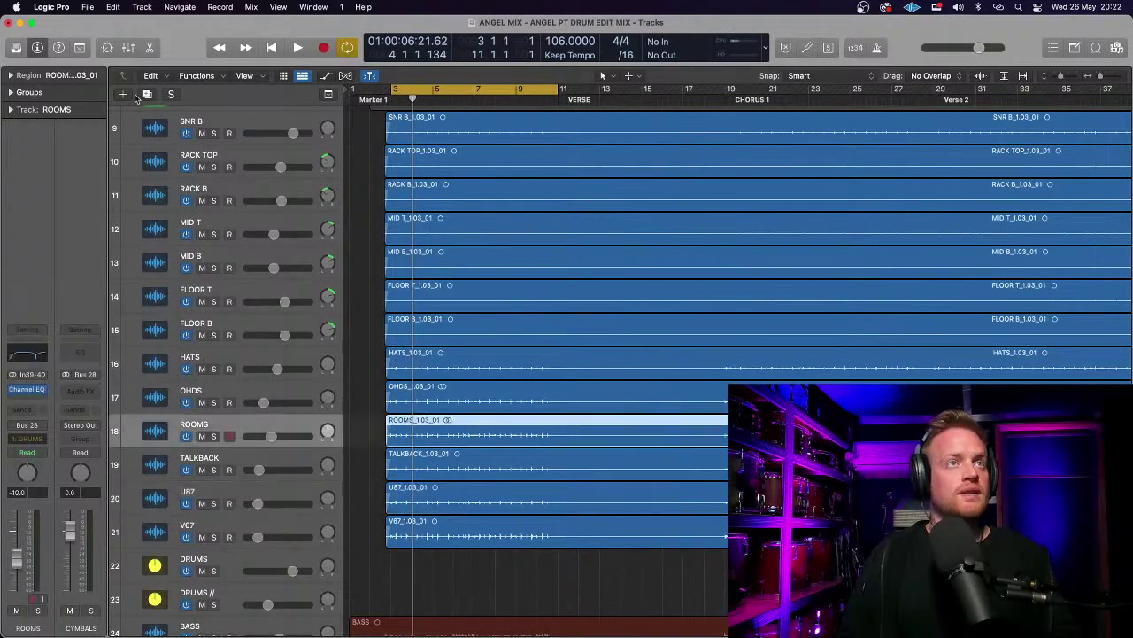
left_click(129, 47)
scroll(625, 492, "right", 5)
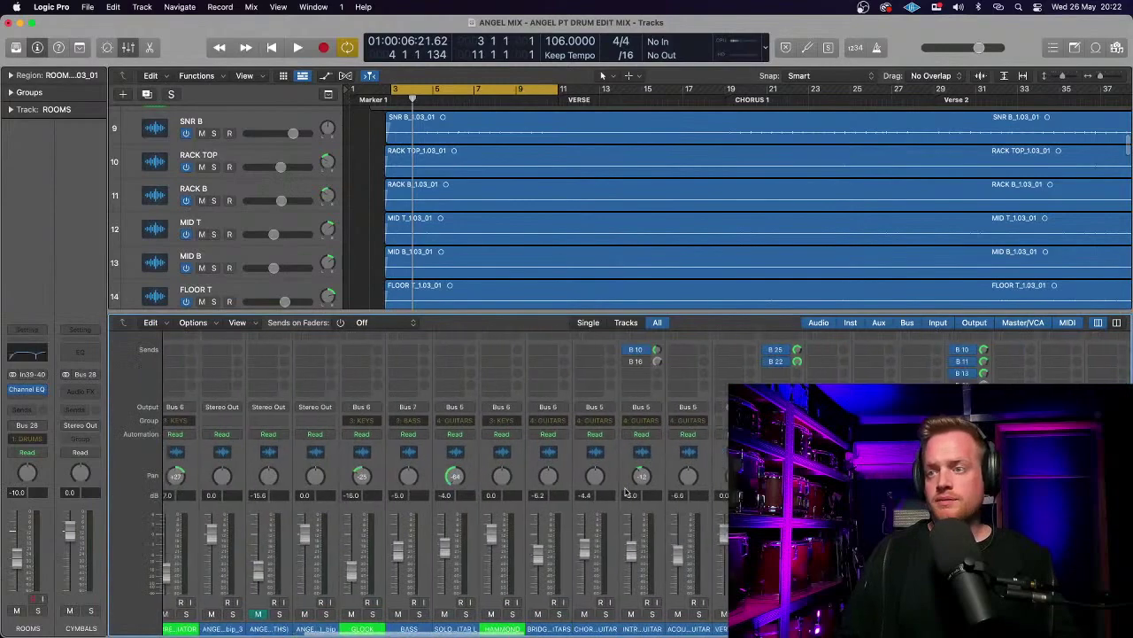
scroll(625, 492, "right", 10)
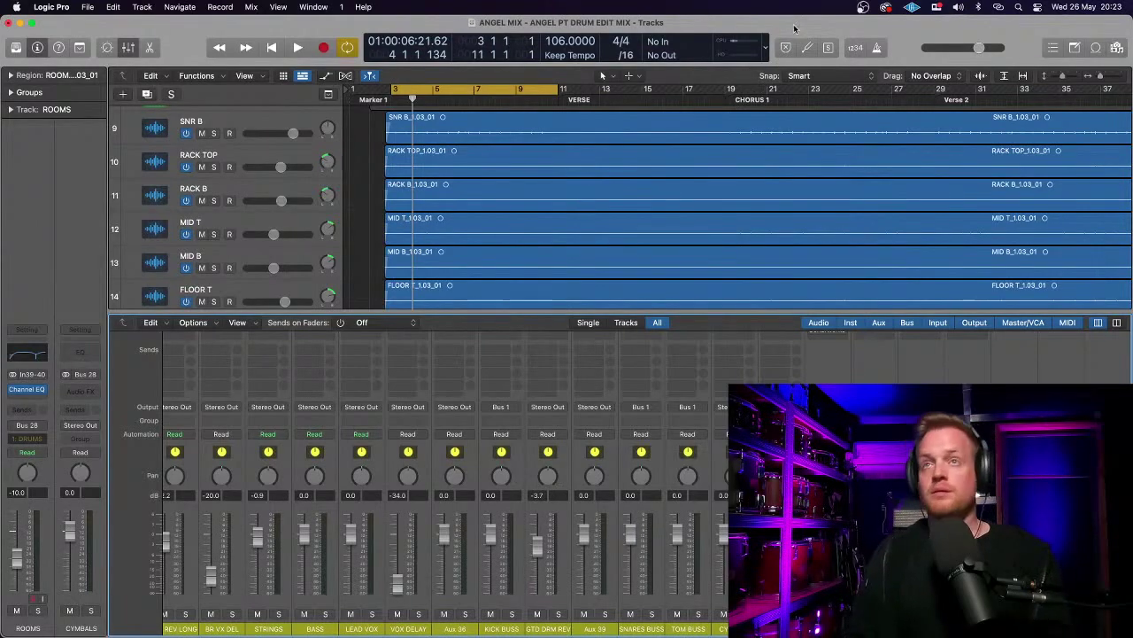
left_click_drag(794, 28, 673, 13)
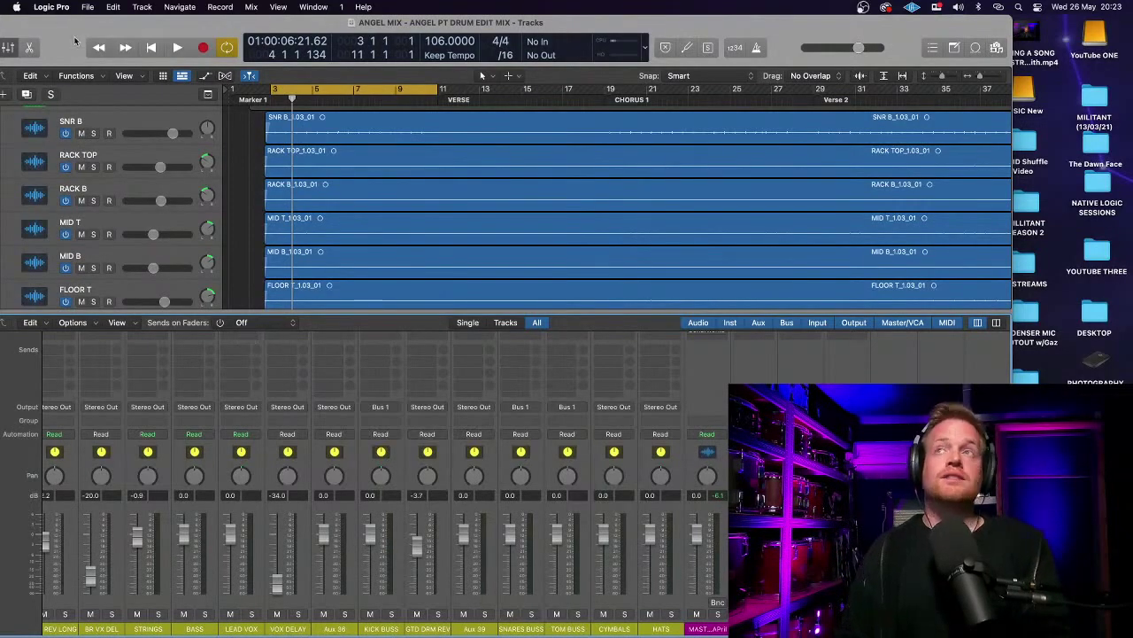
left_click_drag(74, 22, 198, 3)
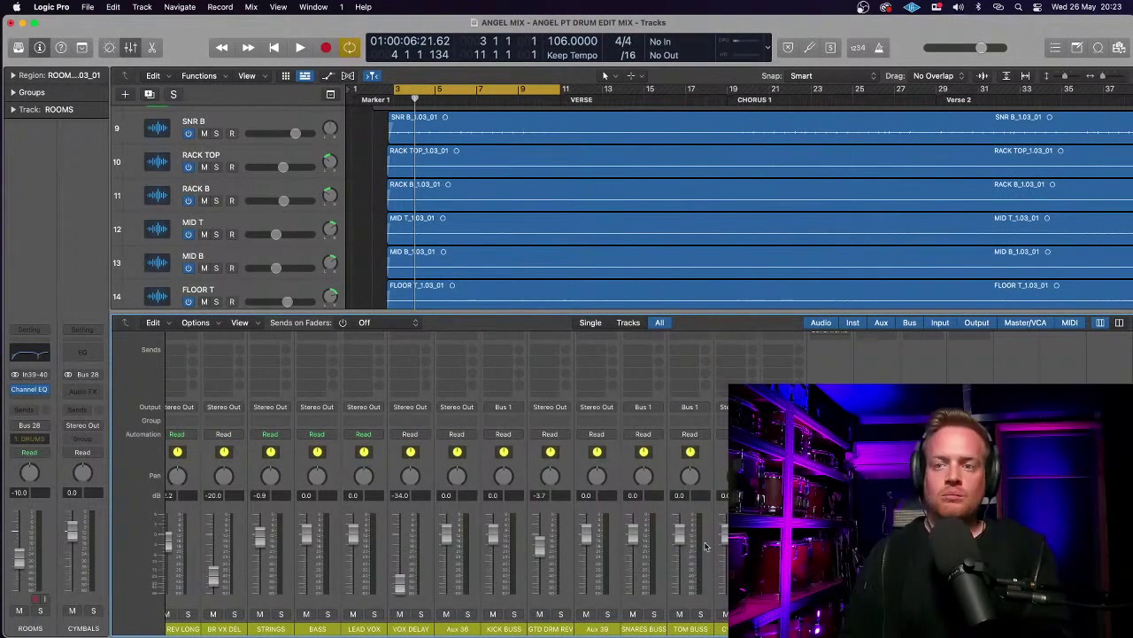
left_click(131, 47)
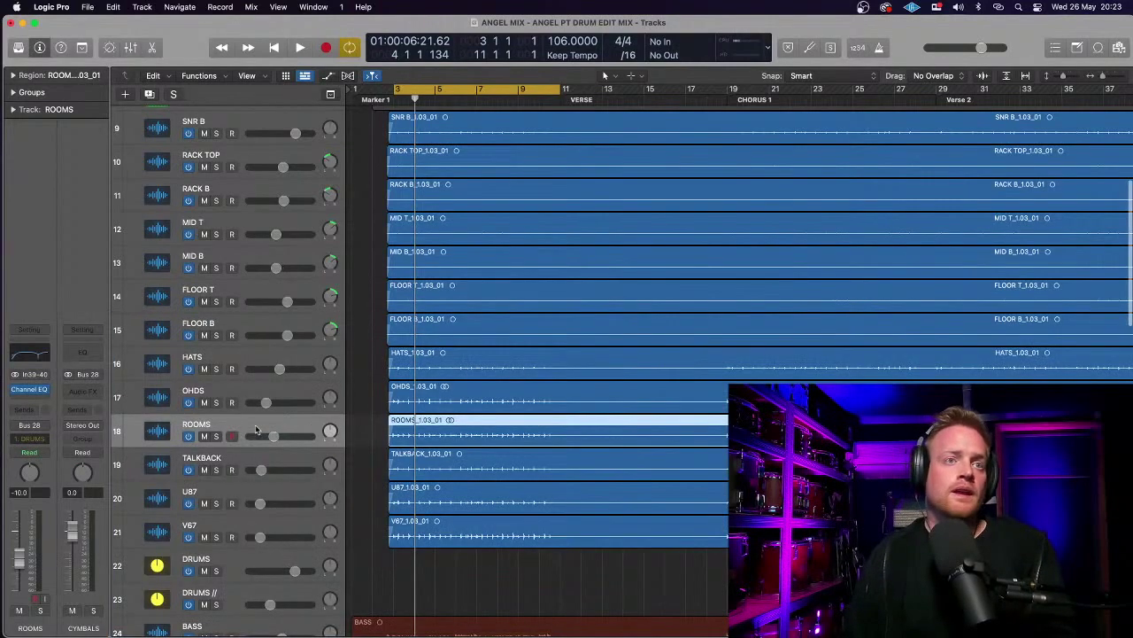
- Route the outputs of the CYMBALS and HATS aux channels to Bus 1, DRUMS
left_click(92, 426)
mouse_move(89, 476)
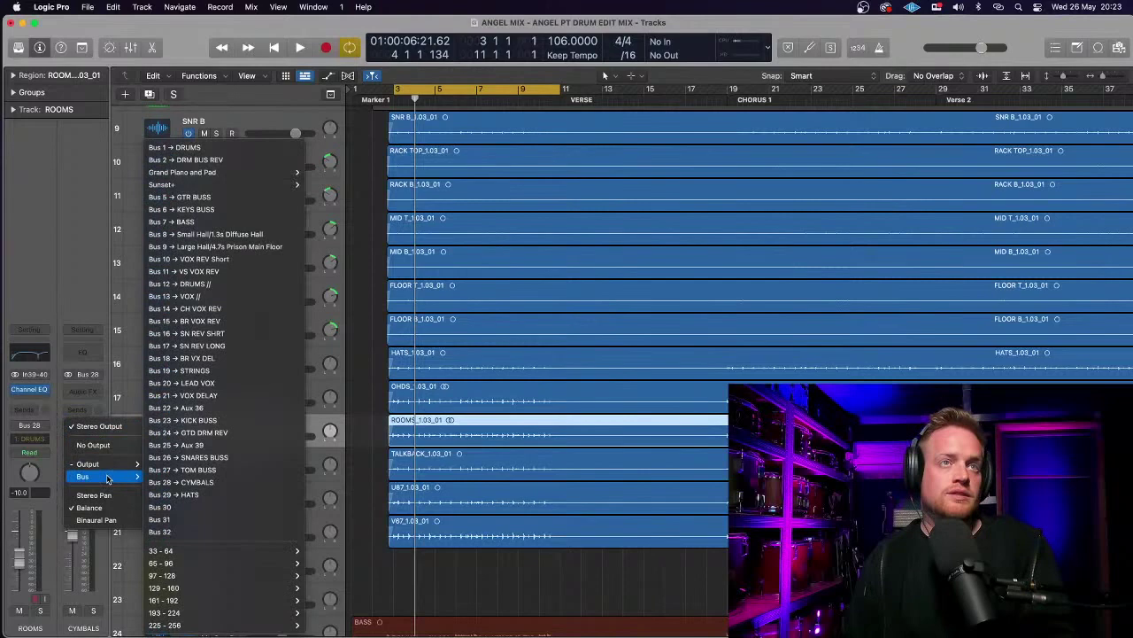
left_click(177, 147)
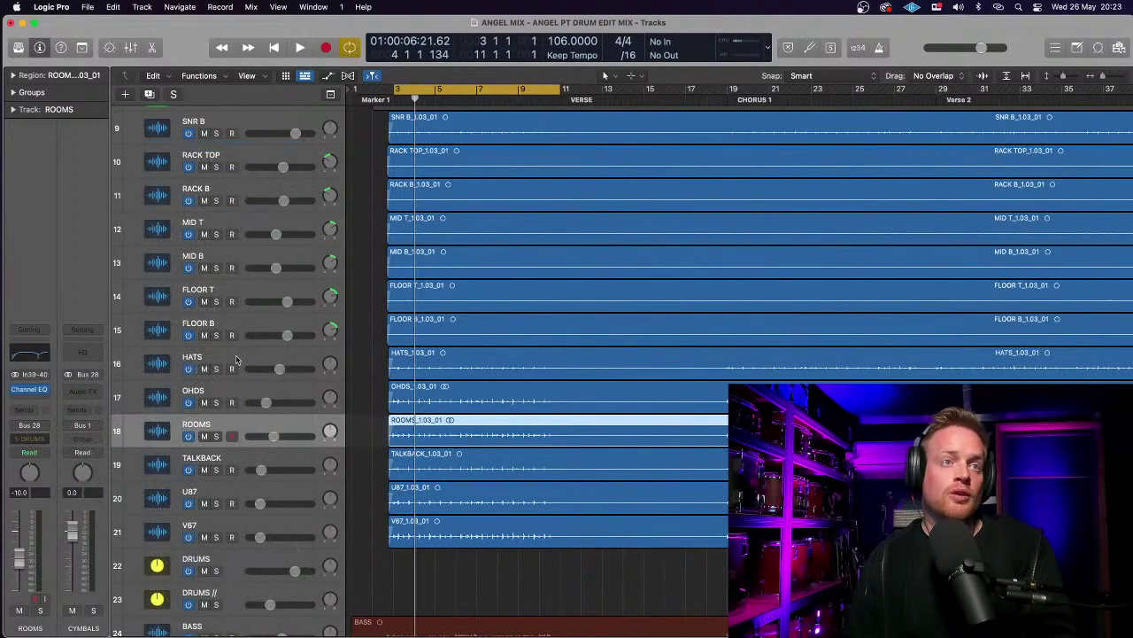
left_click(236, 359)
left_click(89, 428)
mouse_move(97, 476)
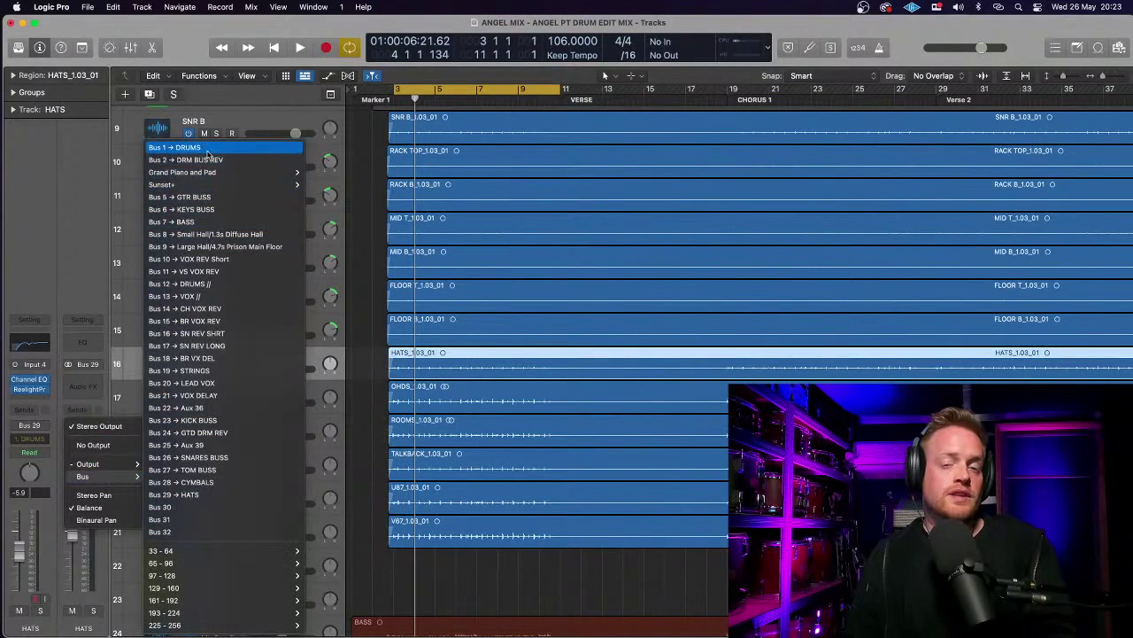
left_click(207, 148)
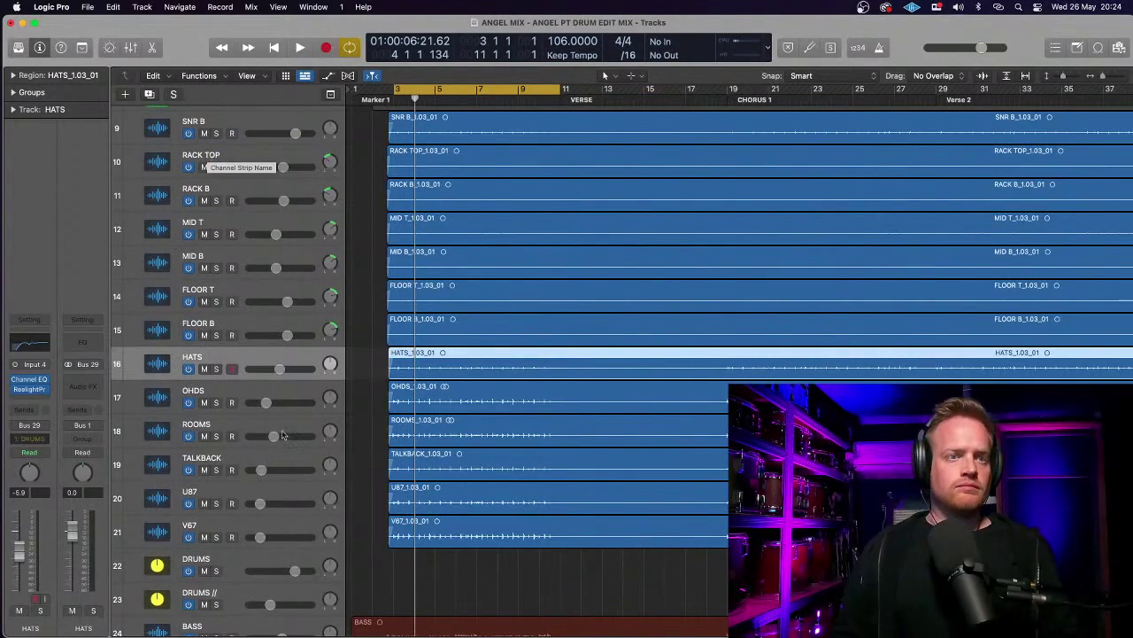
- Examine the plug-ins and sends on the DRUMS buss
left_click(233, 561)
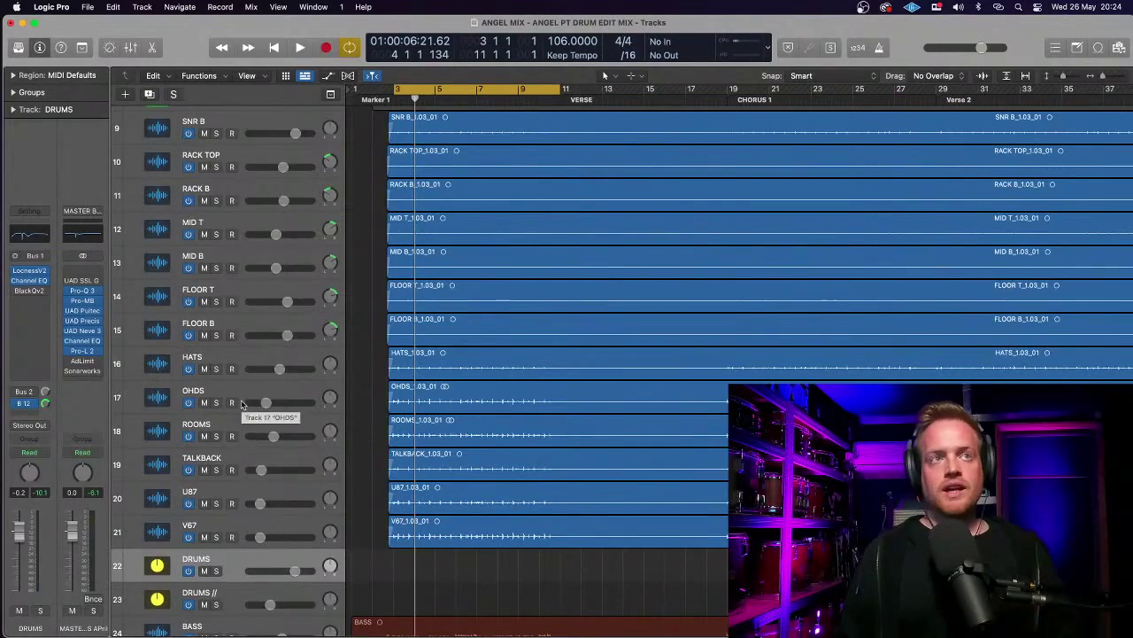
scroll(244, 369, "up", 8)
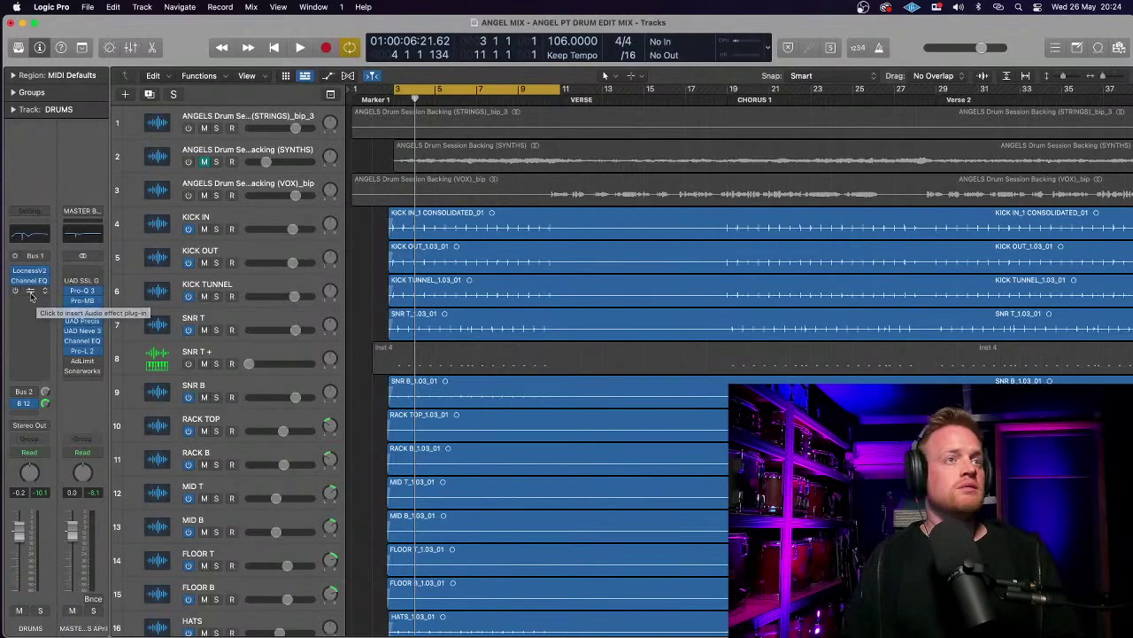
- Shrink the track heights, zoom in on the timeline, and select the three kick tracks from KICK IN to KICK TUNNEL
left_click(245, 287)
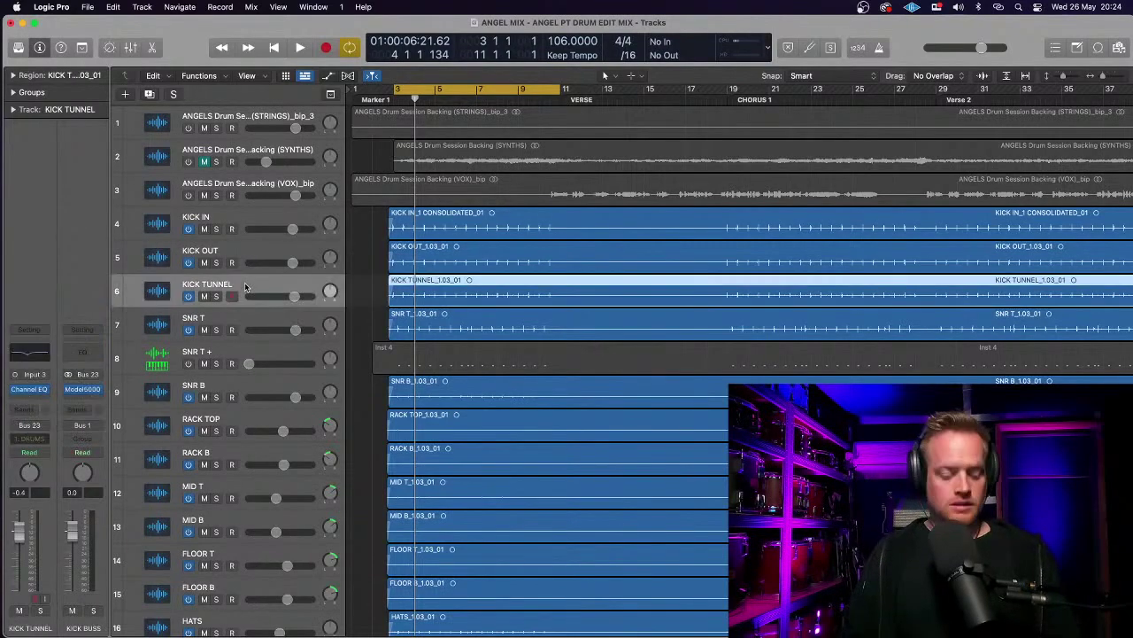
scroll(245, 287, "down", 2)
key("super+Left")
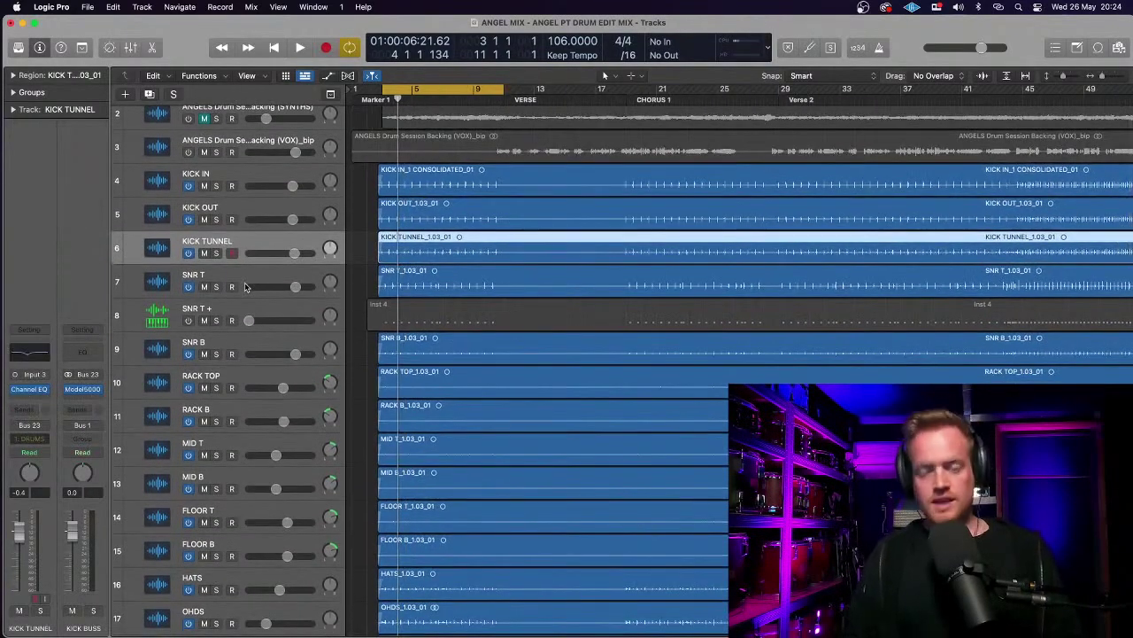
key("super+Up")
key("super+Up")
key("super+Right")
key("super+Right")
key("super+Right")
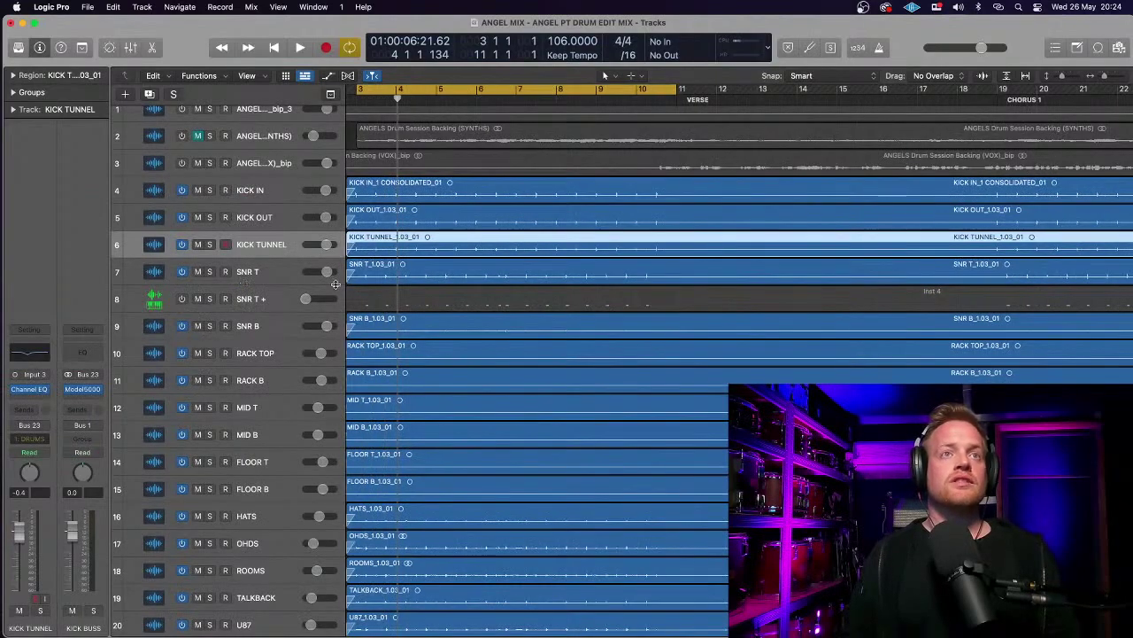
scroll(336, 283, "left", 5)
left_click(283, 196)
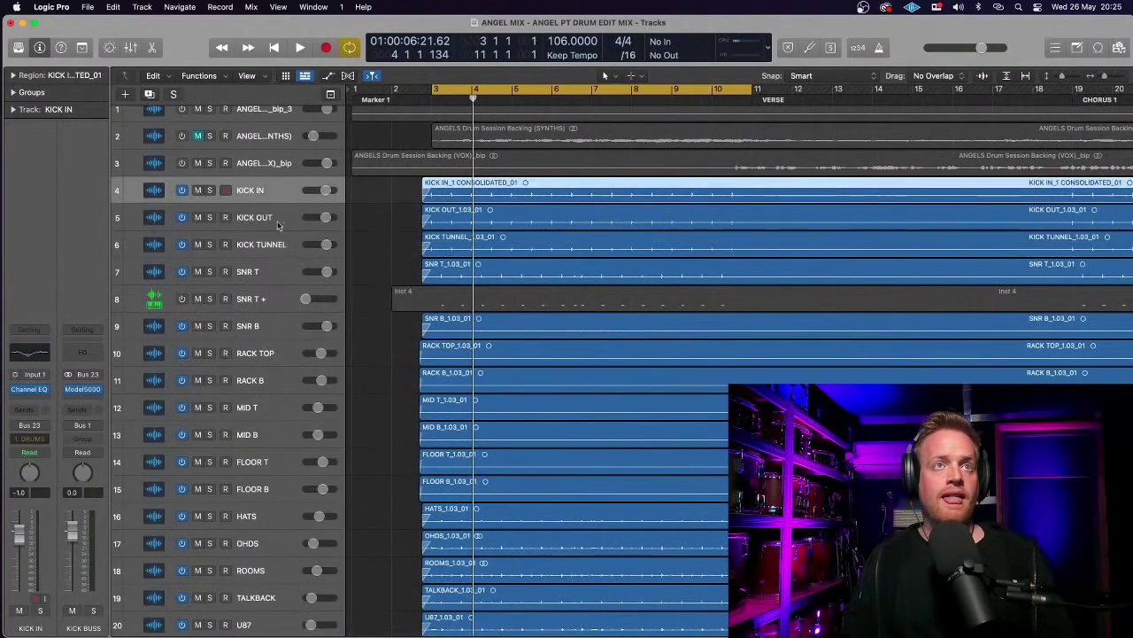
left_click(278, 245)
left_click(277, 202, "shift")
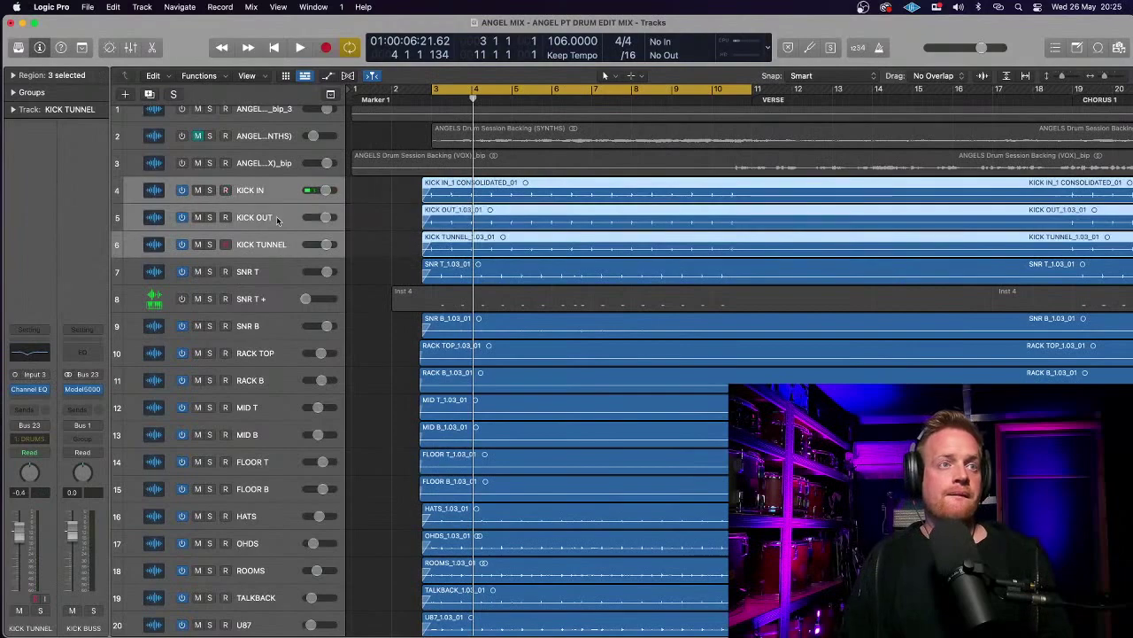
- Inspect the channel strips of the DRUMS and DRUMS // busses
scroll(250, 413, "down", 5)
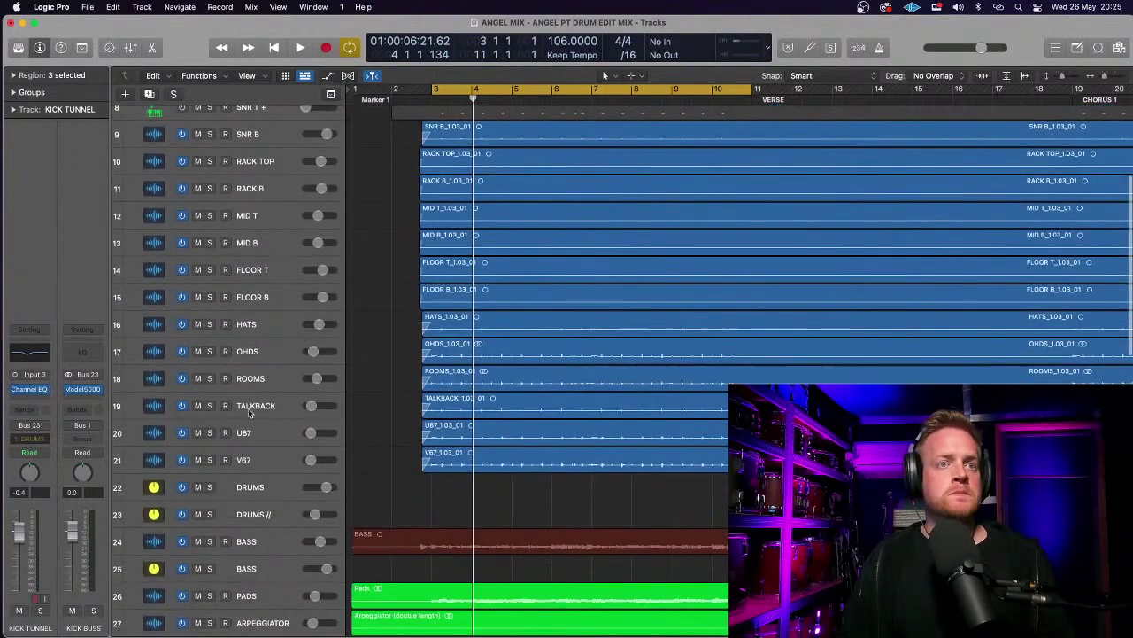
left_click(260, 458)
left_click(258, 486)
left_click(254, 516)
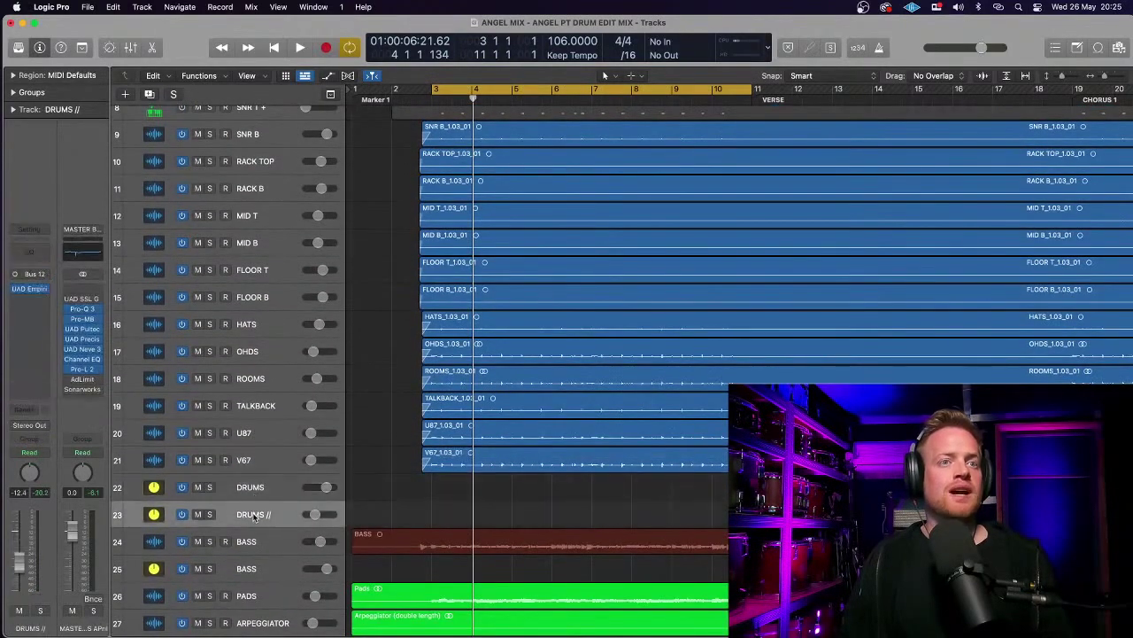
- Bypass the Bus 12 send on the DRUMS buss and open its LocnessV2 plug-in beside the channel strip
left_click(258, 492)
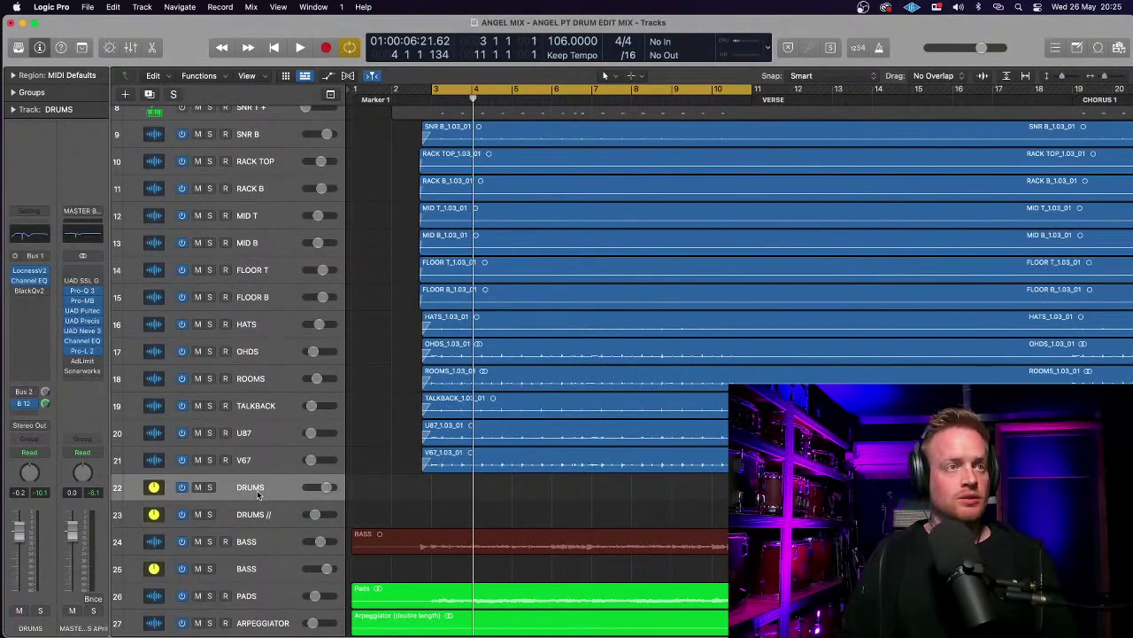
left_click(16, 405)
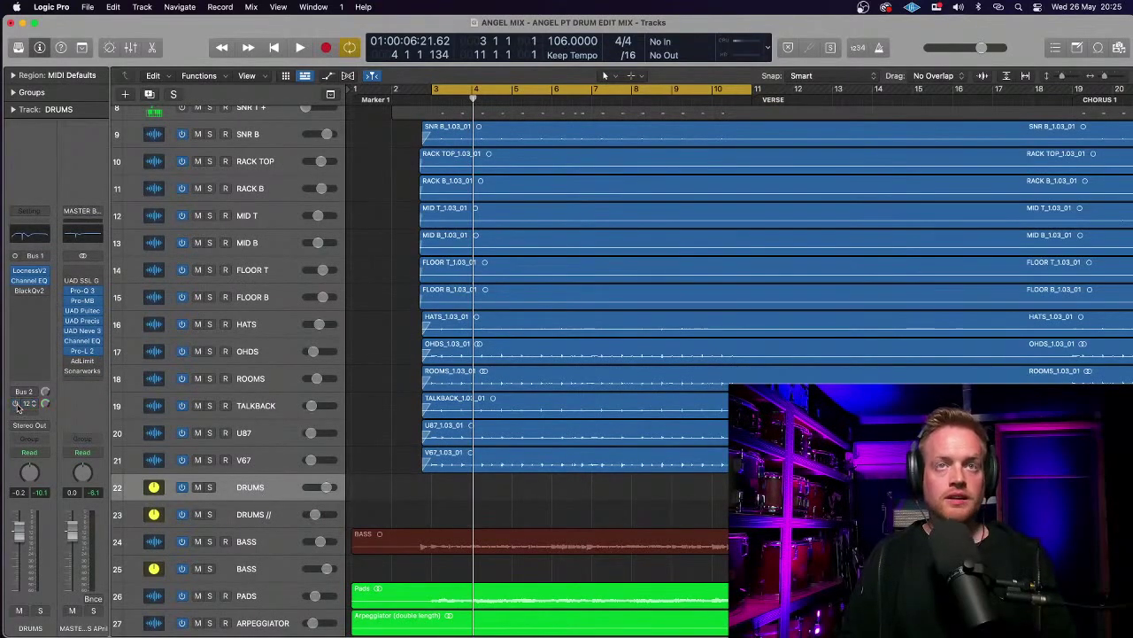
left_click(29, 271)
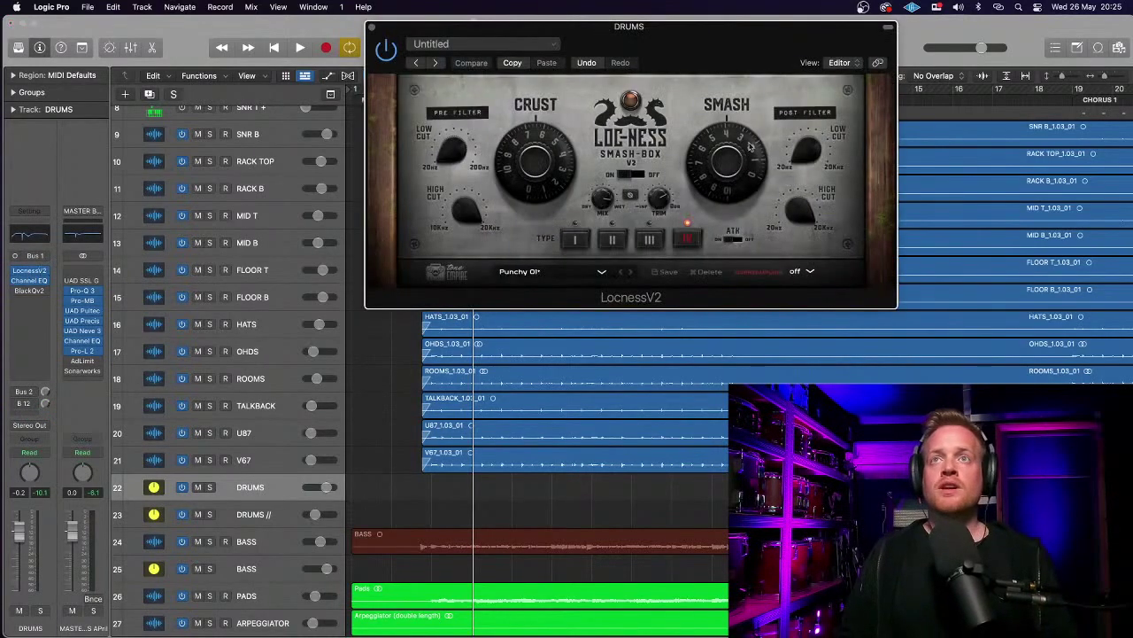
left_click_drag(582, 36, 352, 30)
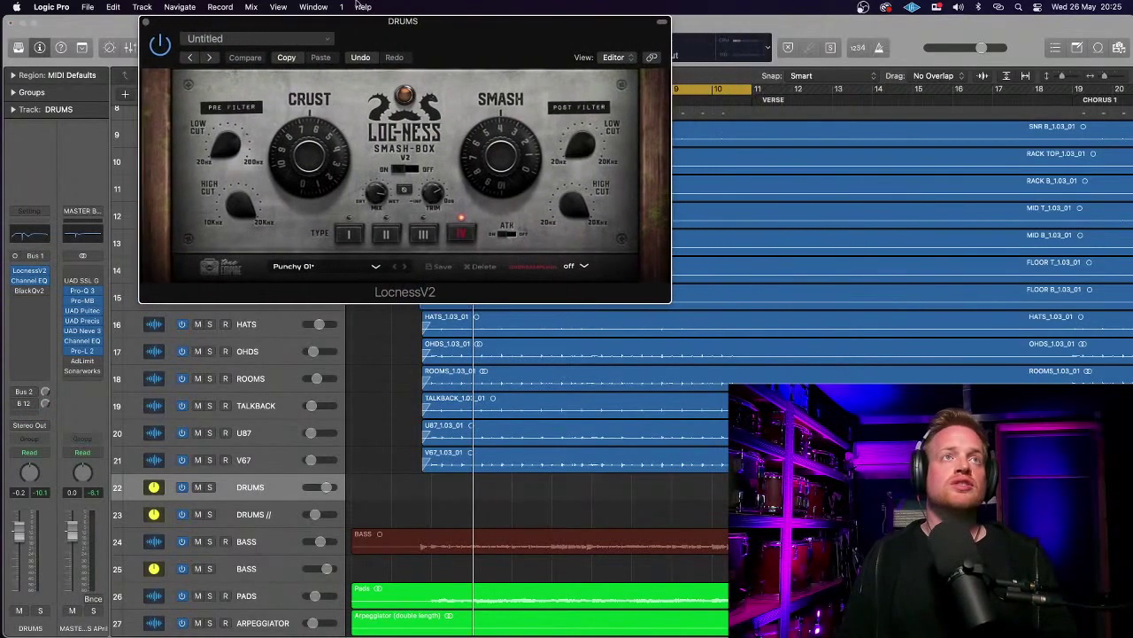
- Close the LocnessV2 window and activate the bypassed BlackQv2 plug-in on the DRUMS buss, leaving its window closed
left_click(141, 23)
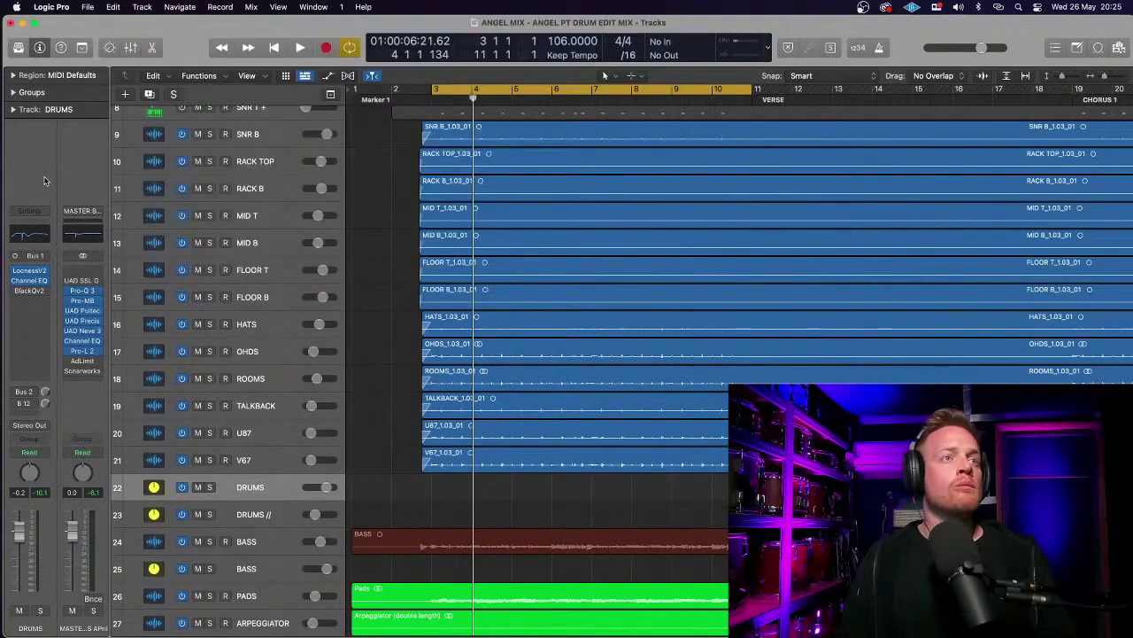
key("y")
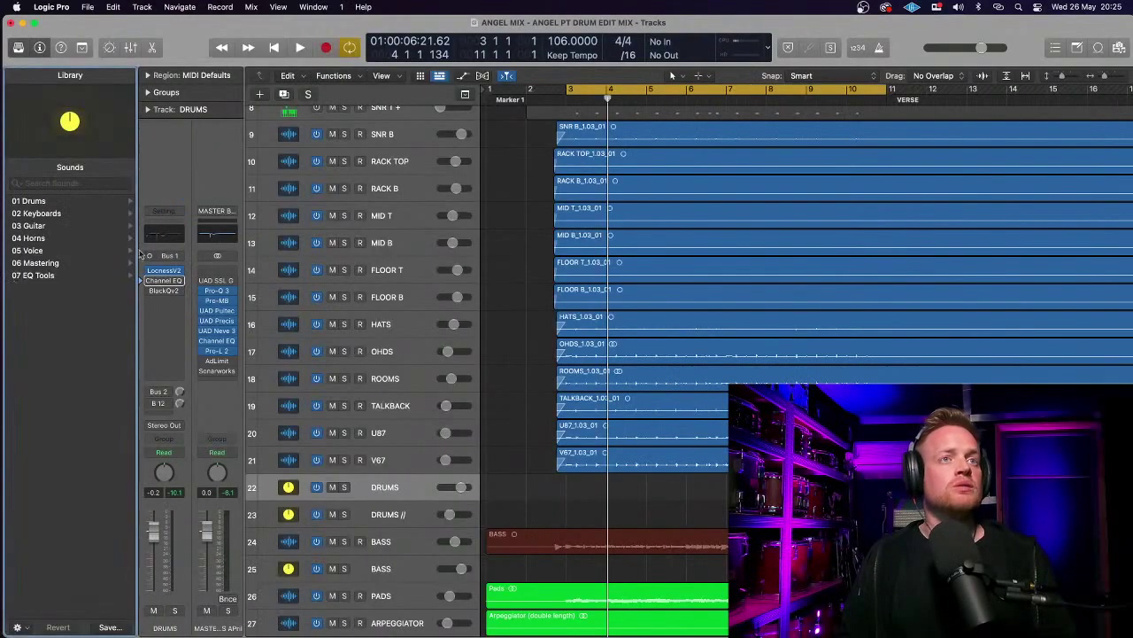
left_click(21, 49)
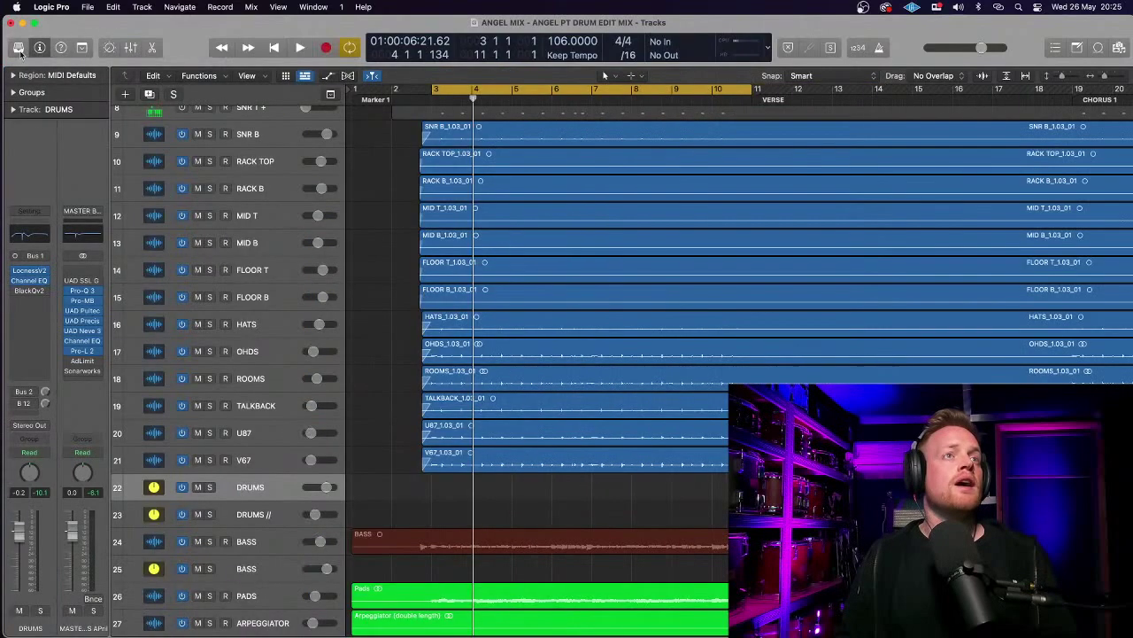
left_click(27, 293)
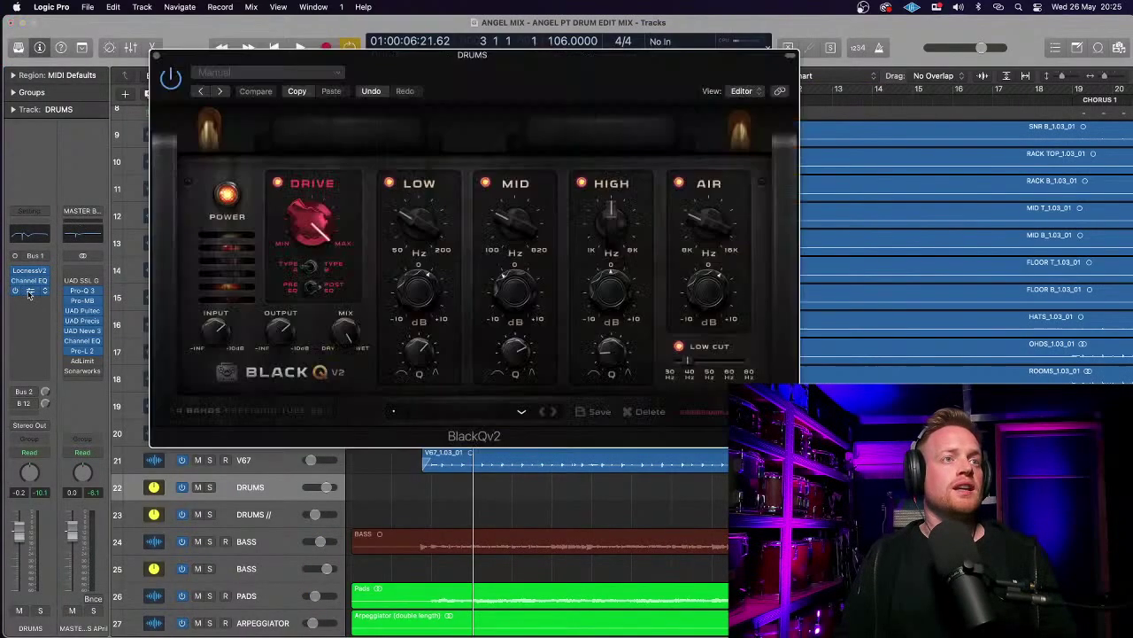
left_click(156, 57)
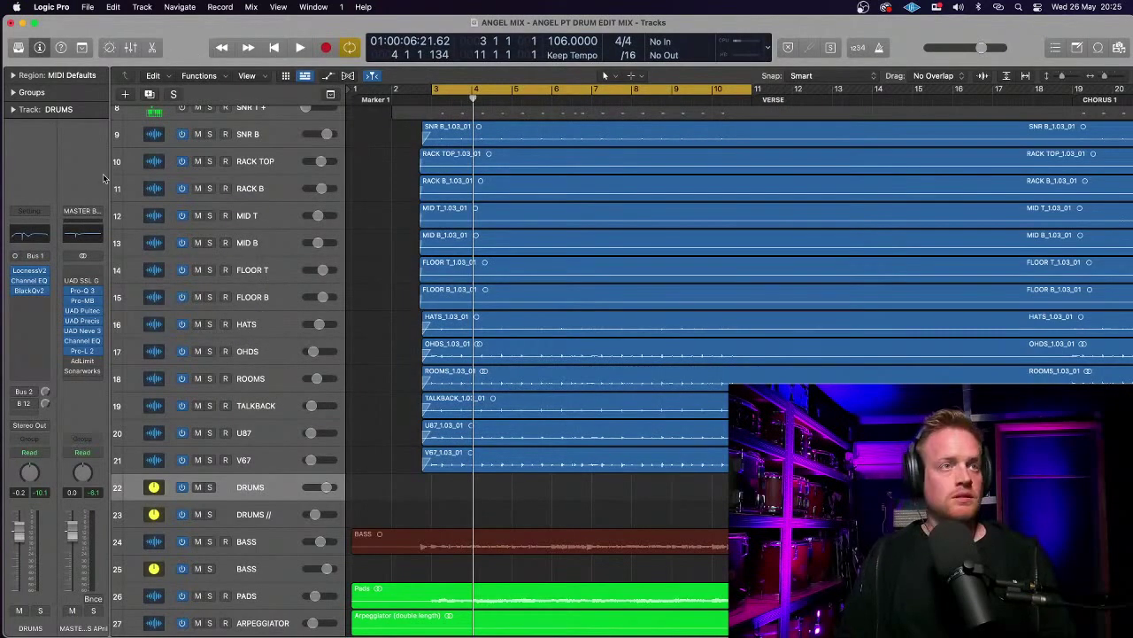
left_click(29, 289)
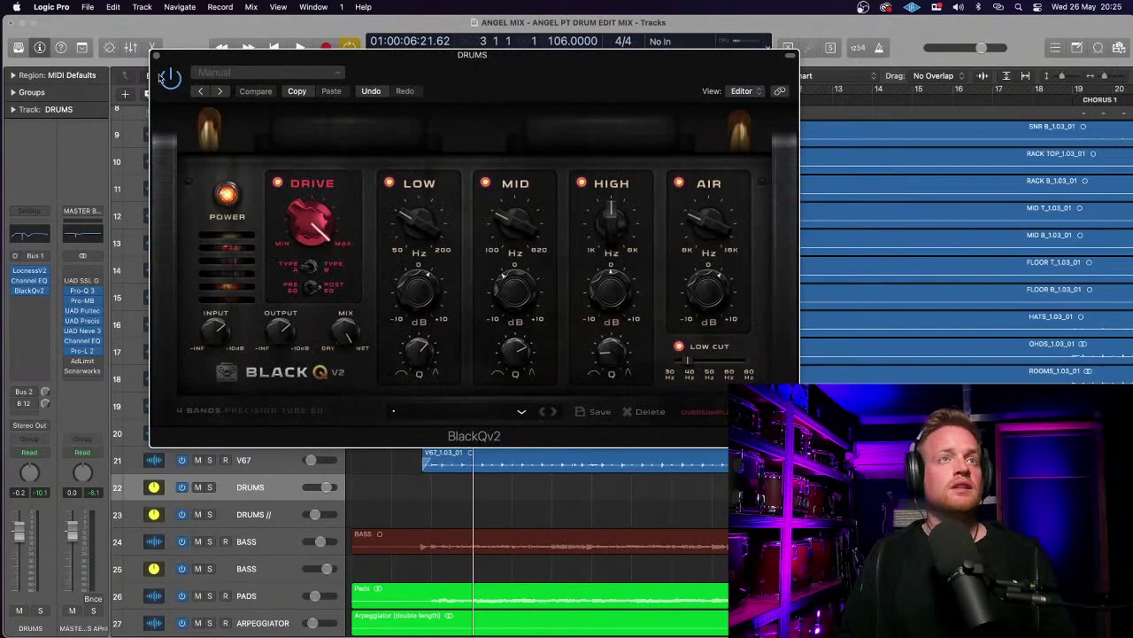
left_click(156, 57)
- Solo the DRUMS buss during playback and check the SNR T track's Bus 16 send to SN REV SHRT
key("space")
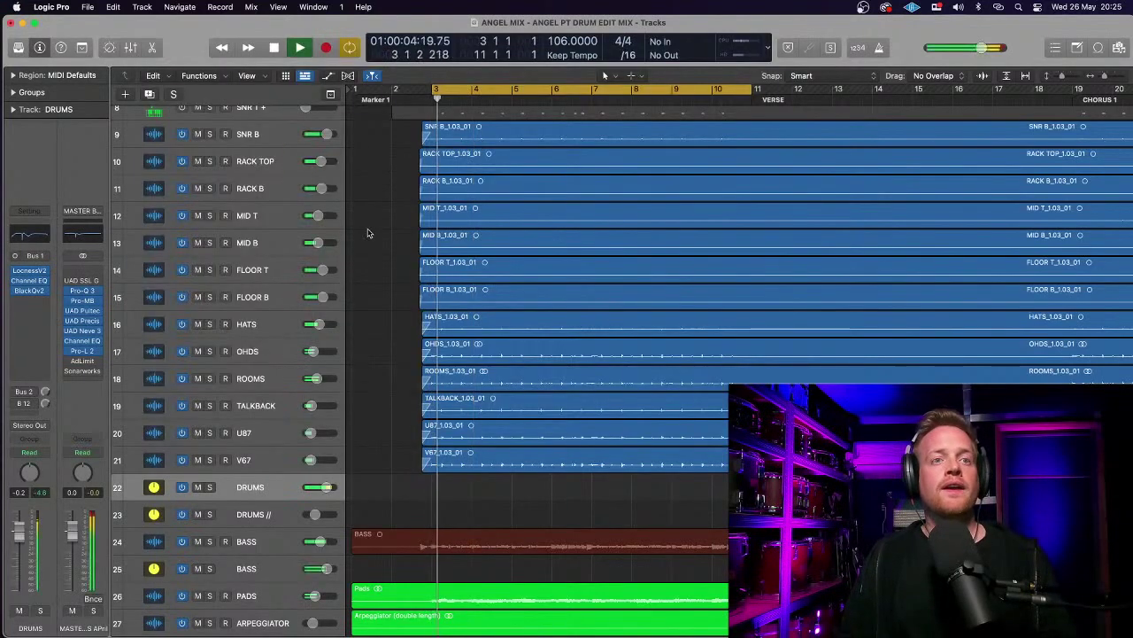
left_click(209, 487)
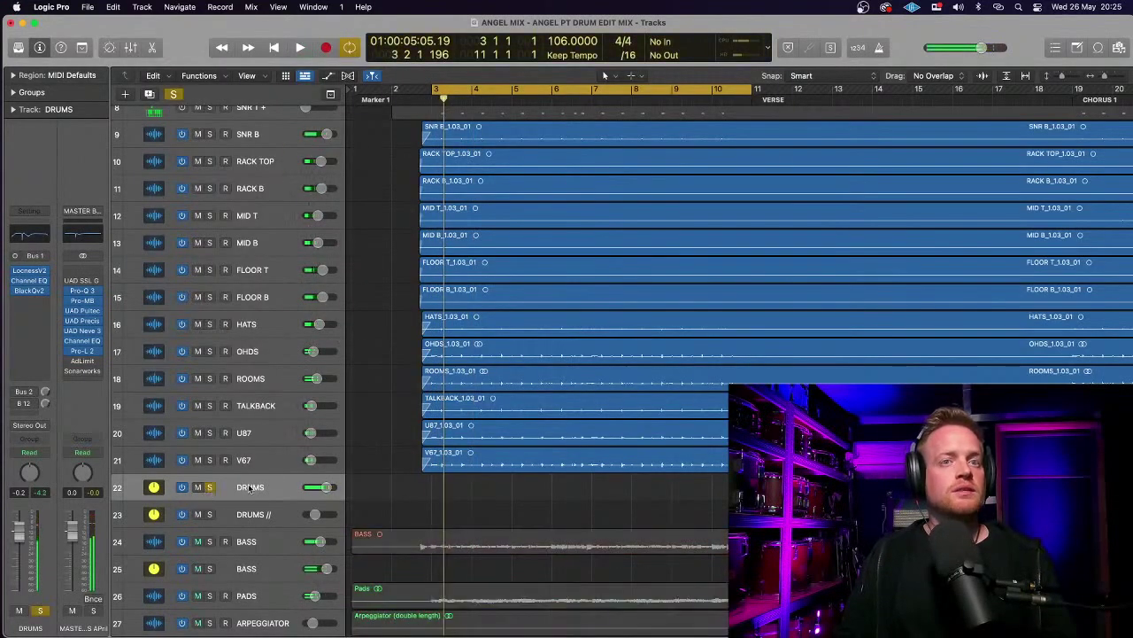
key("space")
scroll(268, 139, "up", 2)
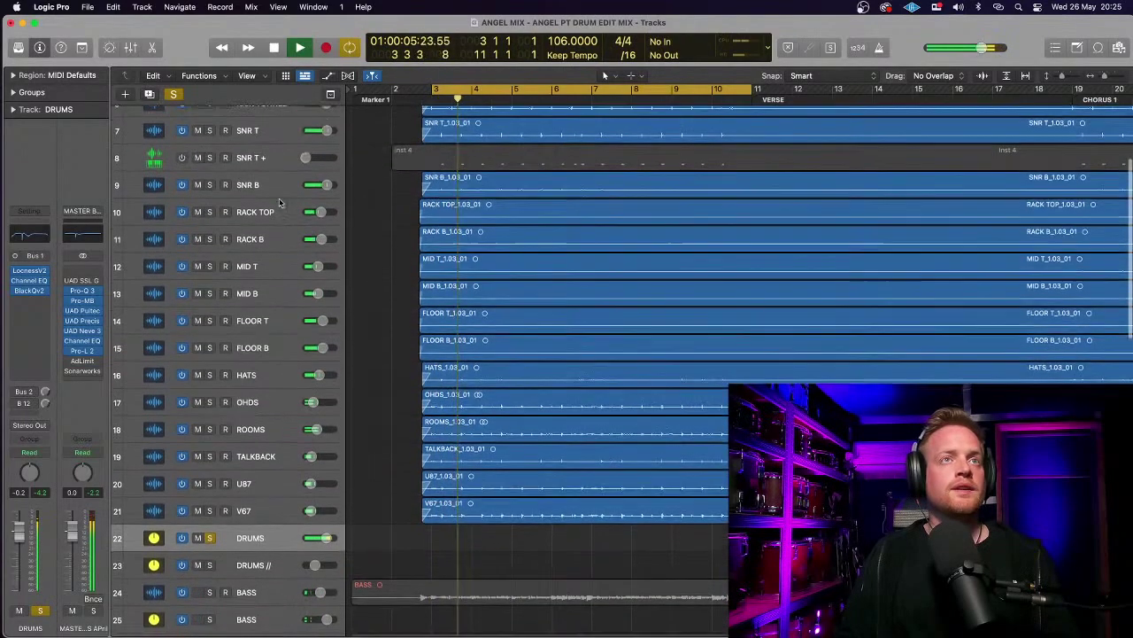
left_click(269, 137)
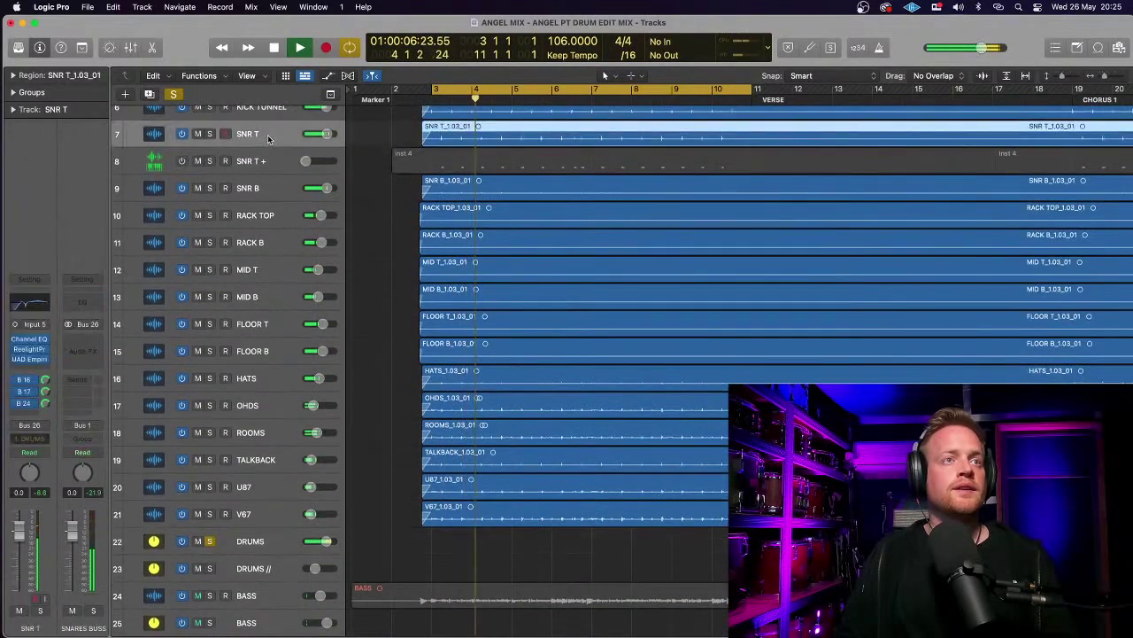
left_click(26, 381)
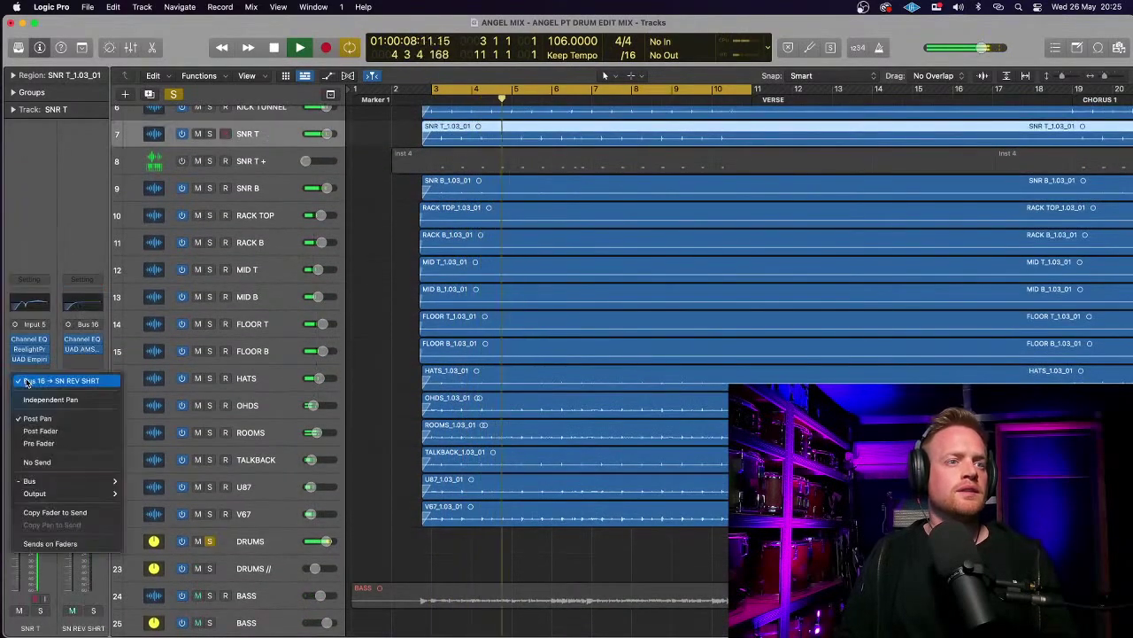
left_click(94, 611)
key("space")
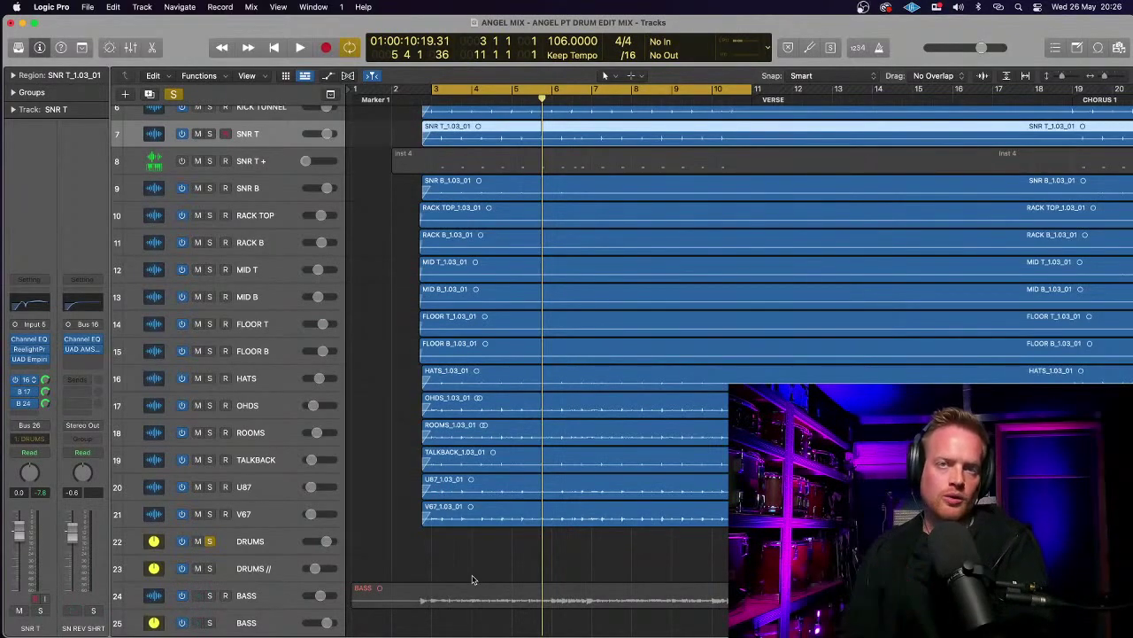
- Check the output routing of the DRUMS buss and of the SNARES BUSS that SNR T feeds
left_click(261, 544)
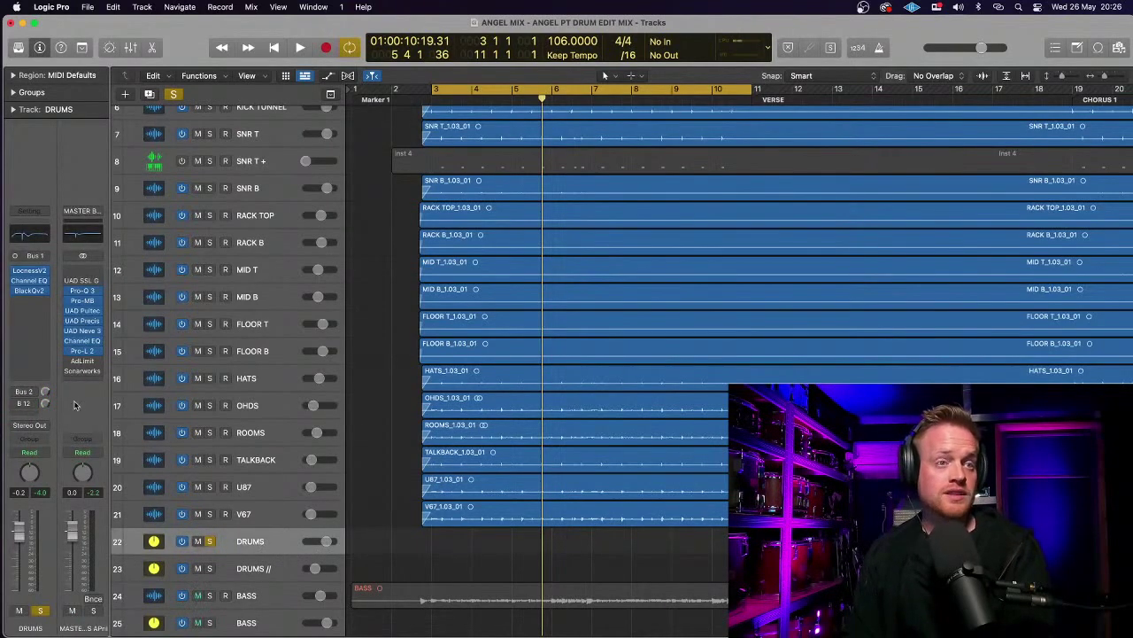
left_click(257, 135)
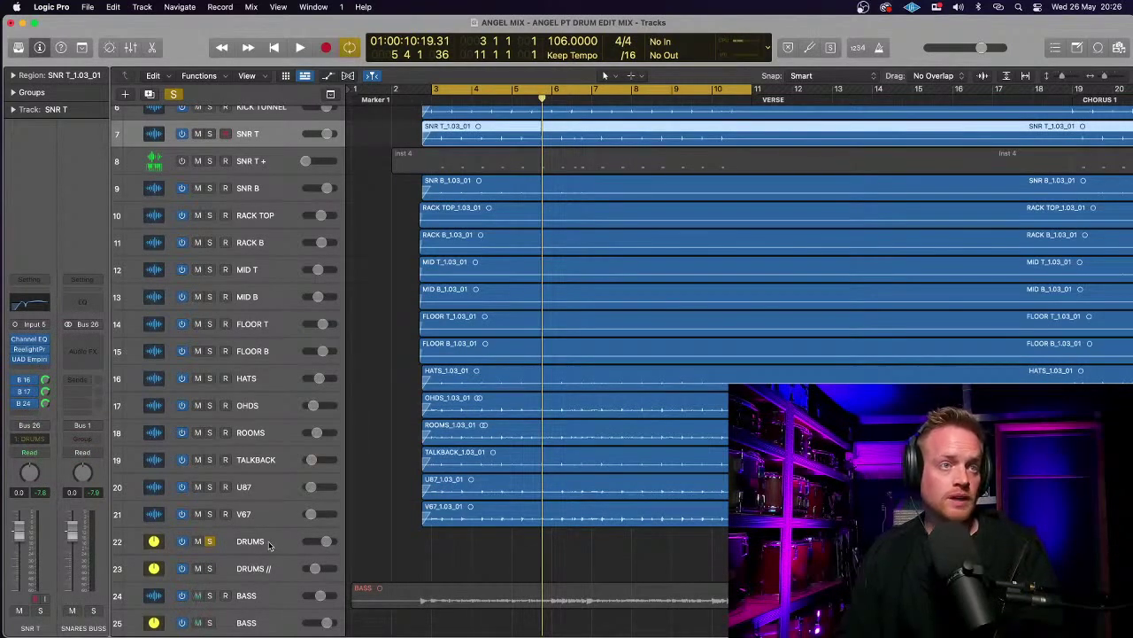
left_click(86, 429)
mouse_move(98, 477)
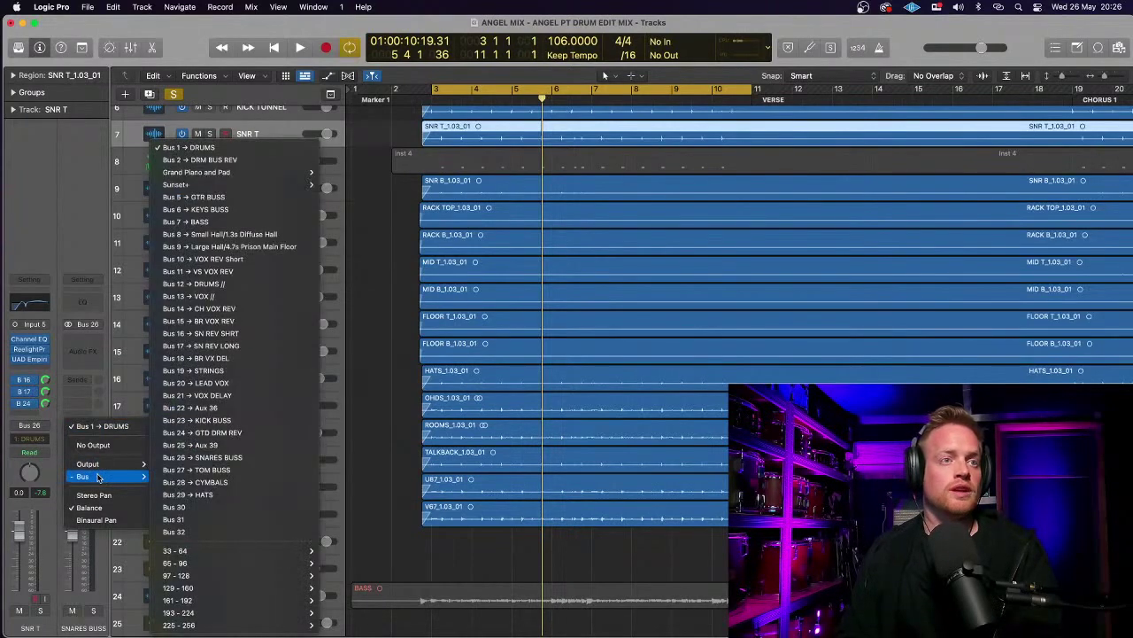
left_click(72, 237)
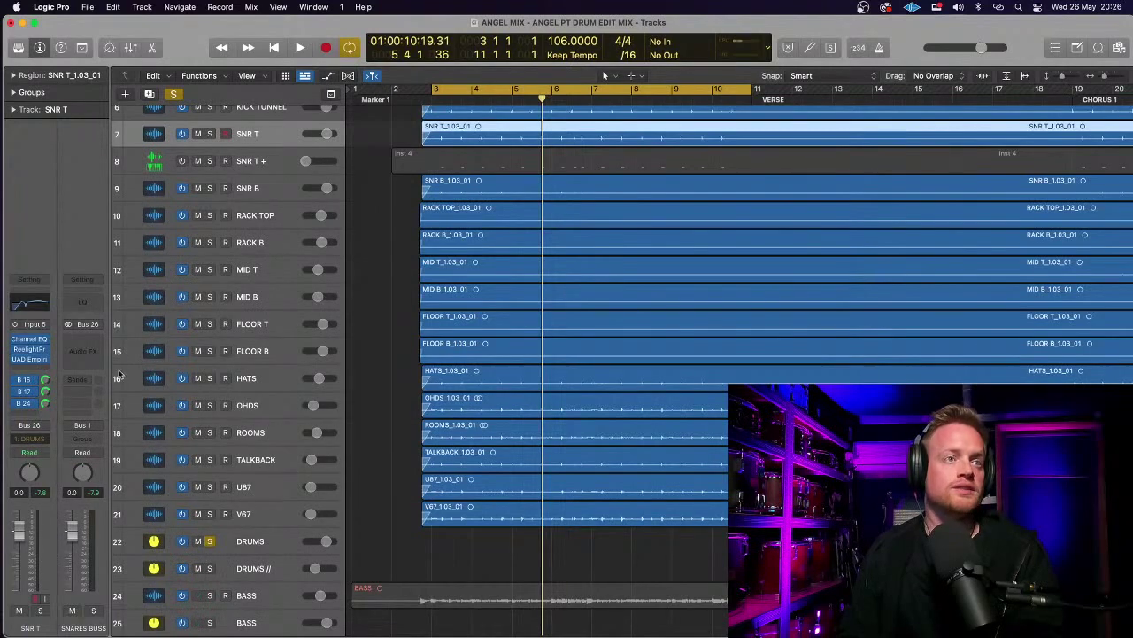
- Route the output of the SN REV SHRT reverb return to Bus 1 (DRUMS)
left_click(24, 379)
left_click(39, 227)
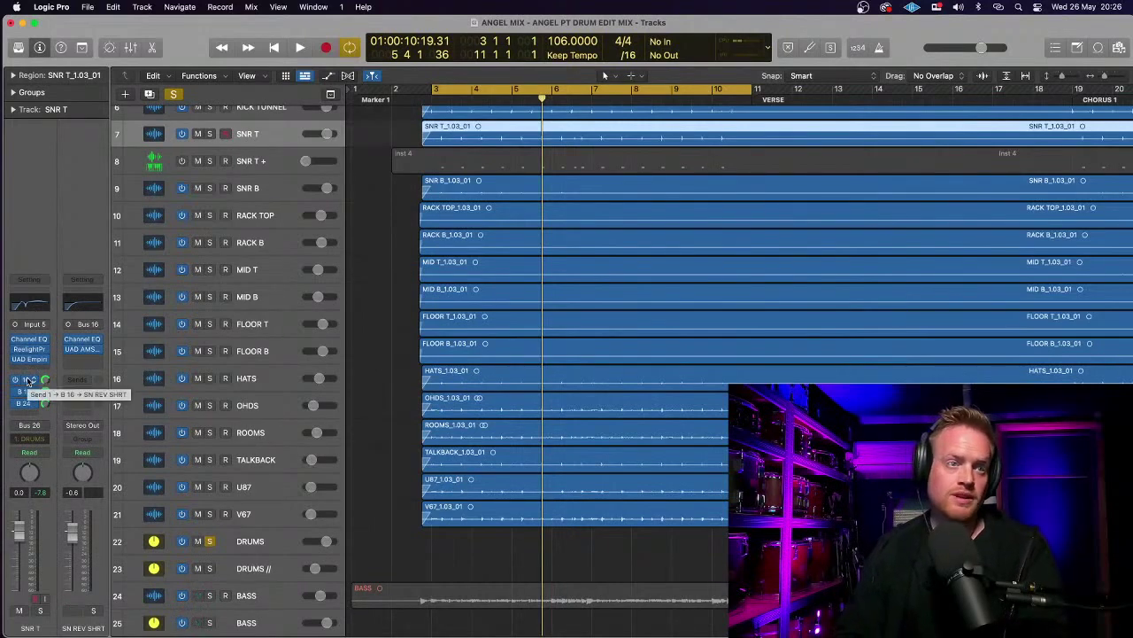
left_click(96, 431)
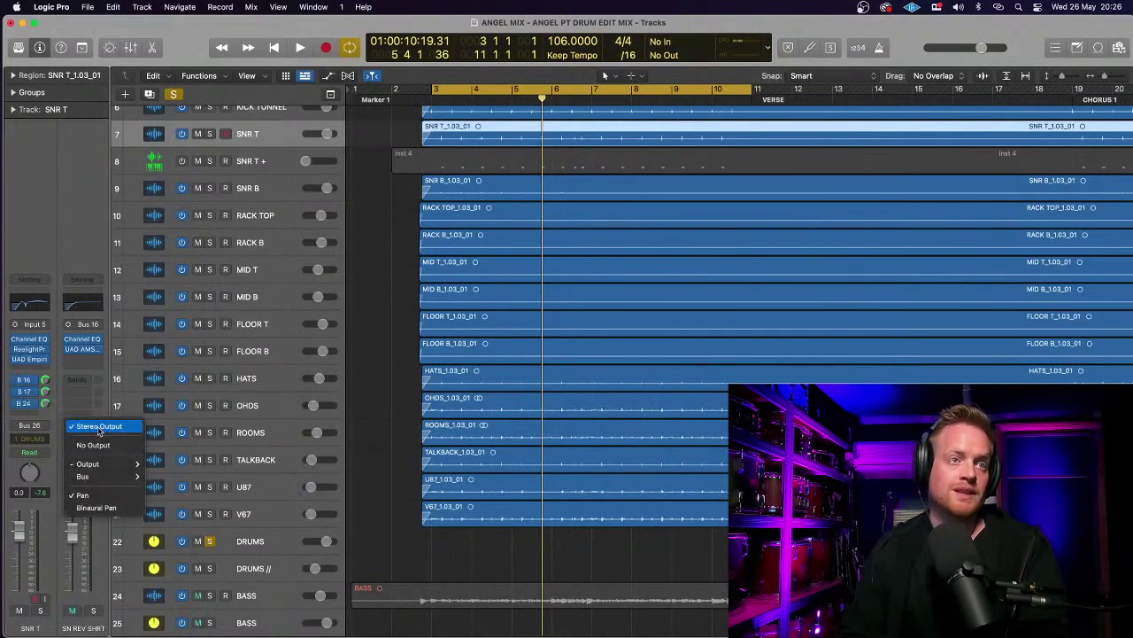
mouse_move(102, 478)
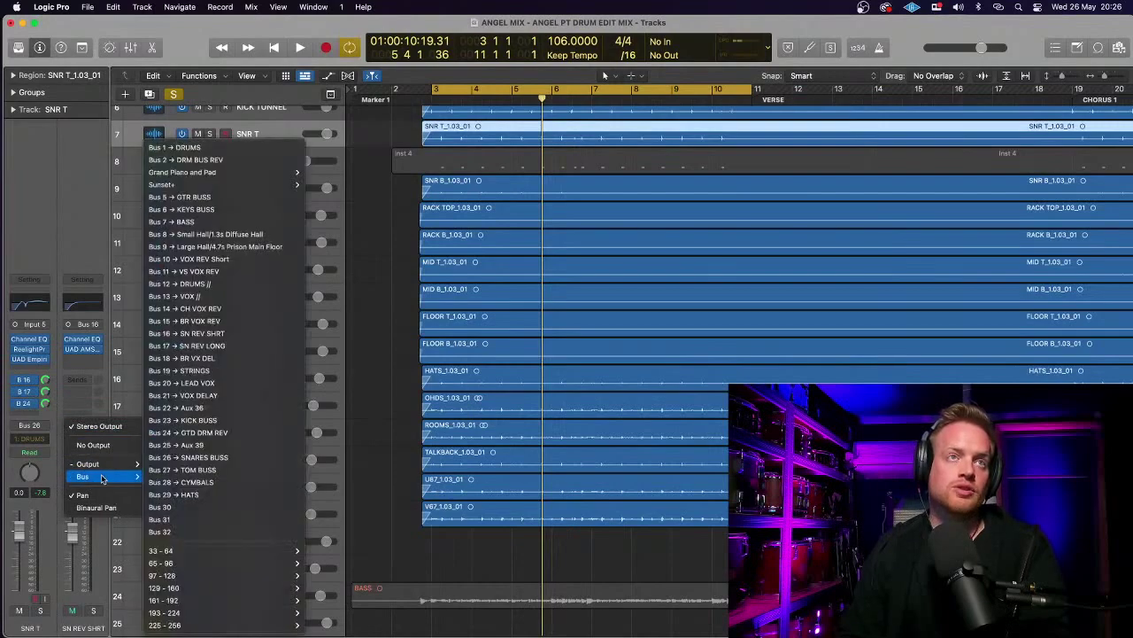
left_click(175, 147)
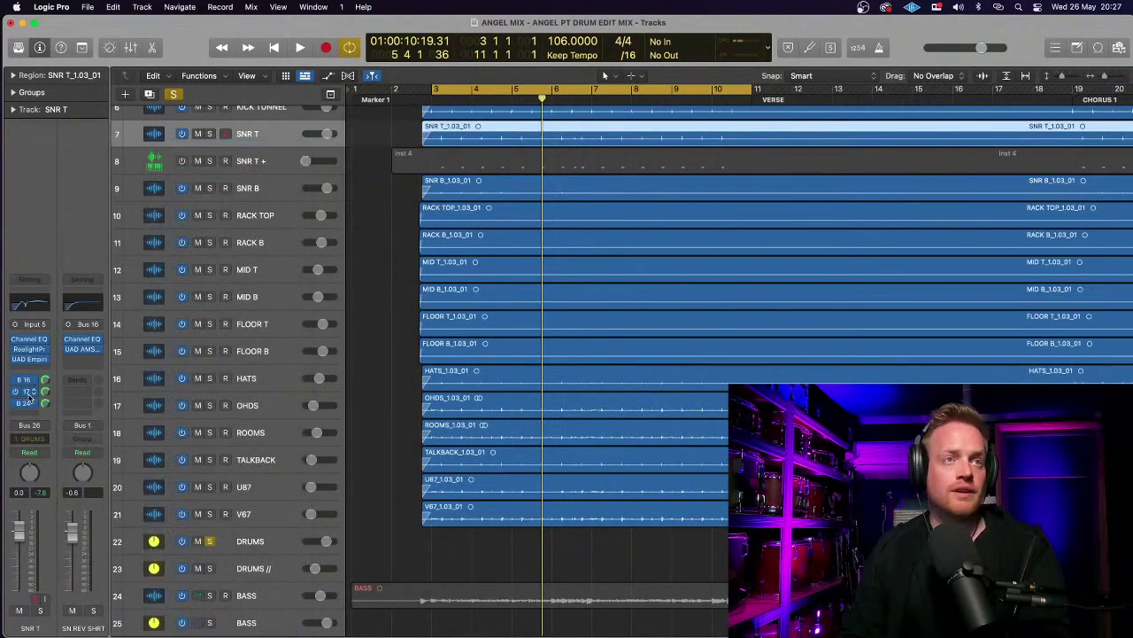
- Set the SNR T track's second and third sends to Bus 1 (DRUMS)
left_click(29, 394)
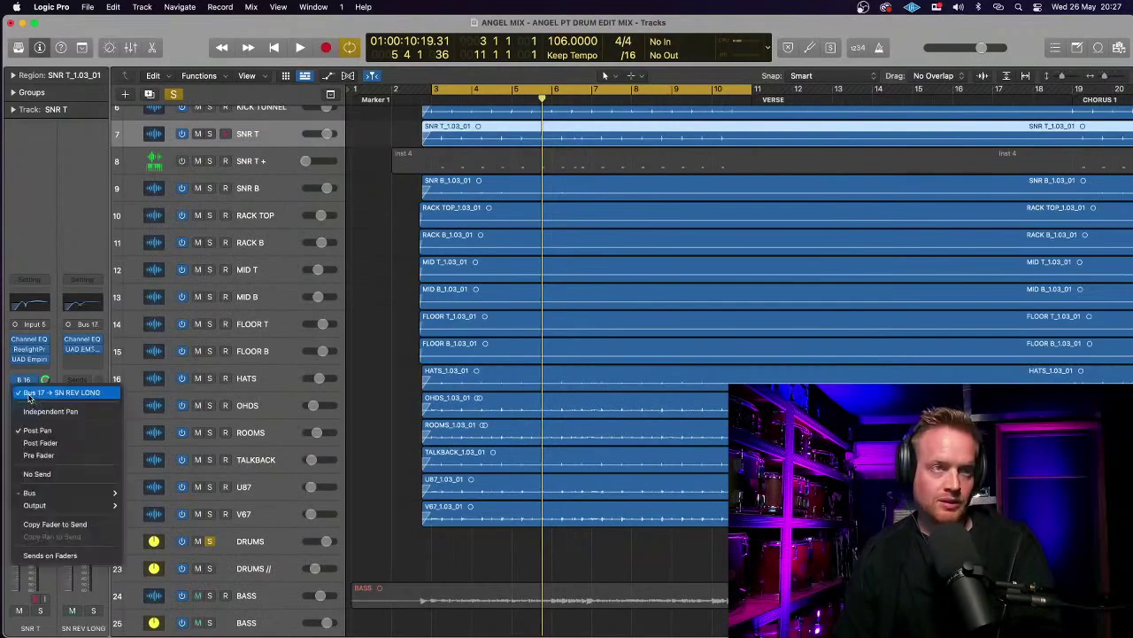
mouse_move(62, 492)
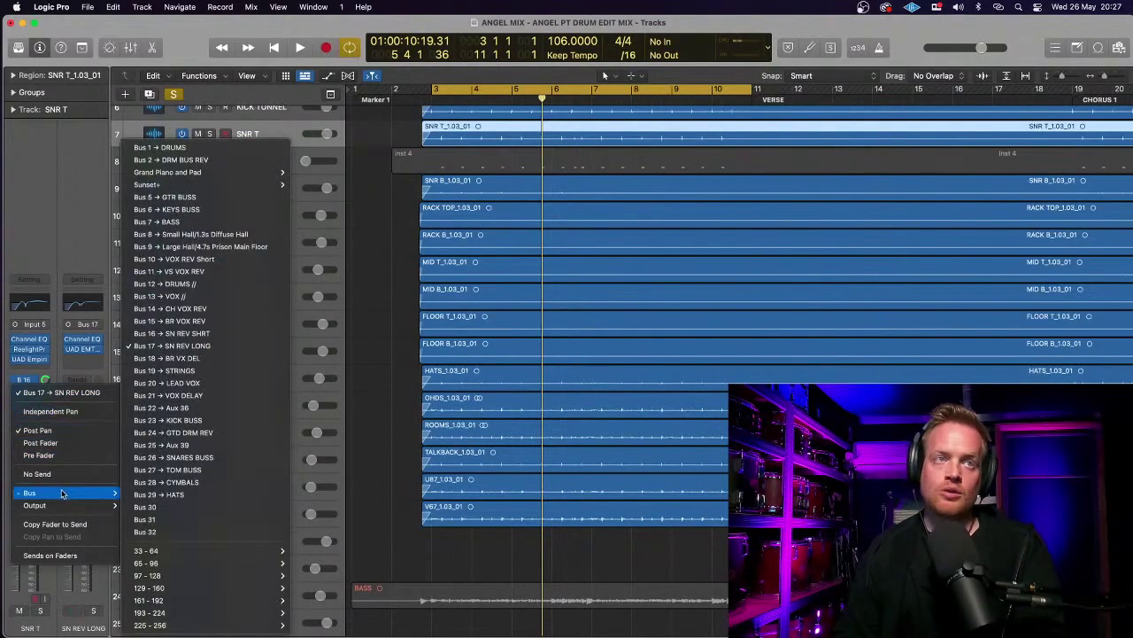
left_click(173, 432)
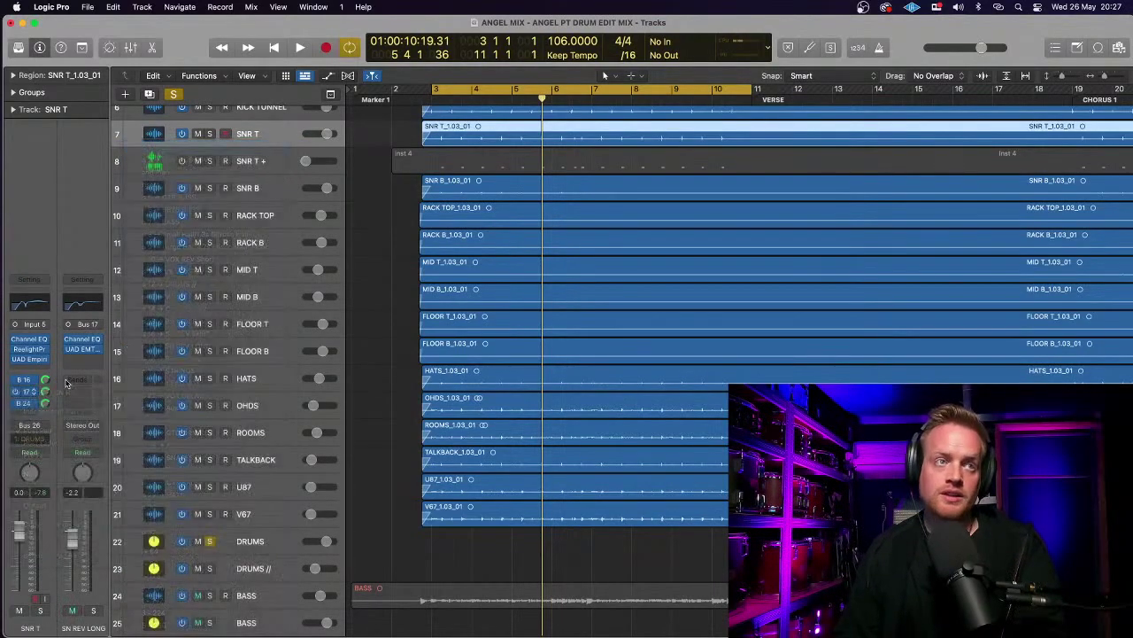
left_click(26, 406)
mouse_move(55, 506)
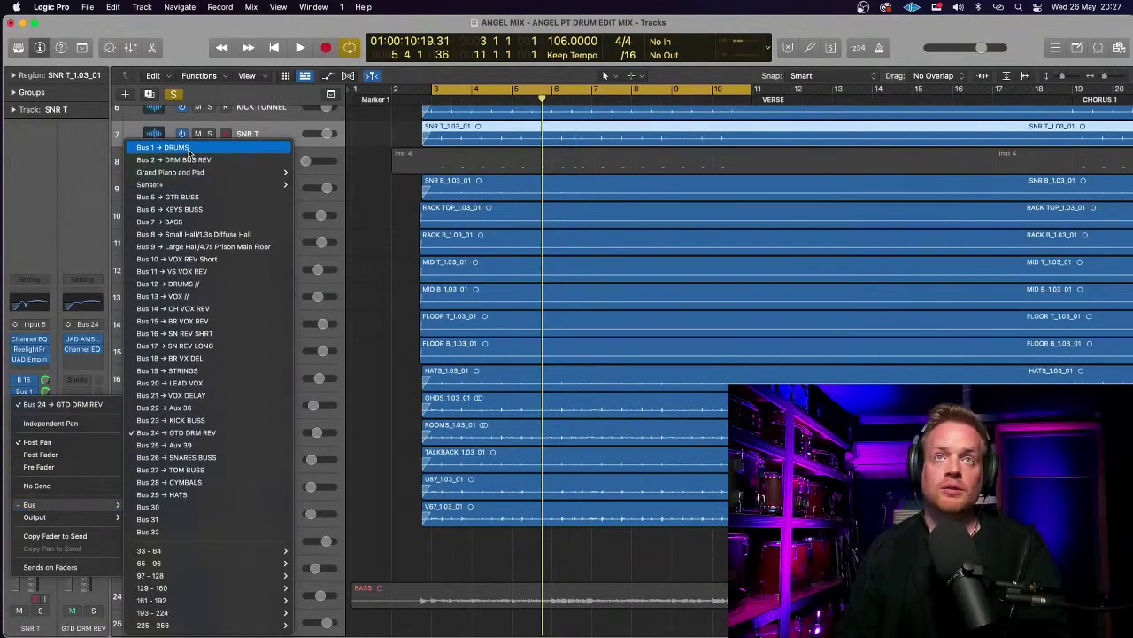
left_click(187, 149)
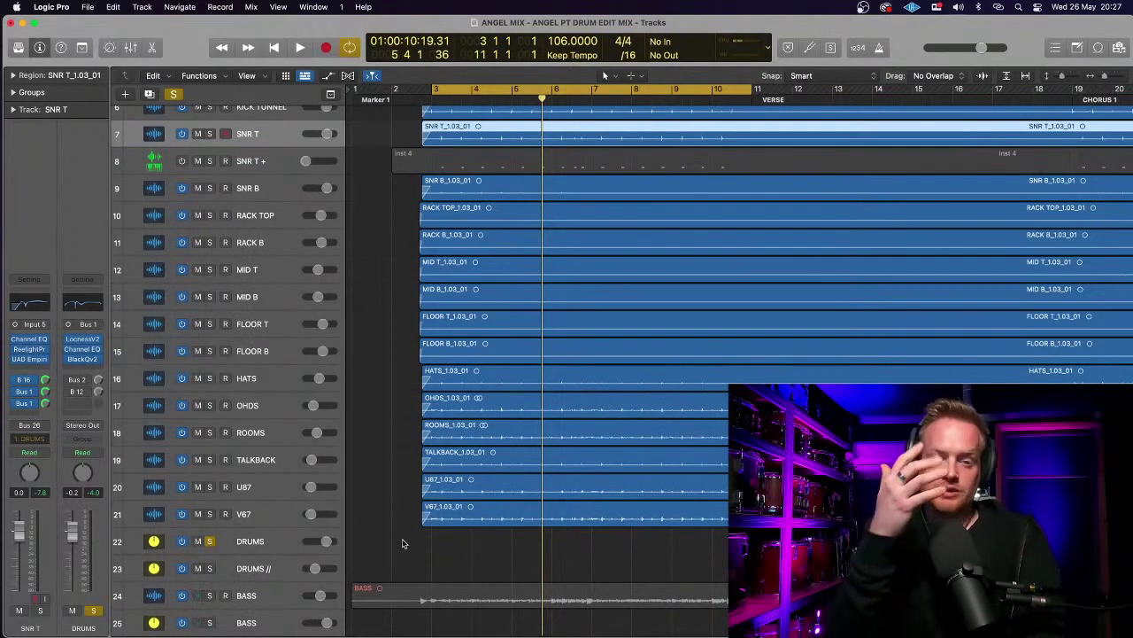
- Listen to the soloed DRUMS buss and check the SNR T channel strip's sends
left_click(275, 523)
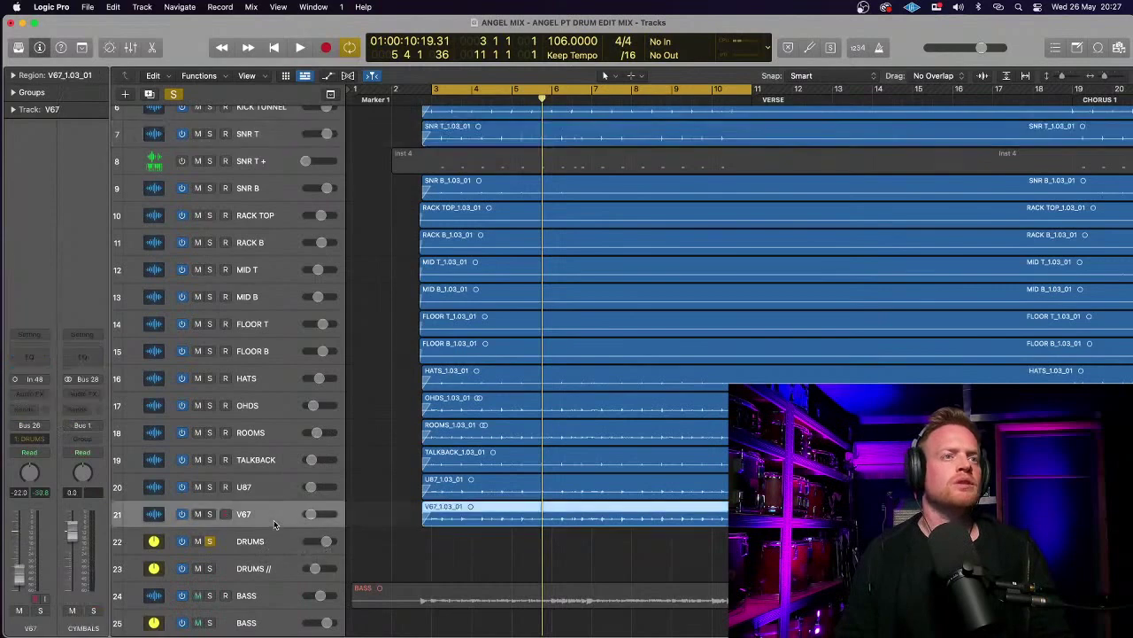
left_click(269, 550)
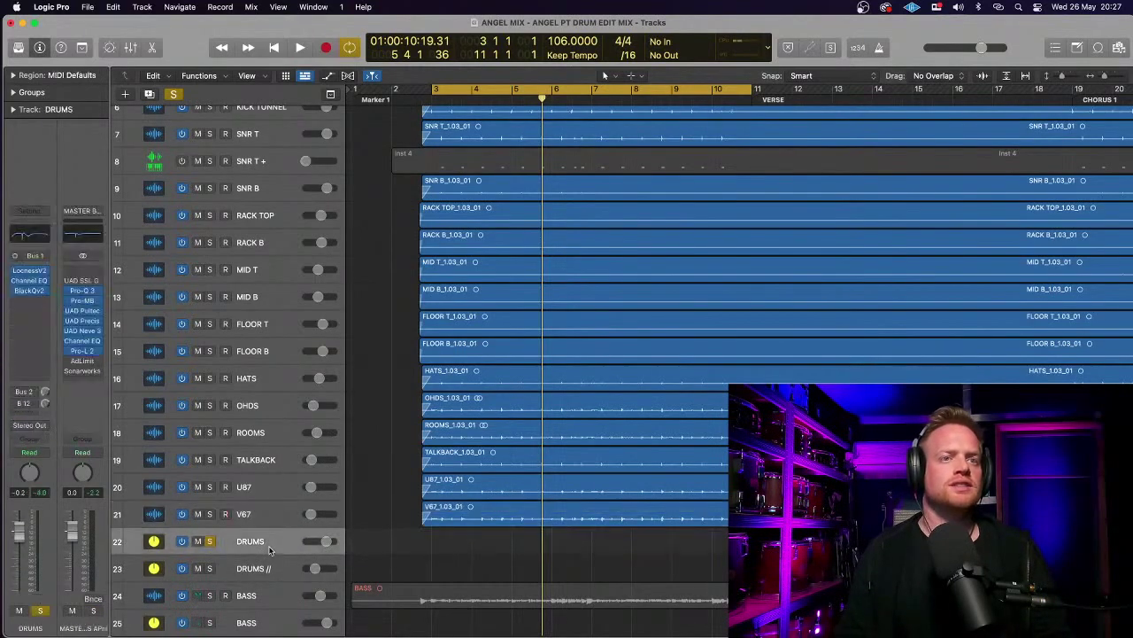
key("space")
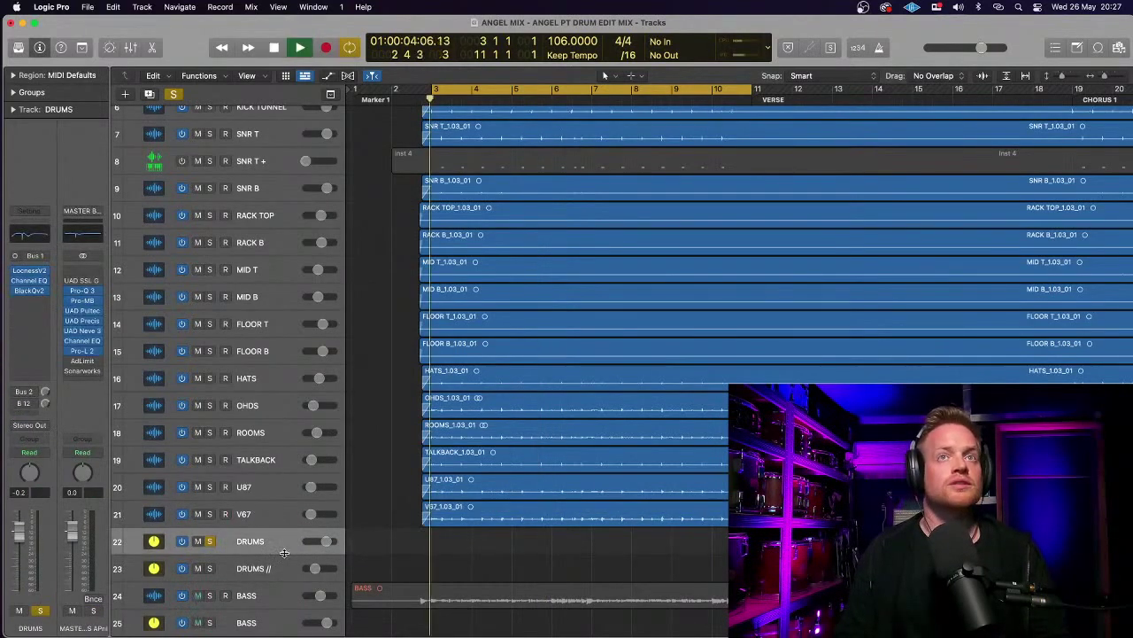
scroll(276, 415, "up", 2)
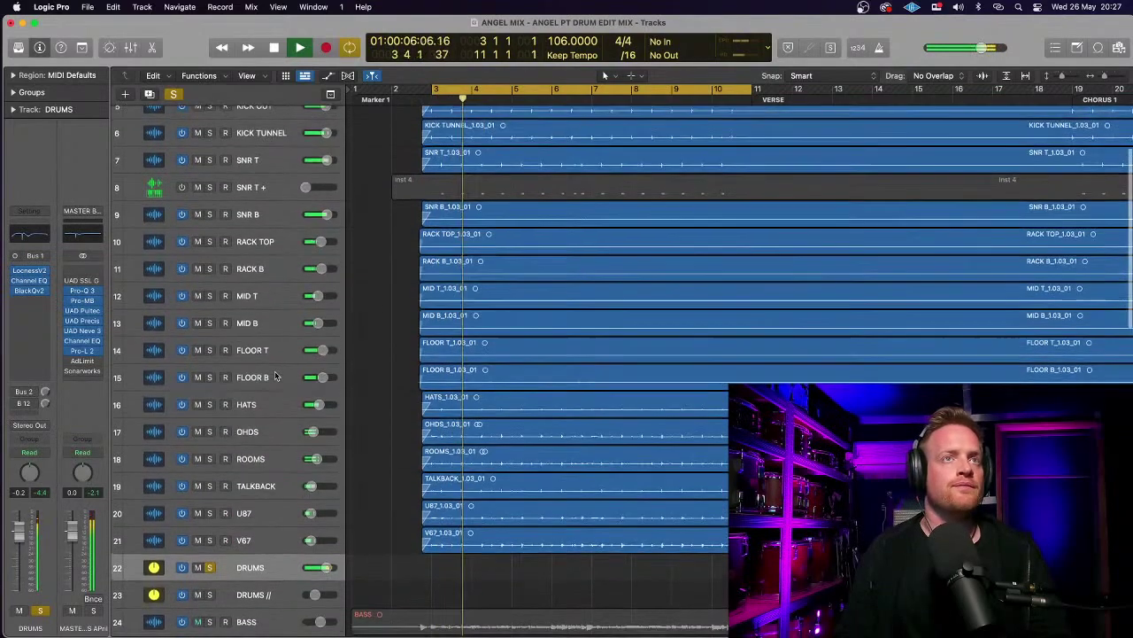
left_click(272, 190)
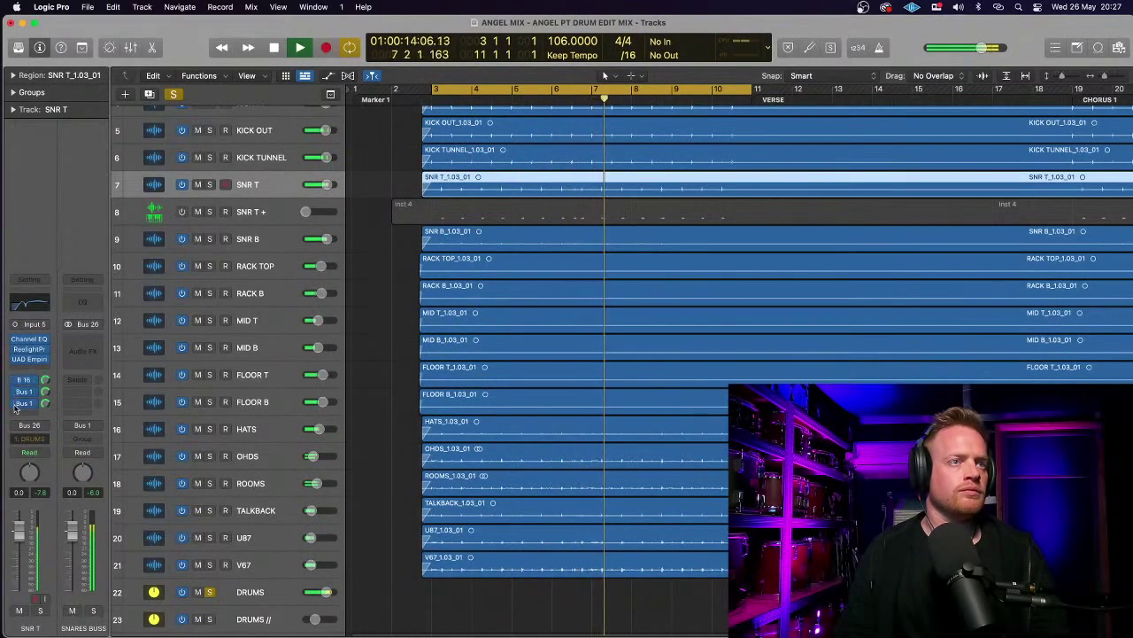
key("space")
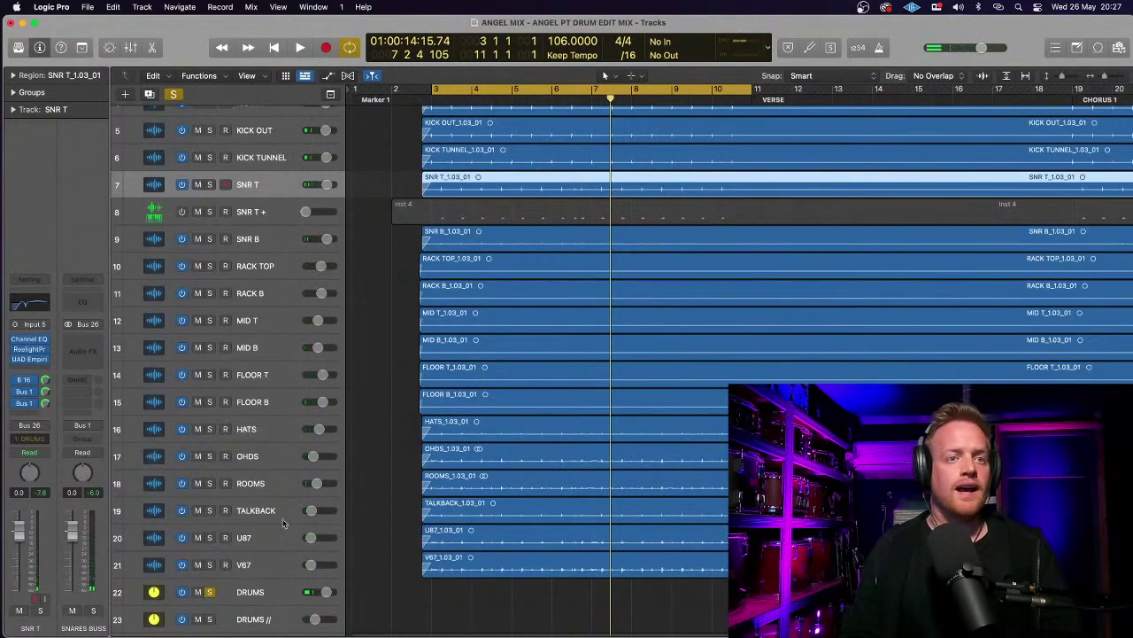
left_click(271, 592)
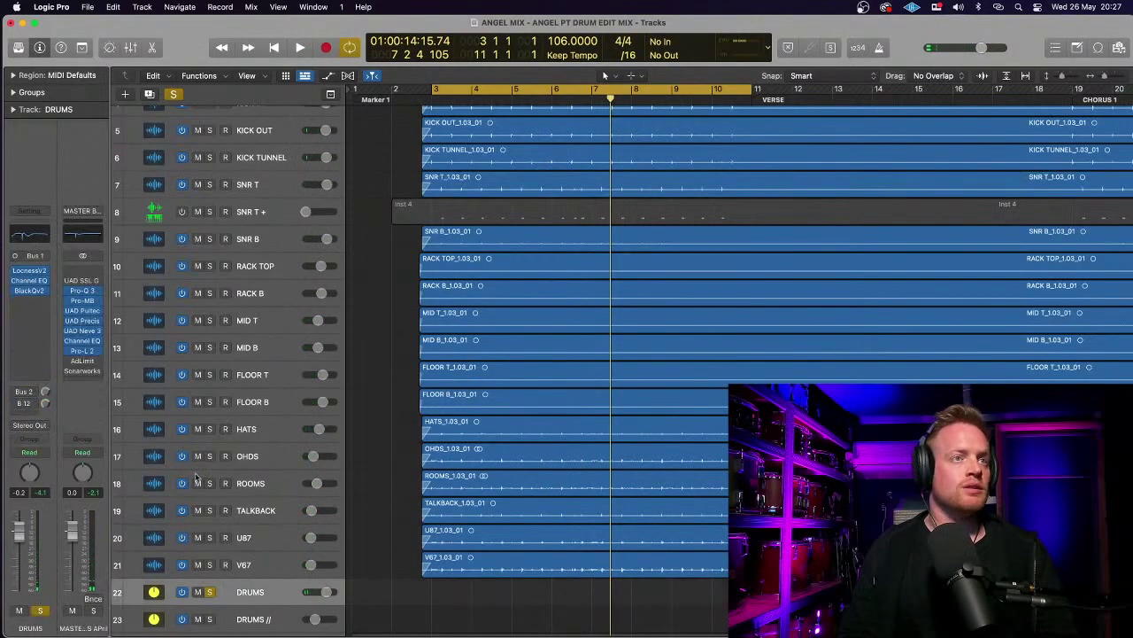
- Open LocnessV2 on the DRUMS buss and, during playback, lower SMASH to 0 and raise it to about 5
left_click(31, 272)
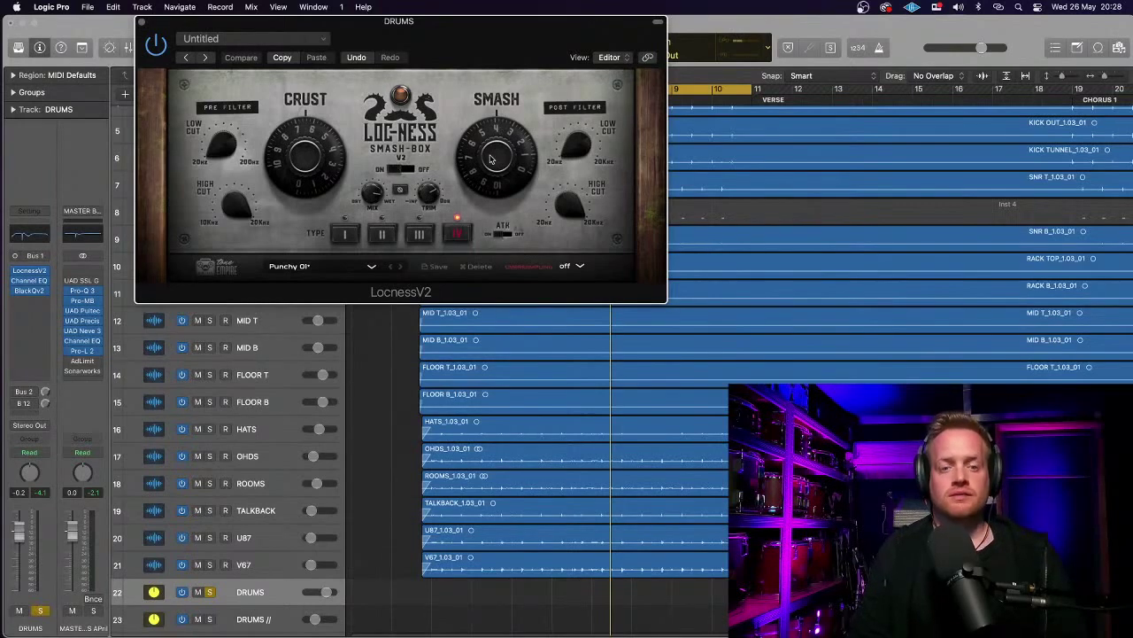
key("space")
left_click_drag(491, 159, 486, 237)
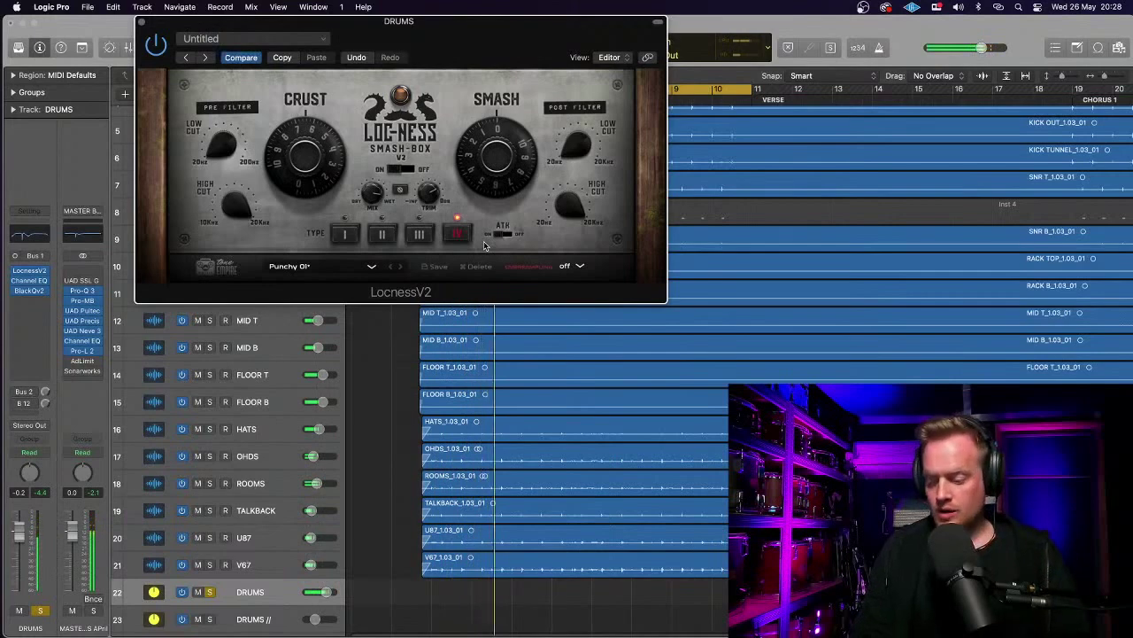
left_click_drag(483, 241, 477, 154)
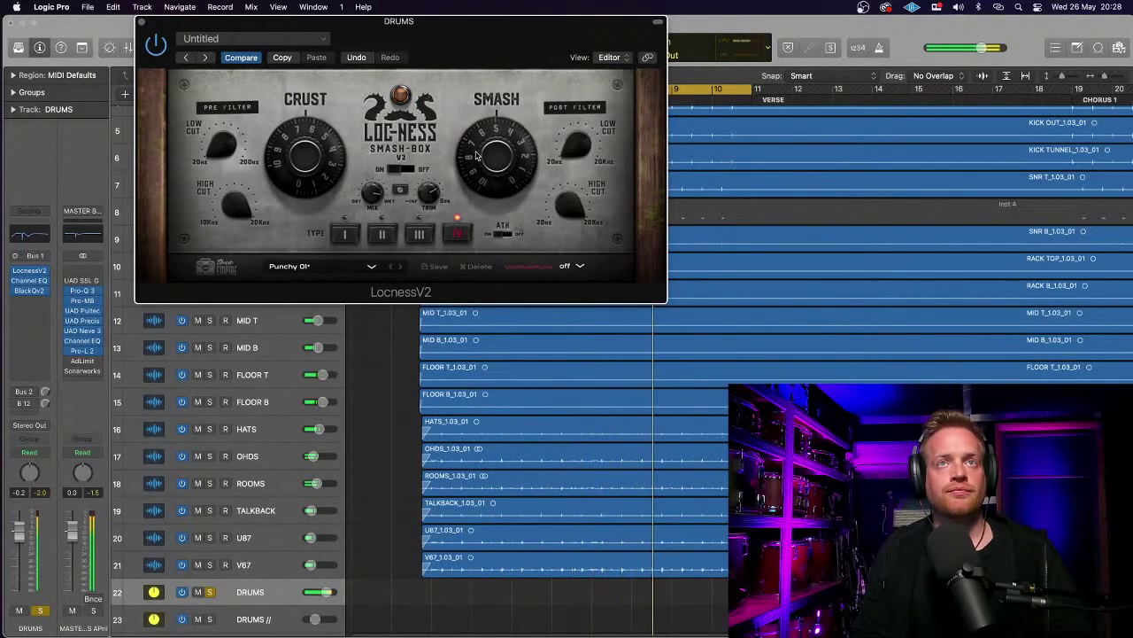
- Close LocnessV2 and insert UAD Pultec EQP-1A after BlackQv2 on the DRUMS buss
left_click(142, 24)
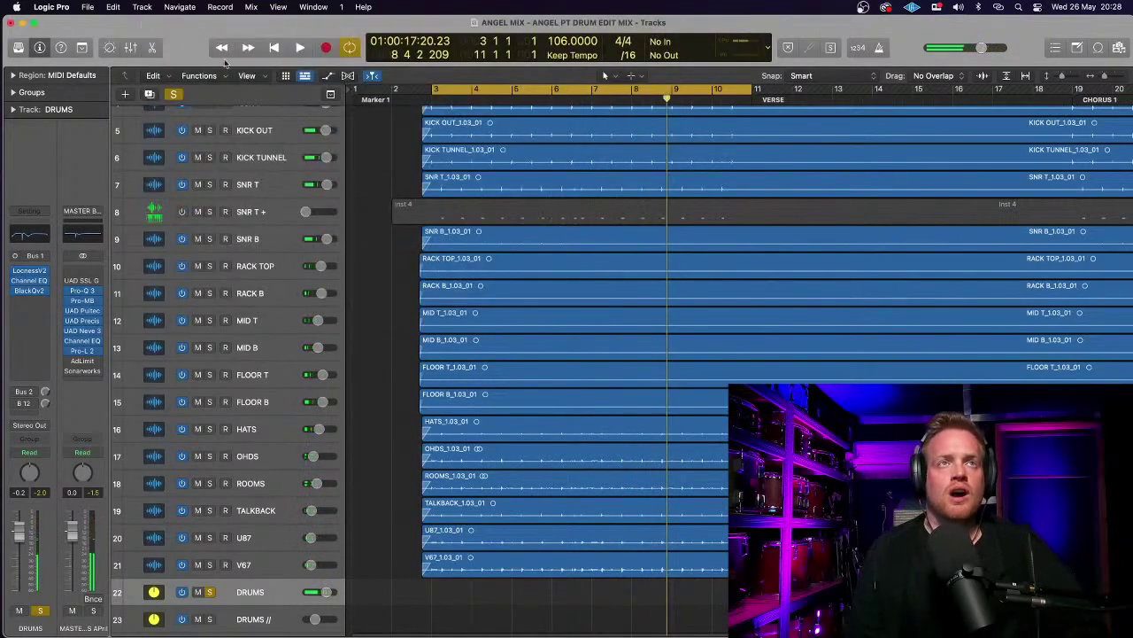
left_click(286, 137)
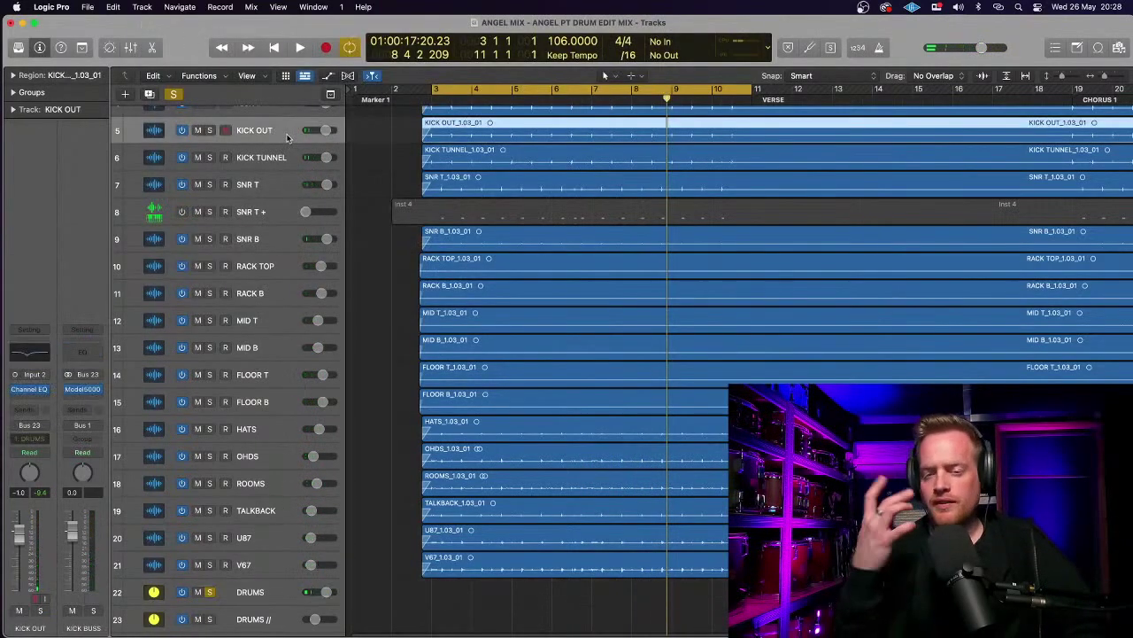
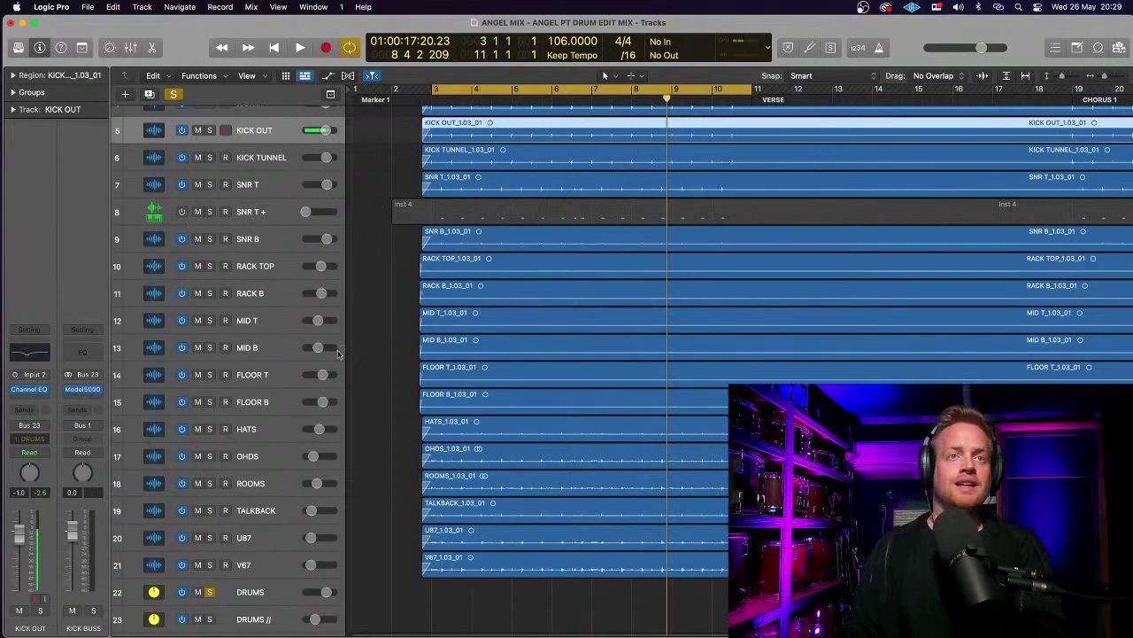
left_click(259, 591)
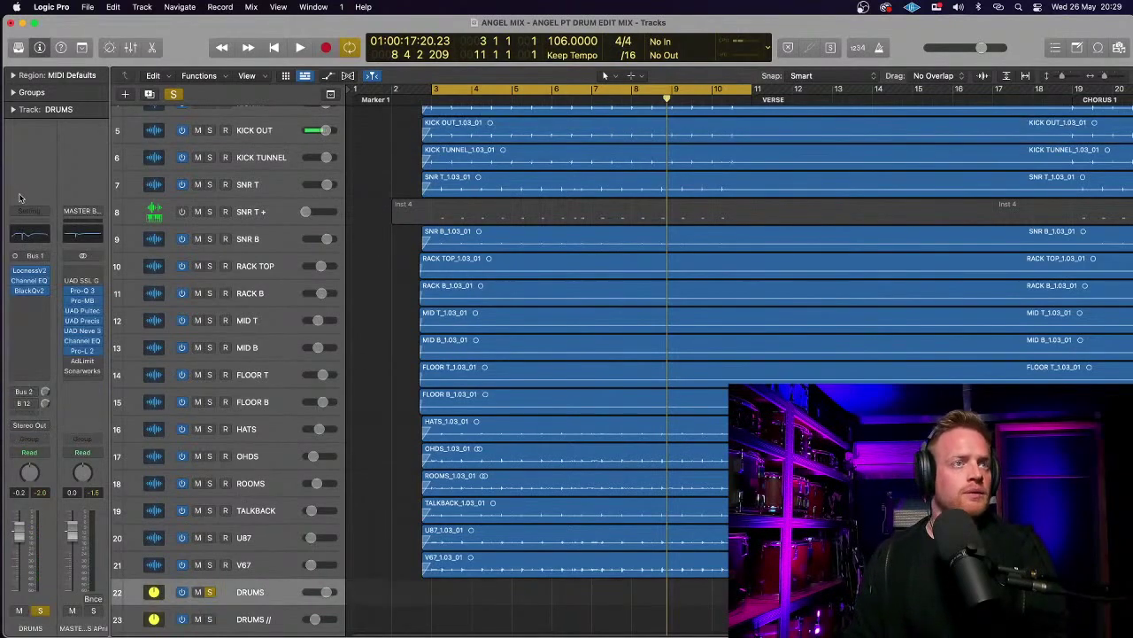
left_click(27, 301)
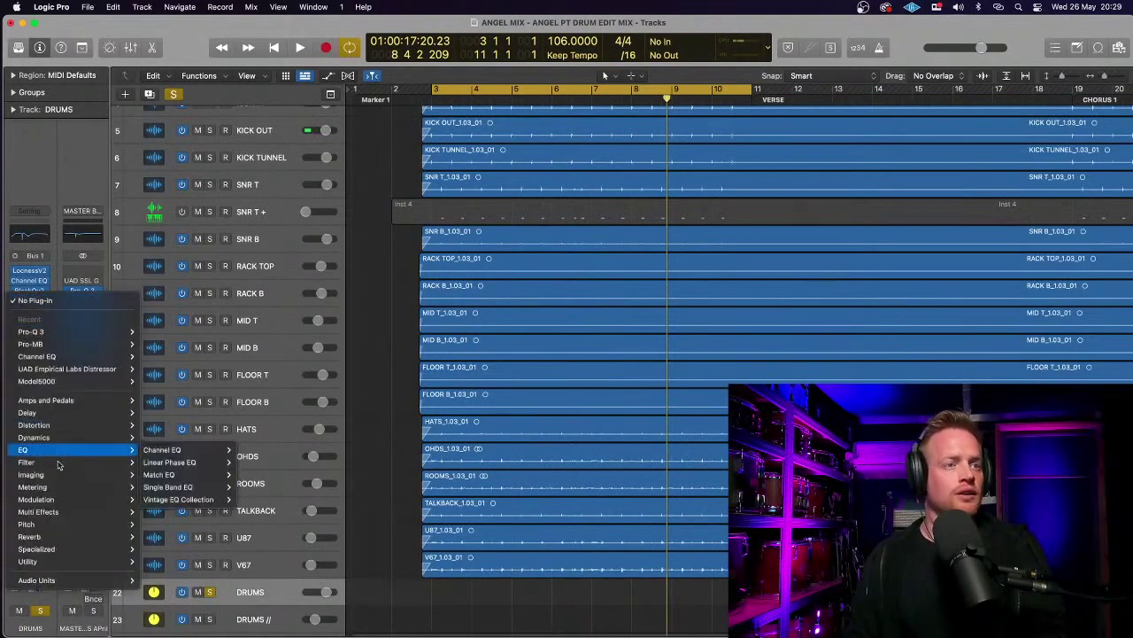
mouse_move(66, 580)
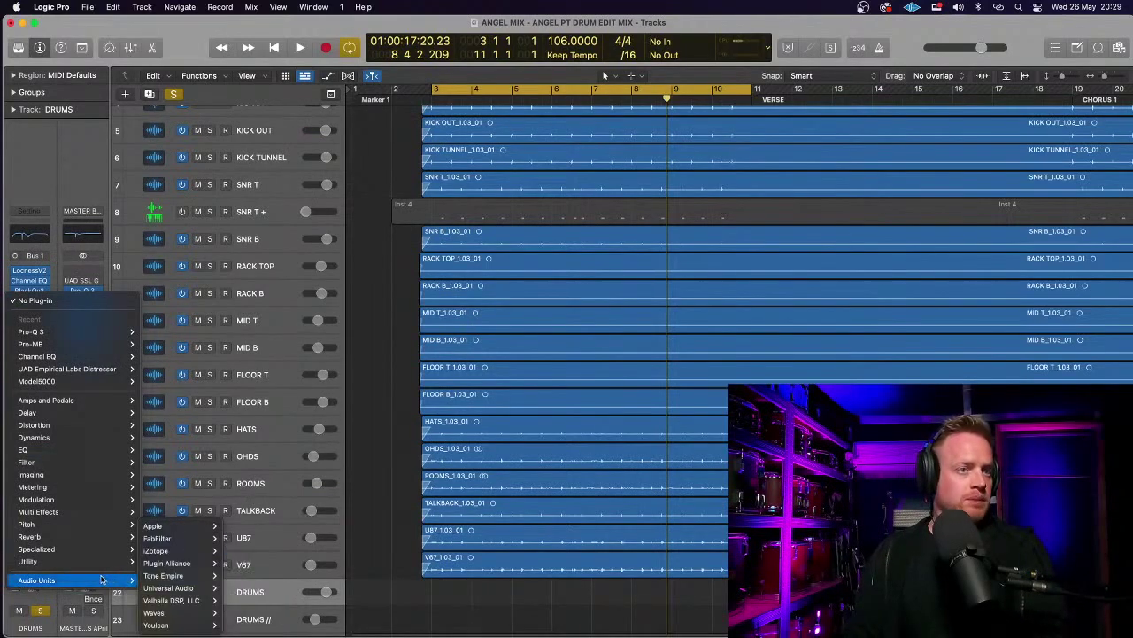
mouse_move(200, 575)
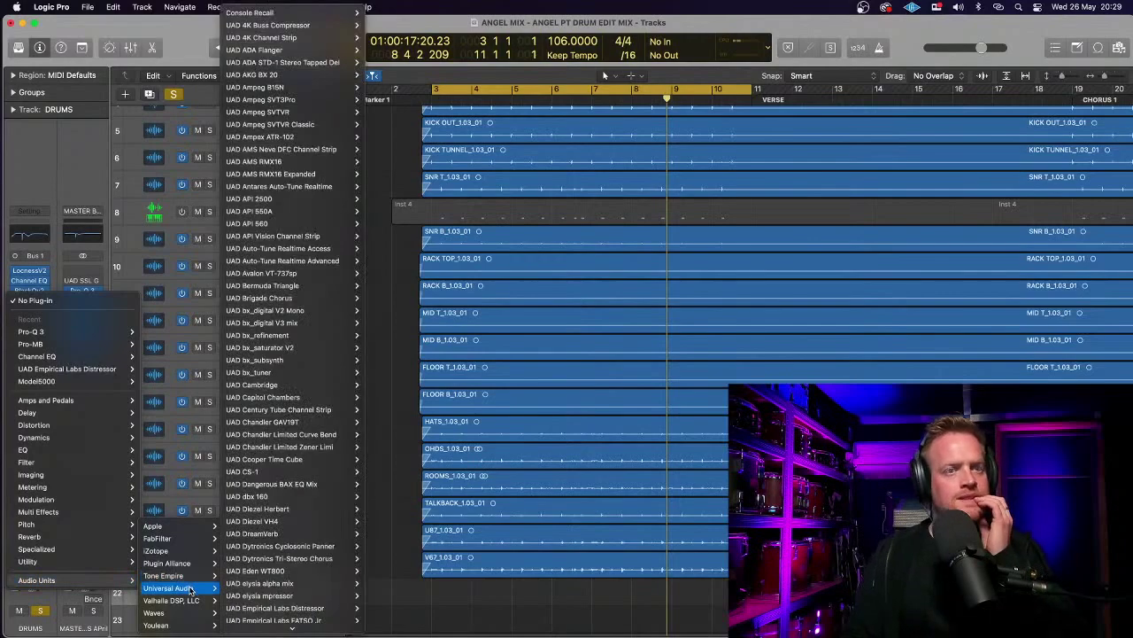
scroll(293, 442, "down", 15)
mouse_move(304, 440)
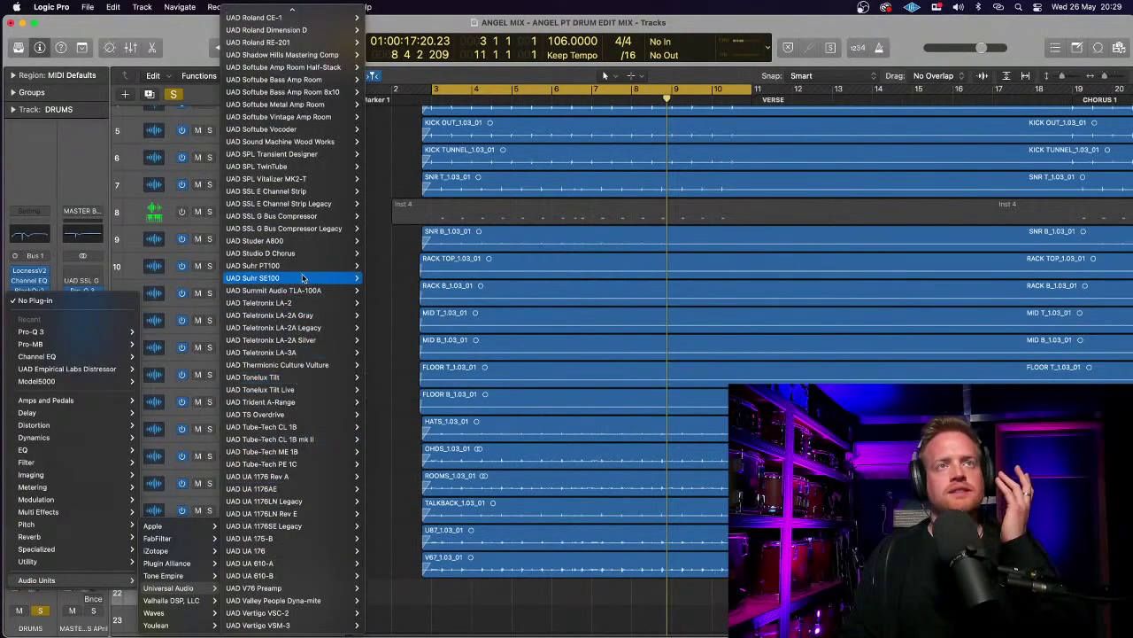
mouse_move(290, 516)
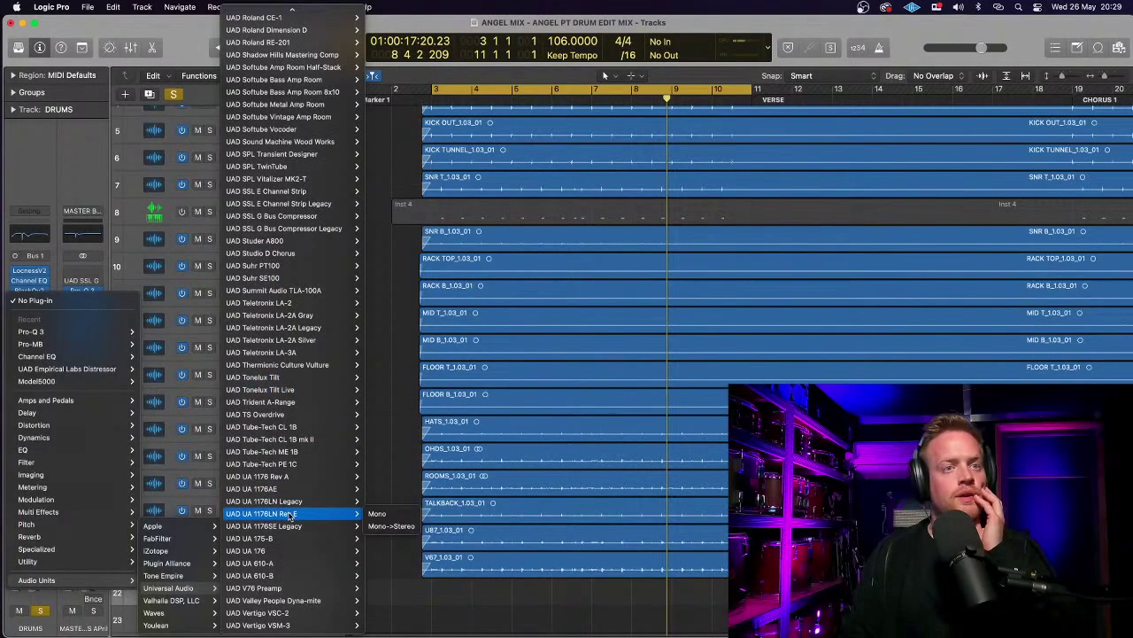
mouse_move(292, 275)
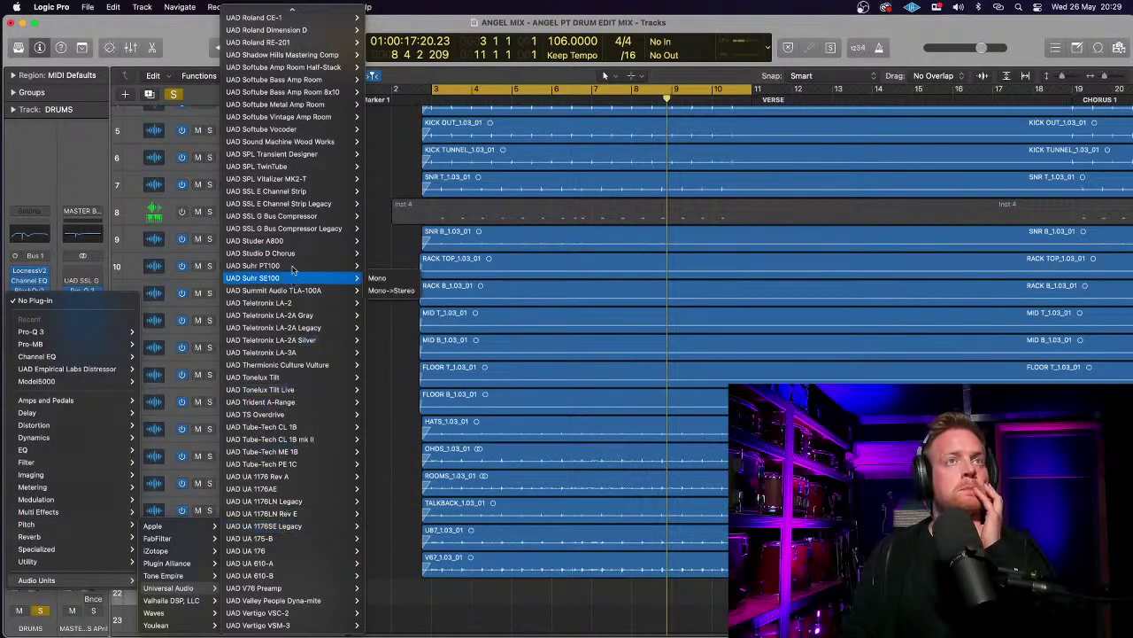
scroll(288, 221, "up", 5)
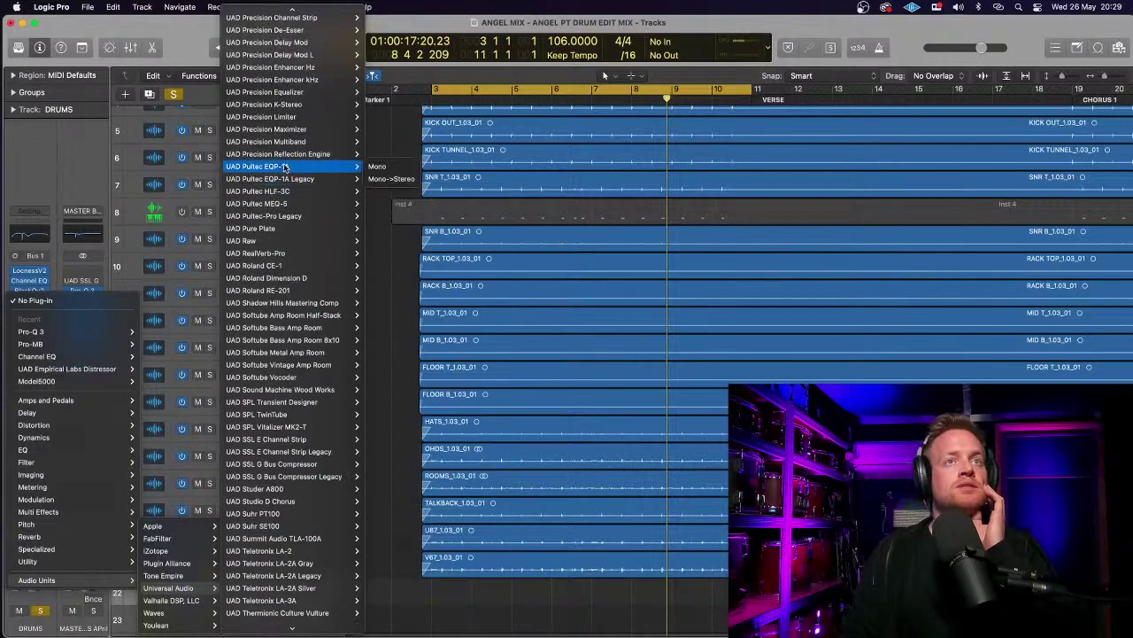
left_click(283, 166)
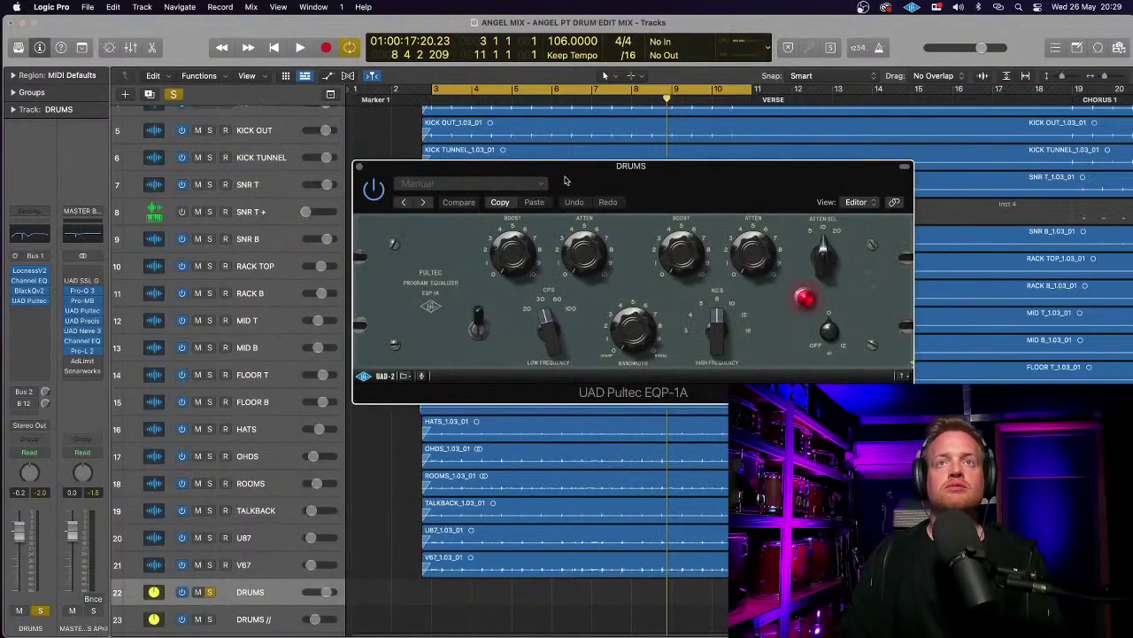
- Load the factory preset SL-Mix Air and Low End in the DRUMS buss Pultec
left_click(543, 184)
mouse_move(500, 427)
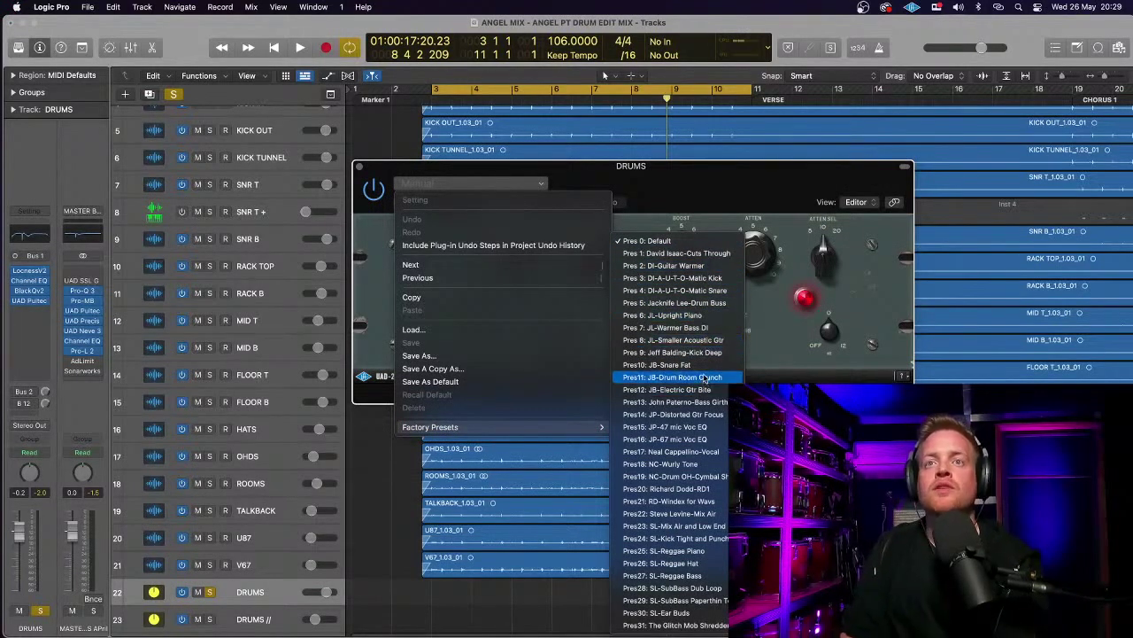
left_click(708, 526)
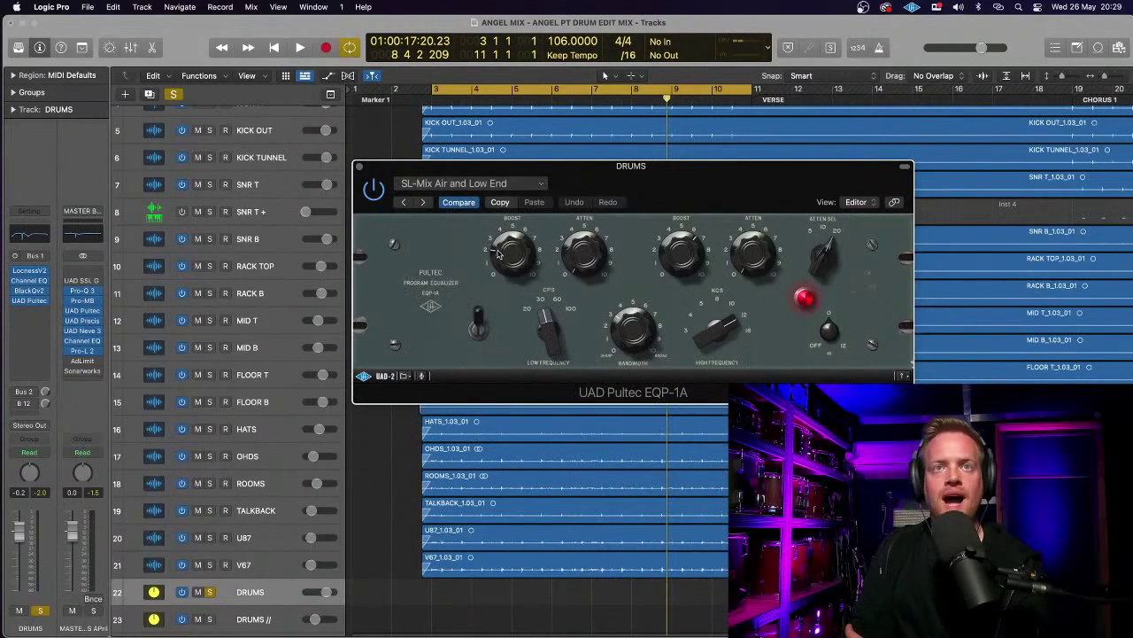
- Set the Pultec's low frequency to 60 CPS and high frequency to 10 KCS, and reduce the high-frequency boost
left_click_drag(498, 254, 496, 254)
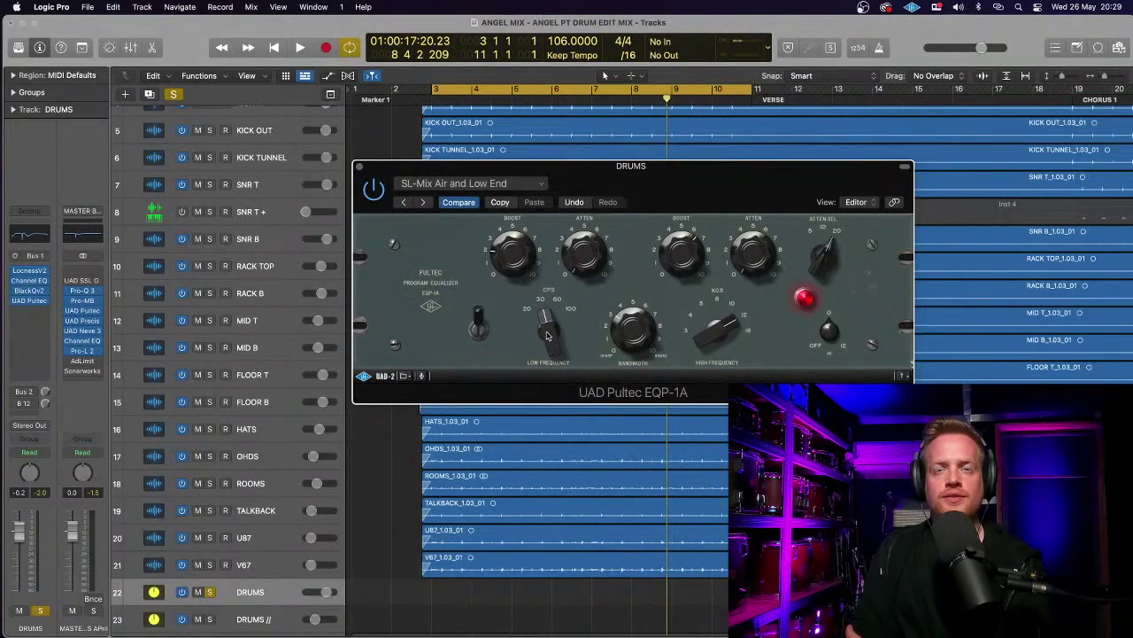
left_click_drag(545, 316, 547, 305)
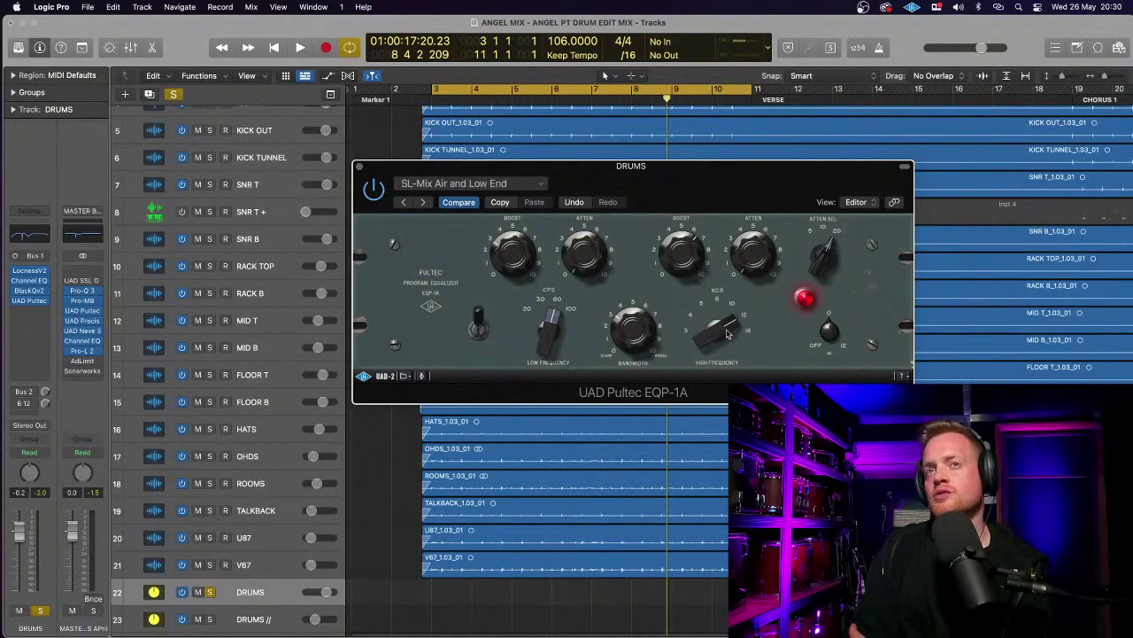
left_click_drag(728, 333, 728, 350)
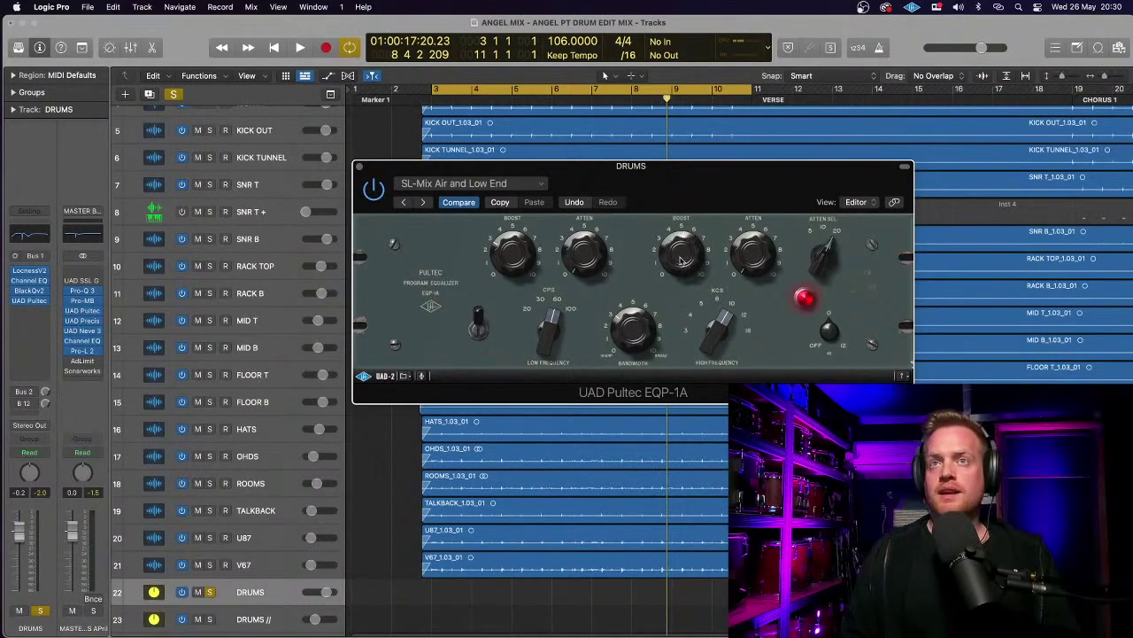
left_click_drag(681, 260, 676, 278)
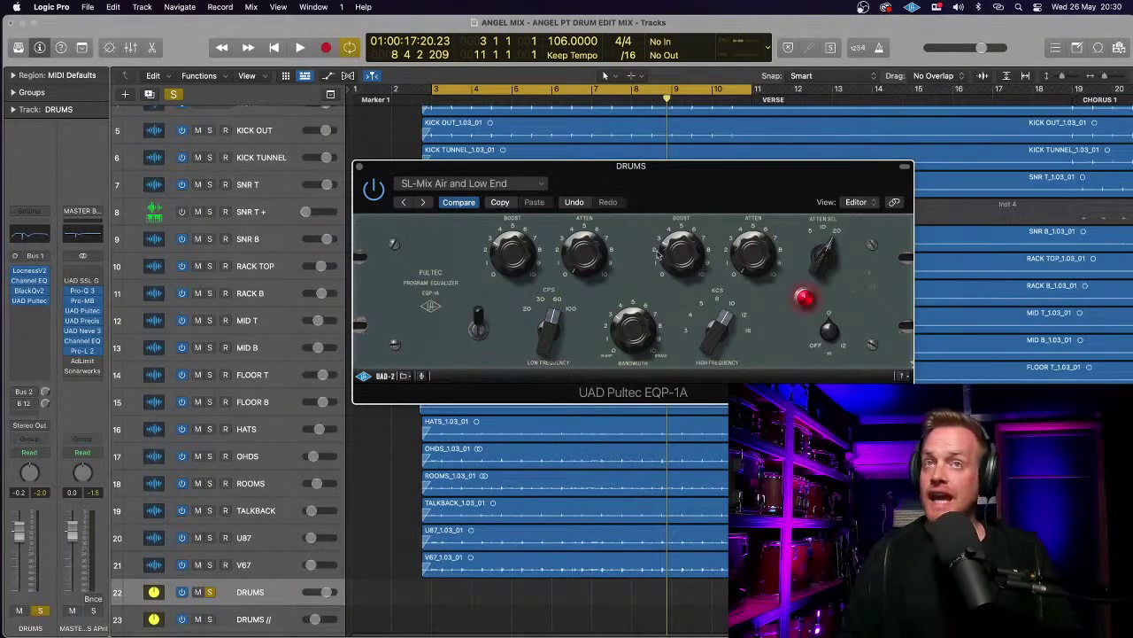
- During playback, compare the Pultec bypassed and active on the DRUMS buss, and audition its low frequency at 30 and 60 CPS
key("space")
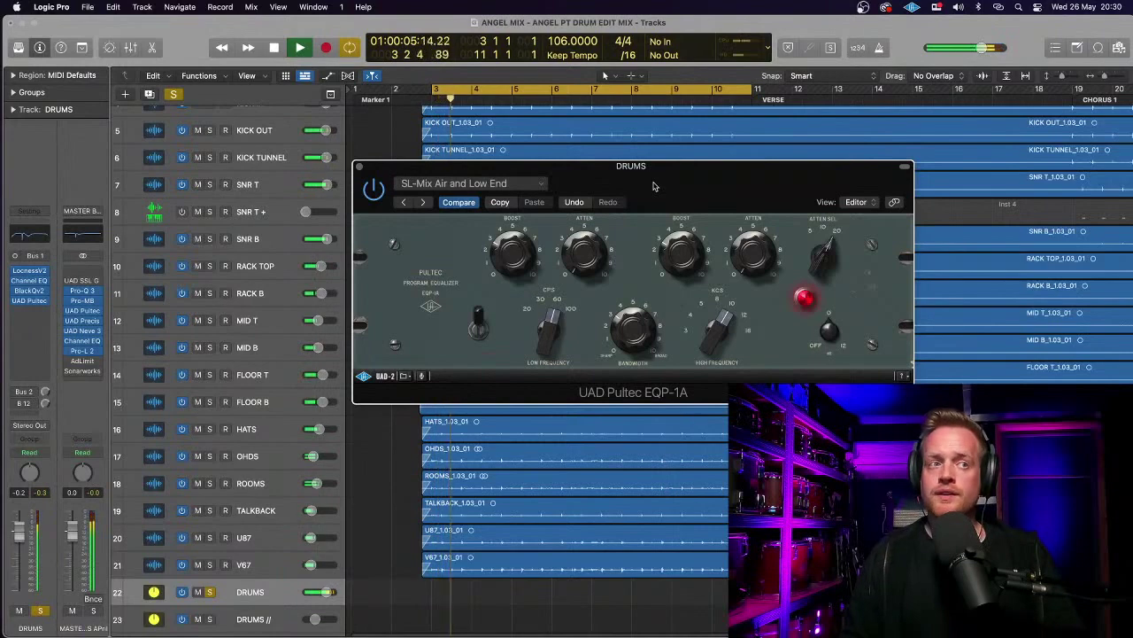
left_click(376, 195)
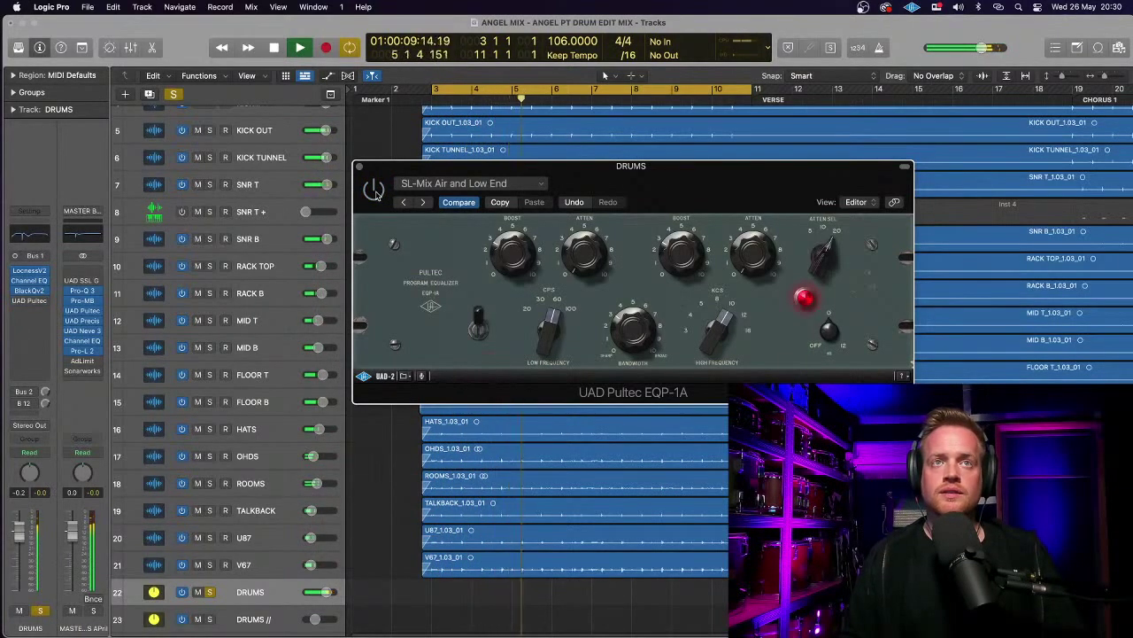
left_click(377, 196)
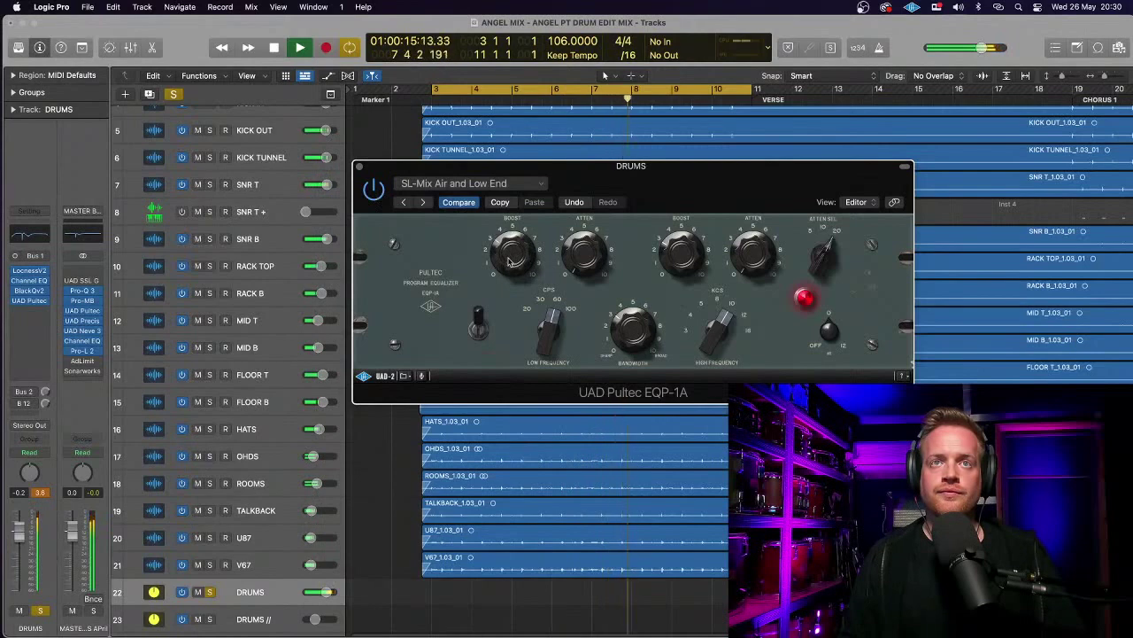
left_click_drag(551, 333, 553, 381)
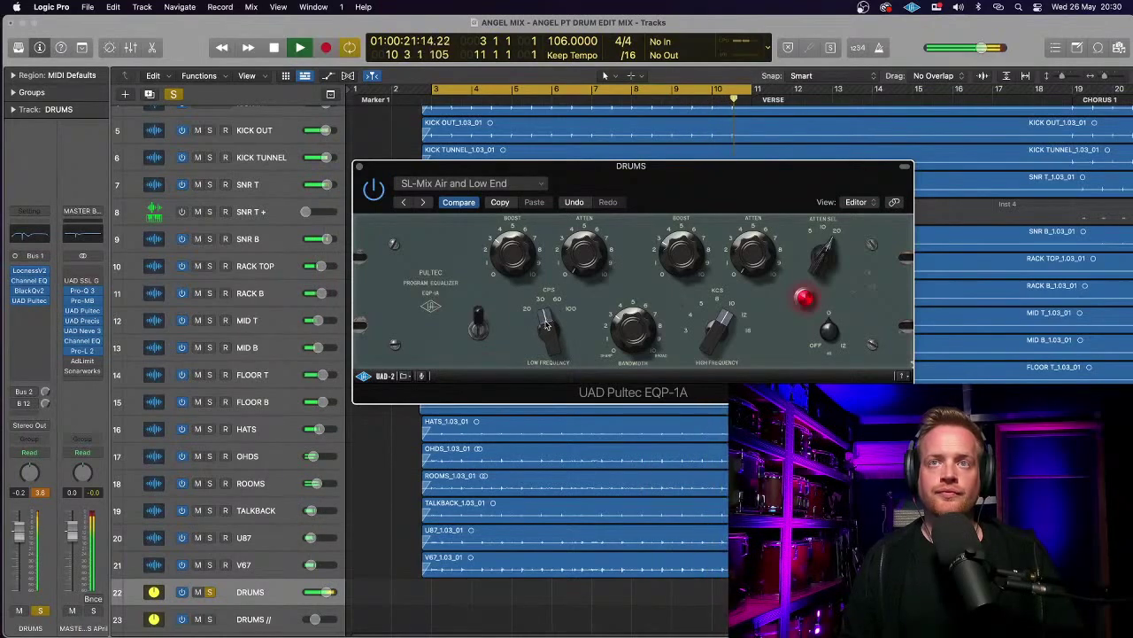
left_click(374, 190)
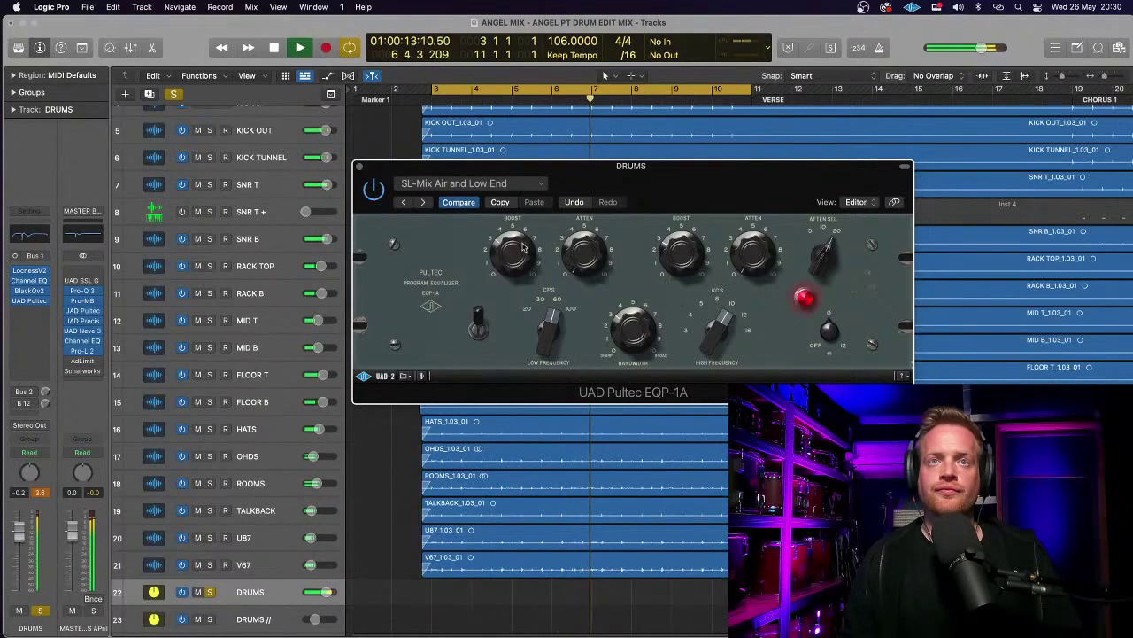
key("space")
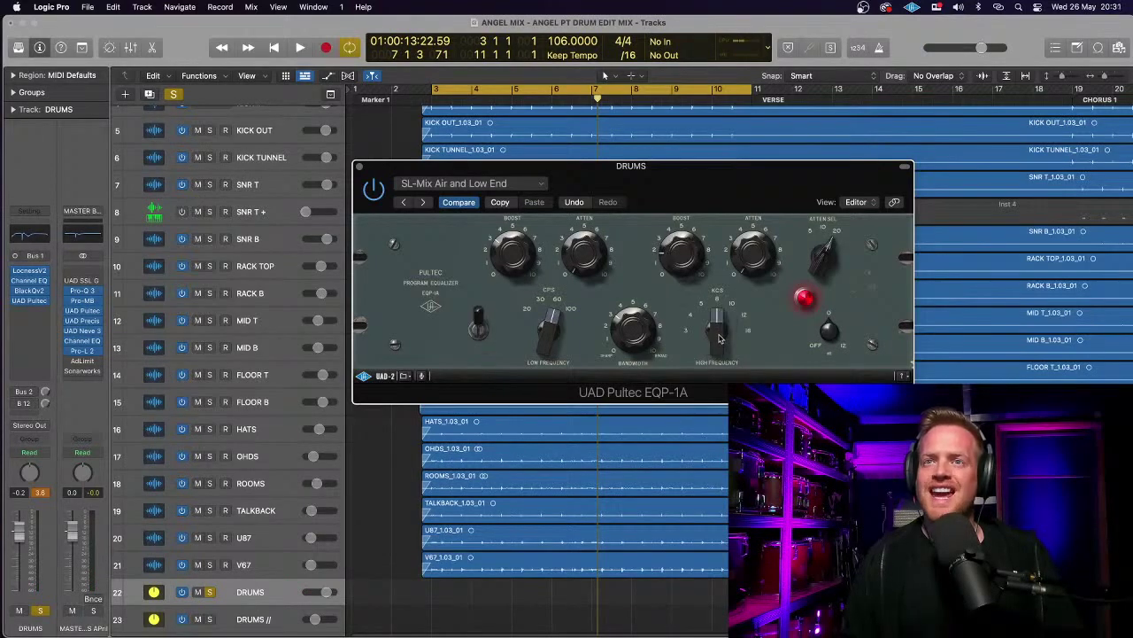
- Set the Pultec's high frequency to 10 KCS while playing the DRUMS buss, and close the plug-in
key("space")
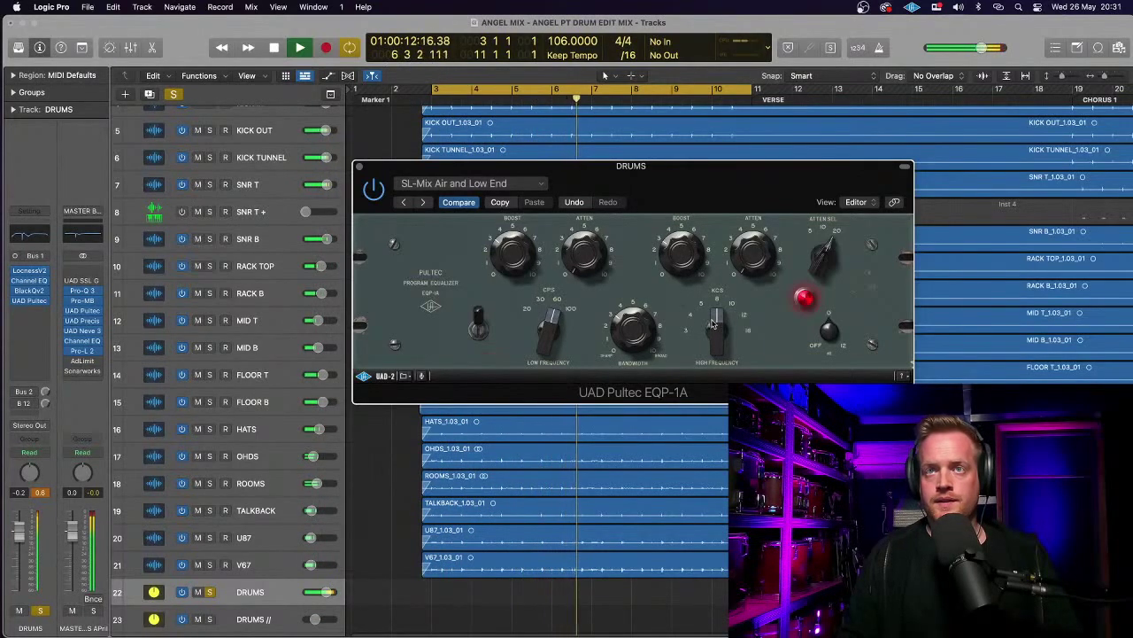
left_click_drag(717, 320, 717, 297)
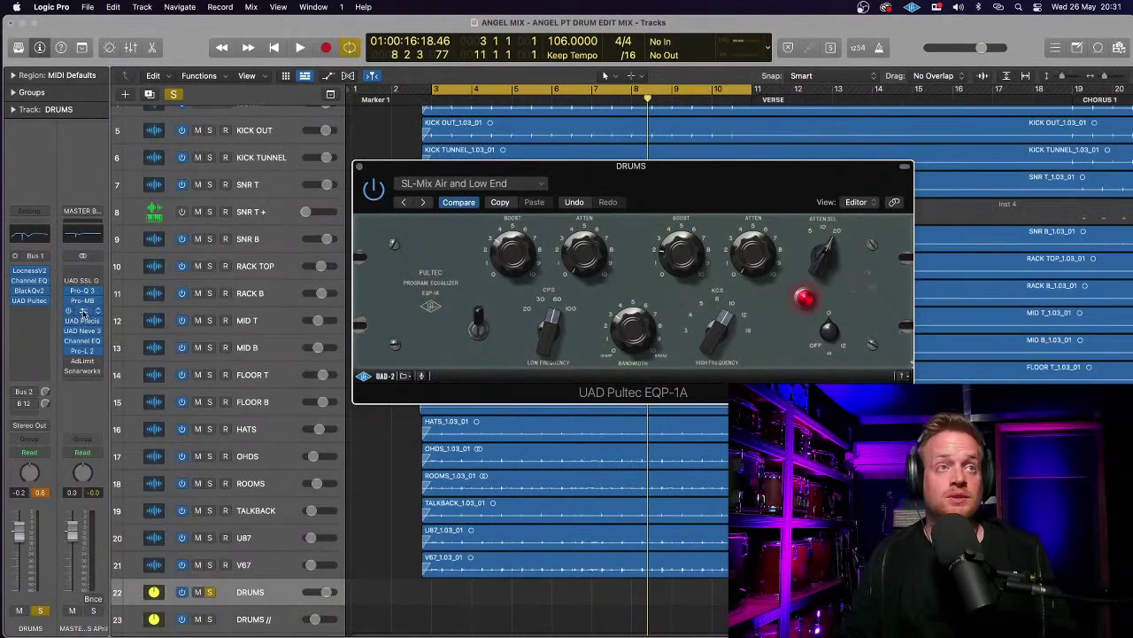
left_click(360, 167)
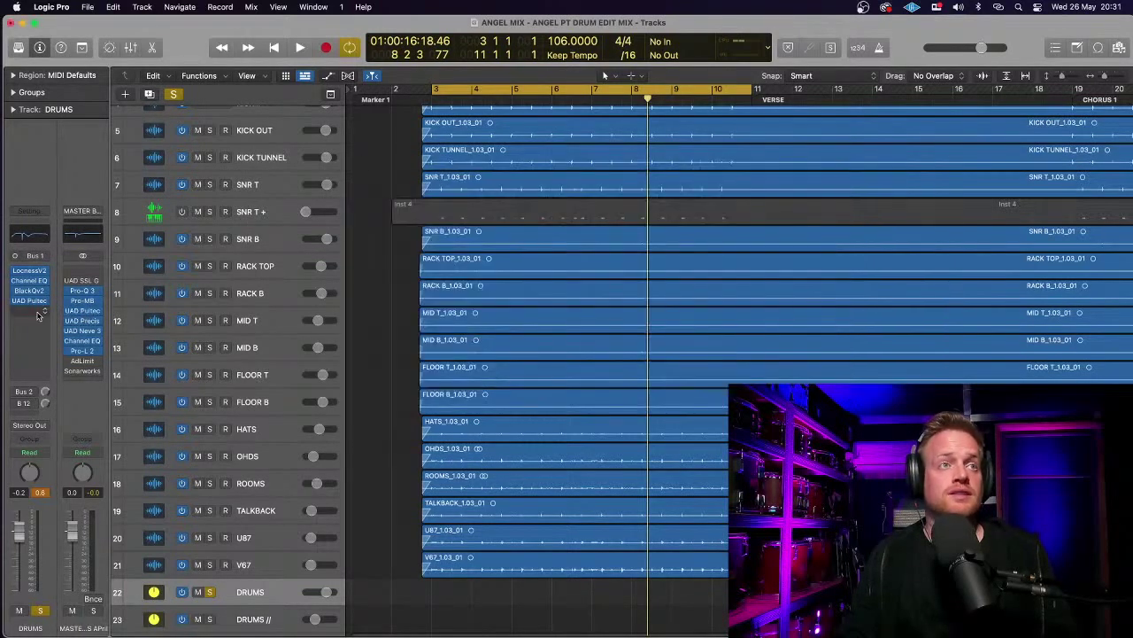
- Check the master buss Pultec's settings, and compare the DRUMS buss with its own Pultec bypassed and active during playback
left_click(84, 312)
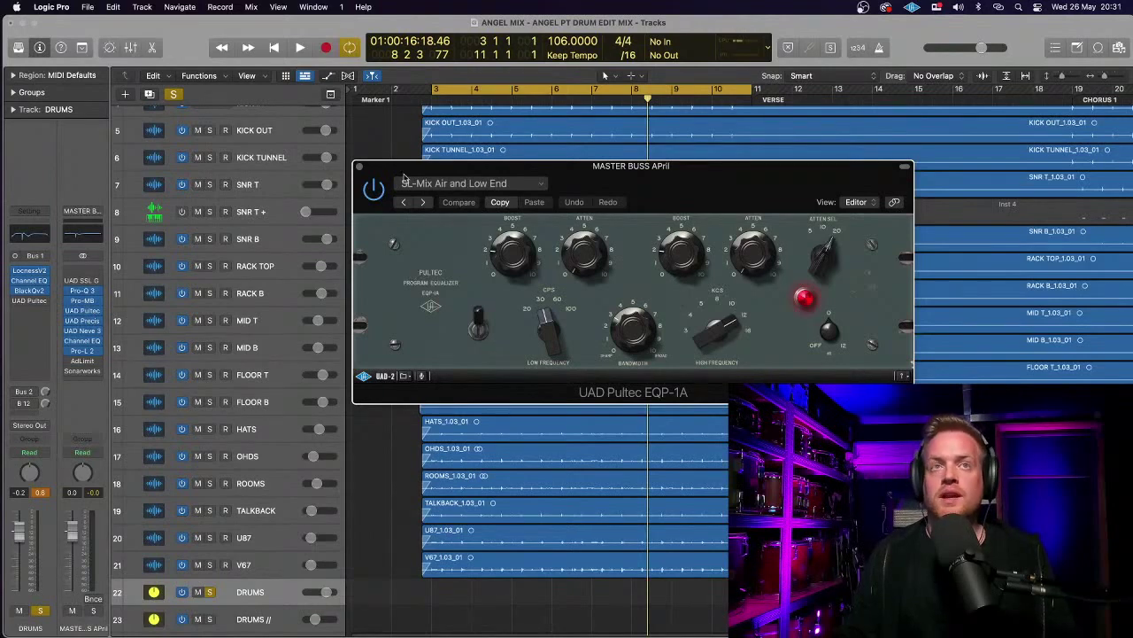
left_click(360, 168)
key("space")
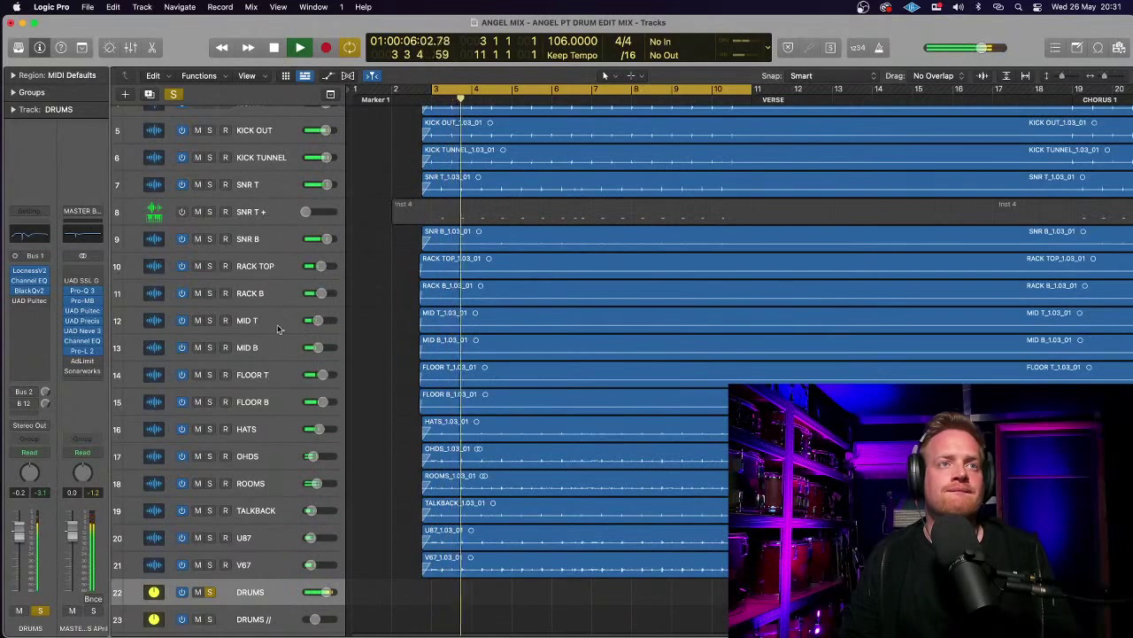
mouse_move(16, 303)
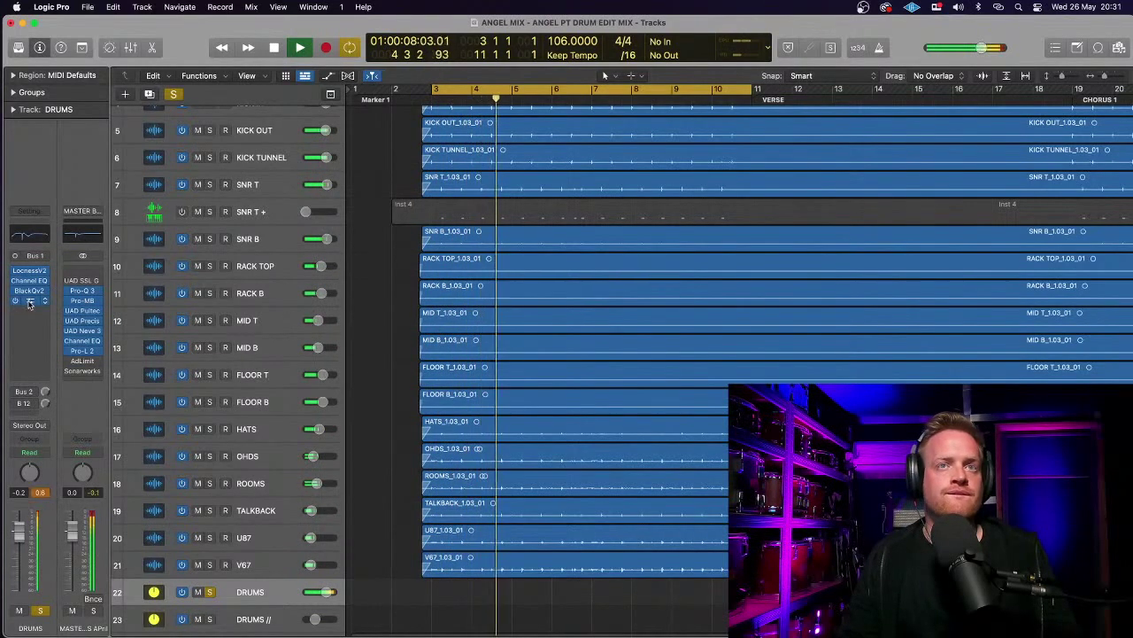
left_click(30, 302)
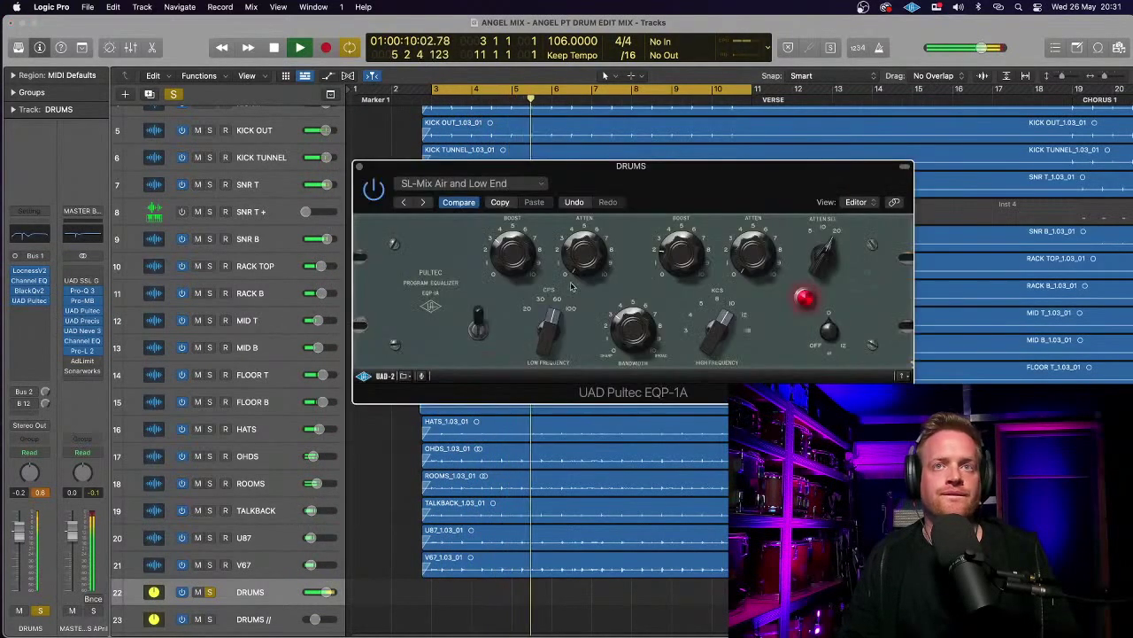
- Listen to the DRUMS buss with the Pultec open, checking its bandwidth control, and close the plug-in
key("space")
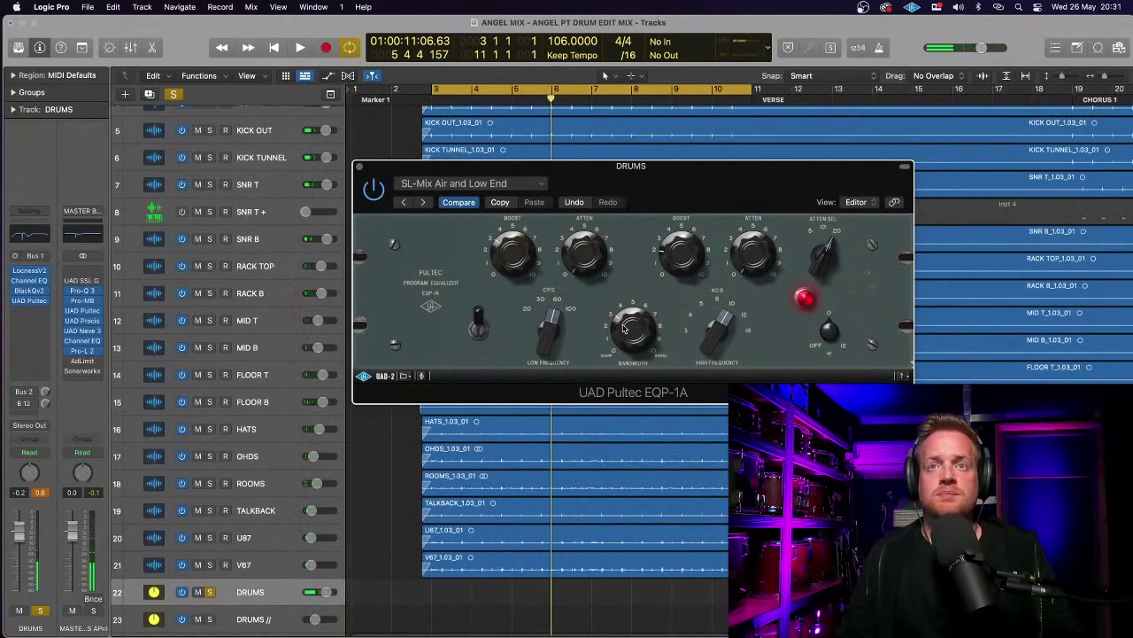
key("space")
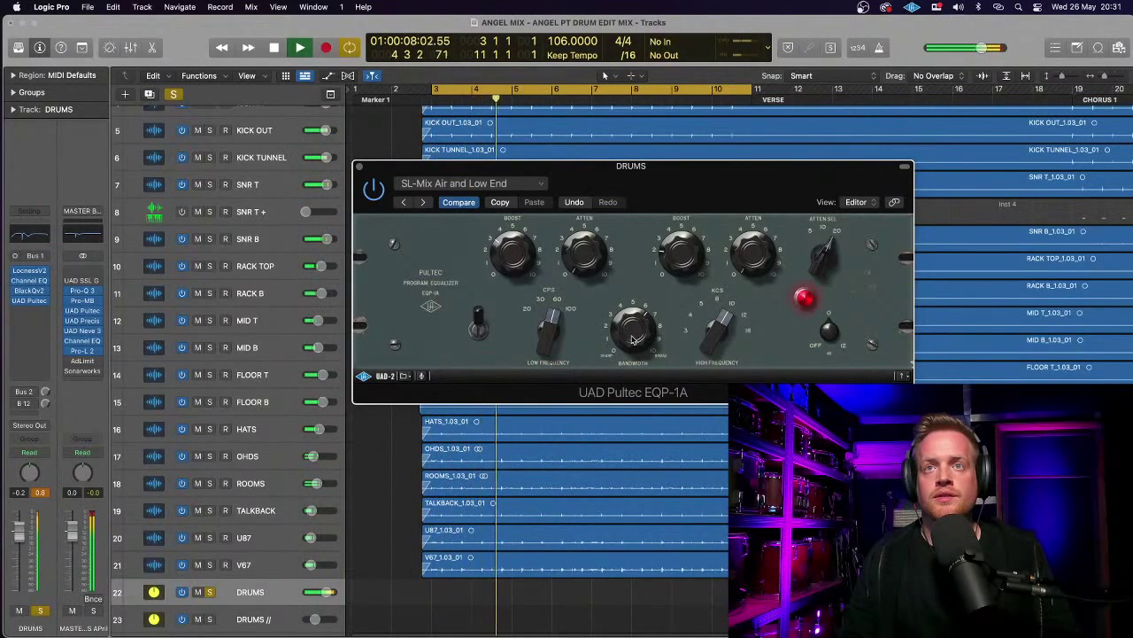
key("space")
left_click(359, 168)
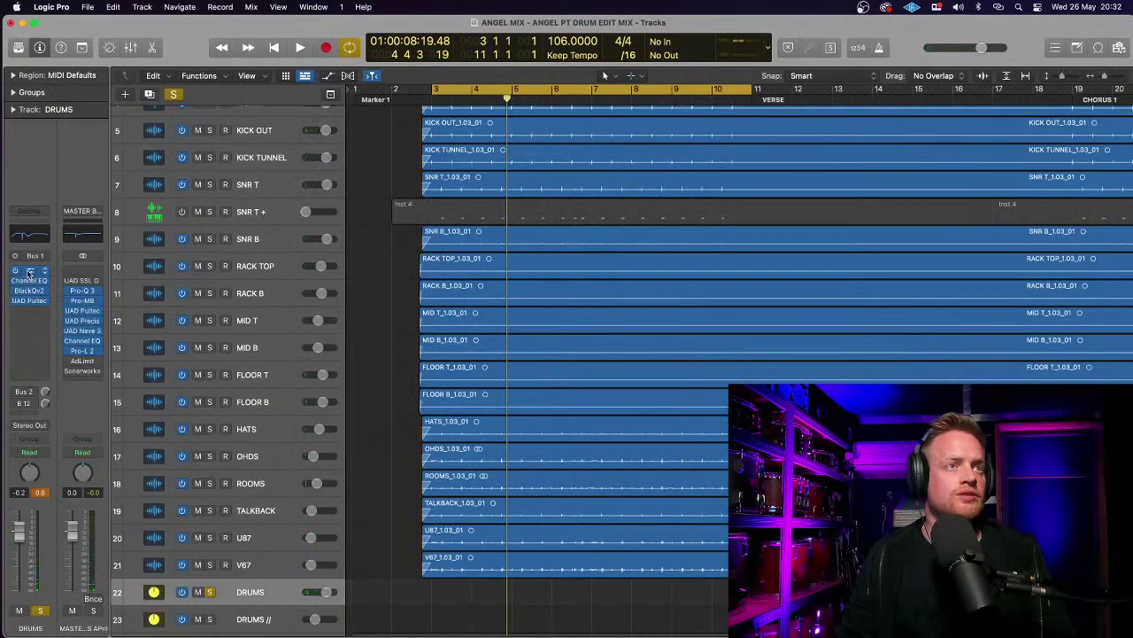
- Listen to the DRUMS buss with LocnessV2 open, and close the plug-in
left_click(29, 271)
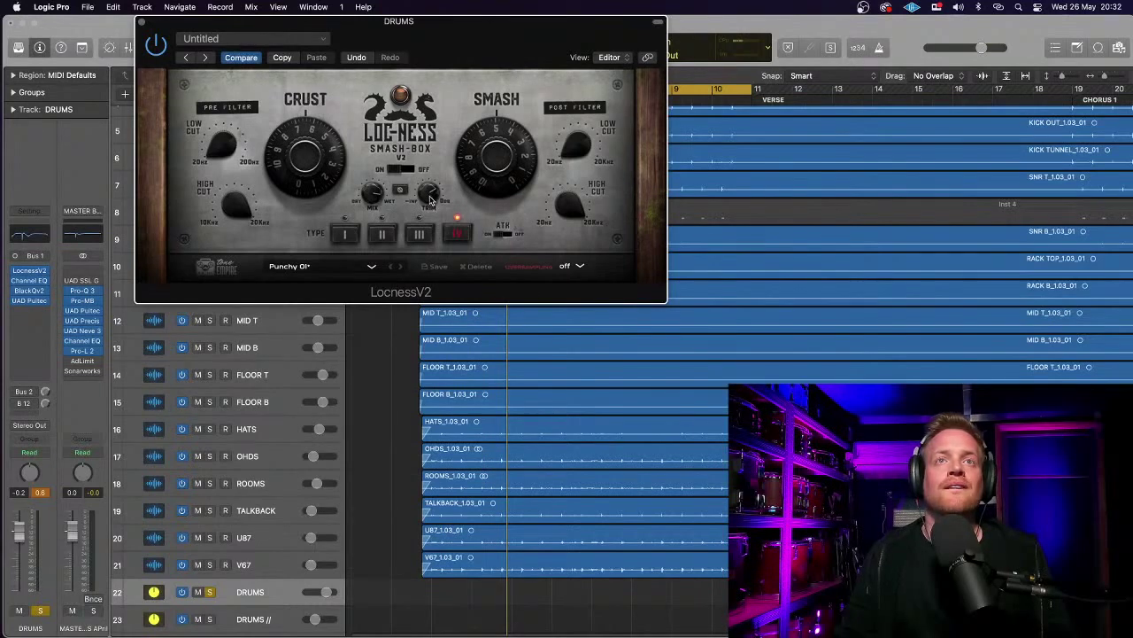
key("space")
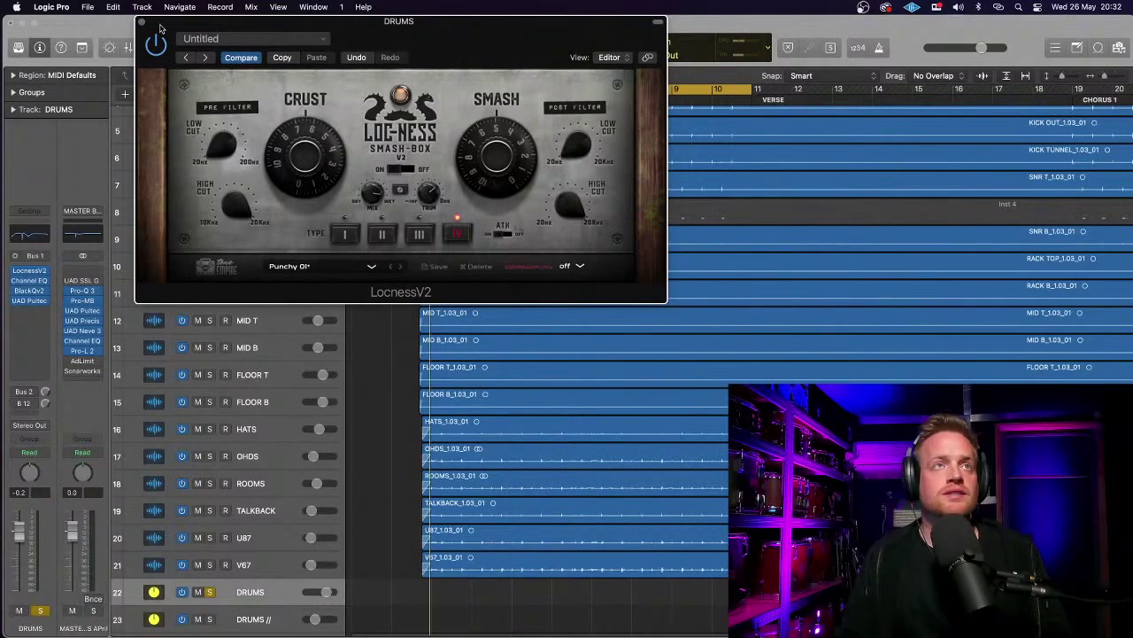
left_click(141, 22)
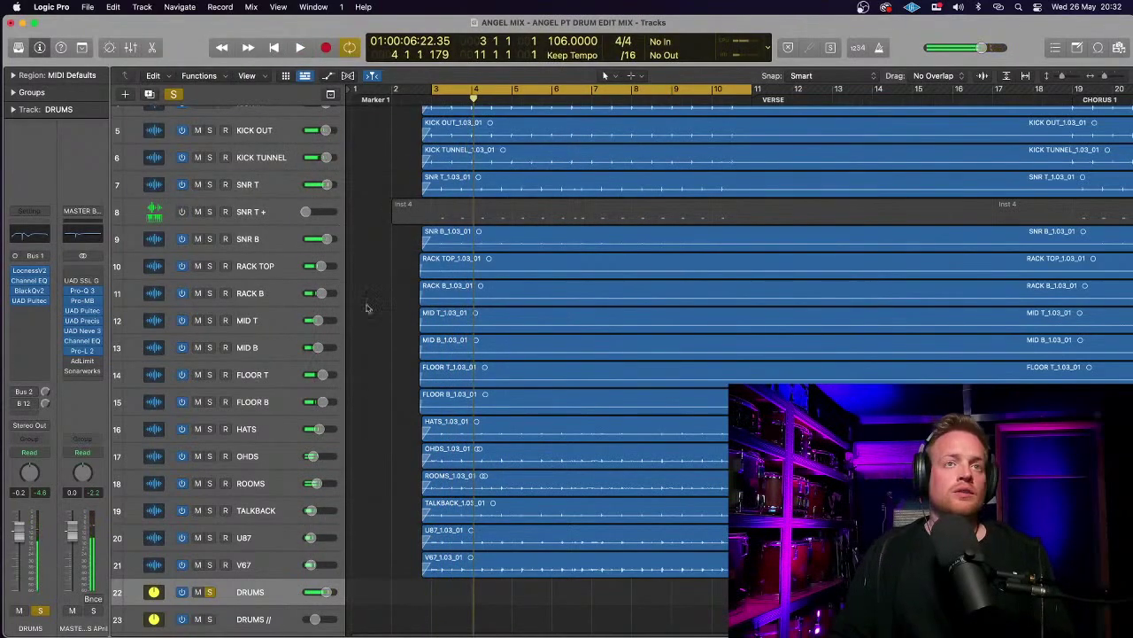
- Take the DRUMS buss out of solo and shrink the arrangement until the session's tracks fit in view
left_click(210, 592)
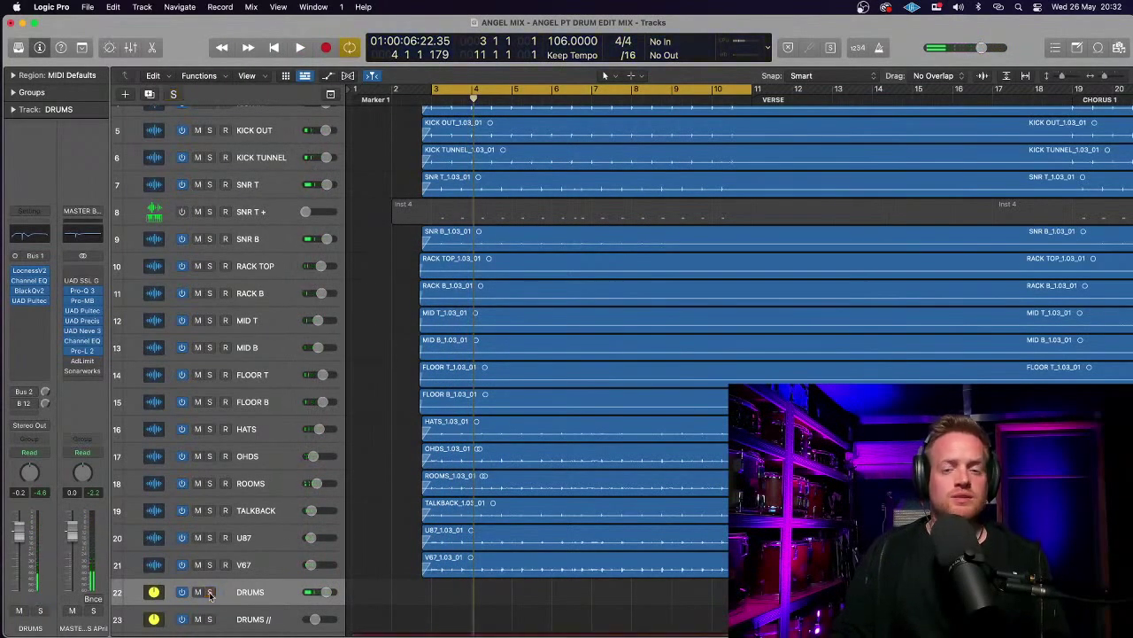
key("super+Left")
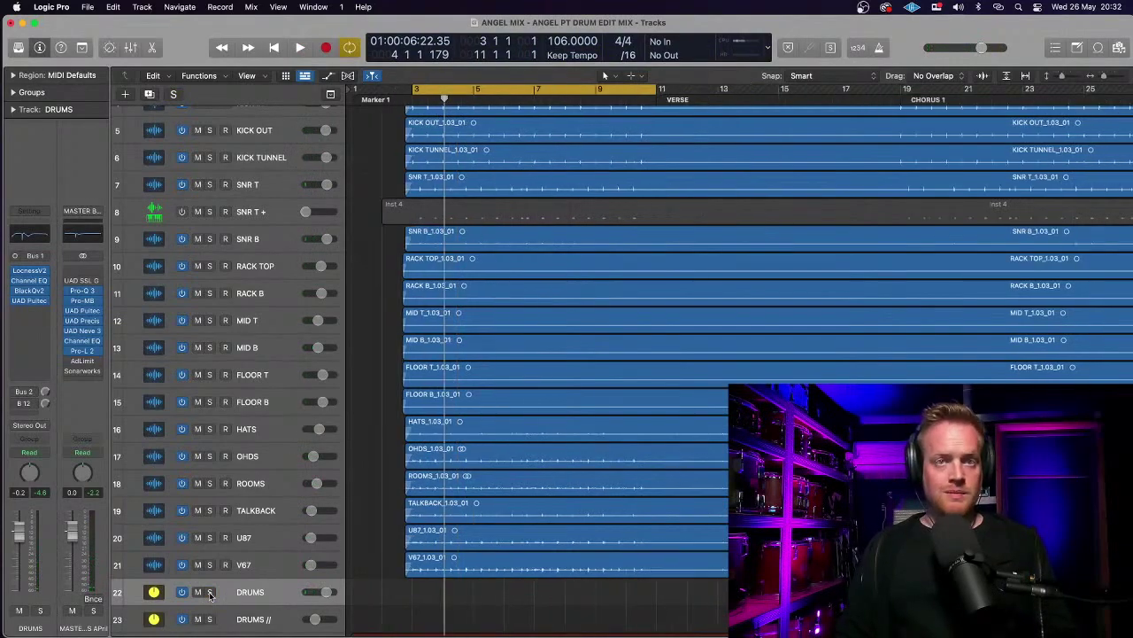
key("super+Up")
key("super+Up")
key("super+Up")
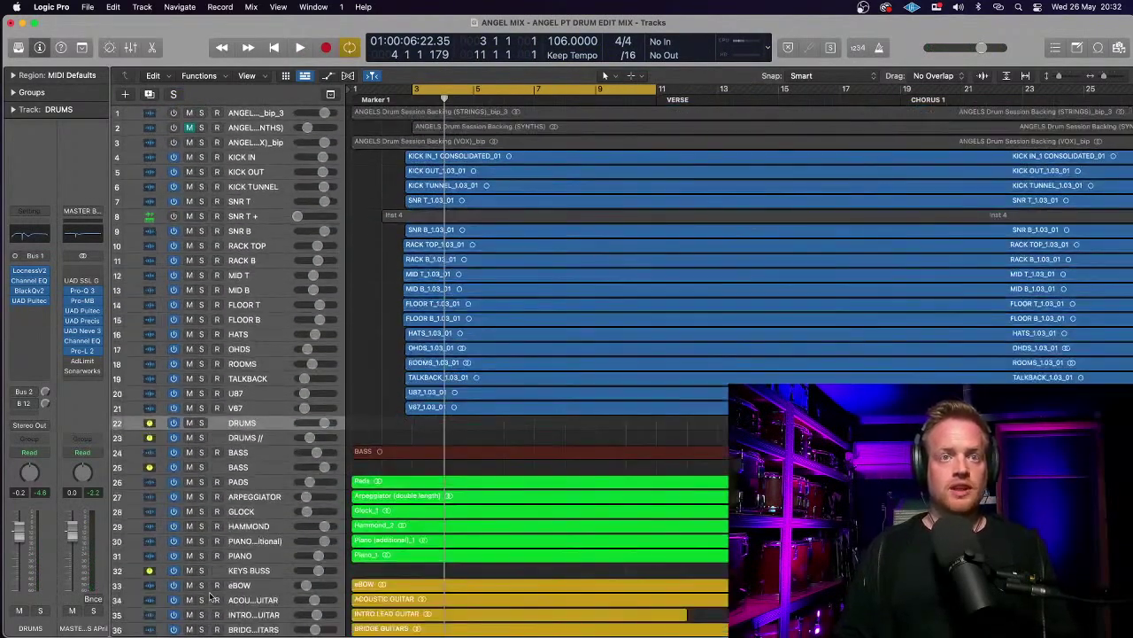
key("super+Up")
key("super+Up")
key("super+Up")
key("super+Up")
key("super+Up")
key("super+Up")
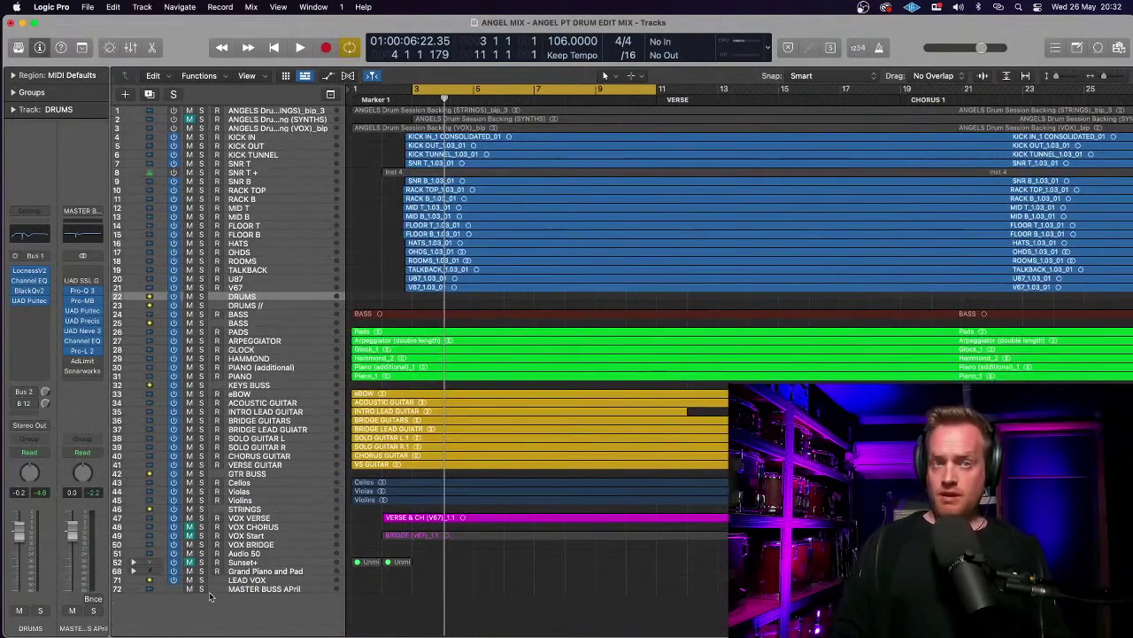
key("super+Down")
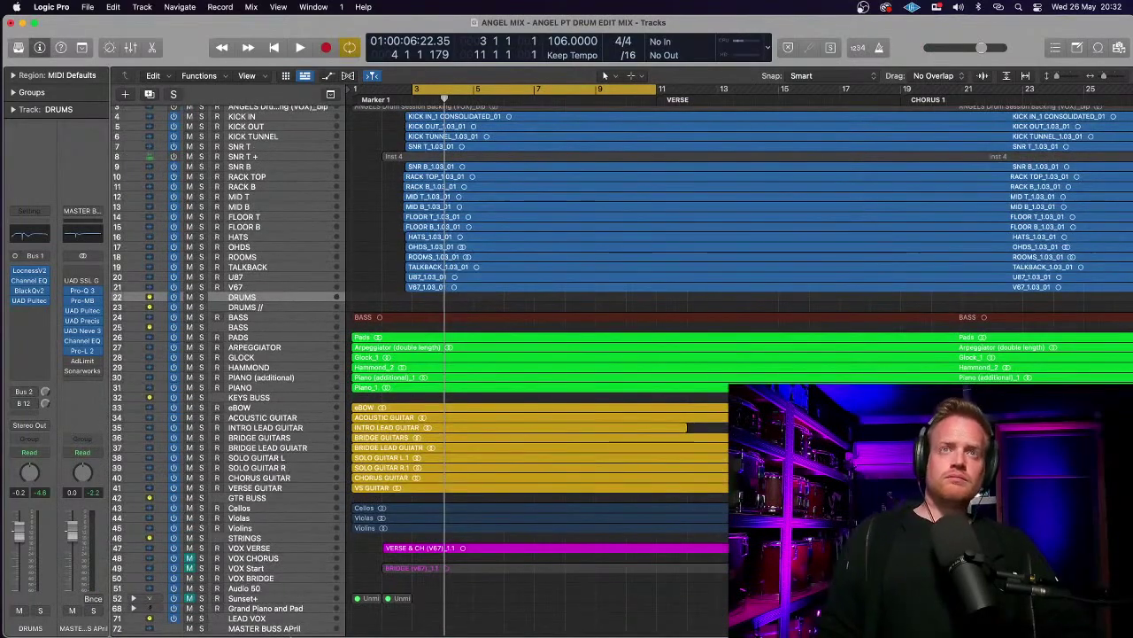
mouse_move(217, 622)
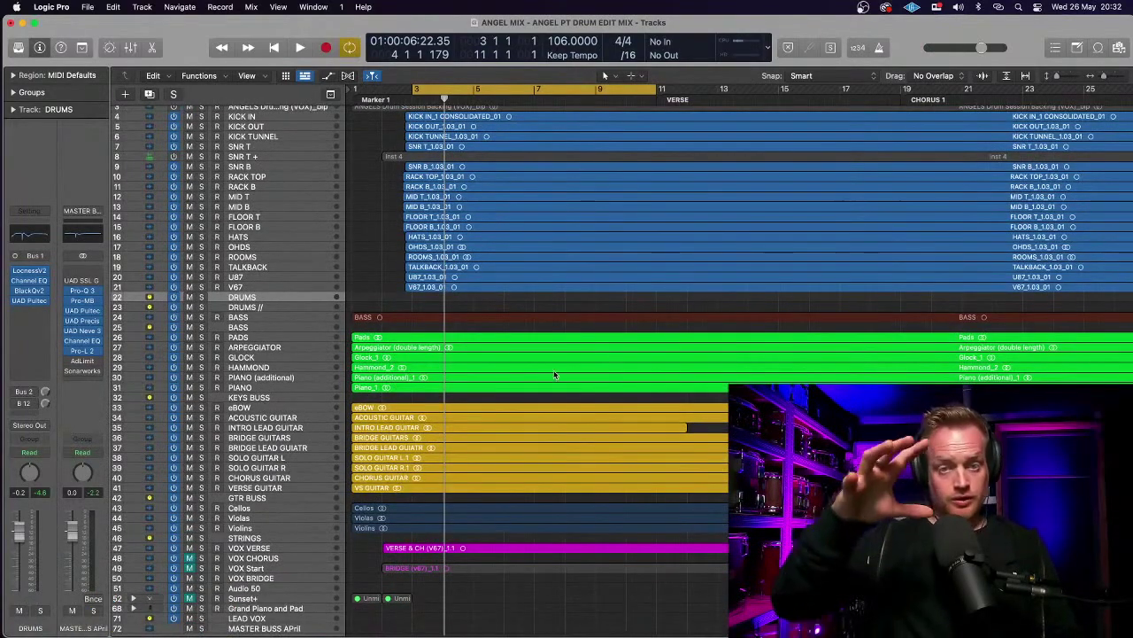
key("super+Left")
key("super+Left")
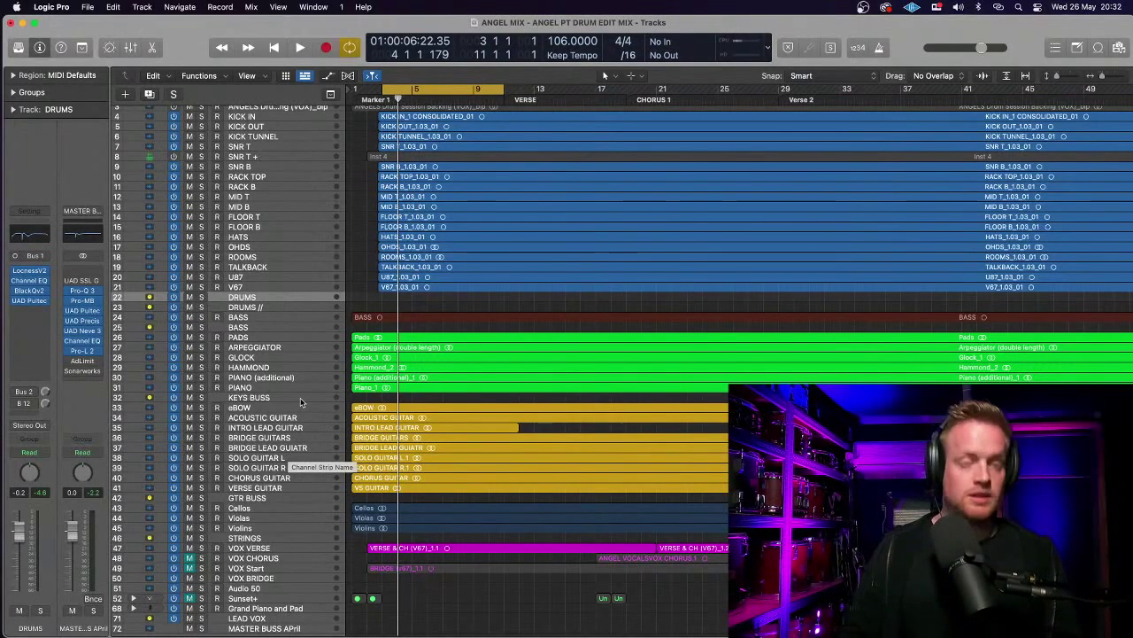
- Play the full mix, bypass the DRUMS buss's UAD Pultec, and check LocnessV2 before stopping playback
key("space")
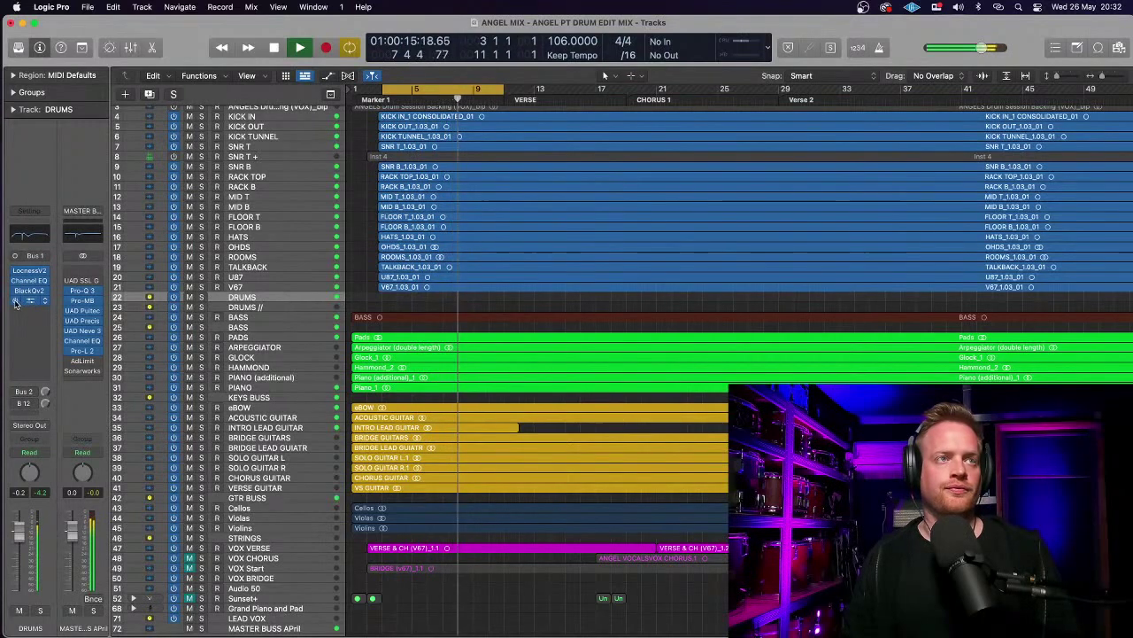
left_click(30, 271)
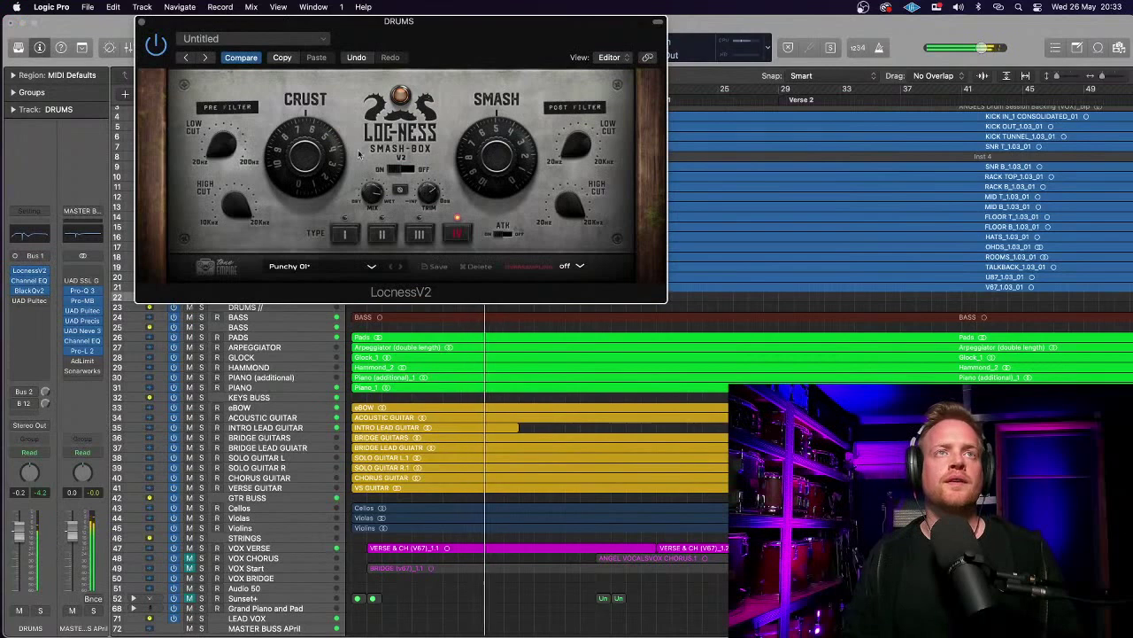
left_click(141, 24)
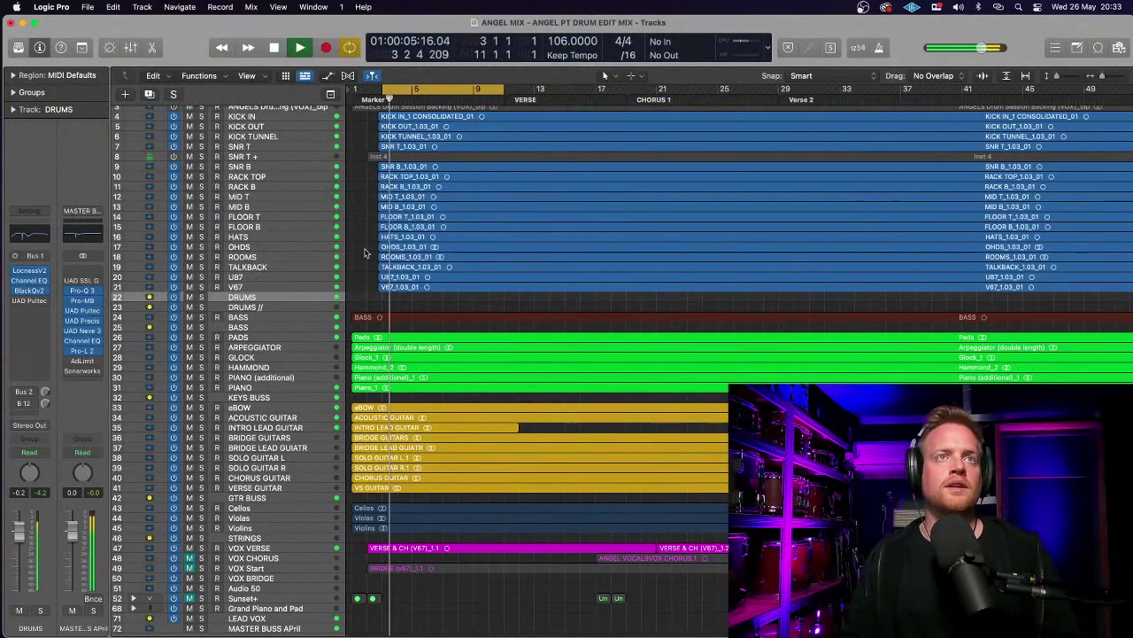
scroll(344, 403, "up", 1)
key("space")
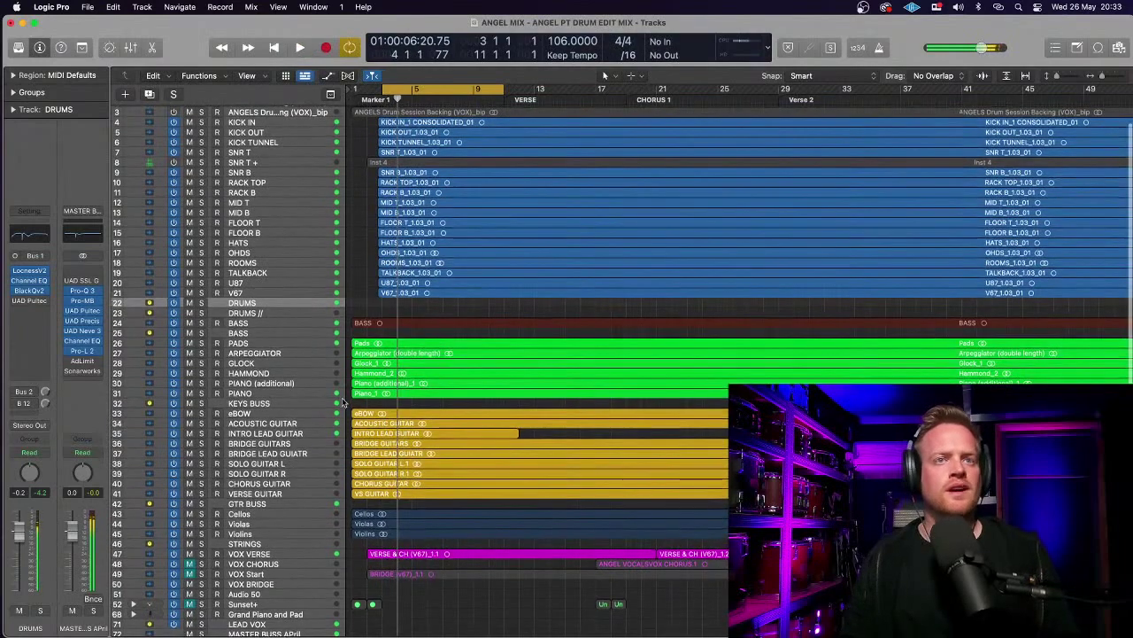
- During playback, inspect the eBOW channel and INTRO LEAD GUITAR's sends to VOX REV Short on Bus 10 and SN REV SHRT on Bus 16
left_click(298, 414)
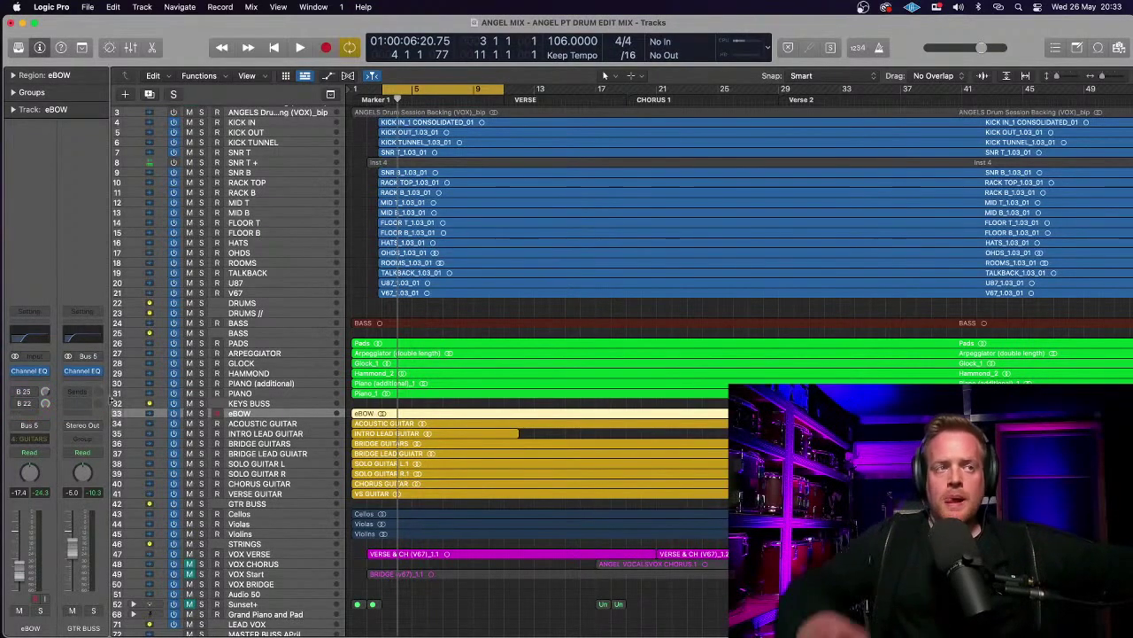
key("space")
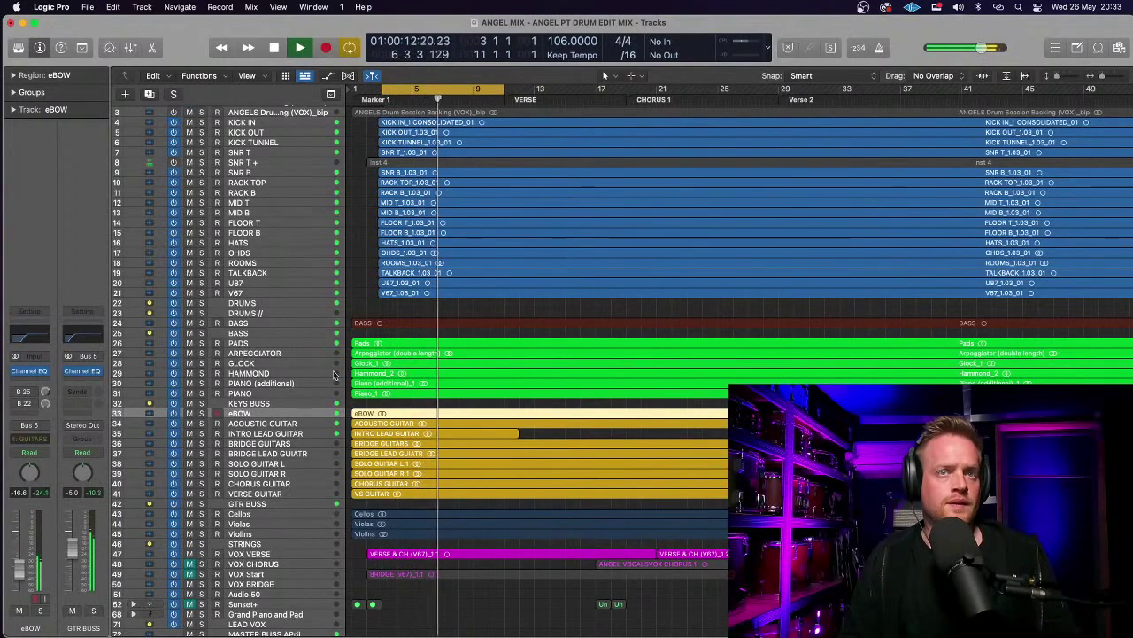
left_click(299, 435)
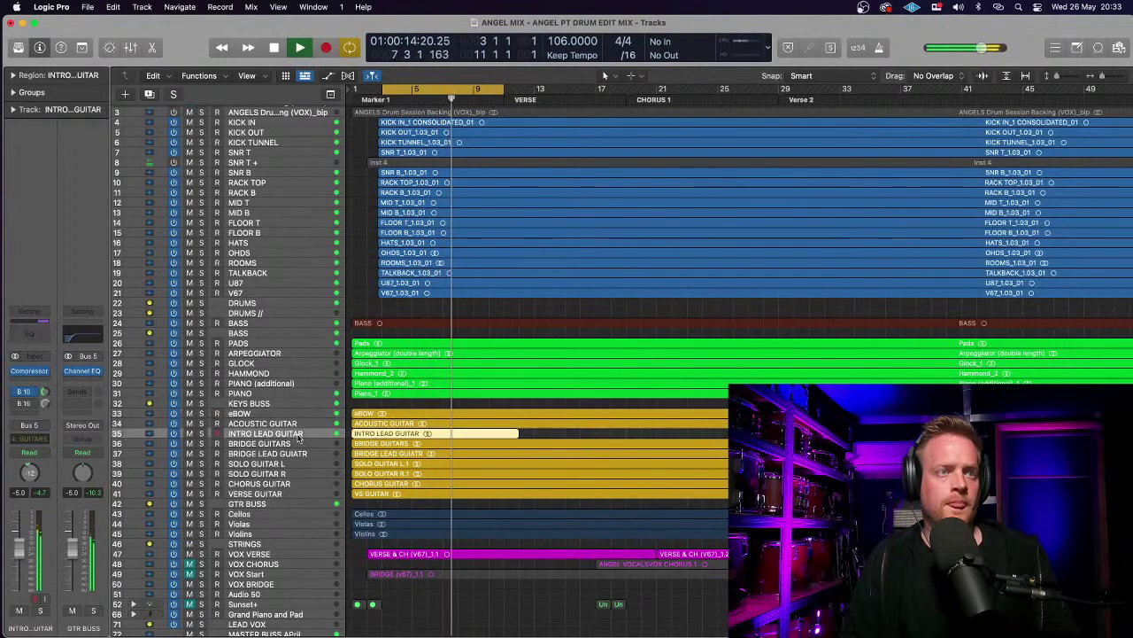
left_click(25, 391)
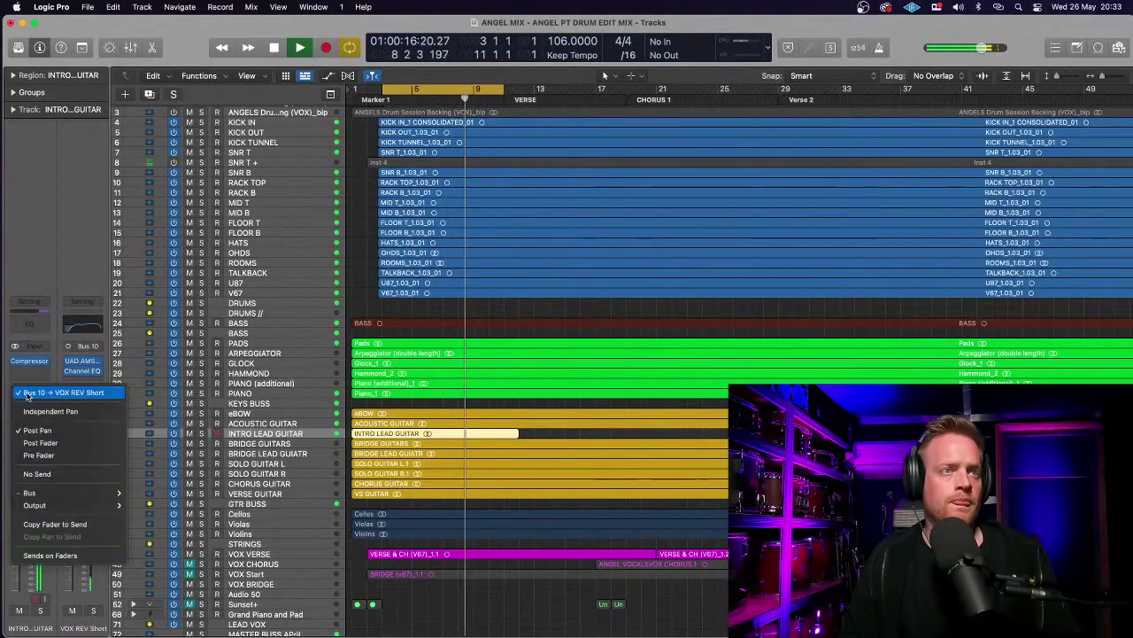
left_click(26, 393)
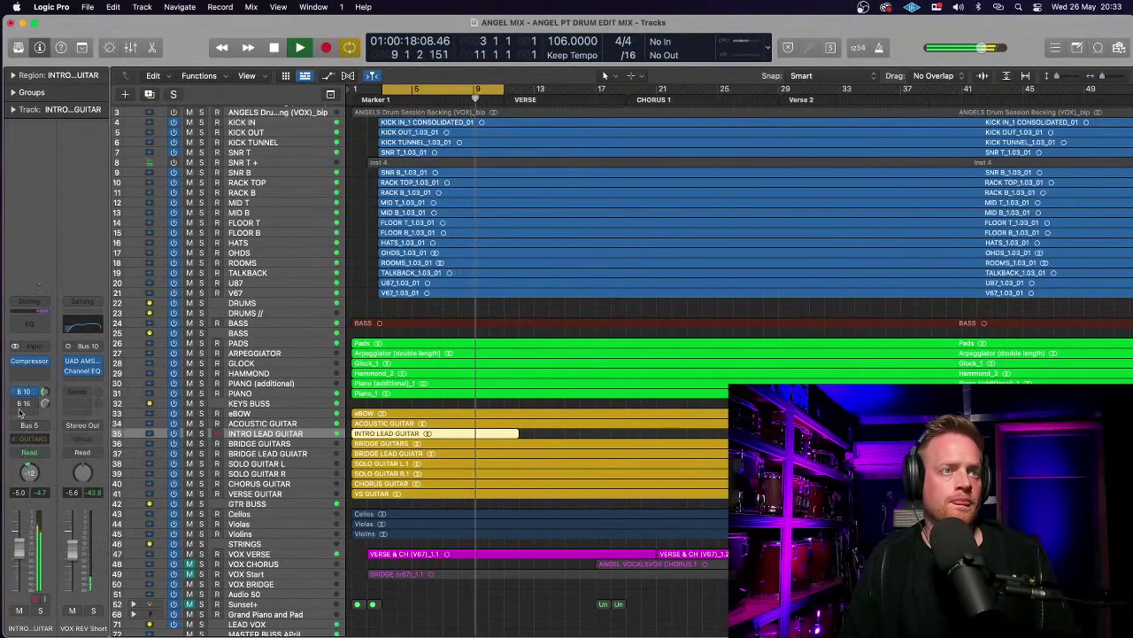
left_click(21, 404)
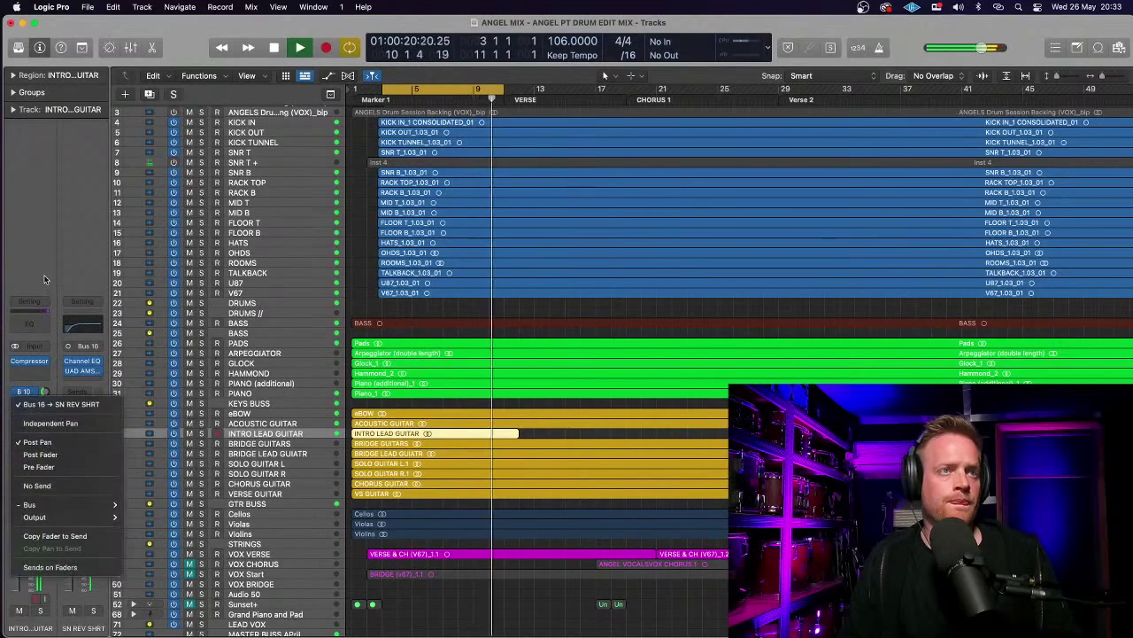
left_click(44, 278)
key("space")
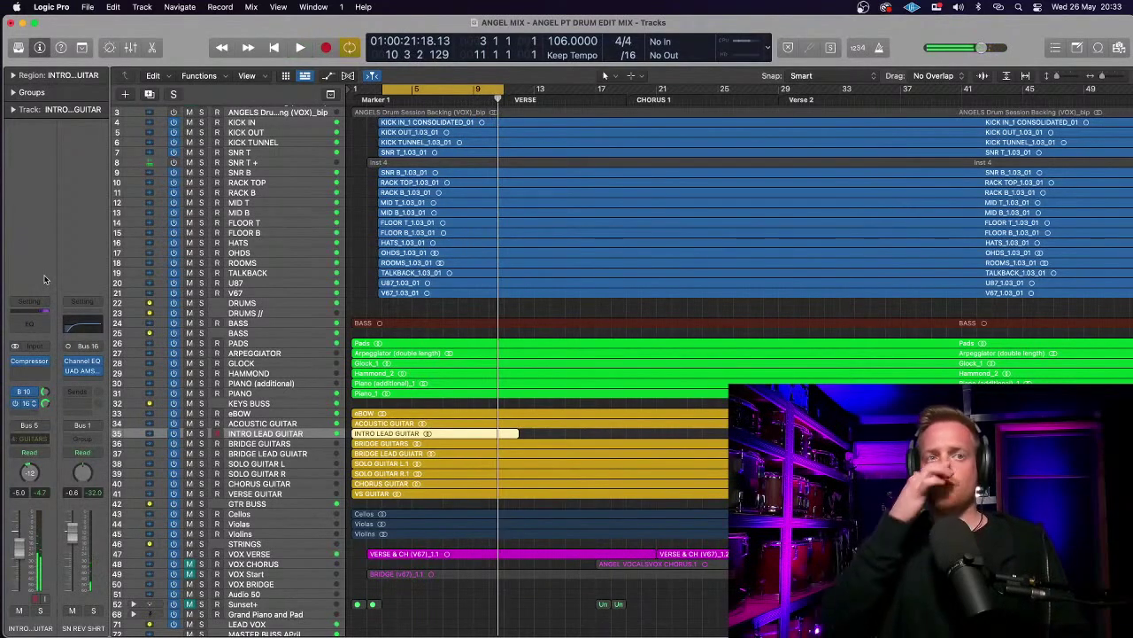
- Solo the DRUMS buss and the BASS track during playback, and listen to them with the BASS channel selected
key("super+Down")
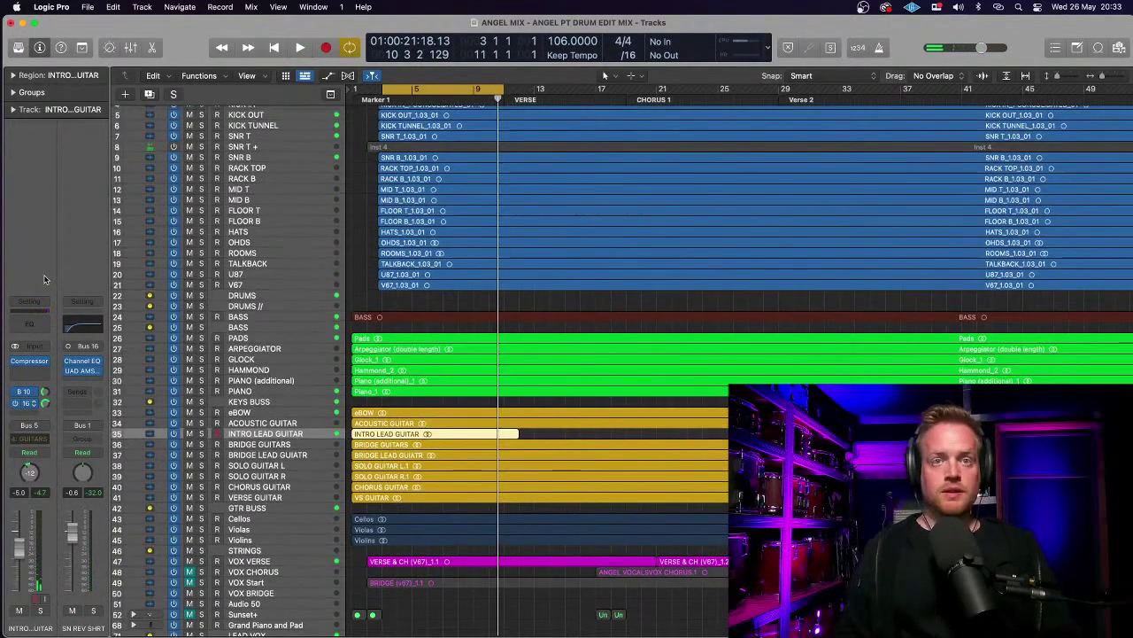
scroll(364, 313, "up", 2)
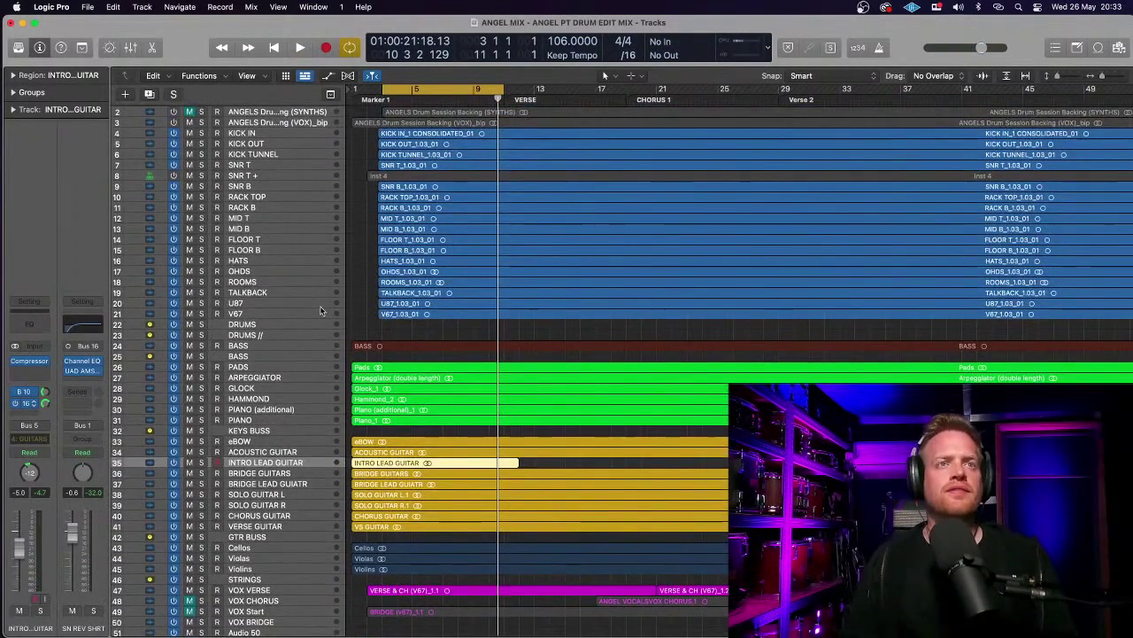
left_click(297, 325)
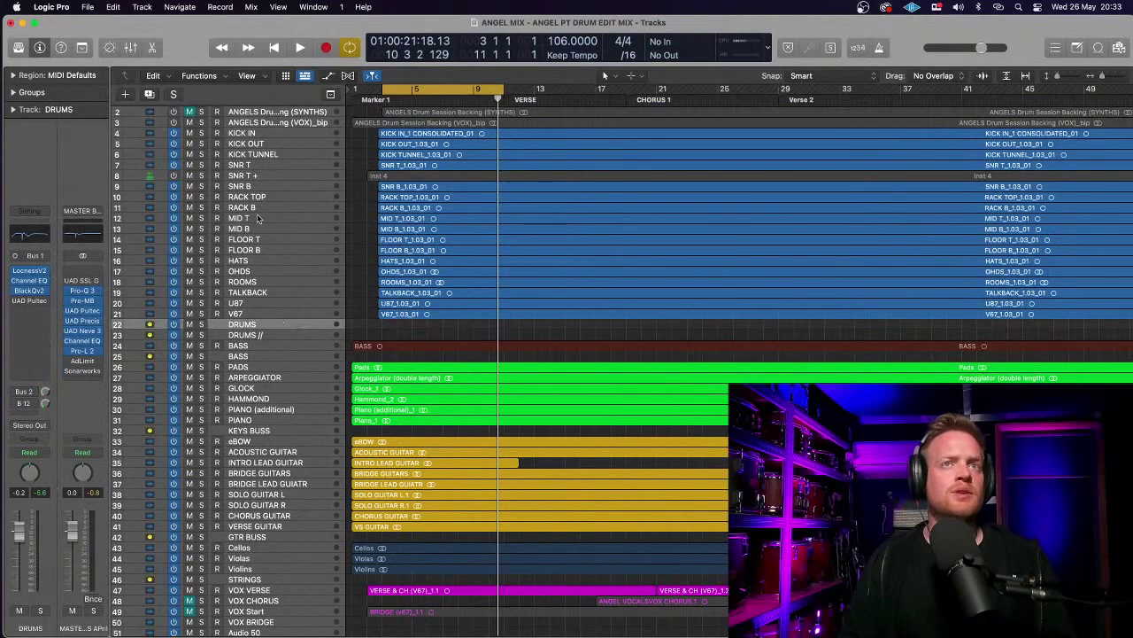
key("space")
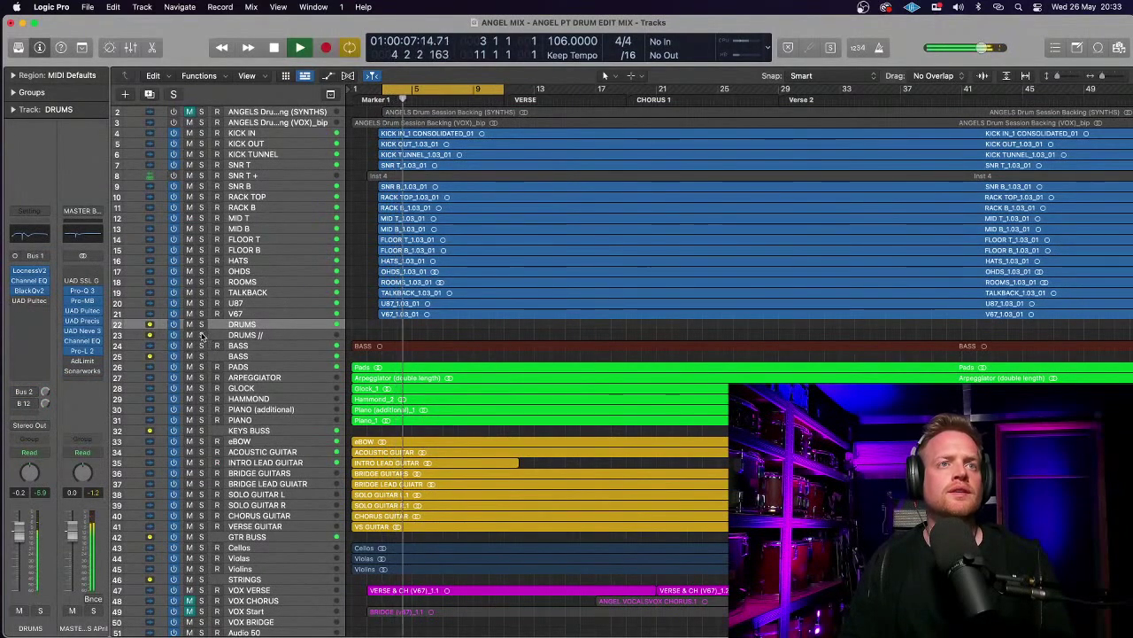
key("s")
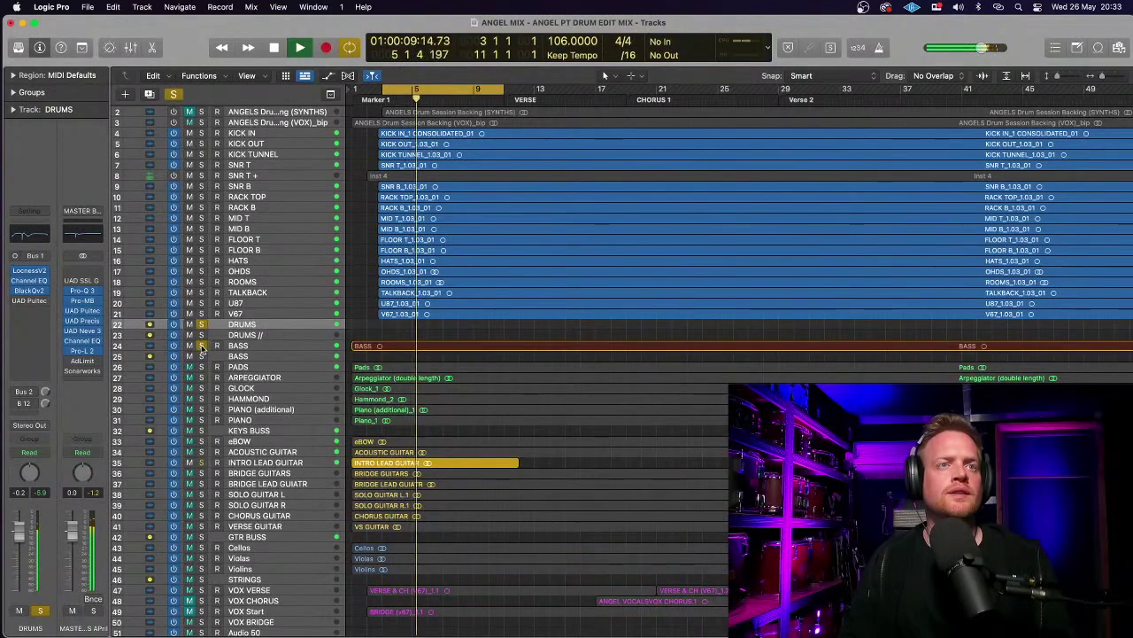
left_click(239, 346)
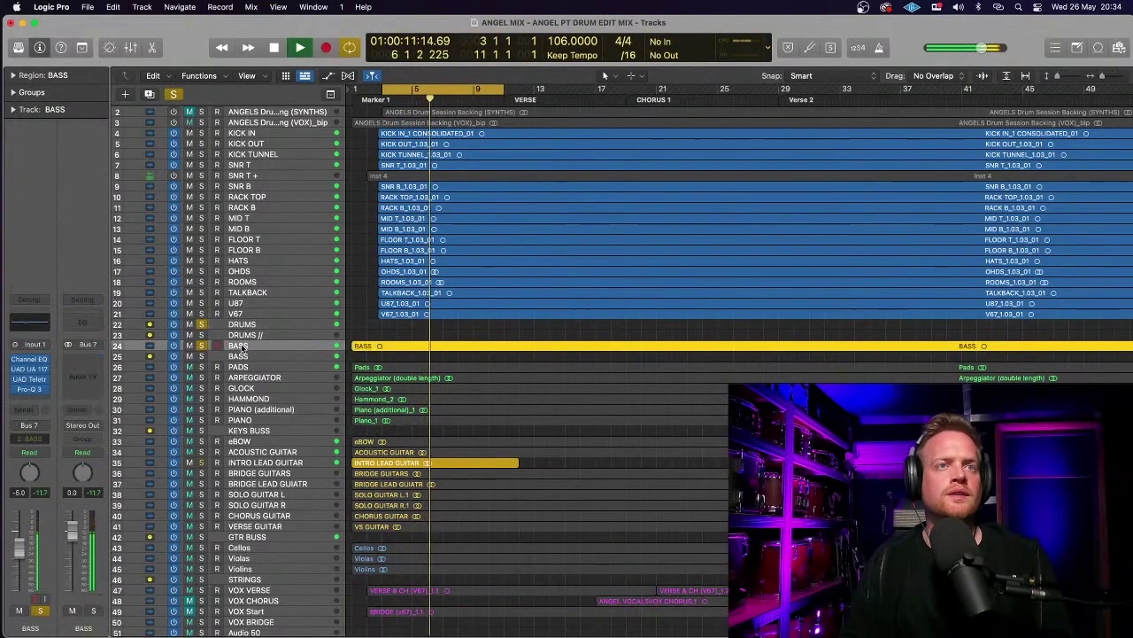
key("space")
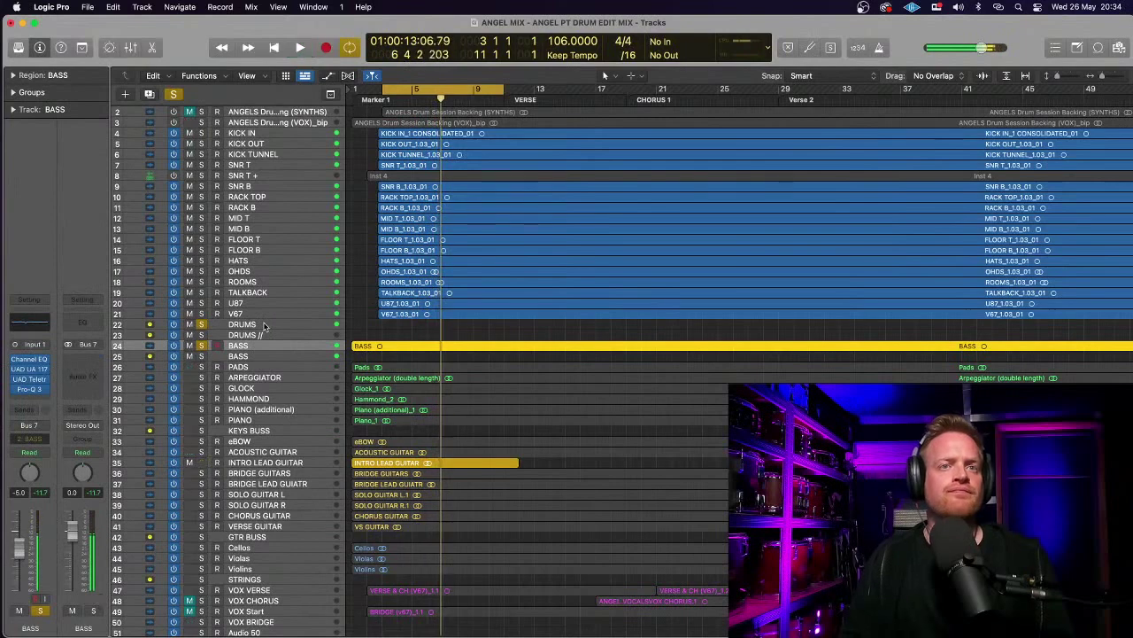
- Clear the BASS and DRUMS solos, bypass INTRO LEAD GUITAR's Bus 16 send, and play the full mix
left_click(264, 463)
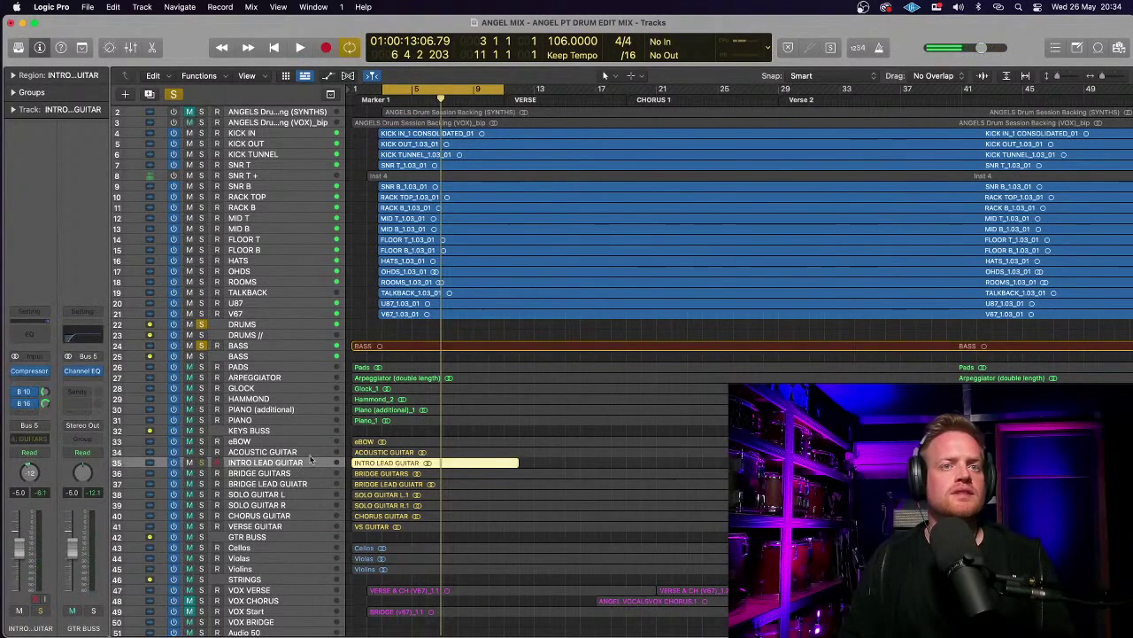
left_click(201, 346)
left_click(202, 324)
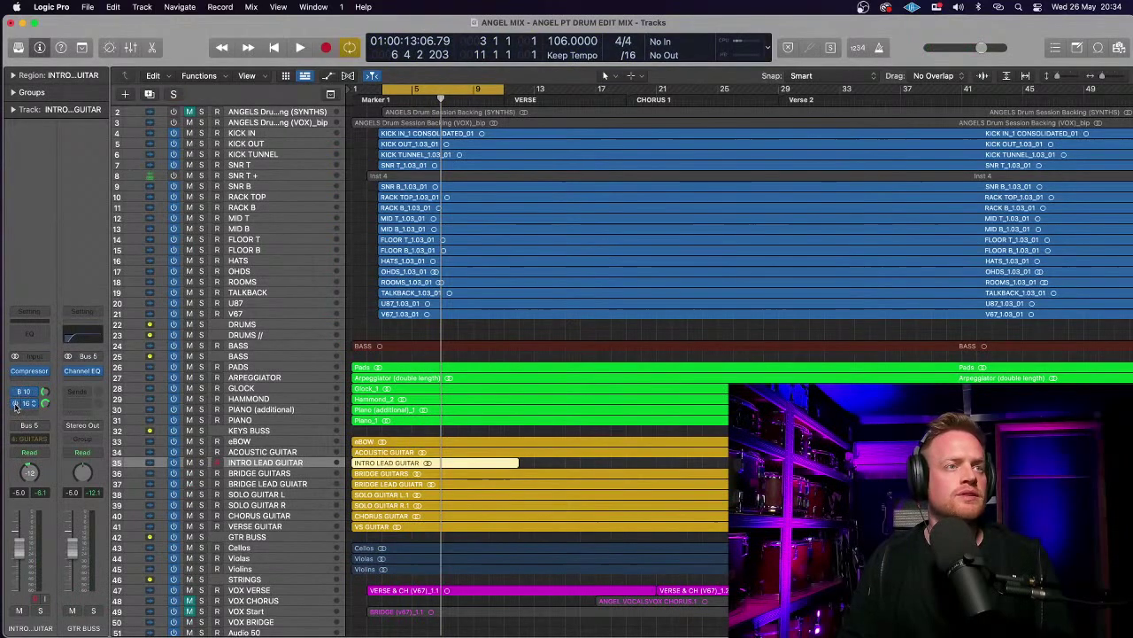
key("space")
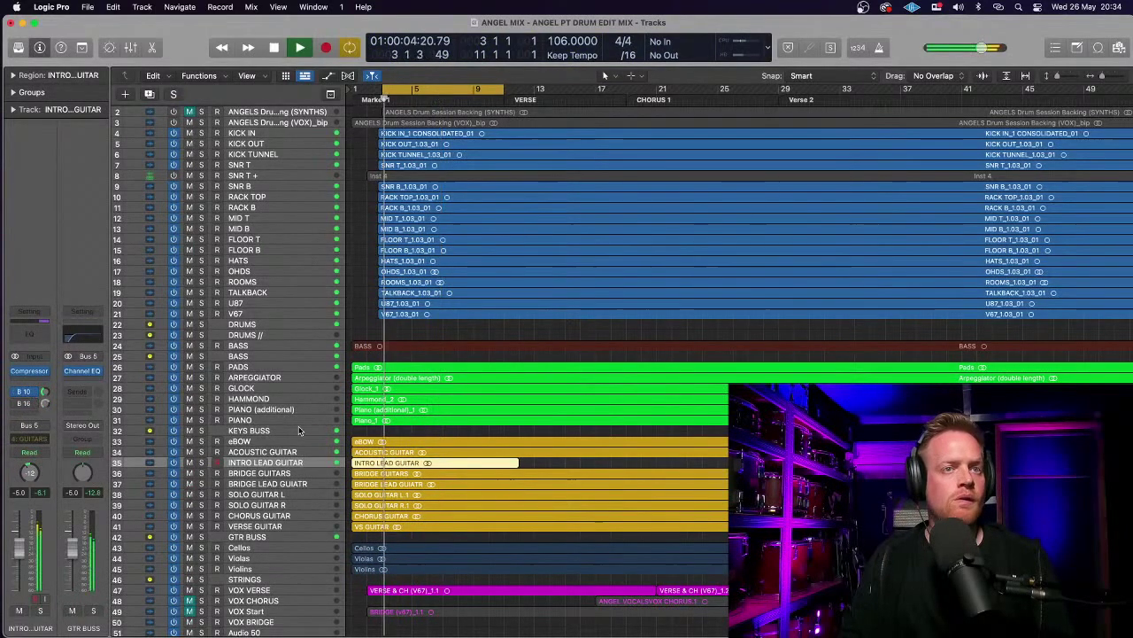
- Solo the BASS track and DRUMS buss during playback, listen to them together, and select the DRUMS buss
left_click(202, 345)
left_click(202, 325)
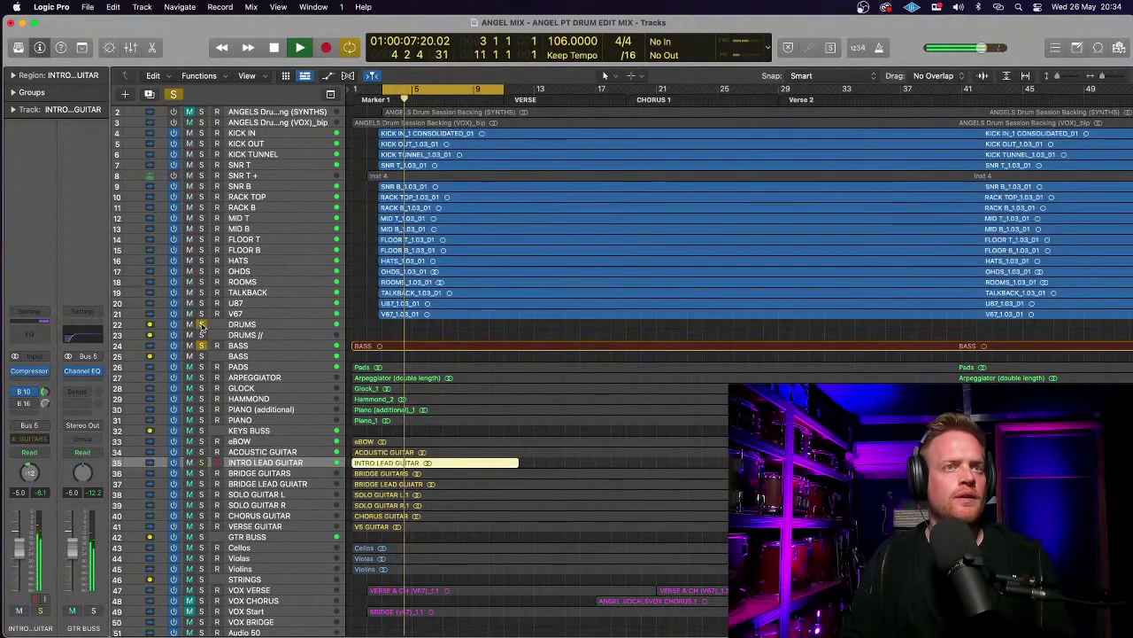
left_click(261, 350)
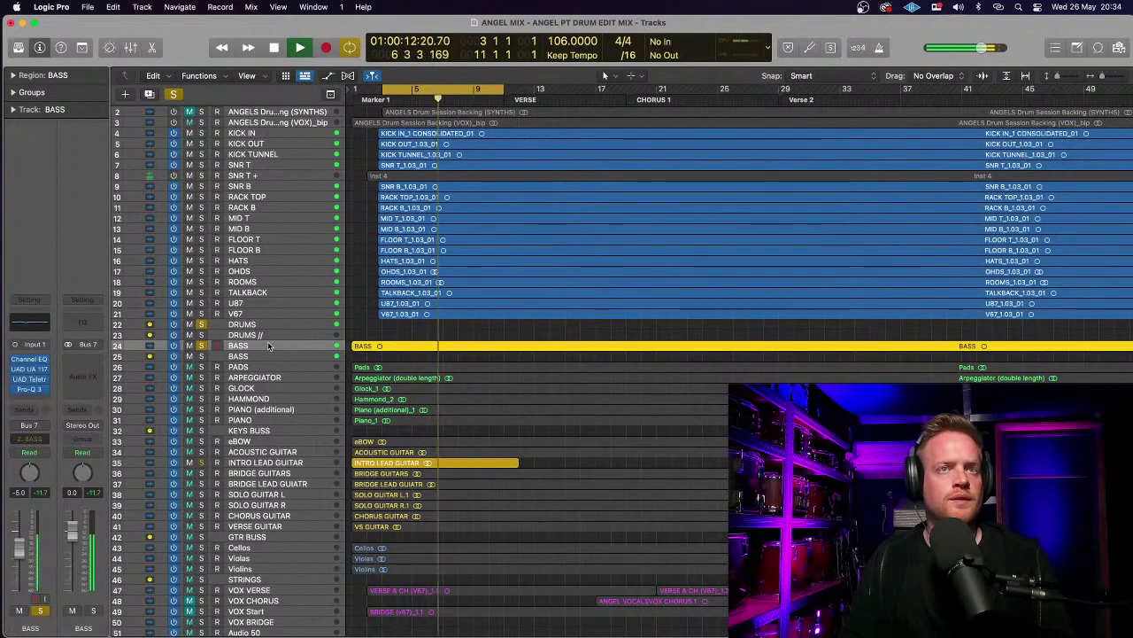
key("space")
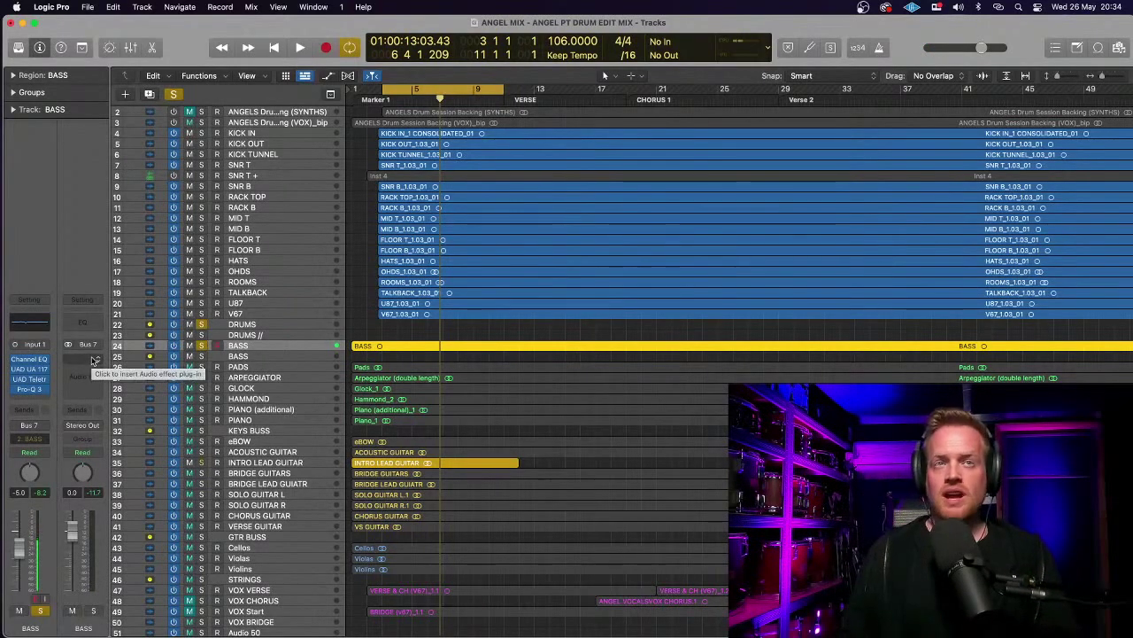
left_click(257, 324)
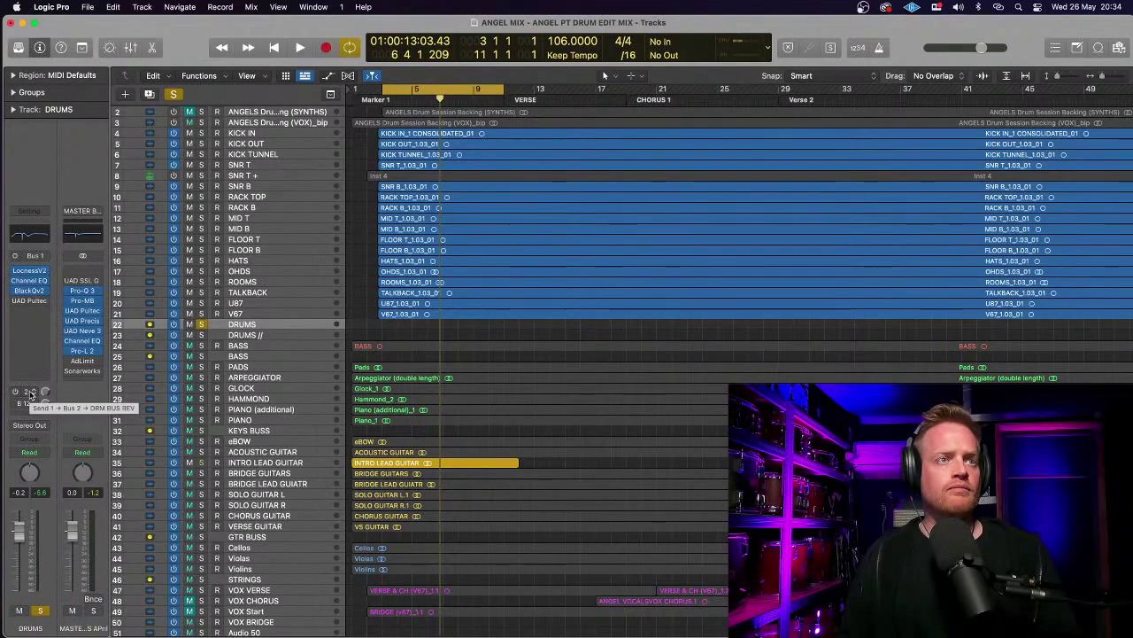
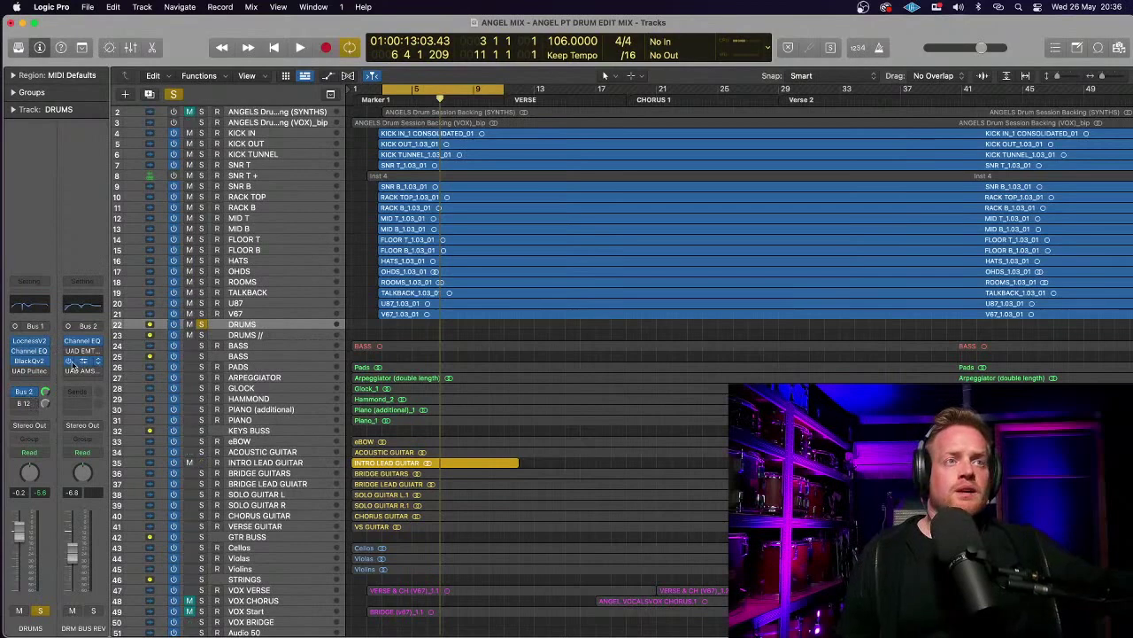
- Check the Pro-R reverb on the DRM BUS REV return and bypass it
left_click(82, 361)
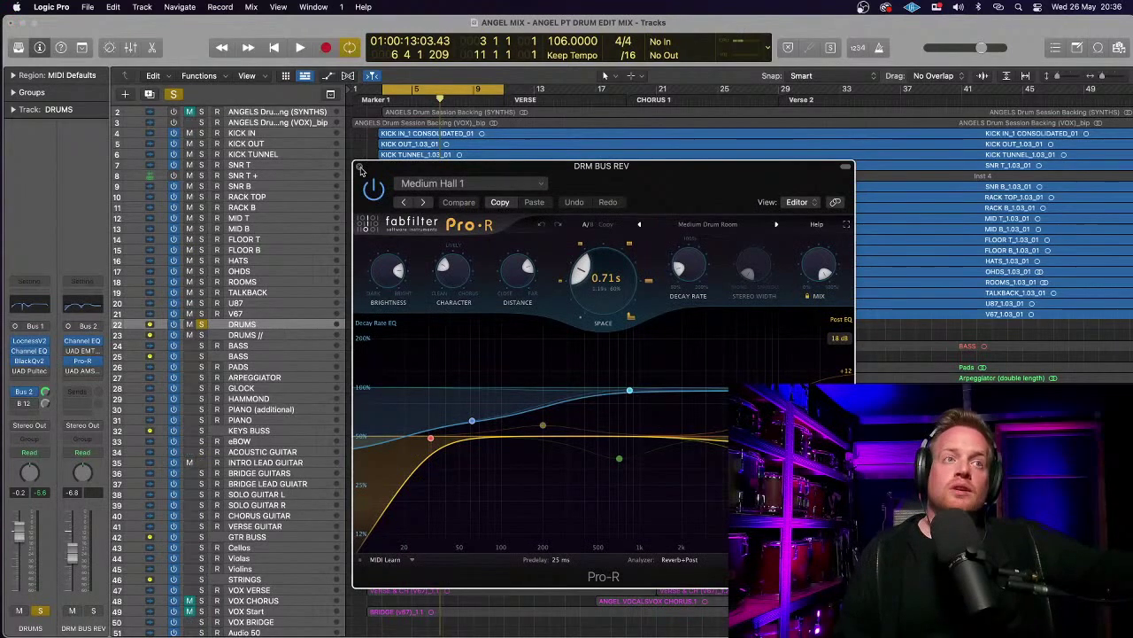
left_click(360, 171)
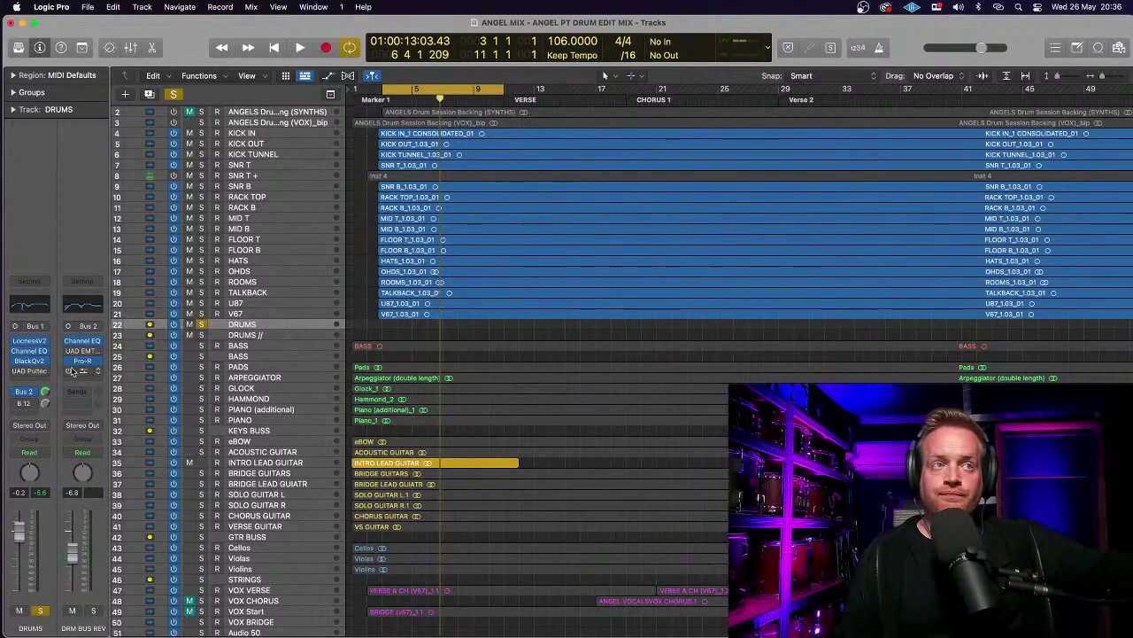
- Insert the mono-to-stereo UAD Capitol Chambers reverb in the empty insert slot below UAD AMS on DRM BUS REV
left_click(100, 381)
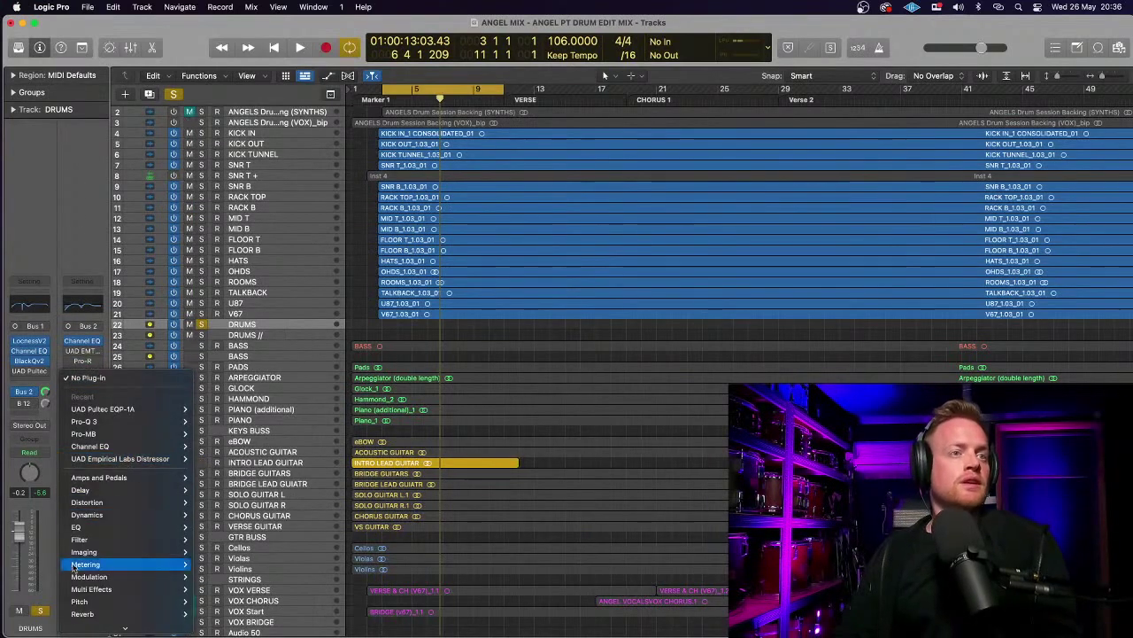
mouse_move(104, 624)
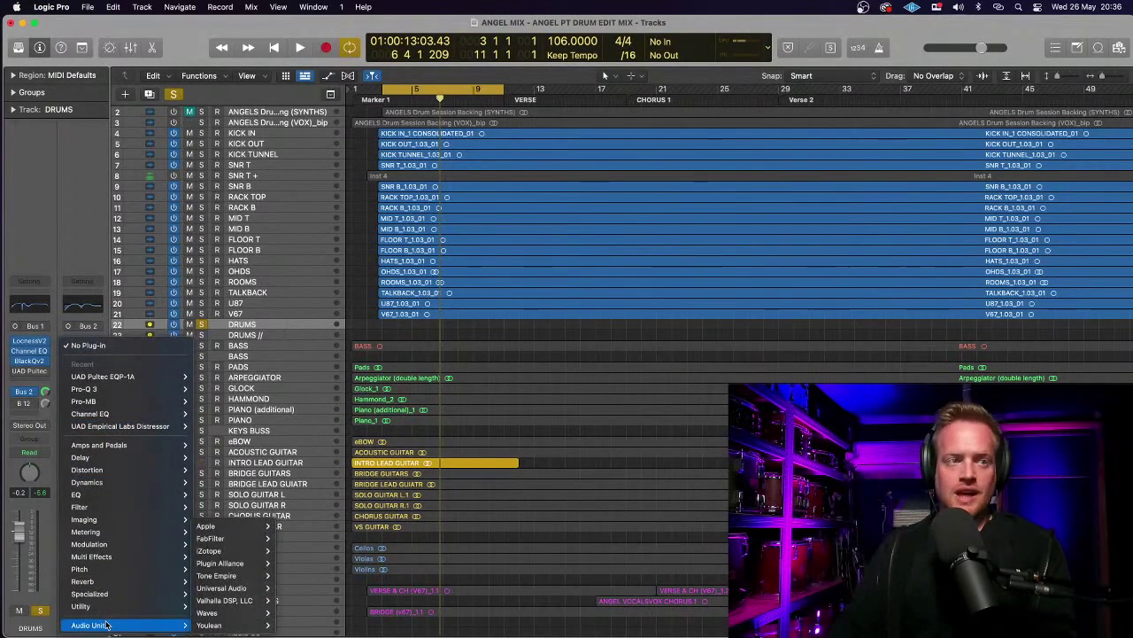
mouse_move(221, 588)
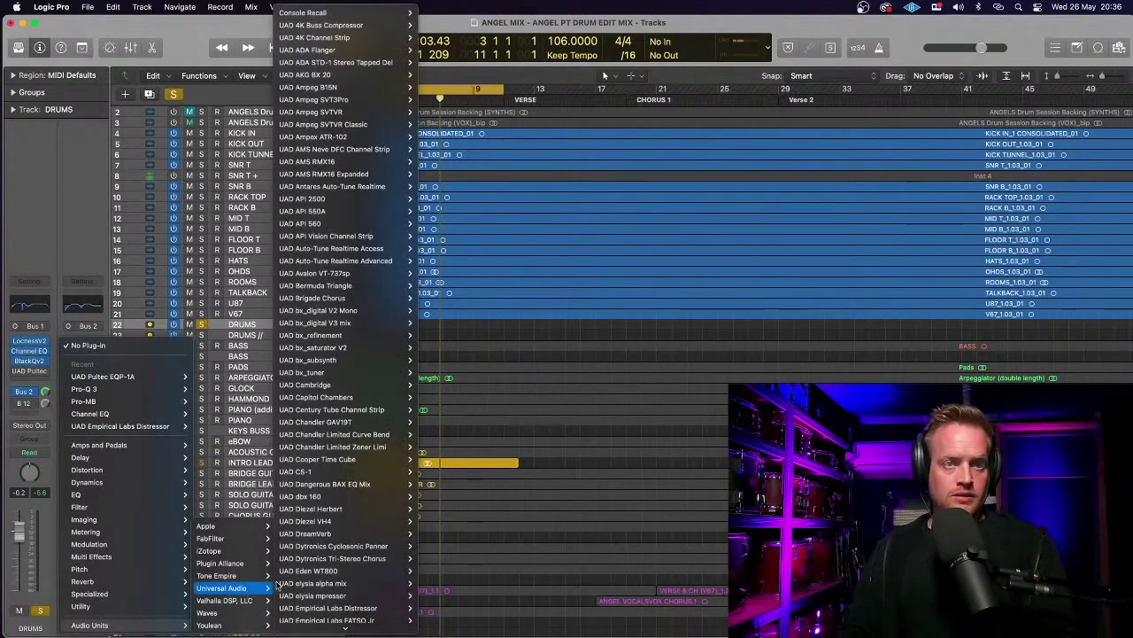
mouse_move(327, 524)
mouse_move(343, 399)
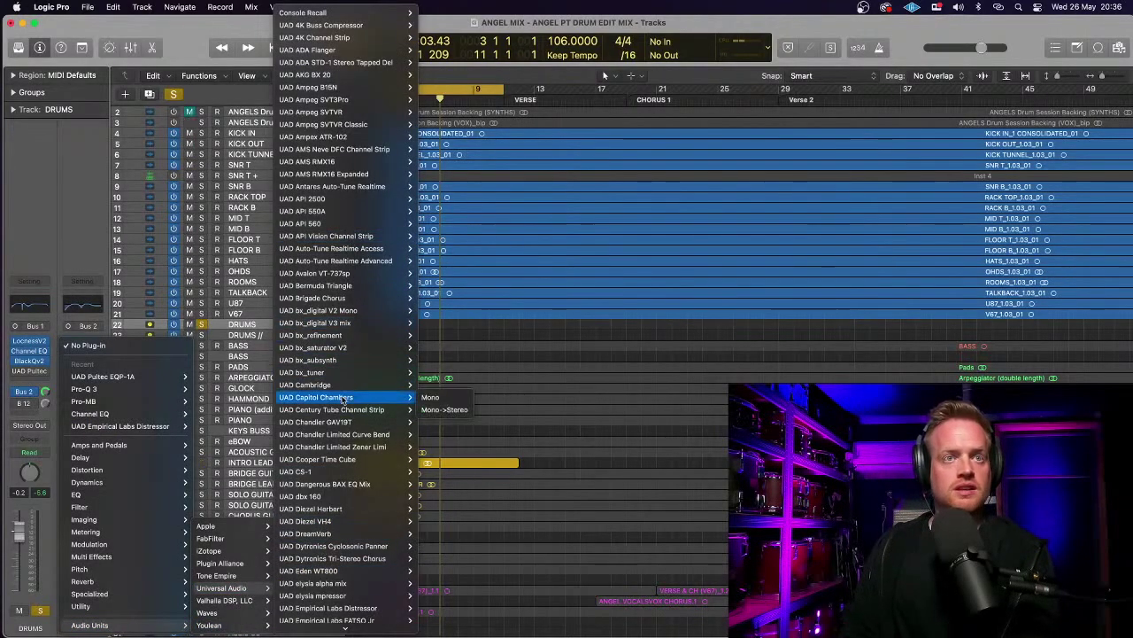
left_click(442, 409)
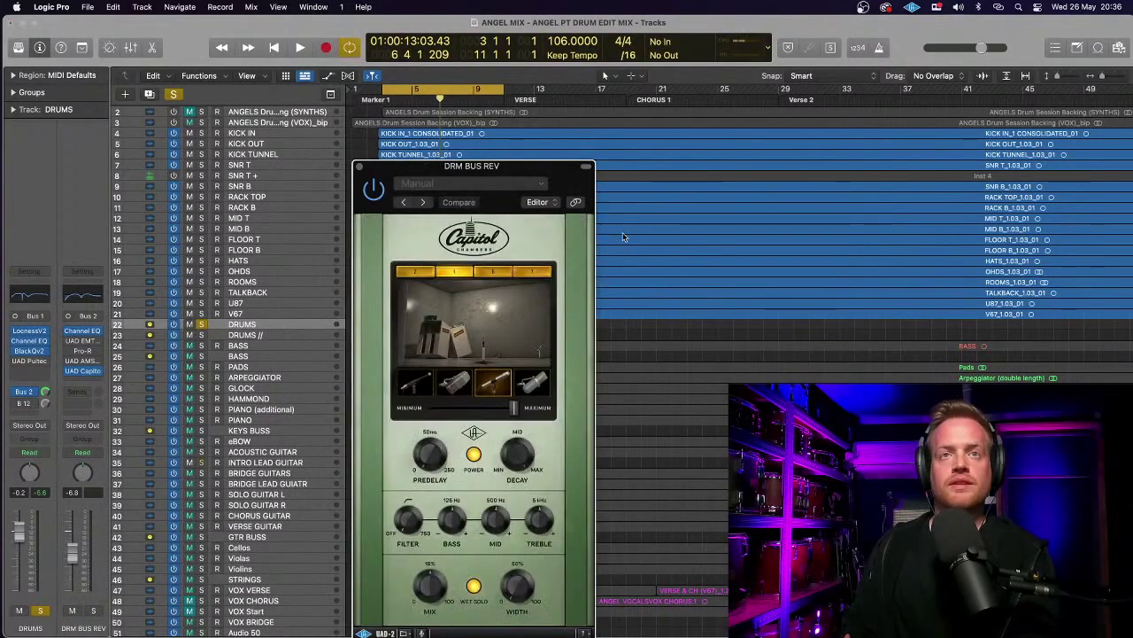
left_click(360, 167)
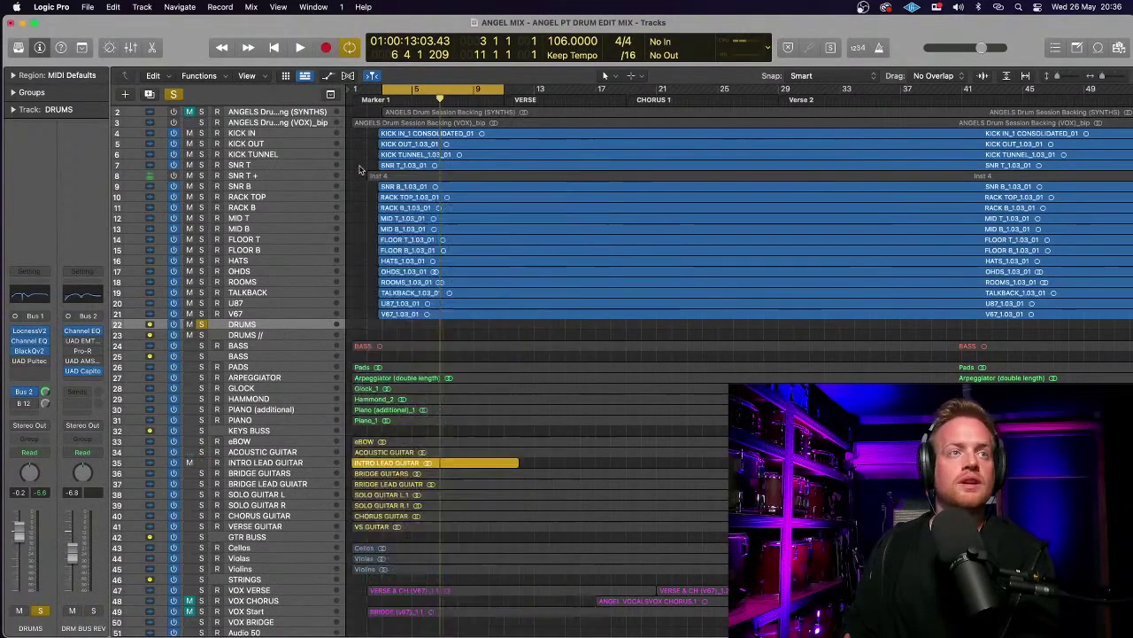
- Replace UAD Capitol Chambers on DRM BUS REV with UAD Ocean Way Studios
left_click(82, 370)
mouse_move(177, 625)
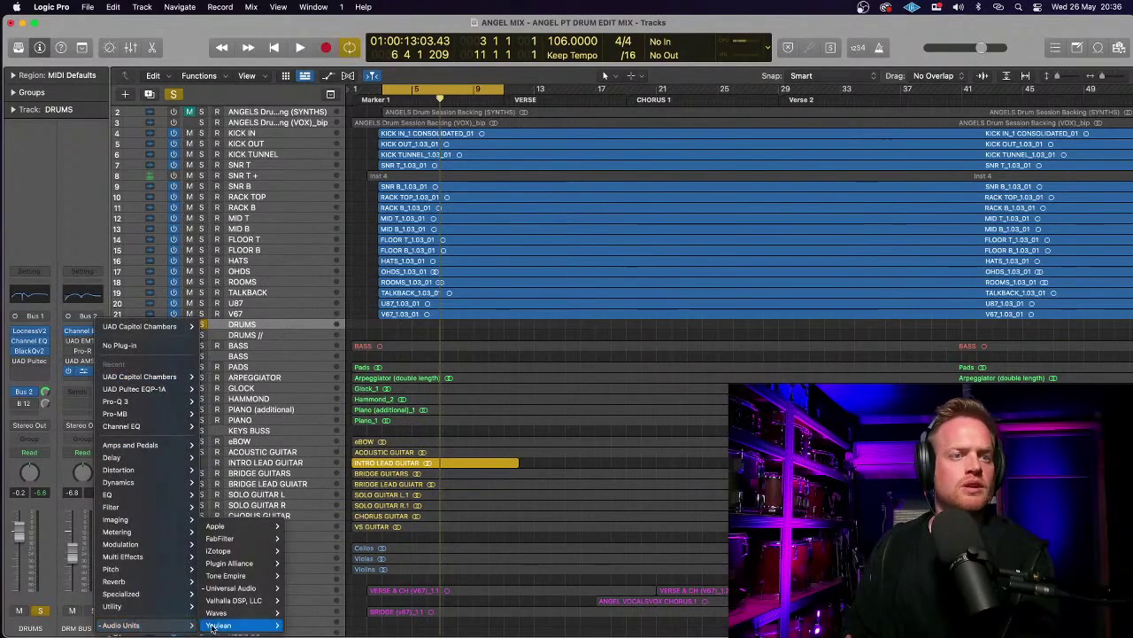
mouse_move(230, 588)
scroll(368, 522, "down", 3)
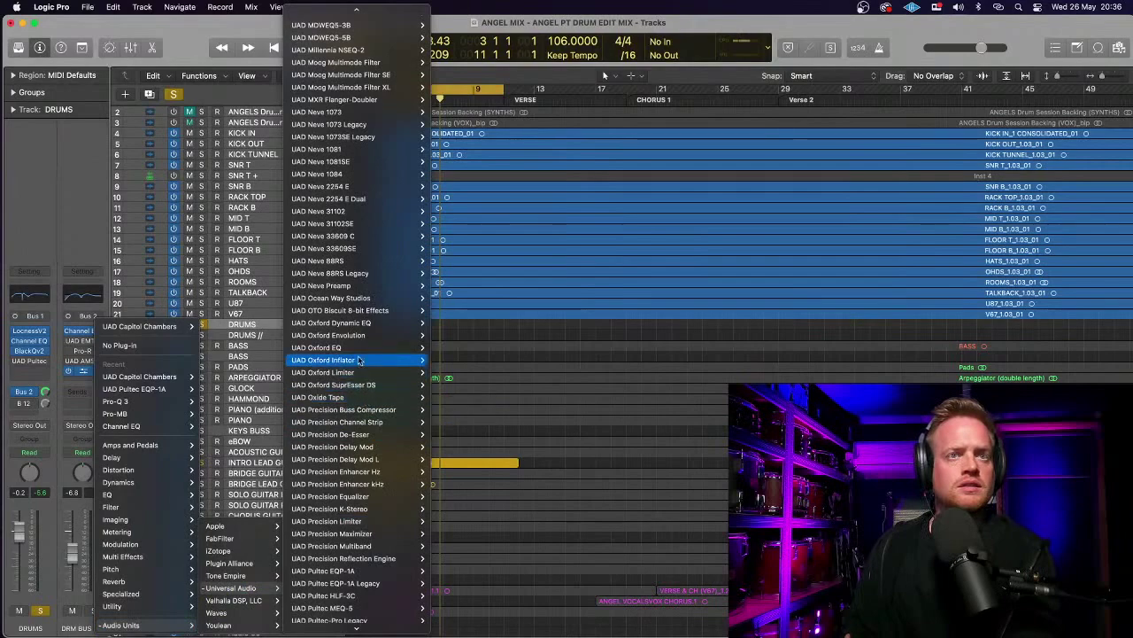
left_click(356, 301)
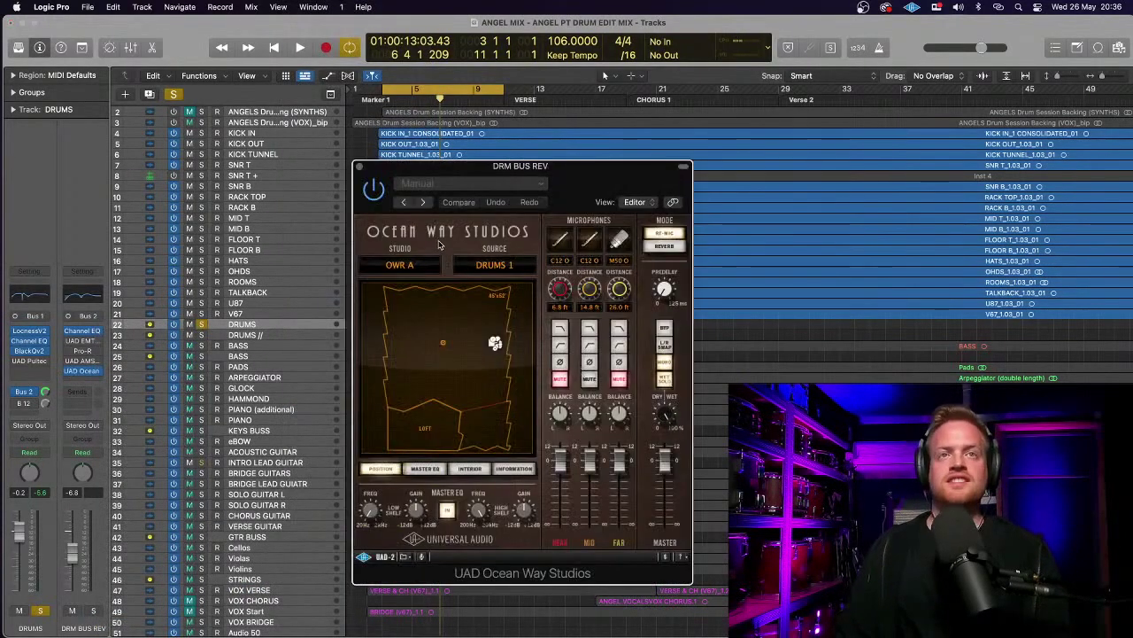
left_click_drag(602, 178, 374, 108)
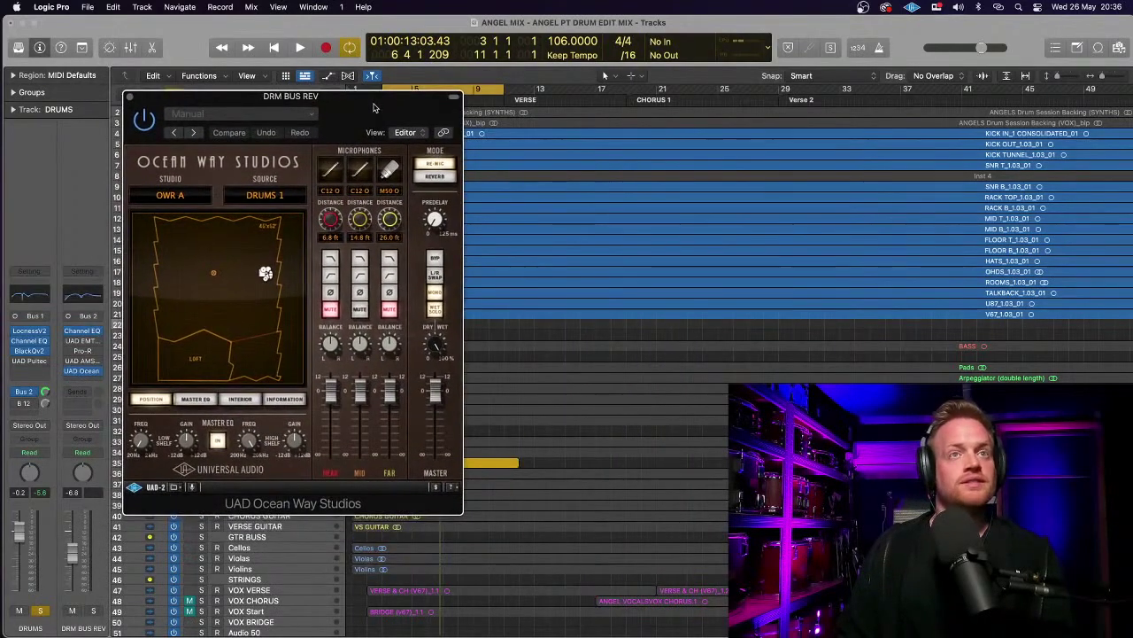
- Load the factory preset REVERB OWA Drums 1 in Ocean Way Studios, and leave only the near microphone unmuted
left_click(315, 116)
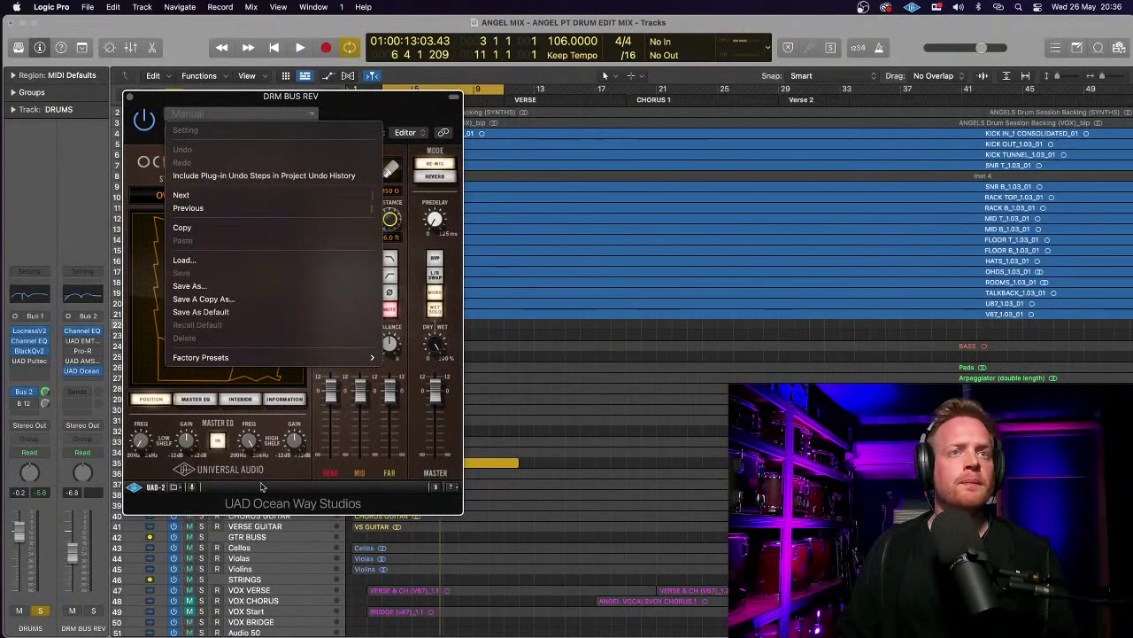
mouse_move(292, 357)
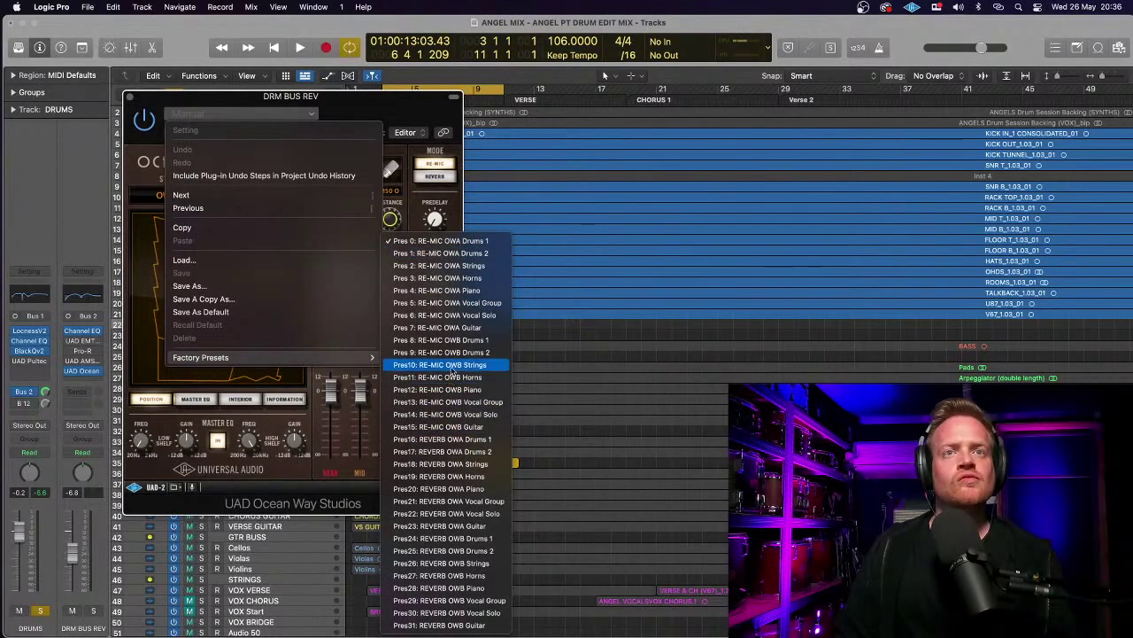
left_click(455, 439)
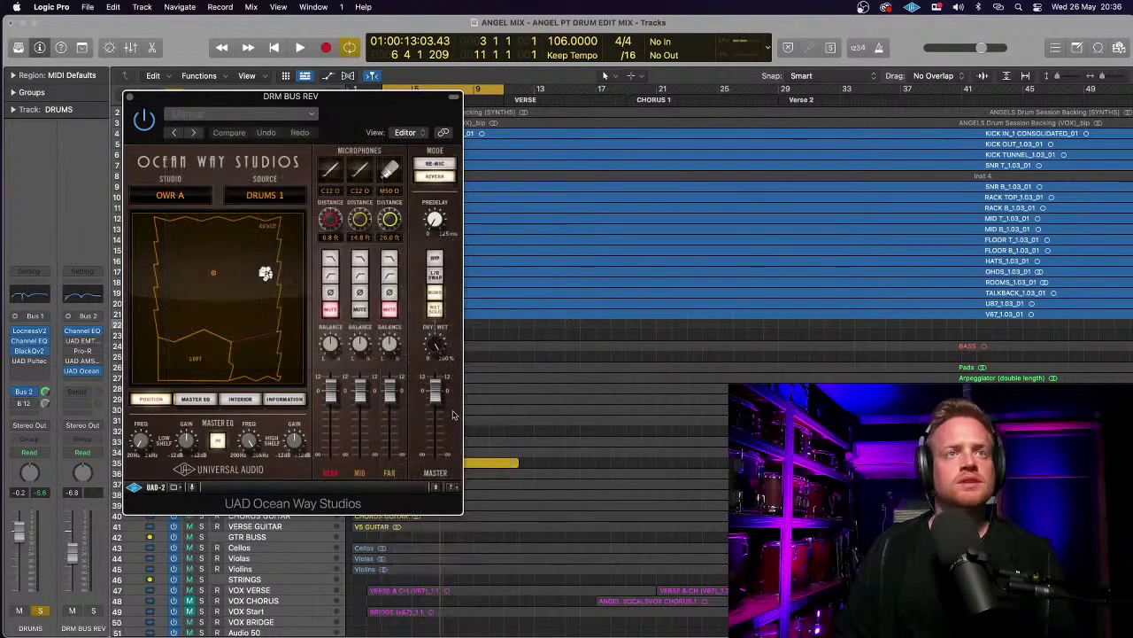
left_click(331, 296)
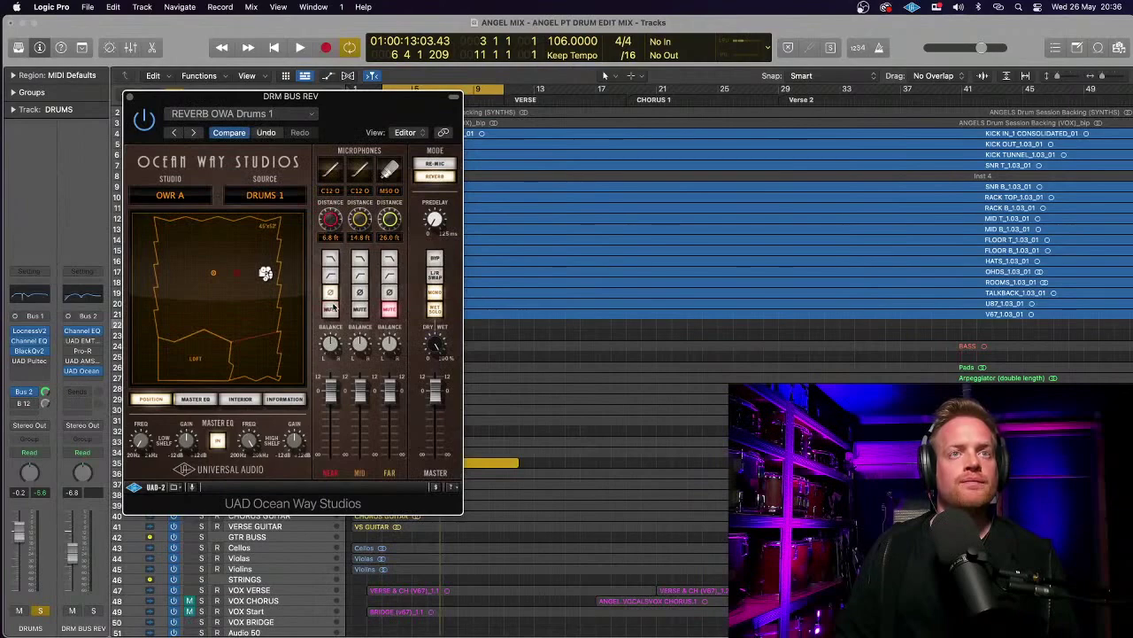
left_click(333, 298)
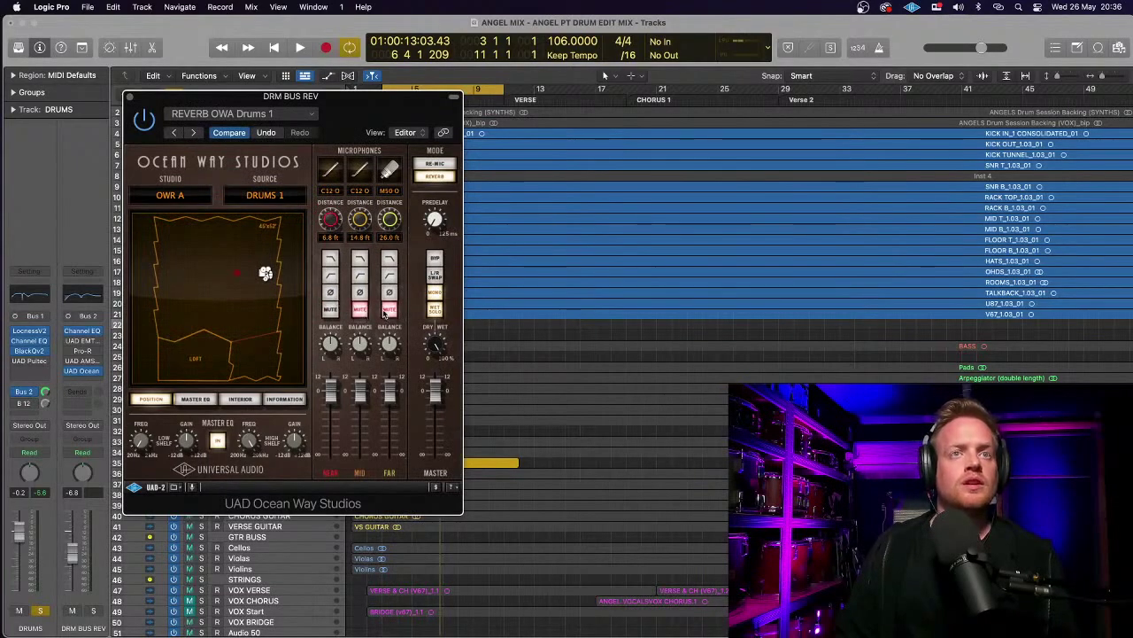
- Inspect the Channel EQ curve on the DRM BUS REV return with Ocean Way Studios kept open
left_click_drag(193, 104, 441, 117)
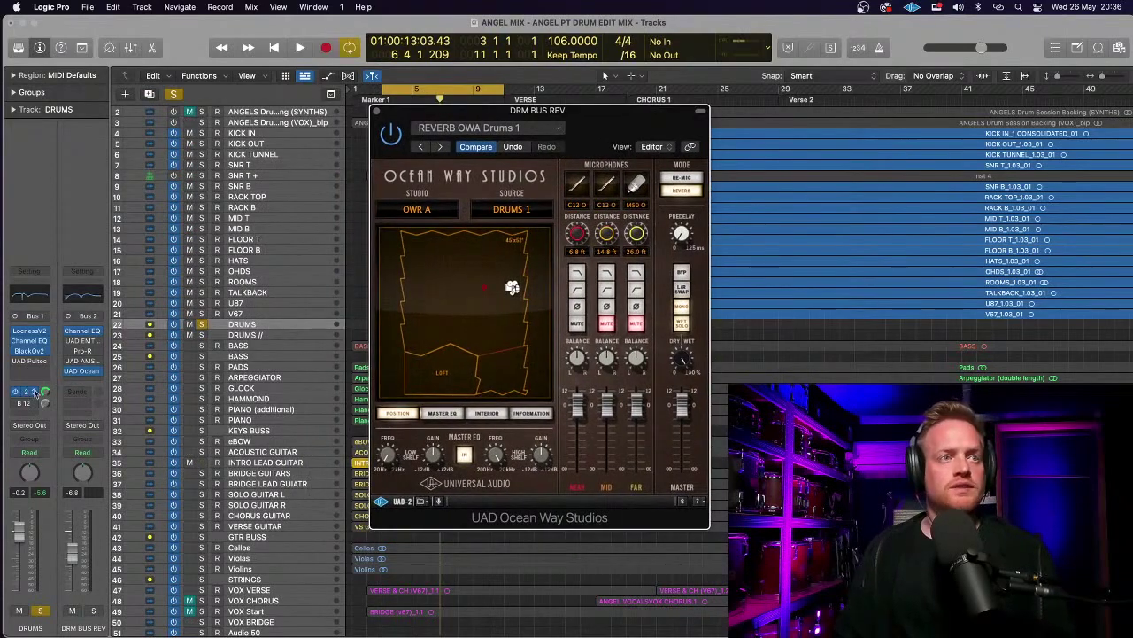
left_click(82, 330)
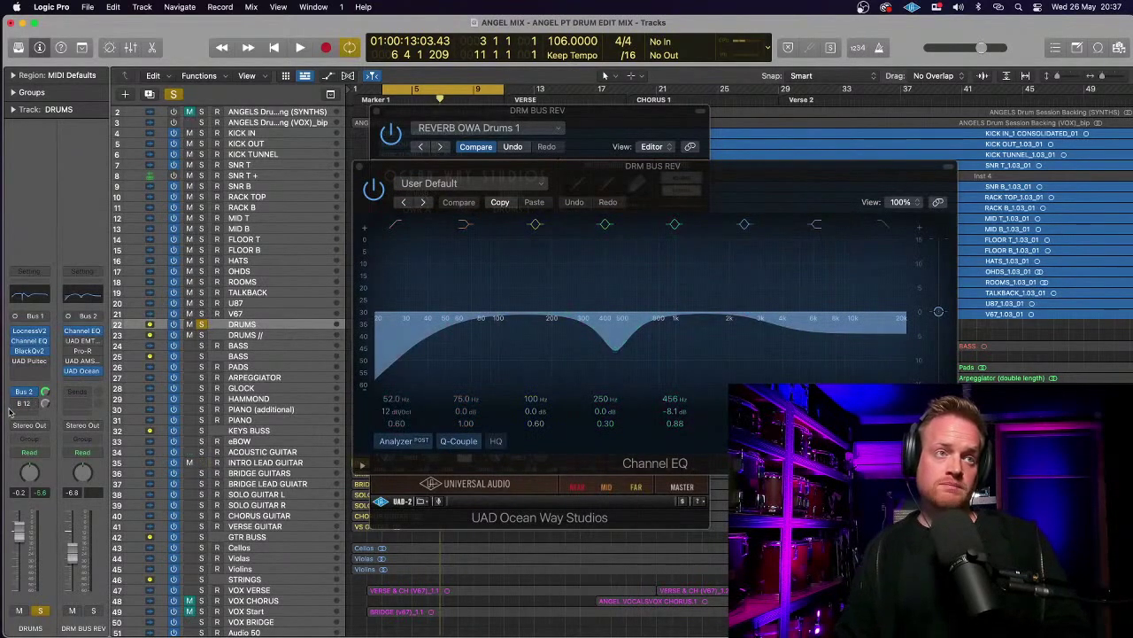
left_click(360, 169)
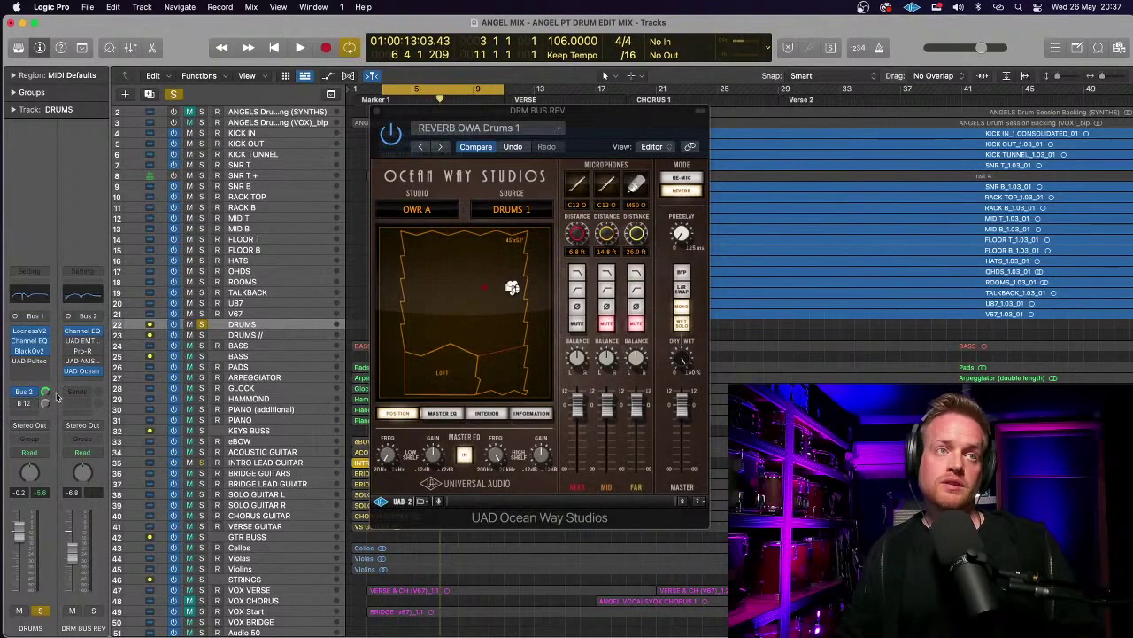
- Play the drums, compare the reverb with the near microphone muted and unmuted, and unmute the mid and far microphones
key("space")
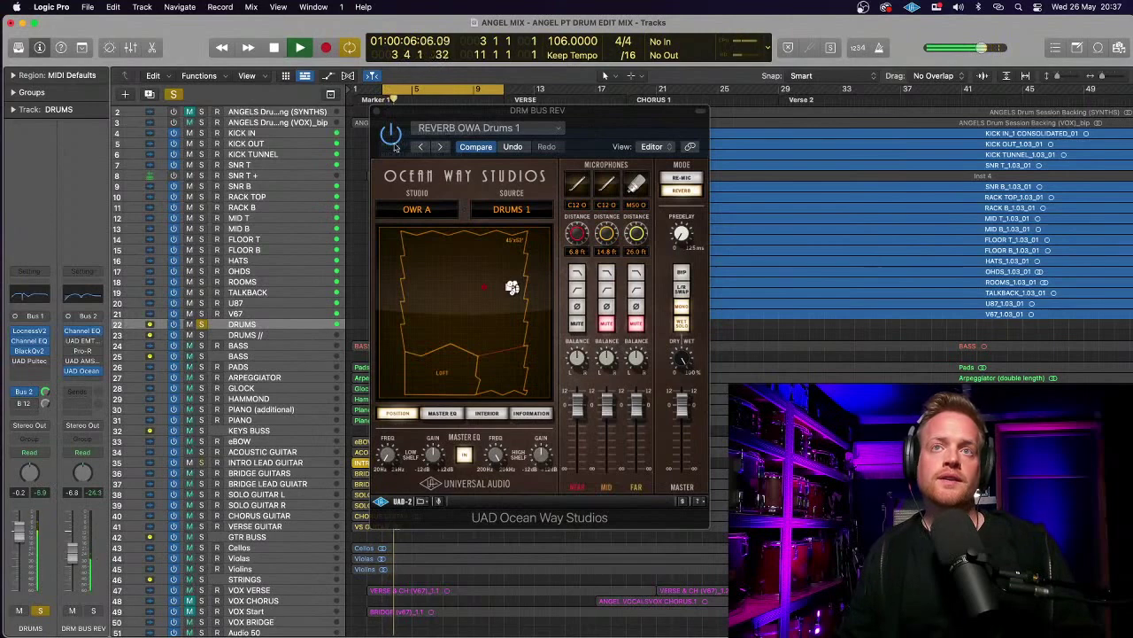
left_click(577, 325)
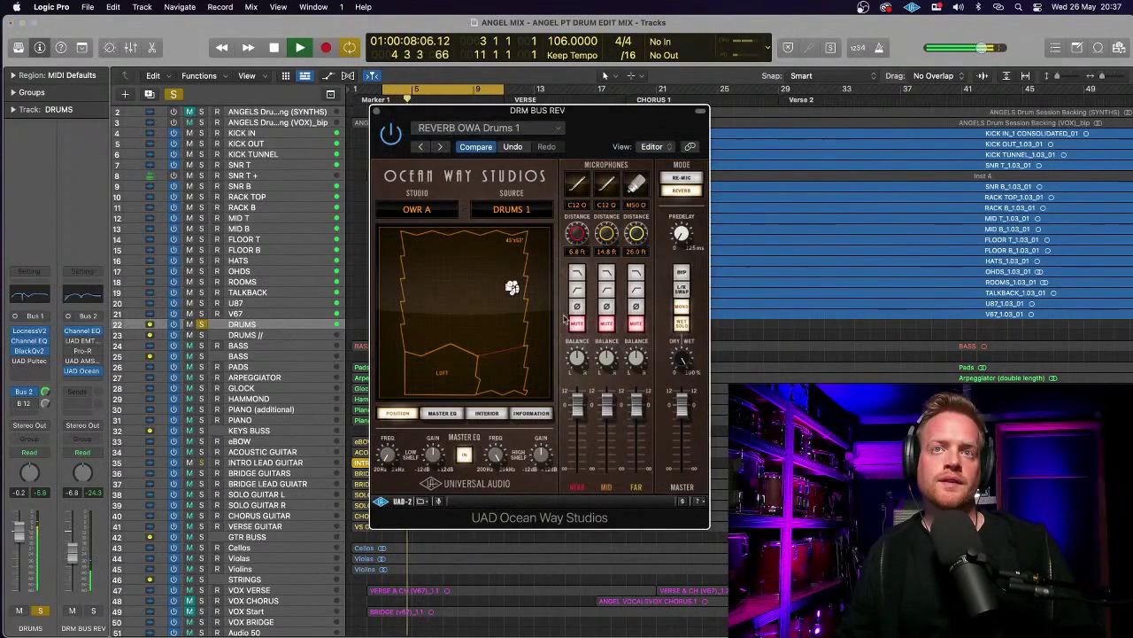
left_click(577, 324)
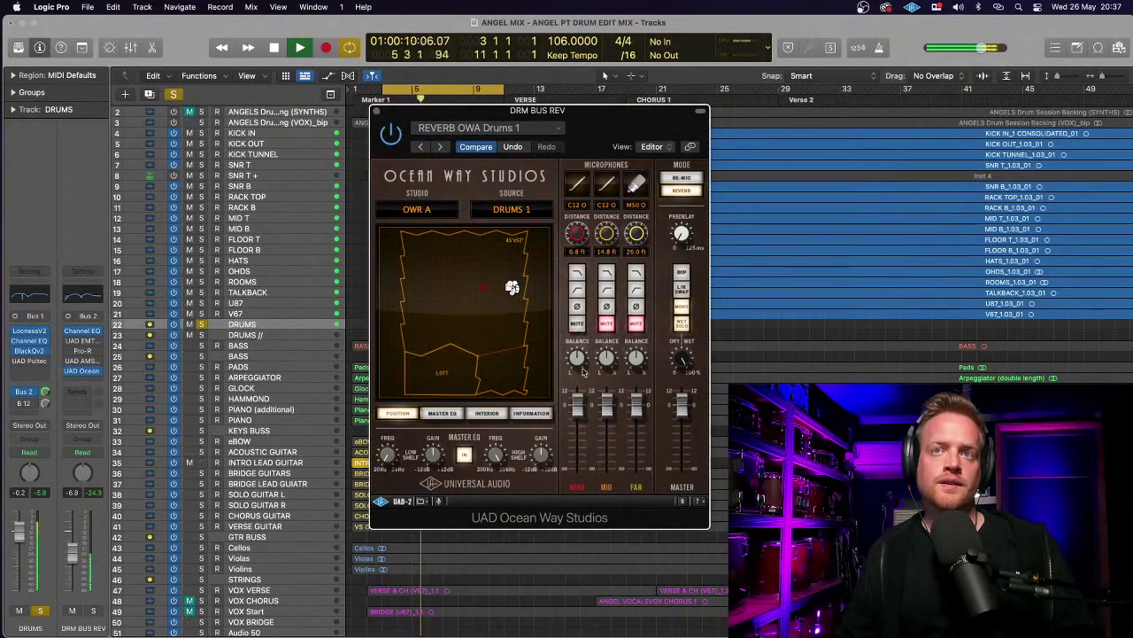
left_click(606, 324)
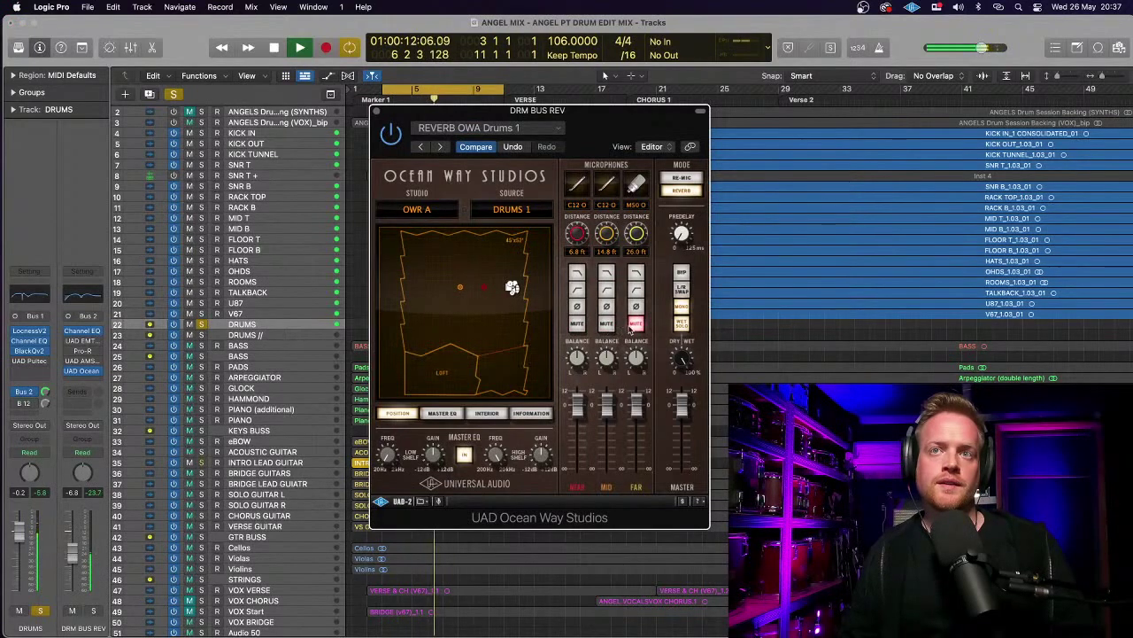
left_click(635, 328)
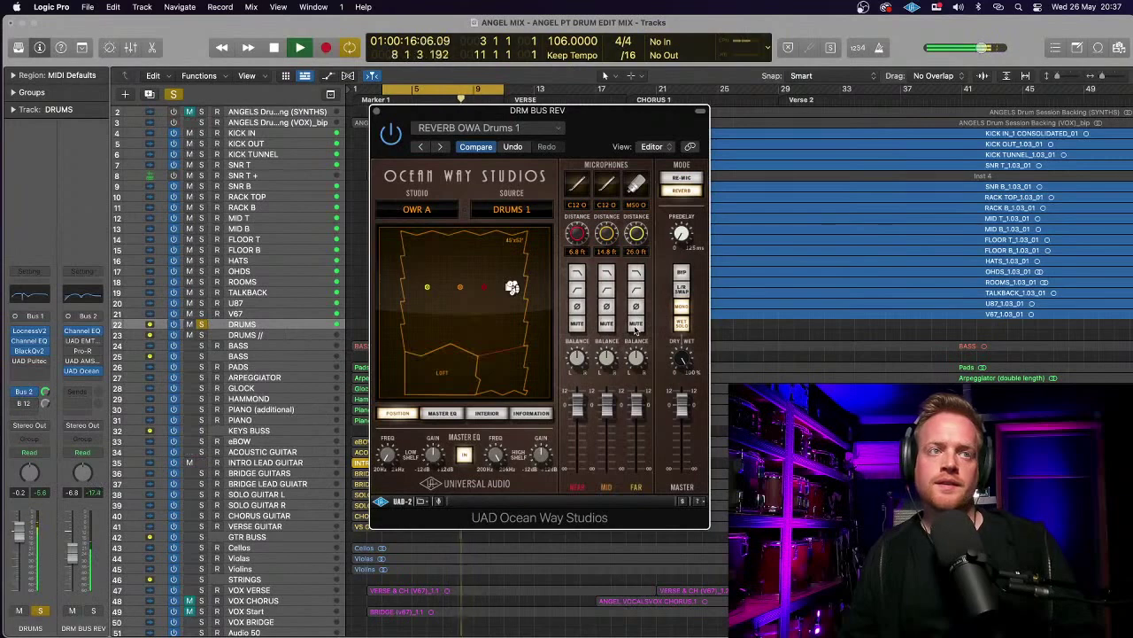
key("space")
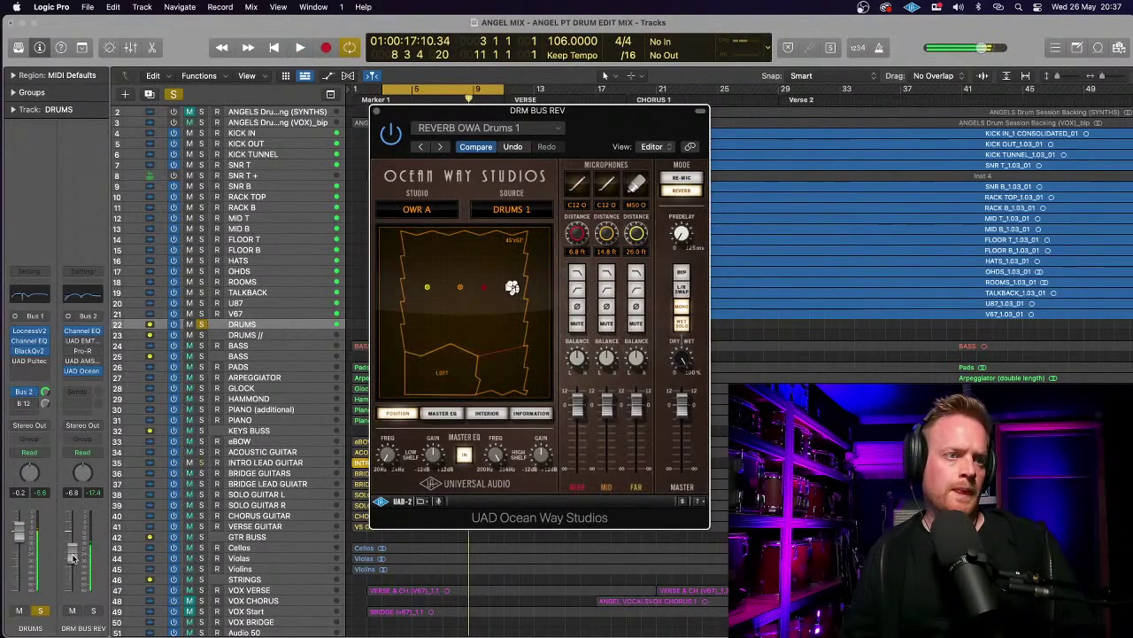
- Set the far microphone's distance to 27.9 ft in Ocean Way Studios on DRM BUS REV
left_click_drag(72, 552, 73, 550)
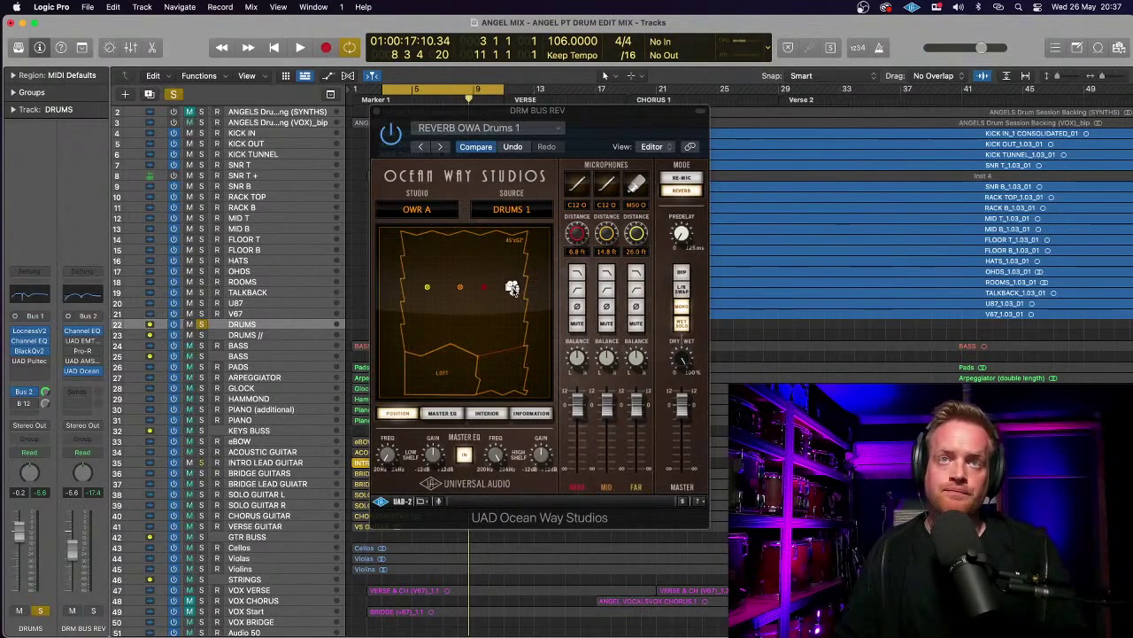
left_click(516, 281)
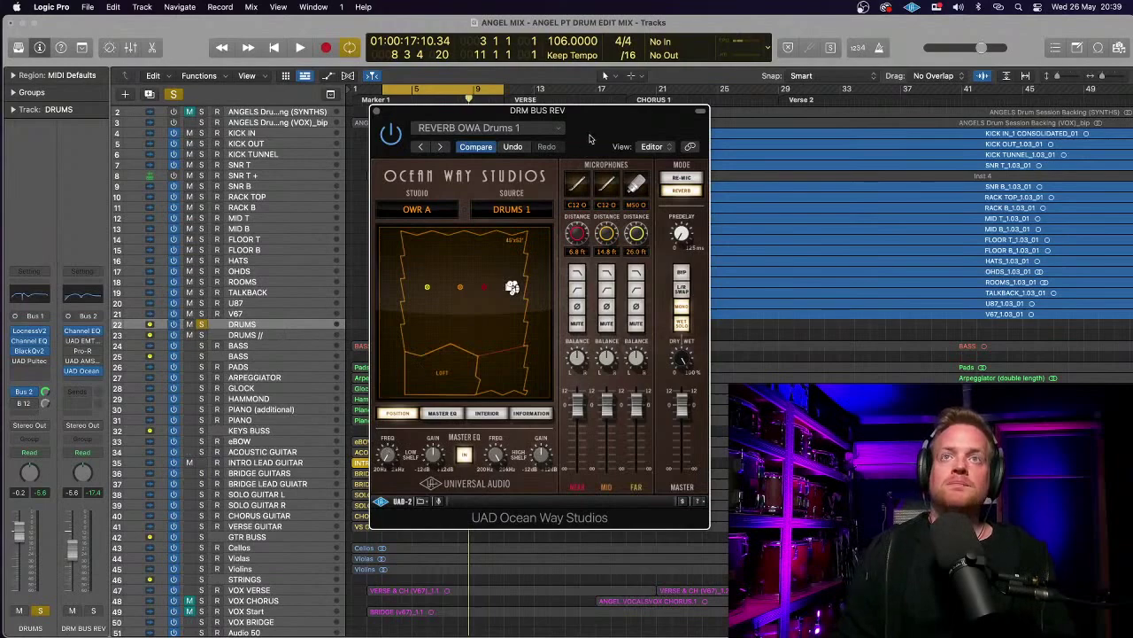
left_click_drag(588, 120, 528, 104)
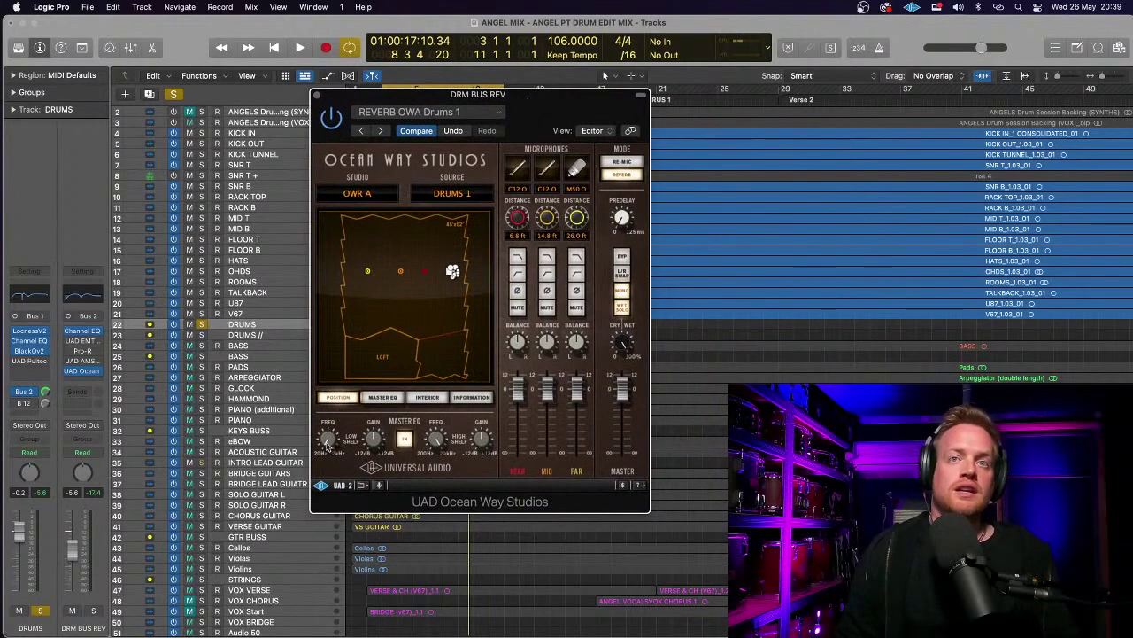
left_click_drag(510, 435, 524, 392)
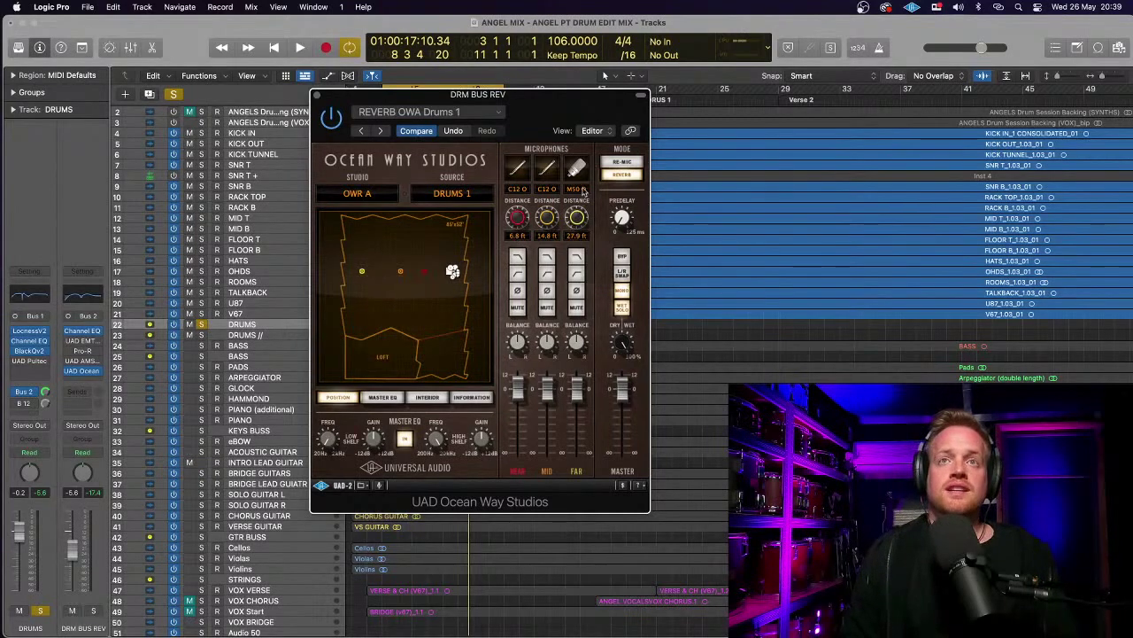
- Set the far microphone's distance to 30.0 ft and mute the near, mid and far microphones in Ocean Way Studios
left_click_drag(583, 191, 584, 181)
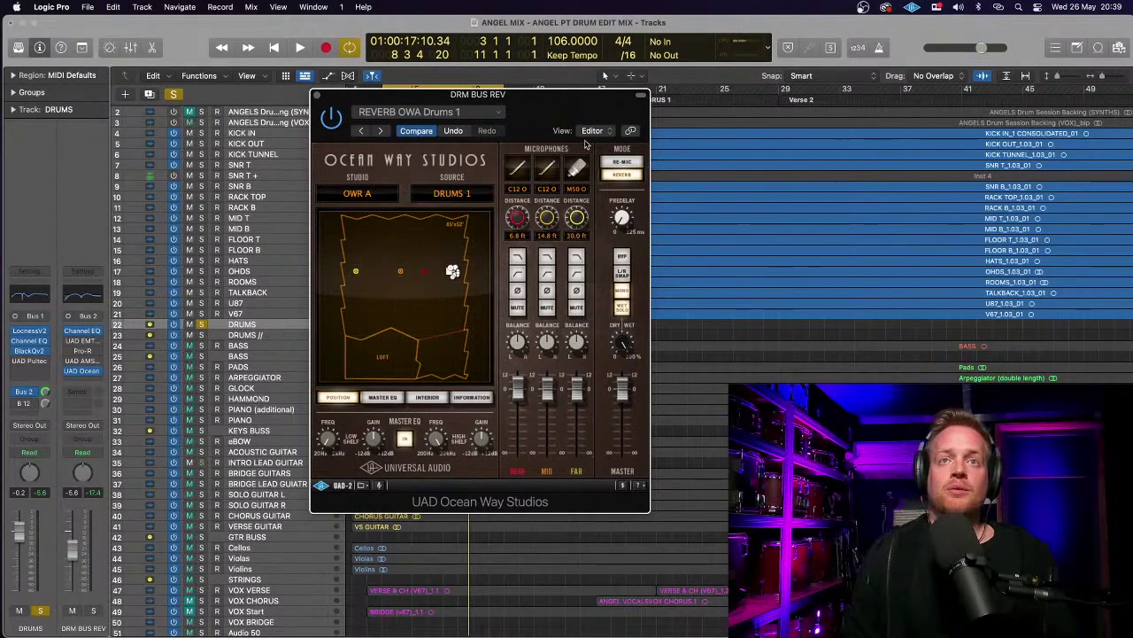
left_click(523, 310)
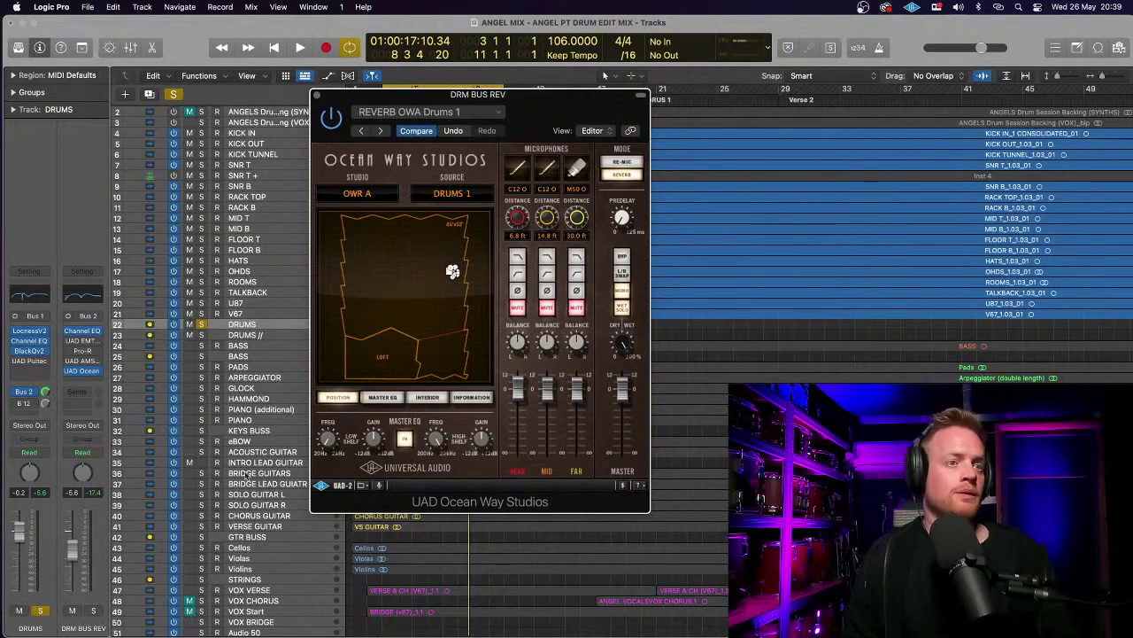
- Raise the DRM BUS REV fader to about 0.2 dB and unmute the far, mid and near microphones one by one during playback
left_click_drag(78, 551, 73, 531)
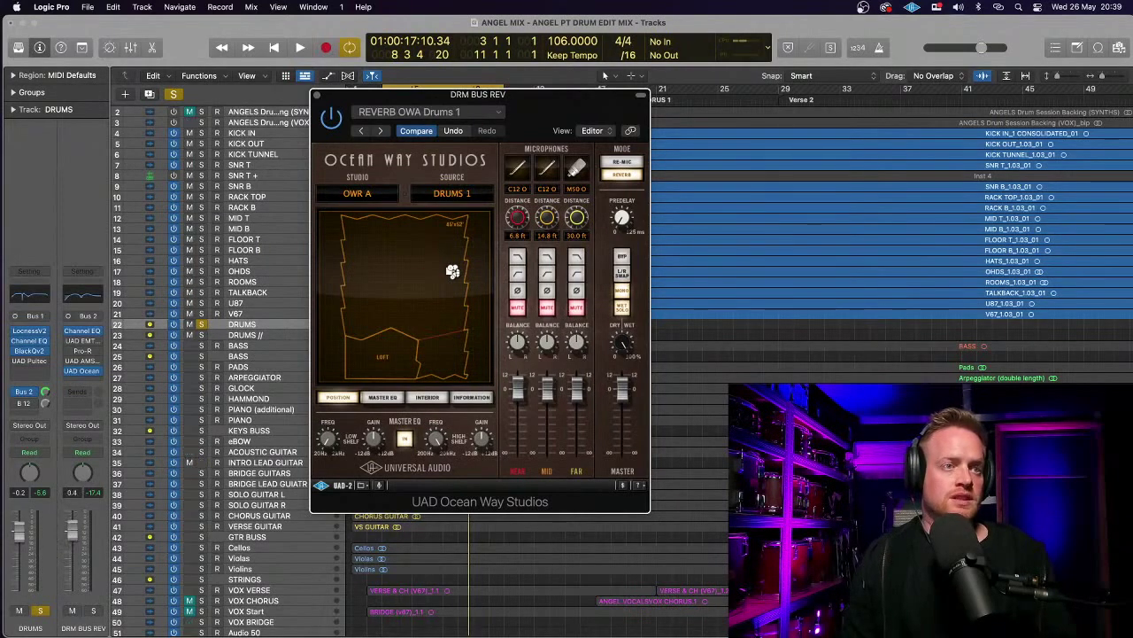
key("space")
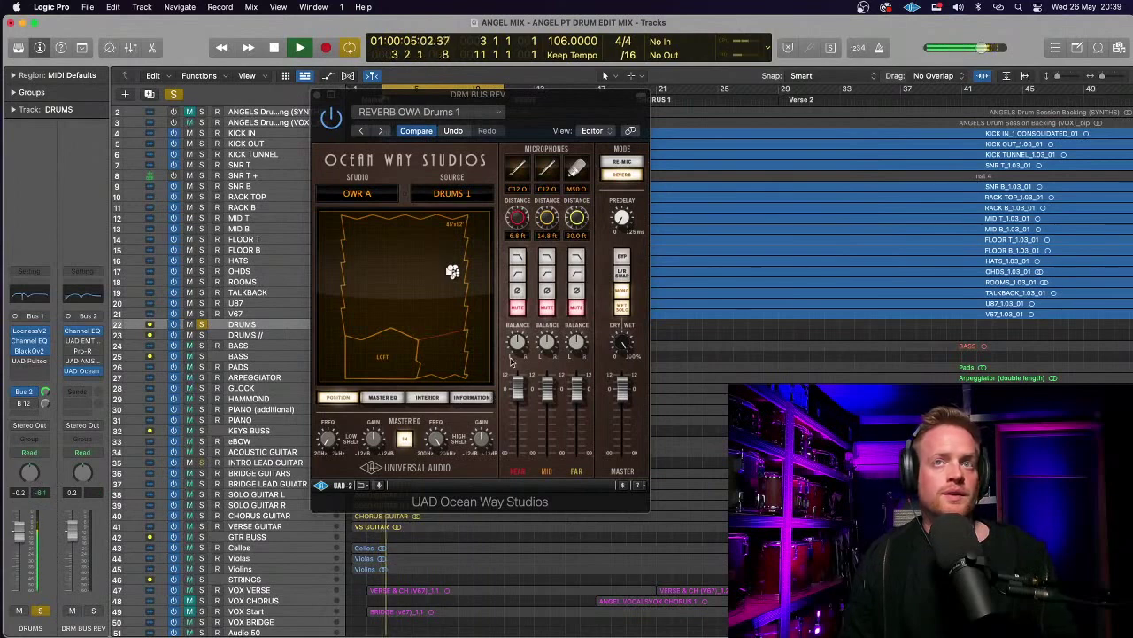
left_click(576, 307)
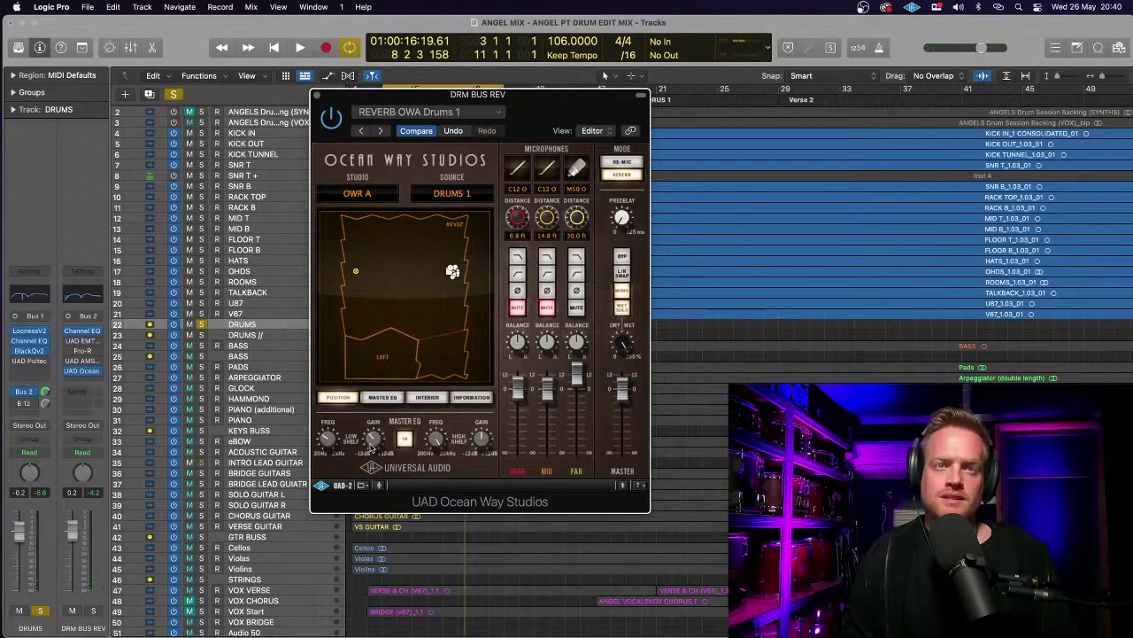
key("space")
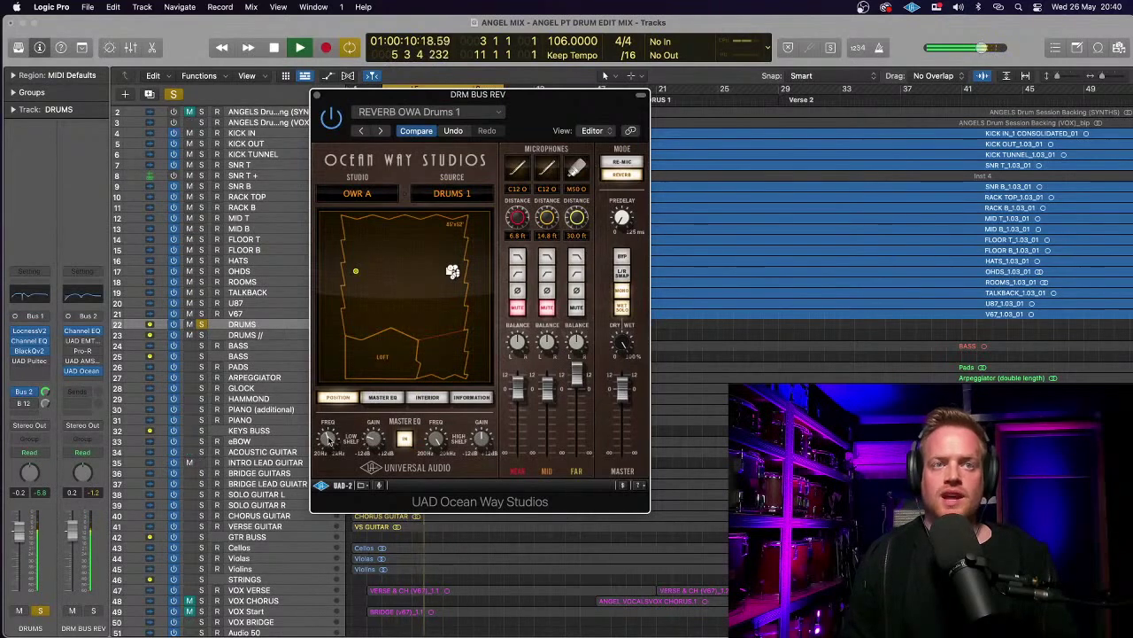
key("space")
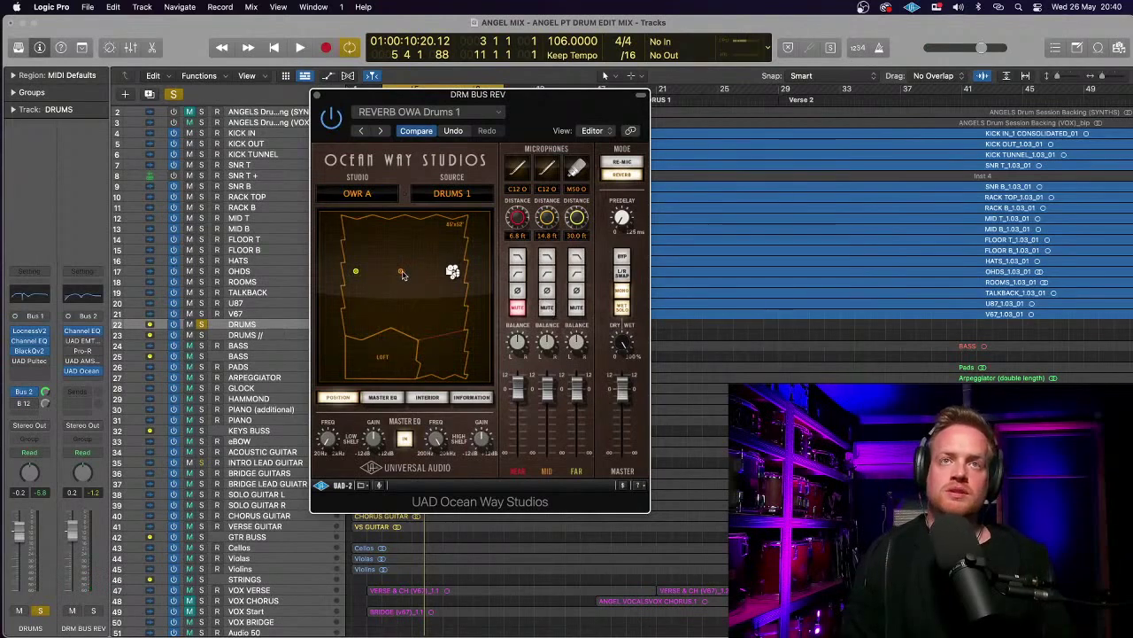
key("space")
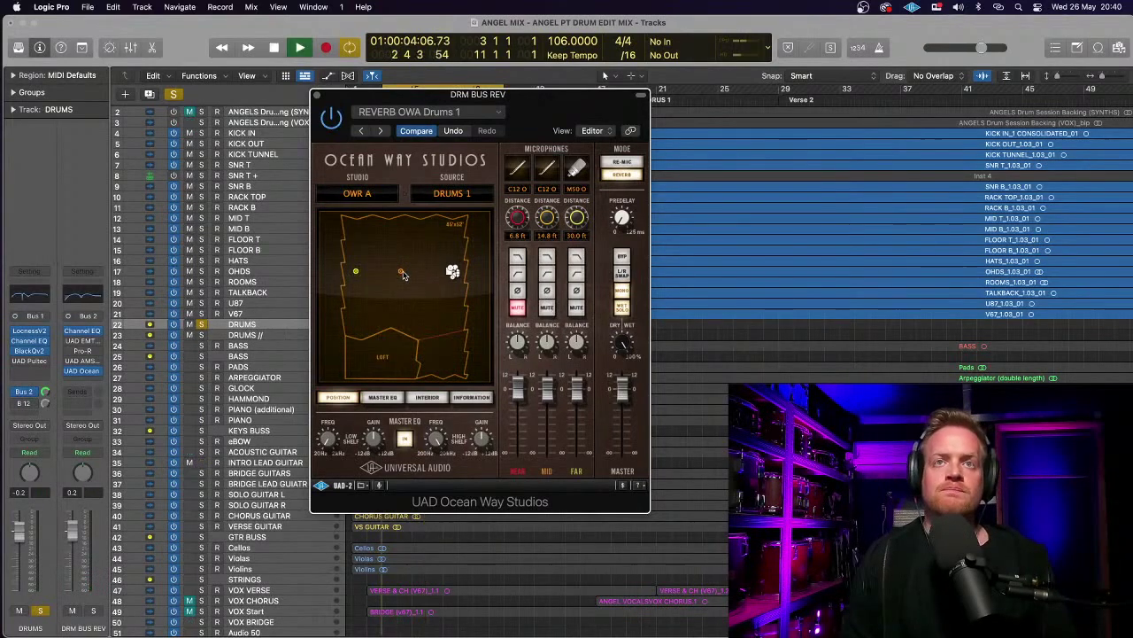
left_click(519, 307)
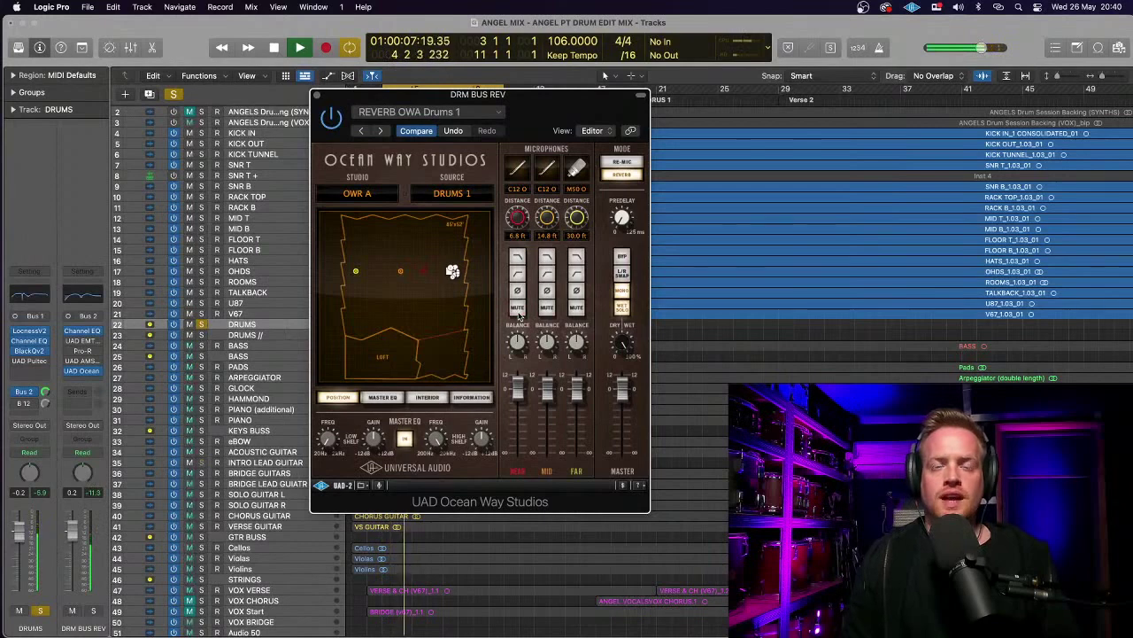
left_click_drag(522, 399, 546, 382)
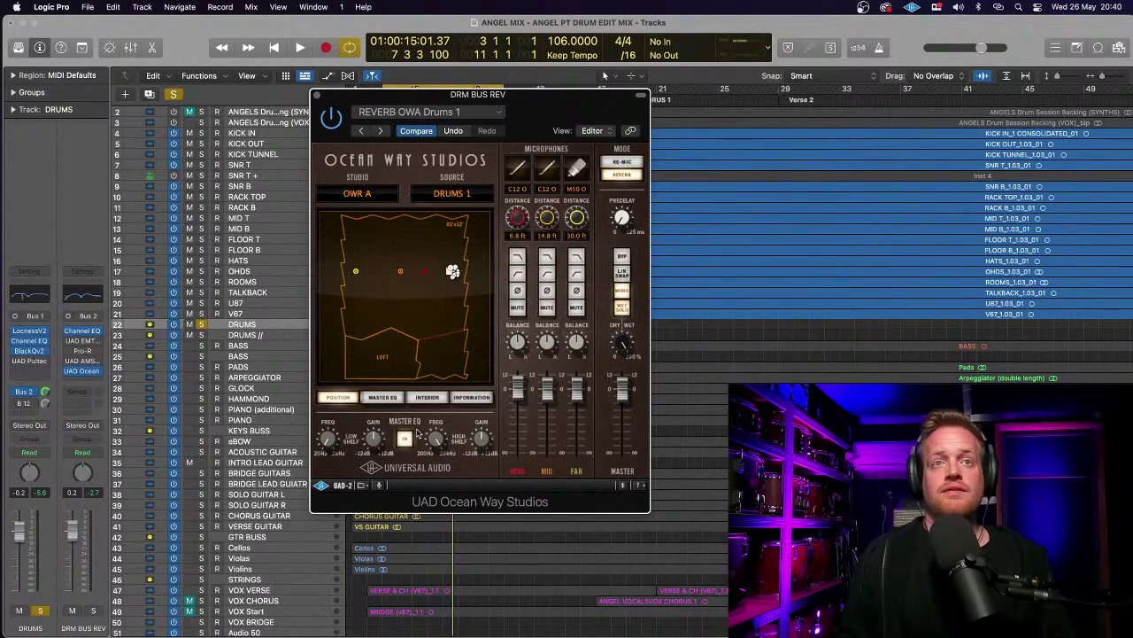
- Reduce the low-mid cut in the DRM BUS REV Channel EQ to about -5.4 dB at 452 Hz and close the EQ
left_click(80, 332)
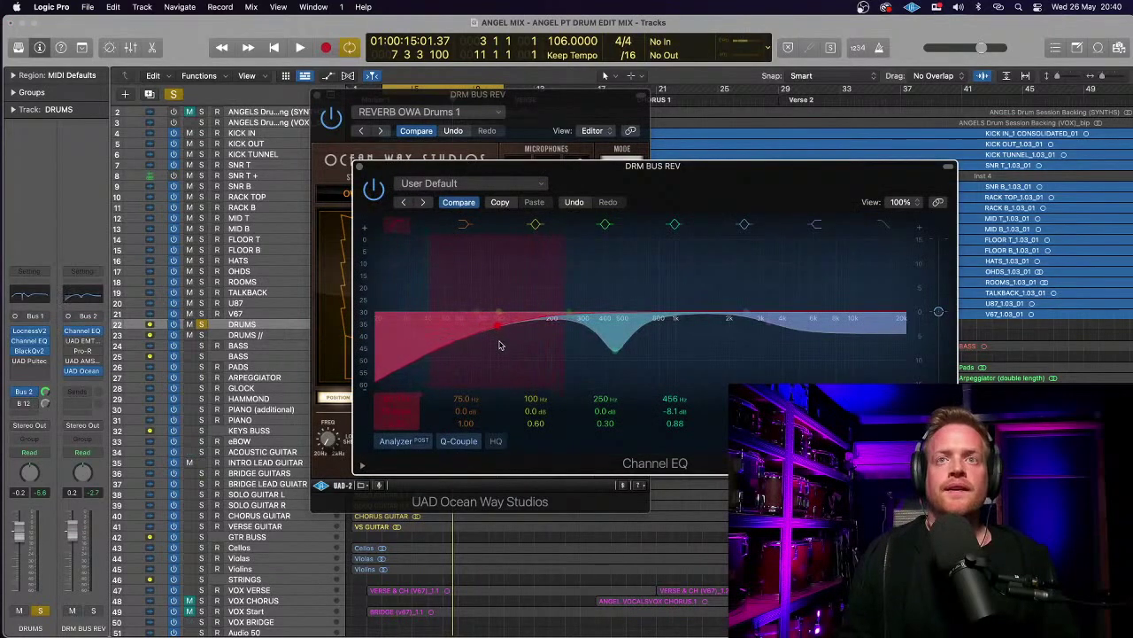
left_click_drag(615, 354, 615, 342)
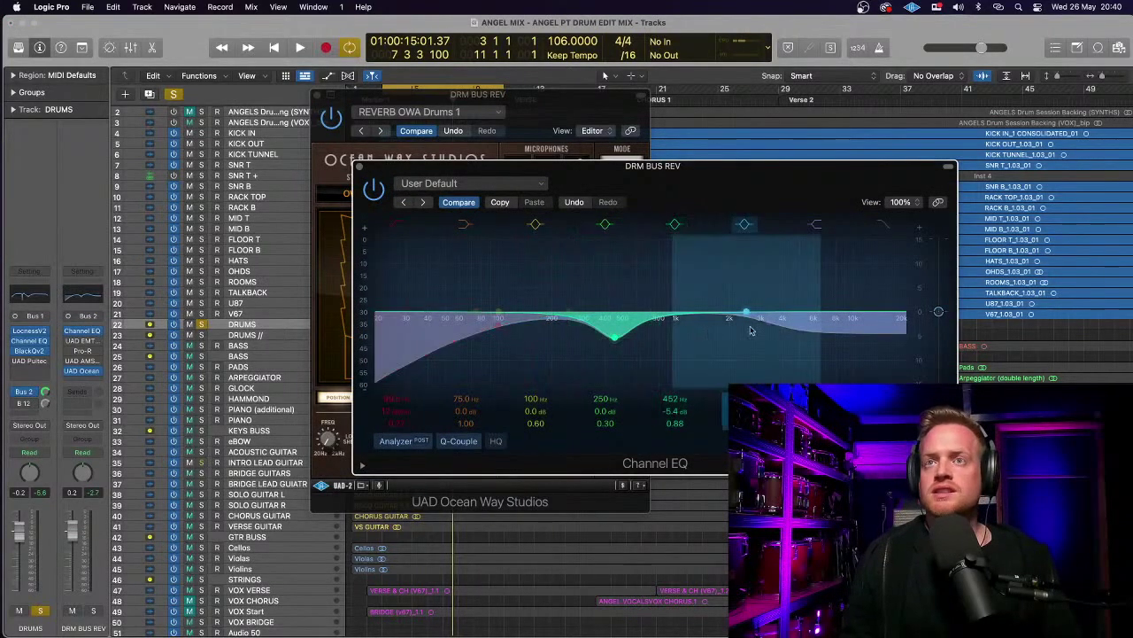
left_click(358, 167)
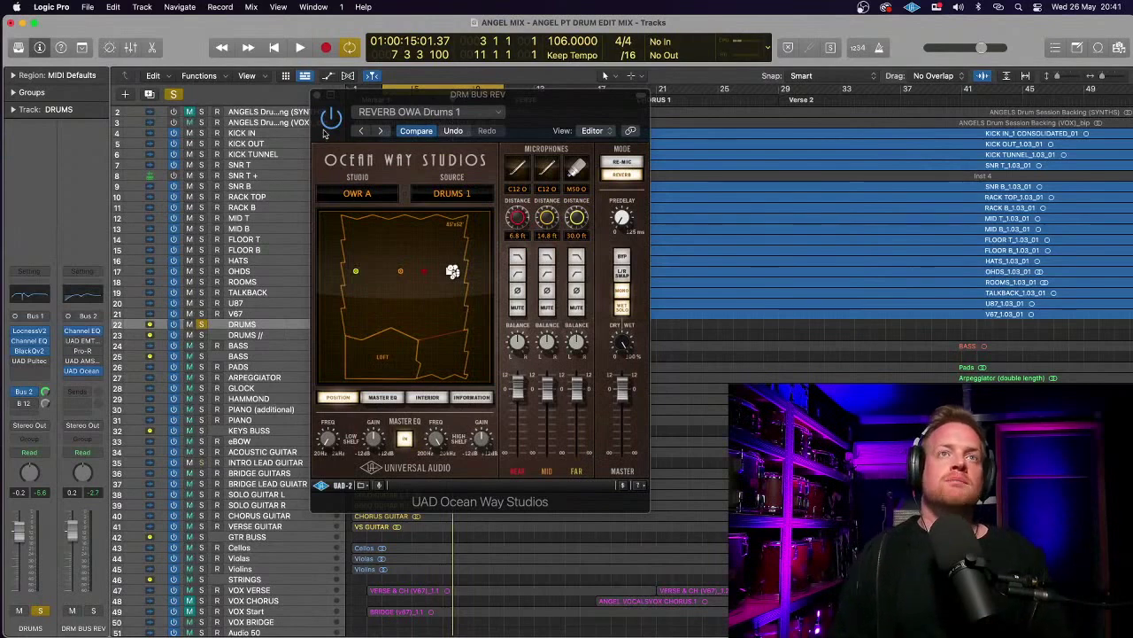
- Play the drums with the Ocean Way Studios reverb bypassed and re-enabled to compare the sound
left_click(602, 325)
key("space")
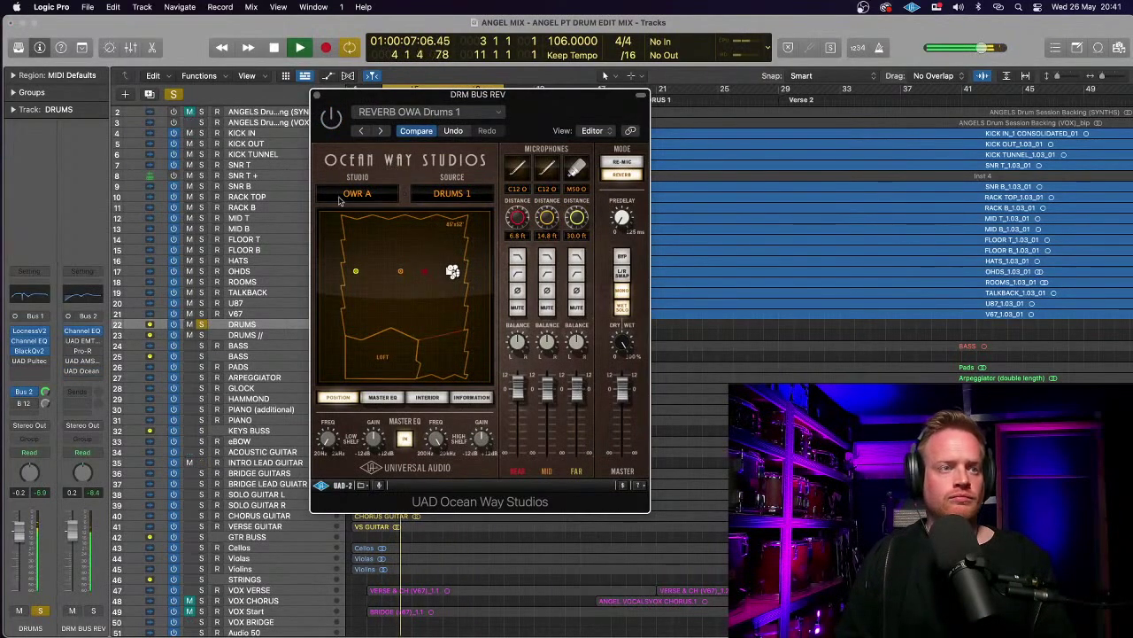
left_click(331, 119)
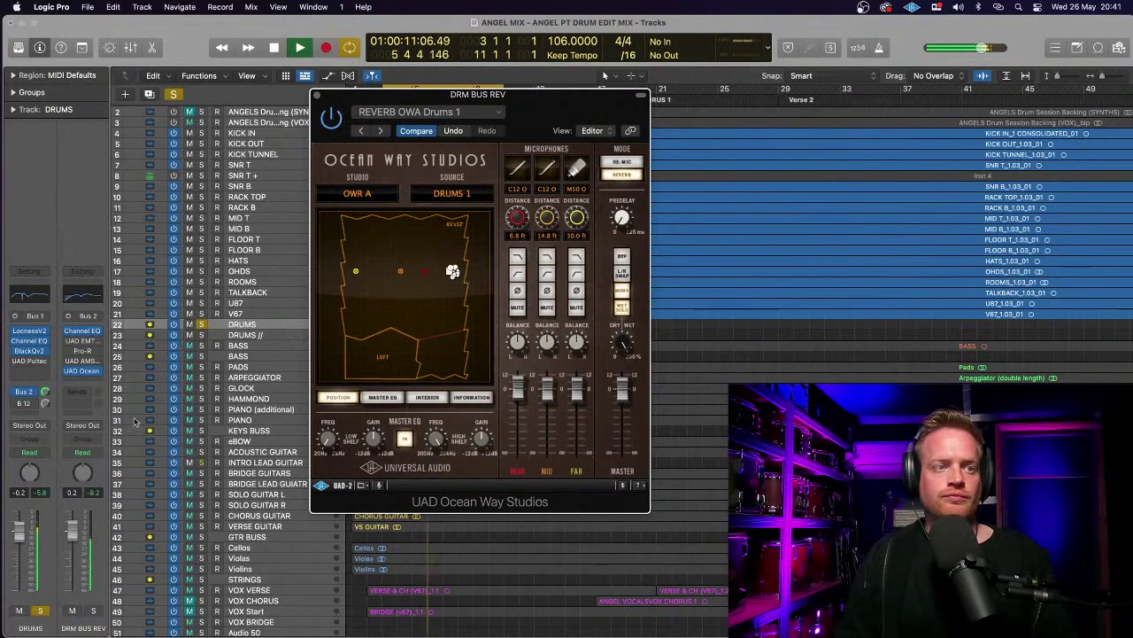
key("space")
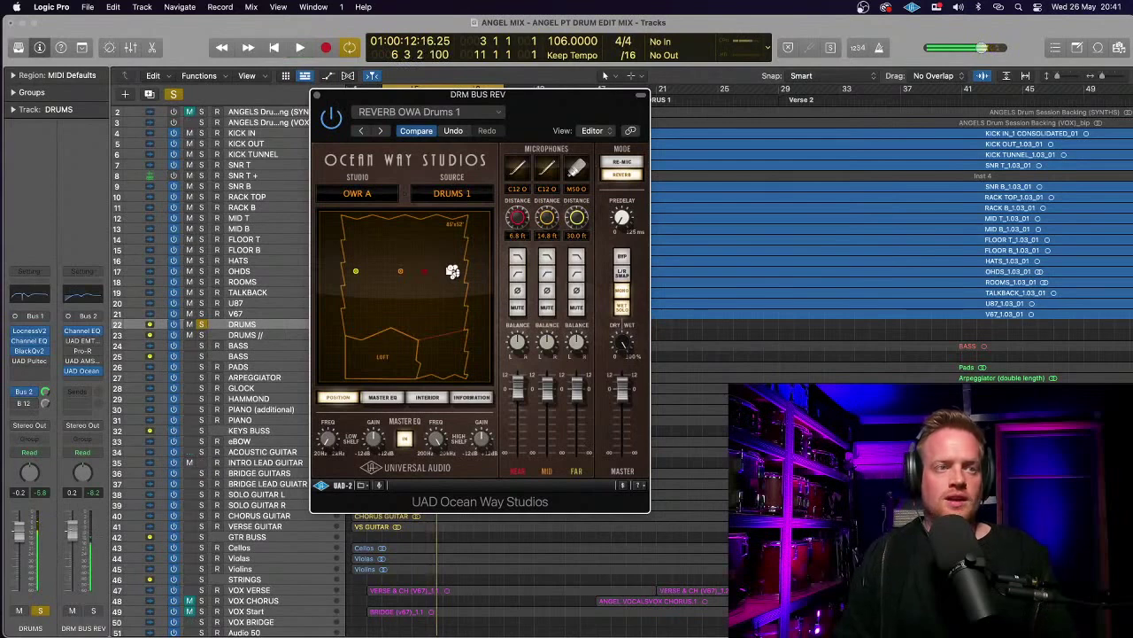
- Set the DRM BUS REV fader to about -0.9 dB and invert the phase of all three microphones for playback
left_click_drag(72, 530, 73, 564)
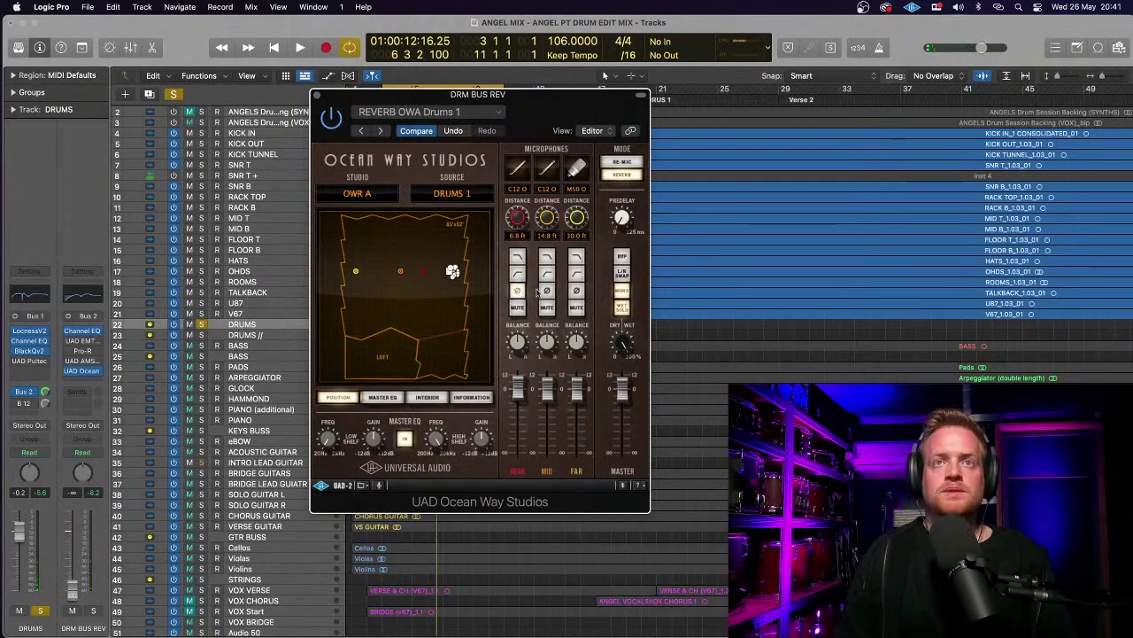
left_click_drag(73, 588, 74, 541)
key("space")
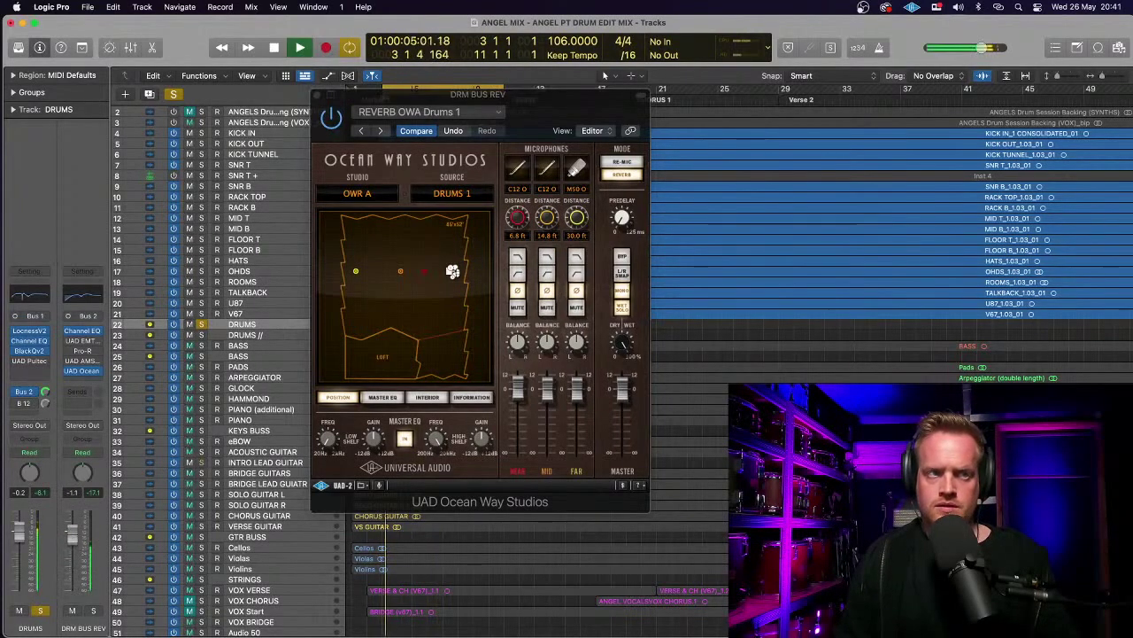
- Return all three microphones to normal phase and compare inverted against normal on the near and mid microphones during playback
left_click(576, 293)
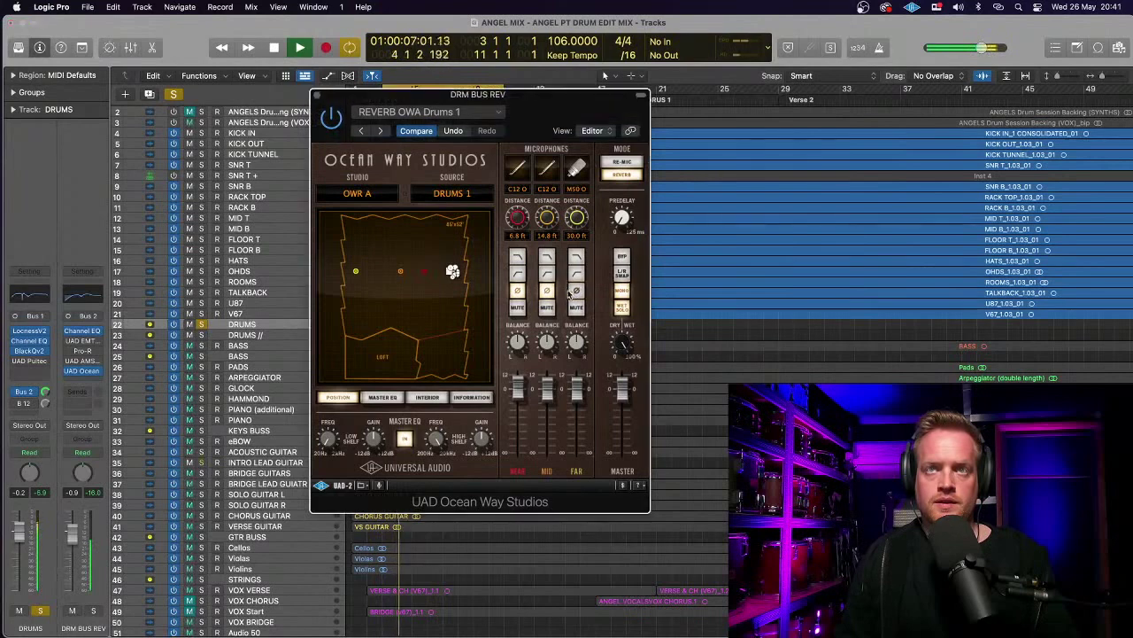
left_click(546, 292)
left_click(517, 292)
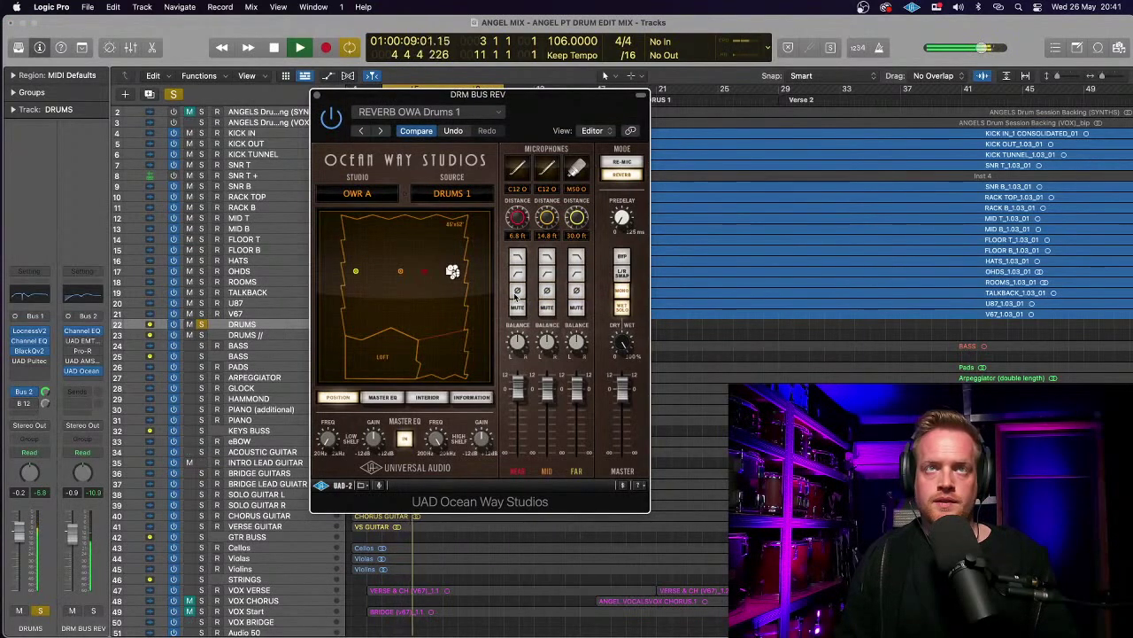
left_click(517, 292)
left_click(518, 292)
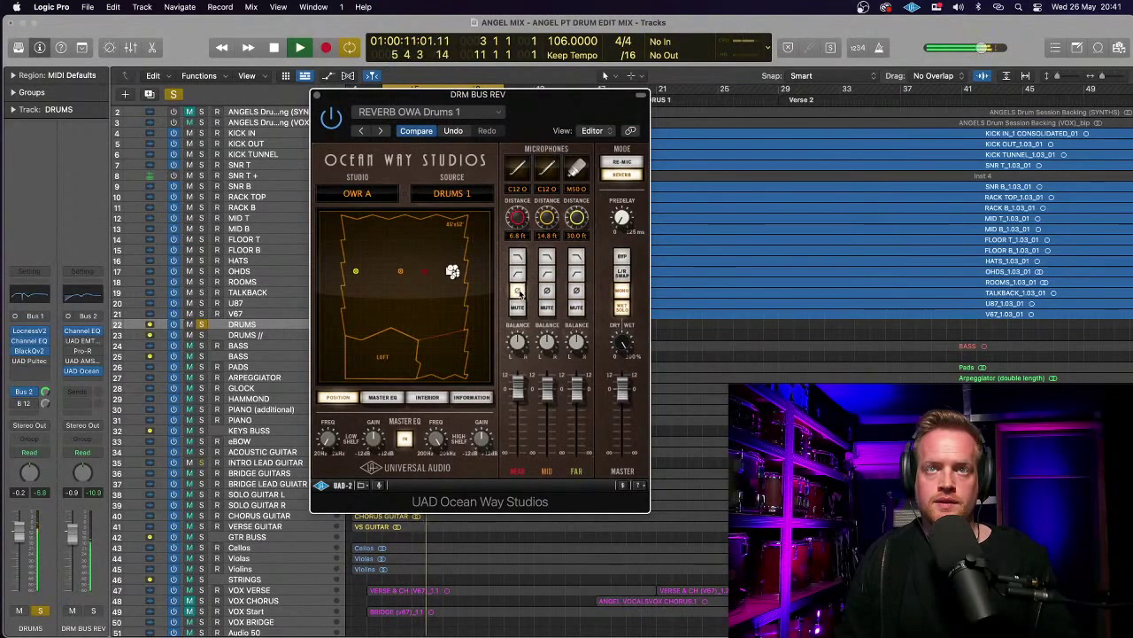
left_click(546, 293)
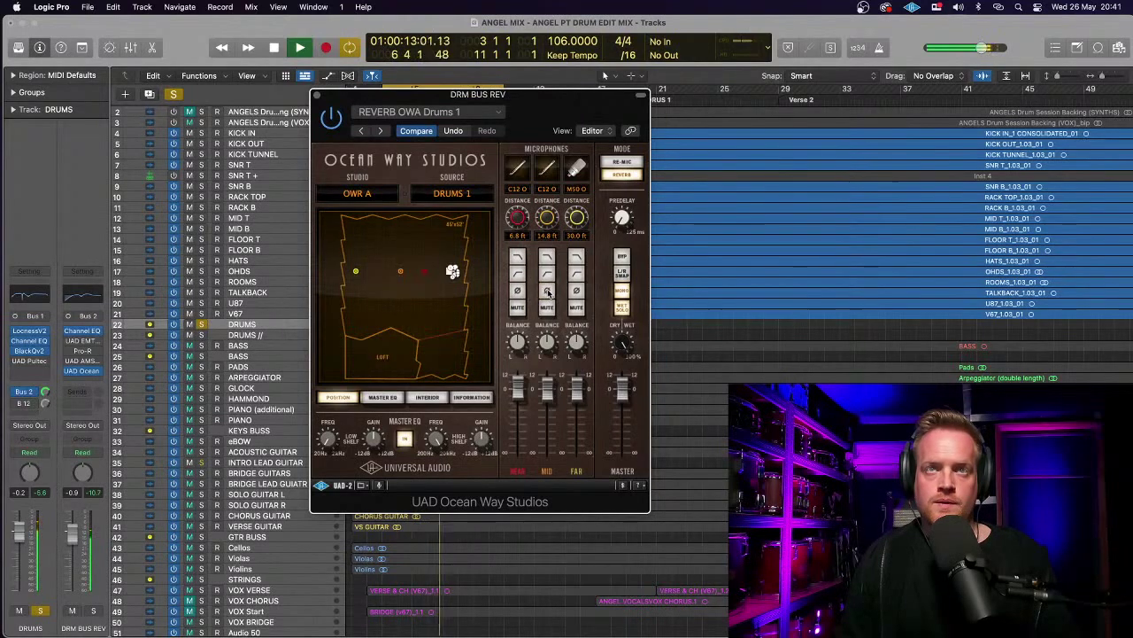
- Set the far microphone's distance to 26.0 ft and compare its inverted phase with normal, leaving it at normal
left_click(576, 292)
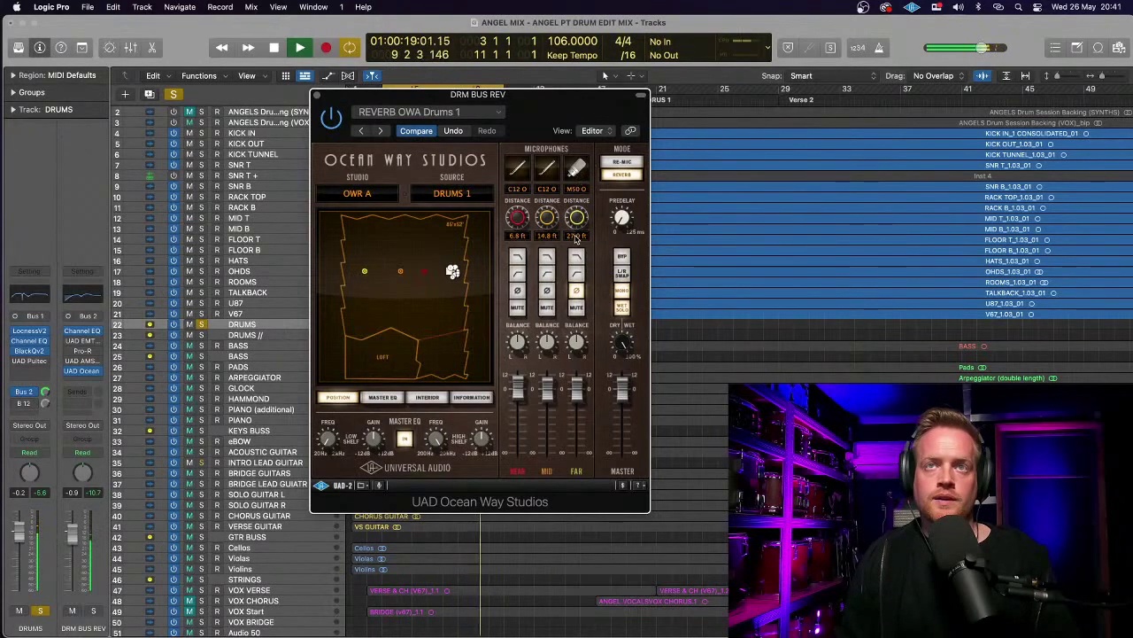
left_click(577, 292)
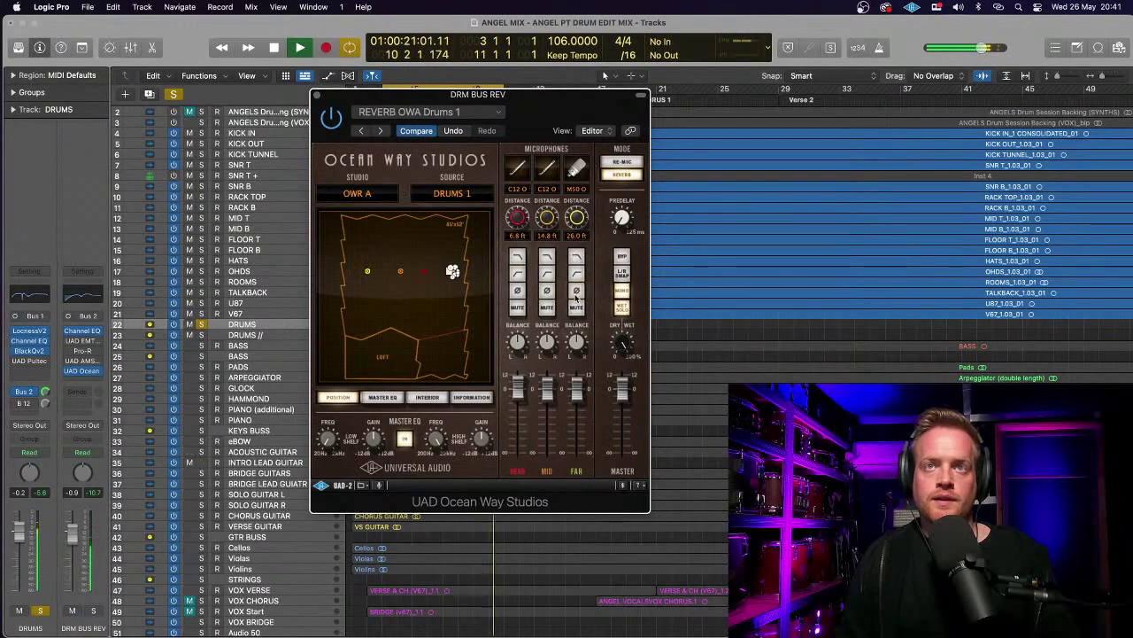
key("space")
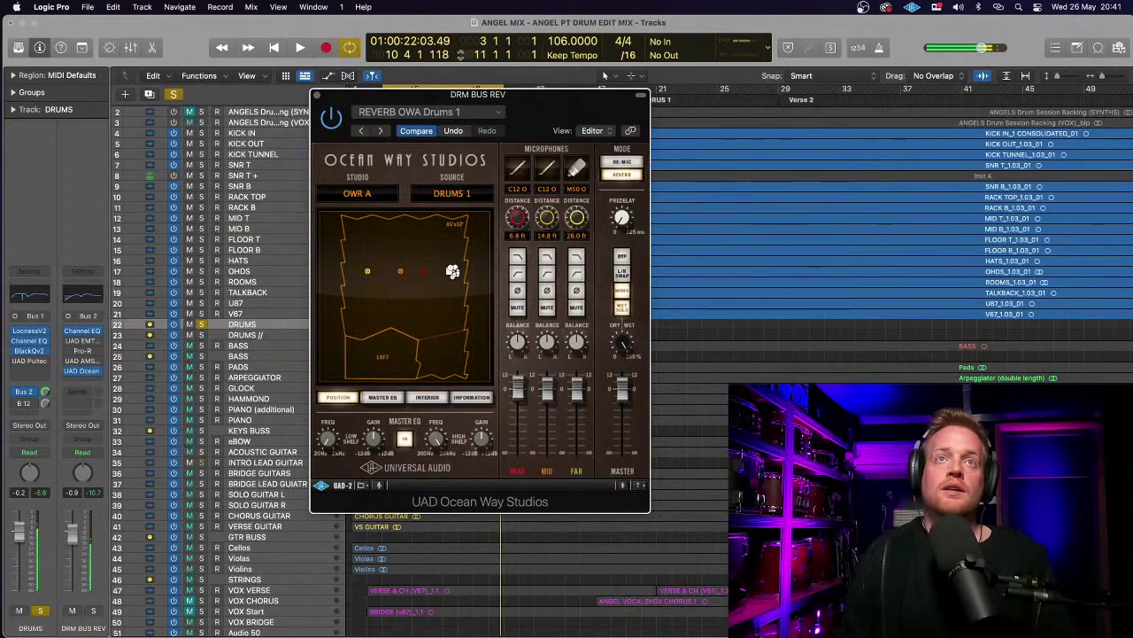
- Browse the reverb's factory presets and choose REVERB OWA Drums 1
left_click(500, 113)
mouse_move(513, 355)
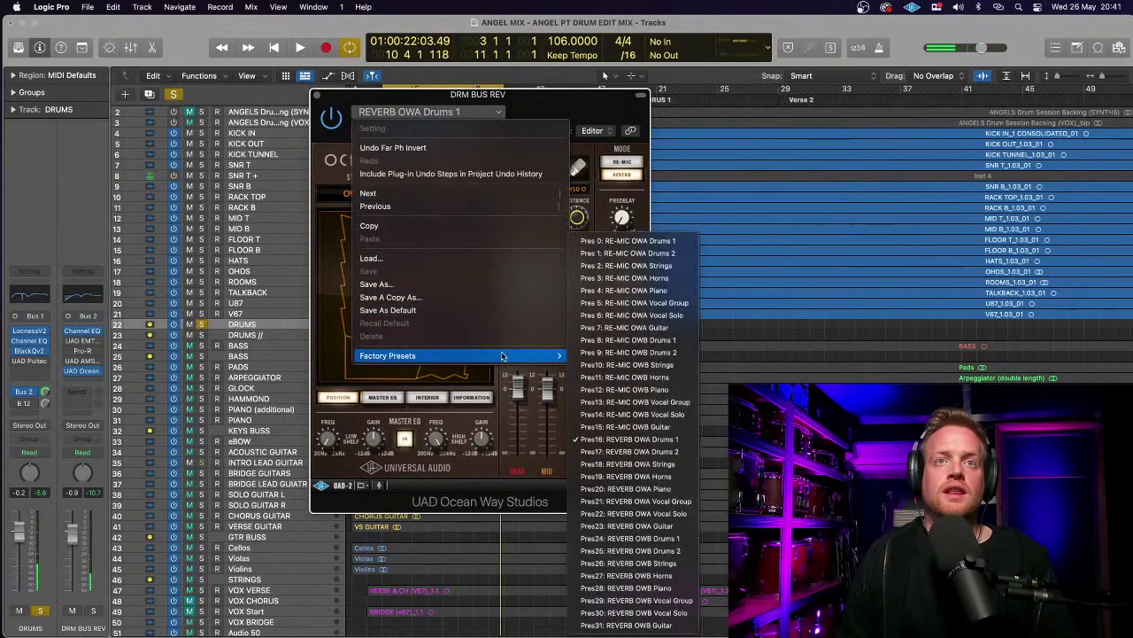
left_click(650, 442)
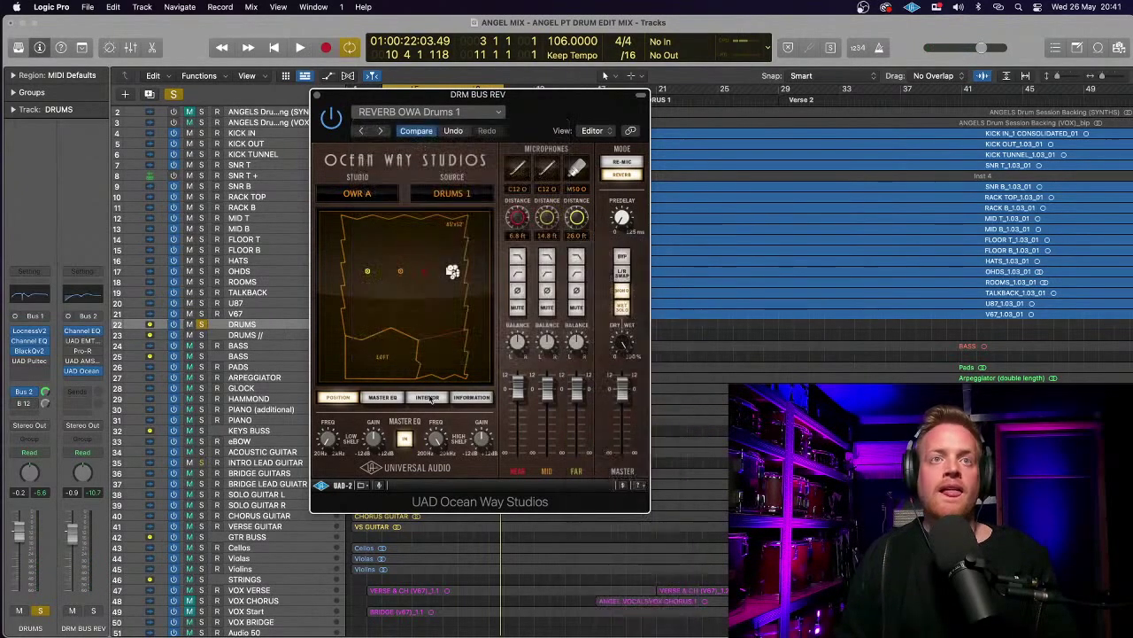
- Toggle the far and near microphone mutes and audition the drum reverb with all microphones active
left_click(577, 308)
left_click(518, 309)
key("space")
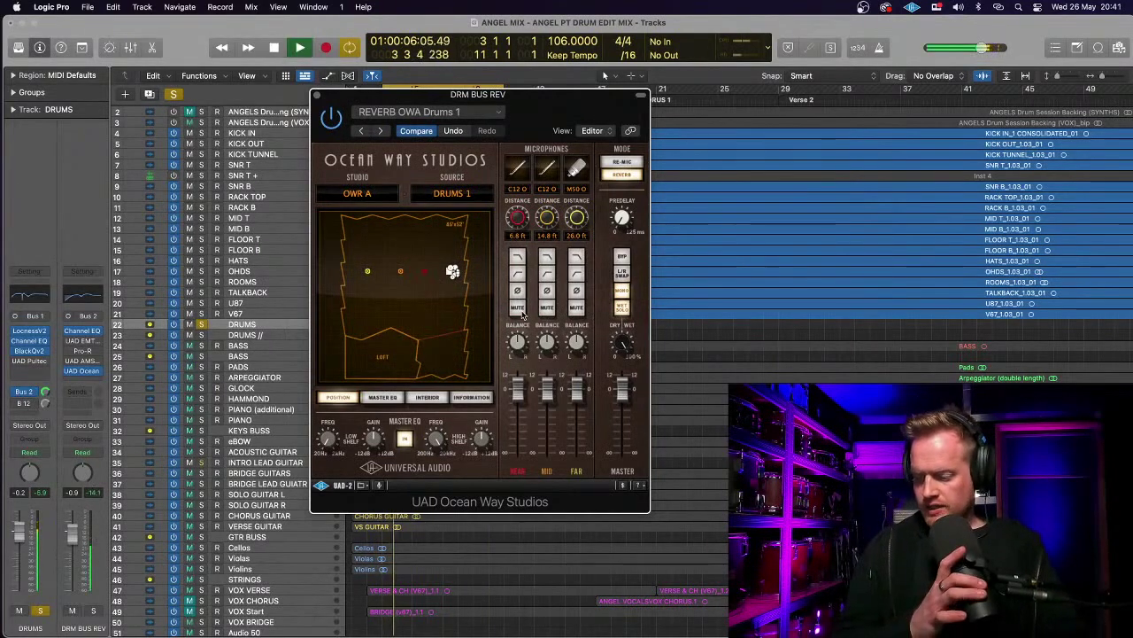
key("space")
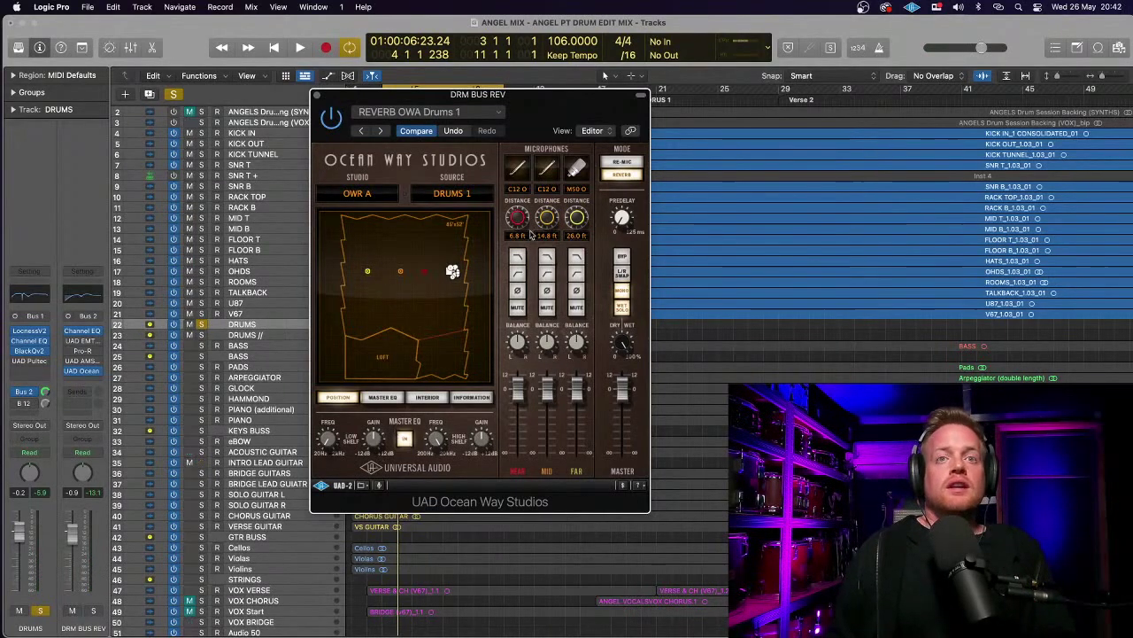
key("space")
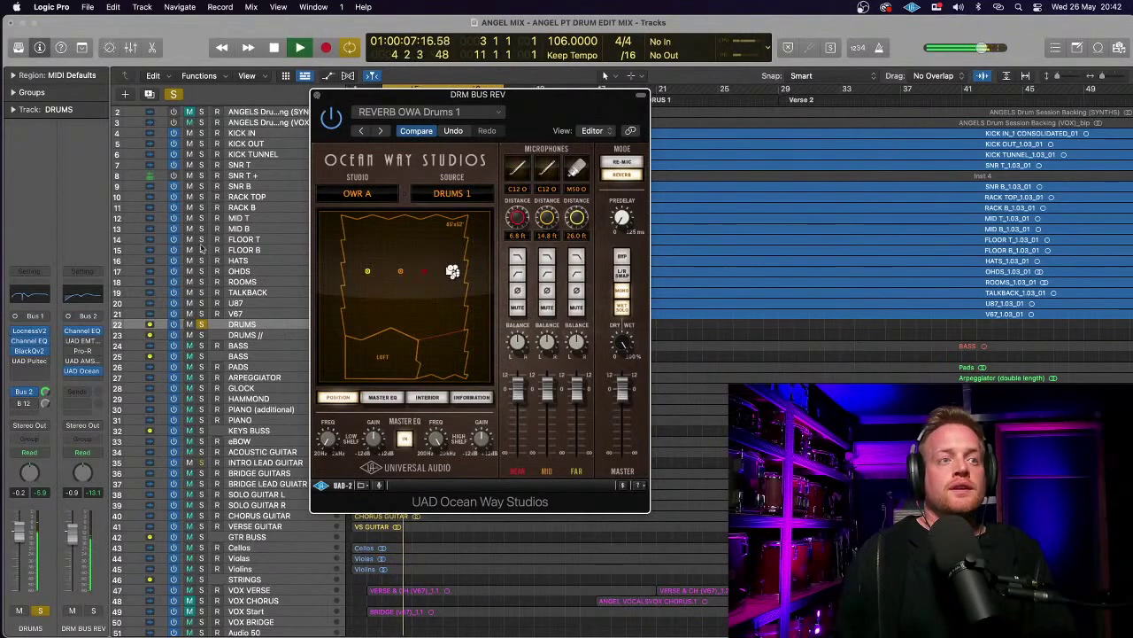
- Pull the DRM BUS REV fader fully down, then raise it during playback to about -5.6 dB
key("space")
left_click_drag(72, 574, 73, 631)
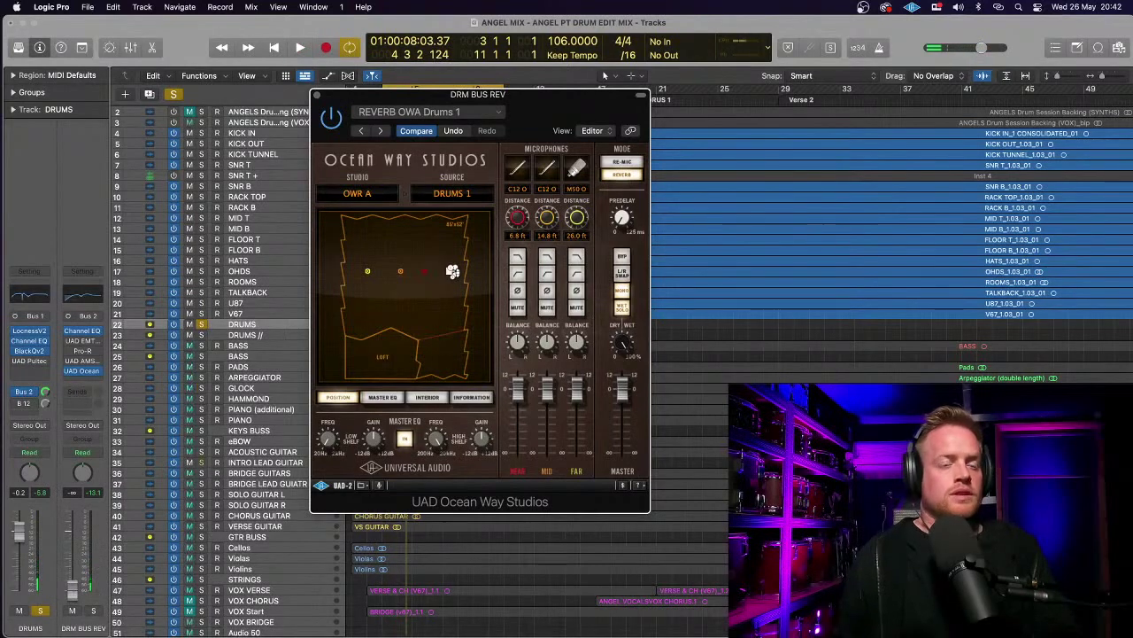
key("space")
left_click_drag(73, 591, 72, 564)
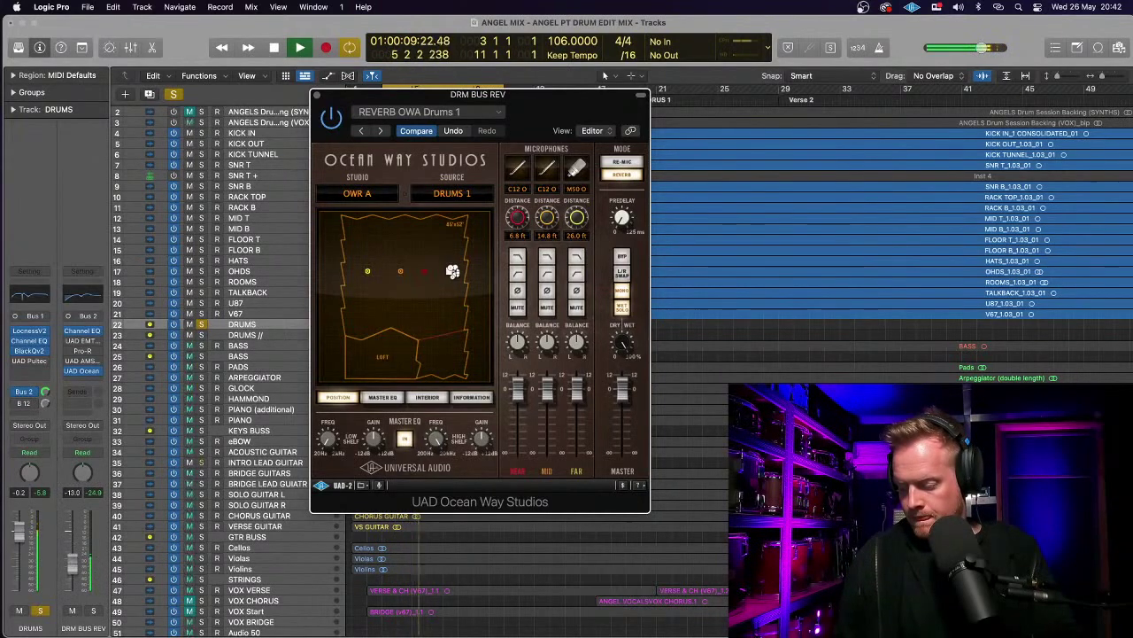
left_click_drag(73, 563, 72, 552)
key("space")
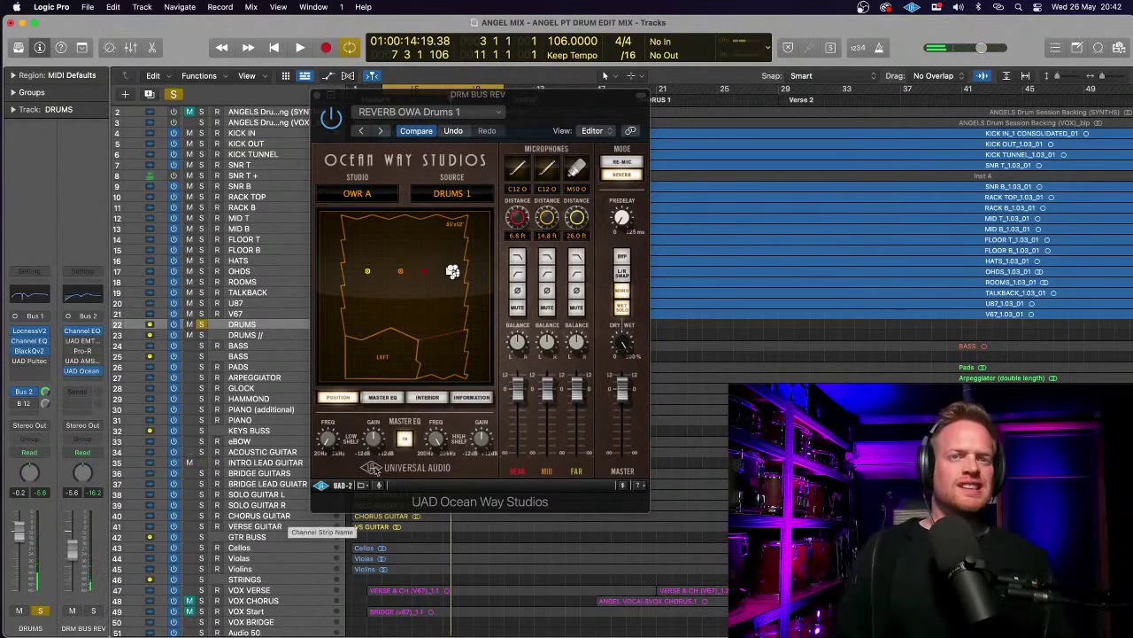
- Switch the Ocean Way Studios plug-in window from its graphical editor to the plain parameter controls
left_click_drag(519, 394, 518, 387)
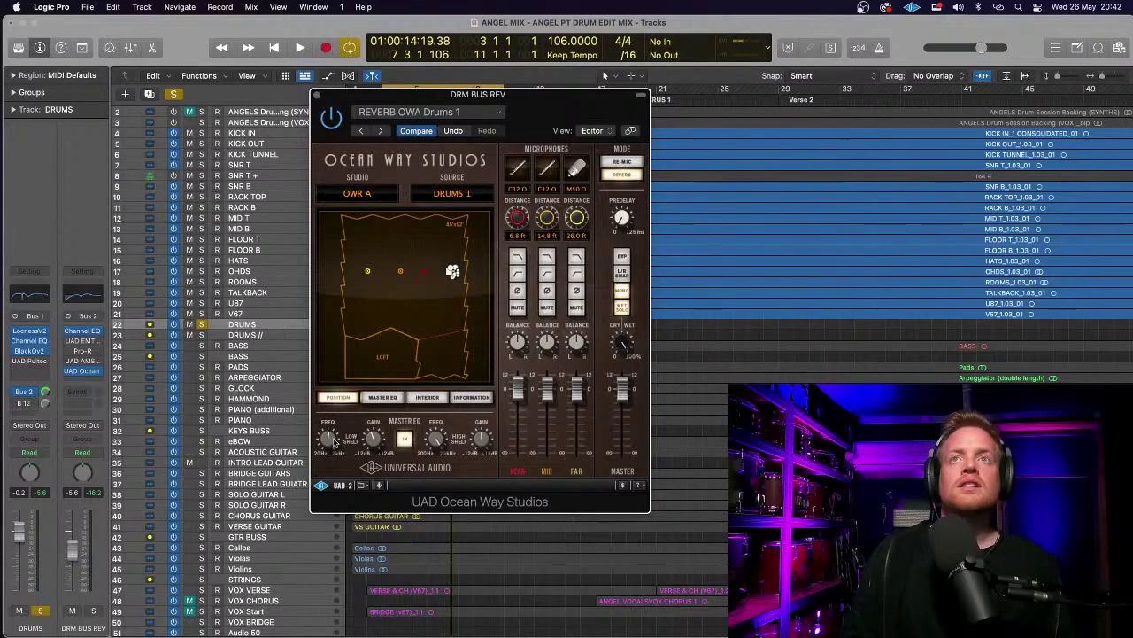
left_click(607, 131)
left_click(604, 149)
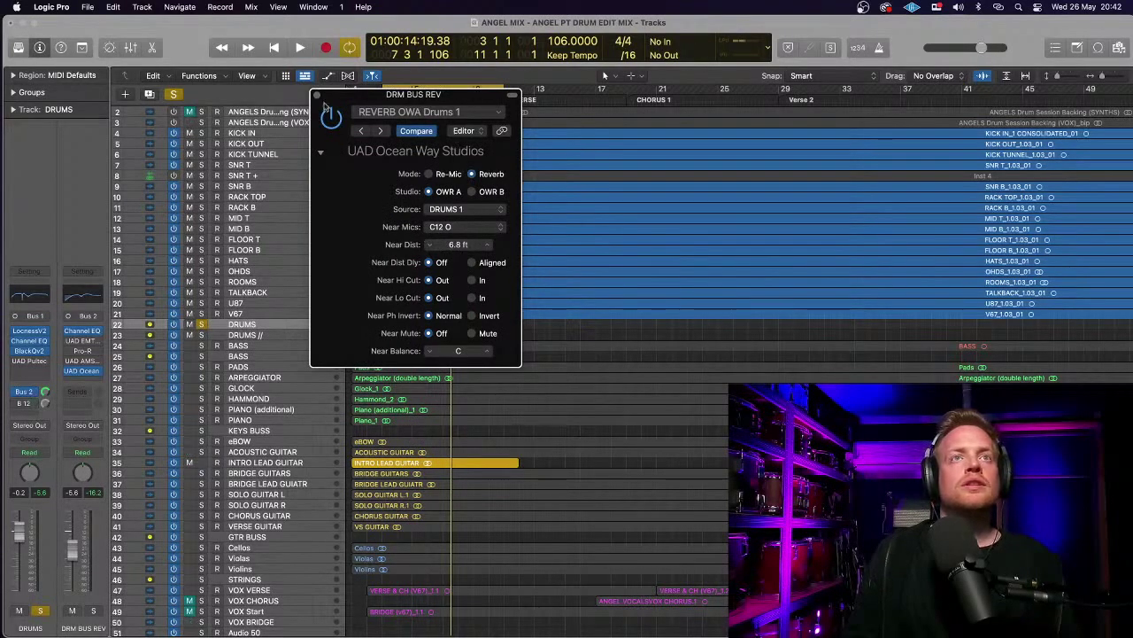
- Return the Ocean Way Studios plug-in from its parameter list to the graphical editor and close its window
left_click(322, 154)
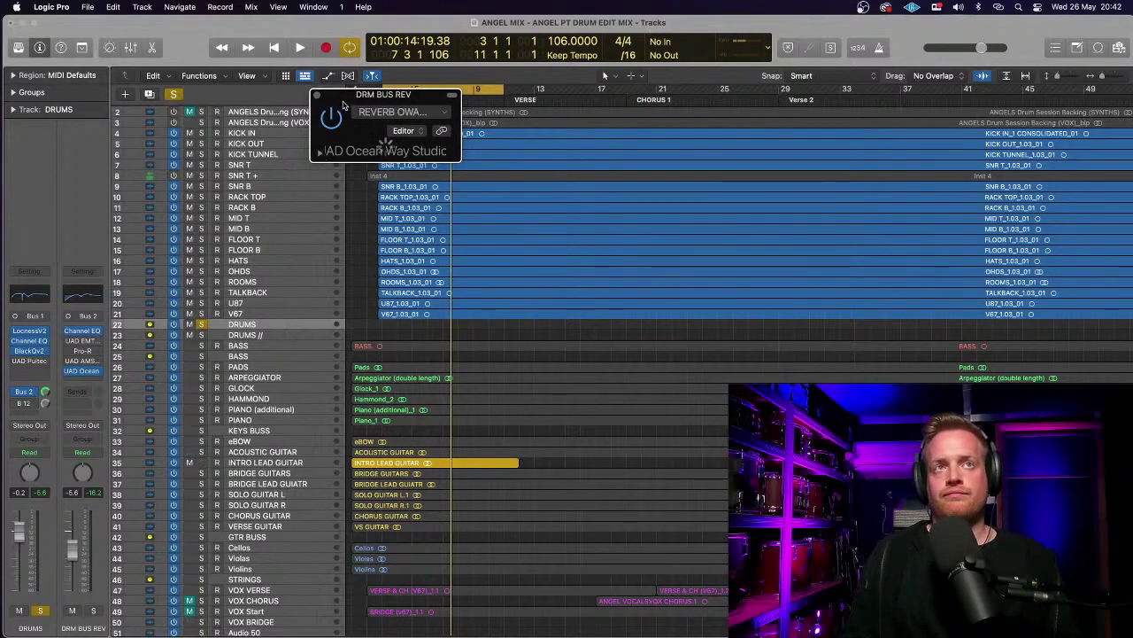
left_click_drag(344, 104, 344, 131)
left_click(320, 178)
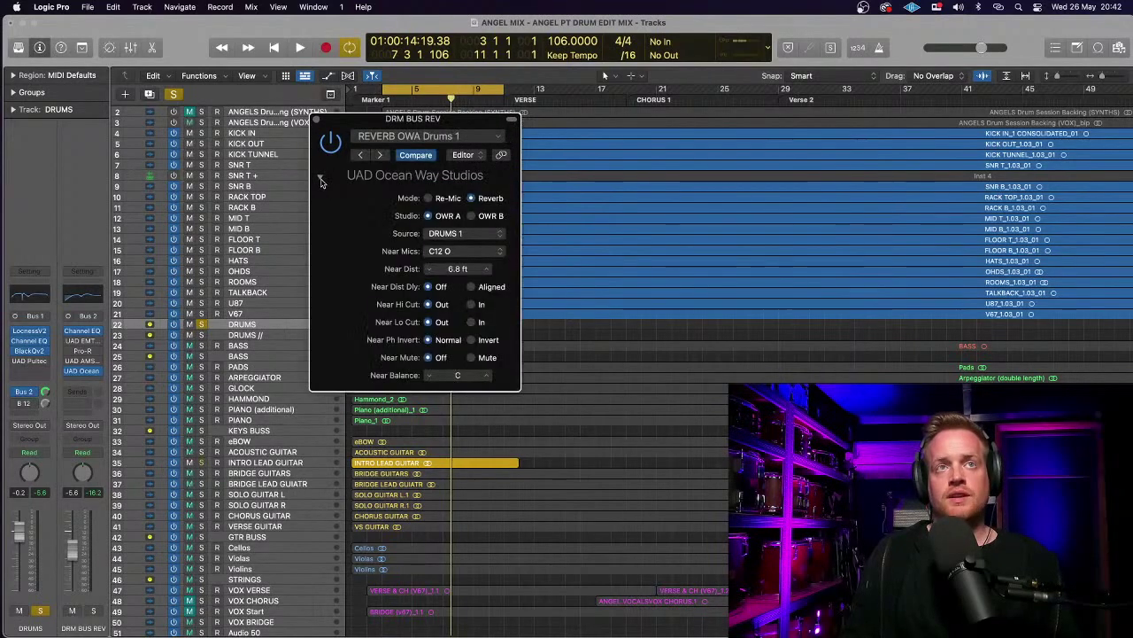
left_click(485, 155)
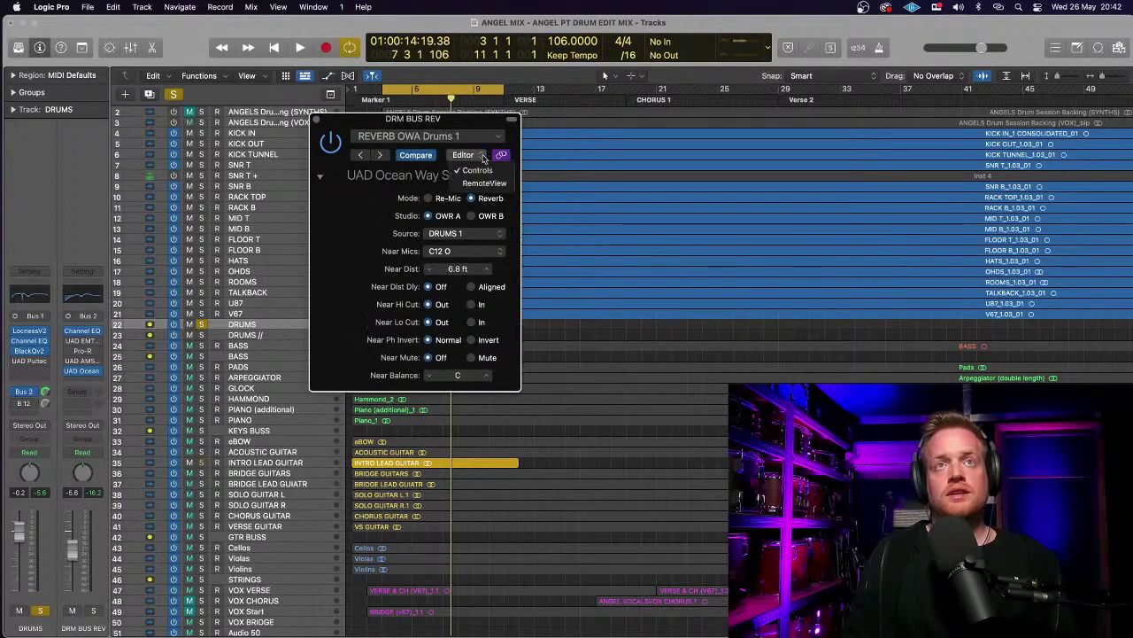
left_click(514, 177)
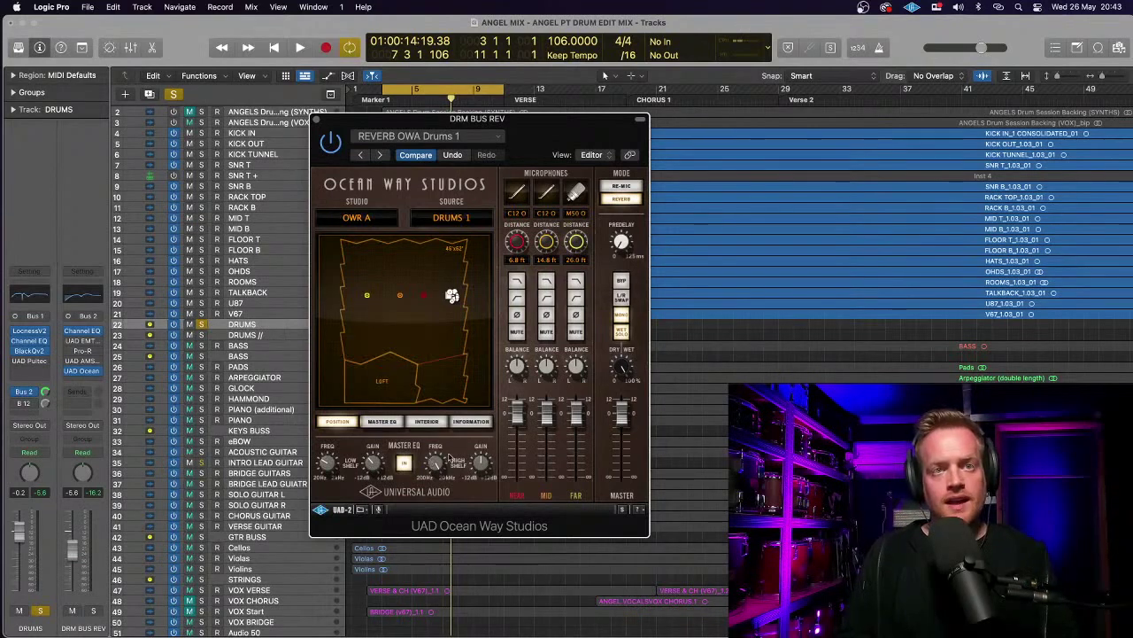
left_click(316, 119)
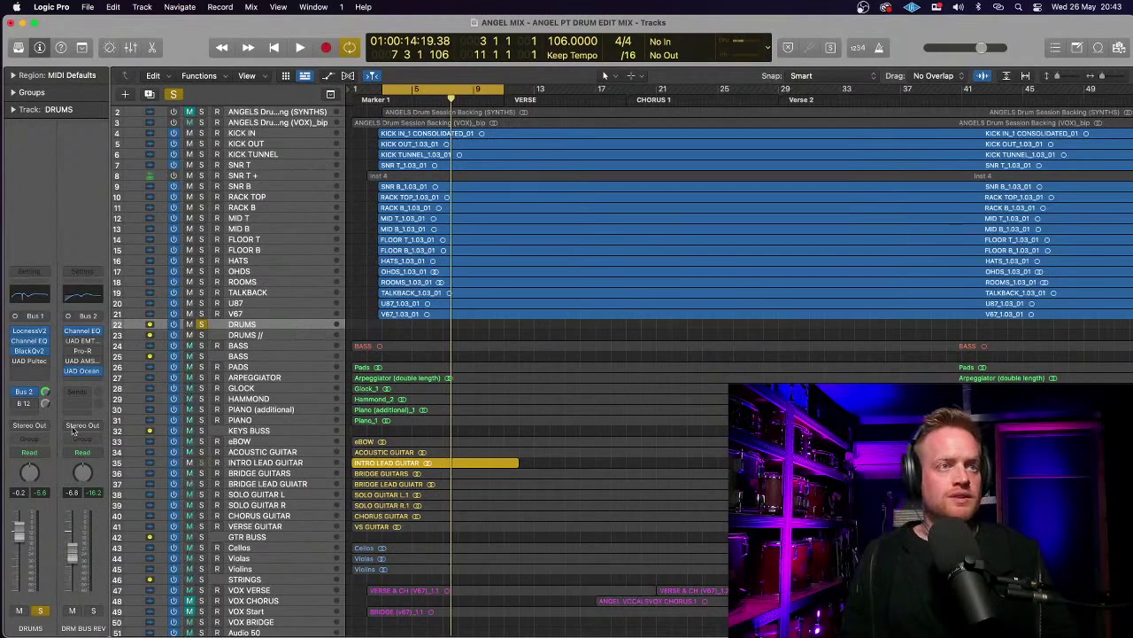
- Inspect the DRUMS channel's Bus 12 send that feeds the DRUMS // parallel bus, leaving its routing as is
left_click(28, 404)
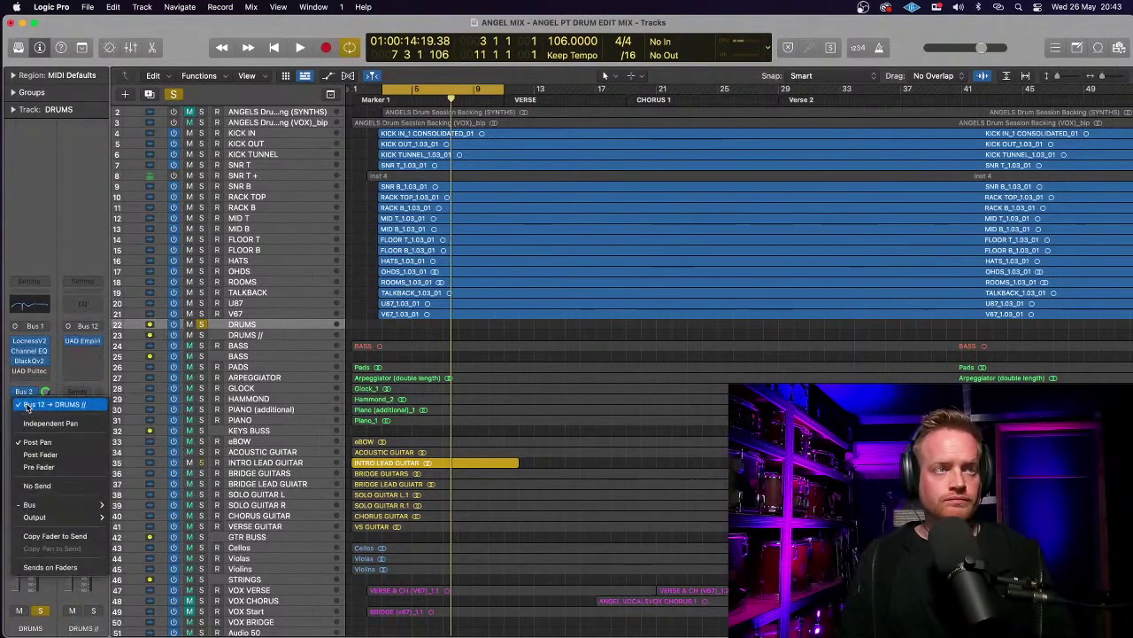
left_click(29, 155)
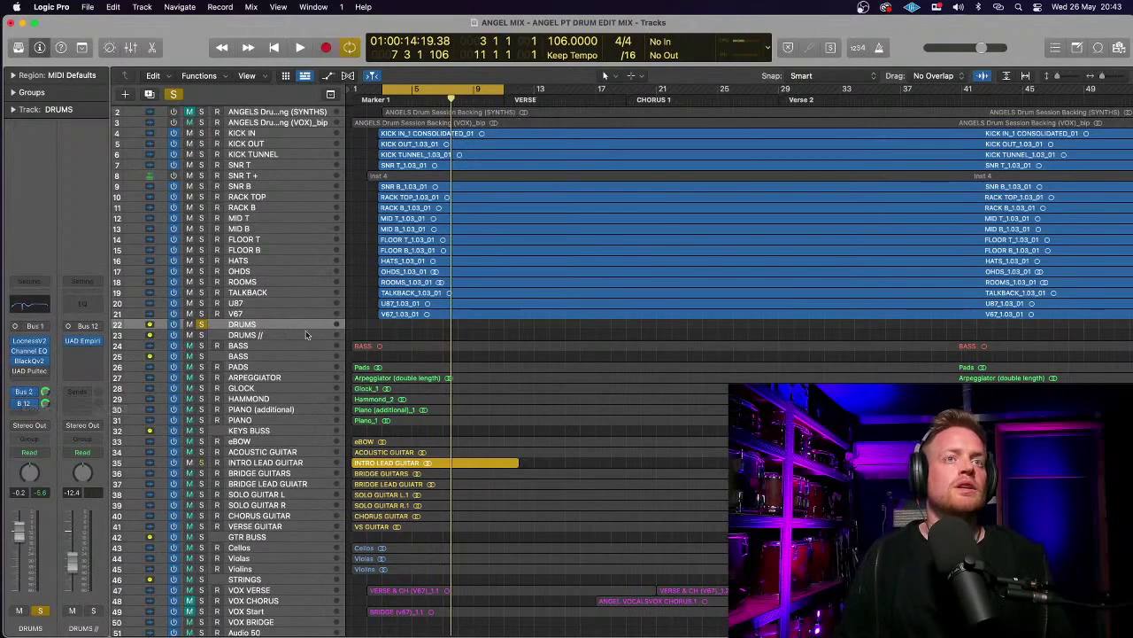
left_click(27, 404)
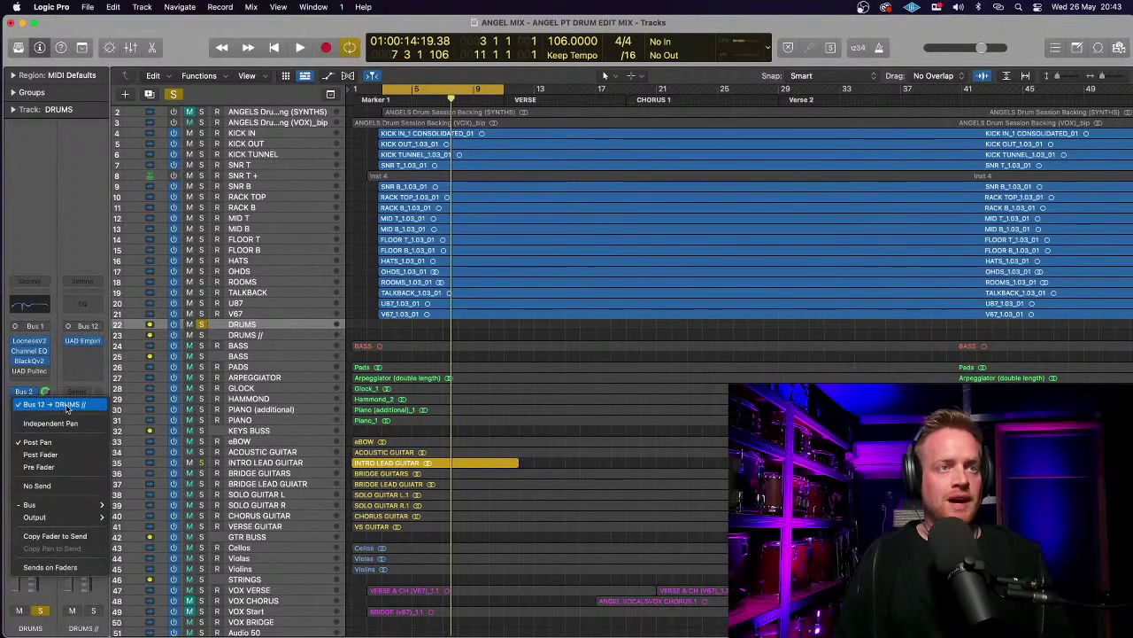
left_click(27, 403)
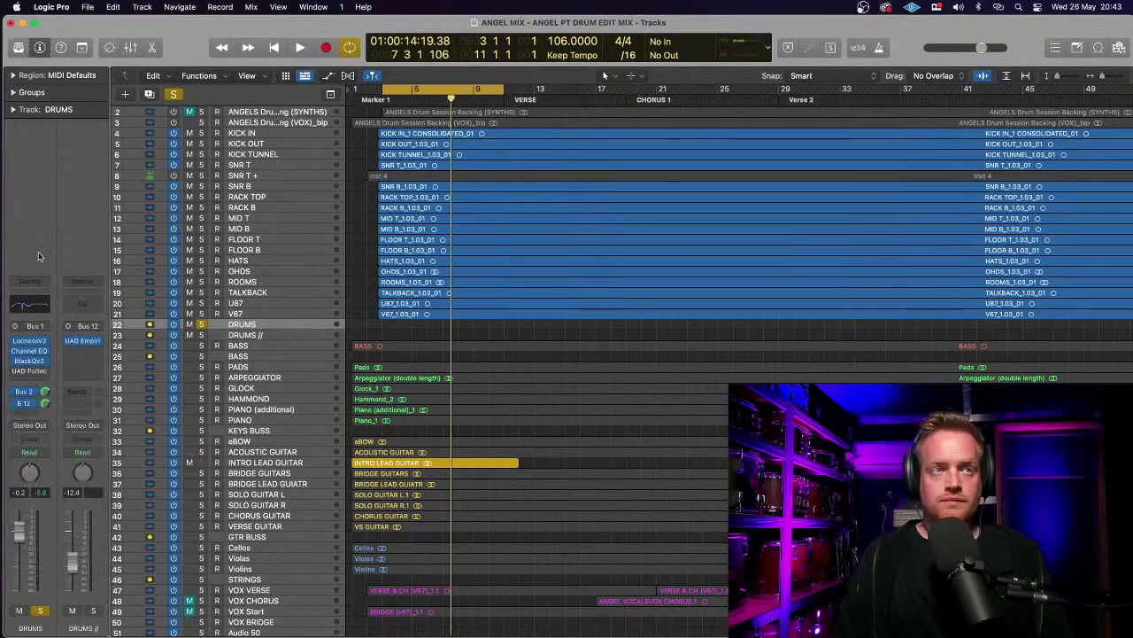
left_click(27, 408)
- Open the Distressor on the DRUMS // channel and move the solo from DRUMS to DRUMS // for playback
left_click(85, 345)
left_click(85, 343)
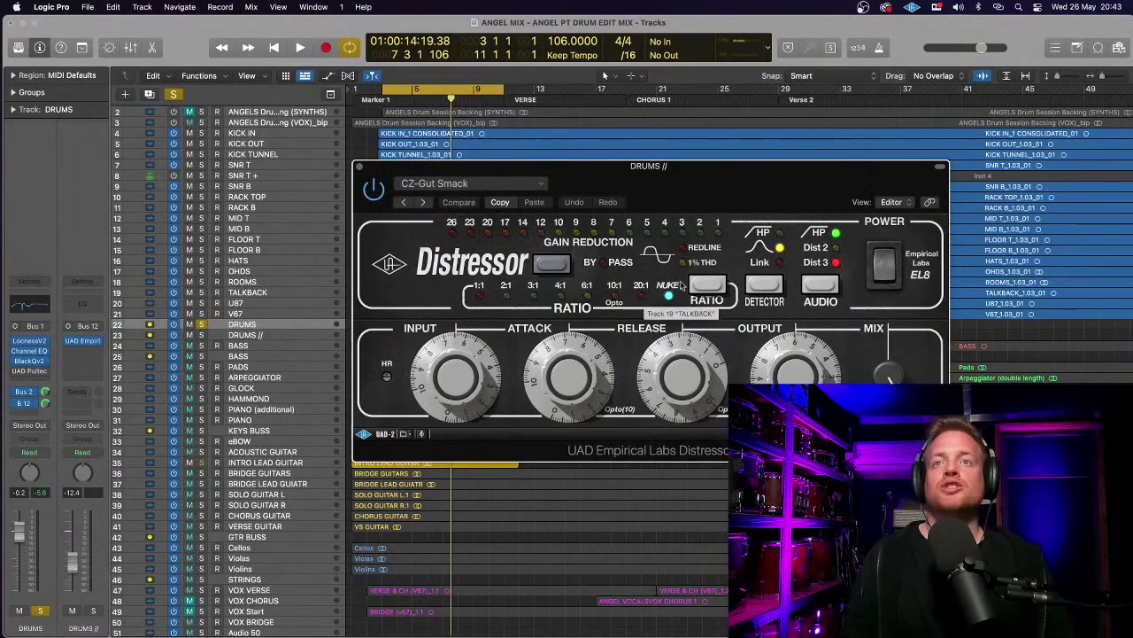
left_click_drag(724, 175, 483, 95)
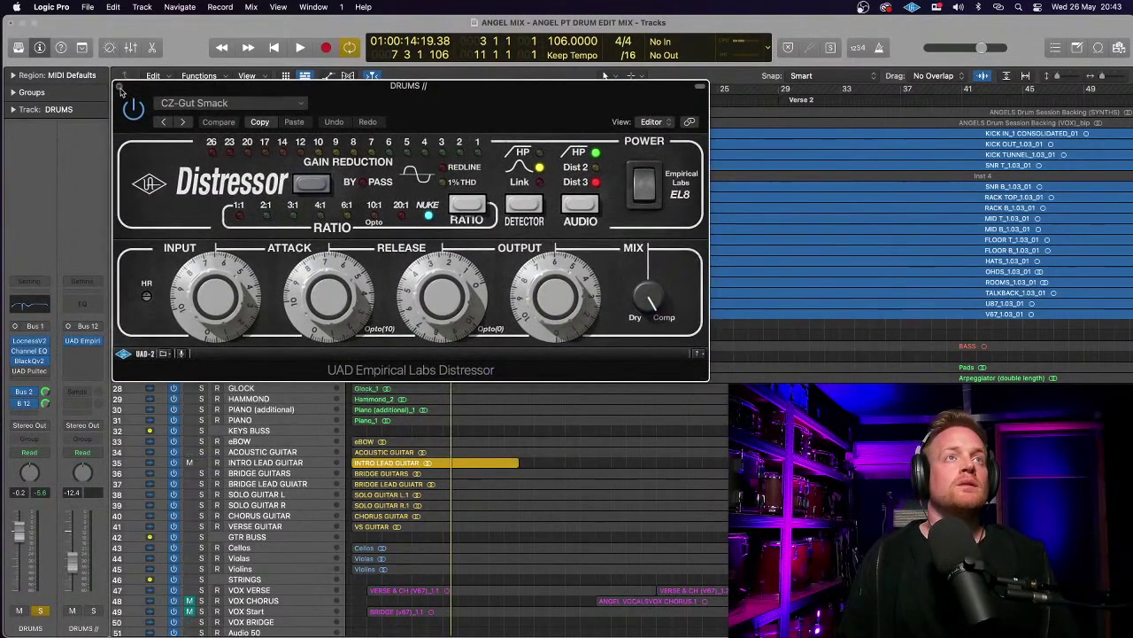
left_click(41, 611)
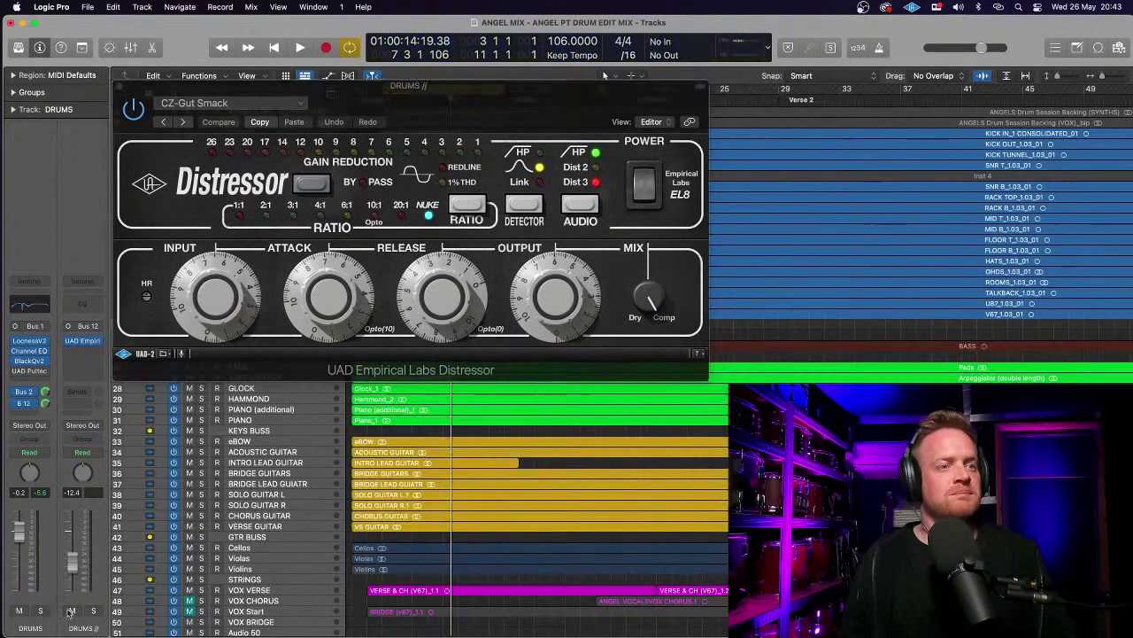
left_click(94, 611)
key("space")
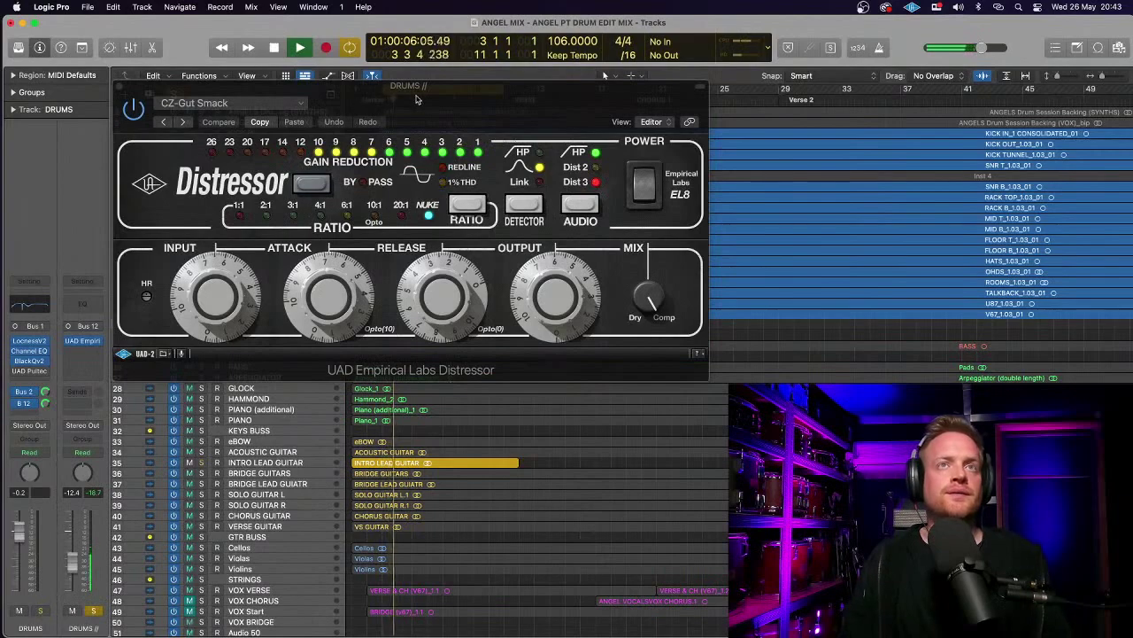
- Audition the parallel drums while working the Distressor's input knob, close the plug-in and stop playback
left_click_drag(409, 105, 414, 92)
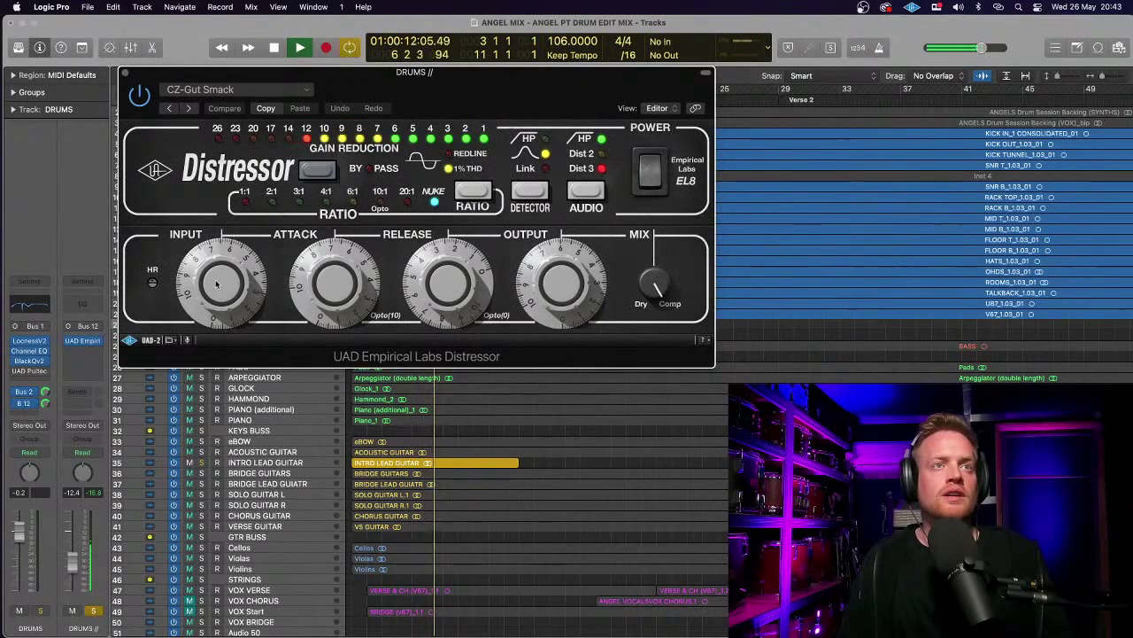
mouse_move(235, 270)
left_mouse_down()
mouse_move(213, 241)
mouse_move(212, 295)
mouse_move(203, 262)
mouse_move(215, 268)
left_mouse_up()
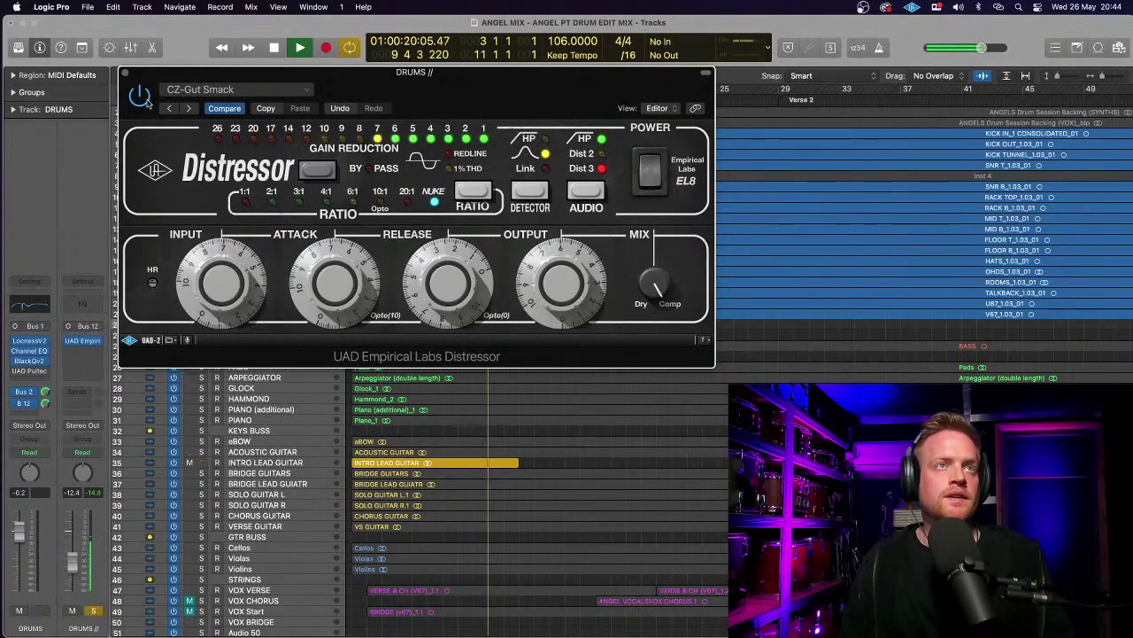
left_click(125, 73)
key("space")
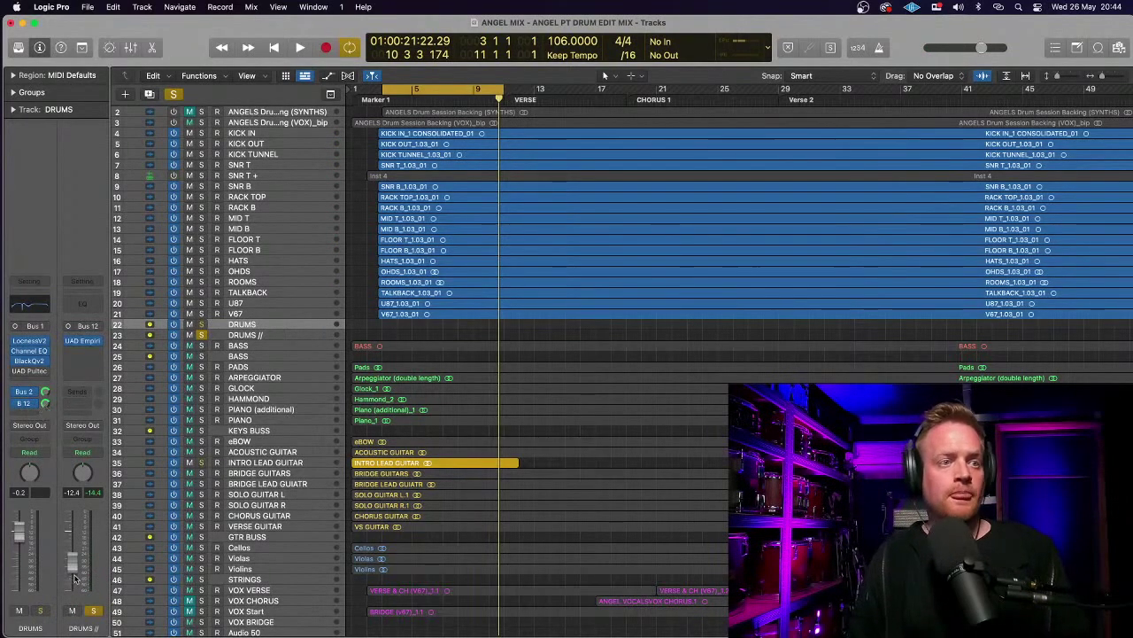
- Move the solo back to DRUMS and blend in the DRUMS // channel during playback at about -8.6 dB
left_click(93, 611)
left_click(40, 611)
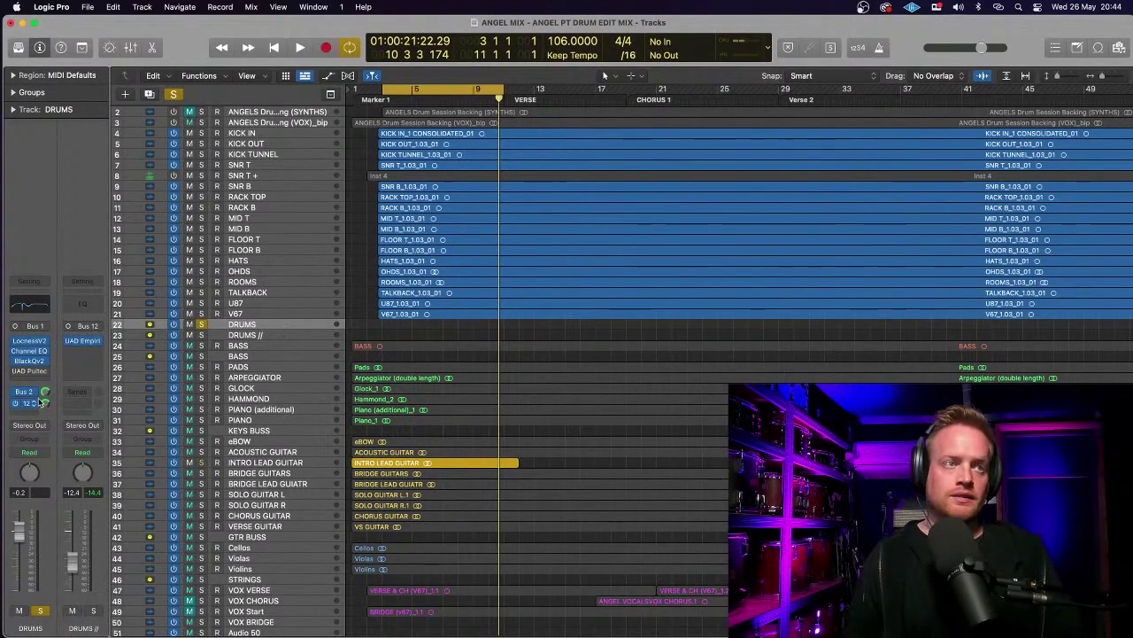
left_click(84, 426)
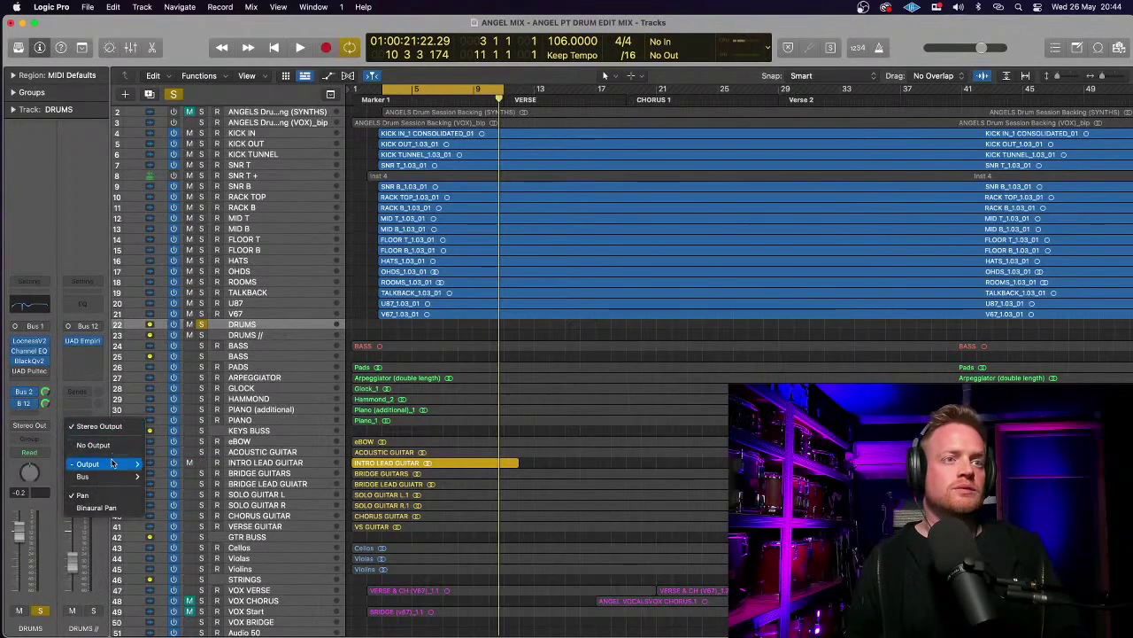
left_click(107, 409)
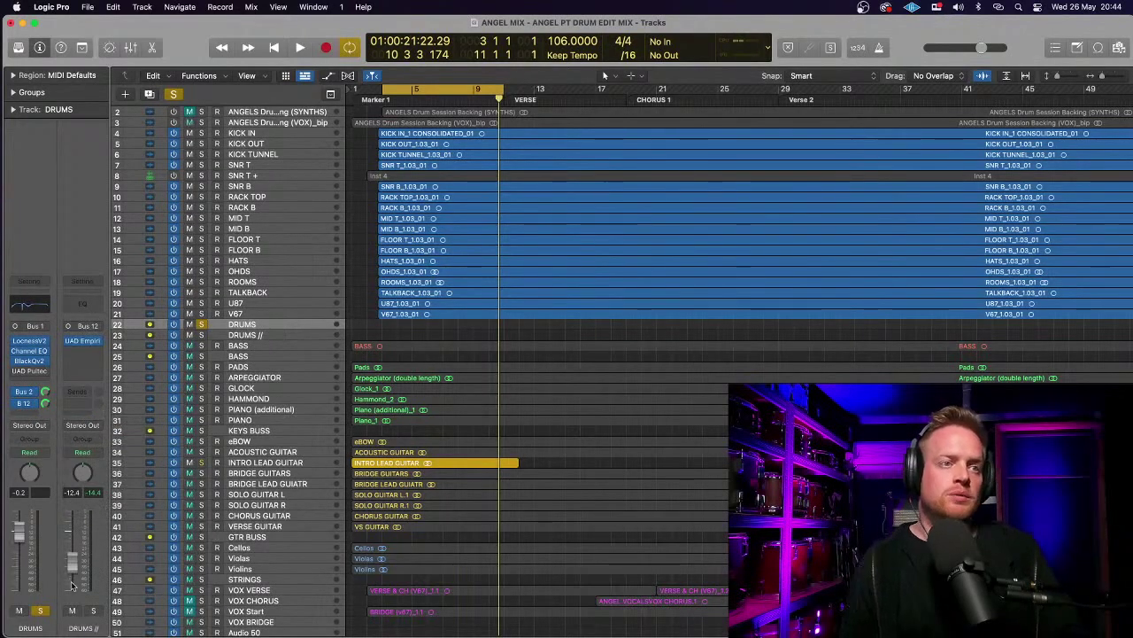
key("space")
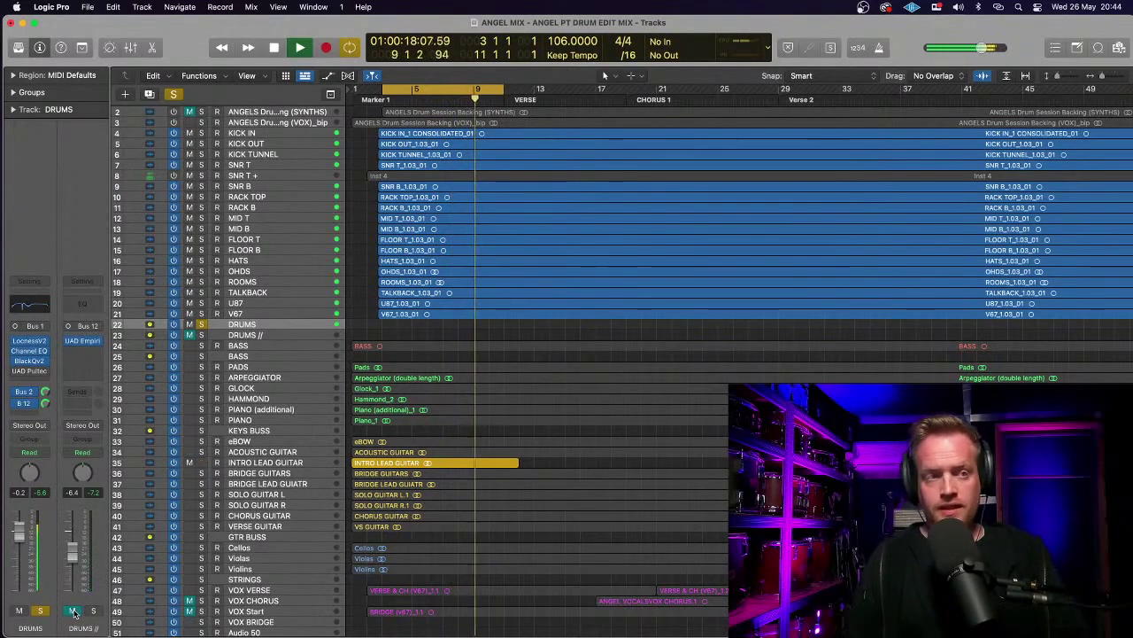
left_click_drag(73, 562, 72, 567)
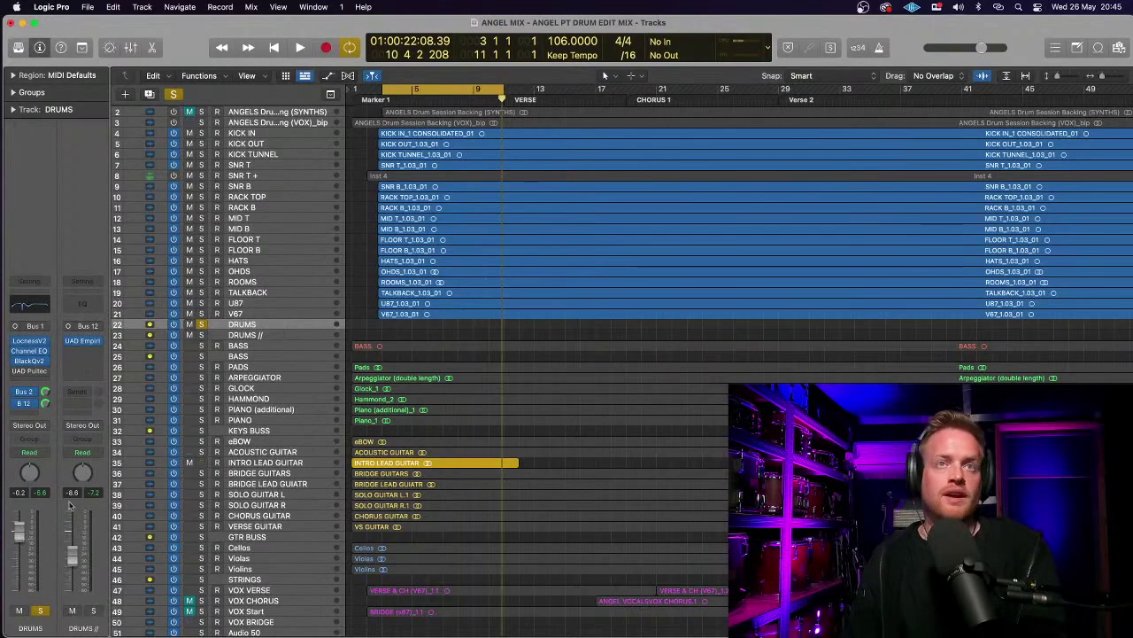
- Compare the levels of the kick microphone channels with the DRUMS bus and master levels during playback
left_click(297, 135)
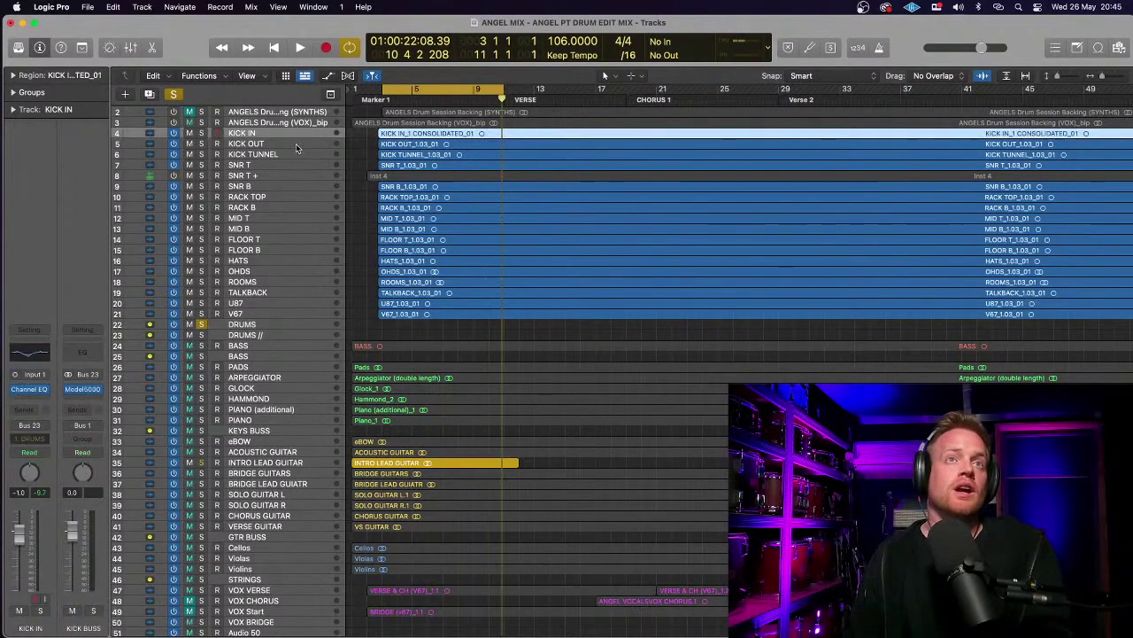
left_click(297, 143)
left_click(297, 153)
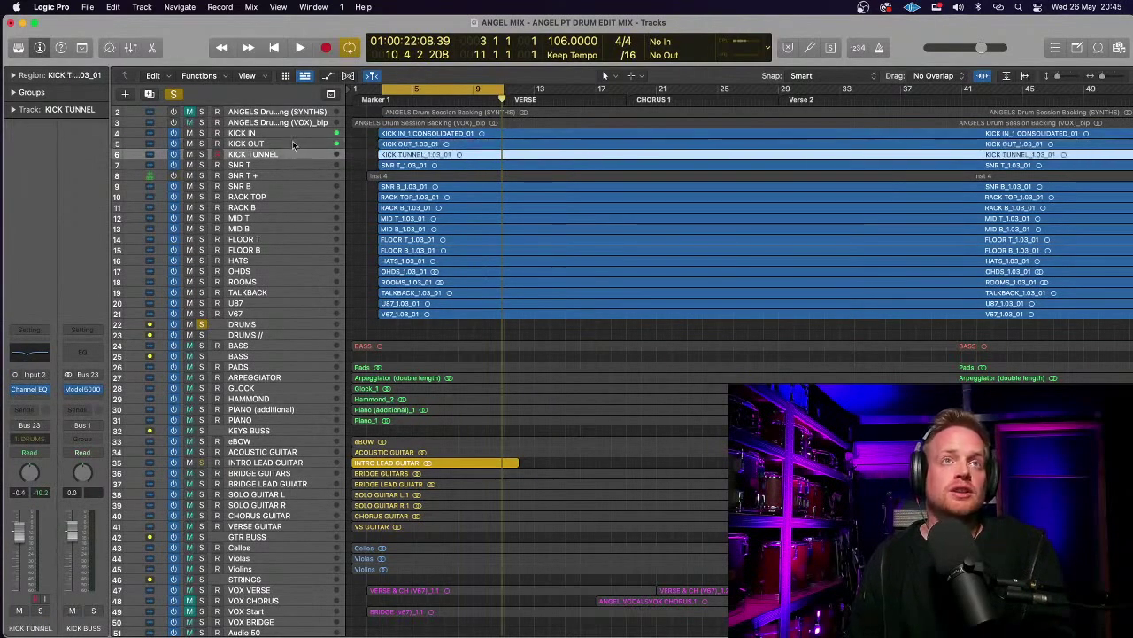
left_click(294, 144)
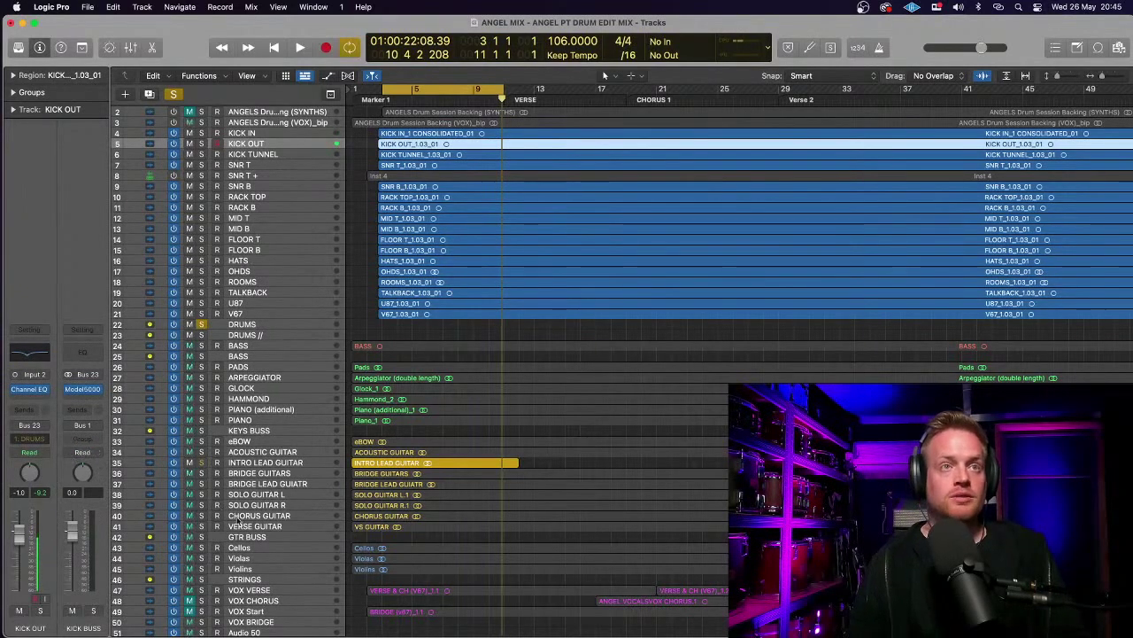
left_click(273, 327)
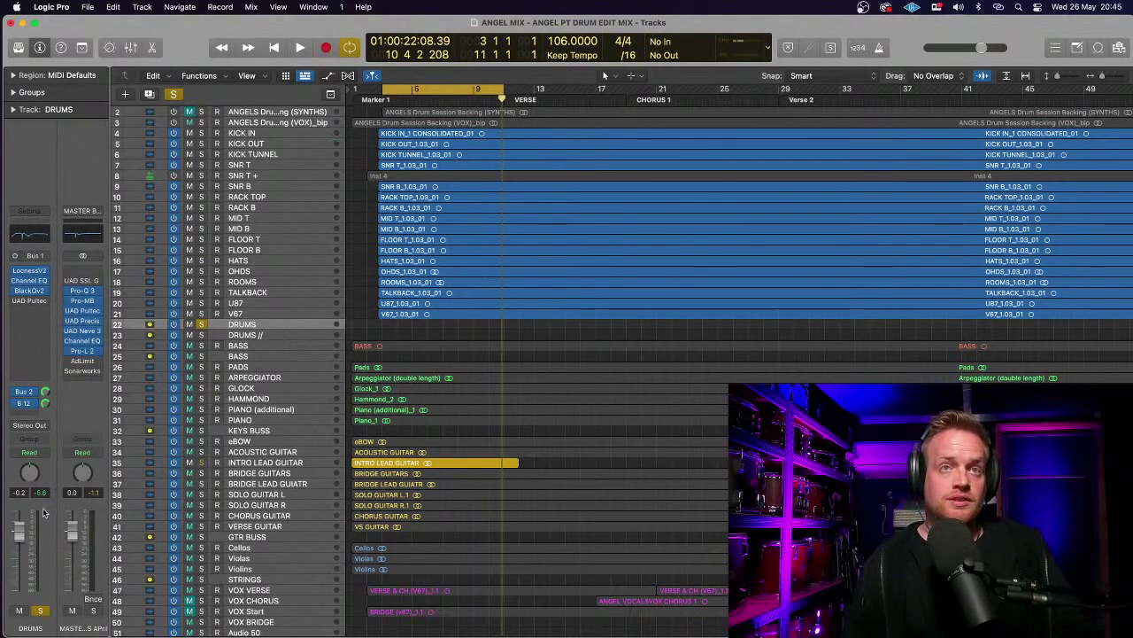
key("space")
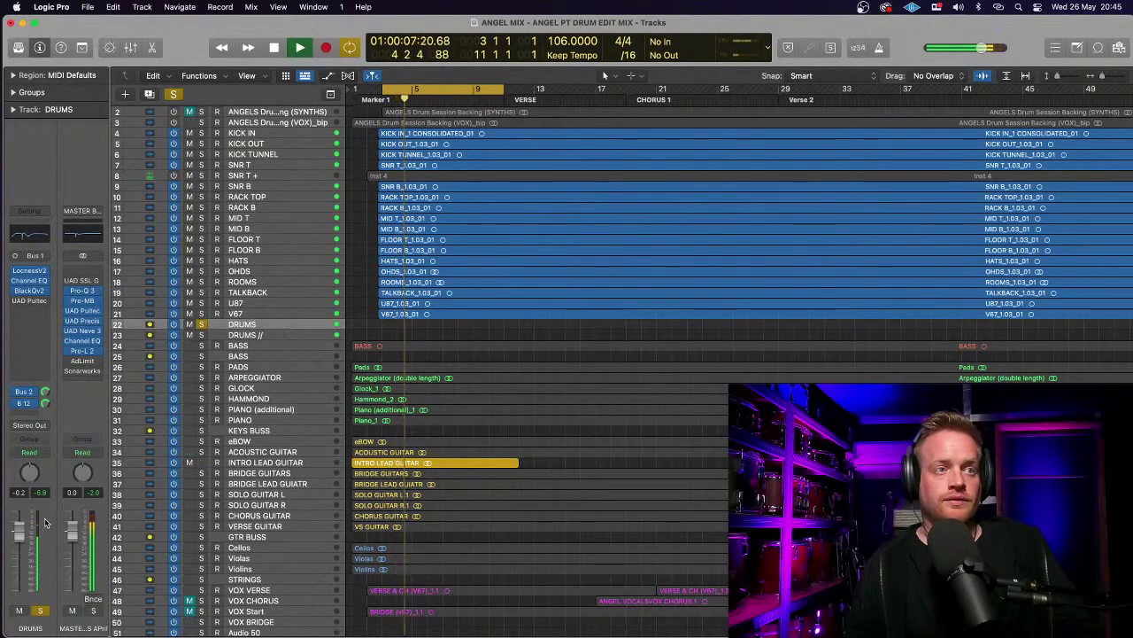
key("space")
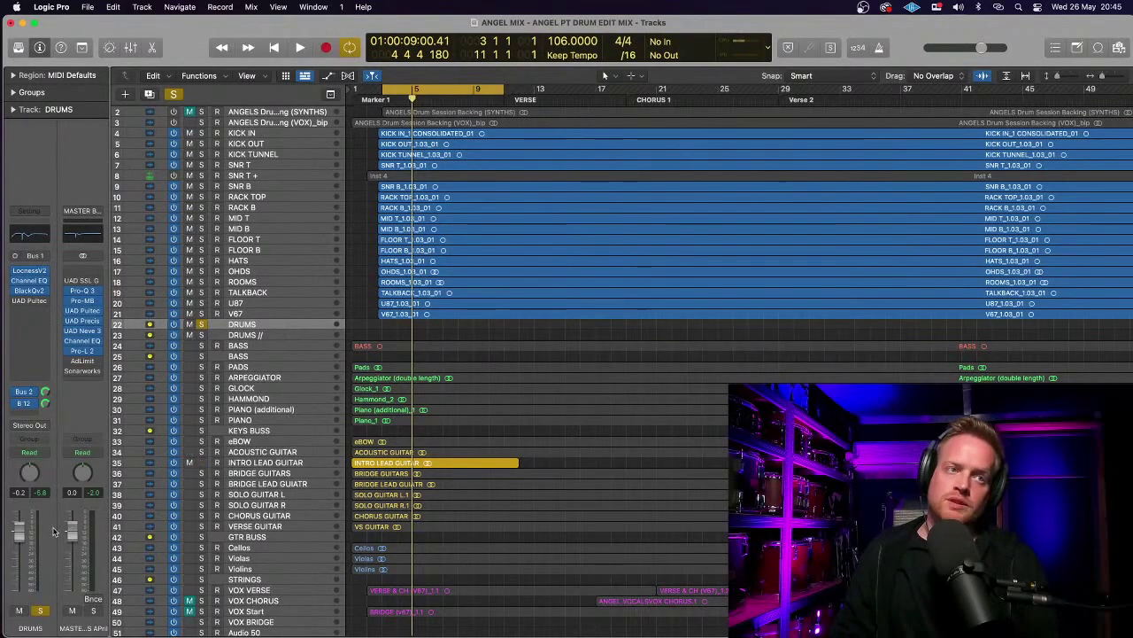
left_click(297, 158)
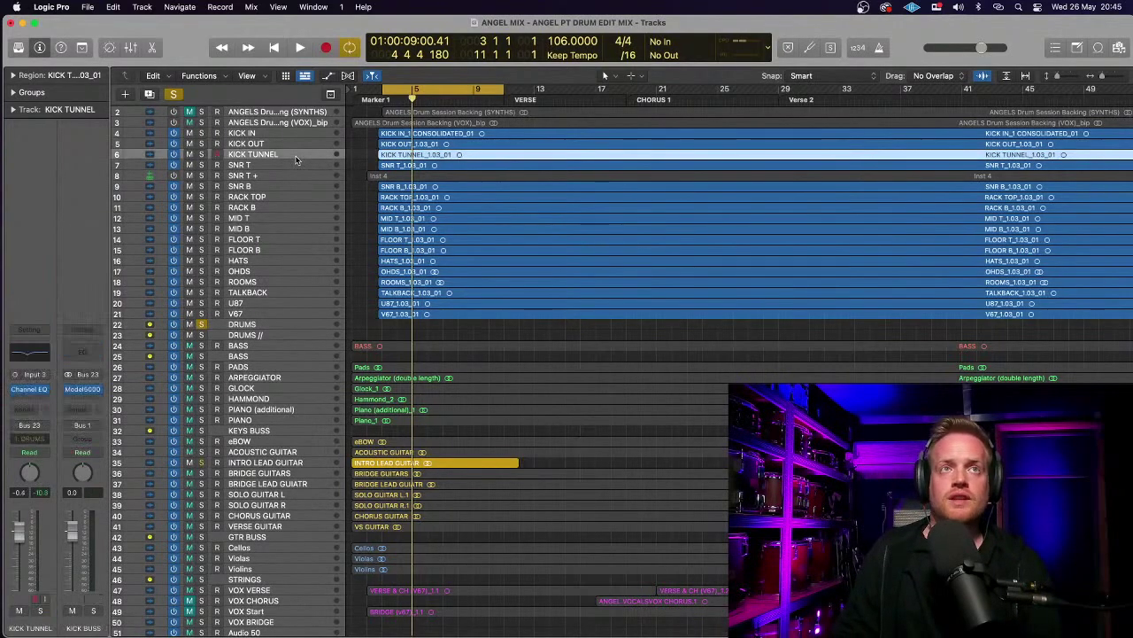
- Lower the DRUMS bus fader to about -5.2 dB and play the drums to check the master level
left_click(265, 325)
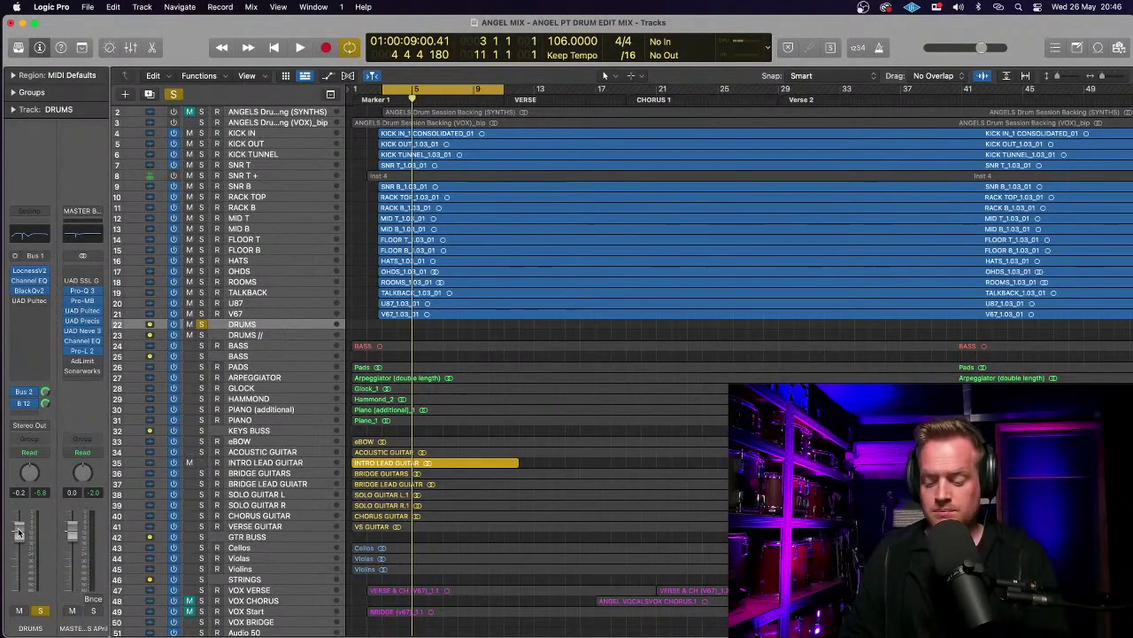
left_click_drag(18, 531, 27, 551)
key("space")
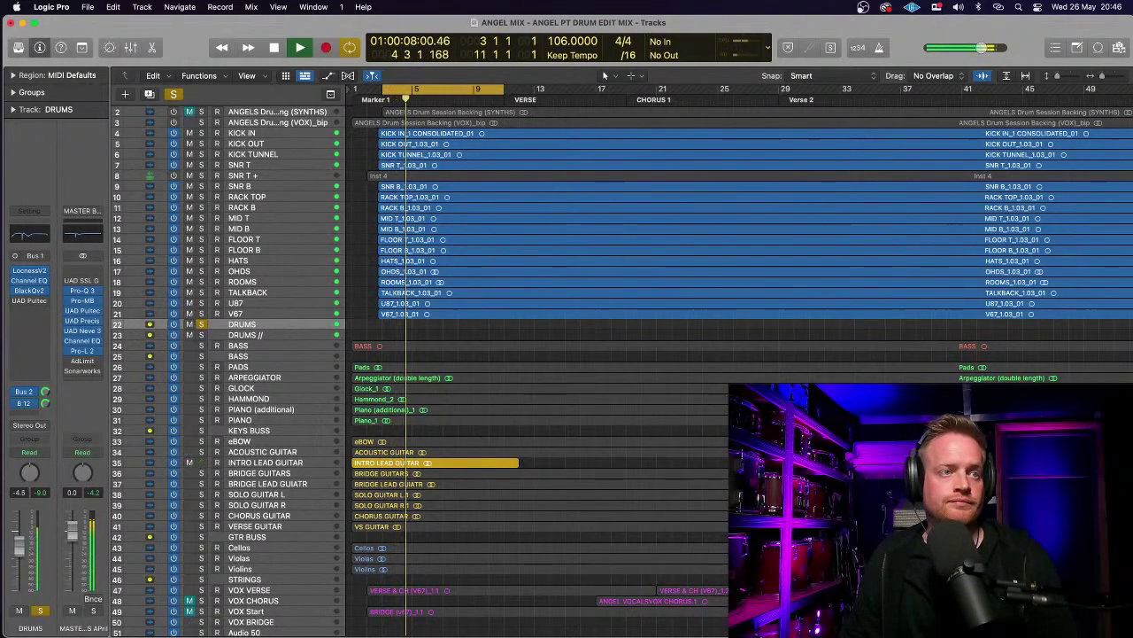
left_click_drag(20, 546, 22, 559)
key("space")
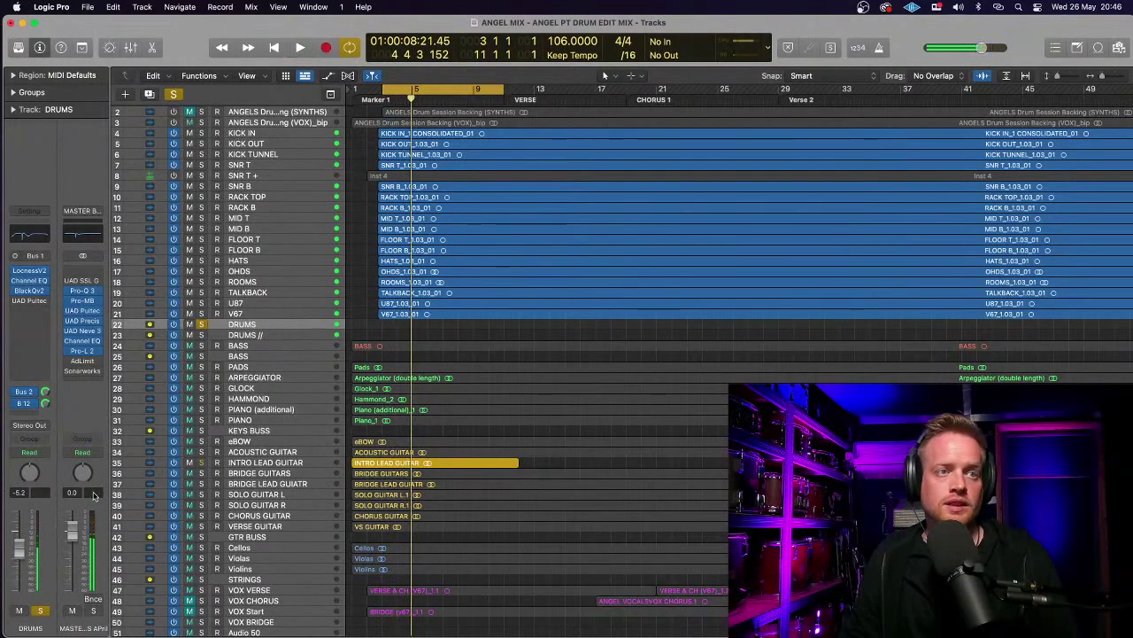
key("space")
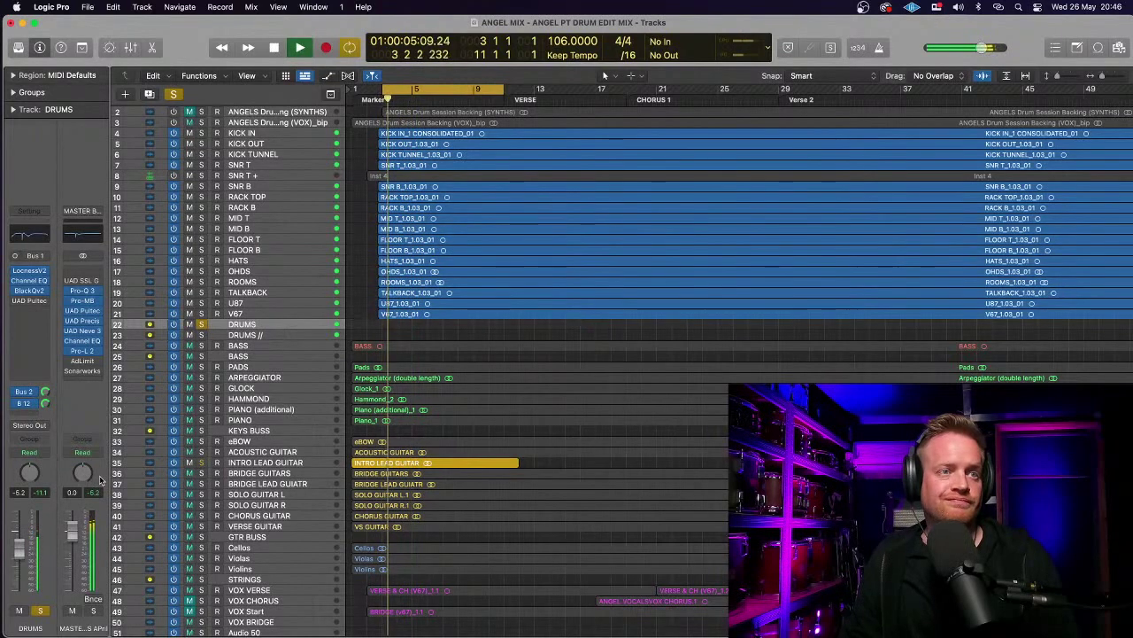
key("space")
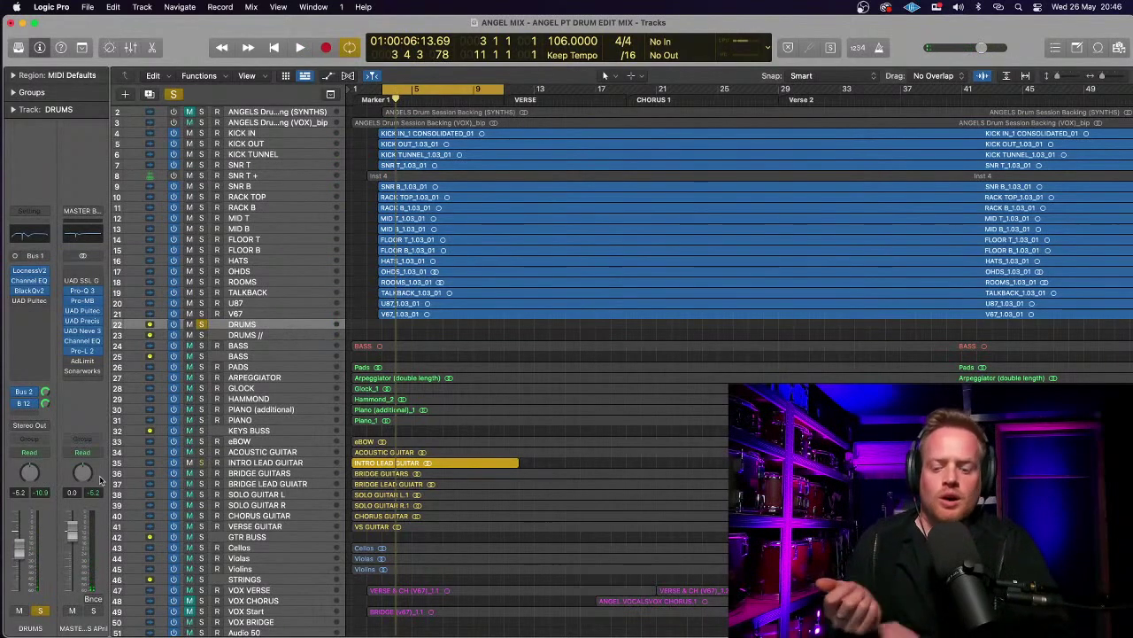
- Review the channel strip levels of the KICK IN and KICK TUNNEL tracks
left_click(282, 133)
left_click(285, 155)
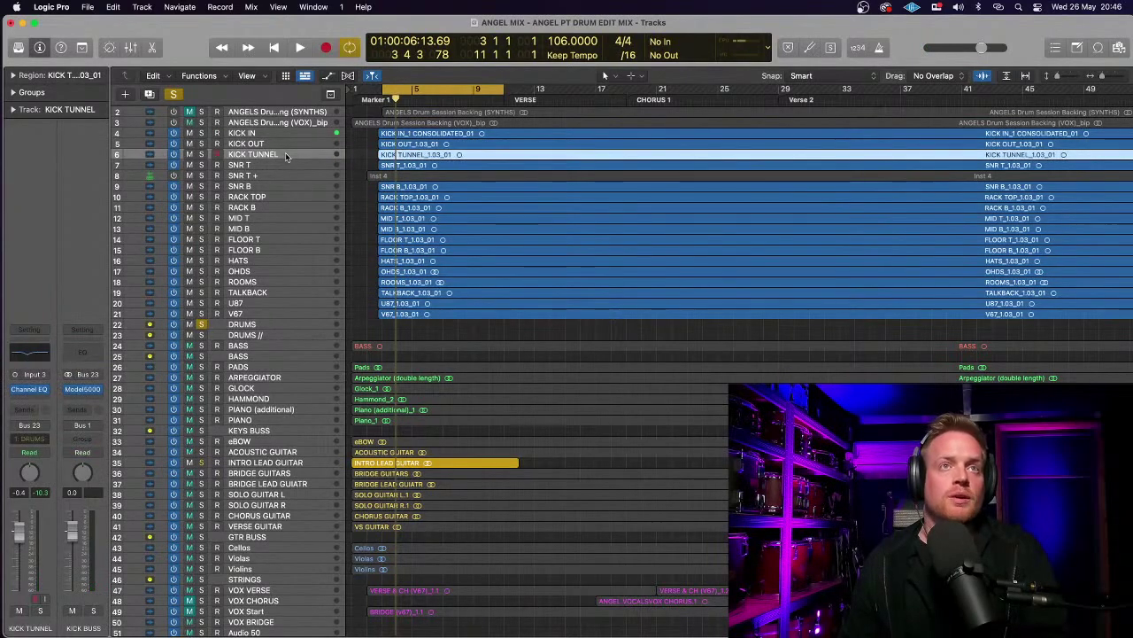
left_click(288, 135)
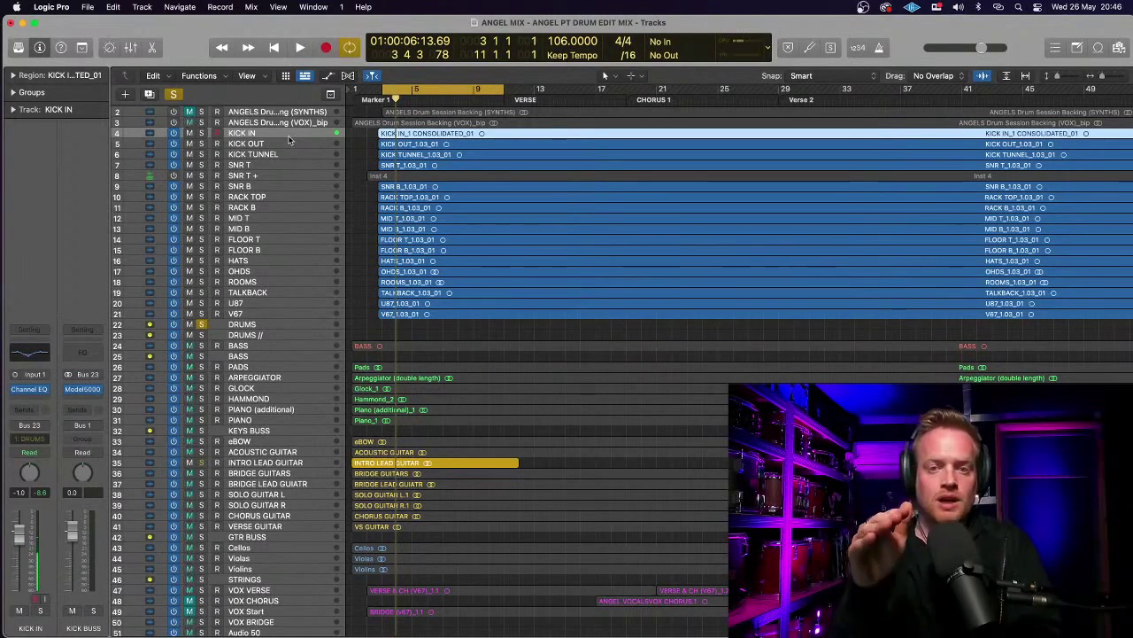
- Review the DRUMS bus channel strip alongside its parallel DRUMS // channel
left_click(294, 325)
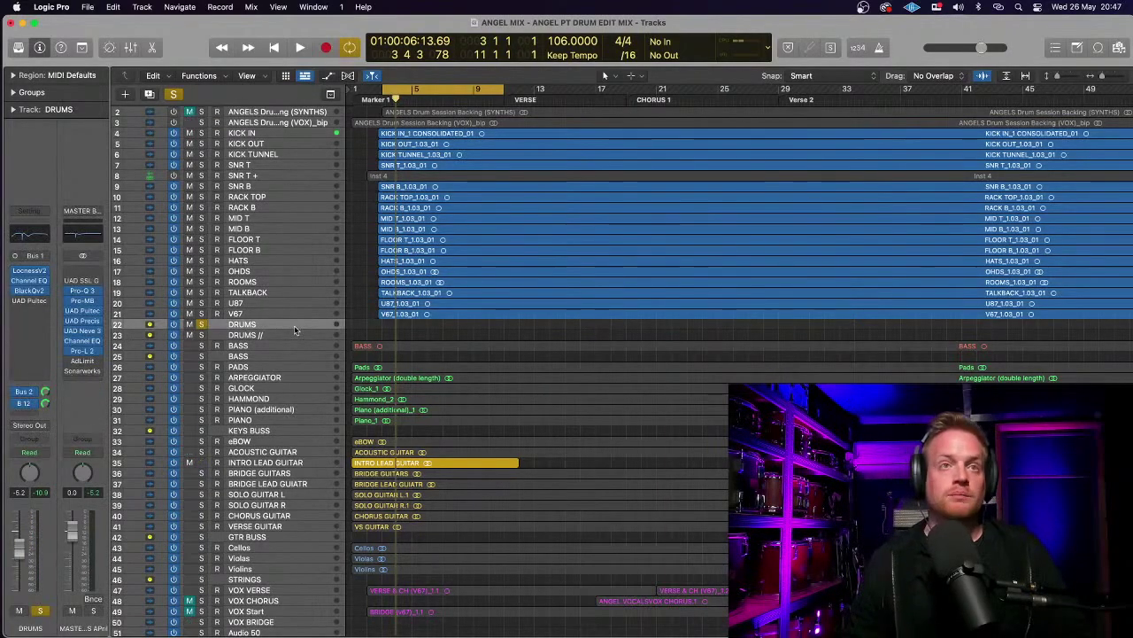
key("super+Down")
key("super+Down")
key("super+Down")
key("super+Down")
scroll(245, 346, "up", 4)
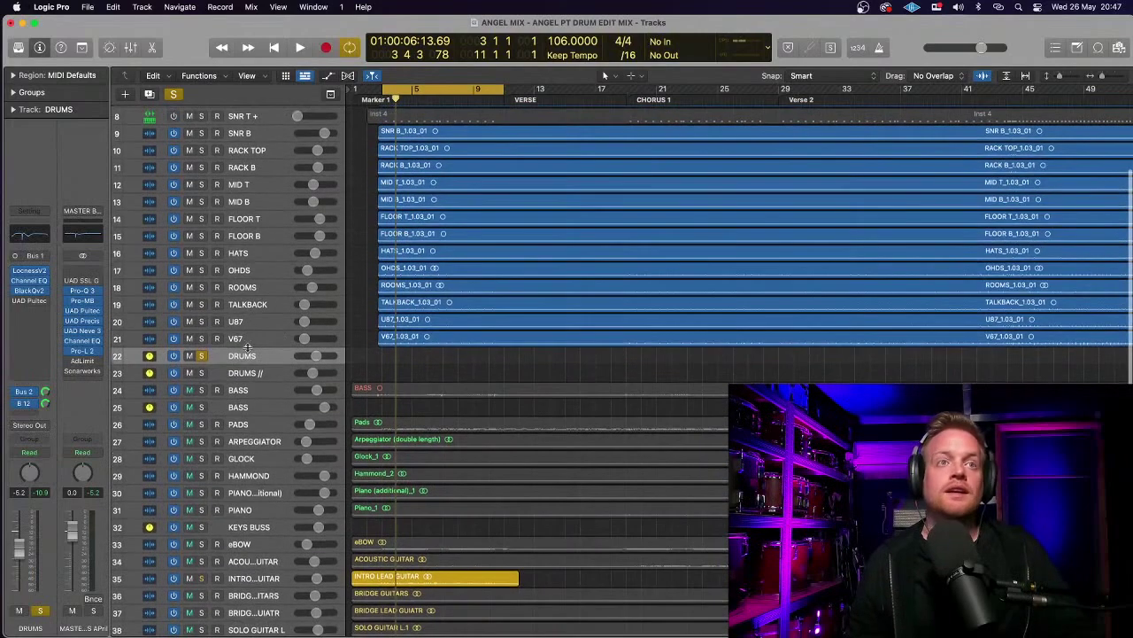
key("super+Left")
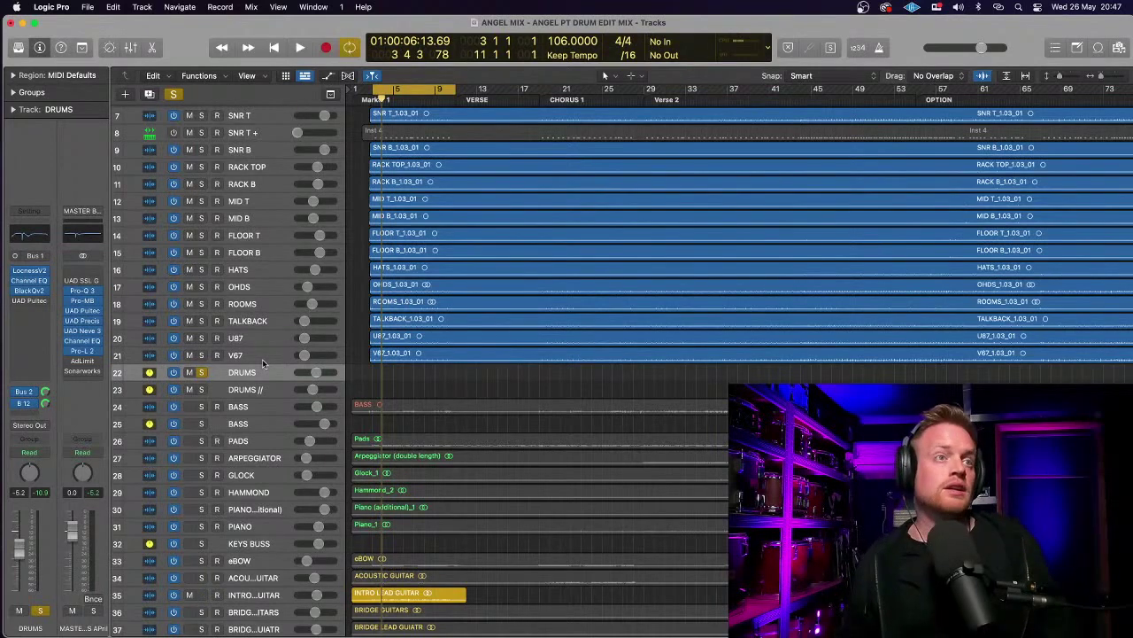
left_click(32, 407)
left_click(59, 239)
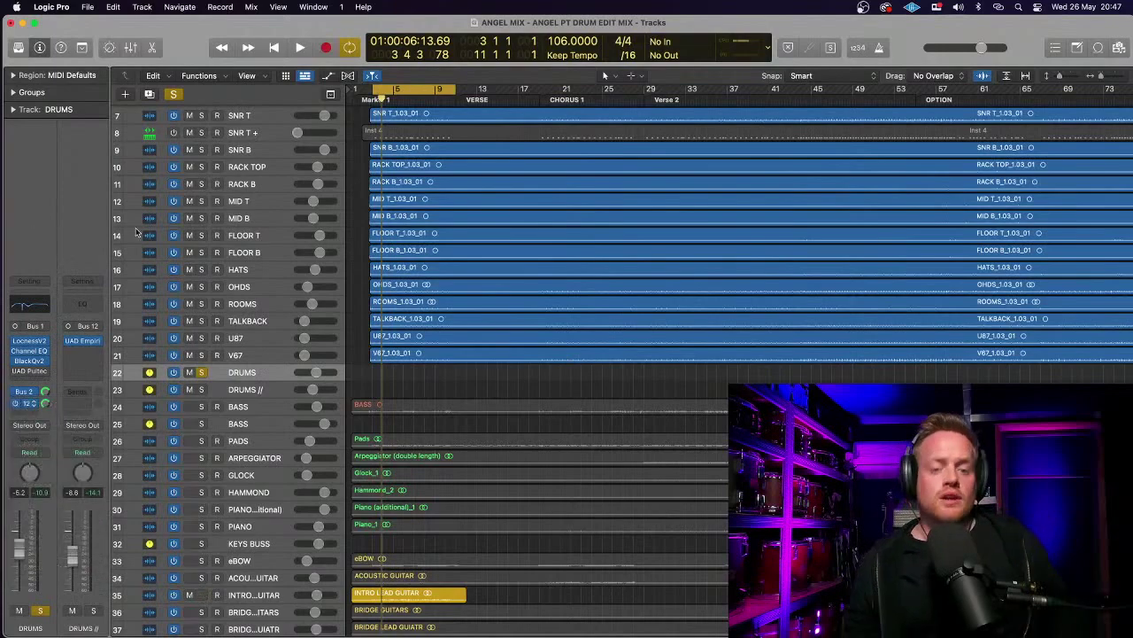
key("super+Right")
key("super+Right")
key("super+Right")
key("super+Right")
key("super+Right")
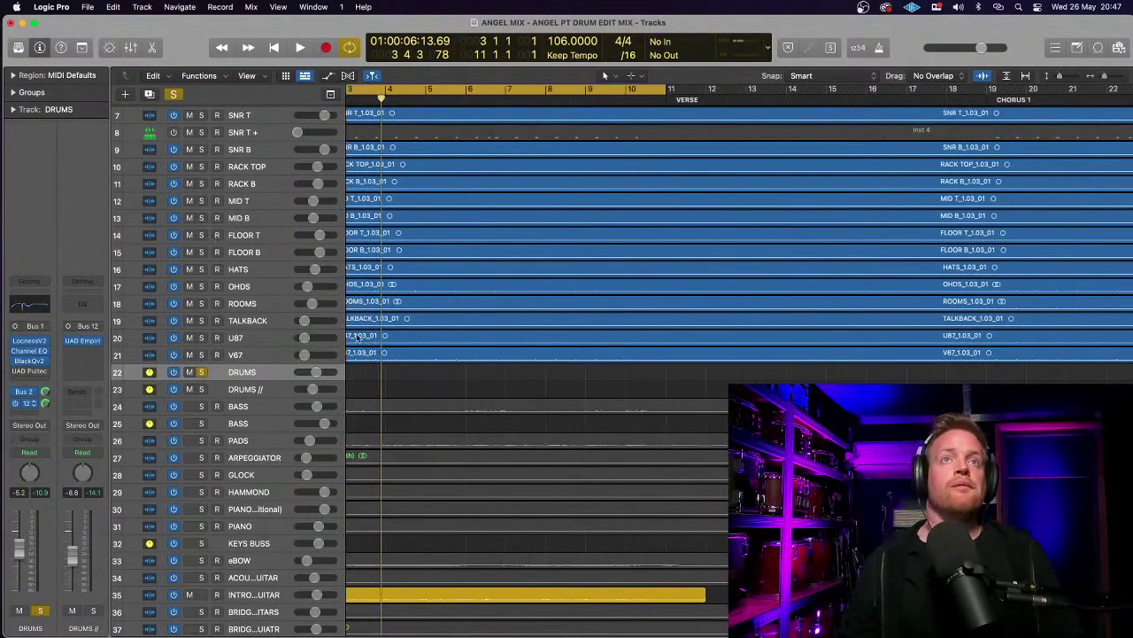
scroll(358, 337, "left", 3)
scroll(474, 288, "up", 2)
key("super+Down")
key("super+Down")
key("super+Down")
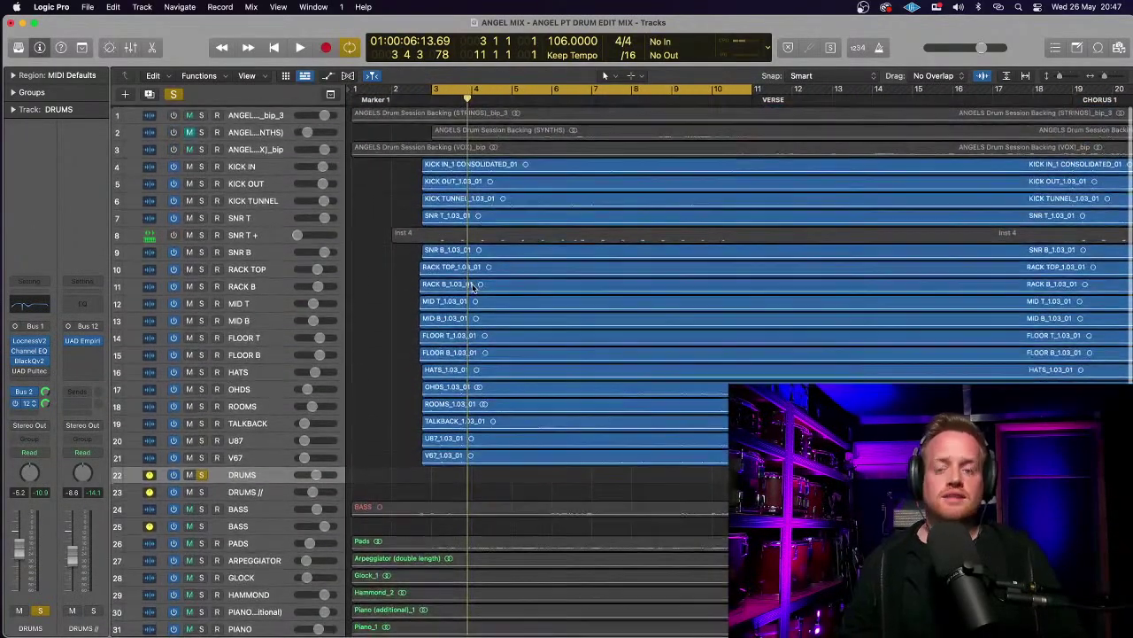
scroll(193, 542, "up", 5)
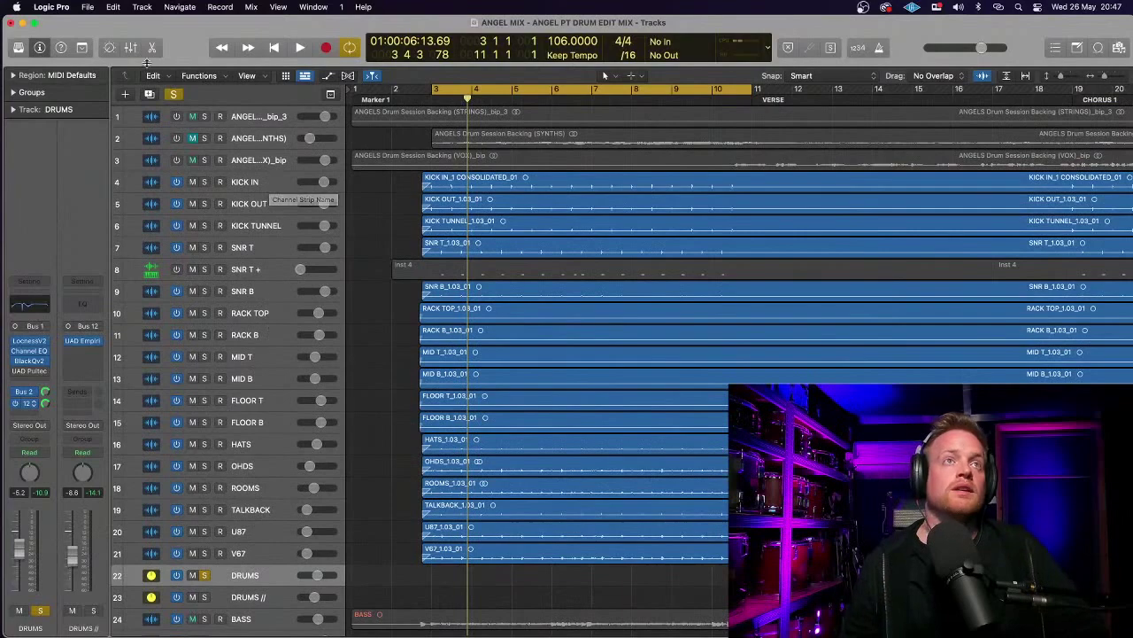
key("x")
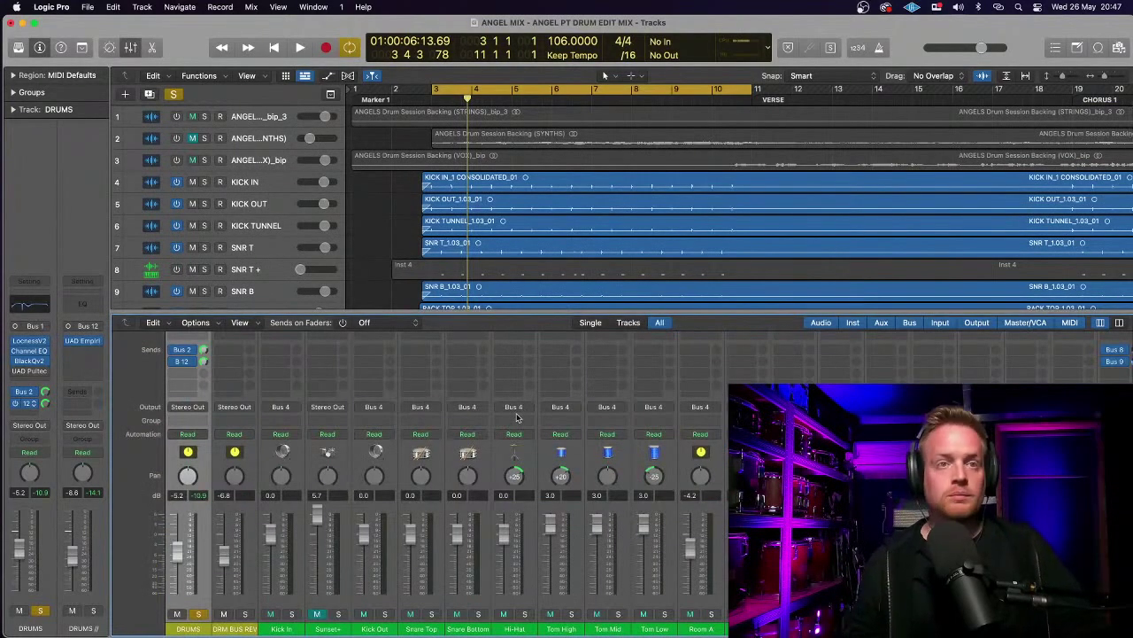
scroll(193, 486, "up", 5)
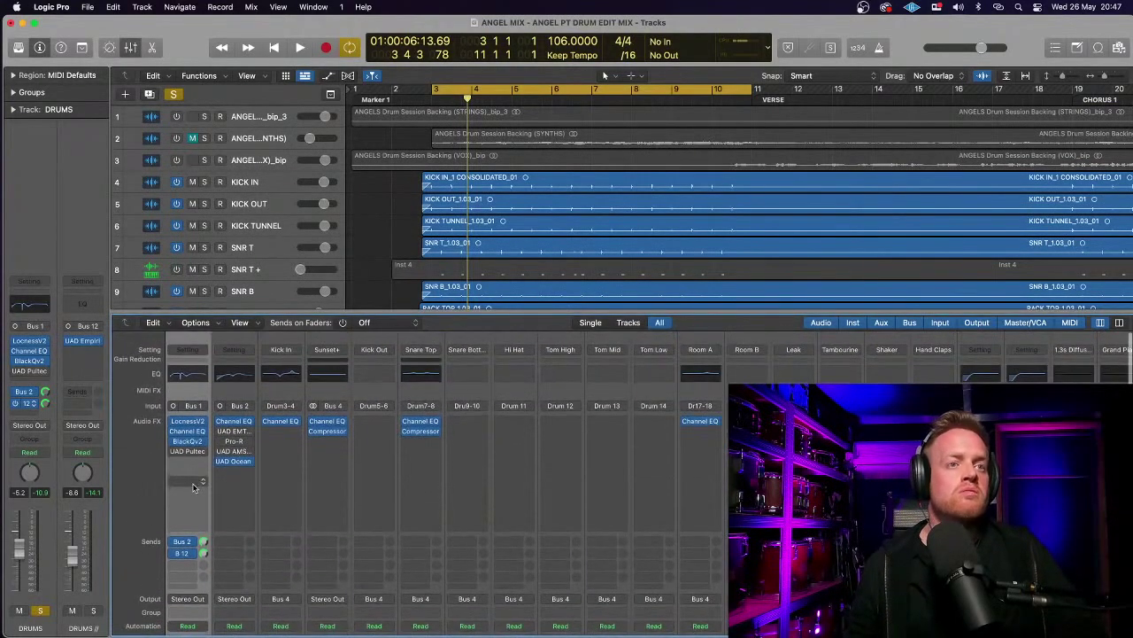
left_click(193, 482)
left_click(149, 488)
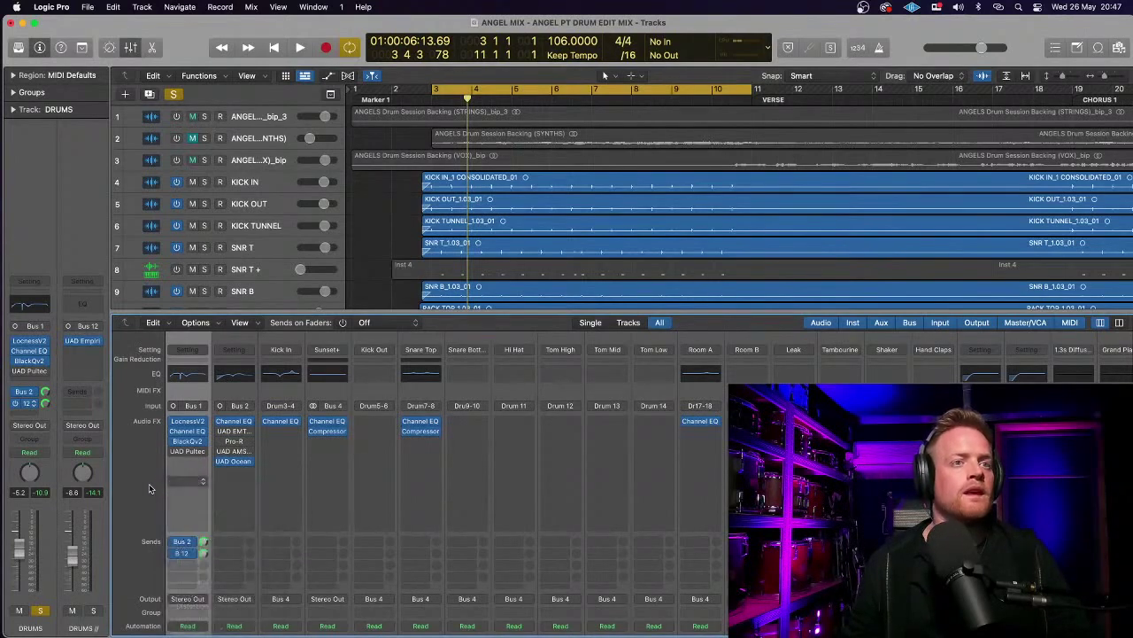
left_click(186, 480)
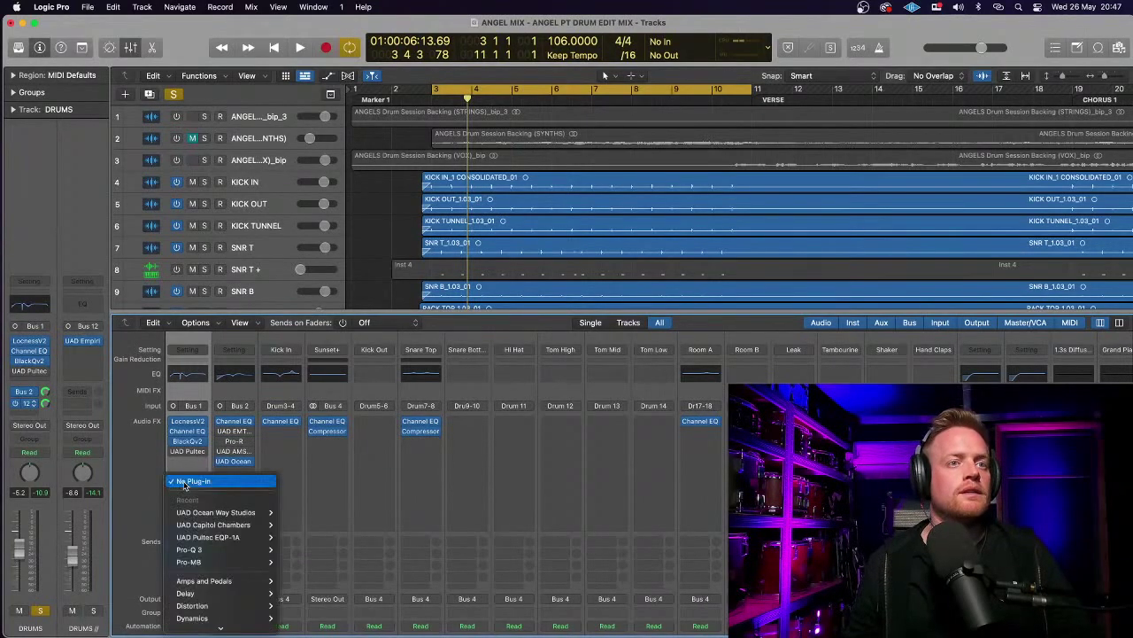
left_click(142, 447)
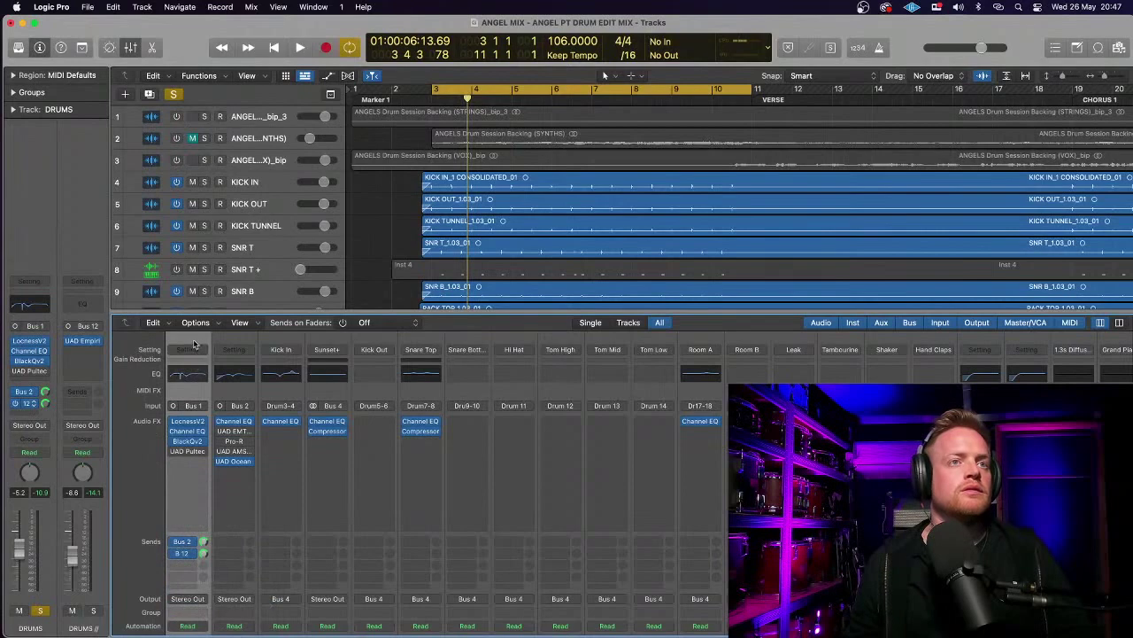
right_click(194, 344)
left_click(190, 342)
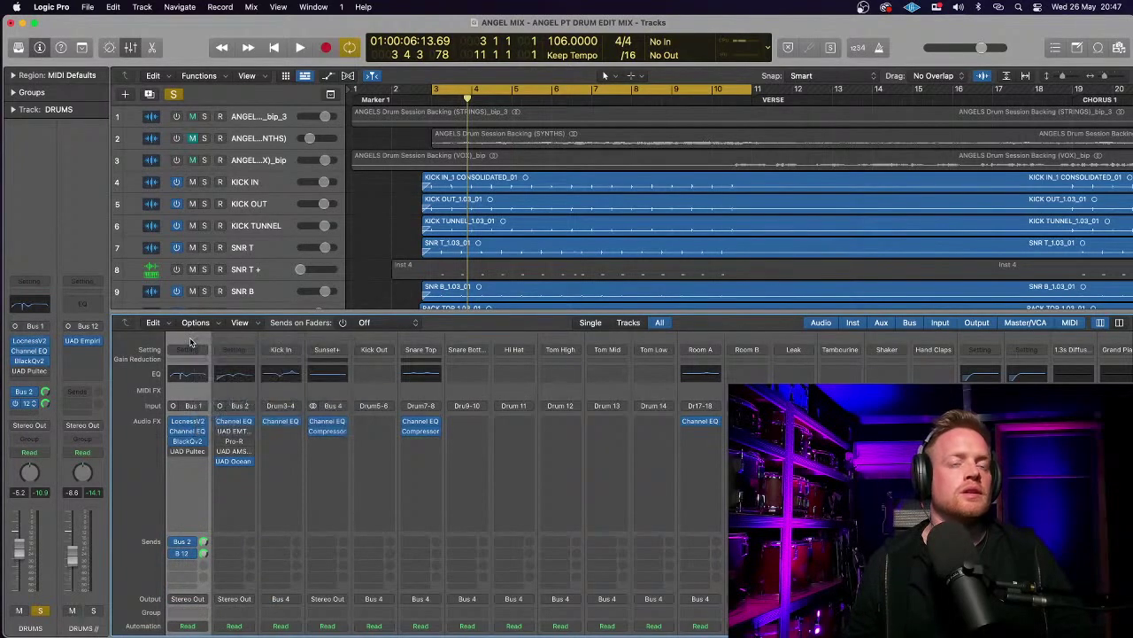
left_click(131, 49)
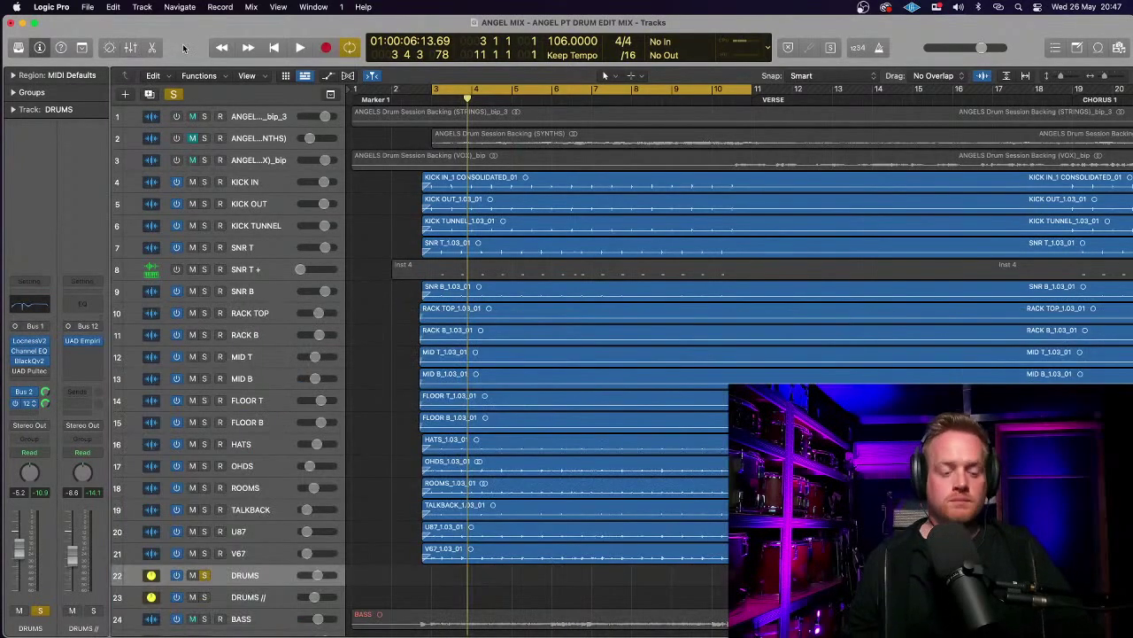
- Move the cycle range to bars 38 to 46, play the soloed drums and check the SNR T channel level
key("super+Left")
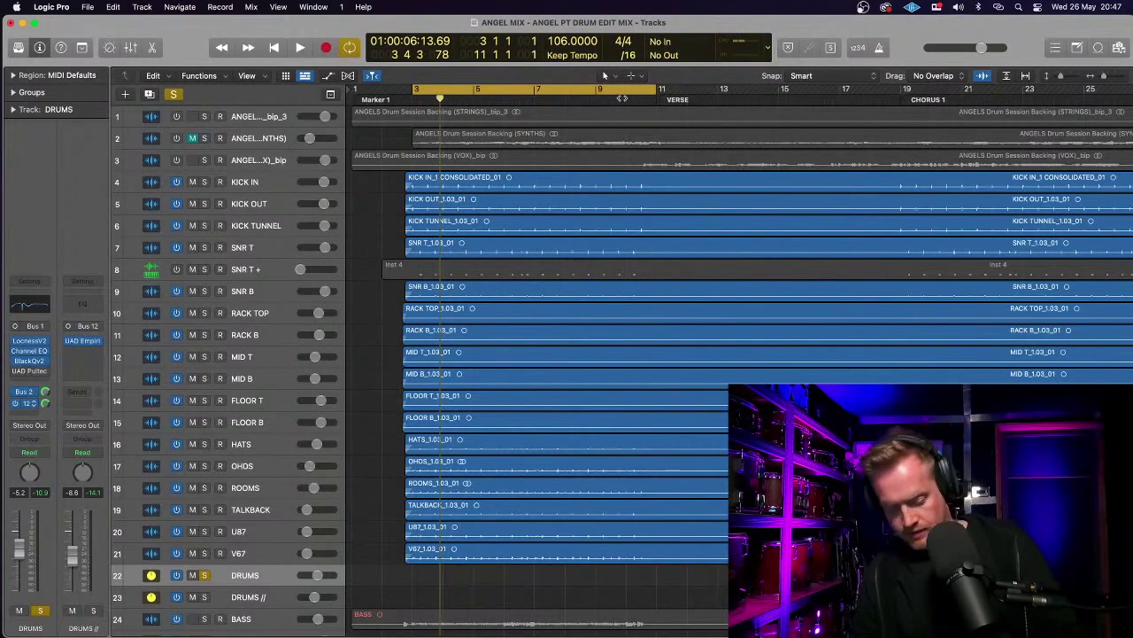
key("super+Left")
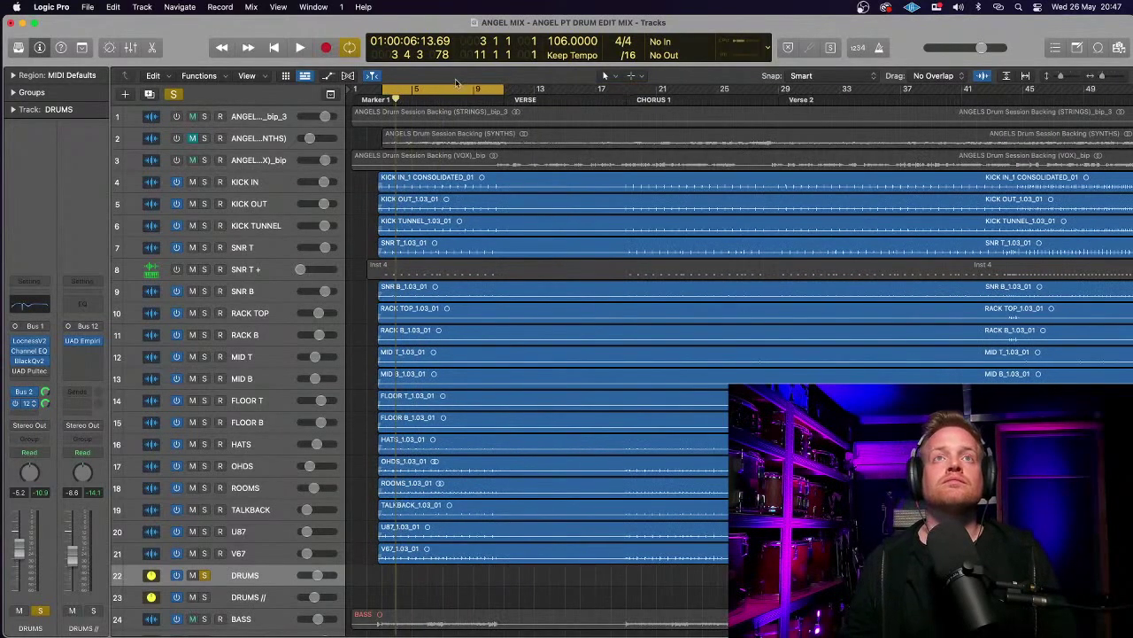
left_click_drag(452, 88, 995, 155)
key("space")
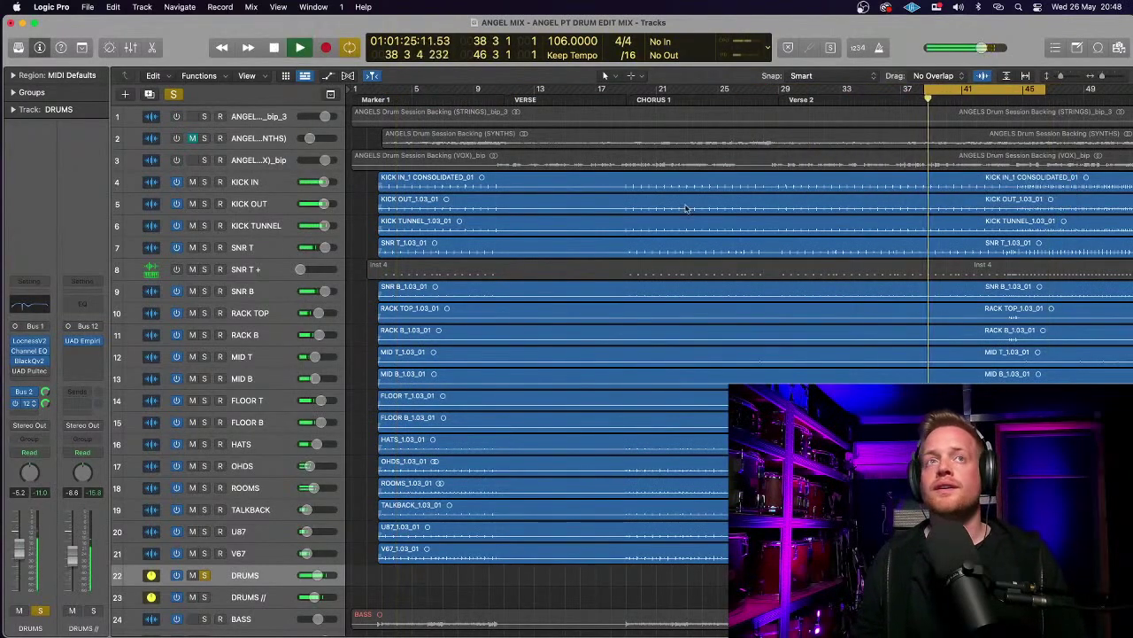
left_click(252, 253)
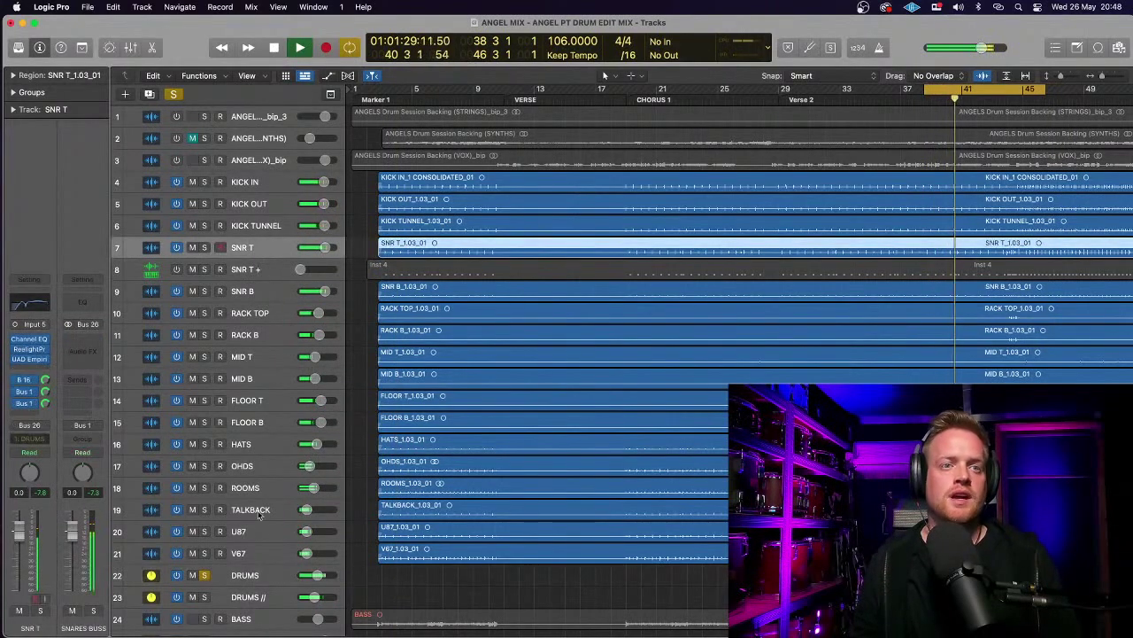
- Bring up the channel fed by the DRUMS bus's Bus 12 send, lower it to -17.8 dB and mute it
left_click(262, 573)
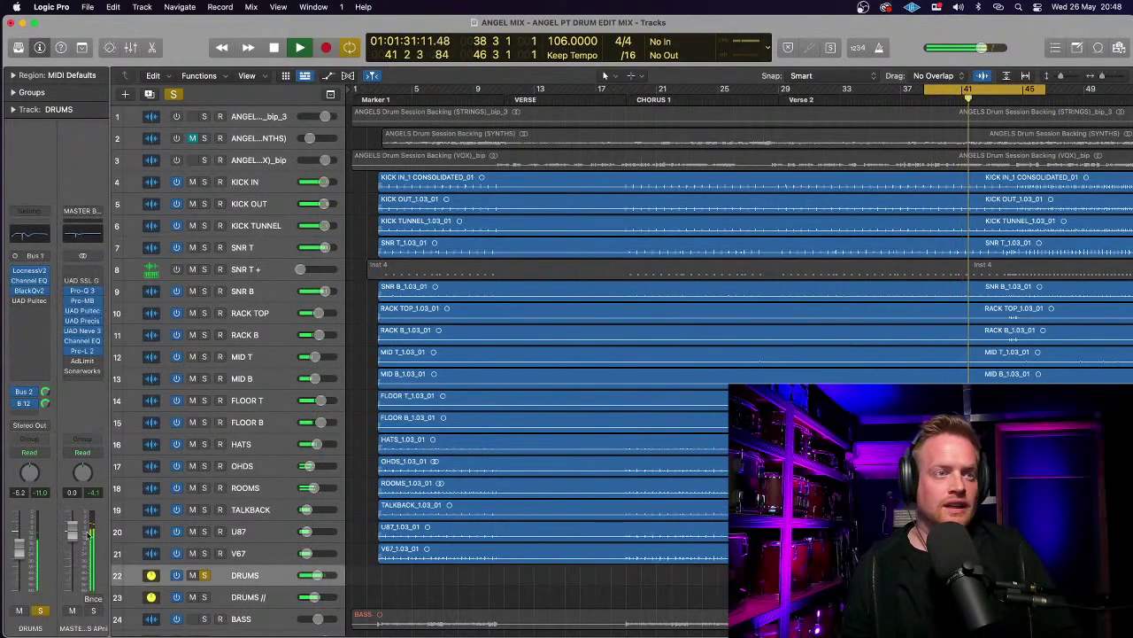
left_click(23, 403)
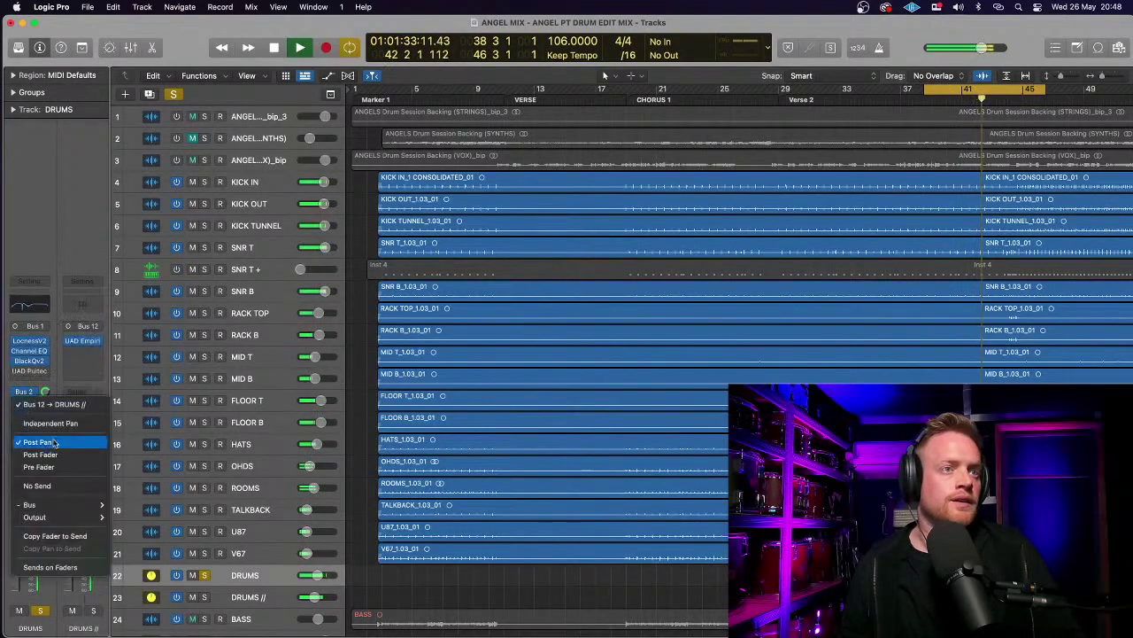
left_click(91, 572)
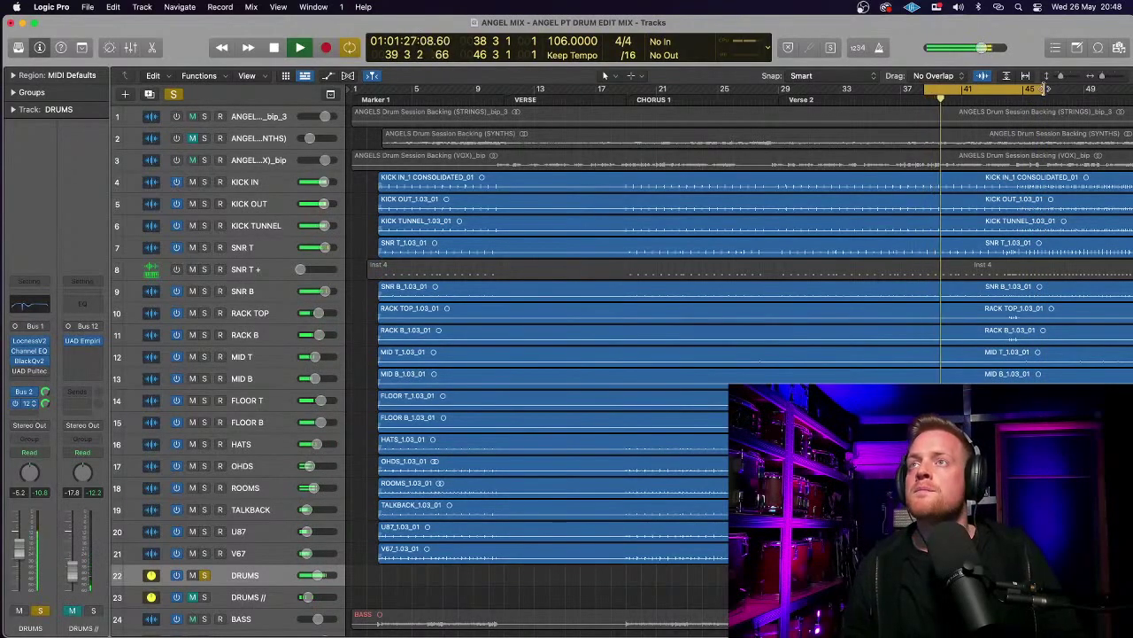
- Extend the end of the cycle range to bar 65 and stop playback
left_click_drag(1045, 89, 1080, 97)
scroll(905, 236, "right", 5)
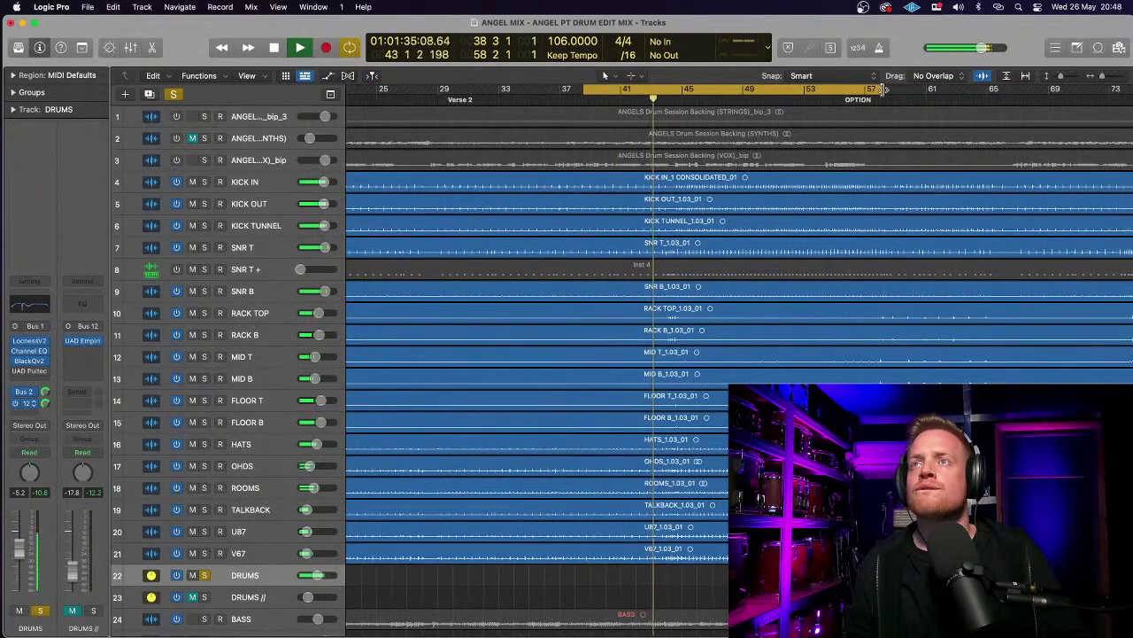
left_click_drag(883, 91, 987, 95)
key("space")
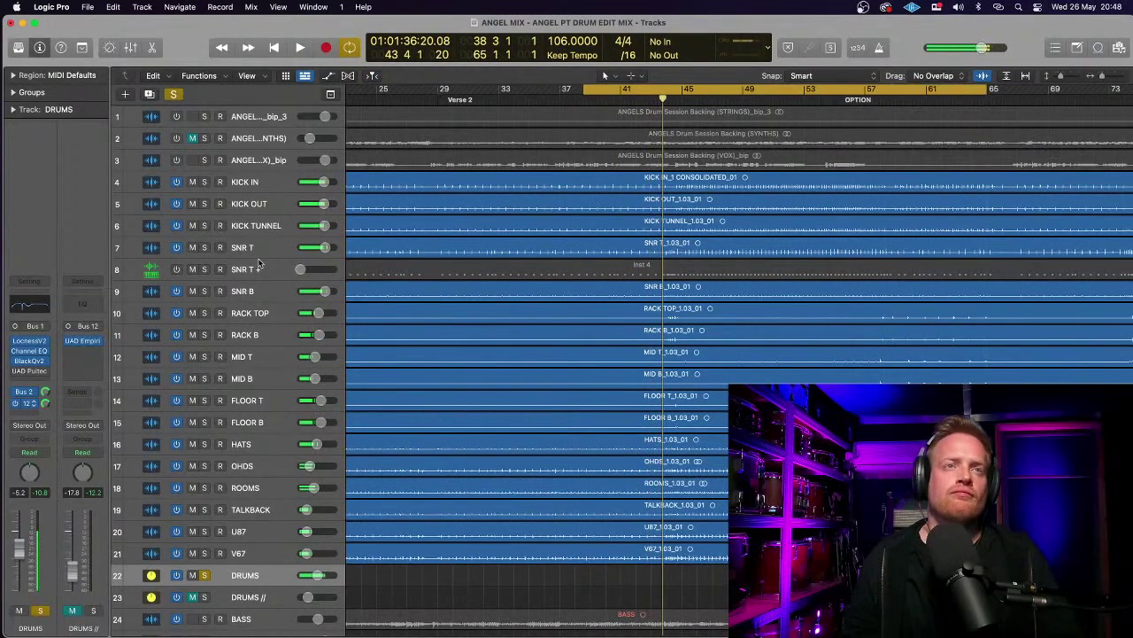
- Check the sends on SNR T, then fine-tune the Input and Attack of its Distressor
left_click(289, 247)
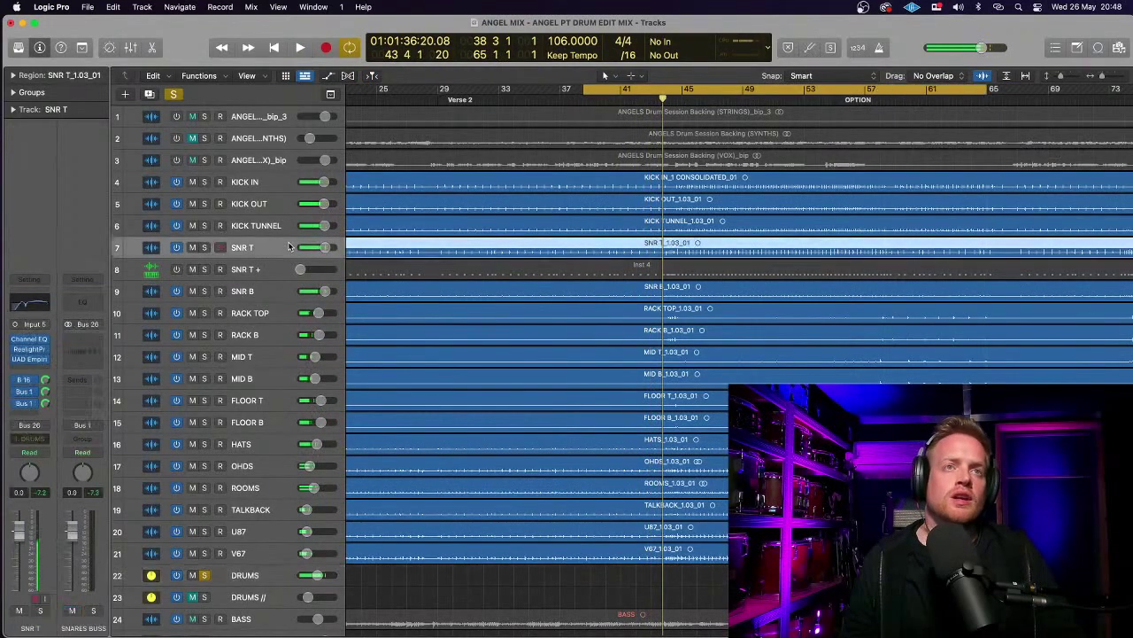
left_click(19, 402)
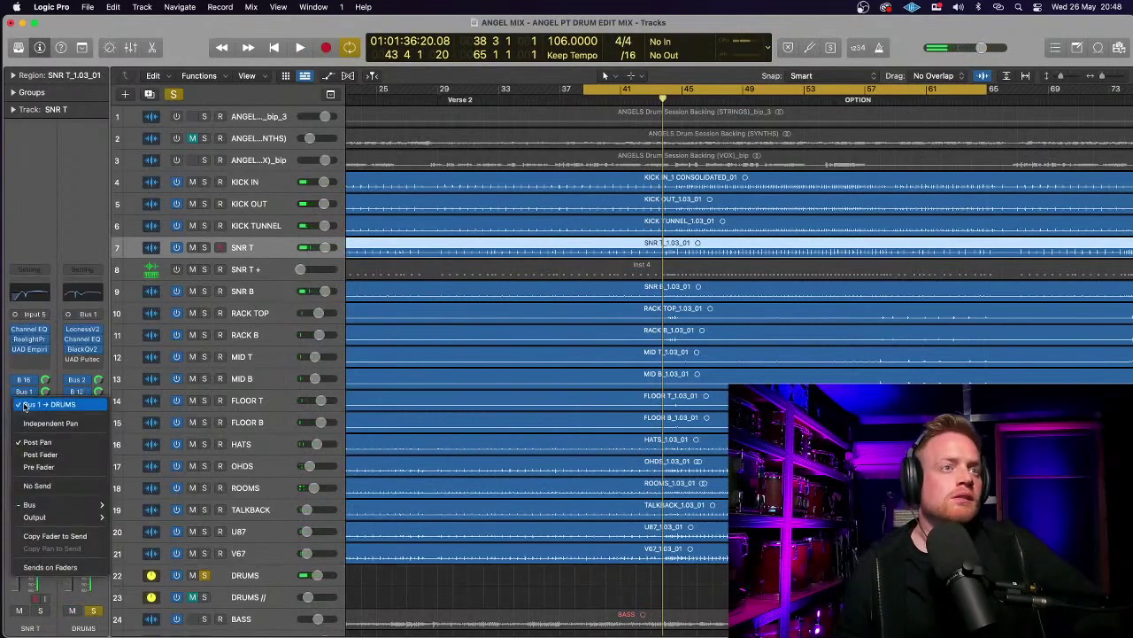
left_click(30, 261)
left_click(30, 350)
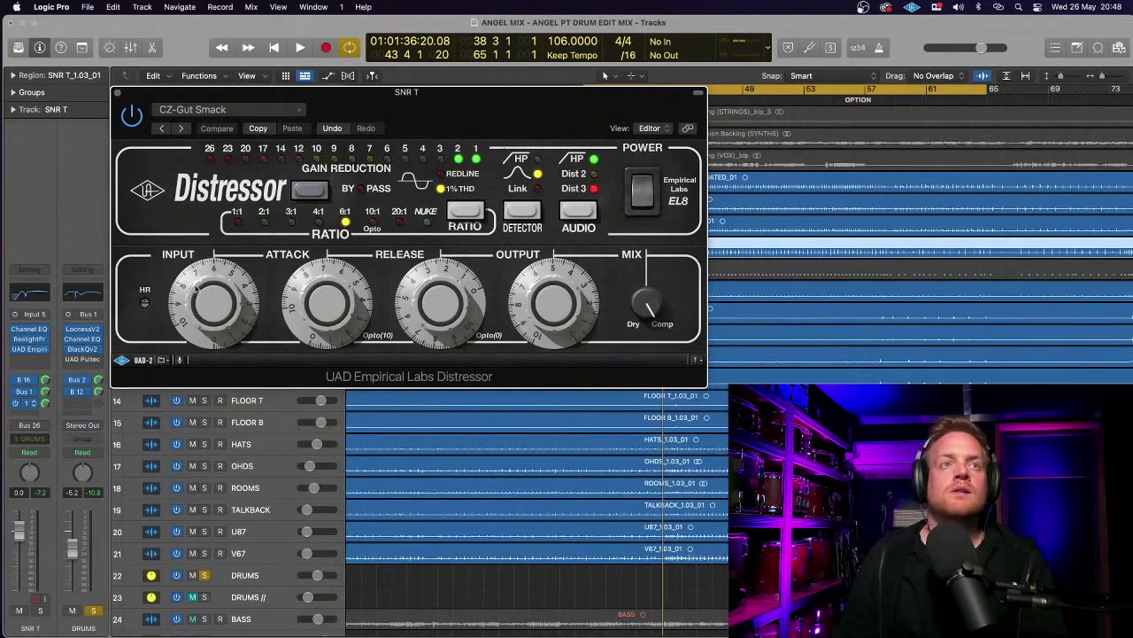
left_click_drag(189, 279, 187, 292)
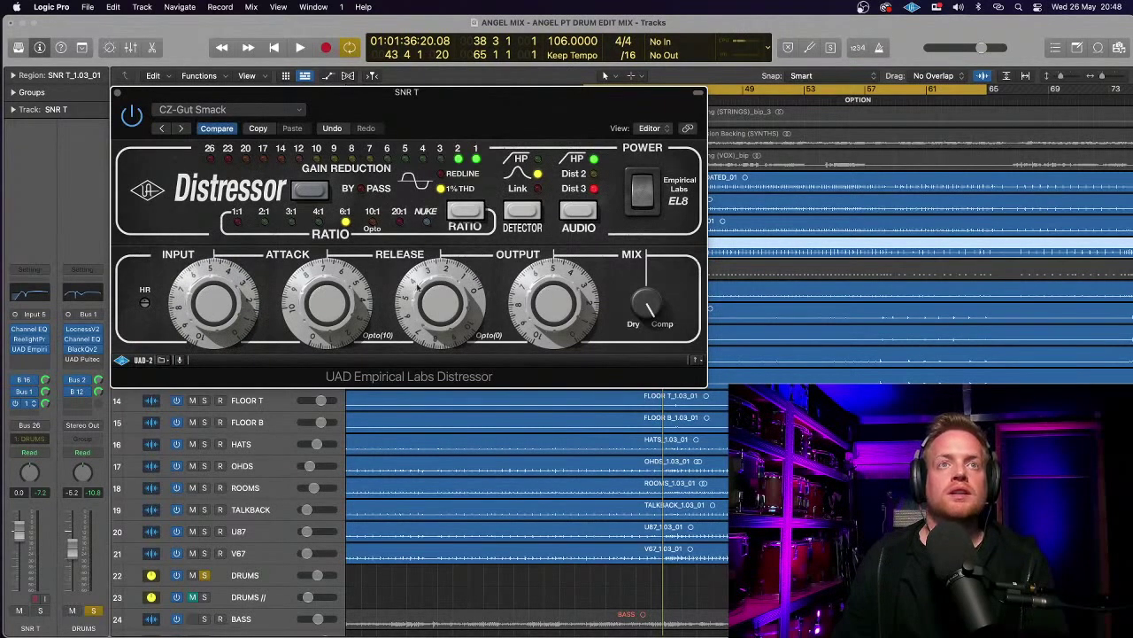
left_click_drag(308, 284, 308, 288)
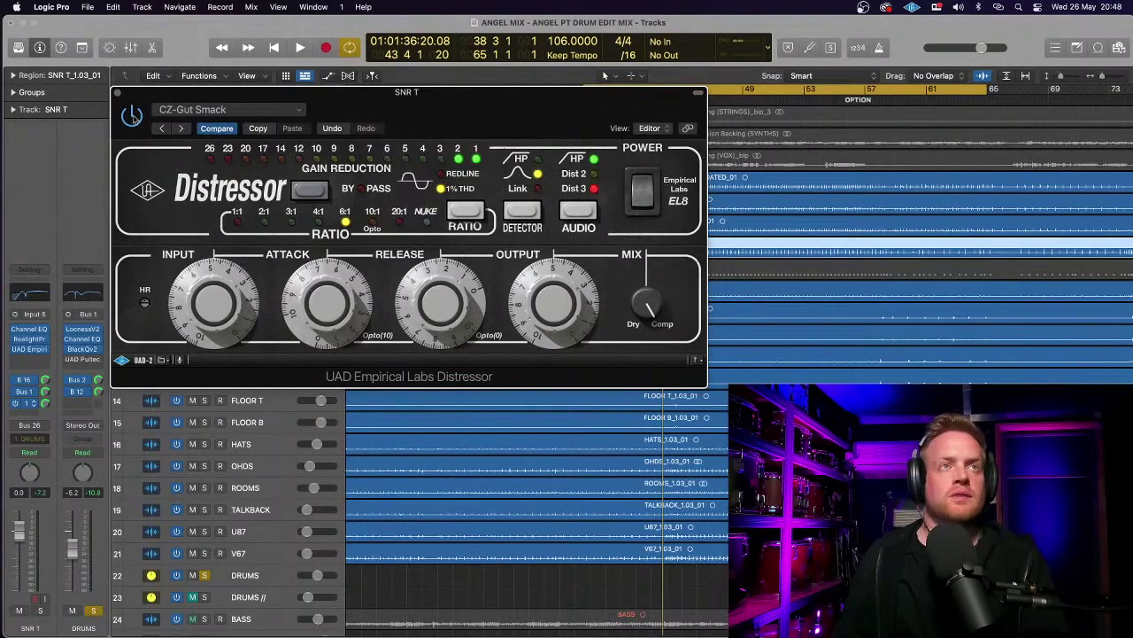
left_click(117, 93)
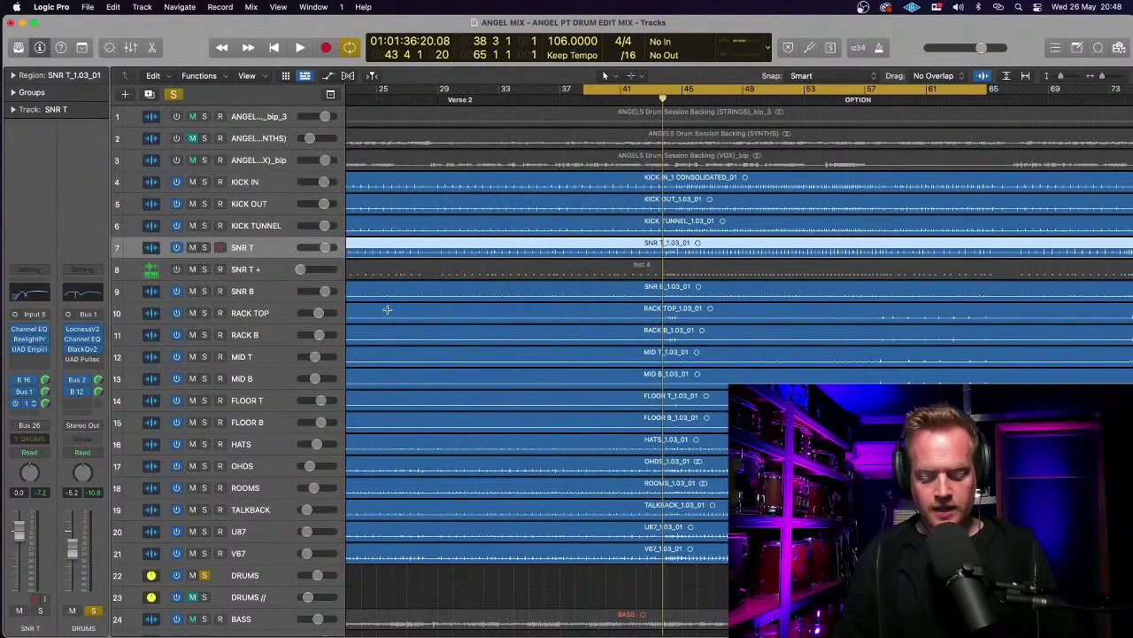
- Move the cycle range back to start at bar 3 and play briefly from the beginning of the drums
key("z")
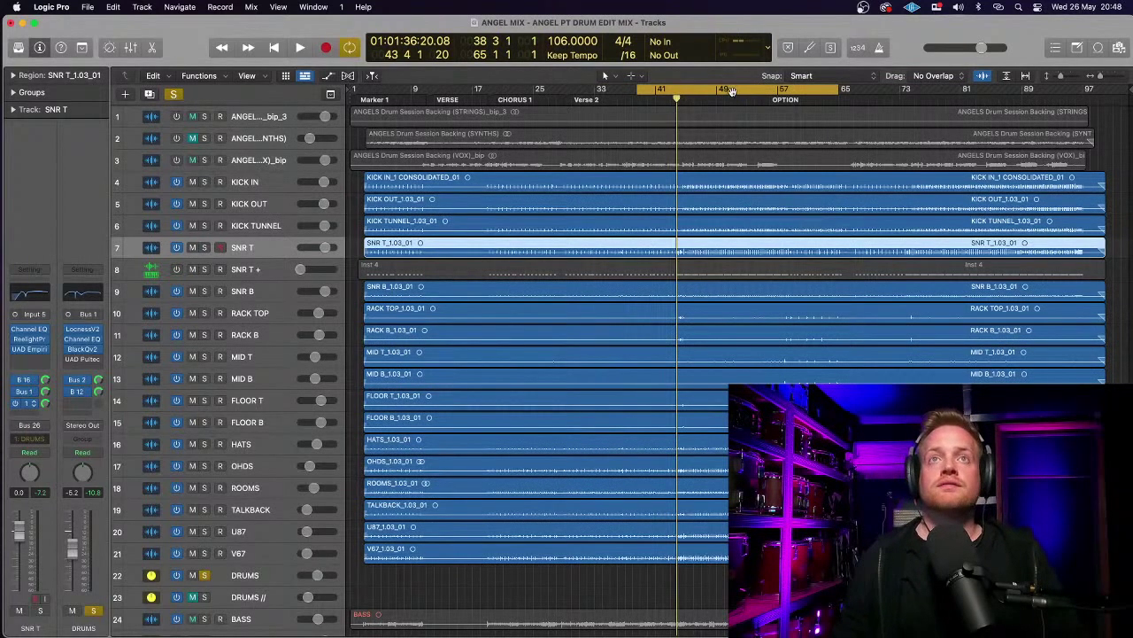
left_click_drag(732, 91, 465, 91)
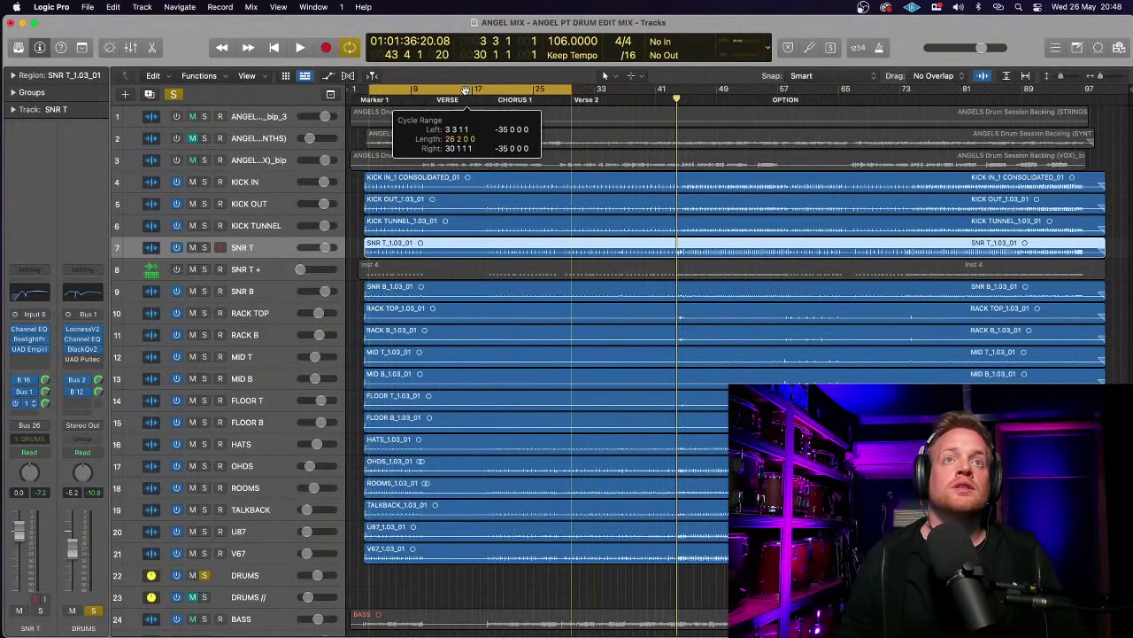
key("space")
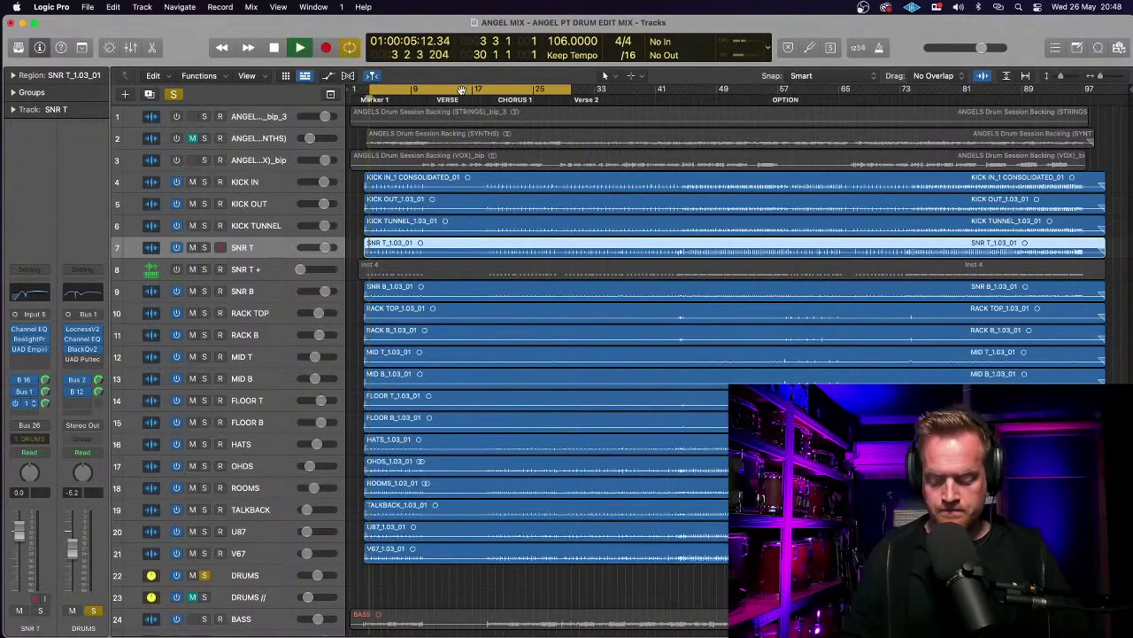
key("super+Right")
key("space")
left_click_drag(461, 91, 451, 90)
- Clear all solos and place the playhead in the VERSE at bar 12
left_click(172, 95)
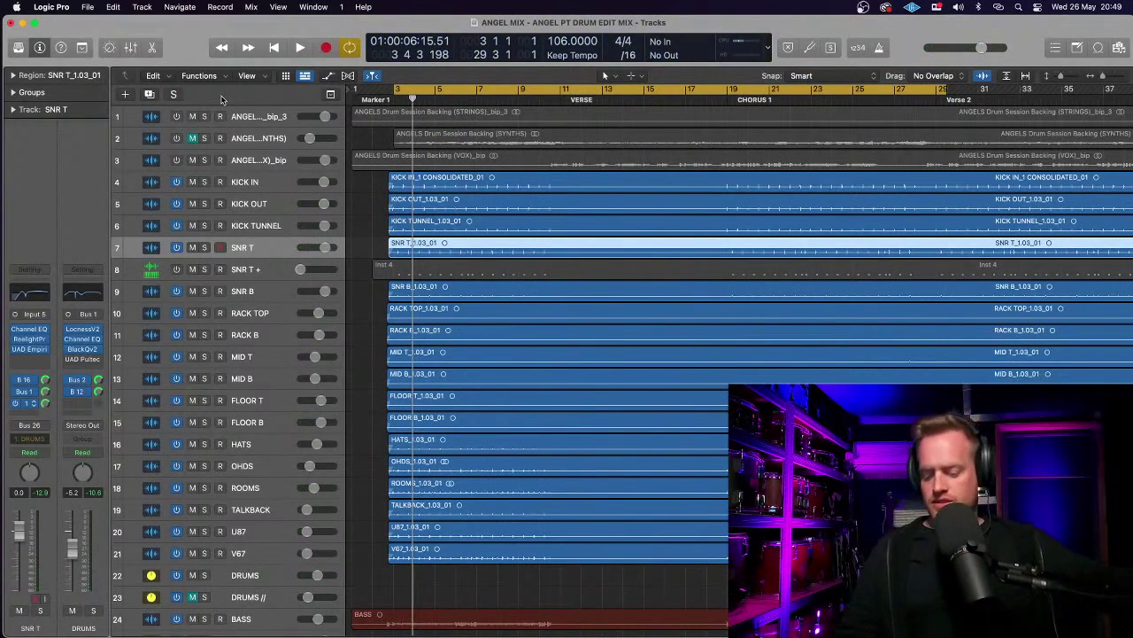
key("super+Down")
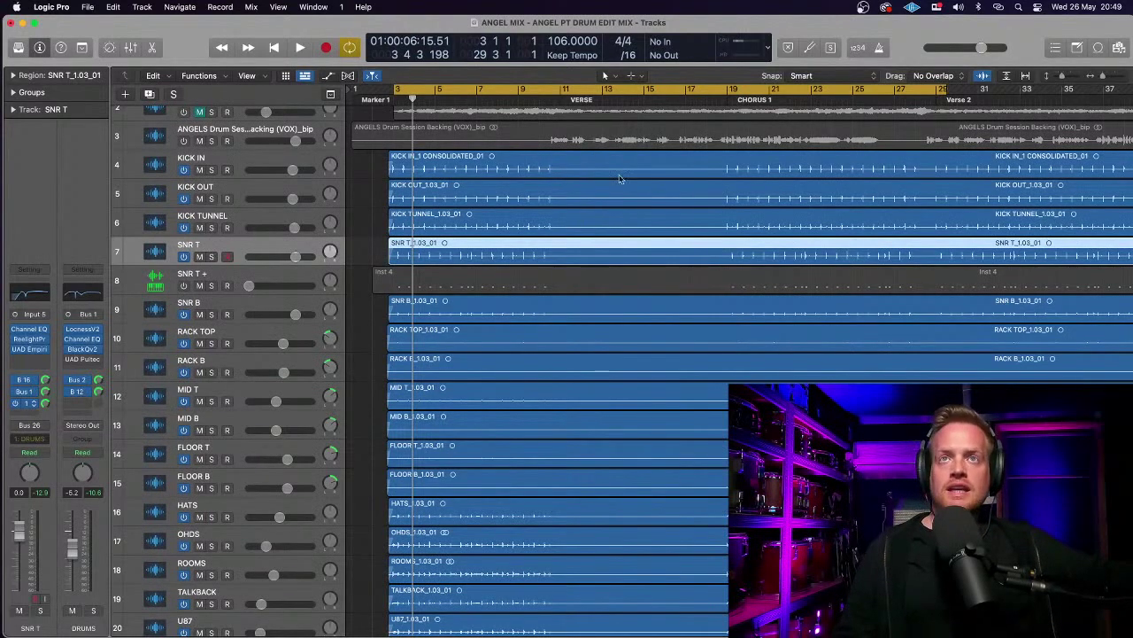
left_click(578, 100)
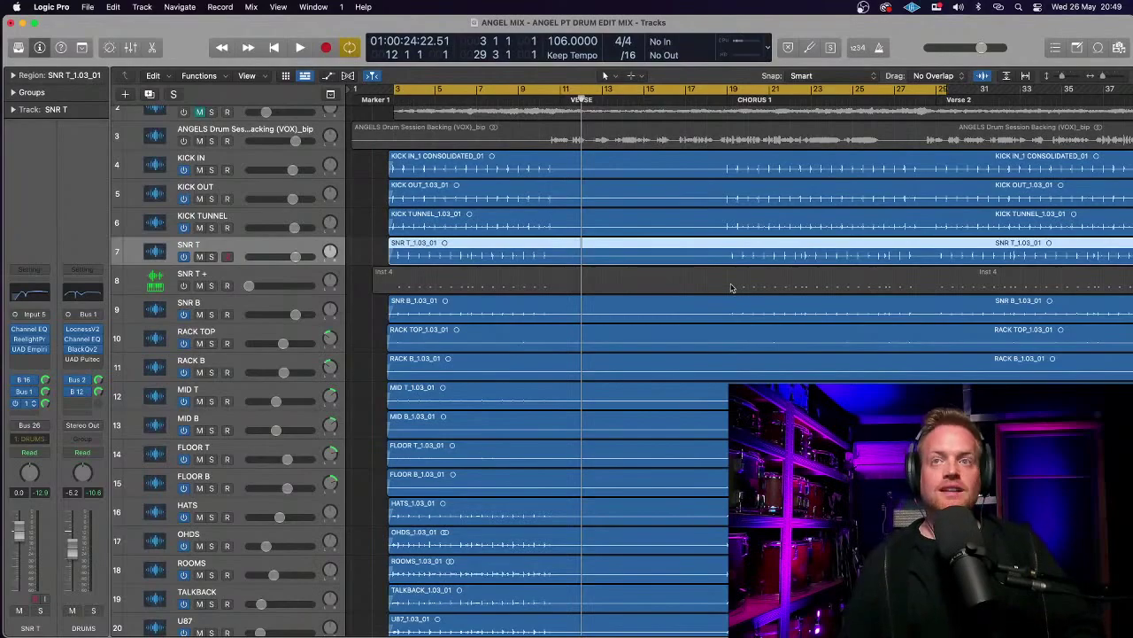
- Look over the drum regions to the end of the song and check the channel strips of the kick tracks and VOX backing
scroll(733, 336, "down", 3)
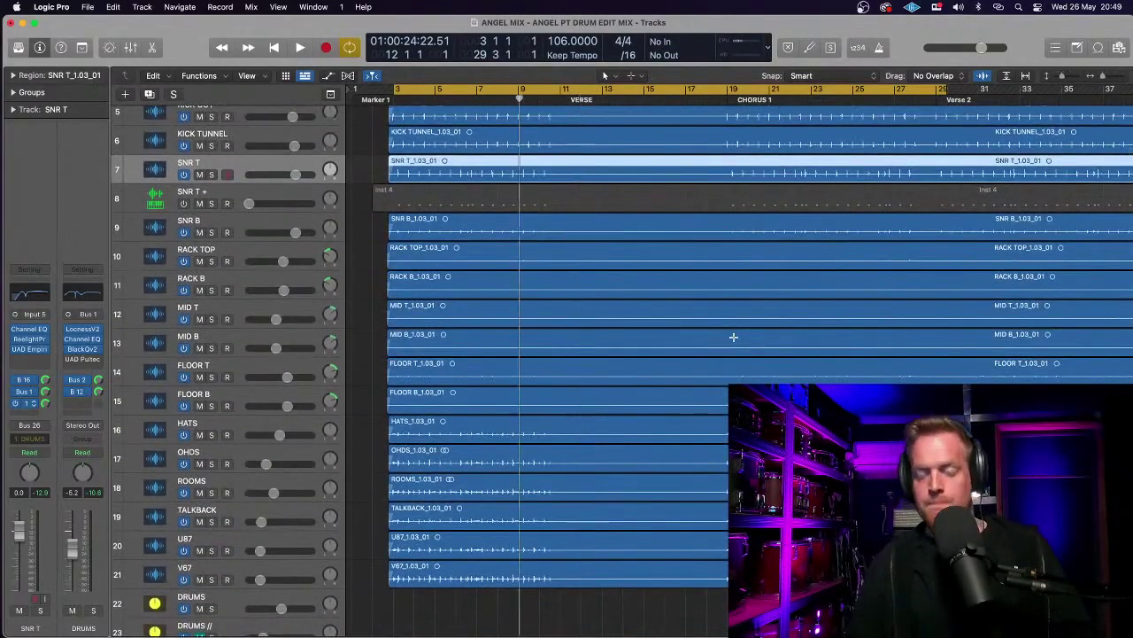
key("super+Left")
scroll(738, 337, "right", 5)
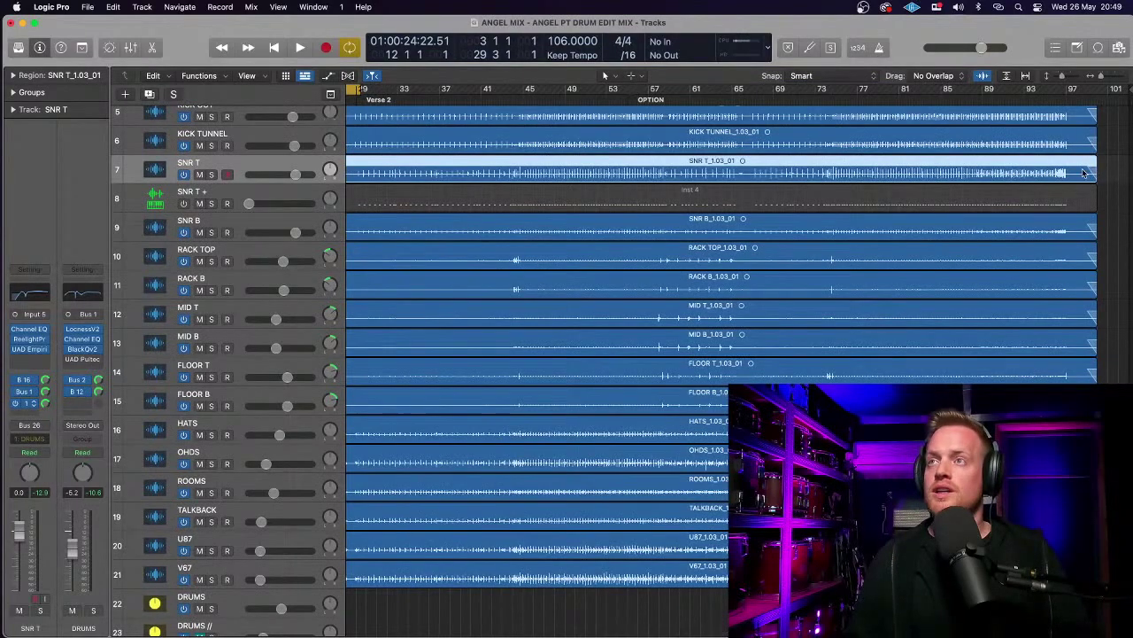
scroll(609, 221, "left", 5)
scroll(609, 220, "left", 3)
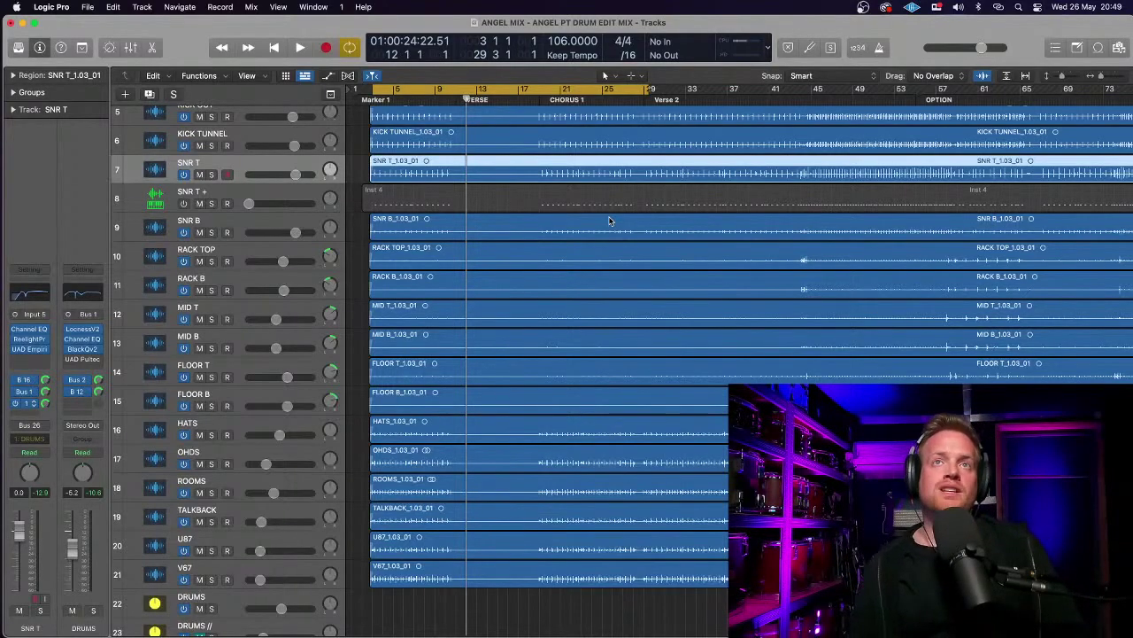
scroll(359, 185, "up", 3)
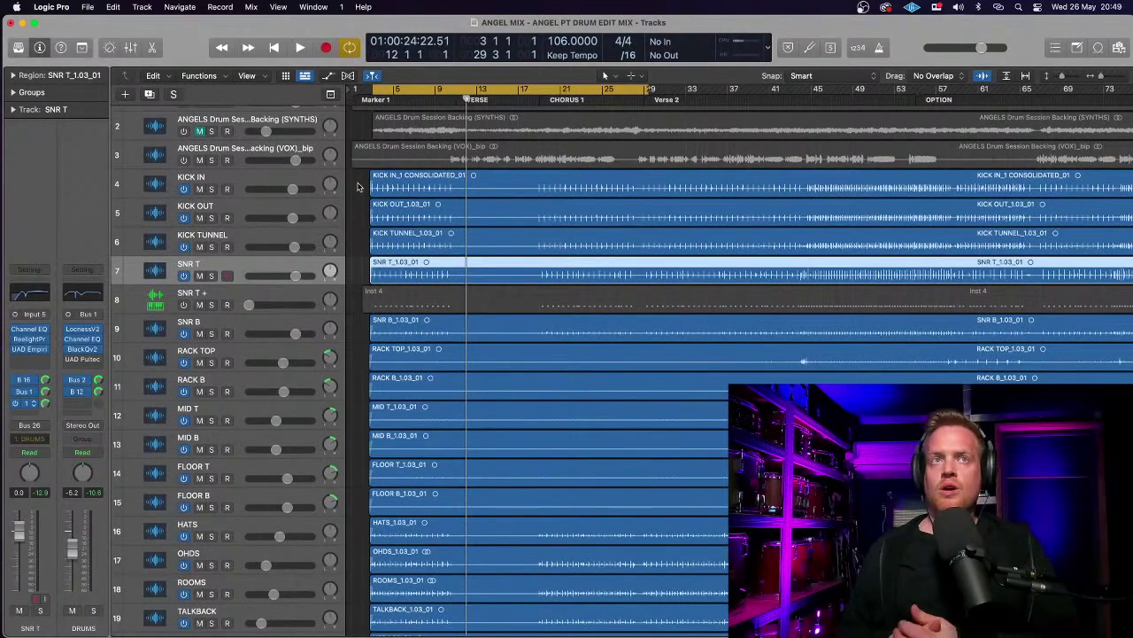
left_click(236, 188)
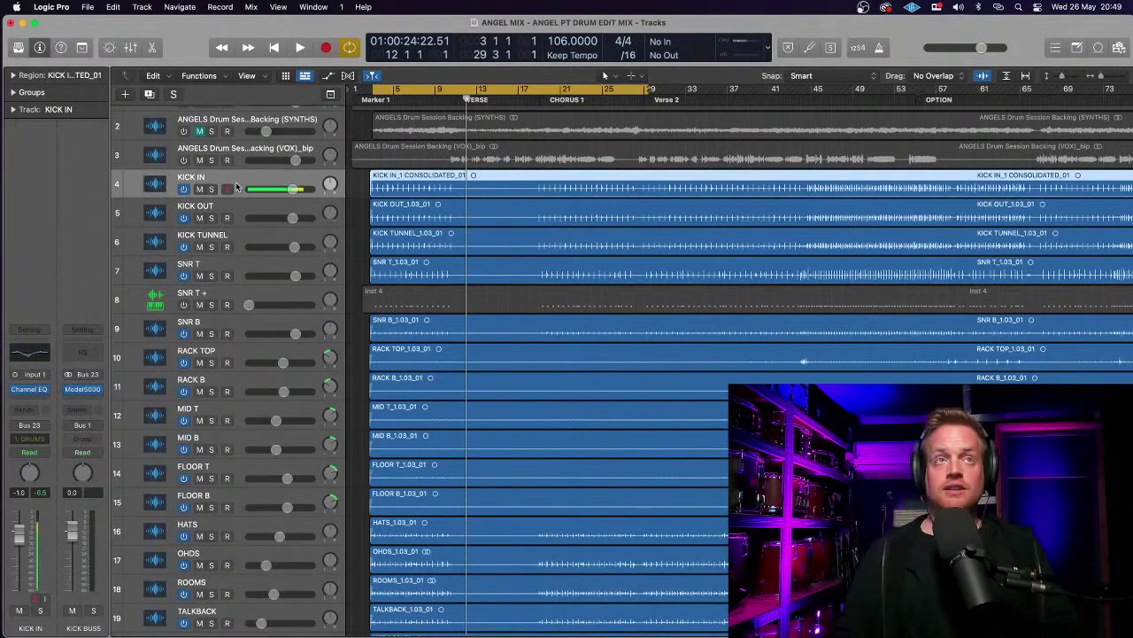
left_click(248, 210)
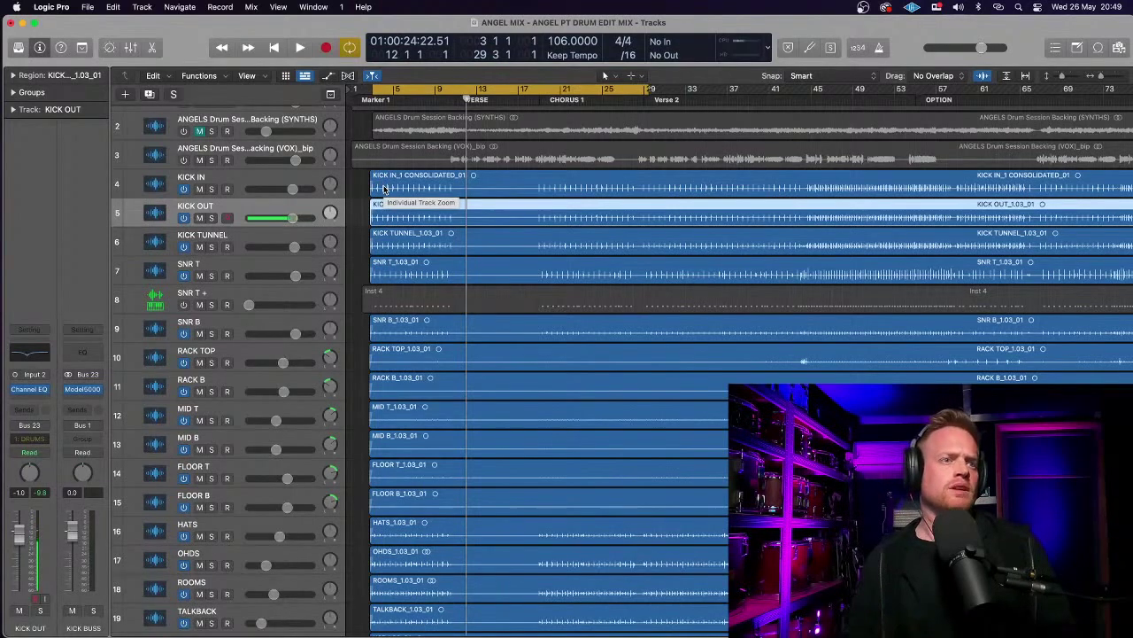
left_click(242, 242)
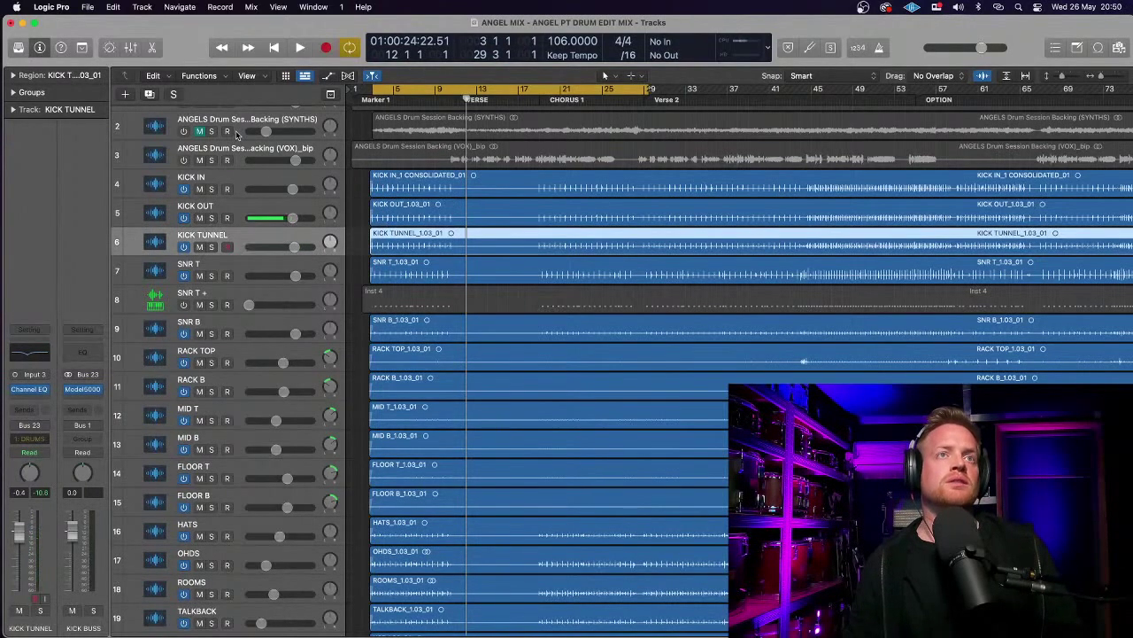
left_click(237, 151)
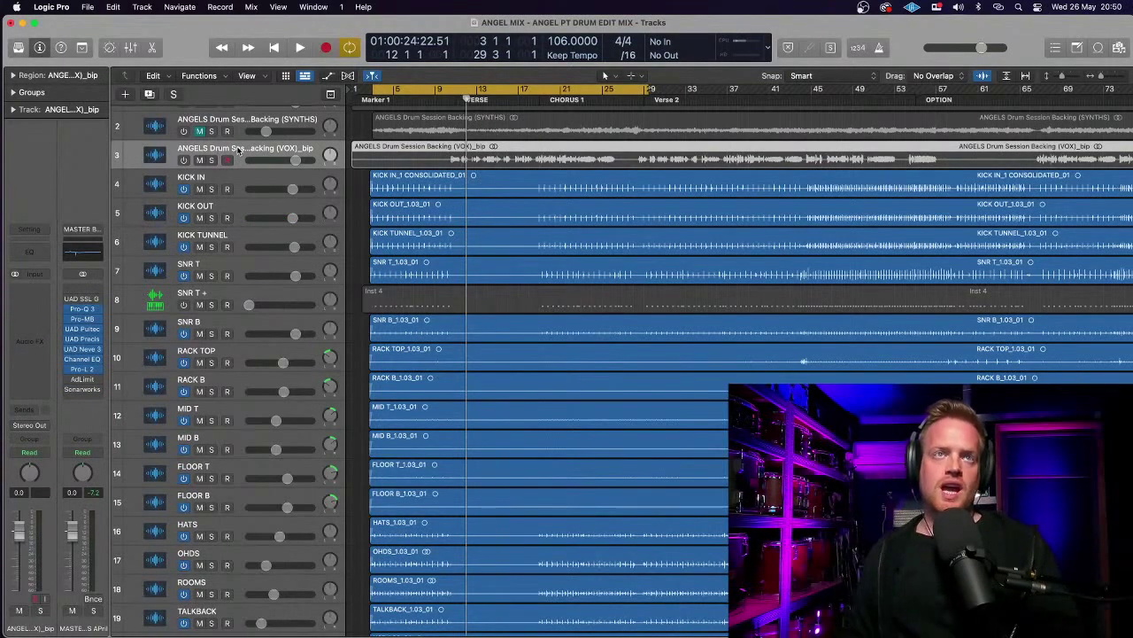
left_click(249, 179)
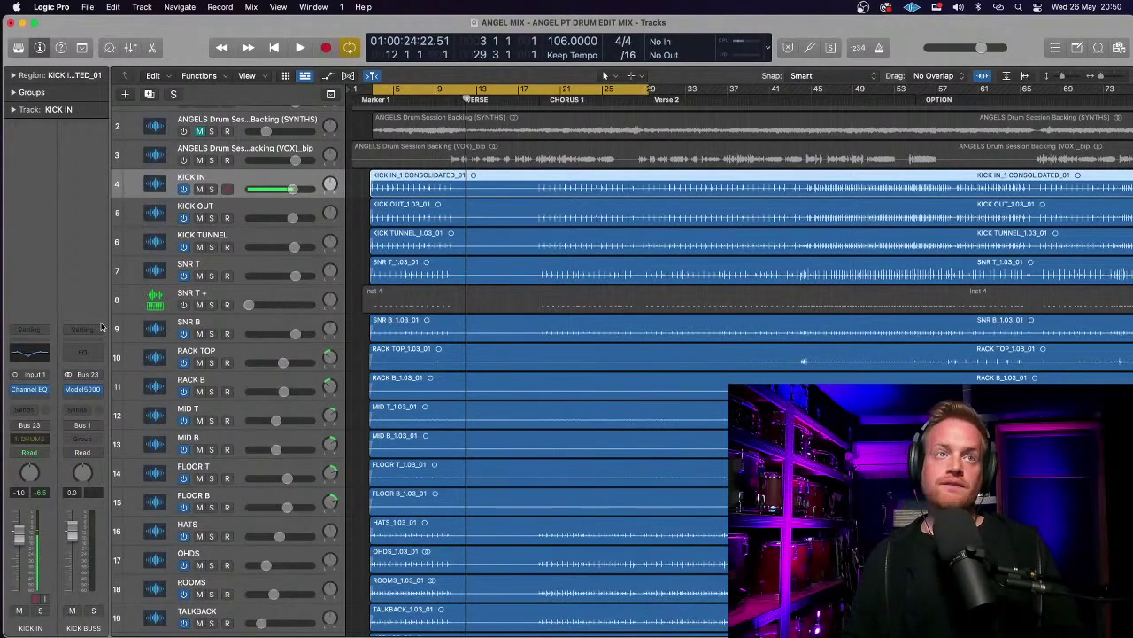
- Inspect the UAD Neve 33609 and Channel EQ on the master buss that the DRUMS bus feeds
scroll(239, 317, "down", 5)
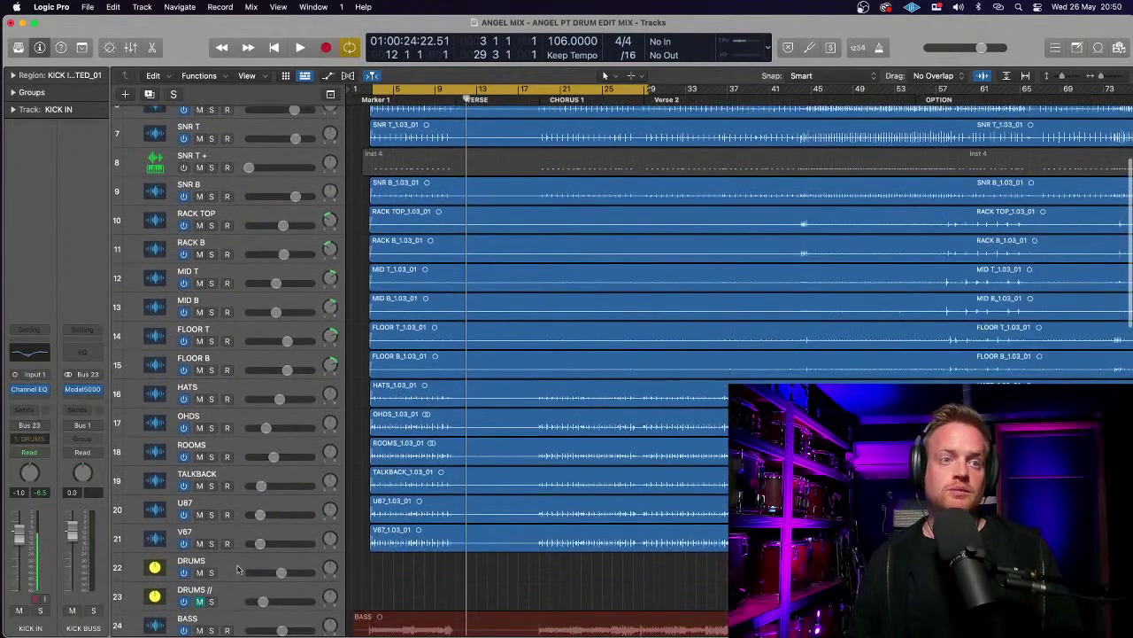
left_click(241, 567)
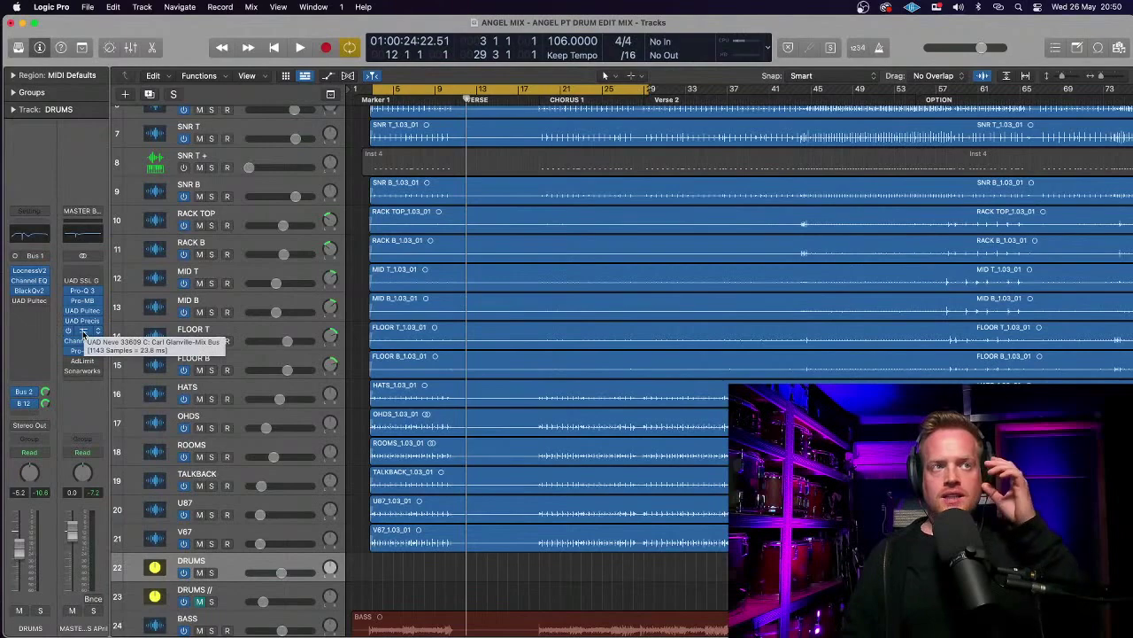
left_click(83, 332)
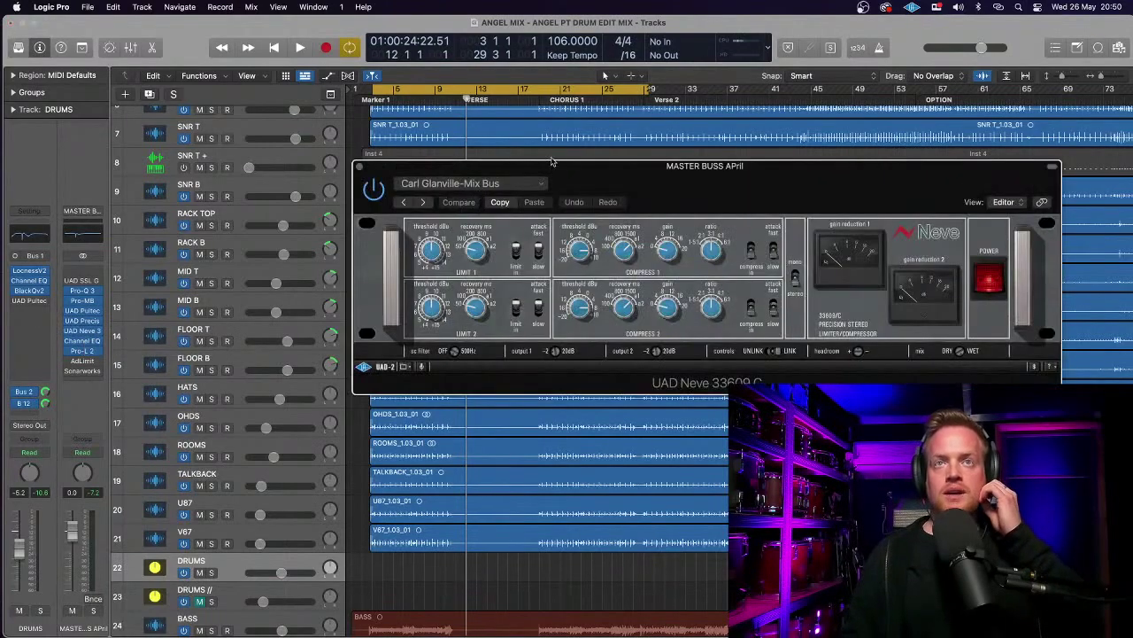
left_click_drag(596, 175, 359, 100)
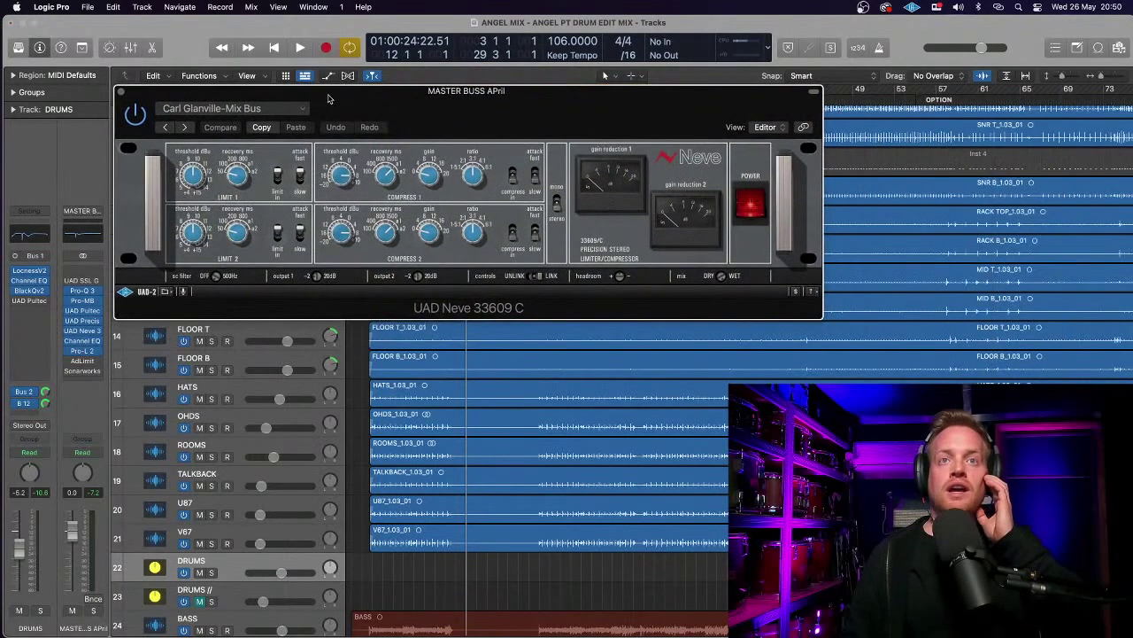
left_click(121, 92)
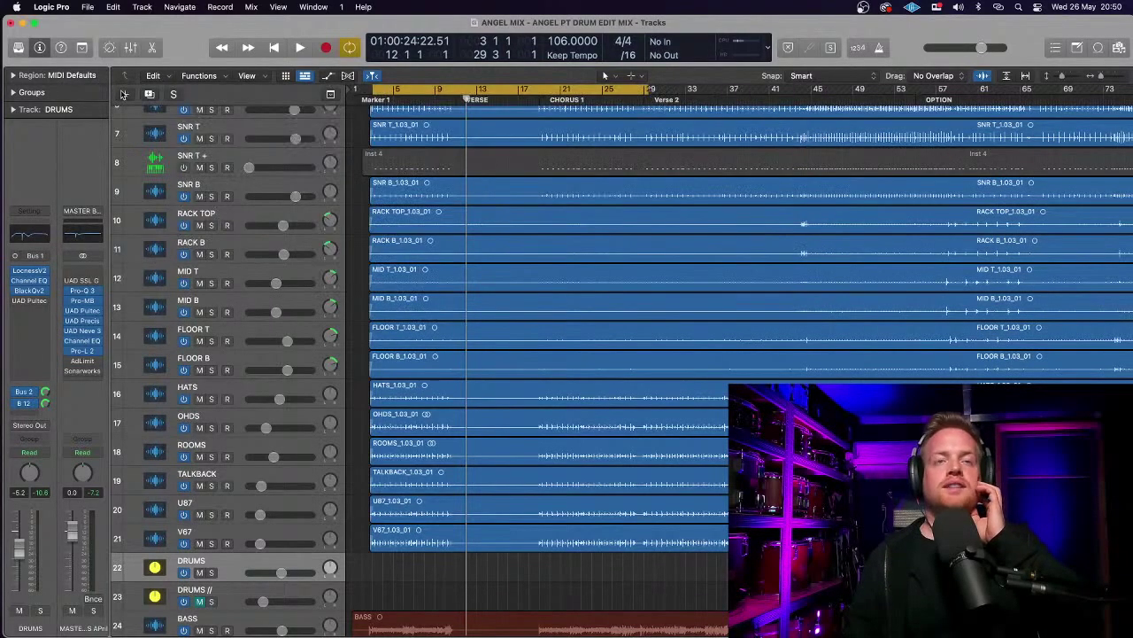
left_click(82, 341)
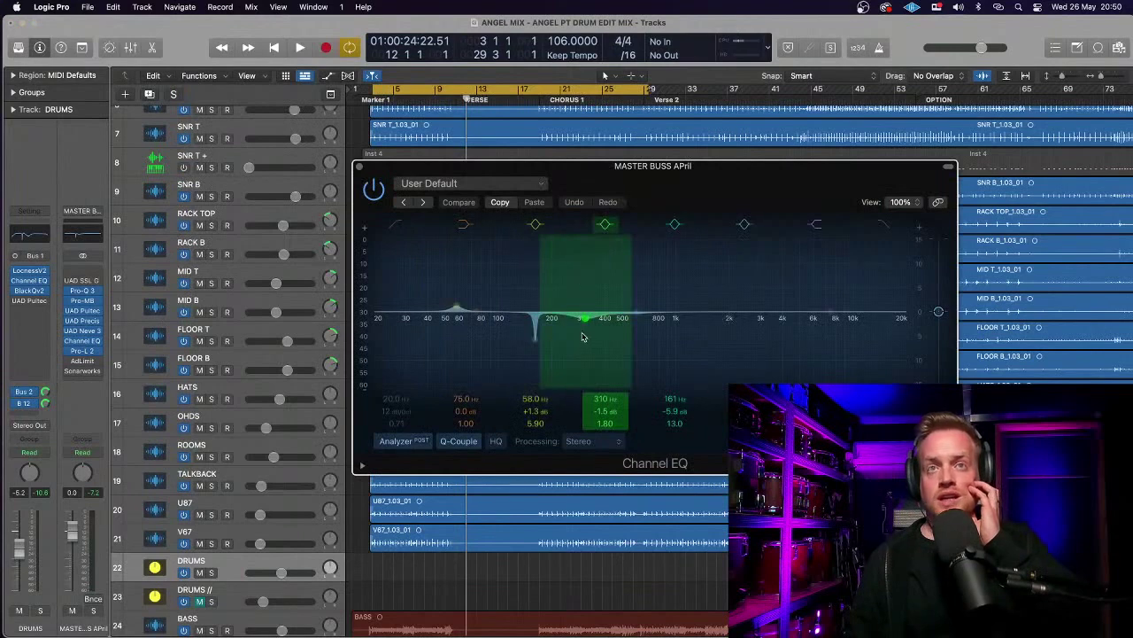
left_click(358, 164)
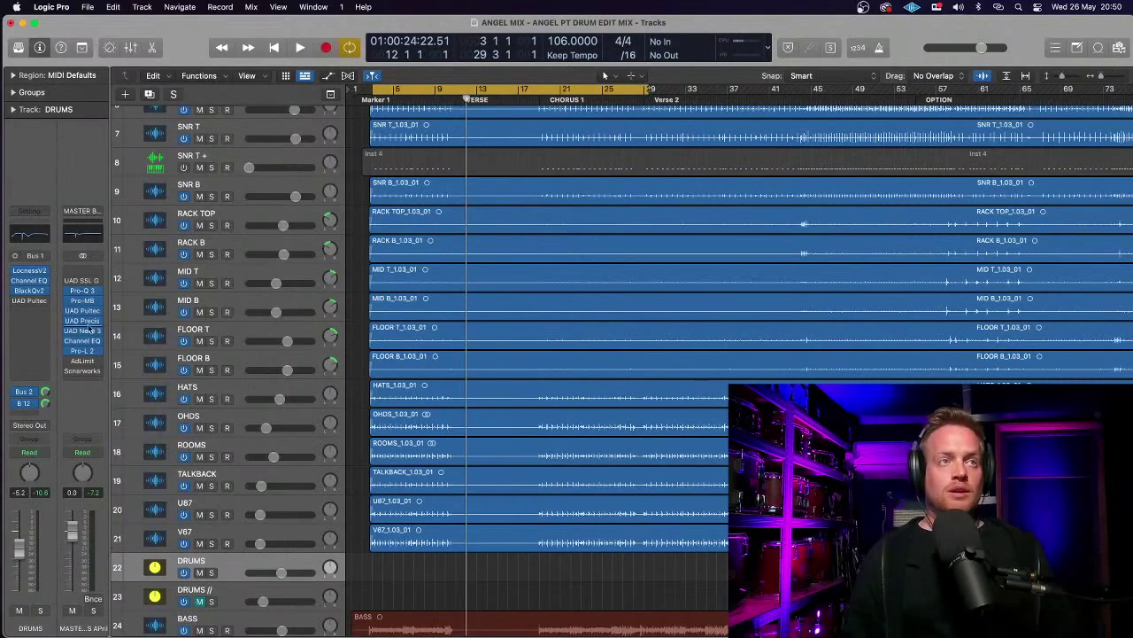
- Review the LocnessV2 and Channel EQ settings on the DRUMS bus
left_click(29, 271)
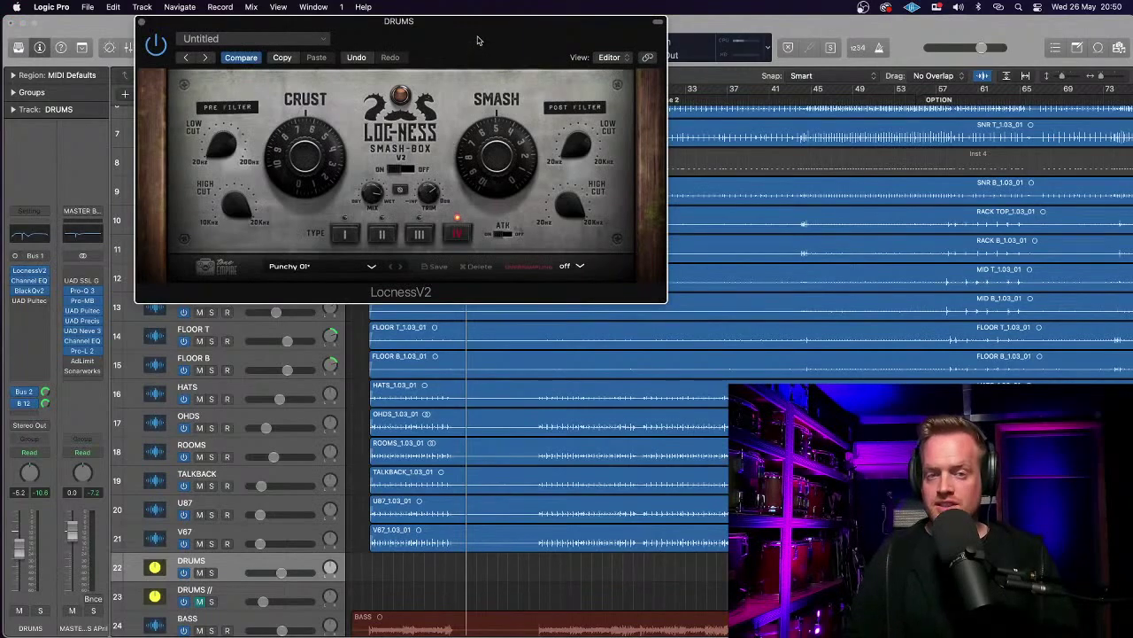
left_click(141, 23)
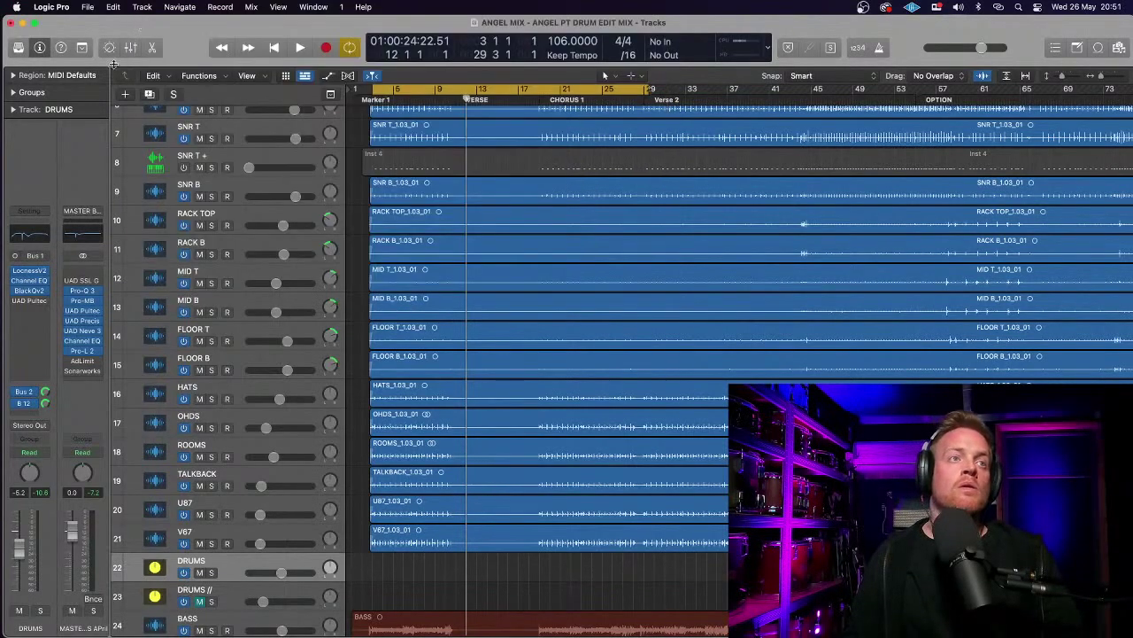
left_click(30, 281)
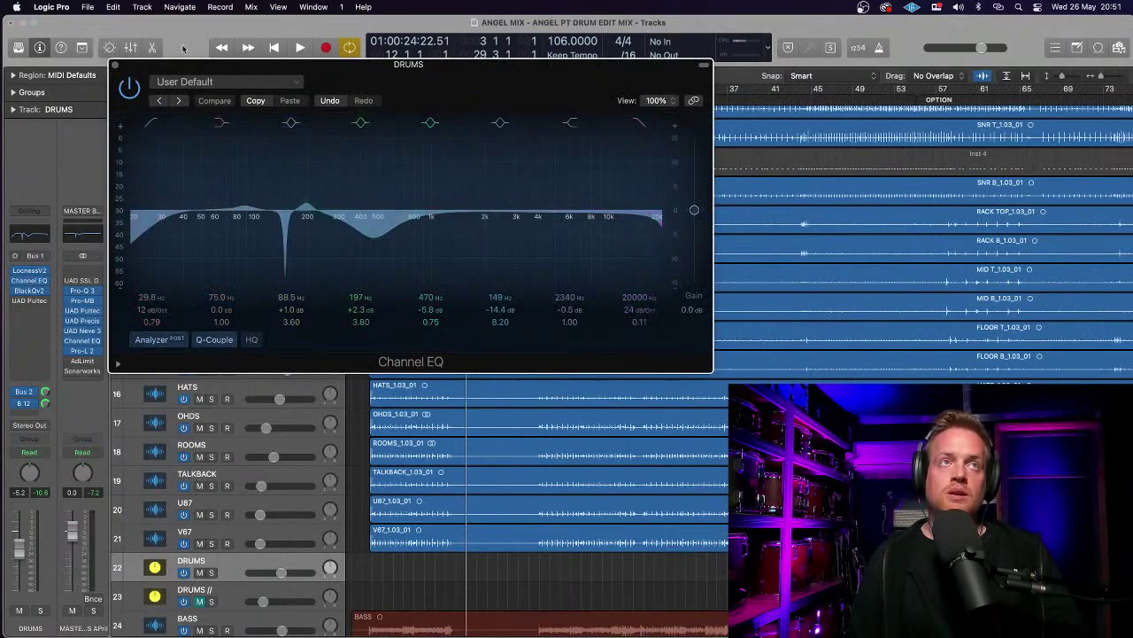
left_click(114, 66)
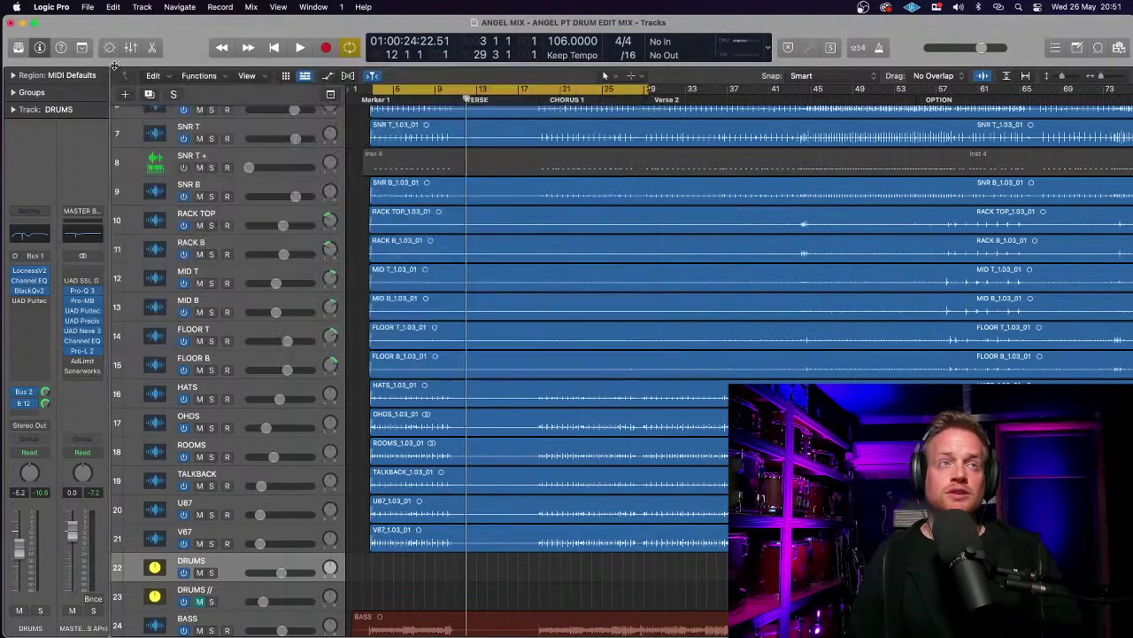
- Move the Channel EQ ahead of LocnessV2 in the DRUMS bus insert chain and check the BlackQv2 settings
left_click(30, 271)
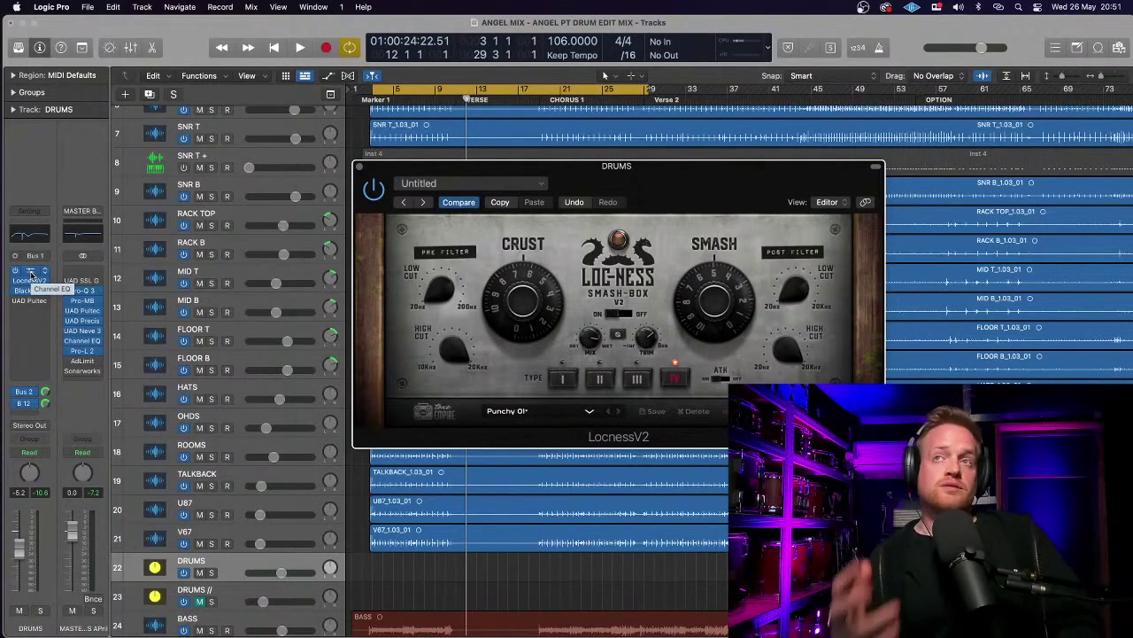
left_click_drag(31, 275, 30, 270)
left_click(29, 290)
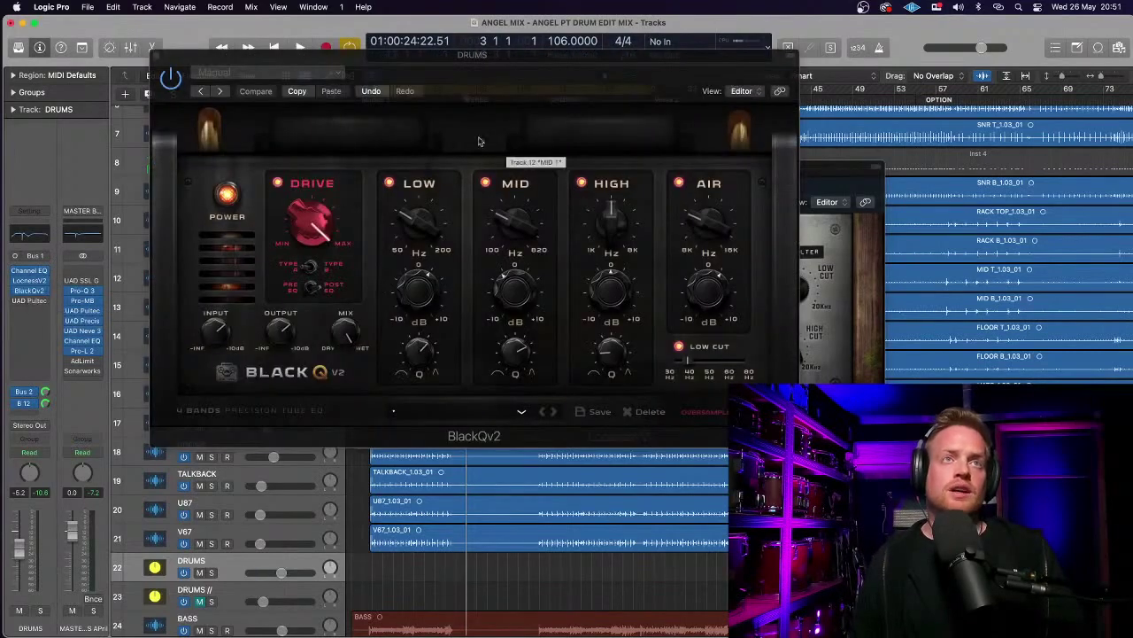
left_click(157, 58)
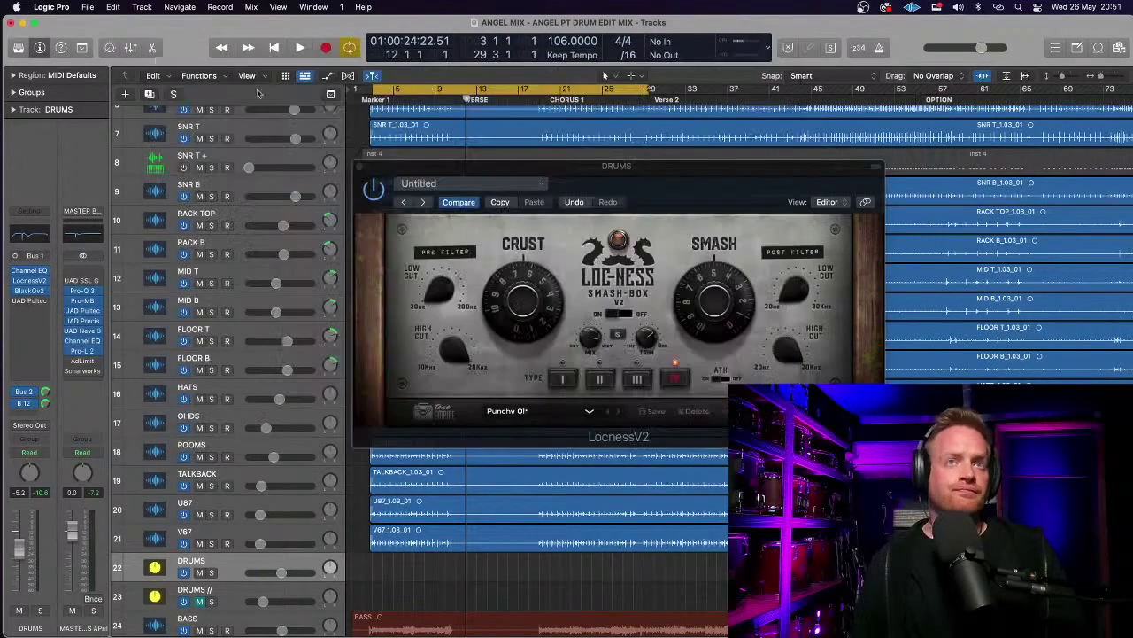
left_click(360, 166)
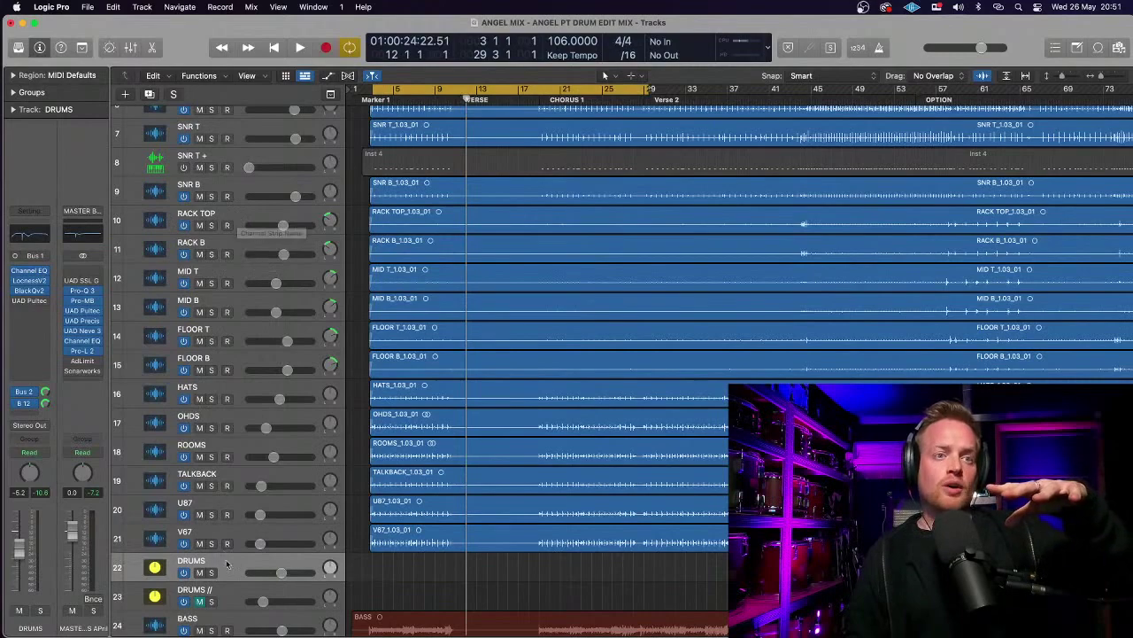
- Show the KICK BUSS channel as its own track below KICK TUNNEL and select it
scroll(228, 565, "up", 2)
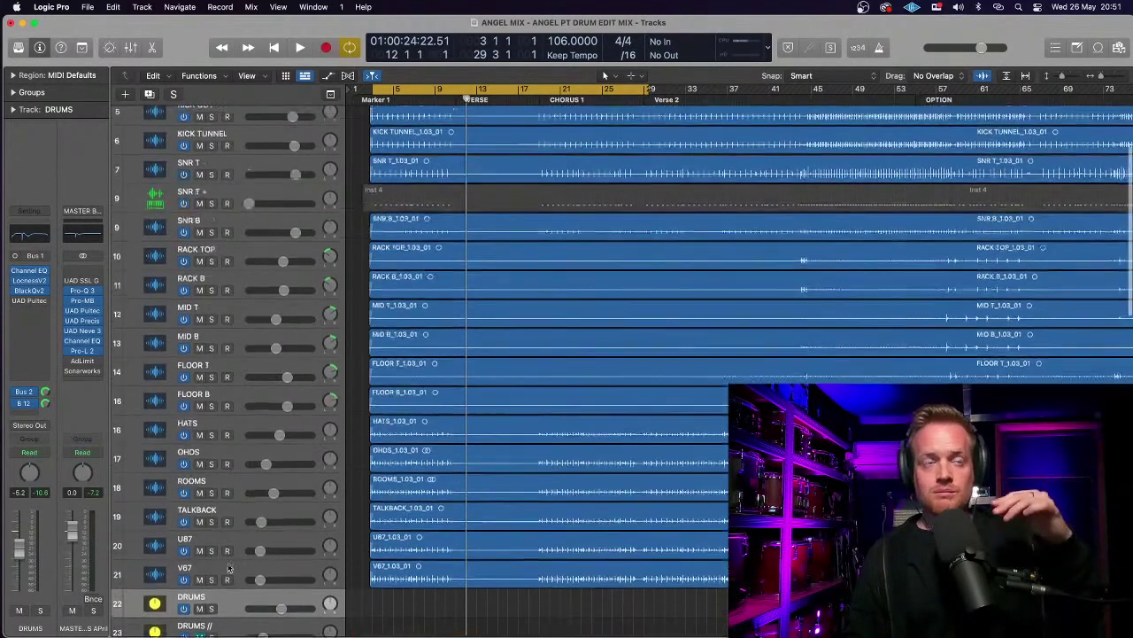
scroll(228, 565, "up", 5)
left_click(237, 204)
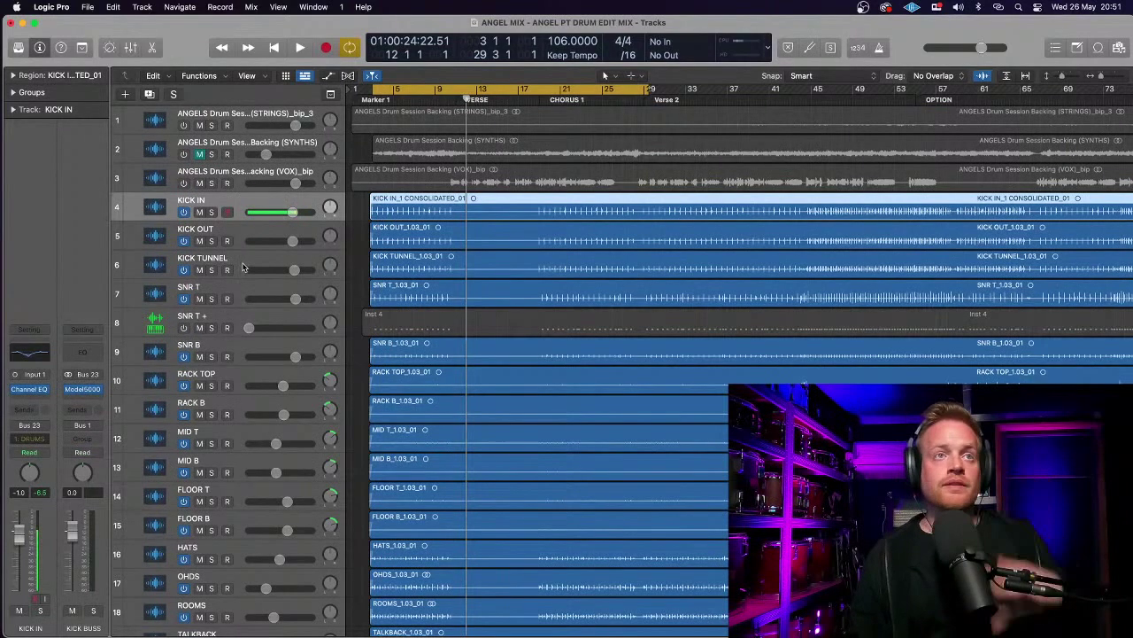
left_click(243, 268)
left_click(75, 453)
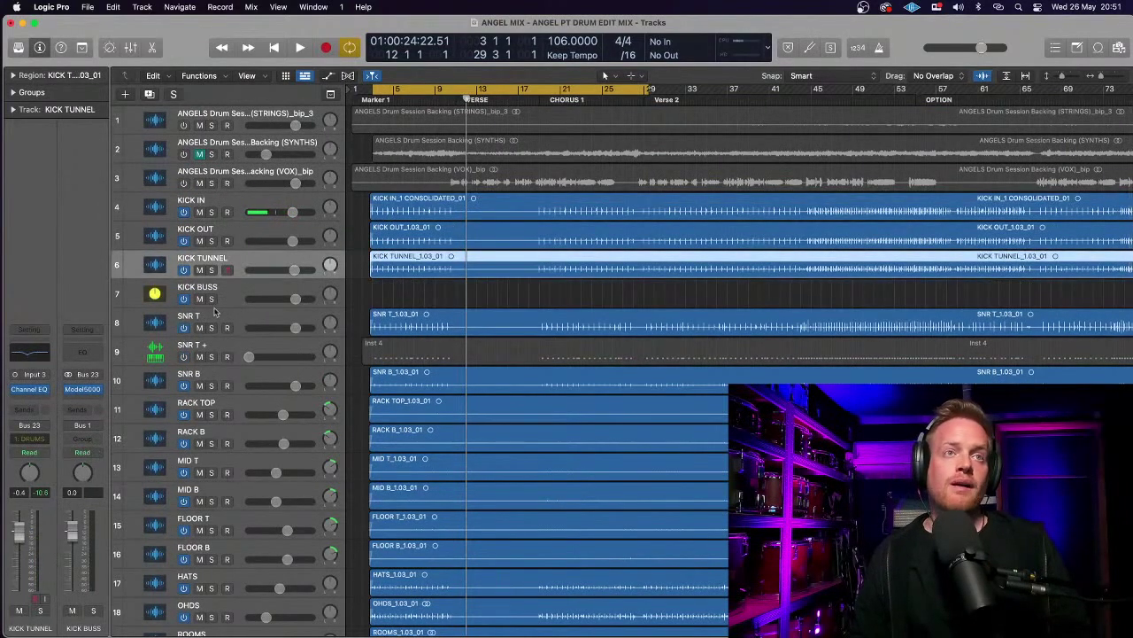
left_click(240, 289)
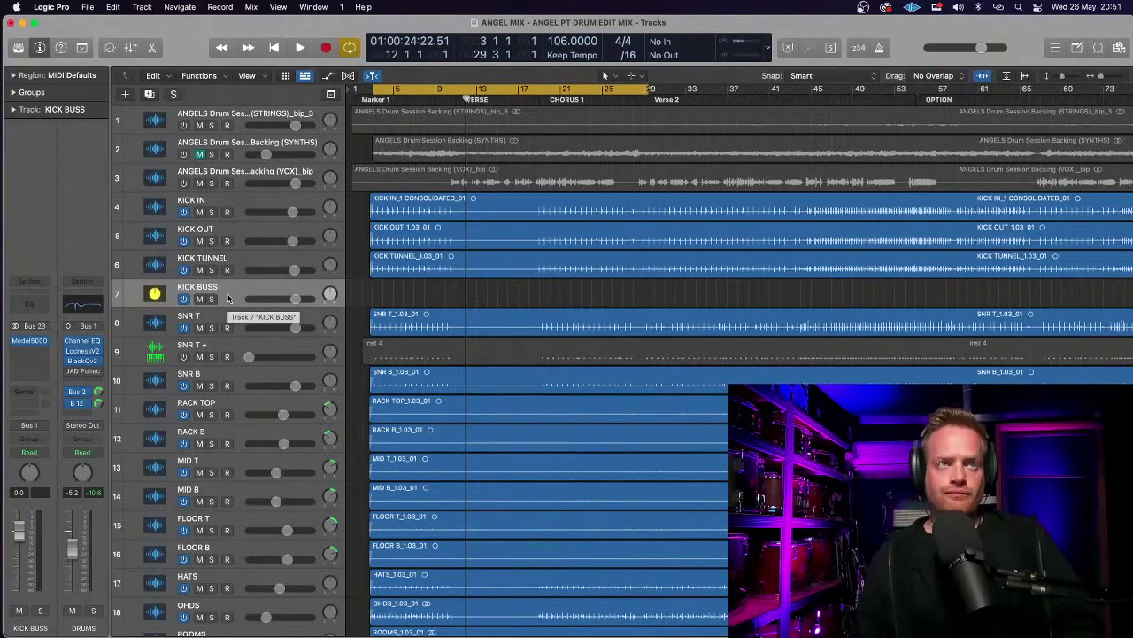
- Compare the routing of SNR B to its buss with that of KICK IN, KICK OUT and KICK TUNNEL
left_click(236, 380)
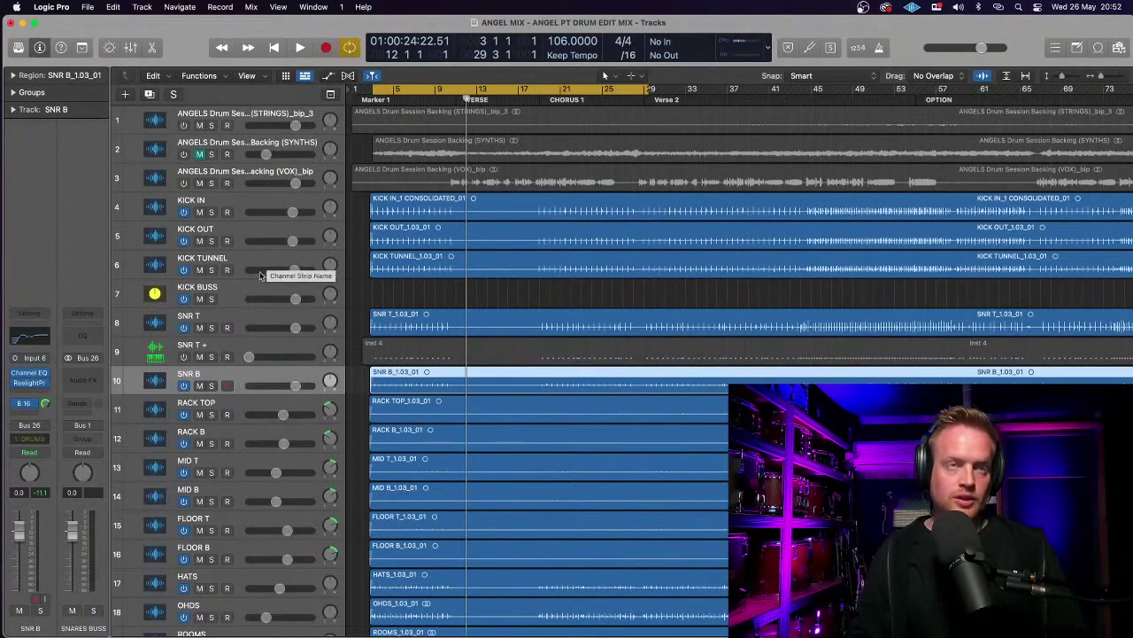
left_click(240, 209)
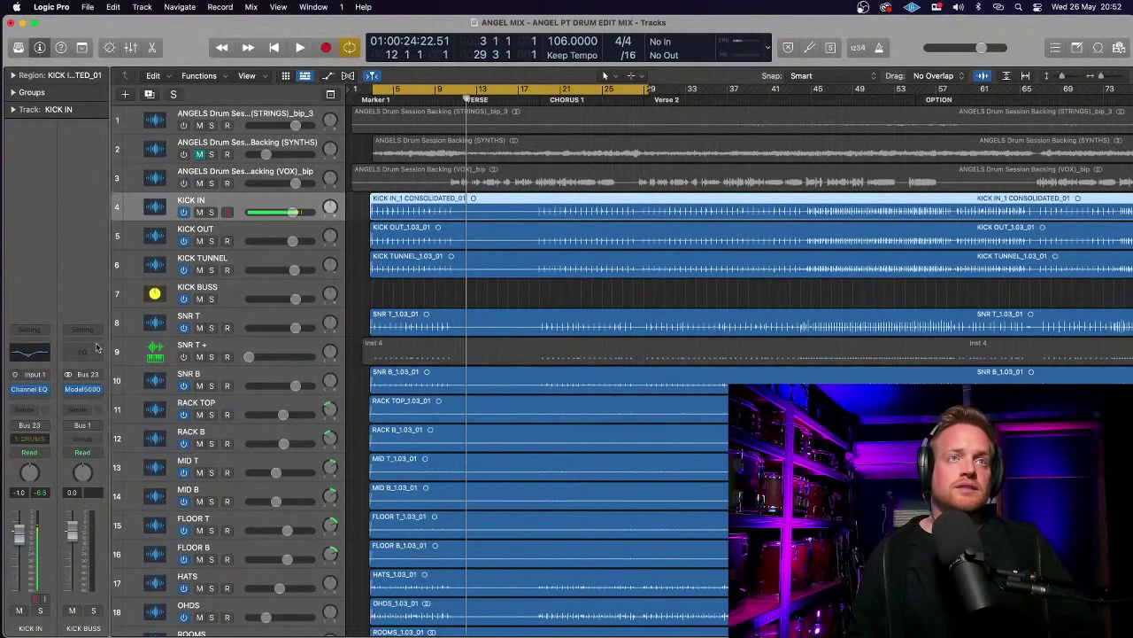
left_click(246, 230)
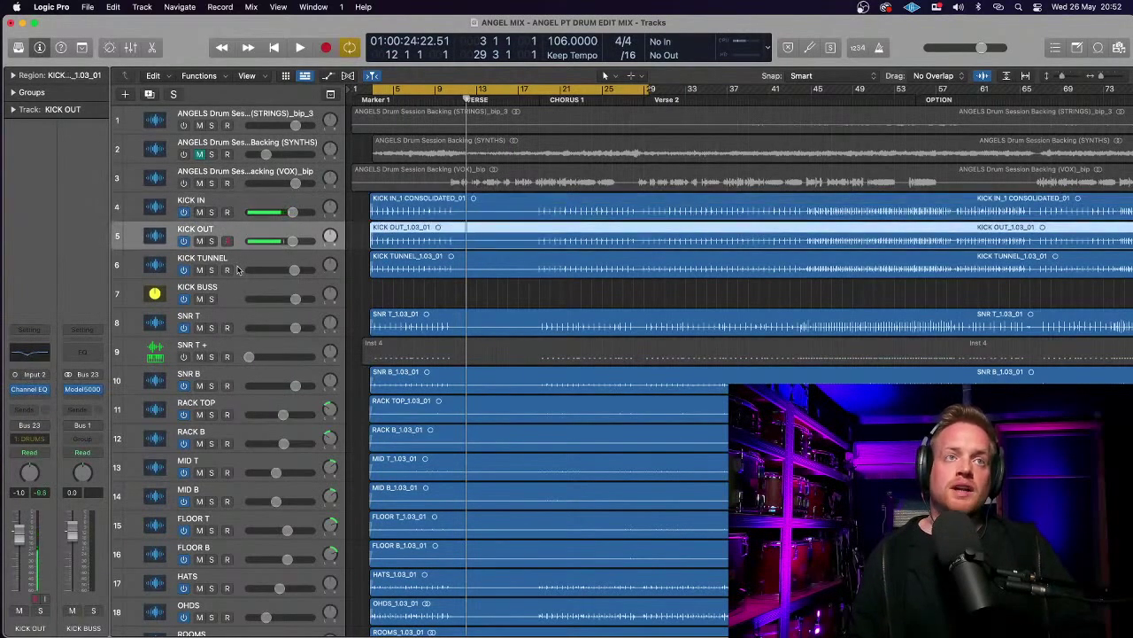
left_click(239, 269)
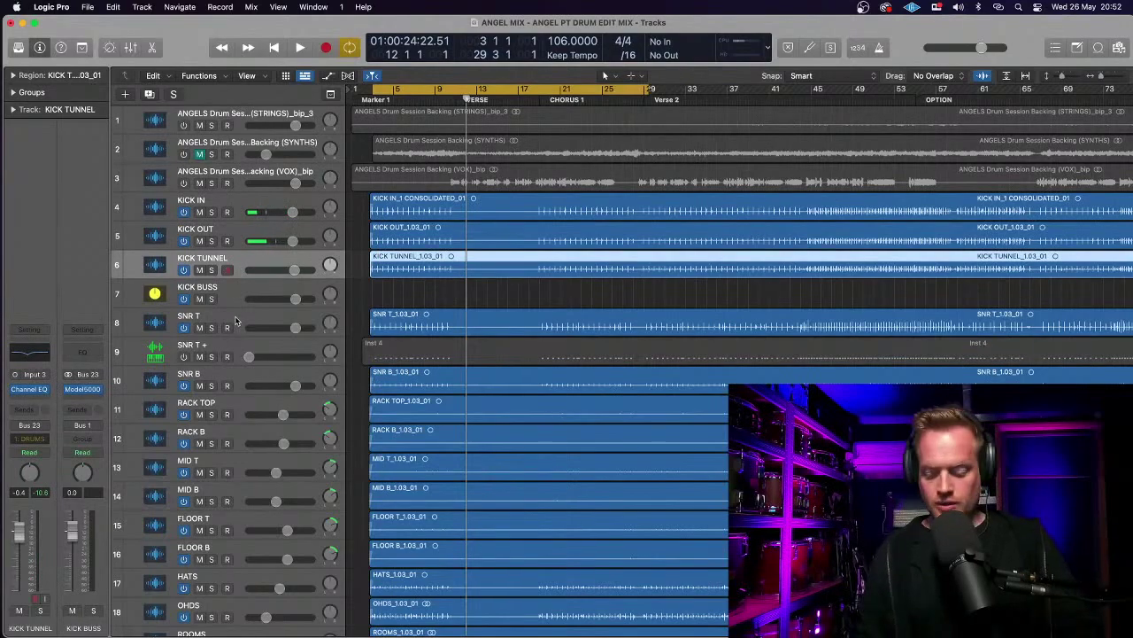
- Bring the full song length and the tracks down to GTR BUSS into view, and select the DRUMS bus to check its channel strip
key("super+Left")
key("super+Up")
key("super+Up")
key("super+Up")
key("super+Up")
key("super+Up")
key("super+Up")
key("super+Up")
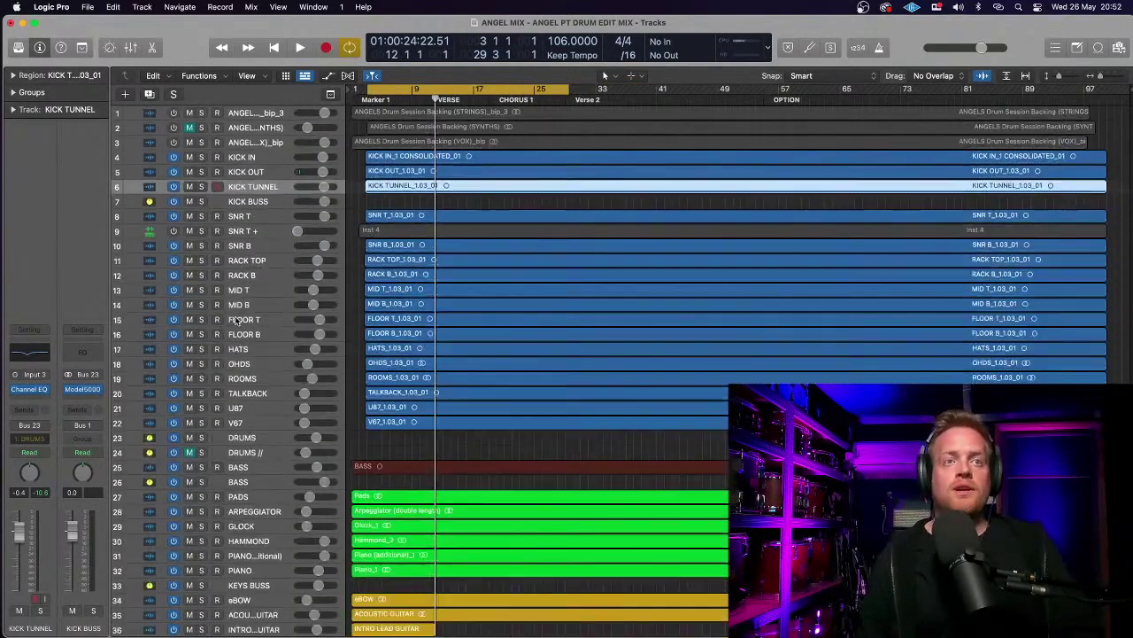
key("super+Up")
key("super+Up")
key("super+Up")
key("super+Up")
key("super+Up")
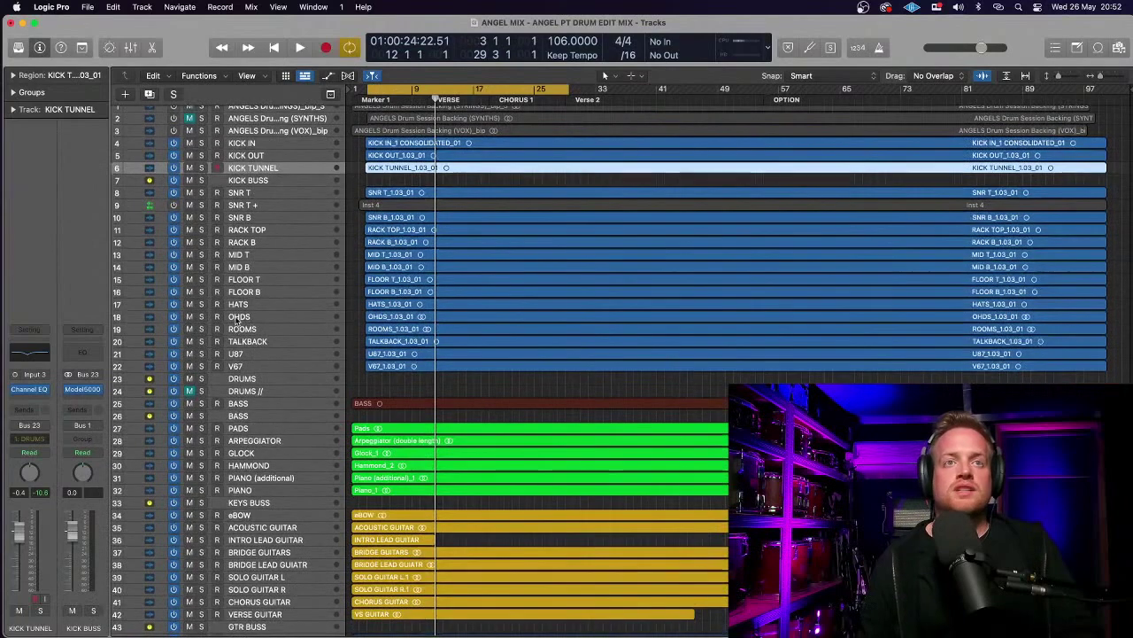
left_click(271, 381)
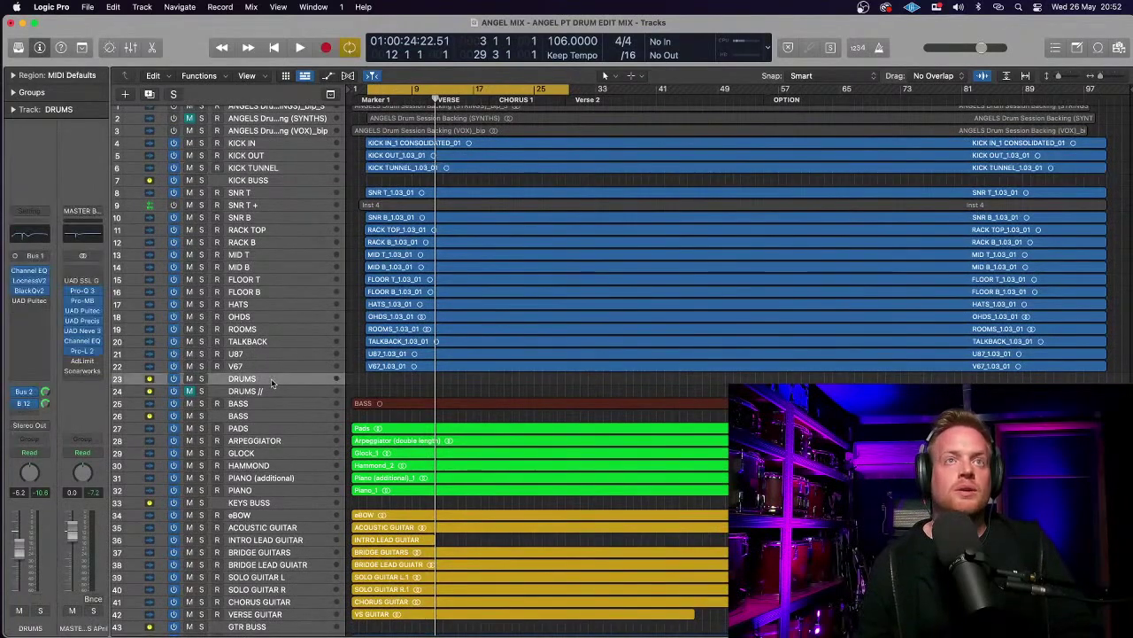
- Select the SNR T + track and enlarge the track rows and timeline around the snare regions
left_click(270, 208)
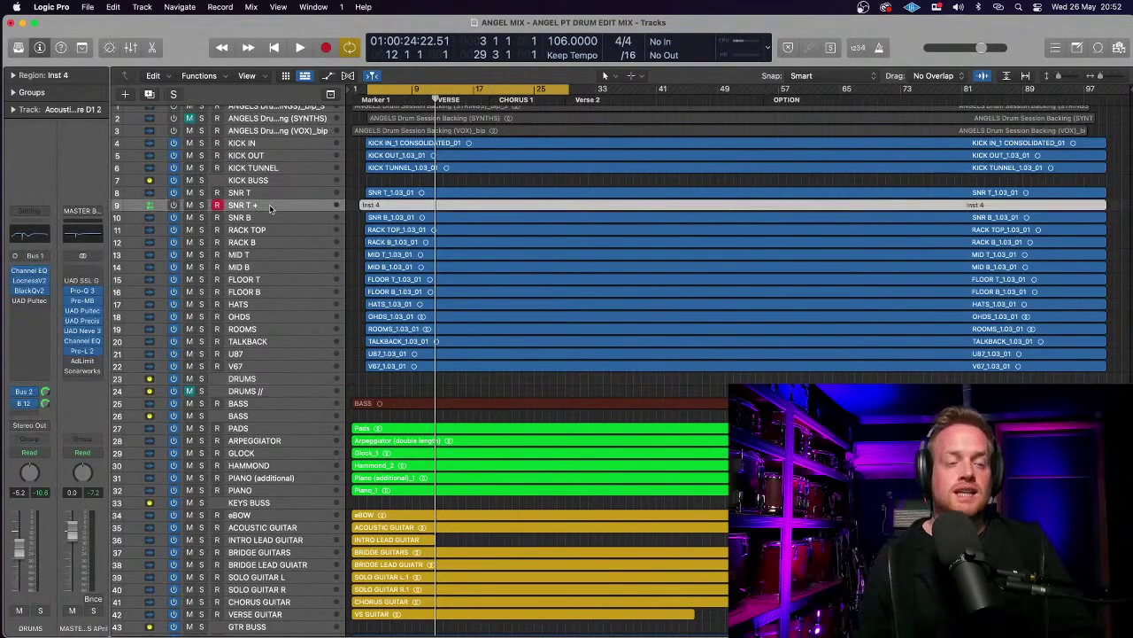
key("super+Right")
key("super+Right")
key("super+Right")
key("super+Down")
key("super+Down")
key("super+Down")
key("super+Down")
key("super+Down")
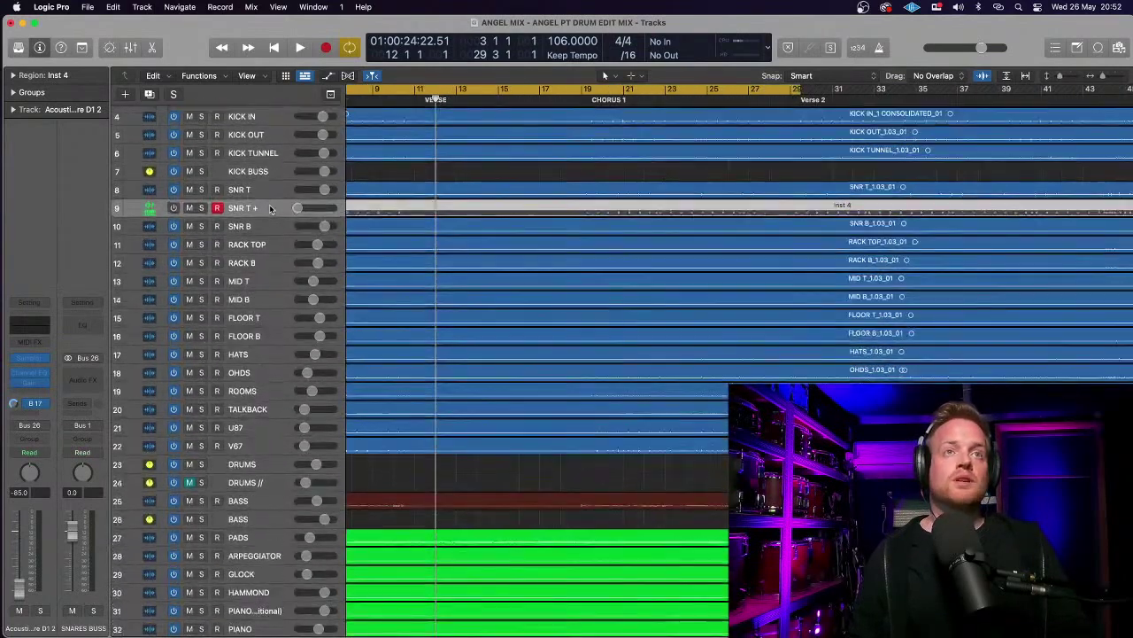
scroll(377, 198, "left", 5)
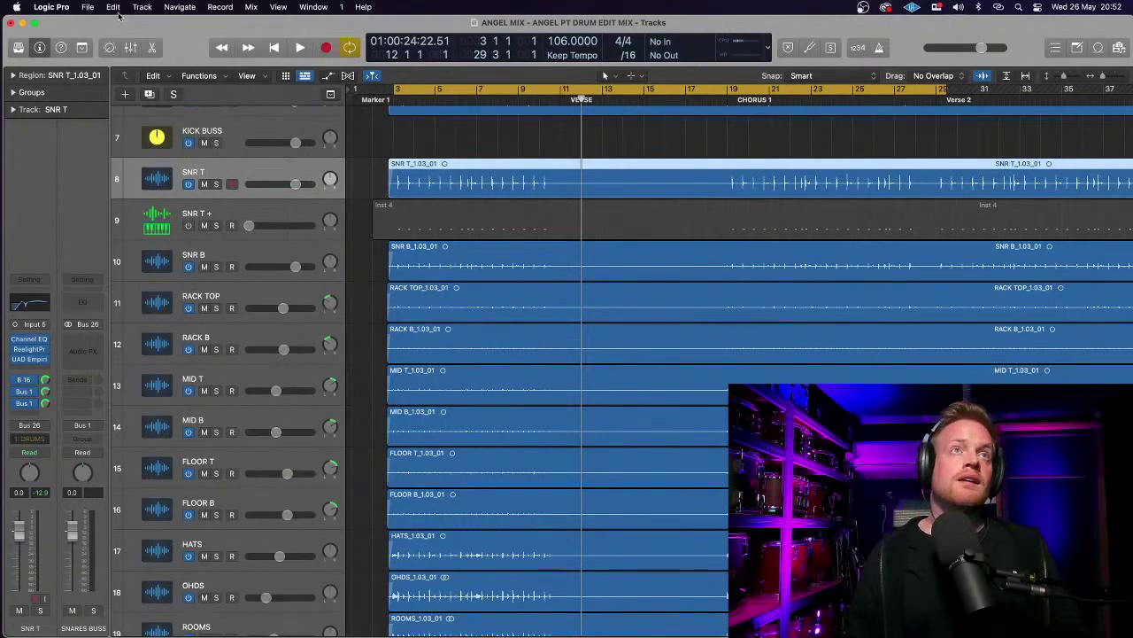
- Locate the Replace or Double Drum Track command for the SNR T track and leave it without running it
left_click(141, 7)
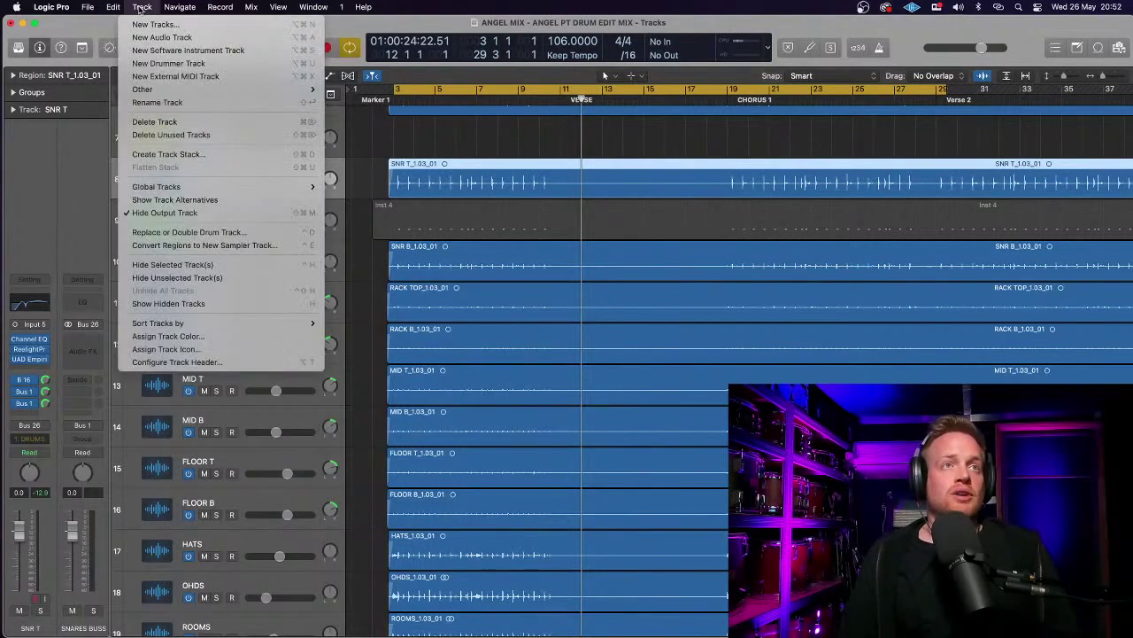
mouse_move(118, 14)
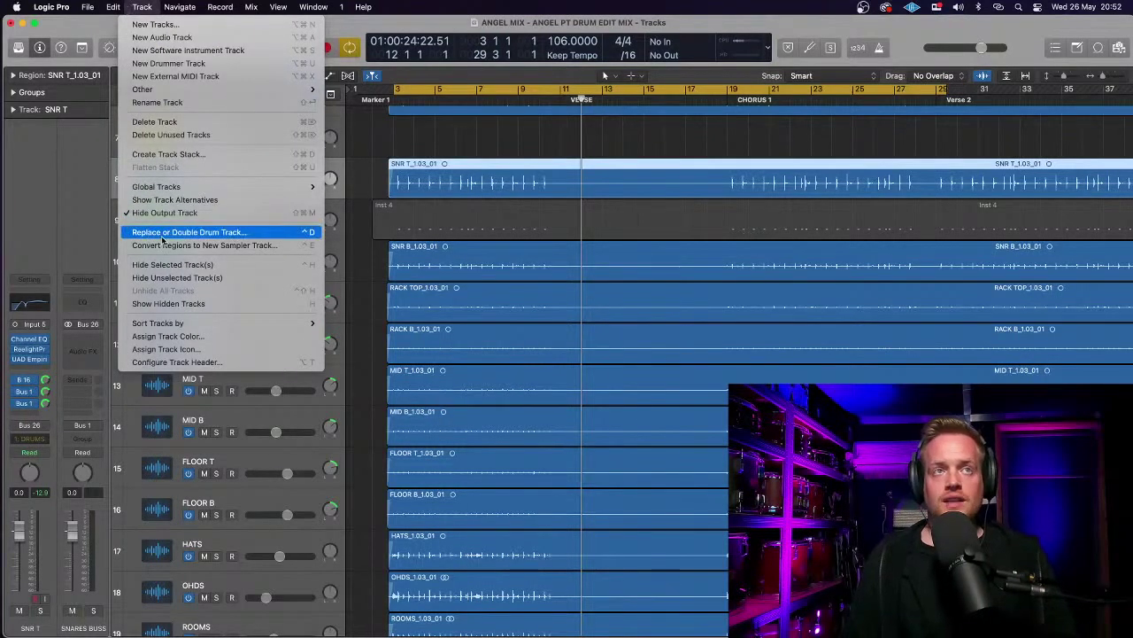
left_click(89, 227)
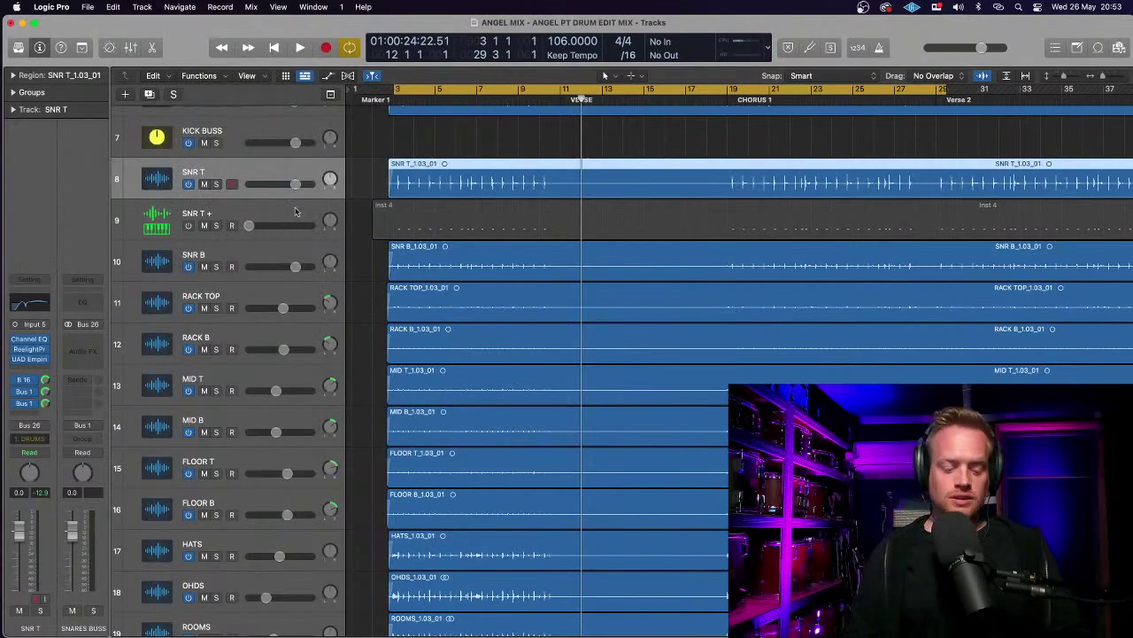
- Examine how the MIDI notes on SNR T + line up with the snare hits on SNR T before the verse
key("super+Down")
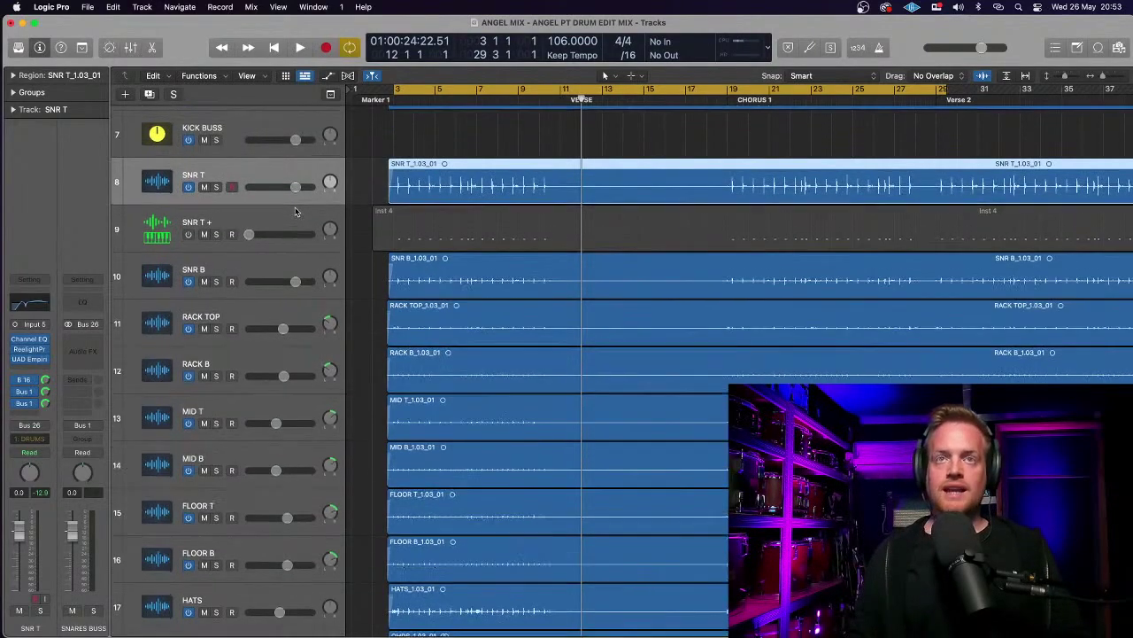
key("super+Down")
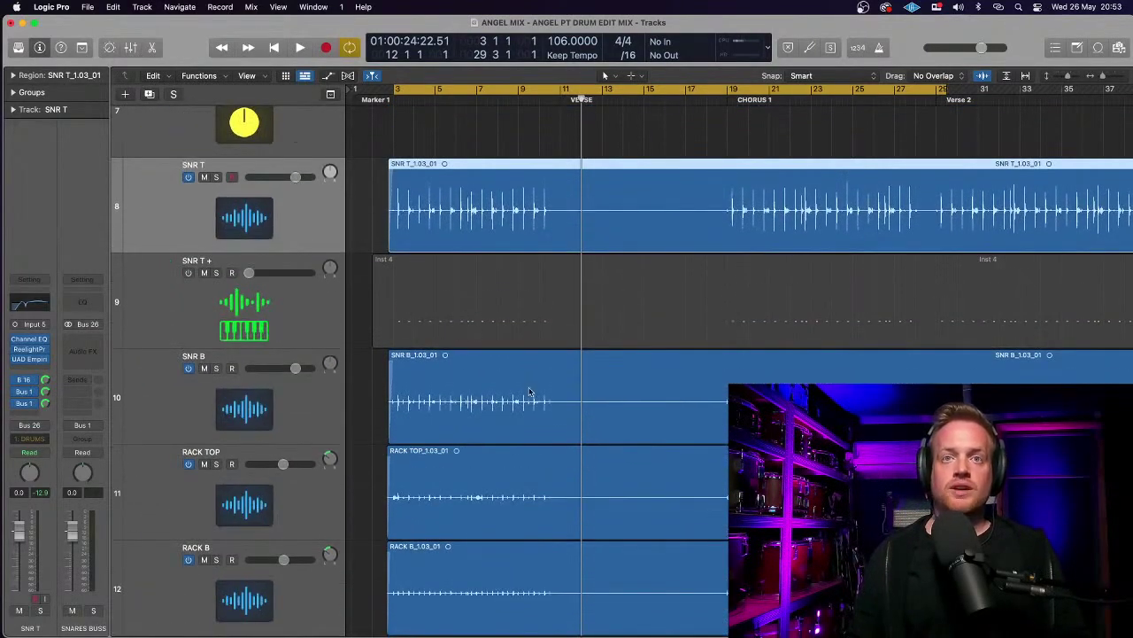
key("super+Right")
key("super+Right")
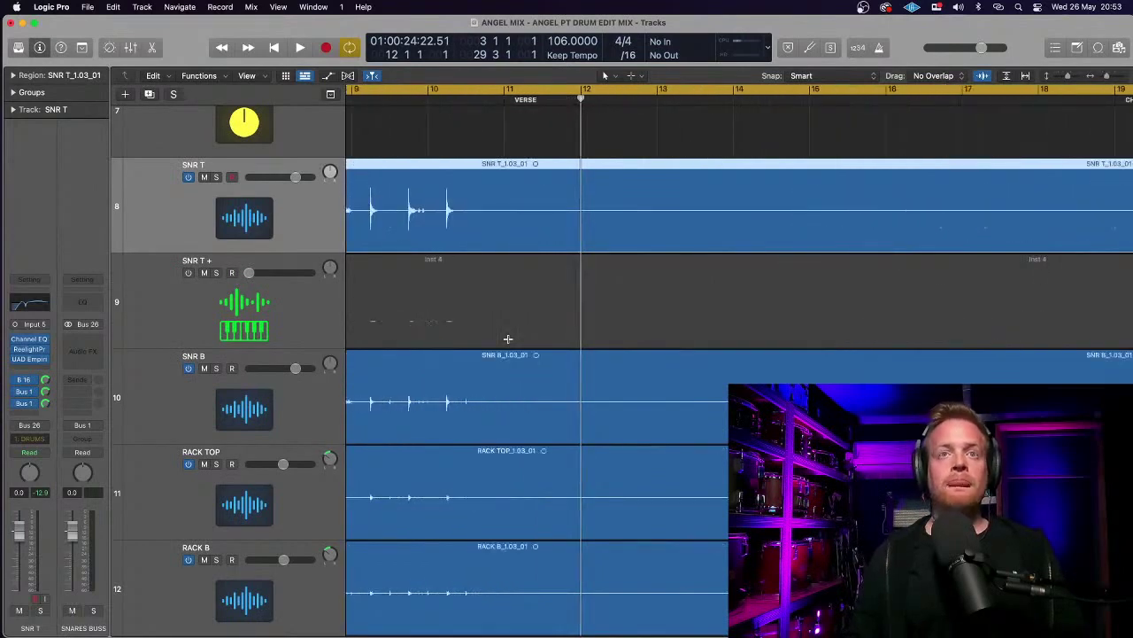
key("super+Down")
scroll(495, 330, "left", 3)
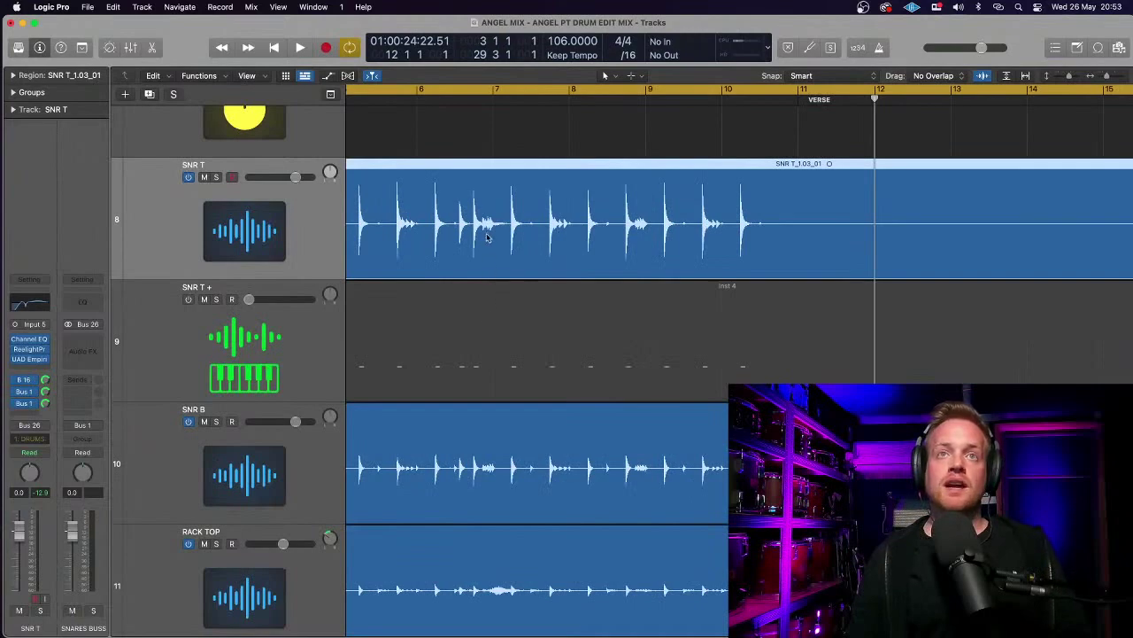
key("super+minus")
key("super+minus")
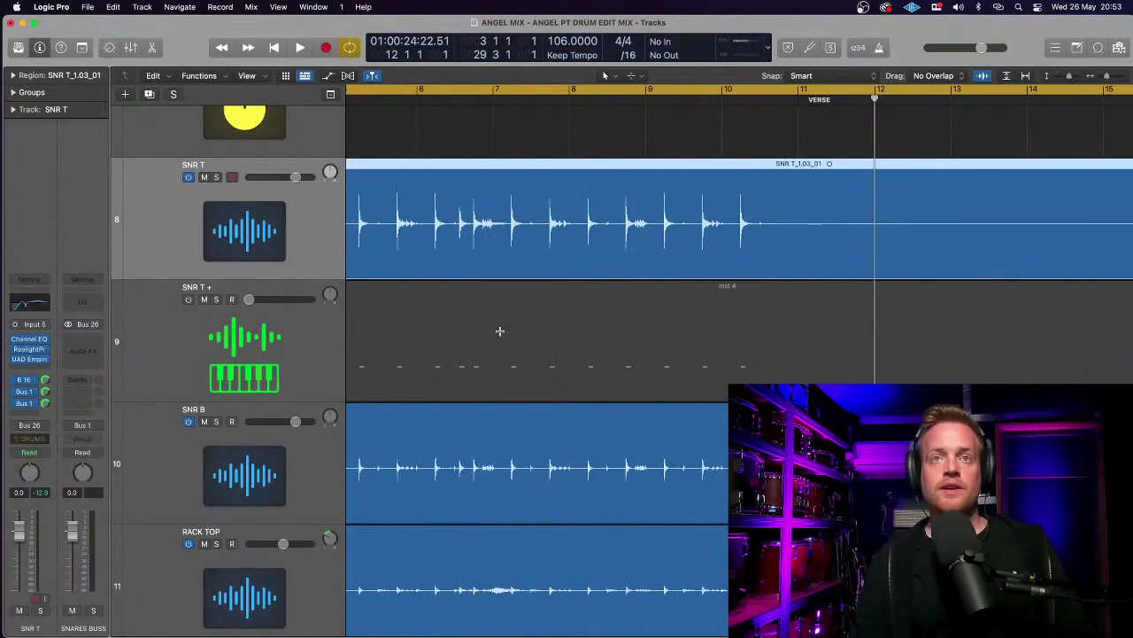
key("super+Up")
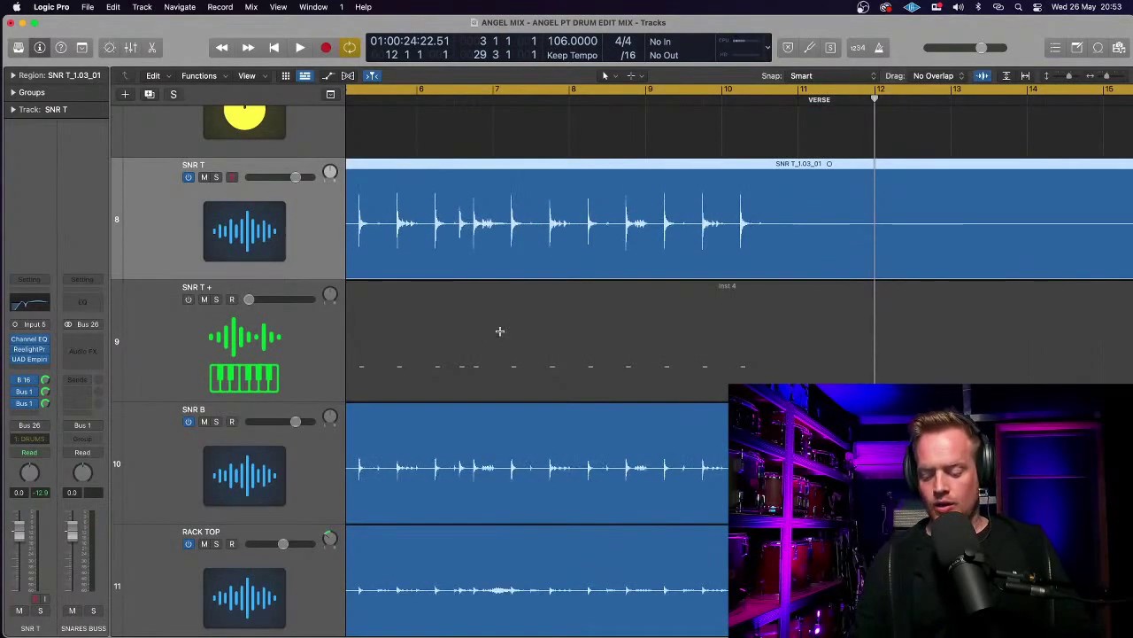
key("super+Left")
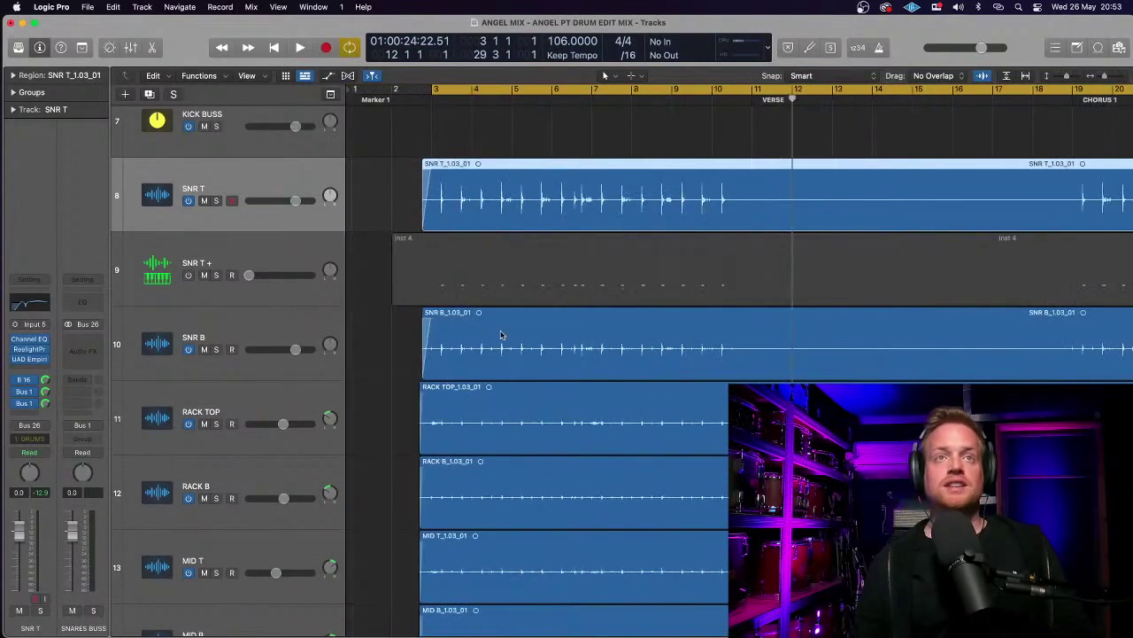
- Select the SNR T + instrument track and turn it on
left_click(259, 255)
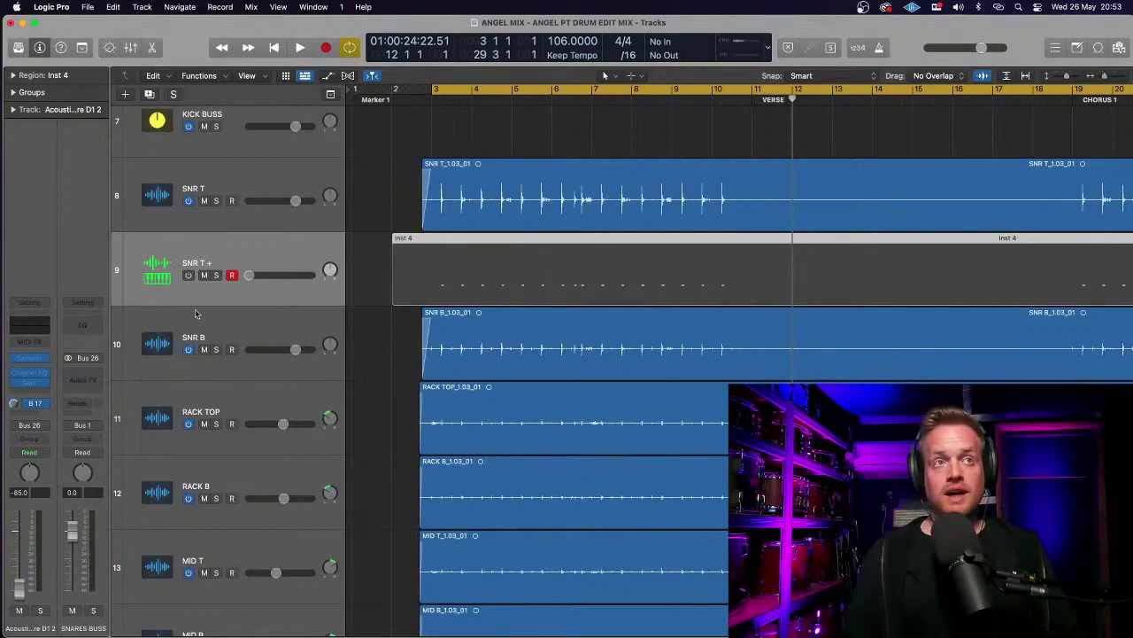
left_click(188, 275)
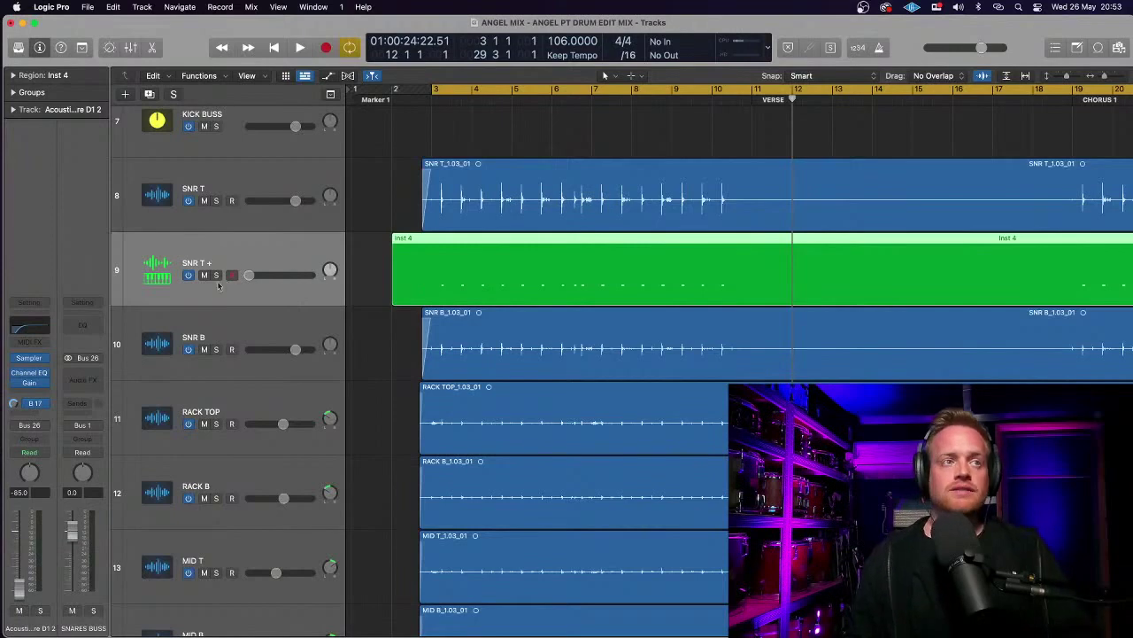
- Try adding a pre-fader send to Bus 30 on the SNR T + track, with its level at 0
left_click(36, 411)
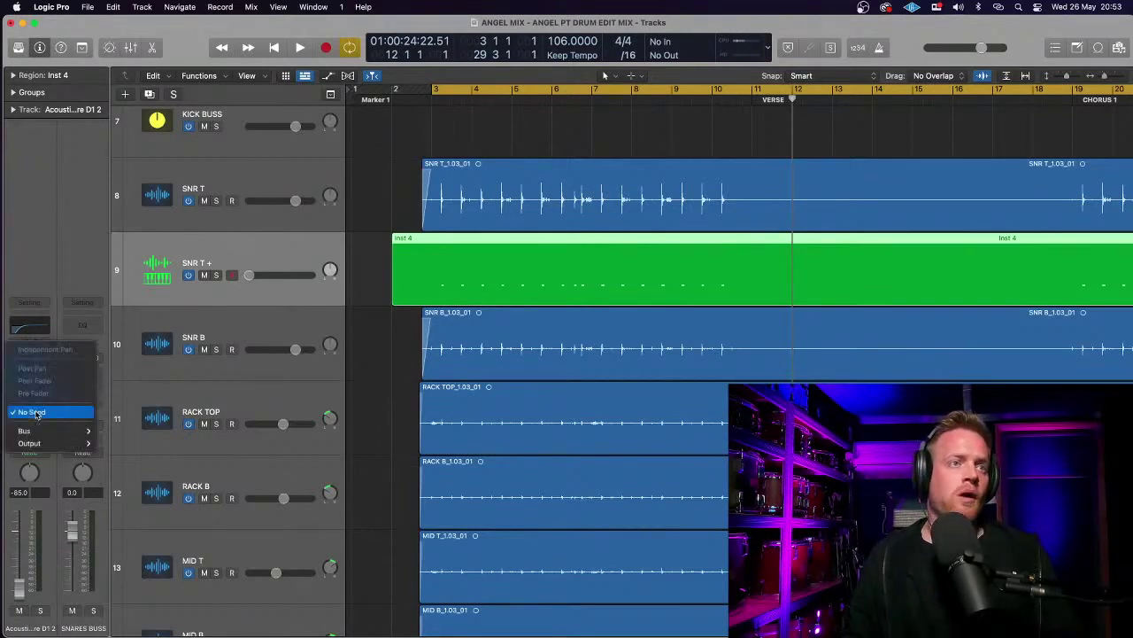
mouse_move(35, 431)
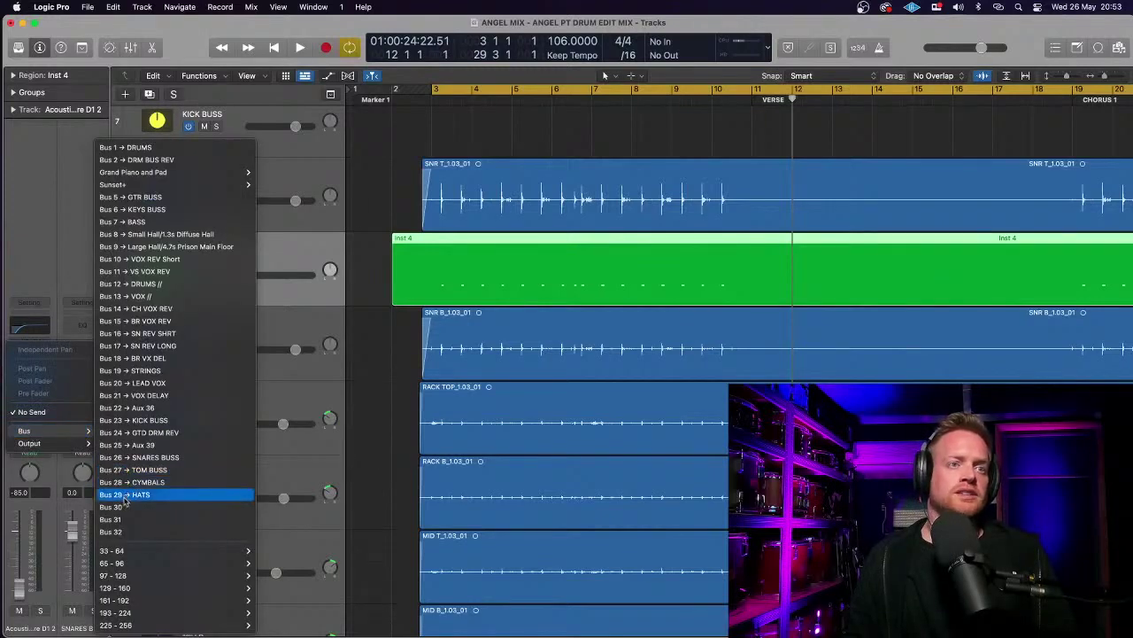
left_click(127, 507)
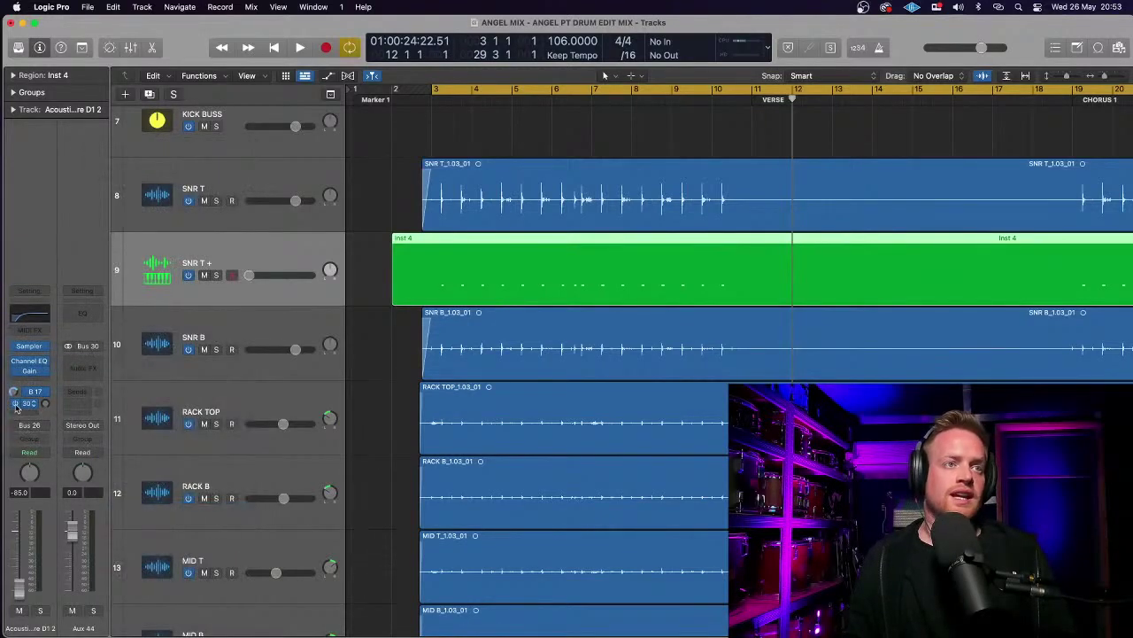
left_click(31, 404)
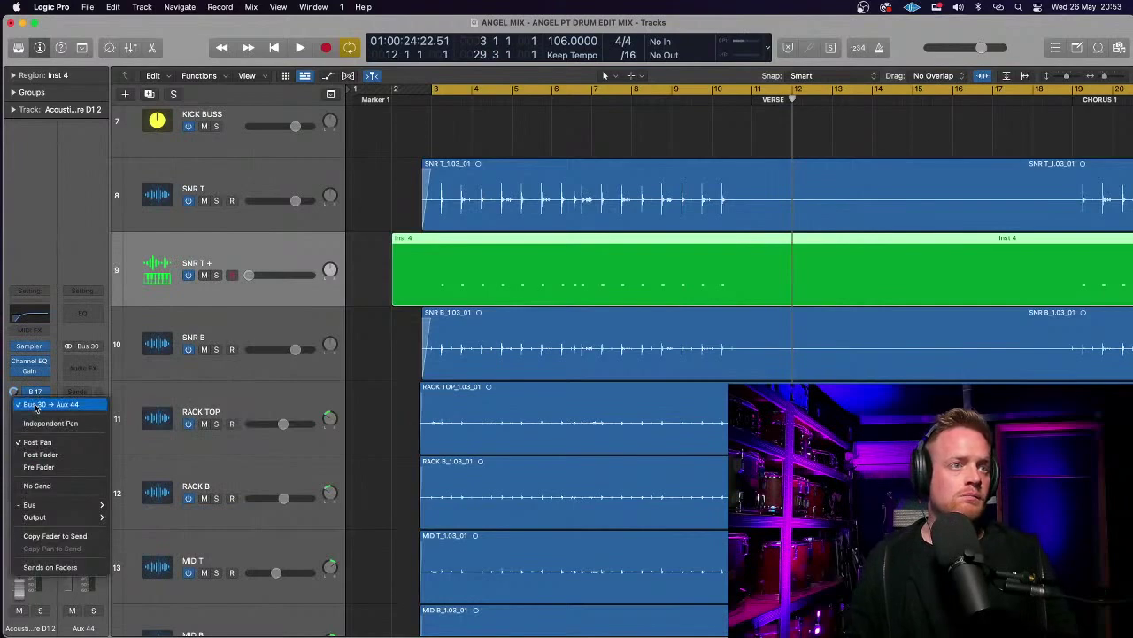
left_click(58, 467)
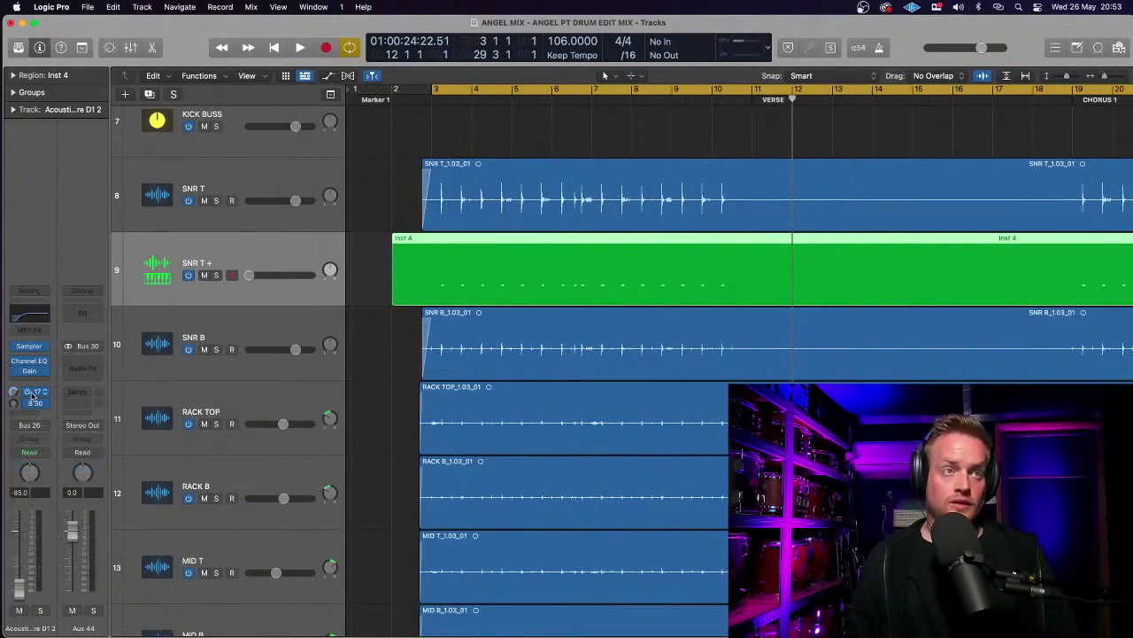
left_click_drag(13, 404, 14, 405)
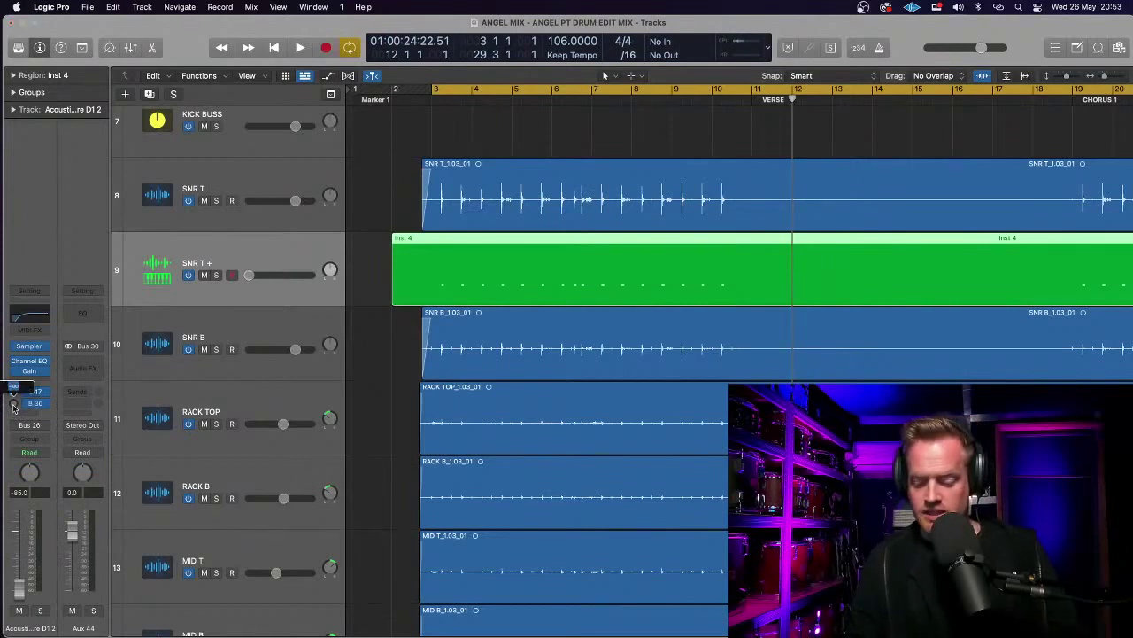
type("0")
key("Return")
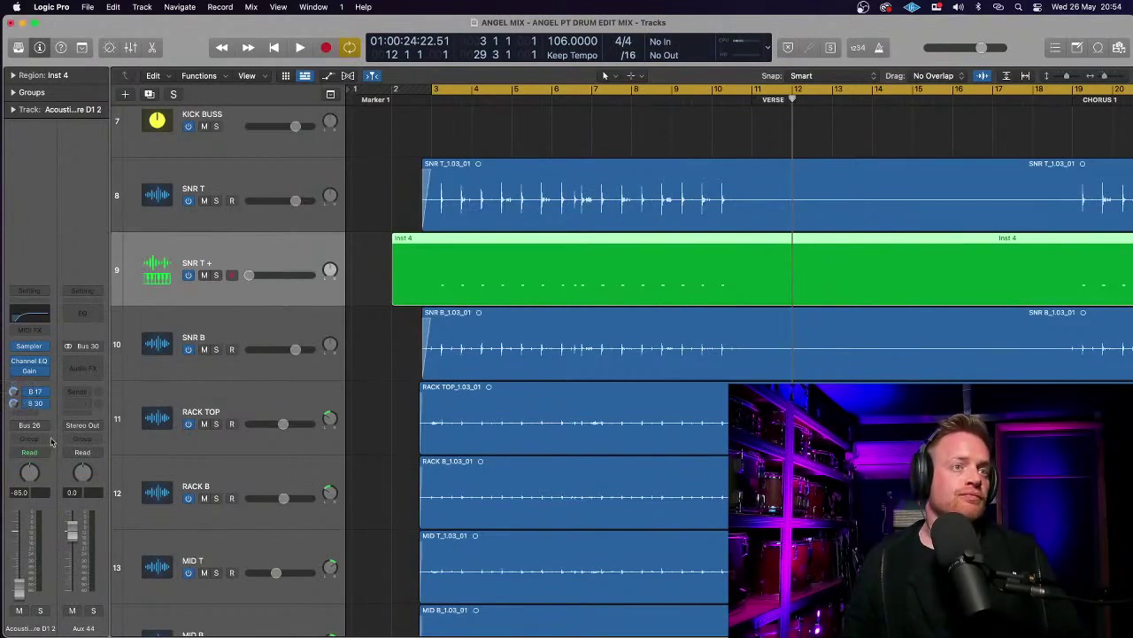
- Label the Bus 30 aux channel as the sample snare reverb, and undo the added Bus 30 send
left_click(38, 409)
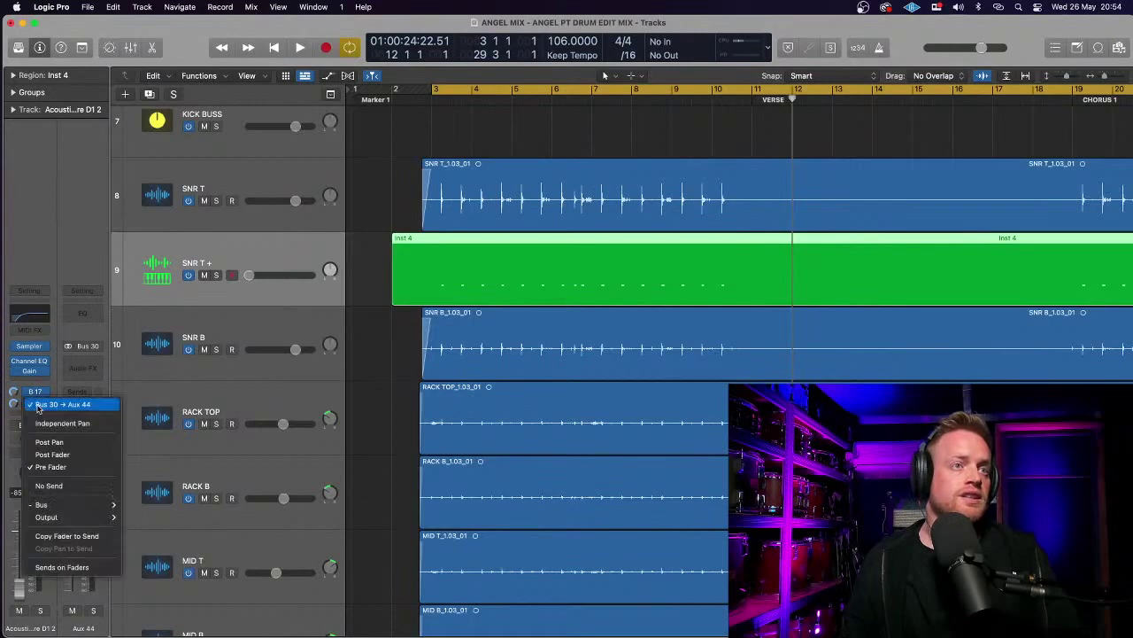
left_click(54, 501)
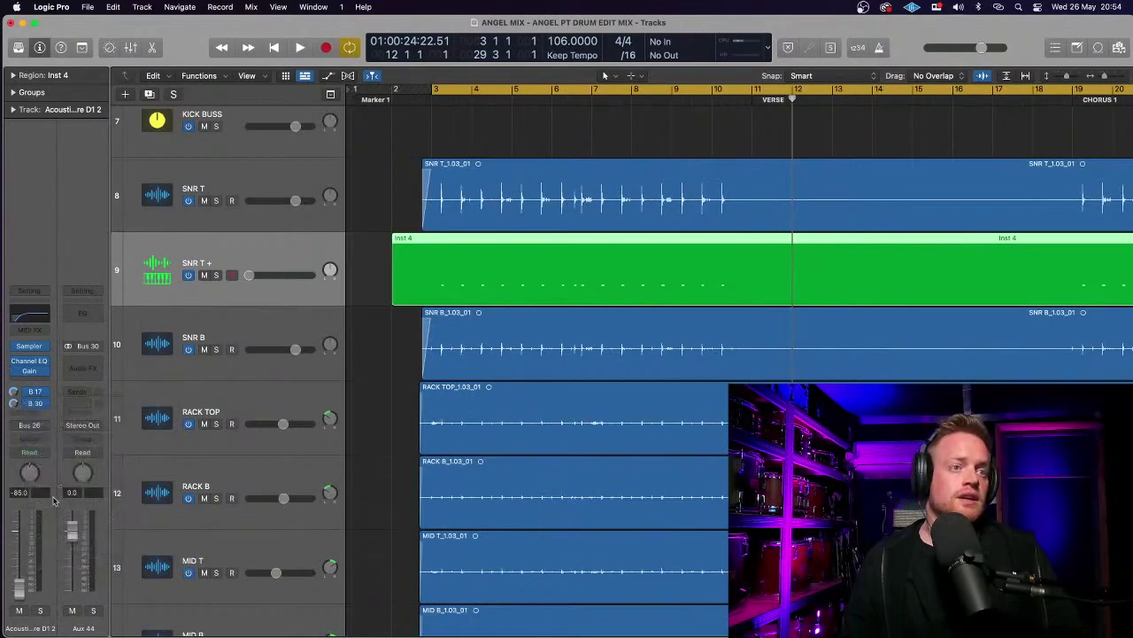
double_click(84, 628)
type("S")
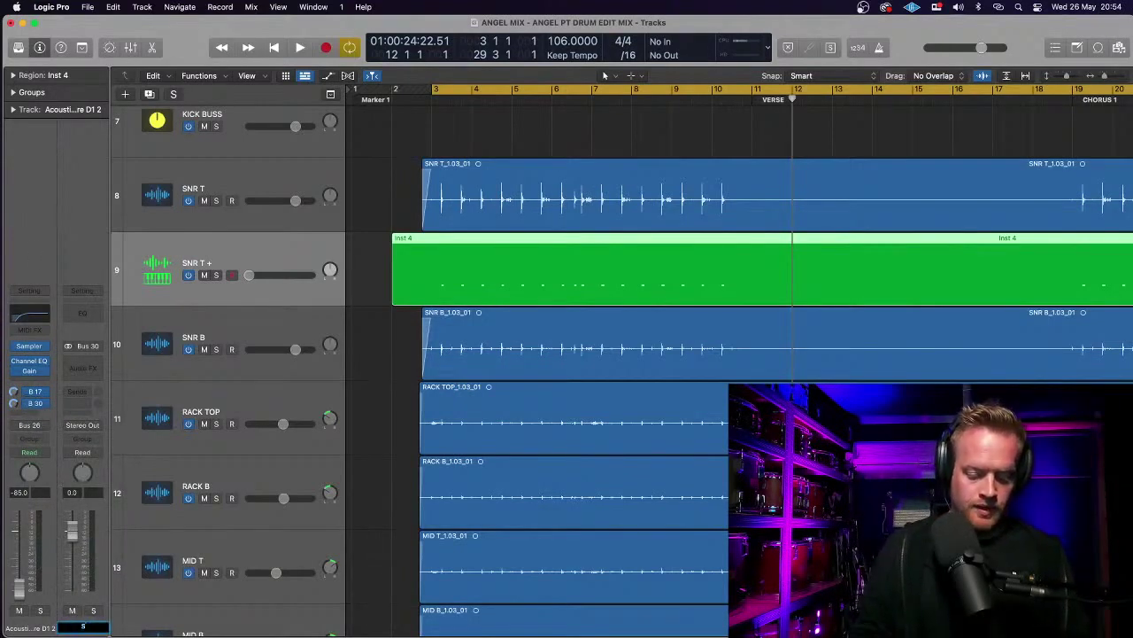
type("NARE REV")
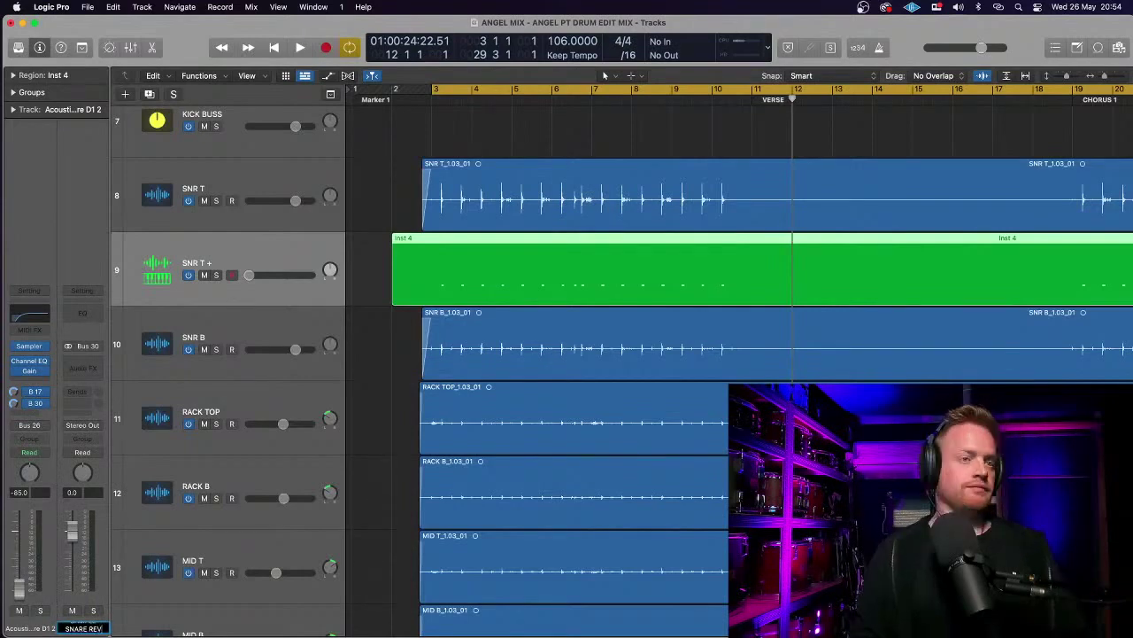
key("Return")
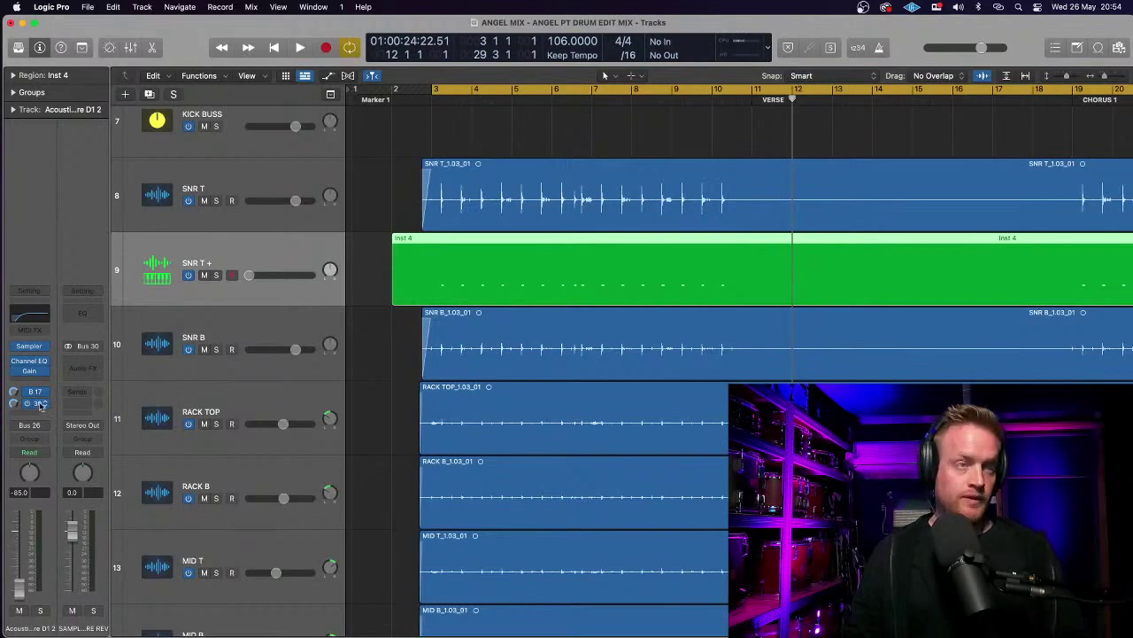
key("super+z")
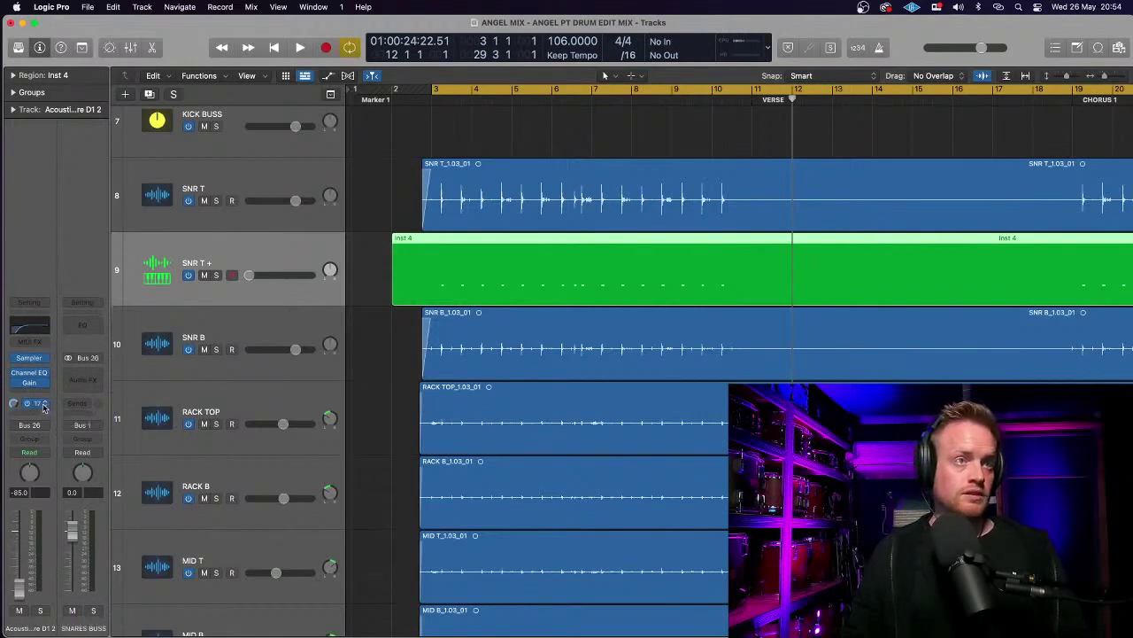
- Check the destination and fader mode of the existing Bus 17 send on SNR T +, and reselect that track
left_click(42, 405)
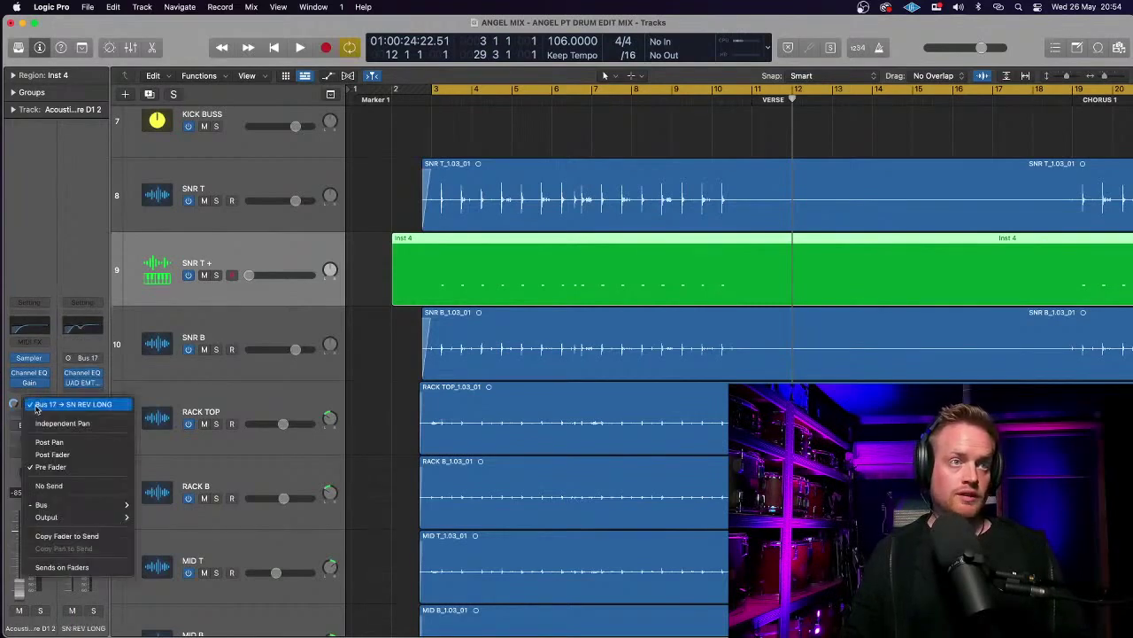
left_click(44, 260)
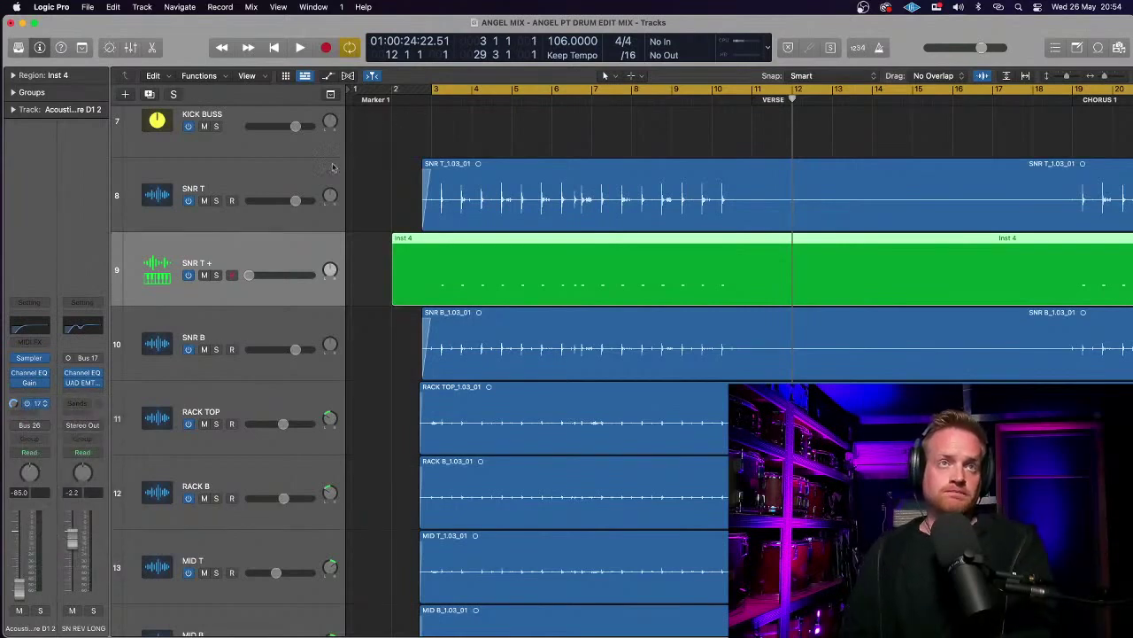
left_click(257, 173)
left_click(233, 257)
- Solo the SNR T + track, lower its fader to -∞, and audition what its send still passes
left_click(215, 274)
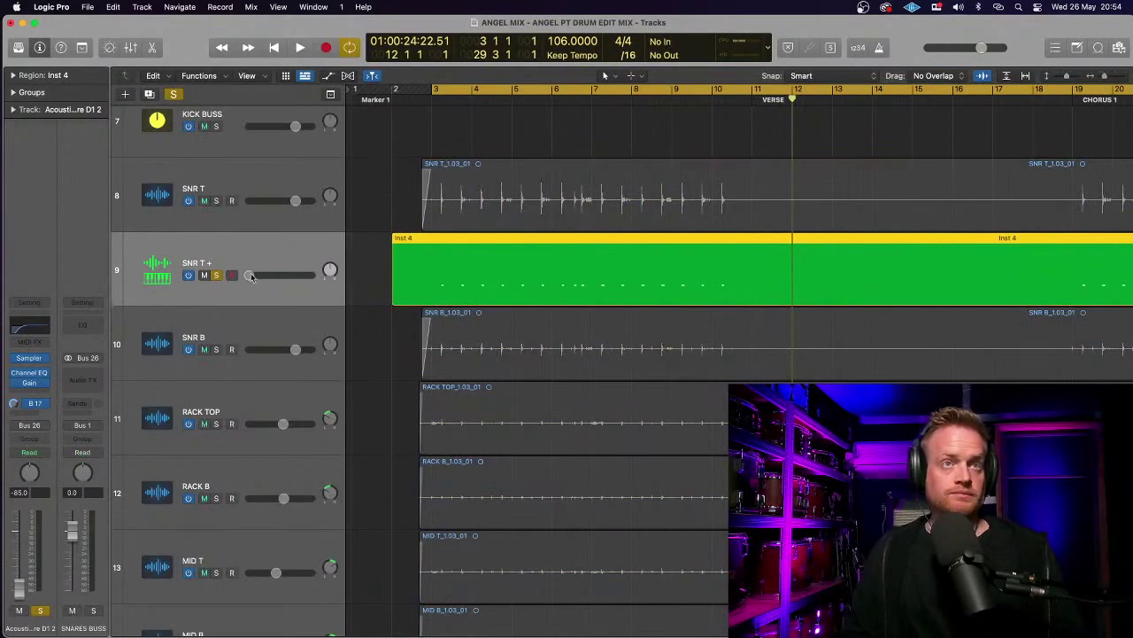
key("space")
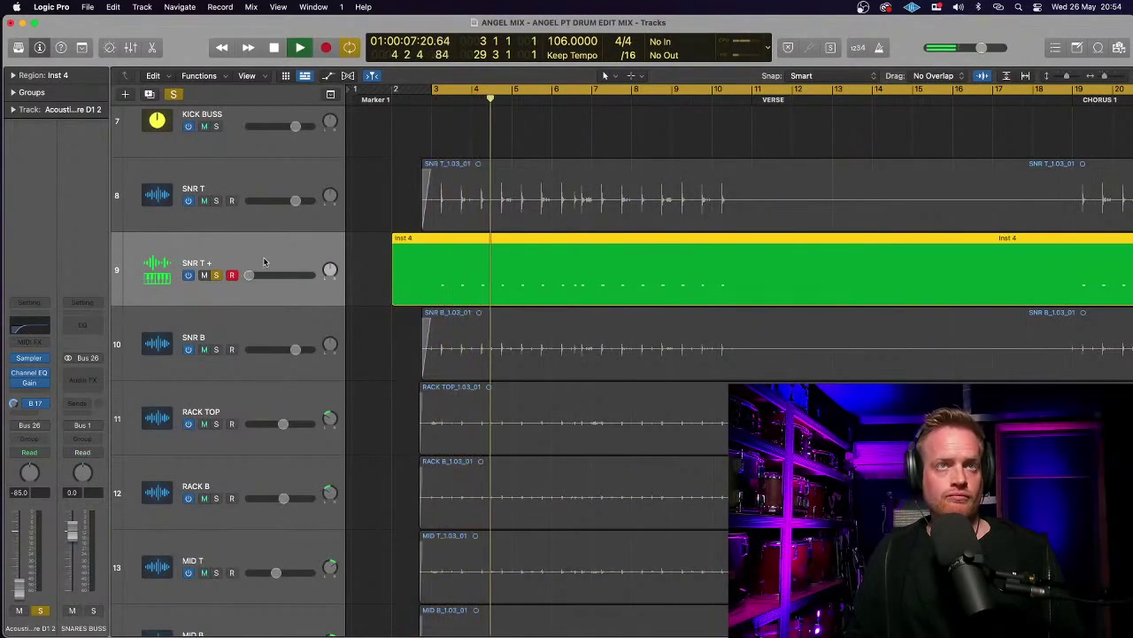
key("space")
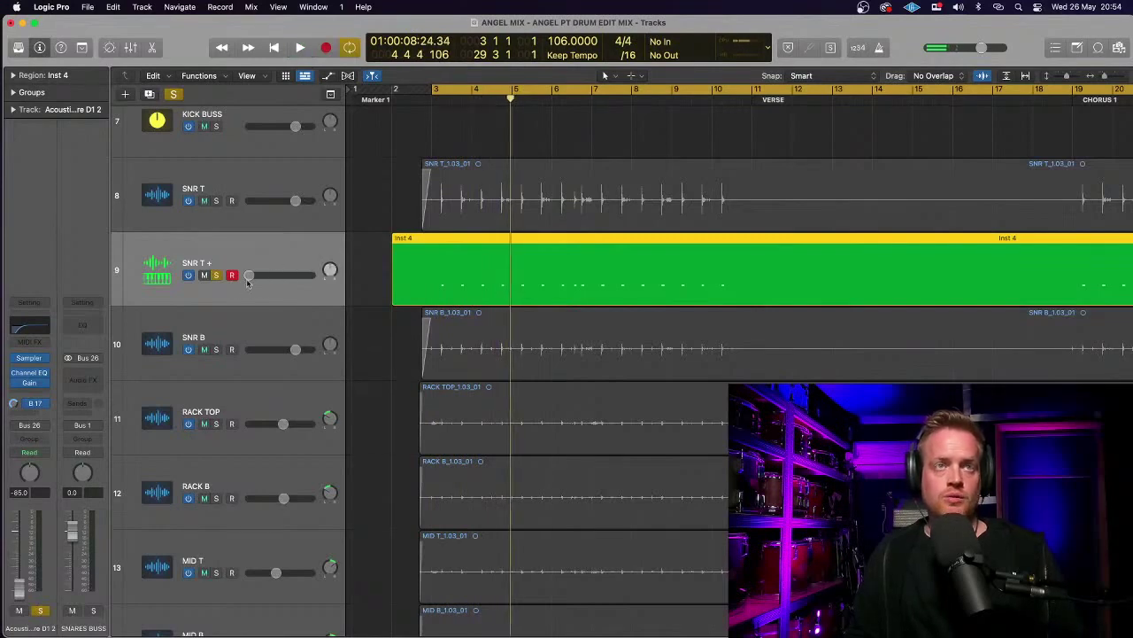
mouse_move(249, 277)
left_mouse_down()
mouse_move(295, 275)
mouse_move(250, 276)
left_mouse_up()
key("space")
key("space")
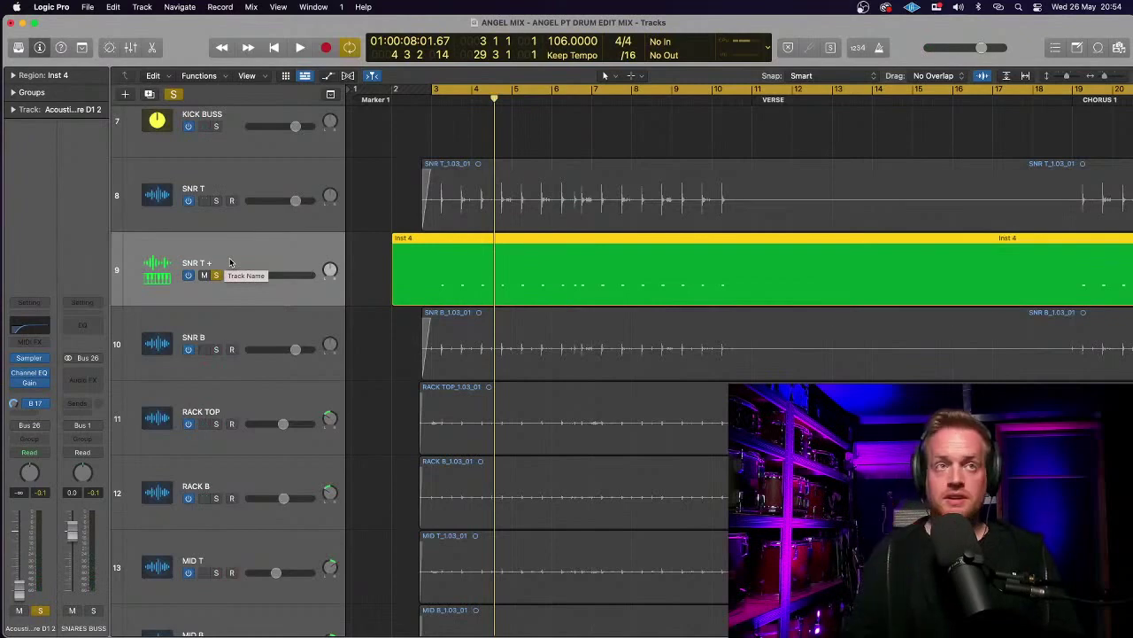
- Check the destination and fader or pan mode of every send on the SNR T + and SNR T tracks
left_click(41, 404)
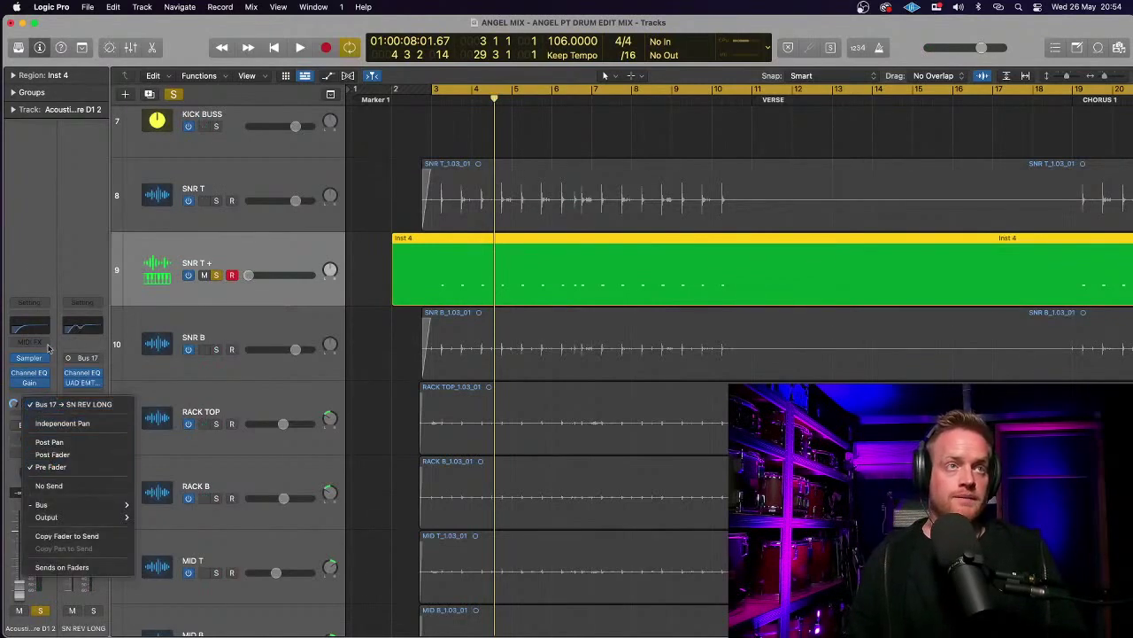
left_click(34, 247)
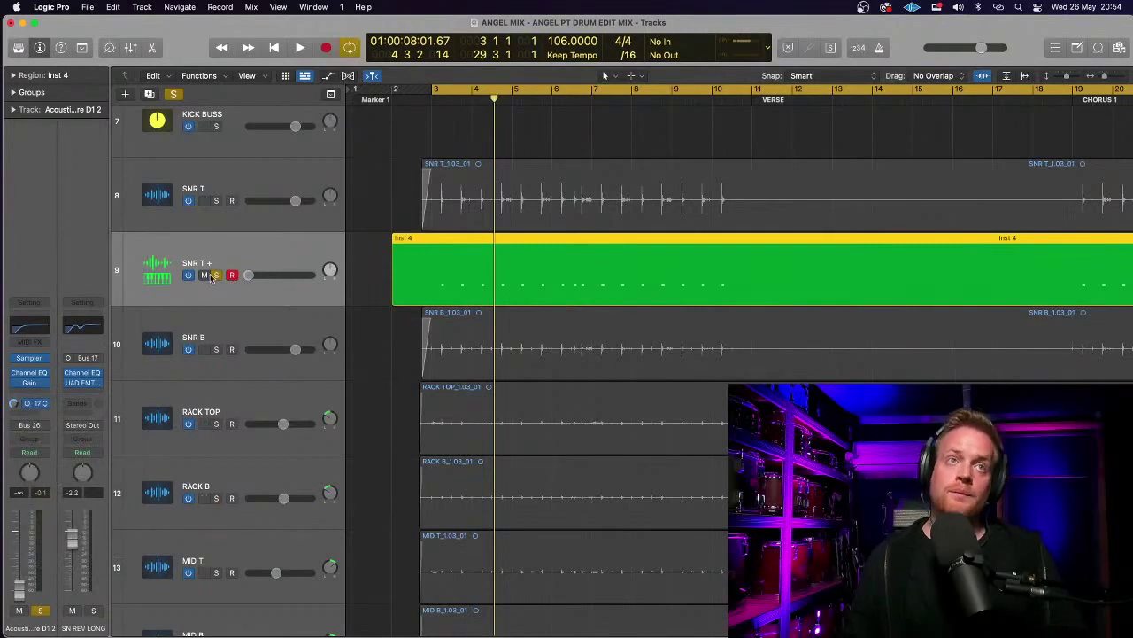
left_click(243, 179)
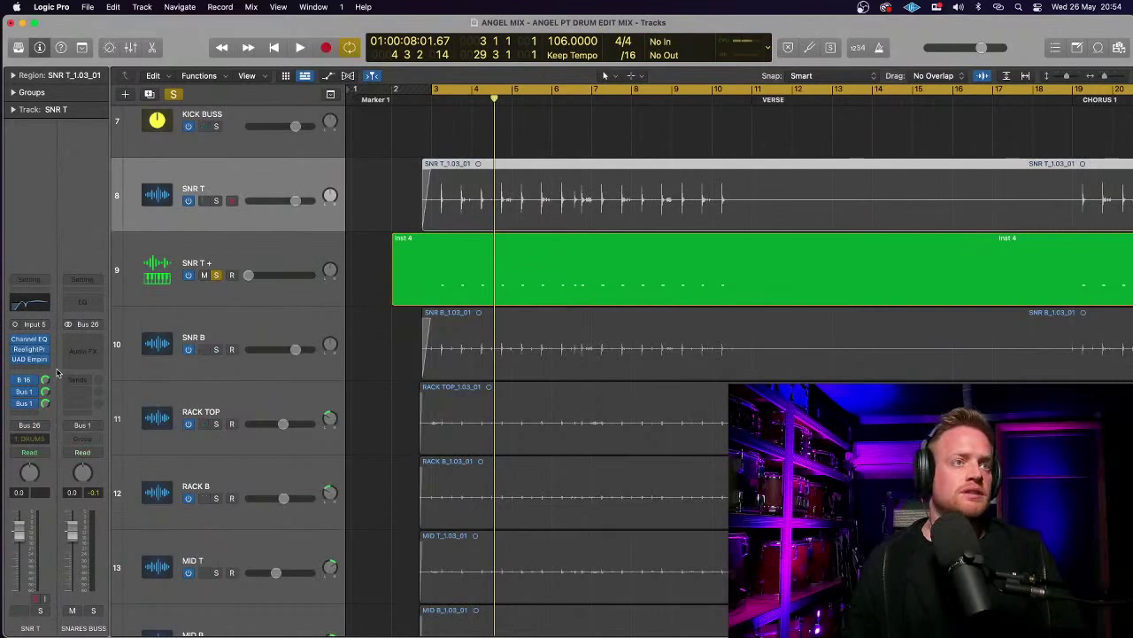
left_click_drag(108, 370, 177, 372)
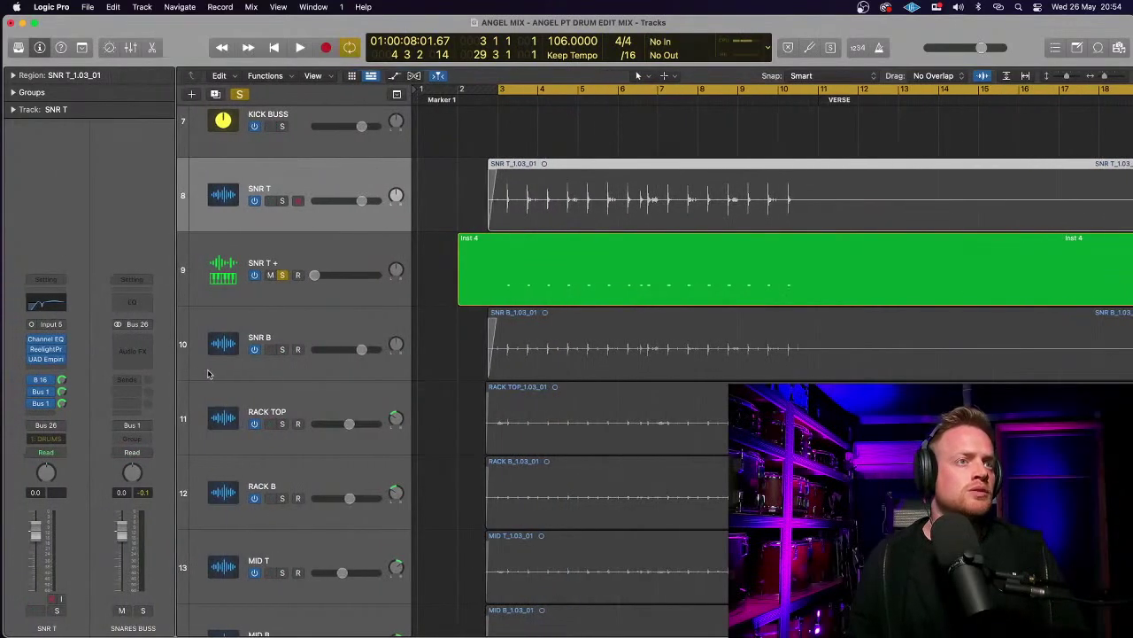
left_click(42, 391)
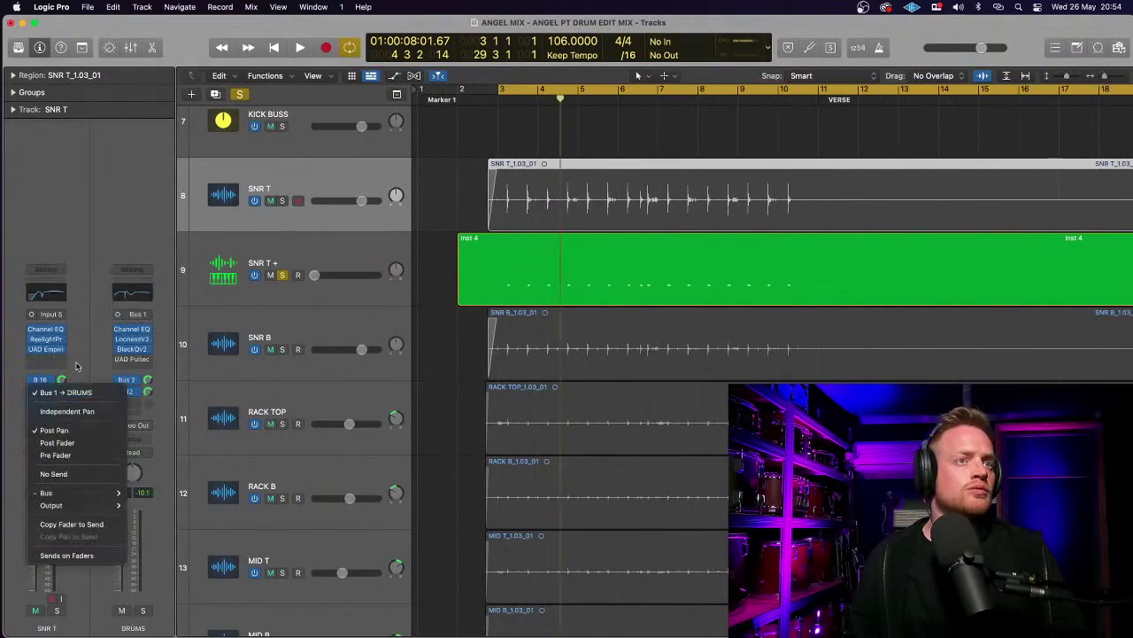
left_click(78, 367)
left_click(43, 404)
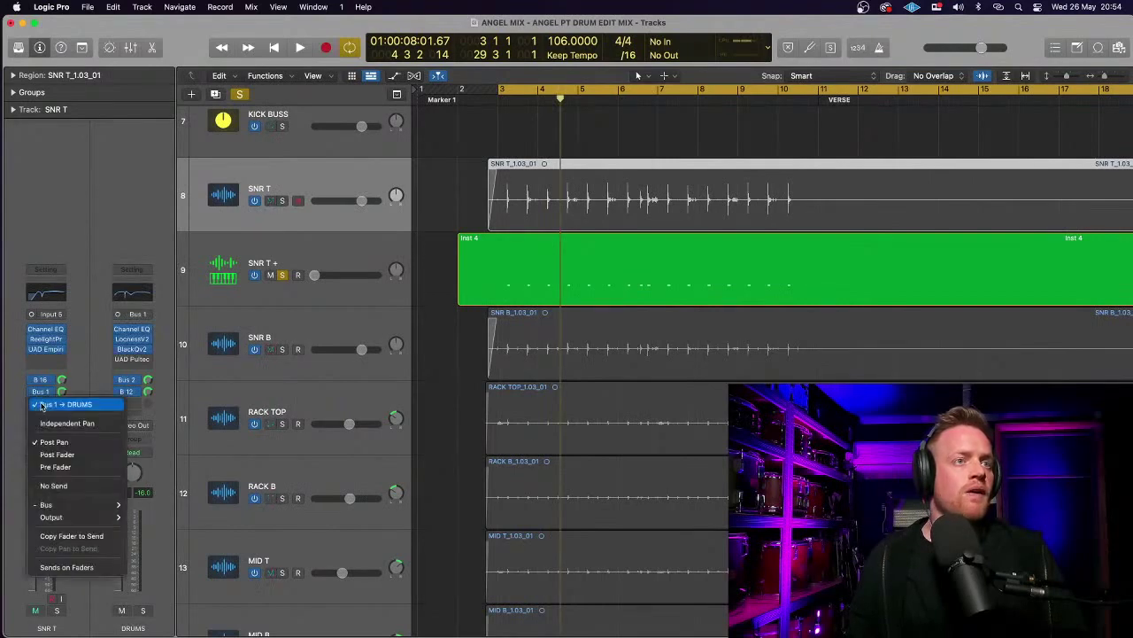
left_click(78, 379)
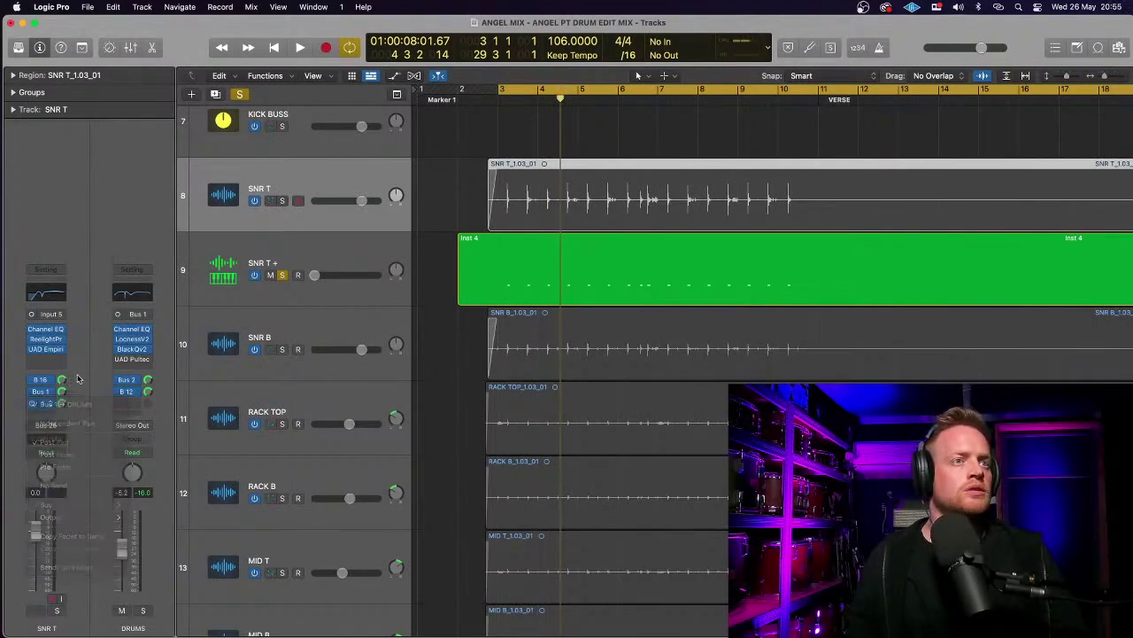
left_click(42, 380)
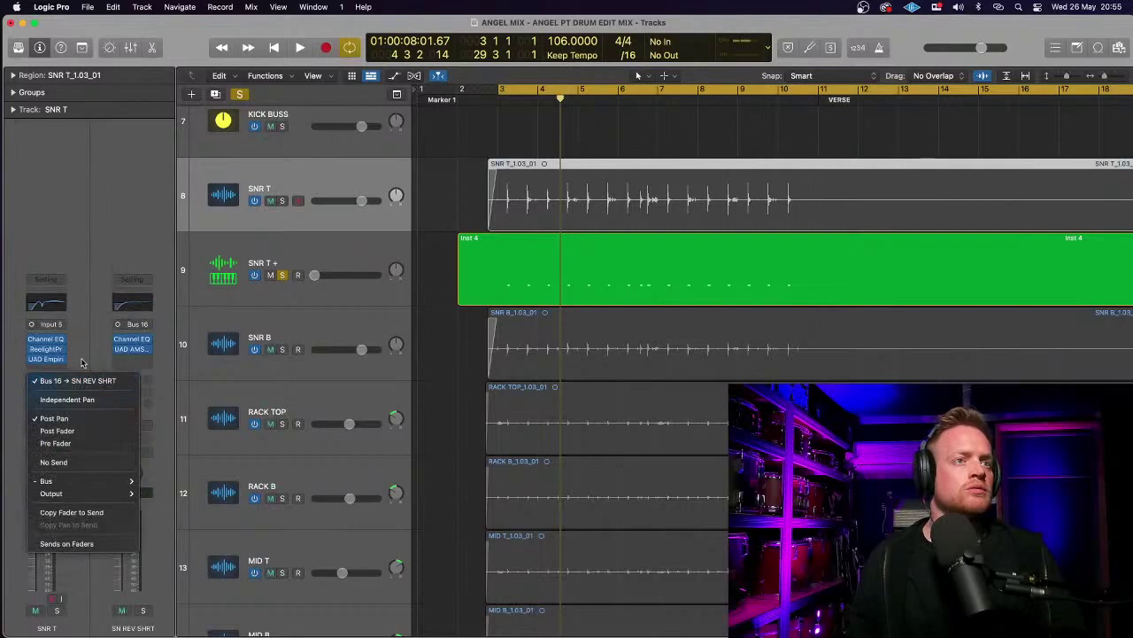
left_click(84, 363)
left_click(42, 392)
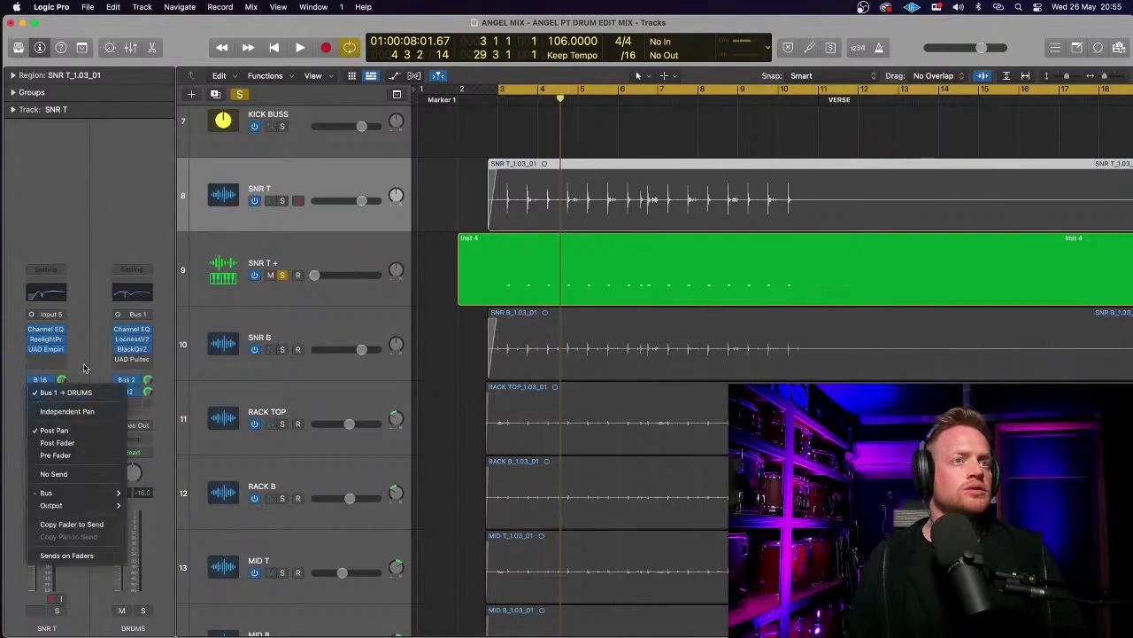
left_click(83, 369)
left_click(42, 404)
left_click(77, 379)
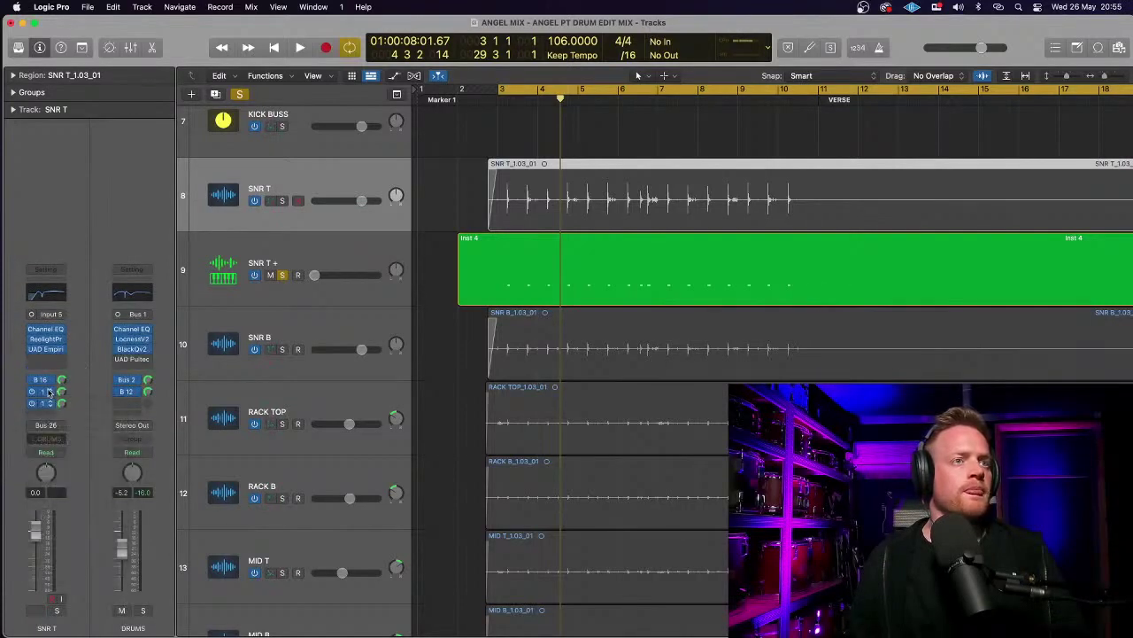
- Reroute the second SNR T send to Bus 17 (SN REV LONG) and the third to Bus 24 (GTD DRM REV)
left_click(46, 391)
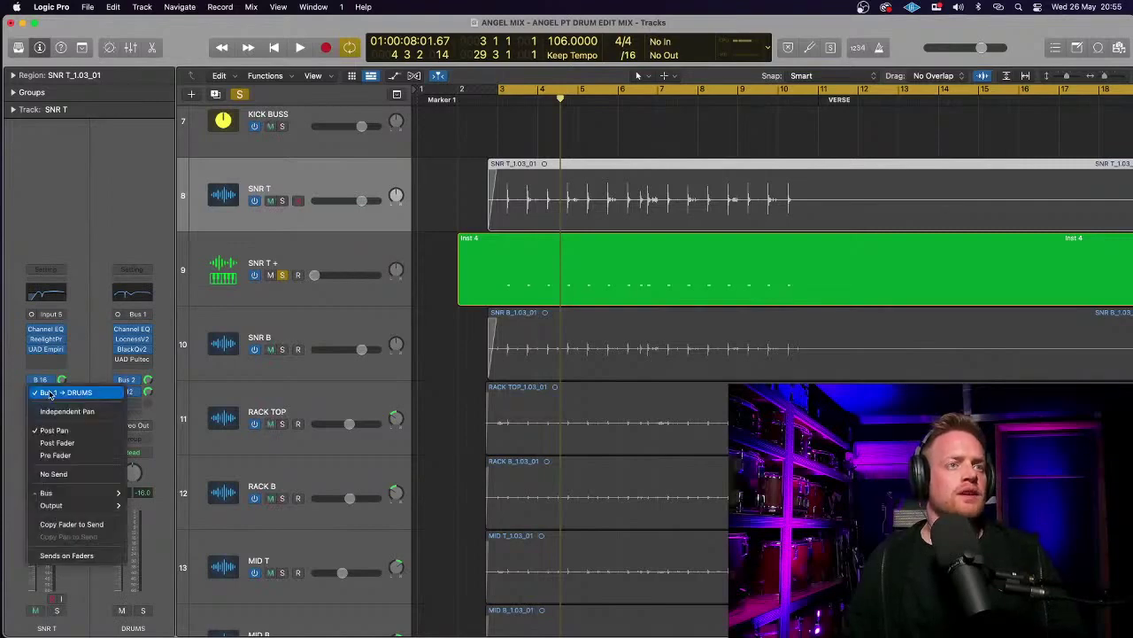
mouse_move(69, 501)
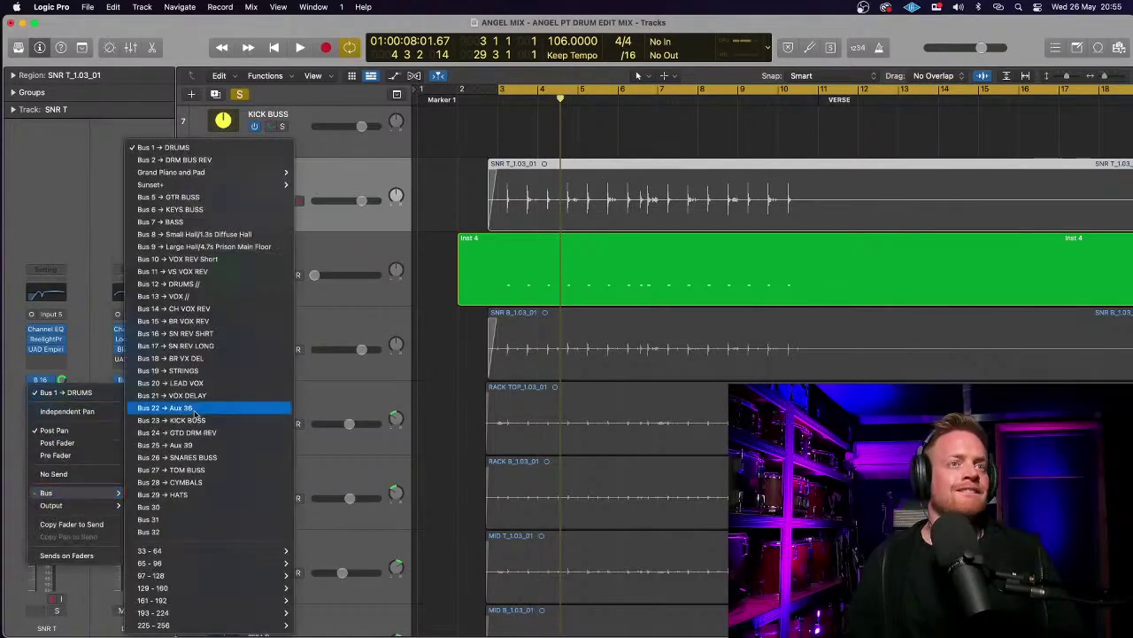
left_click(213, 345)
left_click(39, 391)
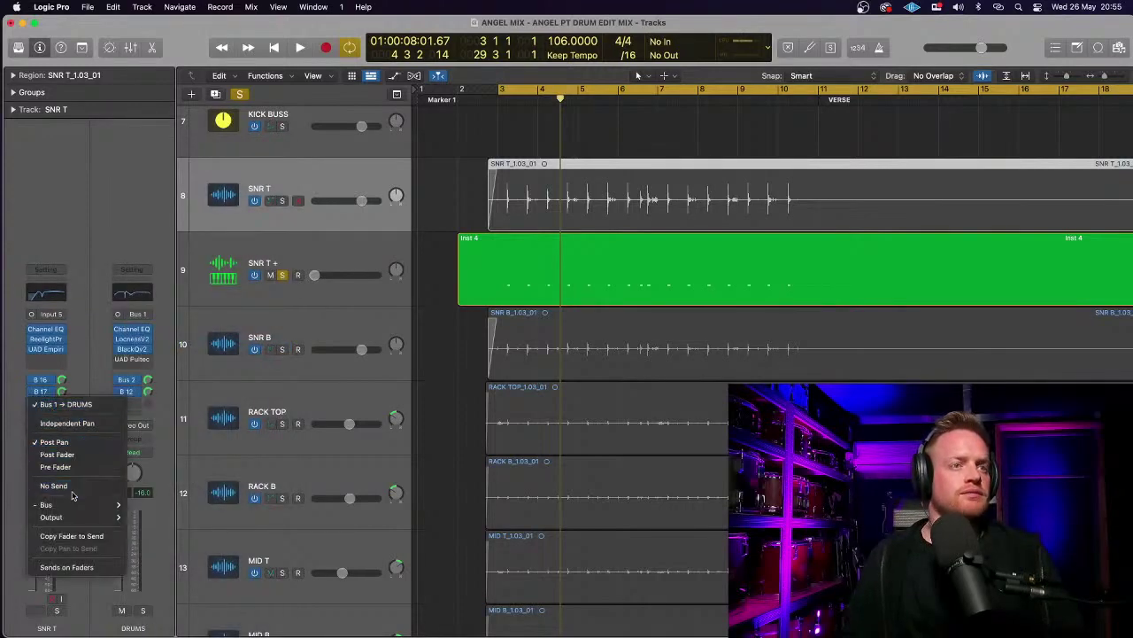
mouse_move(75, 504)
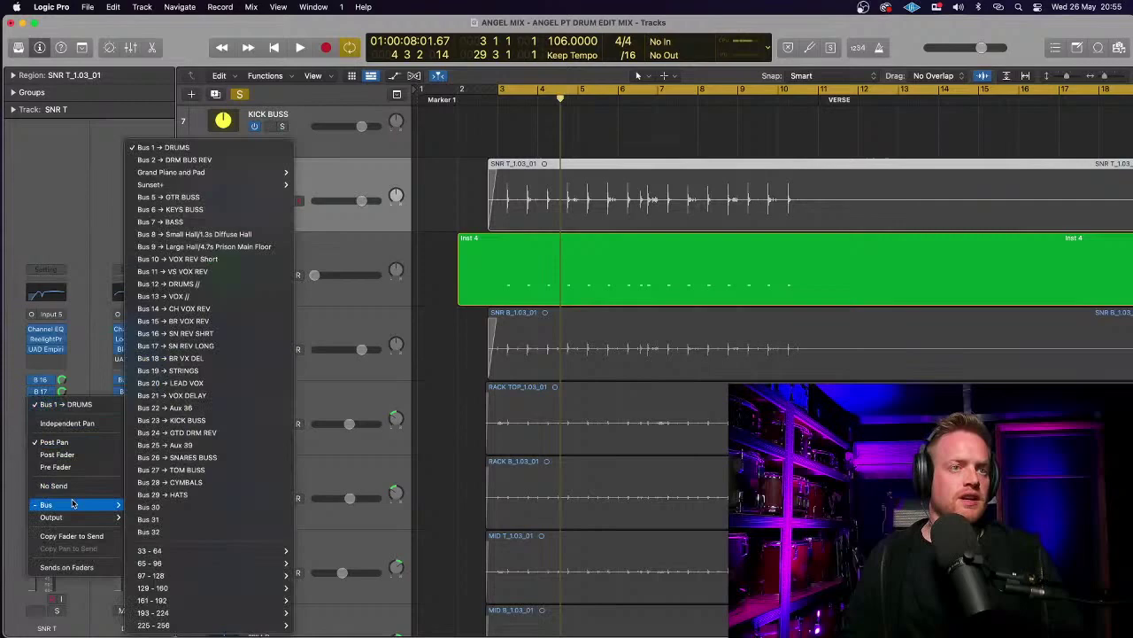
left_click(220, 433)
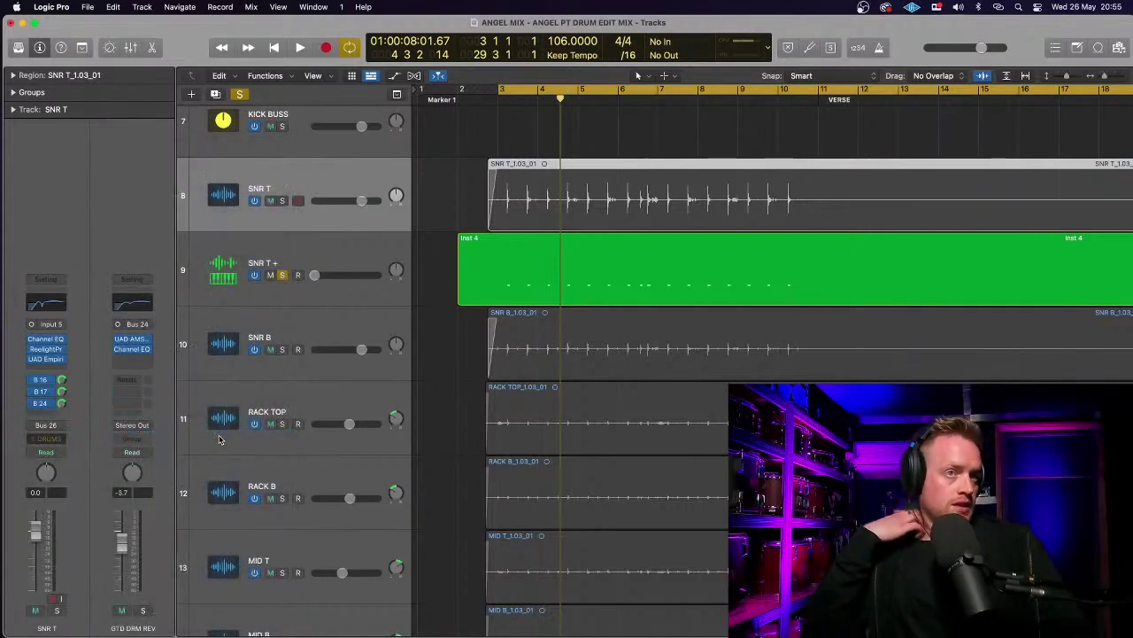
- Route the outputs of the GTD DRM REV and SN REV LONG reverb channels to Bus 1 (DRUMS)
left_click(145, 427)
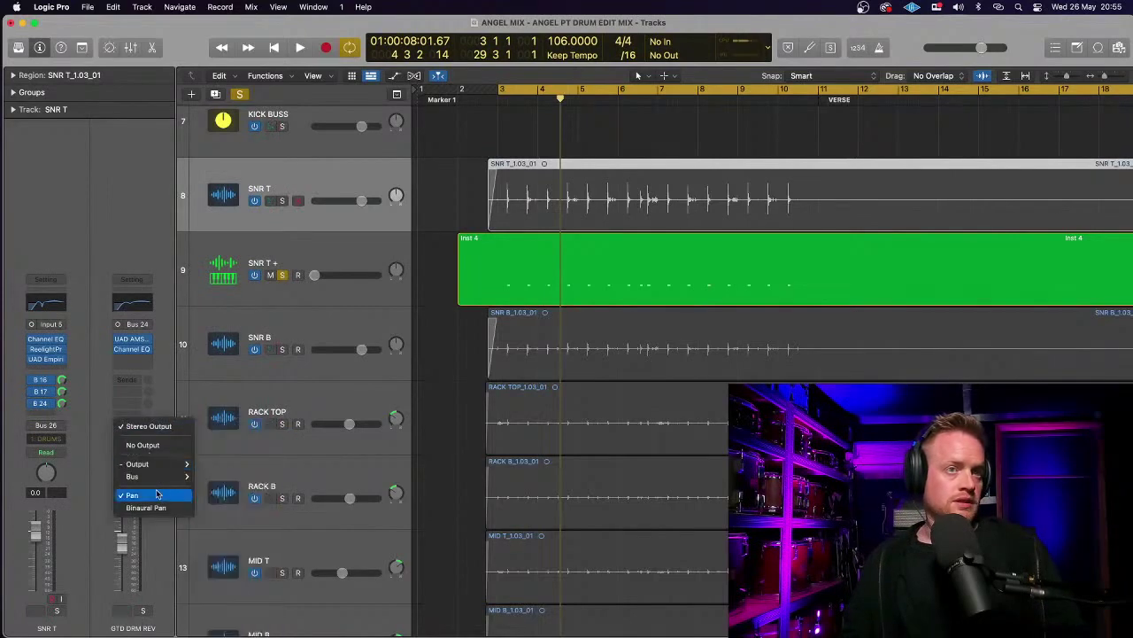
mouse_move(133, 477)
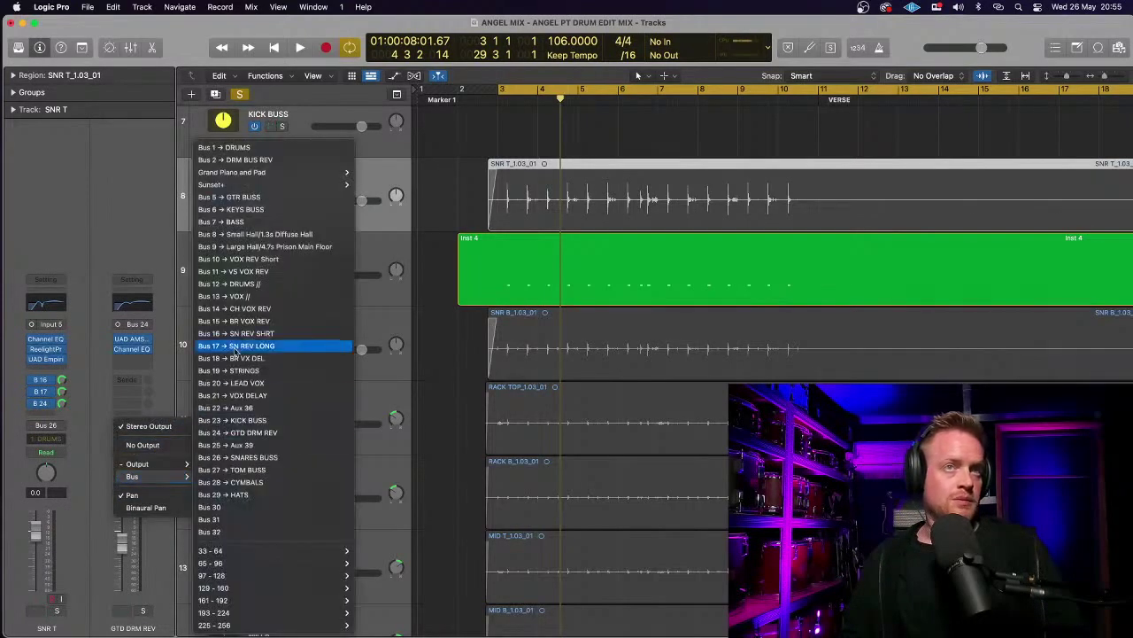
left_click(235, 150)
left_click(41, 391)
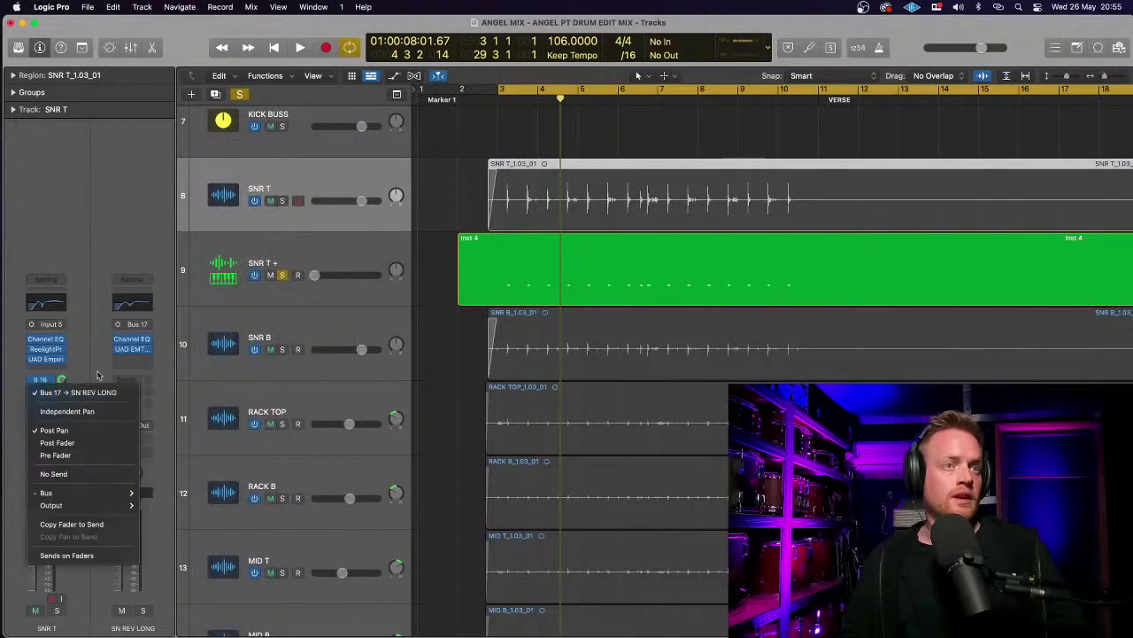
left_click(97, 373)
left_click(130, 426)
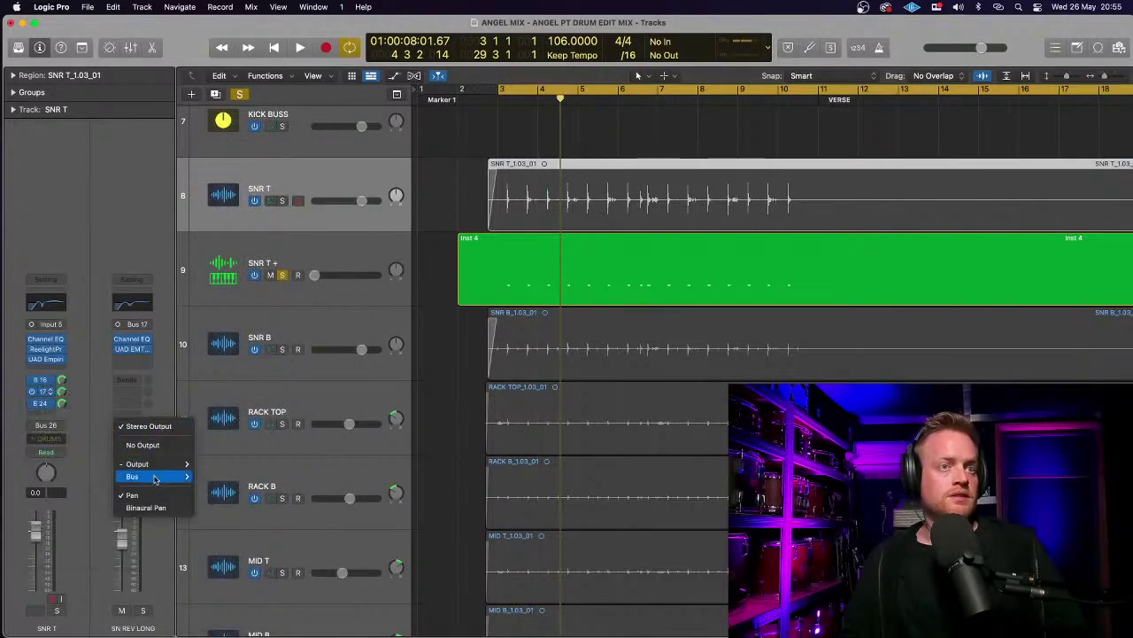
mouse_move(155, 467)
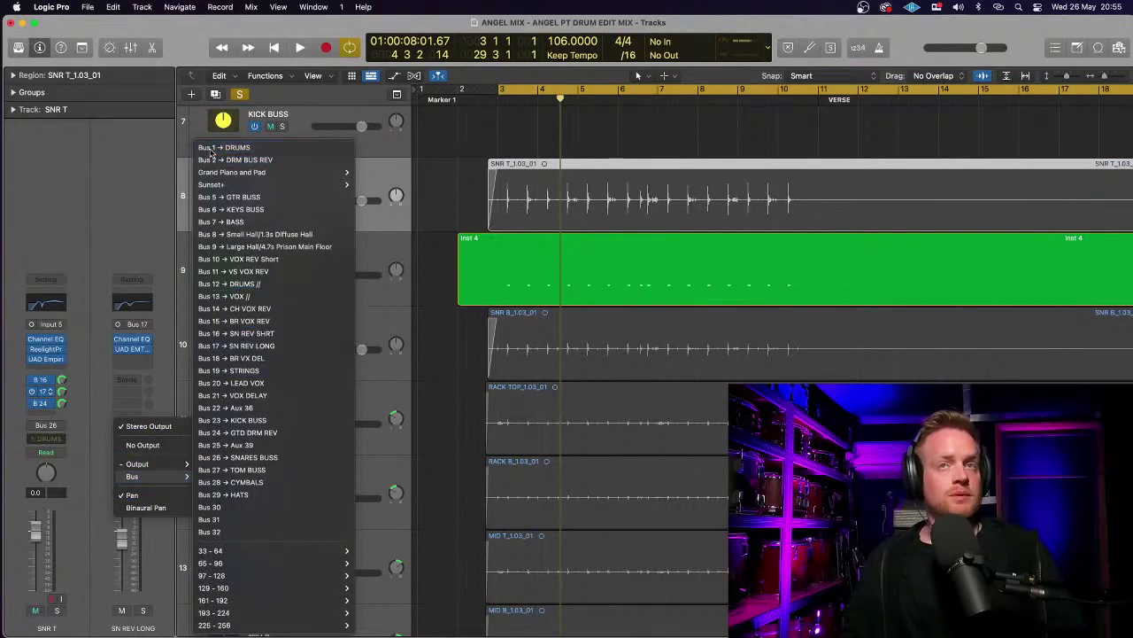
left_click(217, 147)
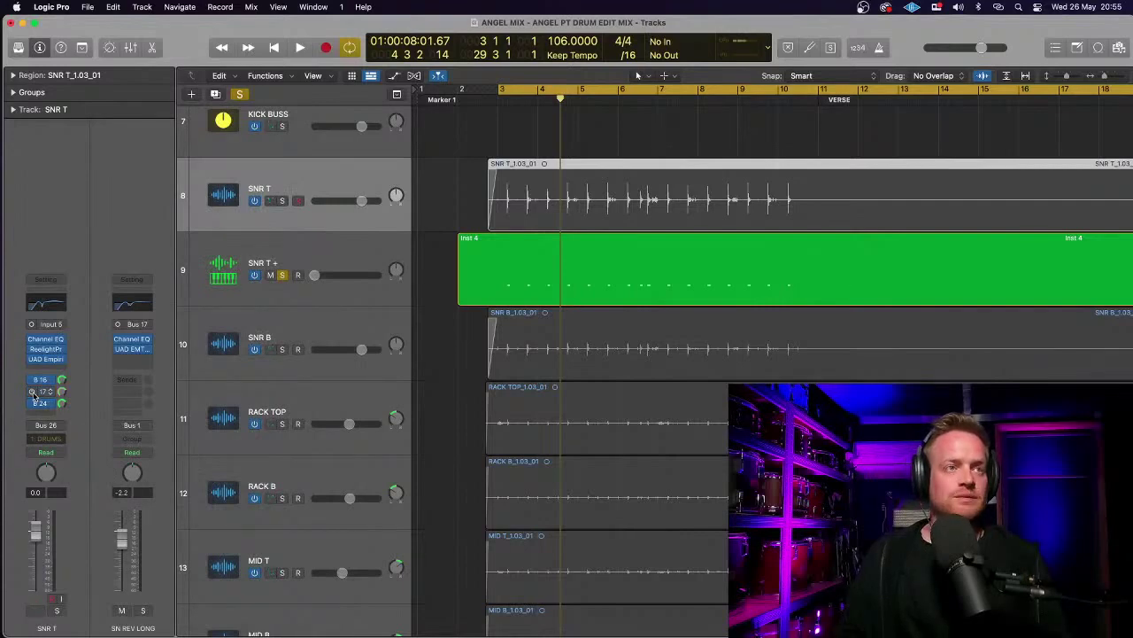
- Bypass all three SNR T sends, solo that track, and audition it without and with the SNR T + reverb
left_click(282, 201)
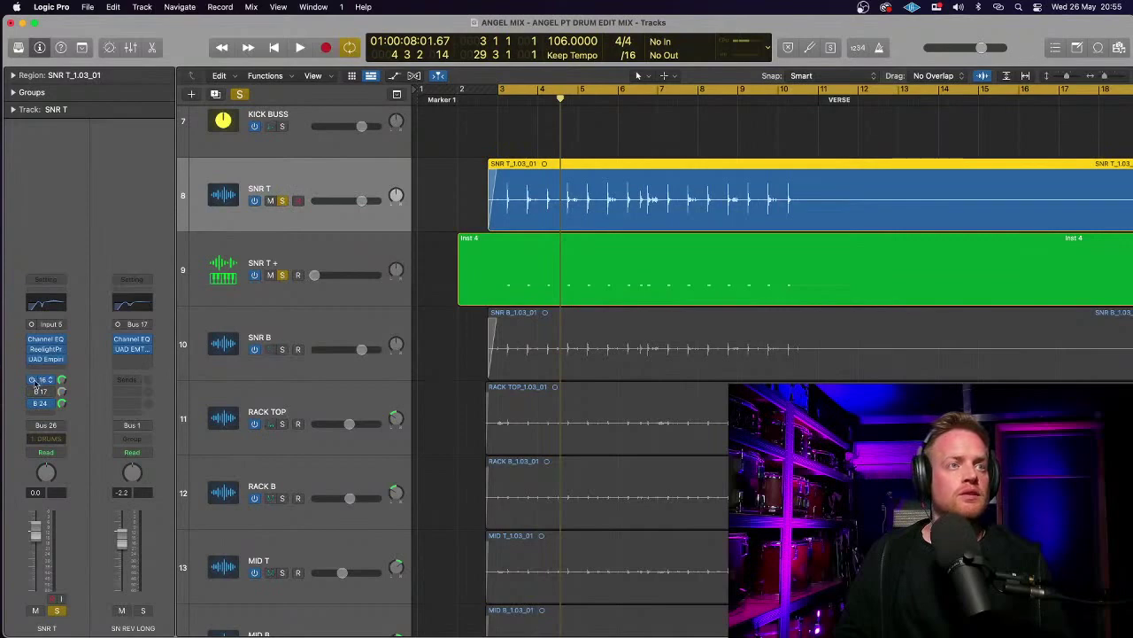
left_click(283, 275)
key("space")
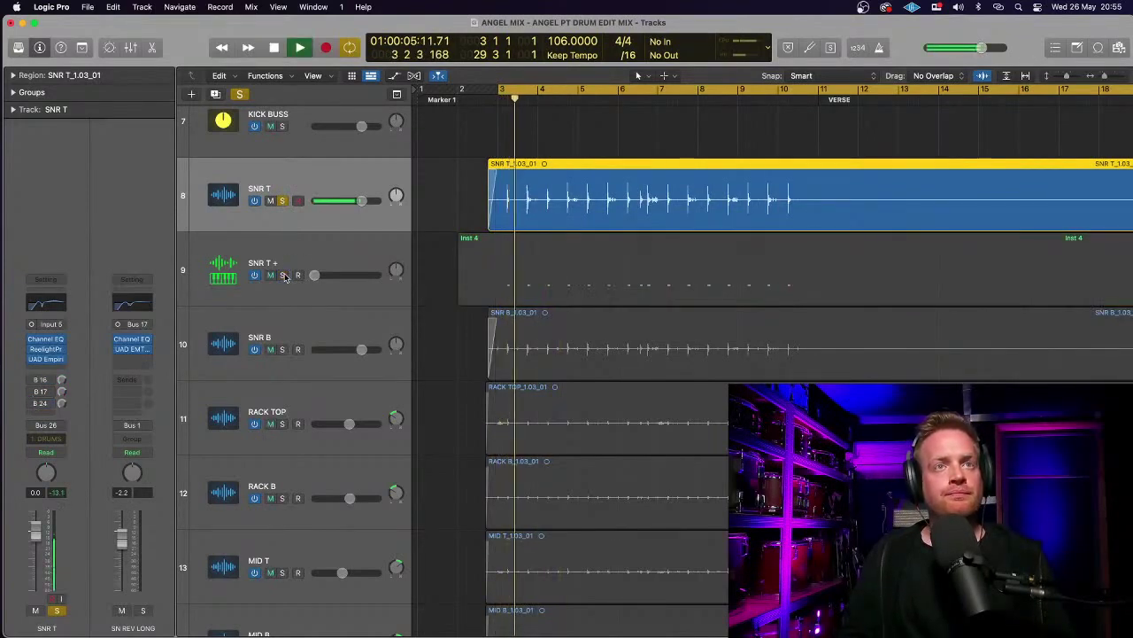
left_click(283, 275)
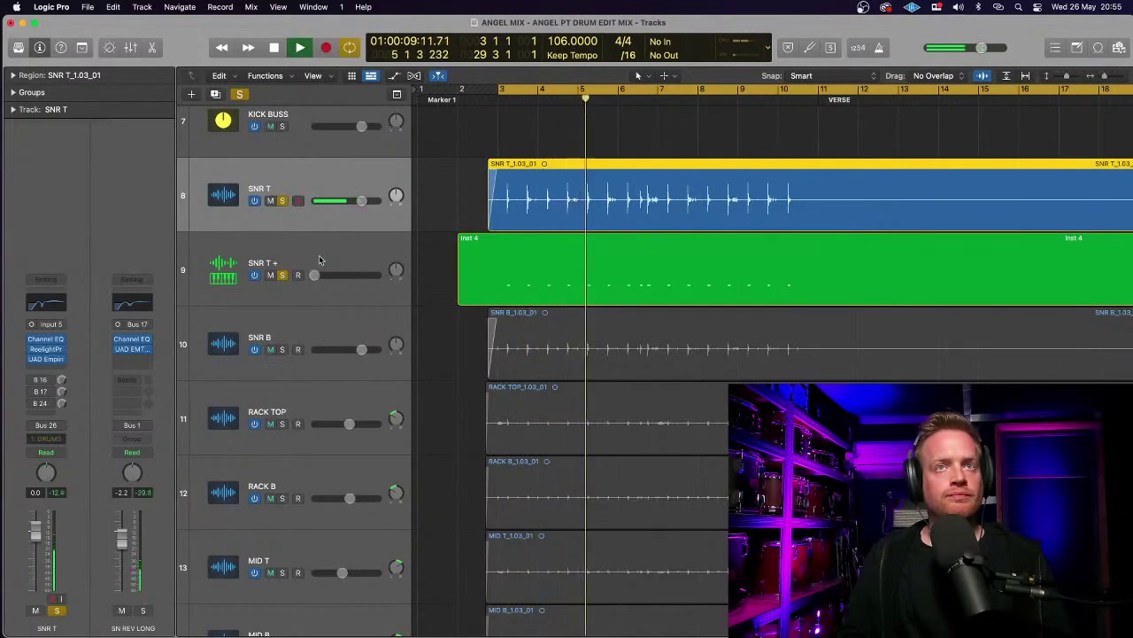
key("space")
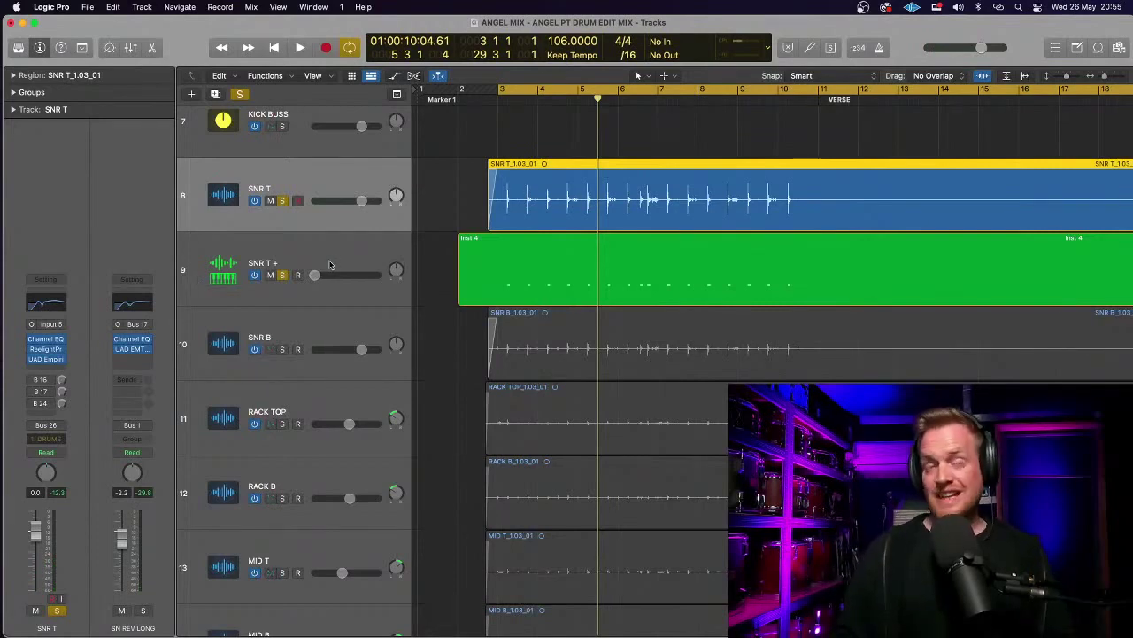
- Repeat the playback comparison of soloed SNR T, bringing SNR T + in partway and taking it out of solo again
left_click(284, 275)
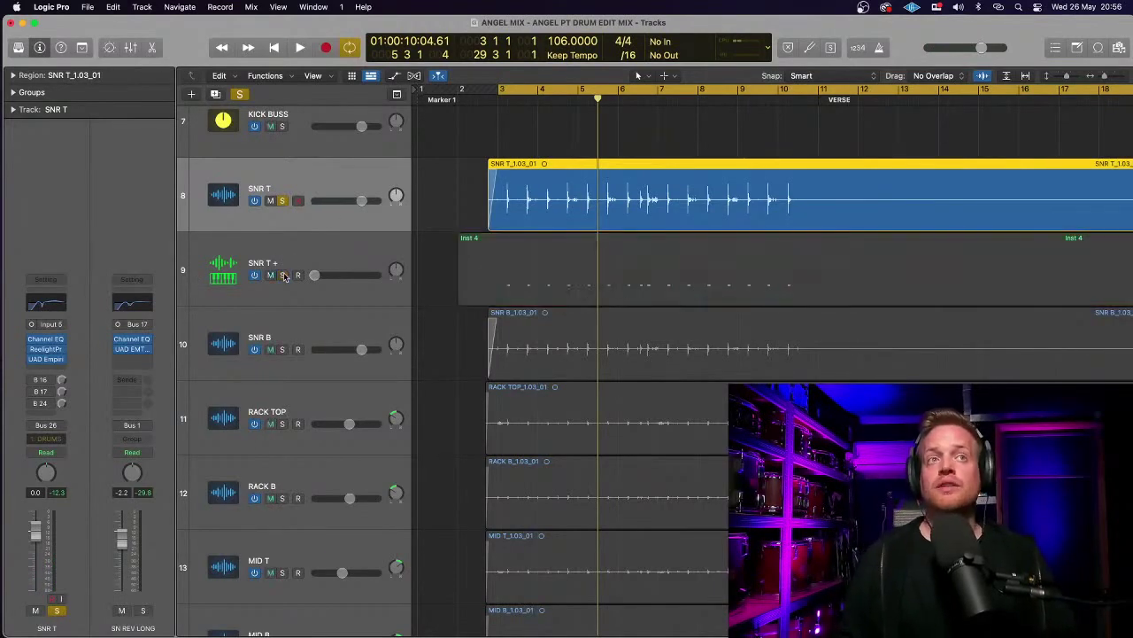
key("space")
left_click(324, 259)
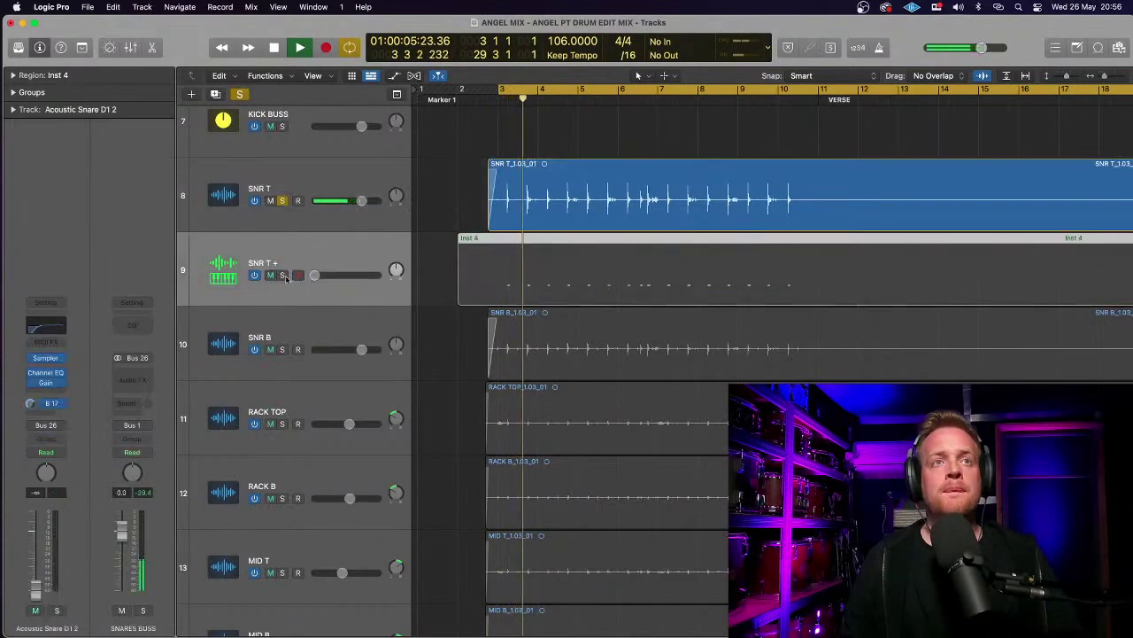
left_click(281, 275)
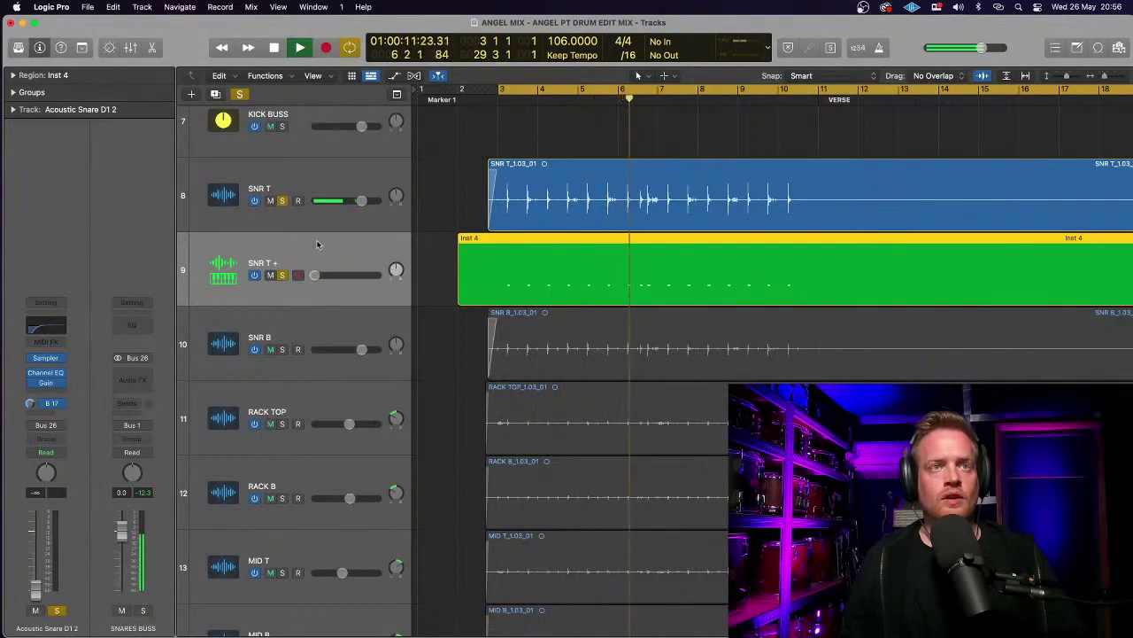
key("space")
left_click(283, 275)
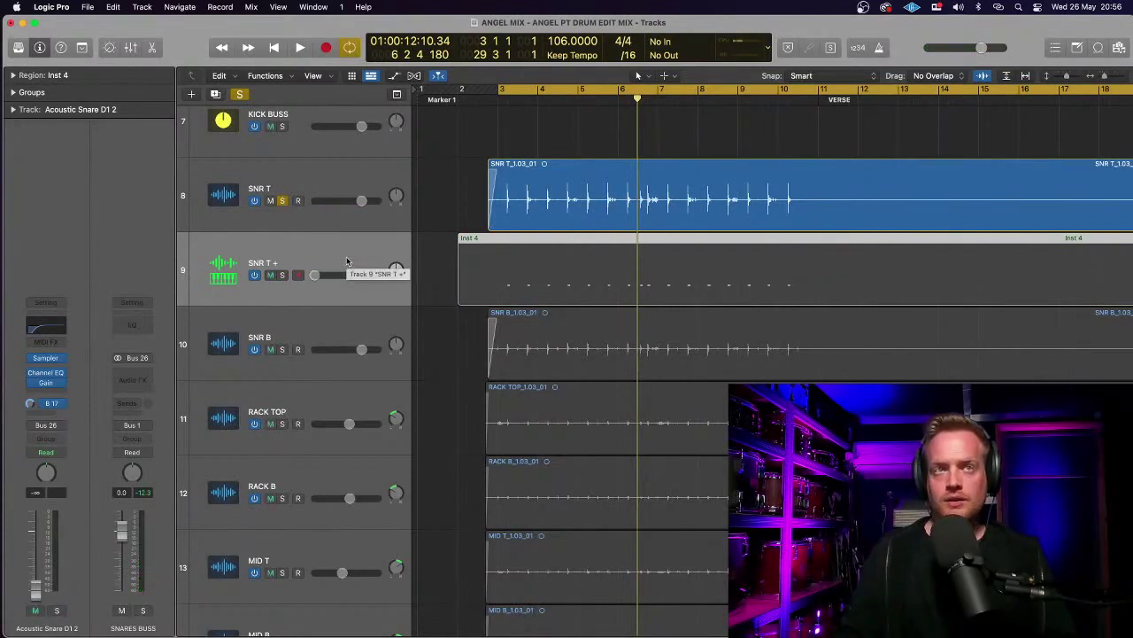
- Open the Inst 4 region in the Piano Roll, select its opening notes, and look through the MIDI Transform functions
double_click(526, 272)
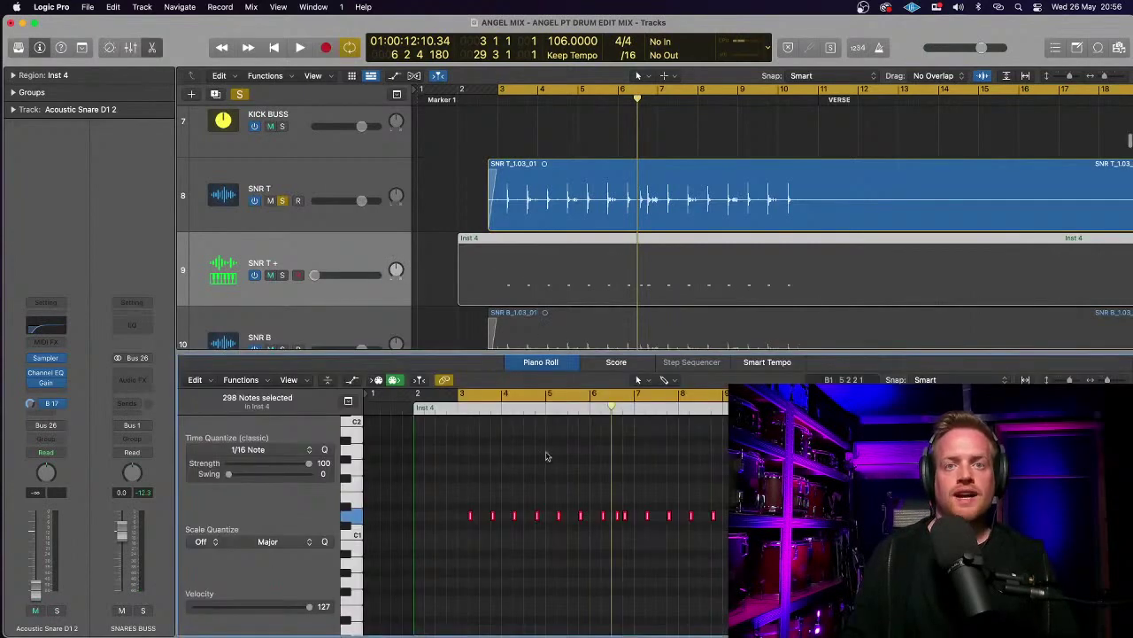
left_click_drag(462, 491, 600, 586)
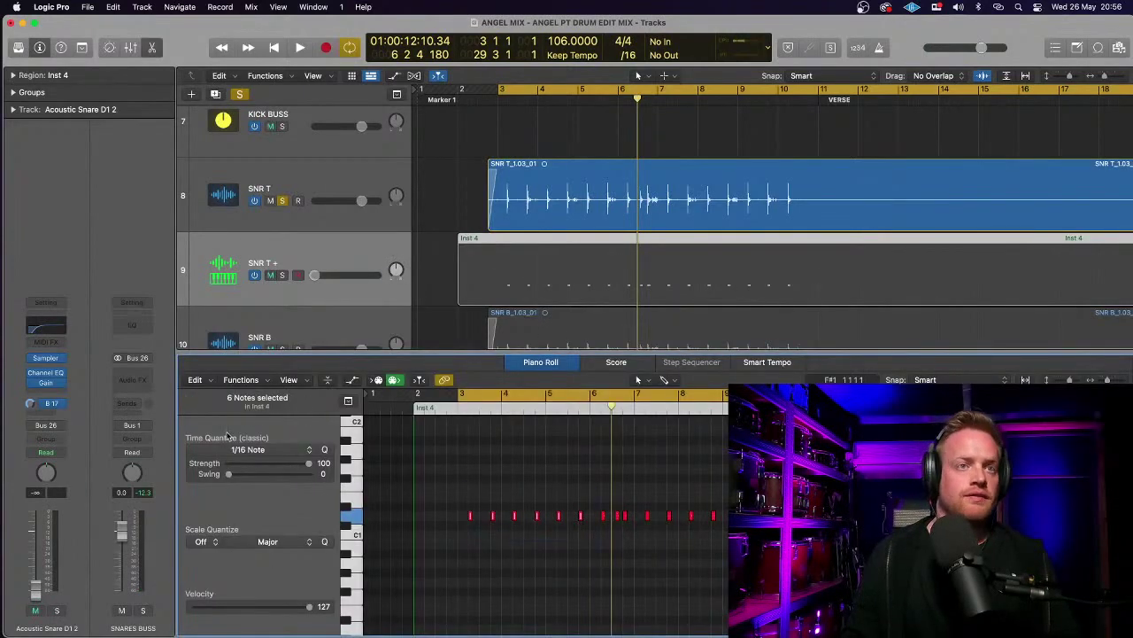
left_click(248, 380)
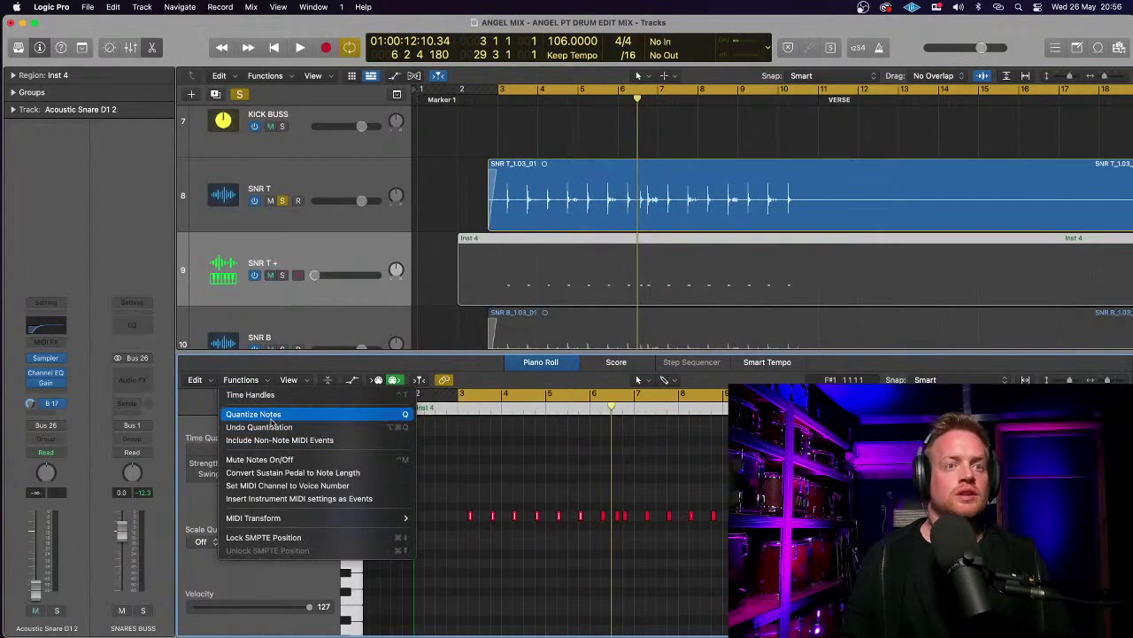
mouse_move(279, 519)
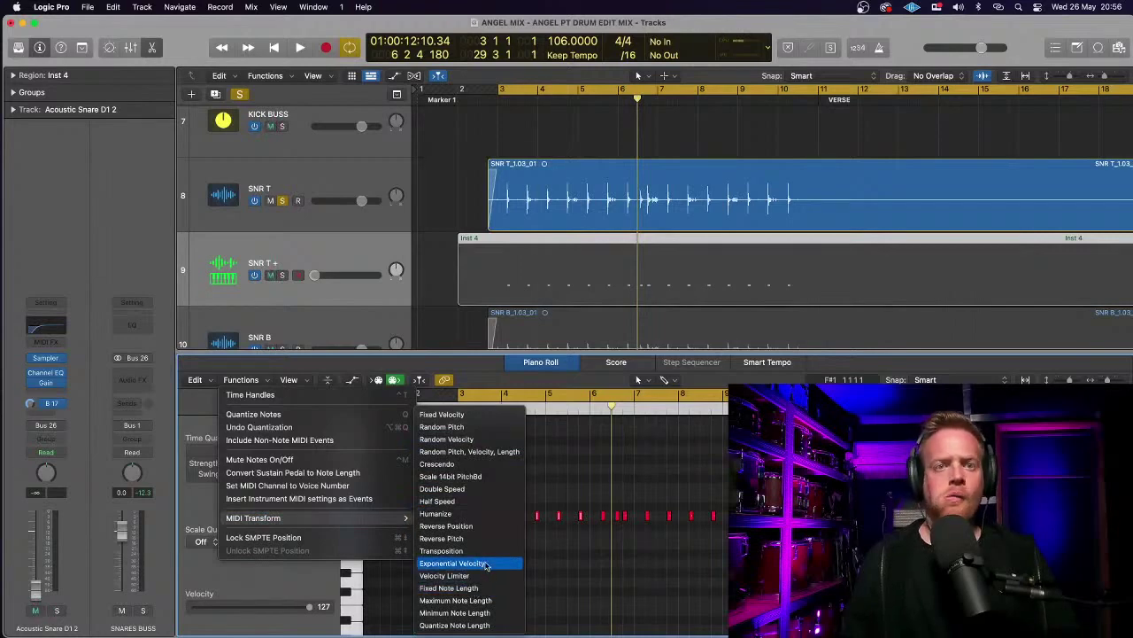
left_click(341, 368)
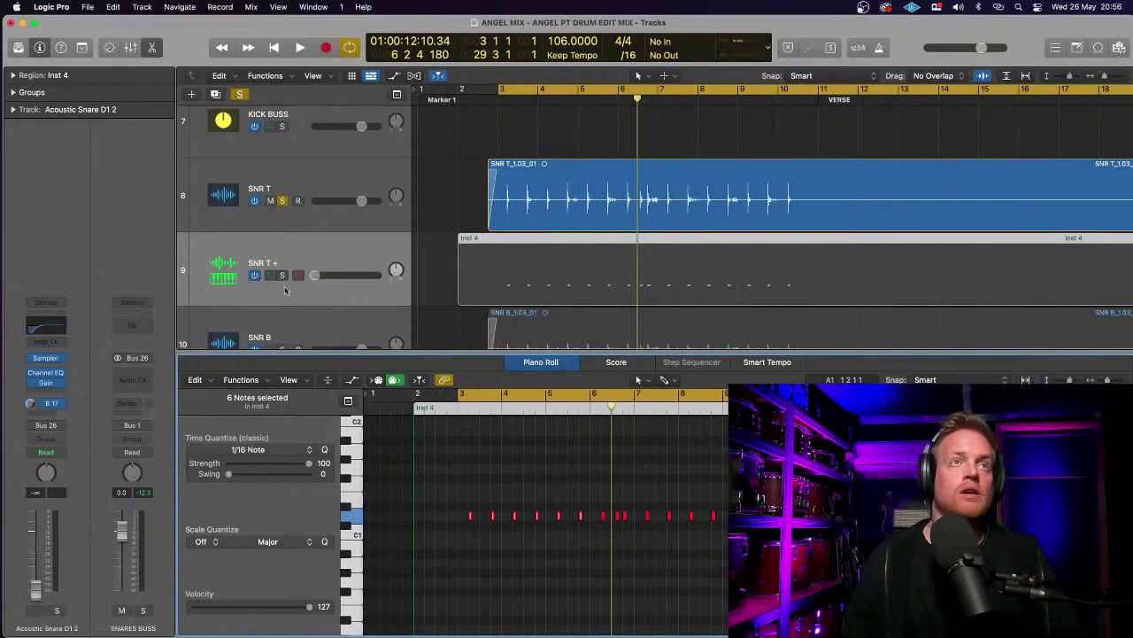
- Show the Mixer in place of the Piano Roll
left_click(152, 52)
left_click(133, 53)
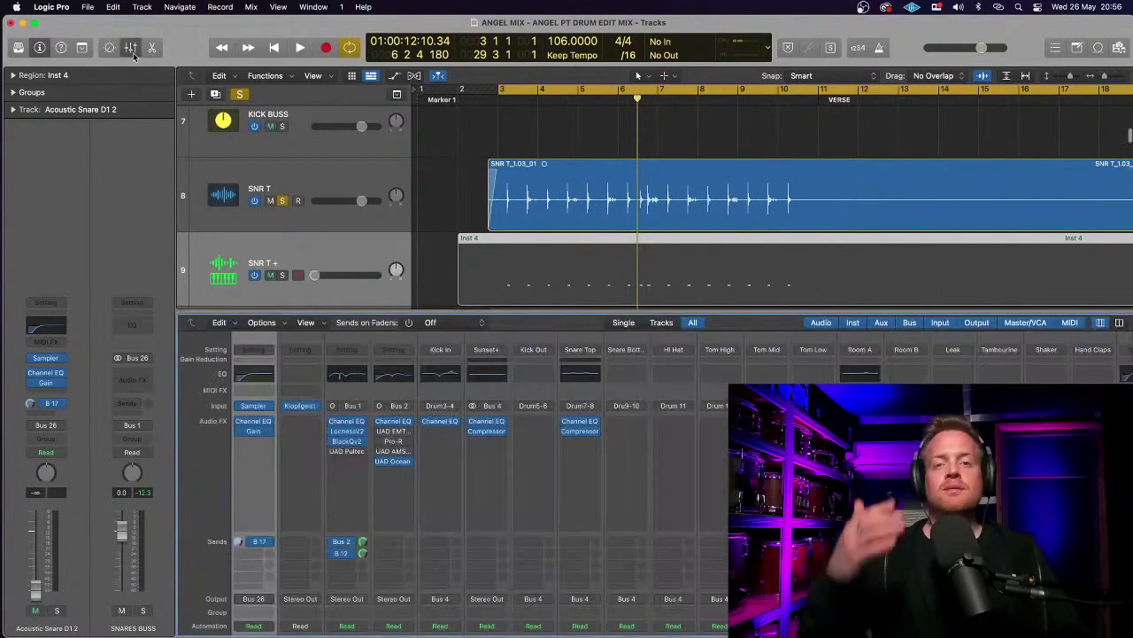
- Hide the Mixer, take SNR T out of solo and mute SNR T +, leaving the SNR T track selected
left_click(133, 55)
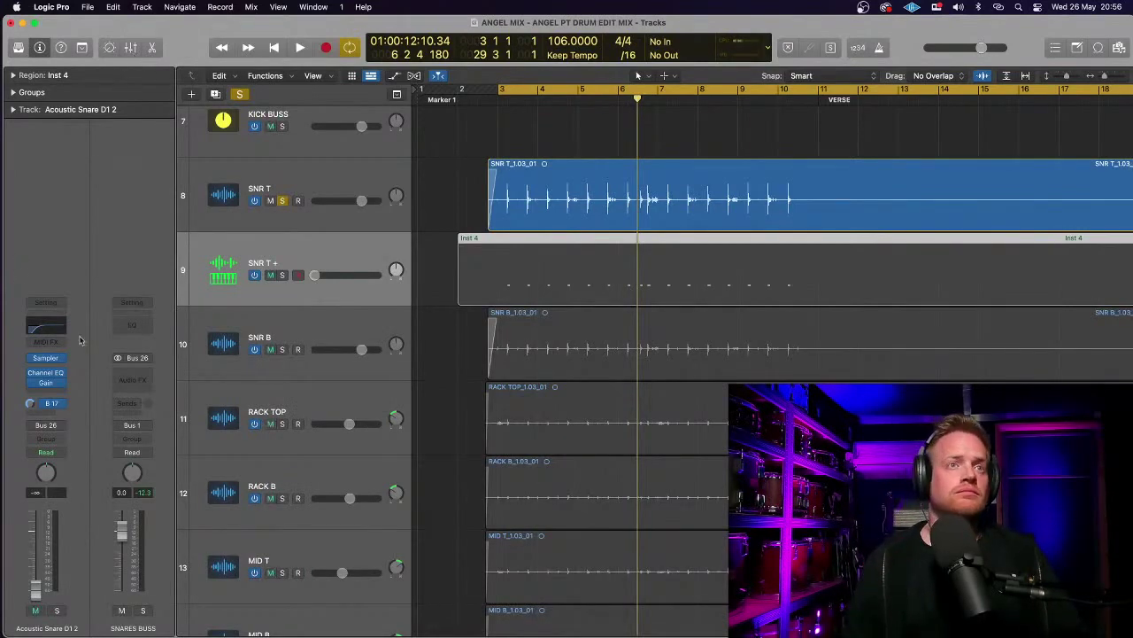
left_click(281, 200)
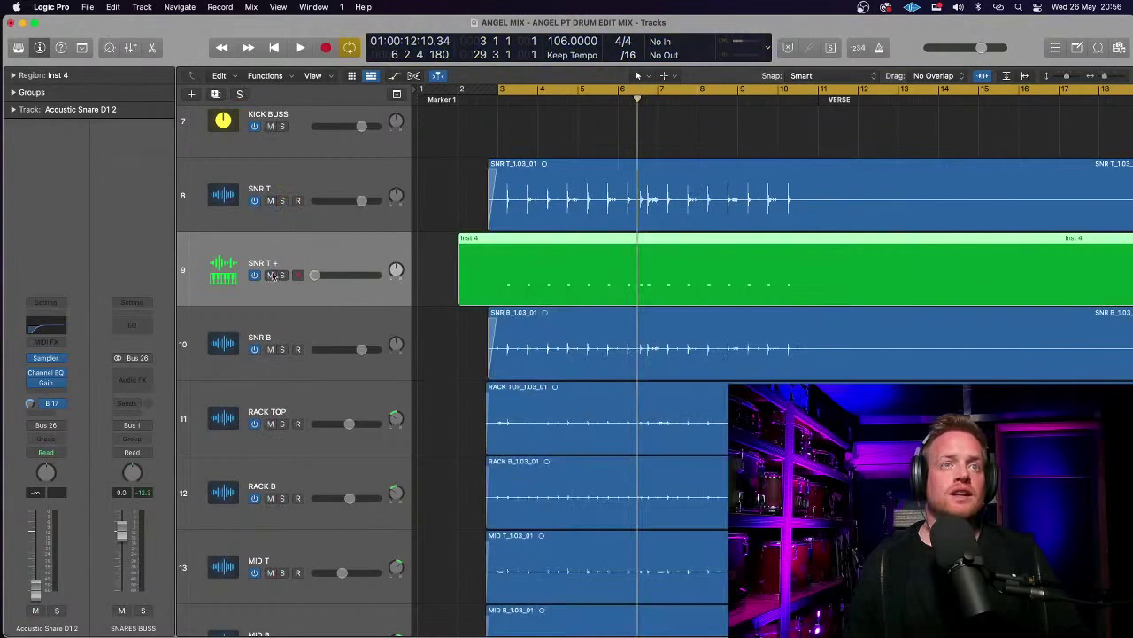
left_click(270, 275)
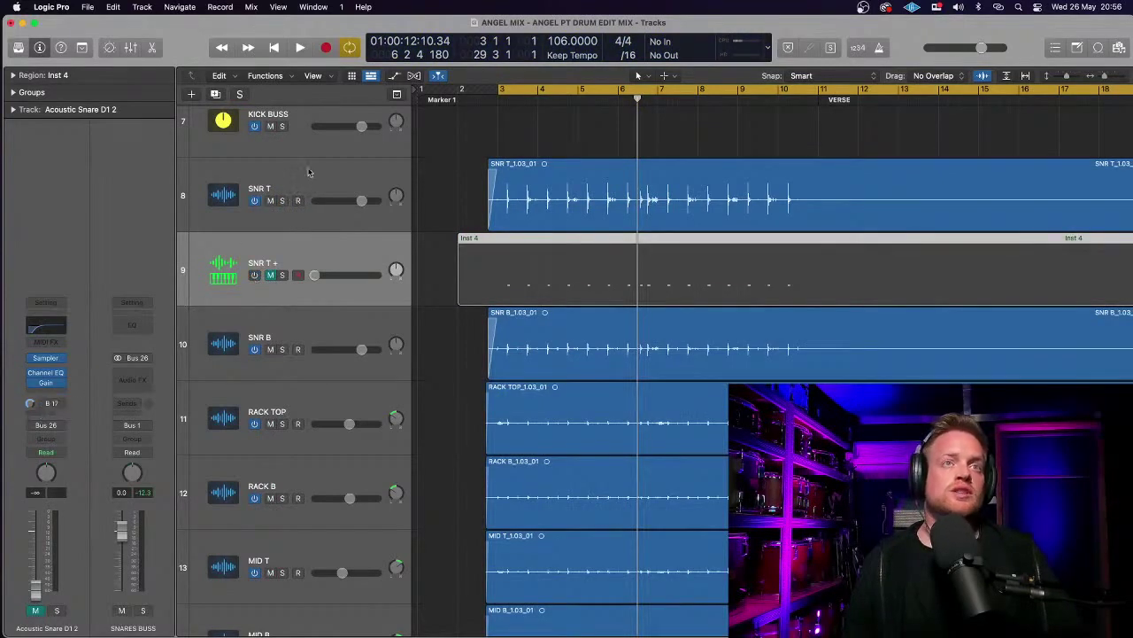
left_click(308, 171)
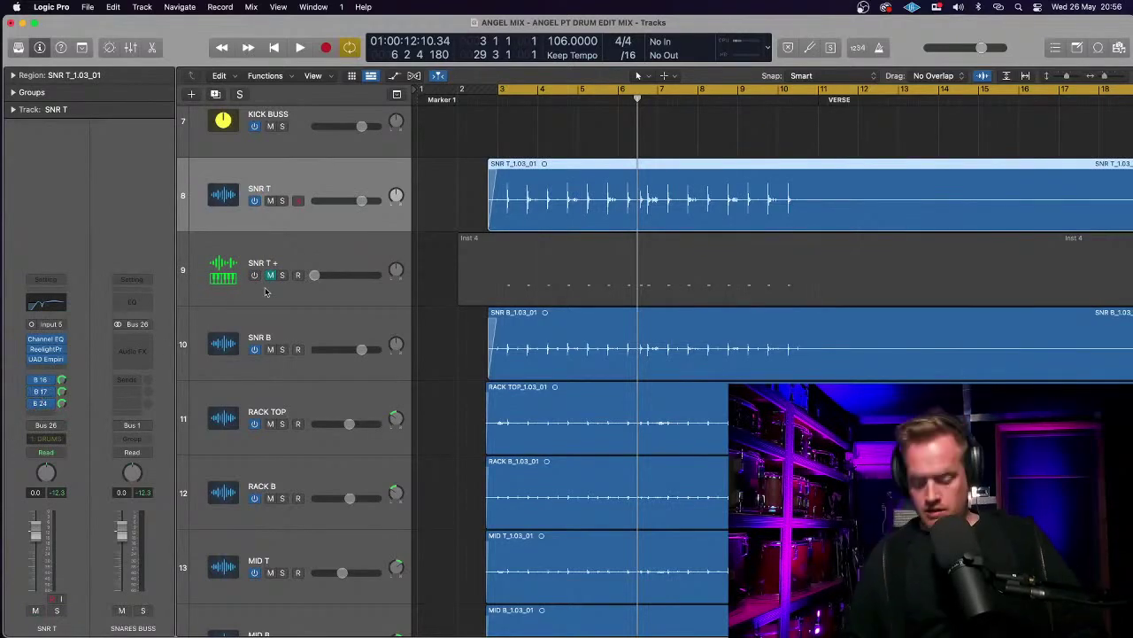
- Zoom the arrangement out in both directions to fit the drum, bass, keys, guitar and string tracks together
key("super+Left")
key("super+Left")
key("super+Left")
key("super+Left")
key("super+Left")
key("super+Left")
key("super+Up")
key("super+Up")
key("super+Up")
key("super+Up")
key("super+Up")
key("super+Up")
key("super+Up")
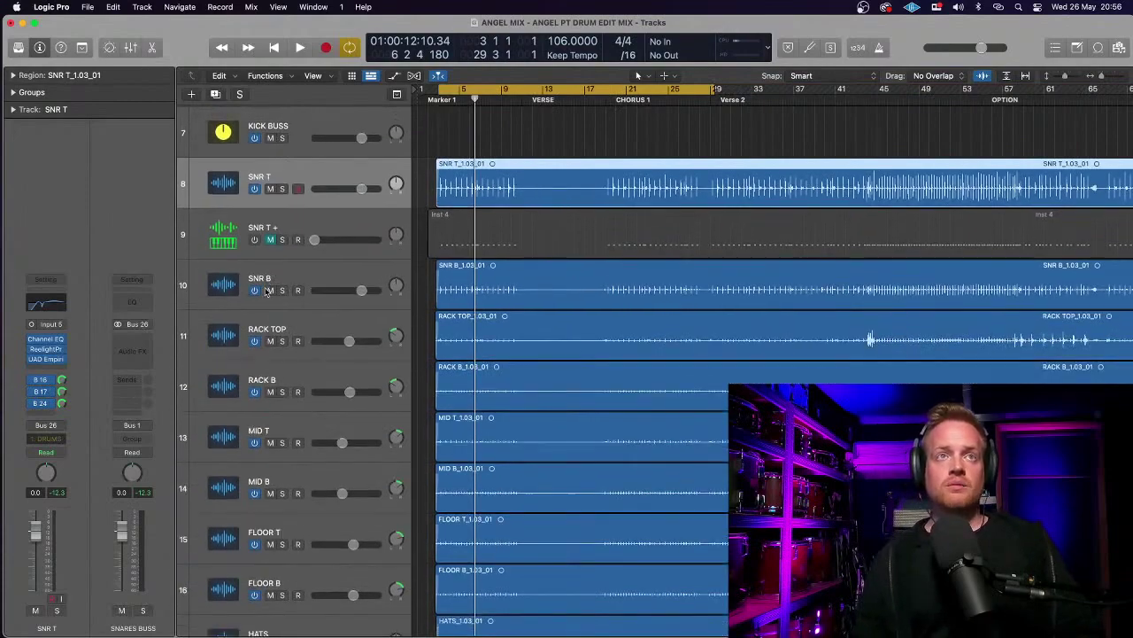
key("super+Up")
key("super+Up")
key("super+Up")
key("super+Up")
key("super+Up")
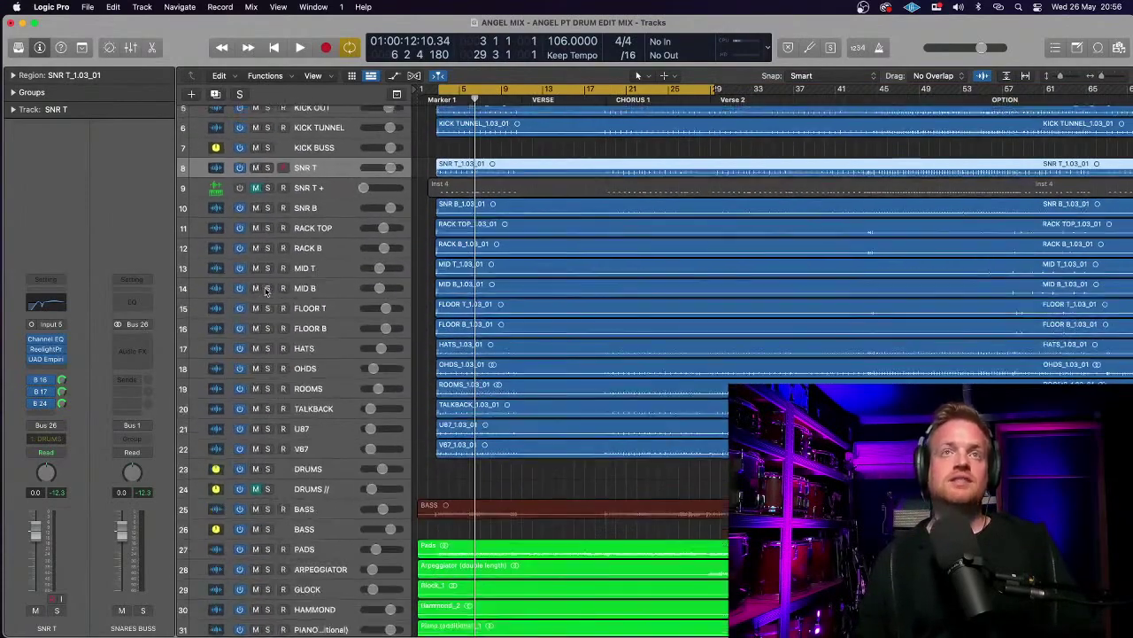
key("super+Up")
key("super+Up")
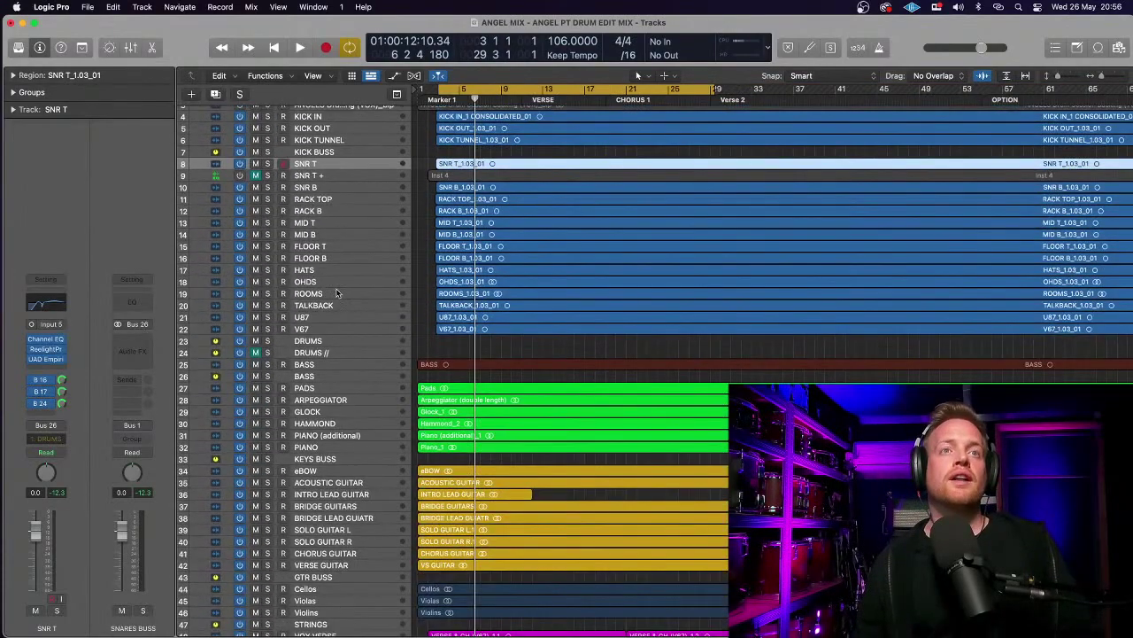
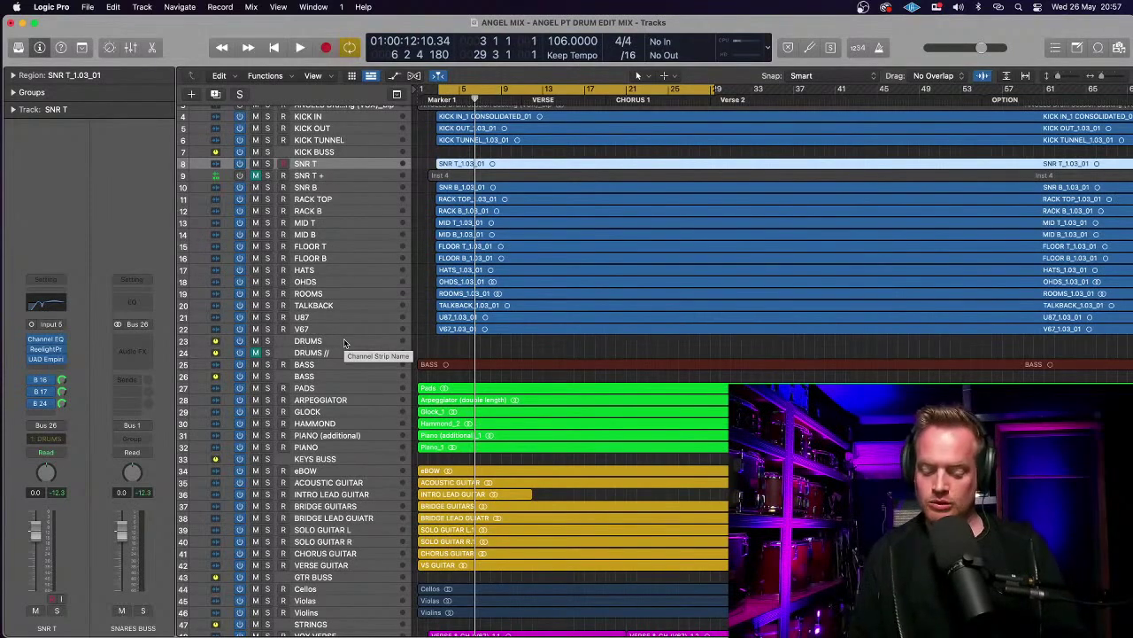
- Play the cycled section of the full mix, unmute the DRUMS // bus and select the DRUMS bus
key("space")
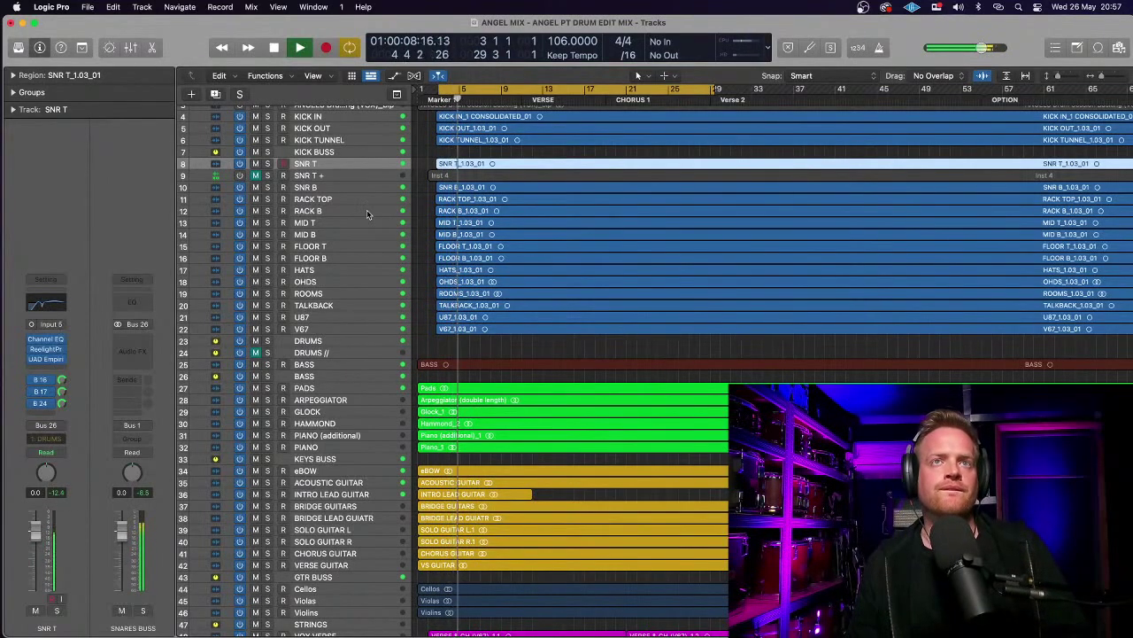
left_click(350, 364)
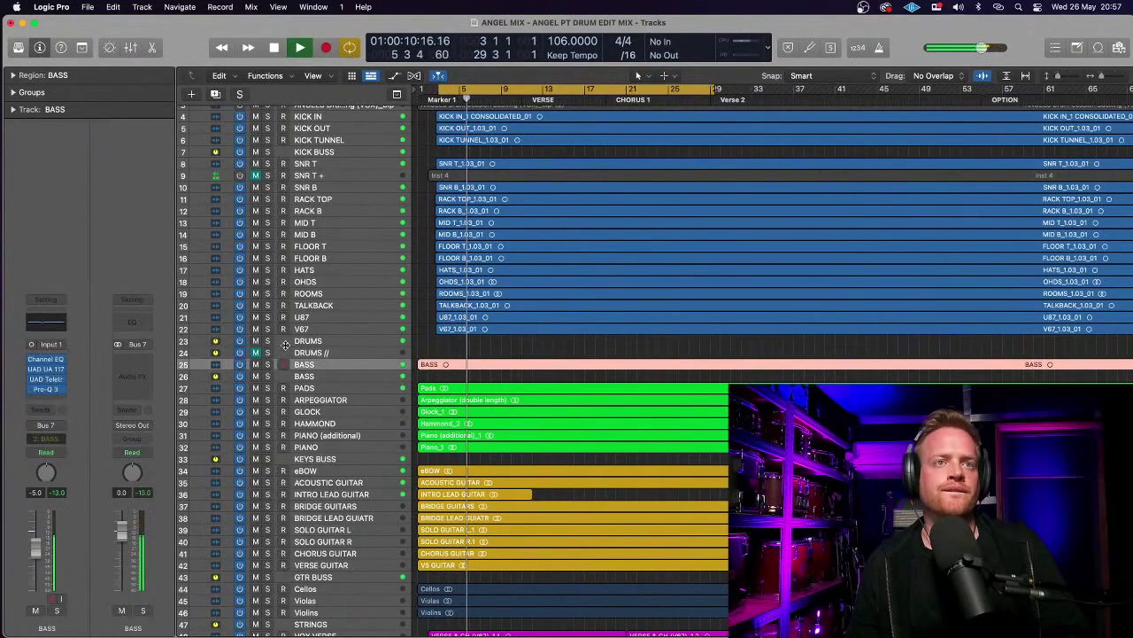
key("Up")
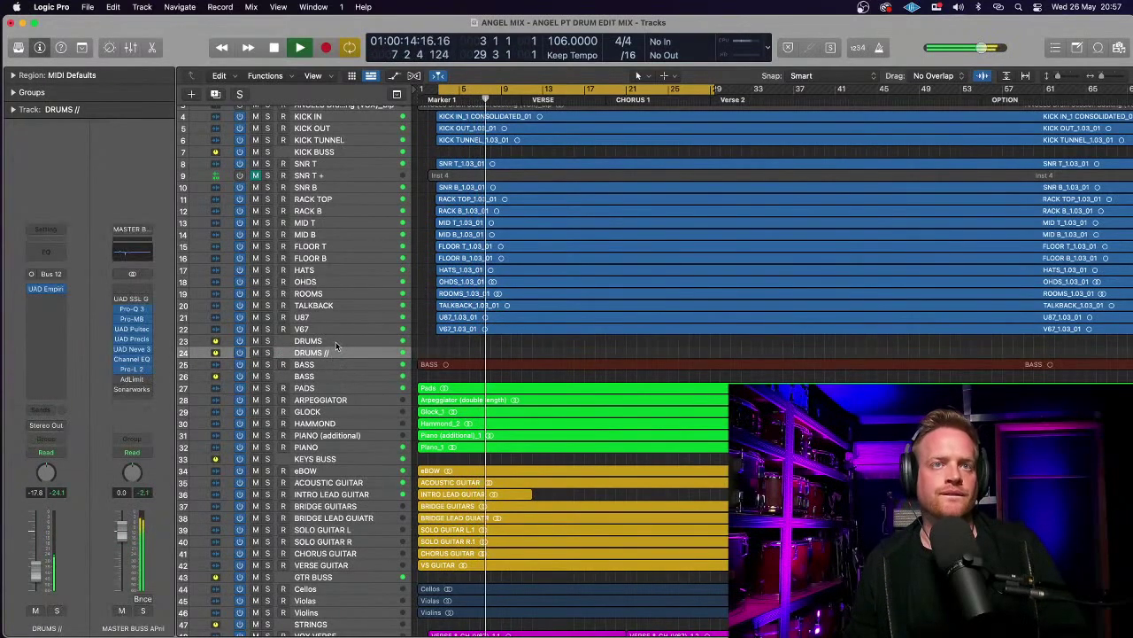
key("Up")
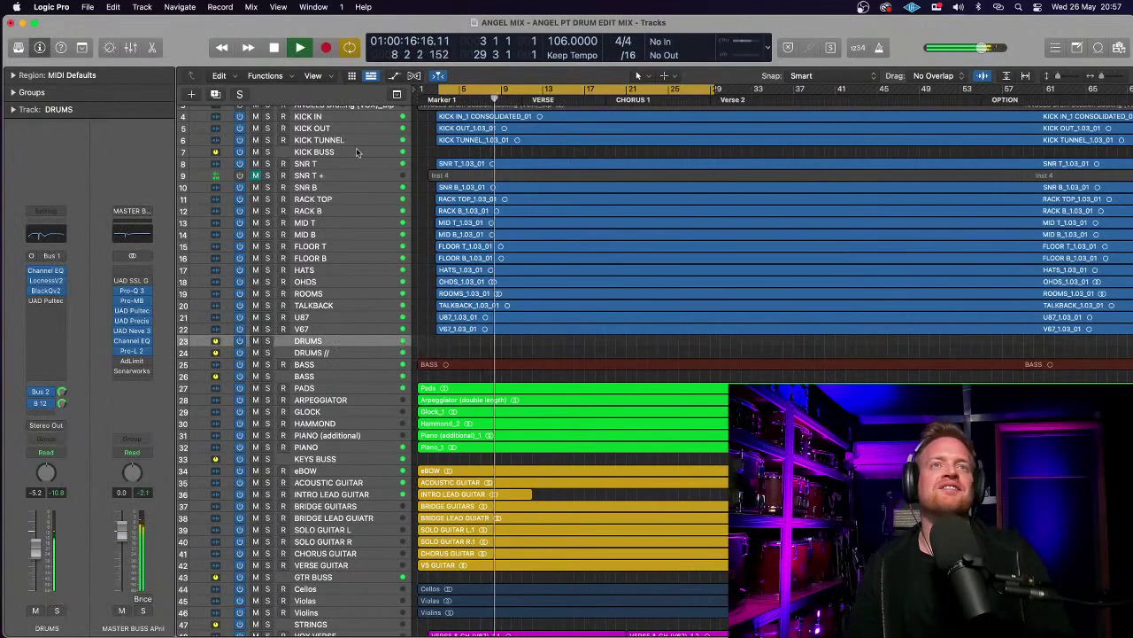
- Select SNR T and check the options of its Bus 17 send to SN REV LONG, leaving them as they are
left_click(328, 165)
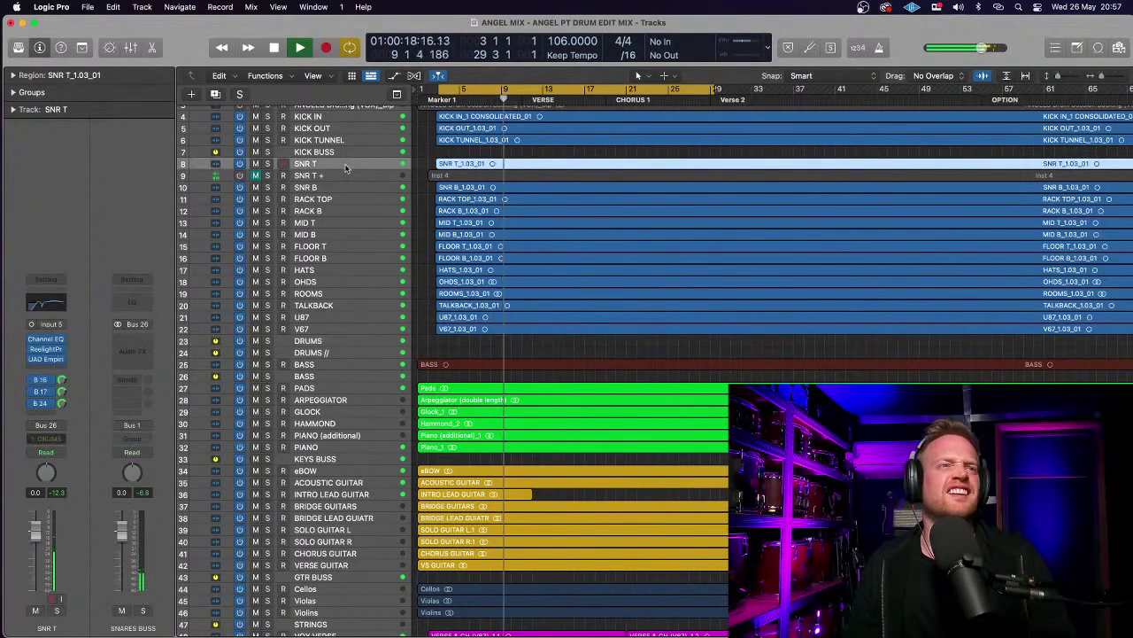
left_click(42, 395)
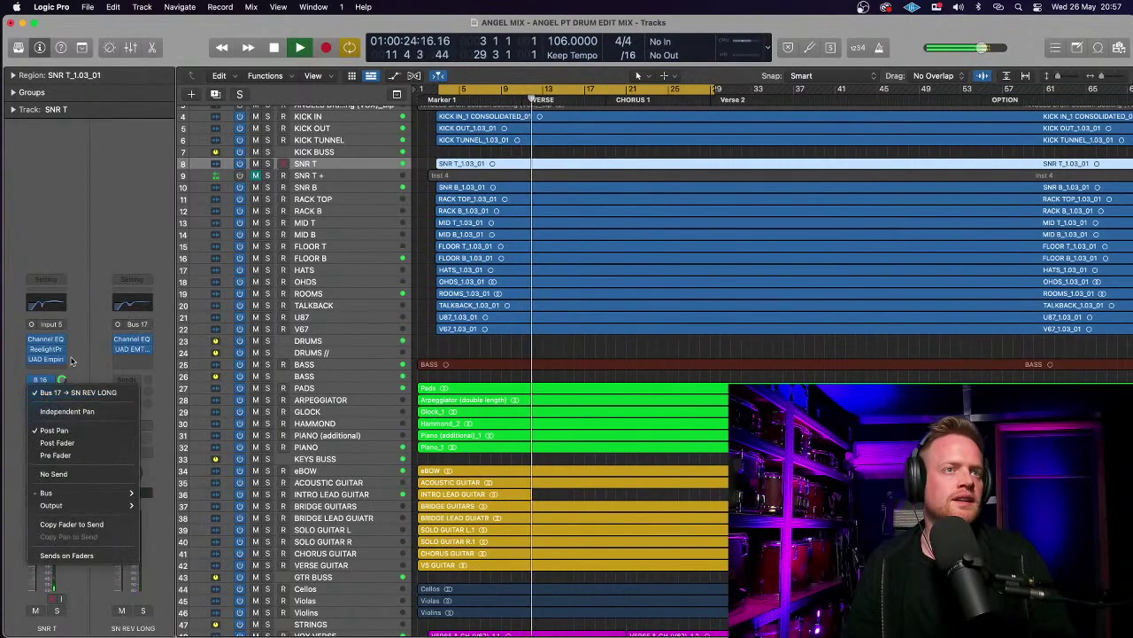
left_click(120, 354)
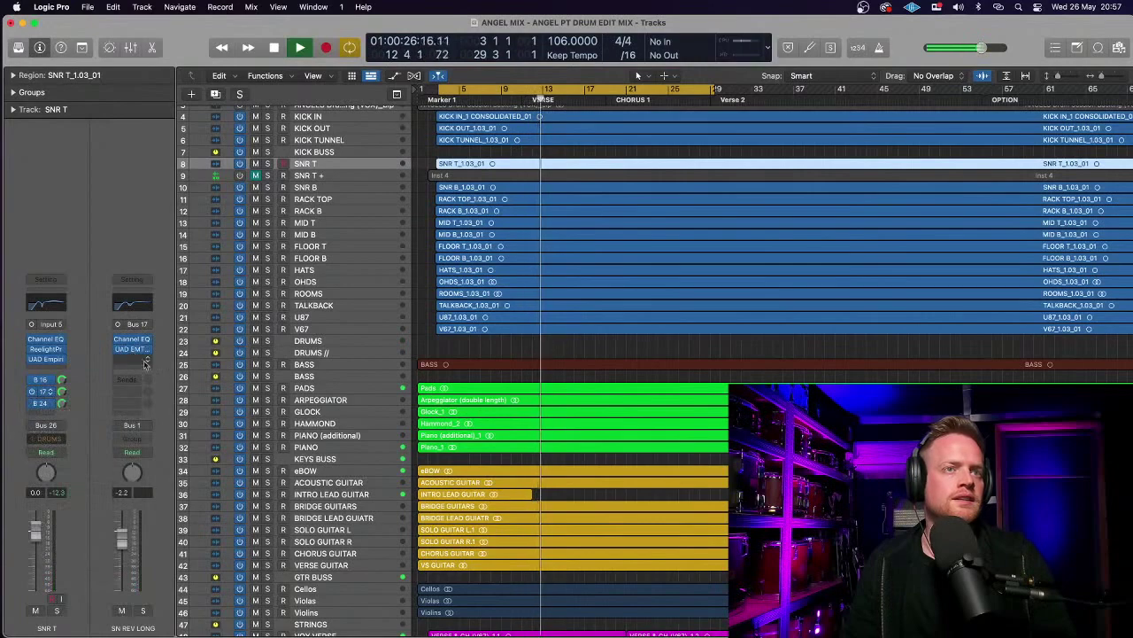
- Set the KEYS BUSS volume to -2.7 dB with track automation shown, hide the automation again, and unmute VOX CHORUS
scroll(348, 370, "down", 2)
scroll(348, 370, "down", 3)
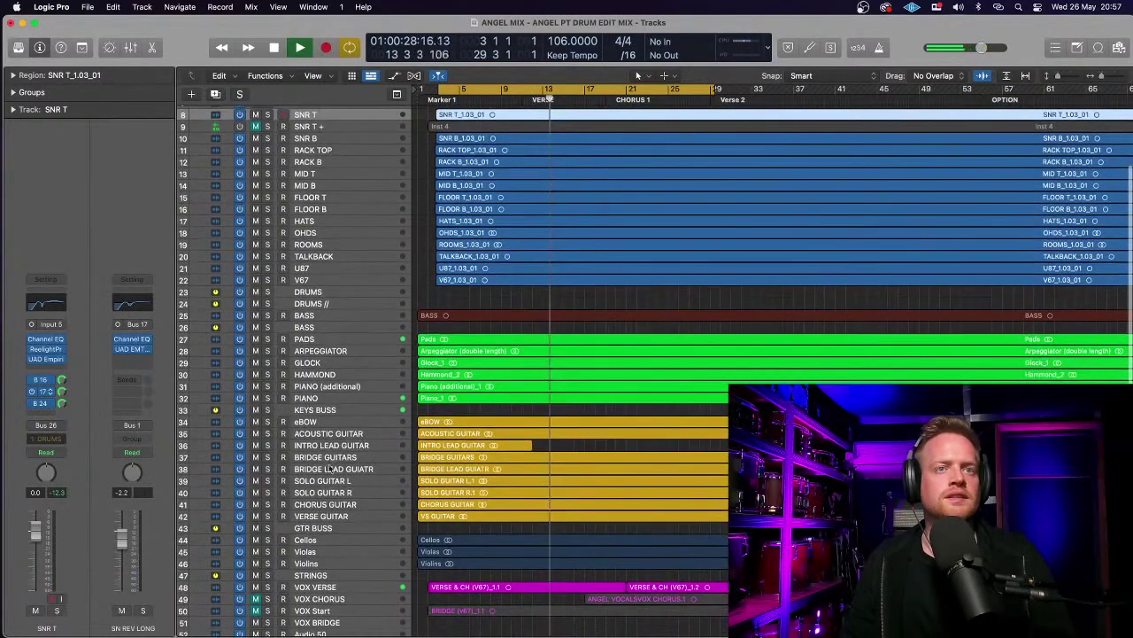
left_click(337, 415)
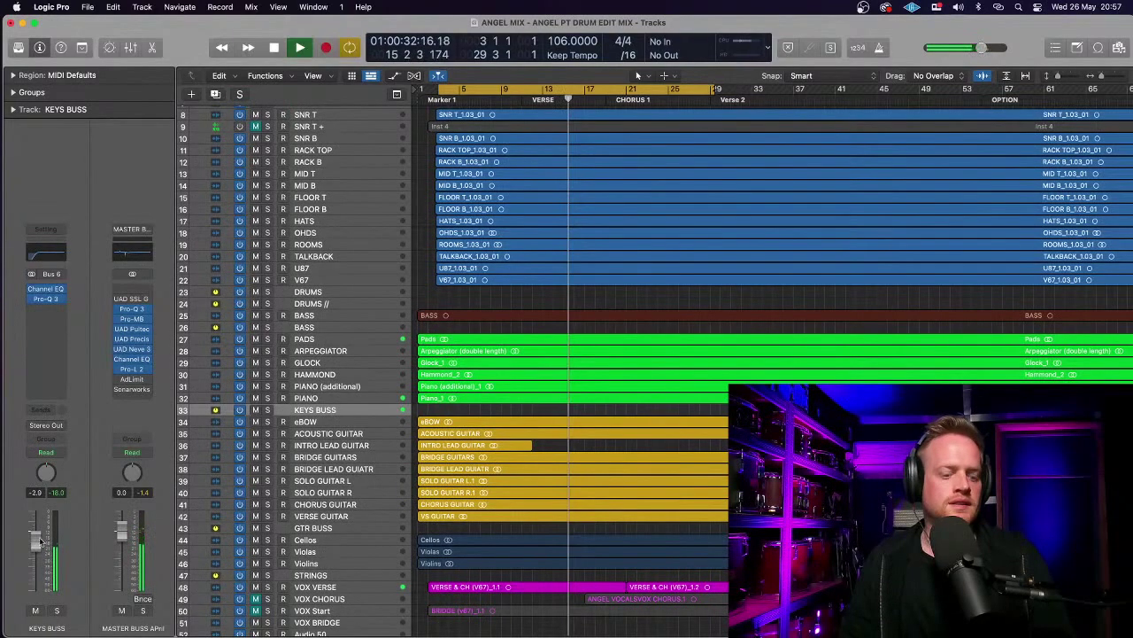
key("a")
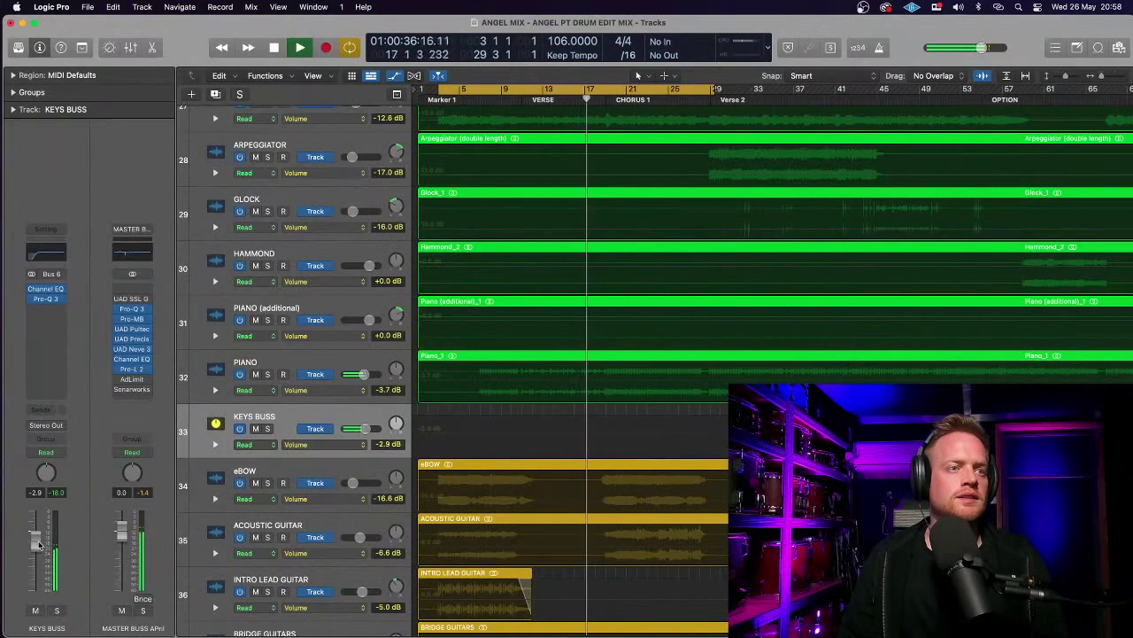
left_click_drag(38, 546, 39, 544)
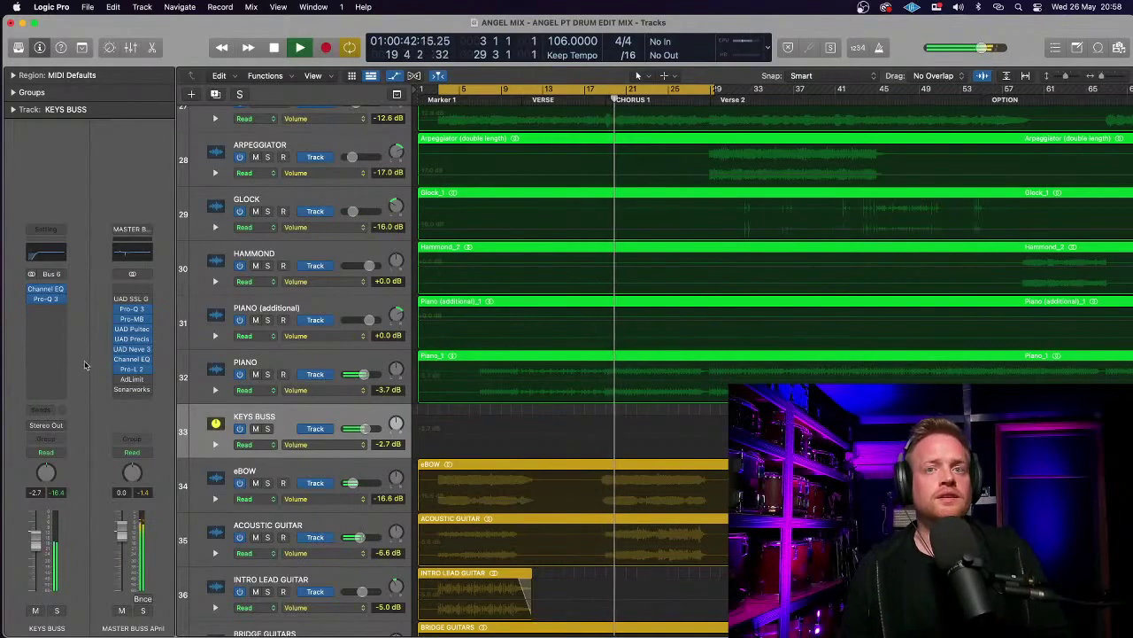
key("a")
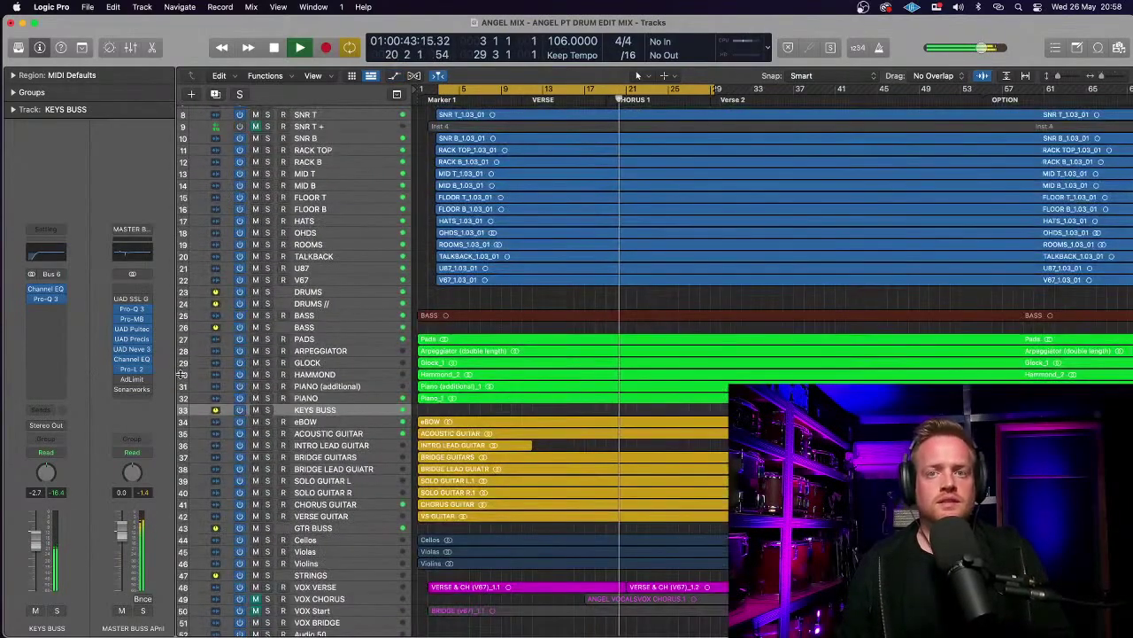
left_click(255, 598)
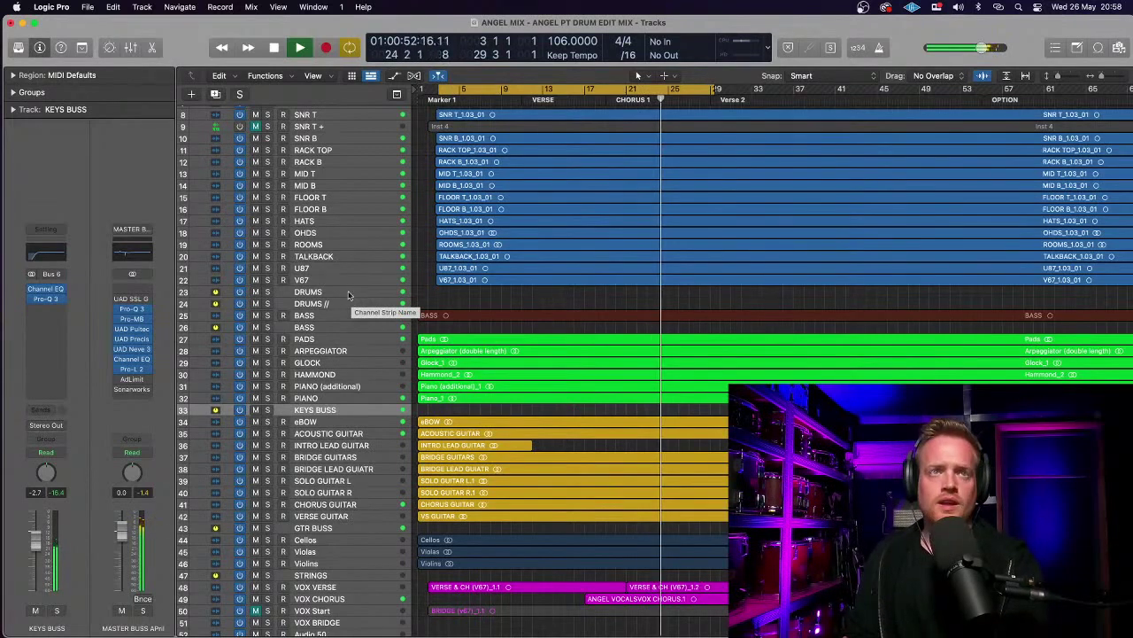
- Return to SNR T during the chorus and review its SN REV LONG send options once more
left_click(343, 115)
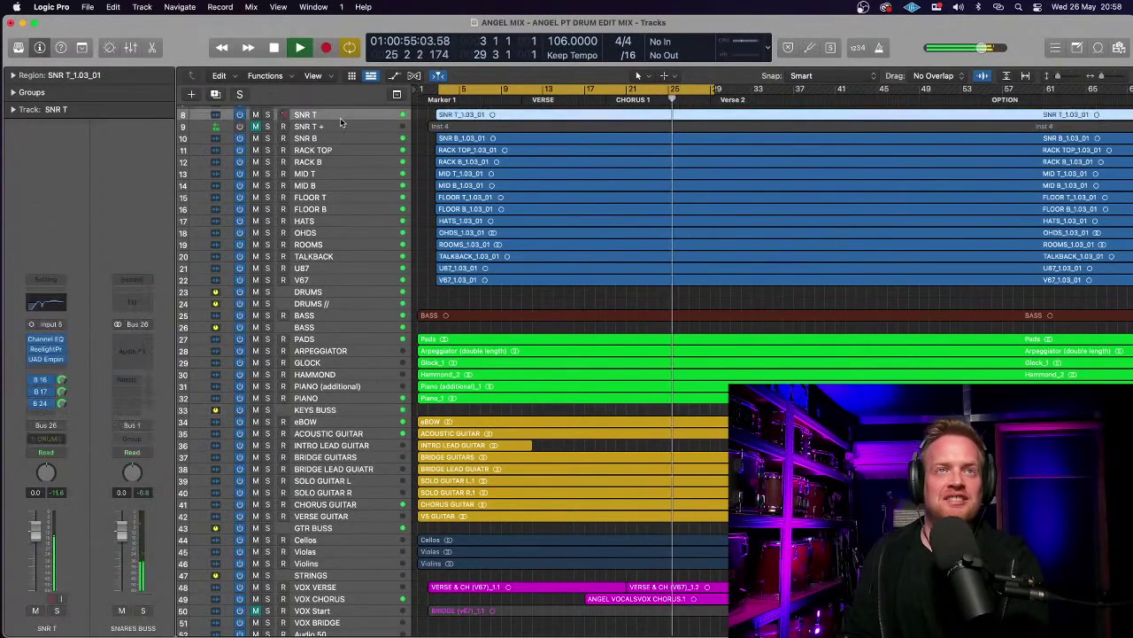
left_click(44, 392)
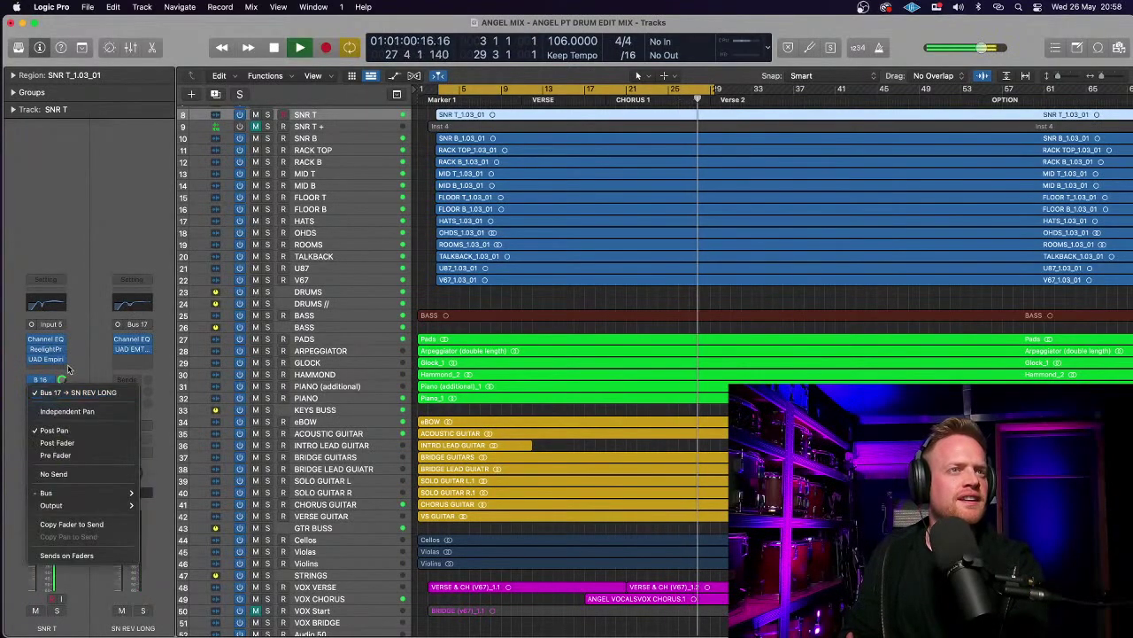
left_click(40, 392)
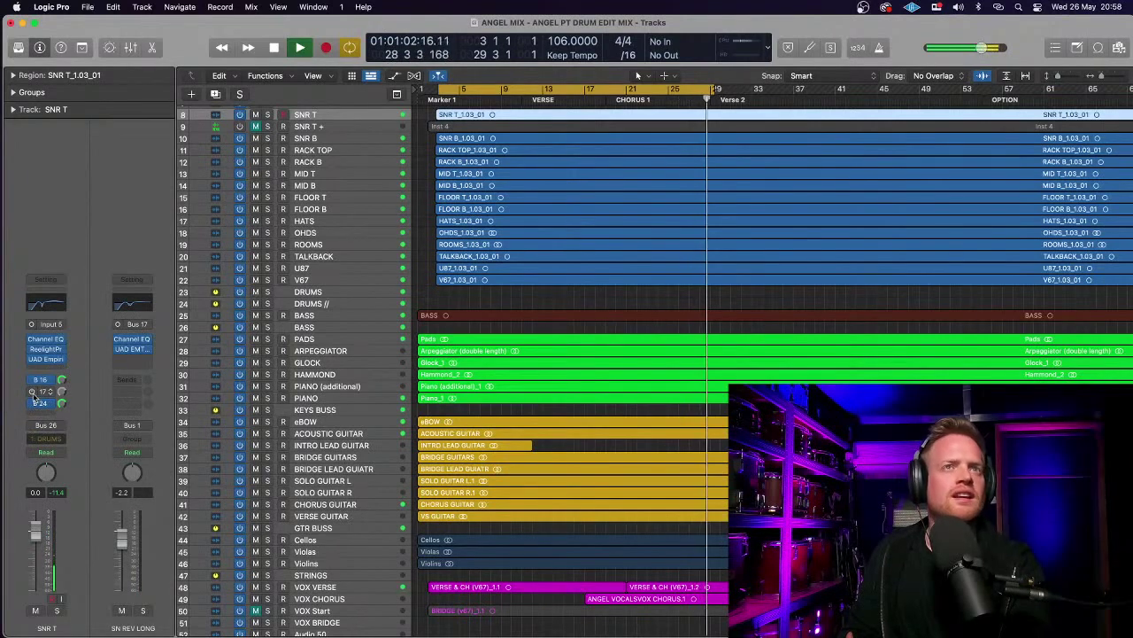
- Select SNR T +, turn off cycle mode and play the mix from Verse 2 at bar 29
left_click(330, 128)
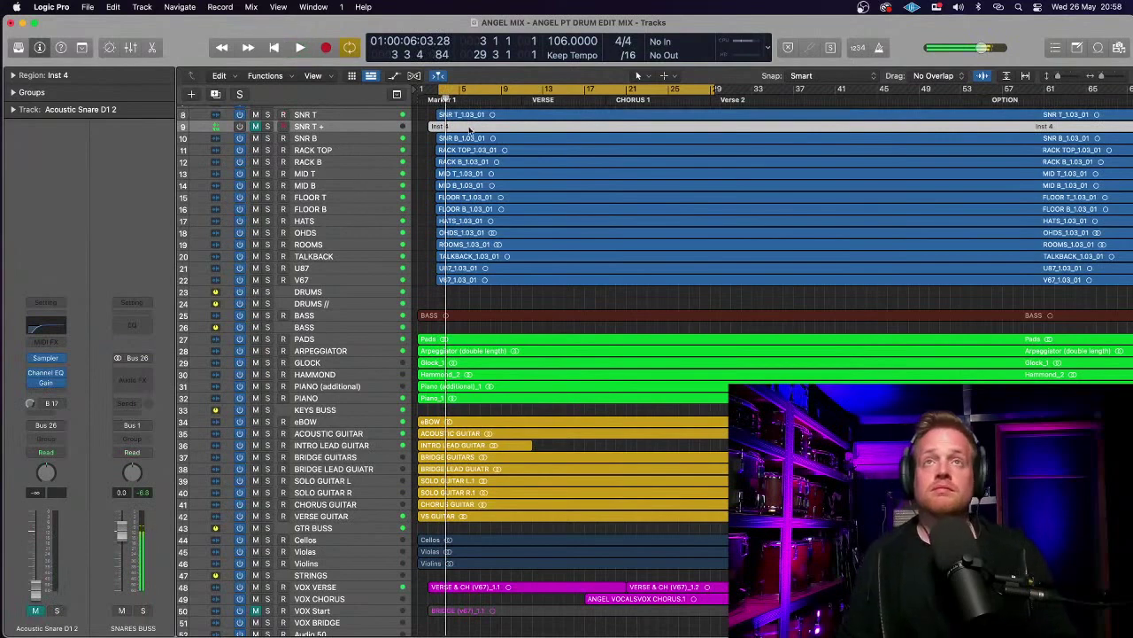
key("c")
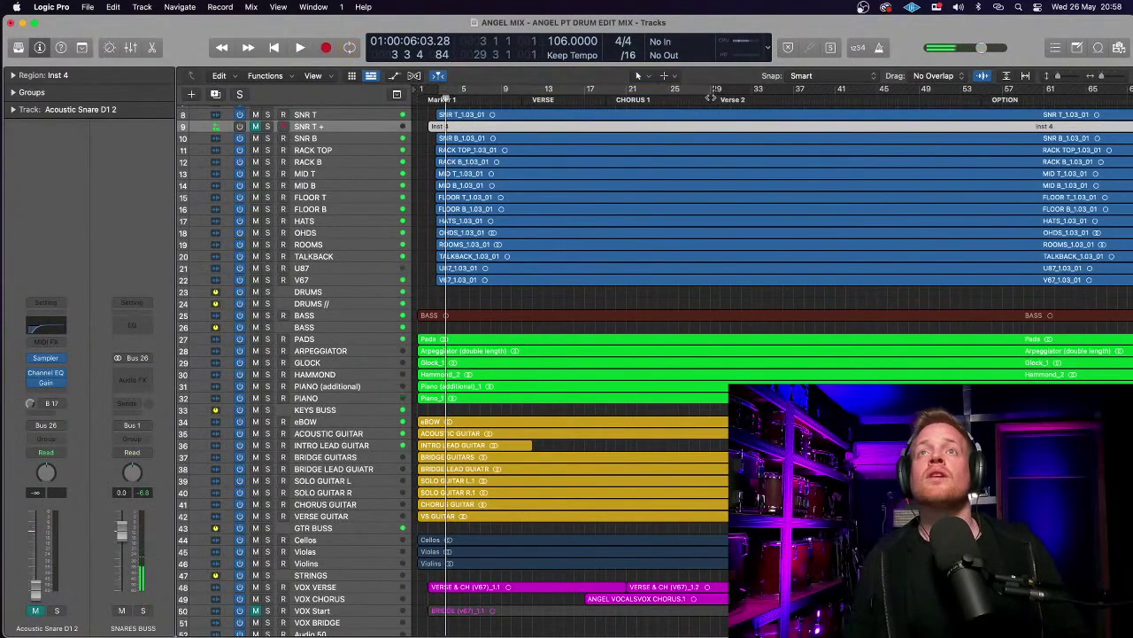
left_click(712, 97)
key("space")
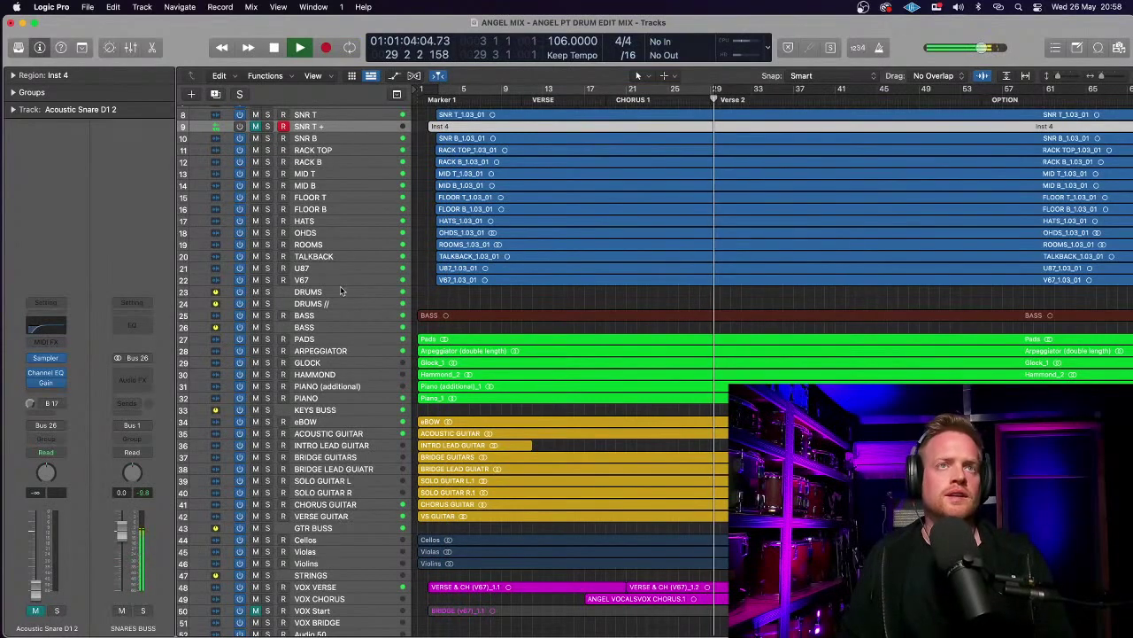
- Inspect the SNR T send to GTD DRM REV on Bus 24 and view that reverb's UAD AMS RMX16 settings
left_click(324, 116)
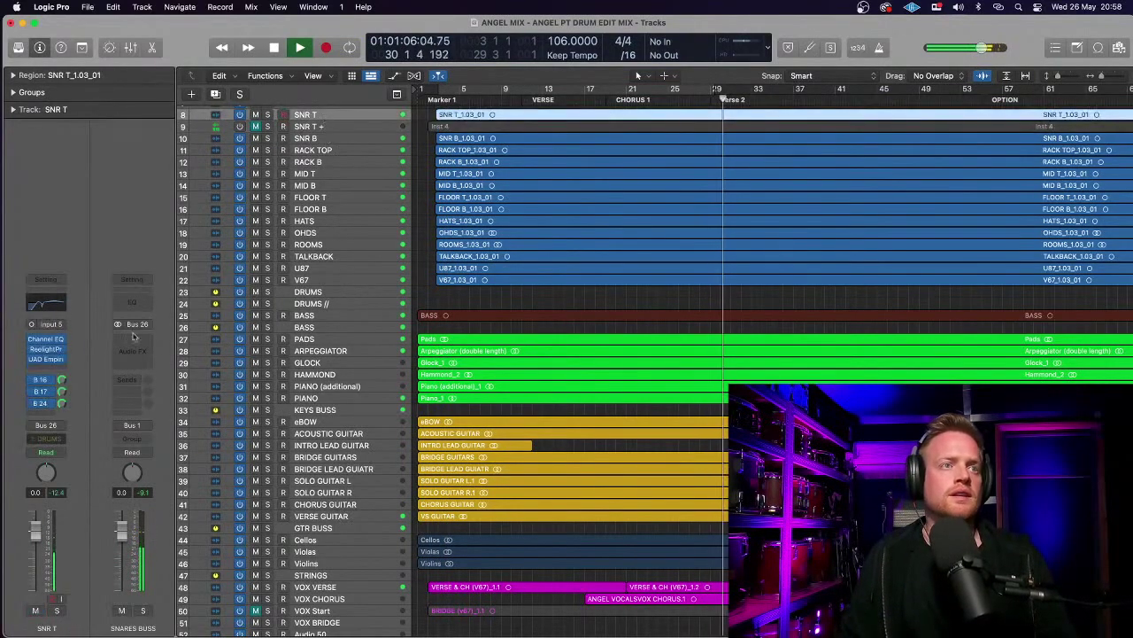
left_click(44, 405)
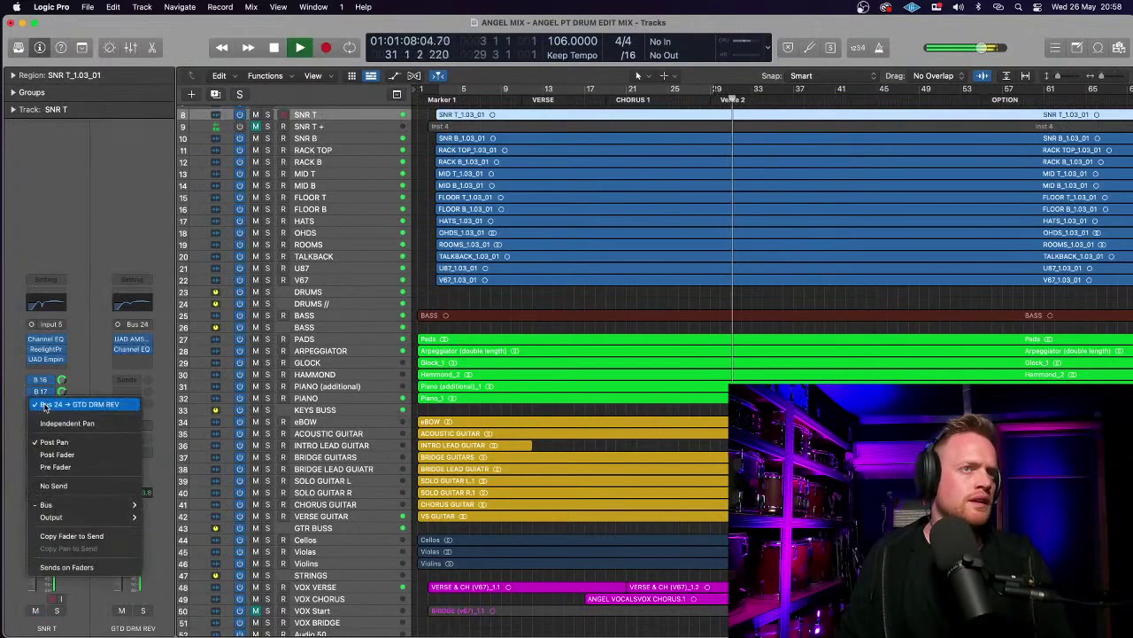
left_click(37, 405)
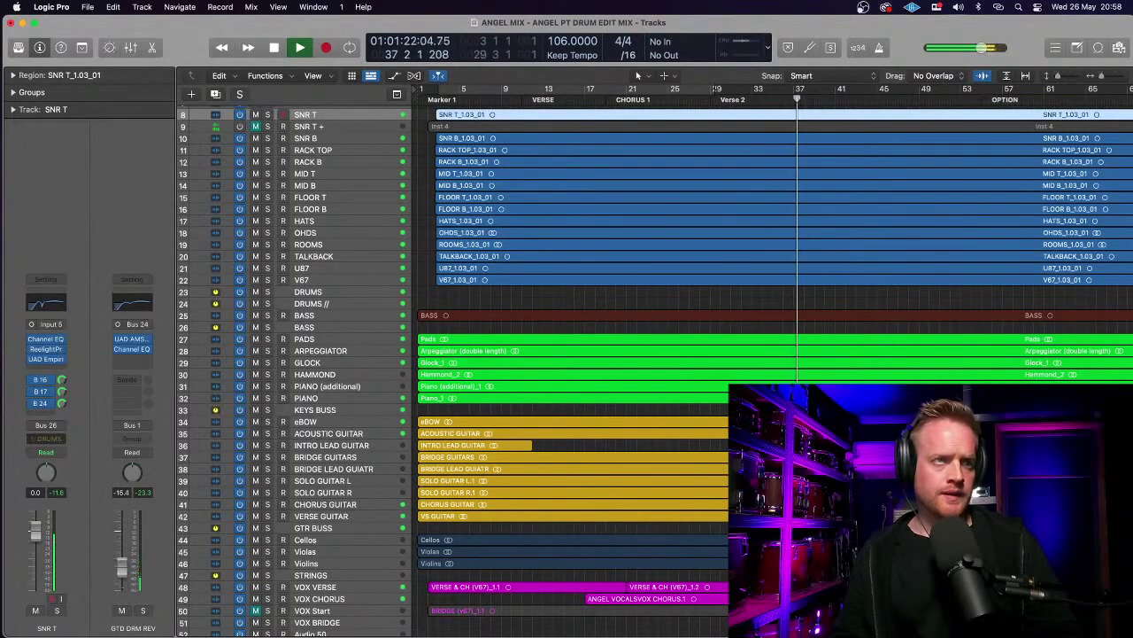
left_click(135, 340)
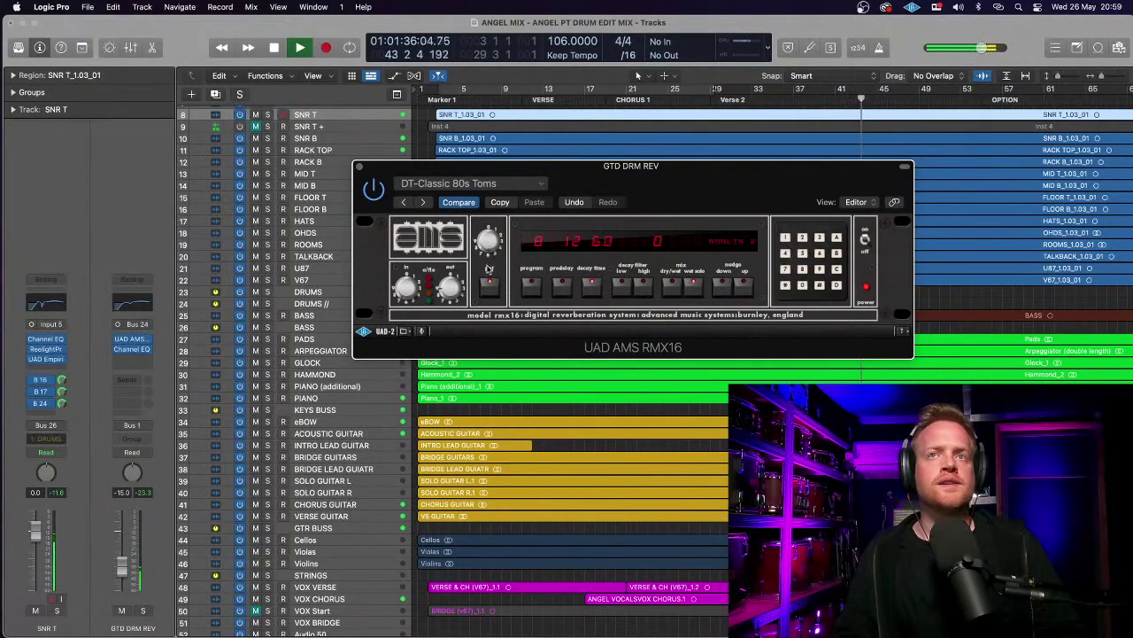
left_click(359, 167)
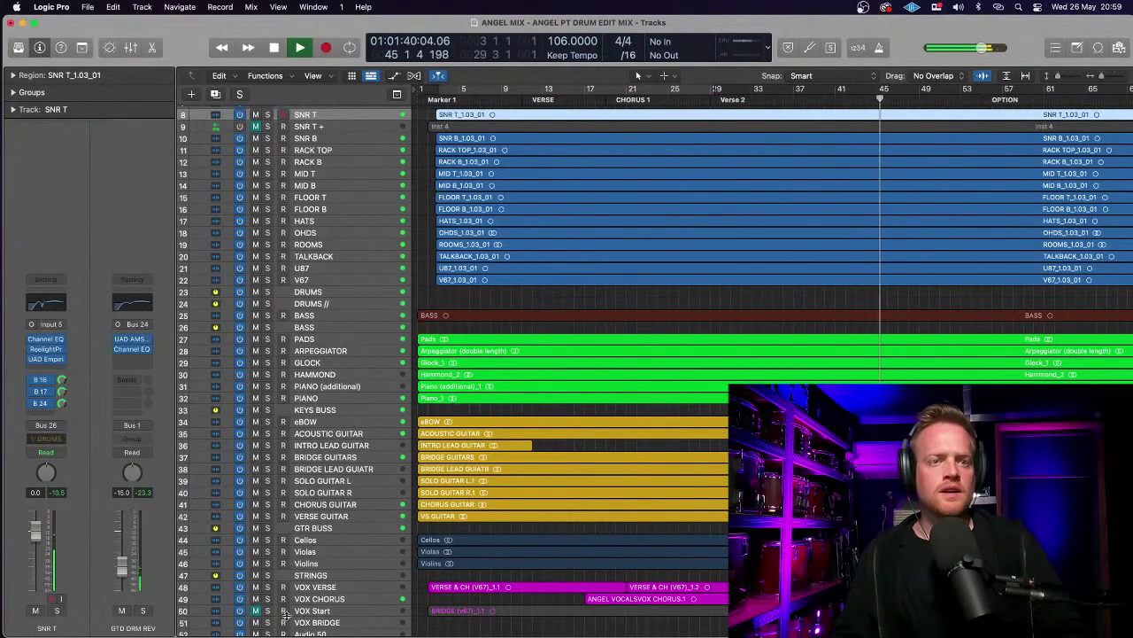
- Unmute and select VOX Start, listen to it in the mix, and stop playback
left_click(256, 611)
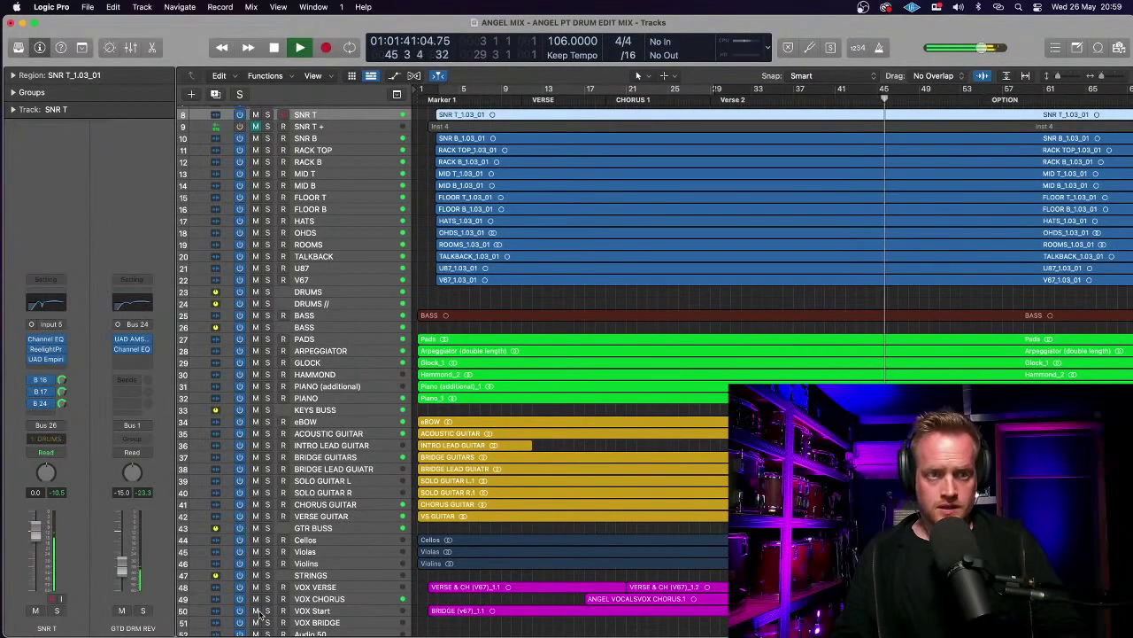
left_click(357, 612)
scroll(355, 611, "down", 2)
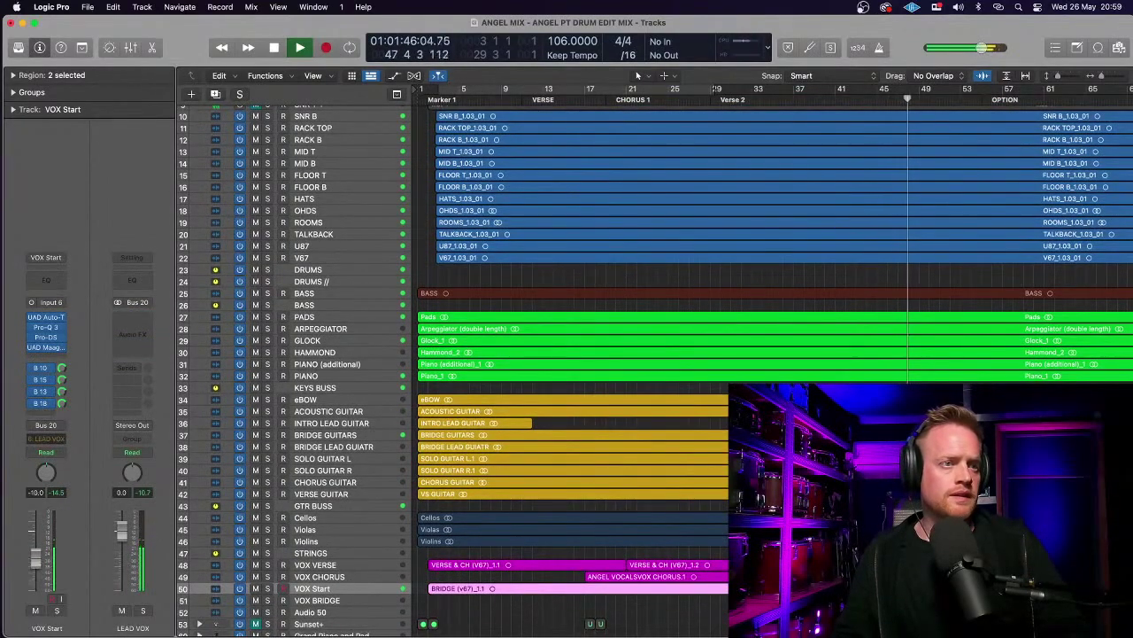
key("space")
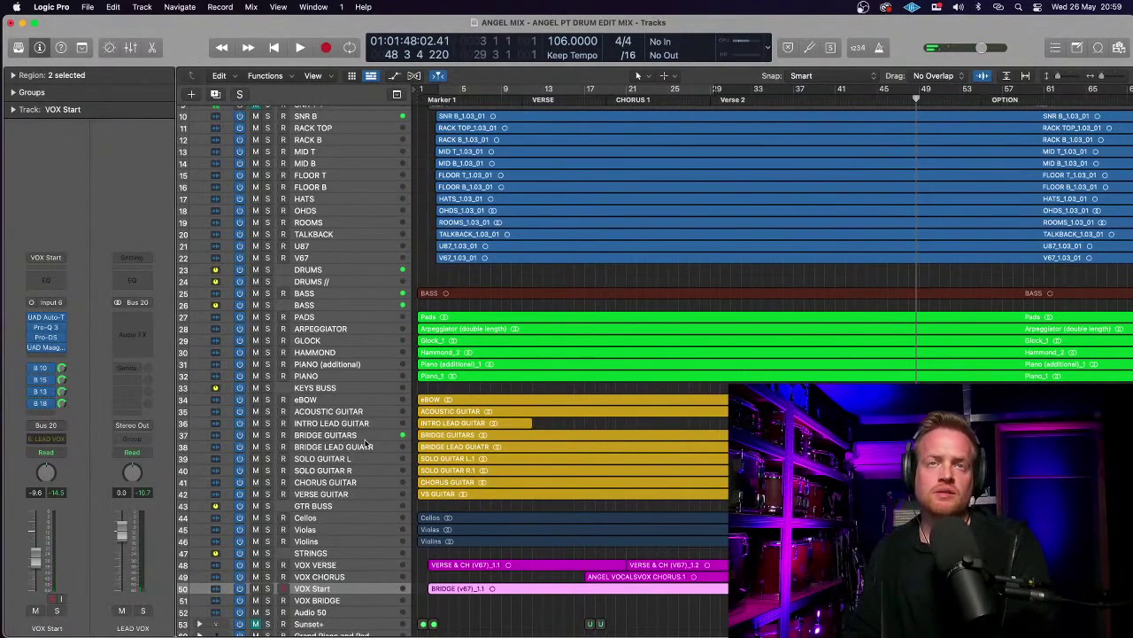
- Select the DRUMS bus, view its Channel EQ curve, close the plug-in and solo the bus
left_click(377, 254)
scroll(377, 252, "up", 5)
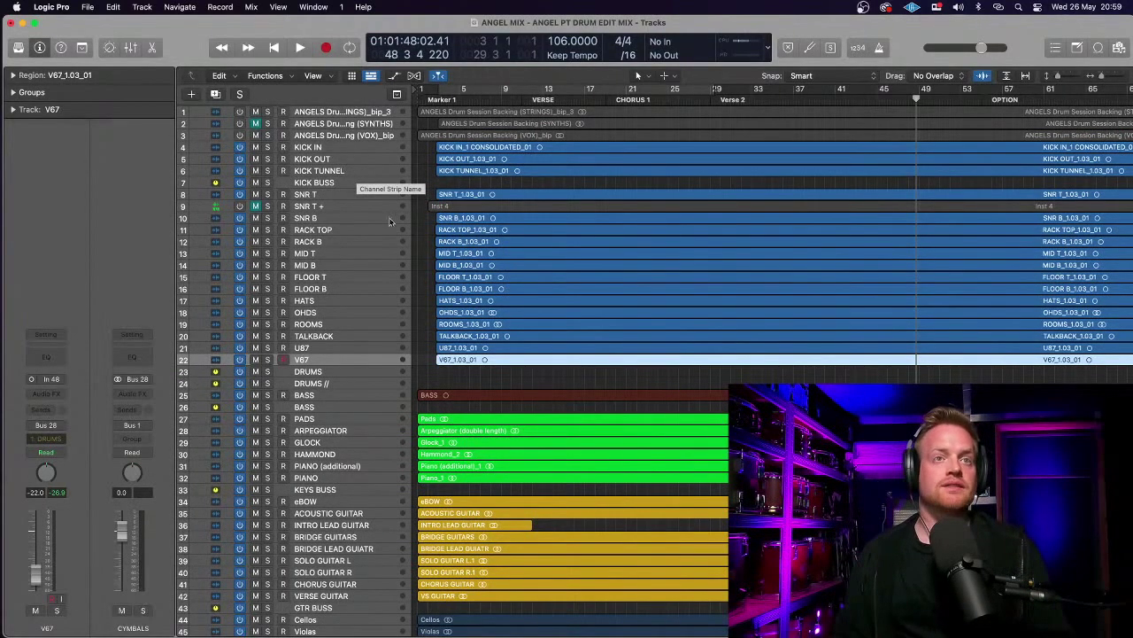
left_click(318, 375)
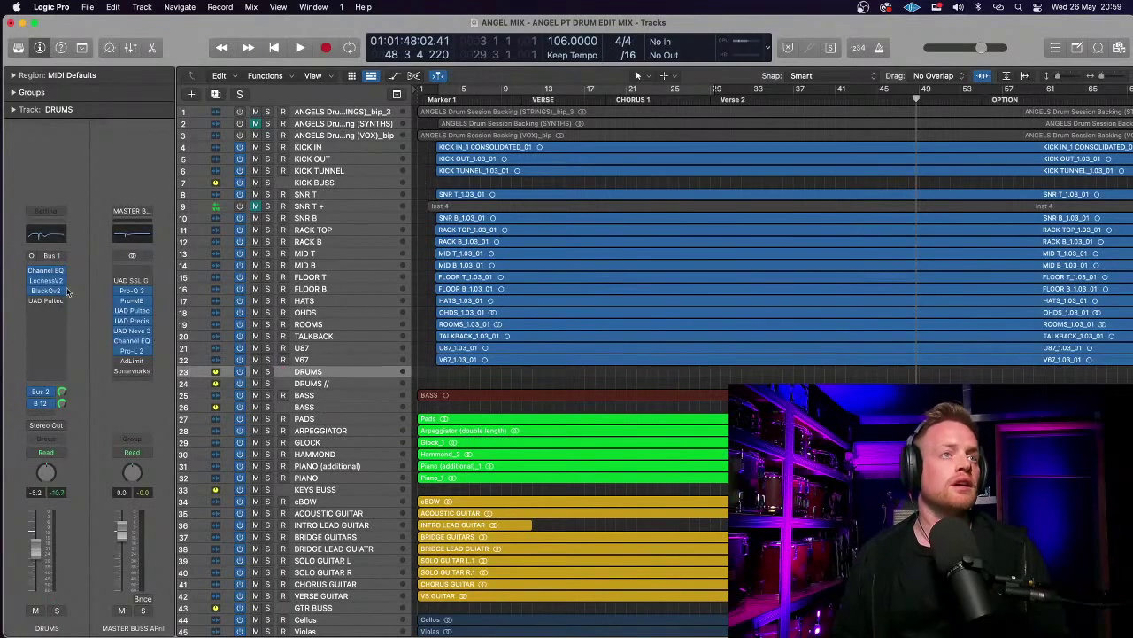
left_click(46, 271)
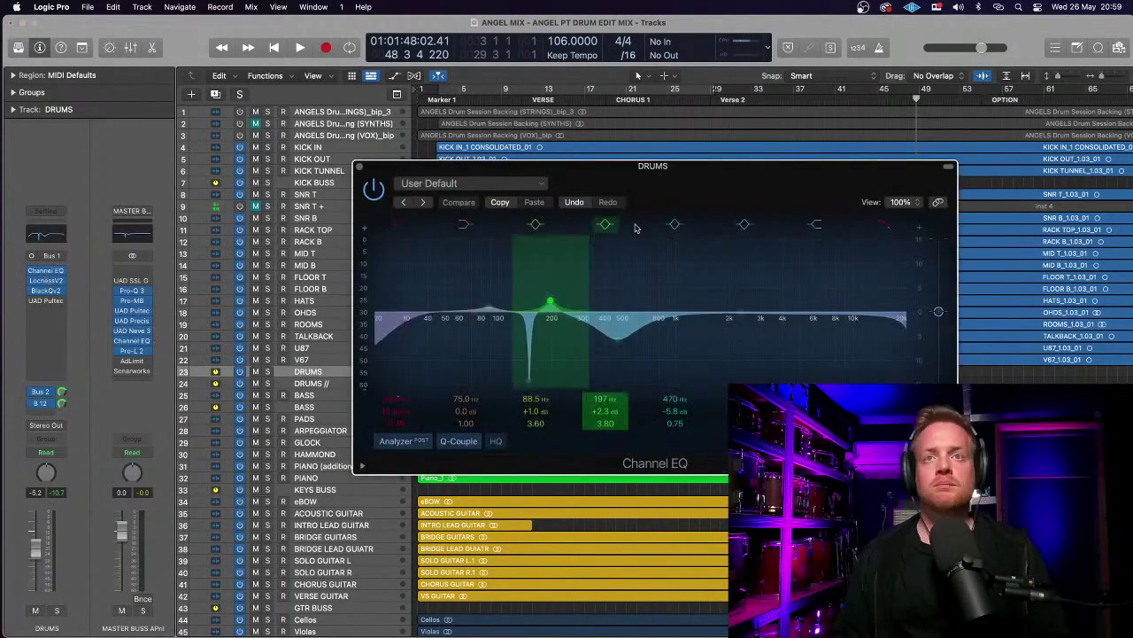
left_click(358, 168)
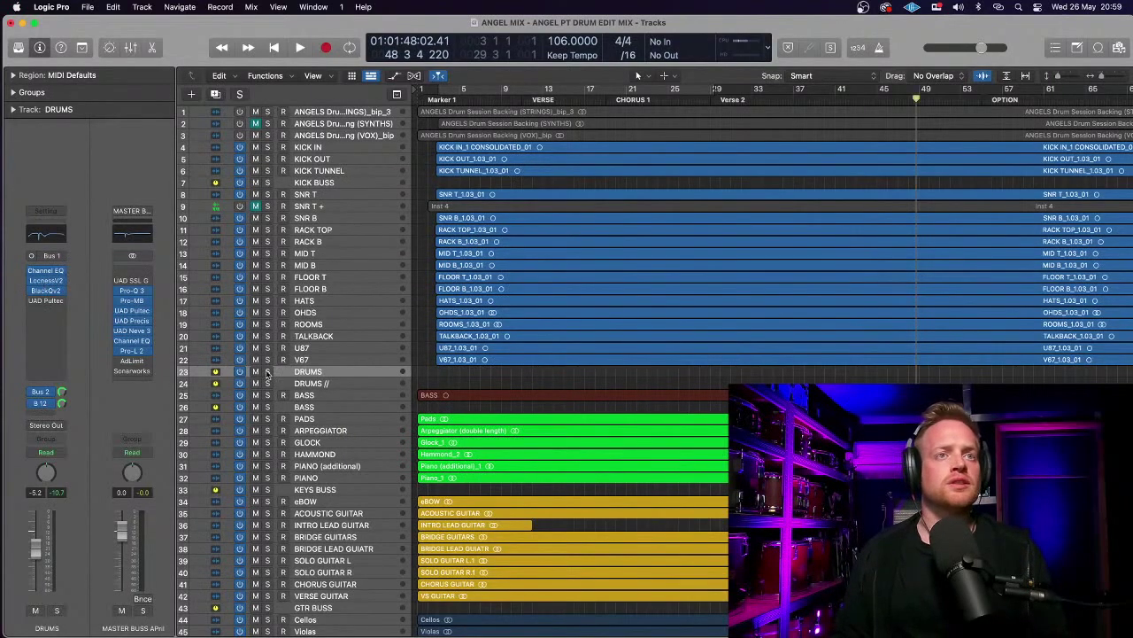
left_click(266, 372)
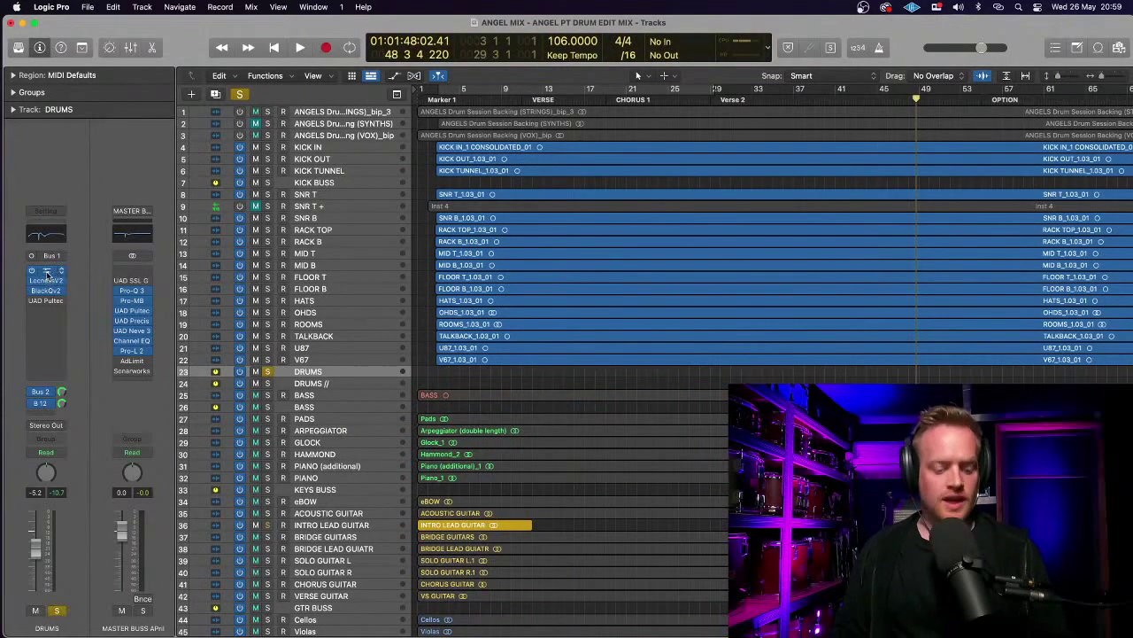
- Try placing Channel EQ after LocnessV2 on the DRUMS bus, view LocnessV2 and audition the soloed drums
left_click_drag(46, 275, 47, 282)
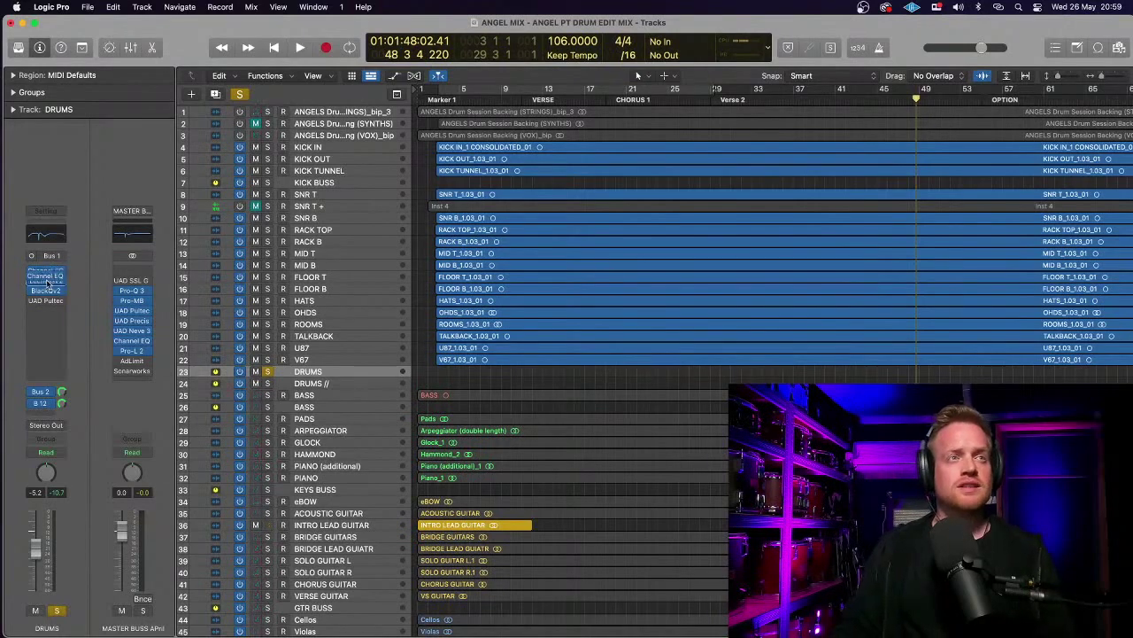
left_click(46, 270)
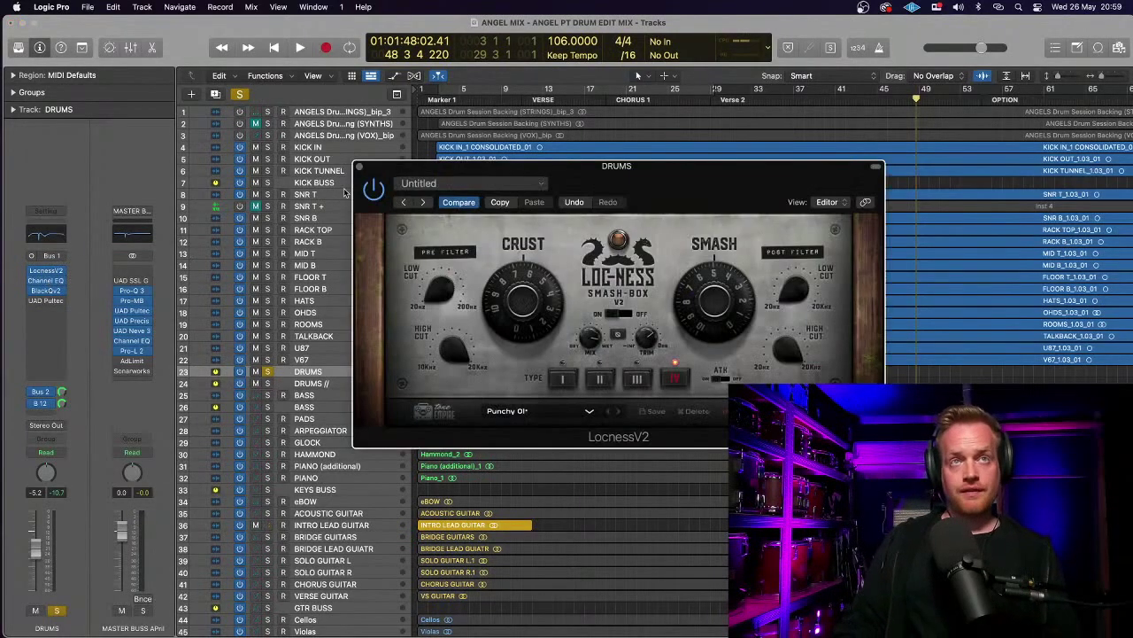
left_click(359, 168)
key("space")
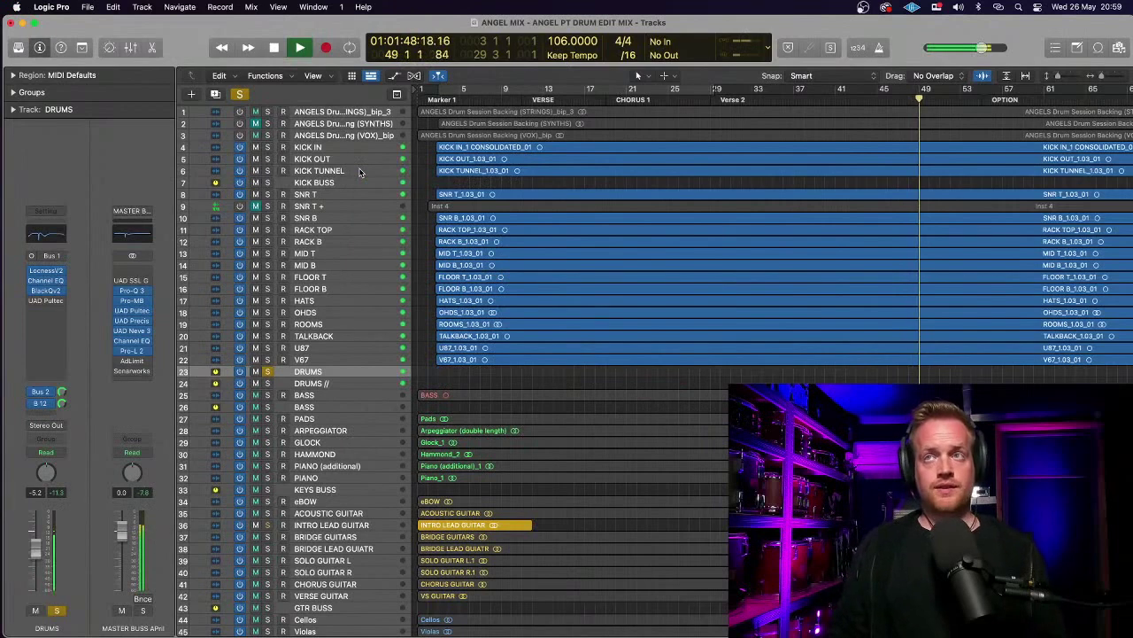
key("space")
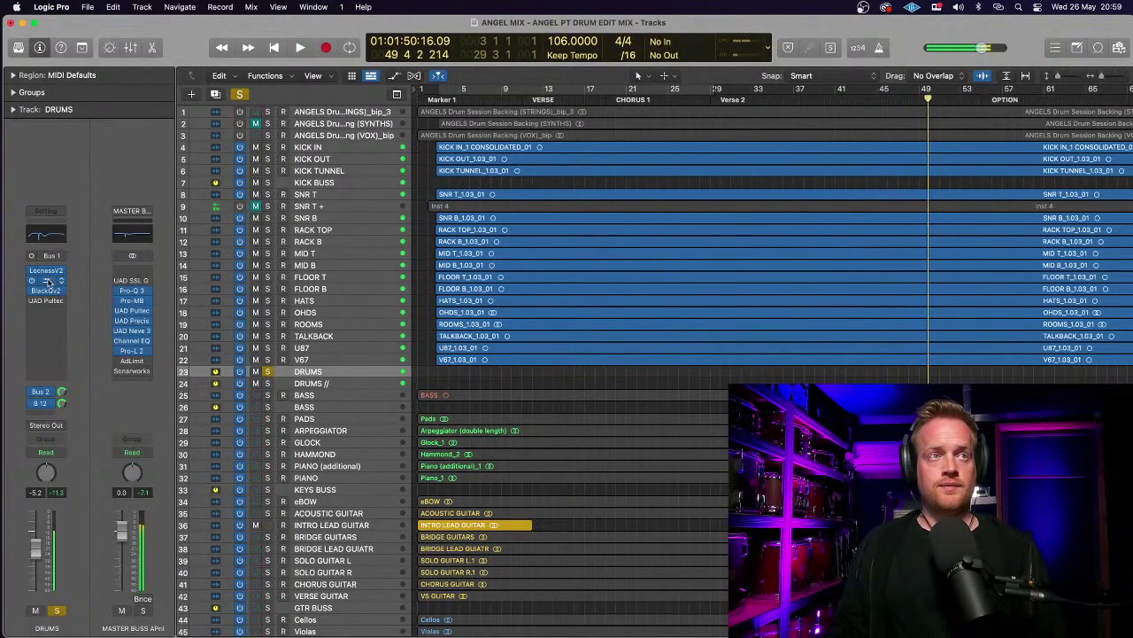
- Restore Channel EQ ahead of LocnessV2 on the DRUMS bus and play a short passage to compare
left_click_drag(49, 278, 49, 274)
left_click(46, 280)
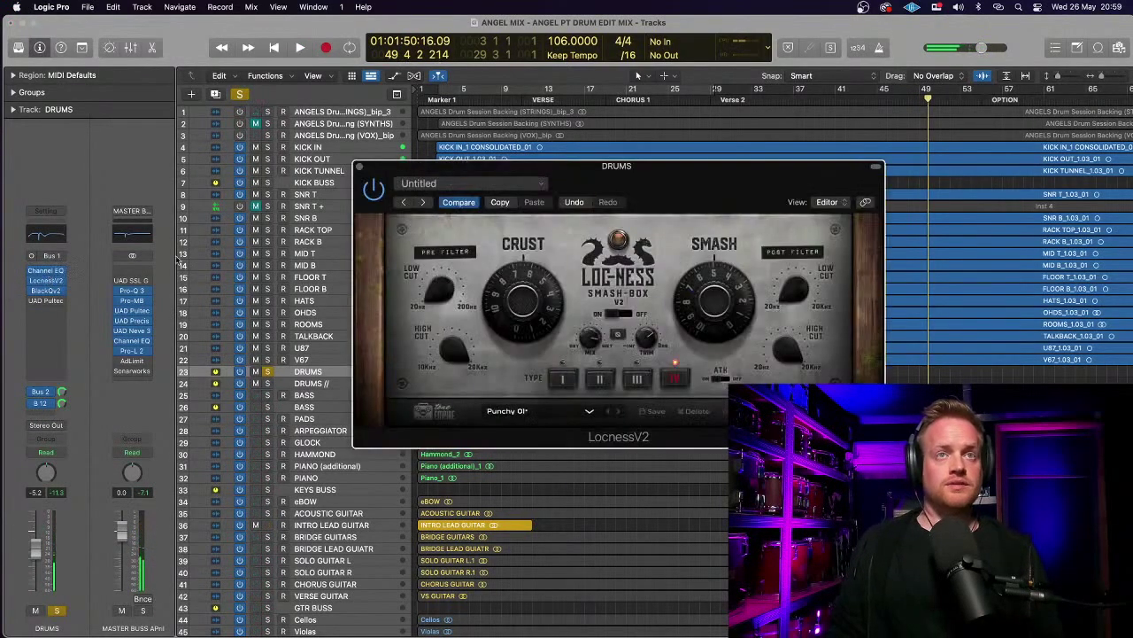
left_click(359, 167)
key("space")
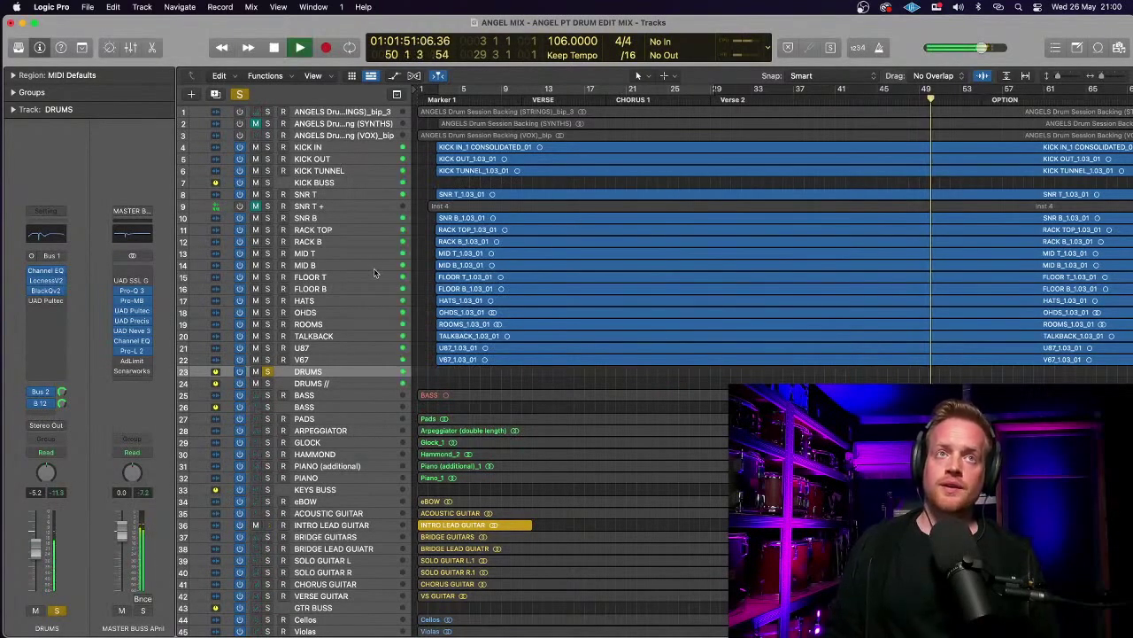
key("space")
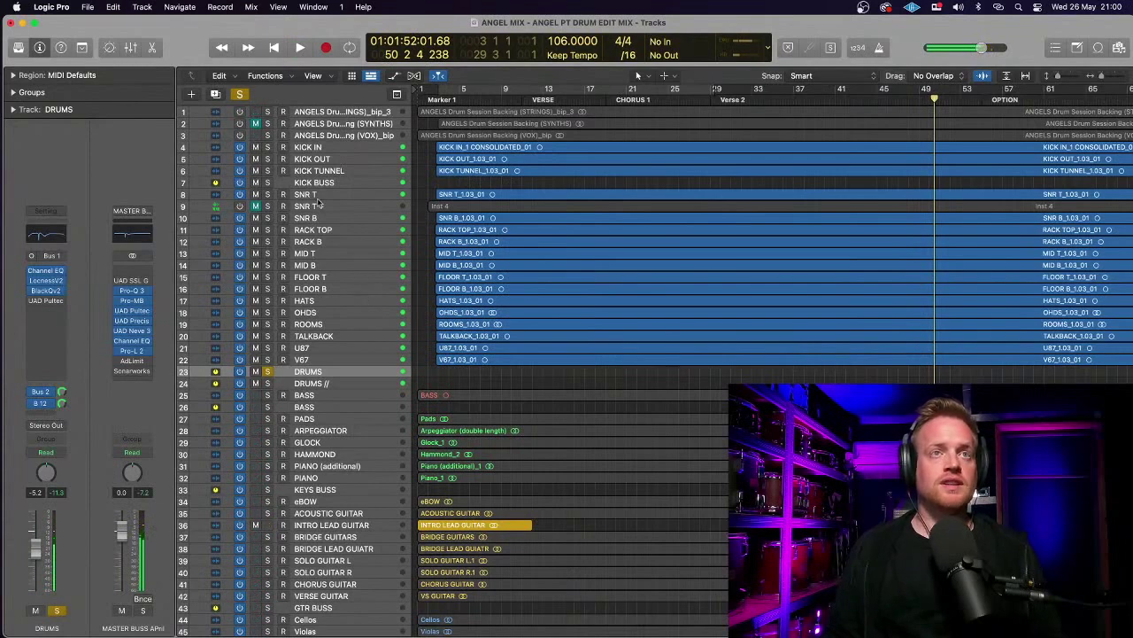
- Bypass all three SNR T sends, play the drums and re-enable the Bus 16 and Bus 17 sends in turn
left_click(319, 196)
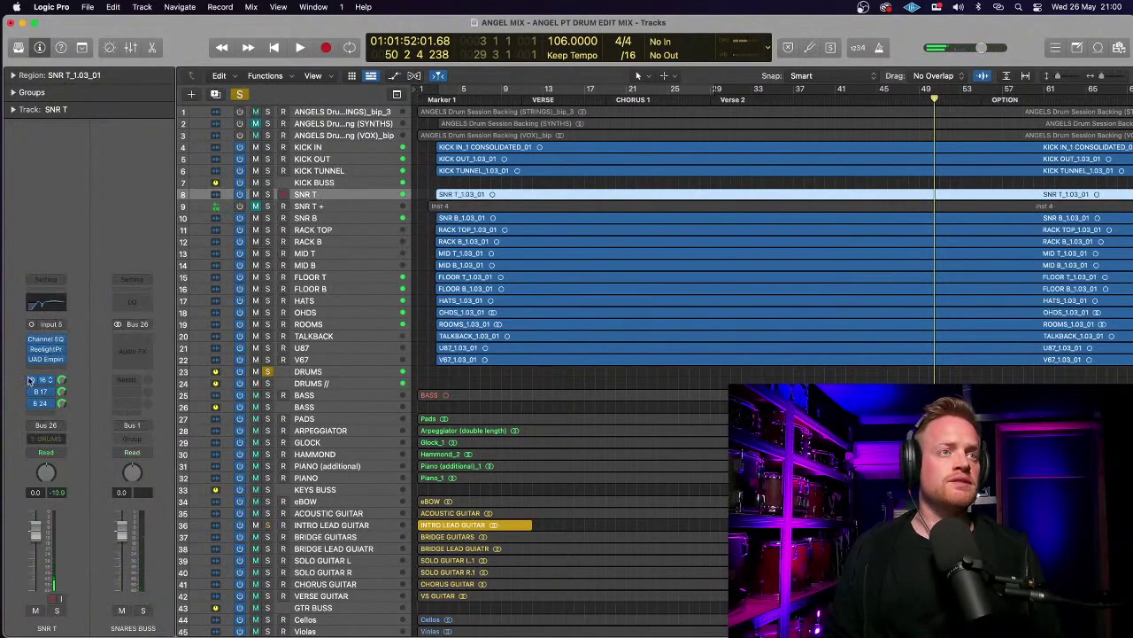
left_click_drag(29, 379, 31, 403)
key("space")
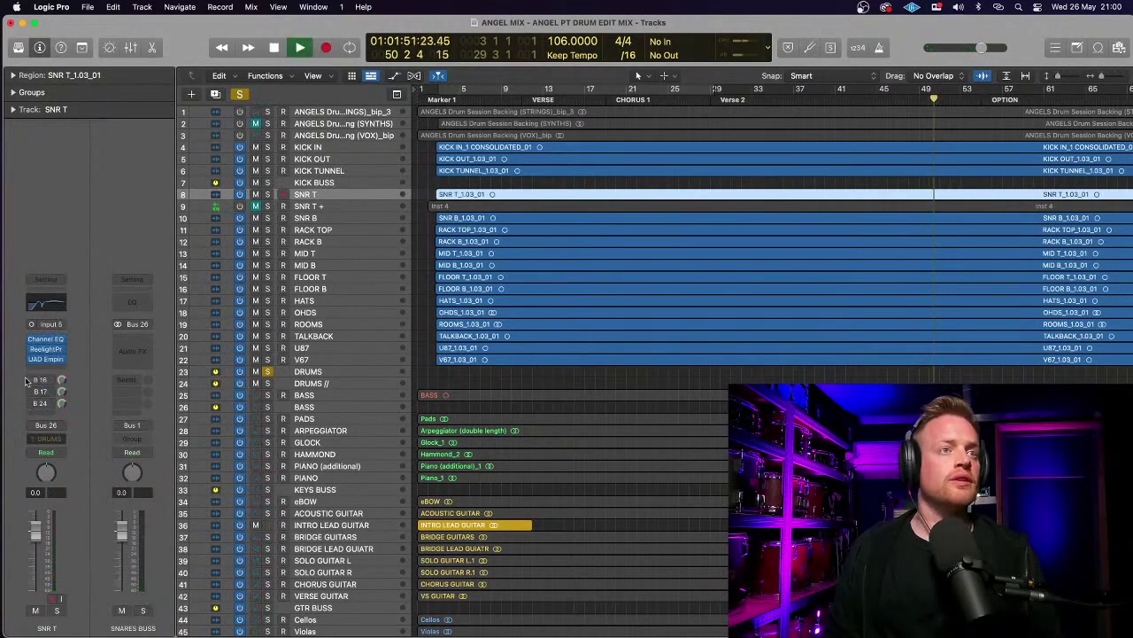
left_click(32, 379)
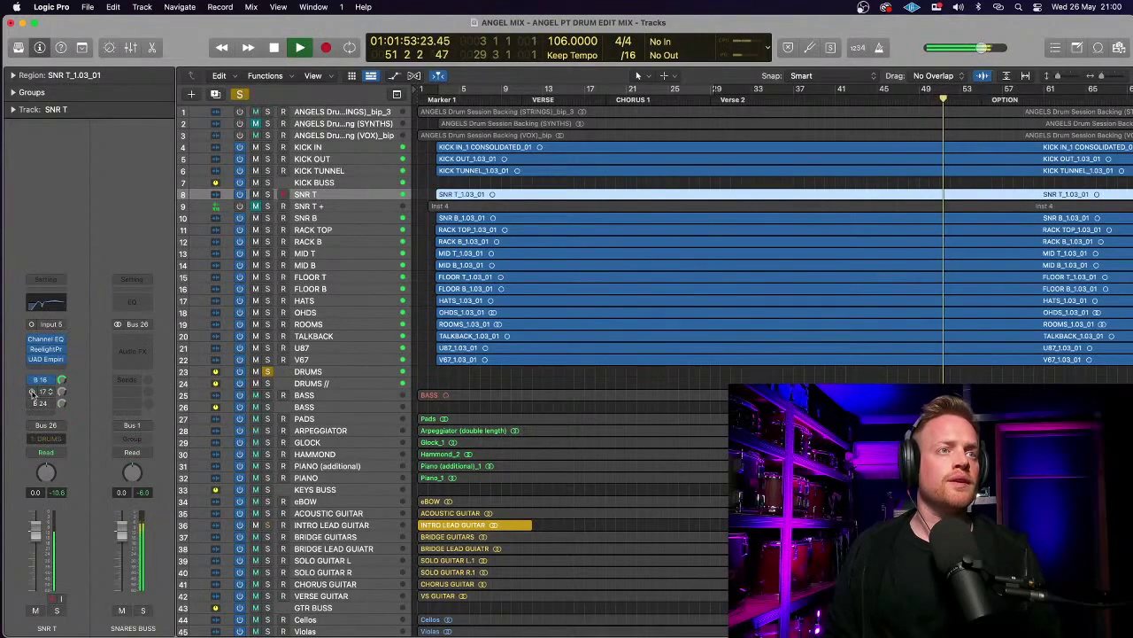
left_click(32, 391)
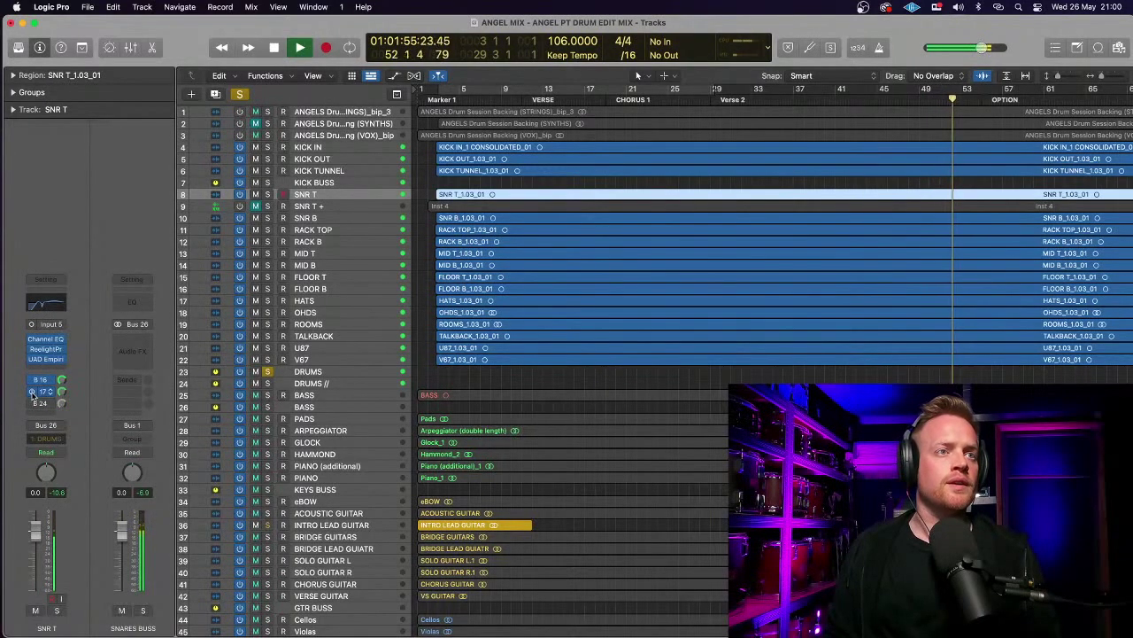
- View the UAD EMT 140 on SN REV LONG and lower that reverb's fader to -7.4 dB during playback
left_click(42, 393)
left_click(83, 370)
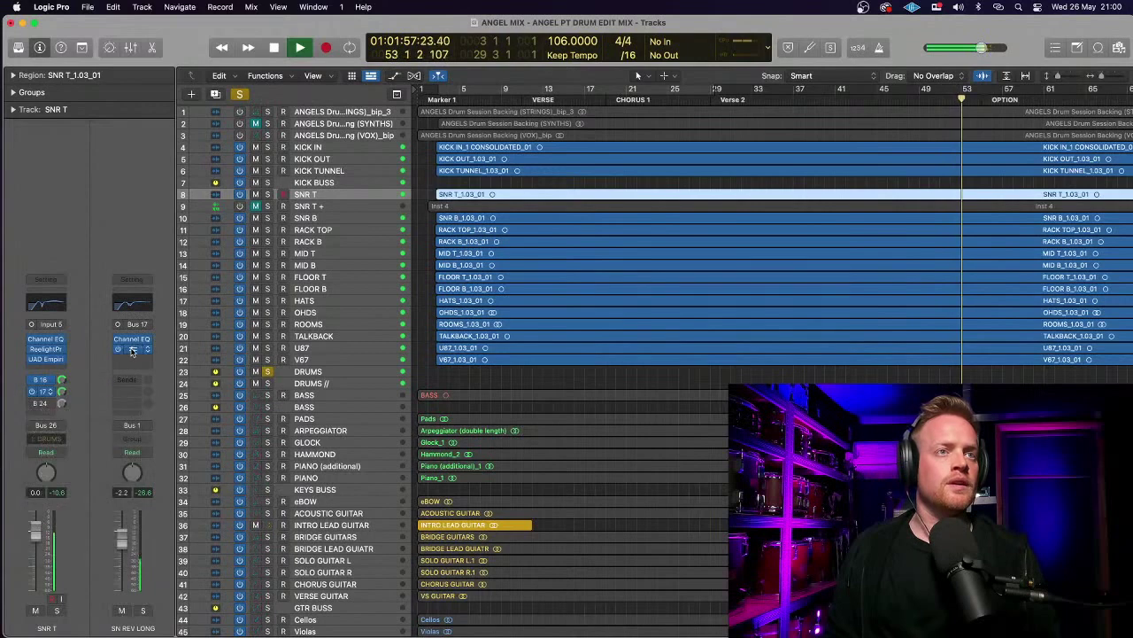
left_click(131, 348)
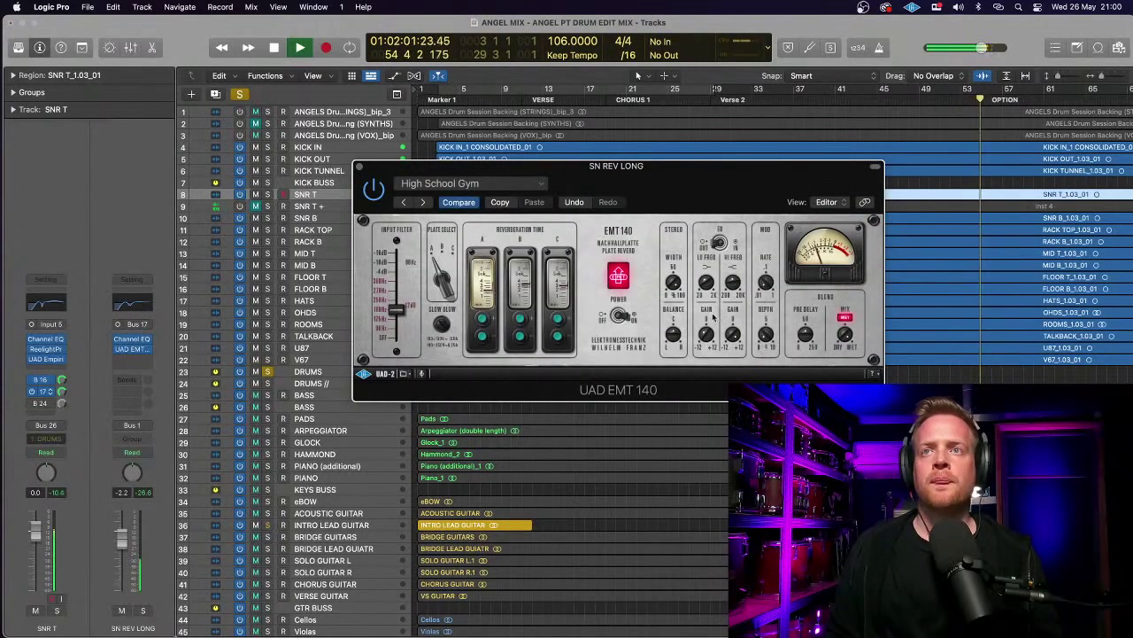
key("space")
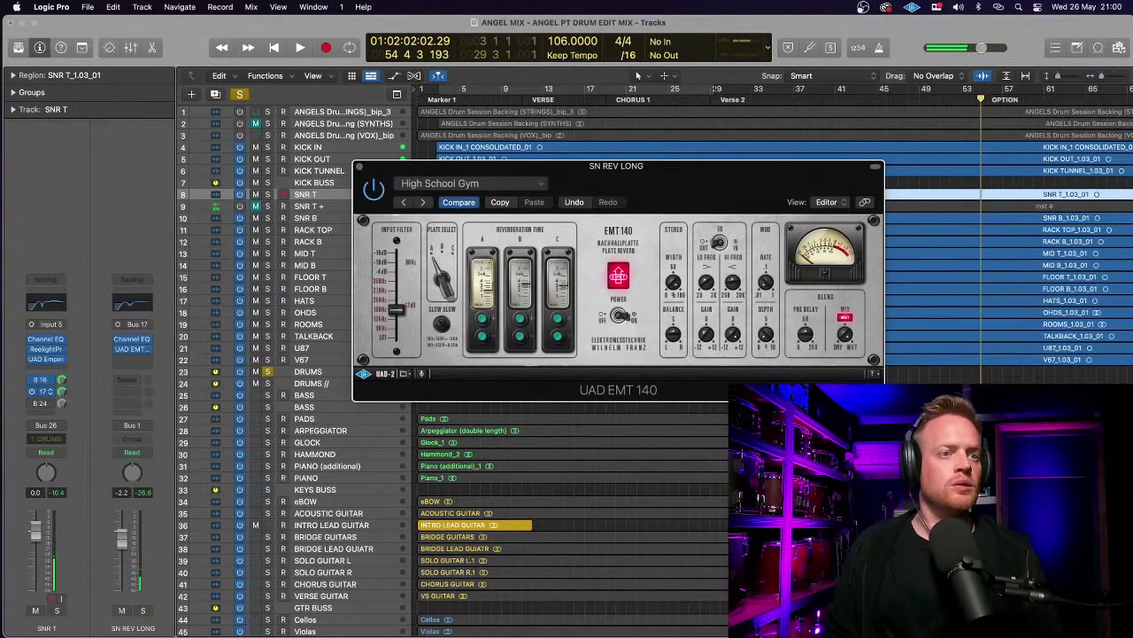
left_click_drag(122, 549, 122, 550)
key("space")
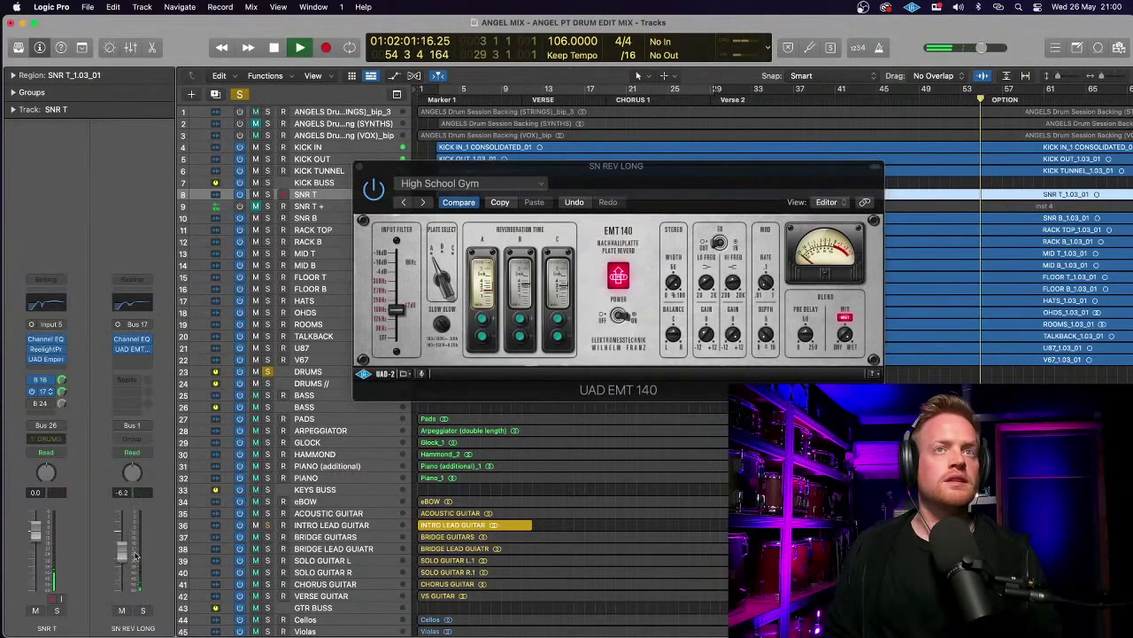
left_click(359, 167)
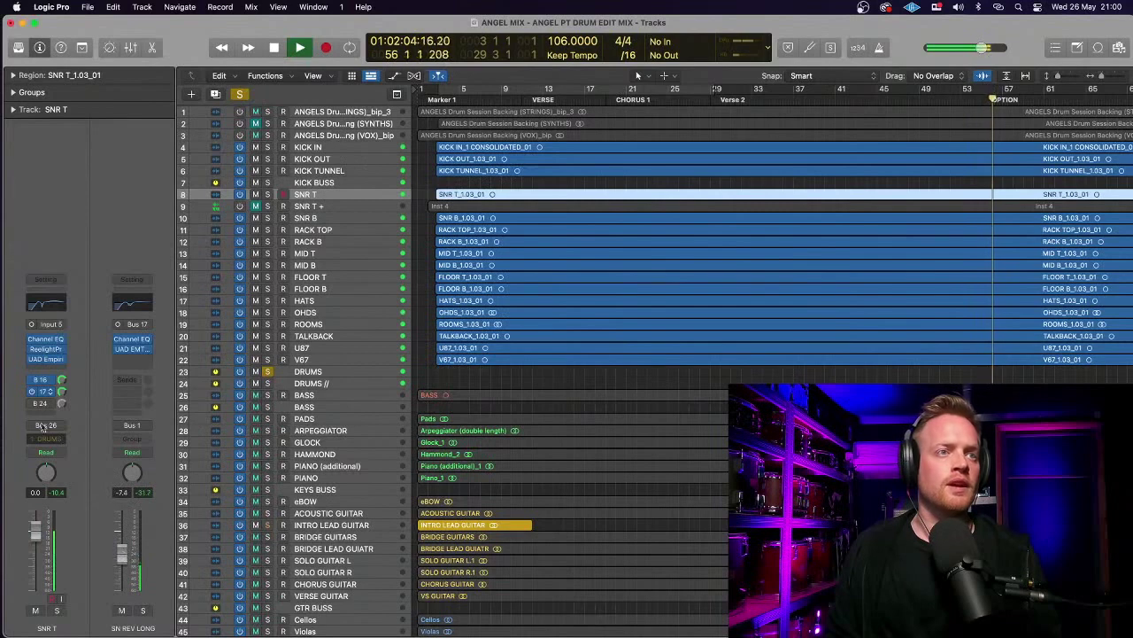
- Re-enable the SNR T send on Bus 24 to GTD DRM REV, listen to it and stop playback
left_click(40, 403)
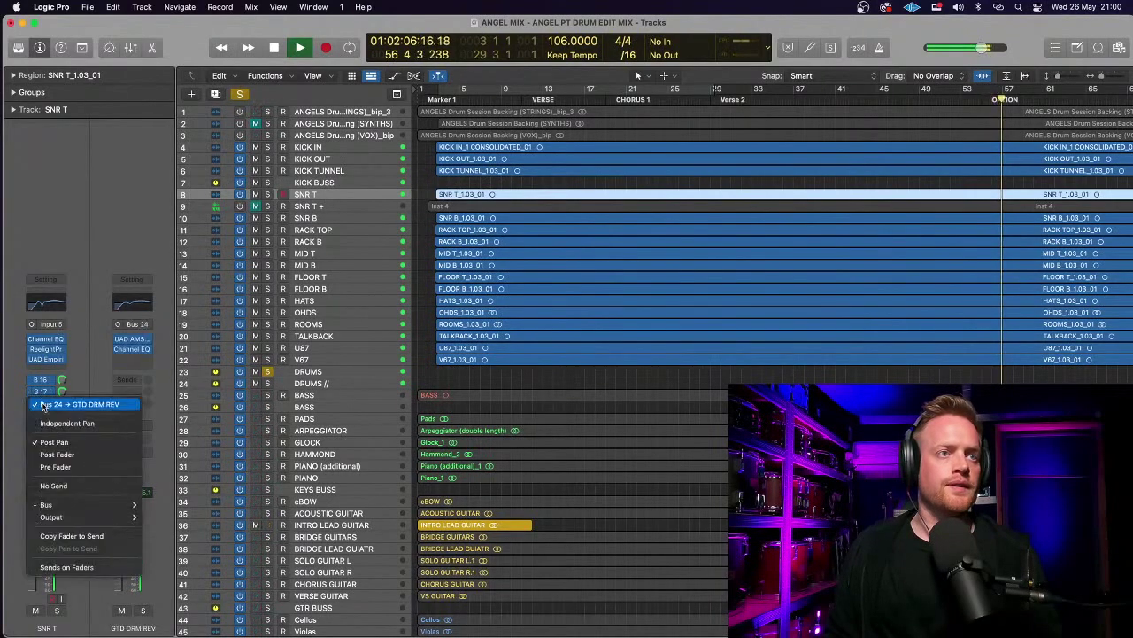
left_click(166, 538)
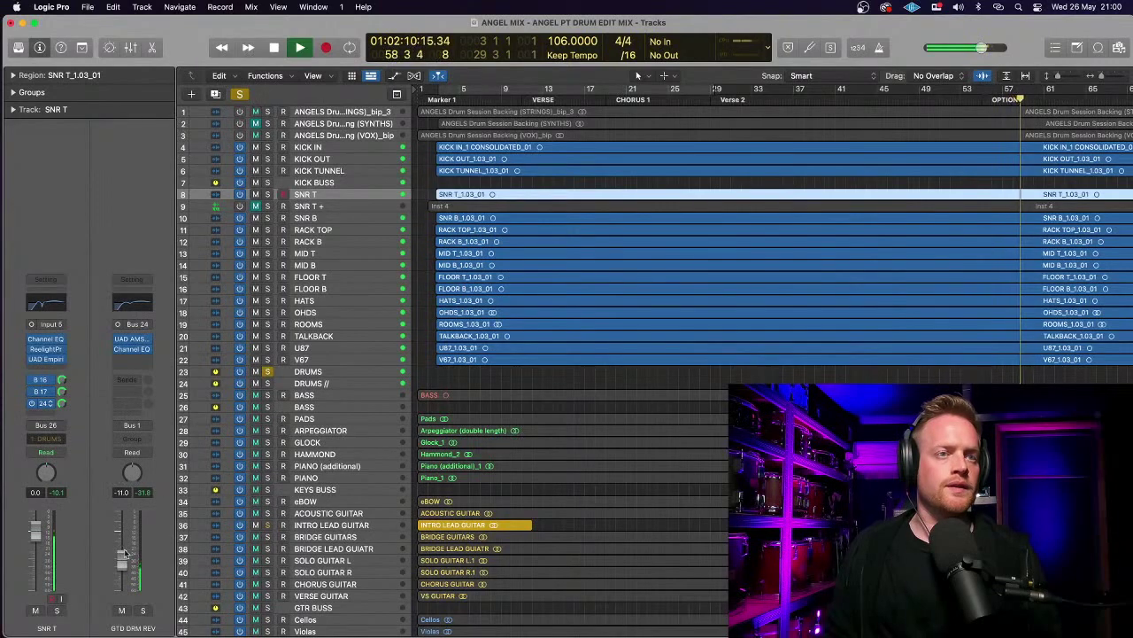
key("space")
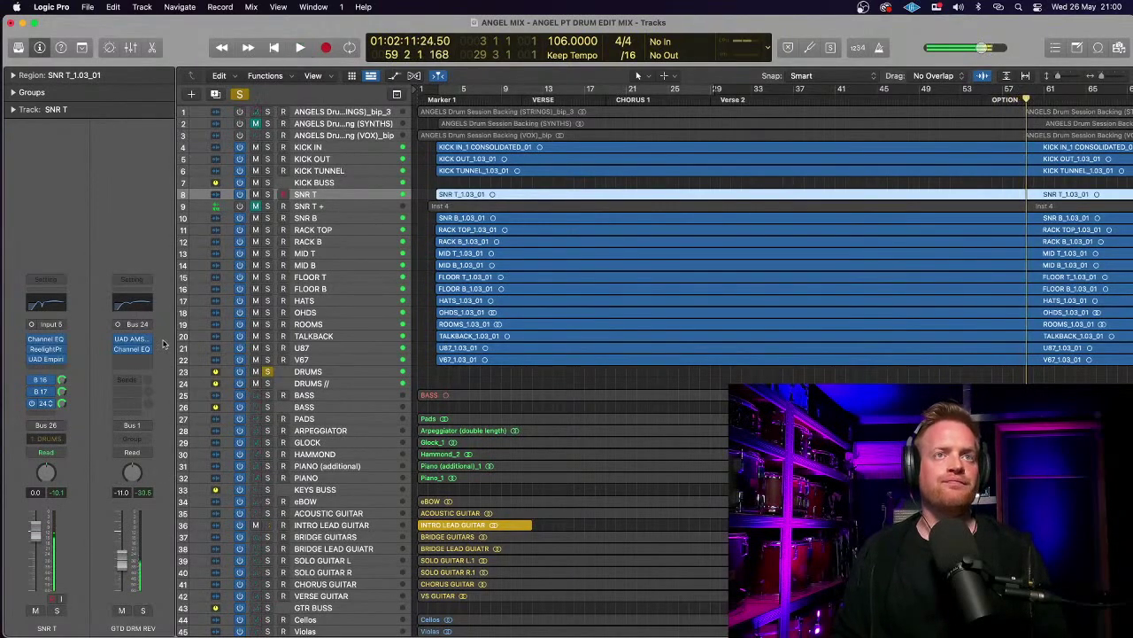
- Select the DRUMS bus and inspect the LocnessV2 Crust and Smash controls
left_click(320, 372)
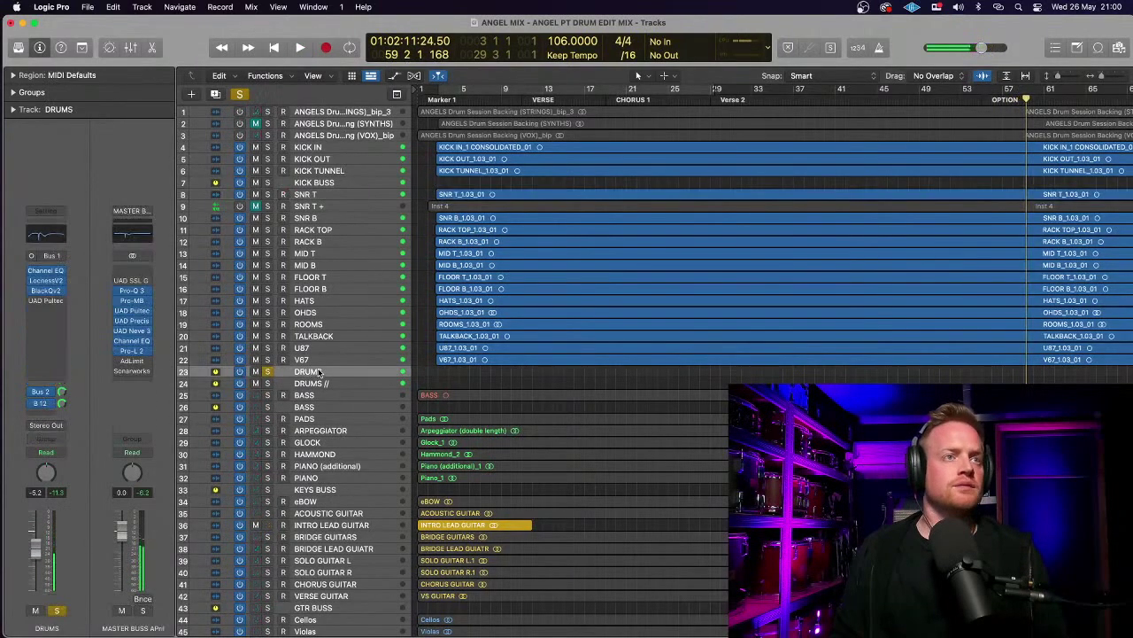
left_click(46, 280)
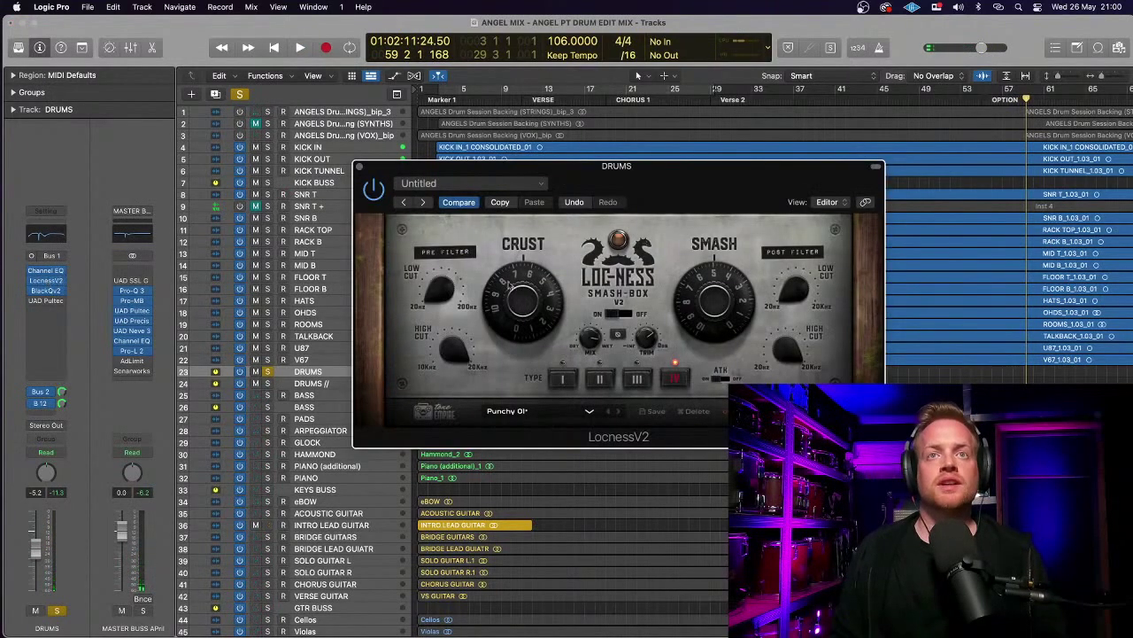
left_click_drag(688, 282, 687, 295)
left_click(359, 166)
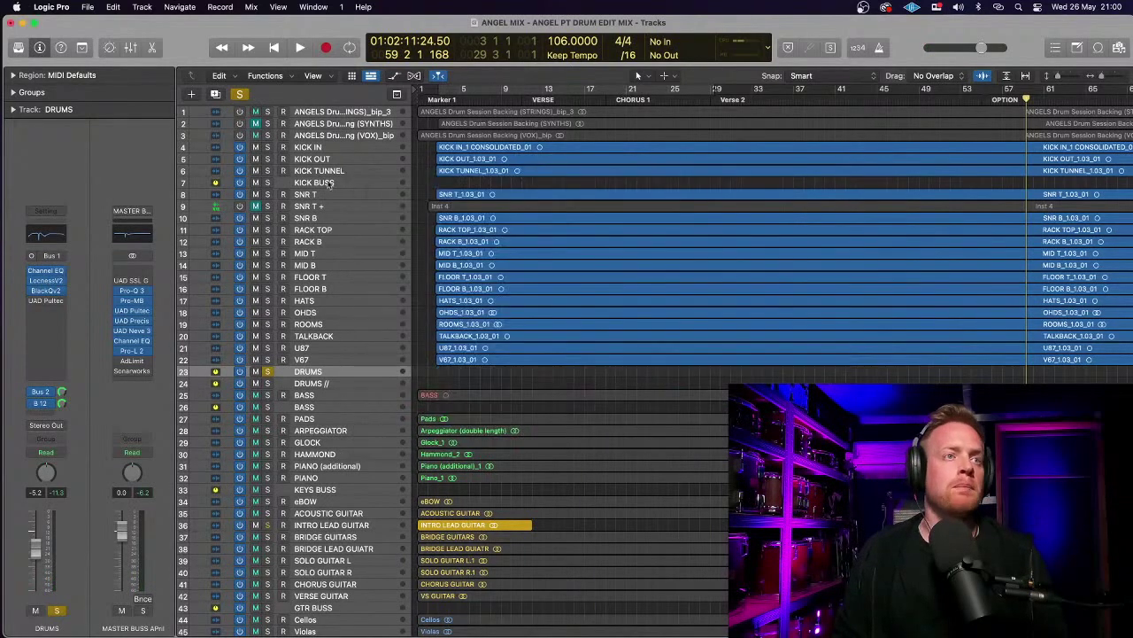
- Show the parallel DRUMS // channel from the Bus 12 send, set its fader to -15.4 dB and play the drums
left_click(44, 405)
left_click(89, 385)
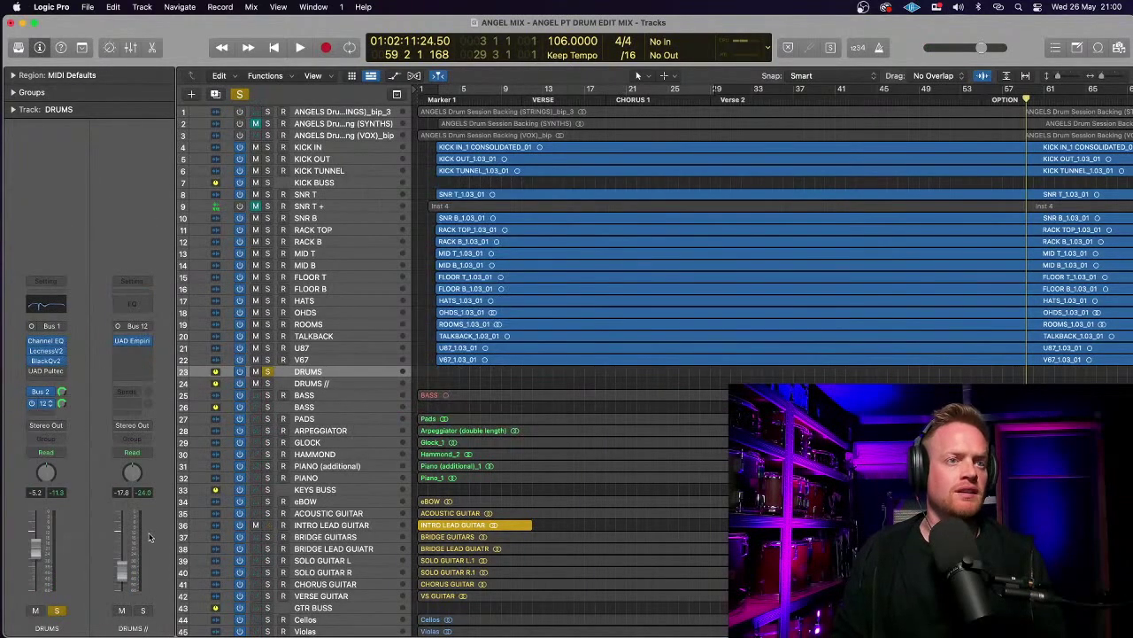
key("space")
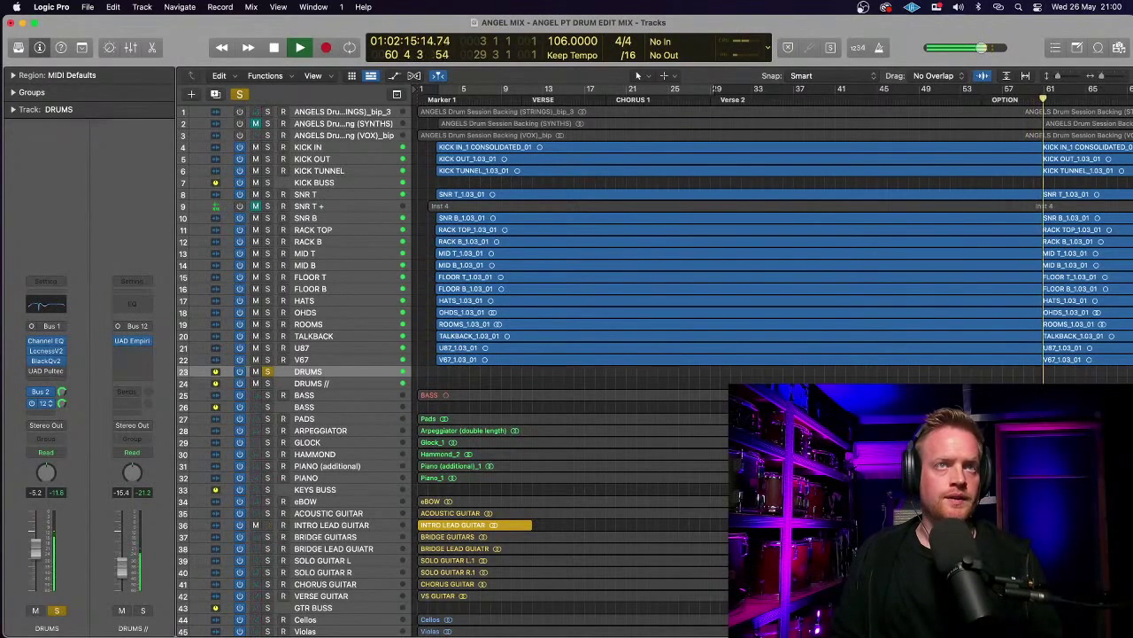
- Set the mix on SNR T's UAD Empirical Labs Distressor about halfway between Dry and Comp while listening
left_click(354, 194)
key("space")
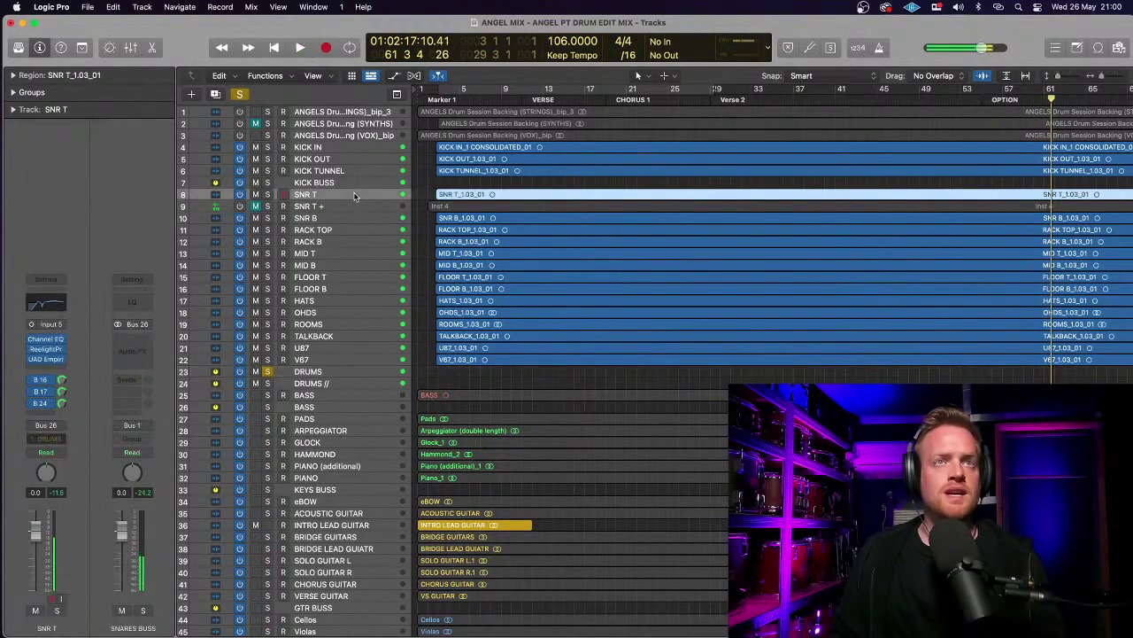
left_click(46, 359)
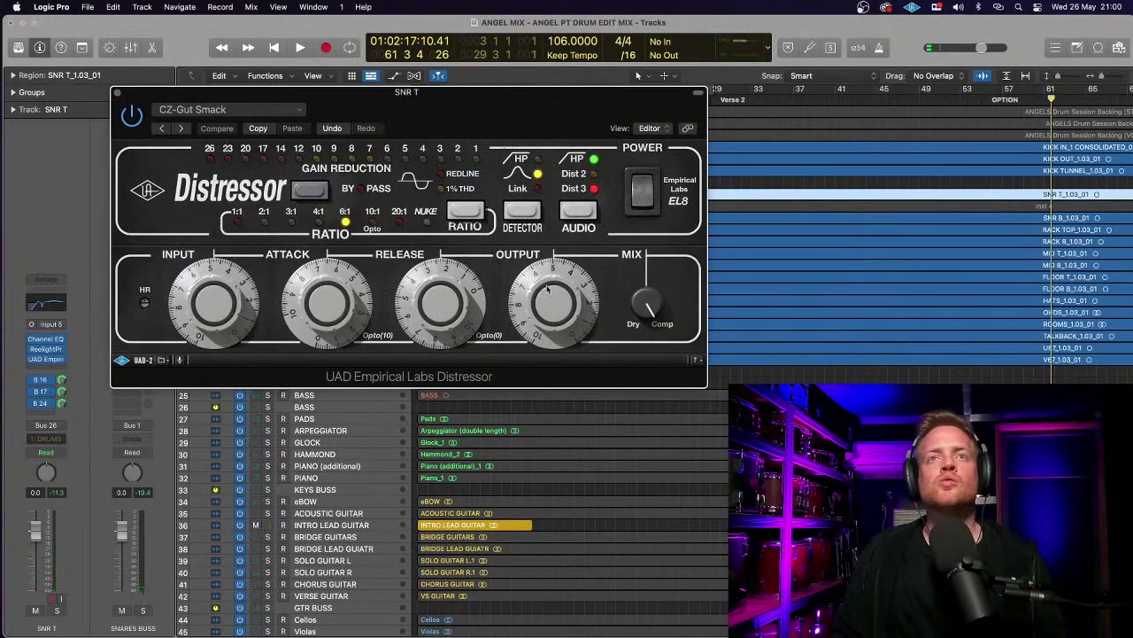
key("space")
left_click_drag(643, 301, 643, 357)
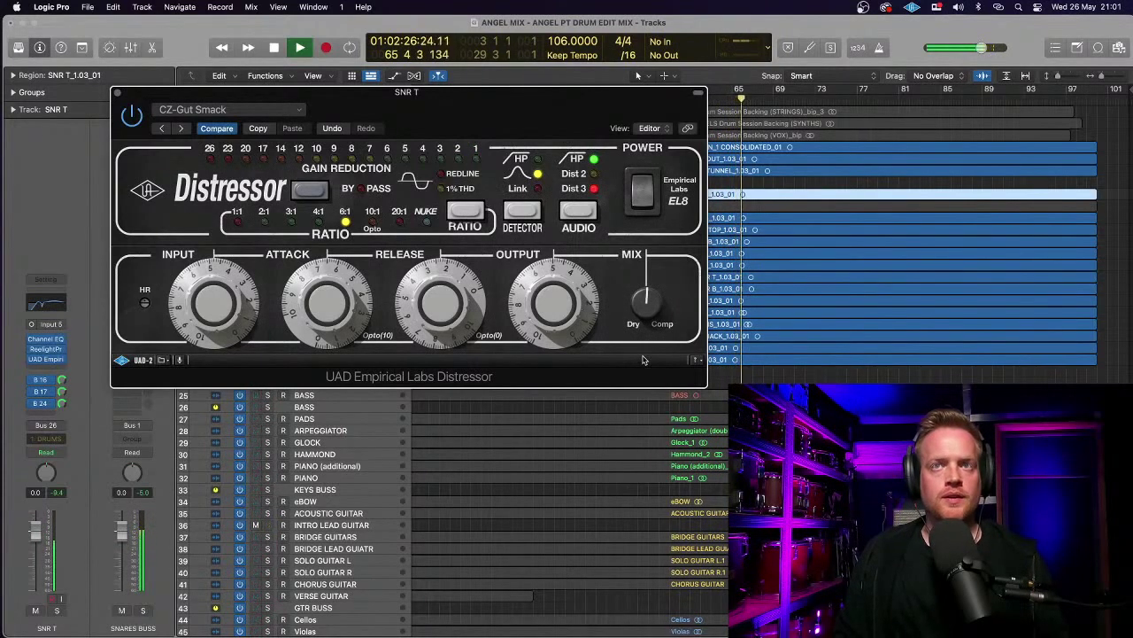
key("space")
left_click(116, 94)
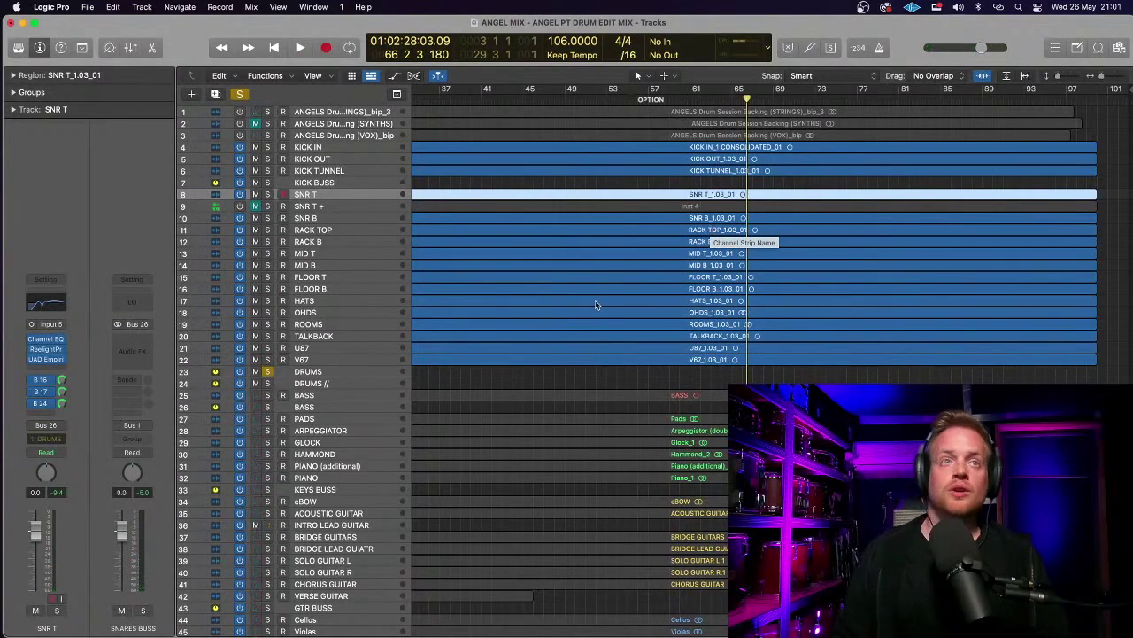
- Select the DRUMS bus and enlarge the track heights to show waveforms and volume sliders
left_click(330, 373)
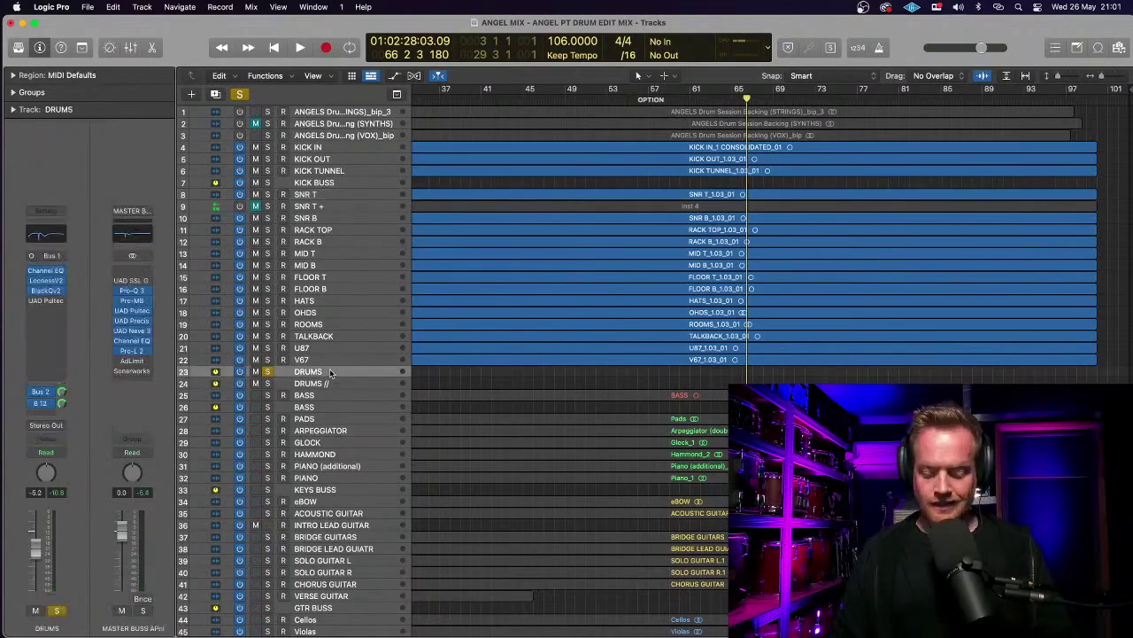
key("super+Down")
key("super+Down")
key("super+Down")
key("super+Down")
key("super+Down")
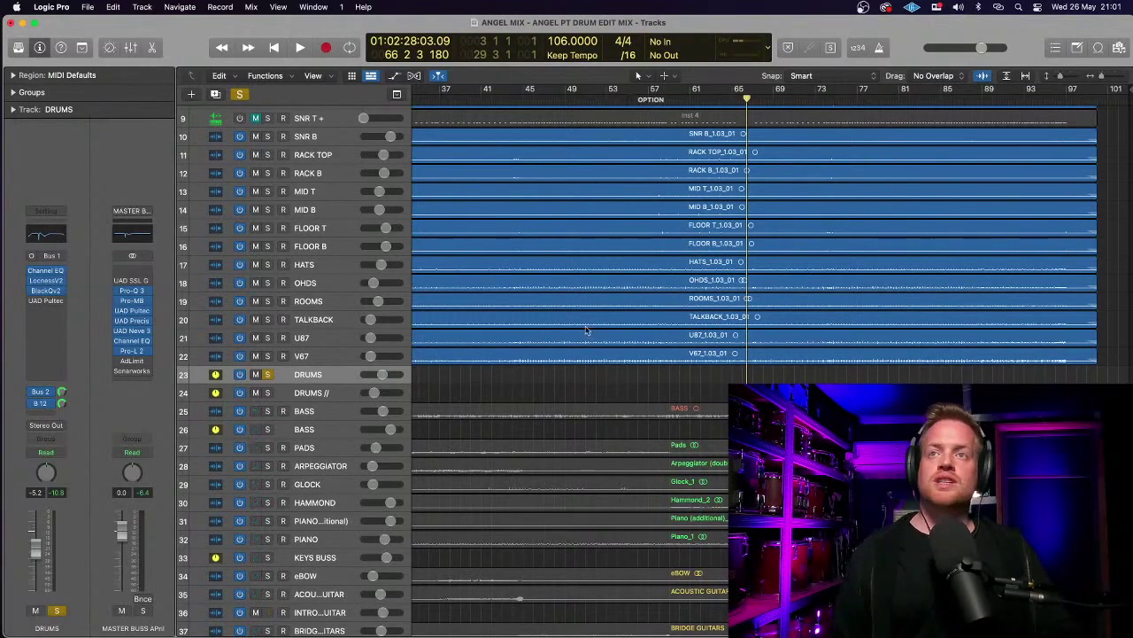
- Fit the whole arrangement in view, play the song and unsolo the DRUMS bus to hear the full mix
key("super+Left")
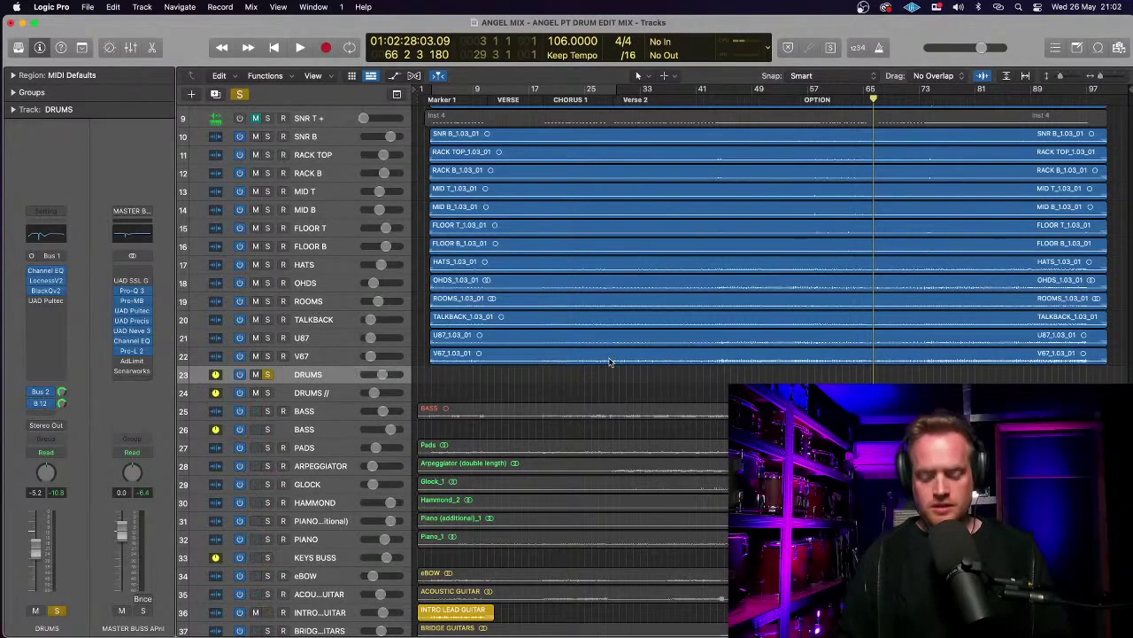
key("space")
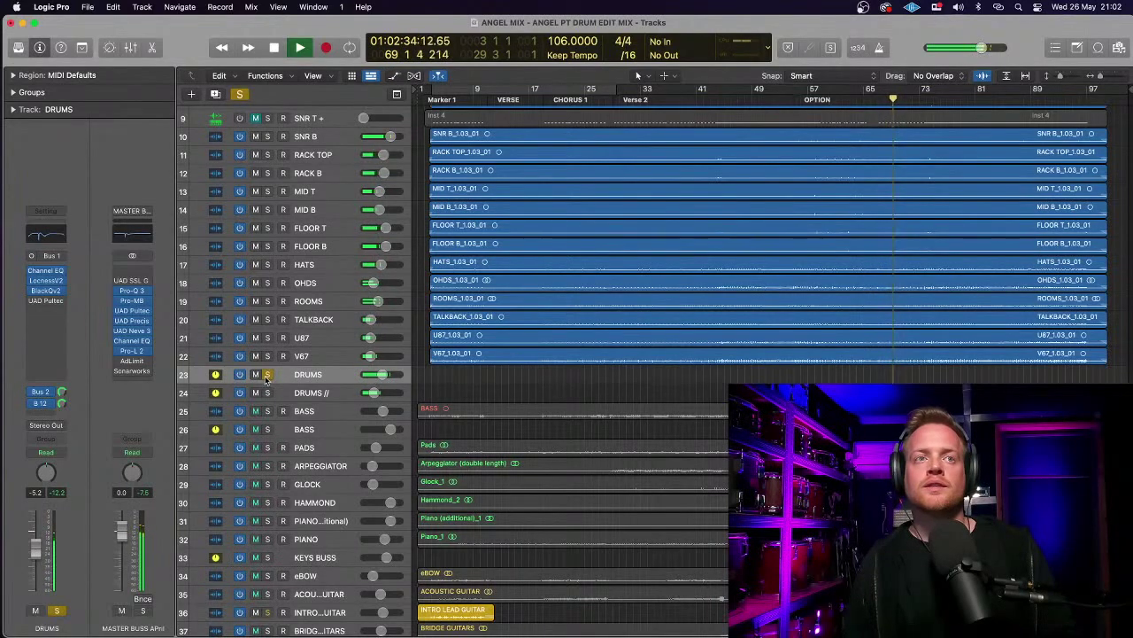
key("s")
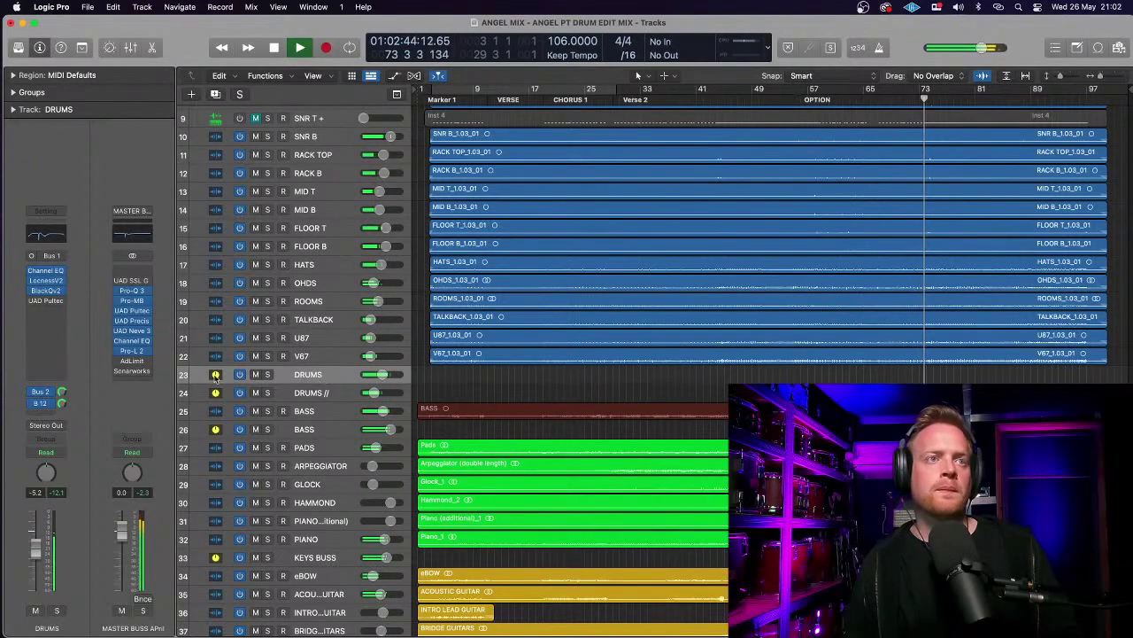
- Shift the high-shelf band in the DRUMS bus Channel EQ slightly lower, to just above 2 kHz, during playback, then stop
left_click(48, 272)
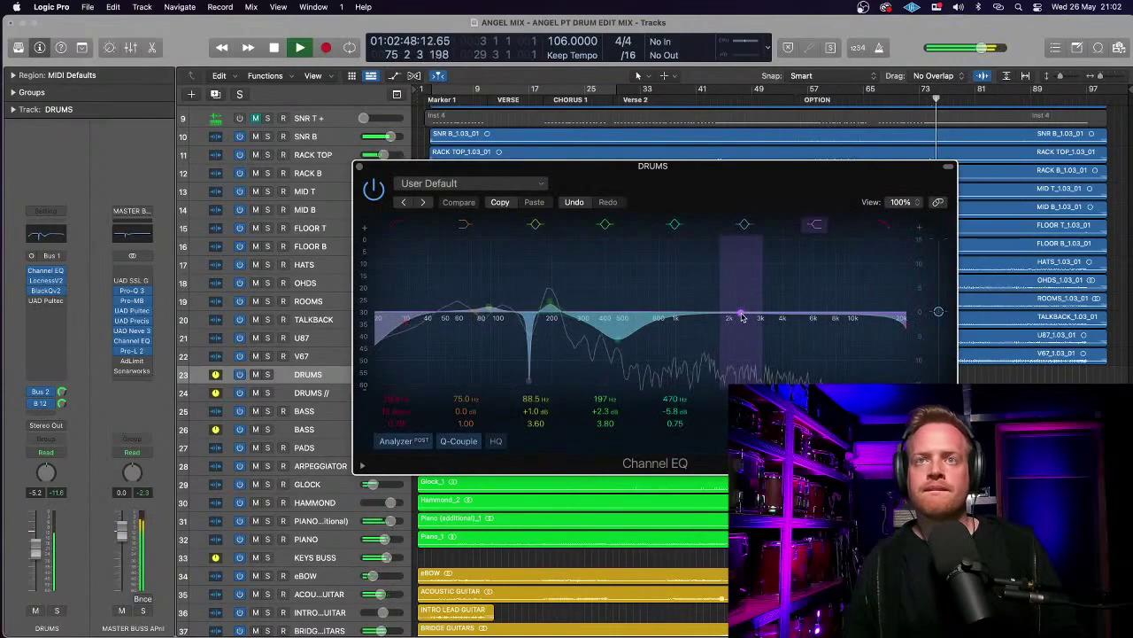
left_click_drag(742, 314, 736, 317)
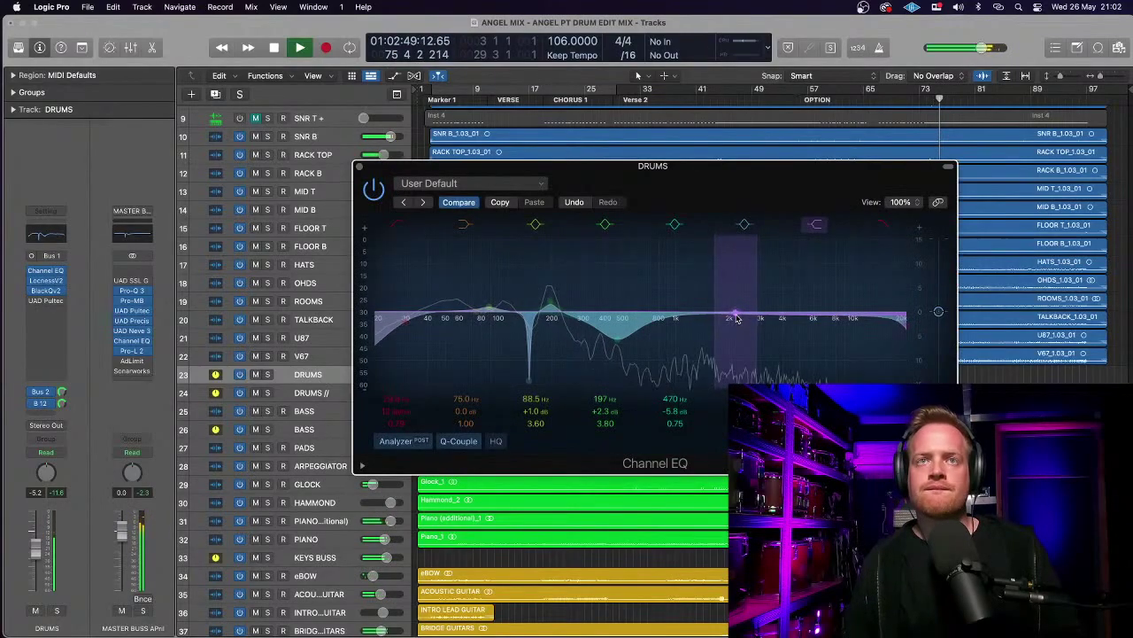
left_click(357, 166)
key("space")
- Lower the STRINGS bus volume to -2.7 dB
scroll(567, 355, "down", 10)
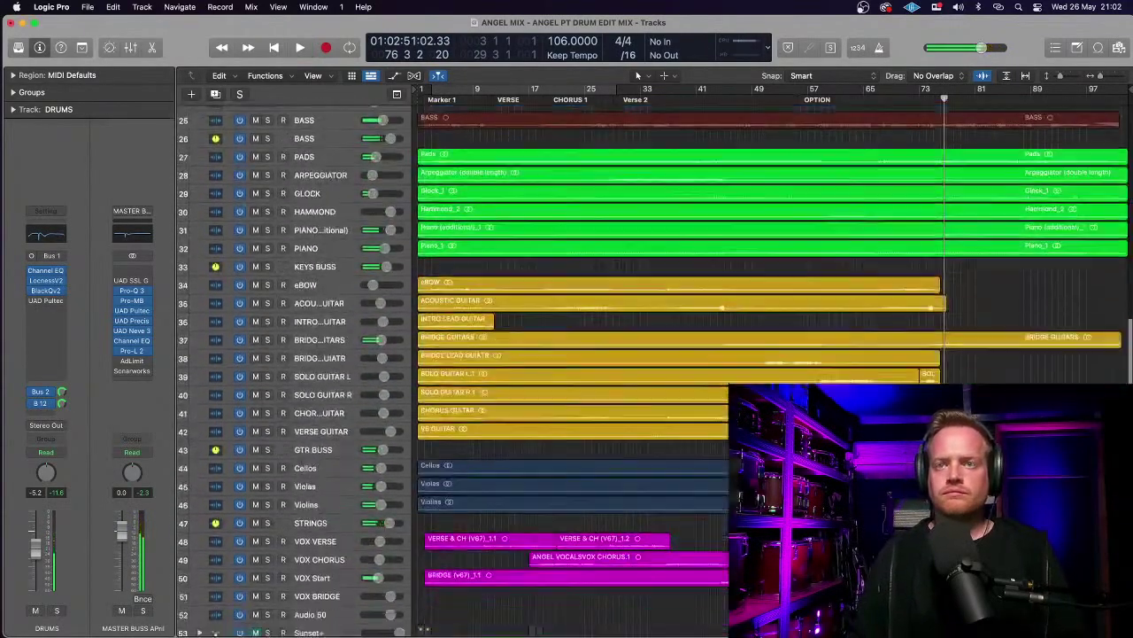
scroll(716, 468, "down", 3)
left_click(335, 443)
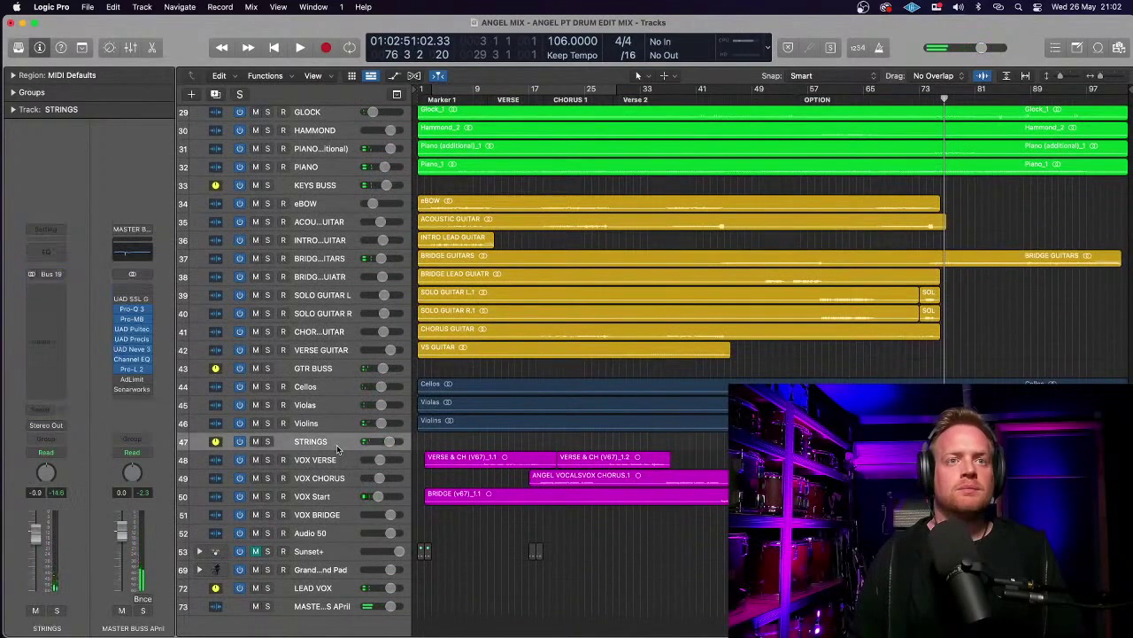
left_click_drag(386, 443, 389, 442)
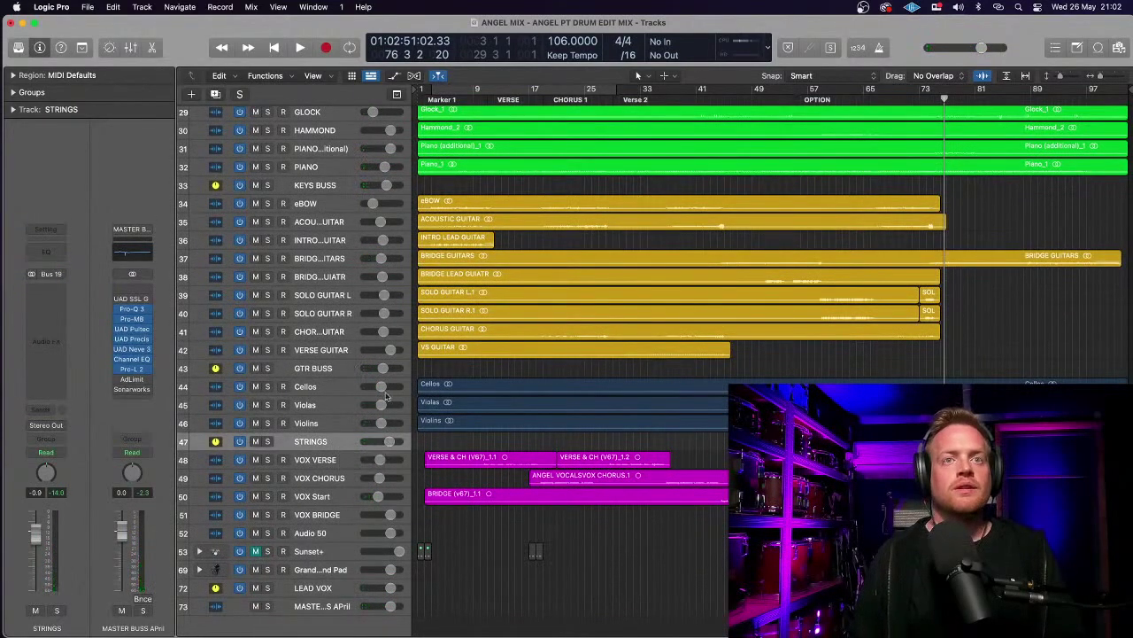
left_click(392, 444)
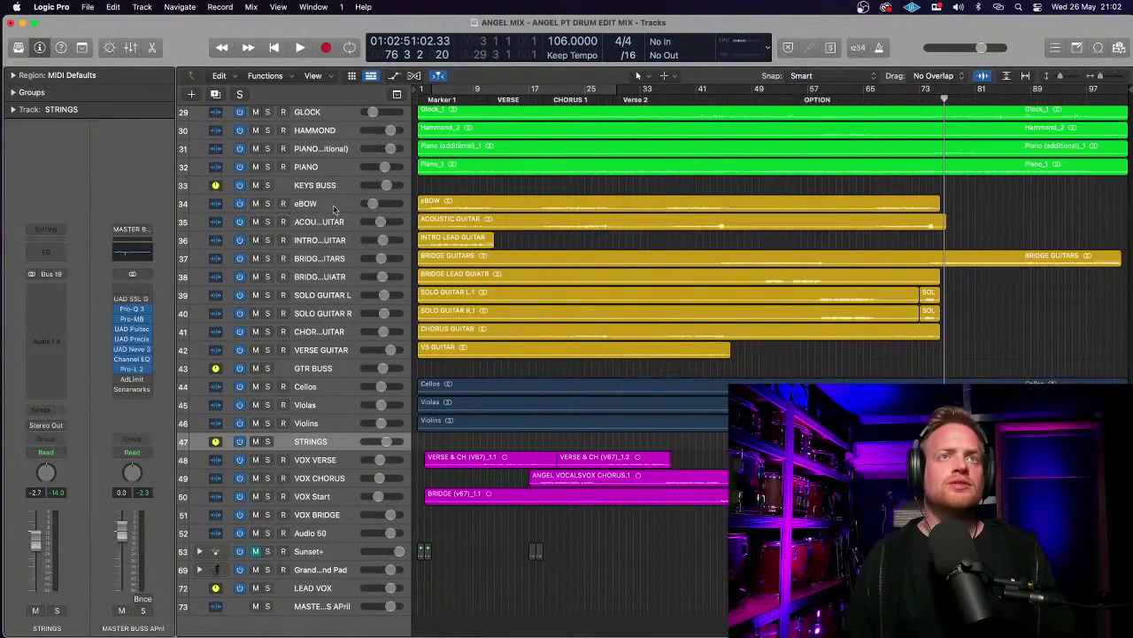
- Review the channel strips of the DRUMS bus, the parallel DRUMS // channel and the BASS track
scroll(335, 209, "up", 6)
left_click(333, 247)
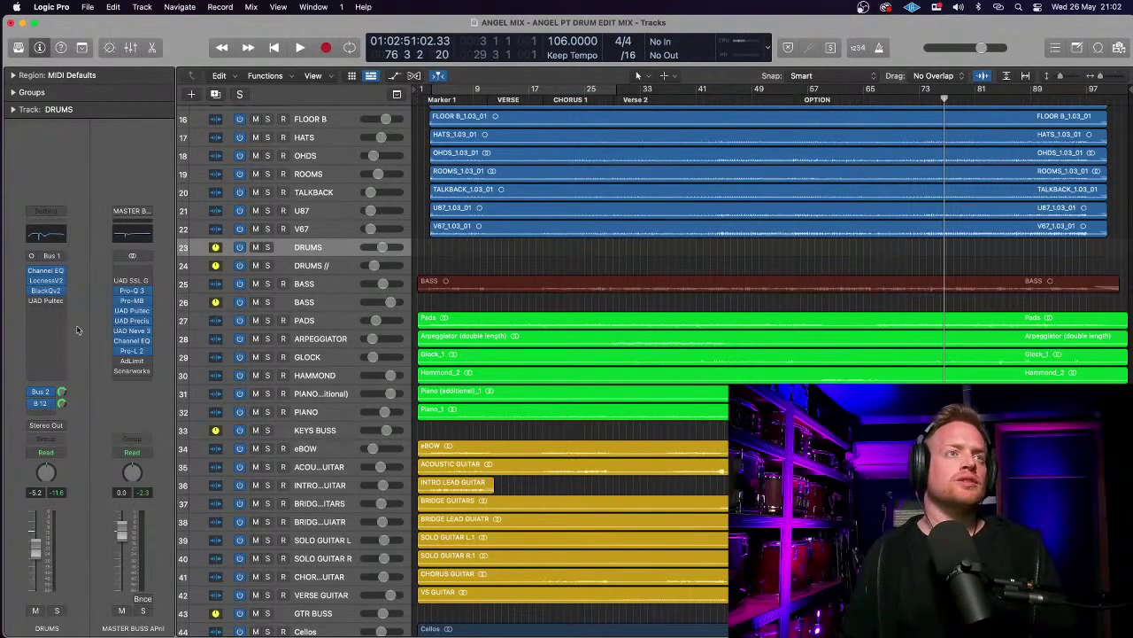
left_click(313, 268)
left_click(319, 249)
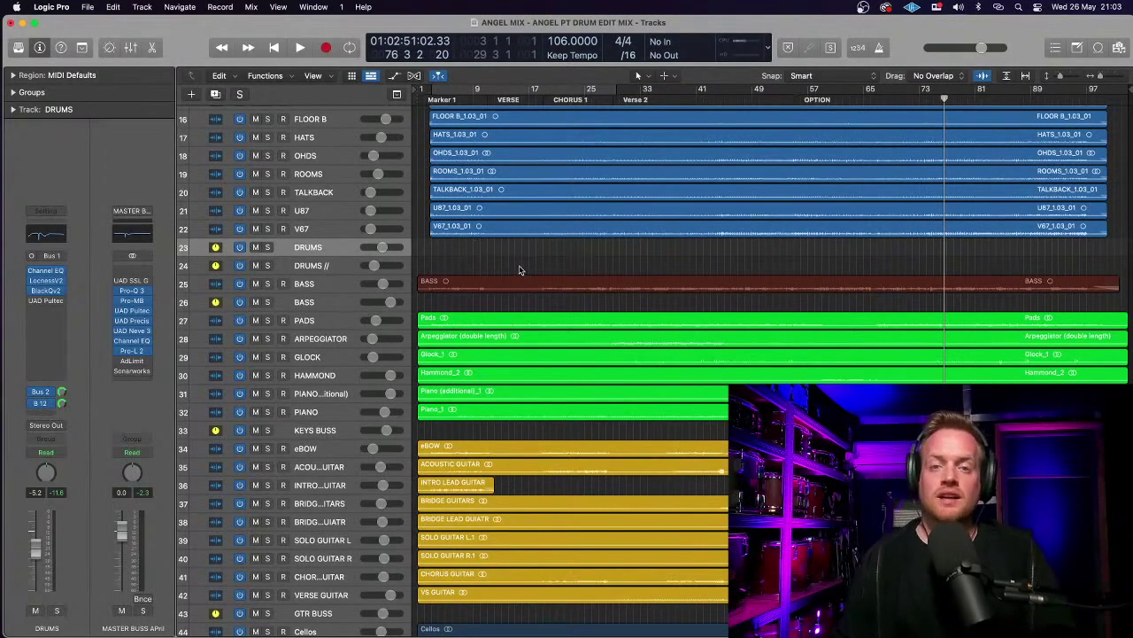
left_click(324, 287)
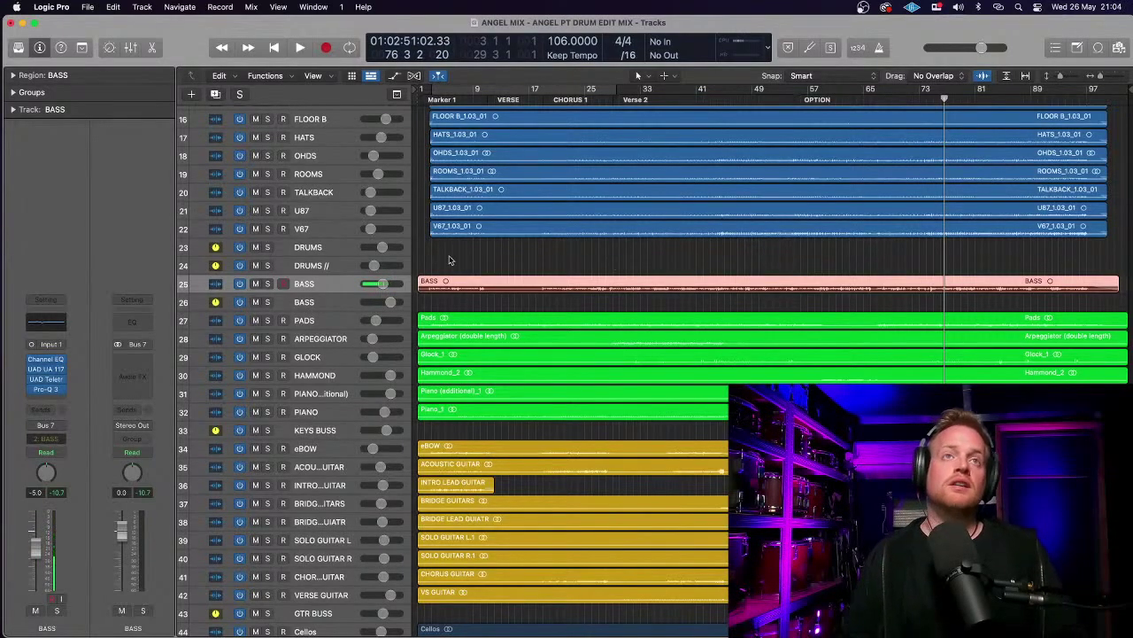
- Select the SNR T track and inspect the curve of its Channel EQ
scroll(272, 281, "up", 2)
scroll(272, 282, "up", 9)
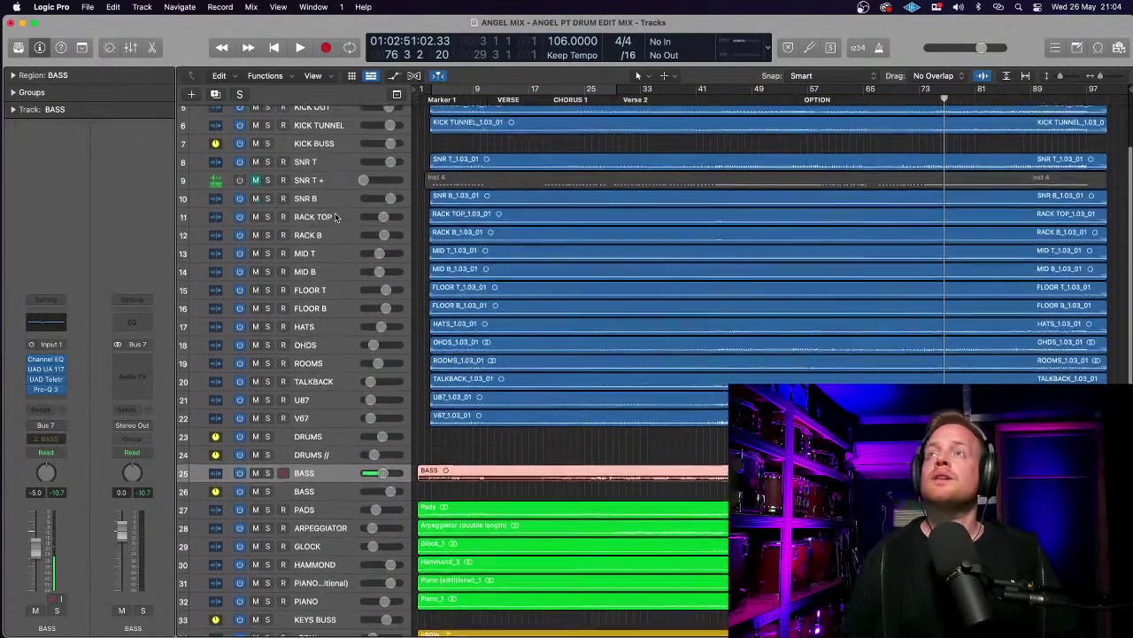
left_click(329, 170)
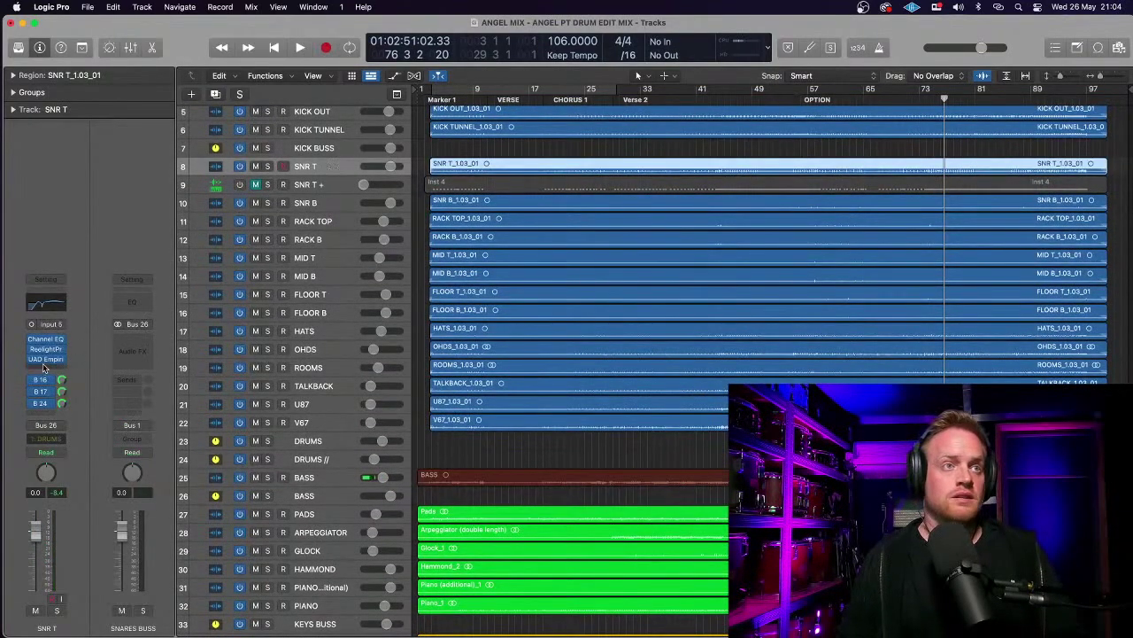
left_click(47, 340)
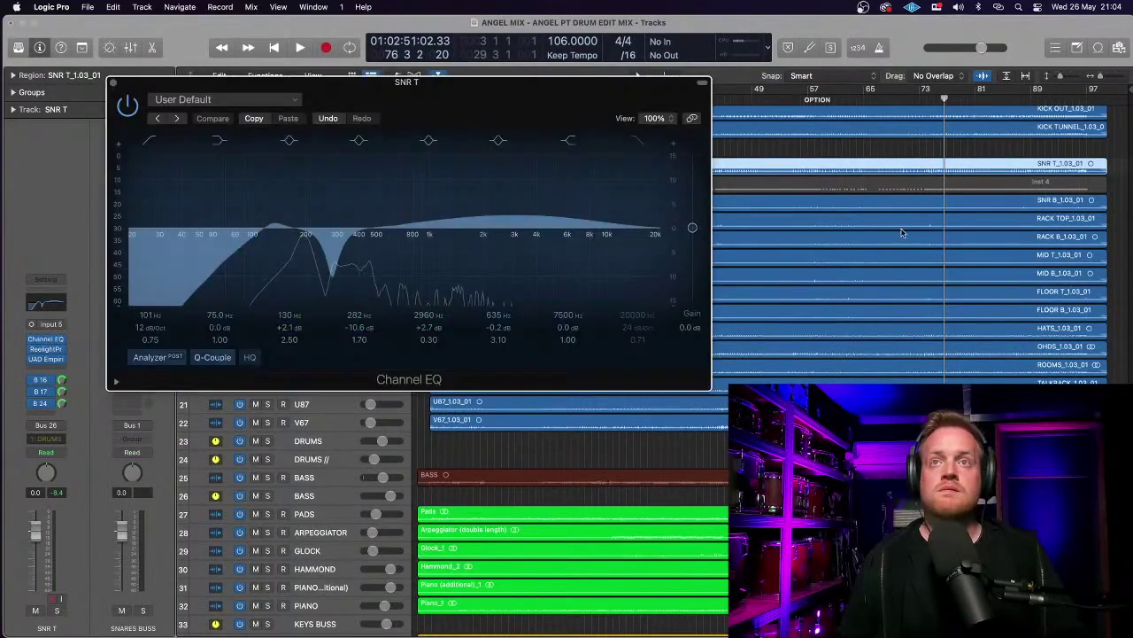
left_click(114, 83)
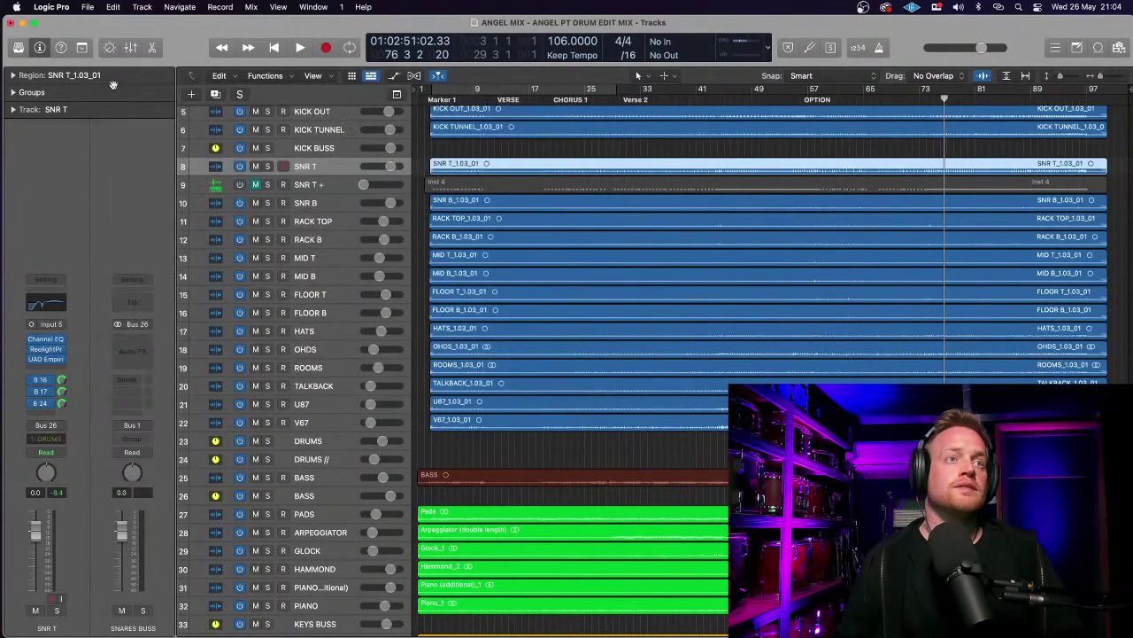
- Check the short, long and gated reverb destinations of SNR T's Bus 16, Bus 17 and Bus 24 sends
left_click(44, 380)
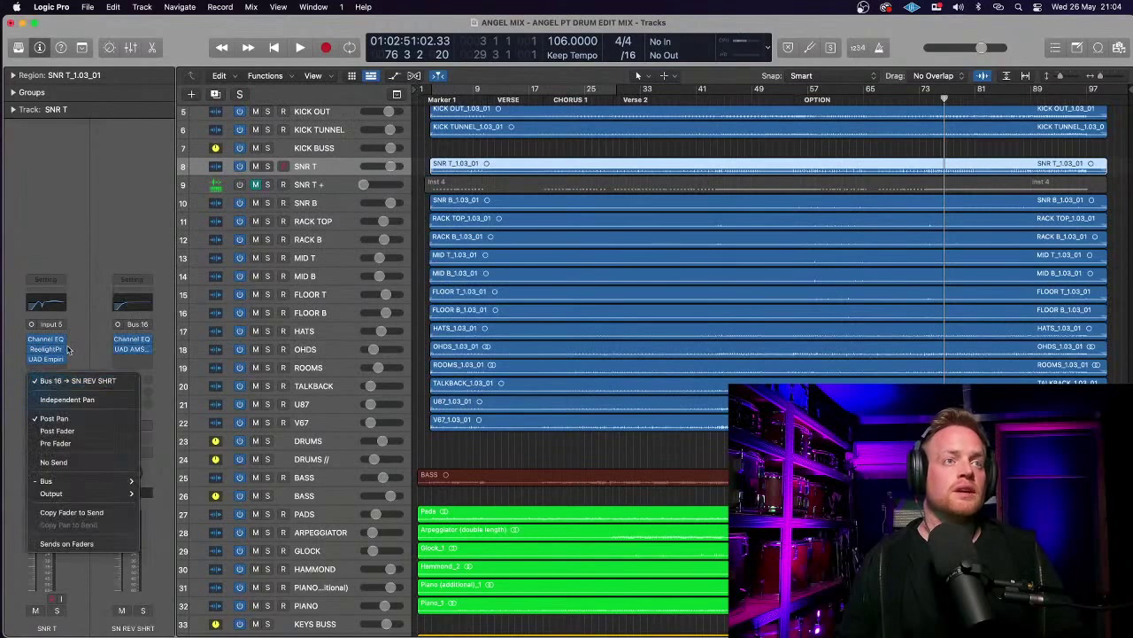
left_click(79, 355)
left_click(47, 393)
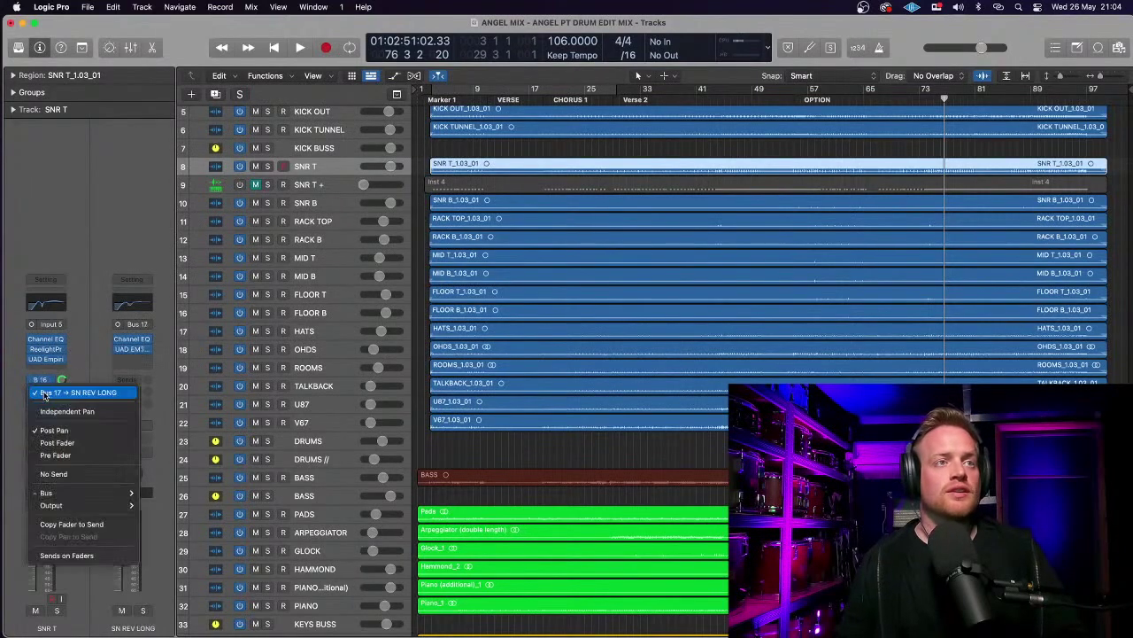
left_click(77, 360)
left_click(41, 402)
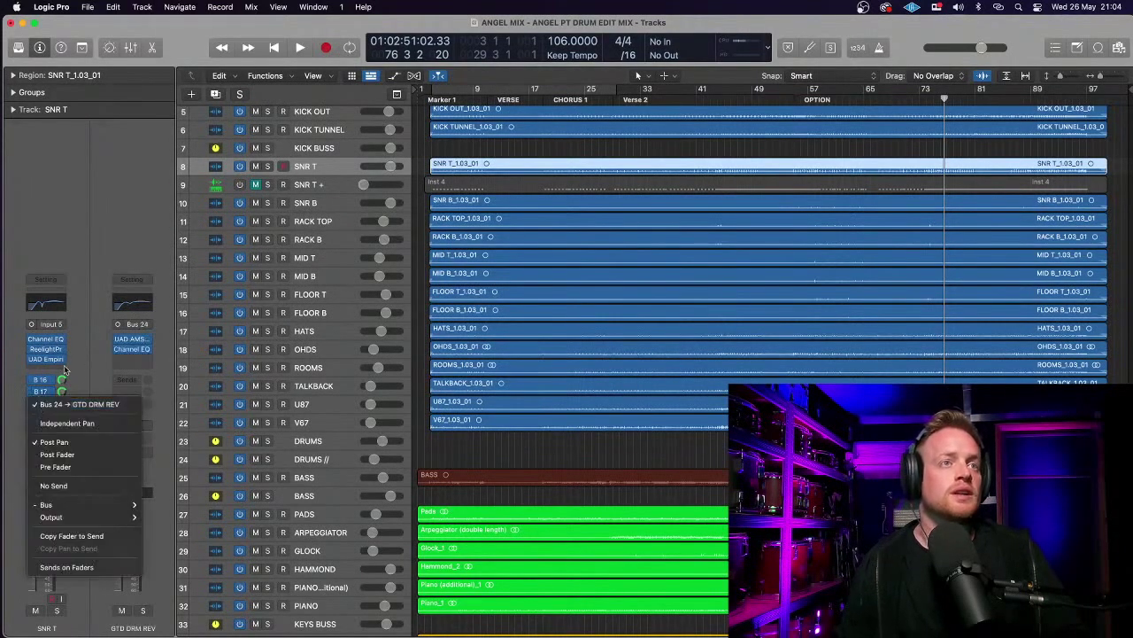
left_click(215, 302)
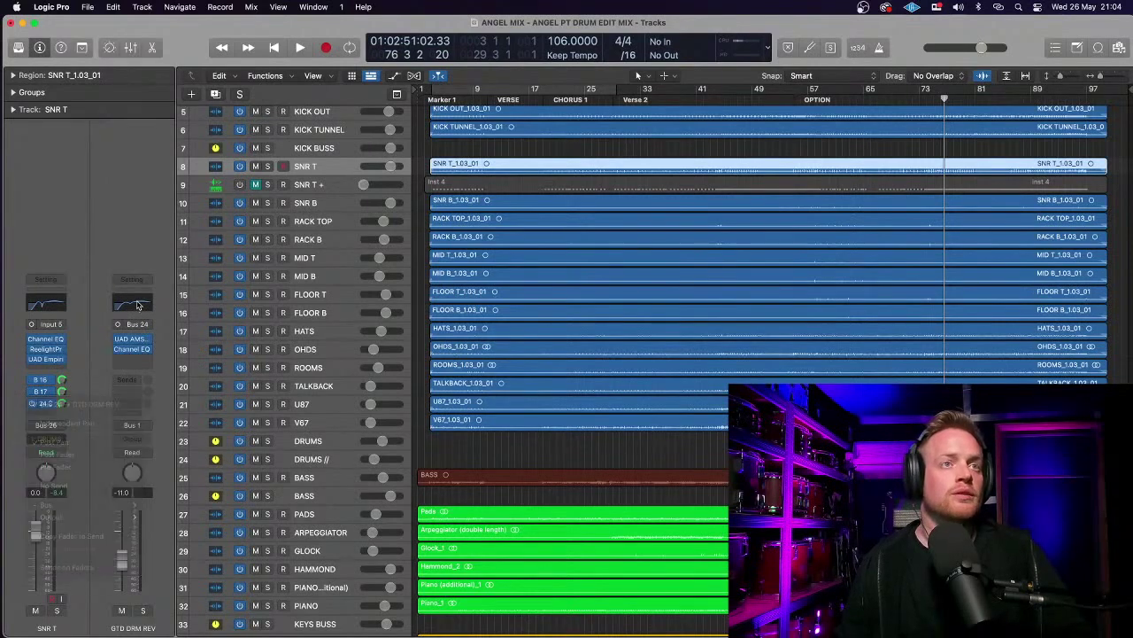
- Flatten the boost around 3 kHz in the GTD DRM REV Channel EQ while the mix plays
left_click(130, 304)
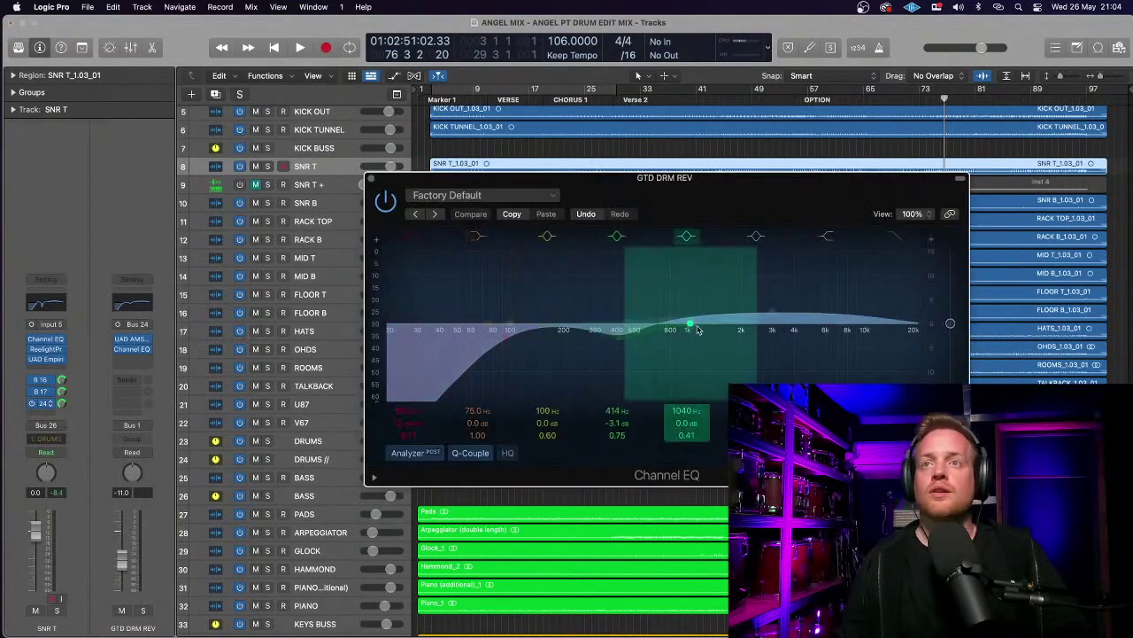
key("space")
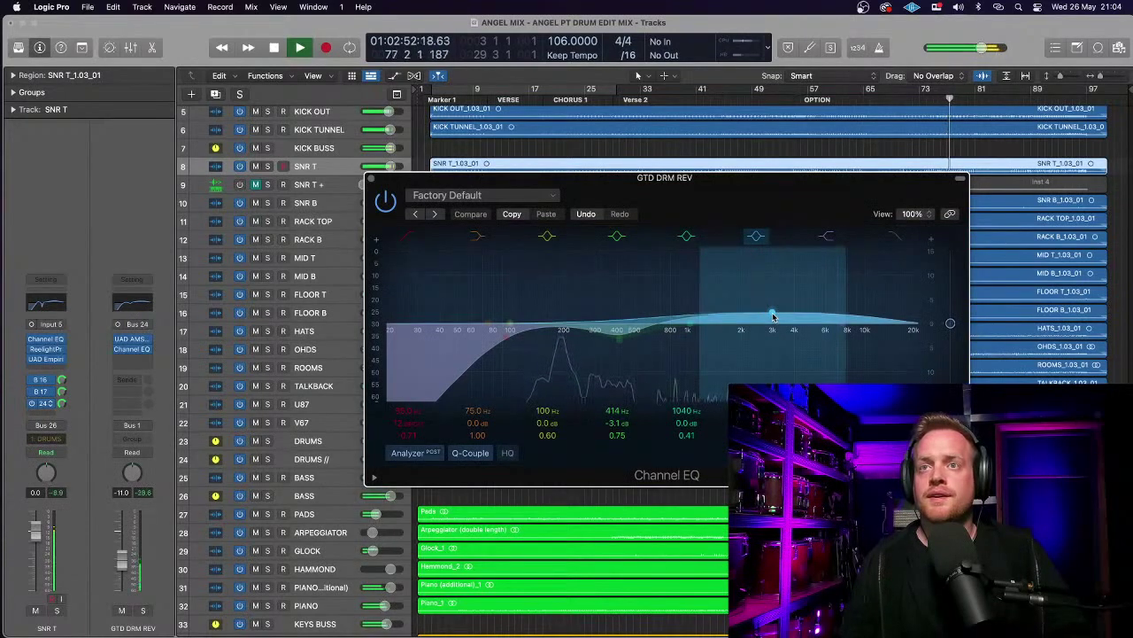
left_click_drag(773, 316, 776, 329)
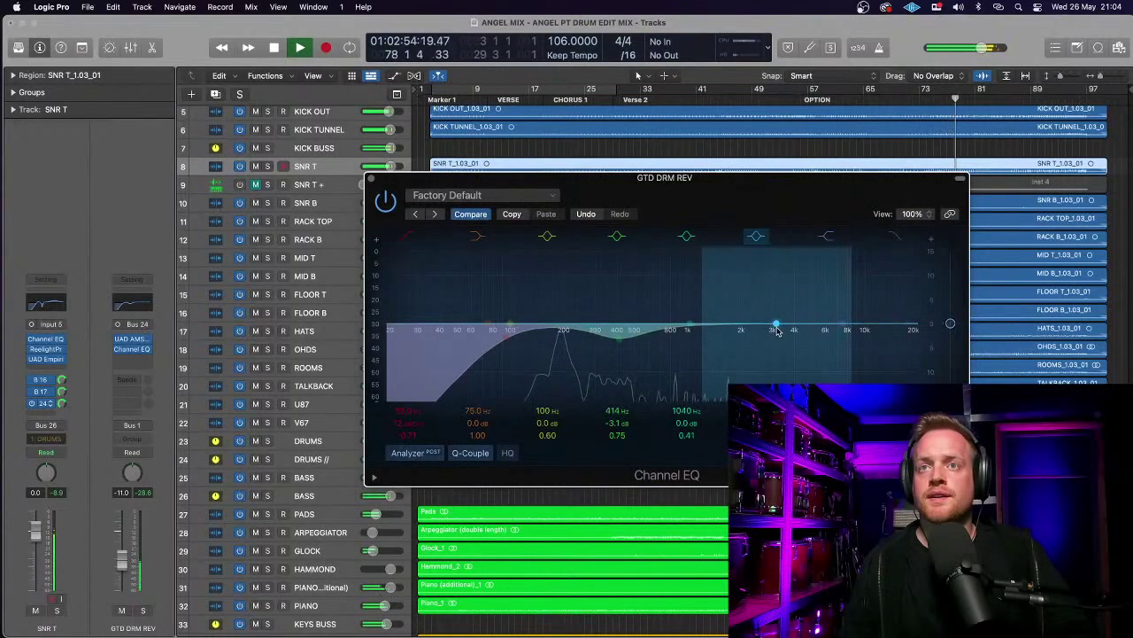
key("space")
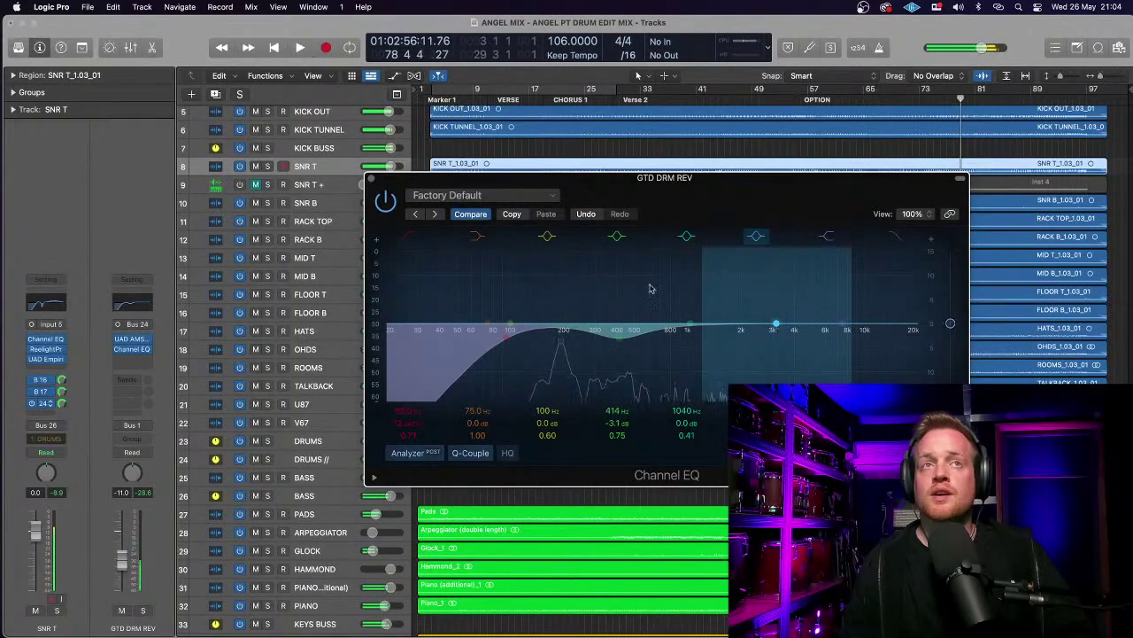
left_click(371, 180)
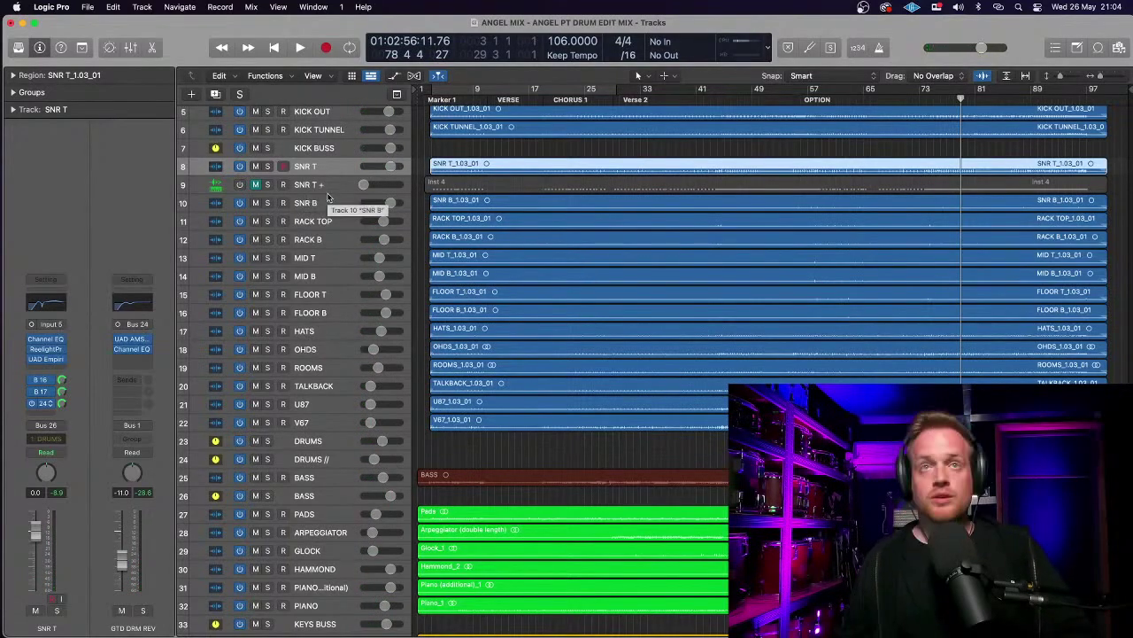
- Add a Channel EQ to KICK BUSS and adjust its high-shelf gain with the corner just above 2 kHz while the mix plays
scroll(330, 202, "up", 3)
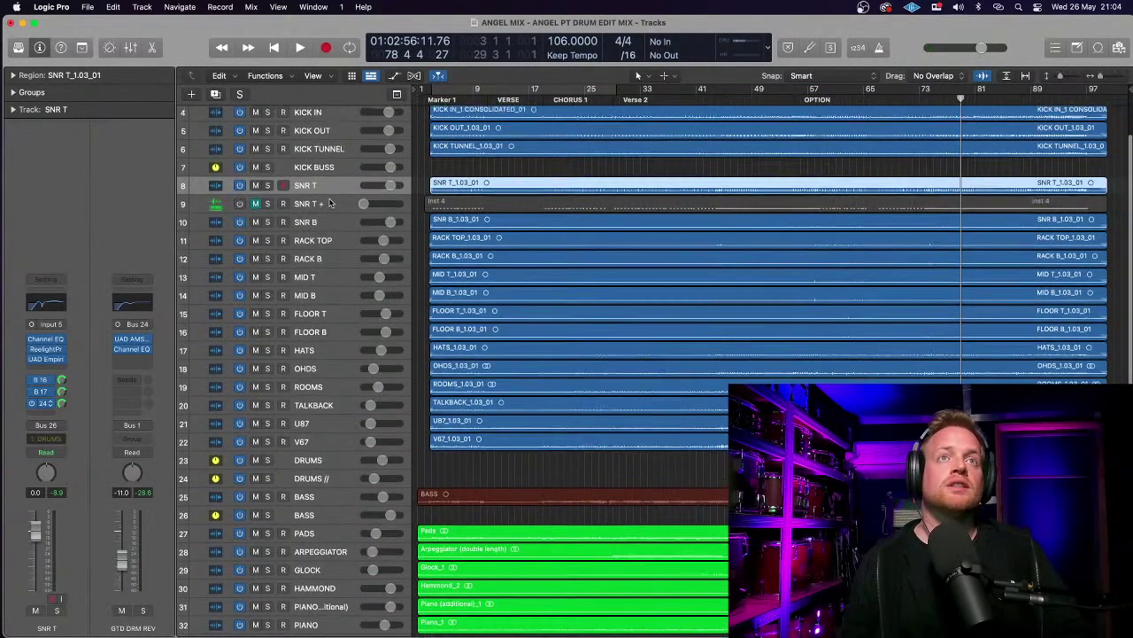
left_click(329, 181)
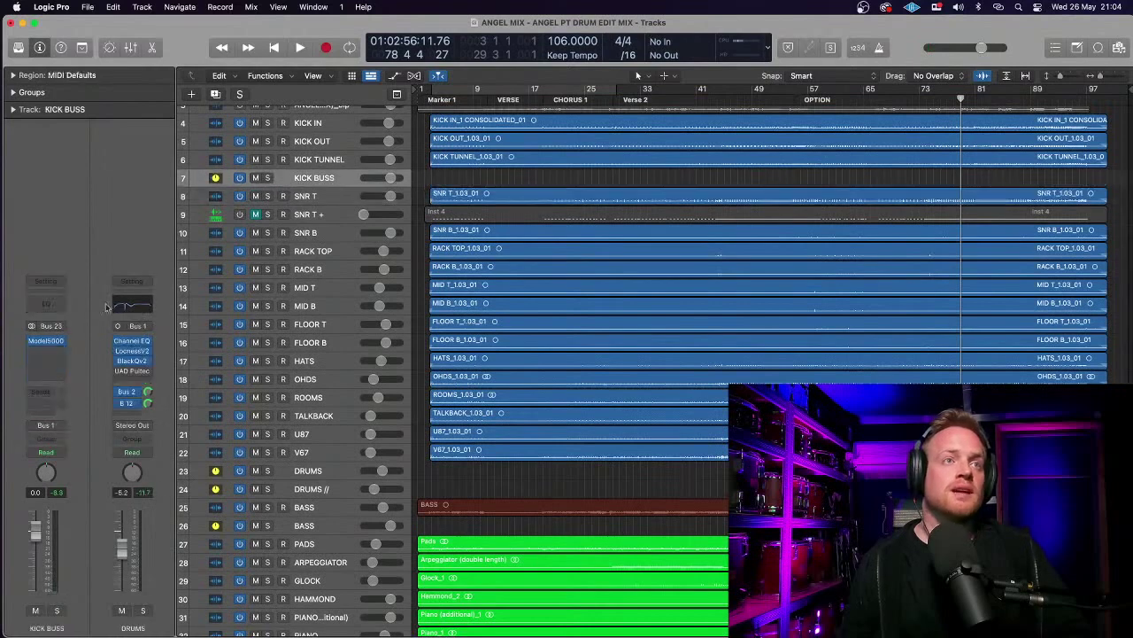
left_click(49, 304)
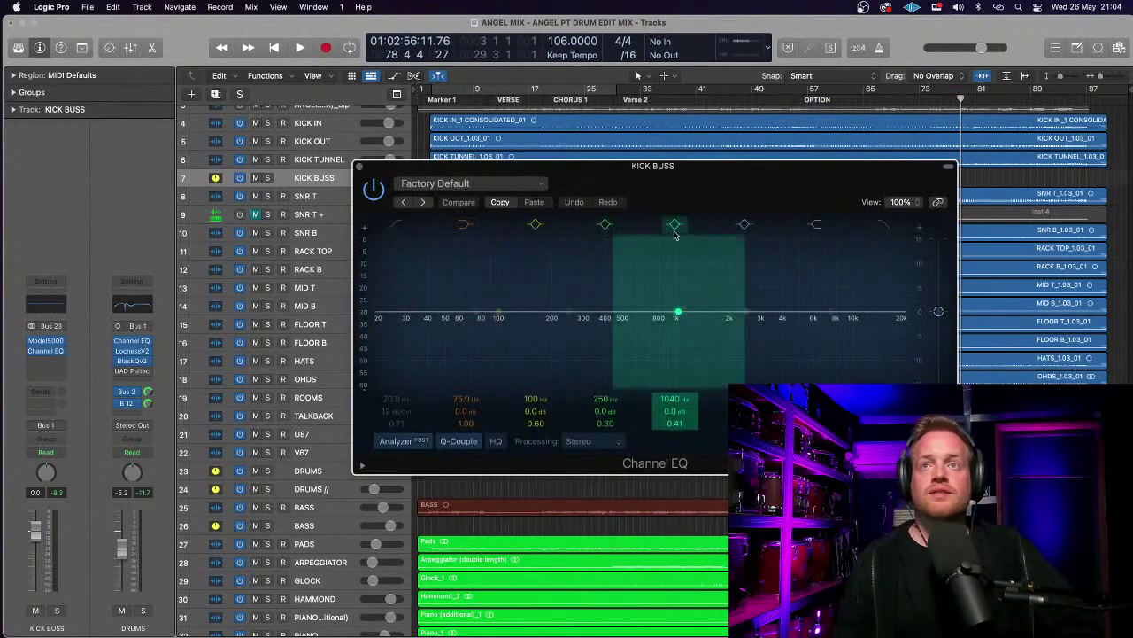
left_click_drag(836, 314, 741, 298)
key("space")
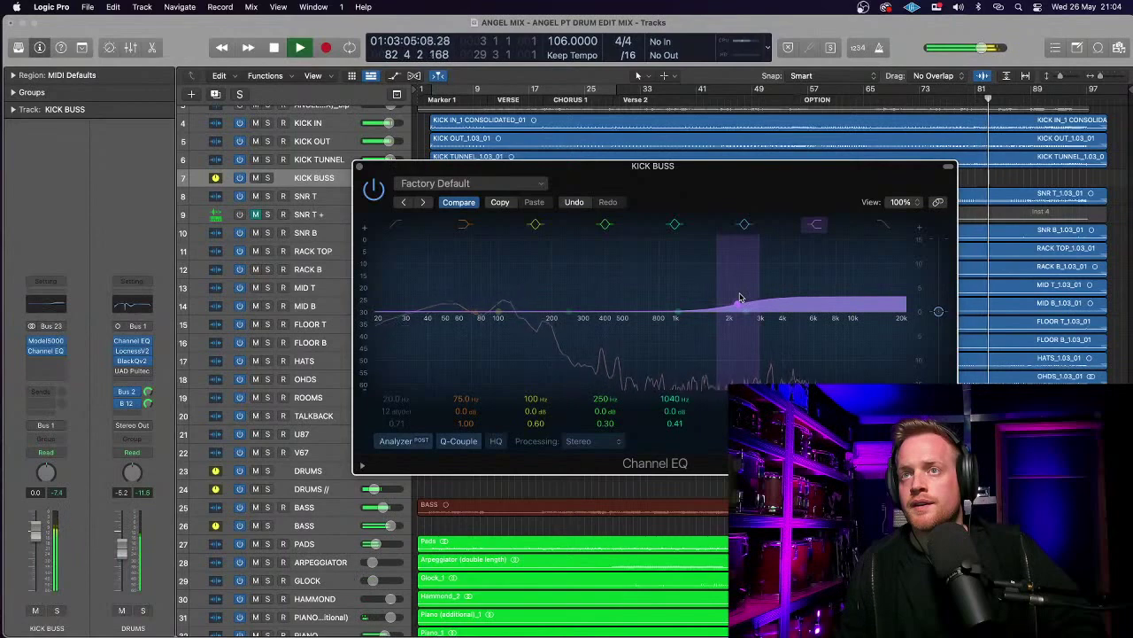
left_click_drag(740, 298, 748, 313)
key("space")
key("super+w")
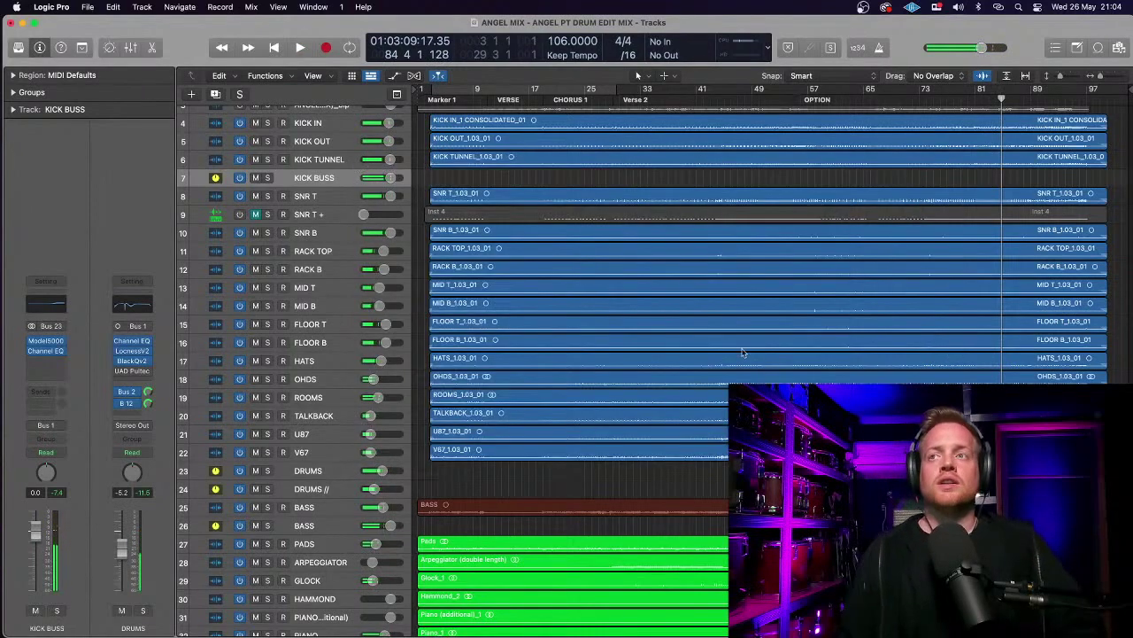